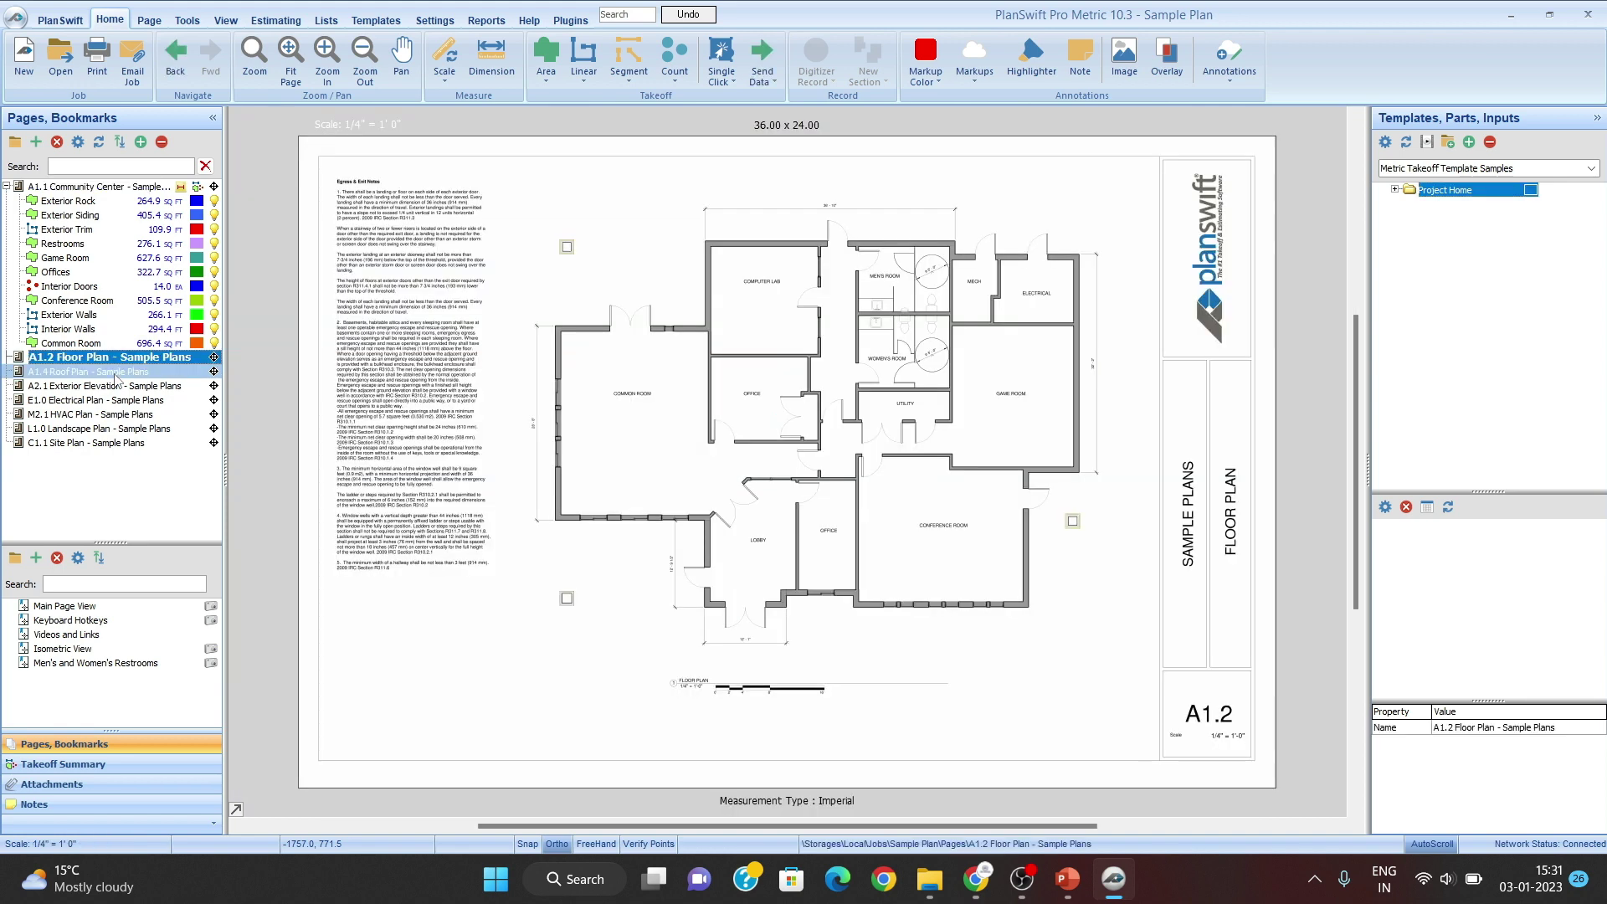
# Step: Browse the plan sheets in order from the A1.4 Roof Plan through to the L1.0 Landscape Plan
pyautogui.click(116, 373)
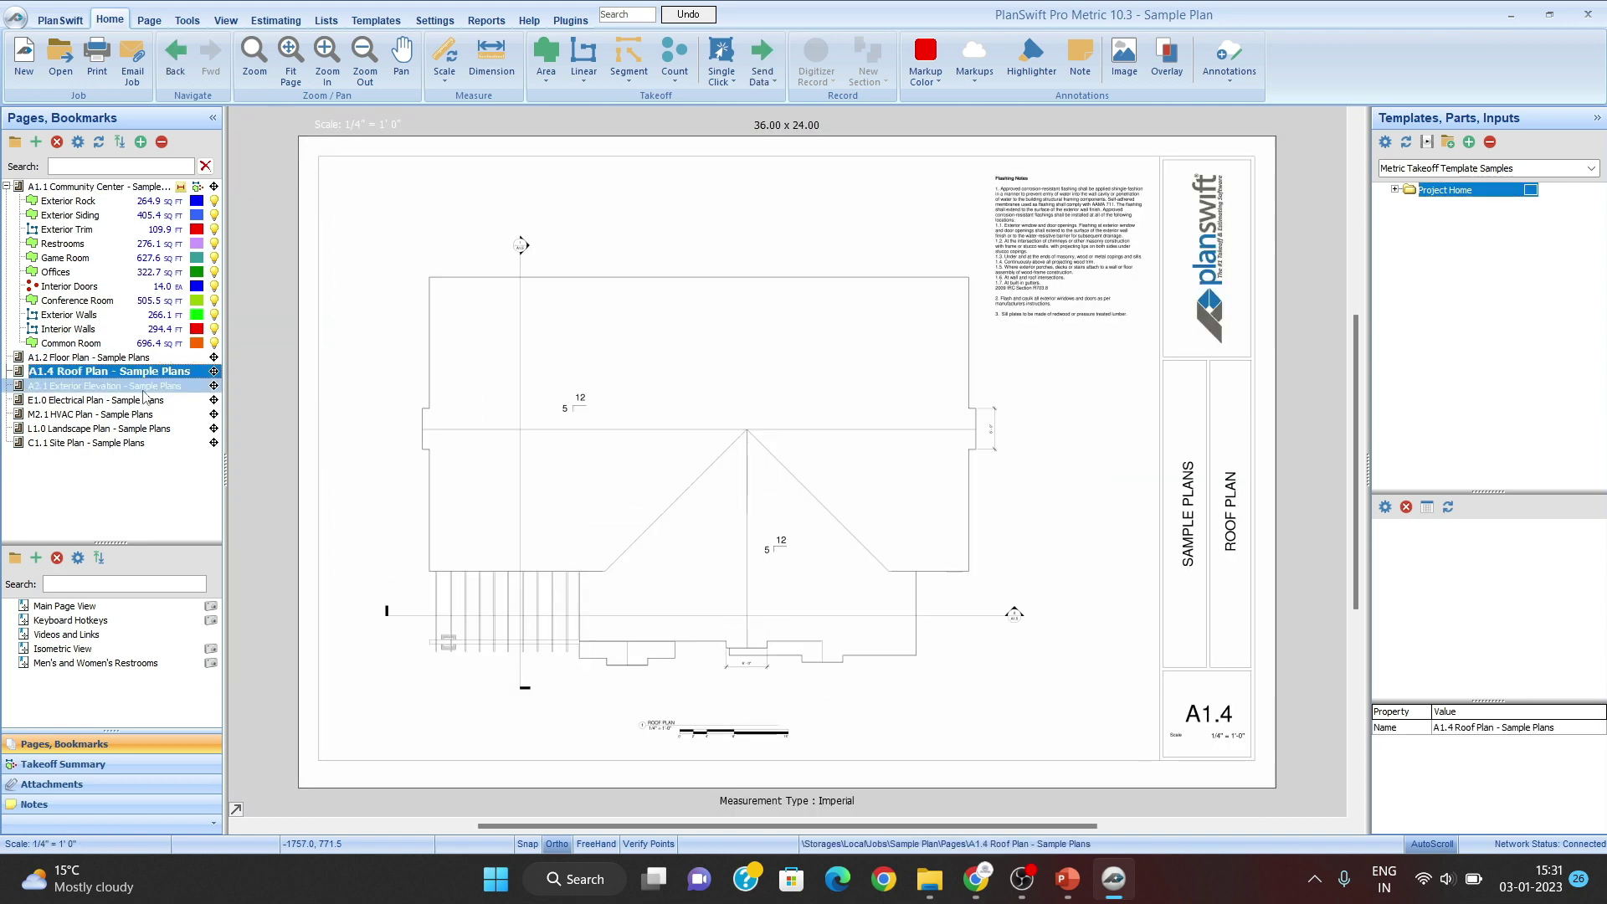
pyautogui.press('Down')
pyautogui.press('Down')
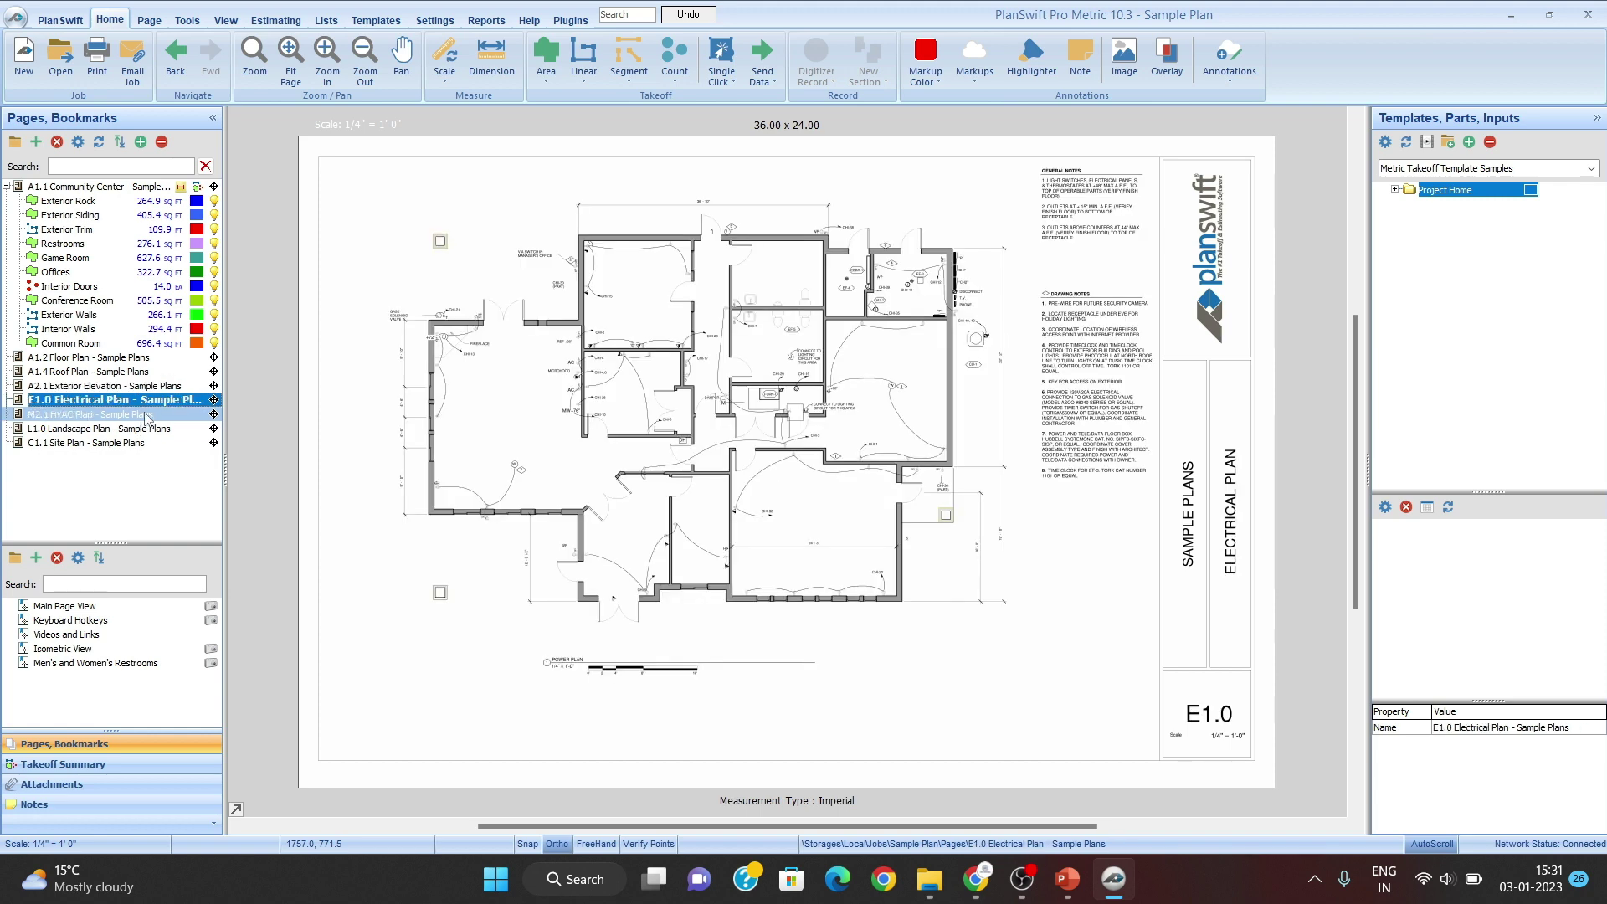
pyautogui.press('Down')
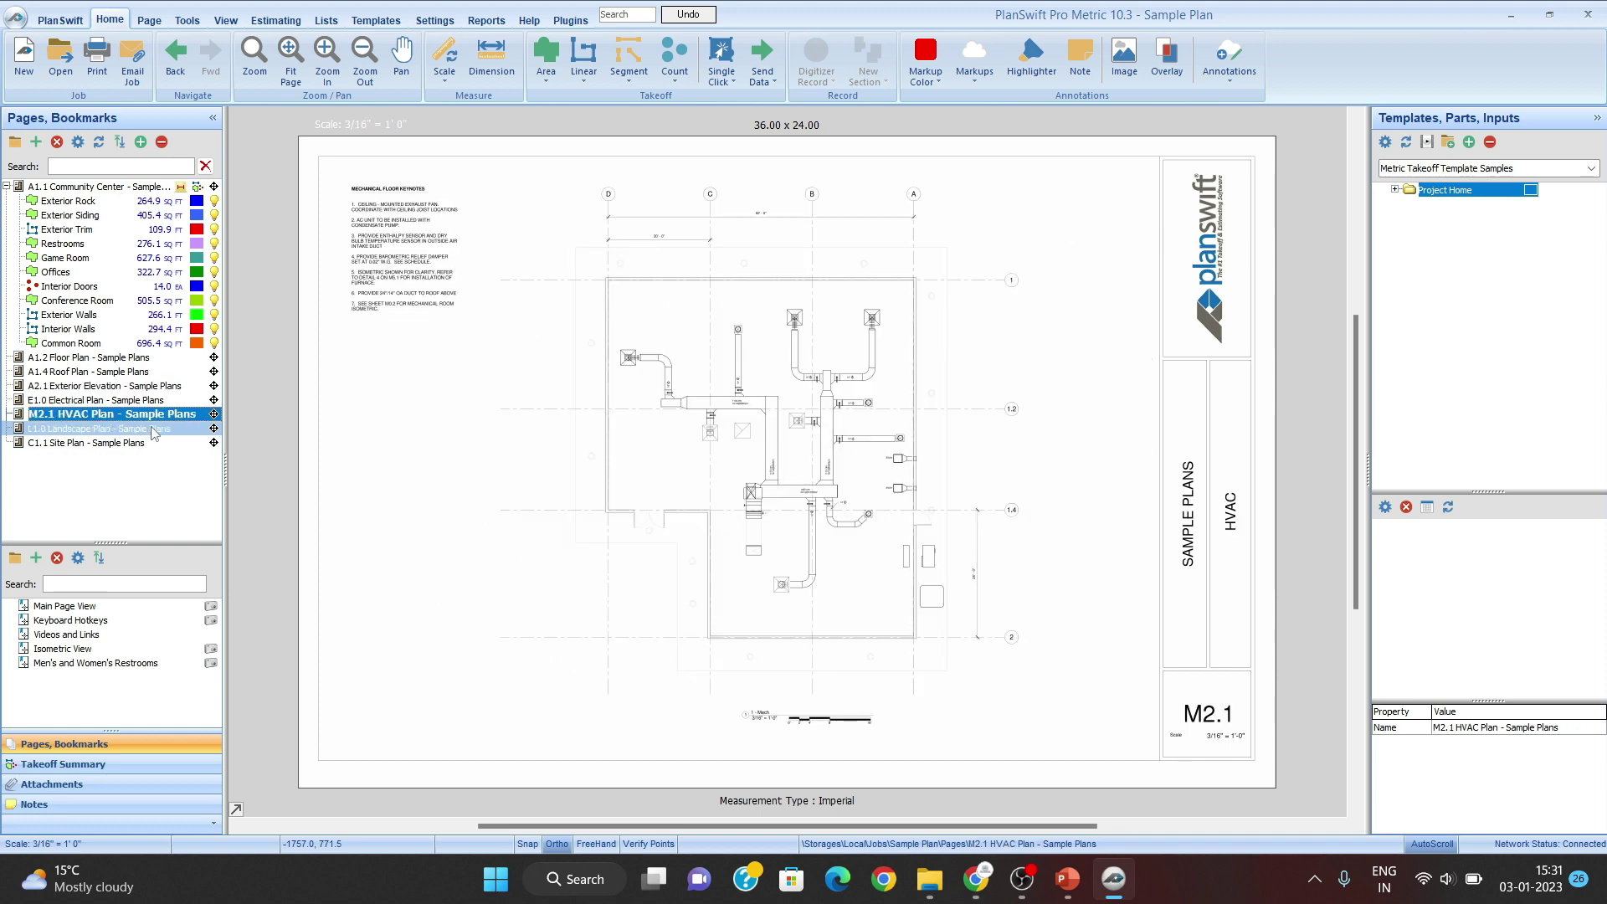
pyautogui.press('Down')
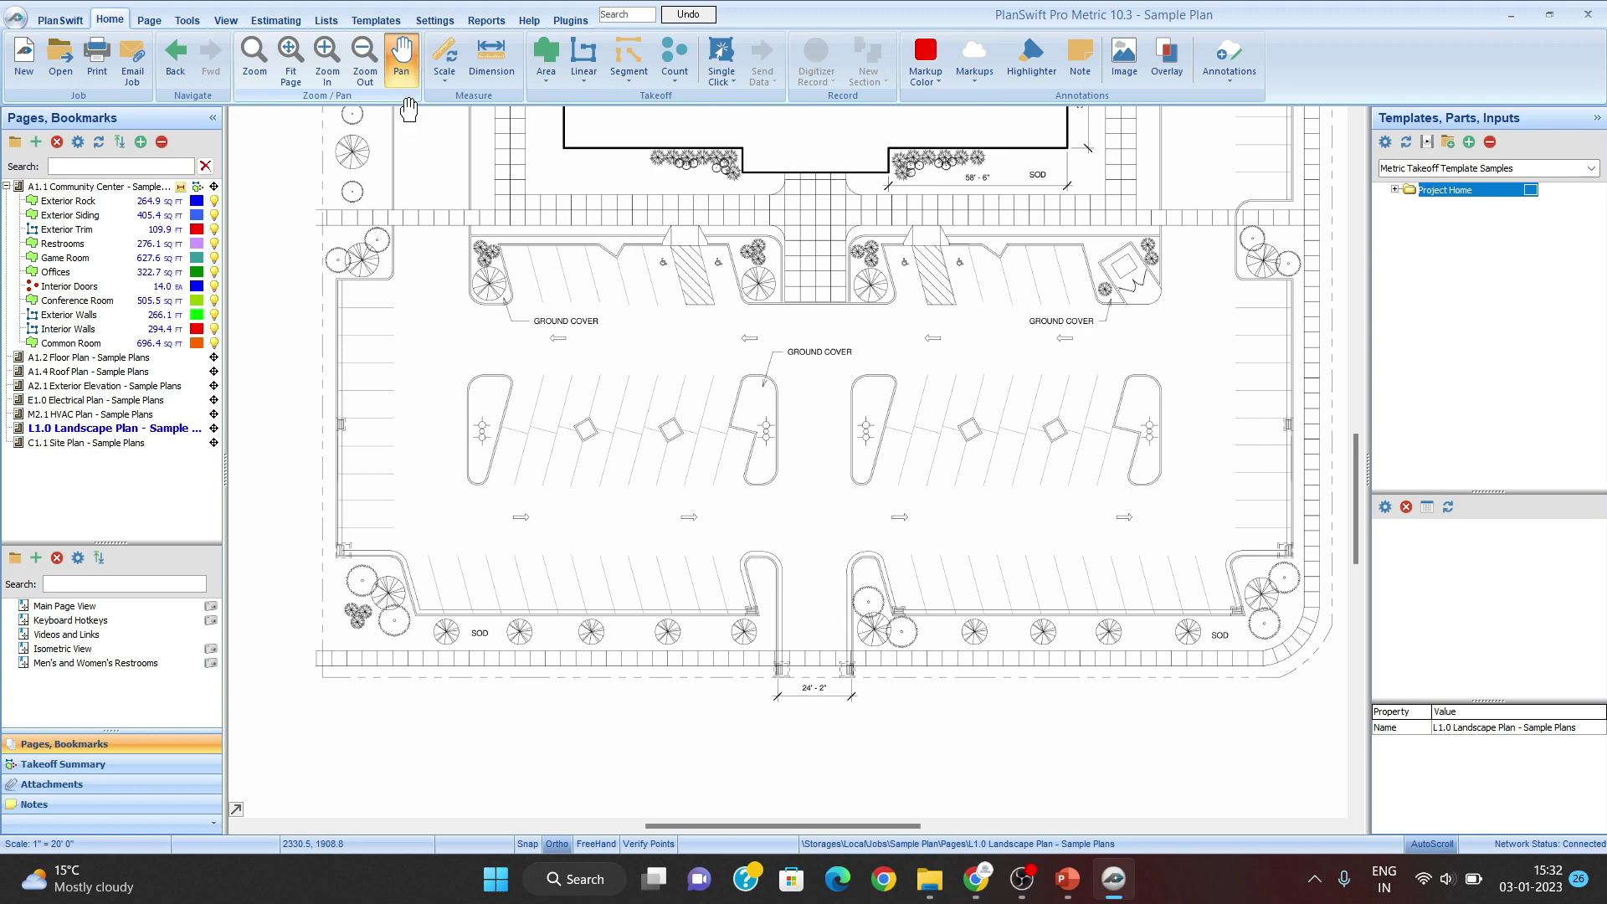
# Step: Examine the parking area and the title block with the sheet number and scale on the Landscape Plan
pyautogui.moveTo(689, 367); pyautogui.dragTo(681, 504)
pyautogui.moveTo(817, 397)
pyautogui.mouseDown()
pyautogui.moveTo(683, 398)
pyautogui.moveTo(825, 421)
pyautogui.mouseUp()
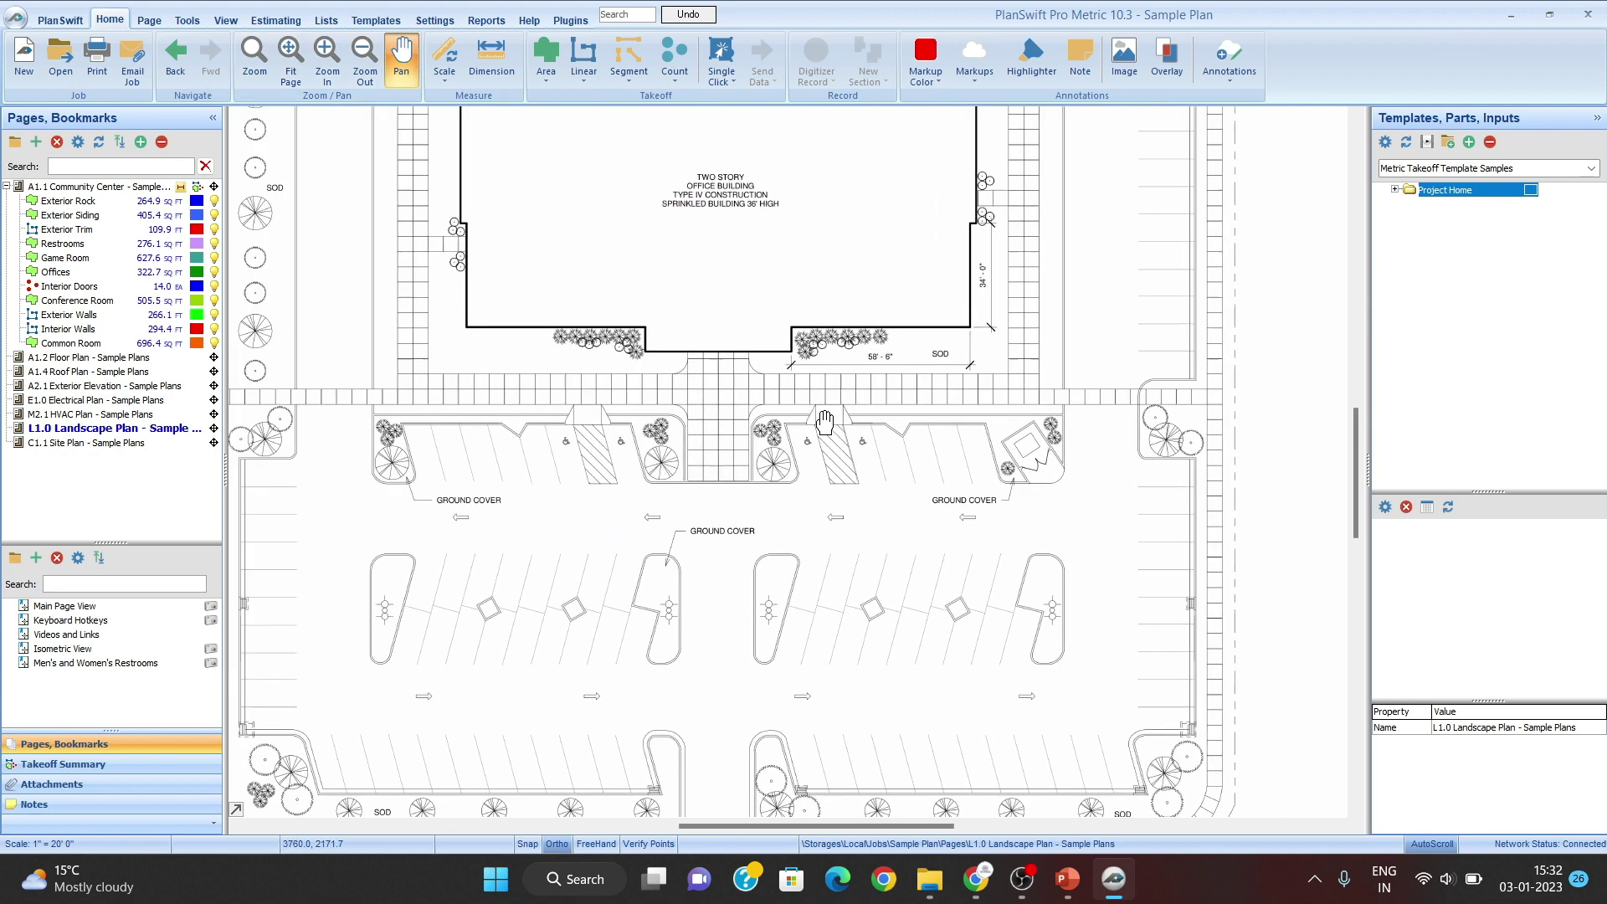
pyautogui.moveTo(840, 209)
pyautogui.mouseDown()
pyautogui.moveTo(840, 349)
pyautogui.moveTo(839, 276)
pyautogui.mouseUp()
pyautogui.moveTo(894, 409)
pyautogui.mouseDown()
pyautogui.moveTo(804, 374)
pyautogui.moveTo(793, 303)
pyautogui.mouseUp()
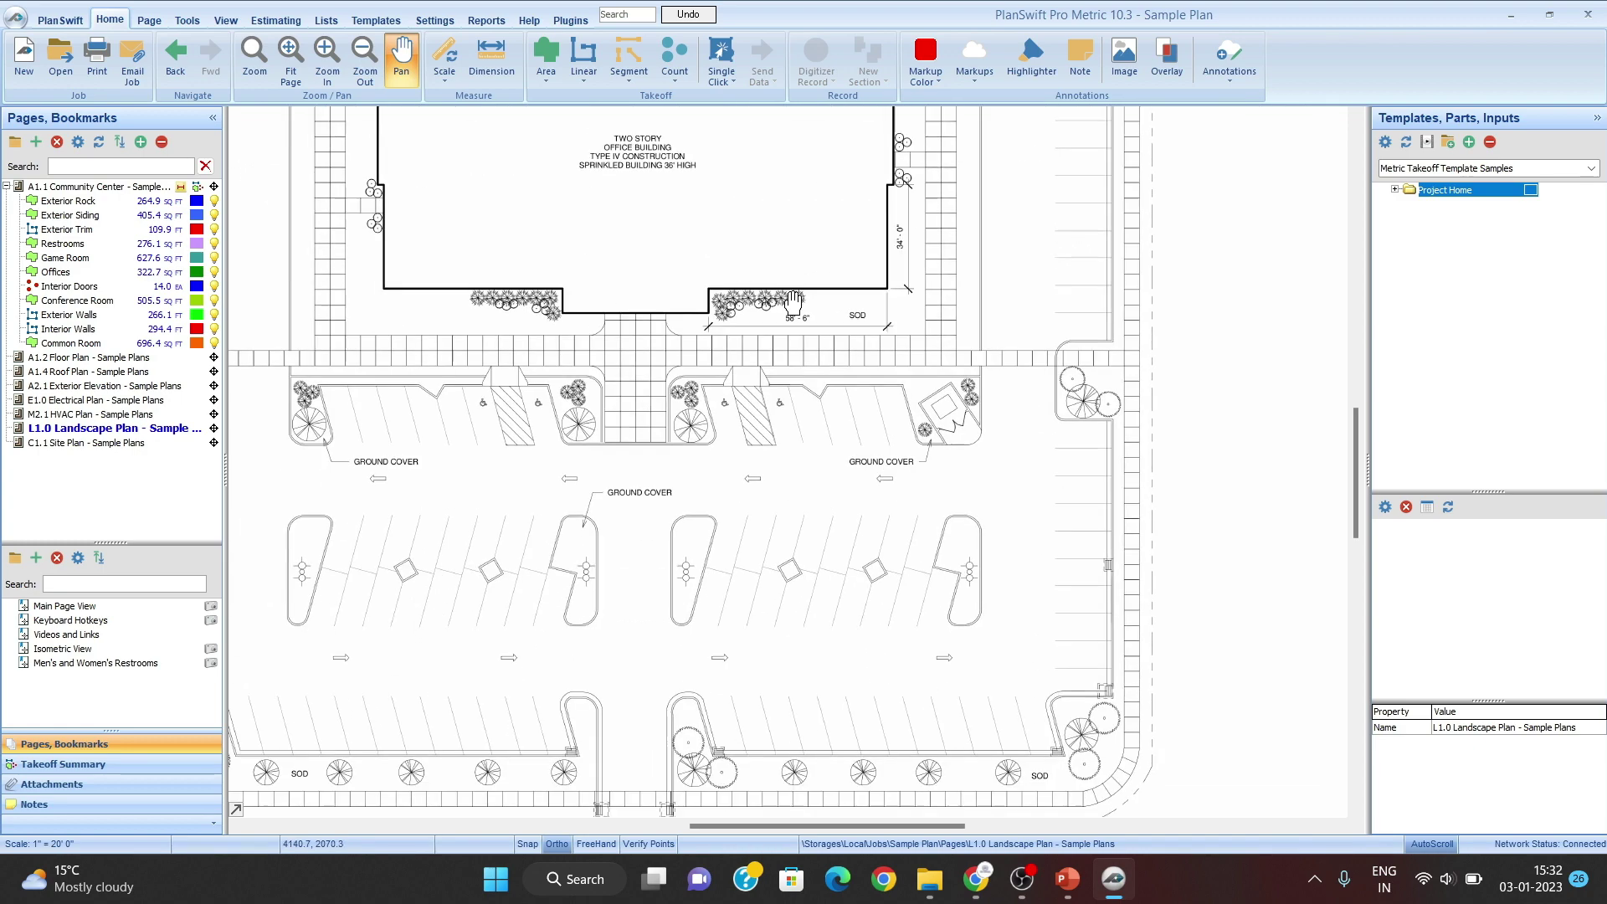
pyautogui.moveTo(816, 449); pyautogui.dragTo(690, 418)
pyautogui.moveTo(871, 527); pyautogui.dragTo(814, 343)
pyautogui.moveTo(1052, 395); pyautogui.dragTo(929, 533)
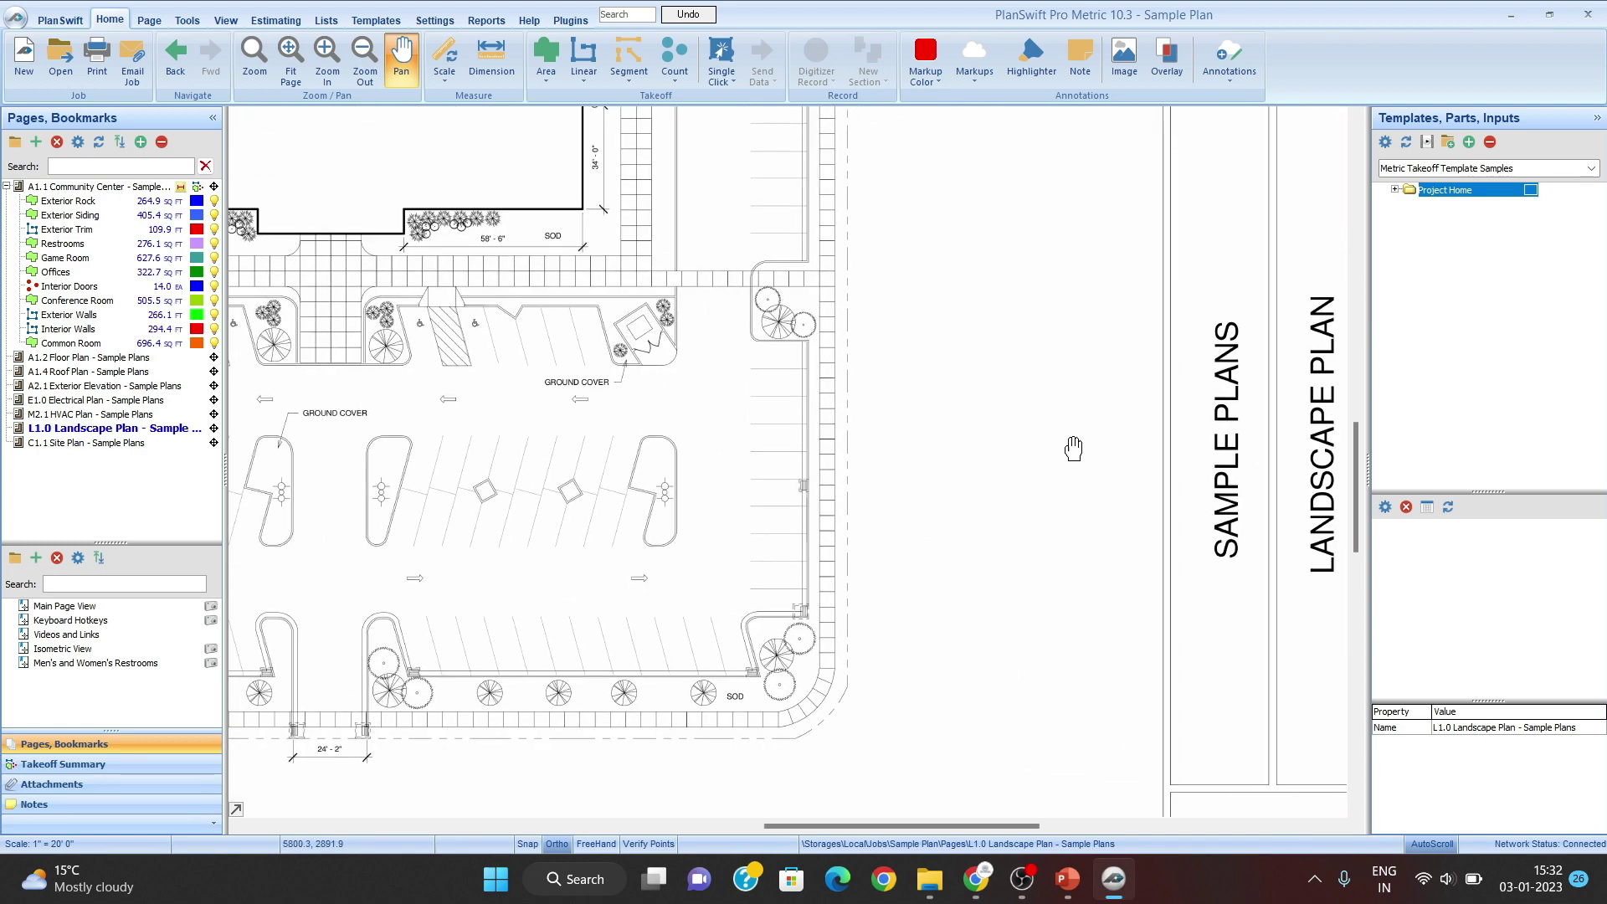
pyautogui.moveTo(1073, 449); pyautogui.dragTo(782, 484)
pyautogui.scroll(-5, 782, 484)
pyautogui.scroll(8, 836, 480)
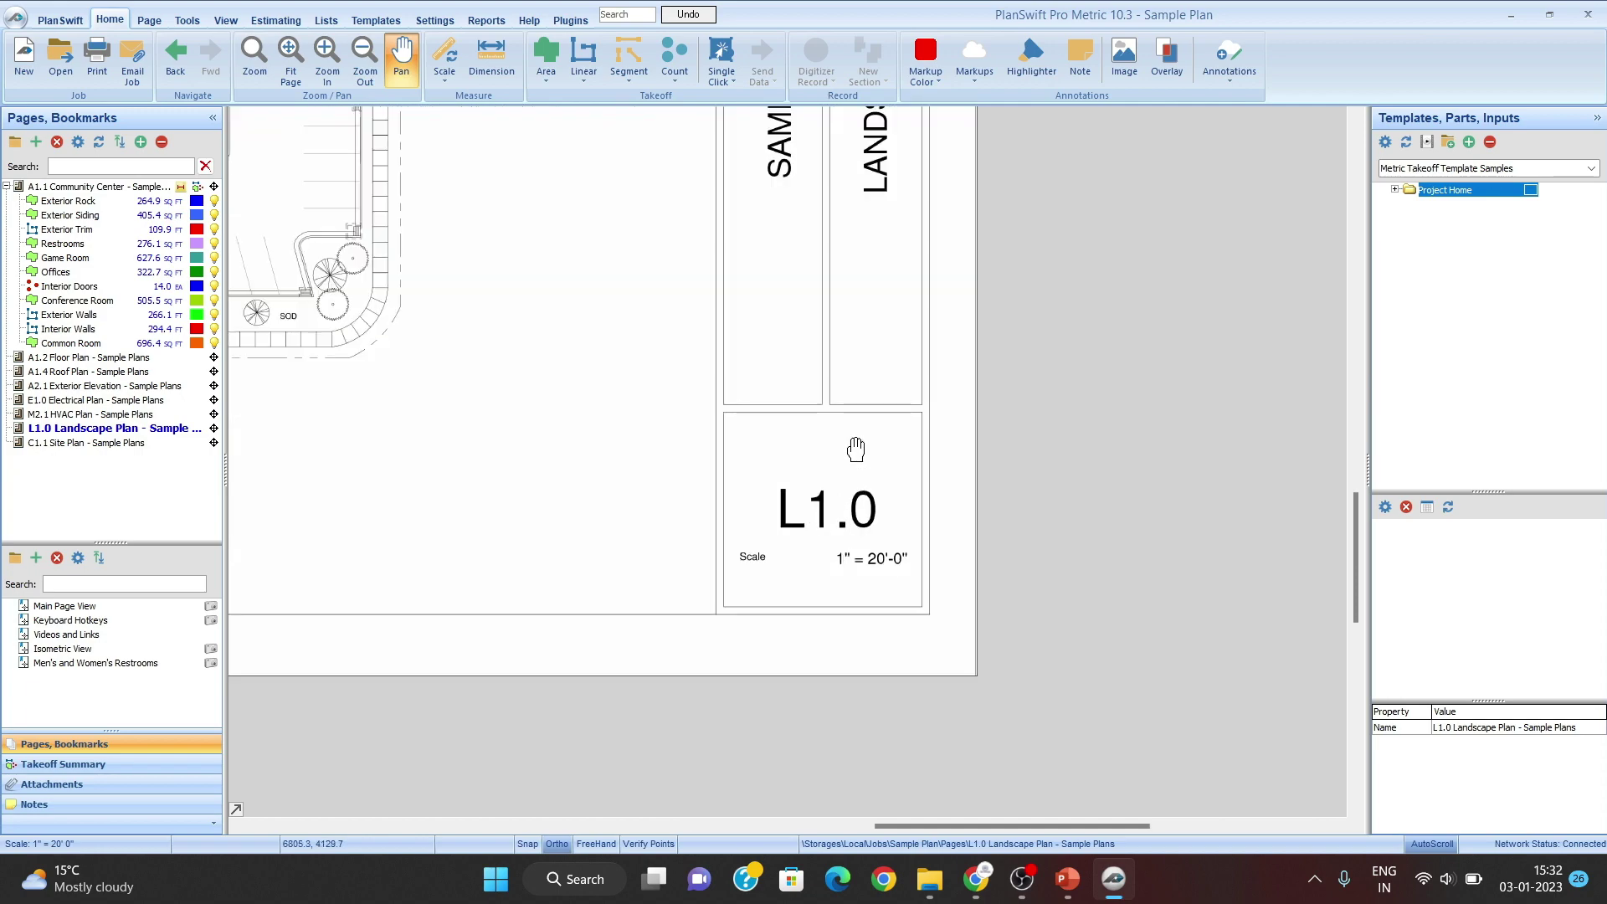
pyautogui.scroll(-5, 855, 450)
pyautogui.scroll(8, 582, 328)
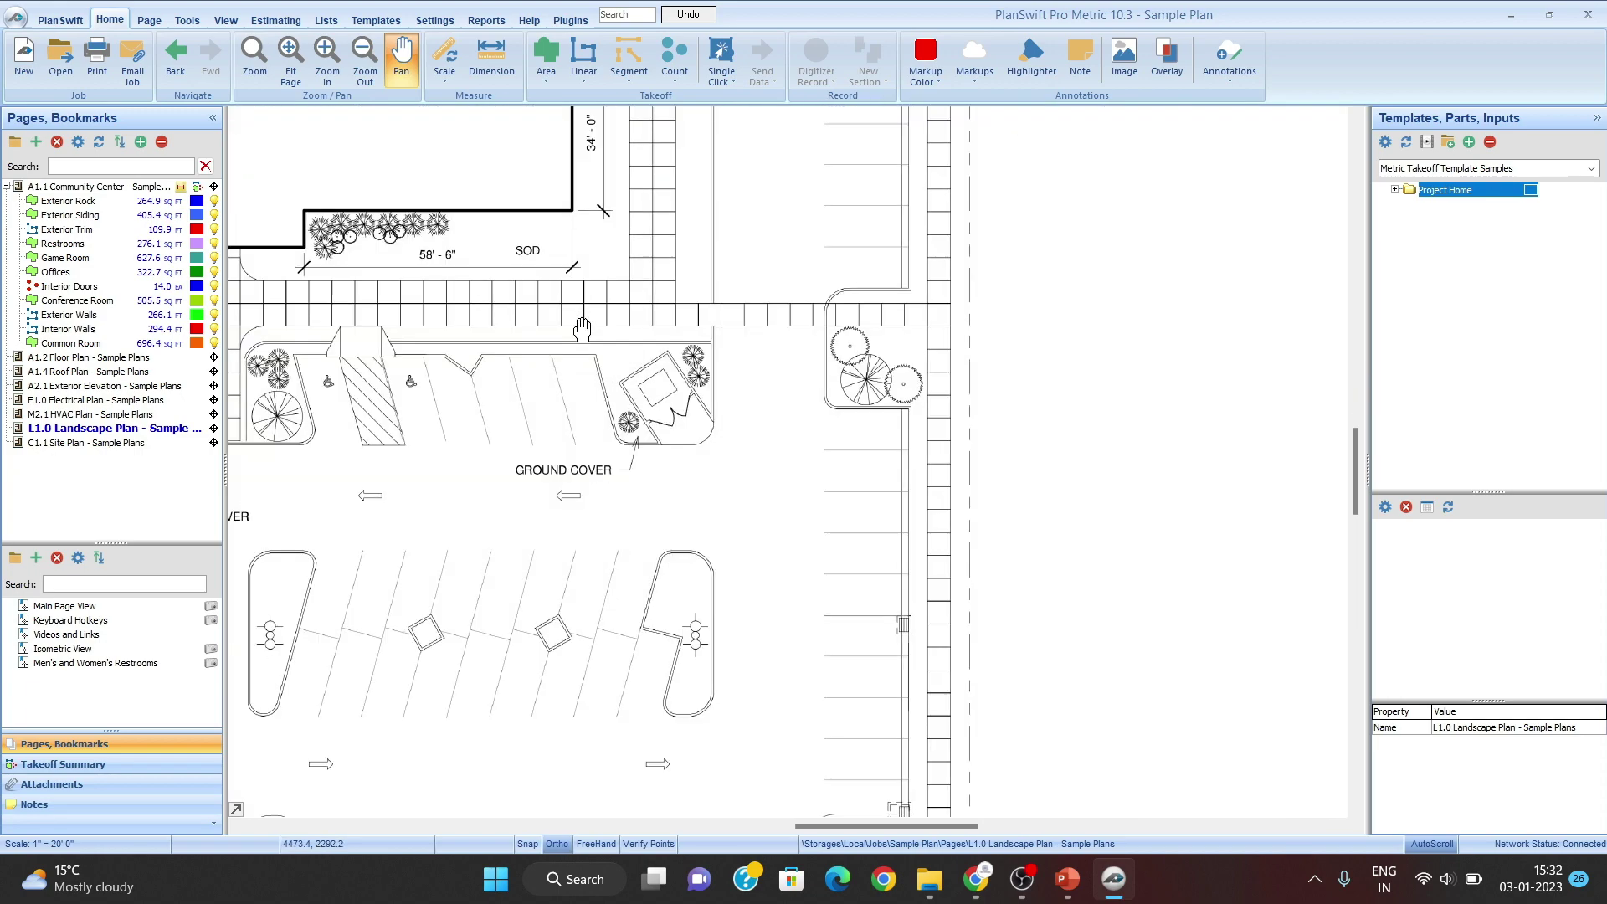
# Step: Examine the overall site layout and the shrubs along the front wall of the office building, ending on the whole sheet
pyautogui.scroll(-5, 582, 328)
pyautogui.scroll(2, 765, 414)
pyautogui.scroll(-1, 766, 414)
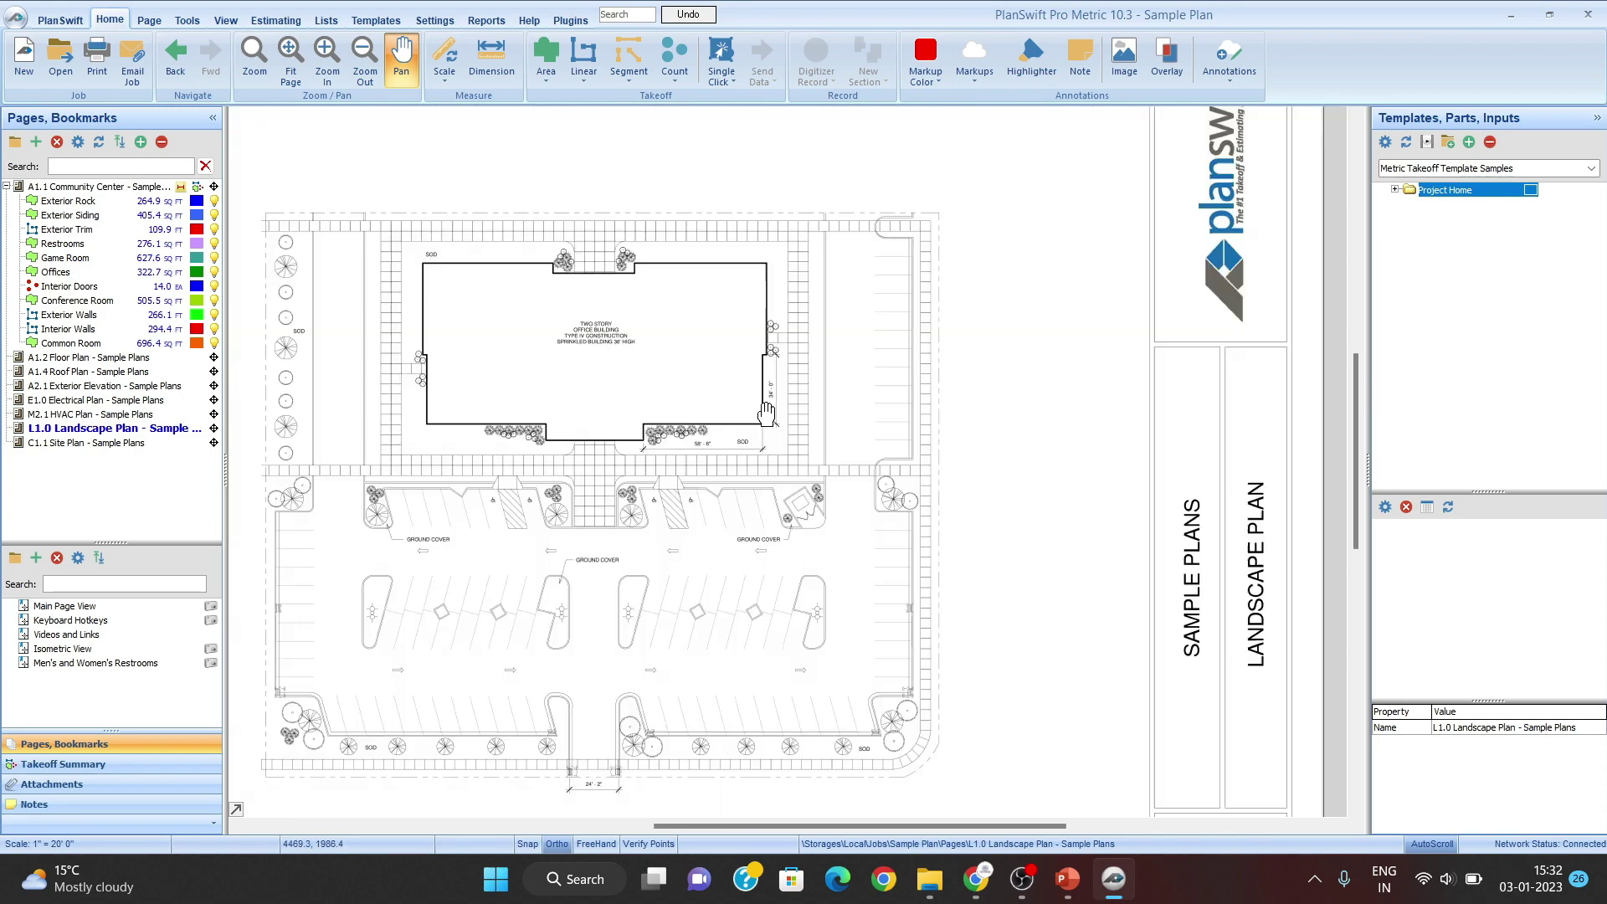
pyautogui.scroll(2, 673, 426)
pyautogui.moveTo(706, 355); pyautogui.dragTo(862, 423)
pyautogui.scroll(-2, 769, 390)
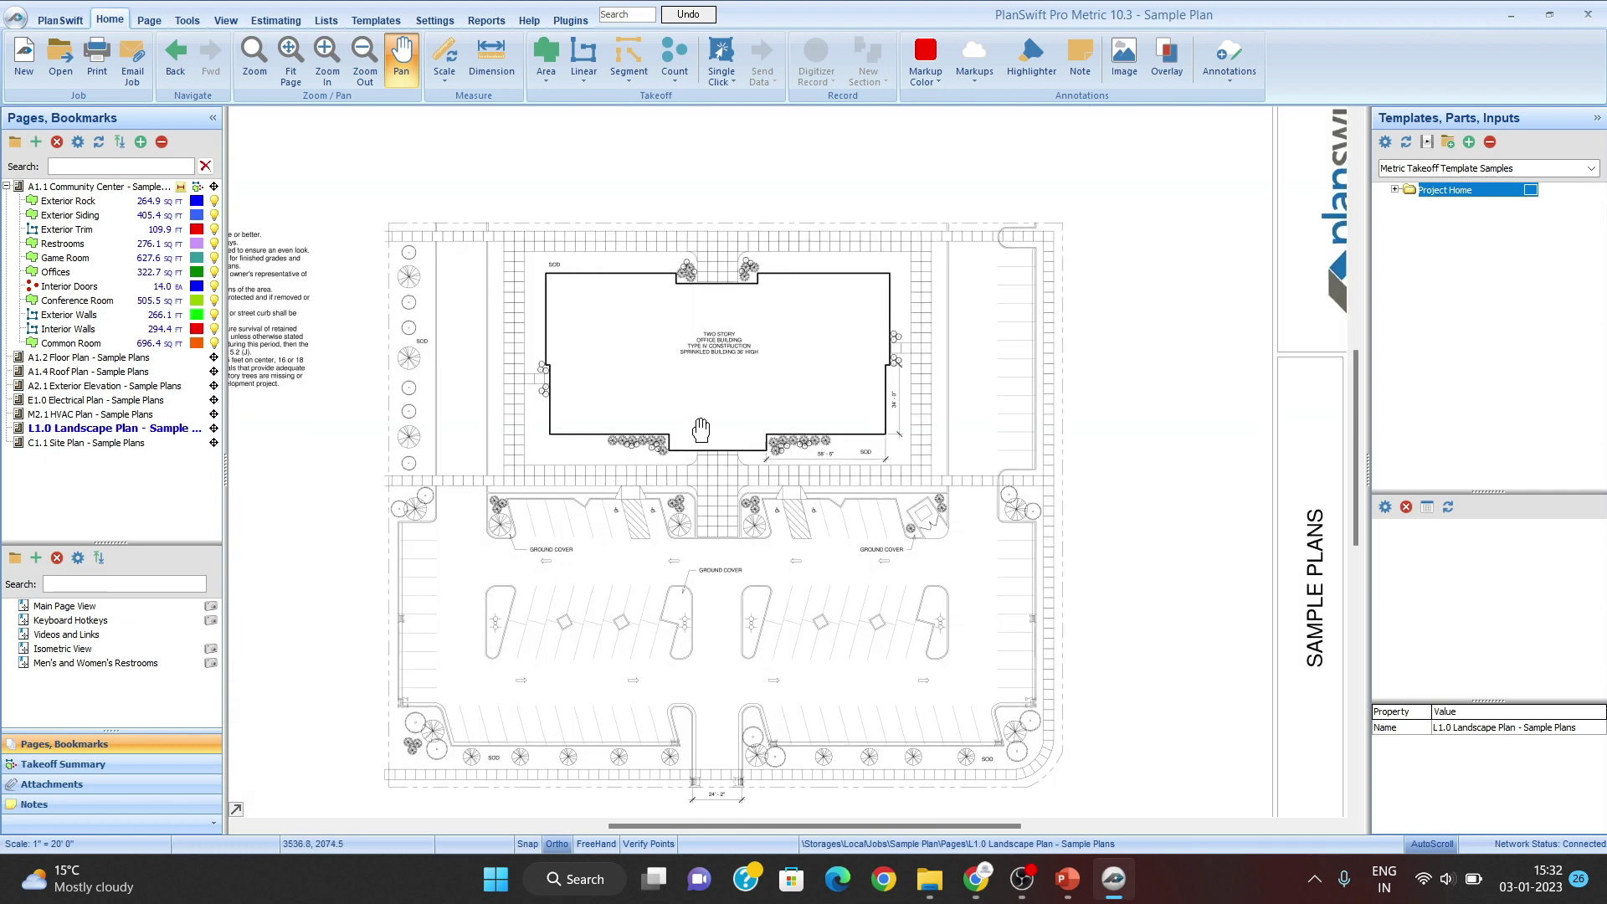
pyautogui.moveTo(700, 431); pyautogui.dragTo(711, 360)
pyautogui.scroll(6, 661, 362)
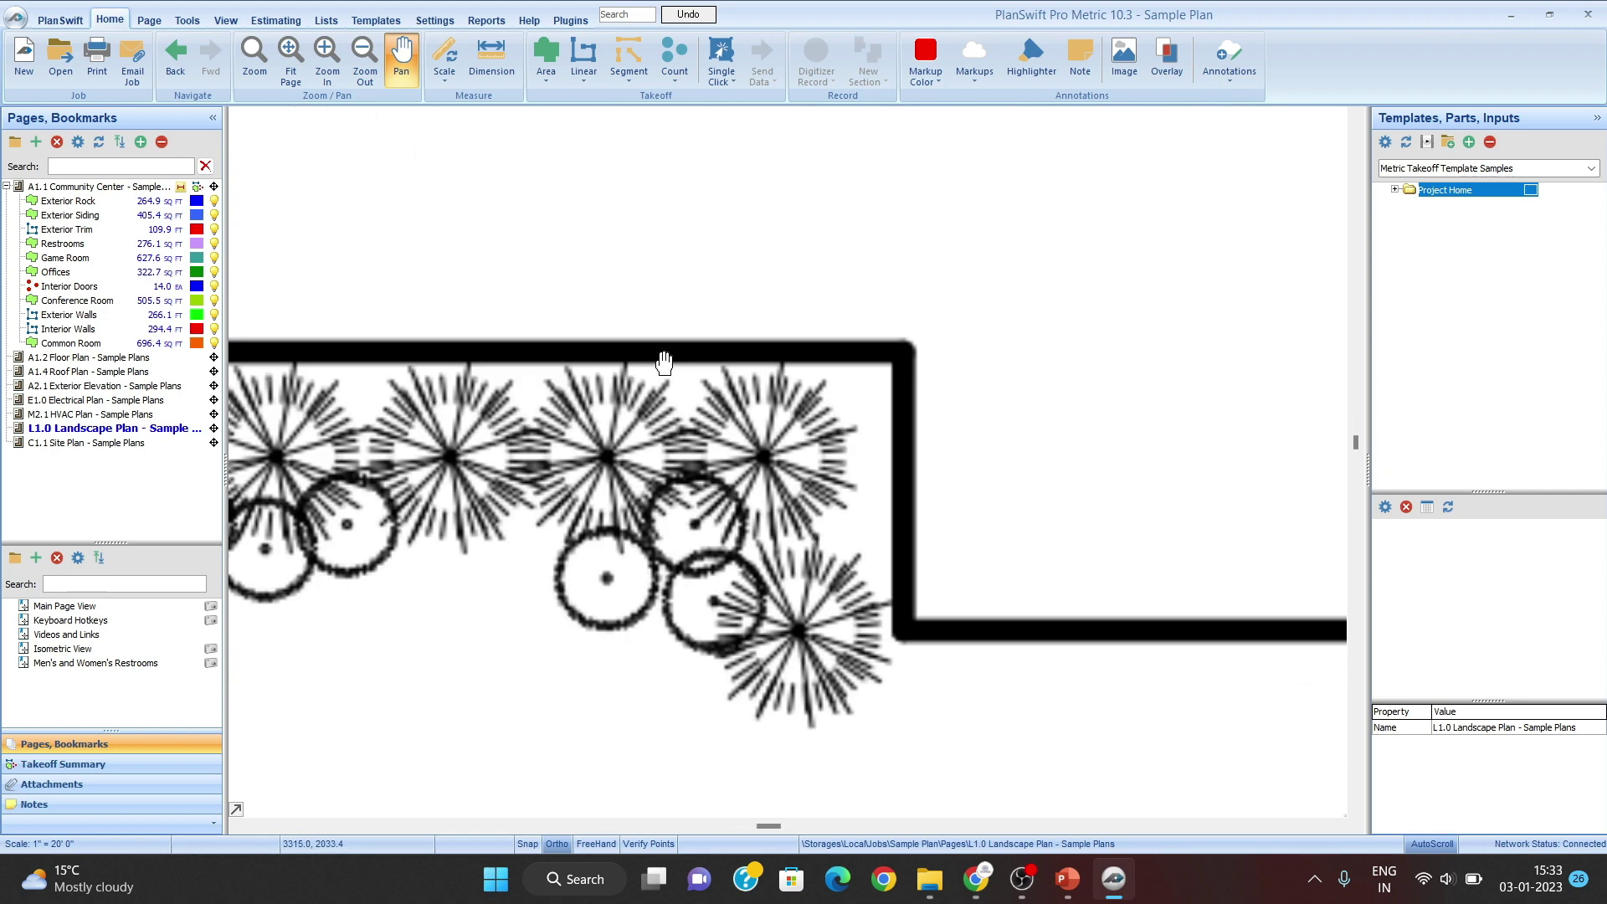
pyautogui.scroll(-2, 663, 363)
pyautogui.scroll(5, 664, 363)
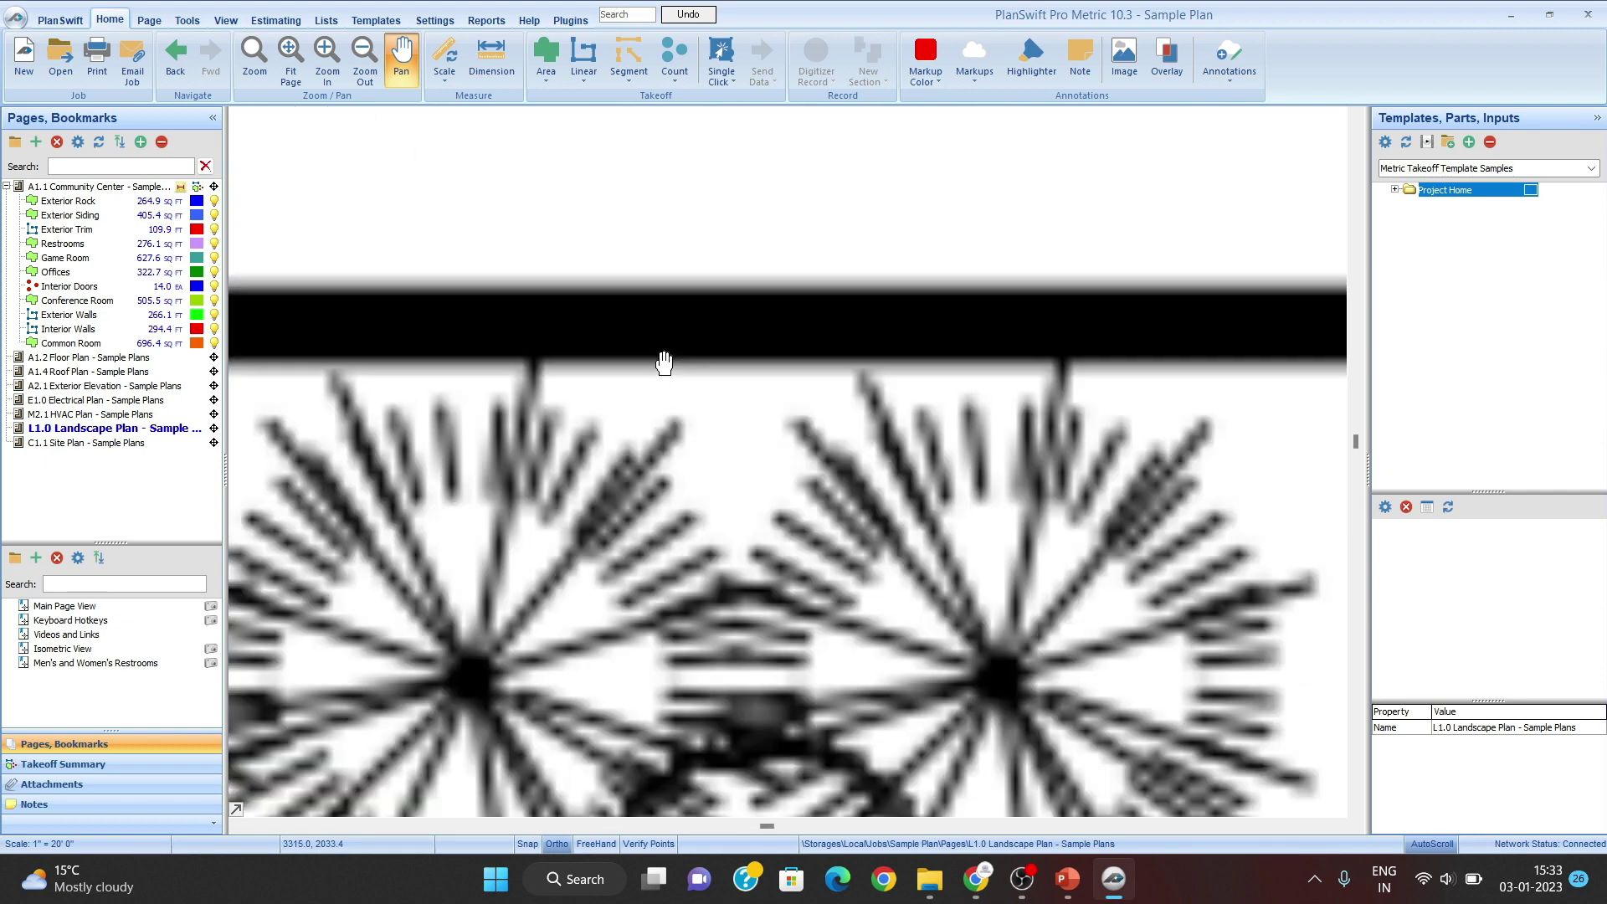
pyautogui.scroll(-5, 664, 363)
pyautogui.scroll(-6, 664, 362)
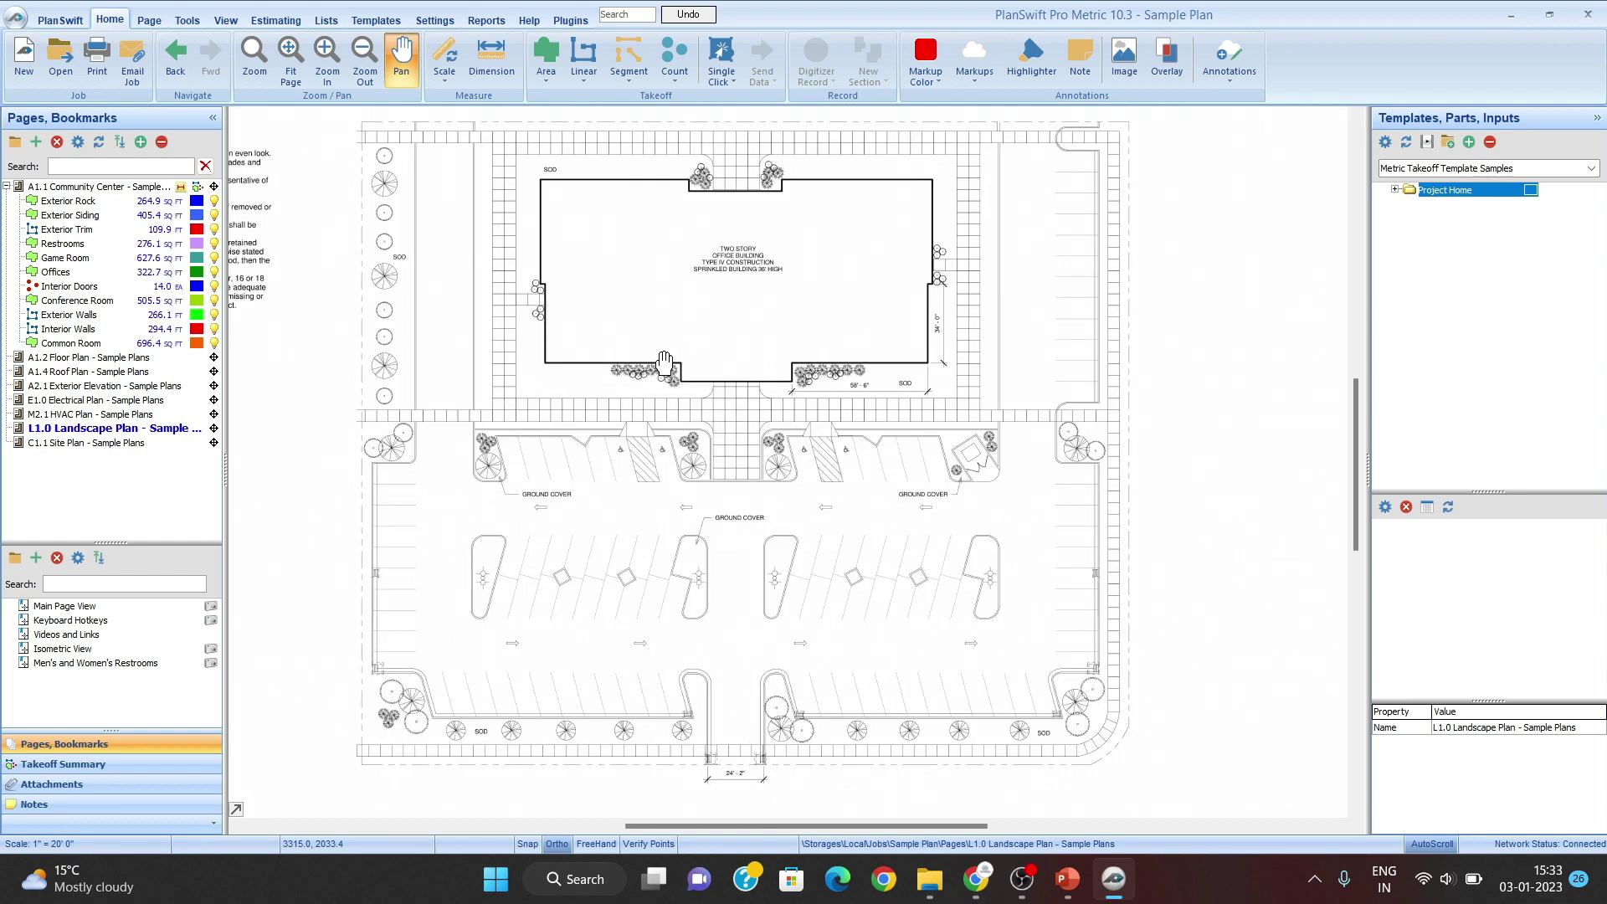
pyautogui.scroll(-1, 664, 365)
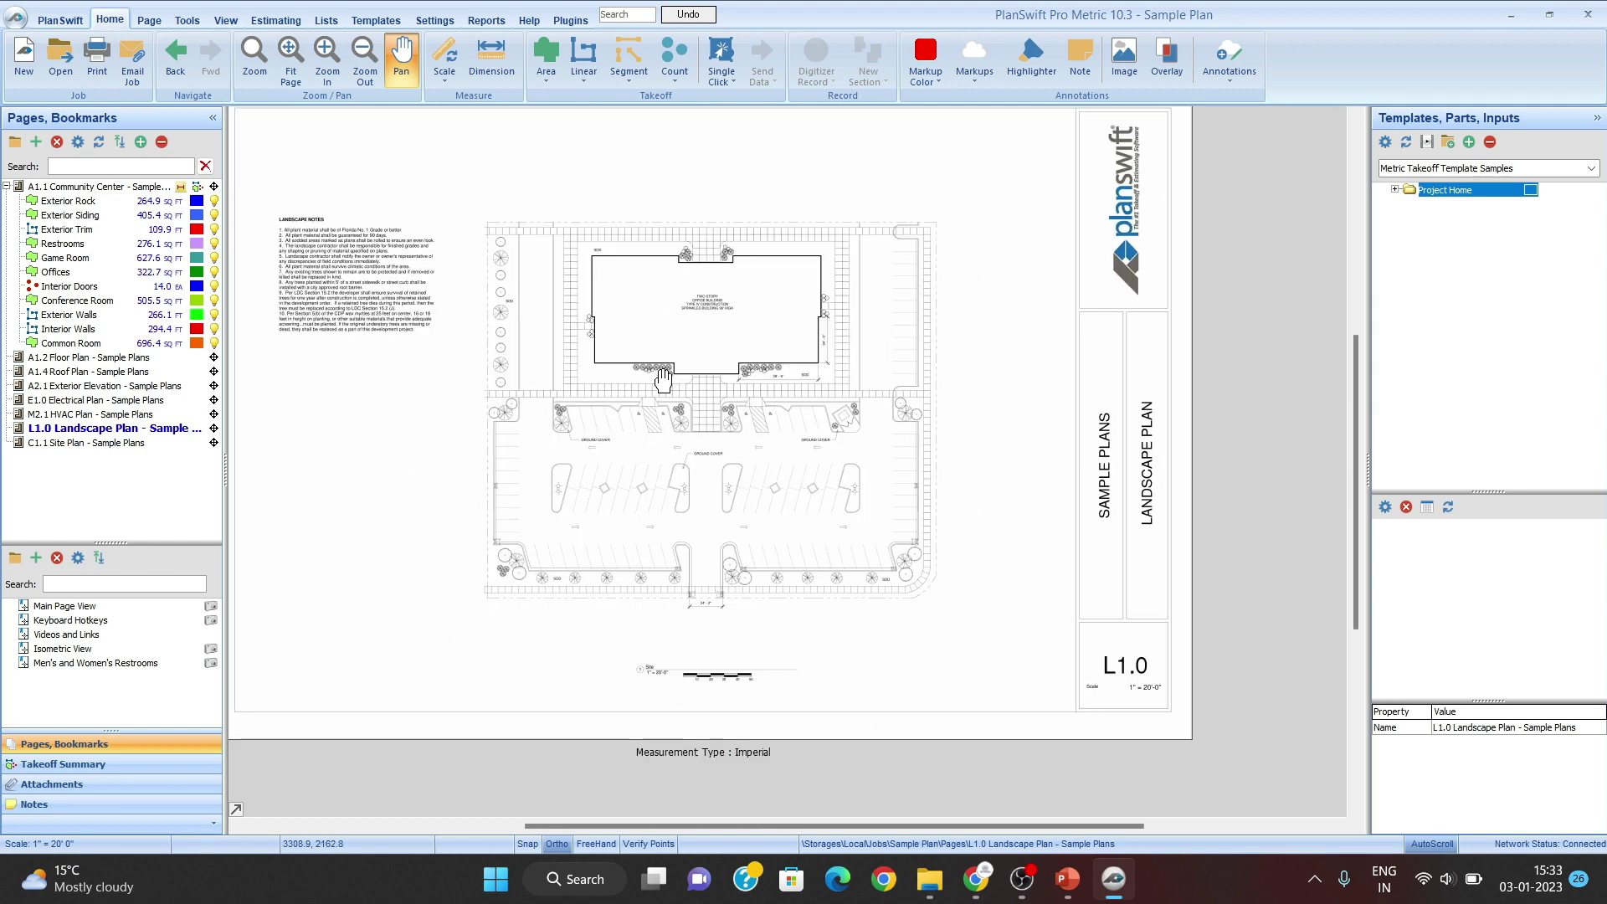
pyautogui.scroll(1, 674, 418)
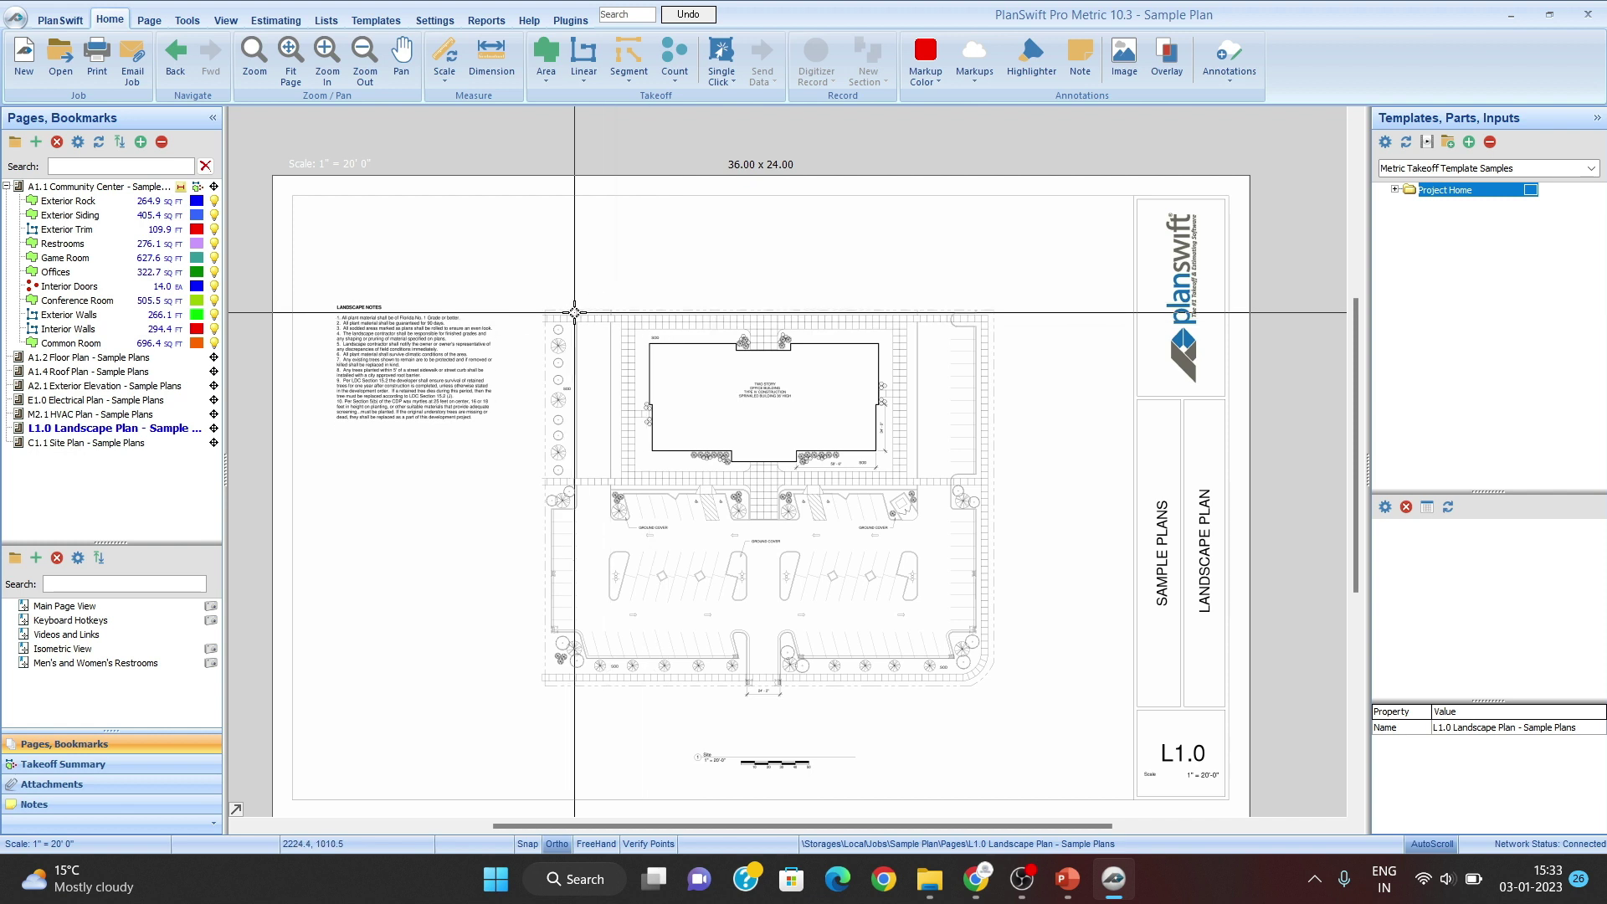
# Step: Examine the outline of the two-story office building on the Landscape Plan from corner to corner
pyautogui.moveTo(570, 319); pyautogui.dragTo(598, 285)
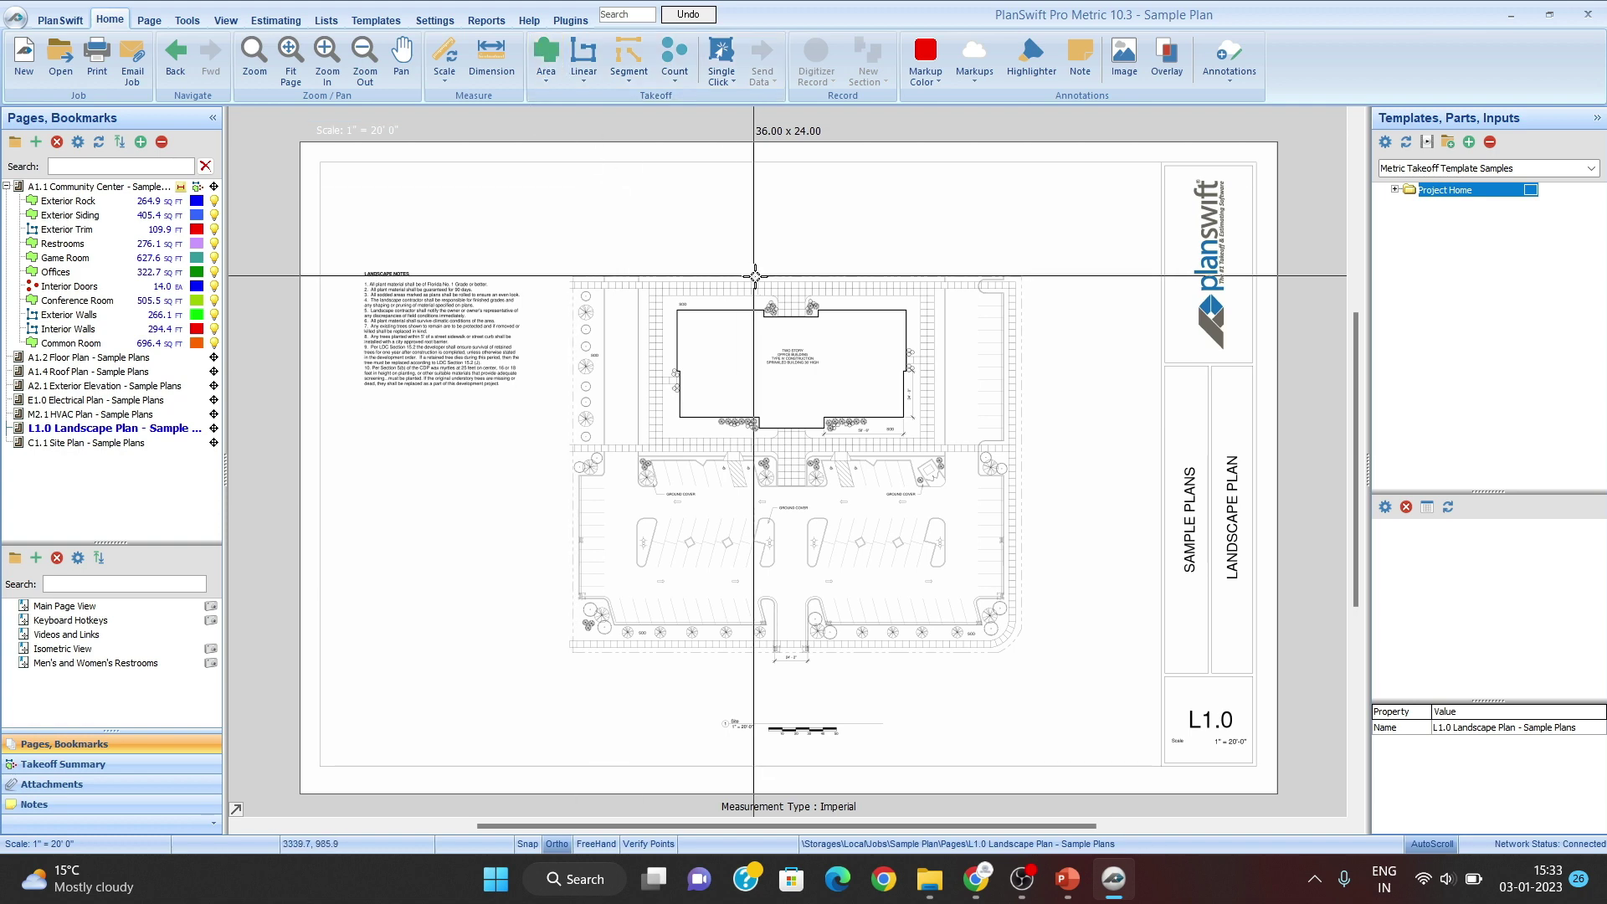
pyautogui.scroll(3, 750, 276)
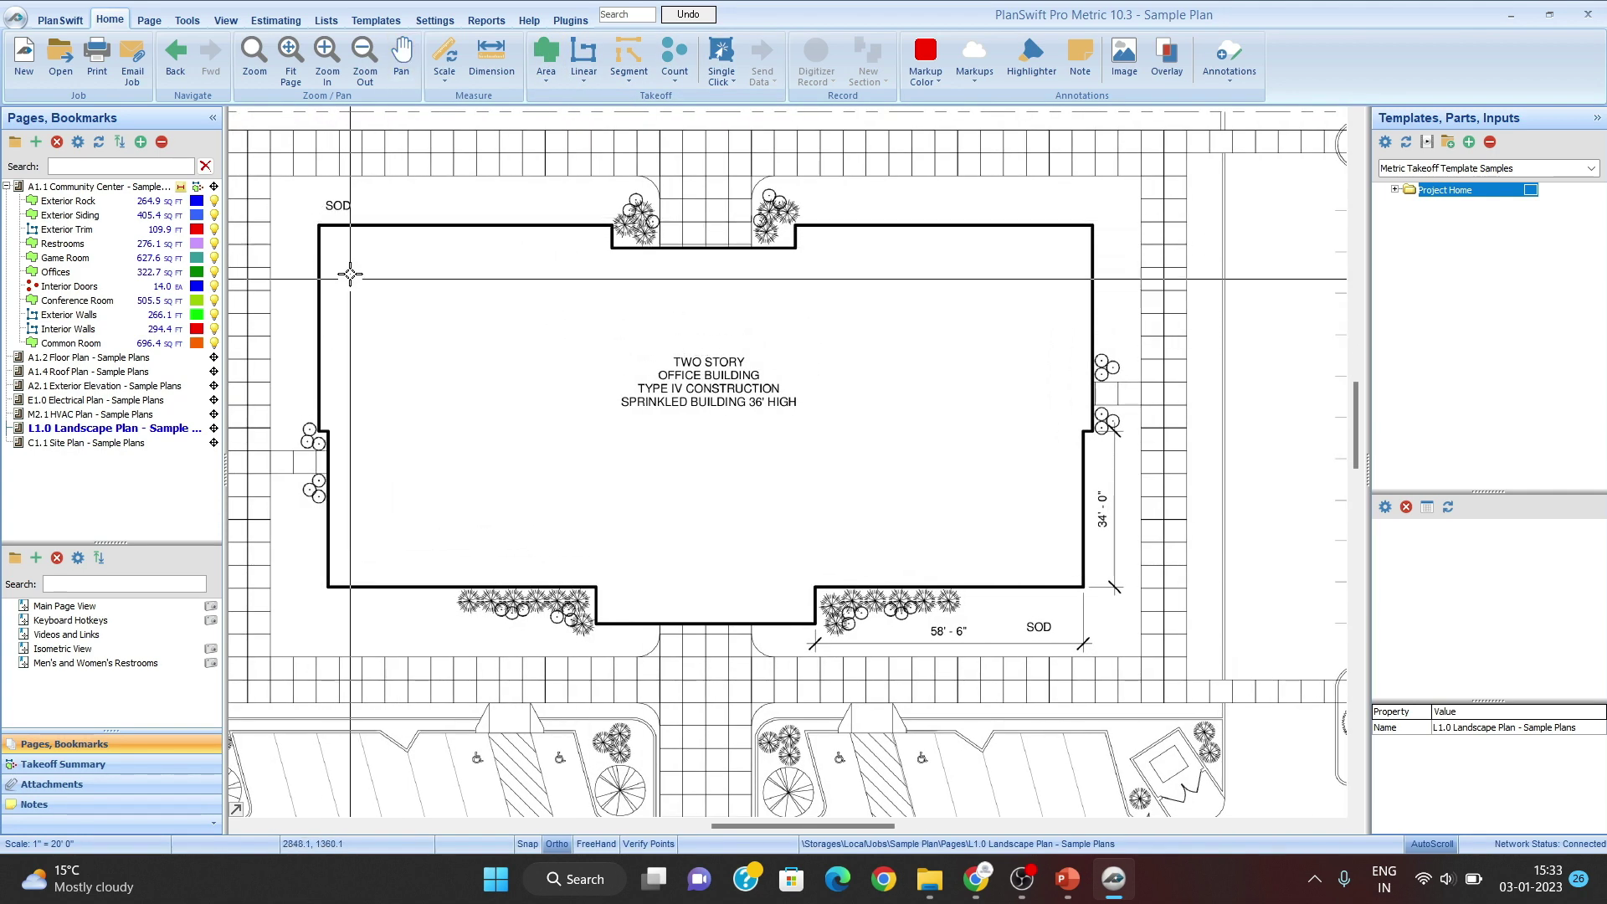
pyautogui.moveTo(327, 227); pyautogui.dragTo(1084, 586)
pyautogui.moveTo(750, 430); pyautogui.dragTo(764, 376)
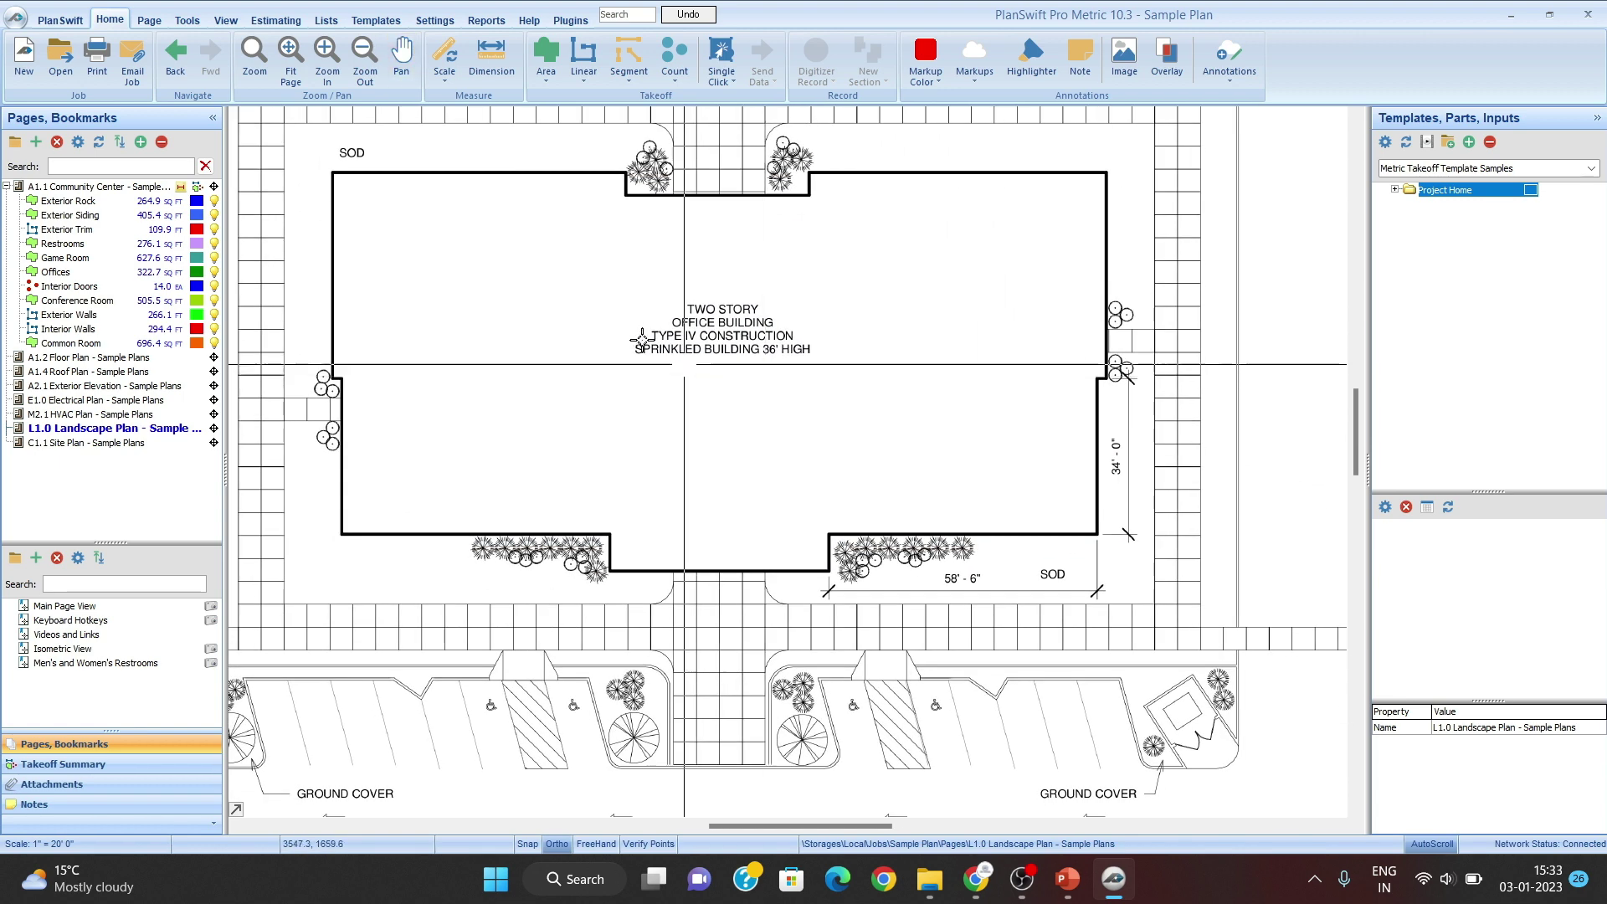
pyautogui.moveTo(642, 334); pyautogui.dragTo(672, 354)
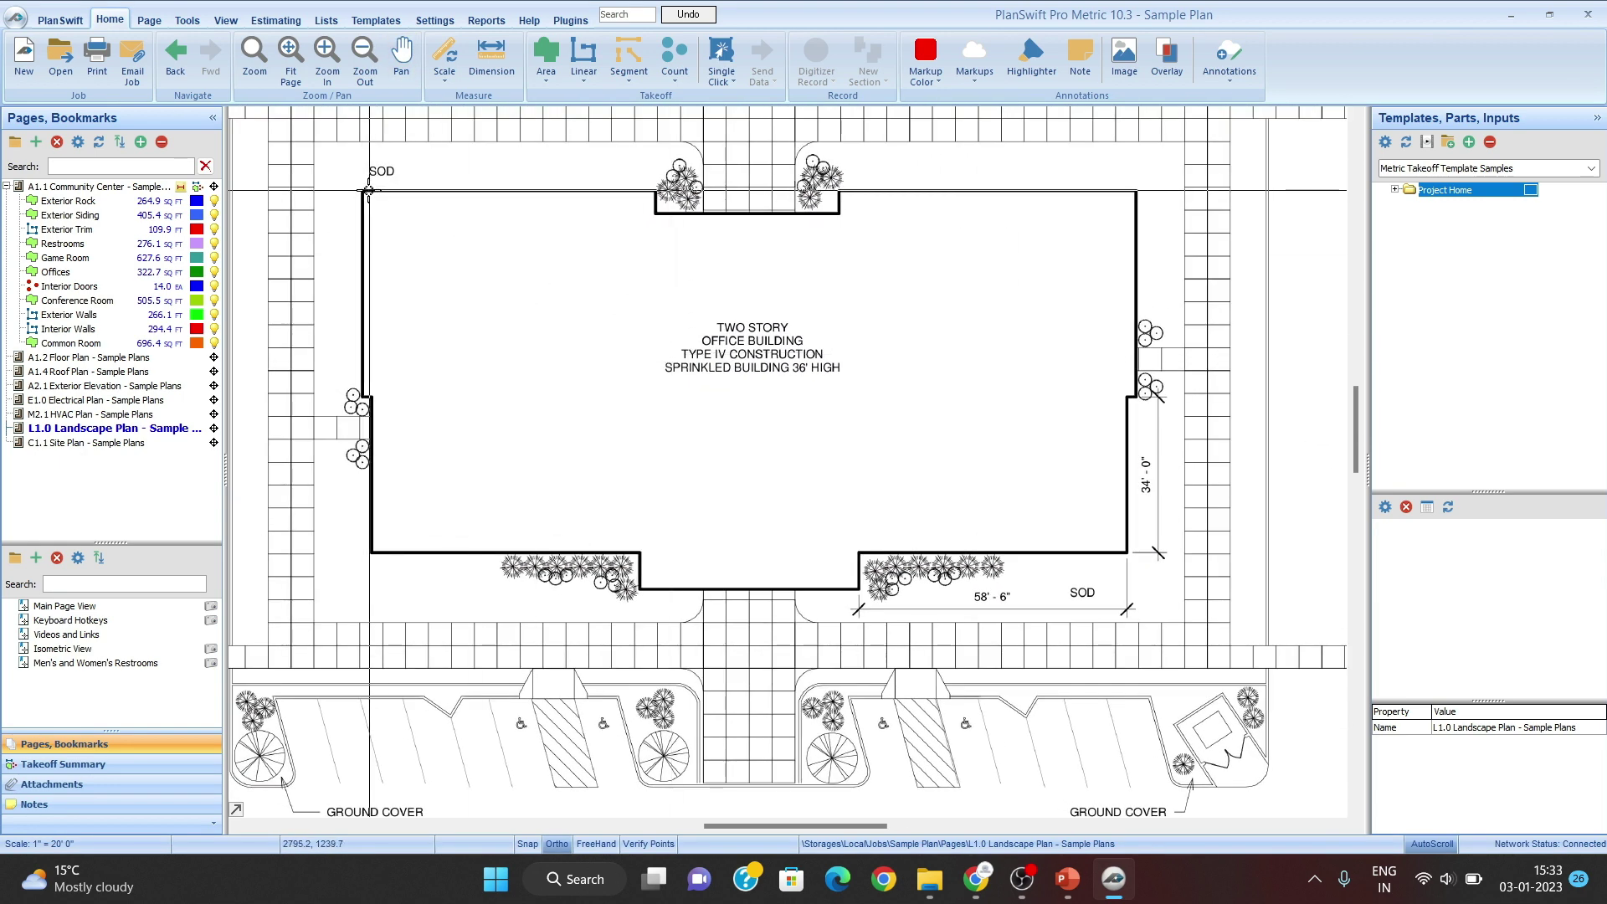
pyautogui.click(362, 190)
pyautogui.moveTo(388, 234); pyautogui.dragTo(1148, 562)
pyautogui.scroll(-2, 854, 435)
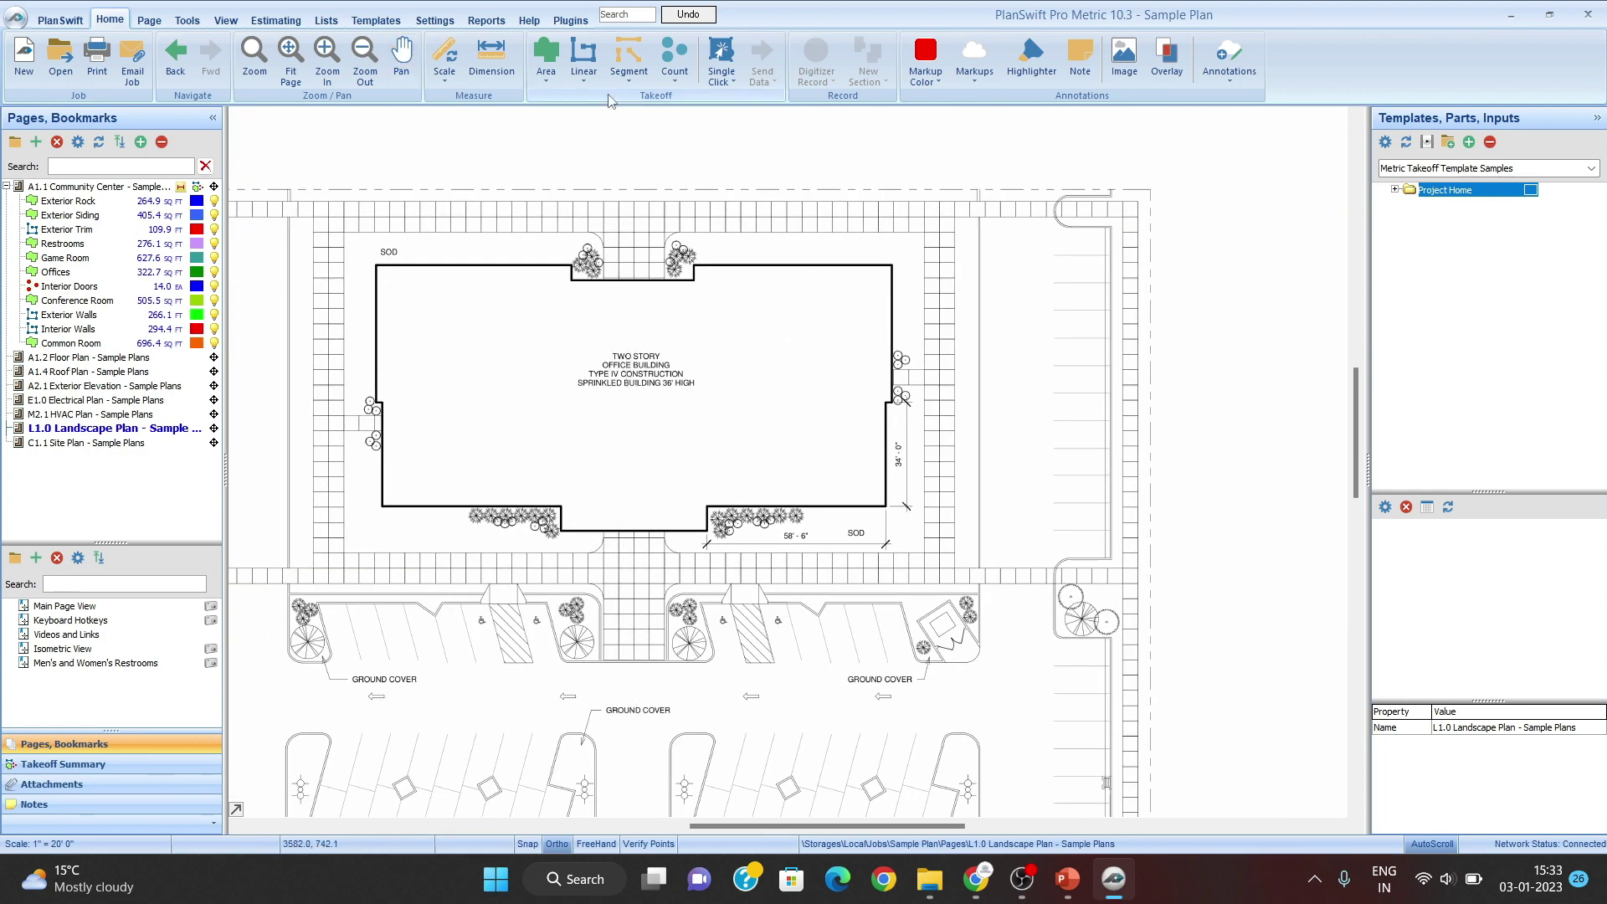
# Step: Look over the front walkway and the parking islands below the office building on the Landscape Plan
pyautogui.moveTo(699, 473); pyautogui.dragTo(649, 366)
pyautogui.scroll(2, 739, 374)
pyautogui.moveTo(743, 507); pyautogui.dragTo(776, 389)
pyautogui.scroll(-3, 793, 419)
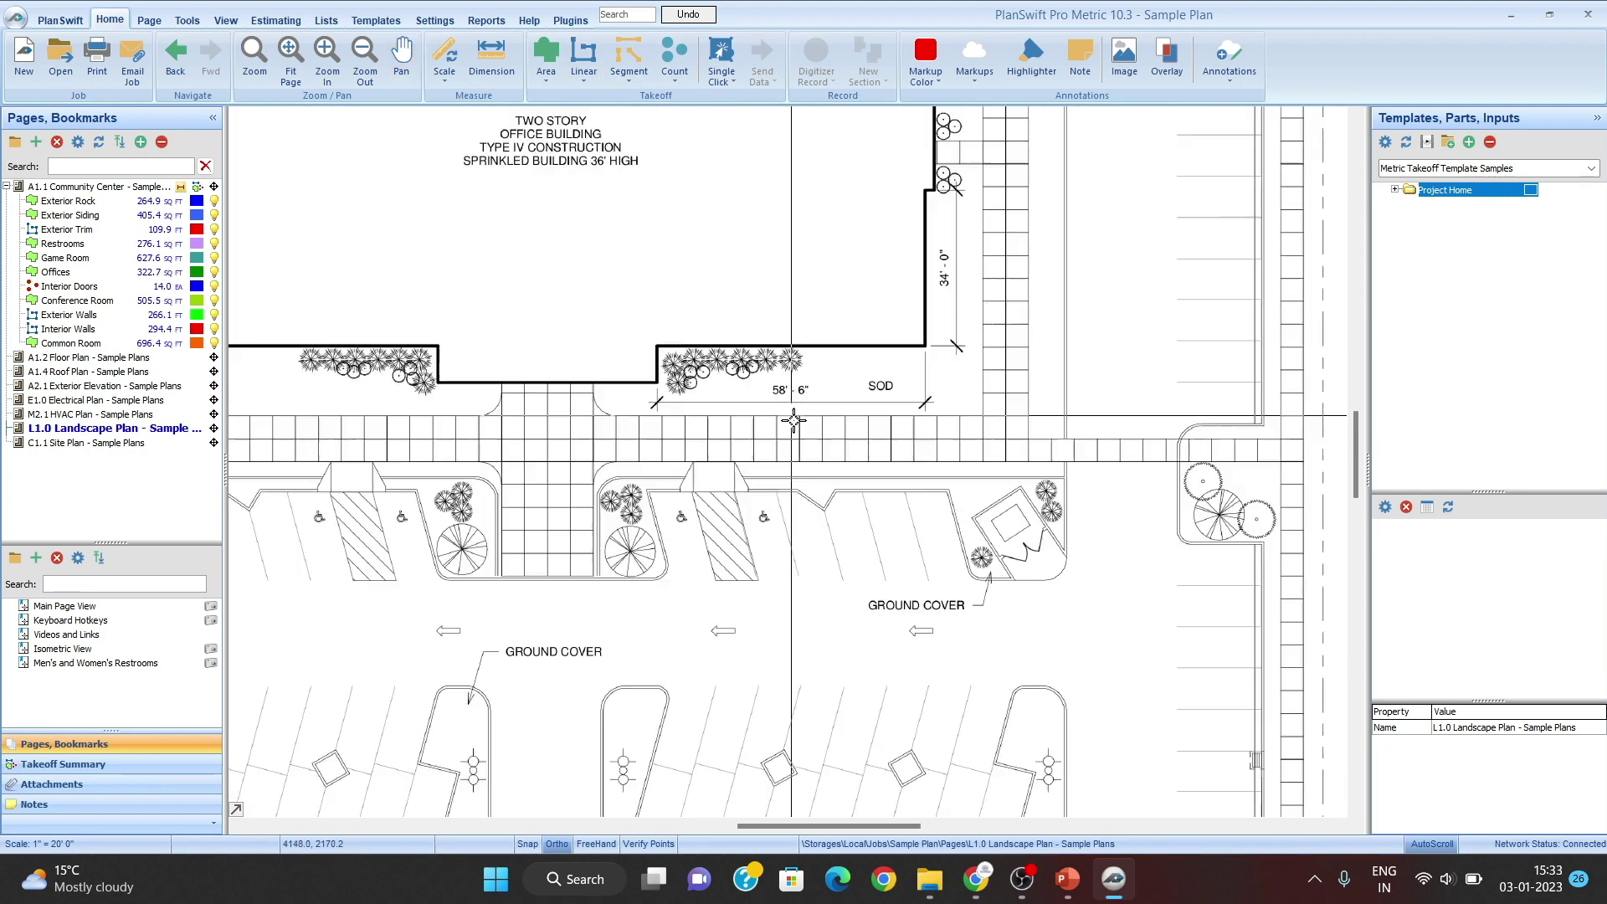
pyautogui.moveTo(736, 542); pyautogui.dragTo(711, 369)
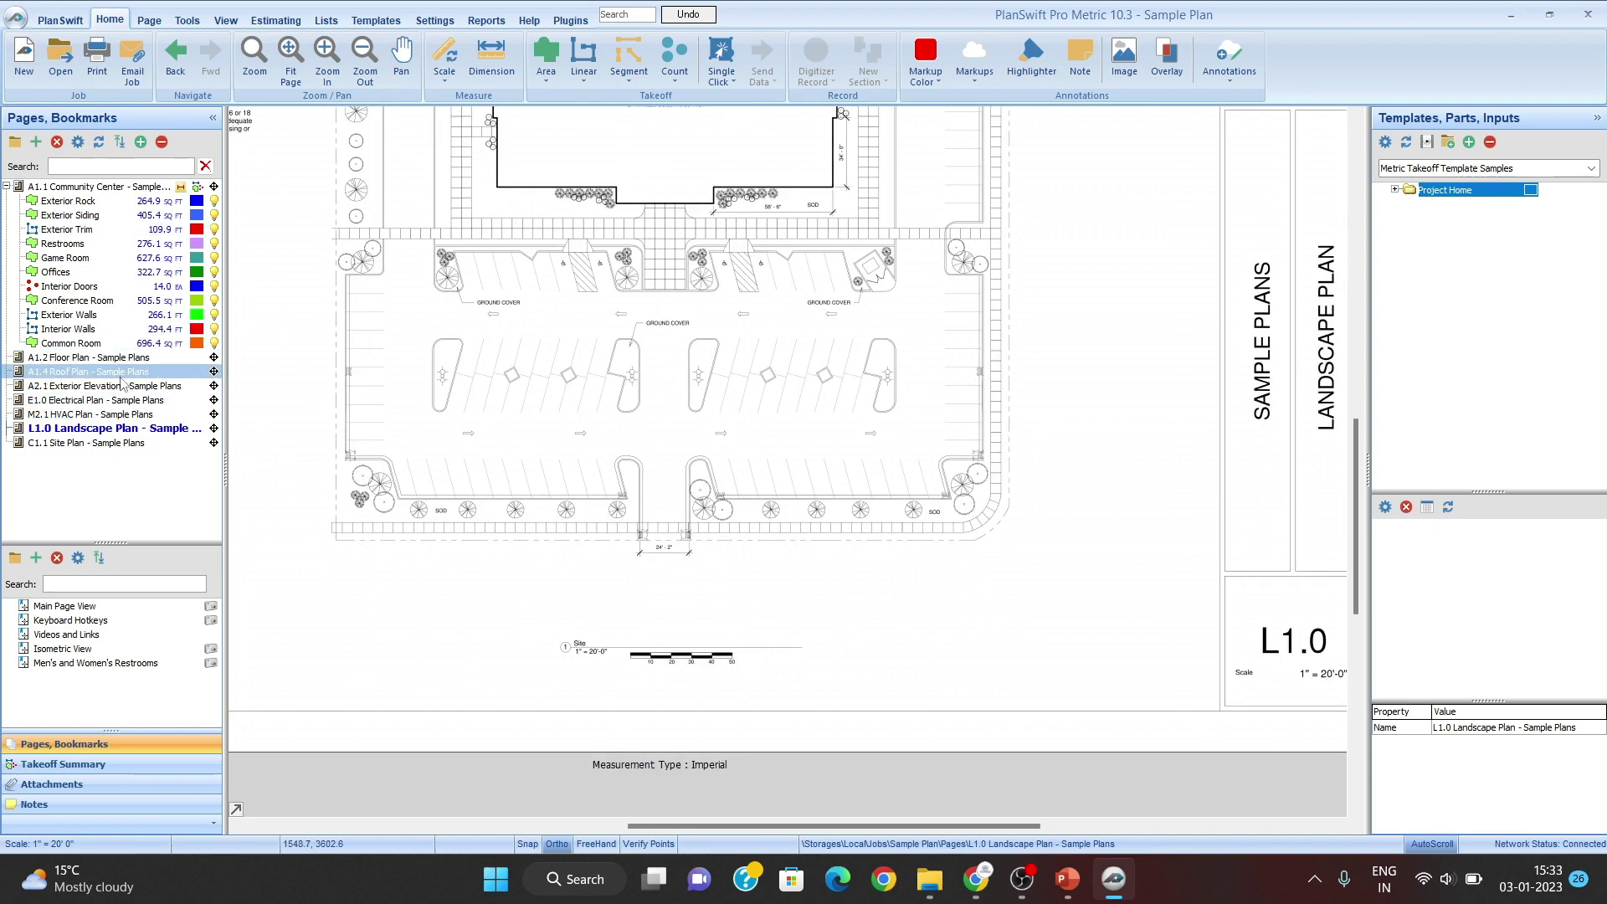
# Step: Open the A1.2 Floor Plan and examine the walls and rooms around the office, computer lab and restrooms
pyautogui.click(144, 362)
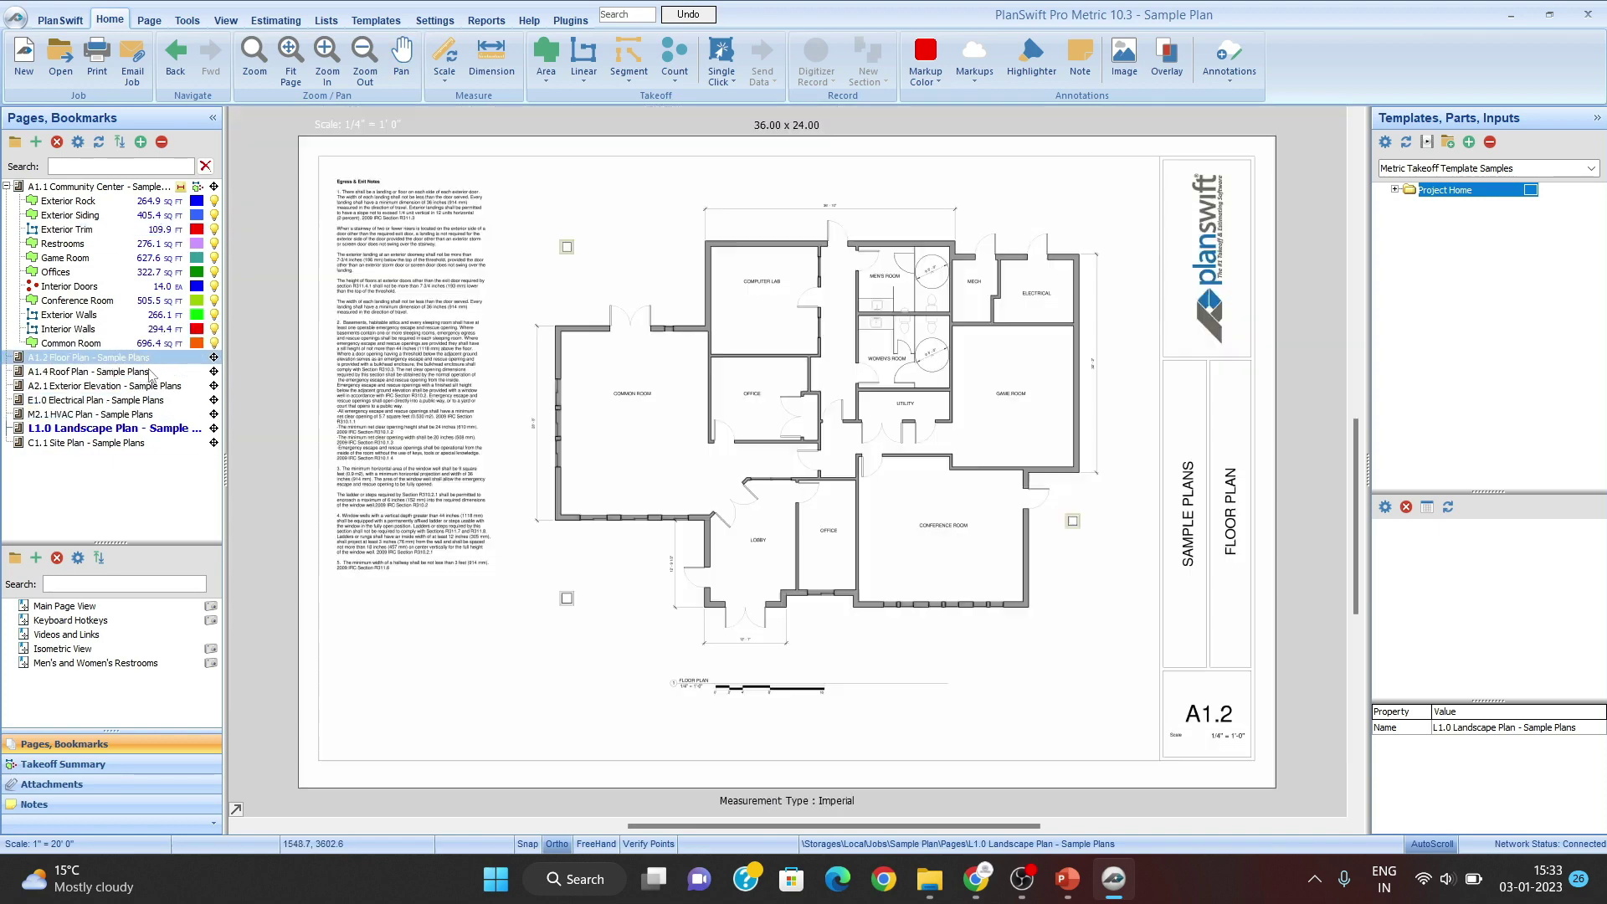
pyautogui.scroll(5, 538, 373)
pyautogui.moveTo(538, 374); pyautogui.dragTo(600, 694)
pyautogui.scroll(-5, 600, 694)
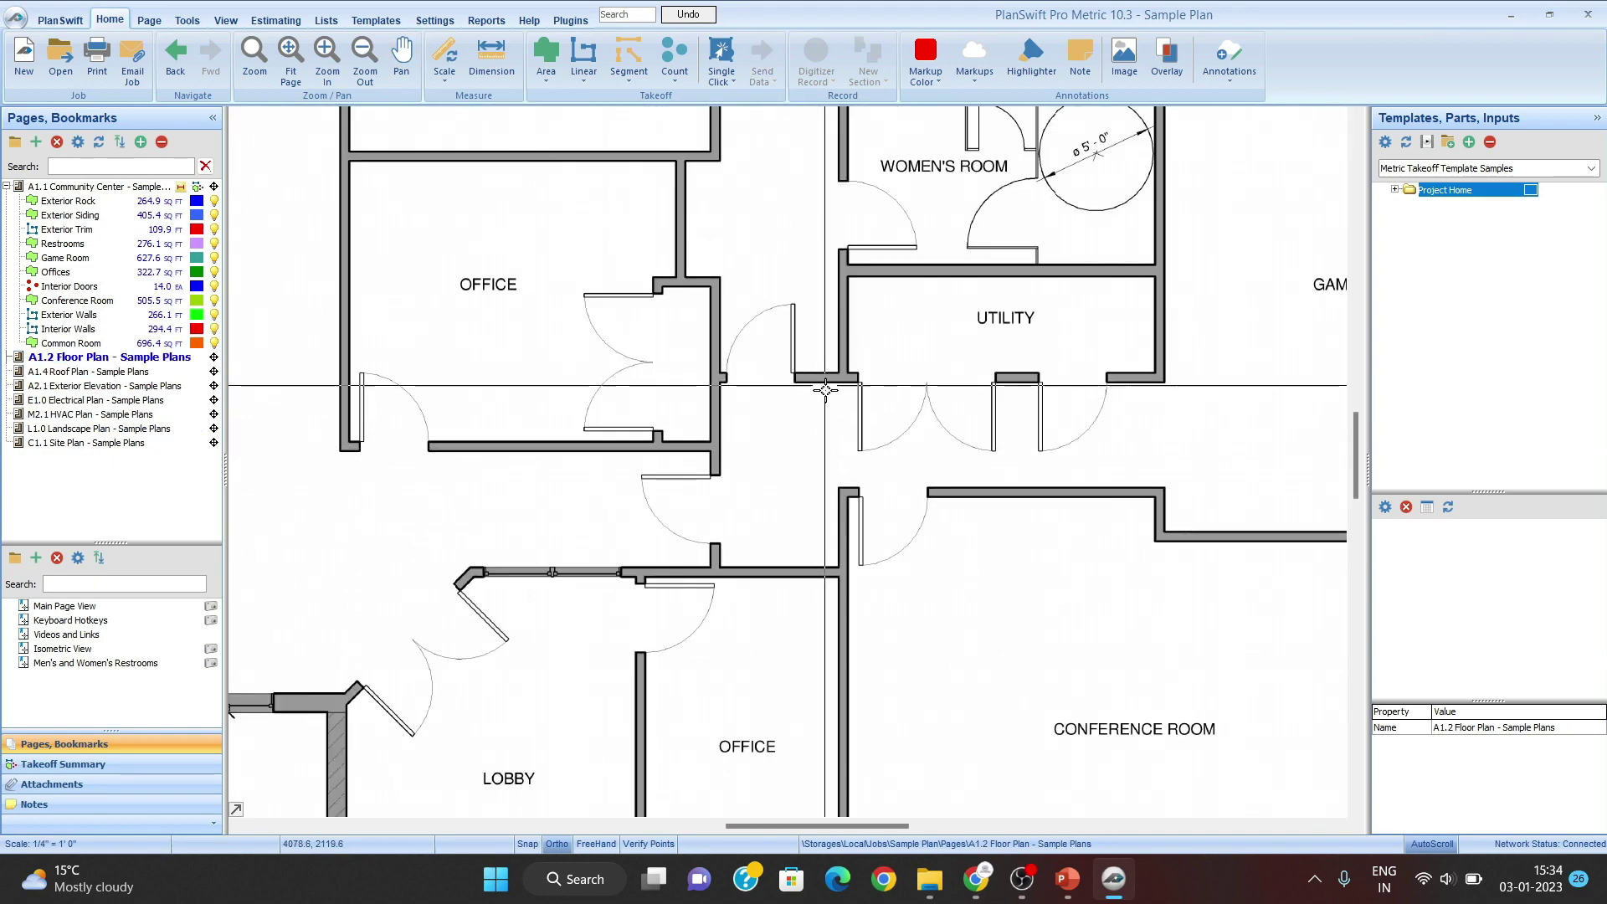
pyautogui.scroll(6, 775, 460)
pyautogui.scroll(4, 587, 521)
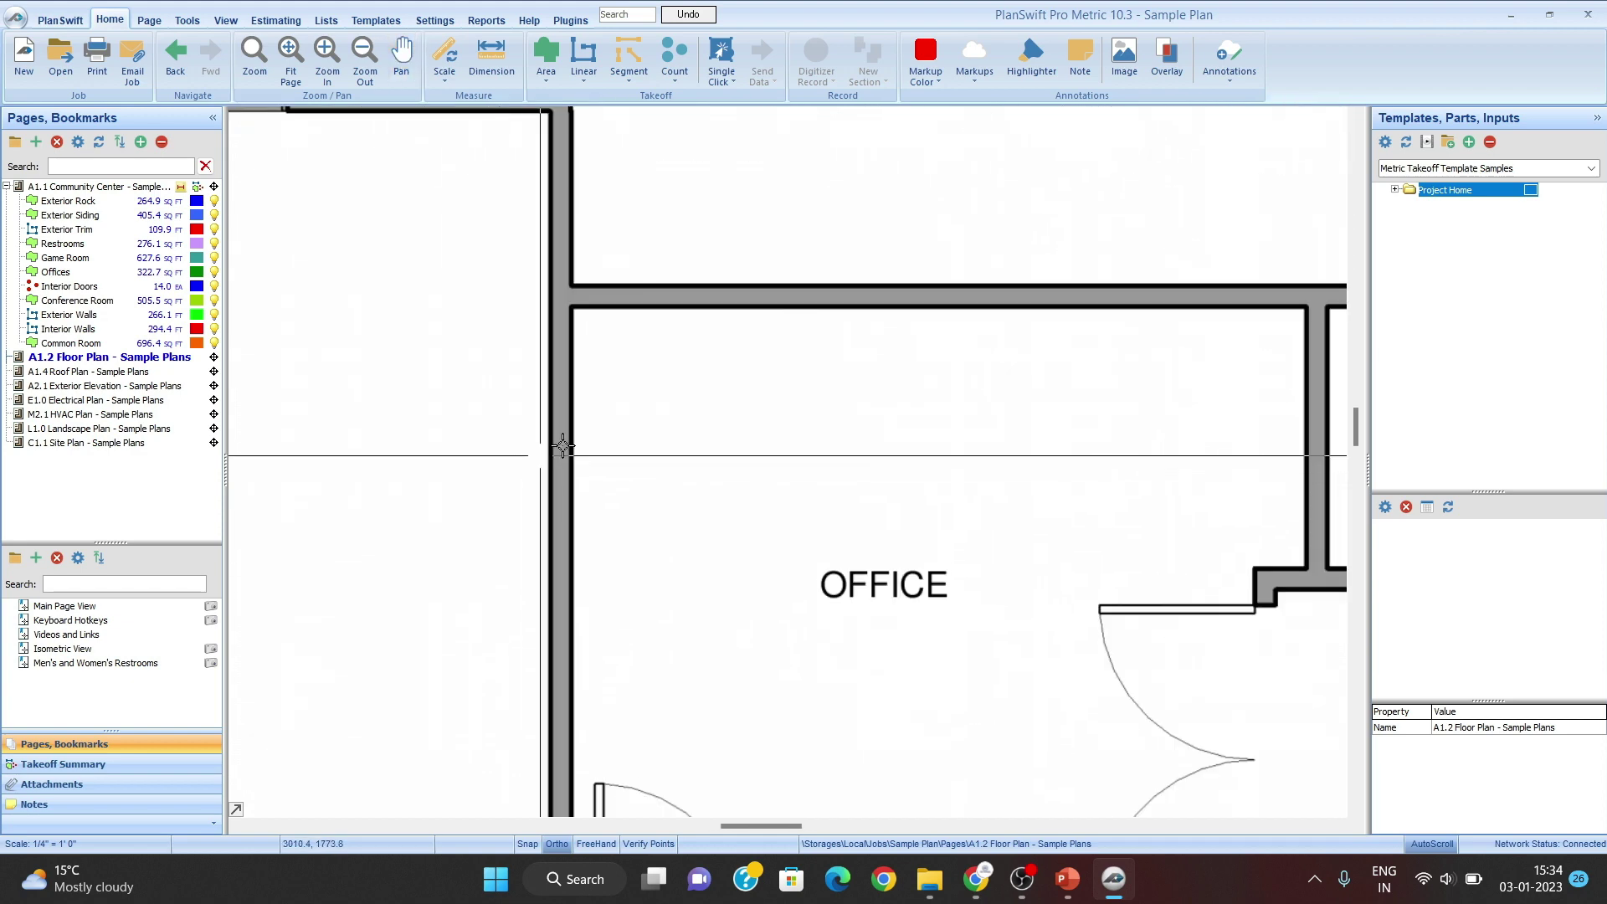
pyautogui.scroll(-4, 590, 352)
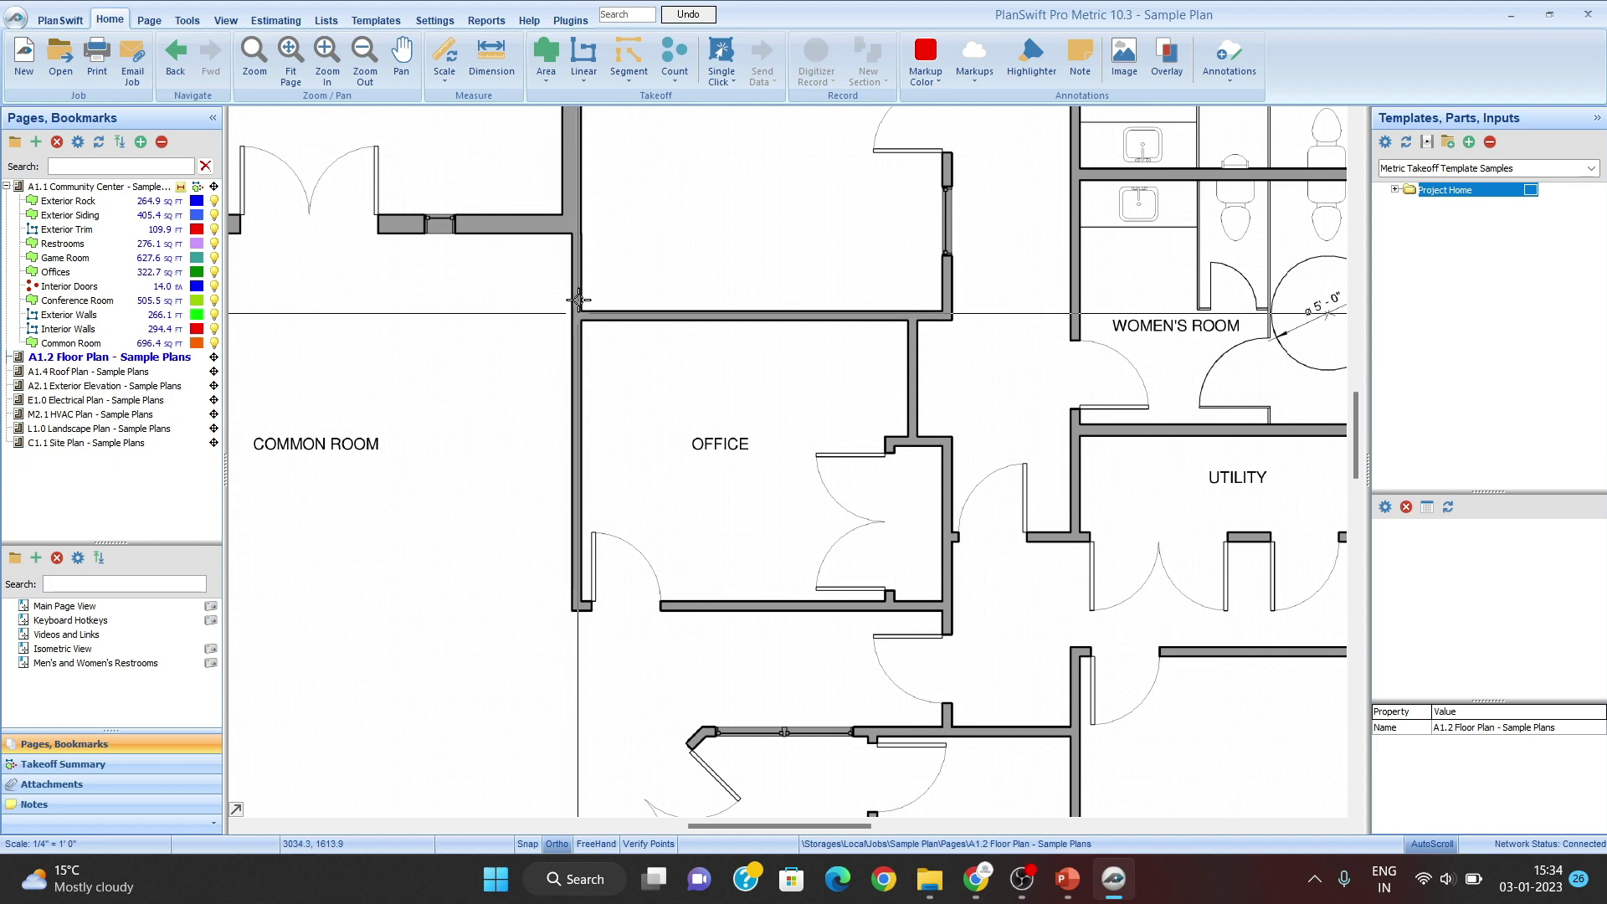
pyautogui.moveTo(669, 362); pyautogui.dragTo(588, 425)
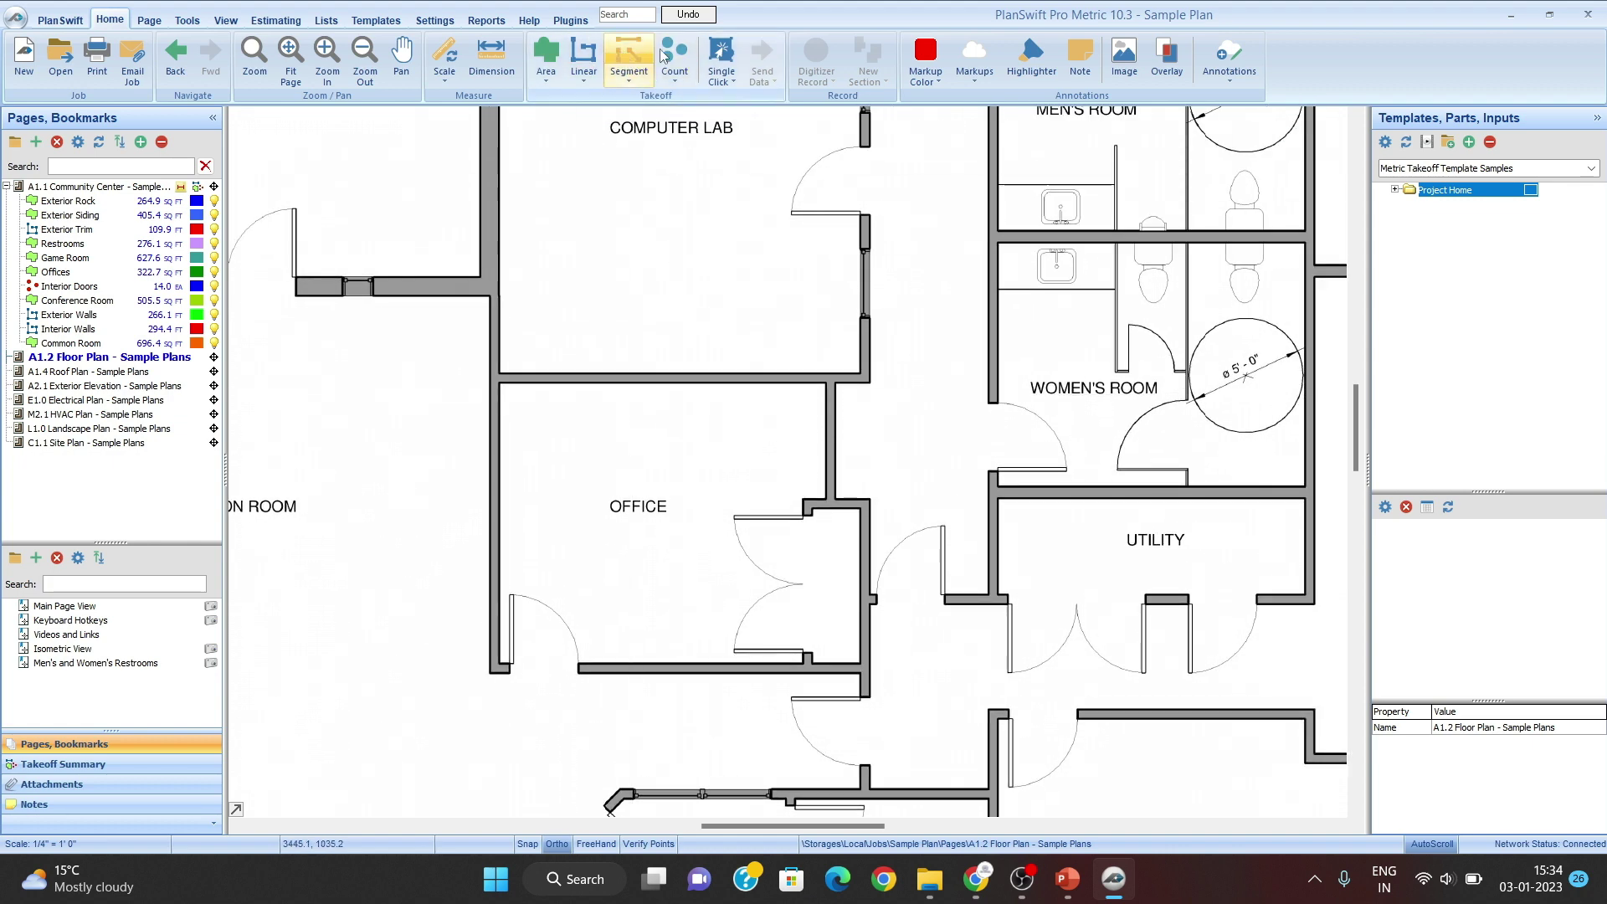
pyautogui.scroll(-3, 861, 467)
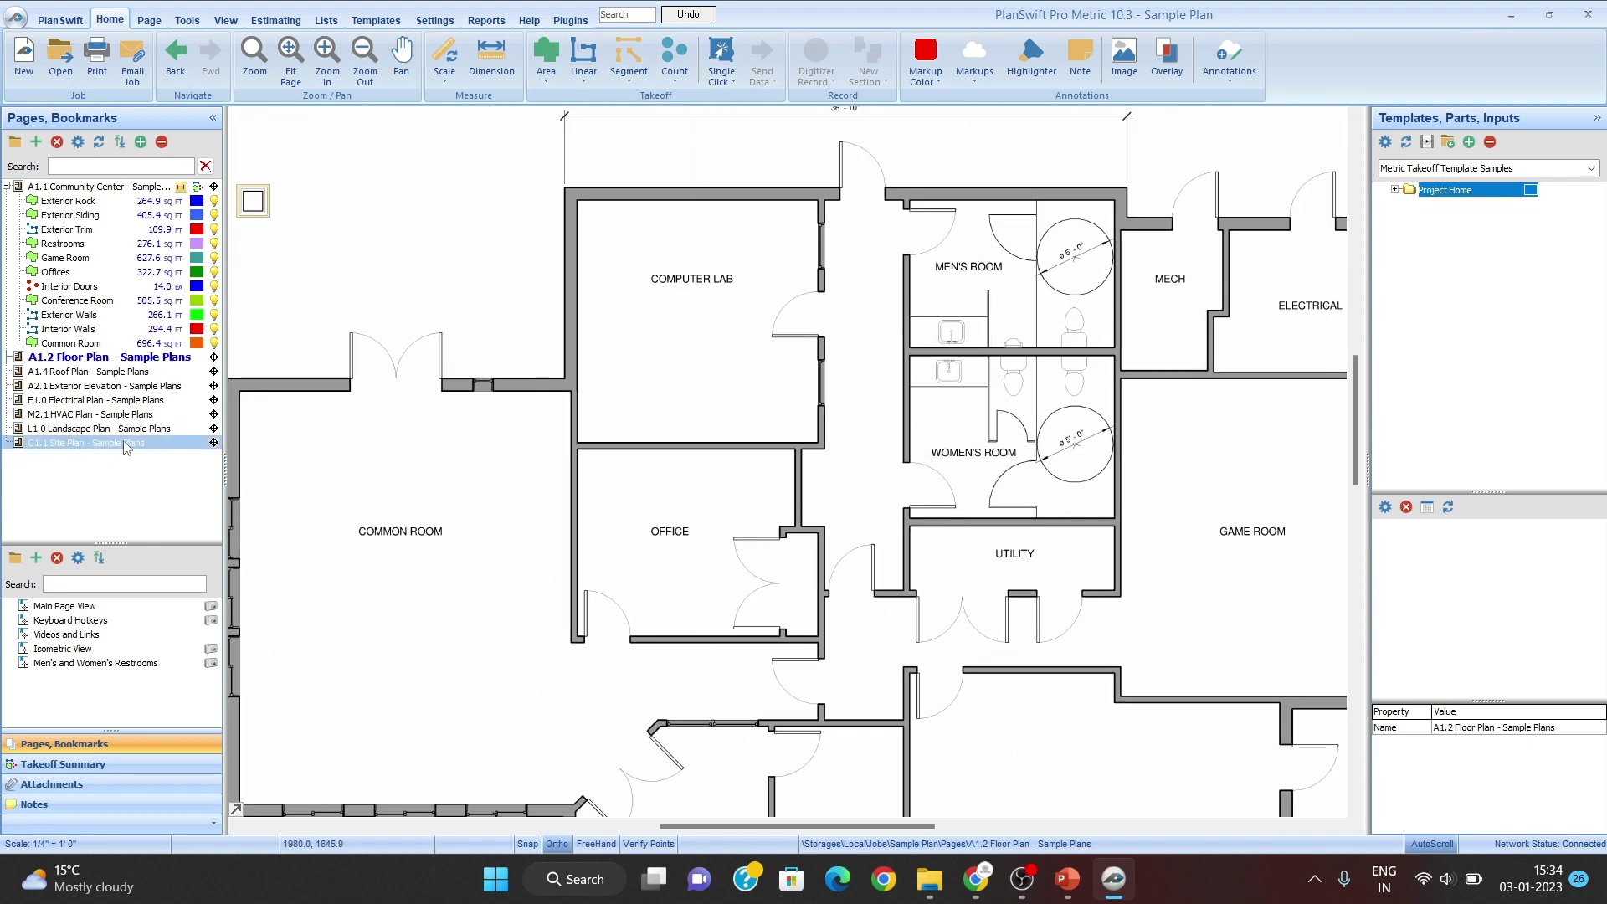
# Step: Open the M2.1 HVAC Plan and examine the duct runs and diffusers up close and across the sheet
pyautogui.click(125, 415)
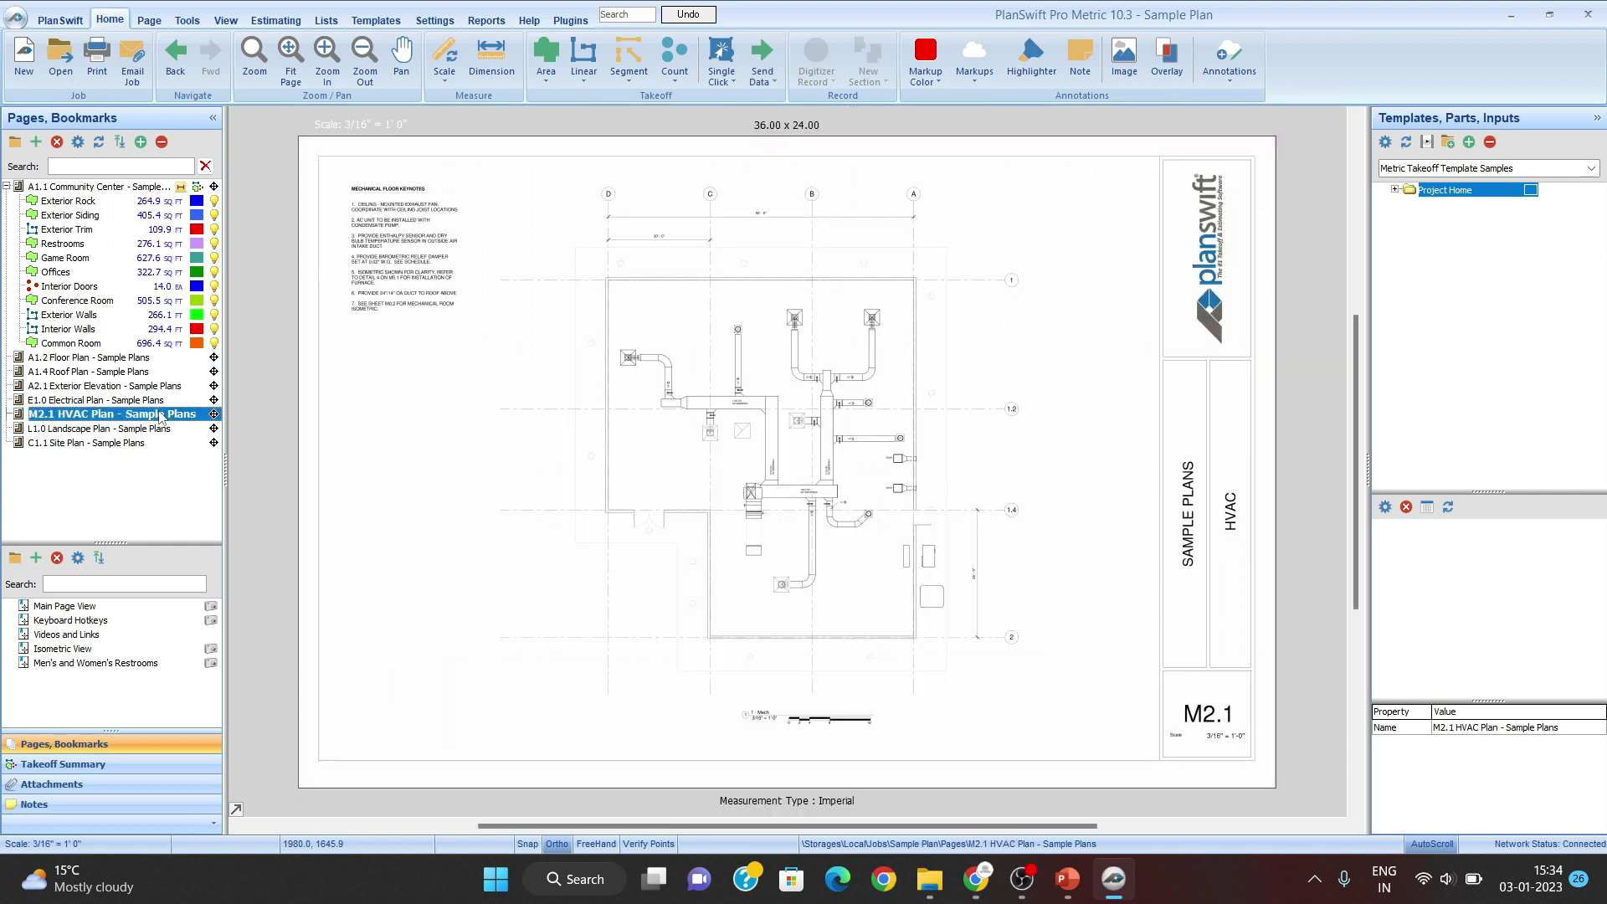
pyautogui.scroll(5, 670, 454)
pyautogui.scroll(-5, 641, 452)
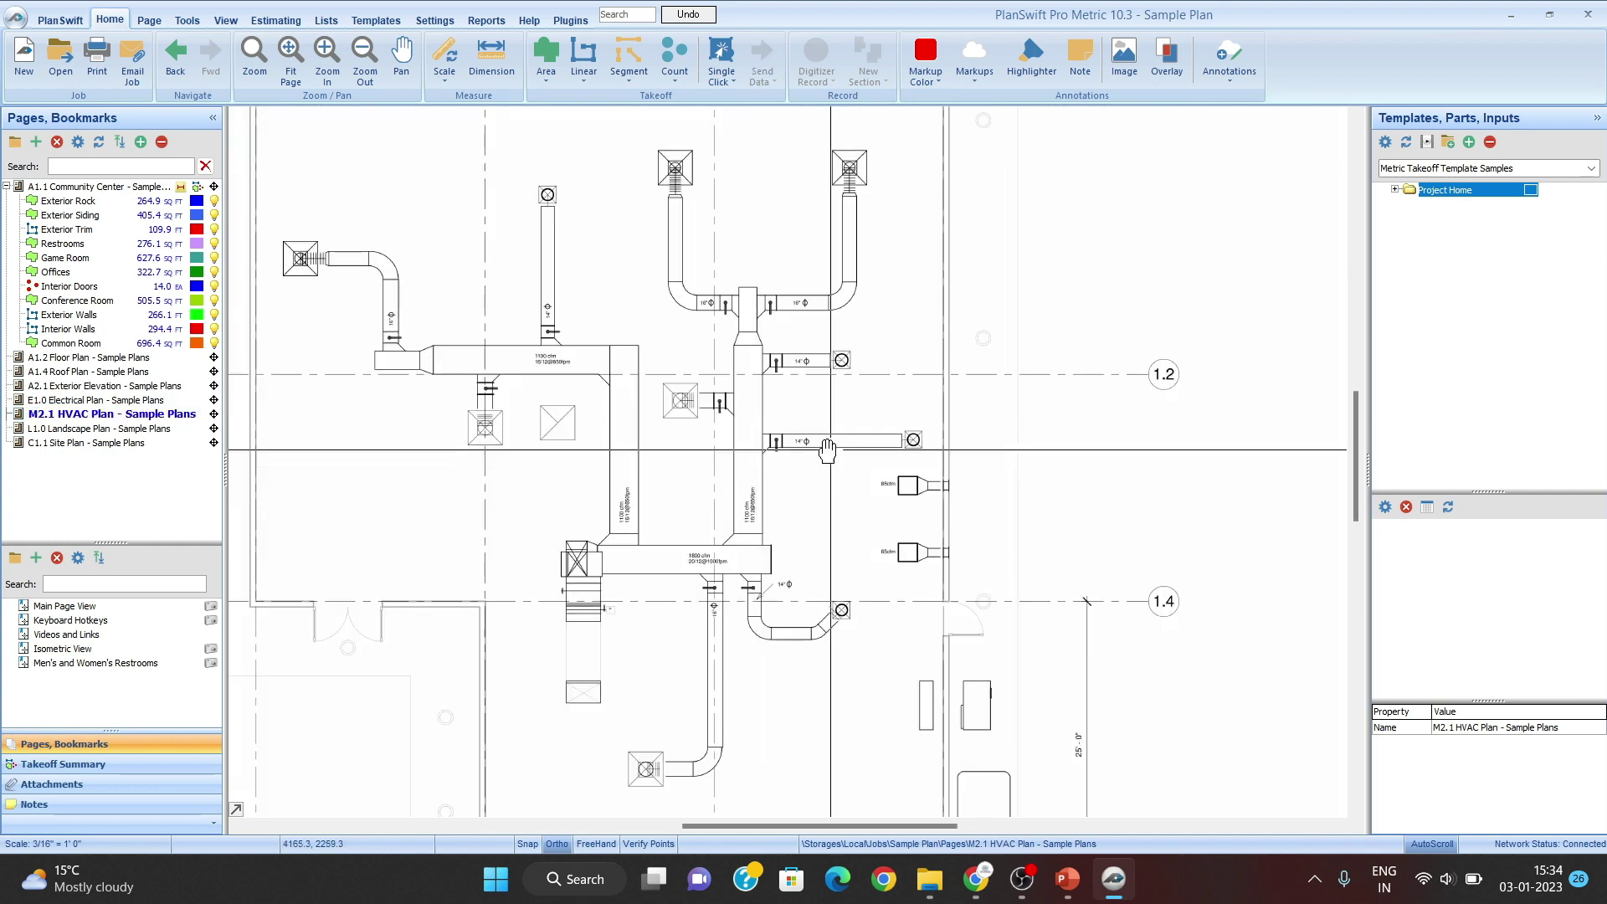
pyautogui.scroll(4, 730, 335)
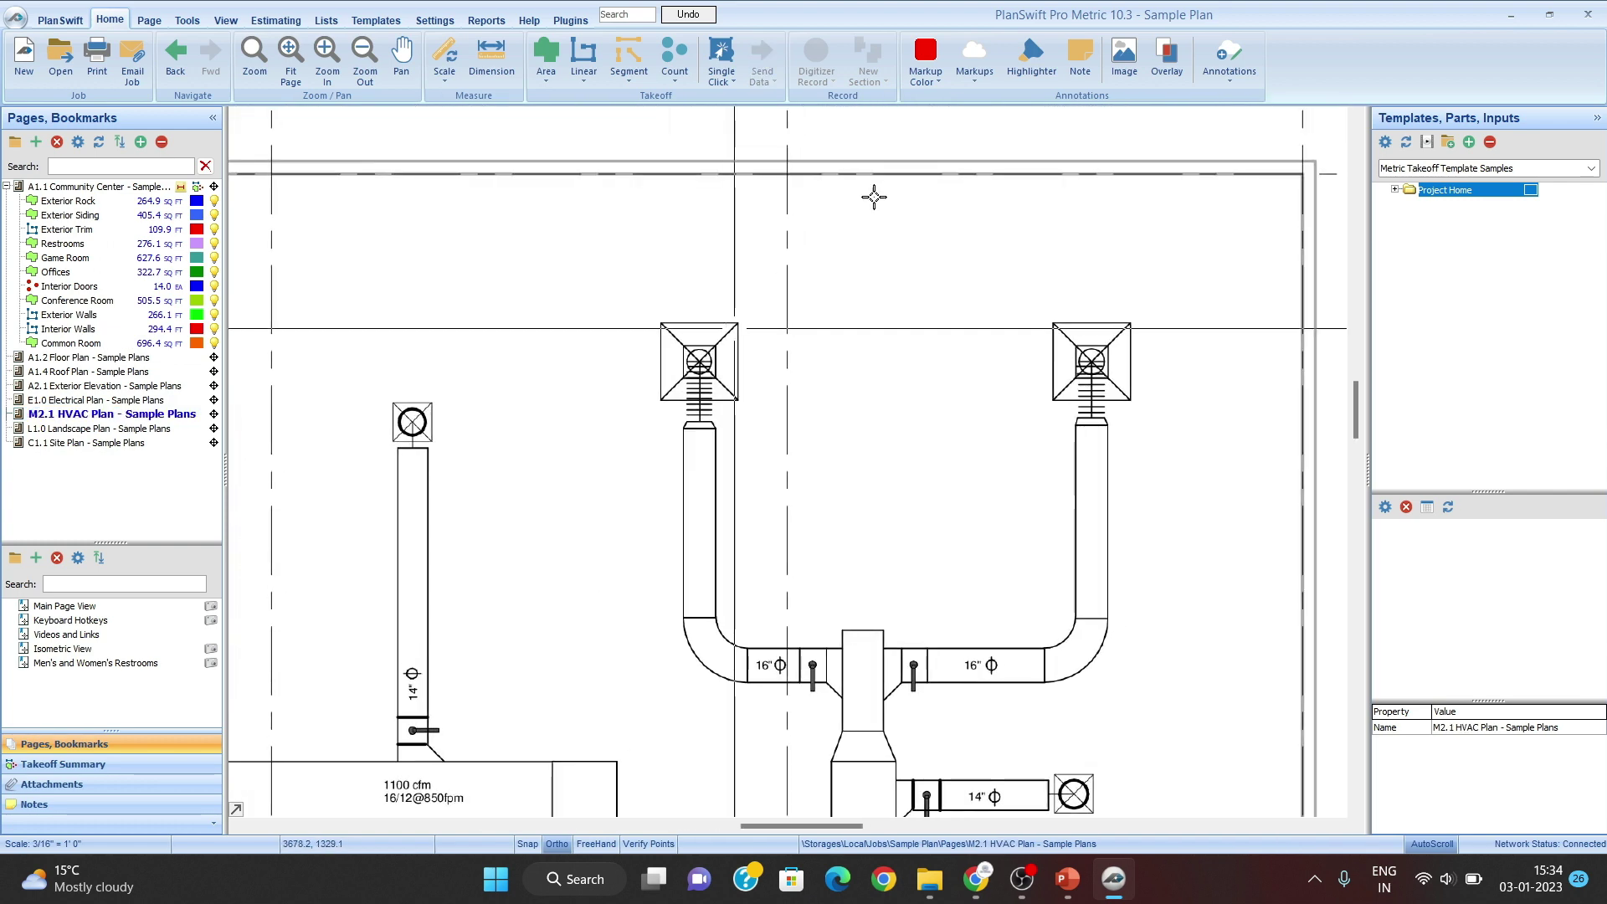
pyautogui.scroll(-3, 846, 429)
pyautogui.scroll(-5, 846, 429)
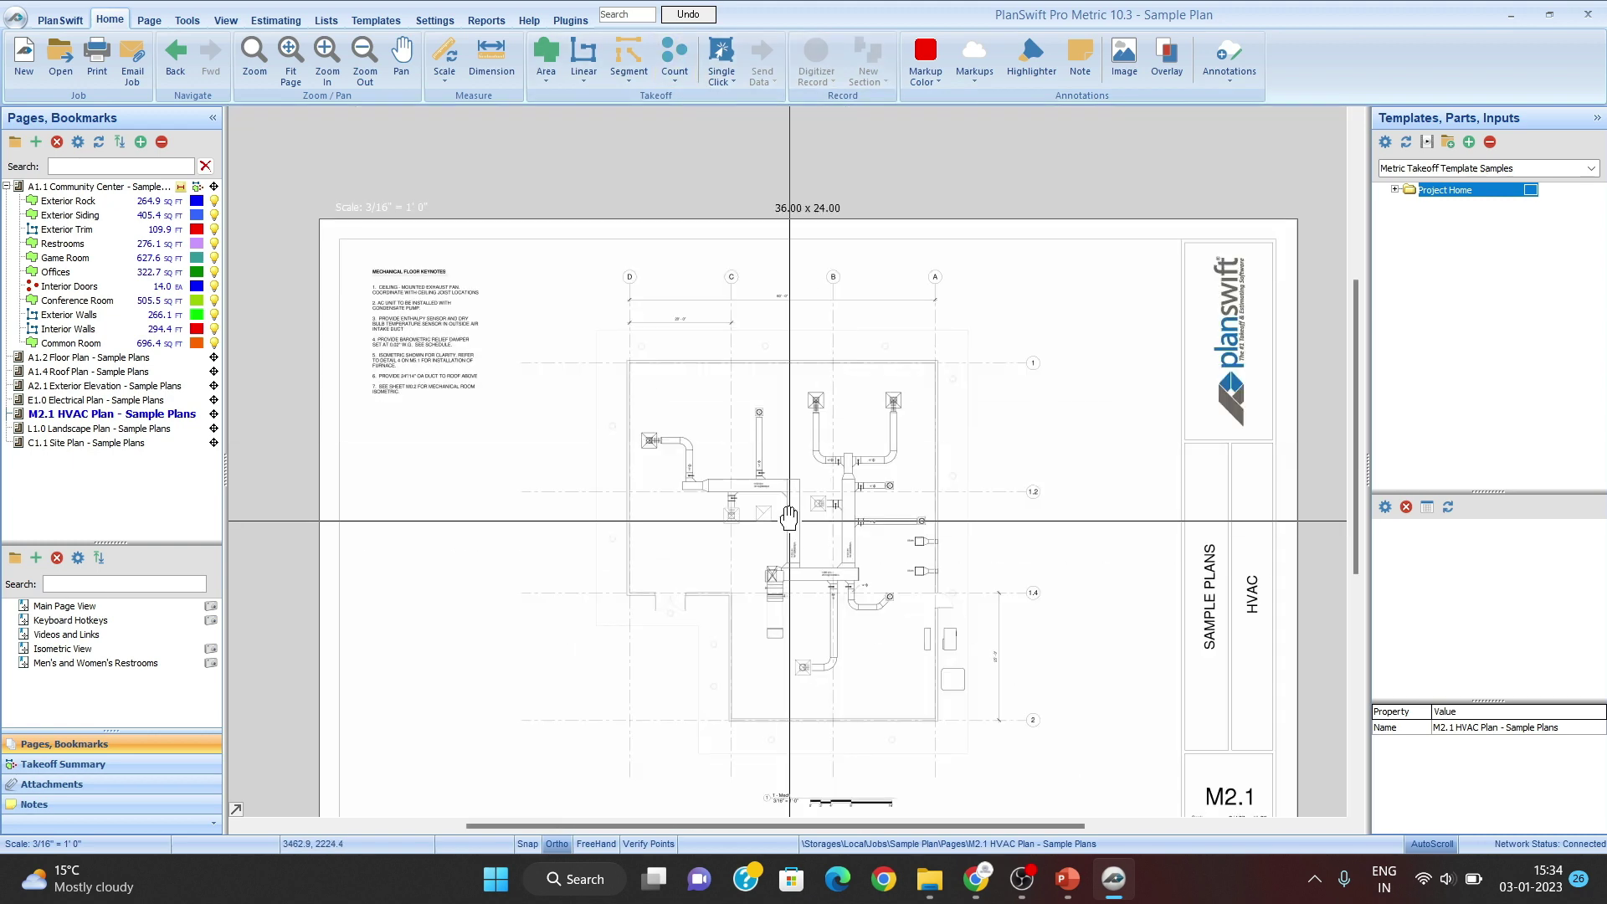
pyautogui.scroll(5, 772, 439)
pyautogui.moveTo(799, 490); pyautogui.dragTo(811, 548)
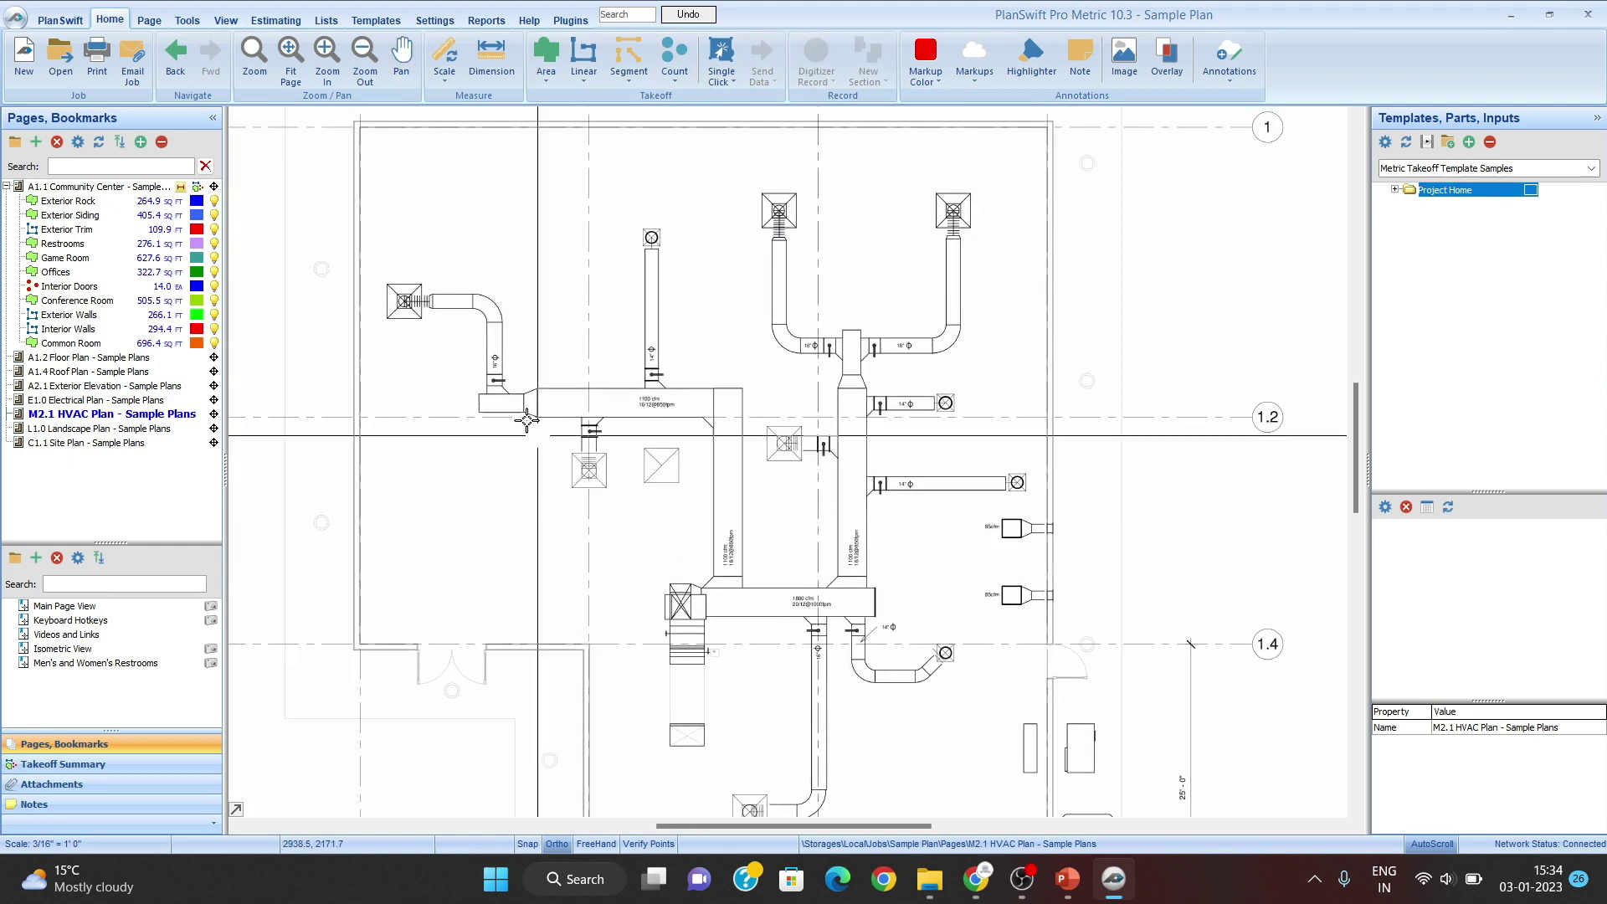
pyautogui.moveTo(816, 641); pyautogui.dragTo(796, 567)
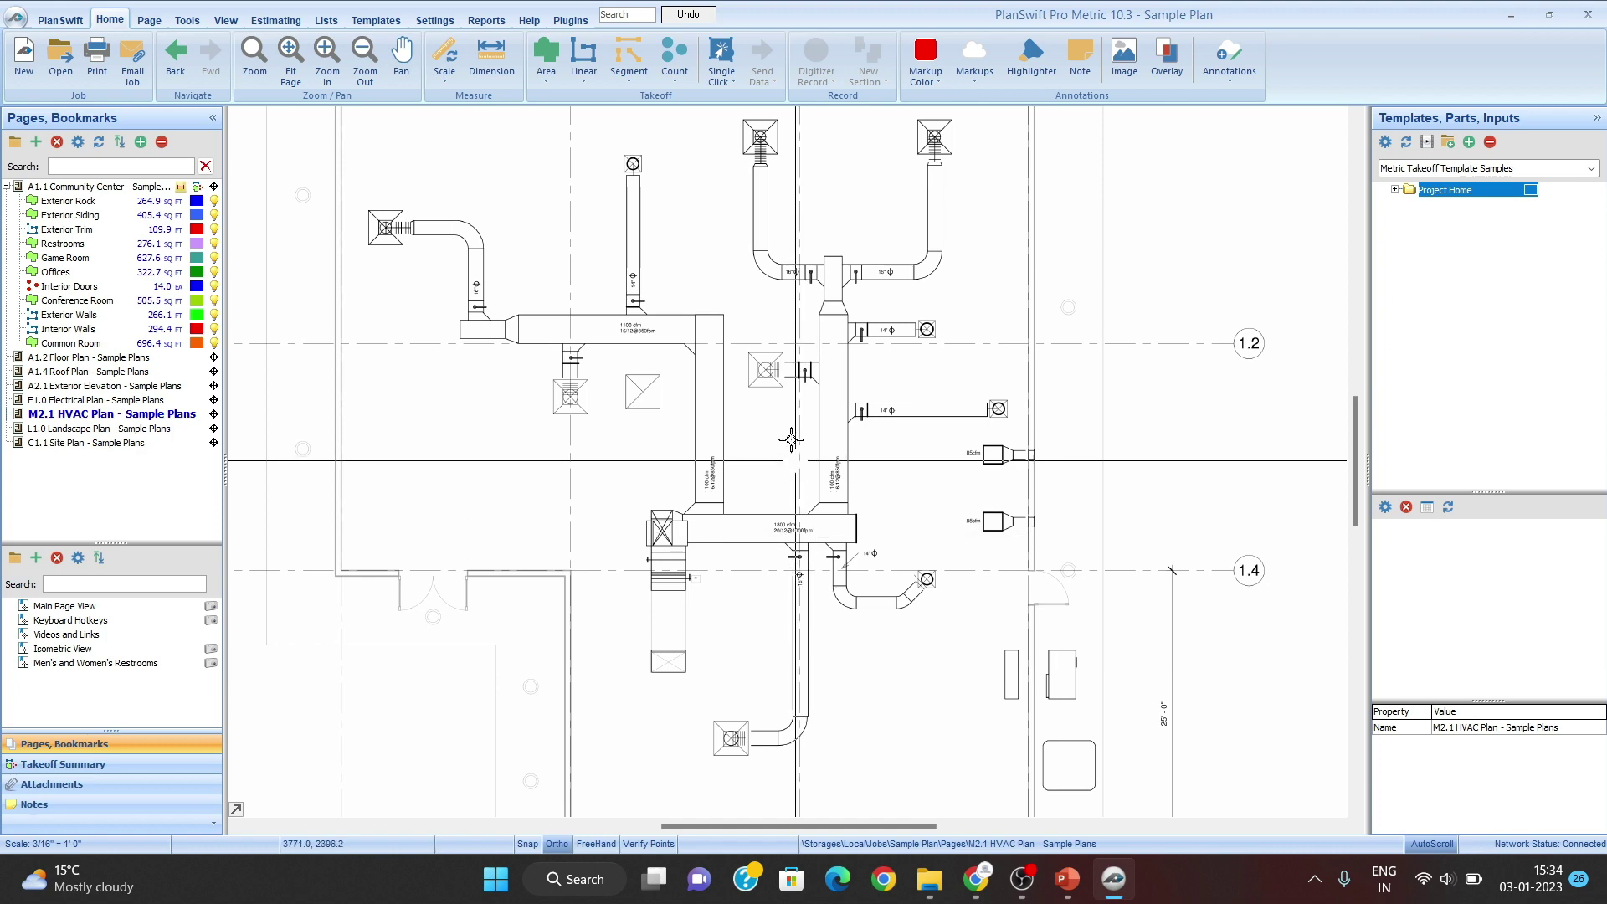
# Step: Examine the ducts and diffusers between gridlines 1 and 1.4 on the HVAC Plan, alternating between close-ups and the full sheet
pyautogui.scroll(-3, 786, 348)
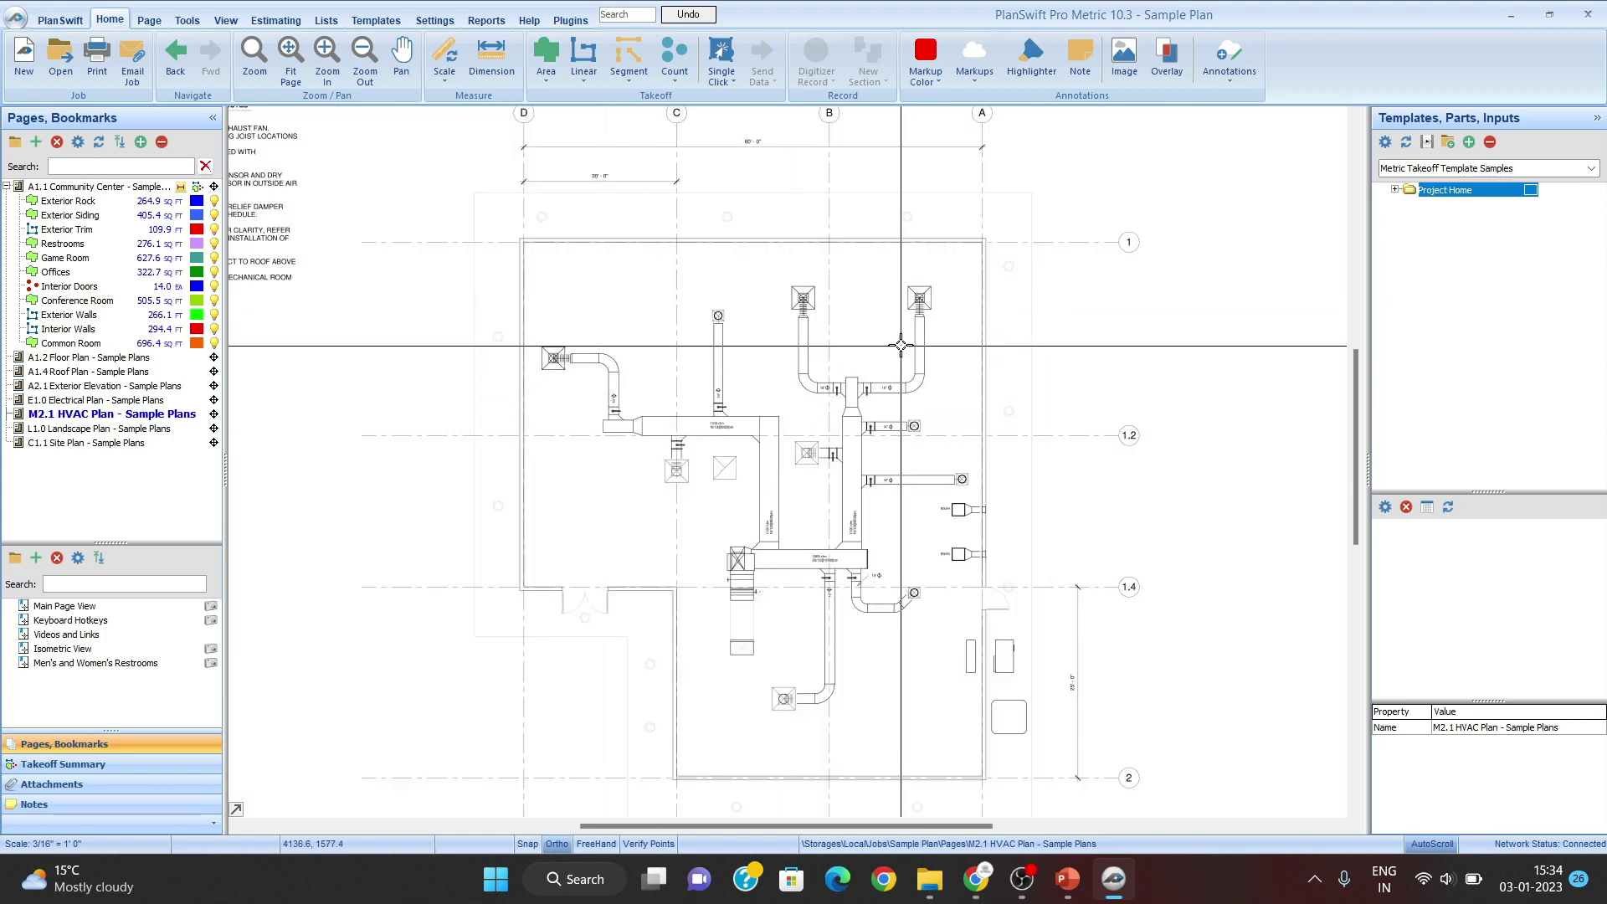
pyautogui.moveTo(886, 406); pyautogui.dragTo(789, 382)
pyautogui.scroll(-2, 799, 422)
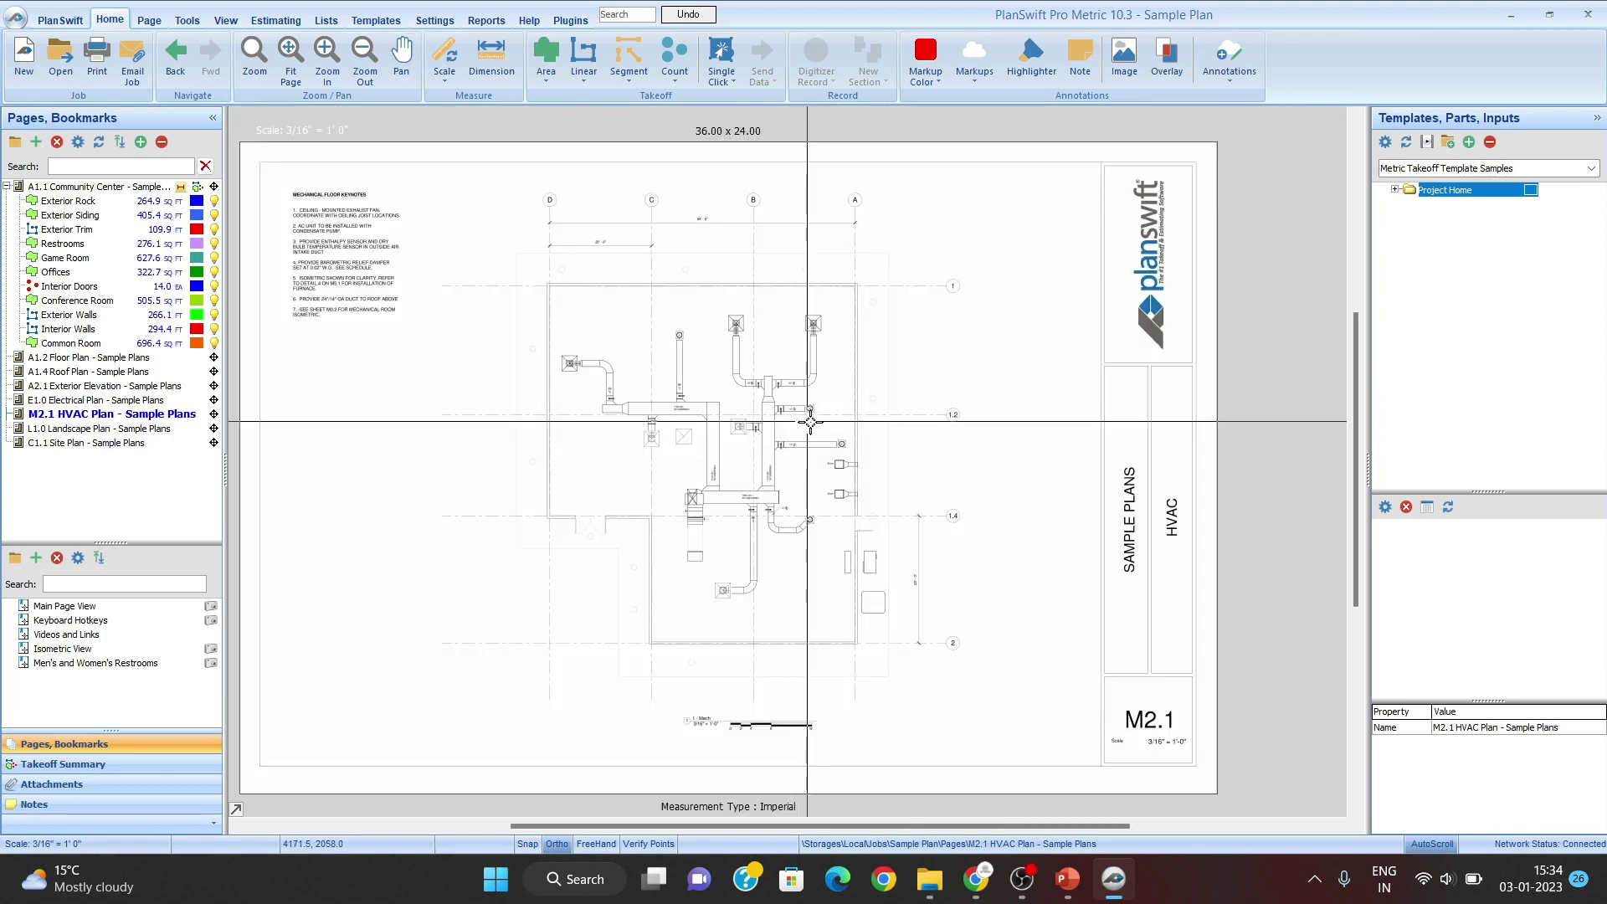
pyautogui.scroll(4, 815, 427)
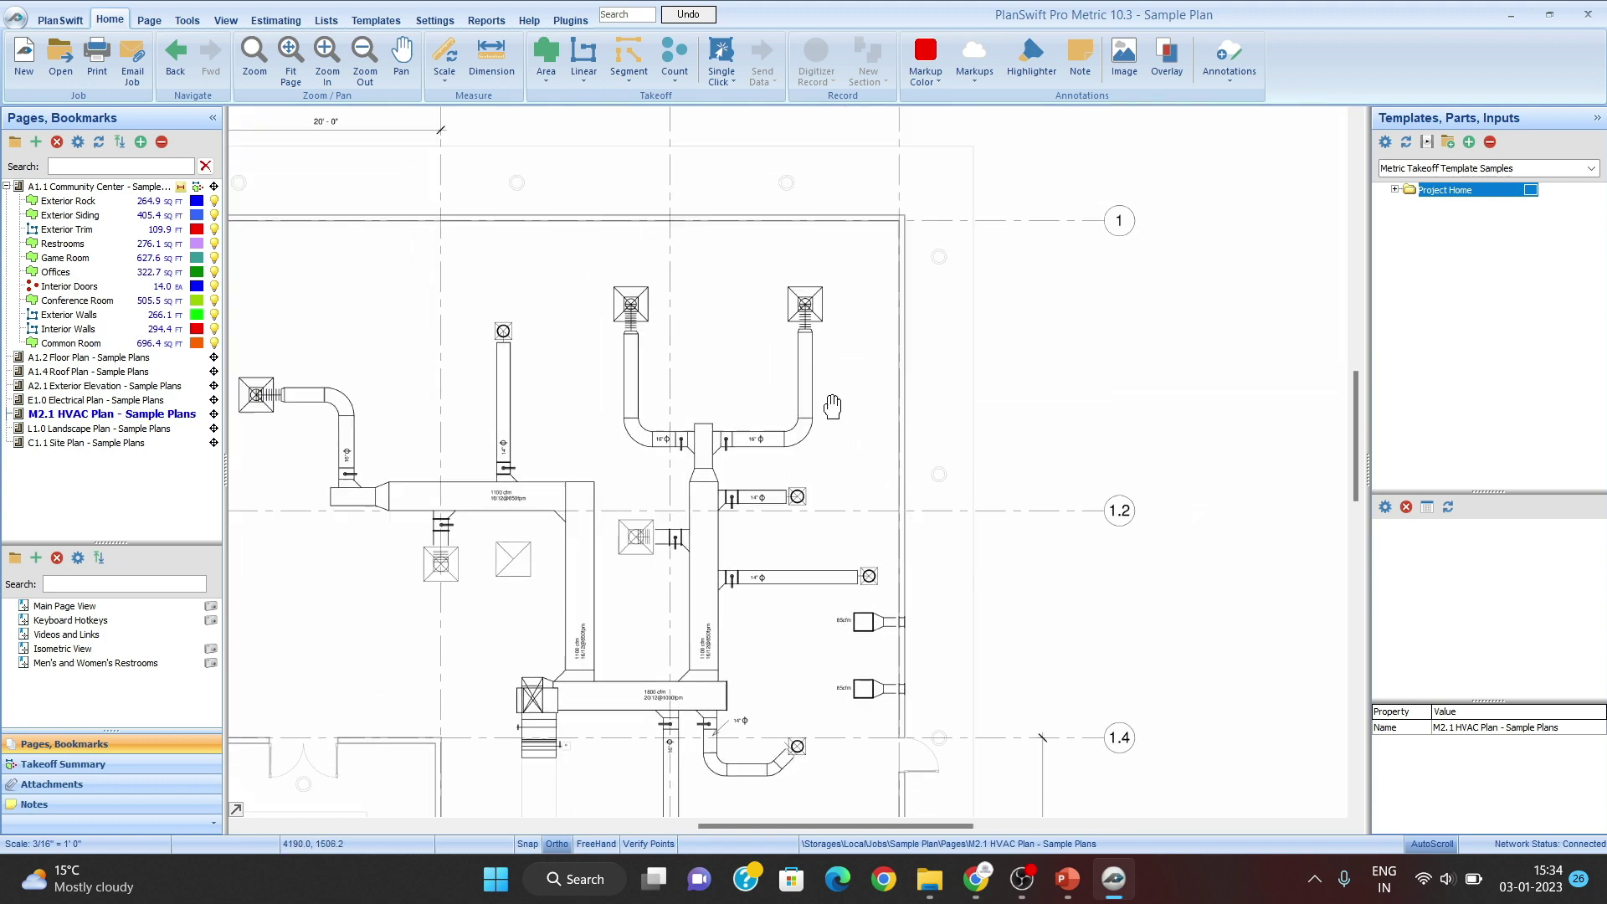
pyautogui.scroll(-2, 807, 402)
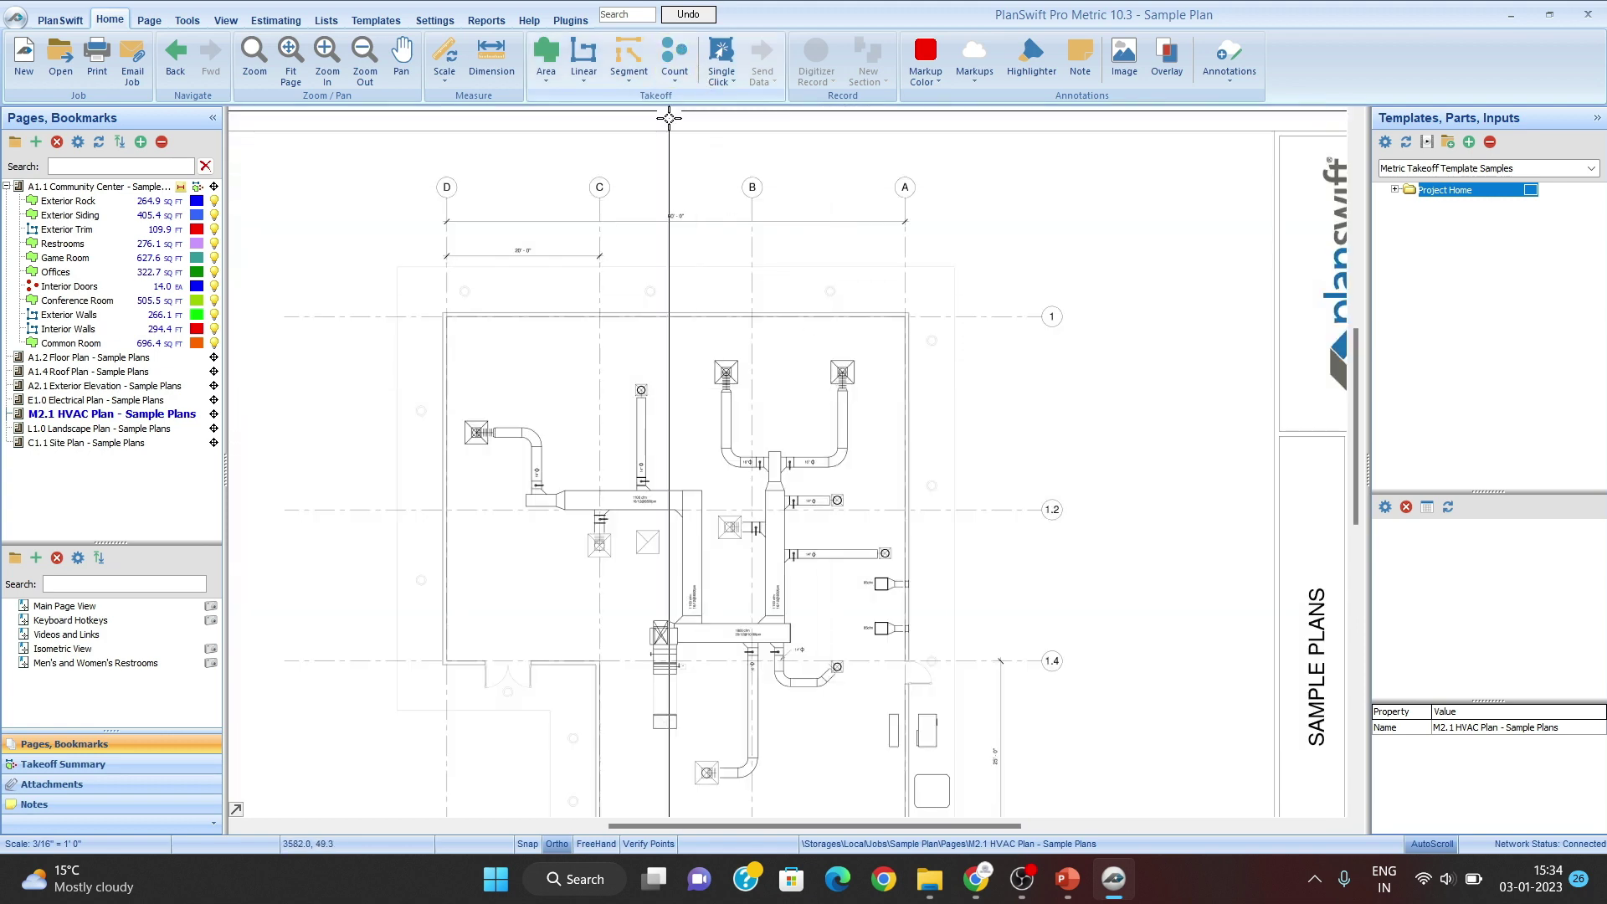
pyautogui.scroll(-2, 840, 412)
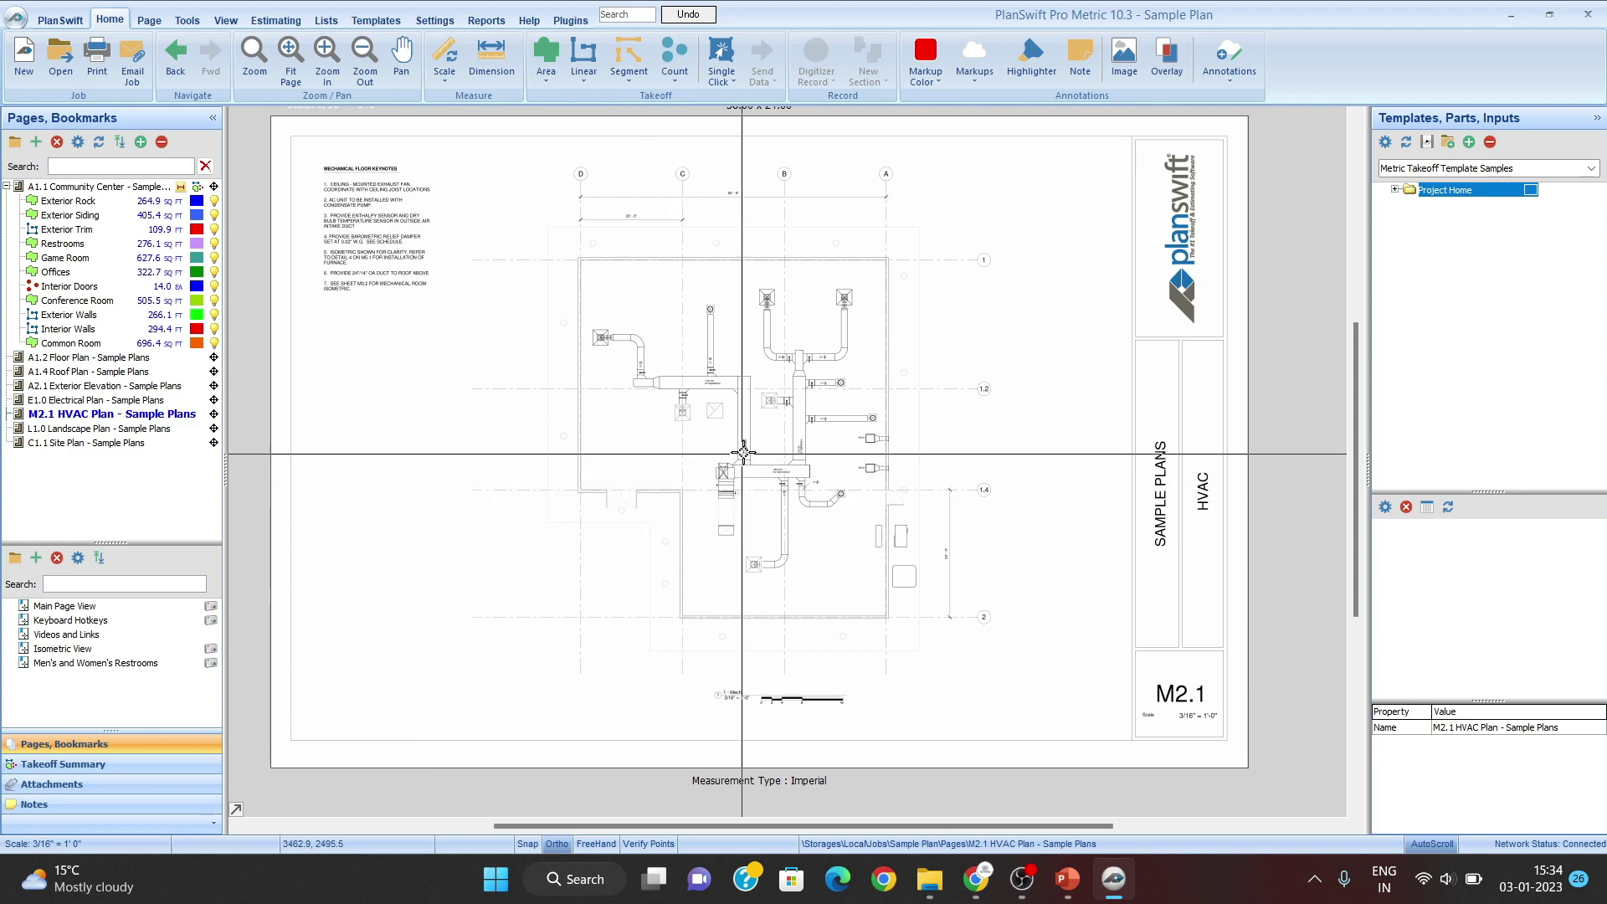
pyautogui.scroll(3, 874, 416)
pyautogui.scroll(-3, 885, 405)
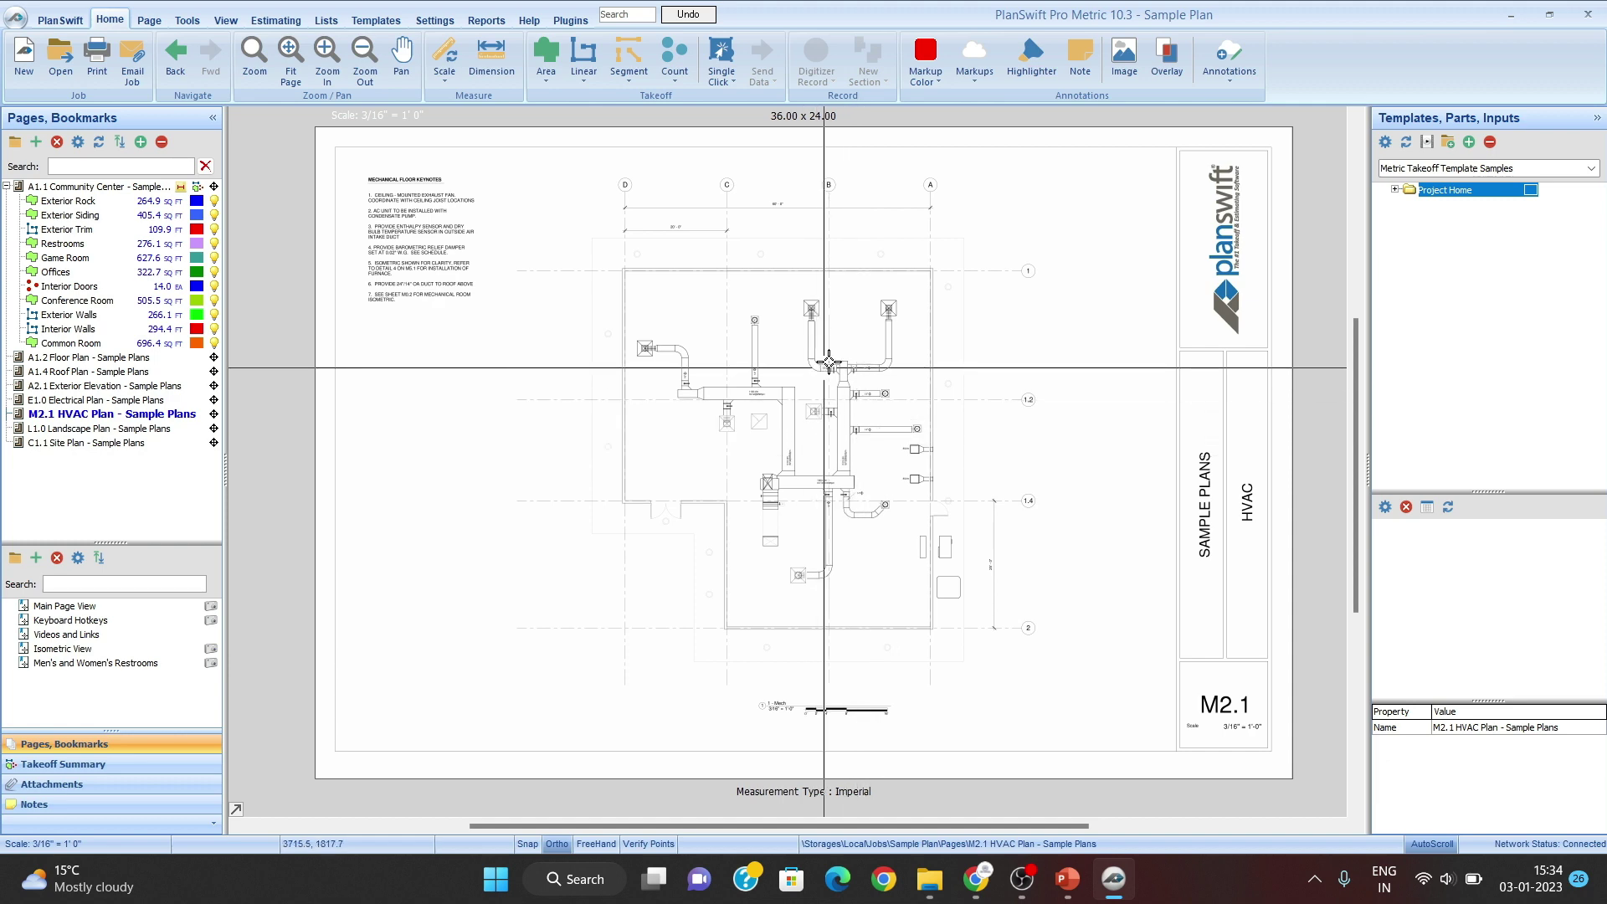
pyautogui.scroll(4, 875, 332)
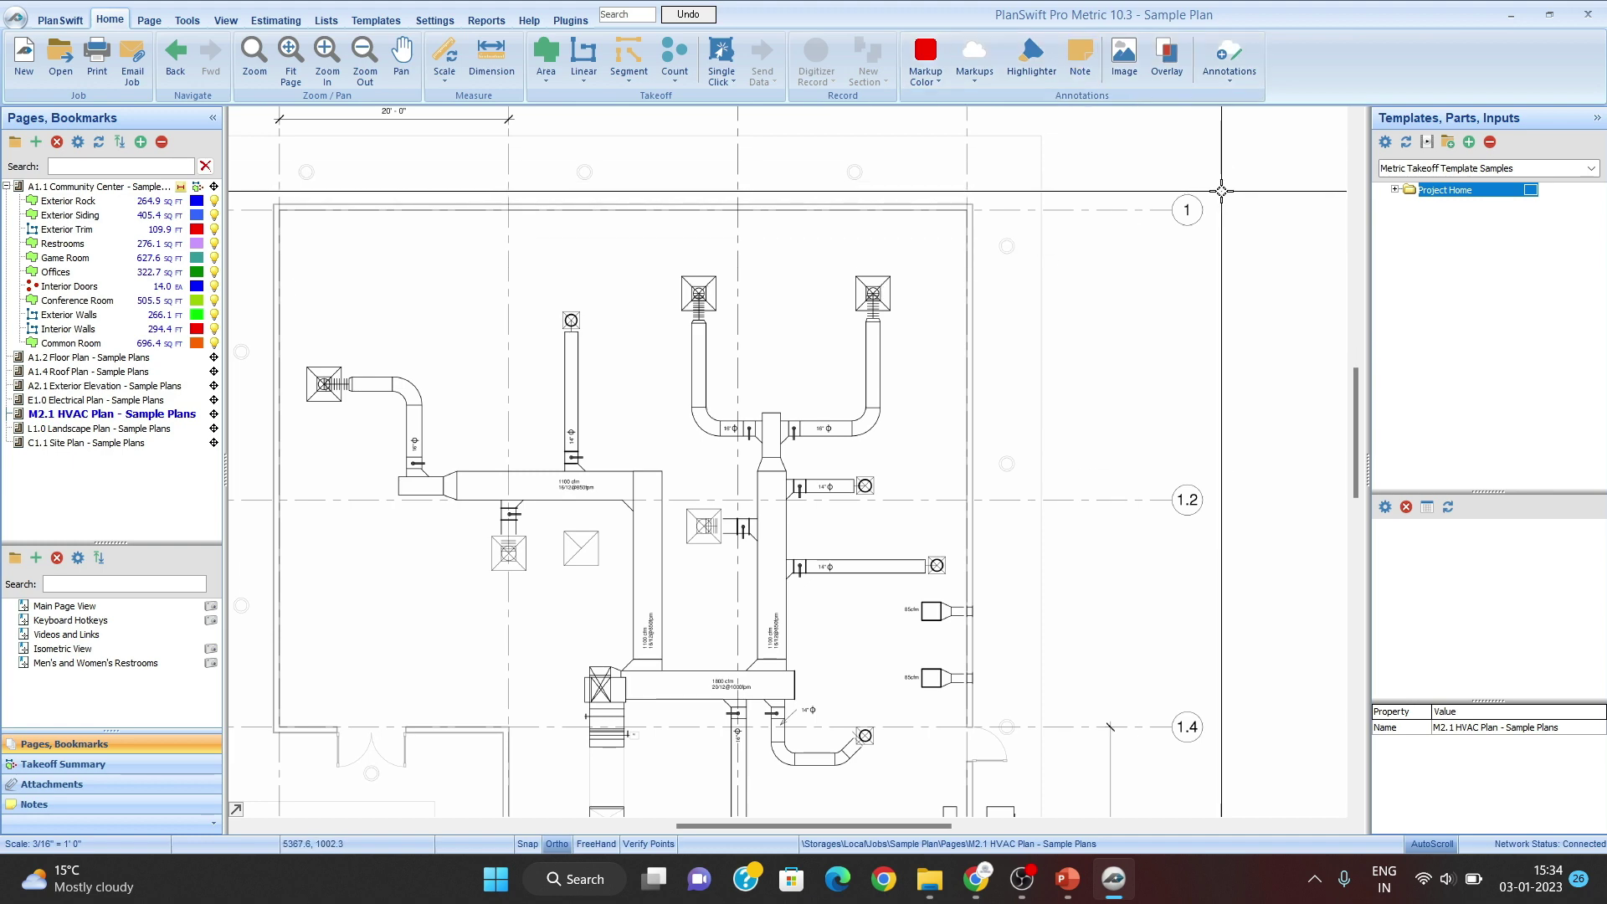
pyautogui.moveTo(805, 272); pyautogui.dragTo(858, 352)
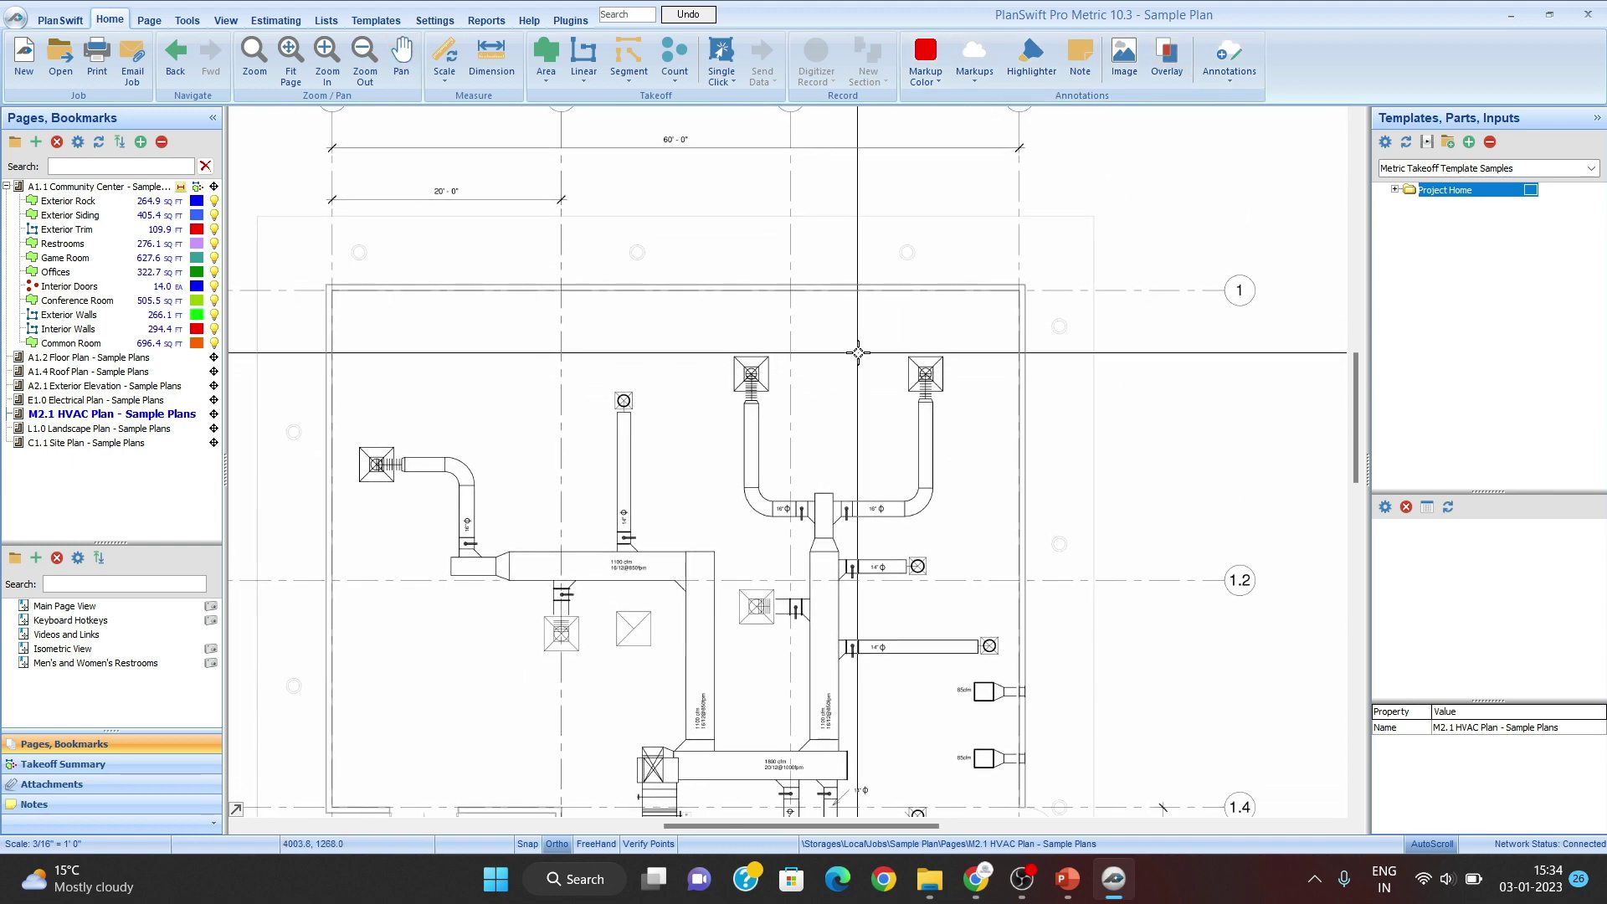
pyautogui.scroll(-3, 857, 352)
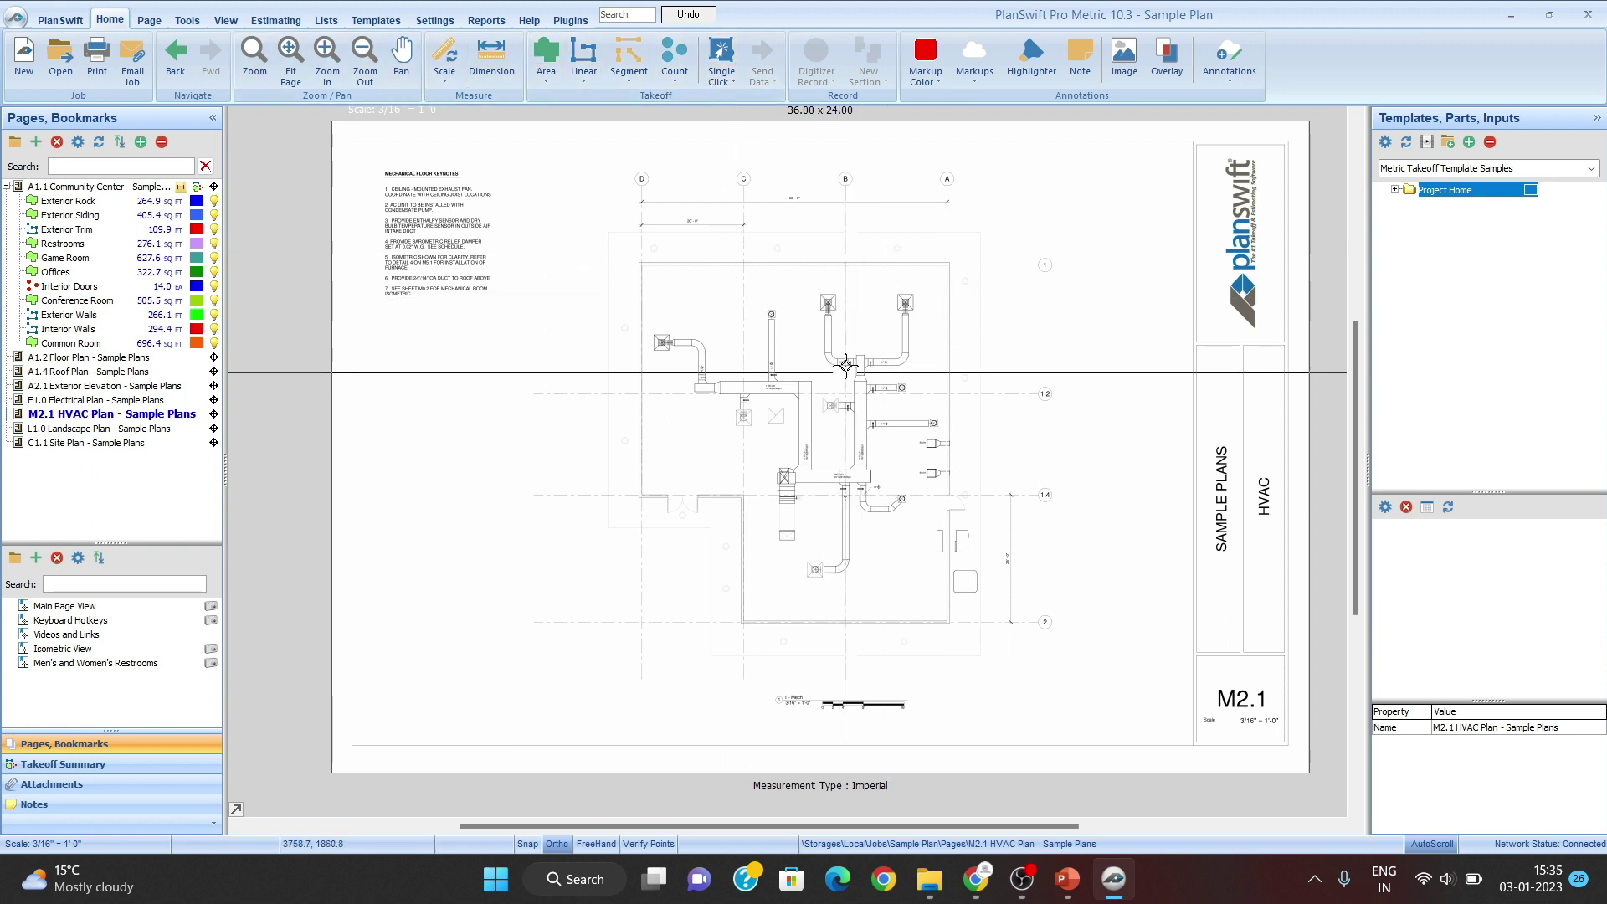
pyautogui.scroll(3, 841, 372)
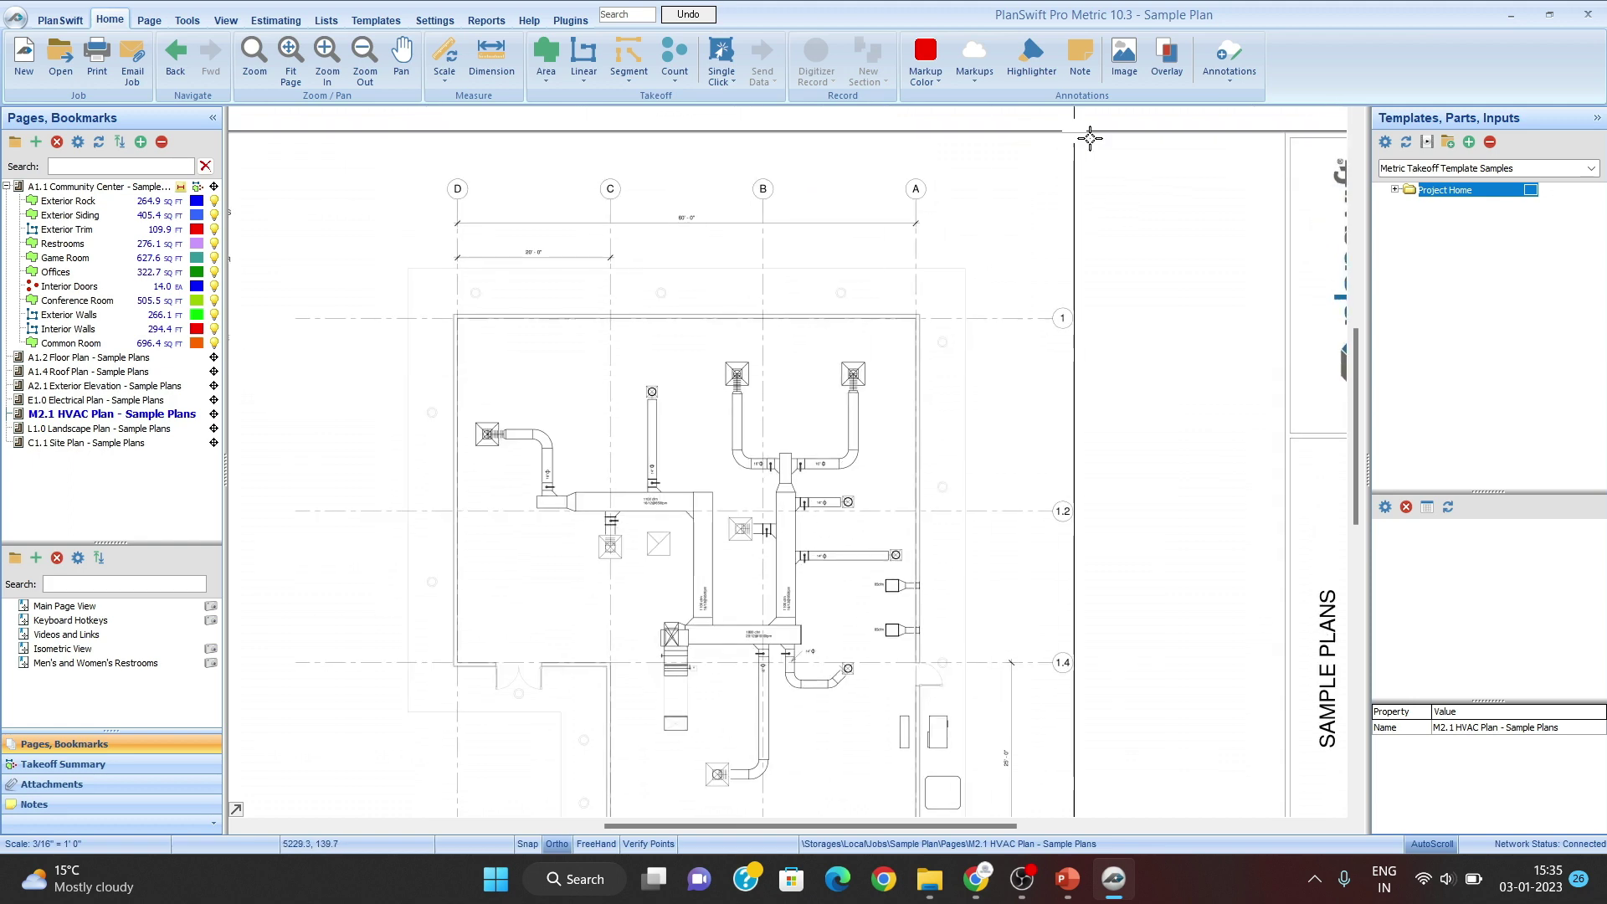
pyautogui.moveTo(834, 426); pyautogui.dragTo(835, 390)
pyautogui.scroll(-2, 835, 390)
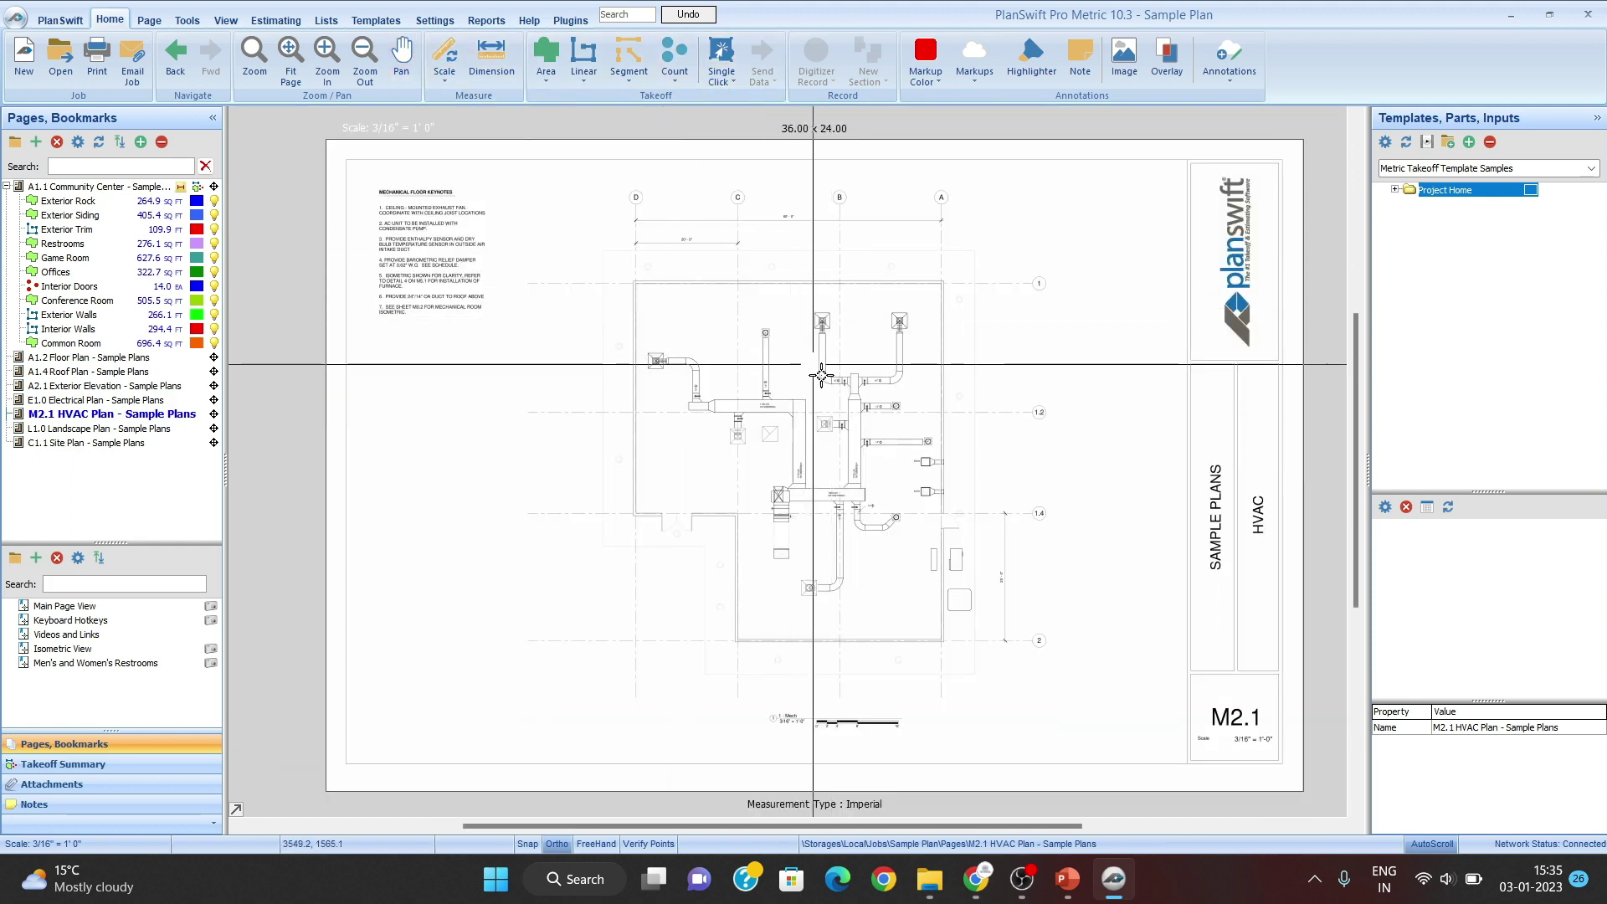
# Step: Rotate the M2.1 HVAC Plan page by 180 degrees and inspect the ductwork in the turned drawing
pyautogui.click(150, 20)
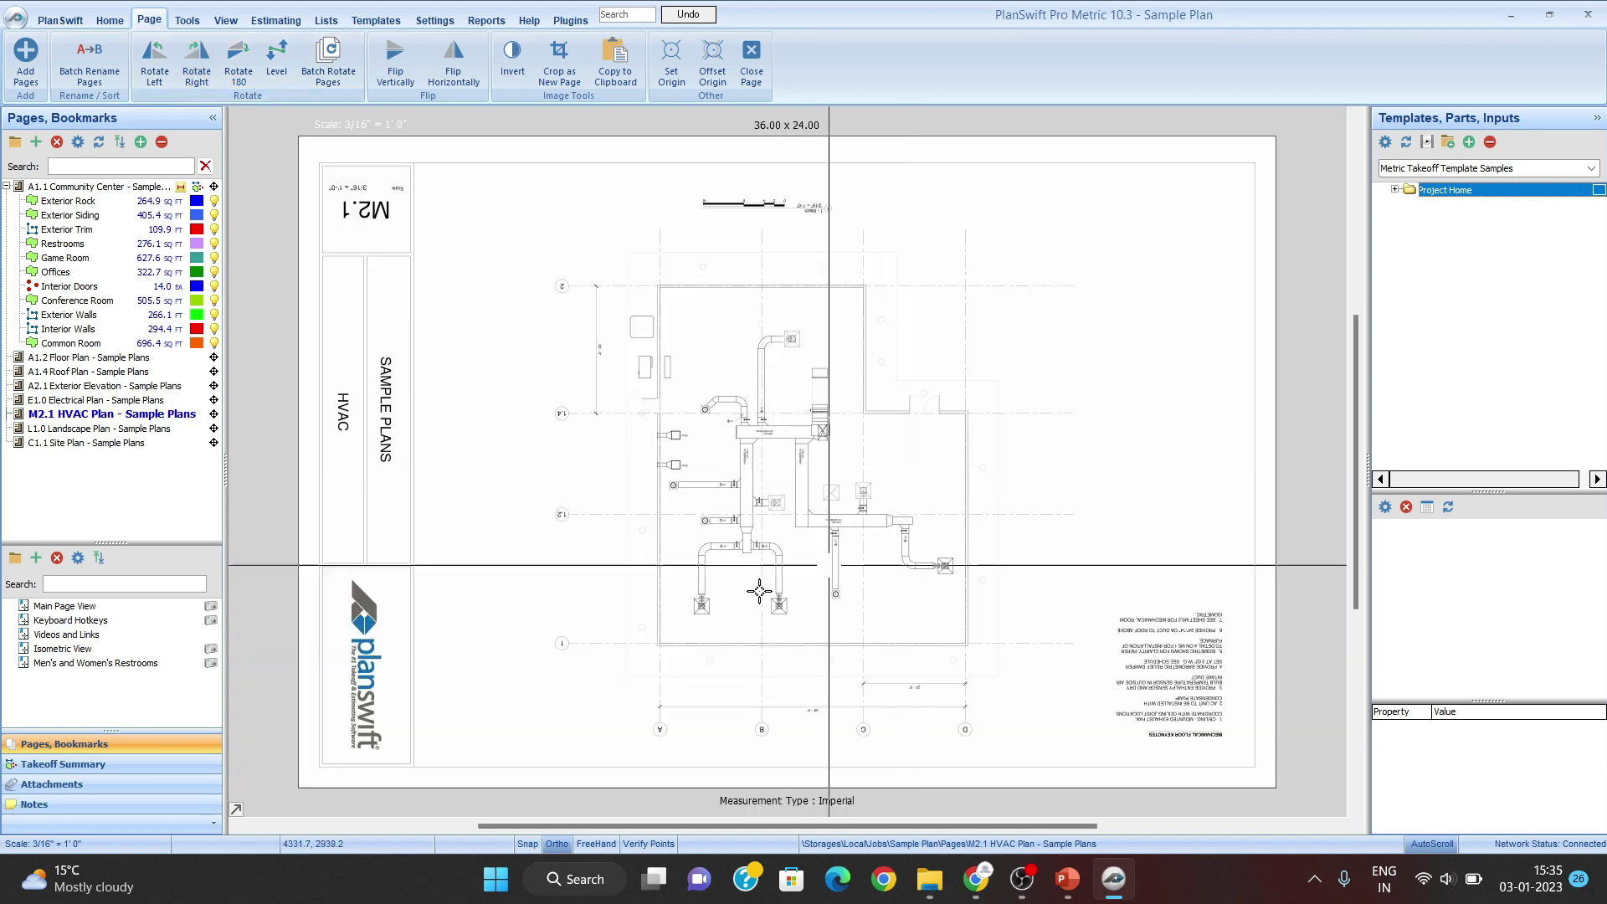
pyautogui.scroll(5, 758, 587)
pyautogui.moveTo(760, 493); pyautogui.dragTo(551, 433)
pyautogui.scroll(-5, 753, 444)
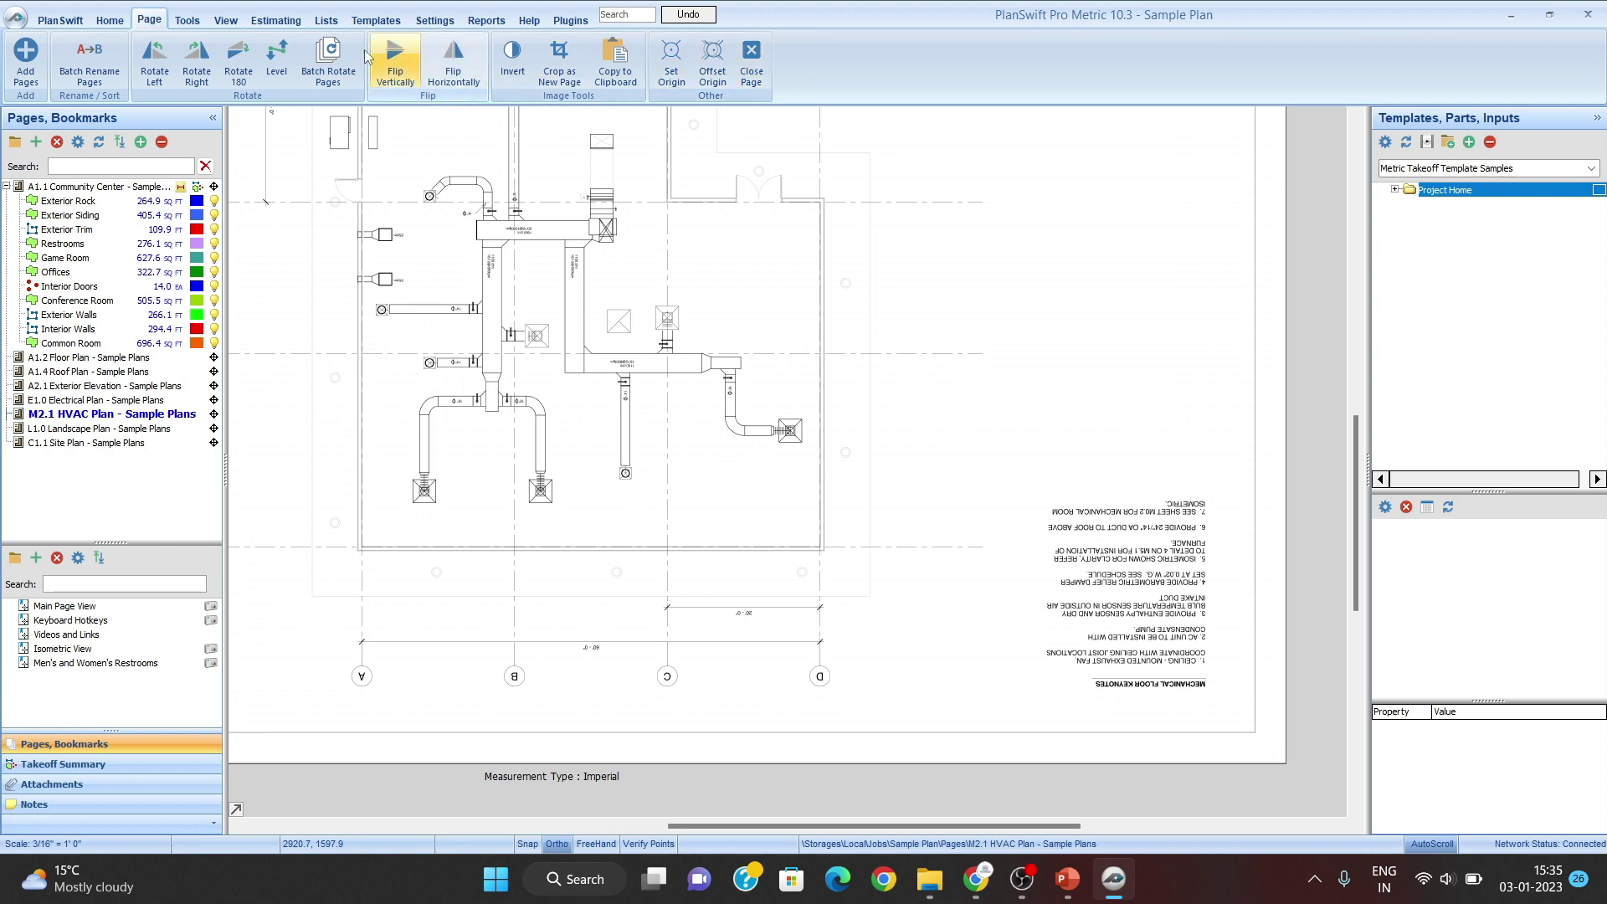
# Step: Review the Tools and View commands, and look over the duct layout and keynotes of the upside-down HVAC Plan
pyautogui.click(187, 19)
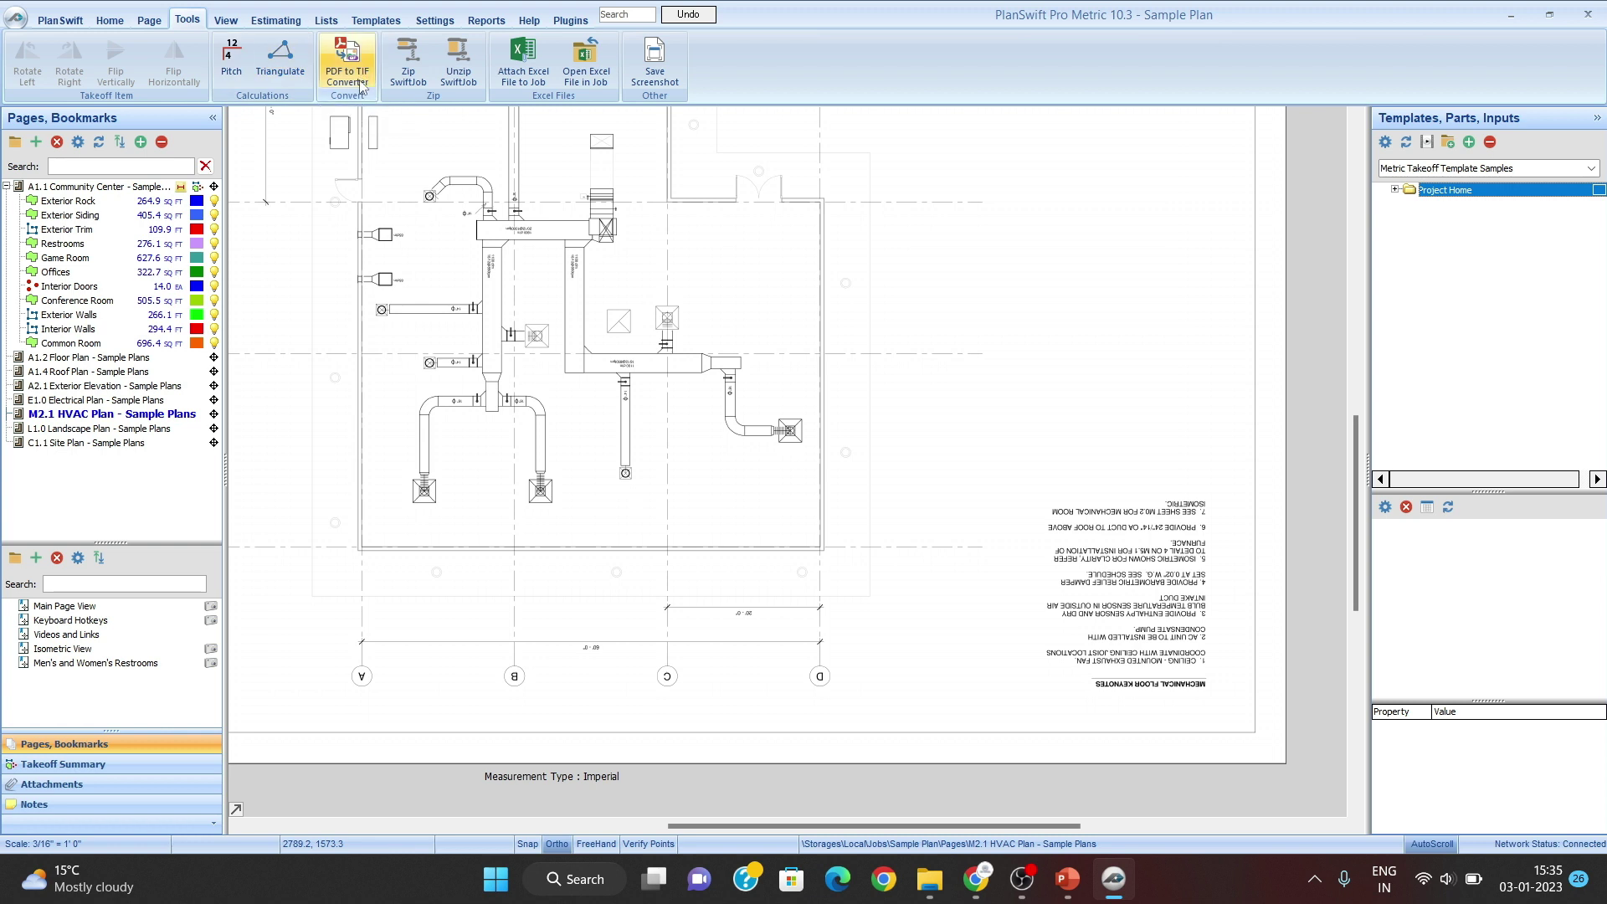
pyautogui.click(226, 20)
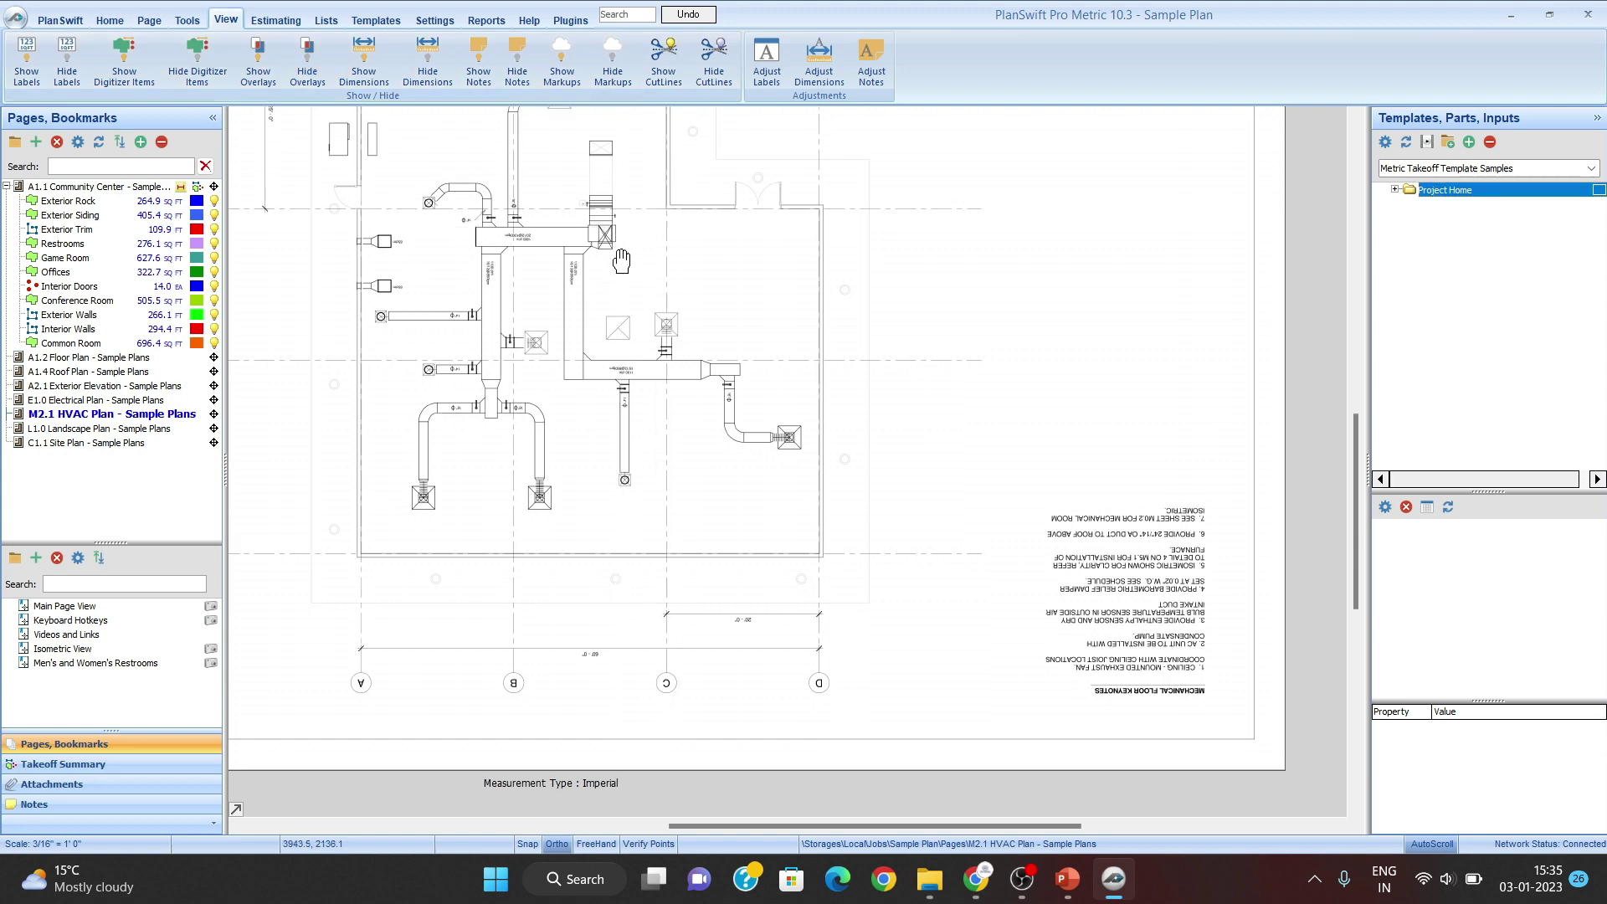
pyautogui.scroll(-2, 617, 269)
pyautogui.scroll(3, 579, 276)
pyautogui.scroll(-3, 586, 285)
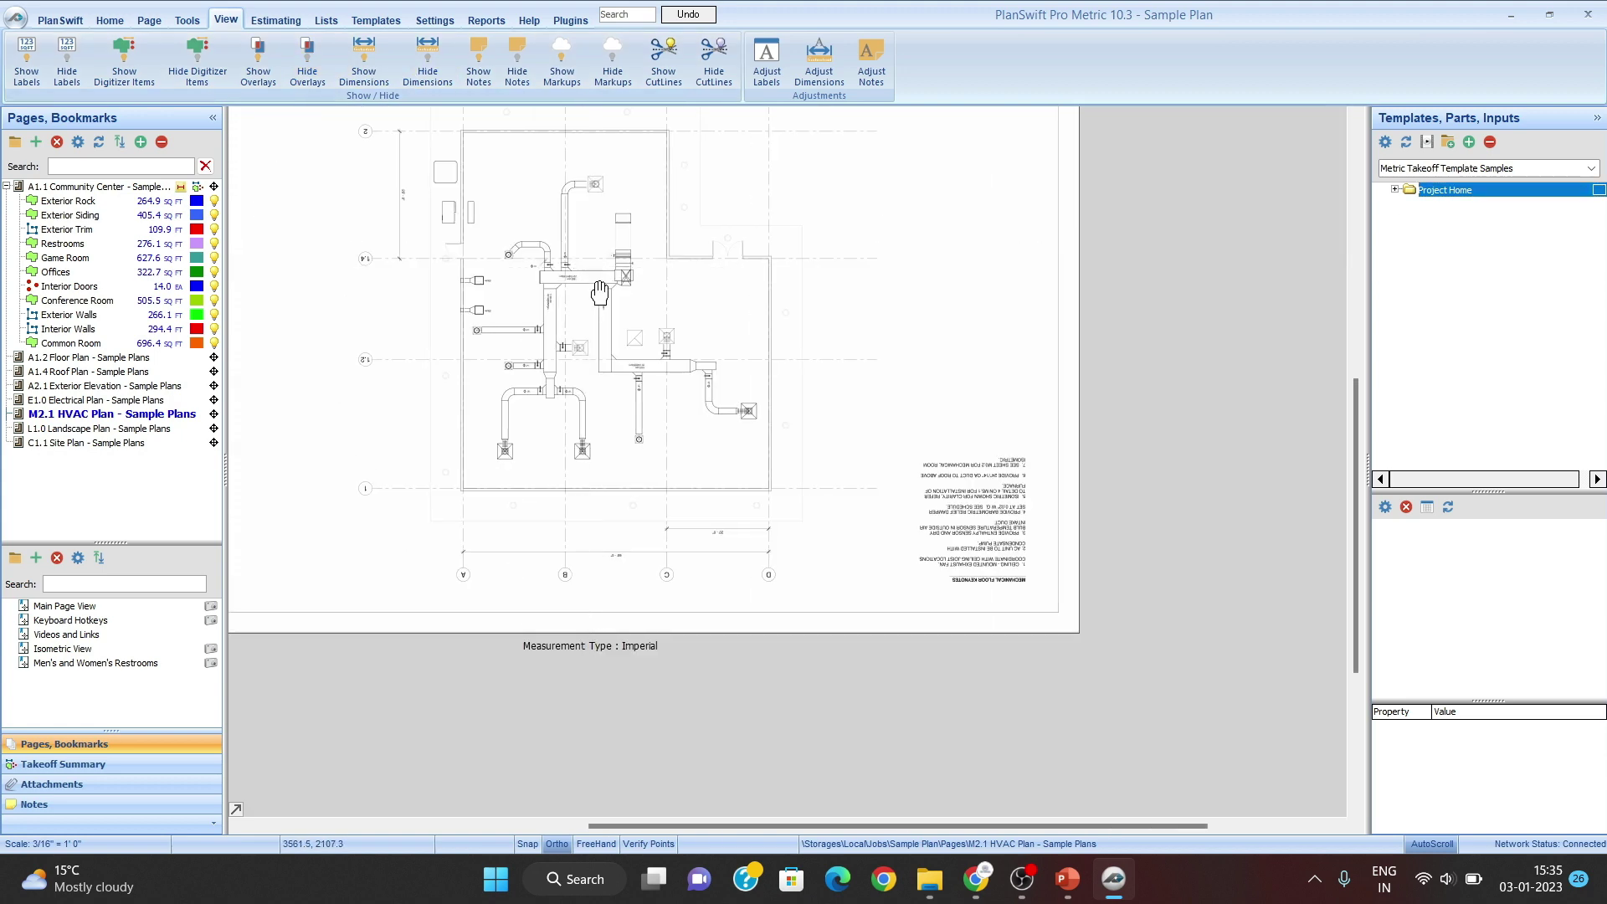
pyautogui.scroll(3, 603, 315)
pyautogui.scroll(-3, 586, 276)
pyautogui.scroll(4, 586, 276)
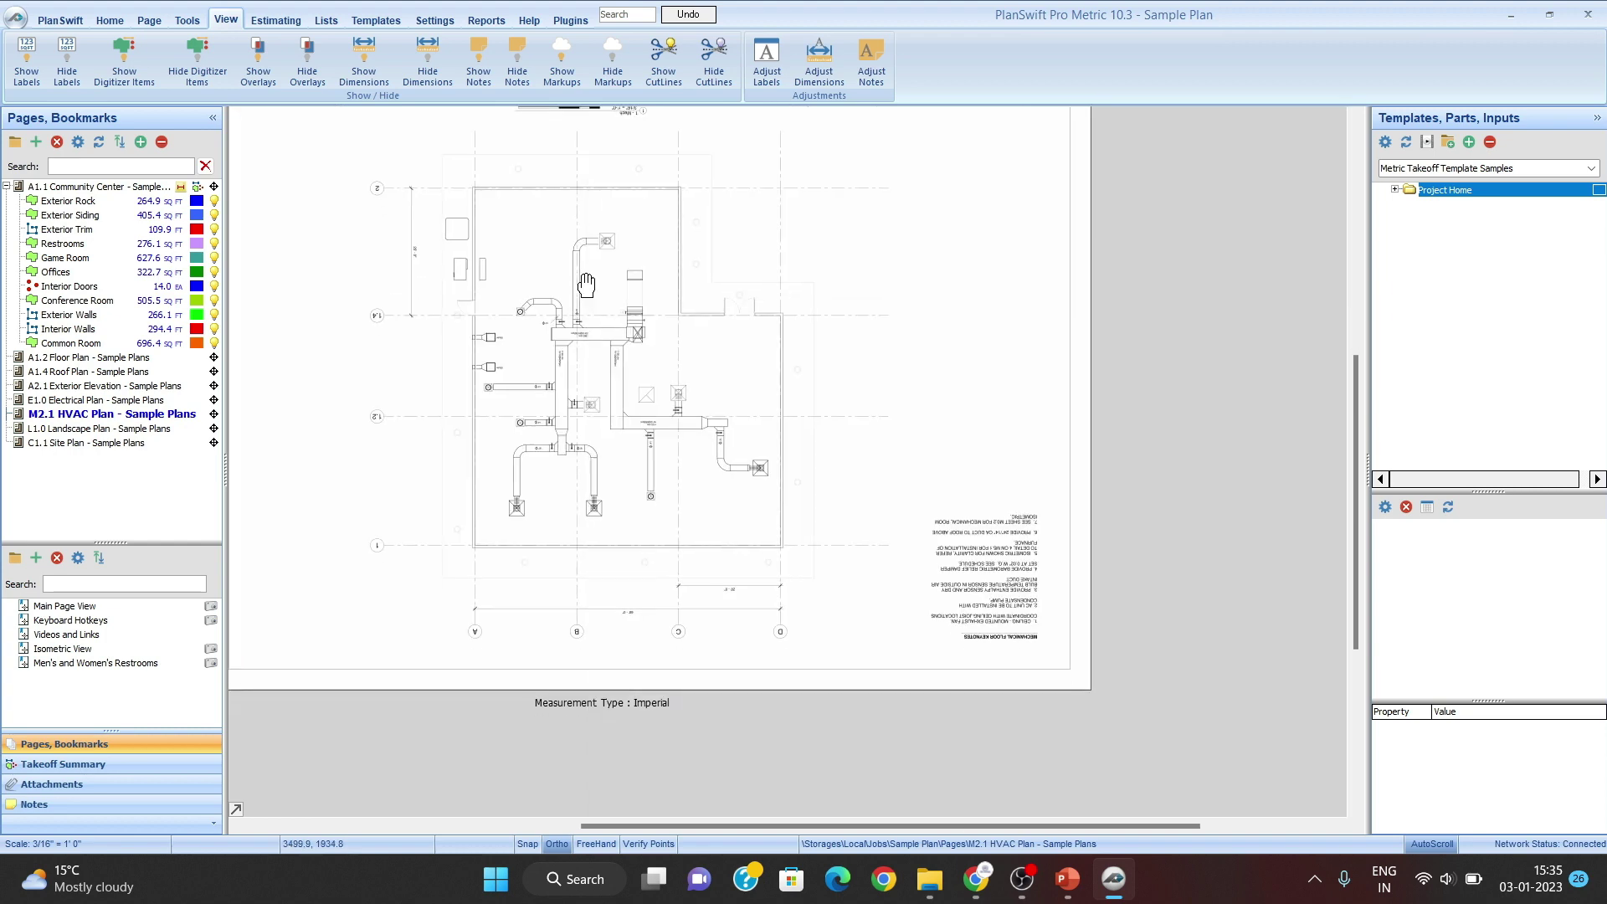
pyautogui.scroll(-3, 599, 314)
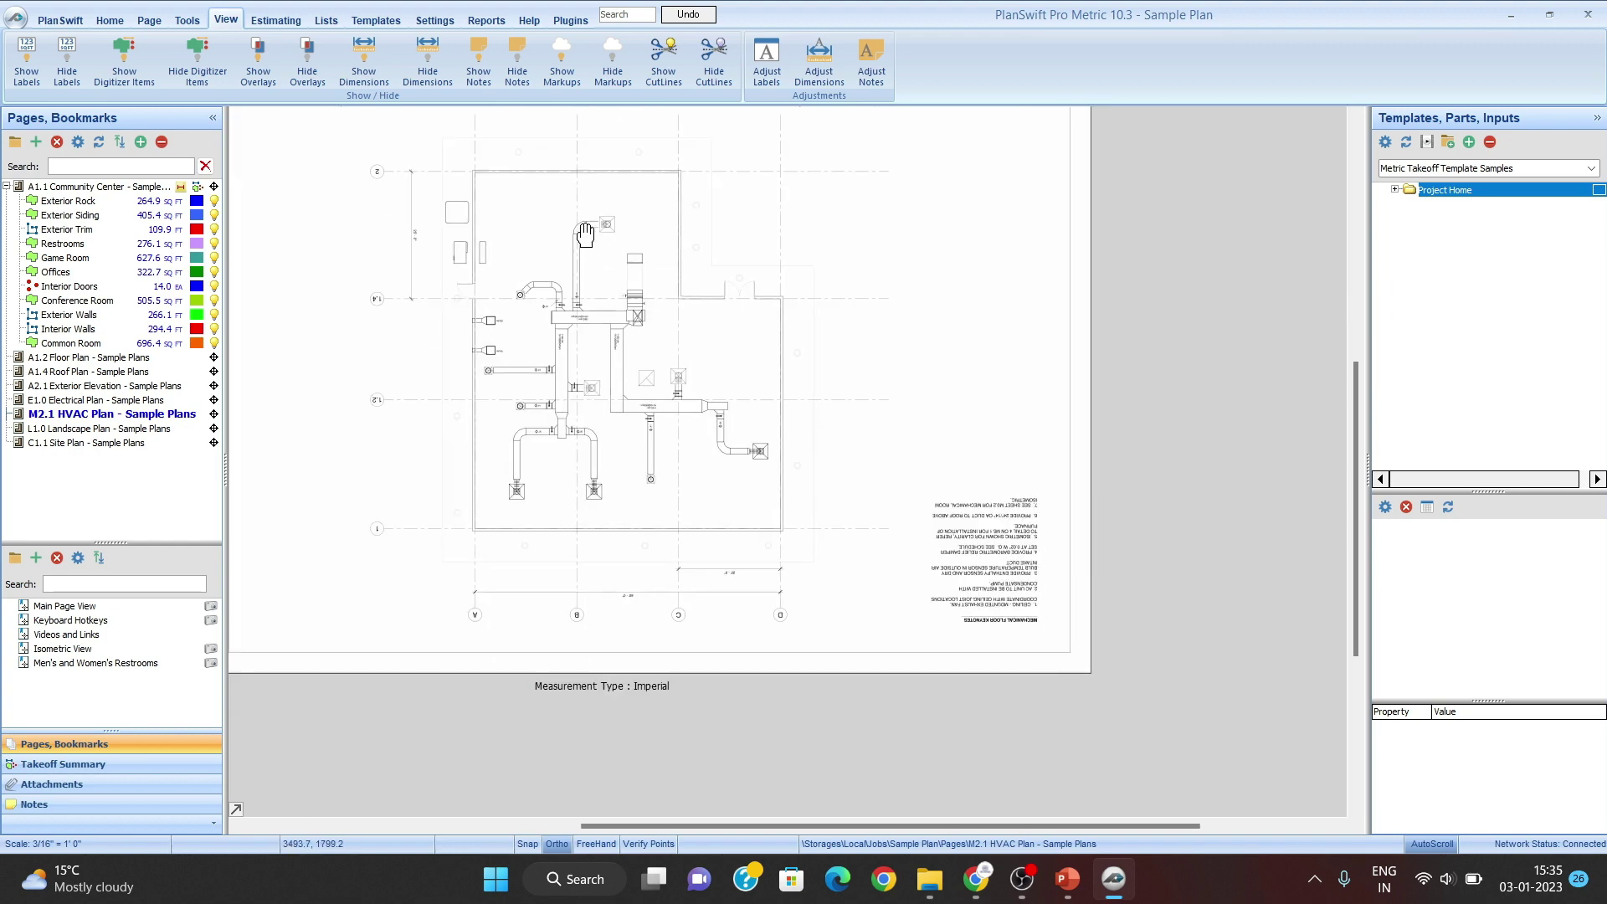
pyautogui.scroll(3, 581, 276)
pyautogui.scroll(-3, 579, 261)
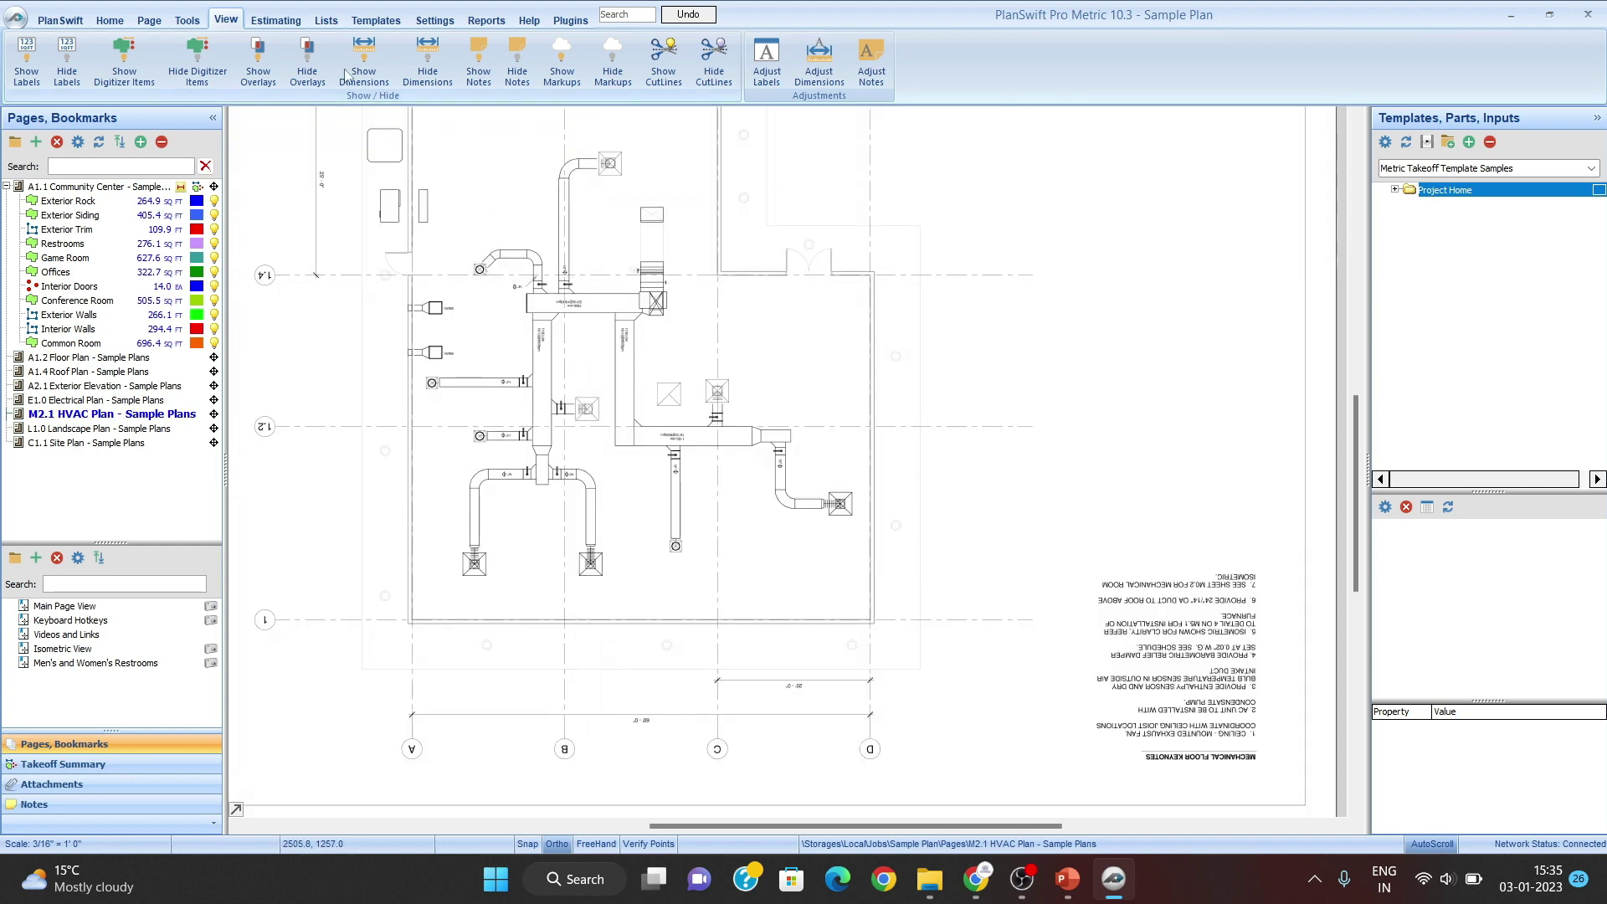
# Step: Look over the project's estimating table, the lists area and the start page with training resources
pyautogui.click(279, 20)
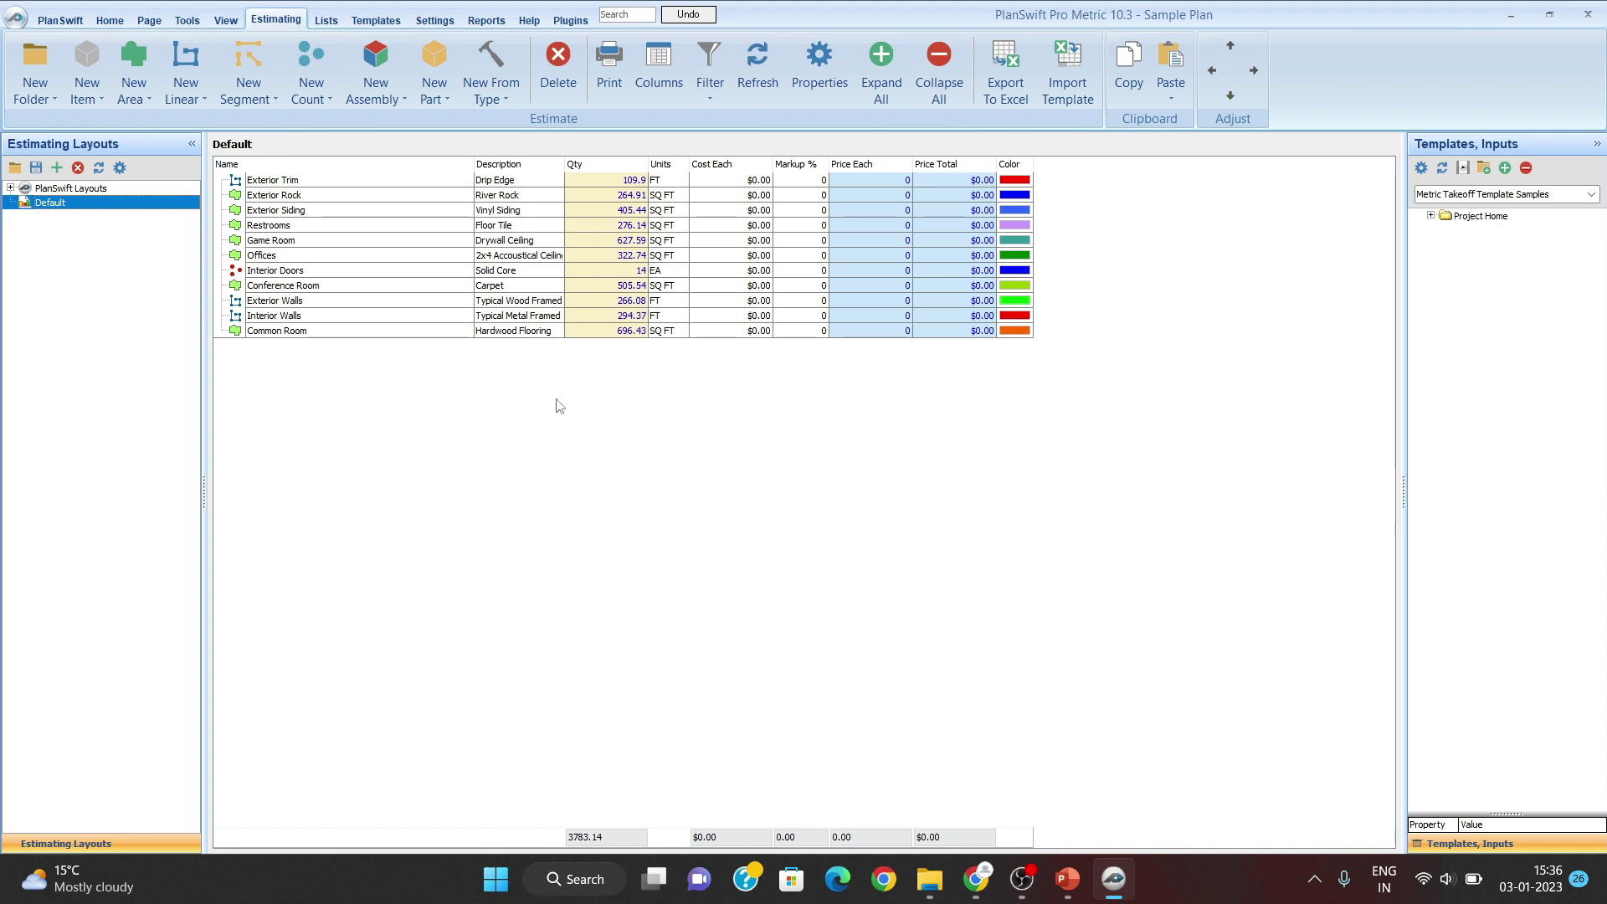
pyautogui.click(332, 20)
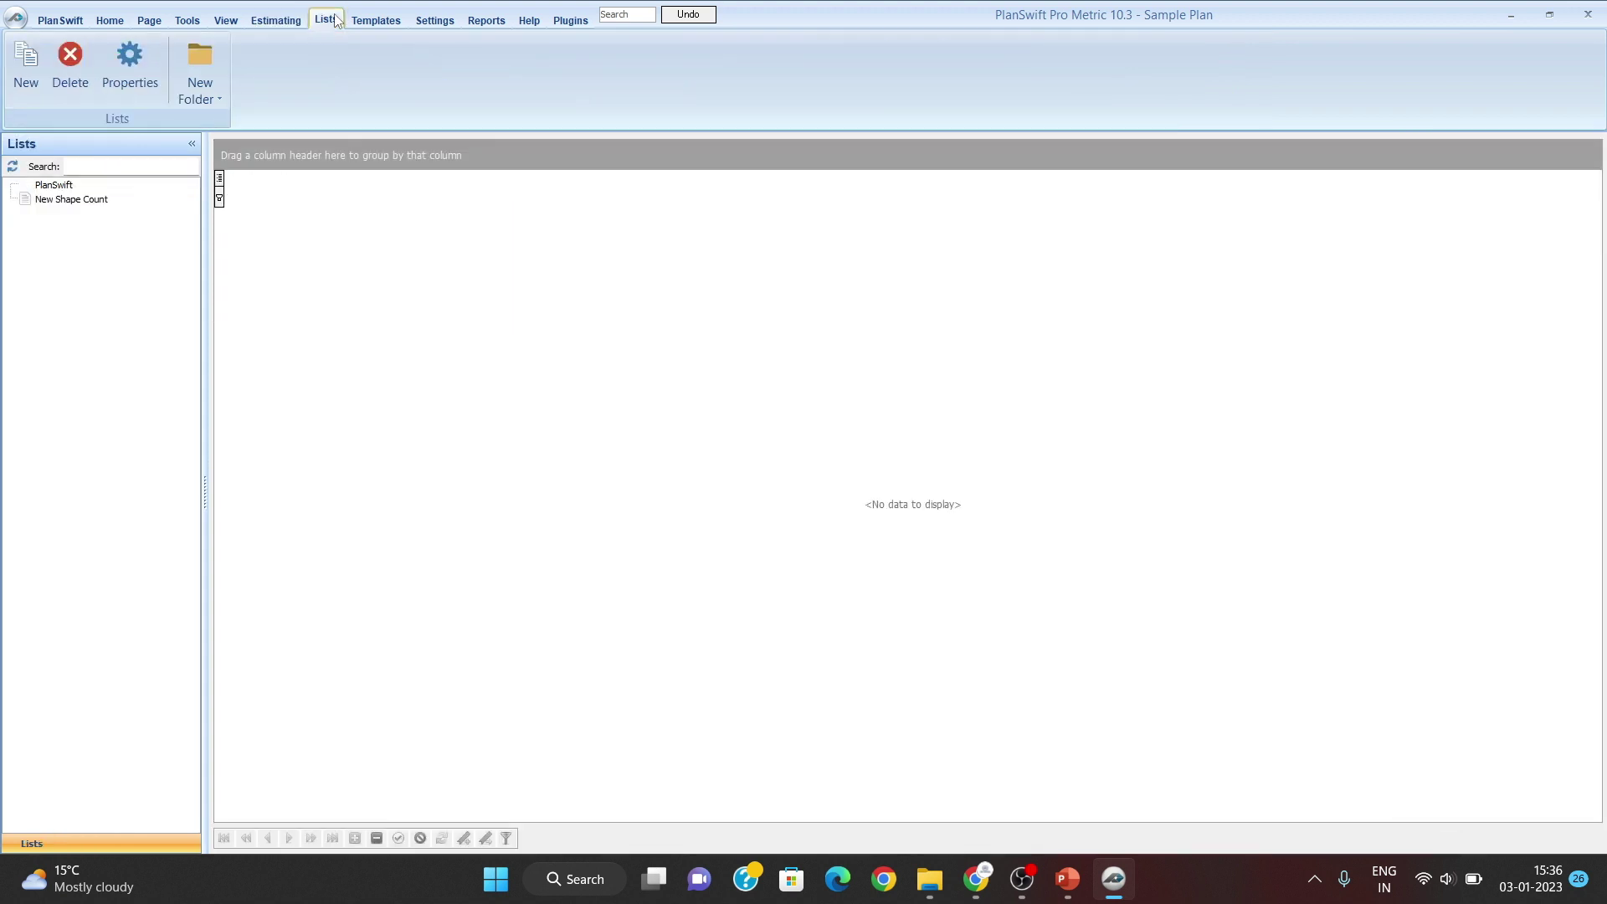
pyautogui.click(65, 18)
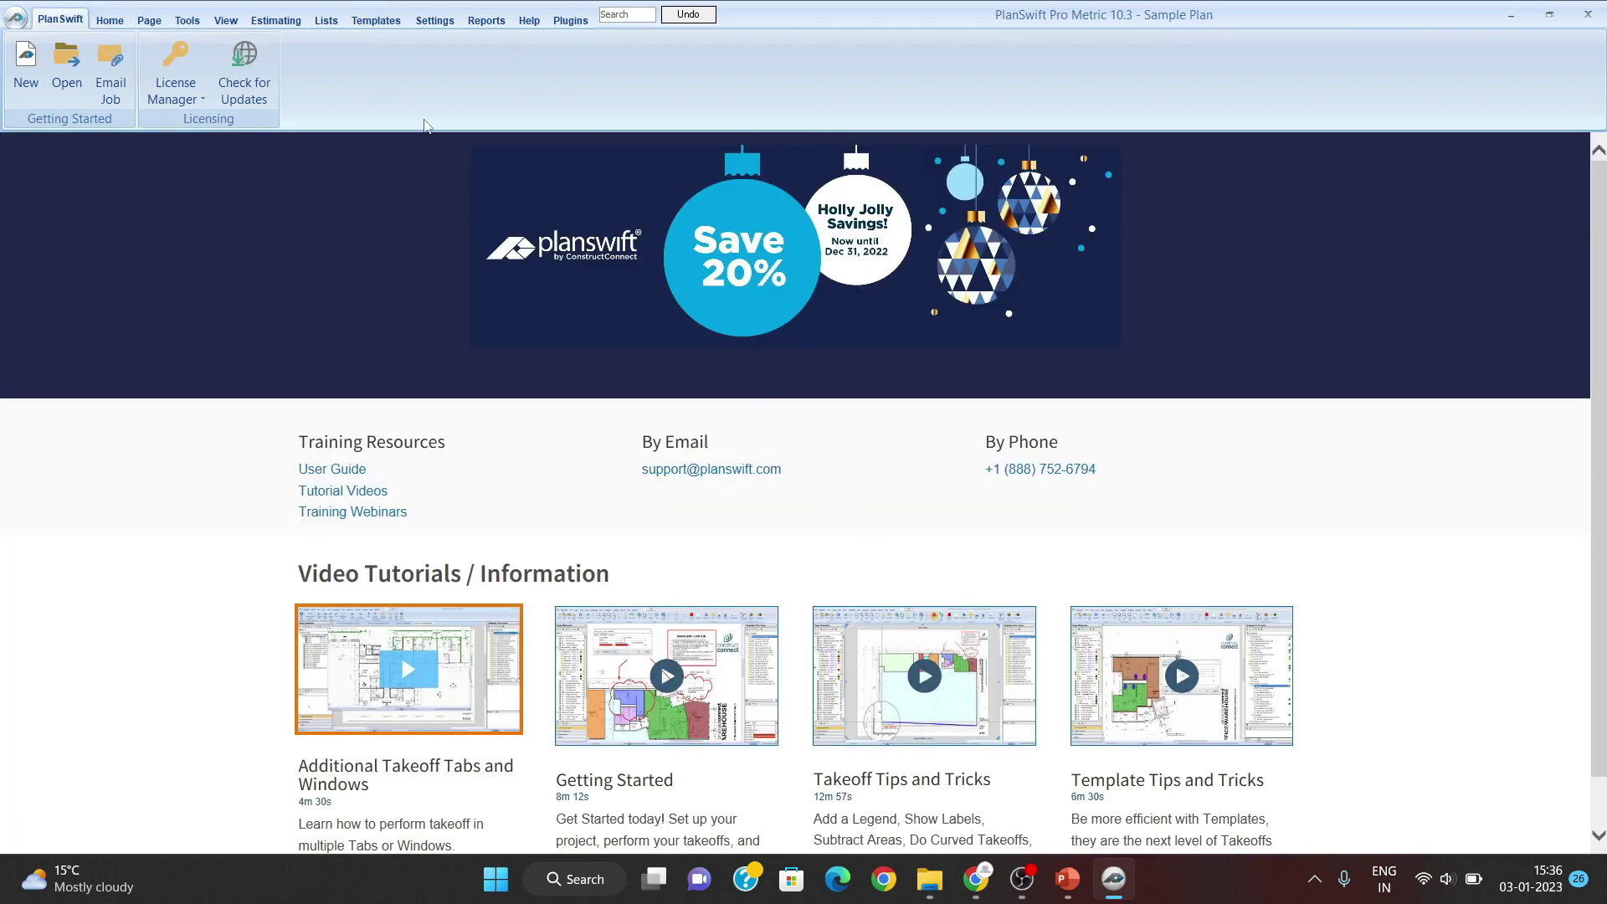
# Step: Return to the HVAC Plan drawing and examine the dimensions by gridlines C and D, then the whole sheet
pyautogui.click(111, 20)
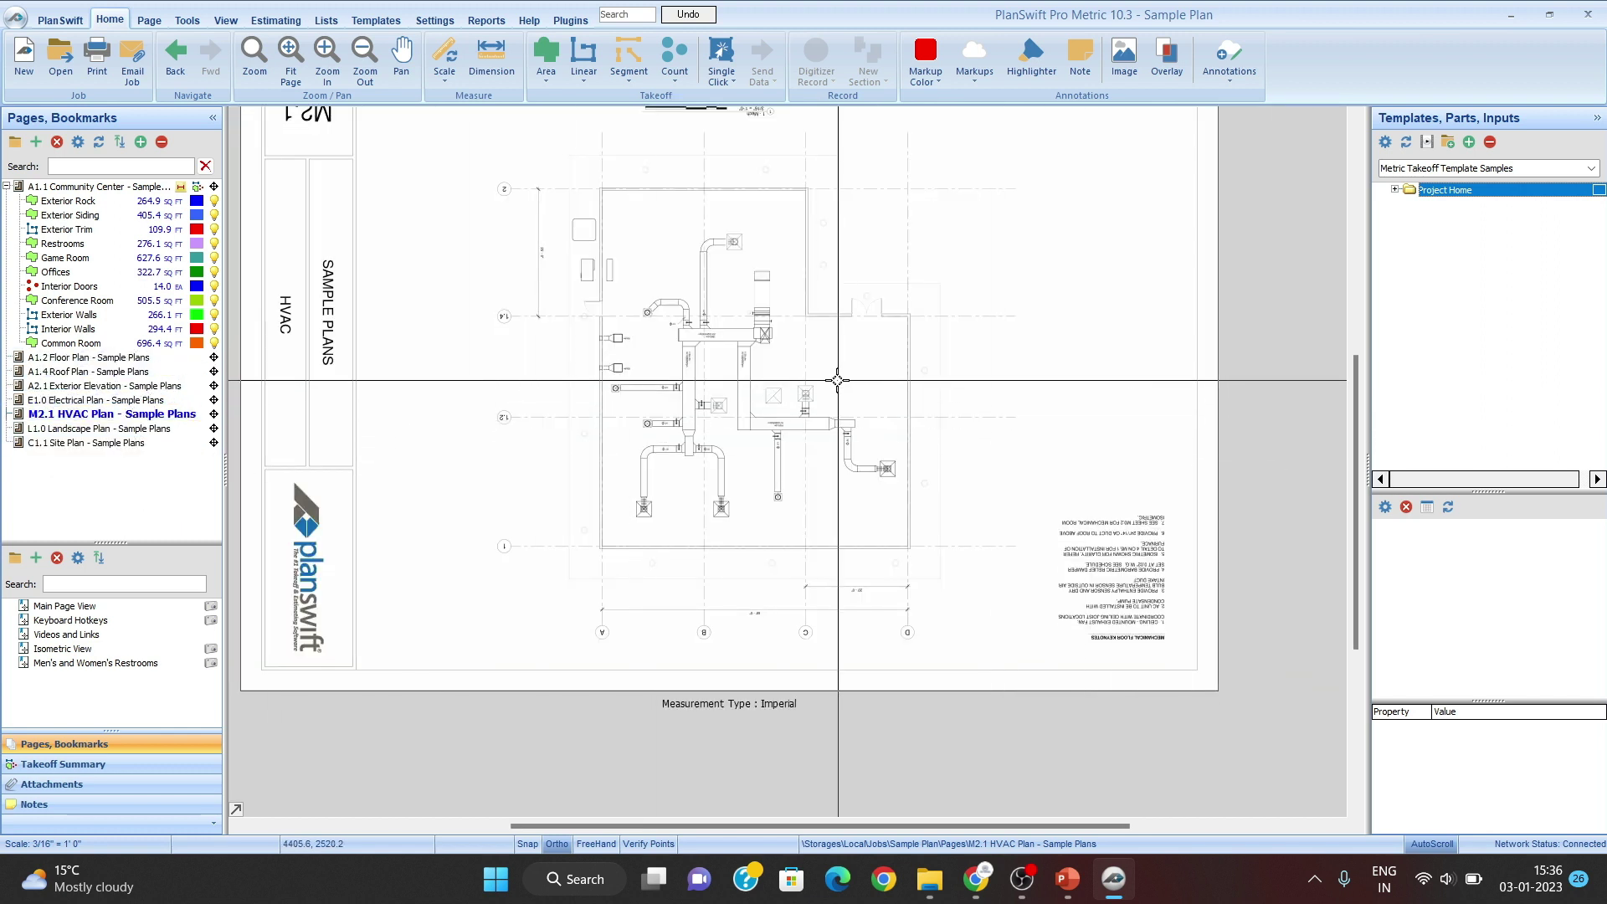
pyautogui.scroll(3, 837, 394)
pyautogui.scroll(4, 1071, 619)
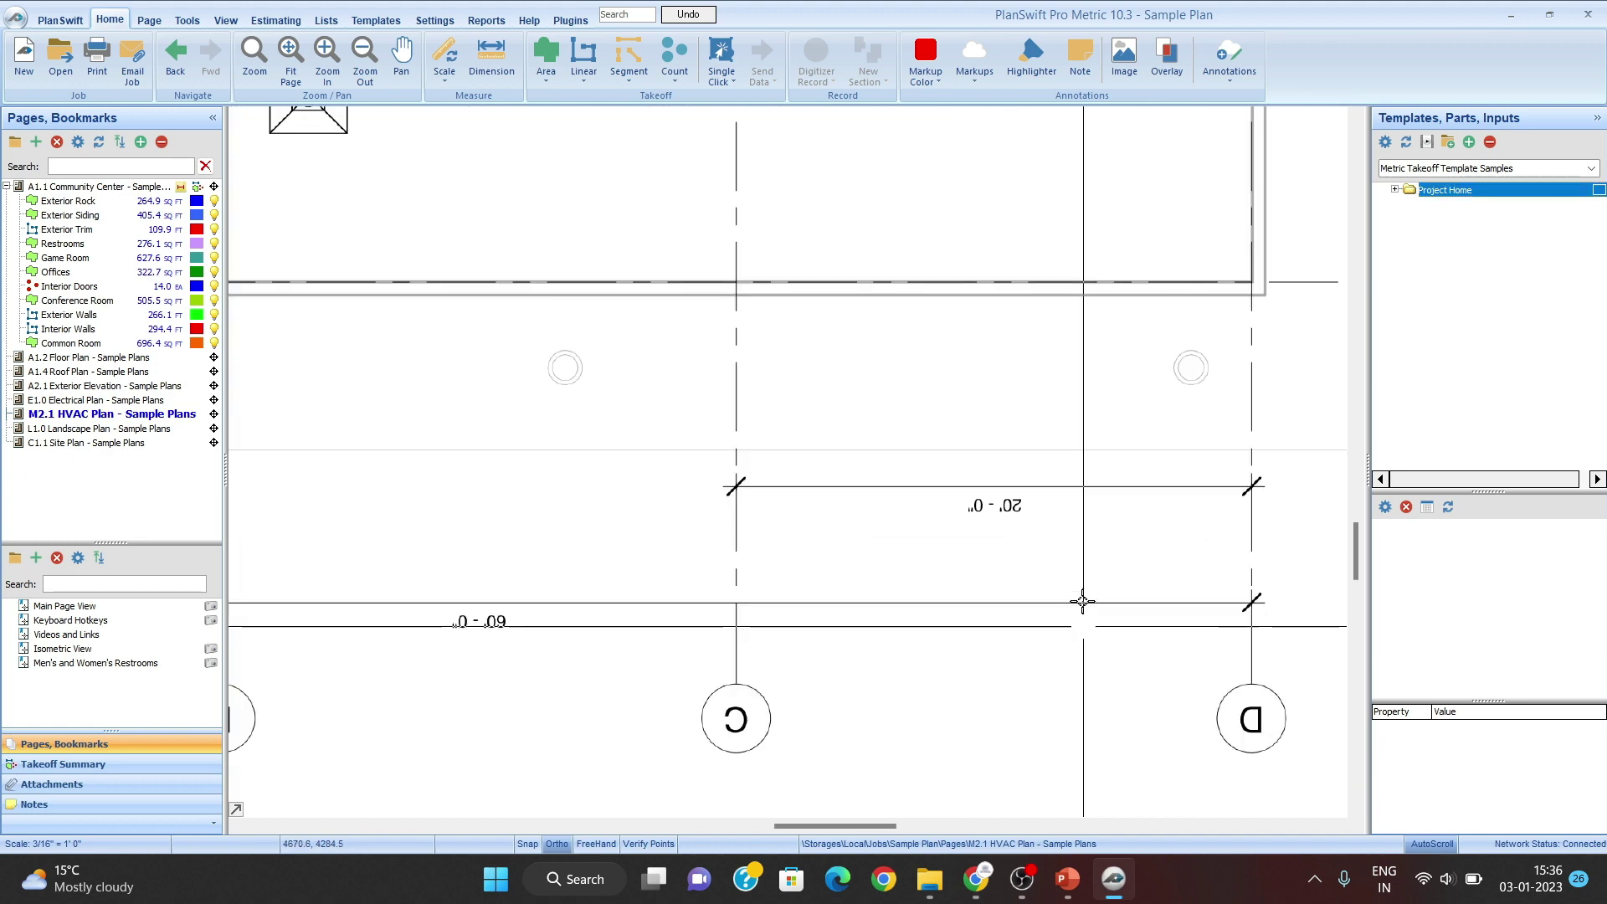
pyautogui.scroll(-6, 804, 481)
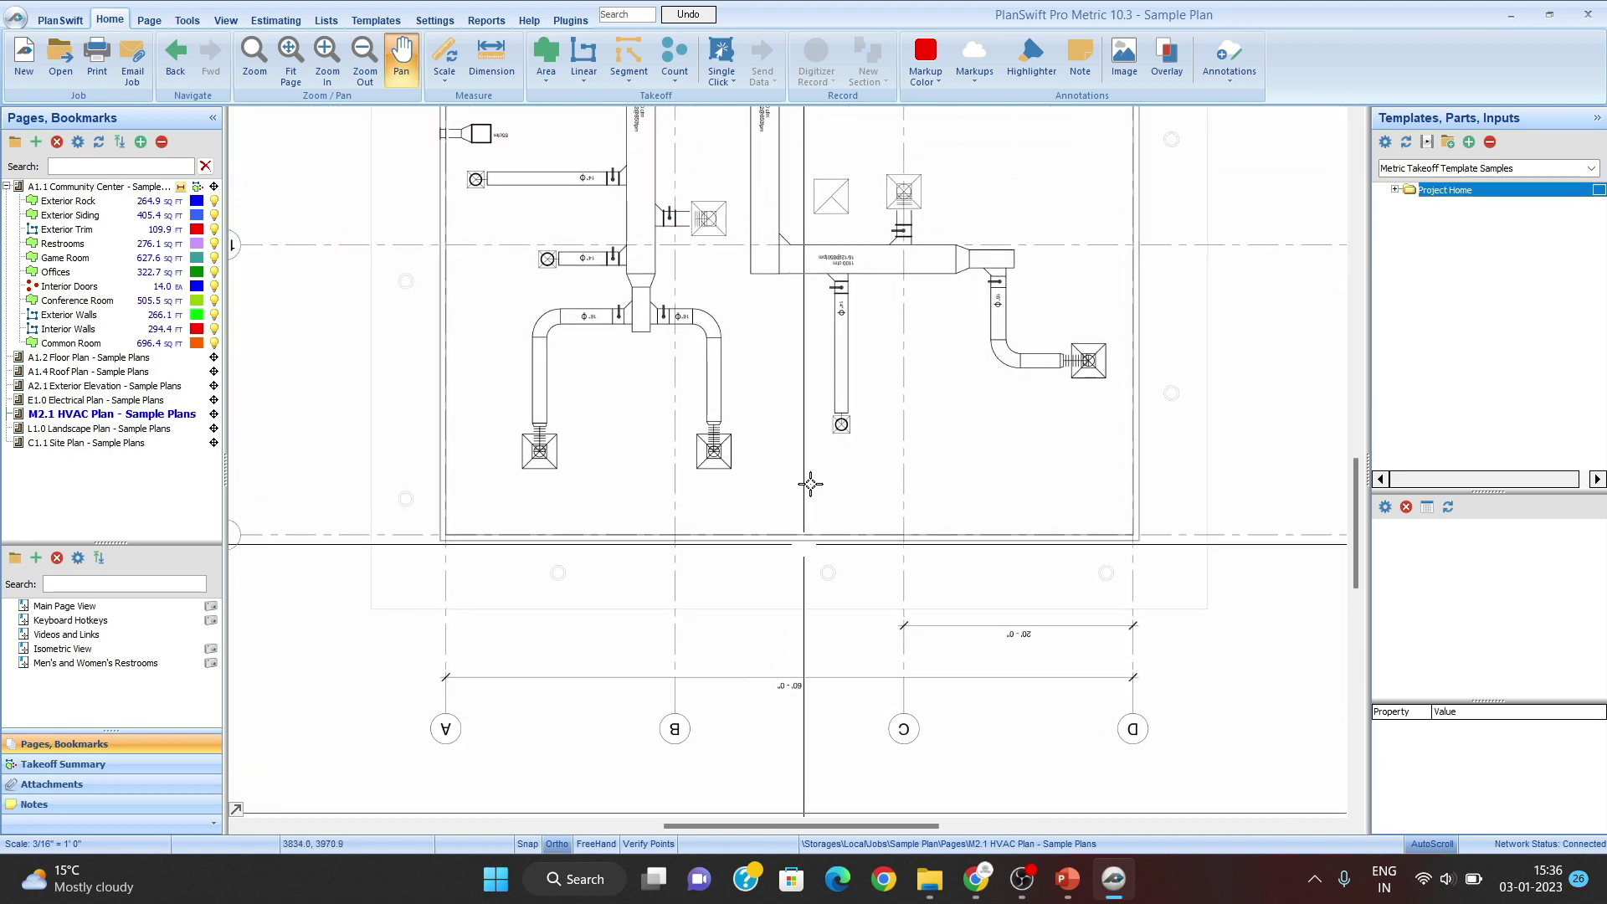
pyautogui.moveTo(808, 372); pyautogui.dragTo(802, 466)
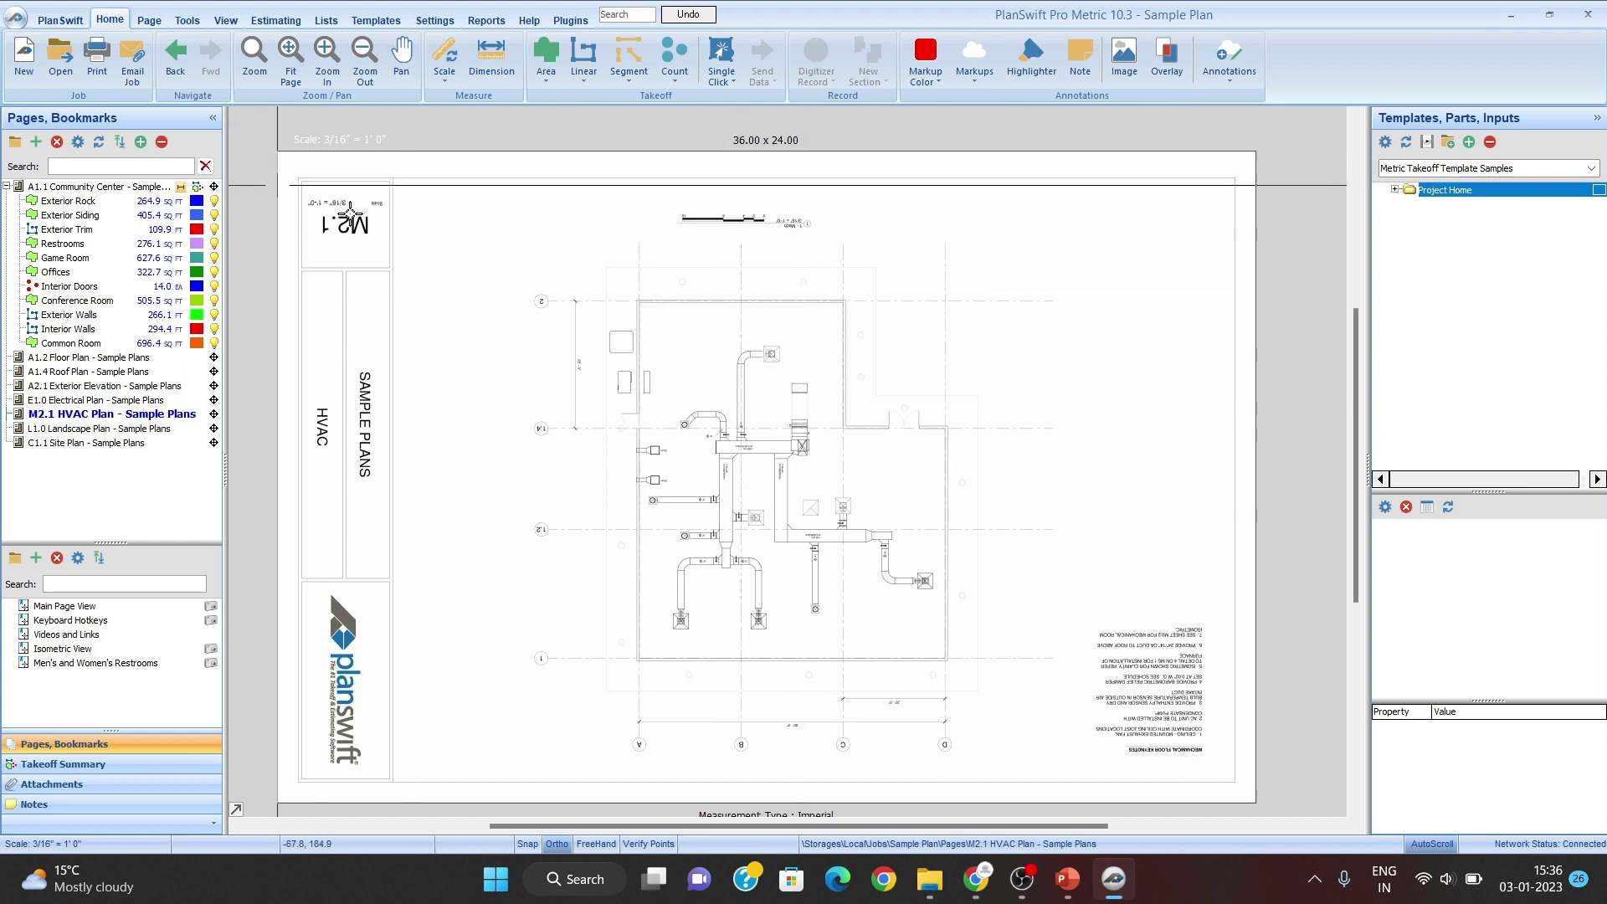
pyautogui.moveTo(693, 302); pyautogui.dragTo(743, 323)
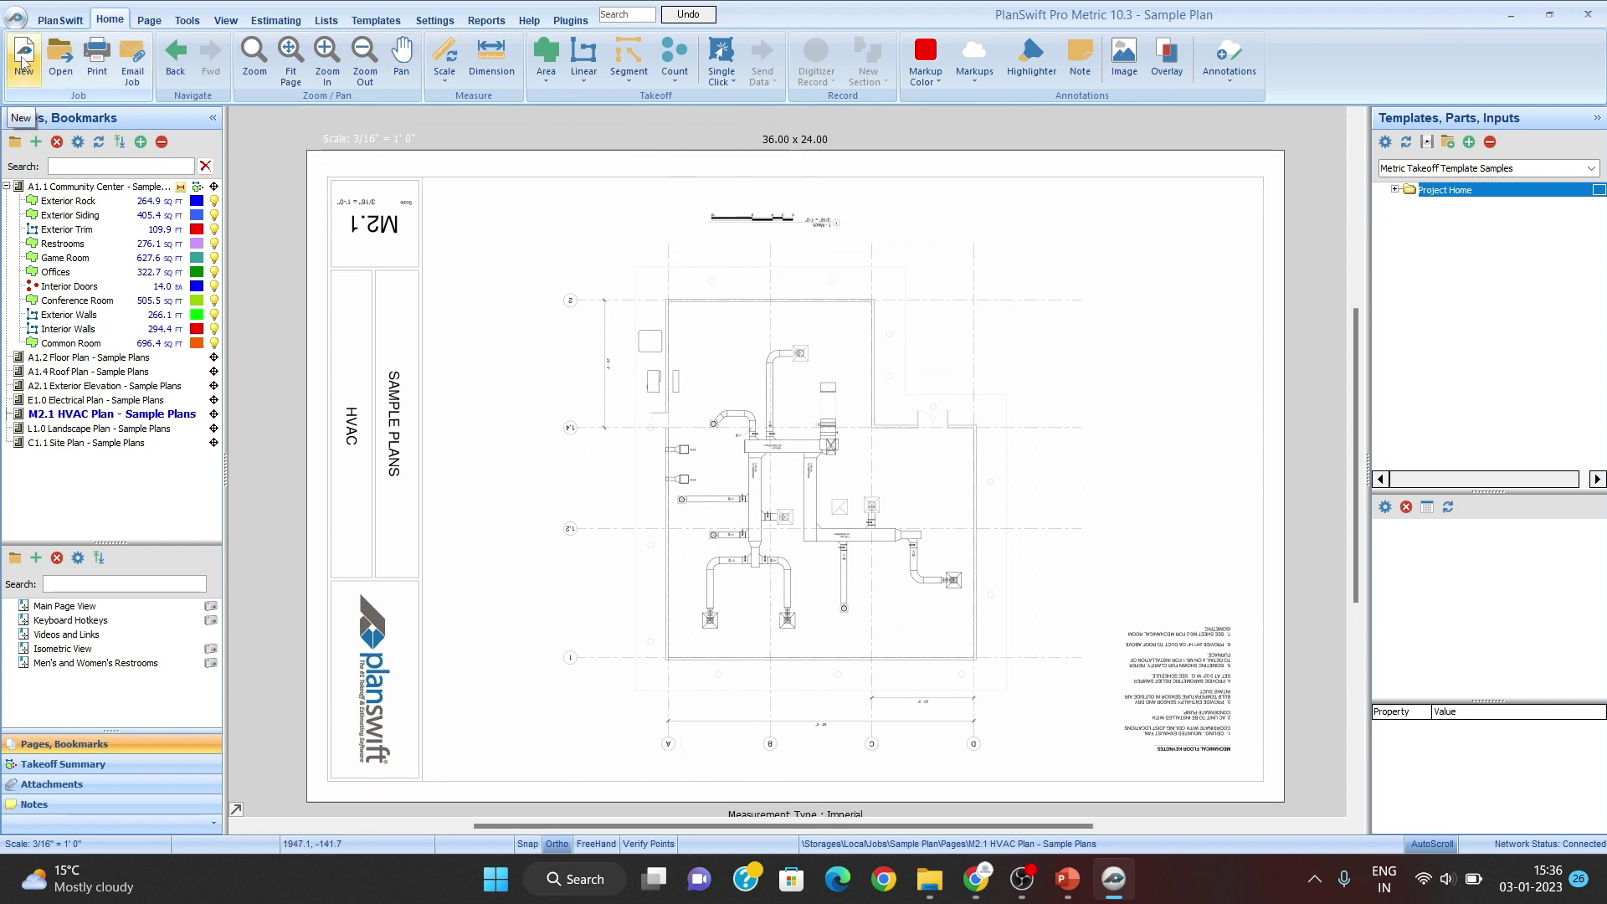
# Step: Set up a new local job numbered 01 with the description "xyz project" and the Metric measurement type
pyautogui.click(24, 58)
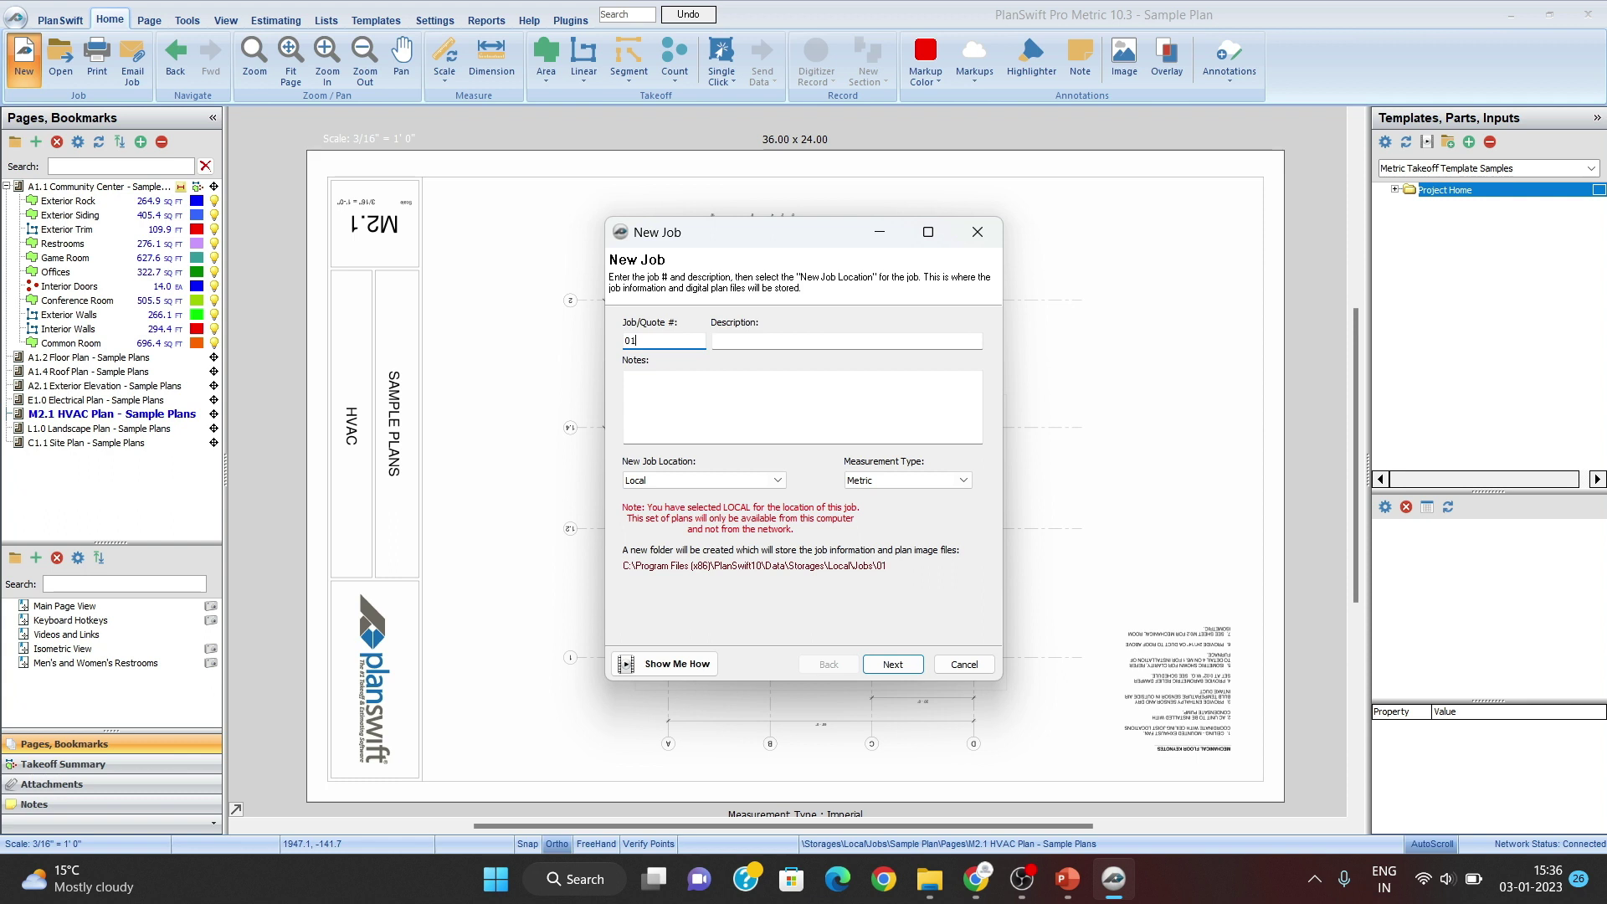
pyautogui.click(879, 335)
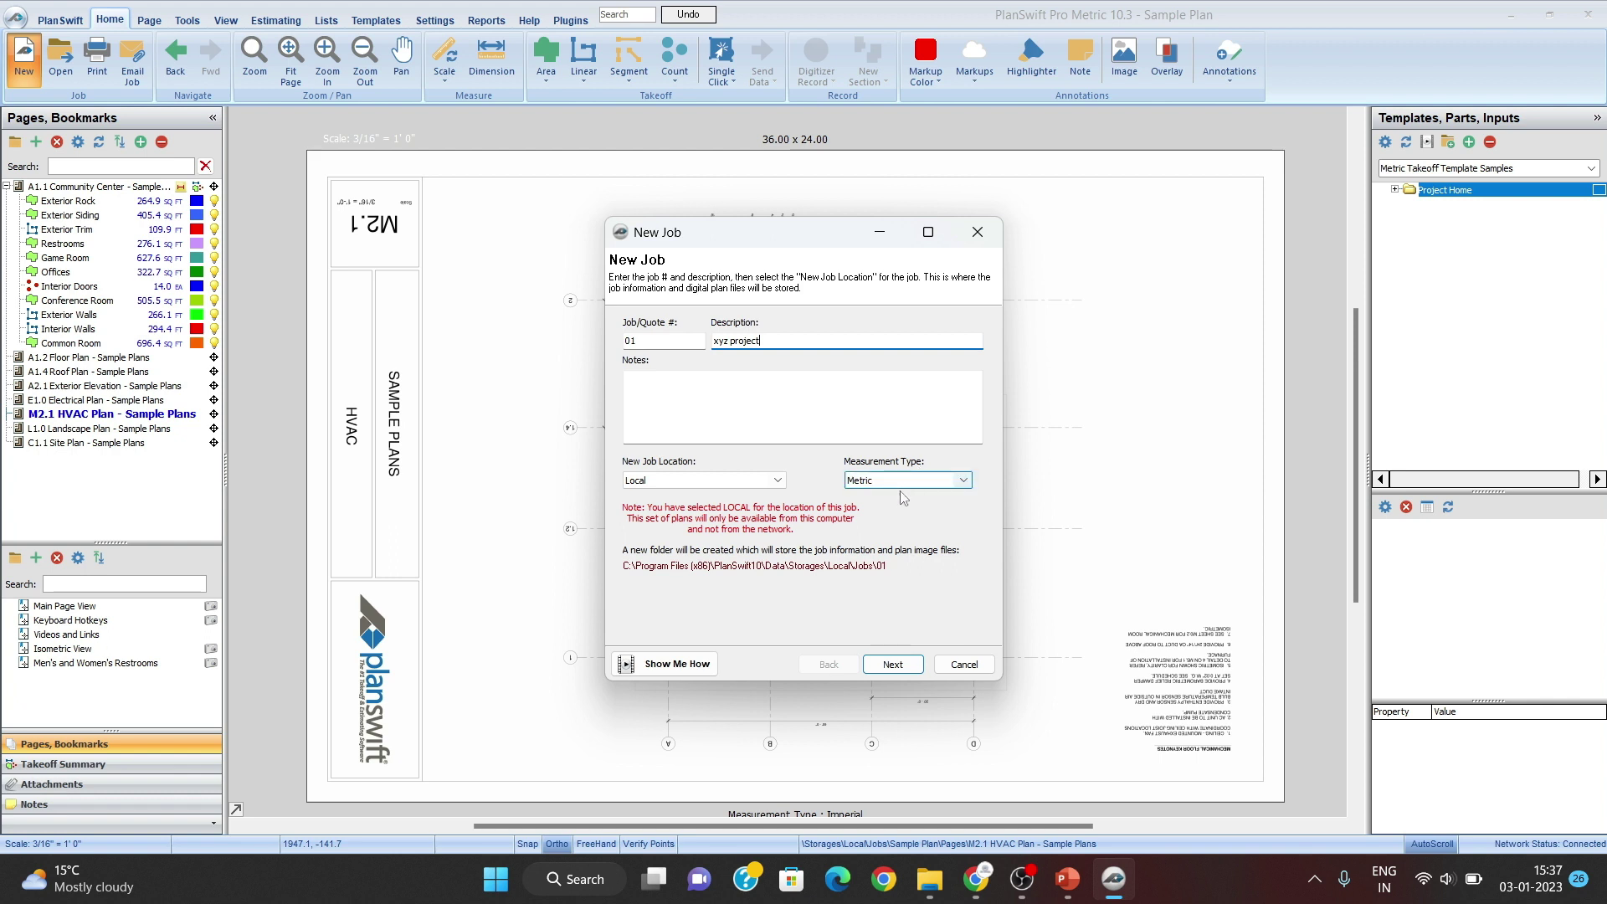
pyautogui.click(898, 670)
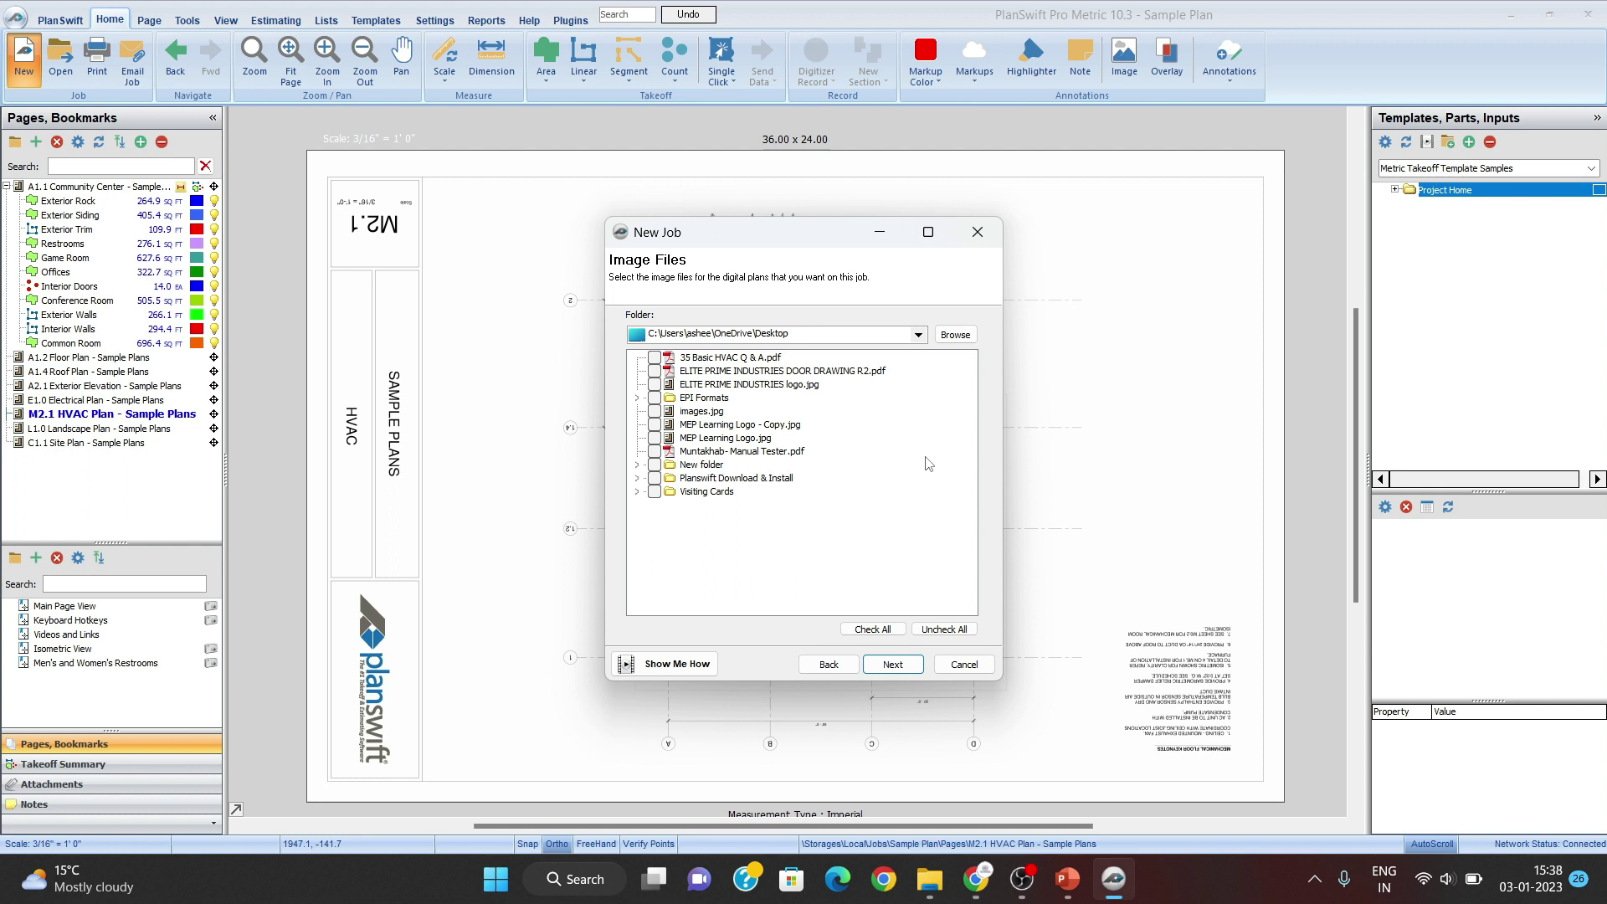
# Step: Include the plan files from "New folder" with the default TIF conversion settings and finish creating the job
pyautogui.click(664, 466)
pyautogui.click(655, 465)
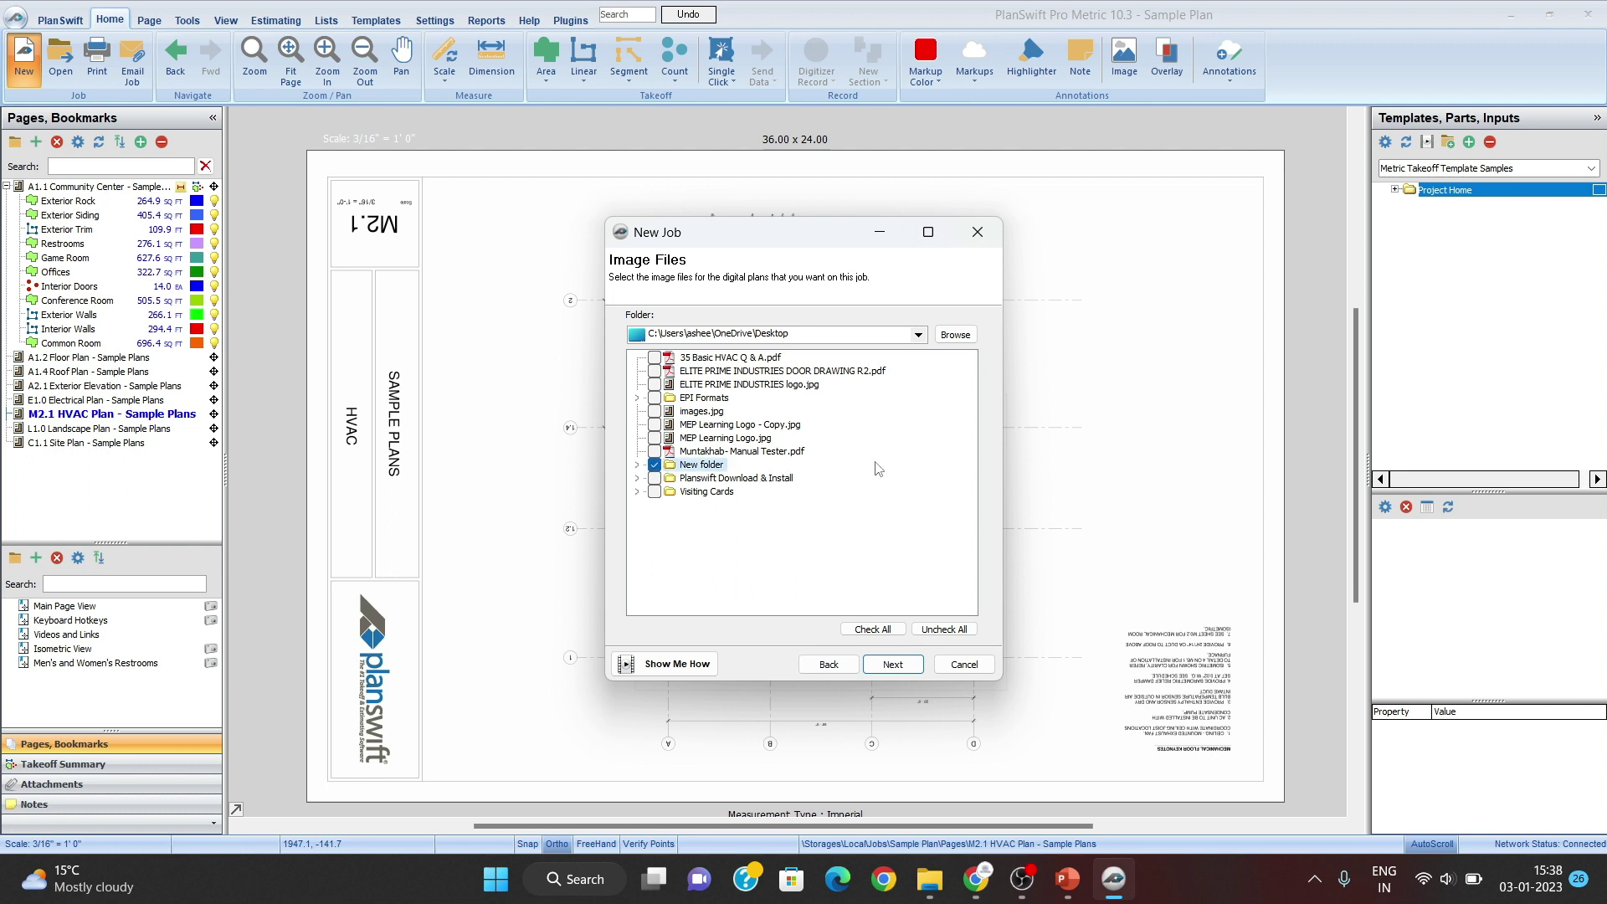
pyautogui.click(894, 668)
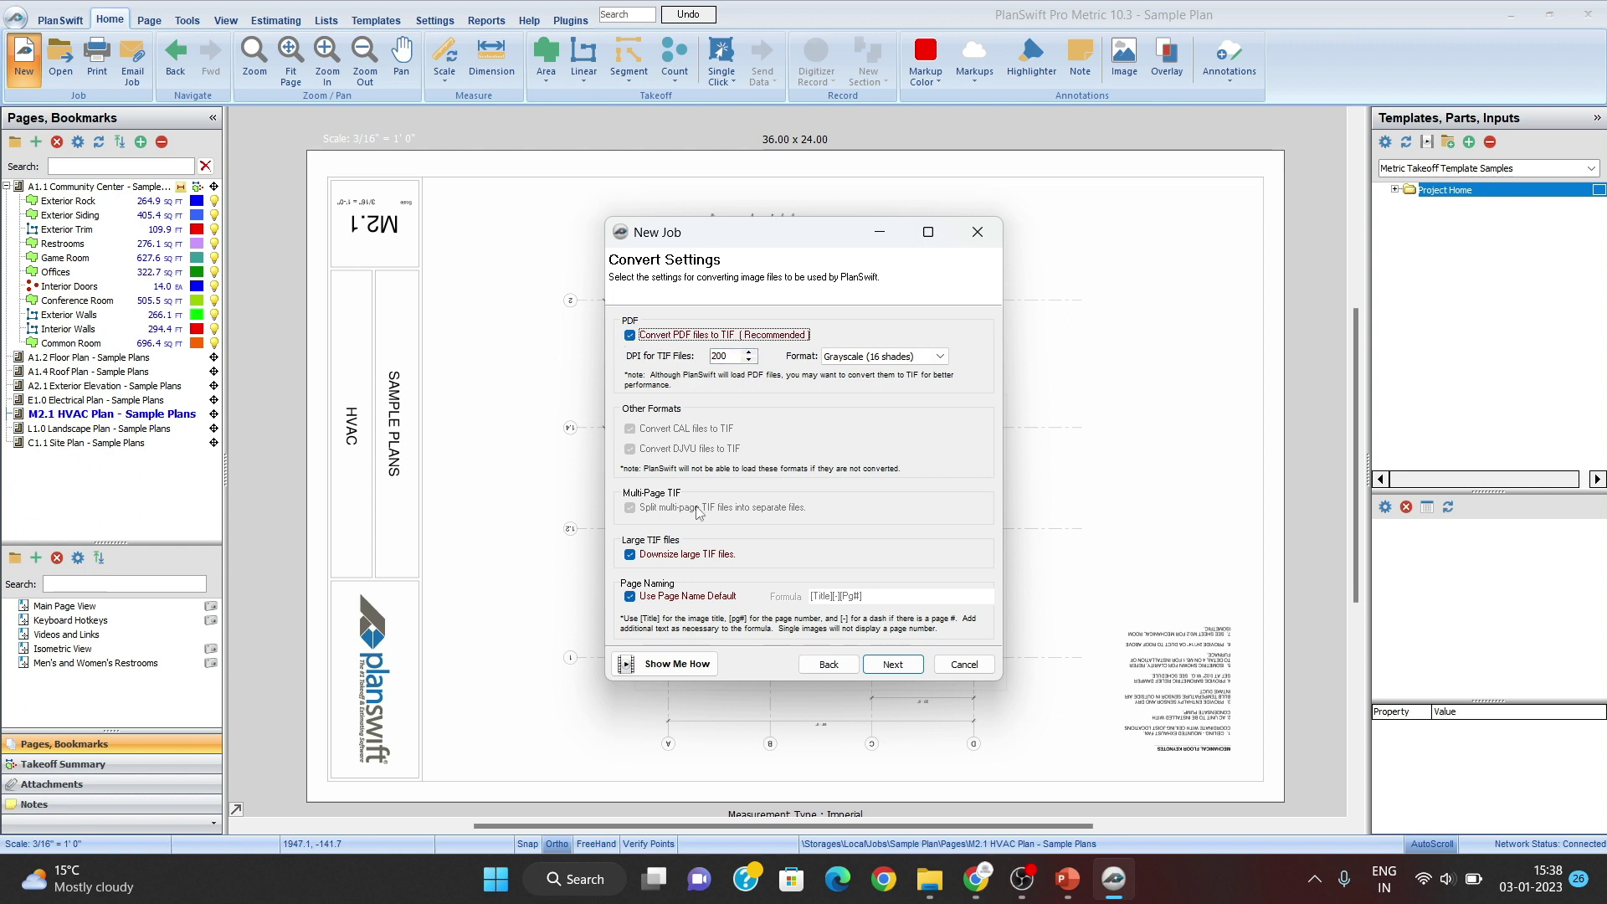
pyautogui.click(897, 665)
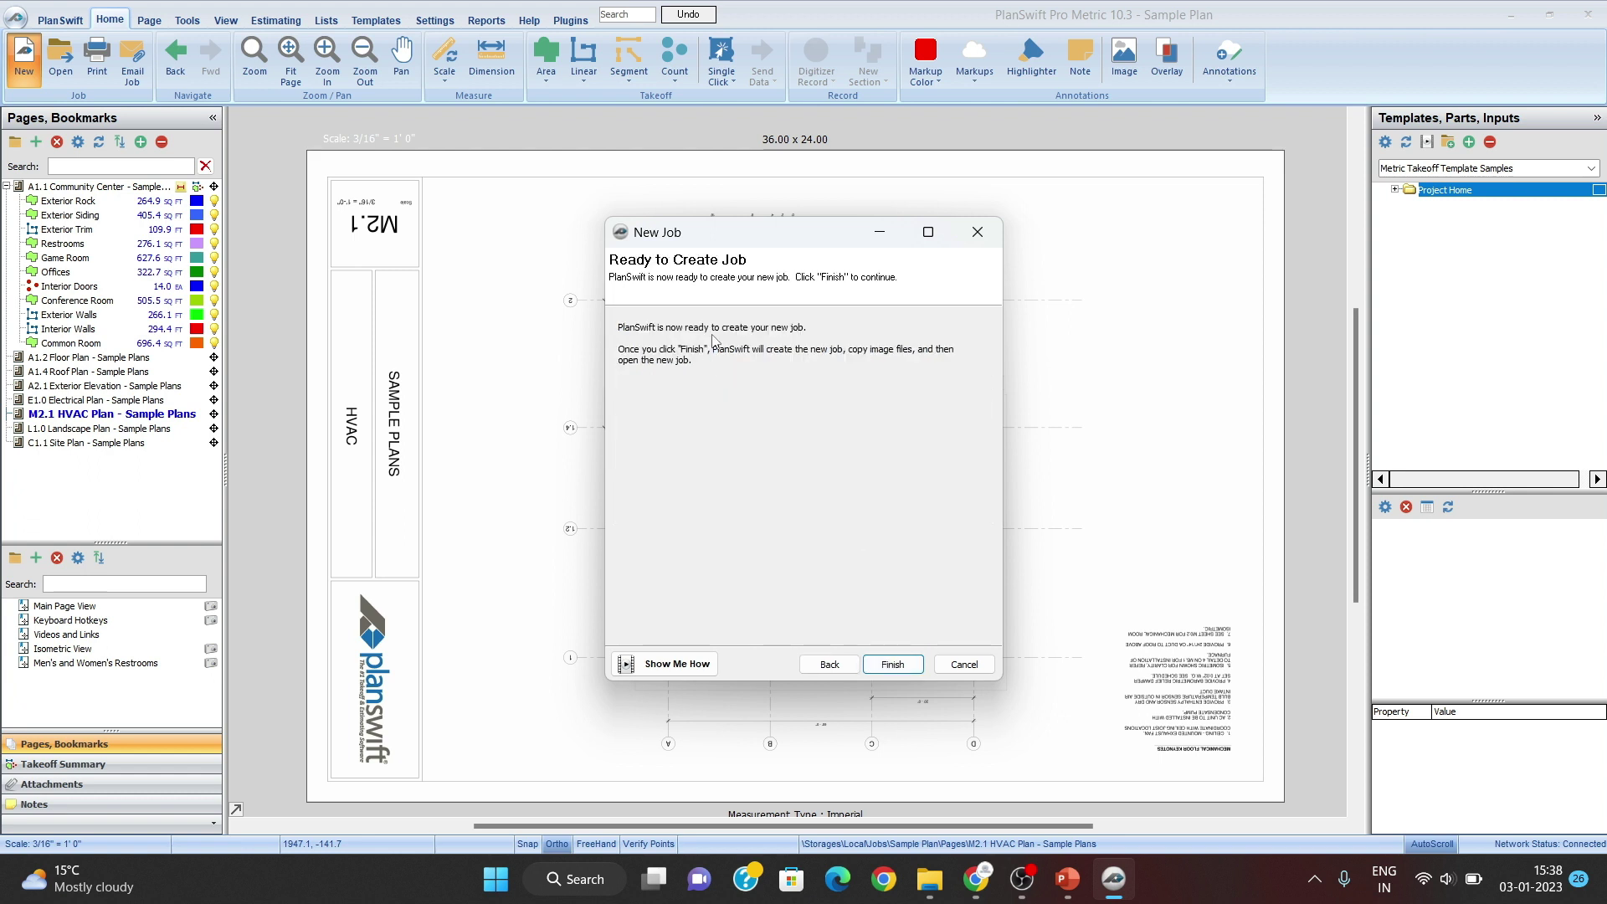
pyautogui.click(893, 664)
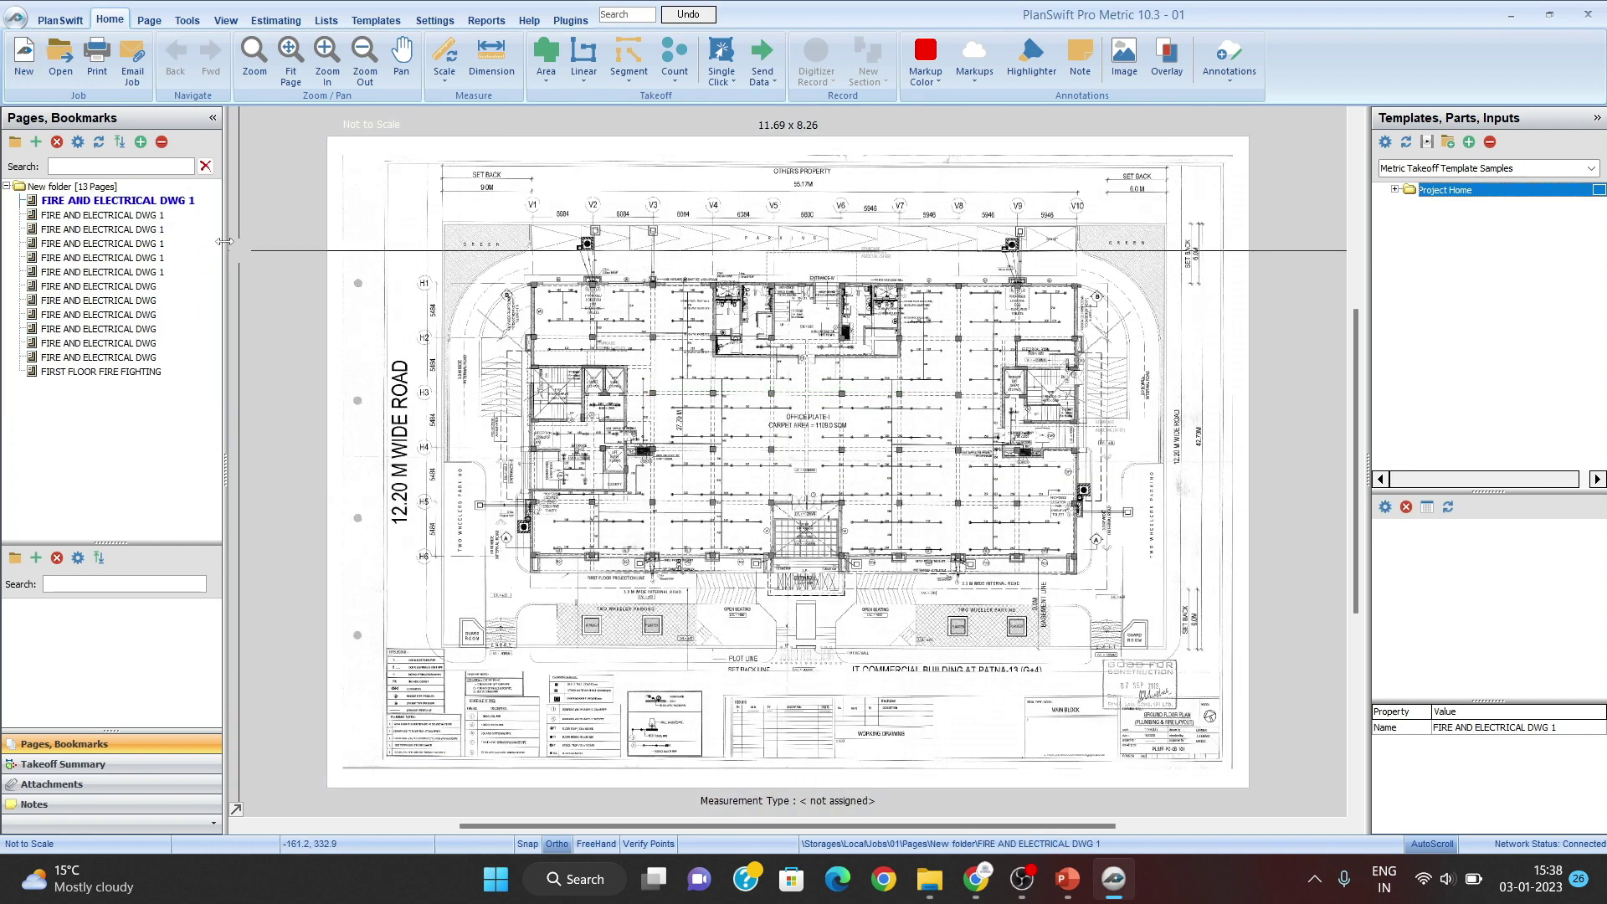
# Step: Look through the first FIRE AND ELECTRICAL DWG 1 sheets, from the first-floor fire layout to the first-floor electrical layout
pyautogui.click(162, 216)
pyautogui.click(162, 230)
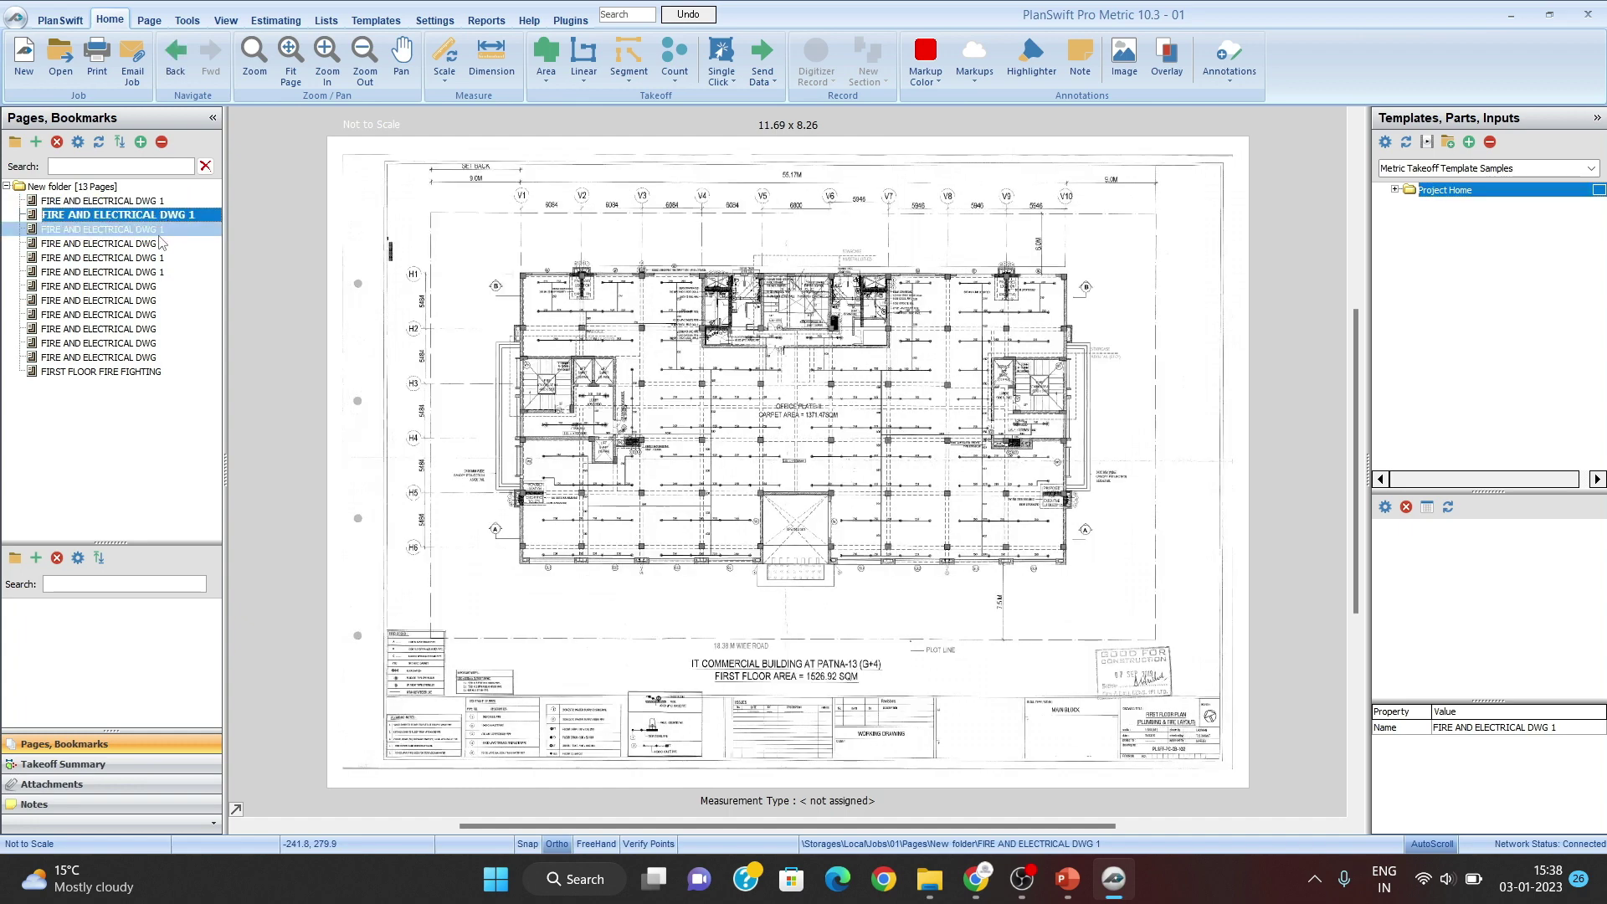
pyautogui.click(161, 244)
pyautogui.click(161, 258)
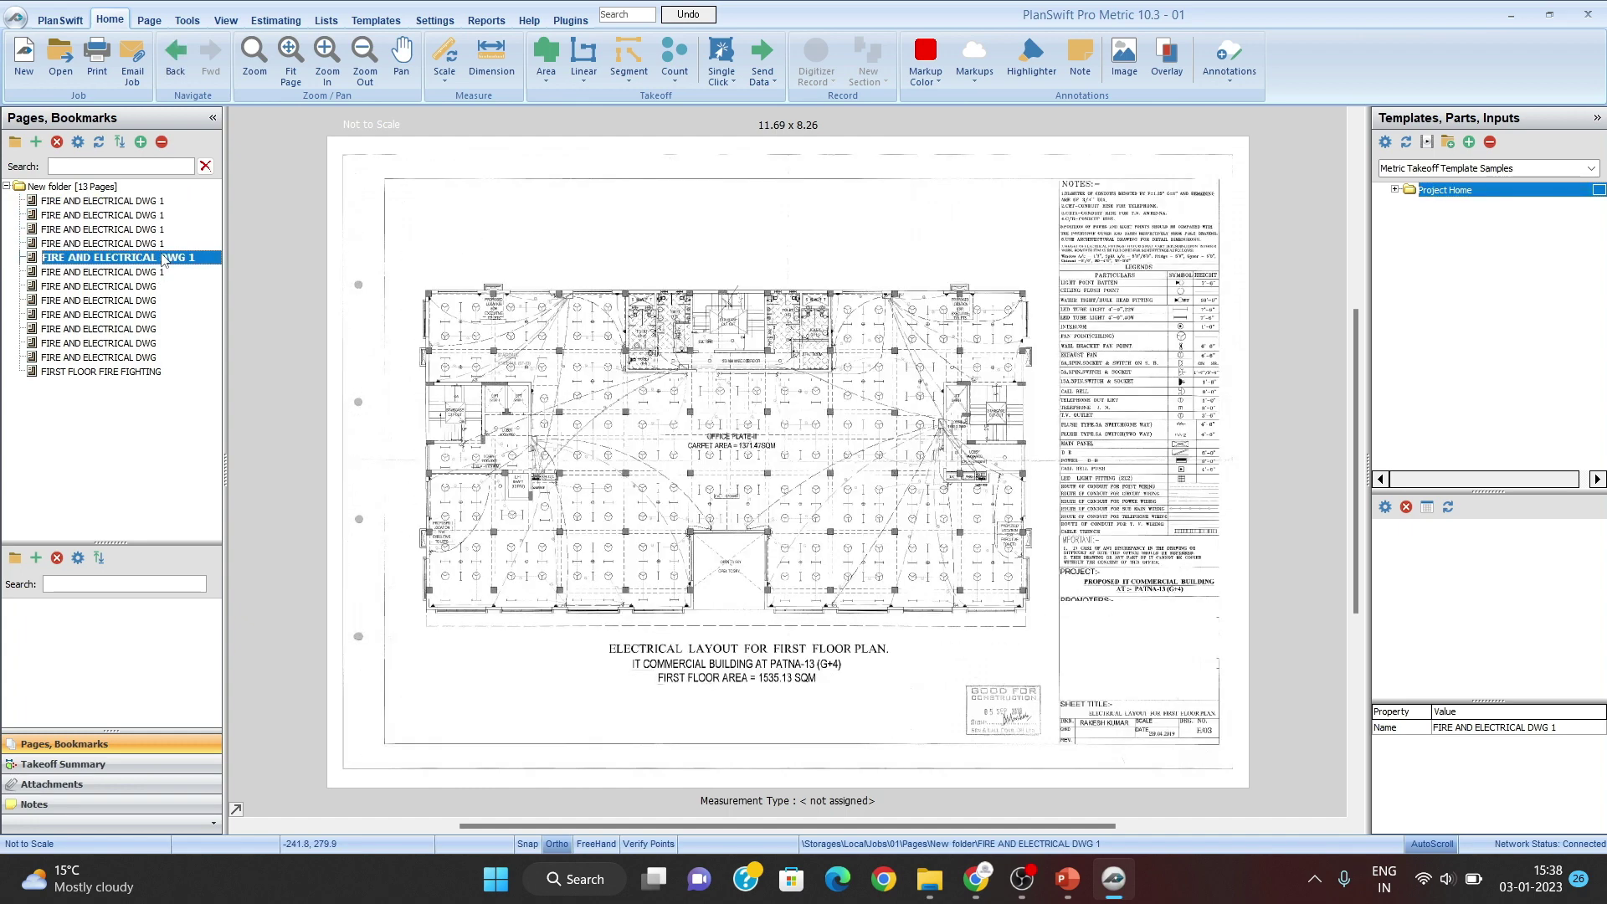
# Step: Check the source PDF drawings in "New folder" on the desktop and return to PlanSwift
pyautogui.click(1512, 15)
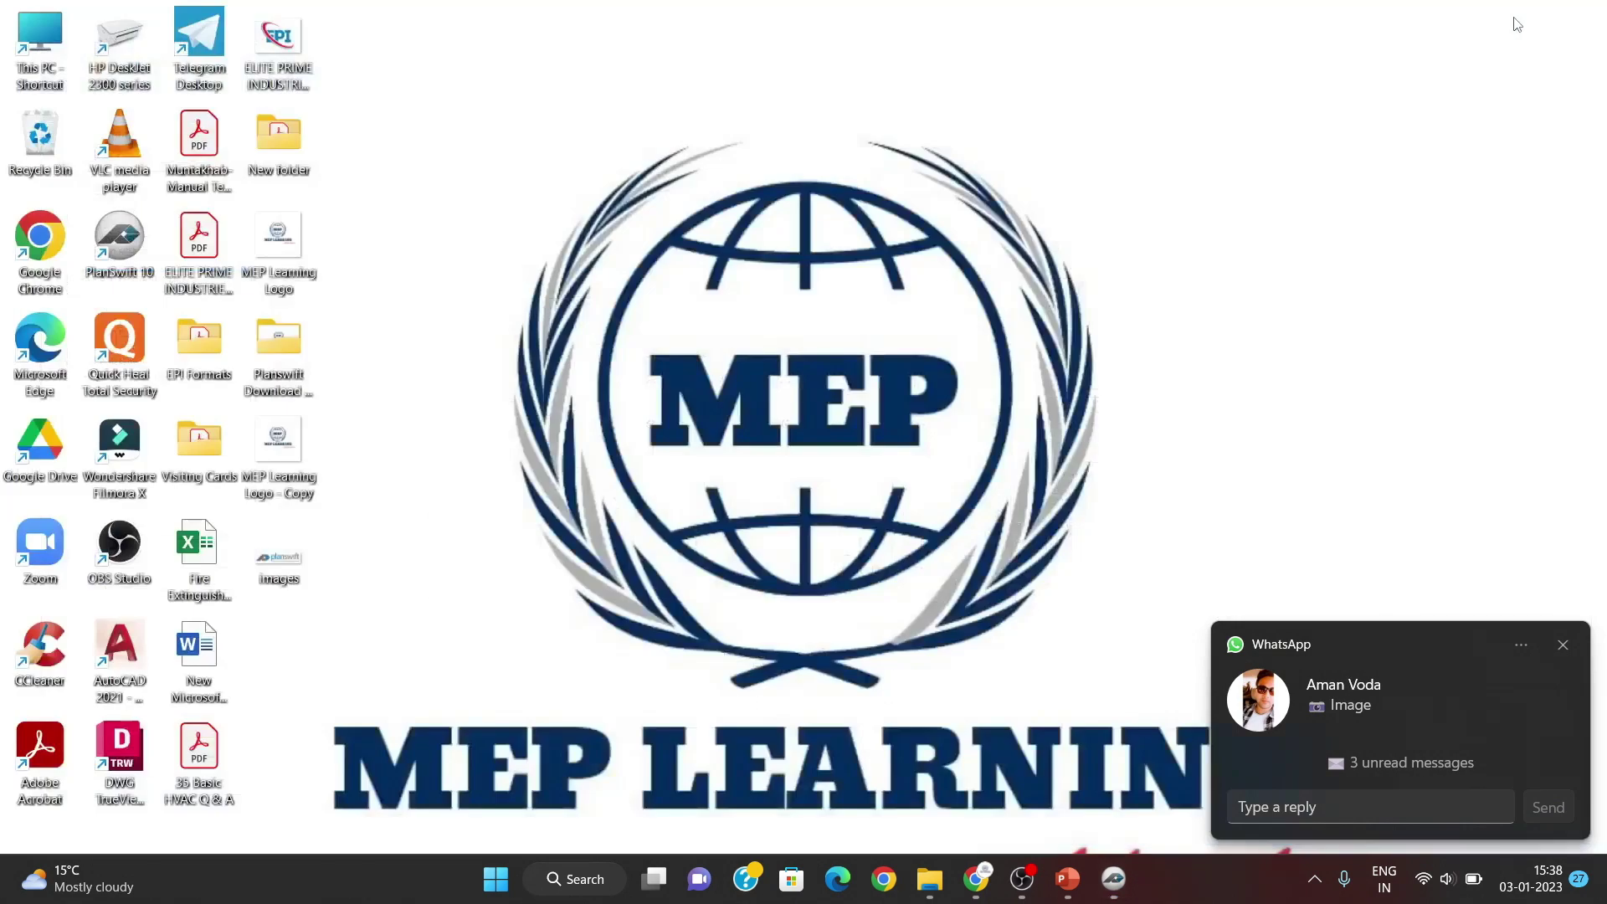
pyautogui.click(1563, 647)
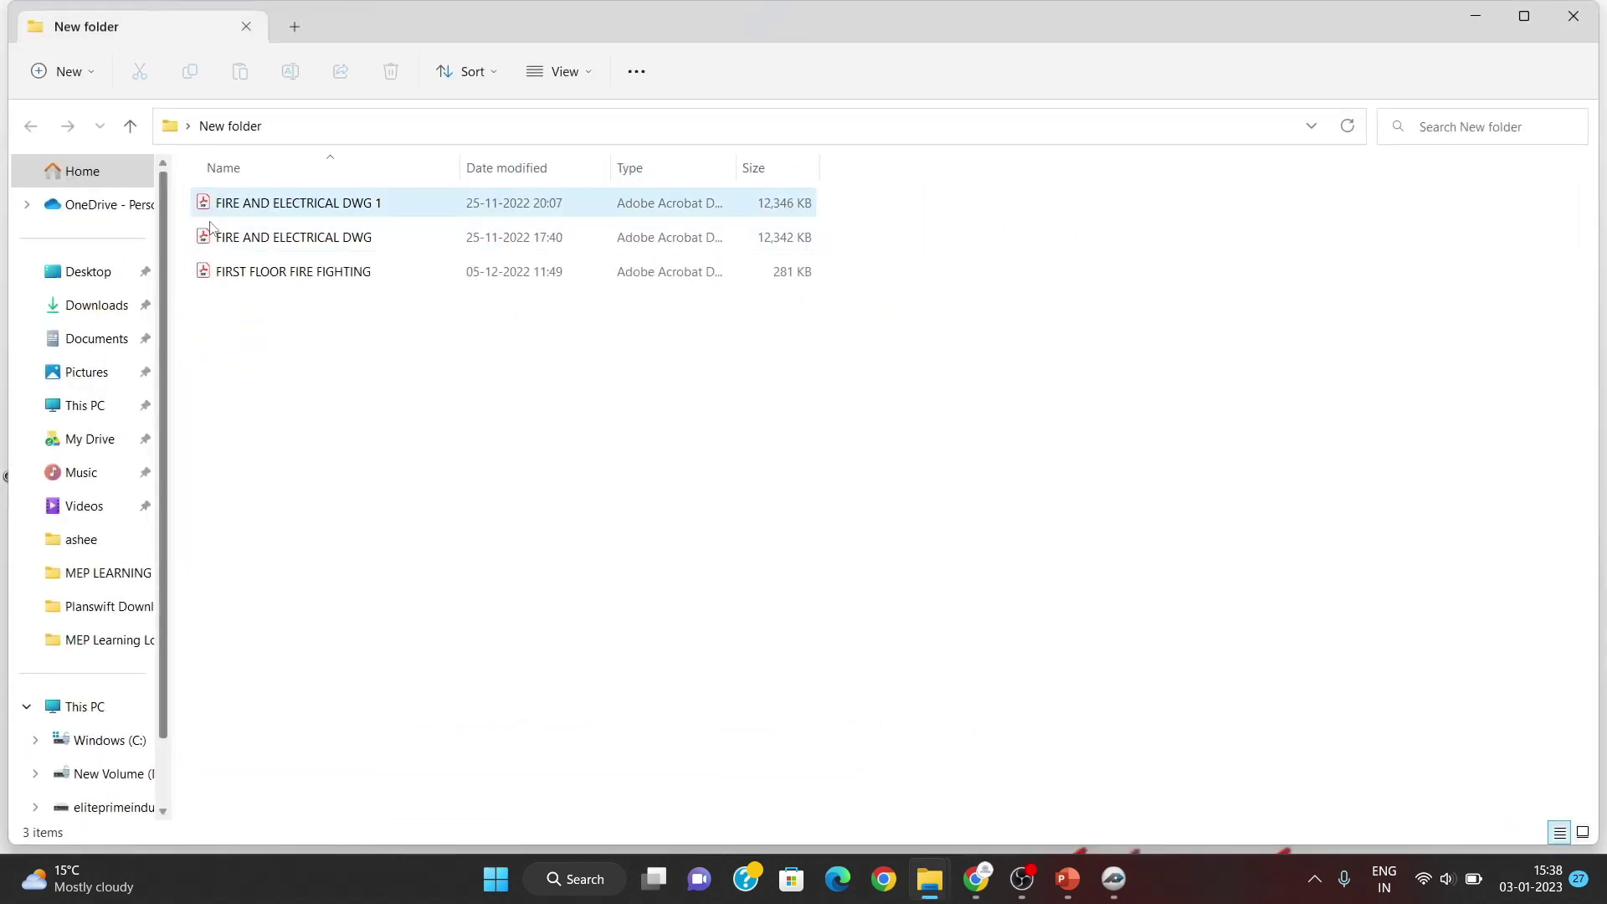
pyautogui.click(1573, 16)
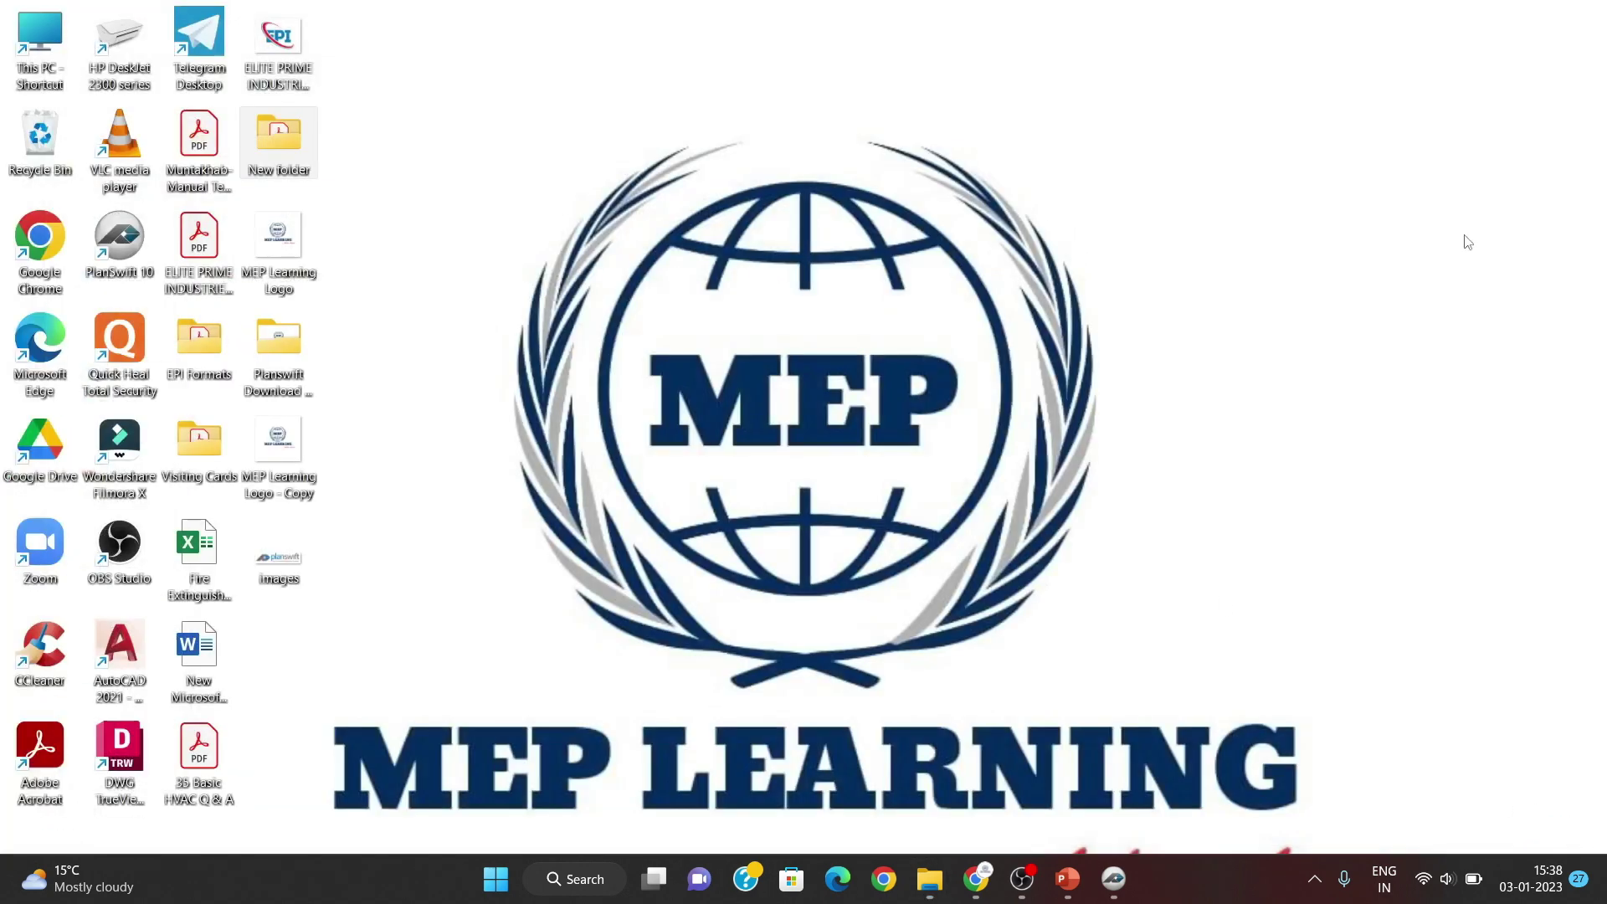
pyautogui.click(1113, 879)
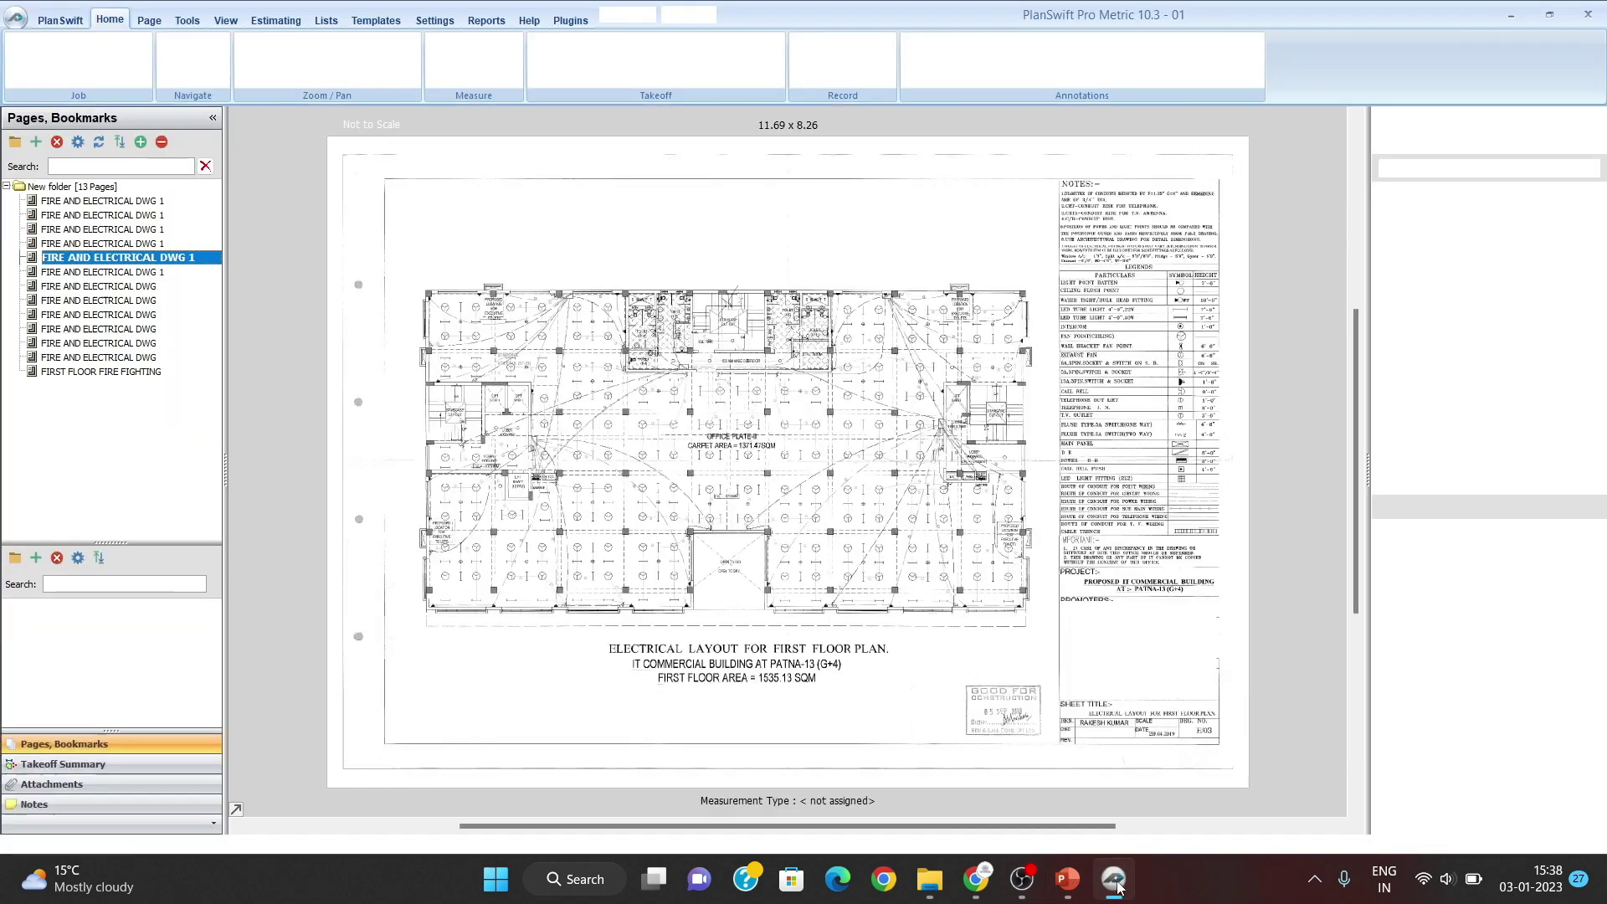
# Step: Browse the imported fire and electrical pages, including the first-floor, terrace and ground-floor electrical sheets
pyautogui.click(188, 215)
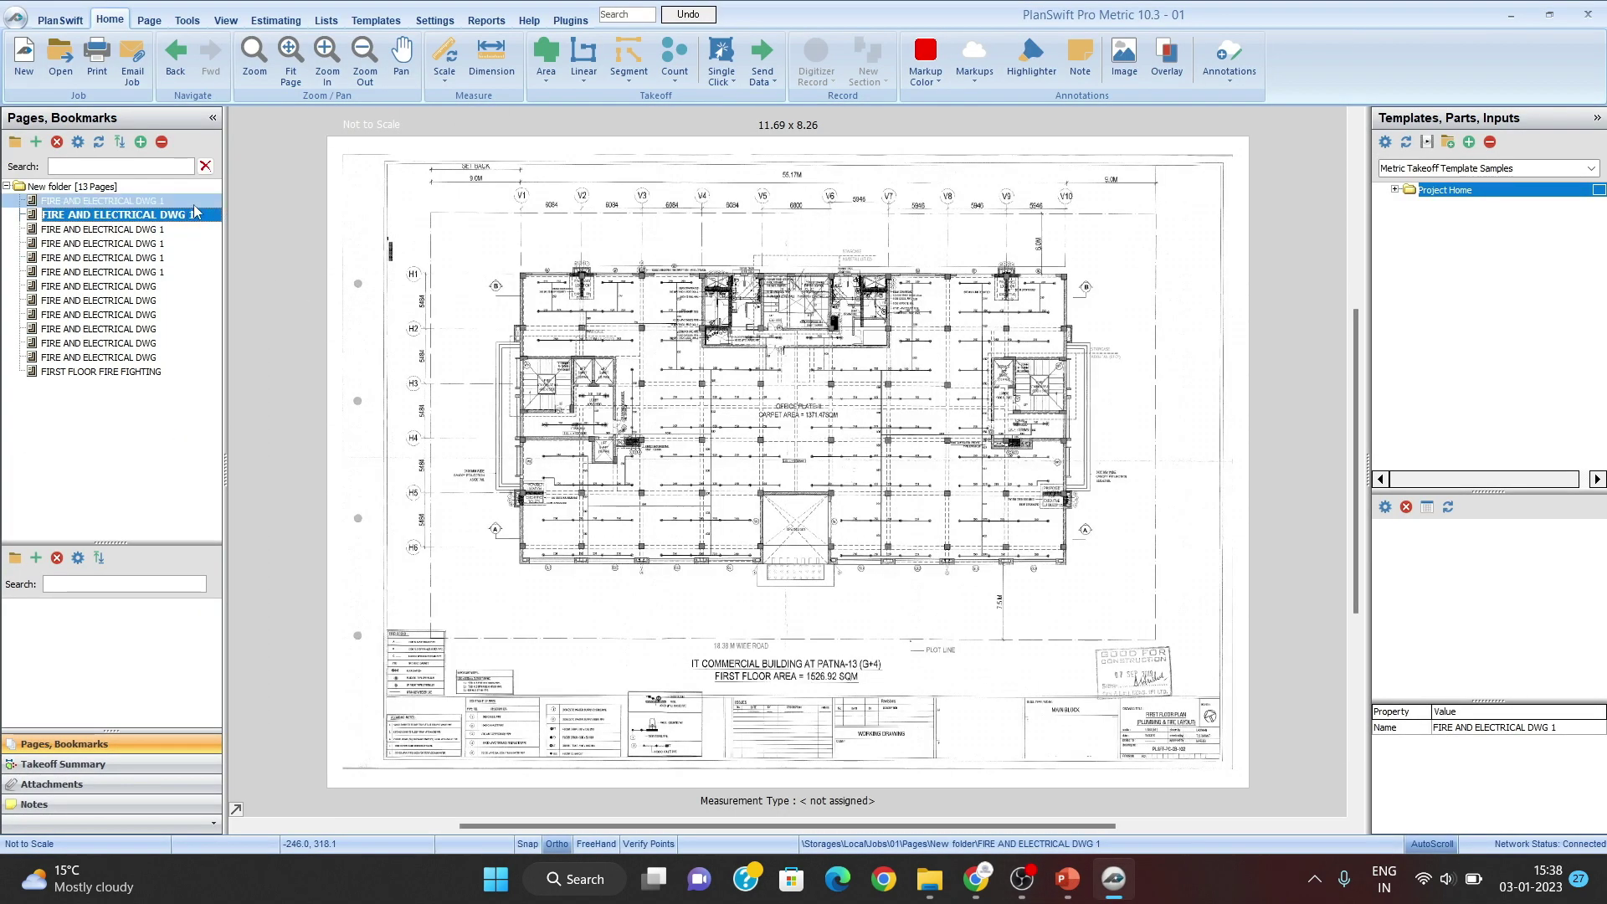
pyautogui.click(154, 231)
pyautogui.click(147, 244)
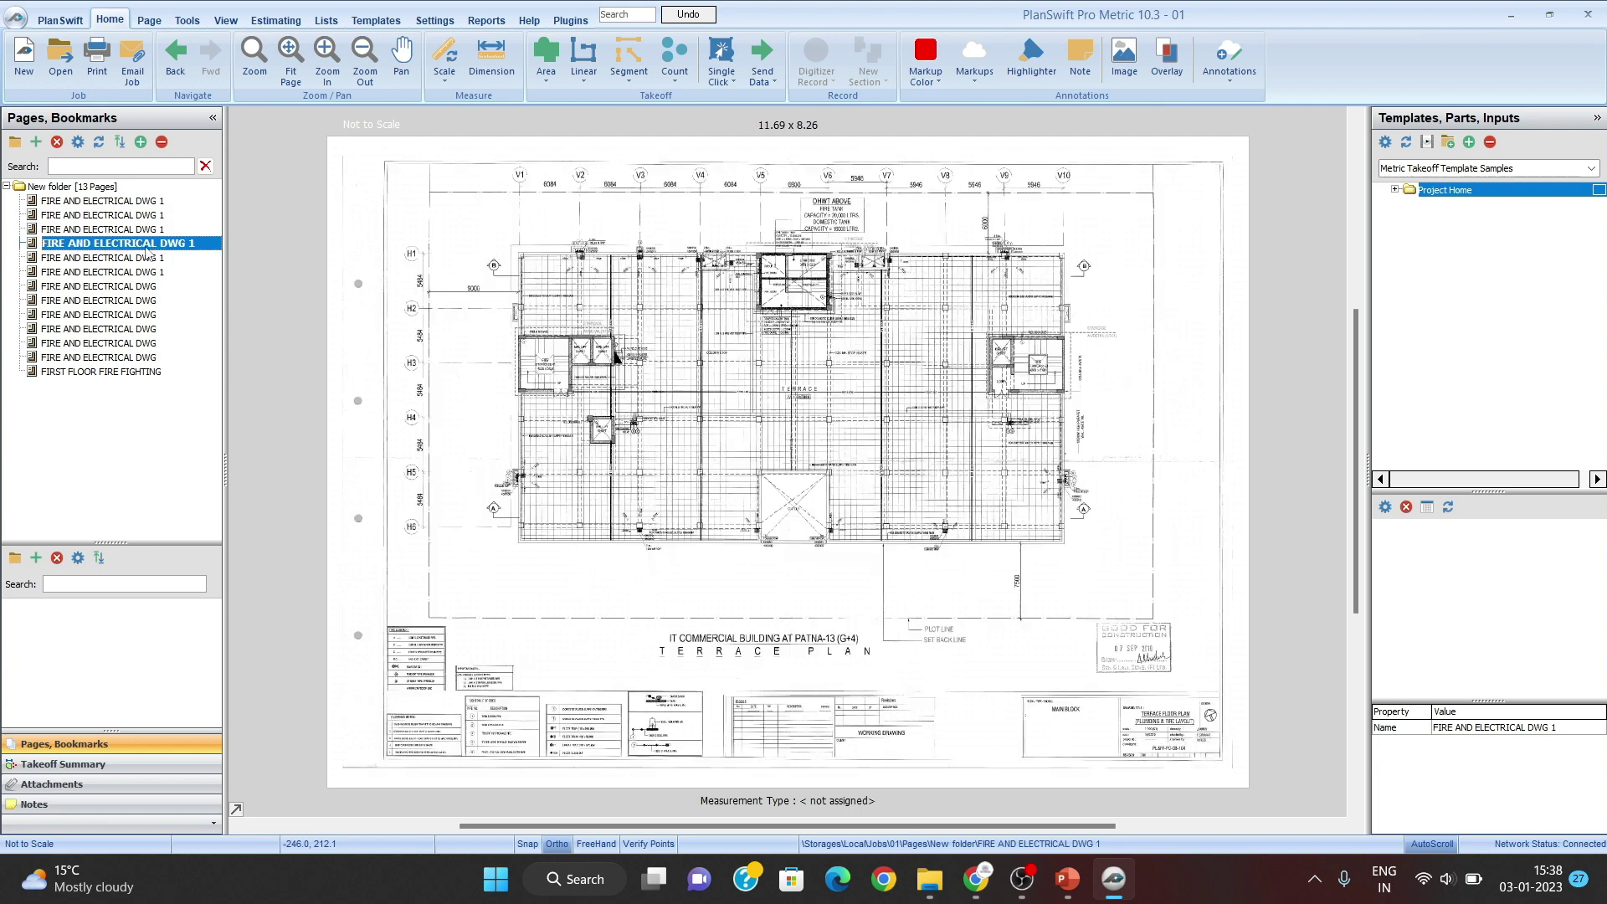
pyautogui.click(139, 271)
pyautogui.click(132, 314)
pyautogui.click(127, 329)
pyautogui.click(127, 358)
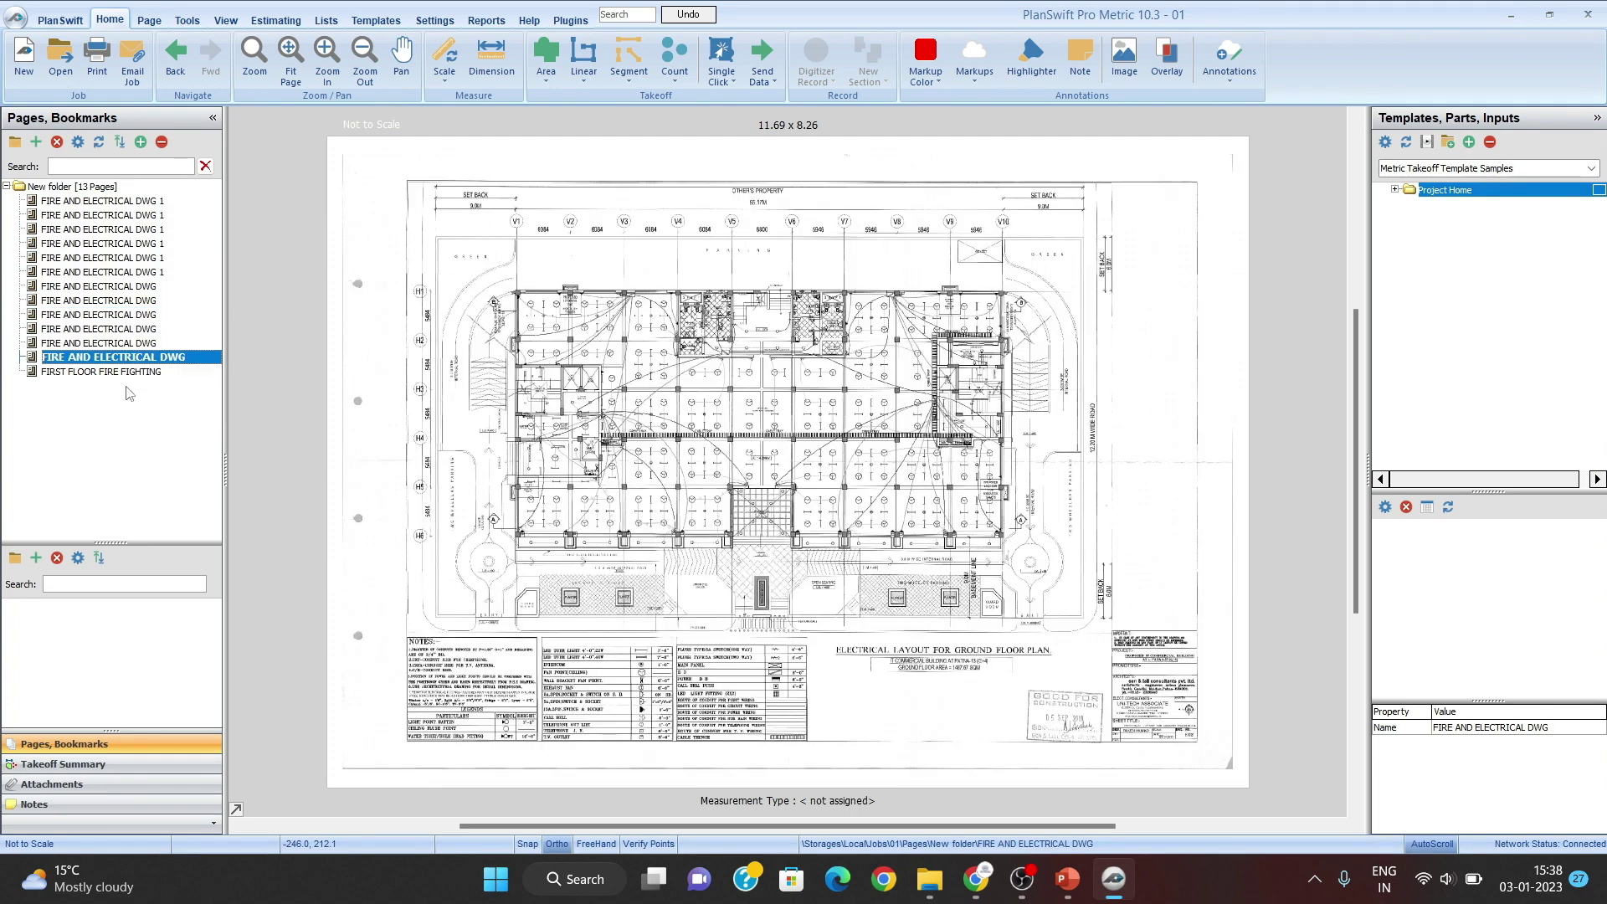
pyautogui.click(144, 216)
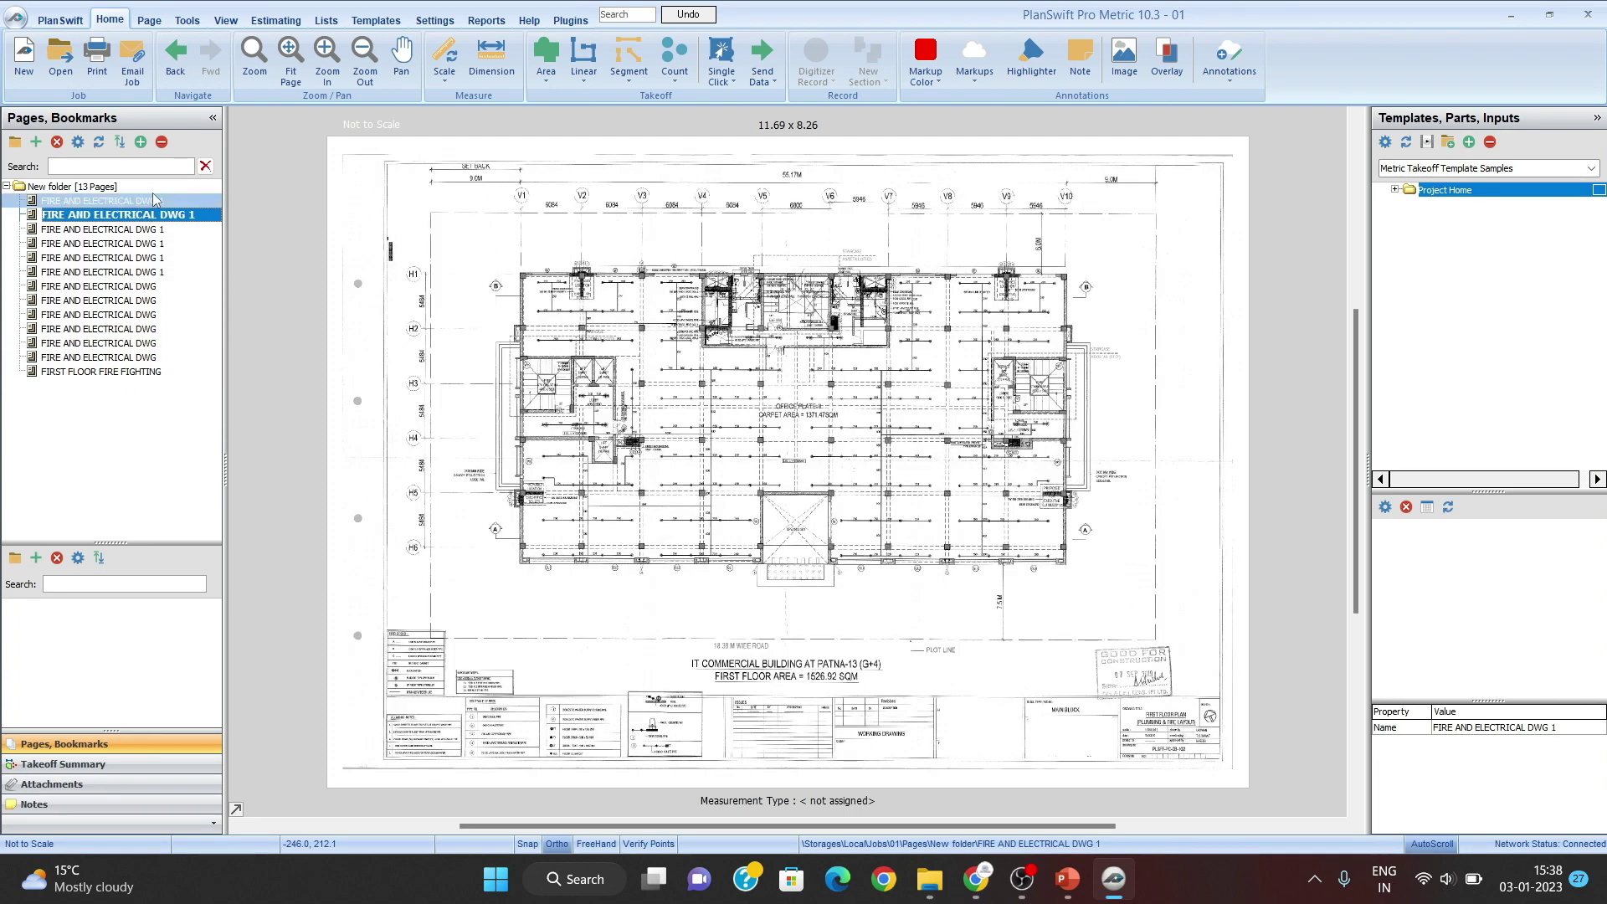
# Step: Examine the ground floor plumbing and fire layout, reading its title block and viewing the whole sheet
pyautogui.click(165, 202)
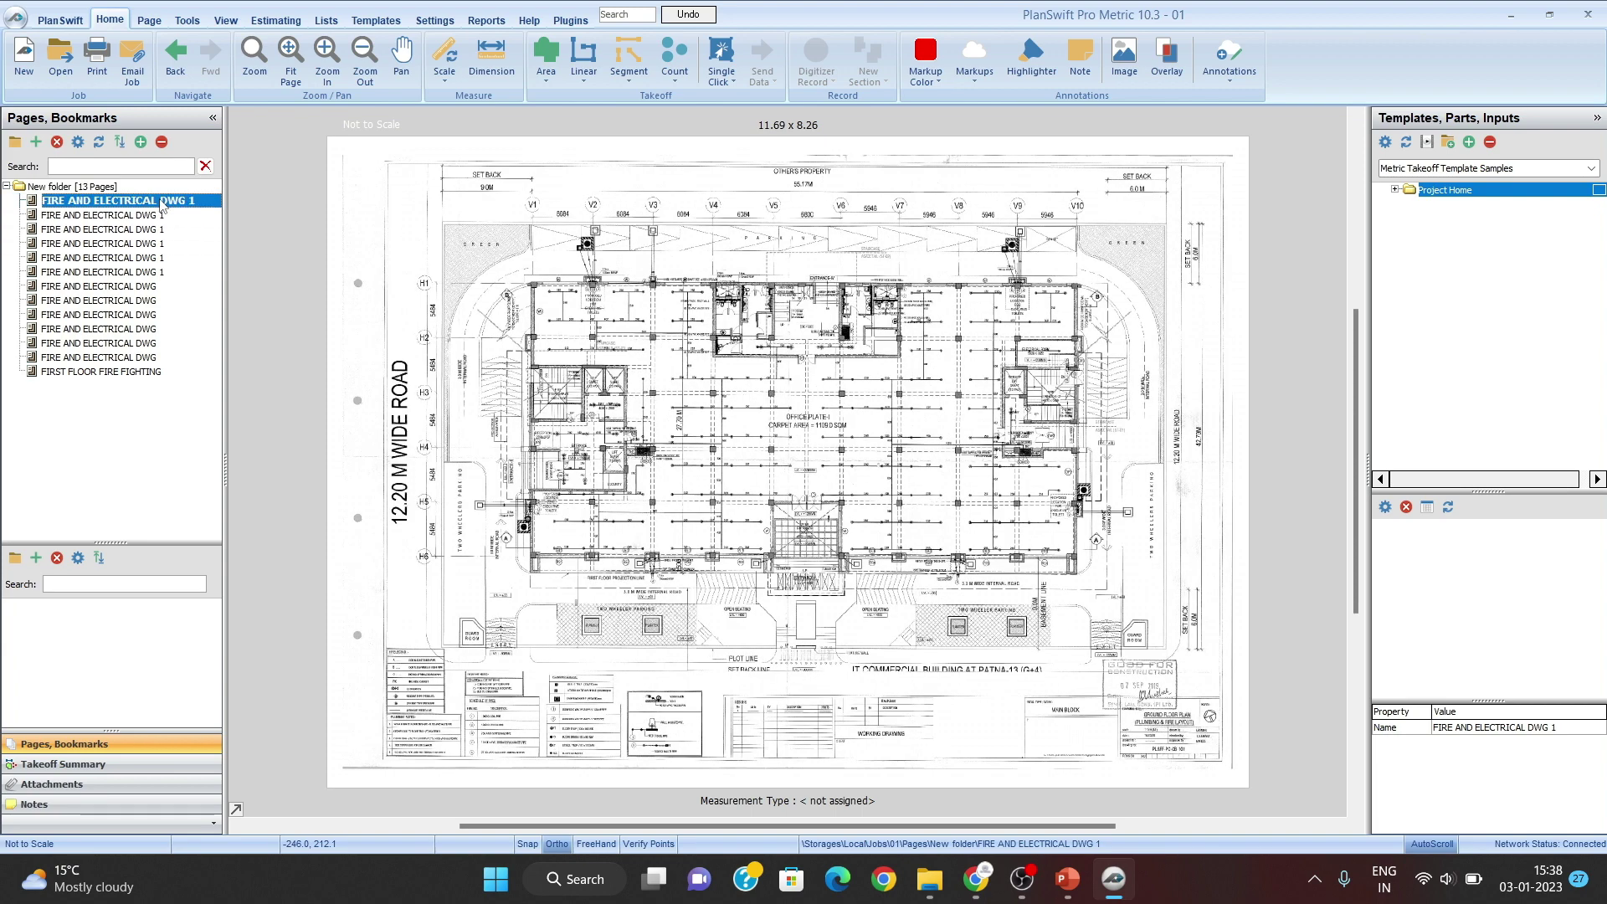
pyautogui.scroll(10, 989, 459)
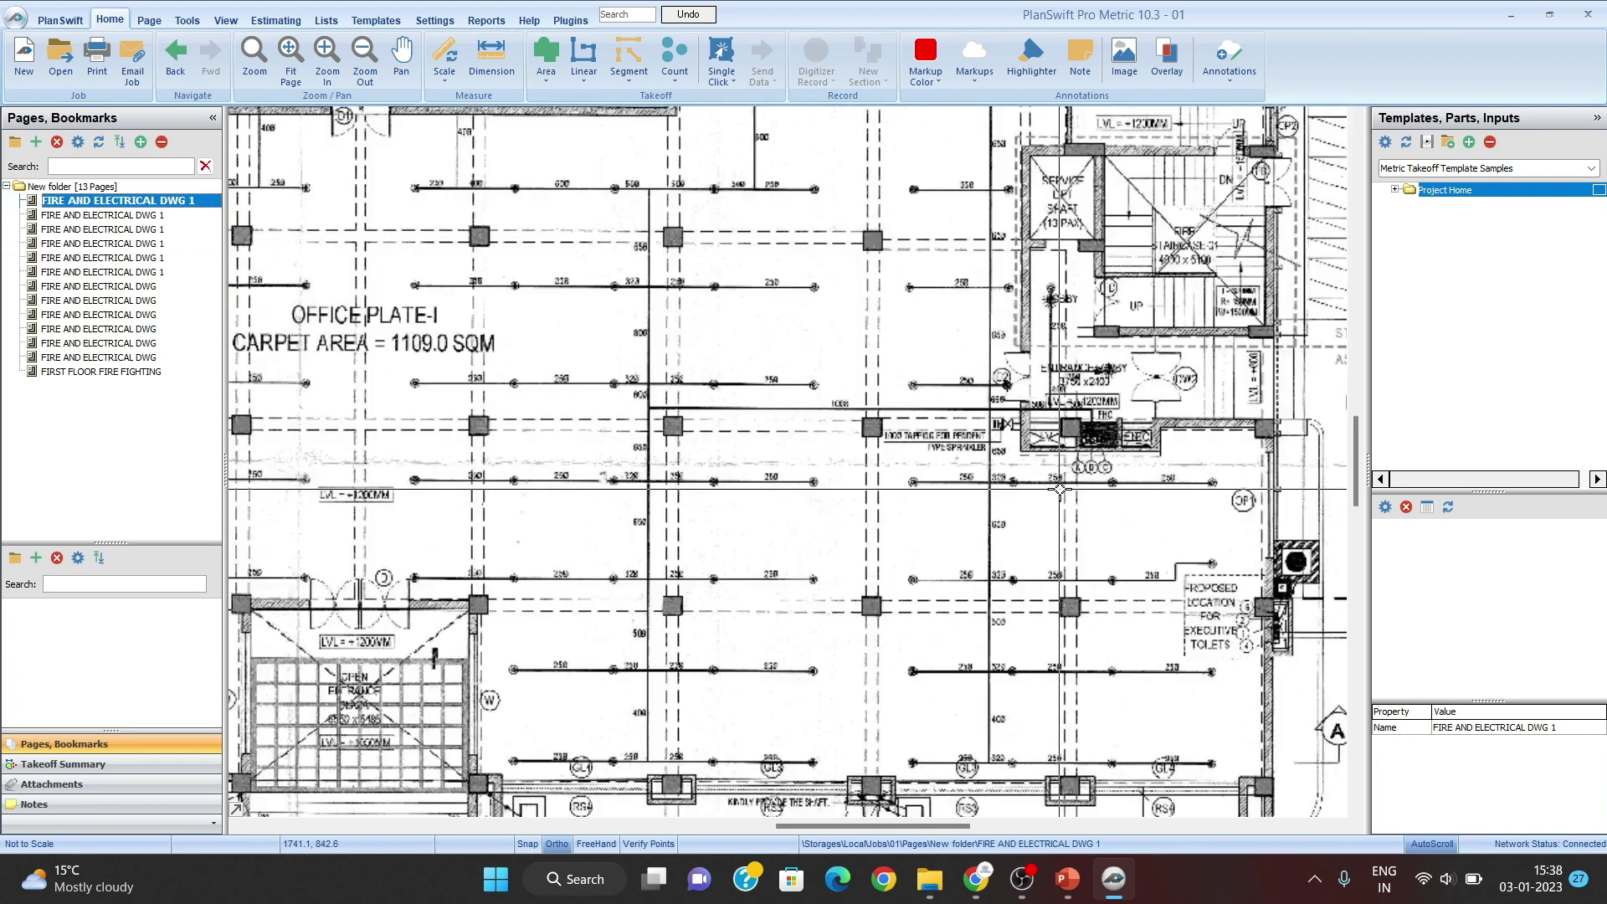
pyautogui.scroll(-5, 852, 418)
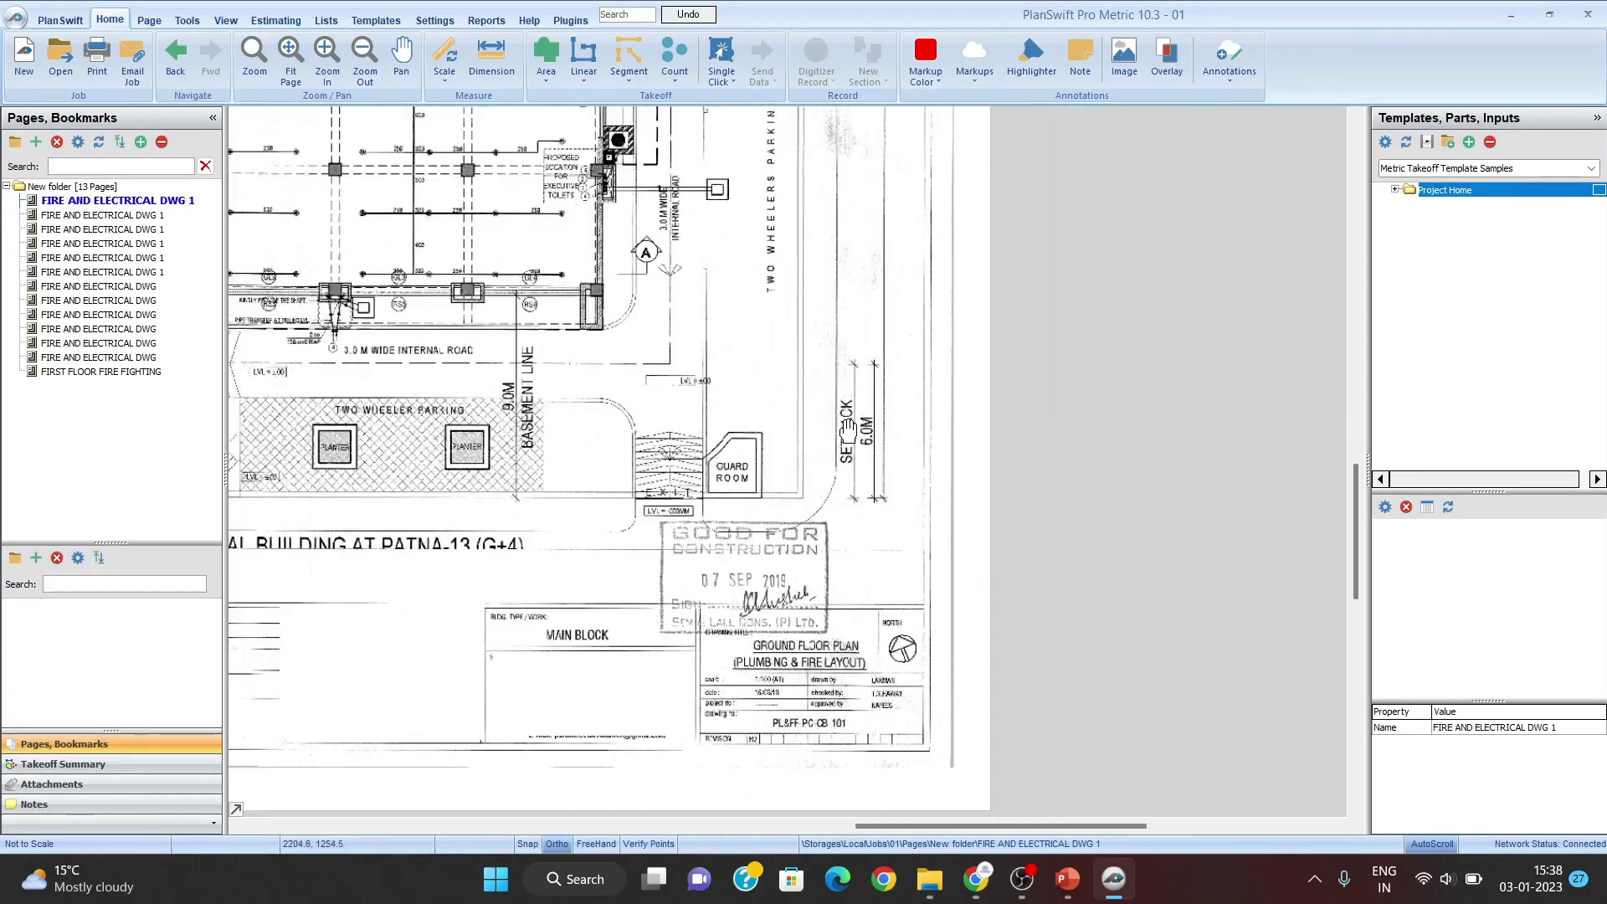
pyautogui.scroll(8, 725, 519)
pyautogui.scroll(-6, 725, 519)
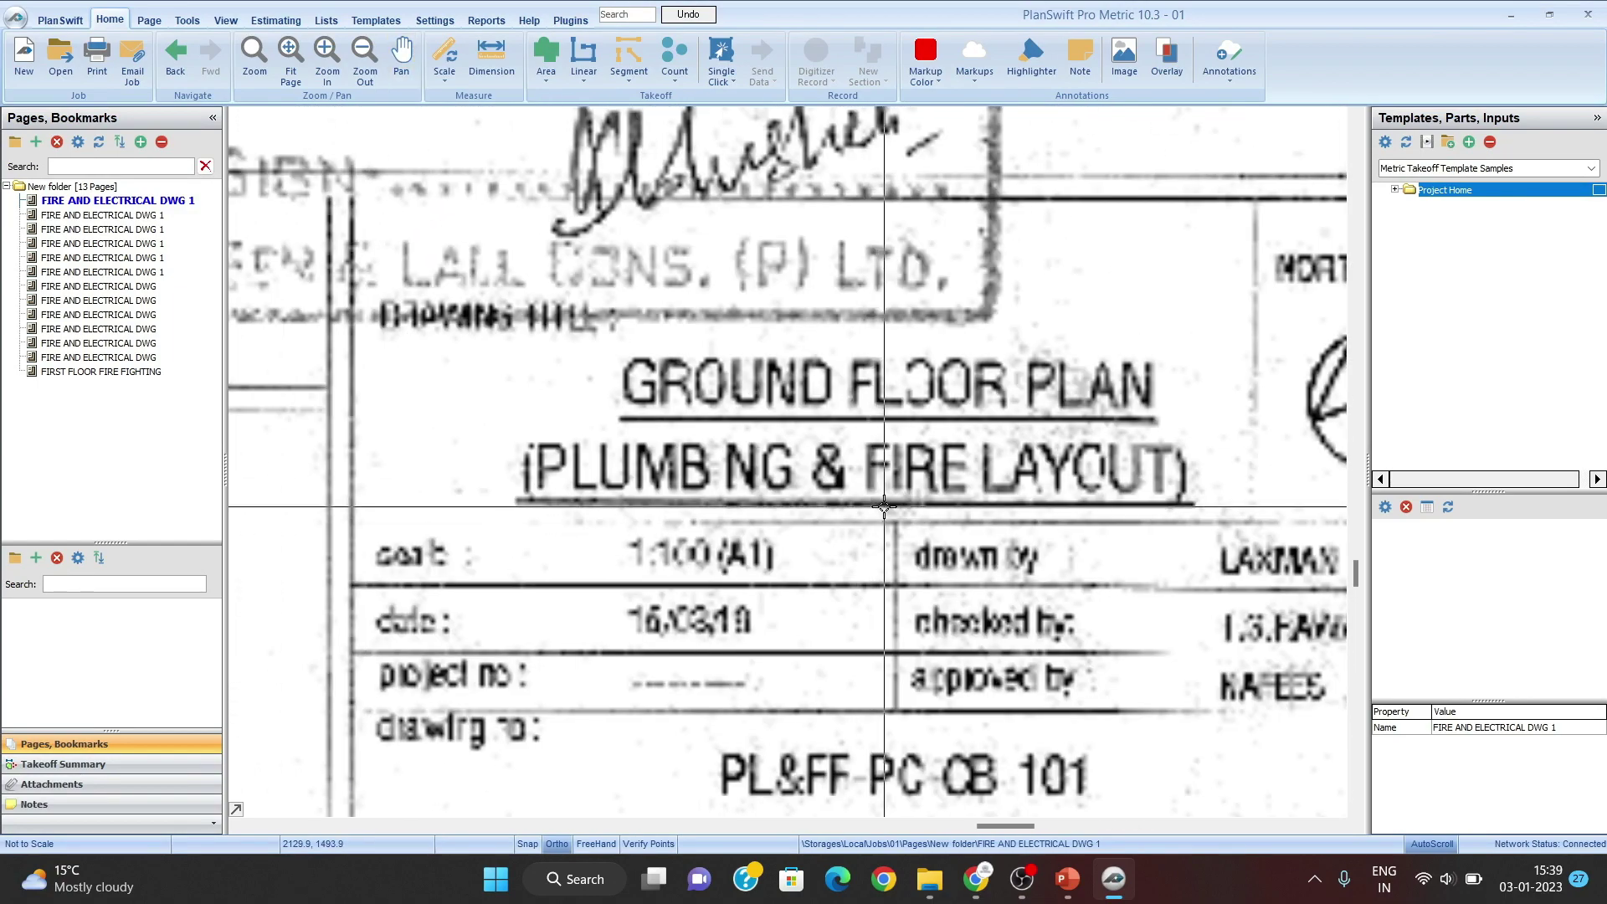
pyautogui.scroll(-4, 852, 490)
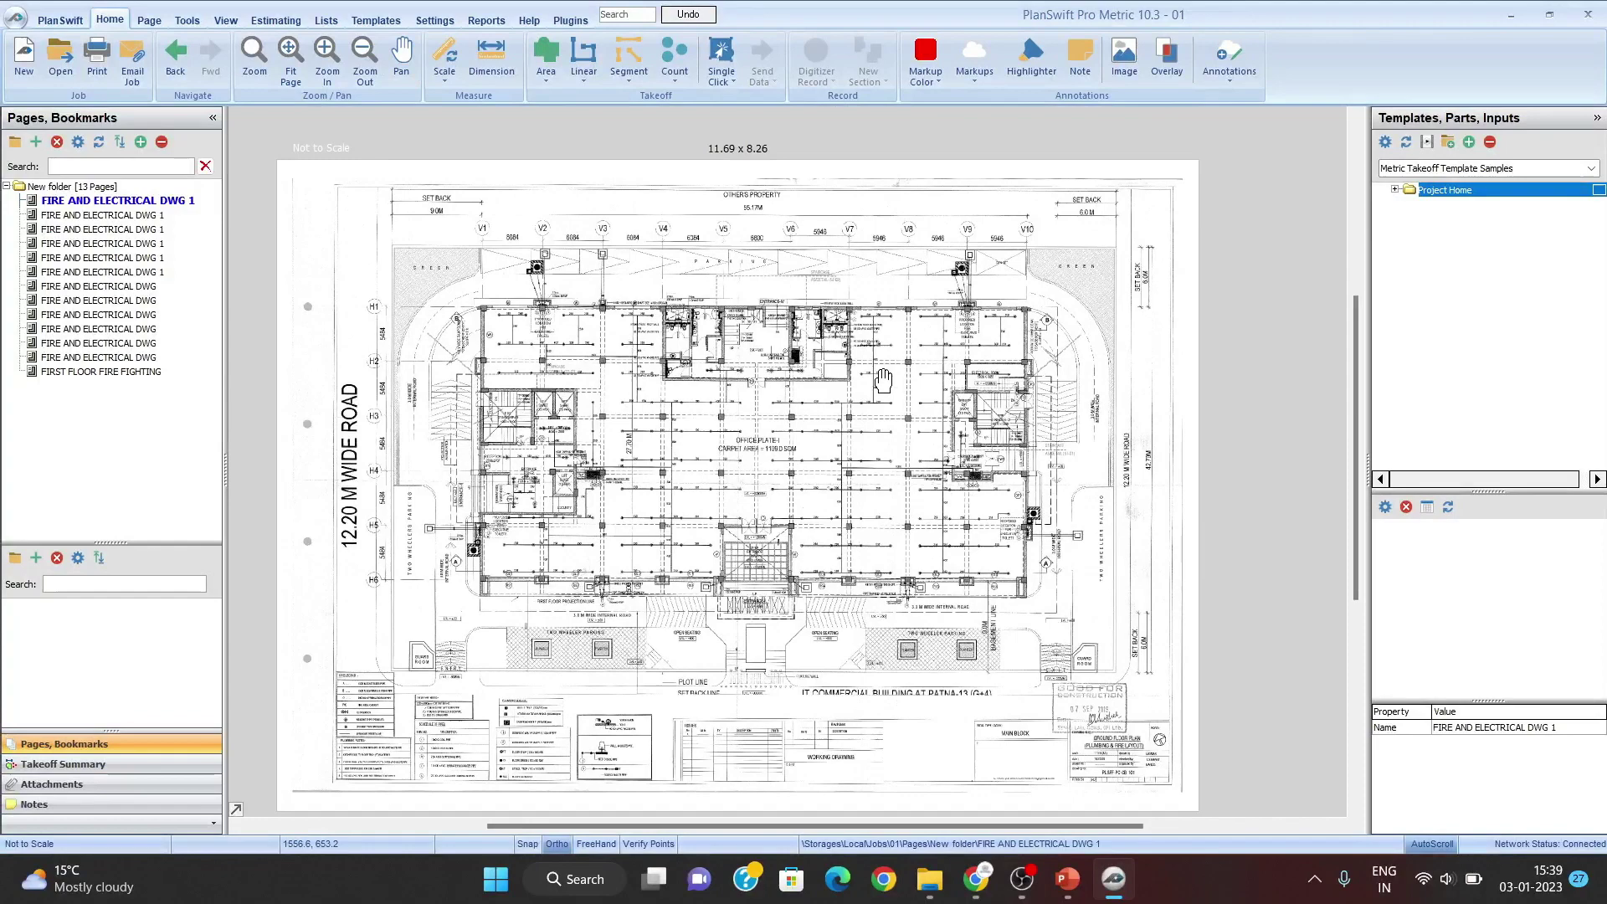
pyautogui.moveTo(883, 381)
pyautogui.mouseDown()
pyautogui.moveTo(904, 351)
pyautogui.moveTo(901, 405)
pyautogui.mouseUp()
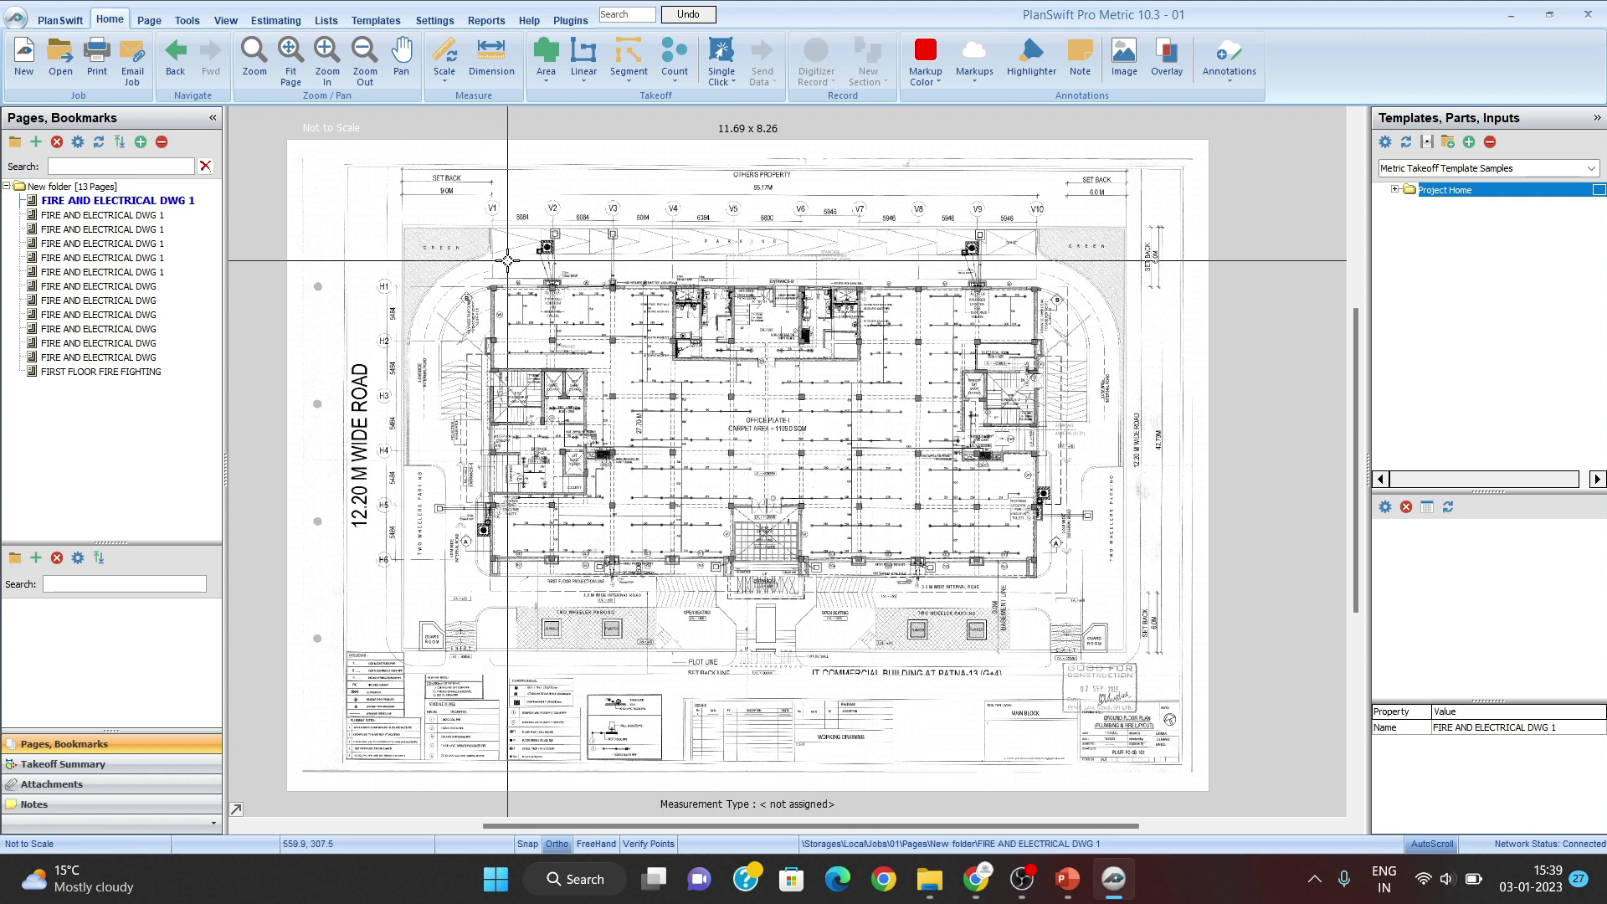
# Step: Create a new local metric job numbered 02 with the description "abc", default conversion settings and no plan images
pyautogui.click(25, 55)
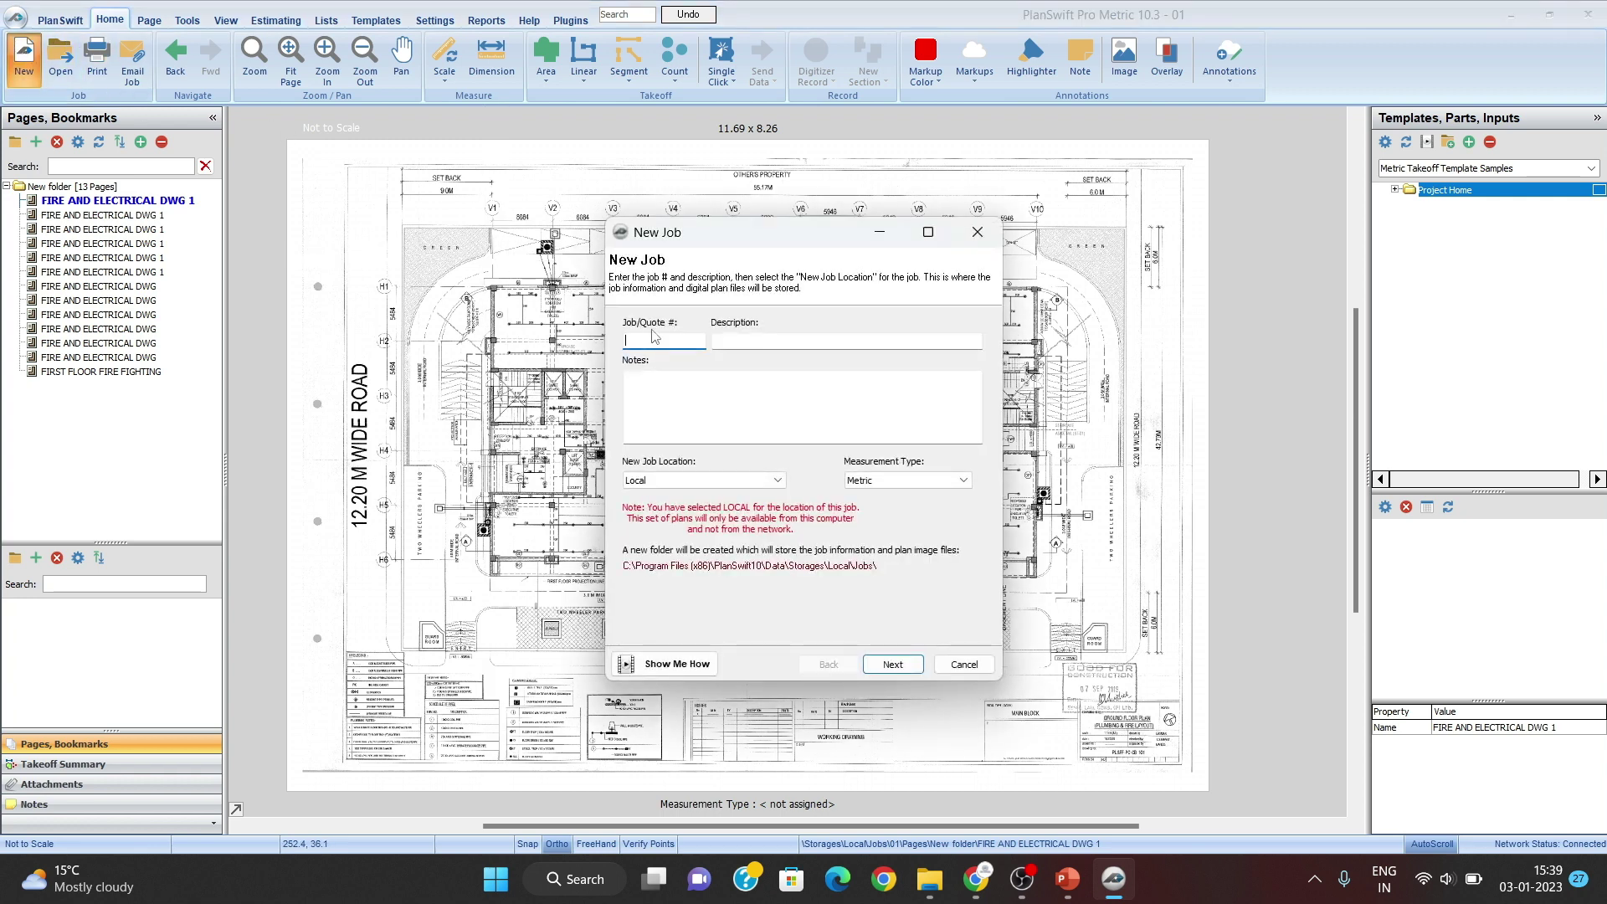
pyautogui.click(878, 348)
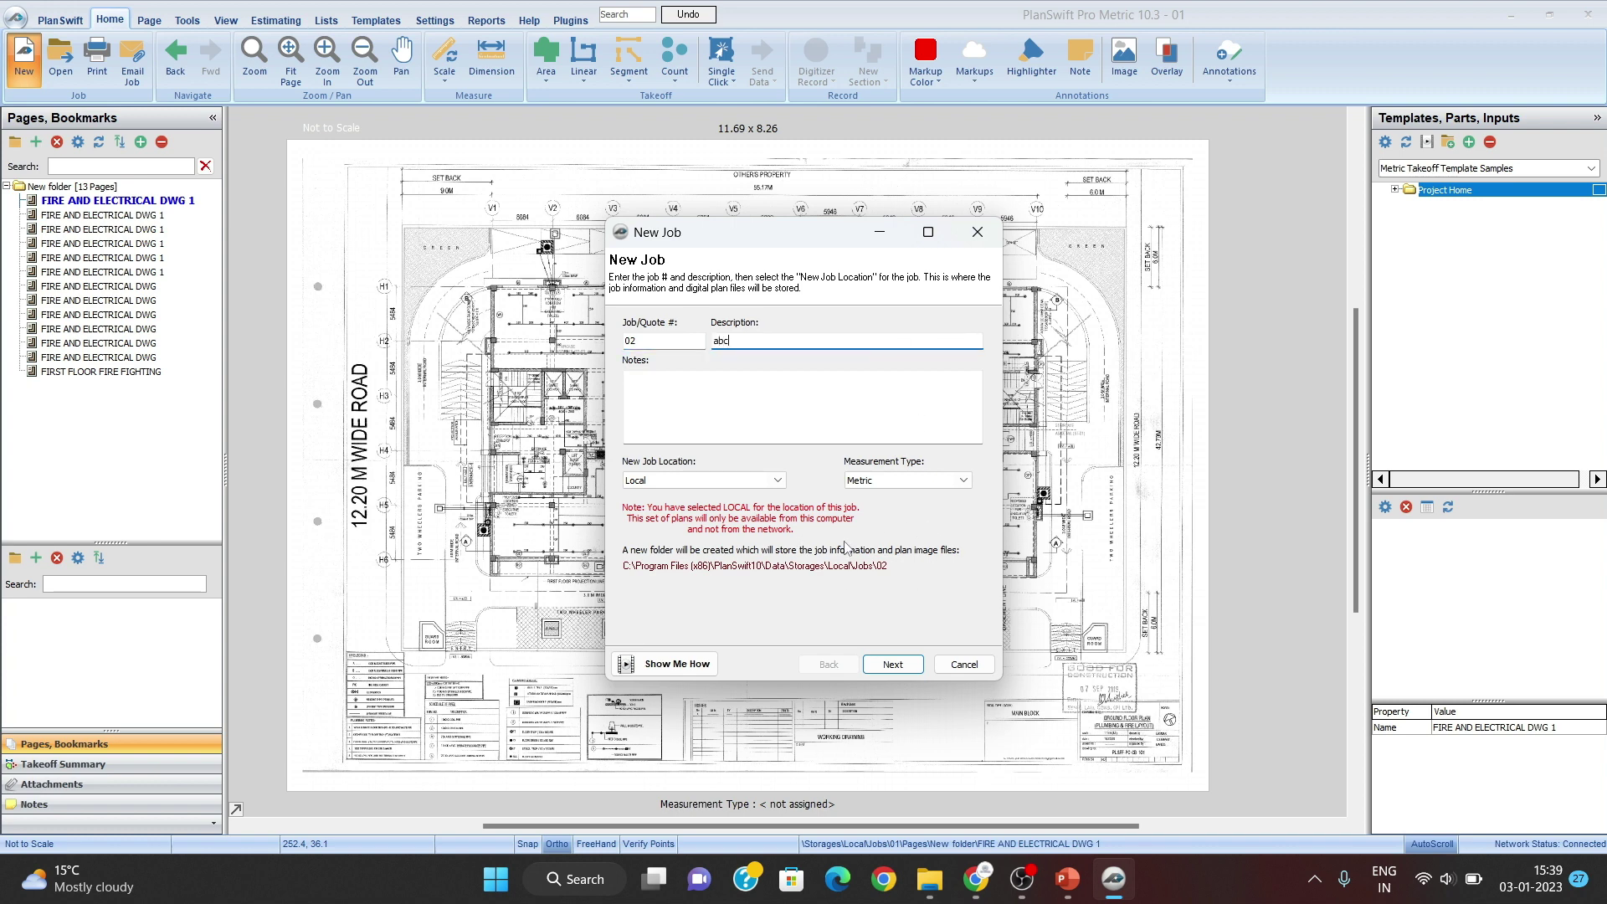
pyautogui.click(892, 664)
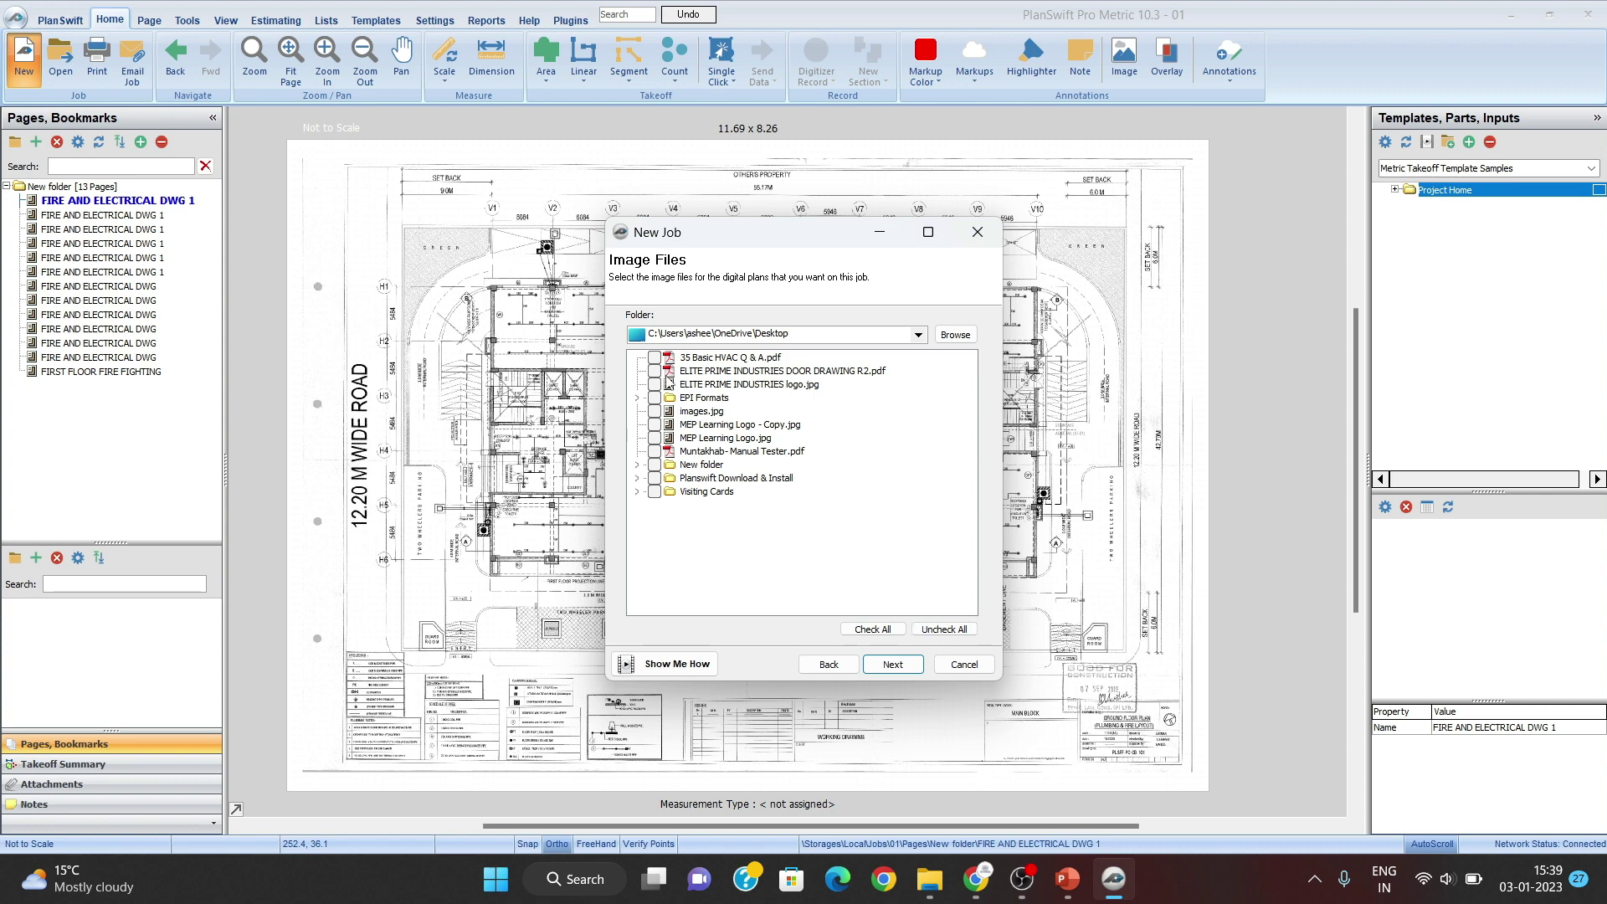
pyautogui.click(893, 664)
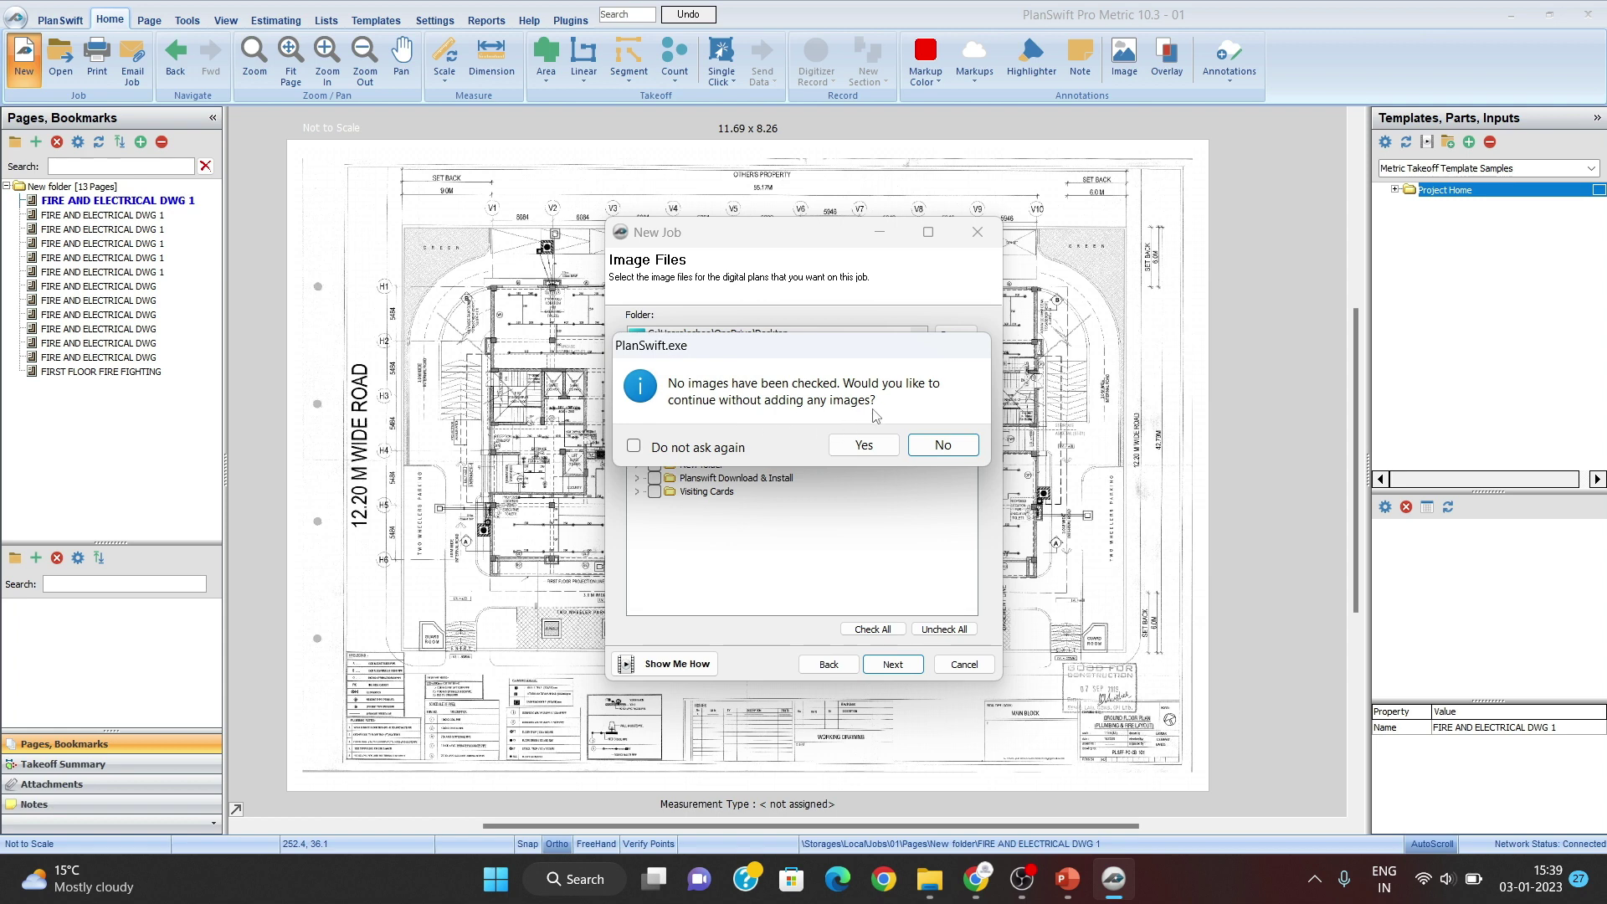
pyautogui.click(864, 444)
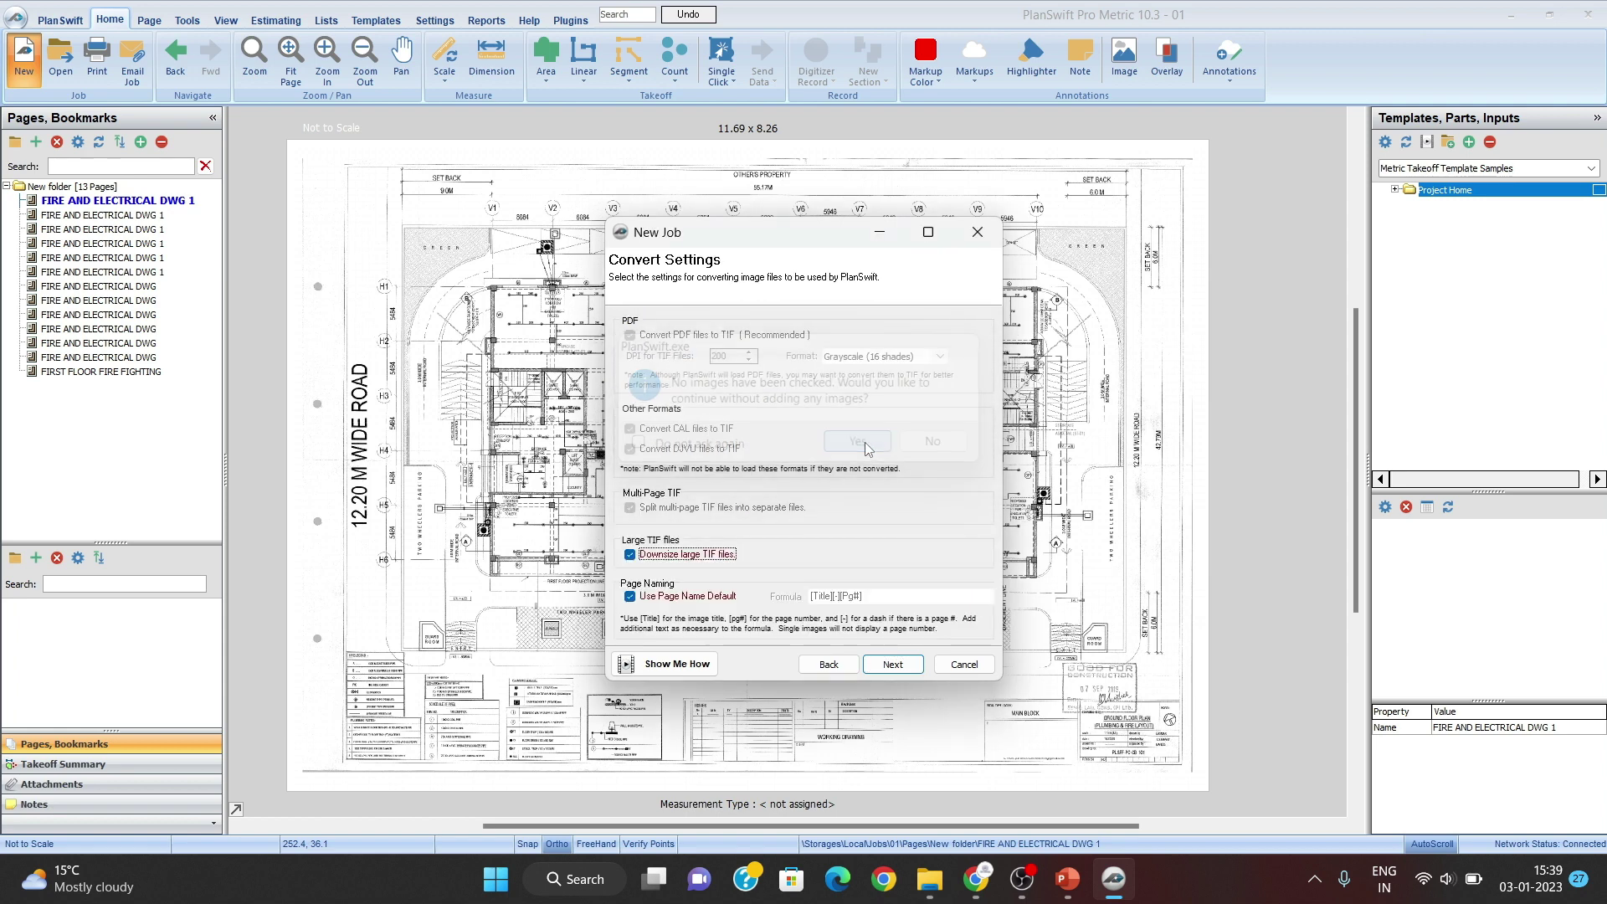
pyautogui.click(892, 664)
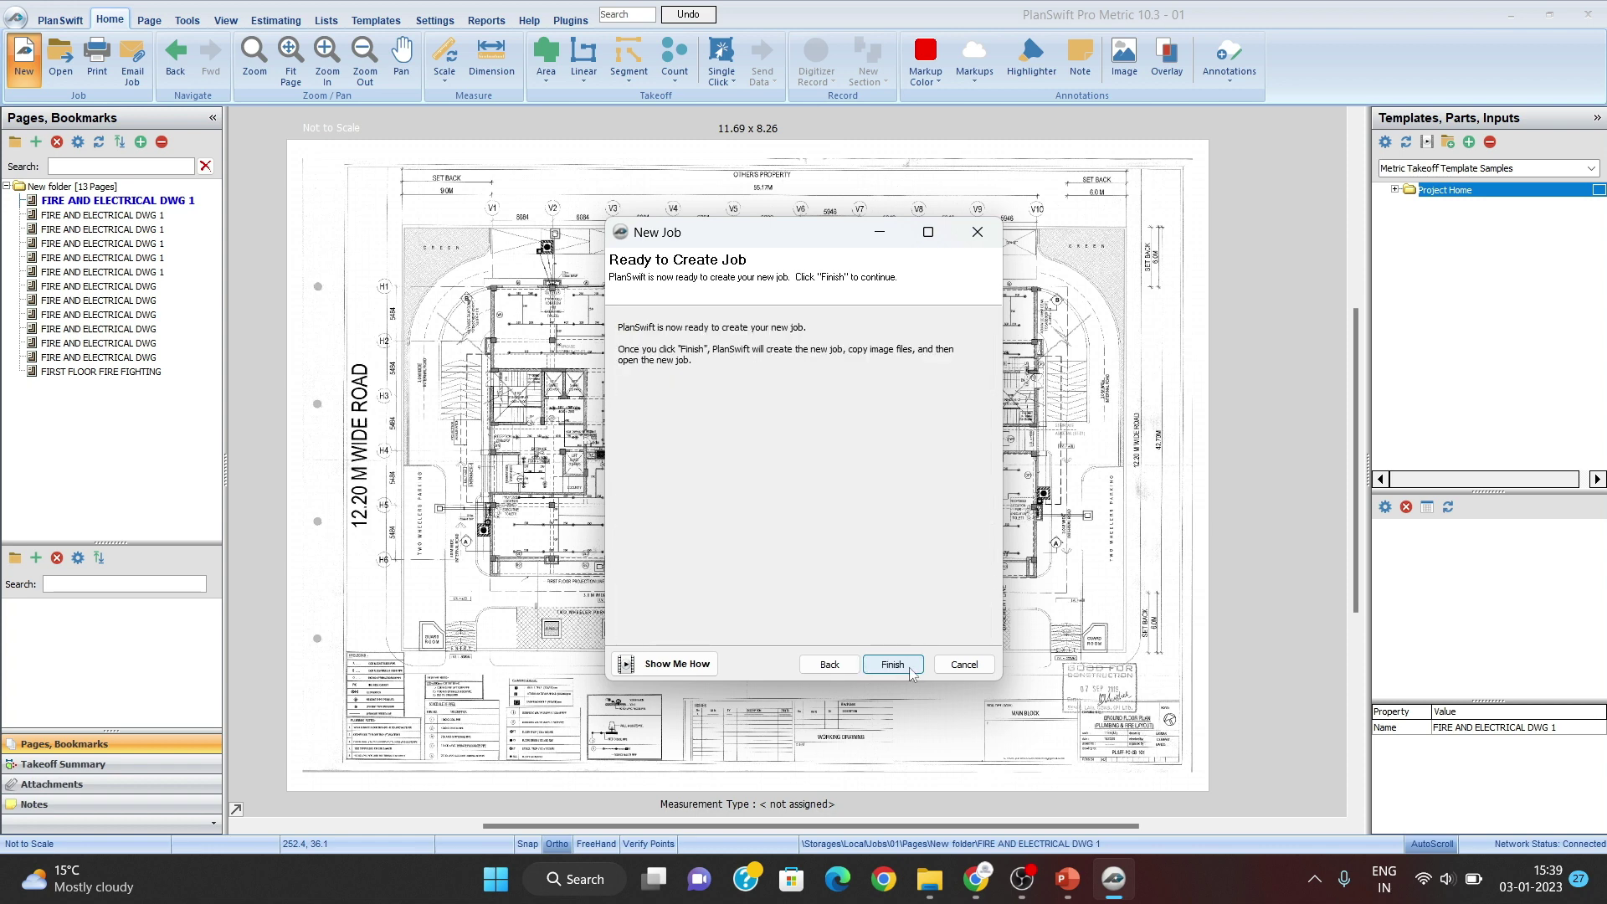
pyautogui.click(910, 670)
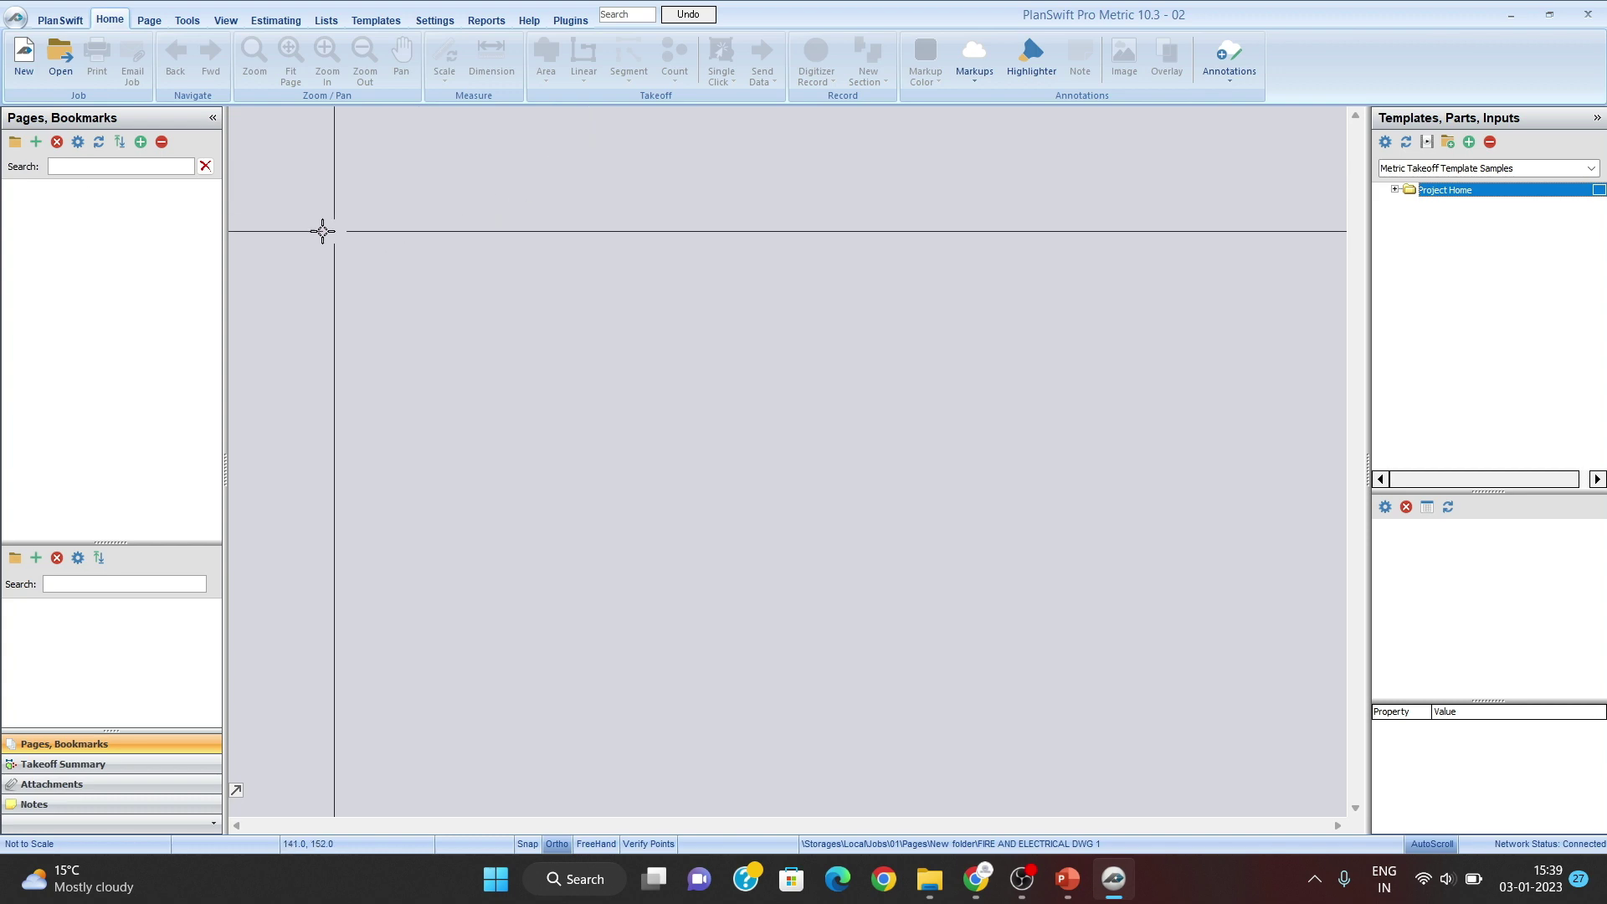
# Step: Open "New folder" from the desktop in a maximized window with a reduced PlanSwift window in front of it
pyautogui.click(1549, 14)
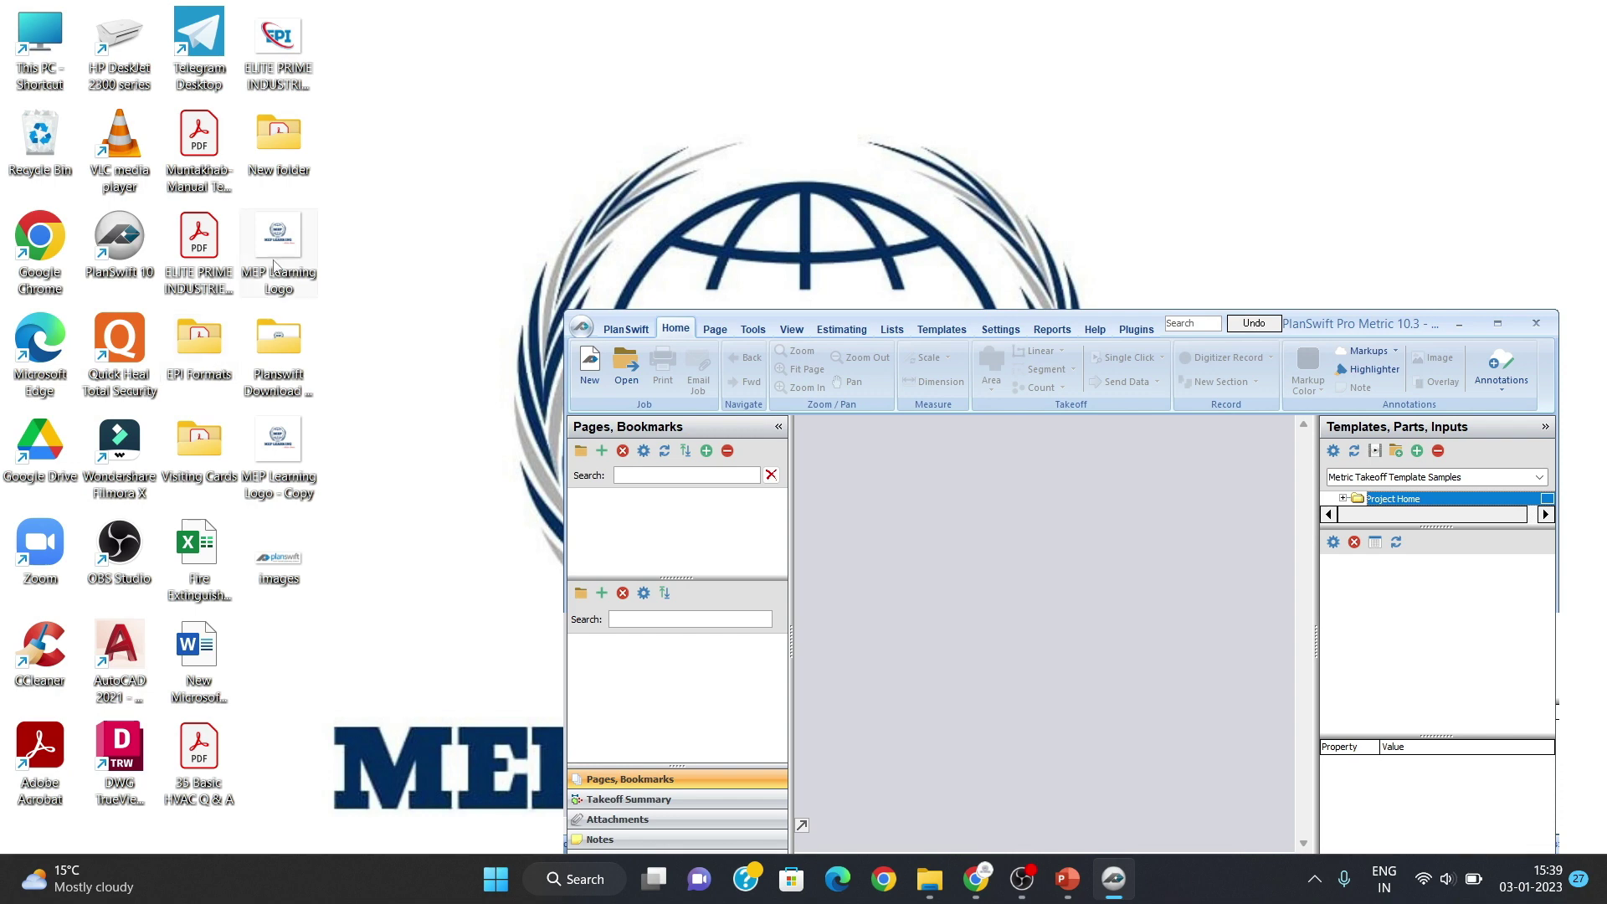
pyautogui.click(276, 159)
pyautogui.doubleClick(276, 159)
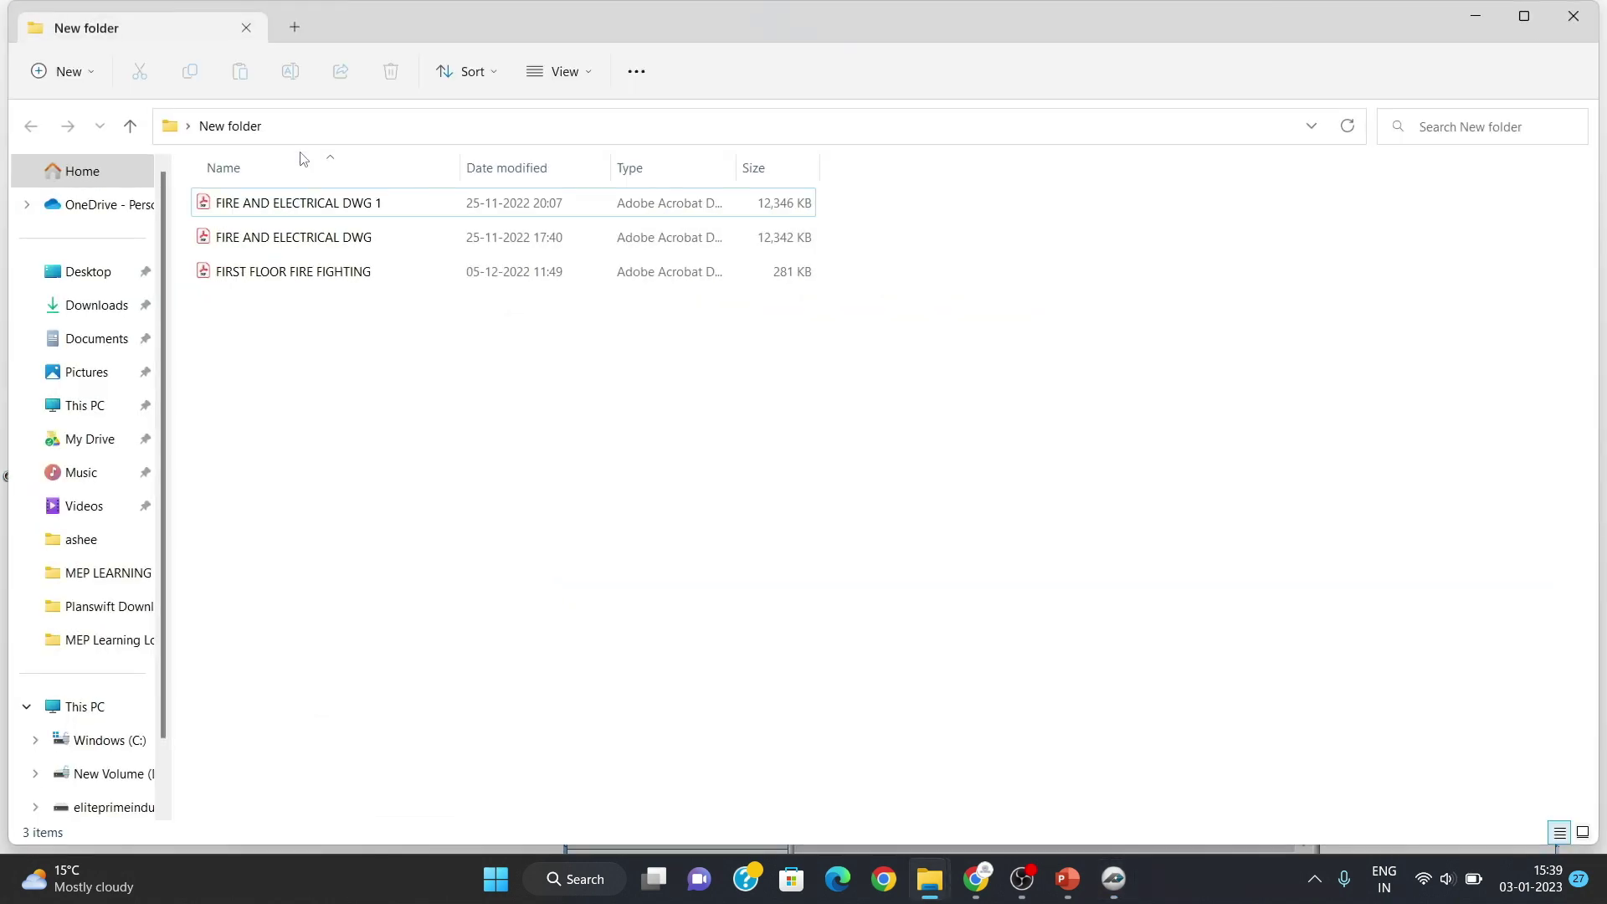
pyautogui.click(1526, 28)
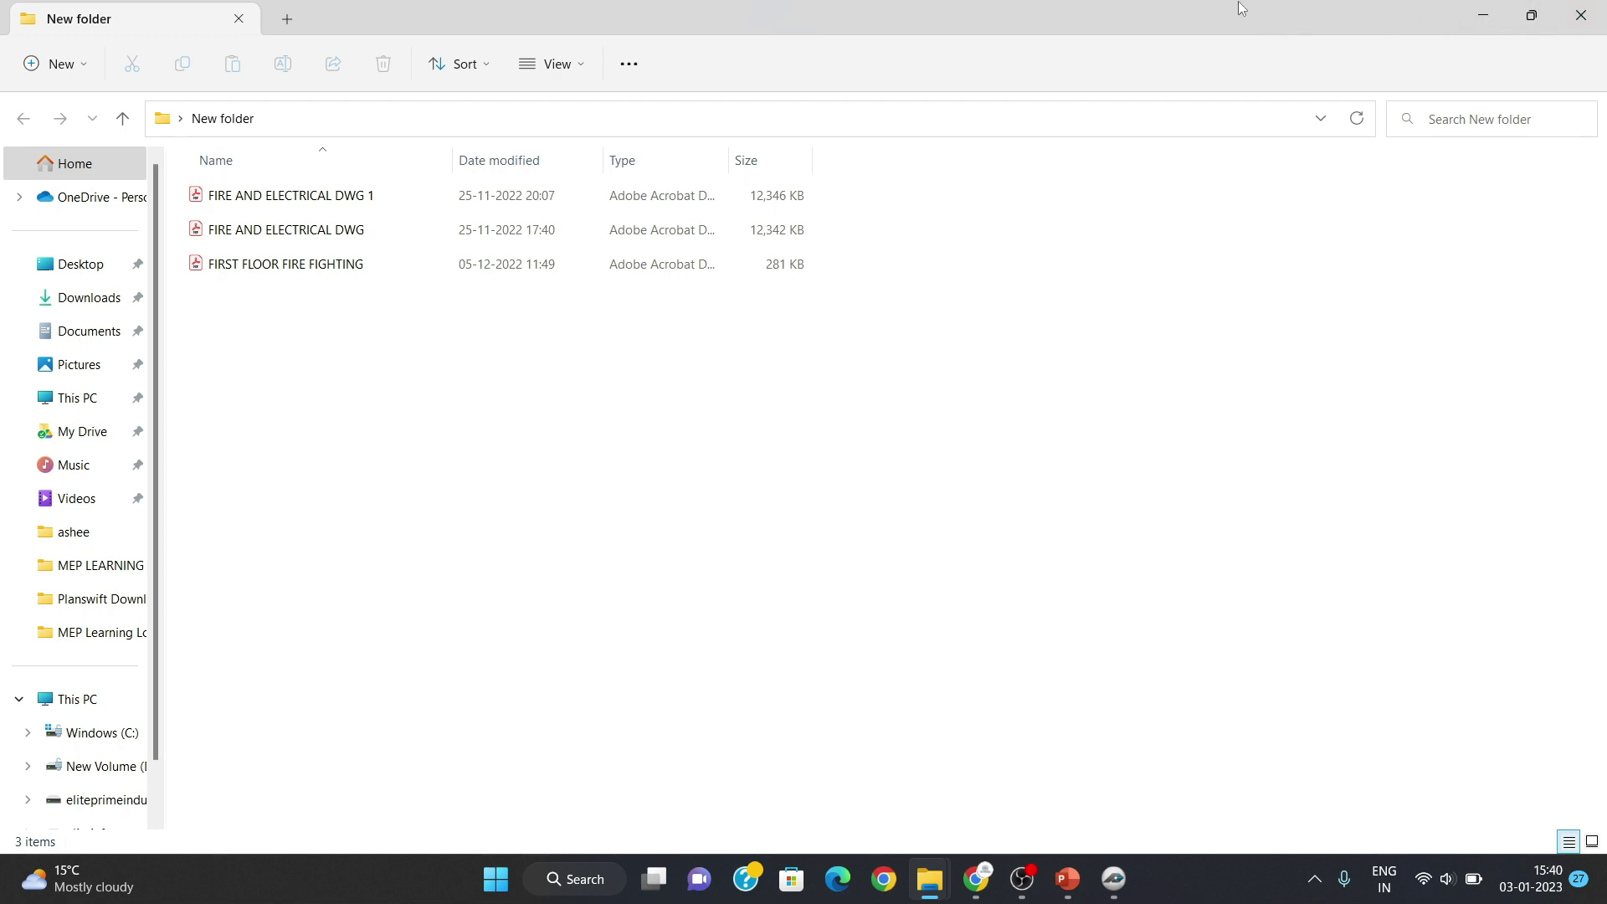
pyautogui.click(1113, 878)
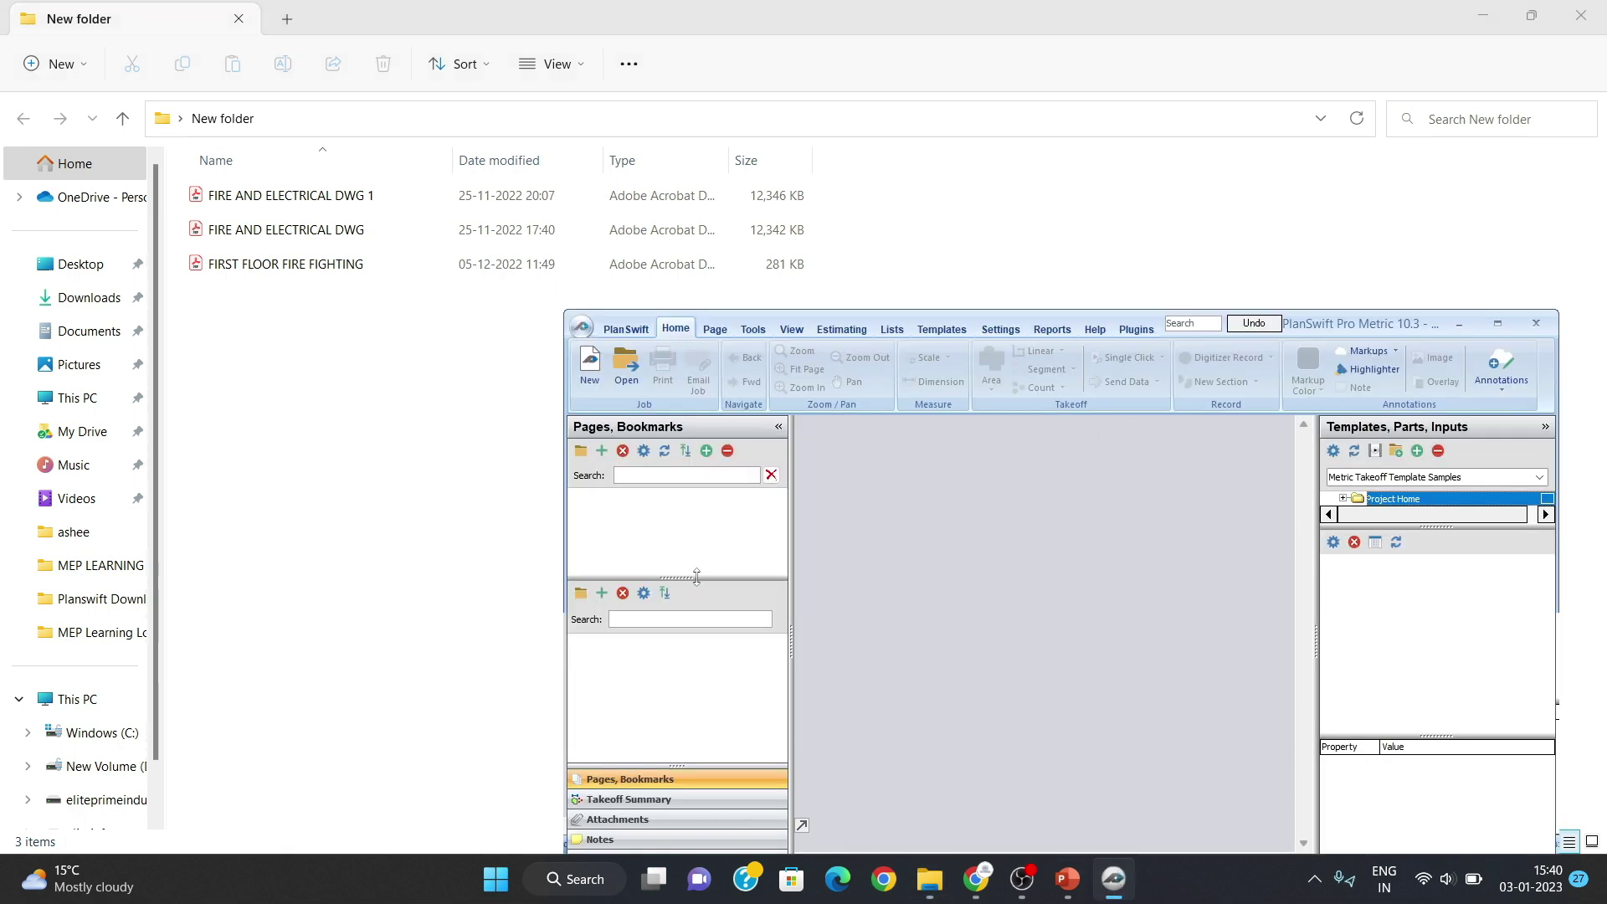
# Step: Enlarge the pages list, import all three PDF drawings from "New folder" into it, and maximize the PlanSwift window
pyautogui.moveTo(690, 578); pyautogui.dragTo(687, 724)
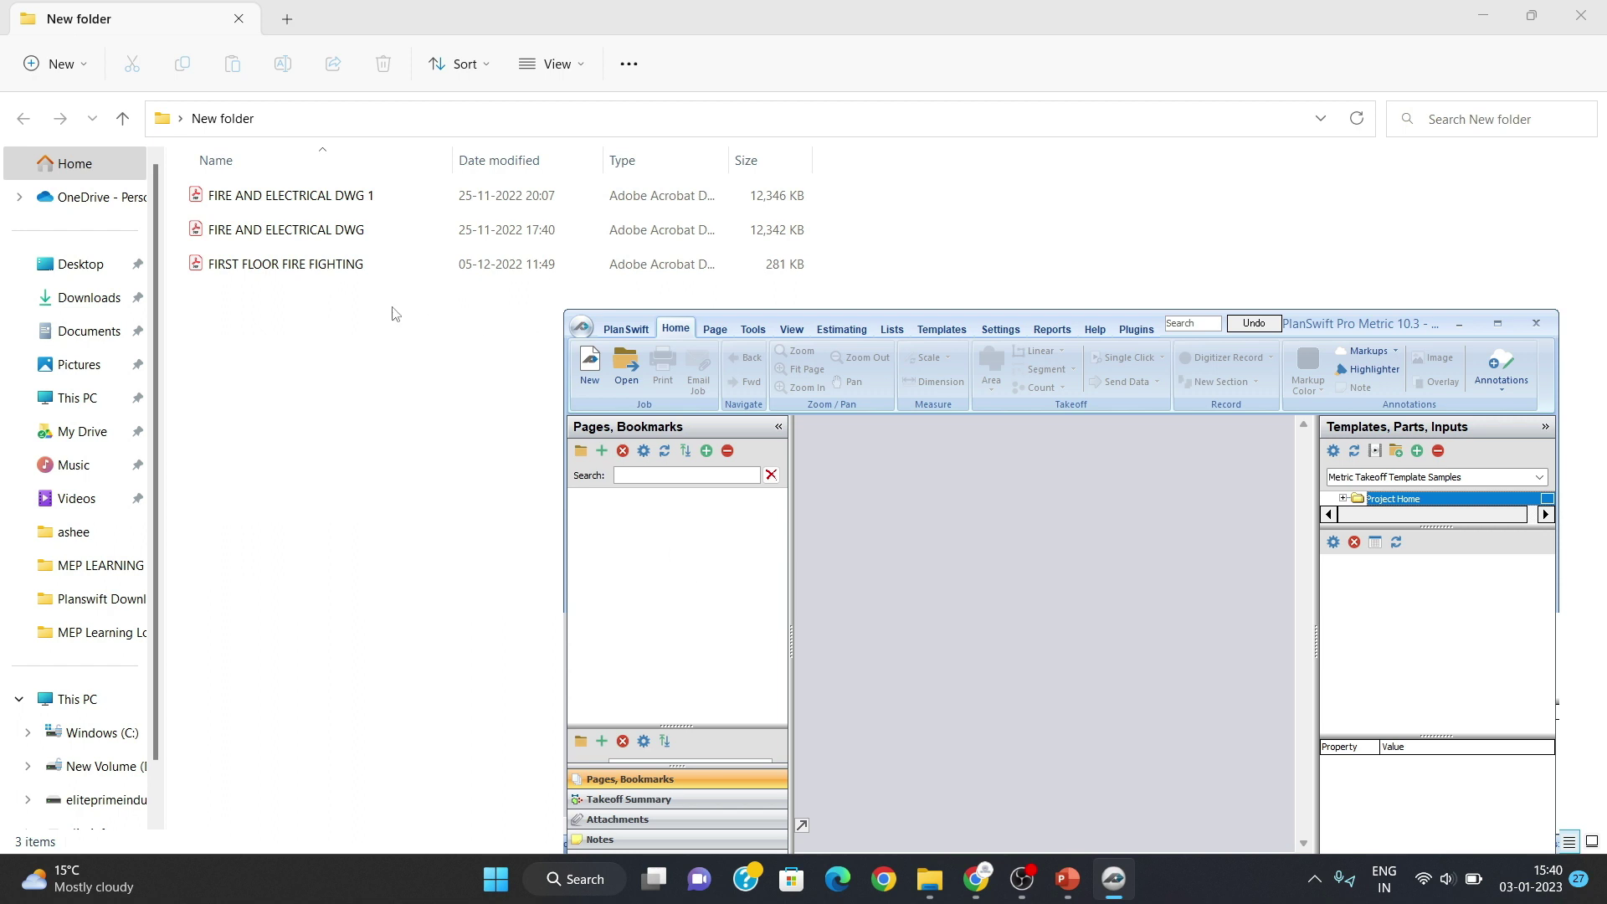
pyautogui.moveTo(385, 330); pyautogui.dragTo(312, 181)
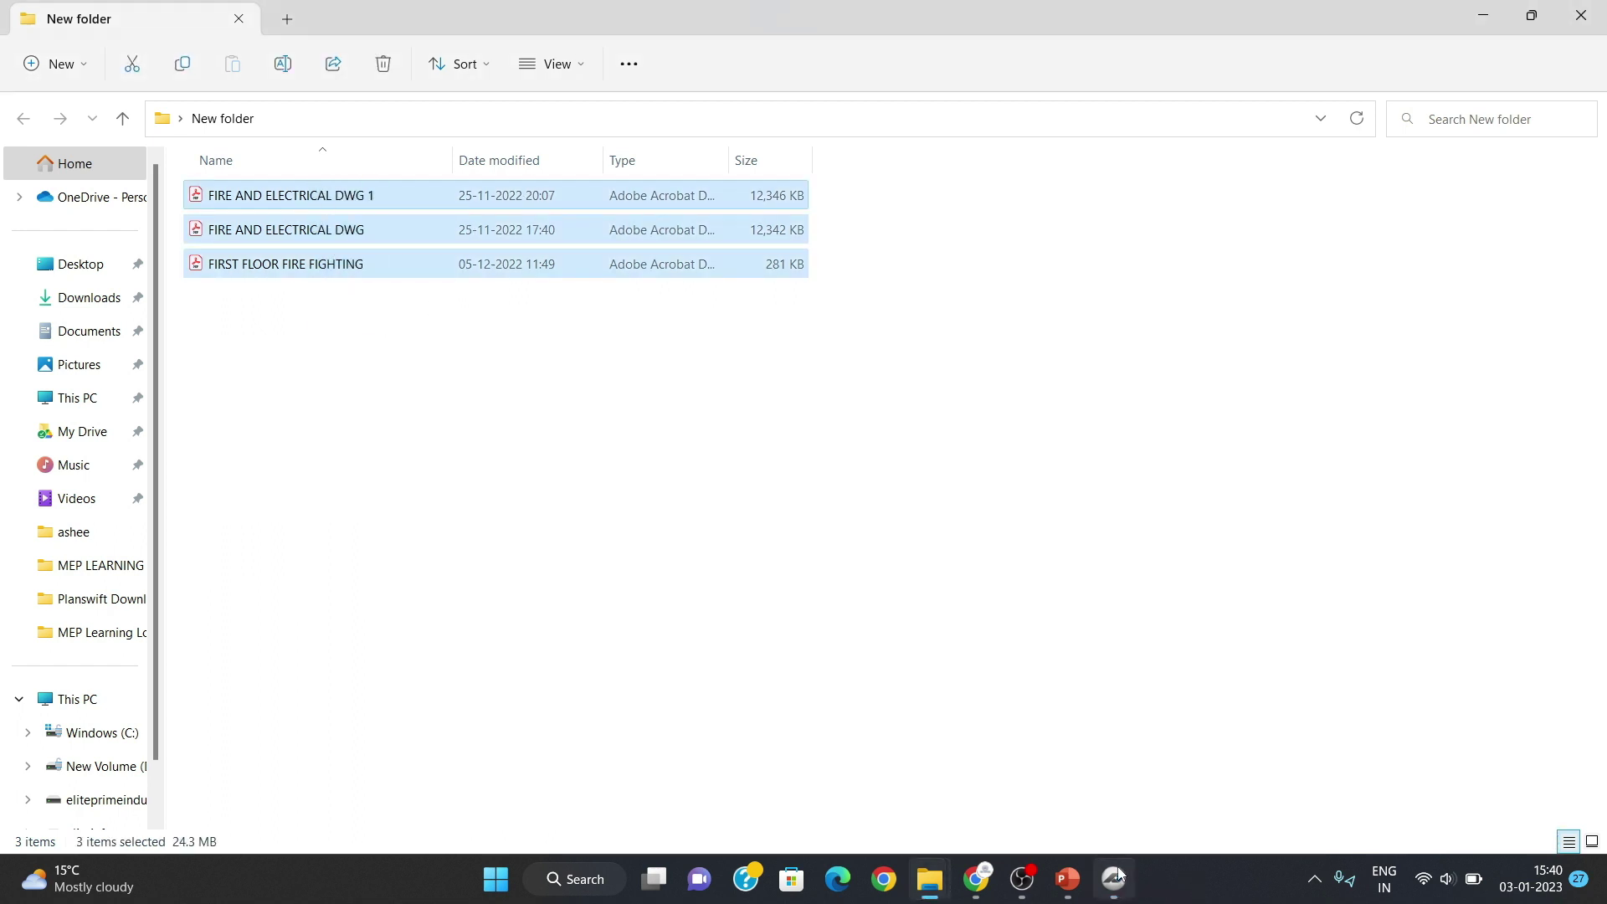
pyautogui.click(1119, 875)
pyautogui.moveTo(431, 259); pyautogui.dragTo(673, 607)
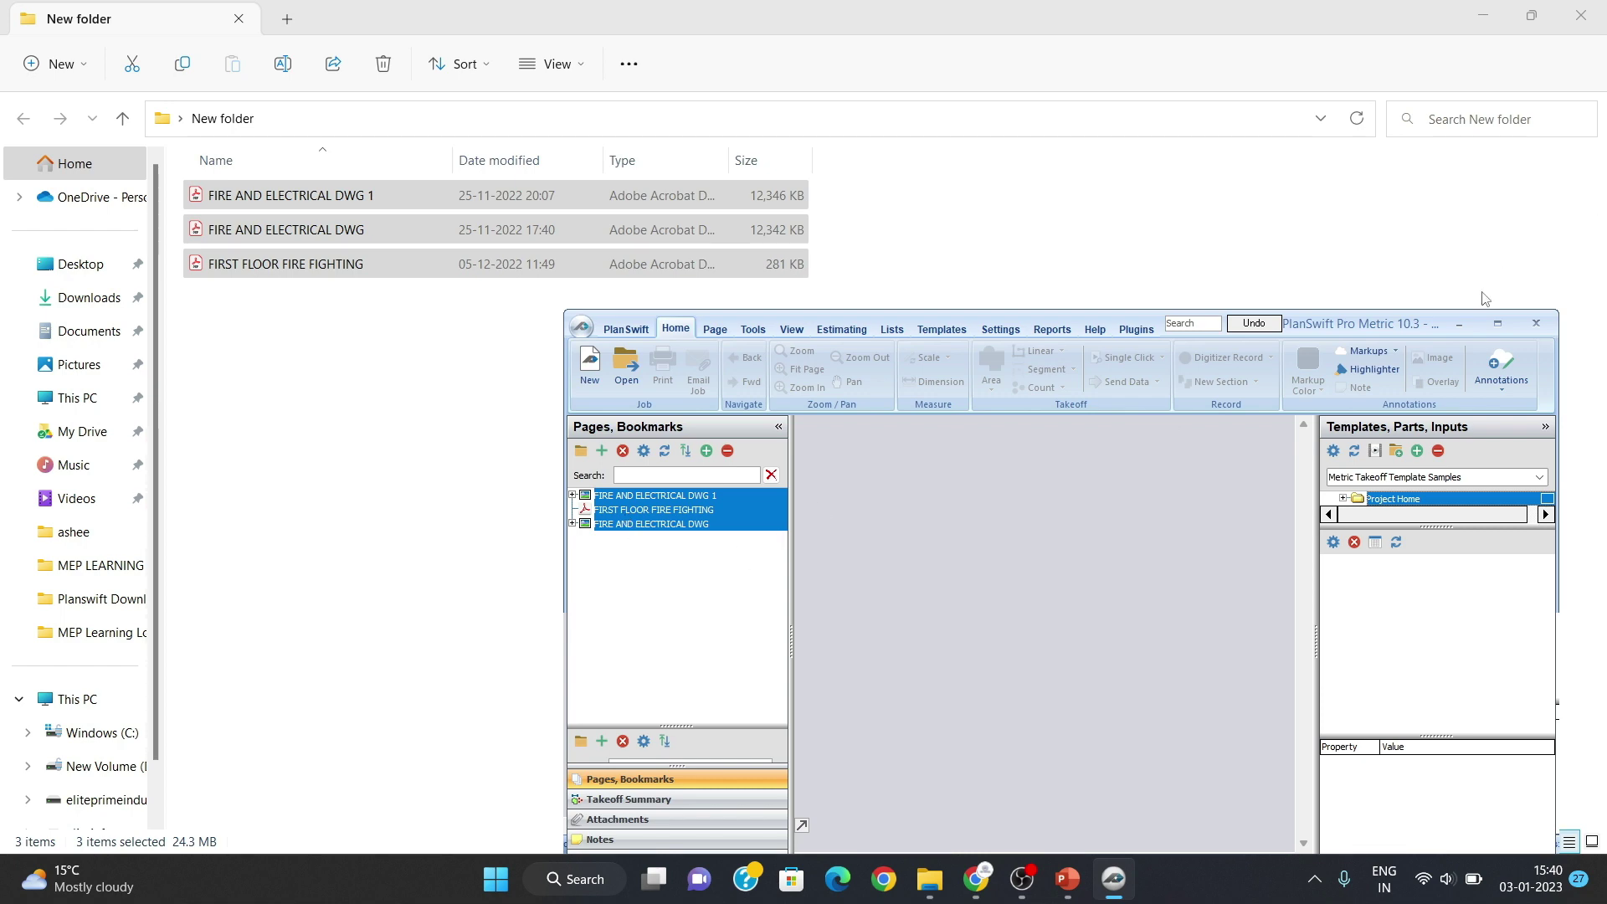
pyautogui.click(1498, 324)
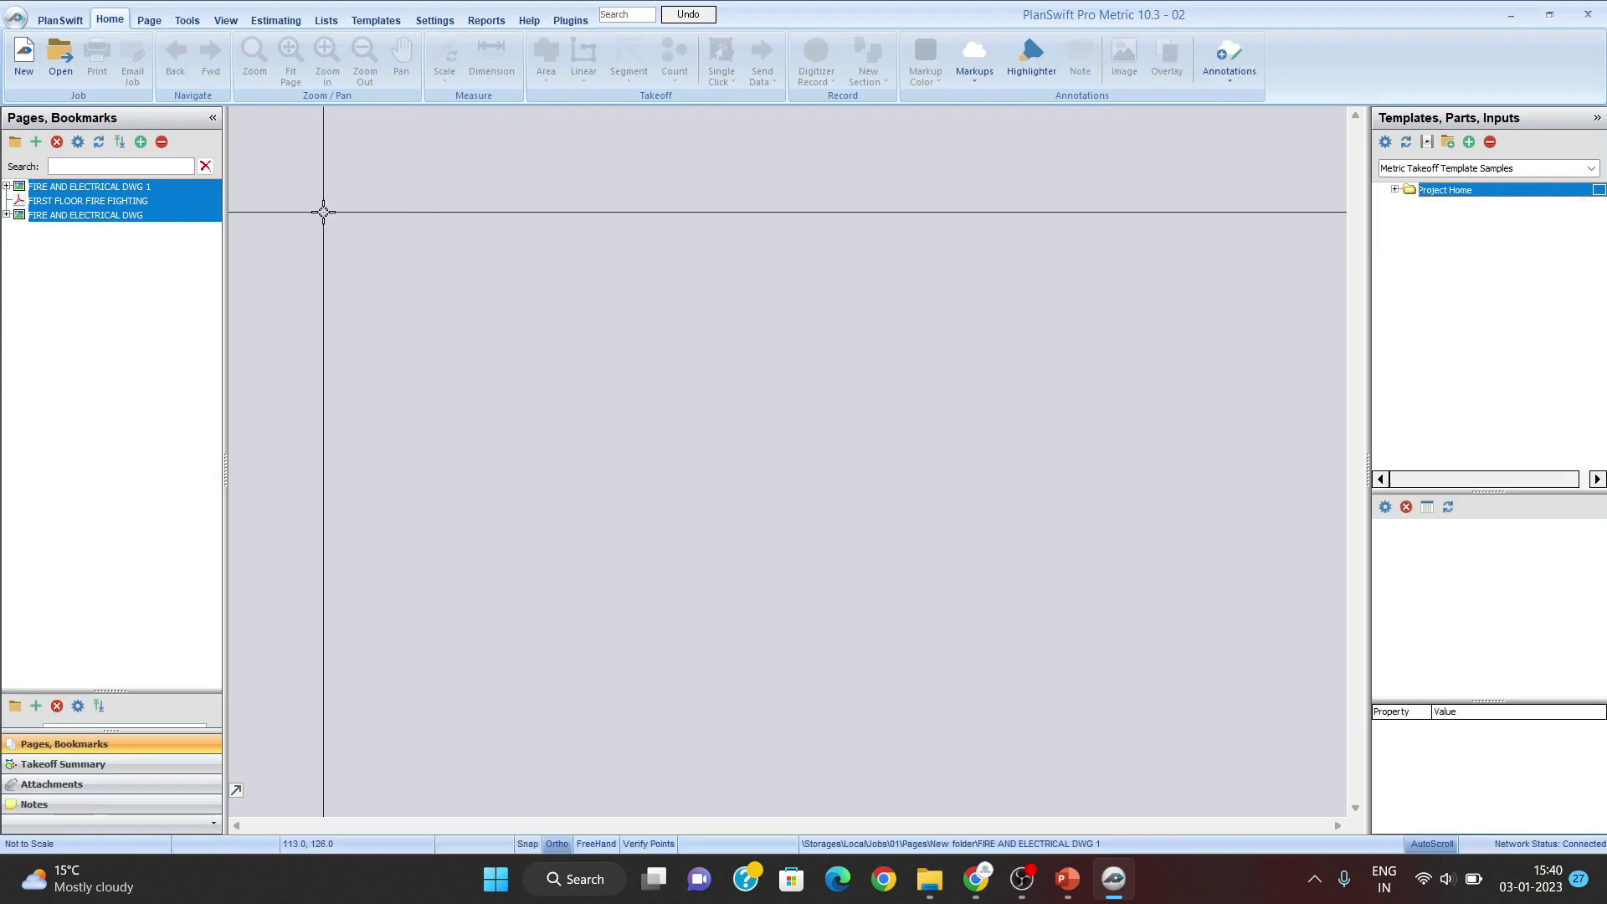
# Step: Expand both FIRE AND ELECTRICAL drawing groups to view their individual pages, and collapse the page tree
pyautogui.click(7, 186)
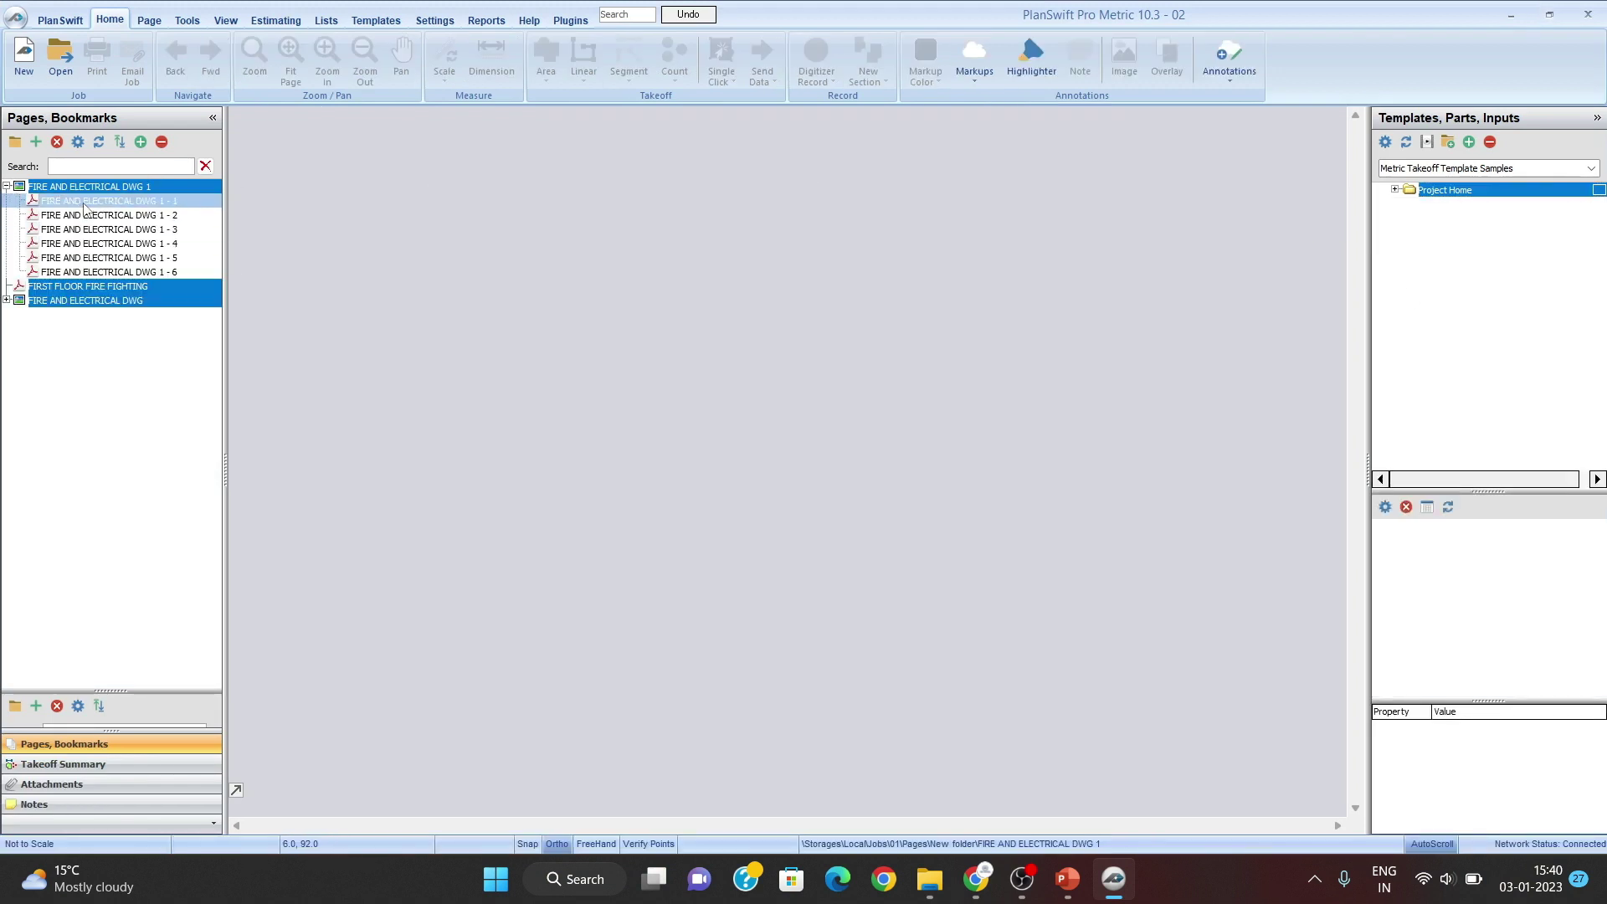
pyautogui.click(7, 300)
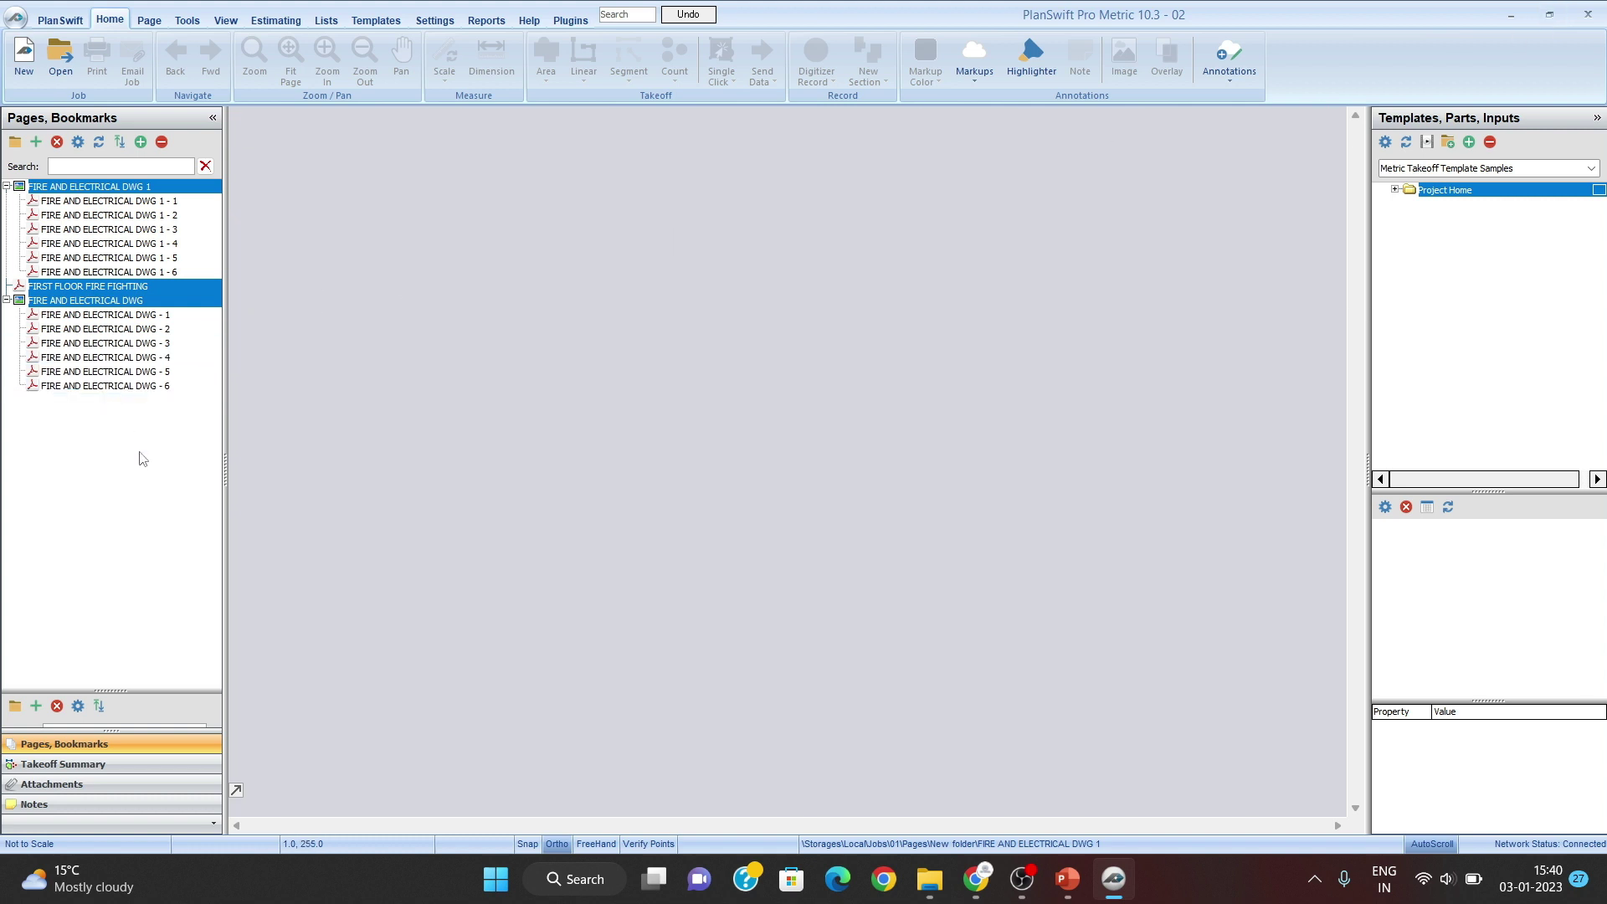
pyautogui.moveTo(172, 438); pyautogui.dragTo(177, 159)
pyautogui.click(162, 143)
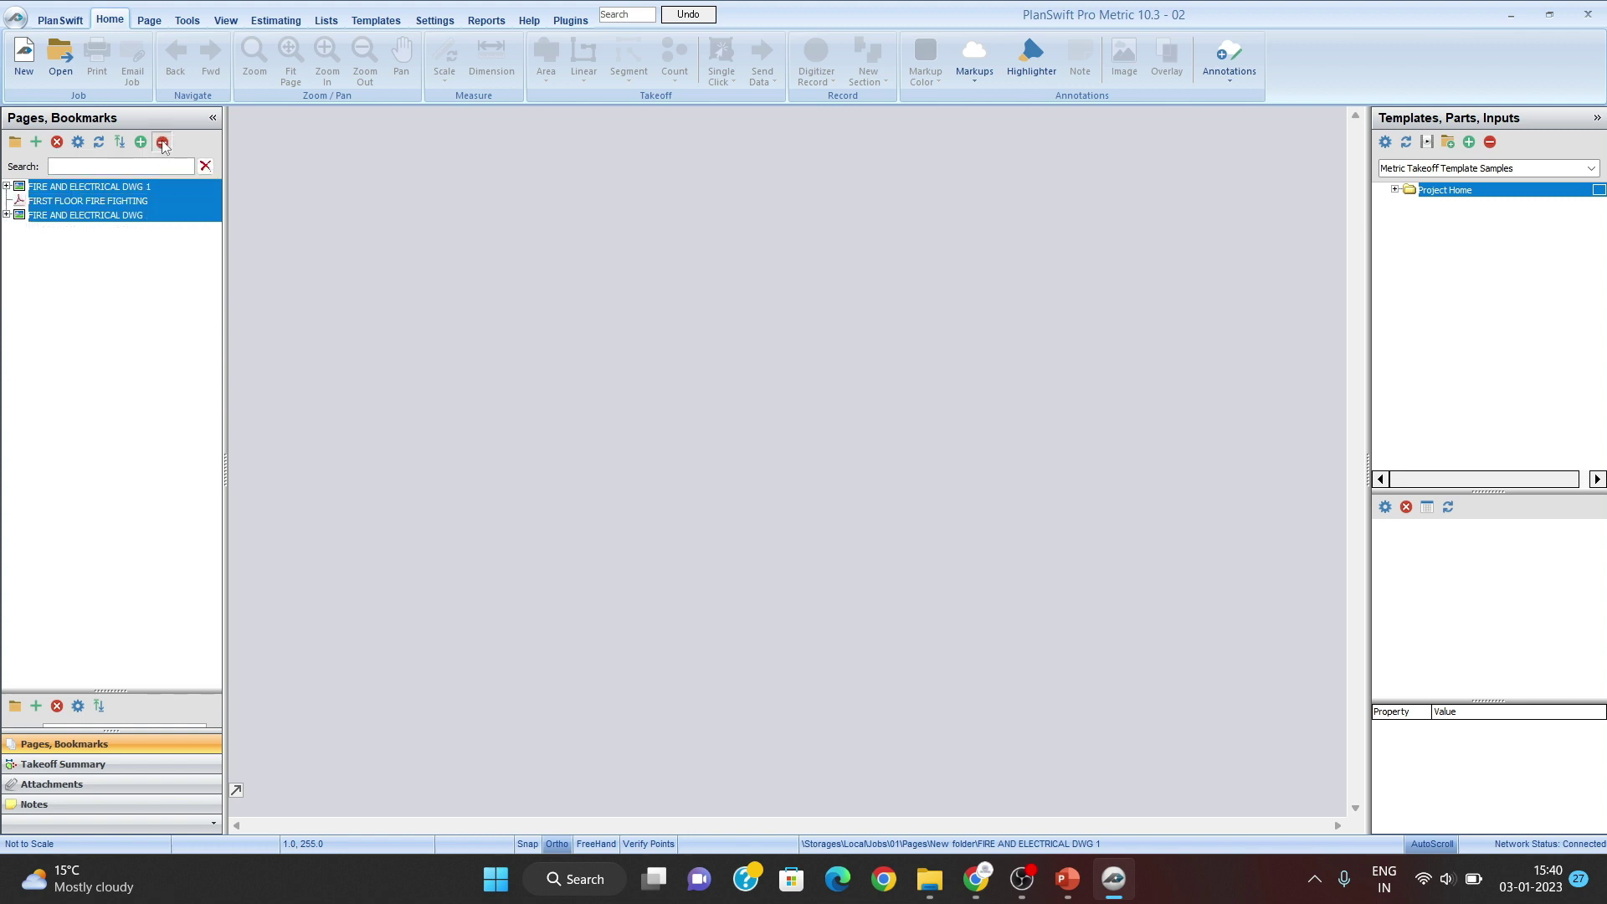
# Step: Delete the FIRE AND ELECTRICAL DWG drawing group from the pages list and confirm its removal
pyautogui.rightClick(102, 215)
pyautogui.click(57, 273)
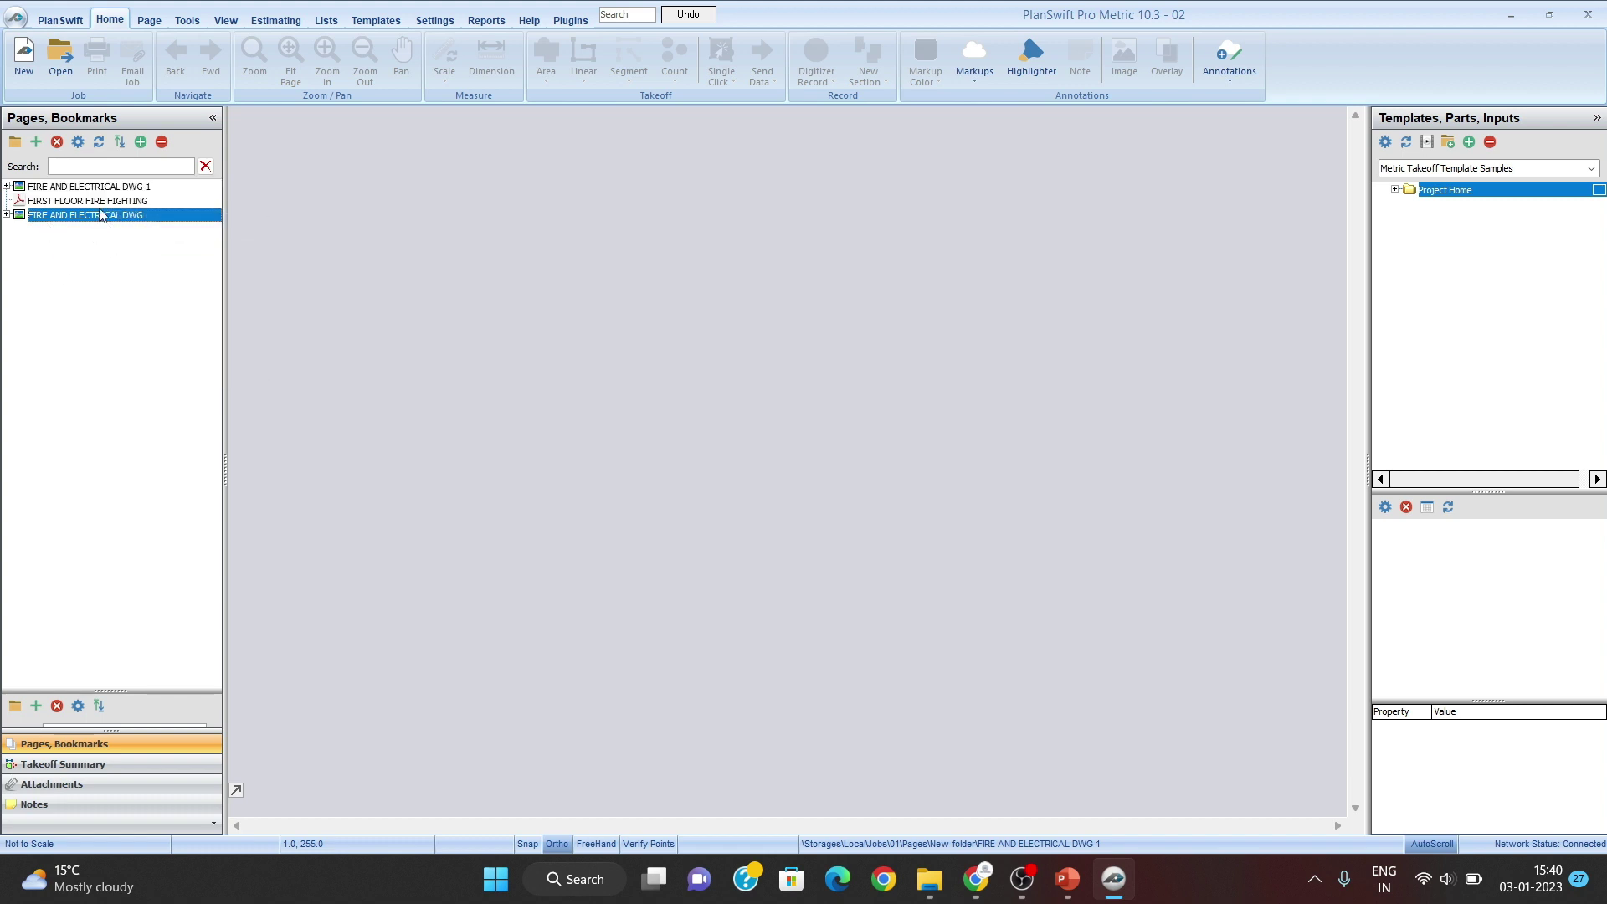
pyautogui.rightClick(100, 215)
pyautogui.click(159, 340)
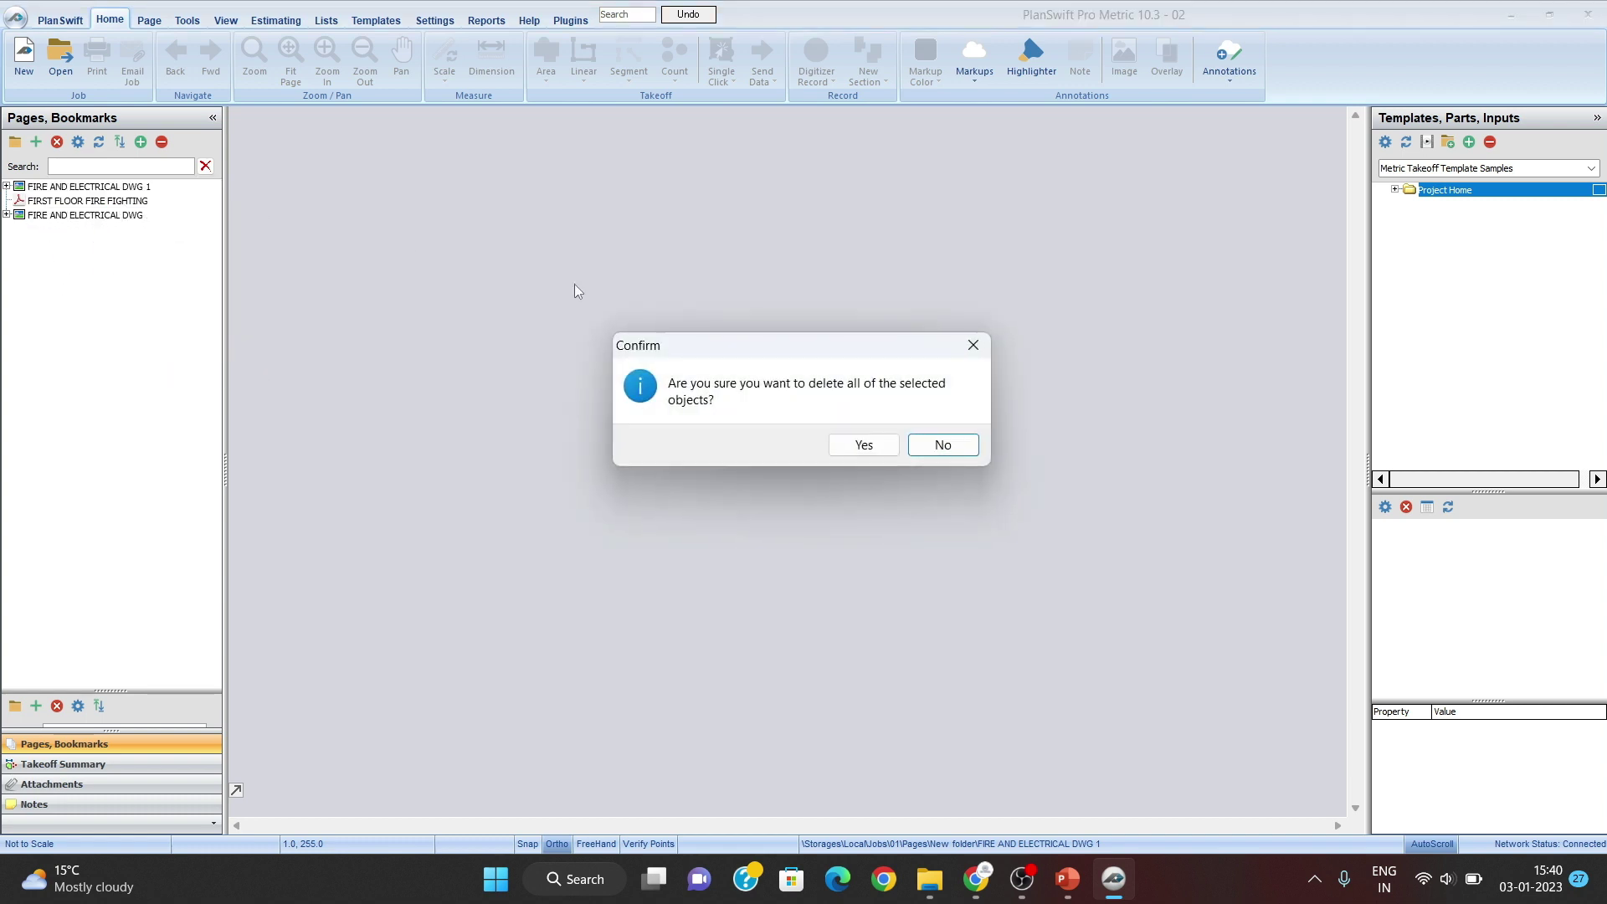
pyautogui.click(863, 444)
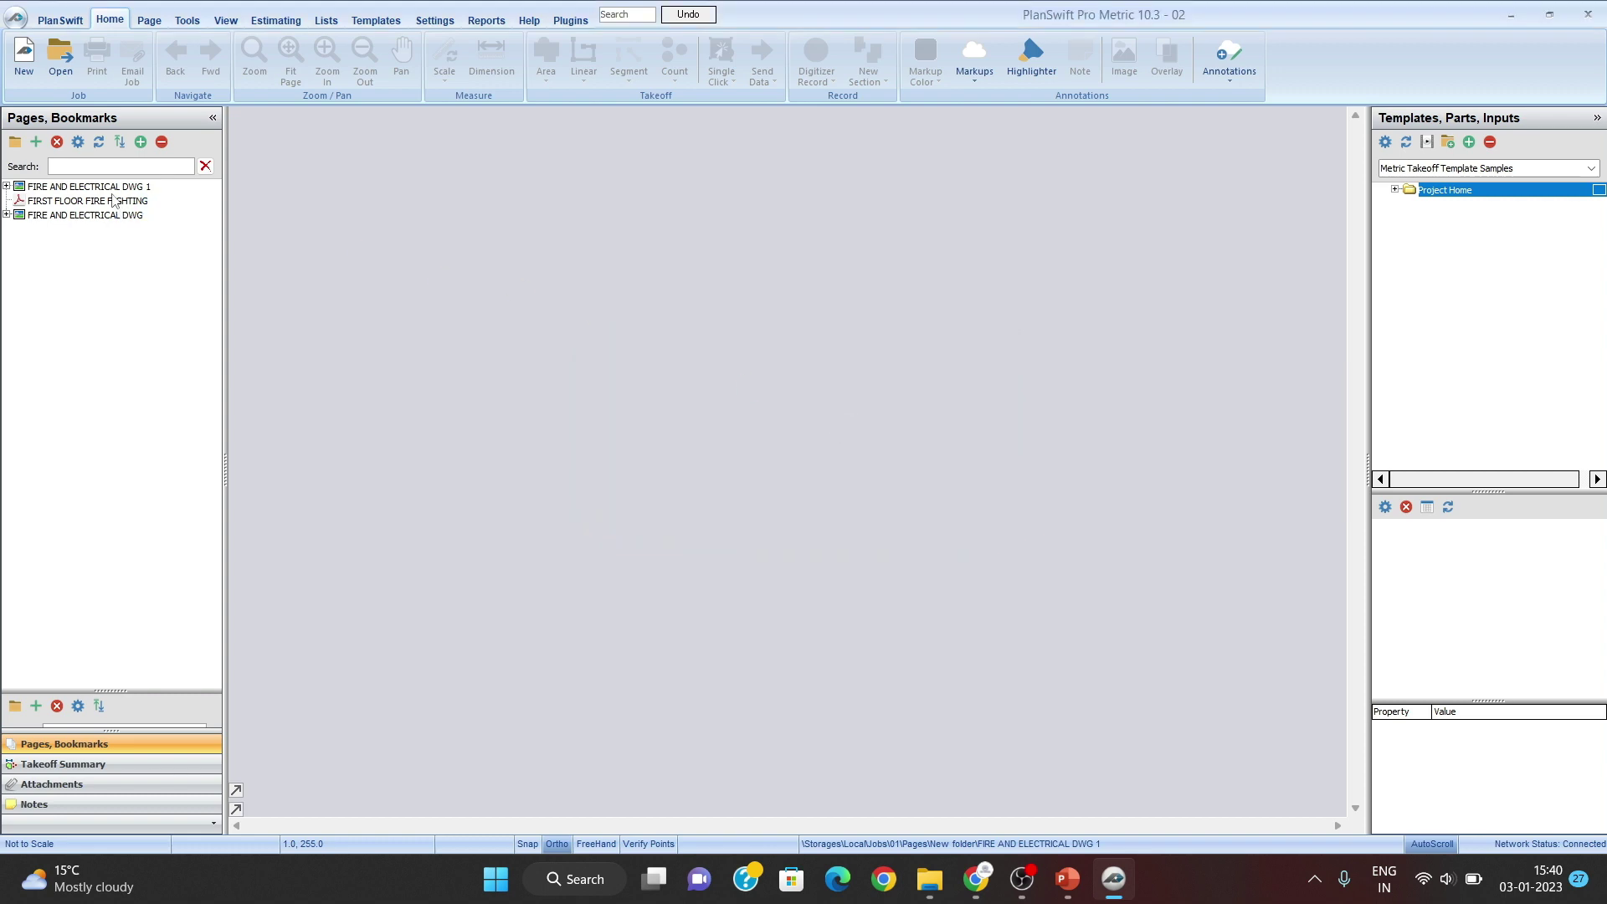
# Step: Delete the FIRST FLOOR FIRE FIGHTING page from the job and confirm the page deletion
pyautogui.click(125, 202)
pyautogui.rightClick(127, 205)
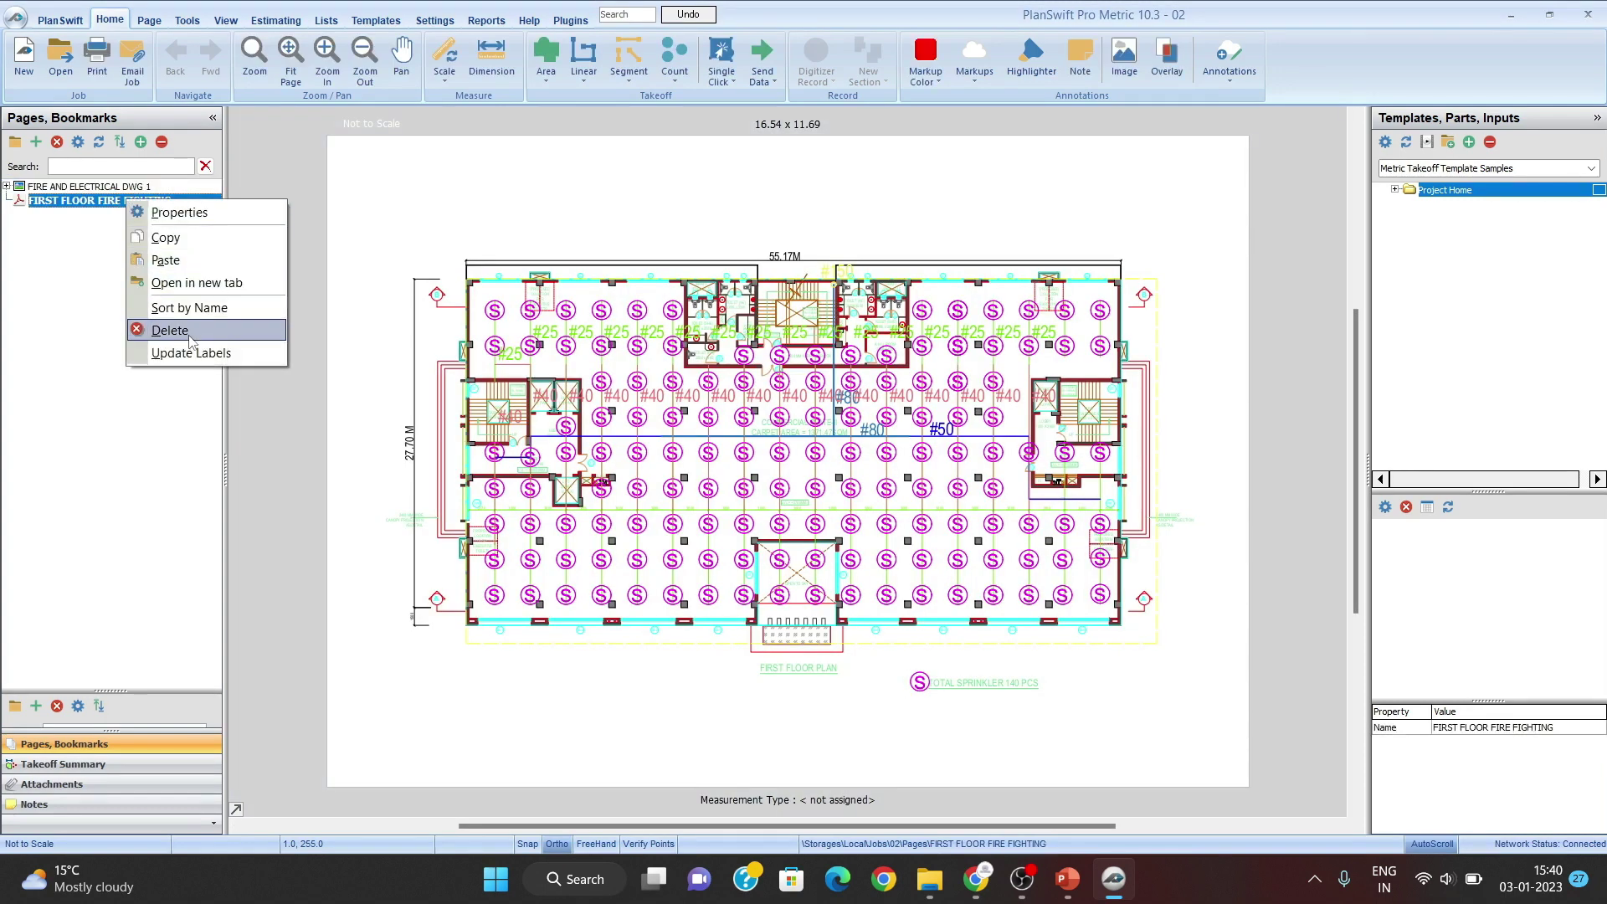
pyautogui.click(159, 339)
pyautogui.click(862, 444)
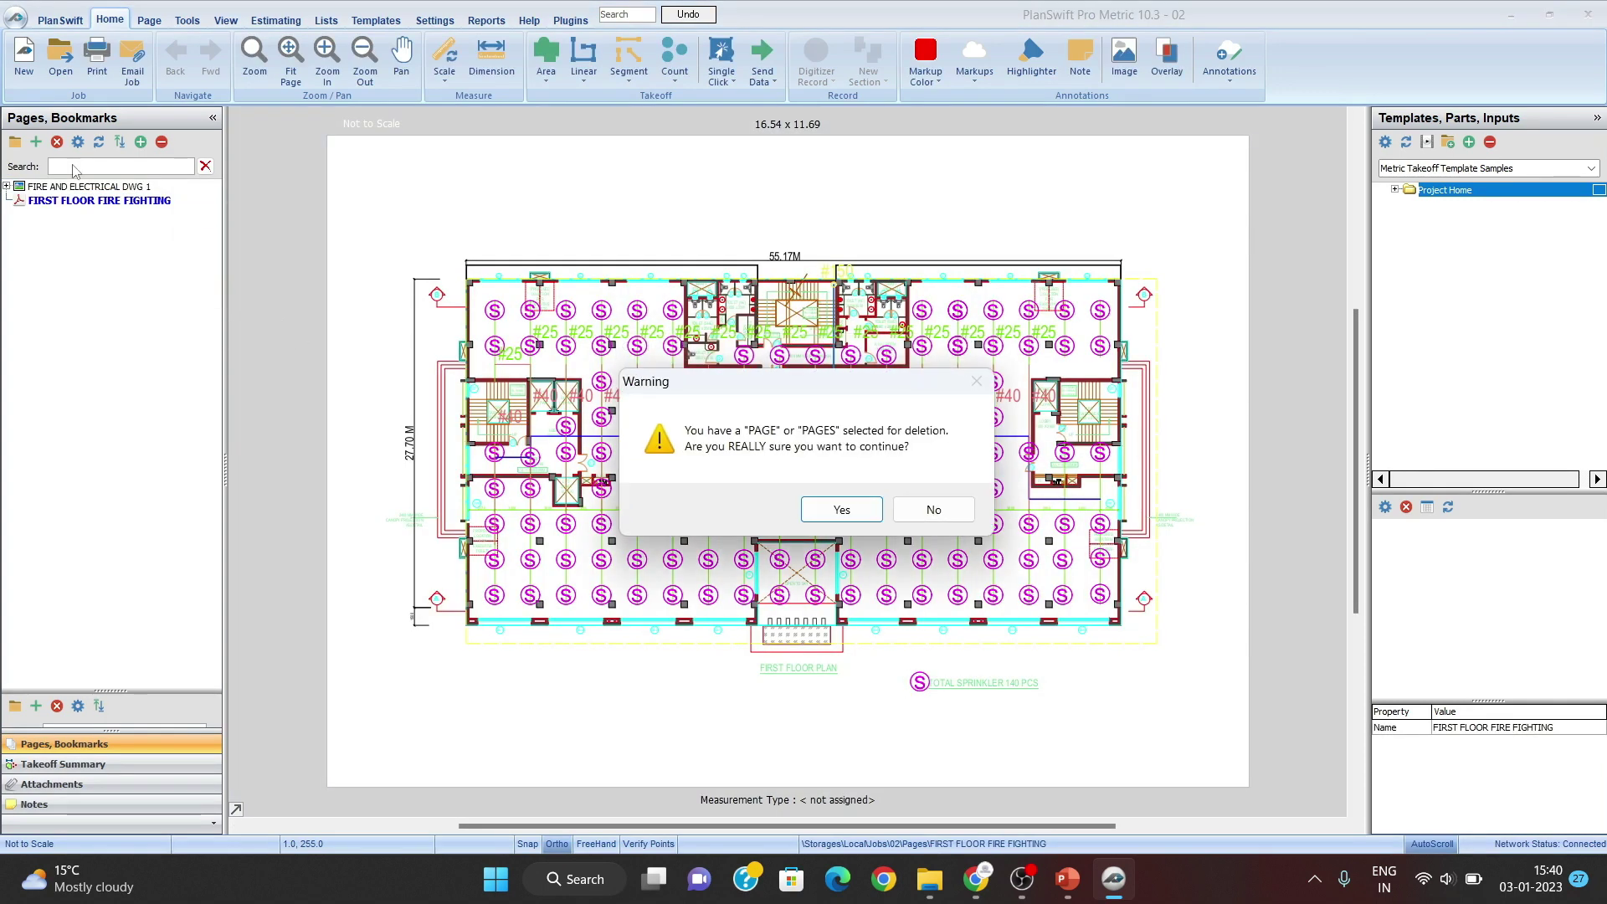
pyautogui.click(841, 510)
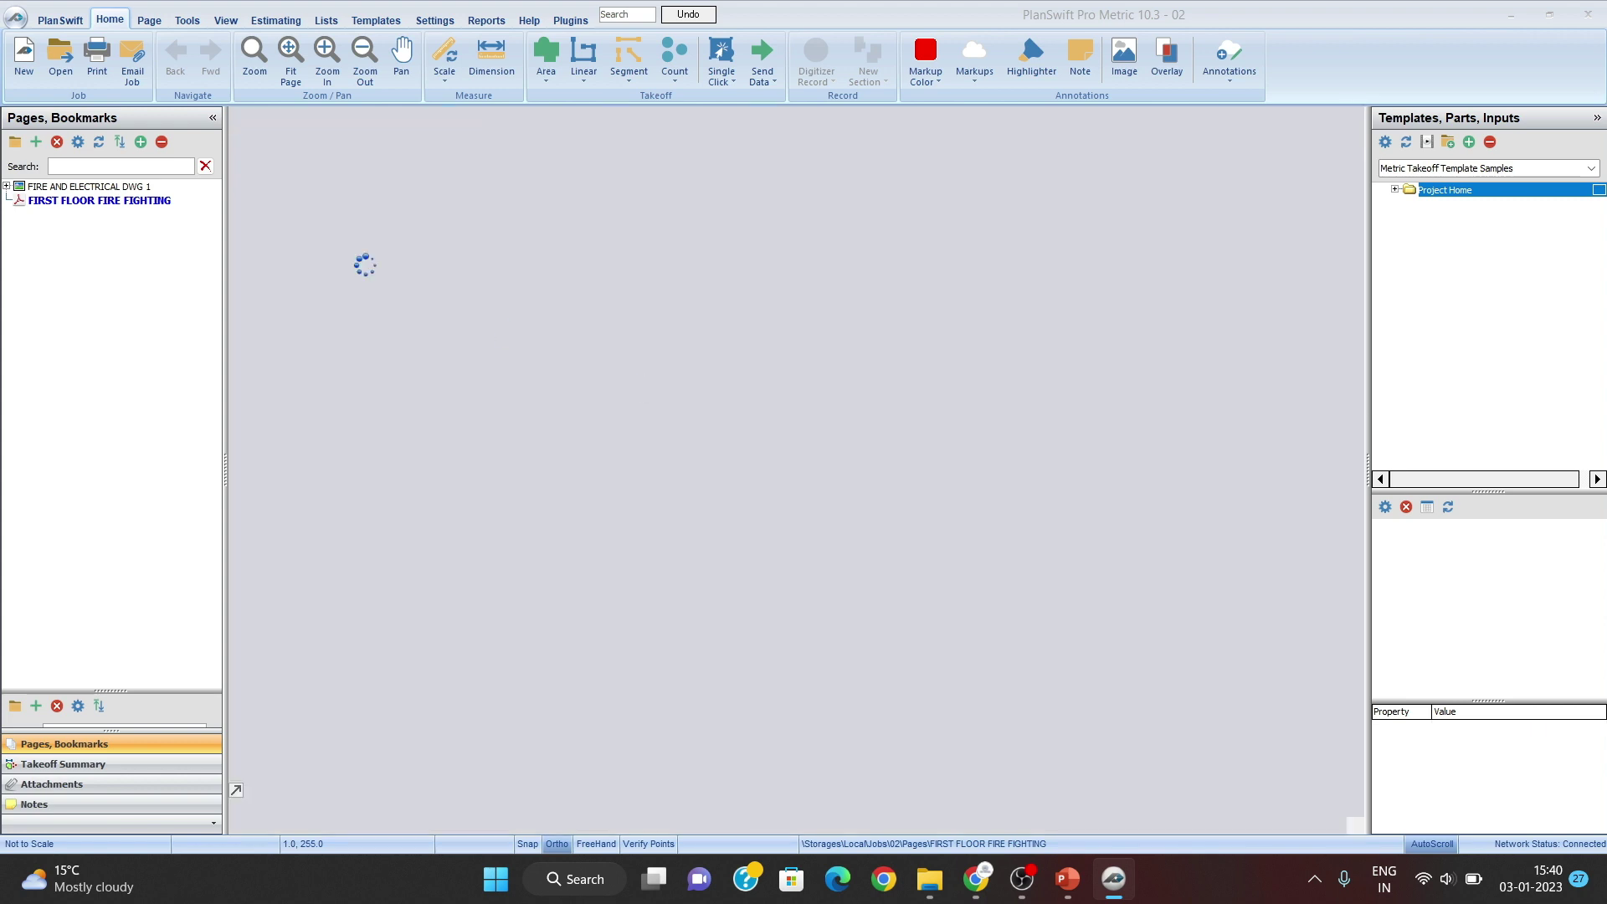
# Step: Delete the remaining FIRE AND ELECTRICAL DWG 1 group so that the job has no pages
pyautogui.rightClick(117, 187)
pyautogui.click(159, 319)
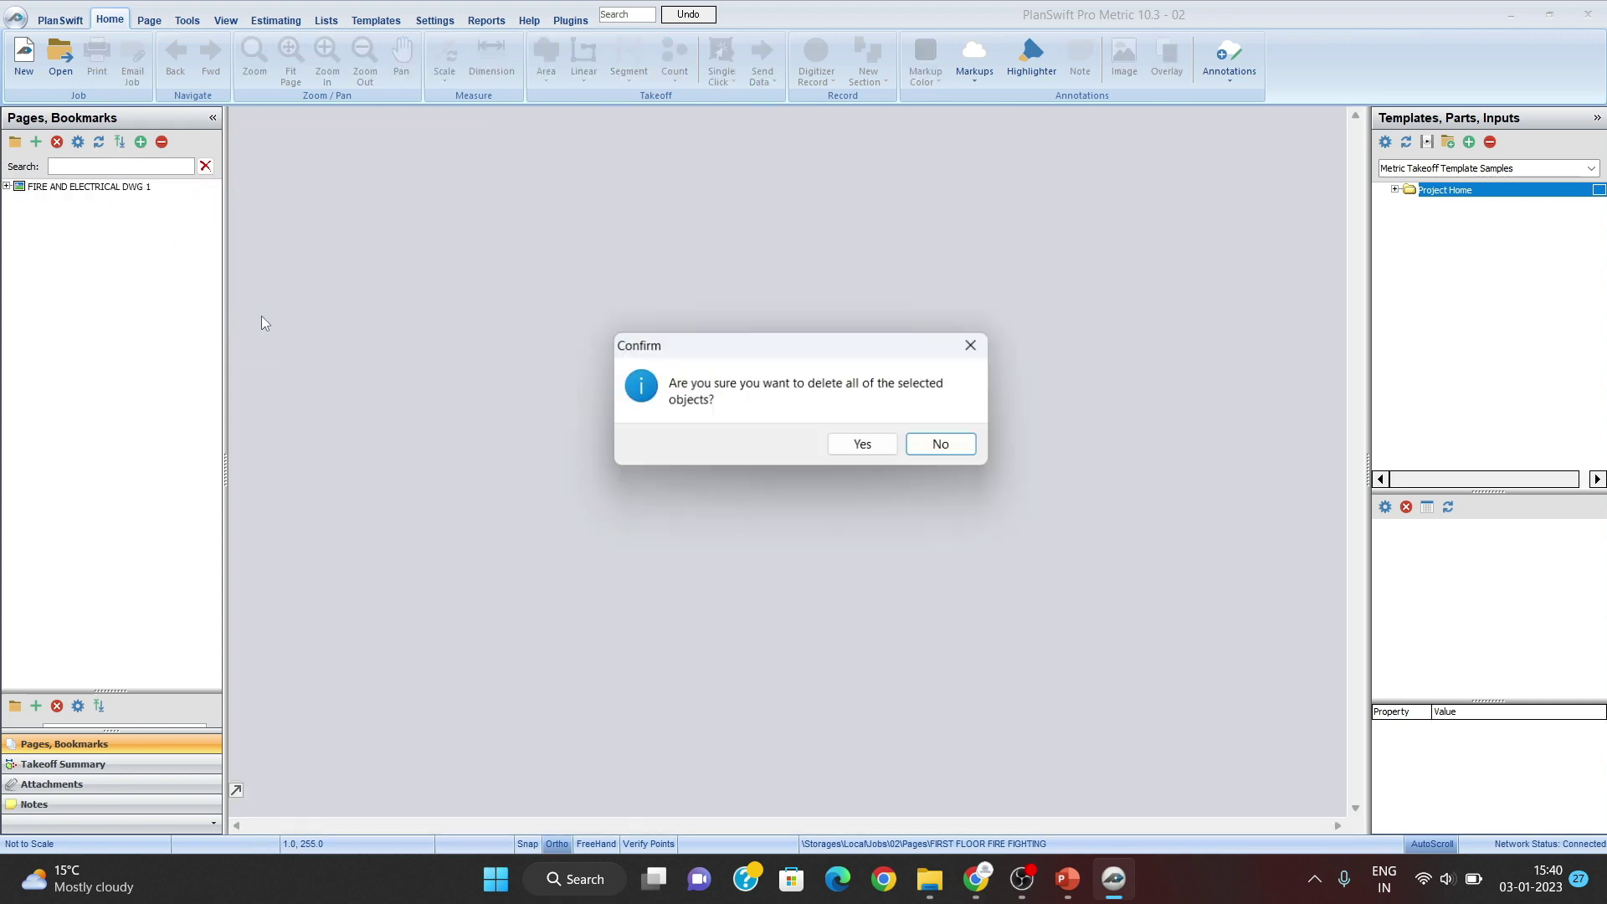
pyautogui.click(849, 441)
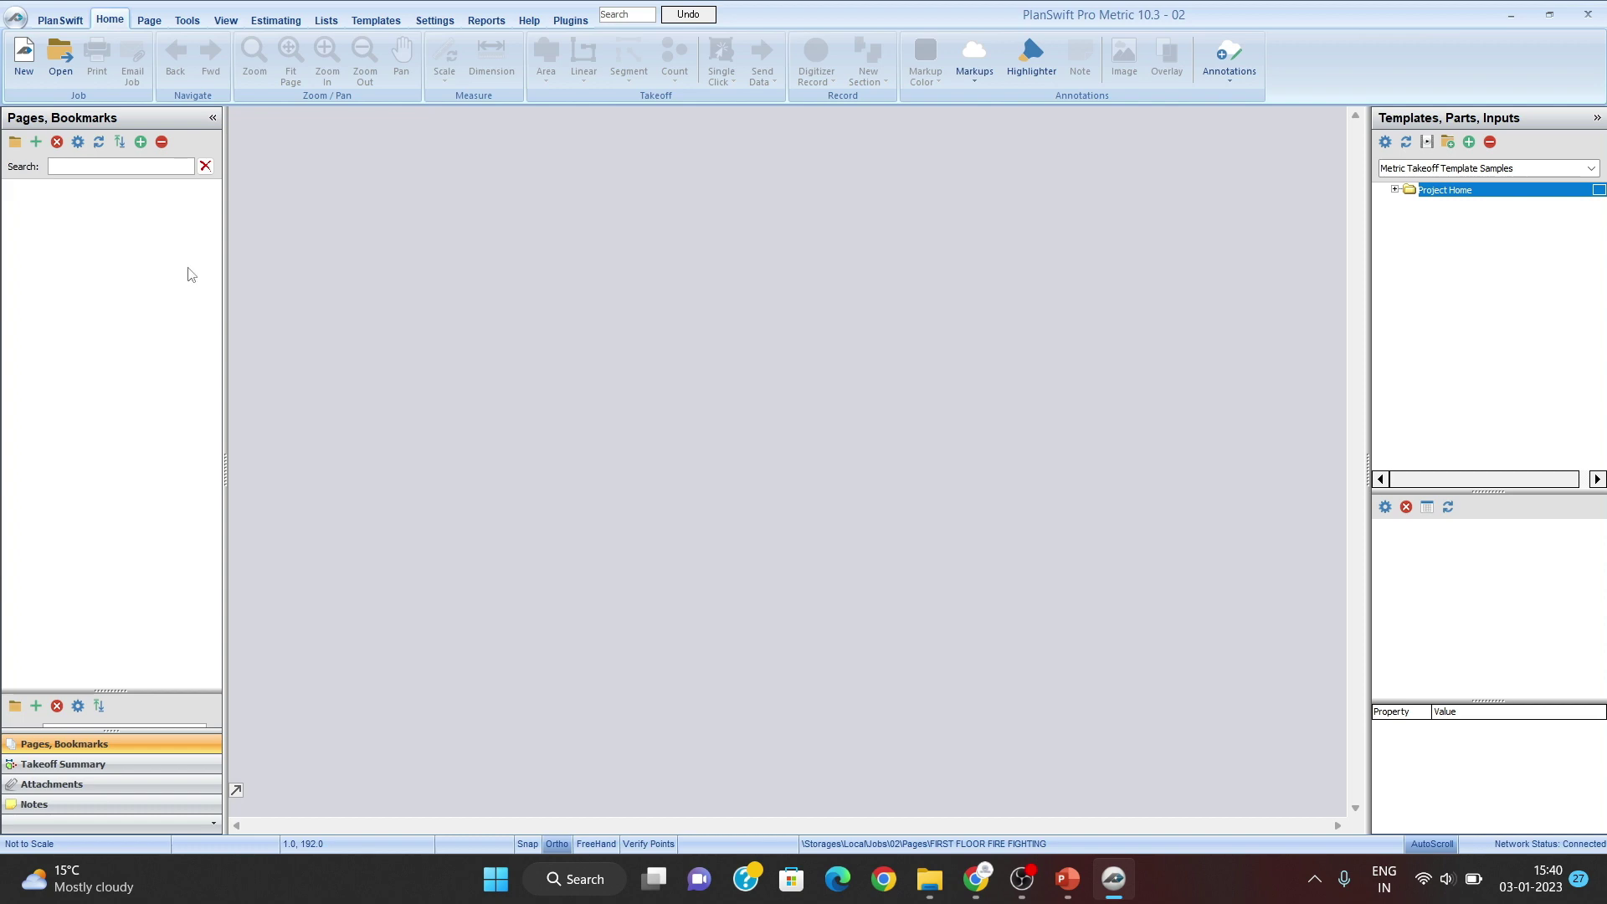
# Step: Reduce the PlanSwift window over "New folder", import its three selected PDF drawings into the pages list, and maximize PlanSwift again
pyautogui.click(1519, 17)
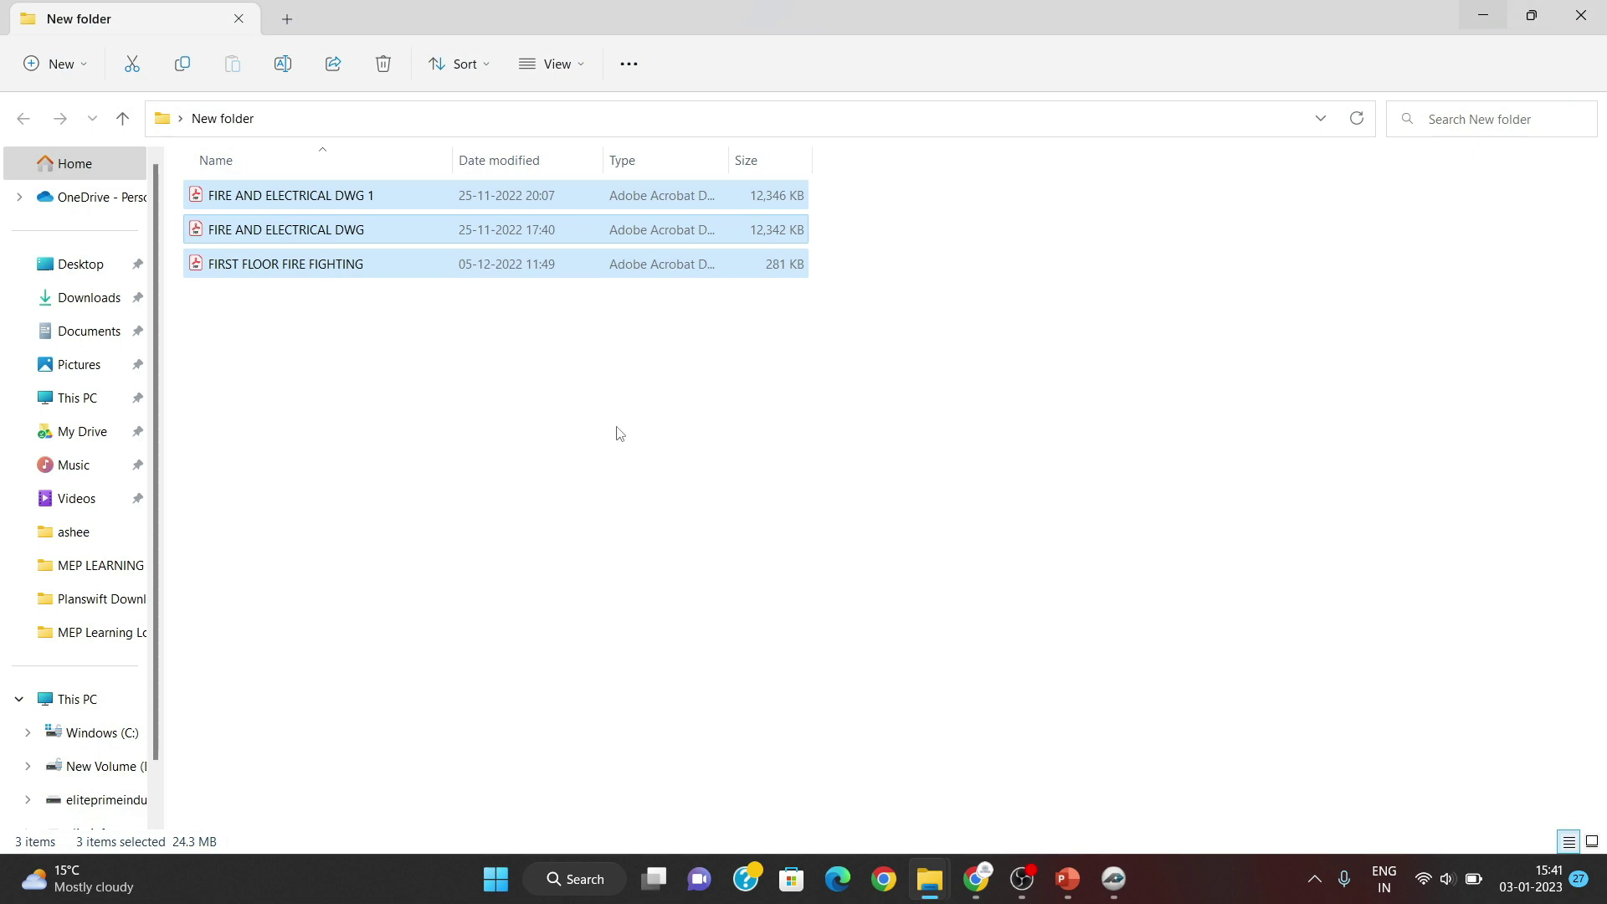
pyautogui.click(1114, 879)
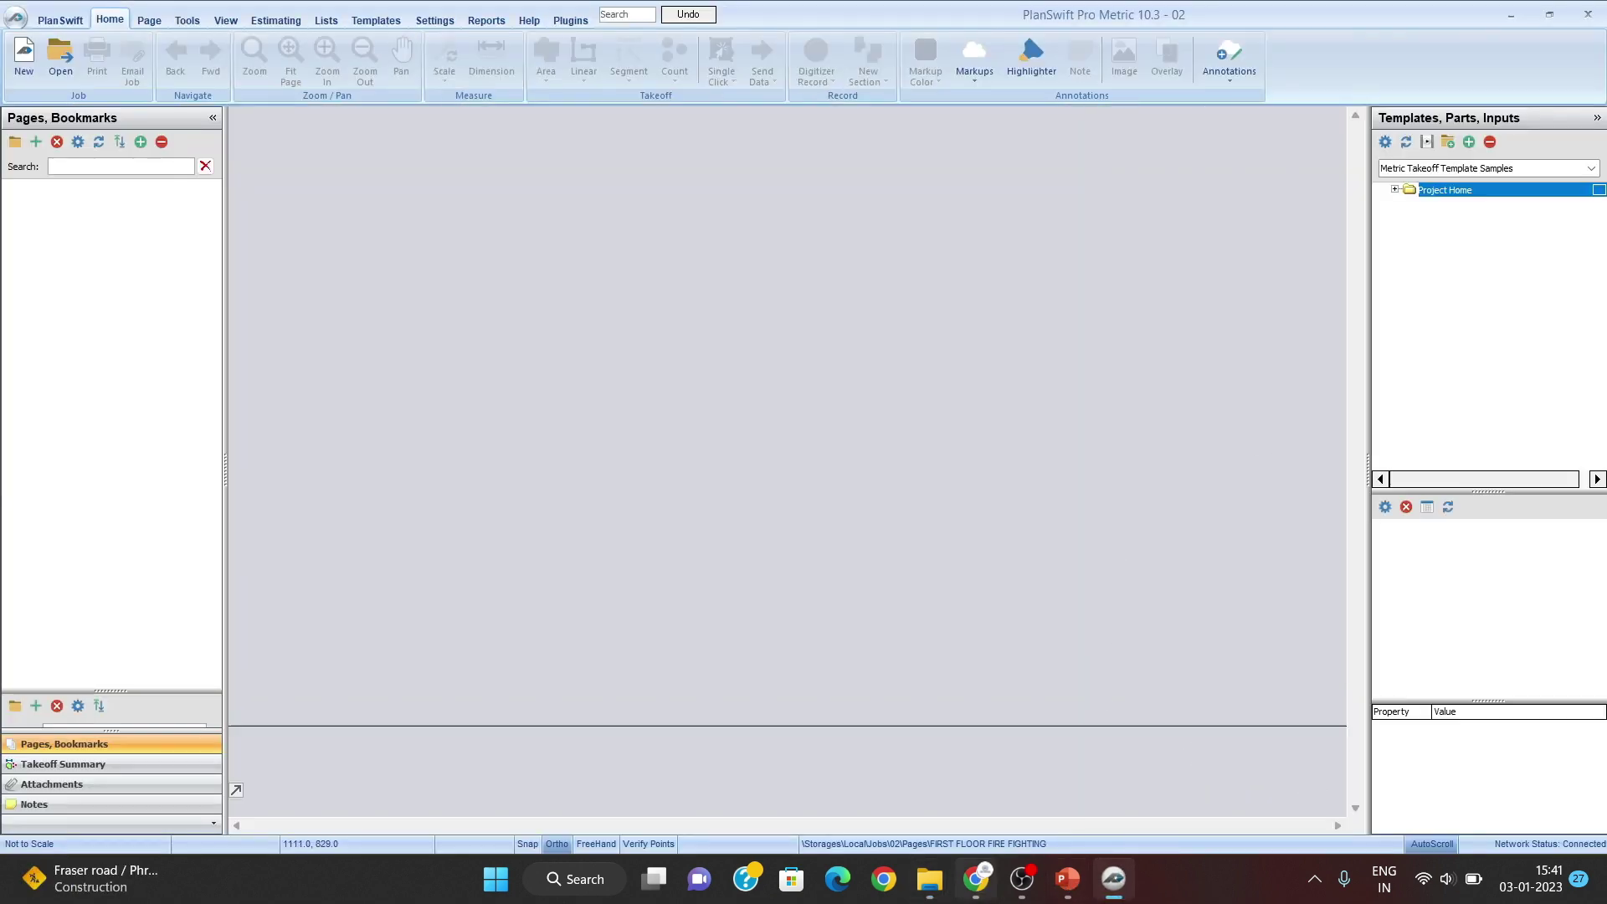
pyautogui.click(1550, 19)
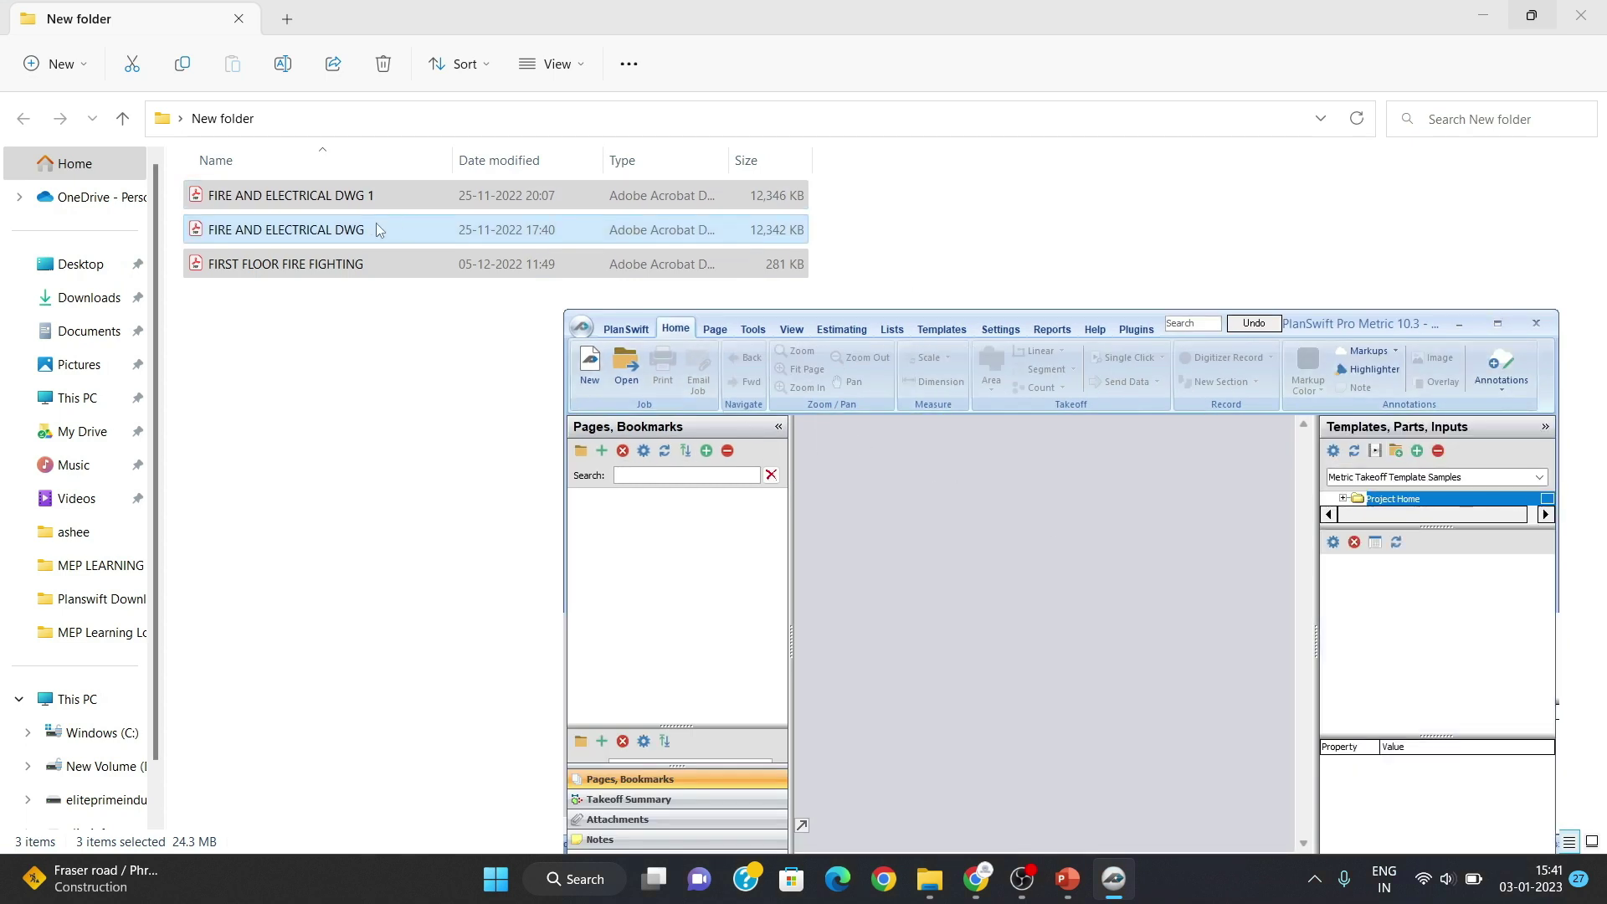
pyautogui.moveTo(375, 223); pyautogui.dragTo(693, 584)
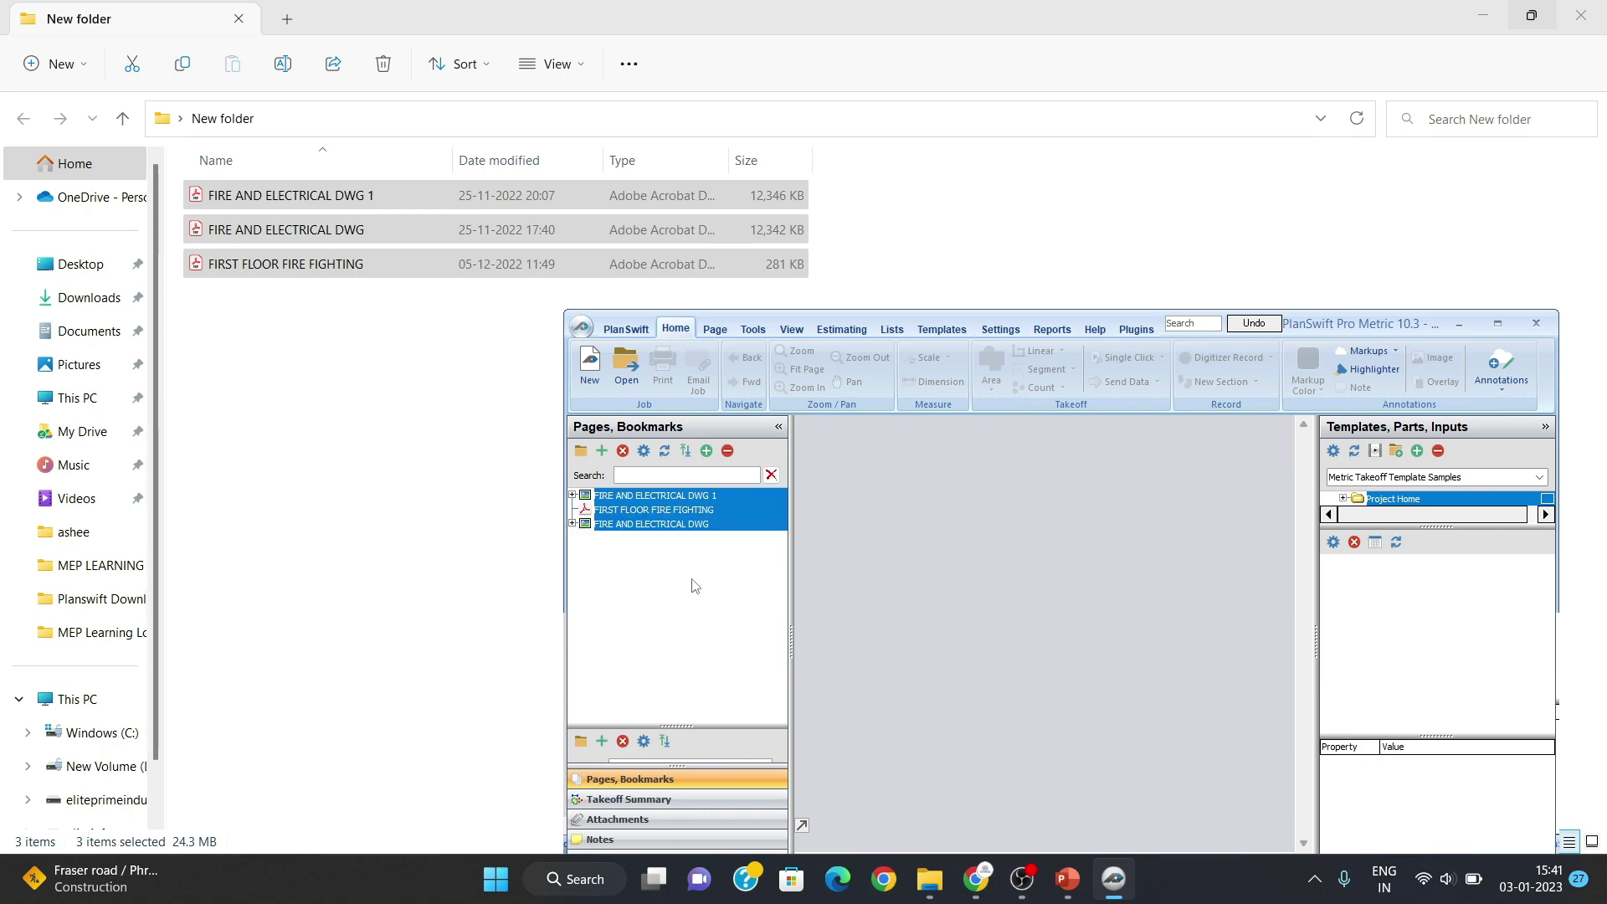
pyautogui.click(1496, 328)
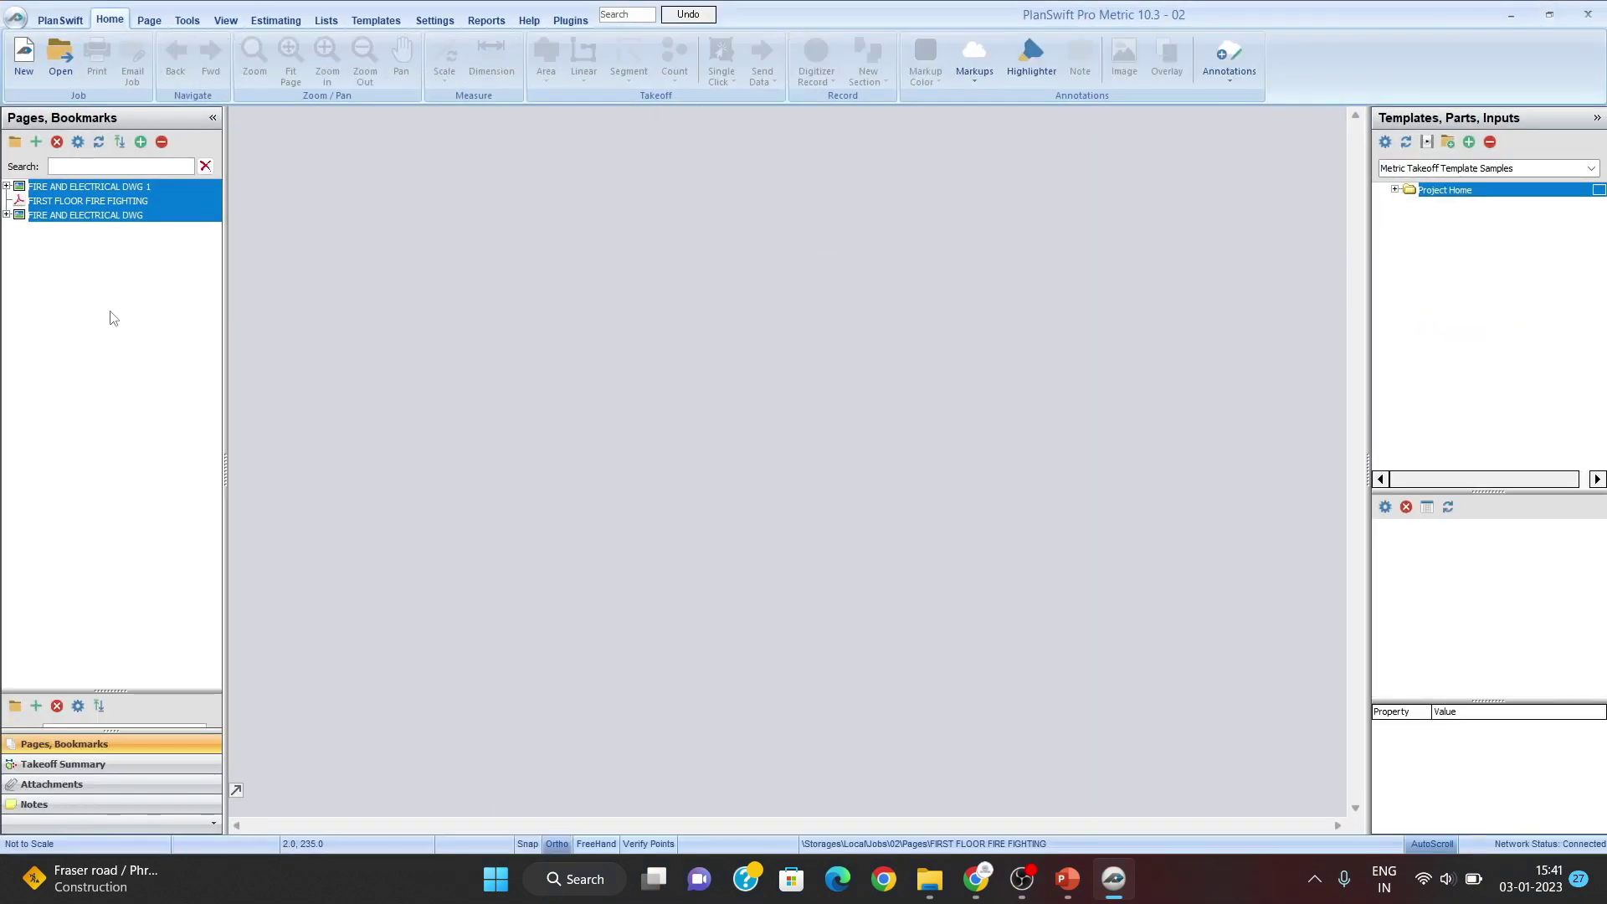
# Step: Expand FIRE AND ELECTRICAL DWG 1, open its page 1 - 1, and view the guard room and setback area up close
pyautogui.click(7, 187)
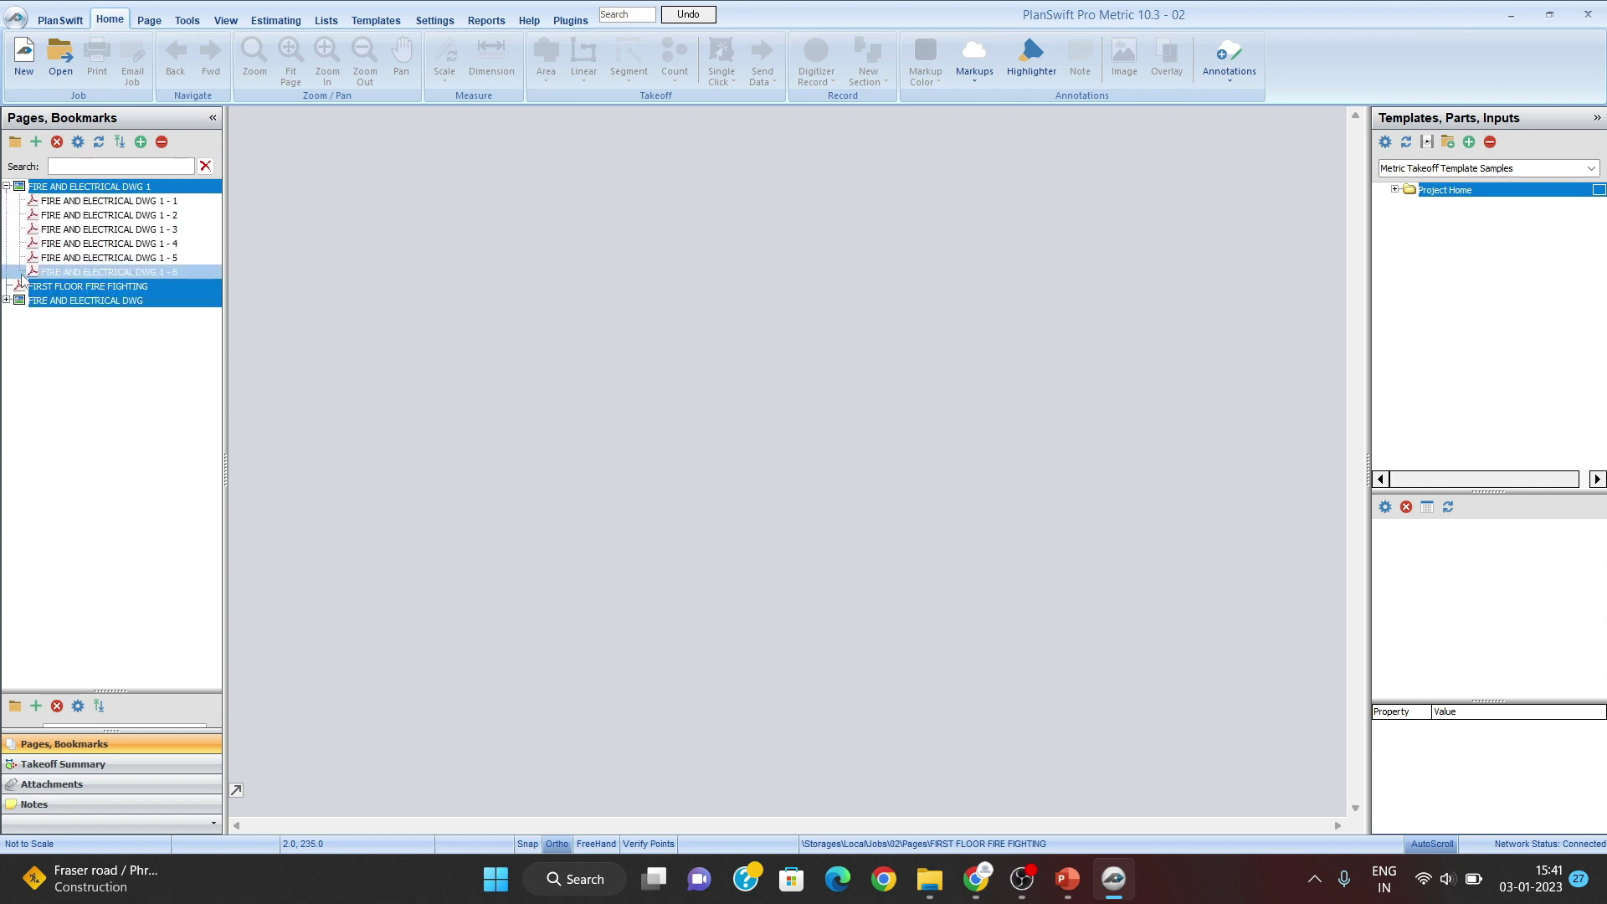
pyautogui.click(131, 201)
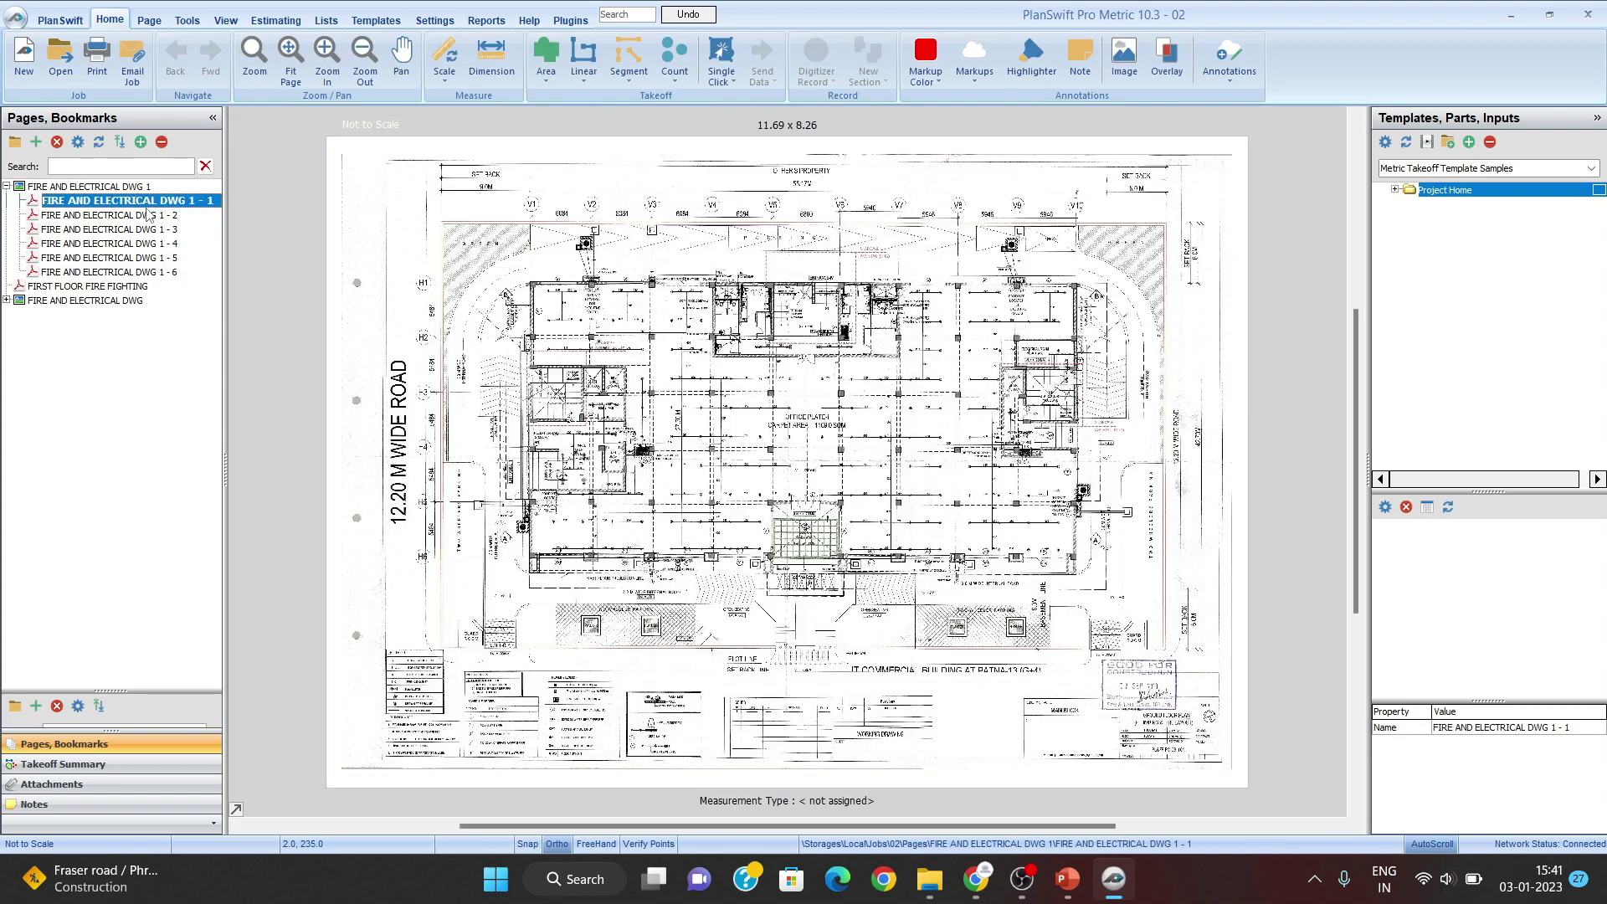
pyautogui.scroll(8, 1114, 554)
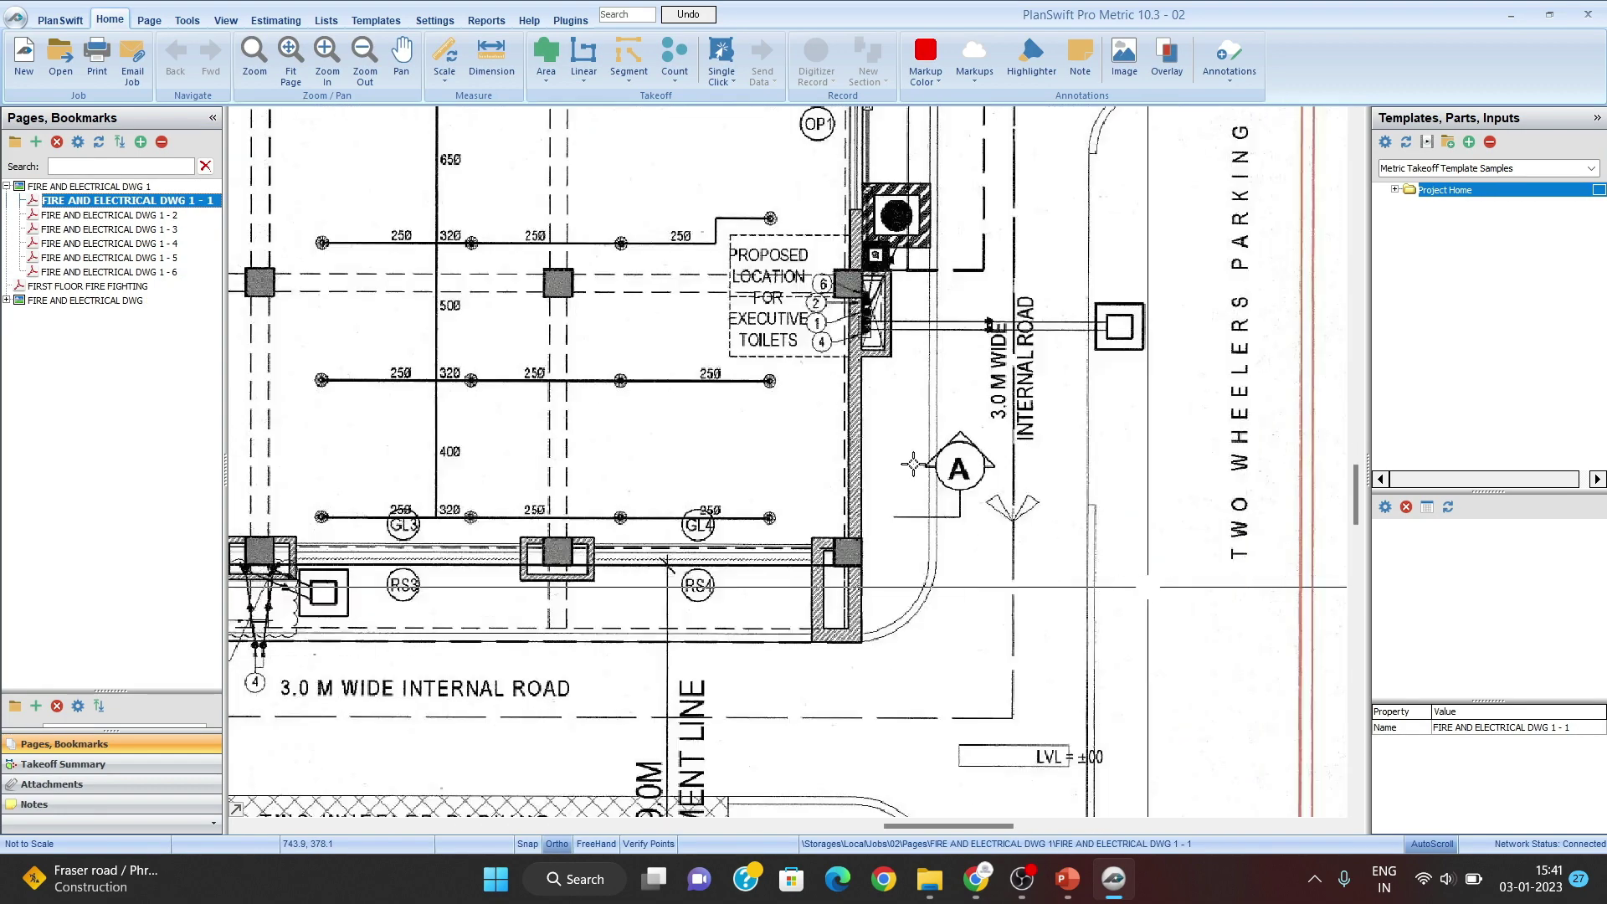
pyautogui.moveTo(1003, 531); pyautogui.dragTo(805, 402)
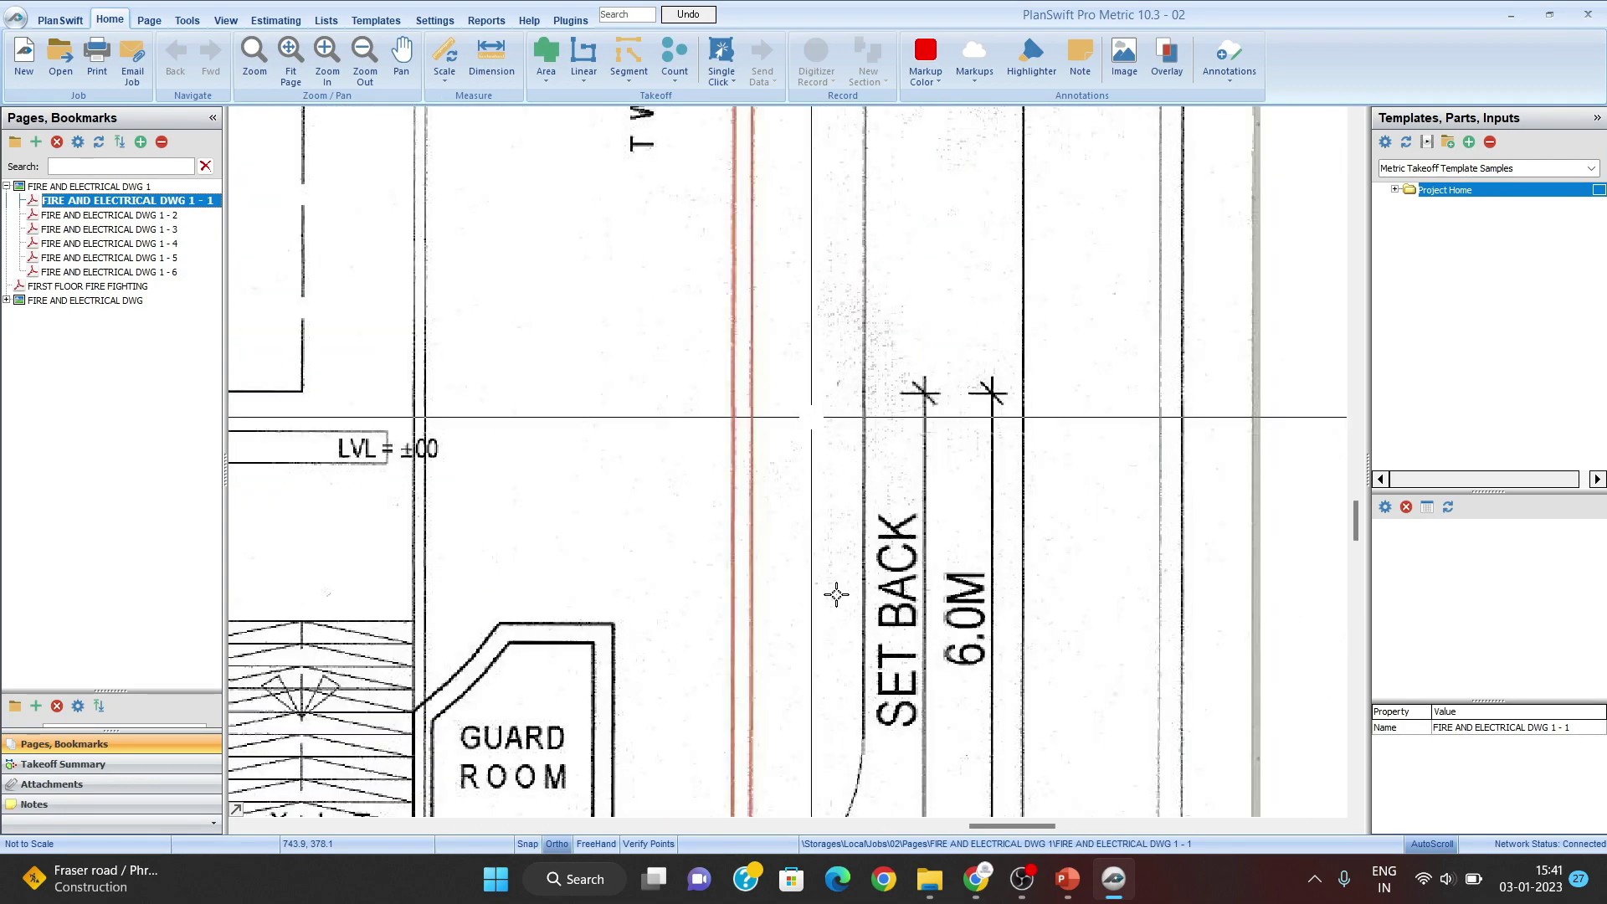
pyautogui.scroll(-1, 836, 592)
pyautogui.scroll(2, 918, 586)
pyautogui.scroll(-2, 919, 586)
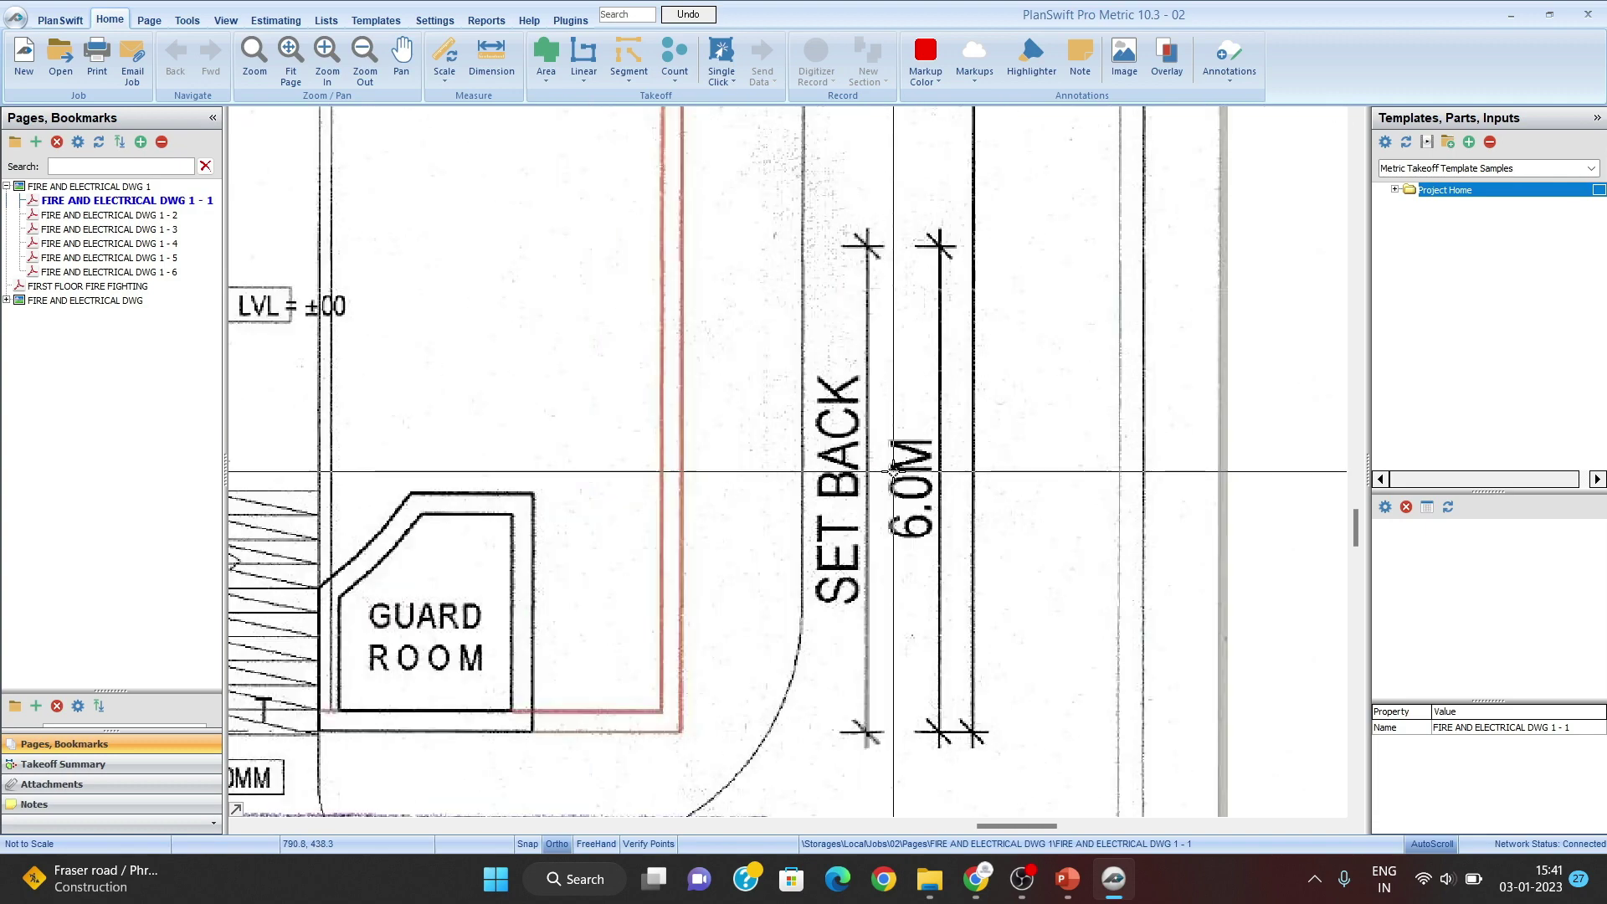
pyautogui.scroll(-1, 895, 456)
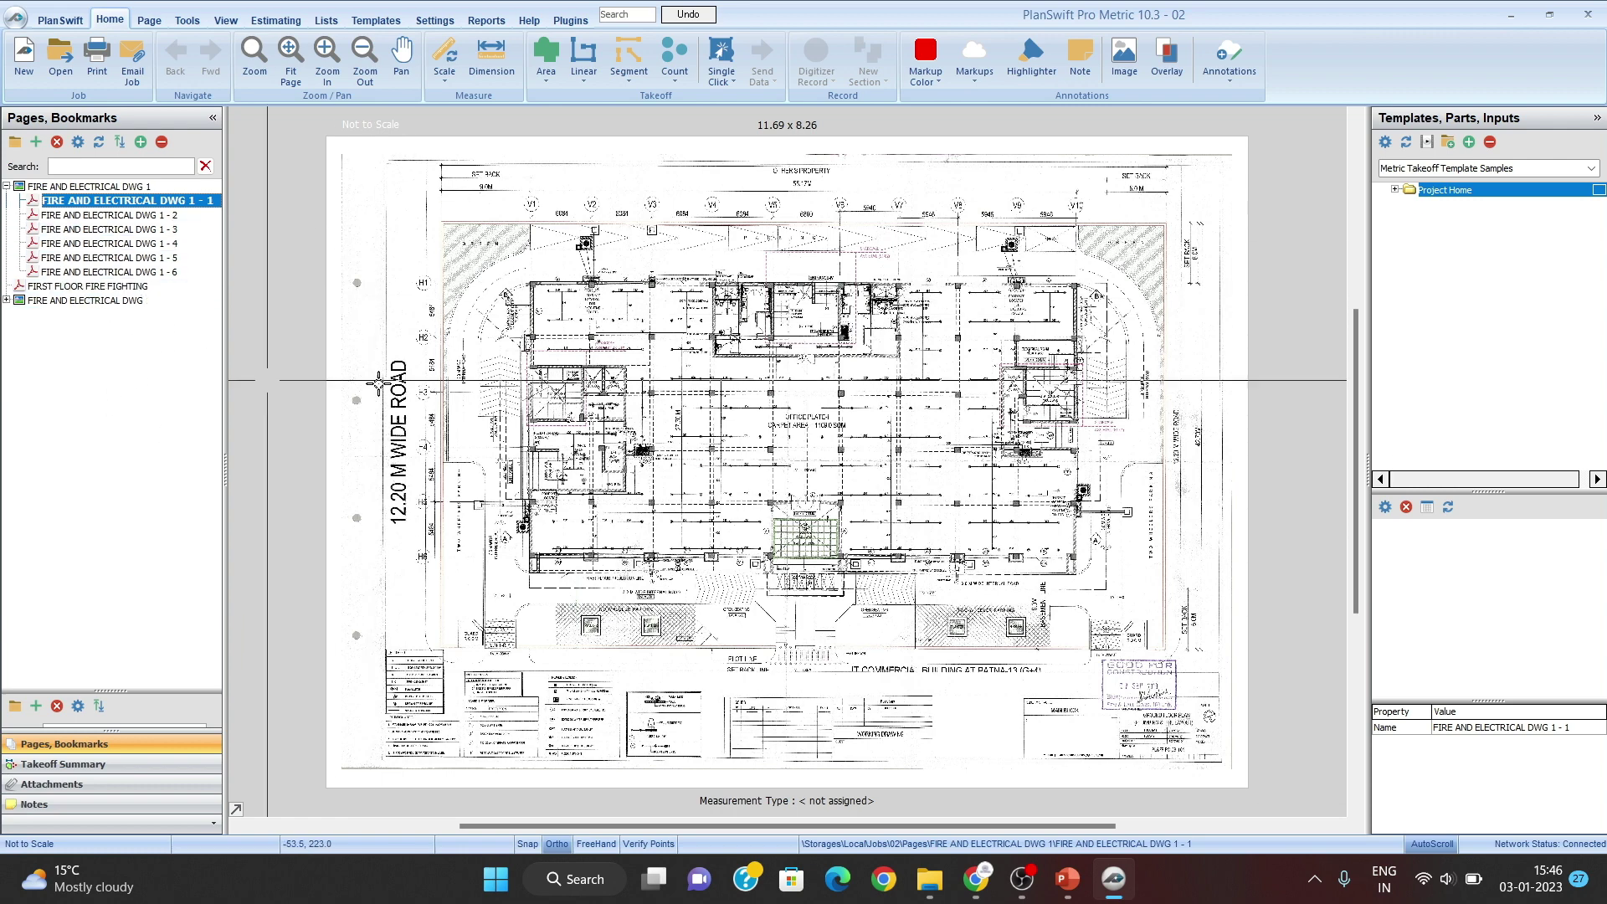
# Step: Examine the title block and construction stamp on page 1 - 1 for the drawing title and scale
pyautogui.scroll(5, 1180, 747)
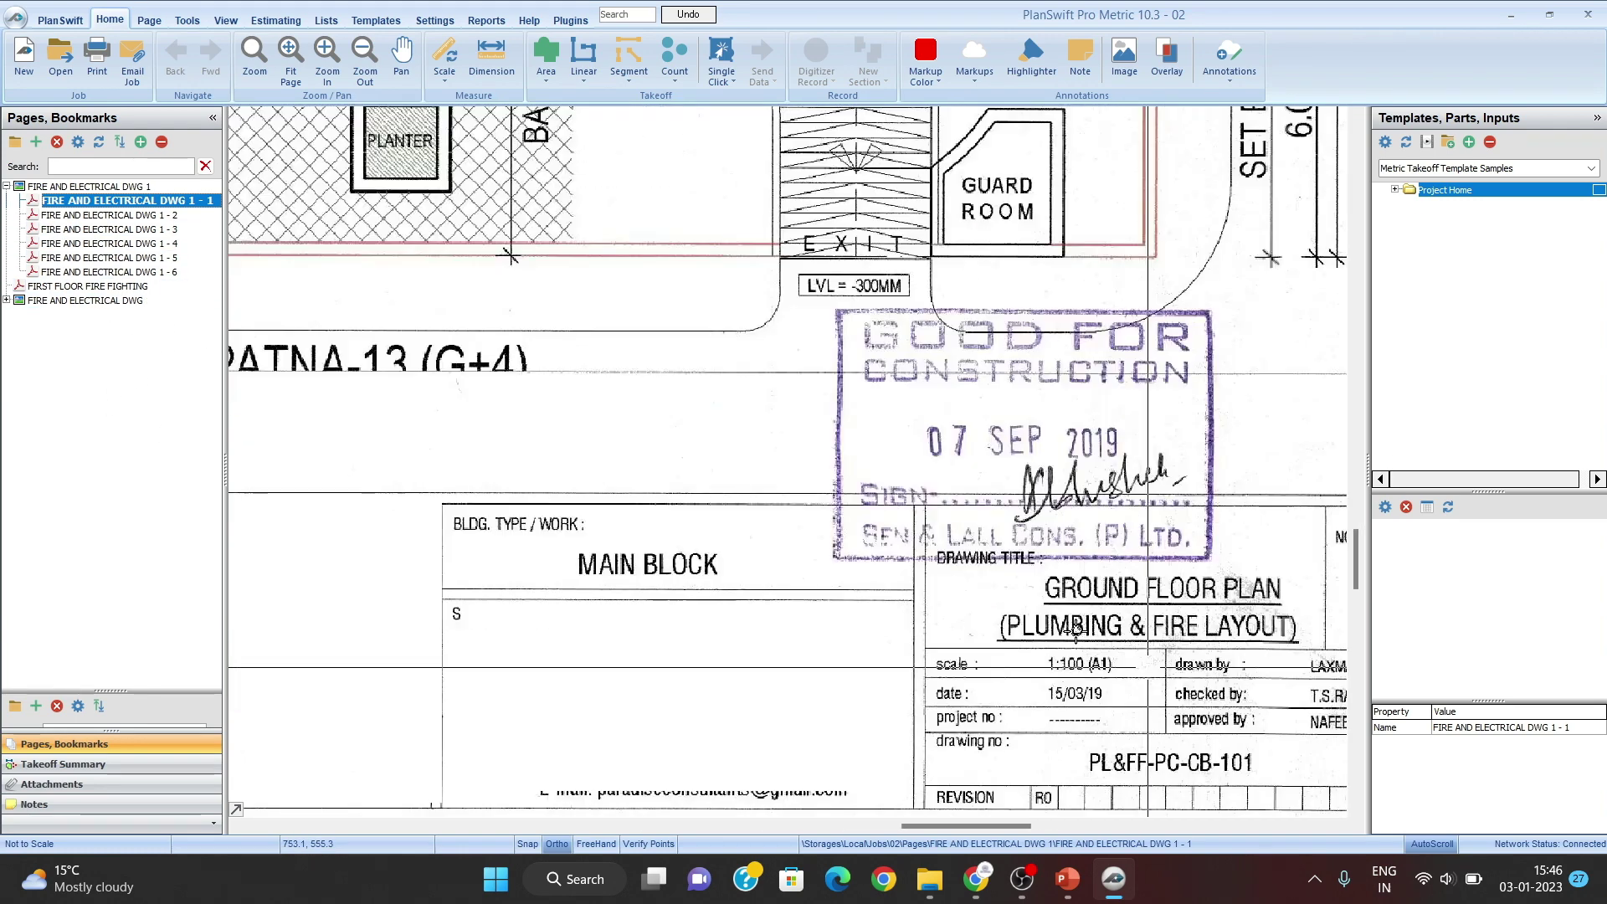
pyautogui.scroll(1, 1171, 744)
pyautogui.moveTo(1004, 674); pyautogui.dragTo(567, 542)
pyautogui.scroll(-1, 892, 567)
pyautogui.scroll(-2, 893, 568)
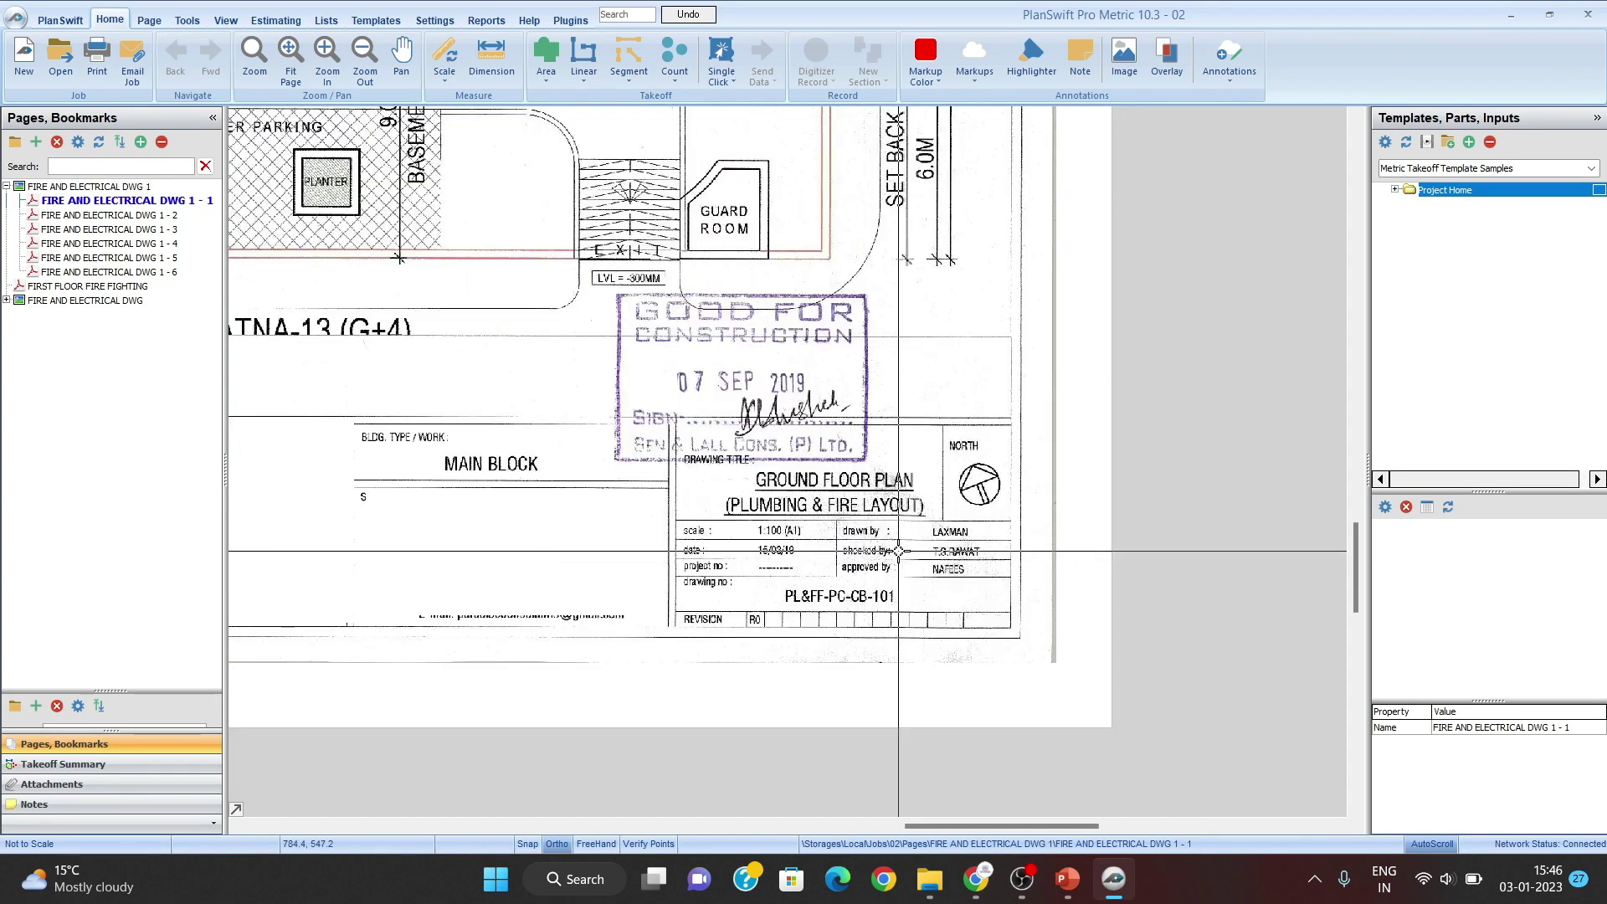
pyautogui.scroll(-3, 692, 344)
pyautogui.scroll(2, 721, 349)
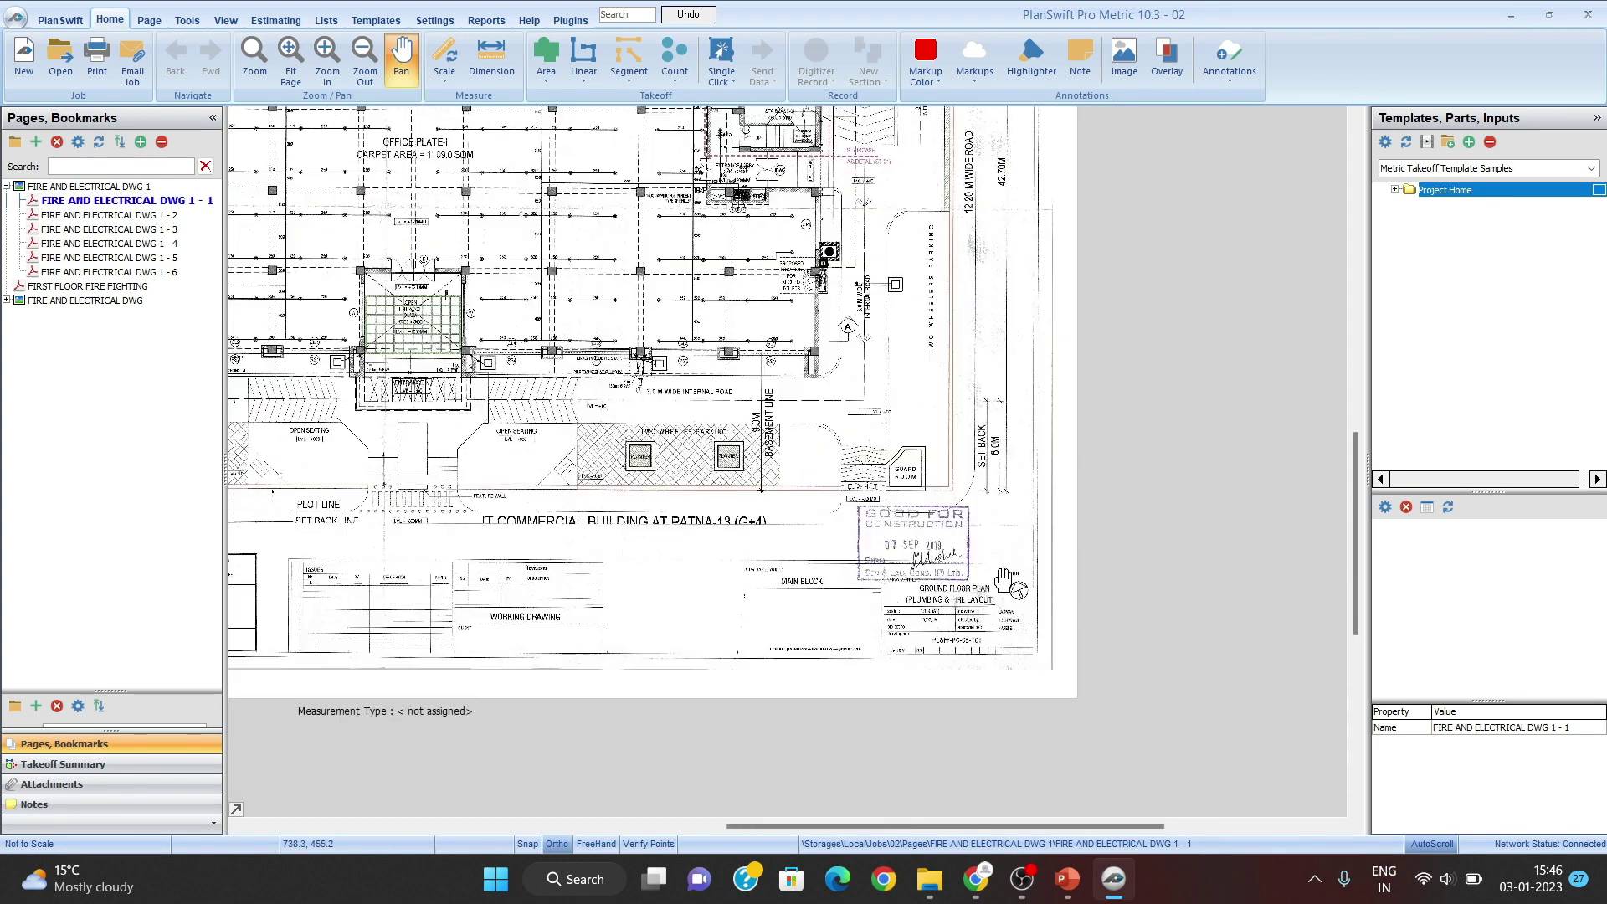
# Step: Examine the sprinkler pipe layout across Office Plate-I and around the service lift and fire staircase
pyautogui.scroll(3, 742, 342)
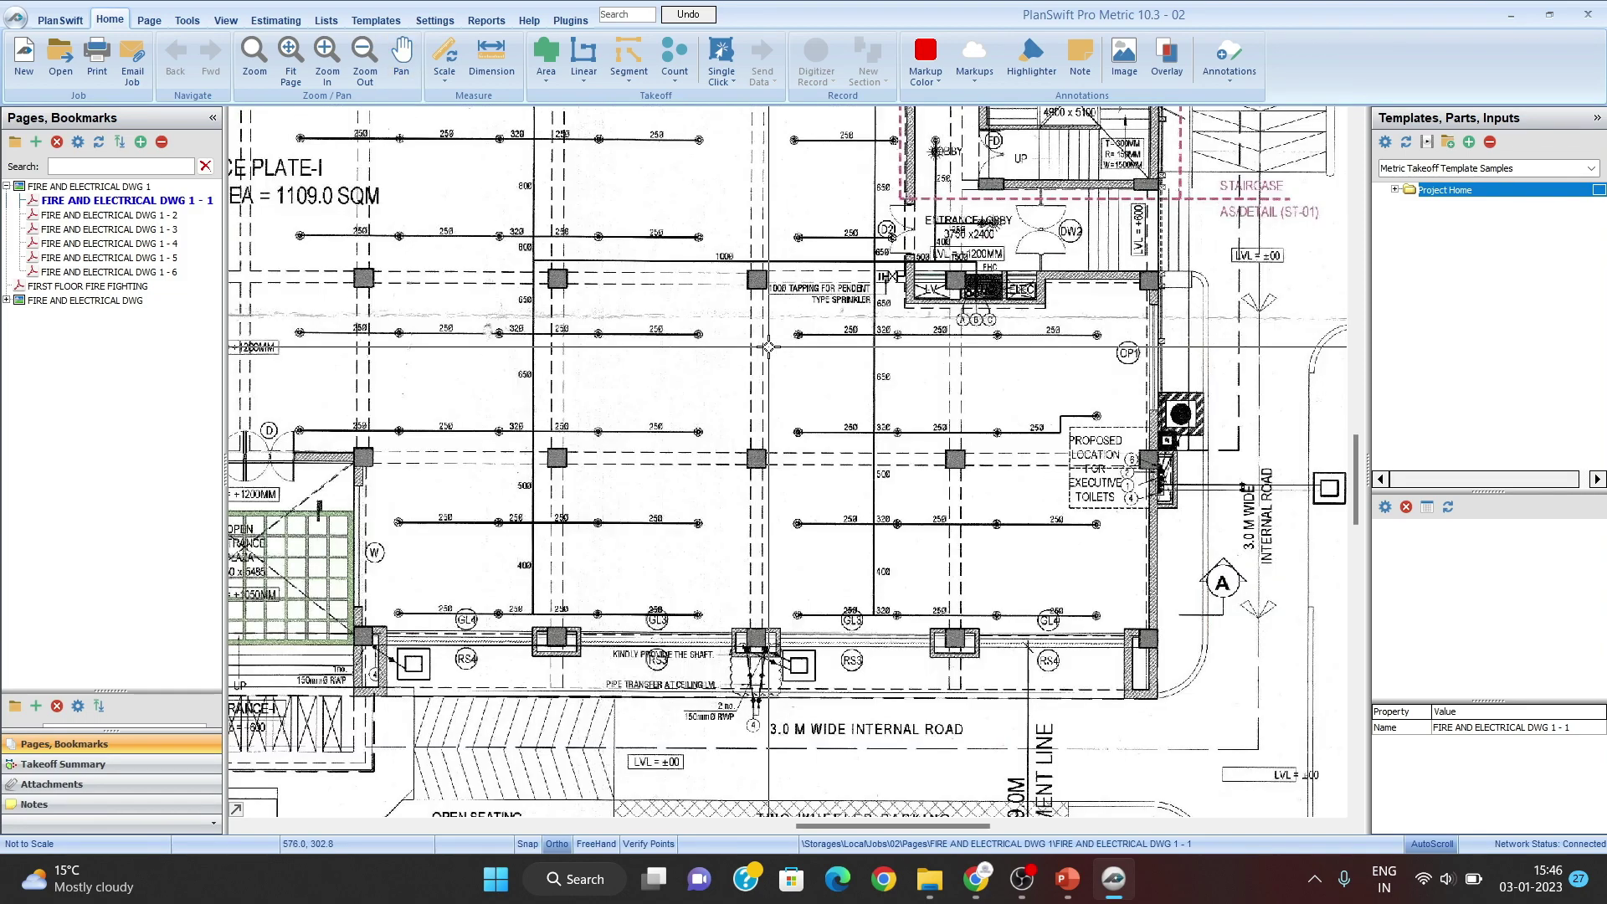
pyautogui.moveTo(781, 423); pyautogui.dragTo(801, 530)
pyautogui.scroll(-3, 779, 391)
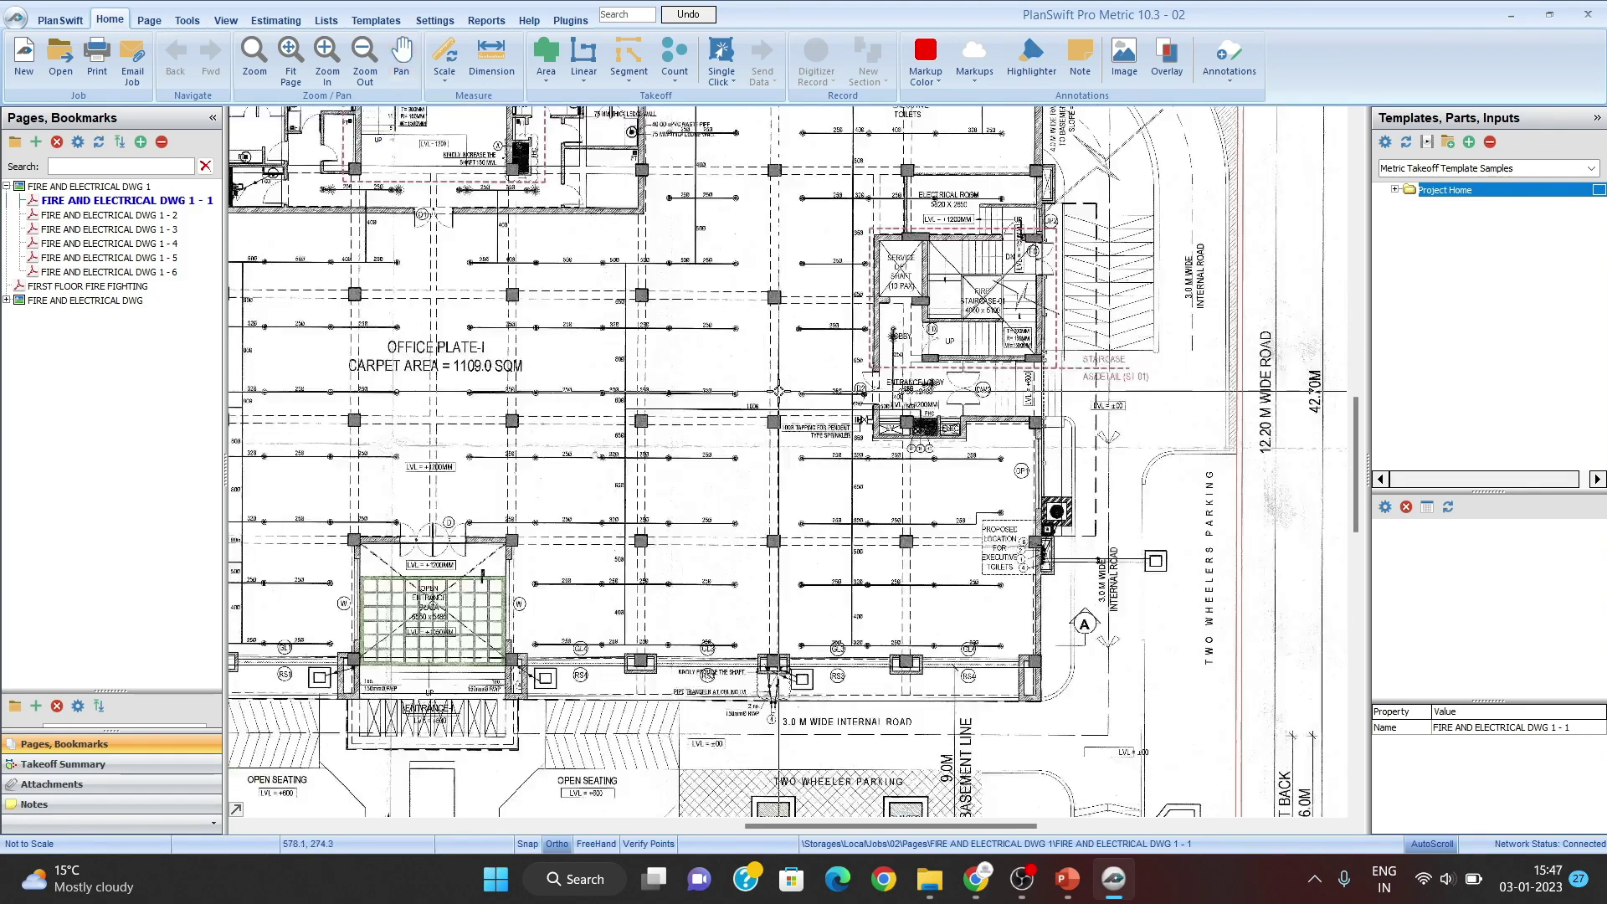
pyautogui.moveTo(772, 239); pyautogui.dragTo(892, 445)
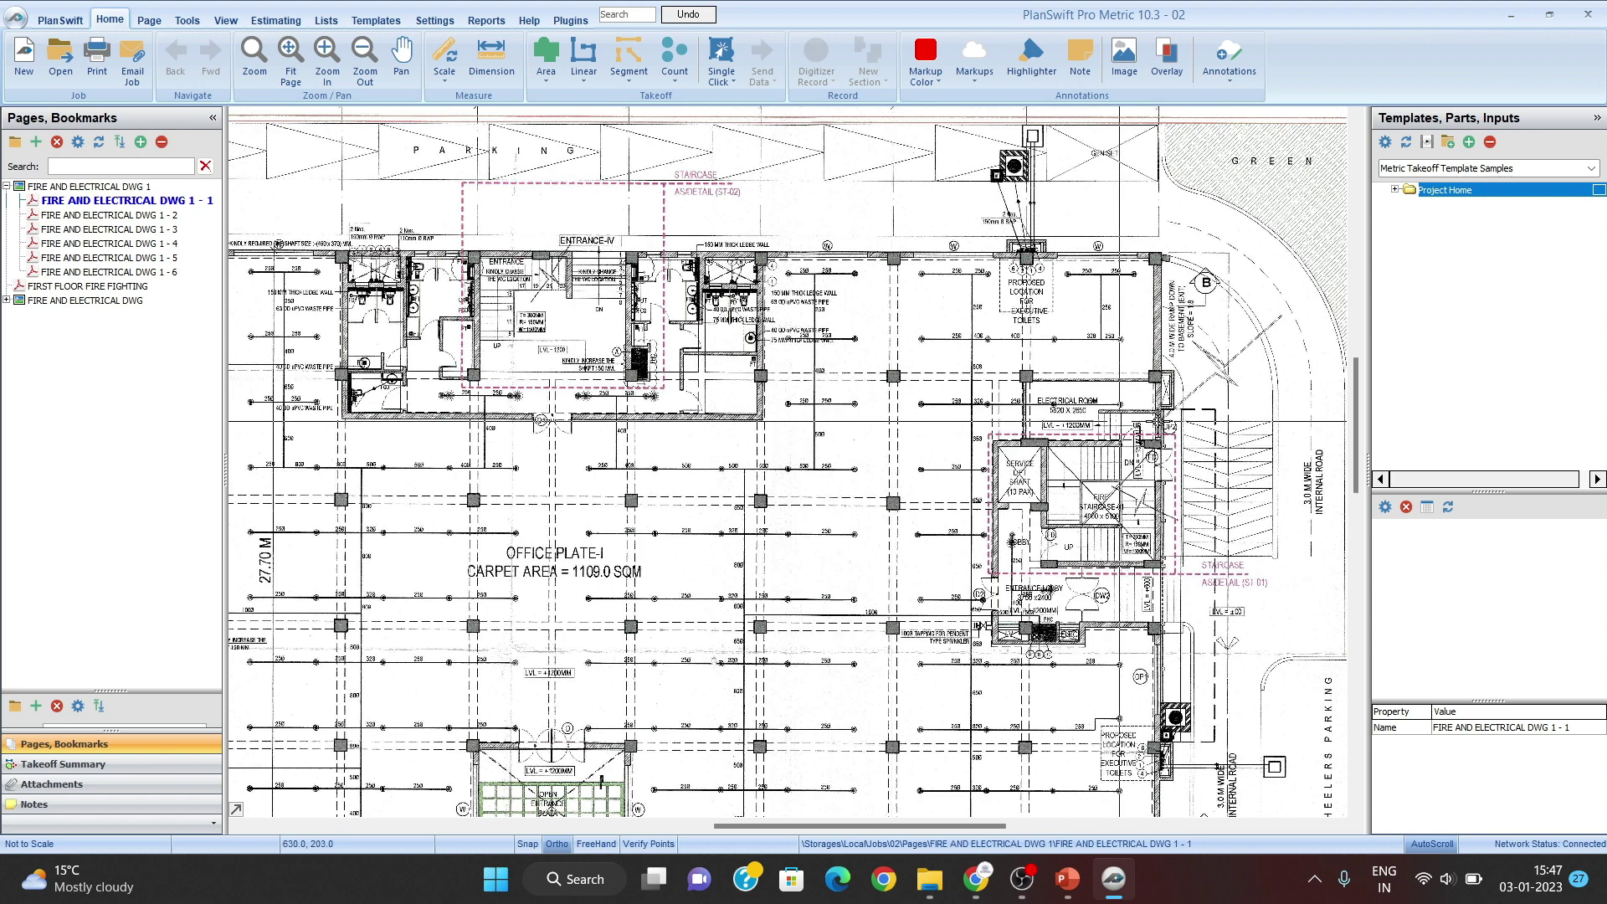
pyautogui.scroll(2, 861, 407)
pyautogui.scroll(3, 861, 407)
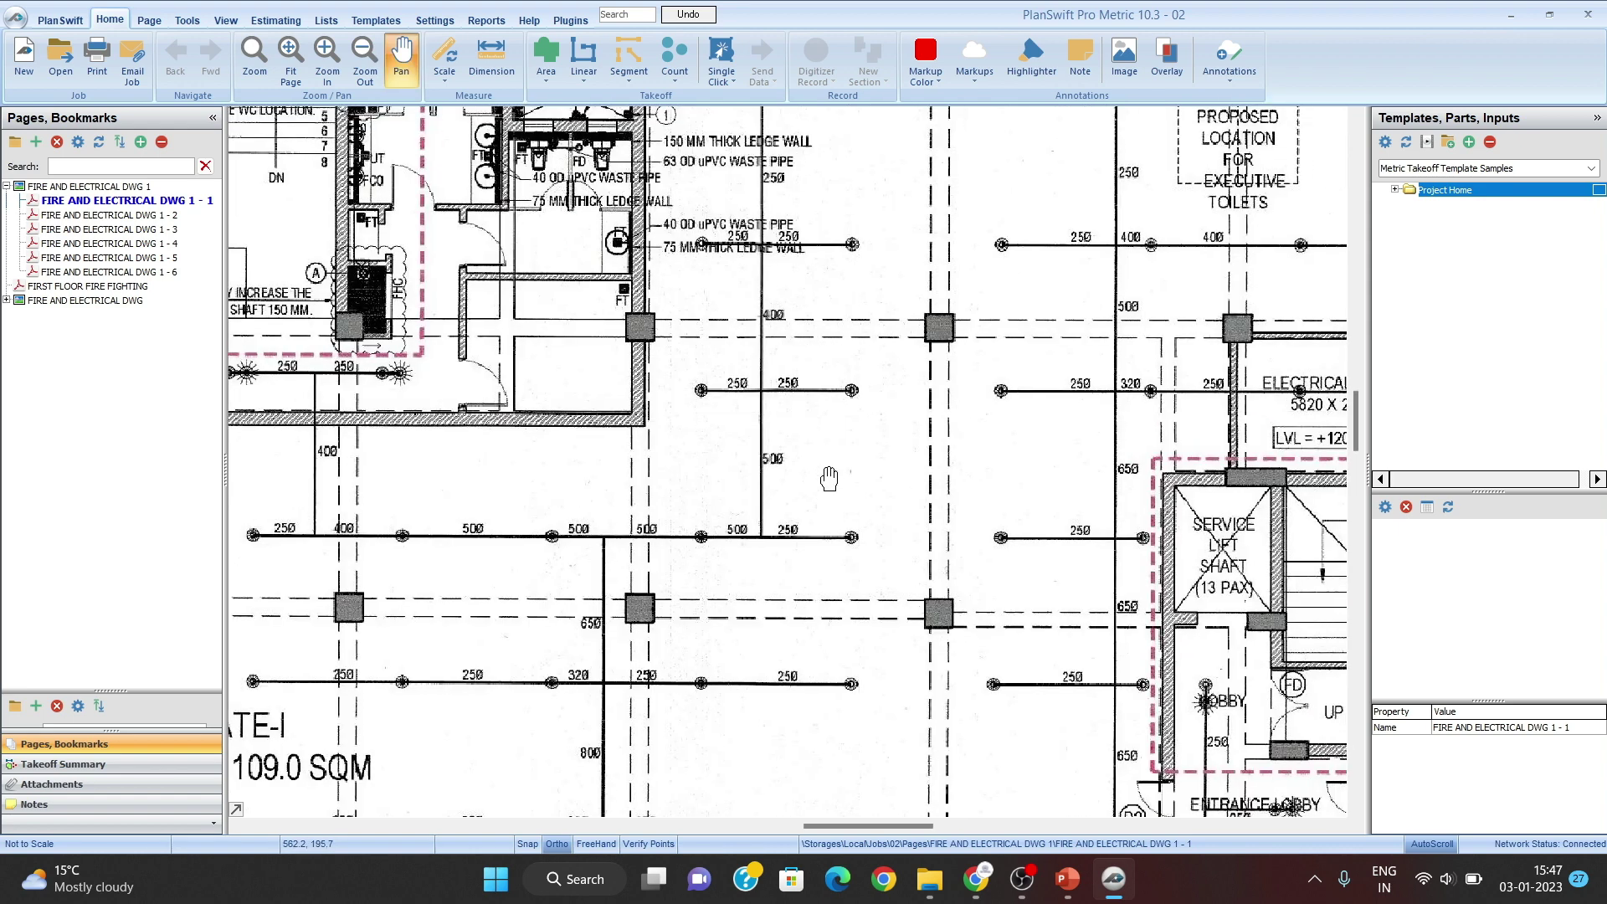
pyautogui.scroll(-3, 794, 400)
pyautogui.scroll(2, 795, 399)
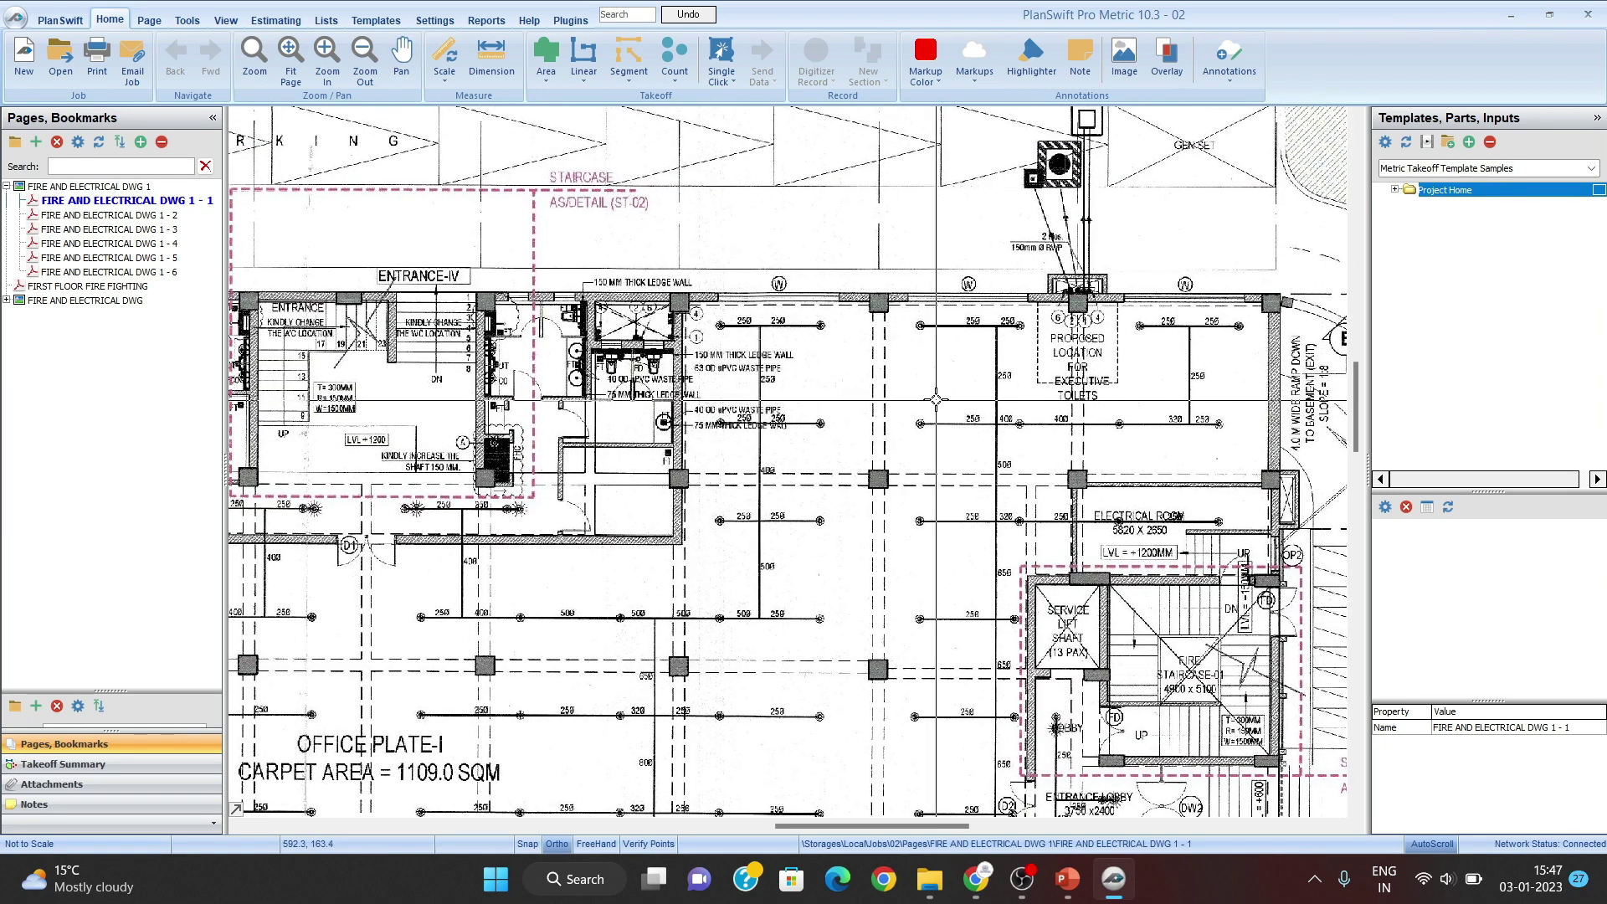
pyautogui.scroll(-2, 798, 391)
pyautogui.scroll(-2, 799, 391)
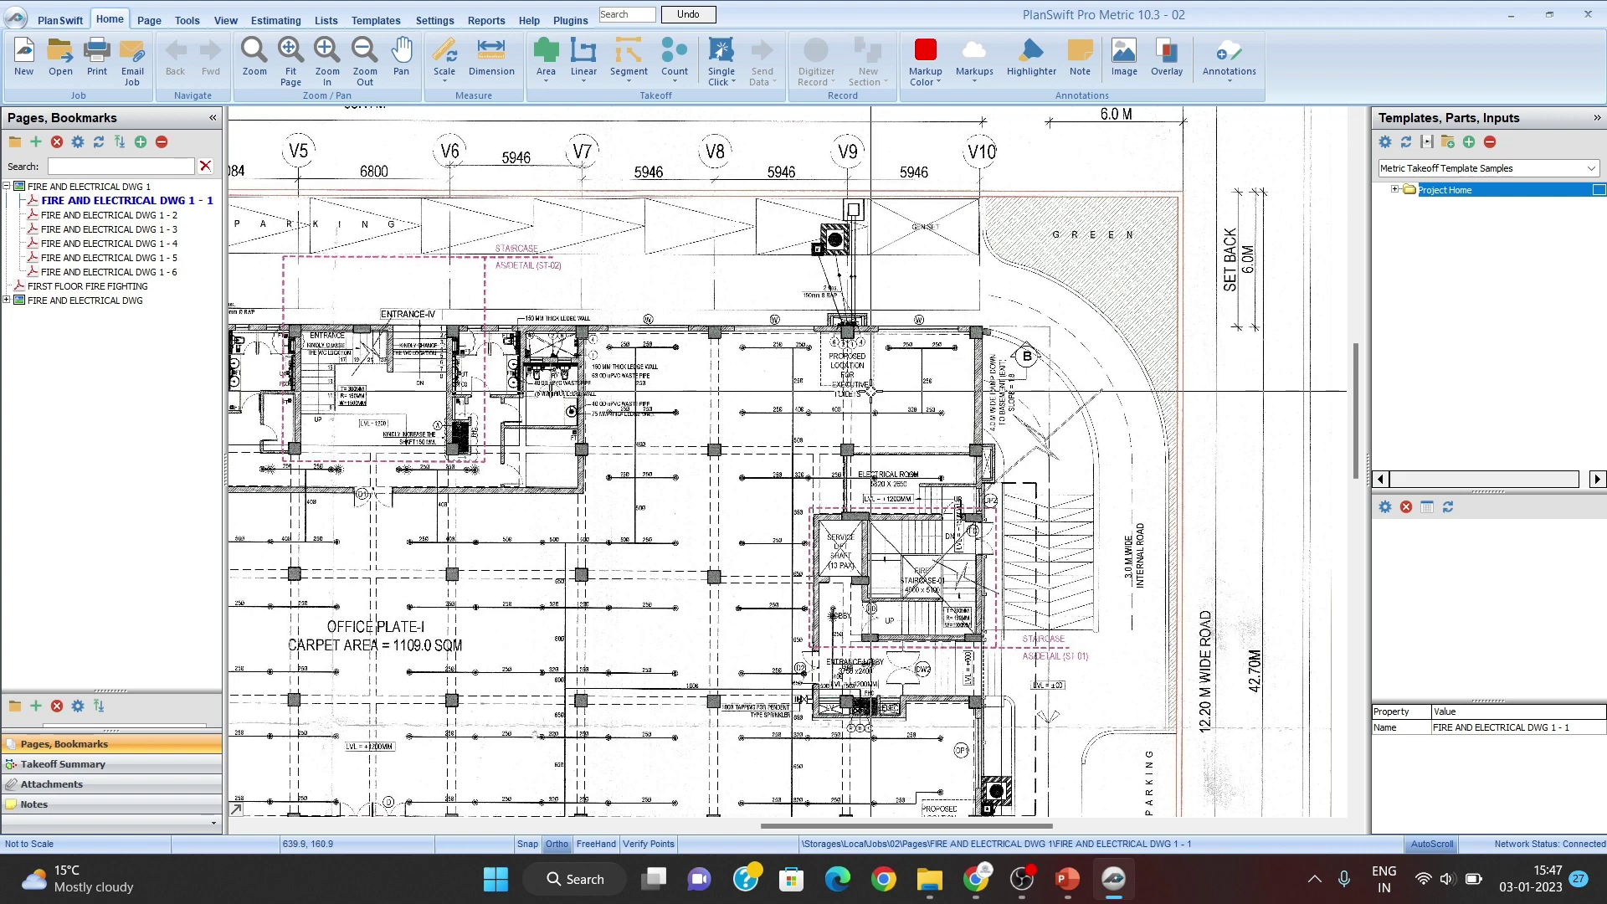
pyautogui.moveTo(679, 394); pyautogui.dragTo(763, 402)
# Step: Examine the sprinkler branches and pipe sizes below grid lines V7 to V9, beside the toilet block
pyautogui.scroll(4, 753, 228)
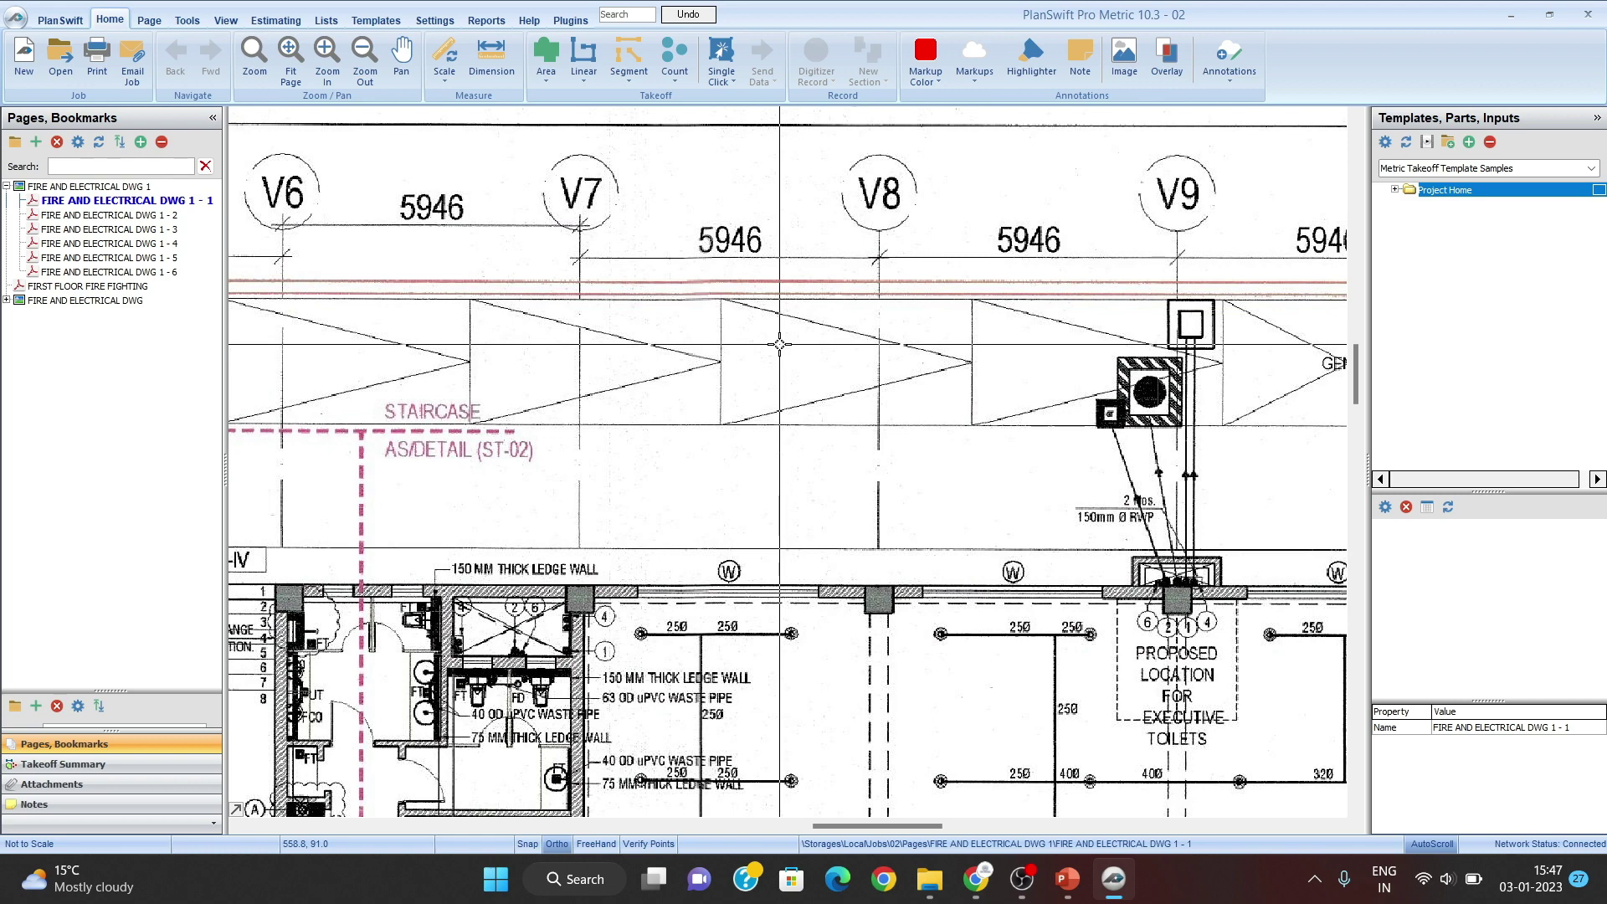
pyautogui.scroll(2, 790, 350)
pyautogui.moveTo(790, 349)
pyautogui.mouseDown()
pyautogui.moveTo(771, 276)
pyautogui.moveTo(773, 154)
pyautogui.mouseUp()
pyautogui.moveTo(699, 454); pyautogui.dragTo(691, 123)
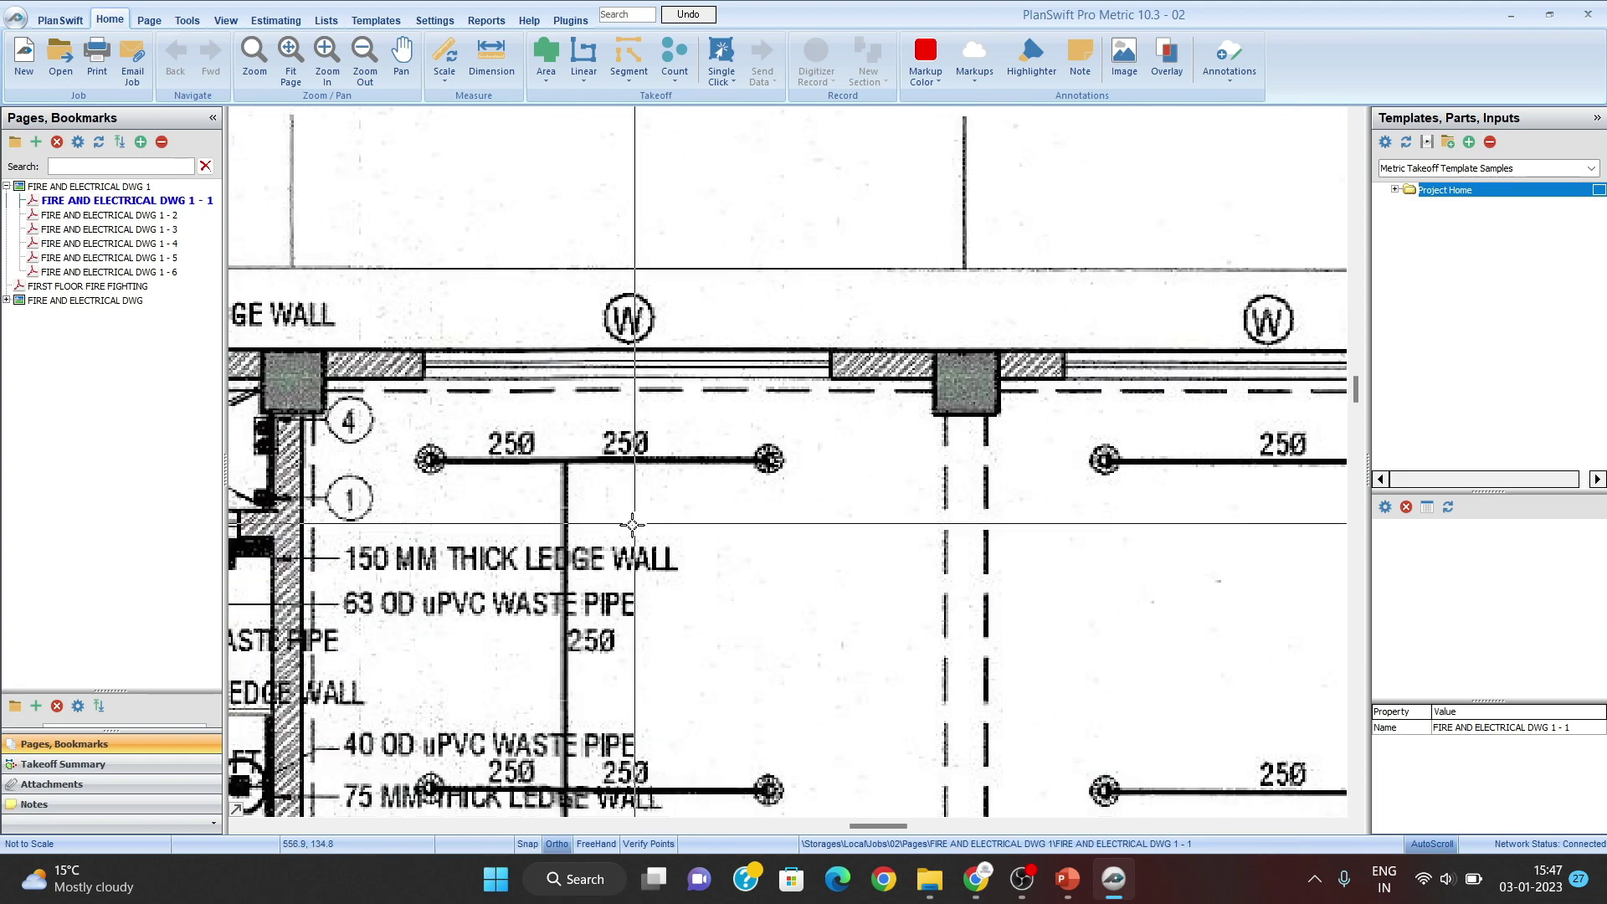
pyautogui.scroll(-1, 629, 524)
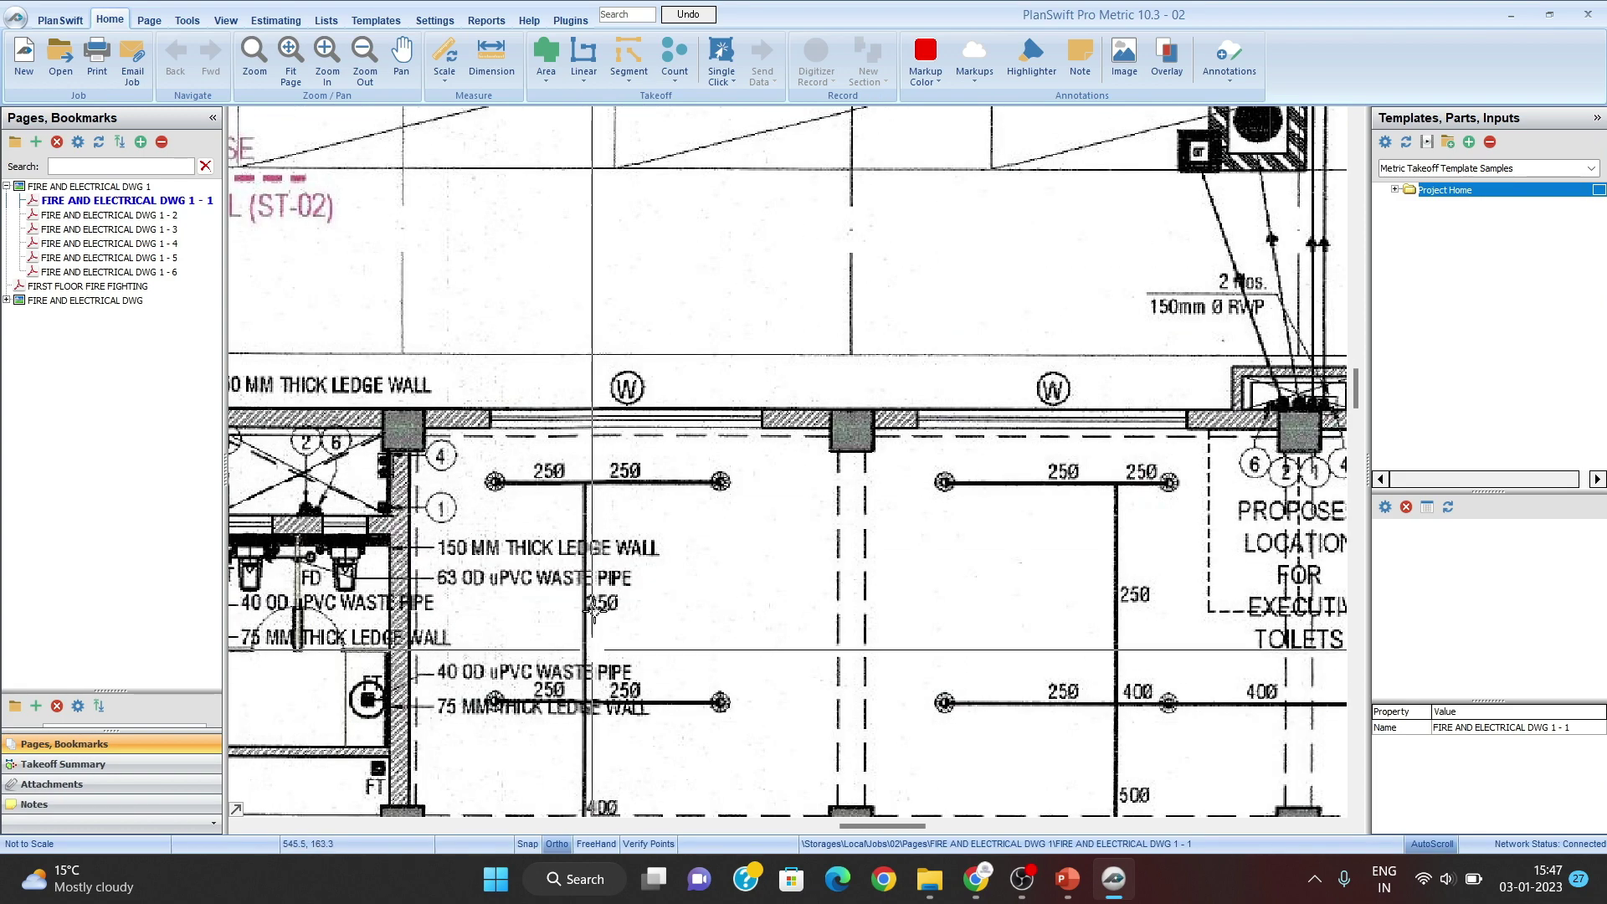
pyautogui.scroll(-2, 737, 534)
pyautogui.moveTo(704, 436); pyautogui.dragTo(548, 184)
pyautogui.moveTo(791, 450); pyautogui.dragTo(789, 444)
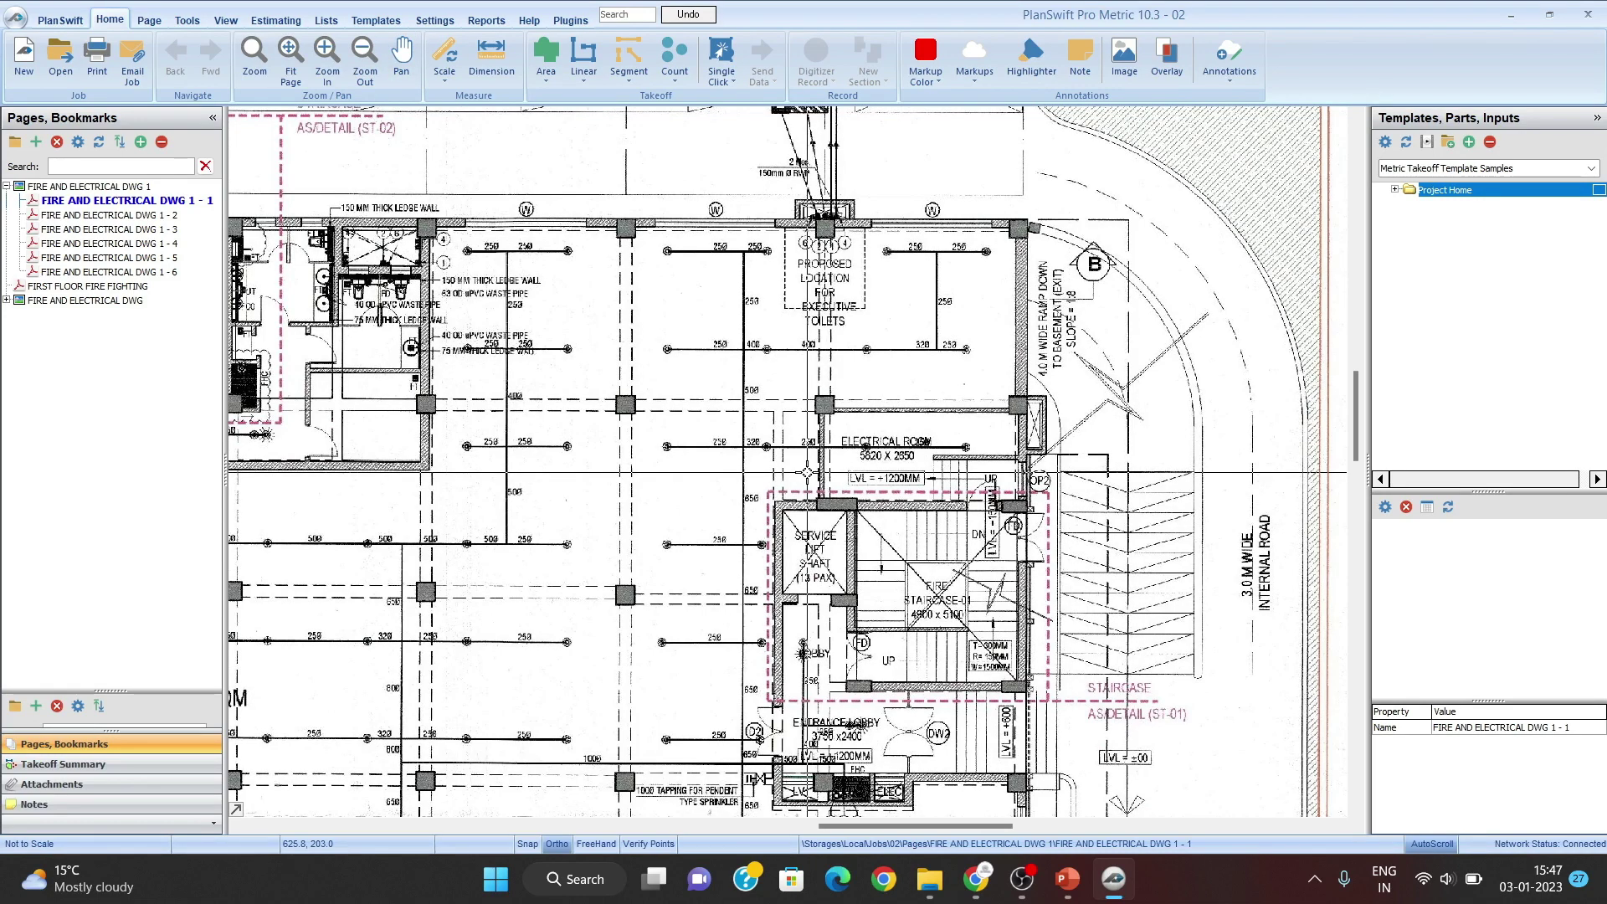
# Step: Inspect the sprinkler pipe sizes around the proposed executive toilets and the grid dimension between V8 and V9
pyautogui.scroll(2, 879, 324)
pyautogui.moveTo(878, 321); pyautogui.dragTo(851, 412)
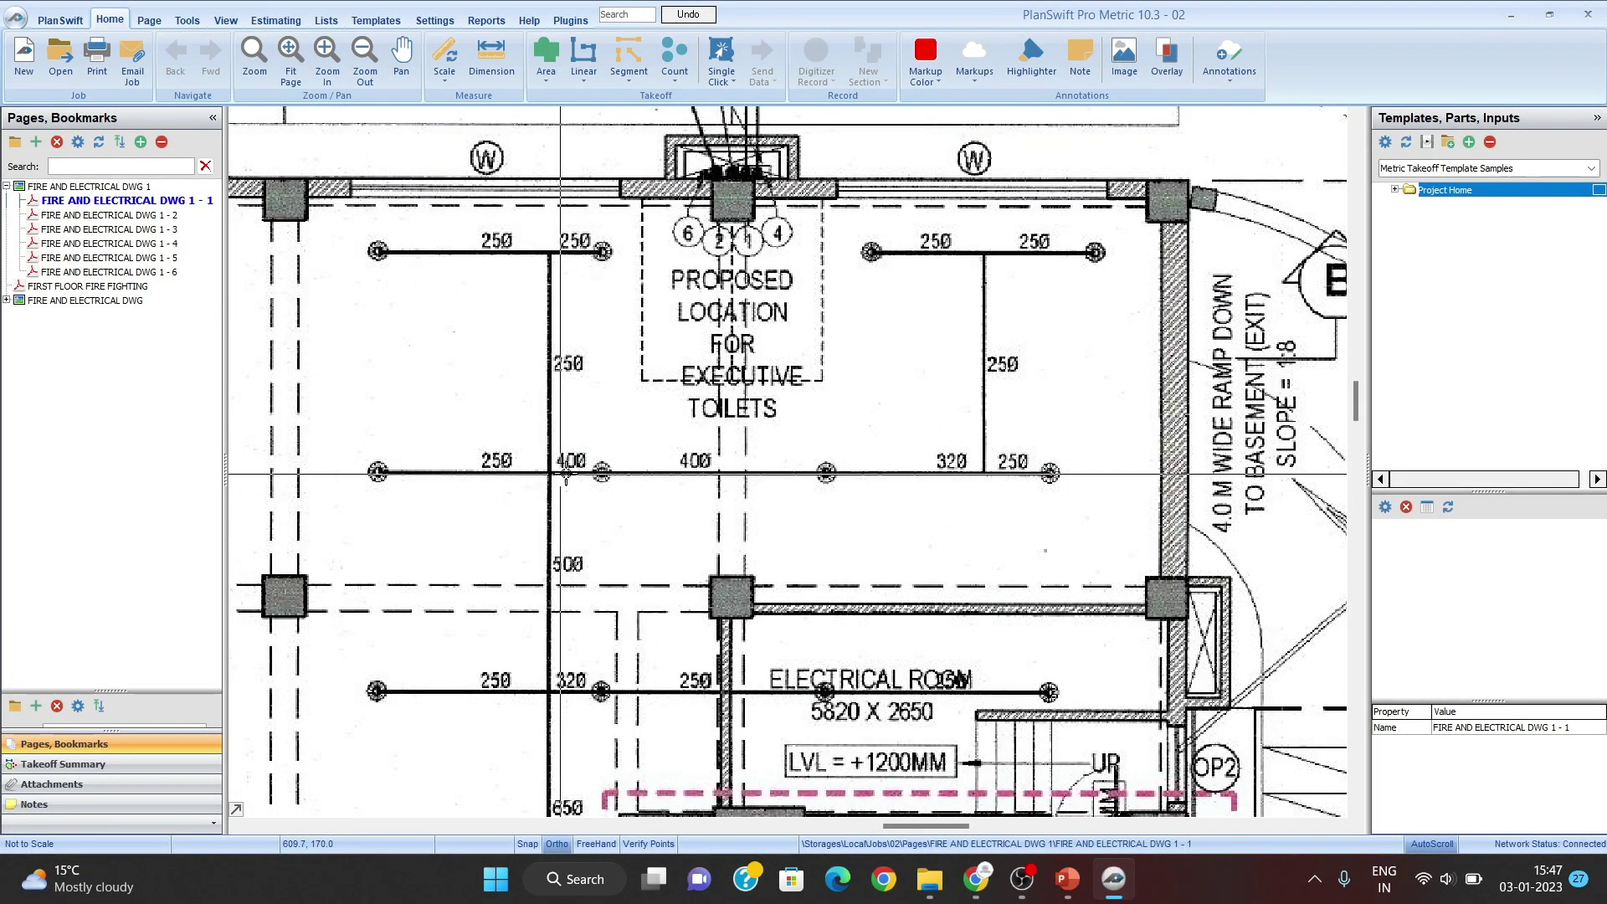
pyautogui.moveTo(600, 350)
pyautogui.mouseDown()
pyautogui.moveTo(681, 631)
pyautogui.moveTo(707, 888)
pyautogui.mouseUp()
pyautogui.scroll(-1, 714, 374)
pyautogui.moveTo(667, 311); pyautogui.dragTo(660, 439)
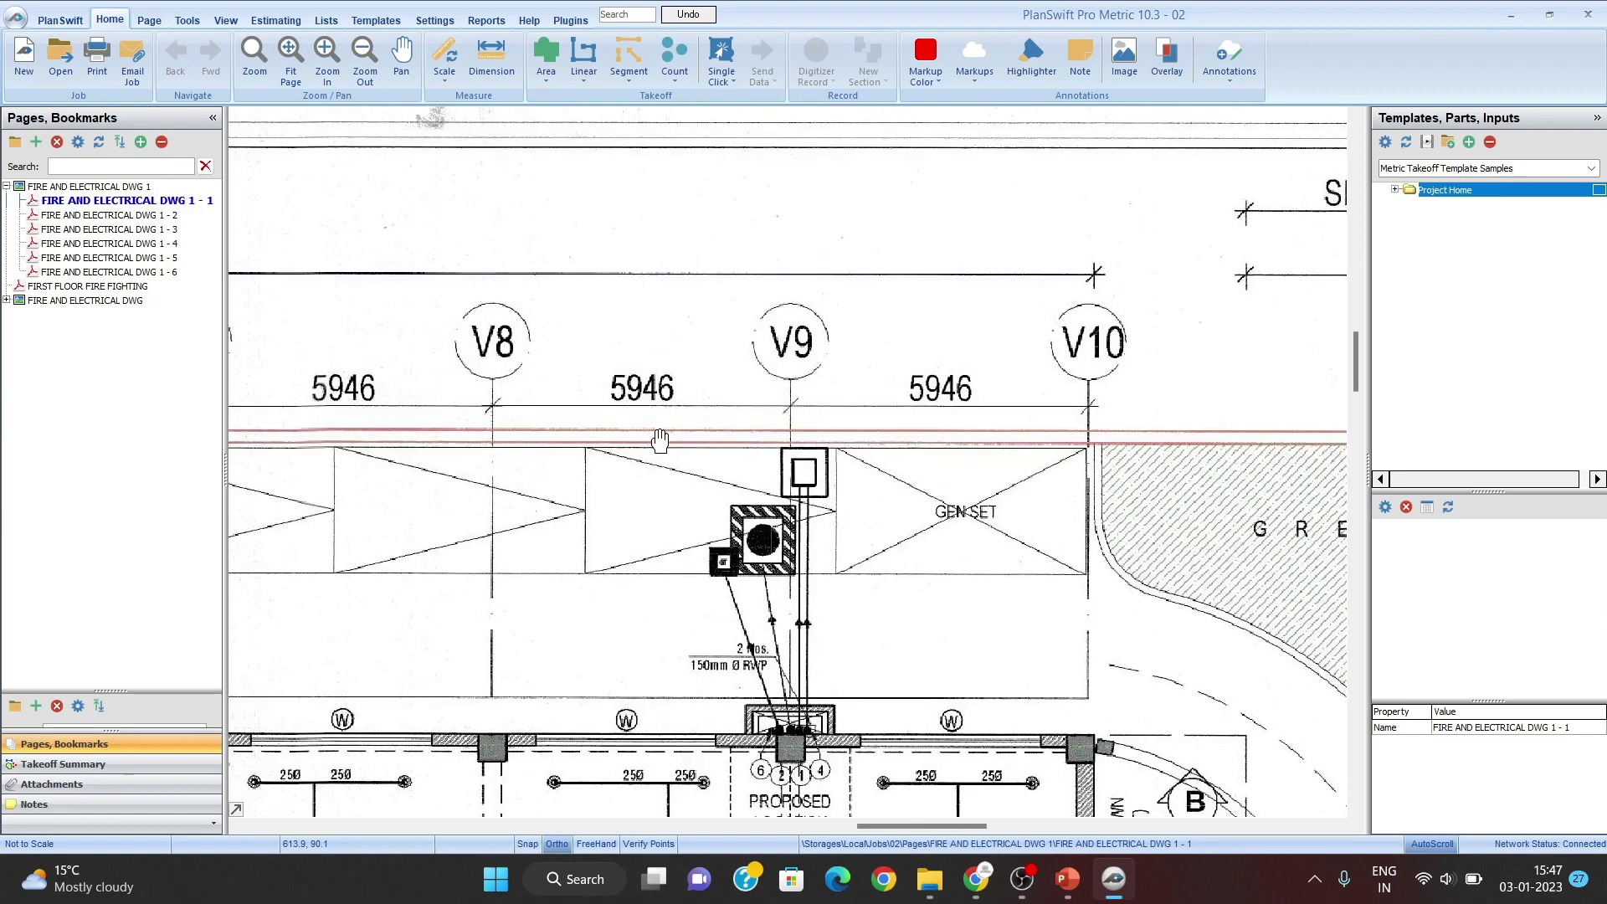
pyautogui.scroll(2, 633, 423)
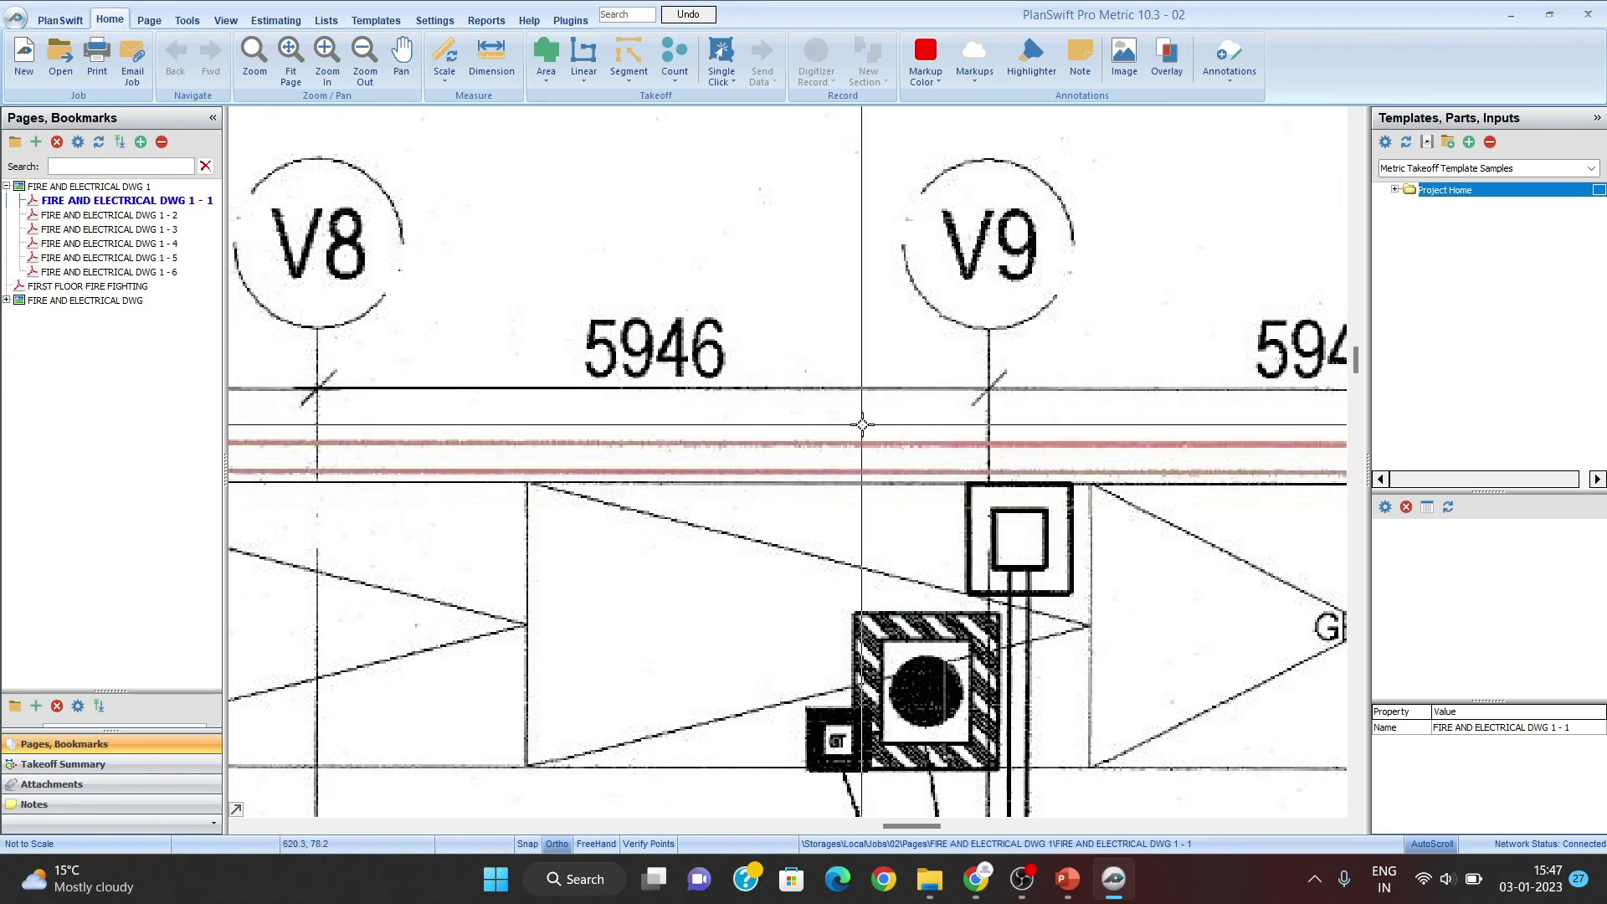
# Step: Examine the title block of the ground floor plumbing and fire layout for its scale, date and drawing number
pyautogui.scroll(-2, 862, 425)
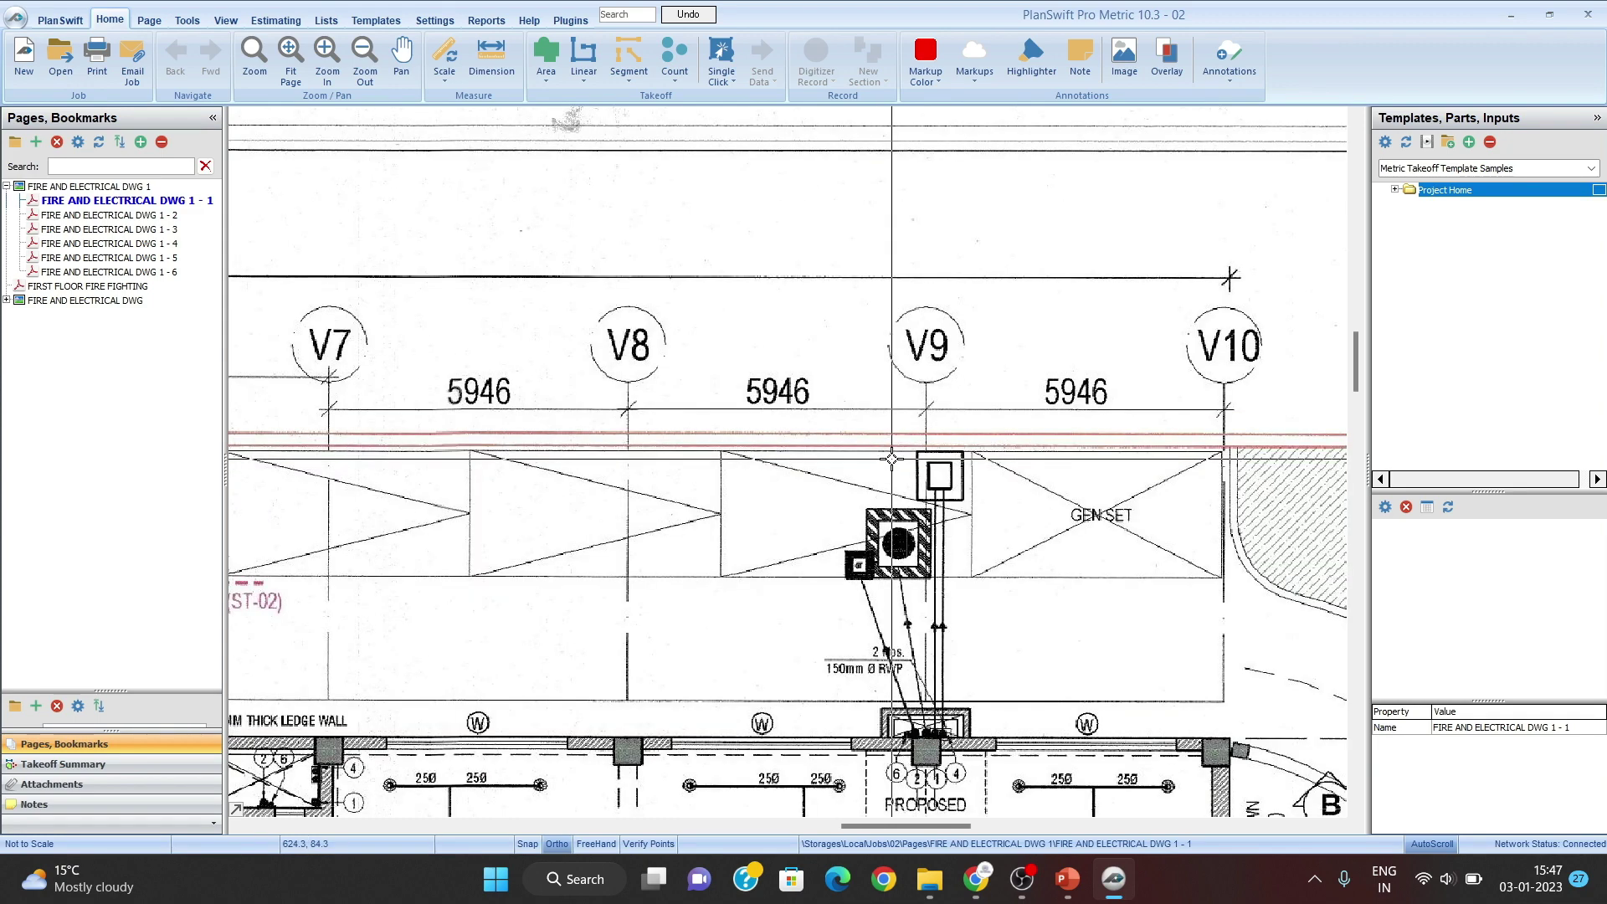
pyautogui.moveTo(921, 471)
pyautogui.mouseDown()
pyautogui.moveTo(790, 287)
pyautogui.moveTo(734, 162)
pyautogui.mouseUp()
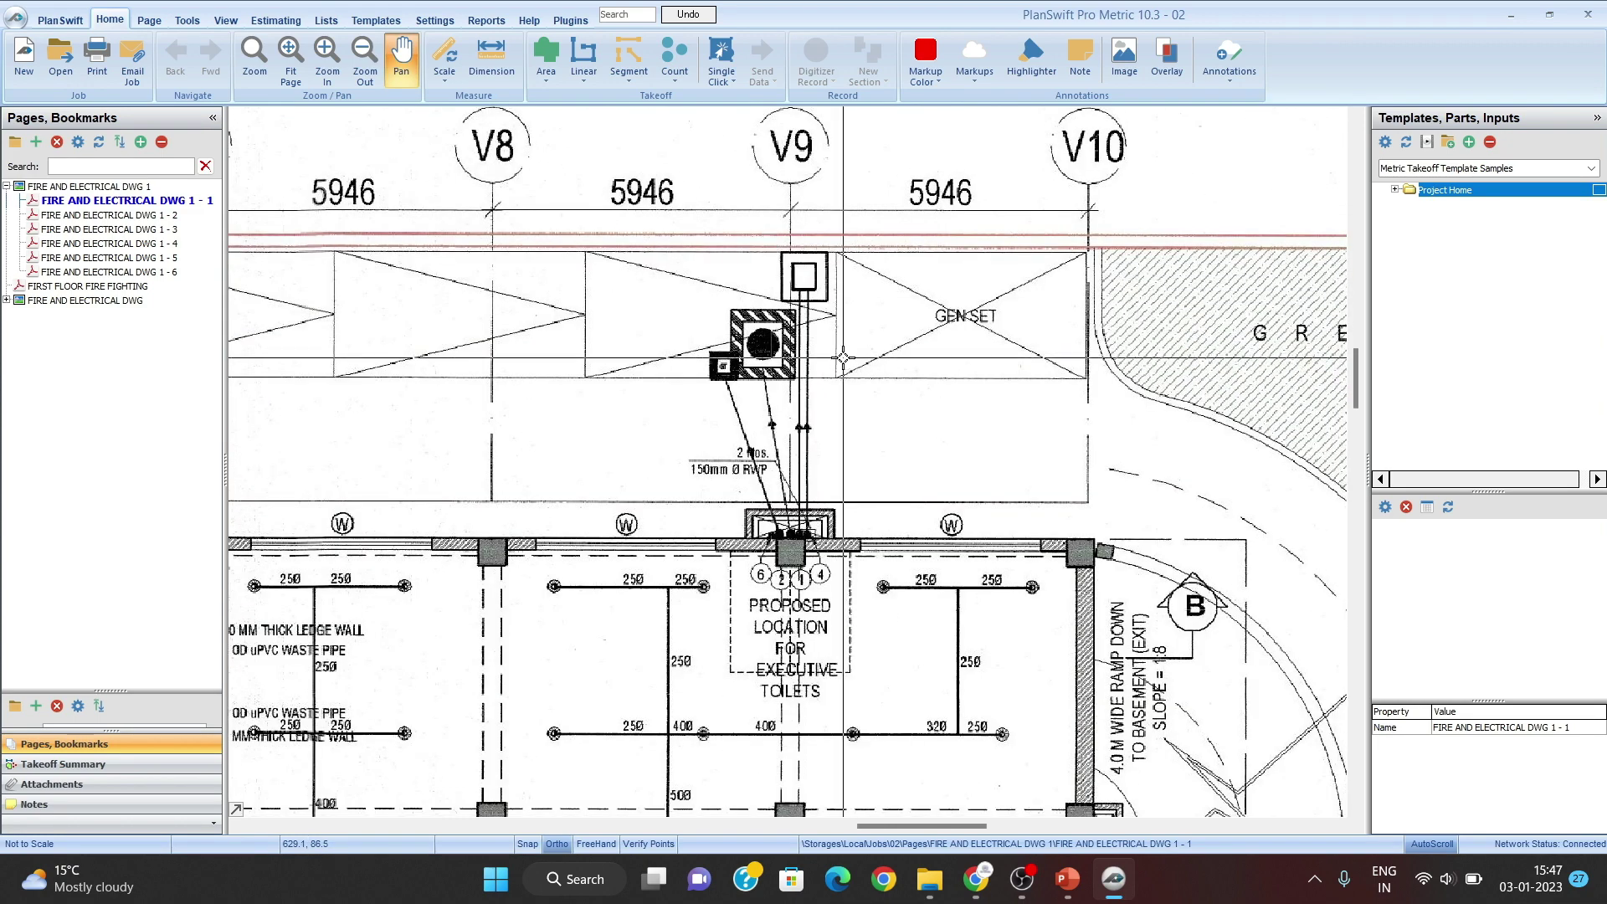
pyautogui.scroll(-2, 837, 503)
pyautogui.moveTo(902, 555); pyautogui.dragTo(743, 320)
pyautogui.moveTo(1051, 603)
pyautogui.mouseDown()
pyautogui.moveTo(1065, 289)
pyautogui.moveTo(1039, 129)
pyautogui.mouseUp()
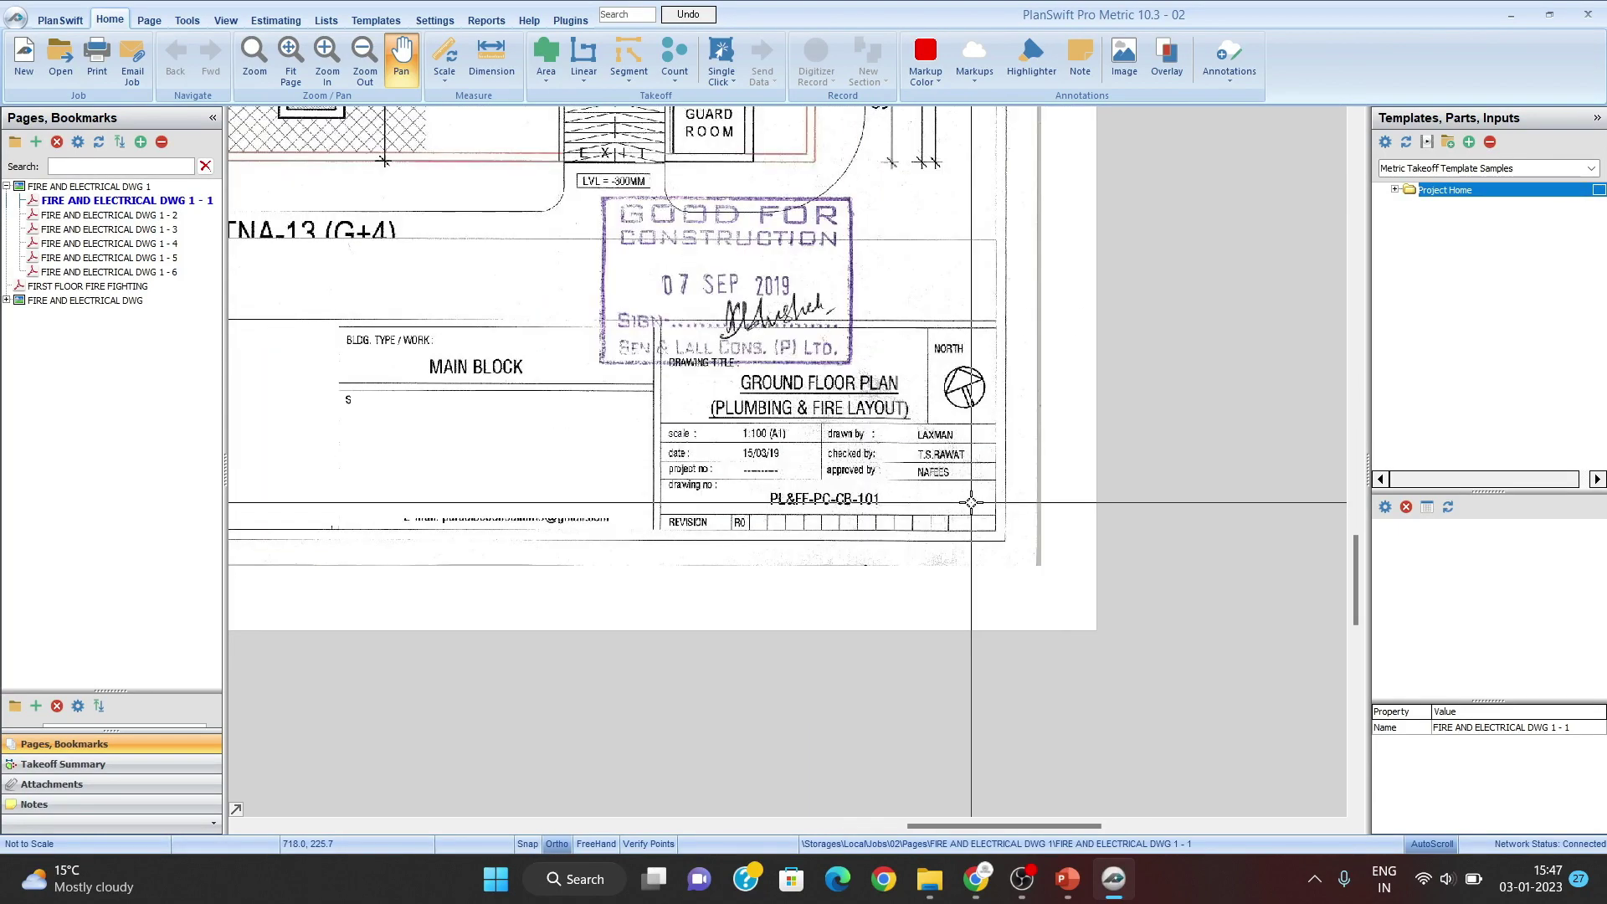
pyautogui.press('Escape')
pyautogui.scroll(5, 770, 483)
pyautogui.scroll(1, 771, 484)
pyautogui.moveTo(753, 474); pyautogui.dragTo(959, 517)
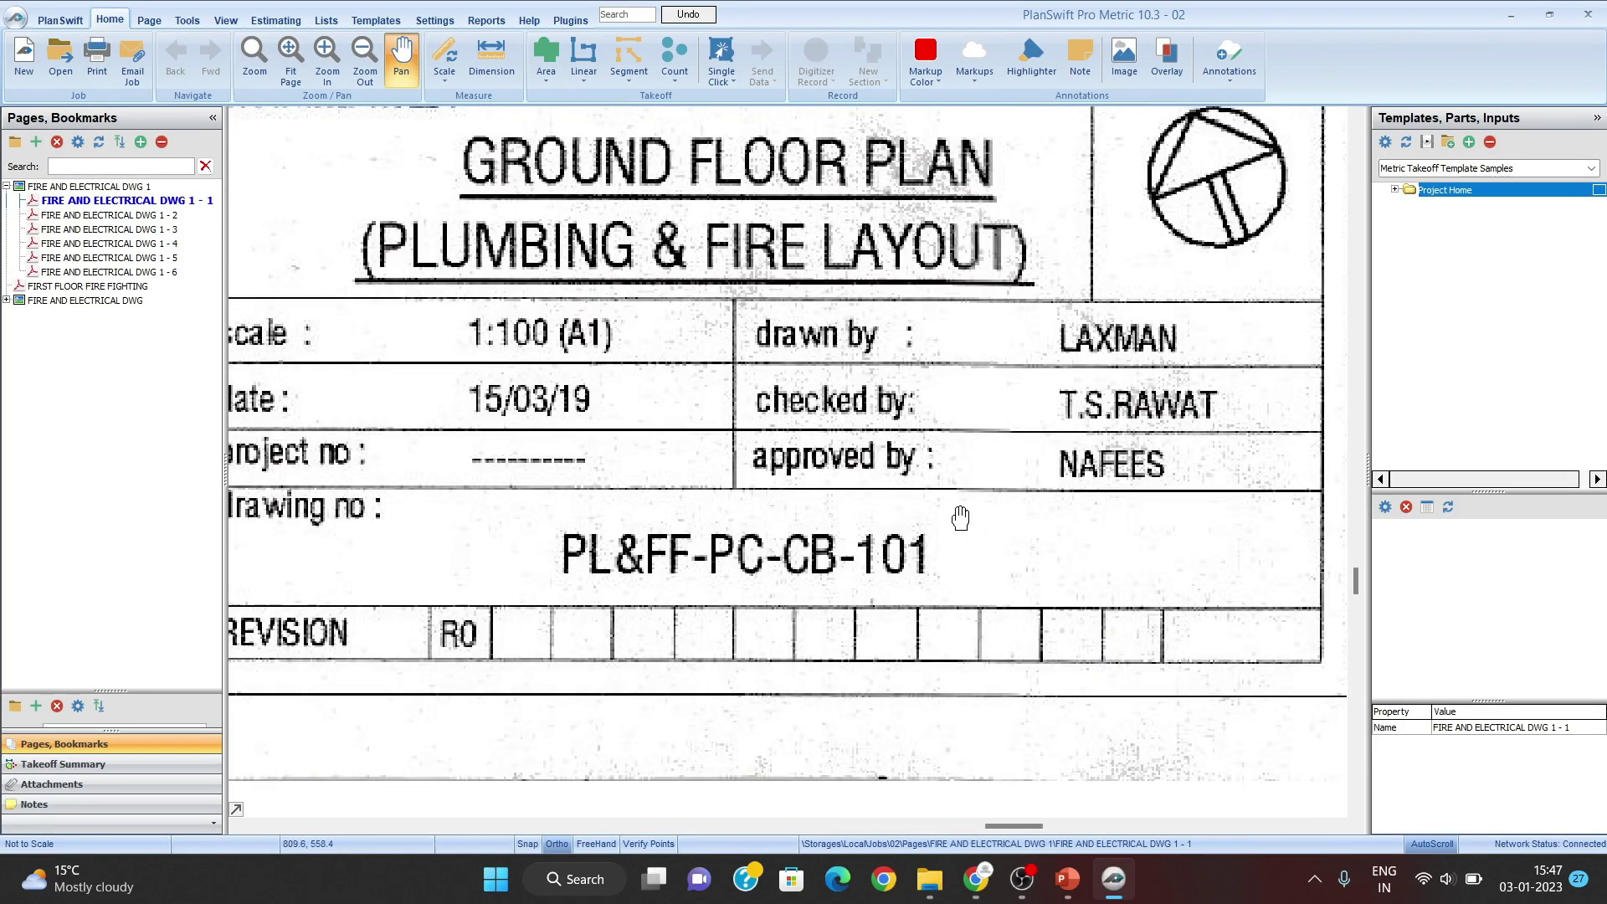
pyautogui.scroll(-1, 817, 492)
pyautogui.moveTo(818, 491)
pyautogui.mouseDown()
pyautogui.moveTo(845, 664)
pyautogui.moveTo(844, 641)
pyautogui.mouseUp()
pyautogui.press('Escape')
pyautogui.scroll(3, 617, 477)
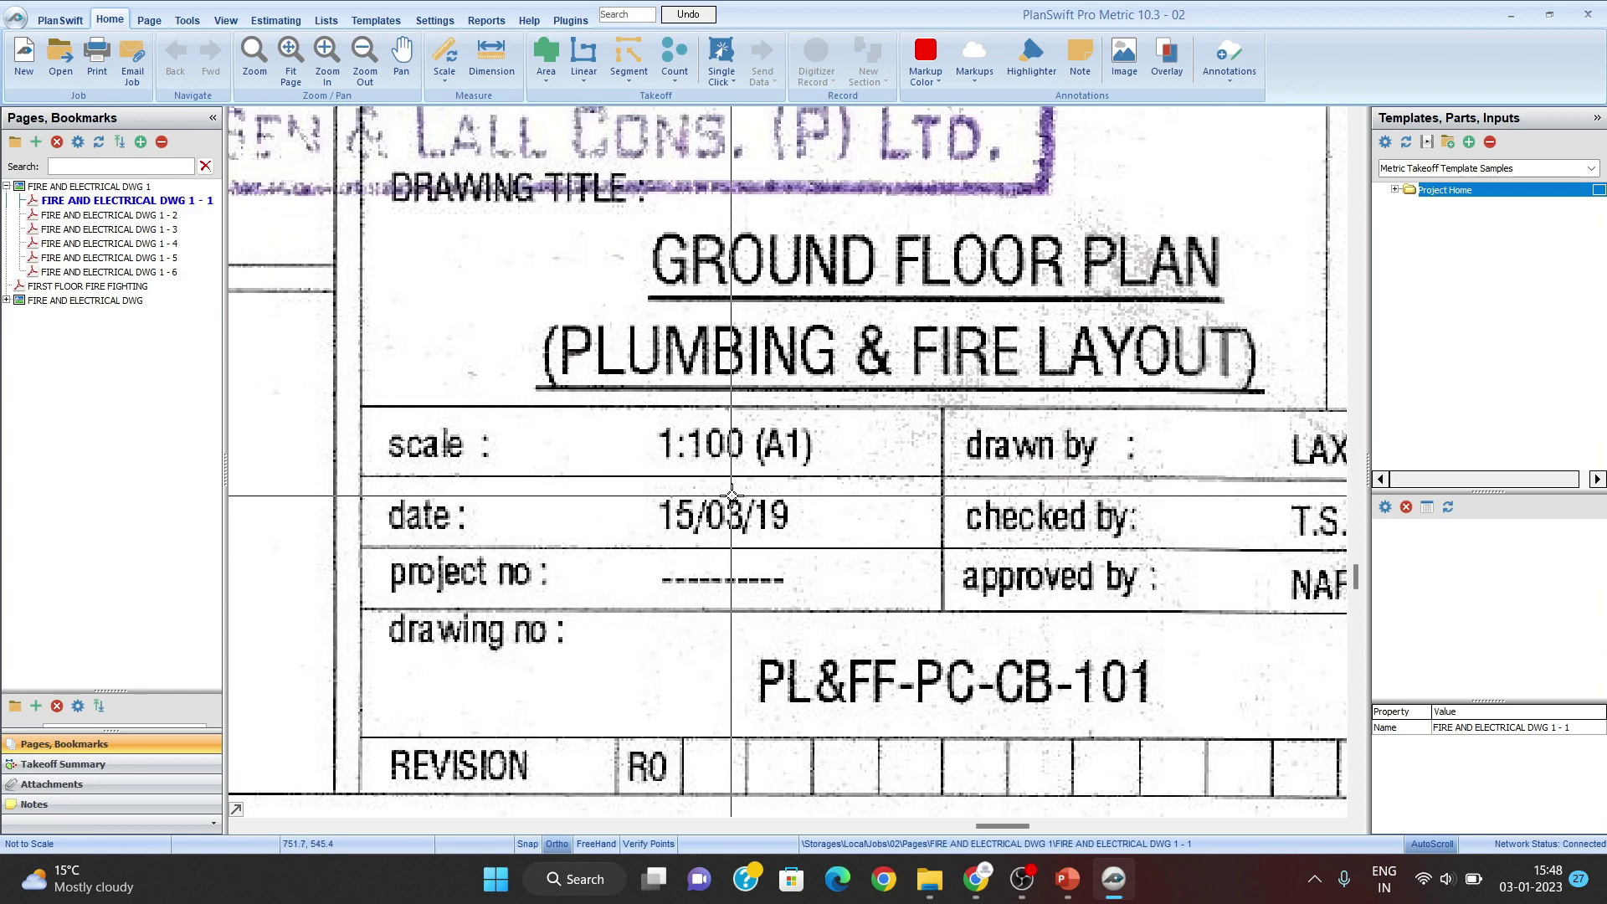
pyautogui.scroll(-2, 744, 491)
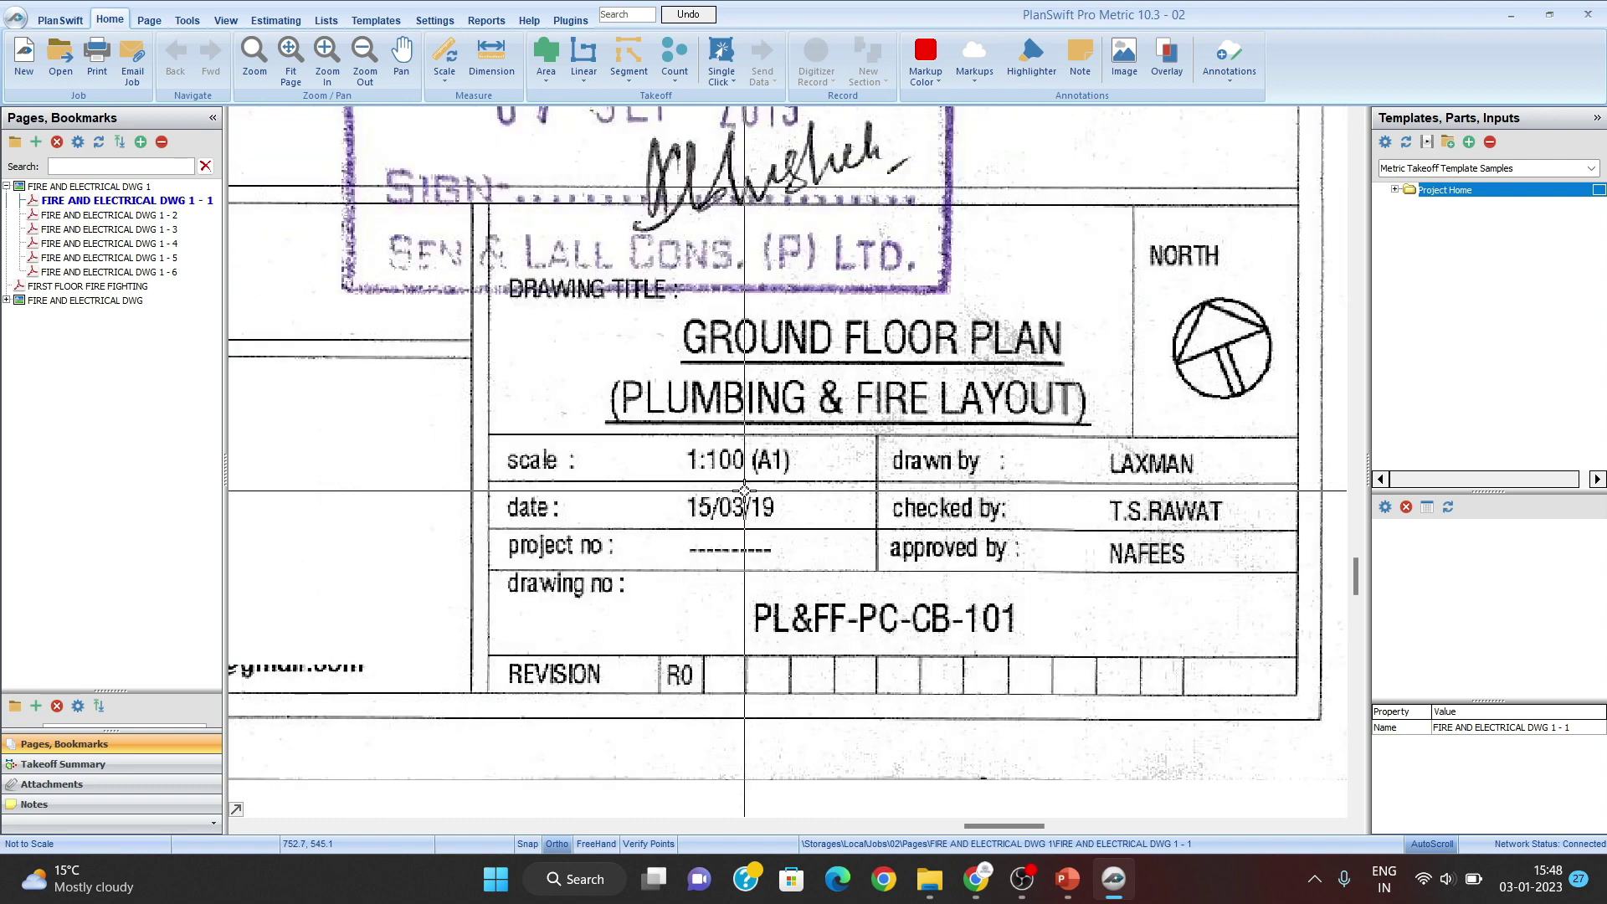
pyautogui.scroll(-2, 744, 490)
# Step: Set the scale of page 1 - 1 to 1:100 and accept the auto scale disclaimer
pyautogui.moveTo(760, 361); pyautogui.dragTo(977, 706)
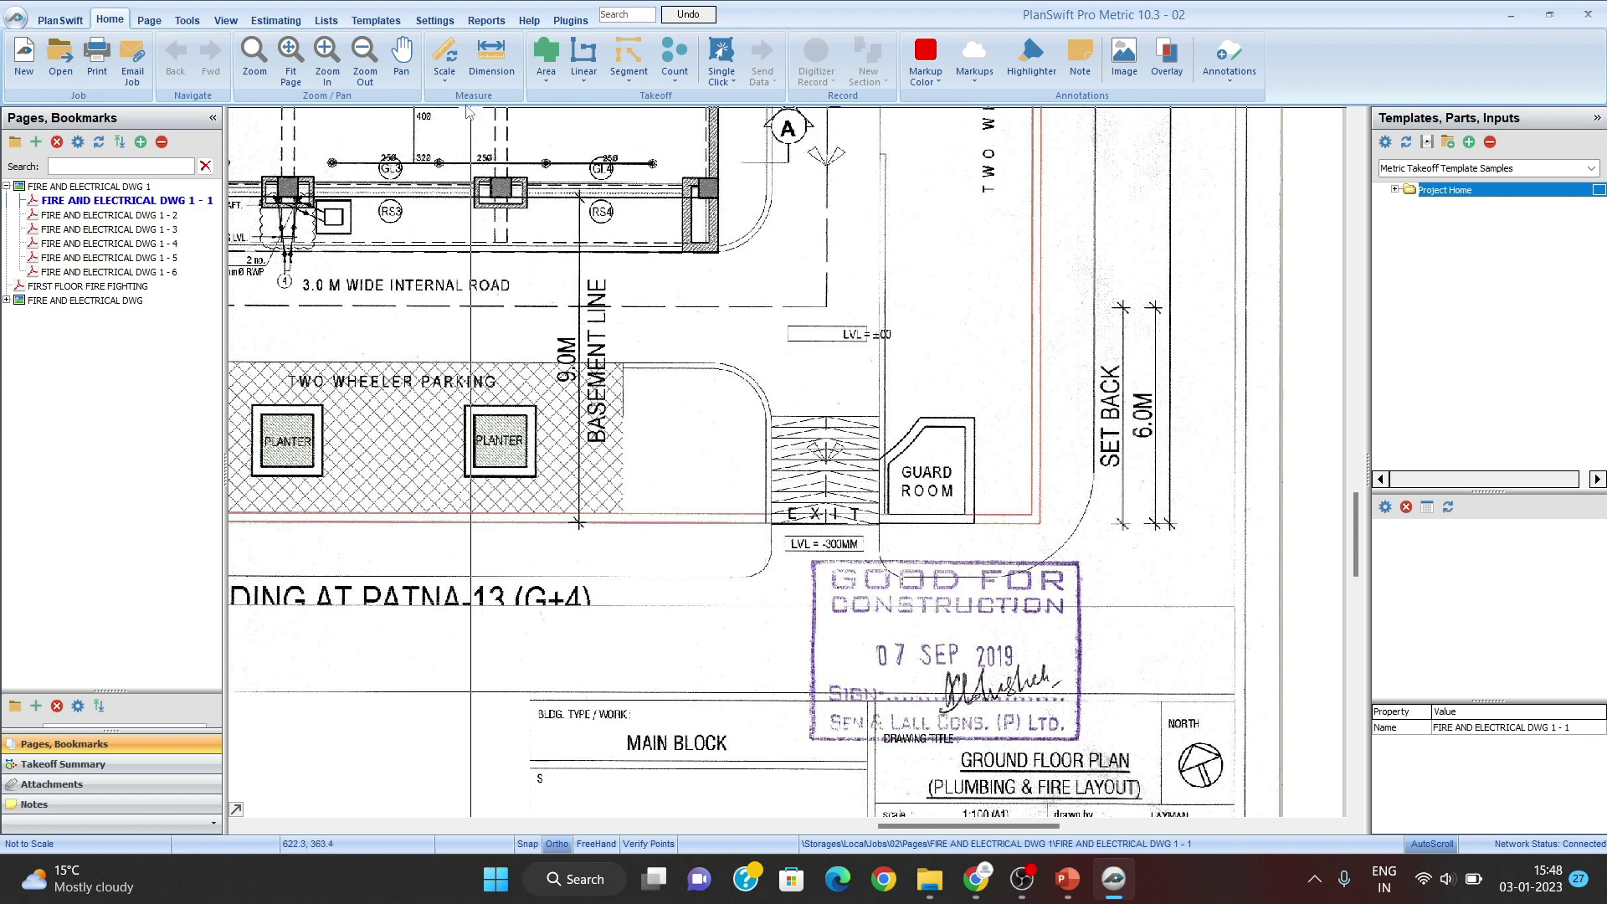
pyautogui.click(444, 83)
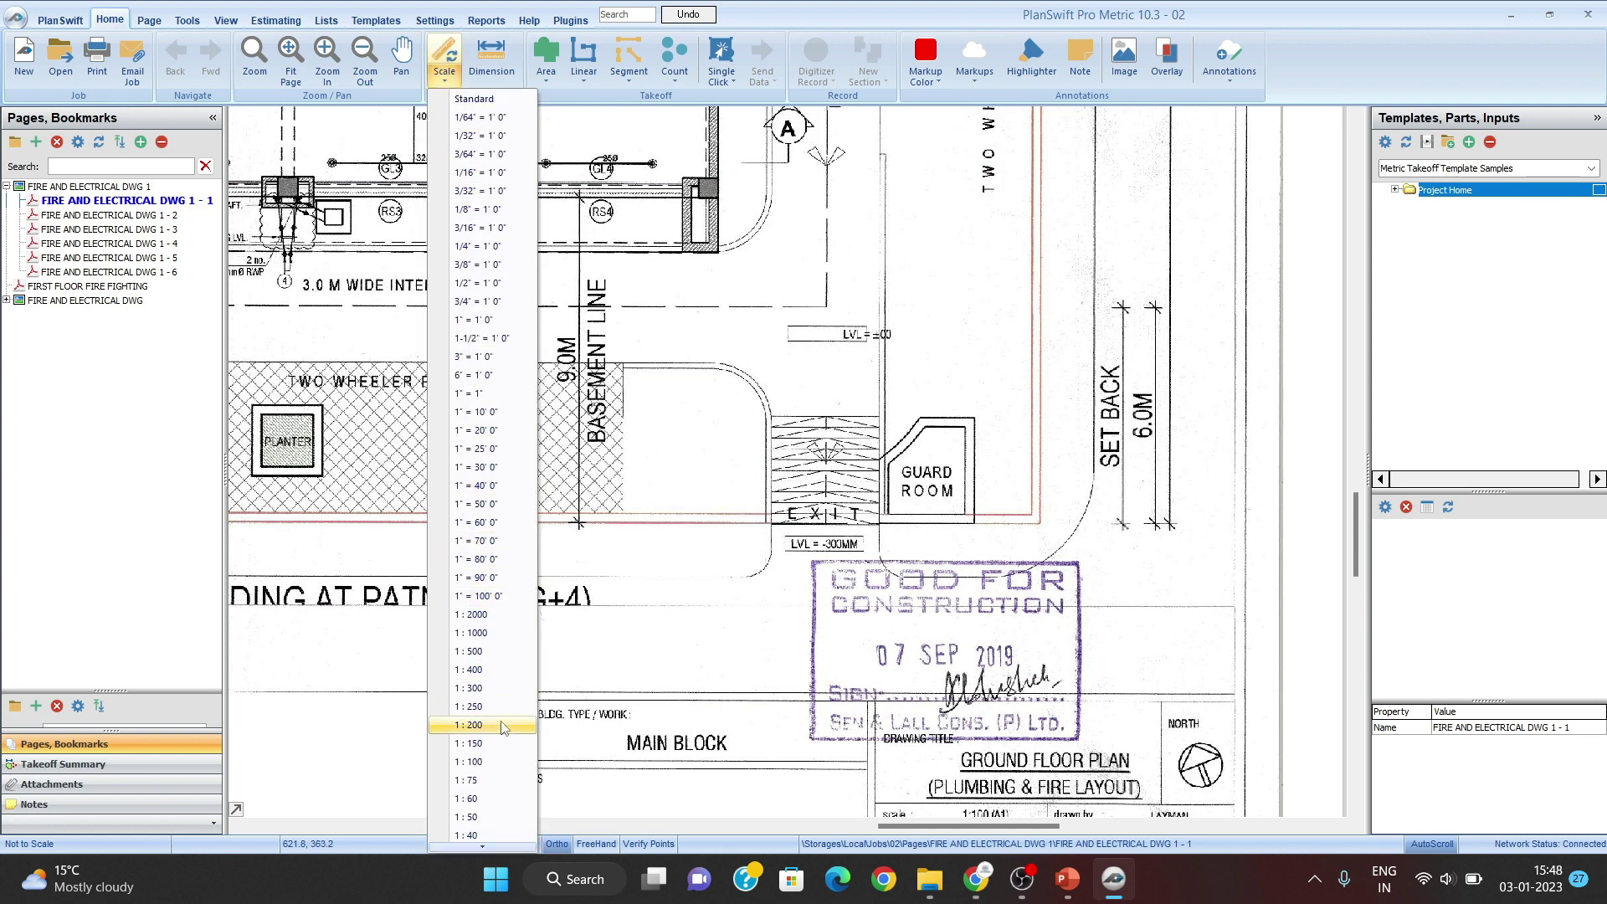
pyautogui.click(483, 763)
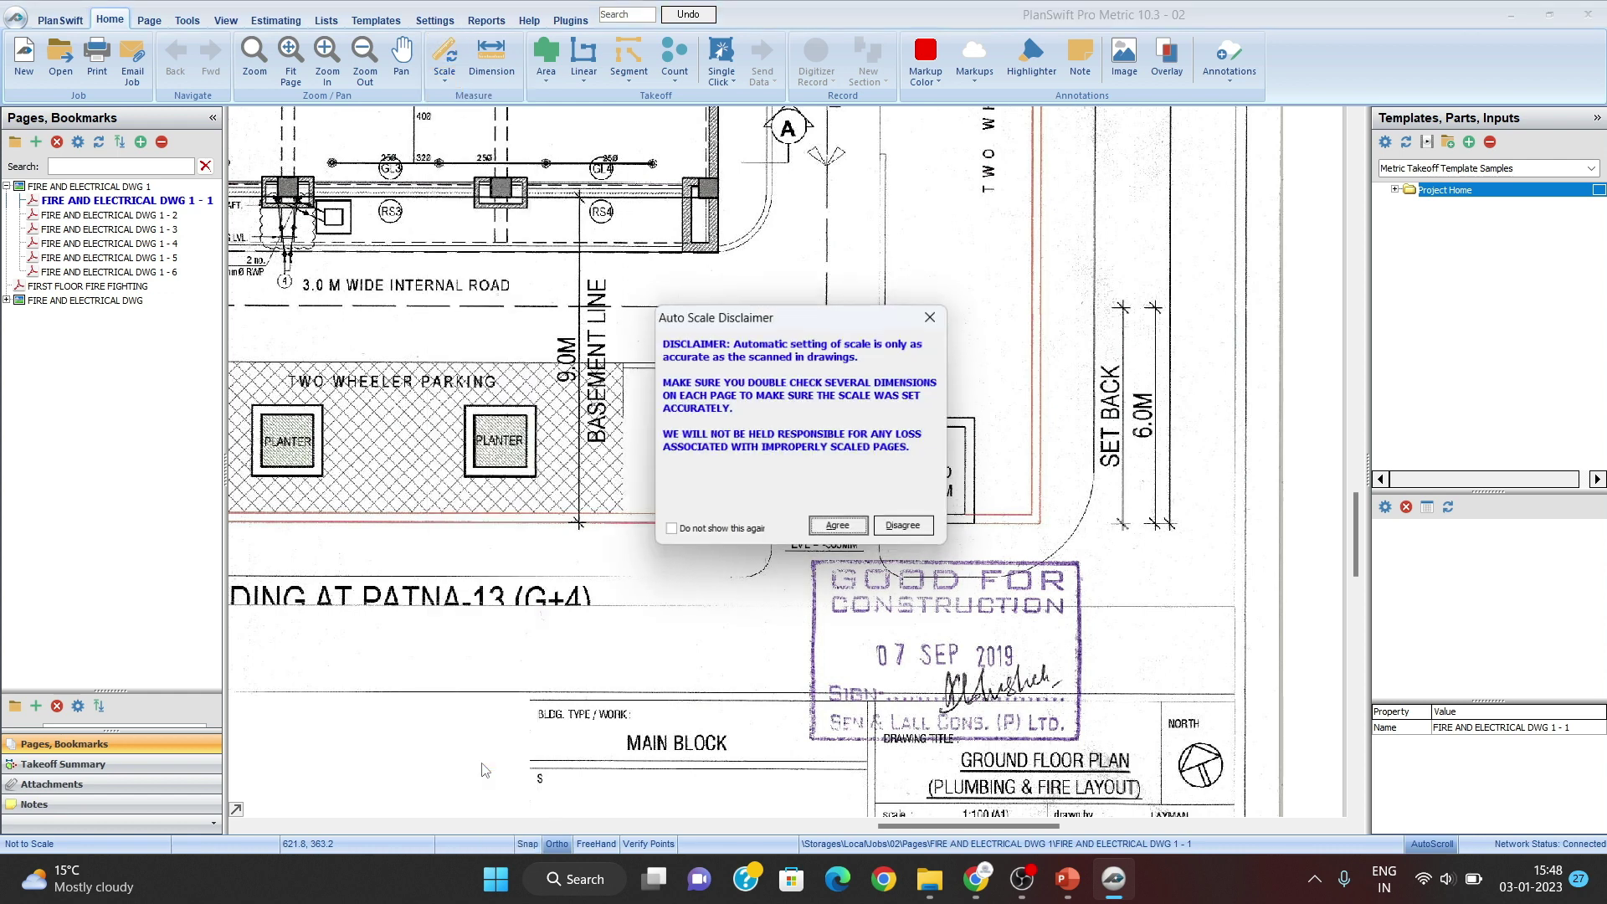
pyautogui.click(842, 531)
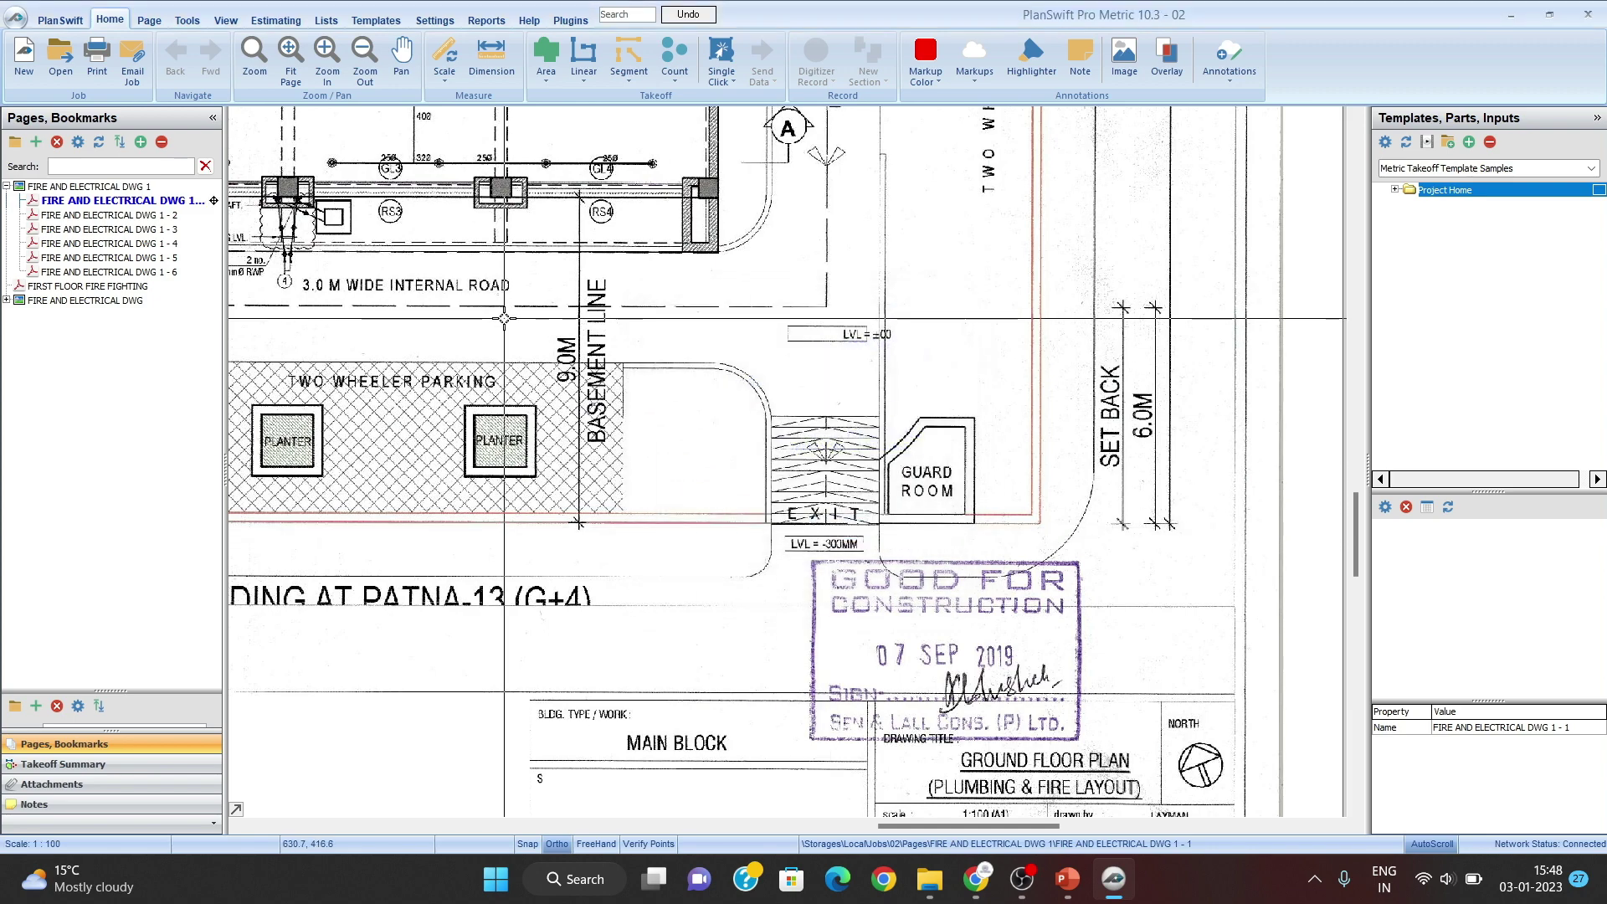
# Step: Locate the printed 5946 grid dimension between V7 and V8 above the parking strip
pyautogui.moveTo(736, 466); pyautogui.dragTo(1068, 727)
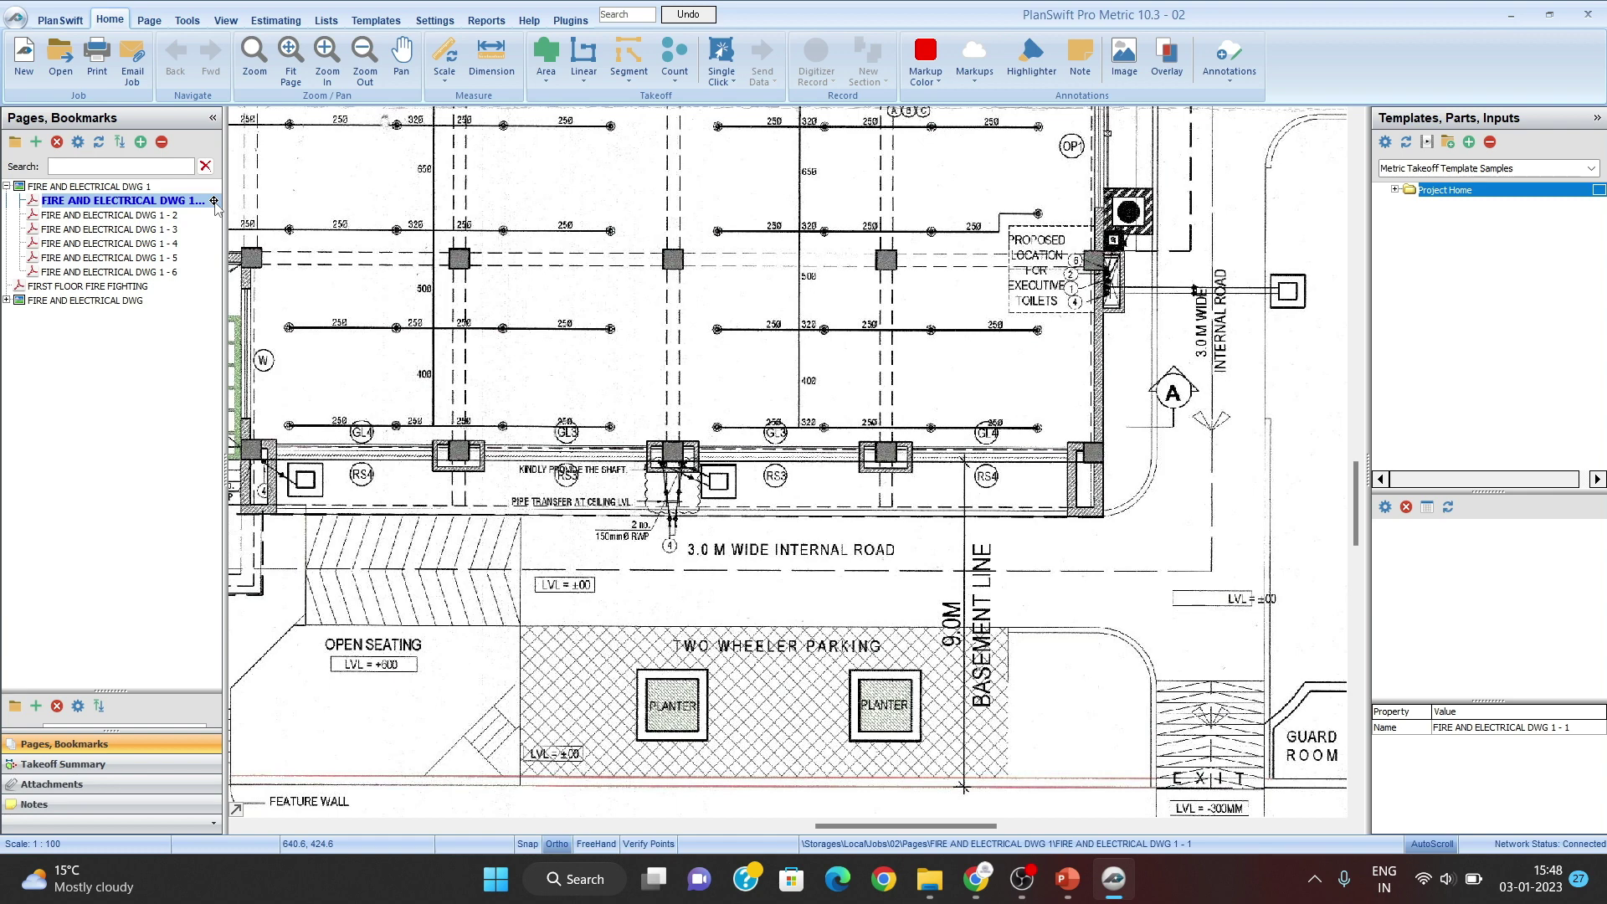
pyautogui.moveTo(344, 166)
pyautogui.mouseDown()
pyautogui.moveTo(565, 117)
pyautogui.moveTo(839, 108)
pyautogui.mouseUp()
pyautogui.moveTo(989, 549); pyautogui.dragTo(807, 366)
pyautogui.moveTo(949, 433)
pyautogui.mouseDown()
pyautogui.moveTo(818, 342)
pyautogui.moveTo(802, 809)
pyautogui.mouseUp()
pyautogui.moveTo(780, 238); pyautogui.dragTo(776, 688)
pyautogui.moveTo(789, 302)
pyautogui.mouseDown()
pyautogui.moveTo(764, 443)
pyautogui.moveTo(754, 789)
pyautogui.mouseUp()
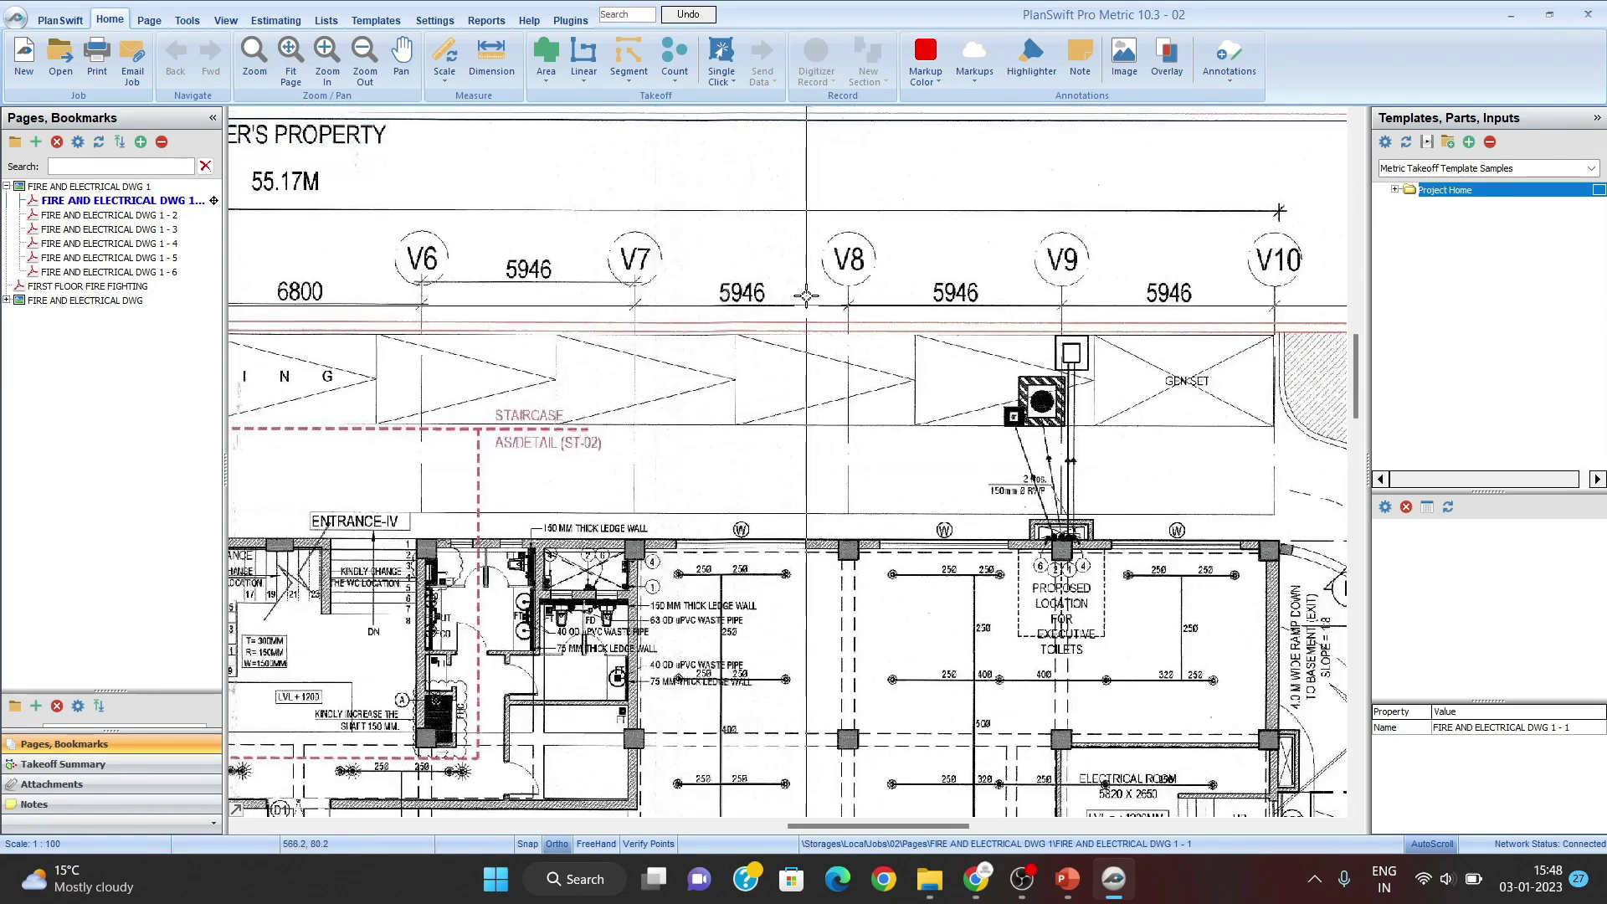
pyautogui.scroll(1, 797, 274)
pyautogui.scroll(1, 703, 272)
pyautogui.moveTo(707, 270); pyautogui.dragTo(715, 370)
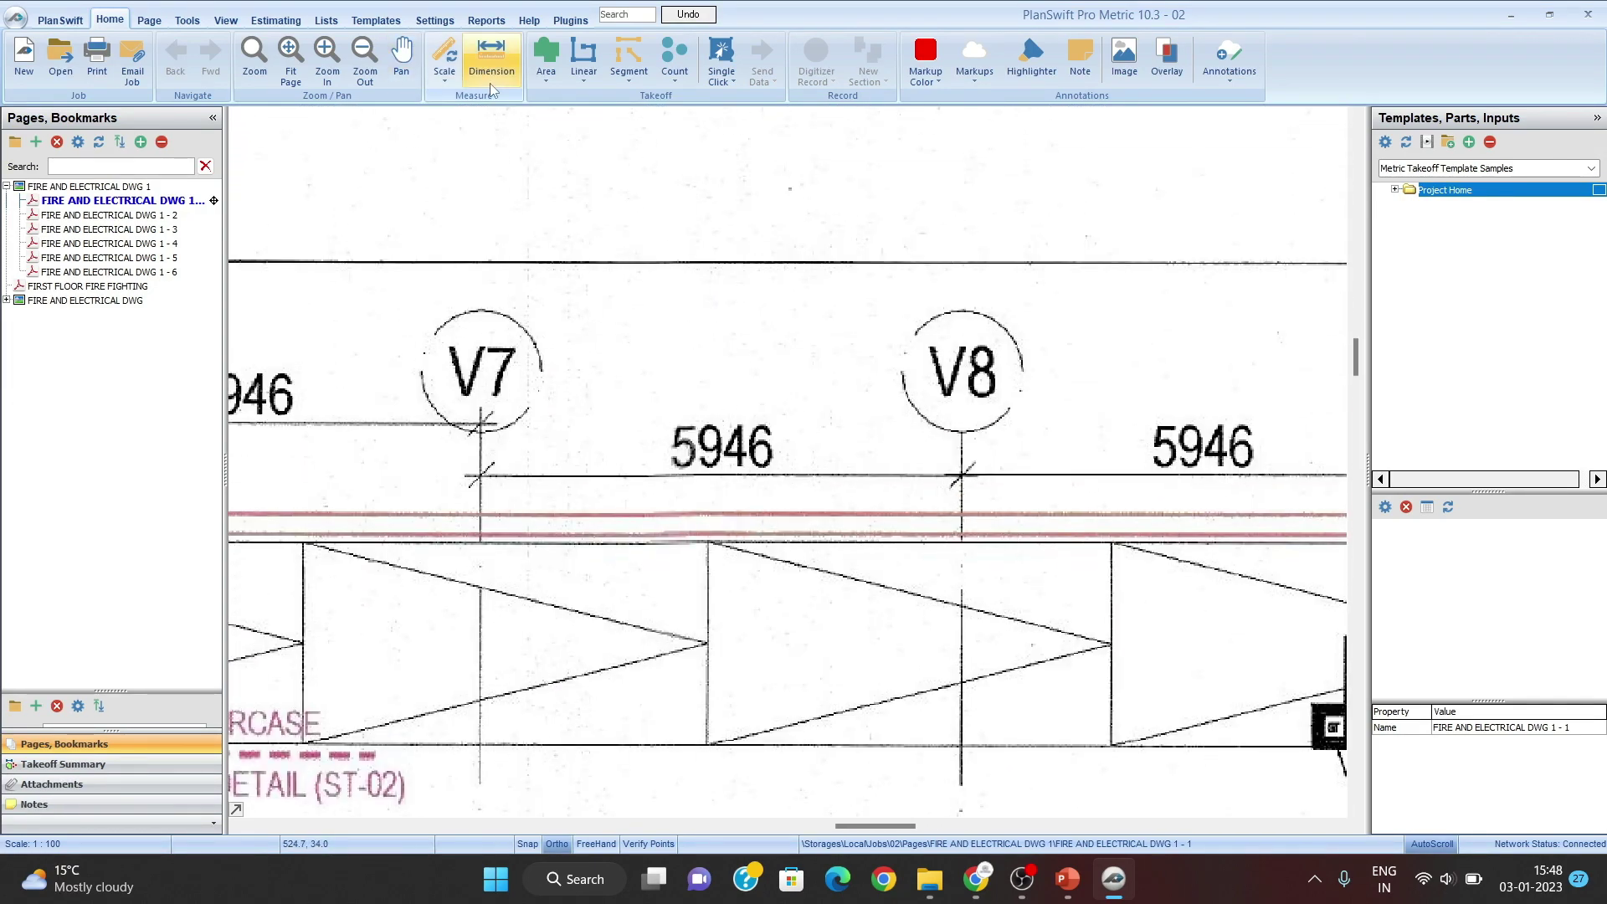
# Step: Measure the distance between grid lines V7 and V8 along their dimension line to check the page scale
pyautogui.click(494, 60)
pyautogui.click(561, 456)
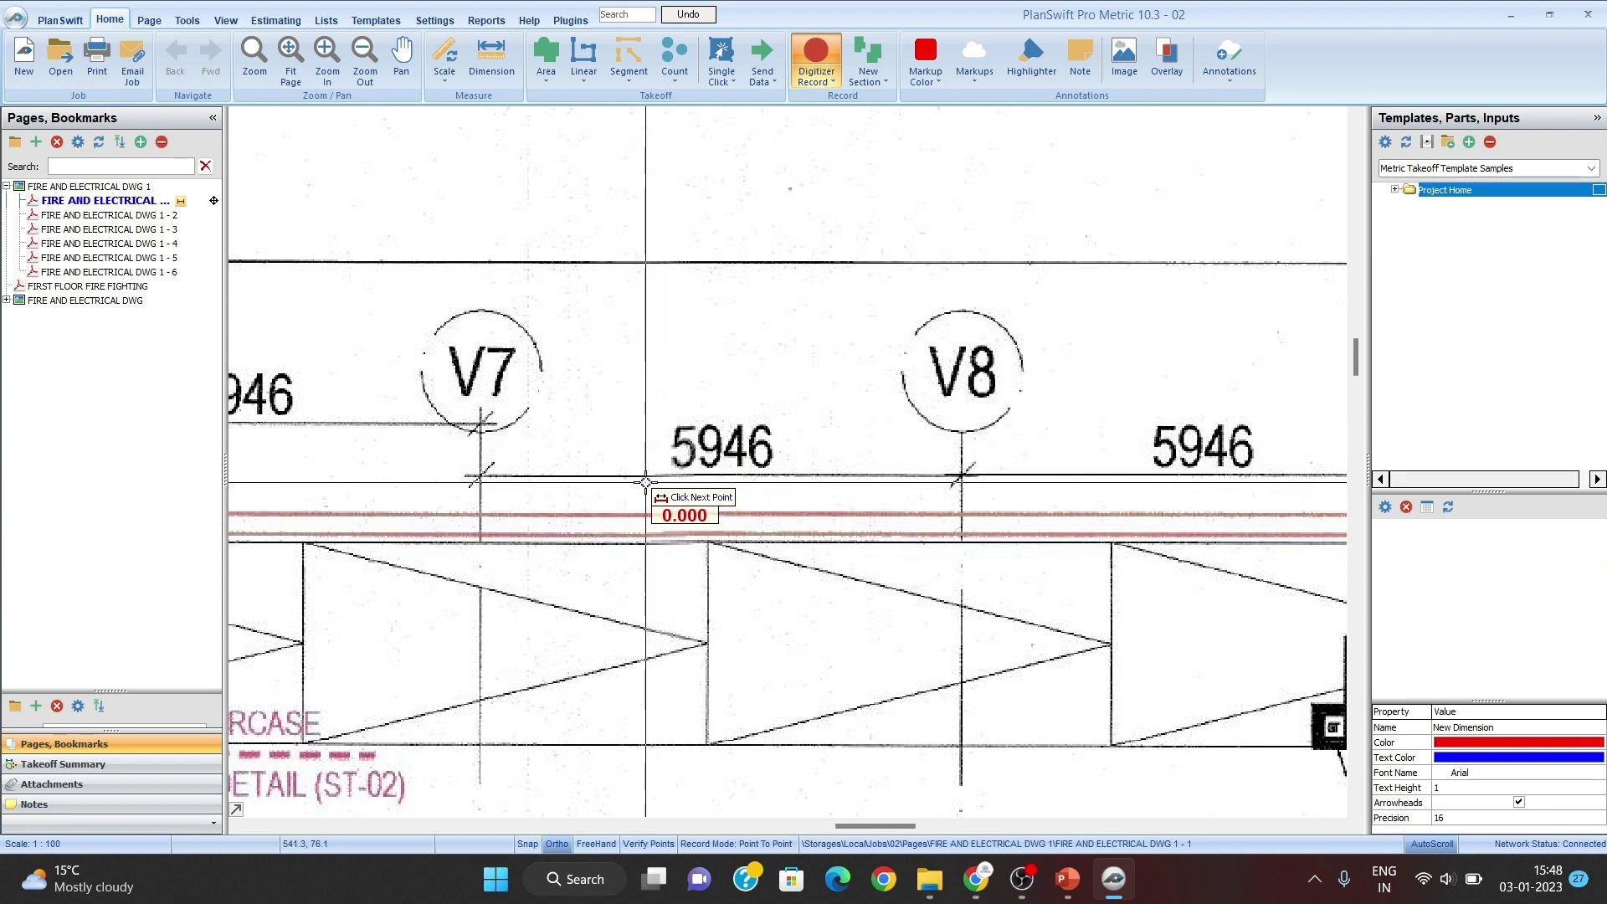
pyautogui.scroll(1, 646, 483)
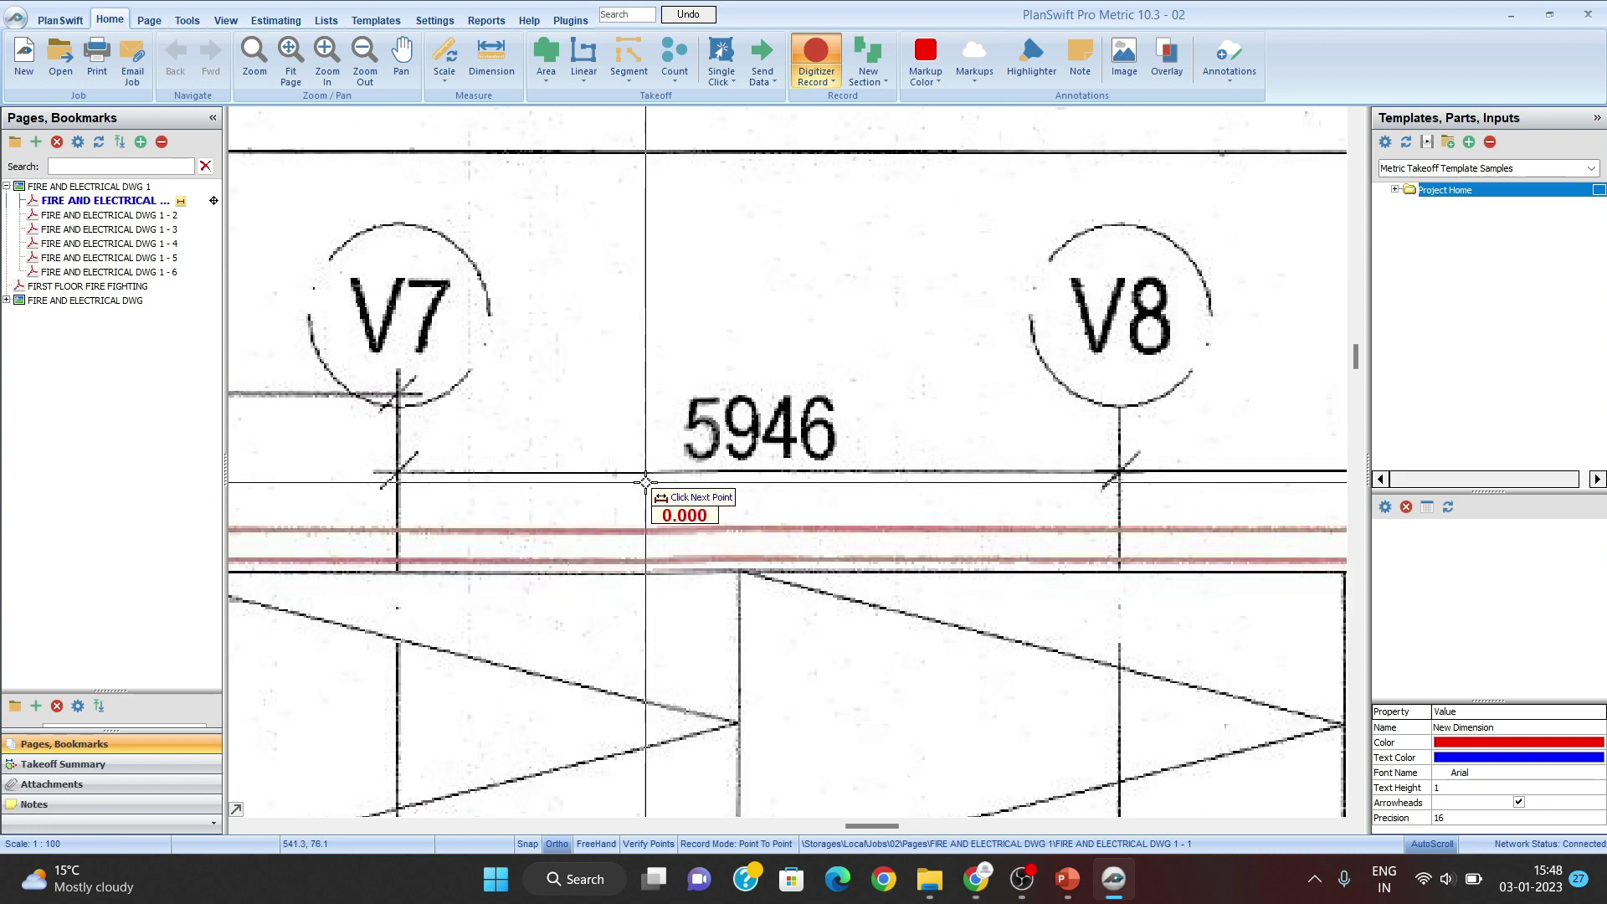
pyautogui.scroll(-1, 647, 483)
pyautogui.scroll(-5, 646, 483)
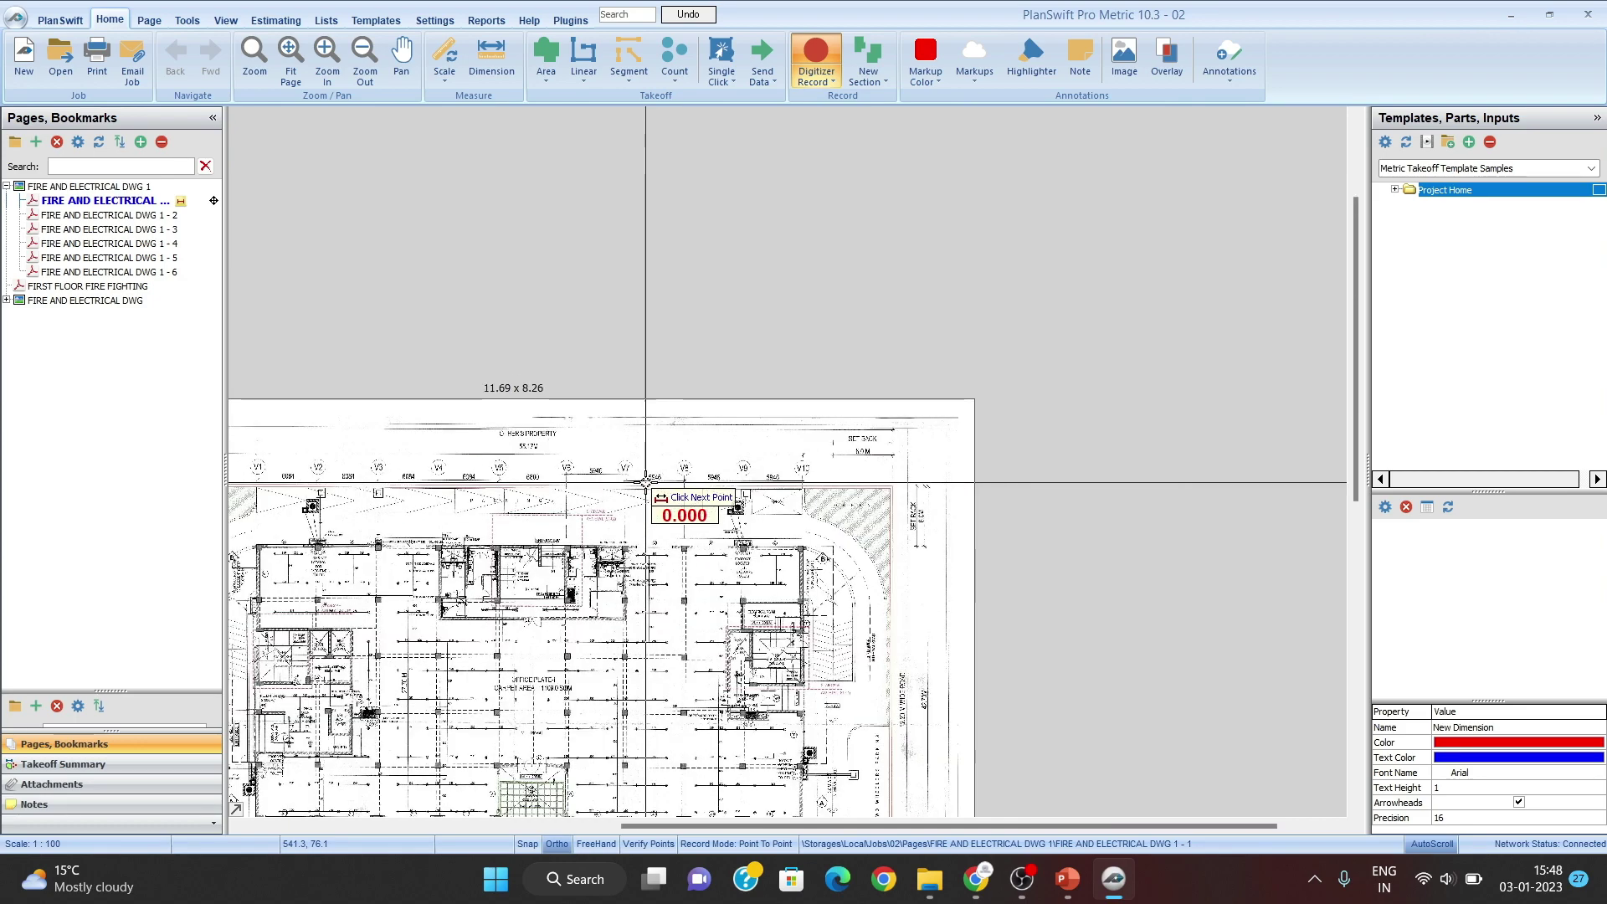
pyautogui.scroll(6, 646, 483)
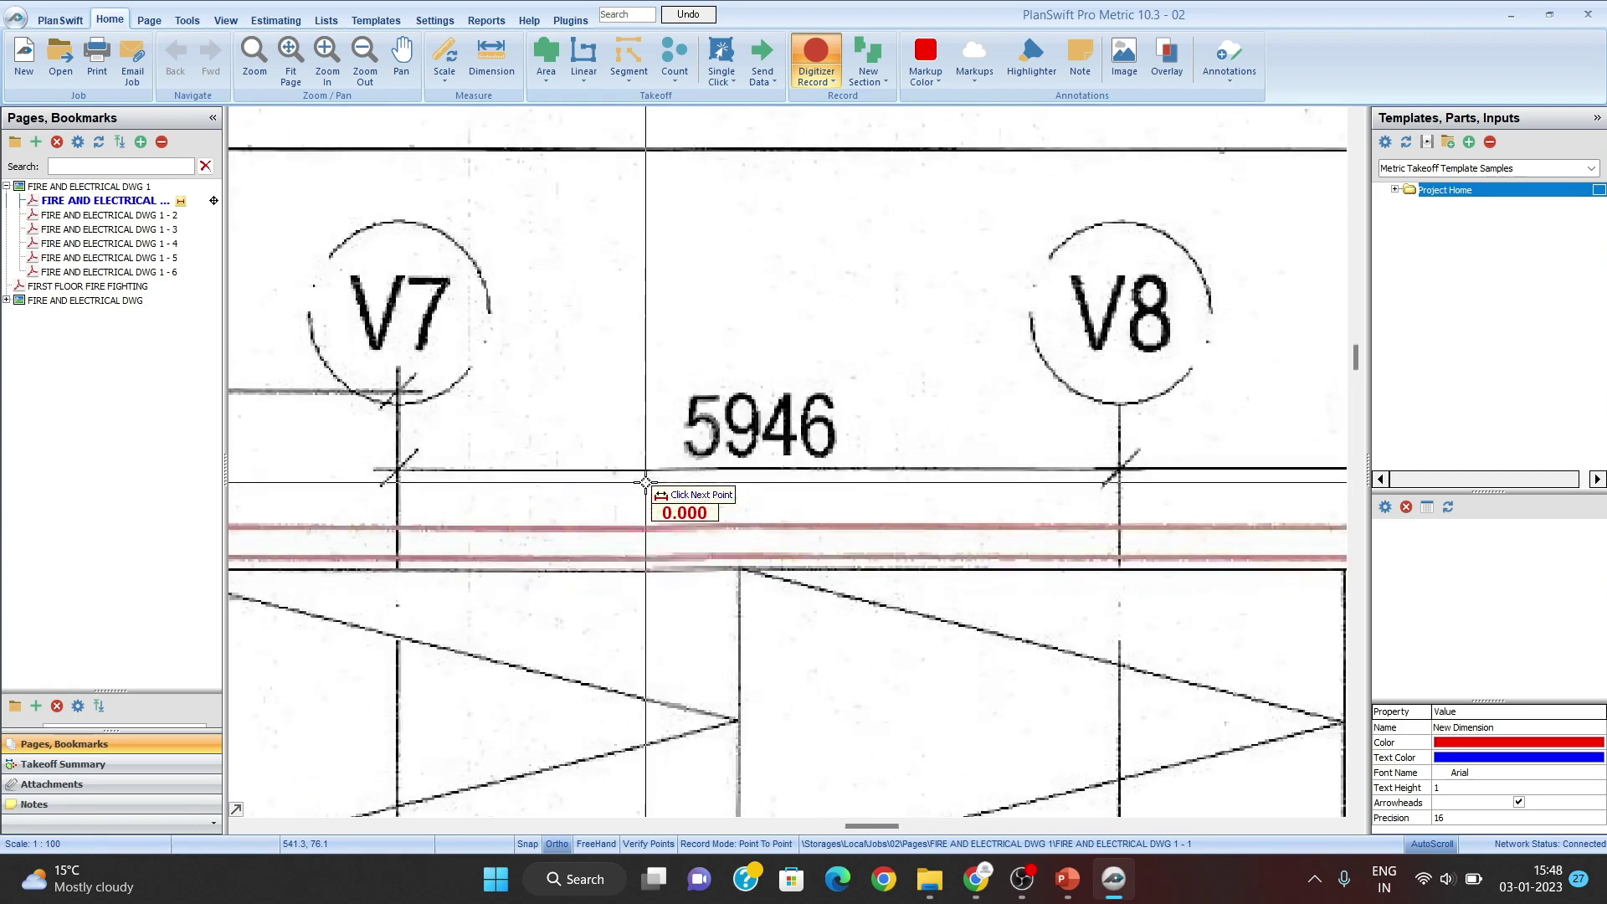
pyautogui.scroll(-5, 646, 483)
pyautogui.scroll(5, 646, 483)
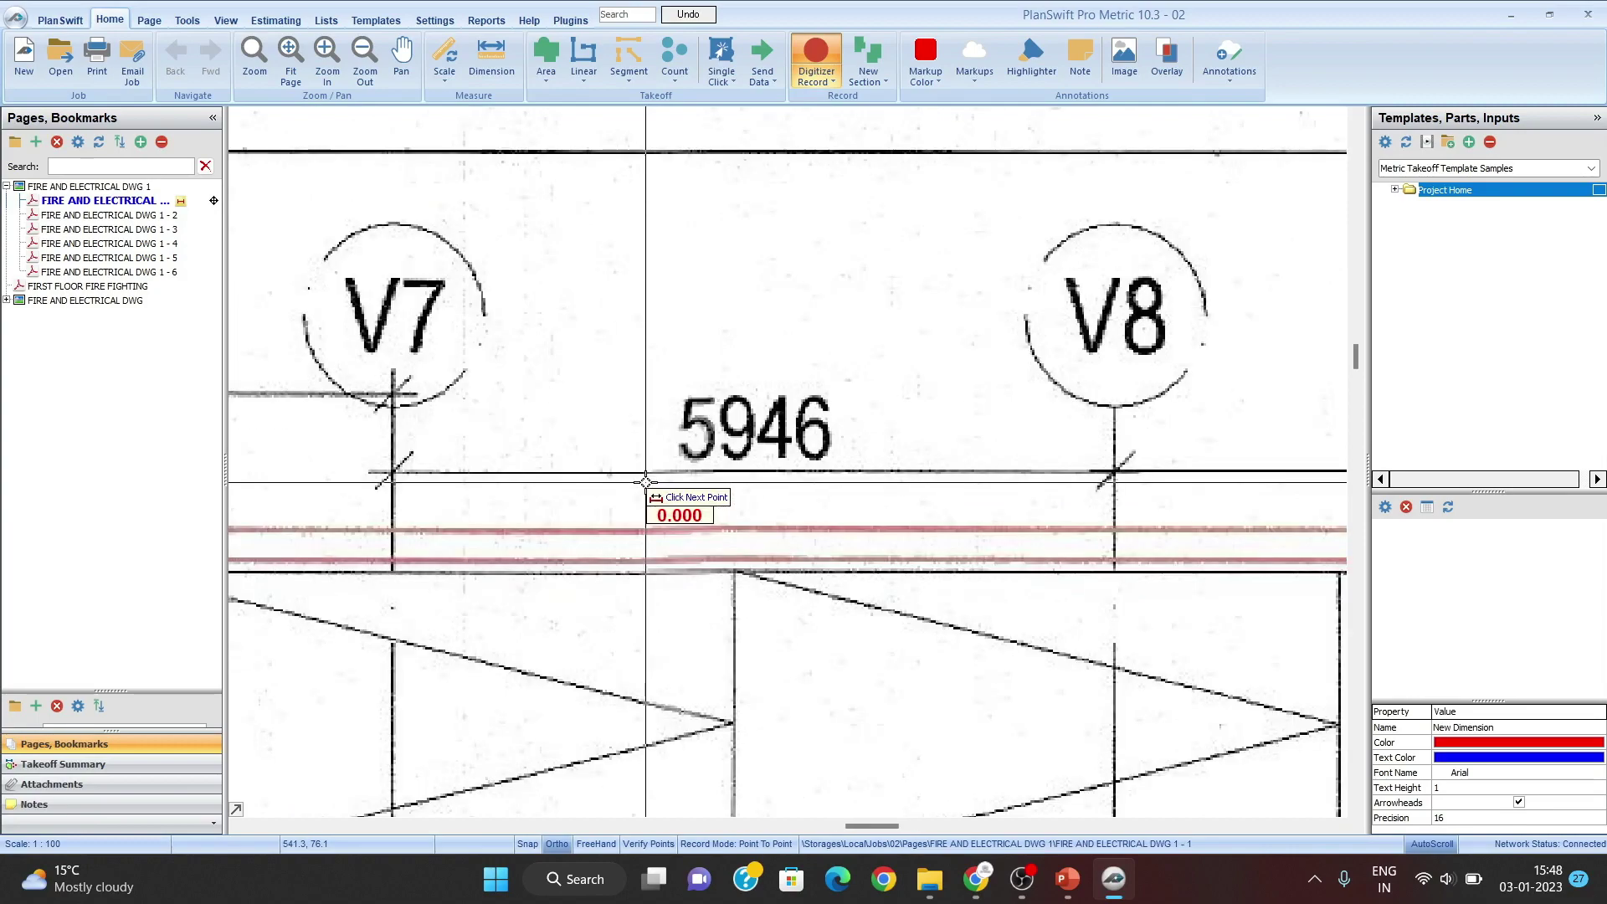
pyautogui.scroll(-4, 643, 488)
pyautogui.scroll(5, 643, 488)
pyautogui.scroll(-5, 643, 488)
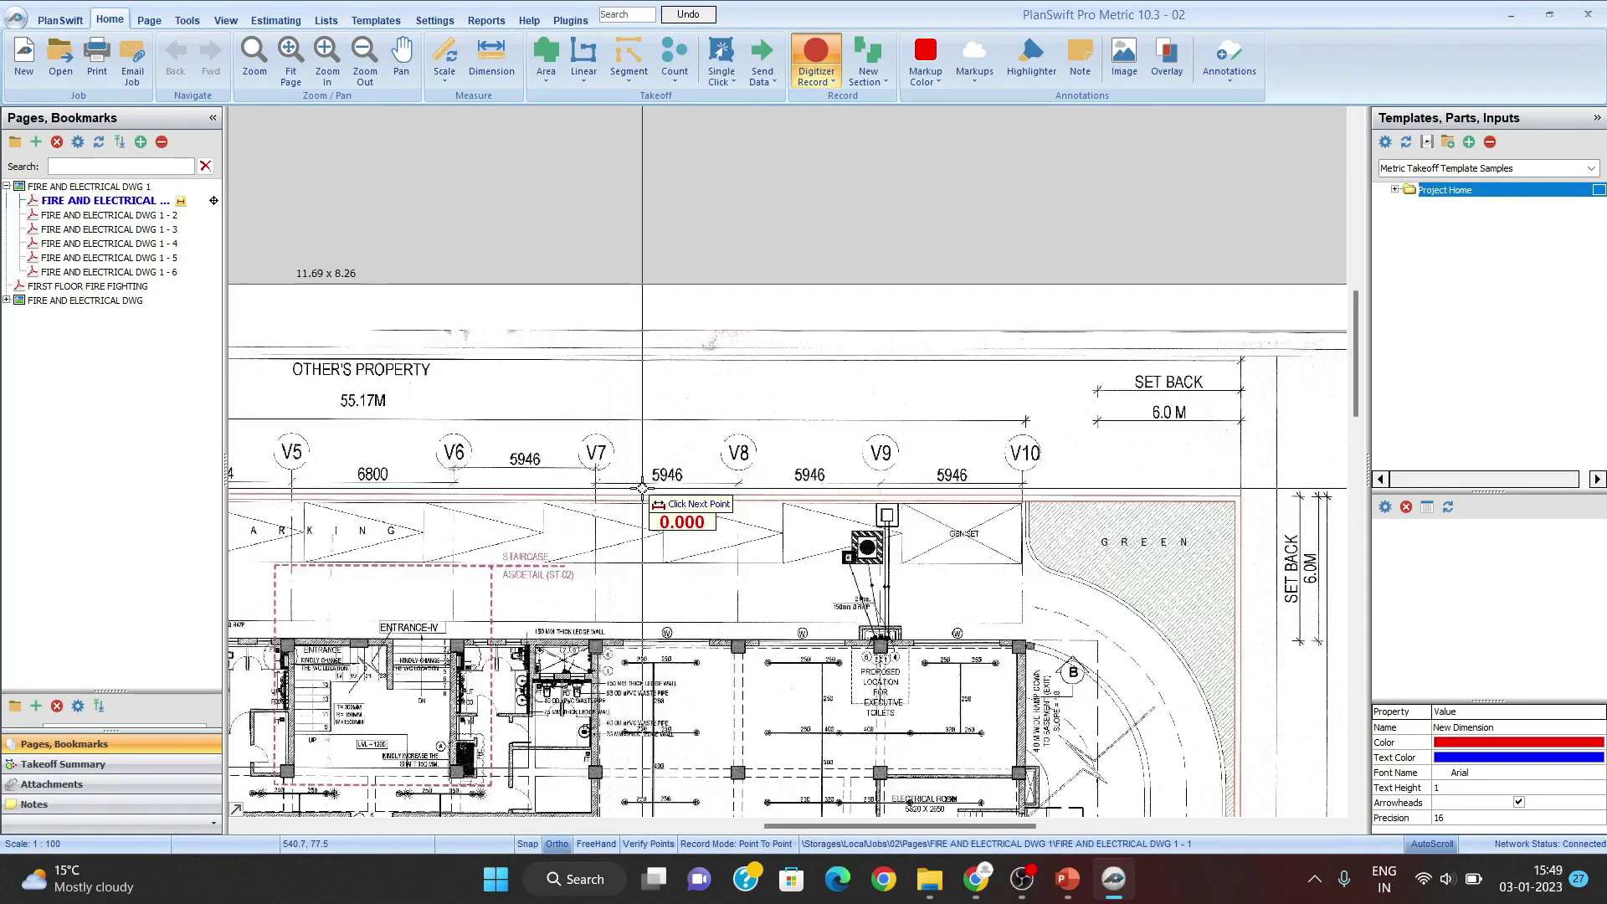
pyautogui.scroll(5, 615, 484)
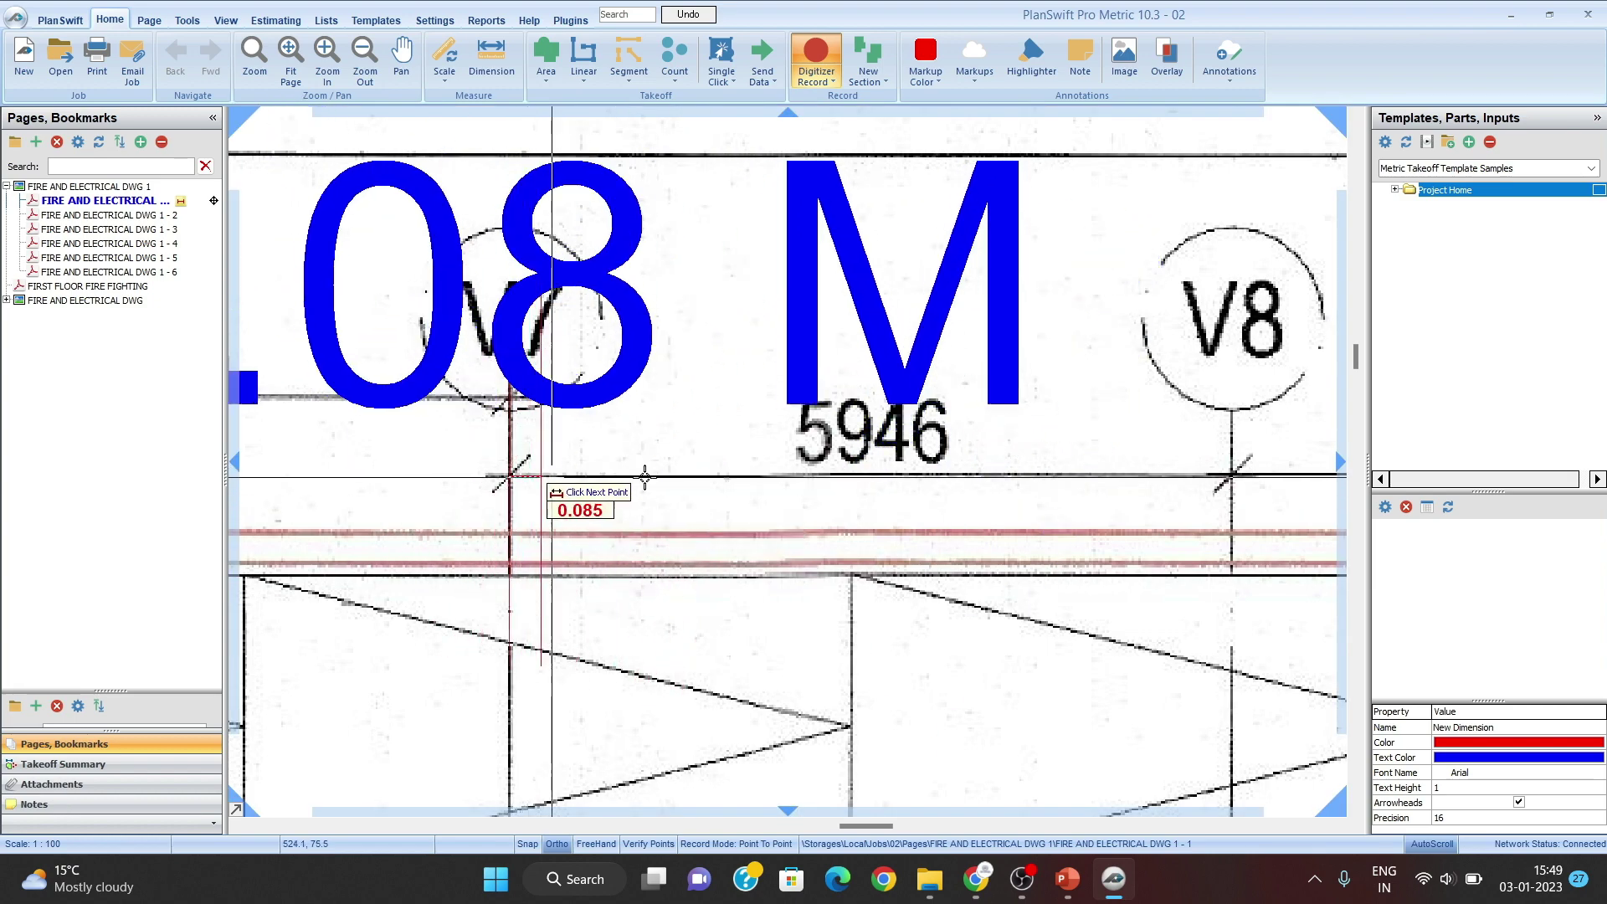
pyautogui.scroll(-3, 644, 477)
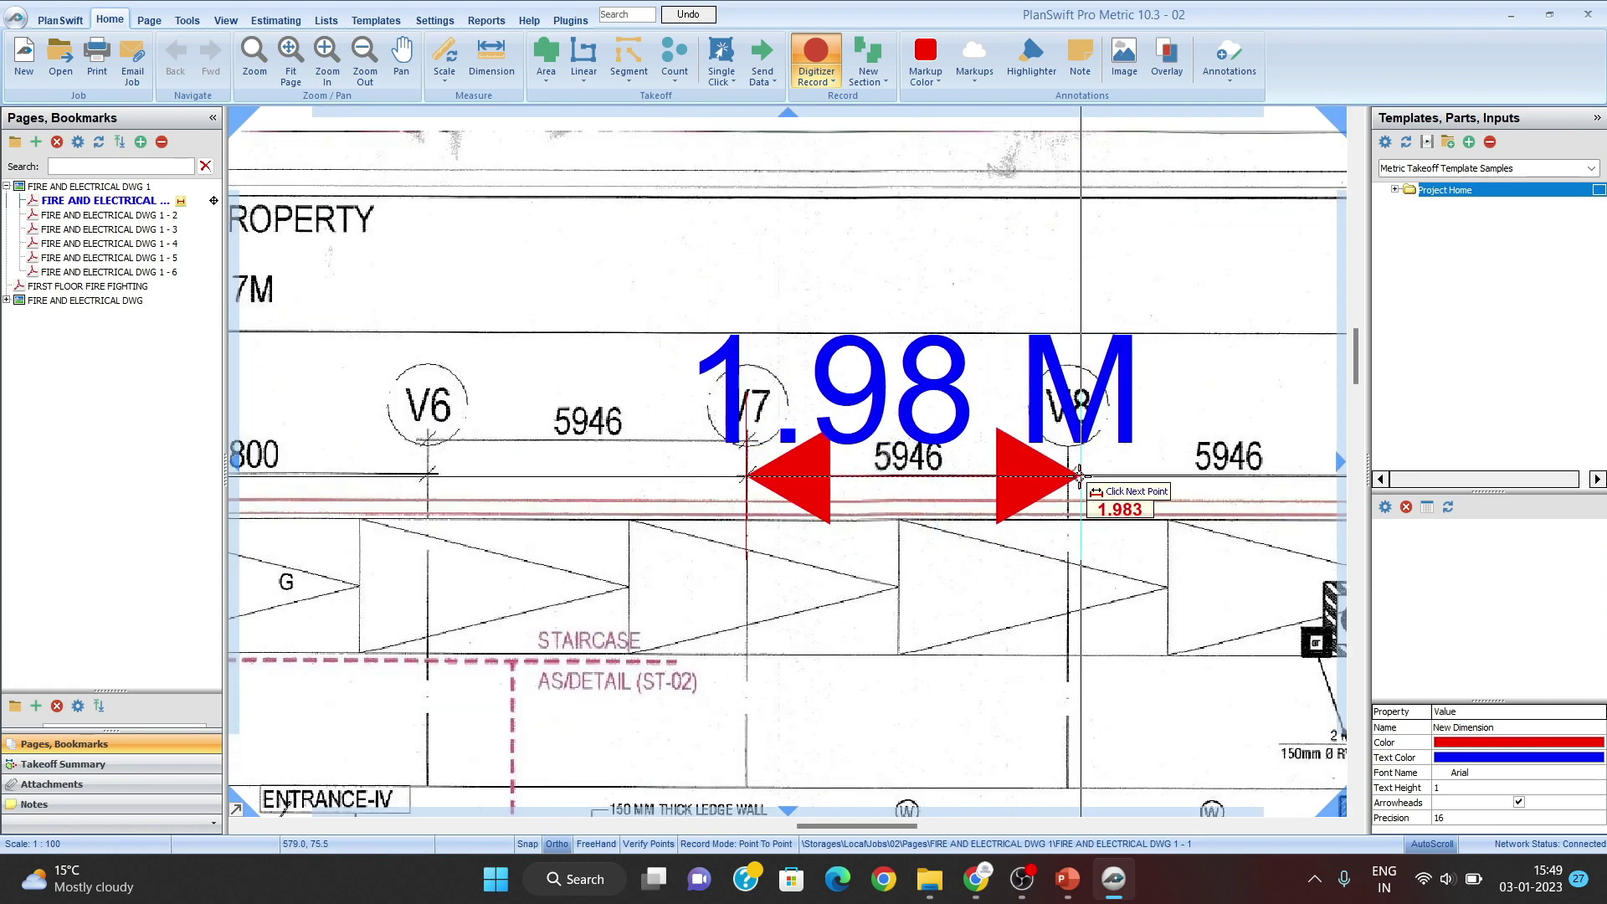
pyautogui.scroll(3, 1068, 478)
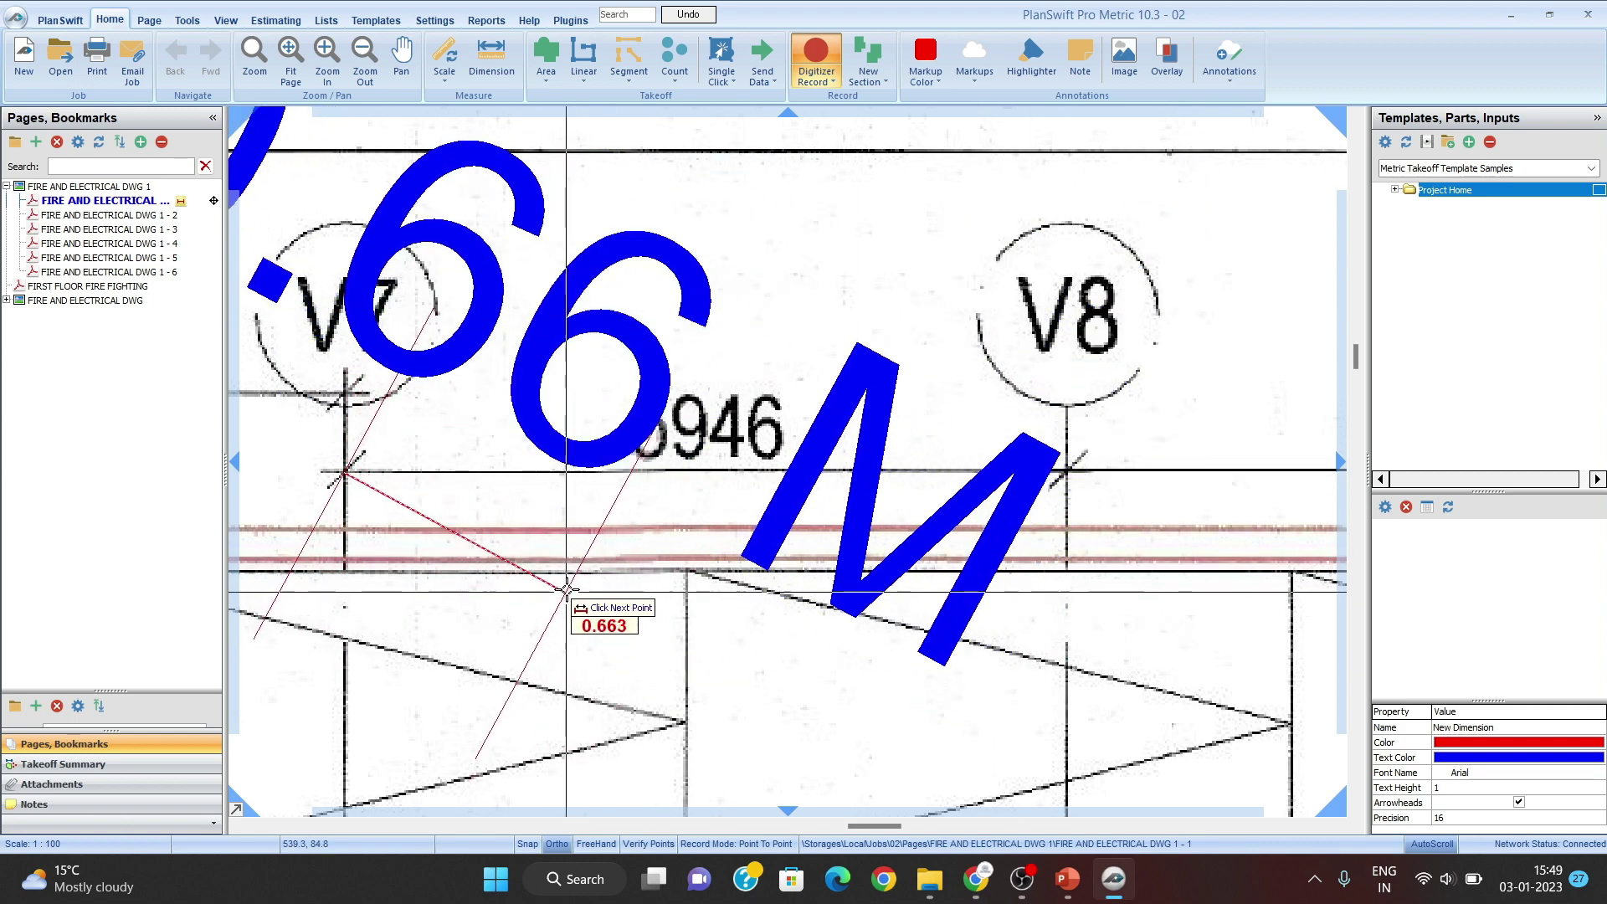
pyautogui.scroll(-4, 825, 502)
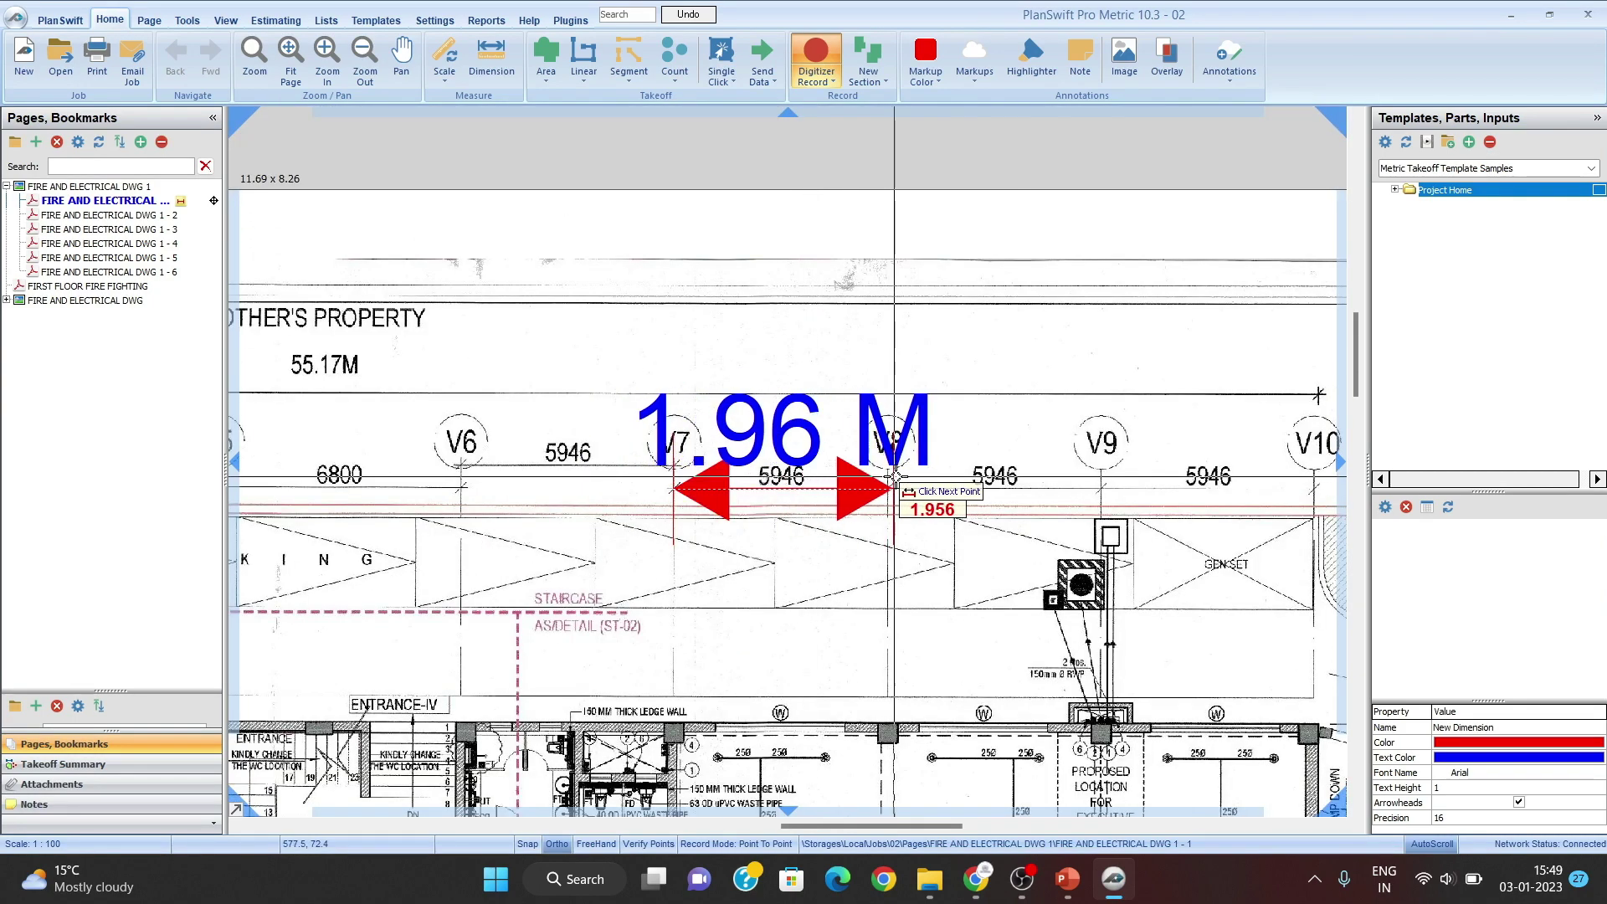
pyautogui.scroll(3, 878, 490)
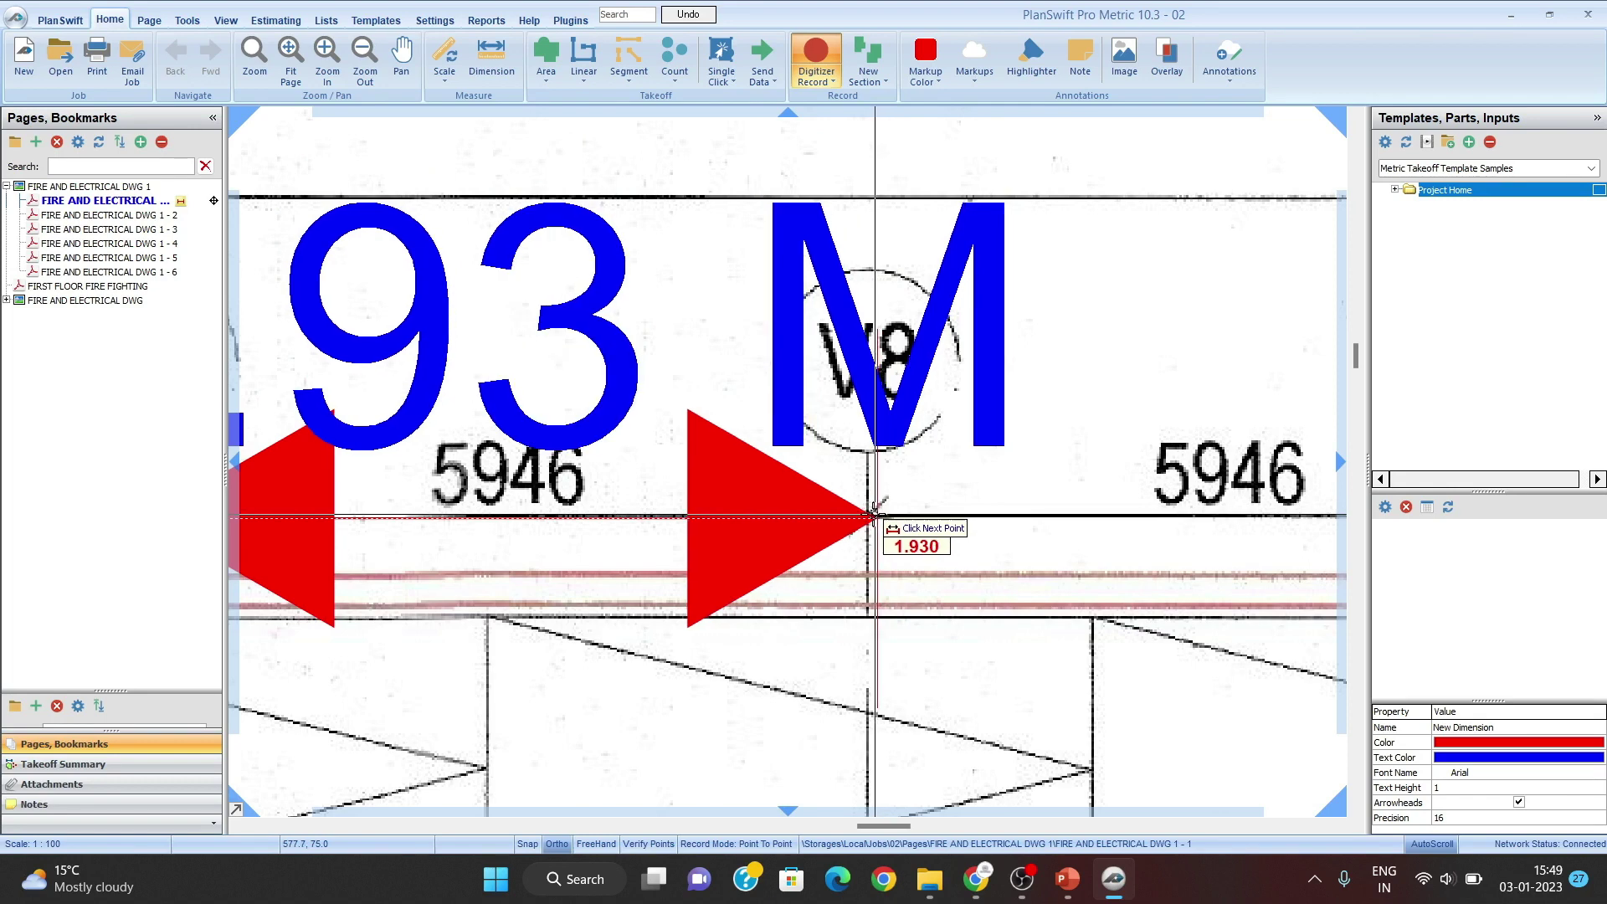
pyautogui.scroll(-3, 871, 527)
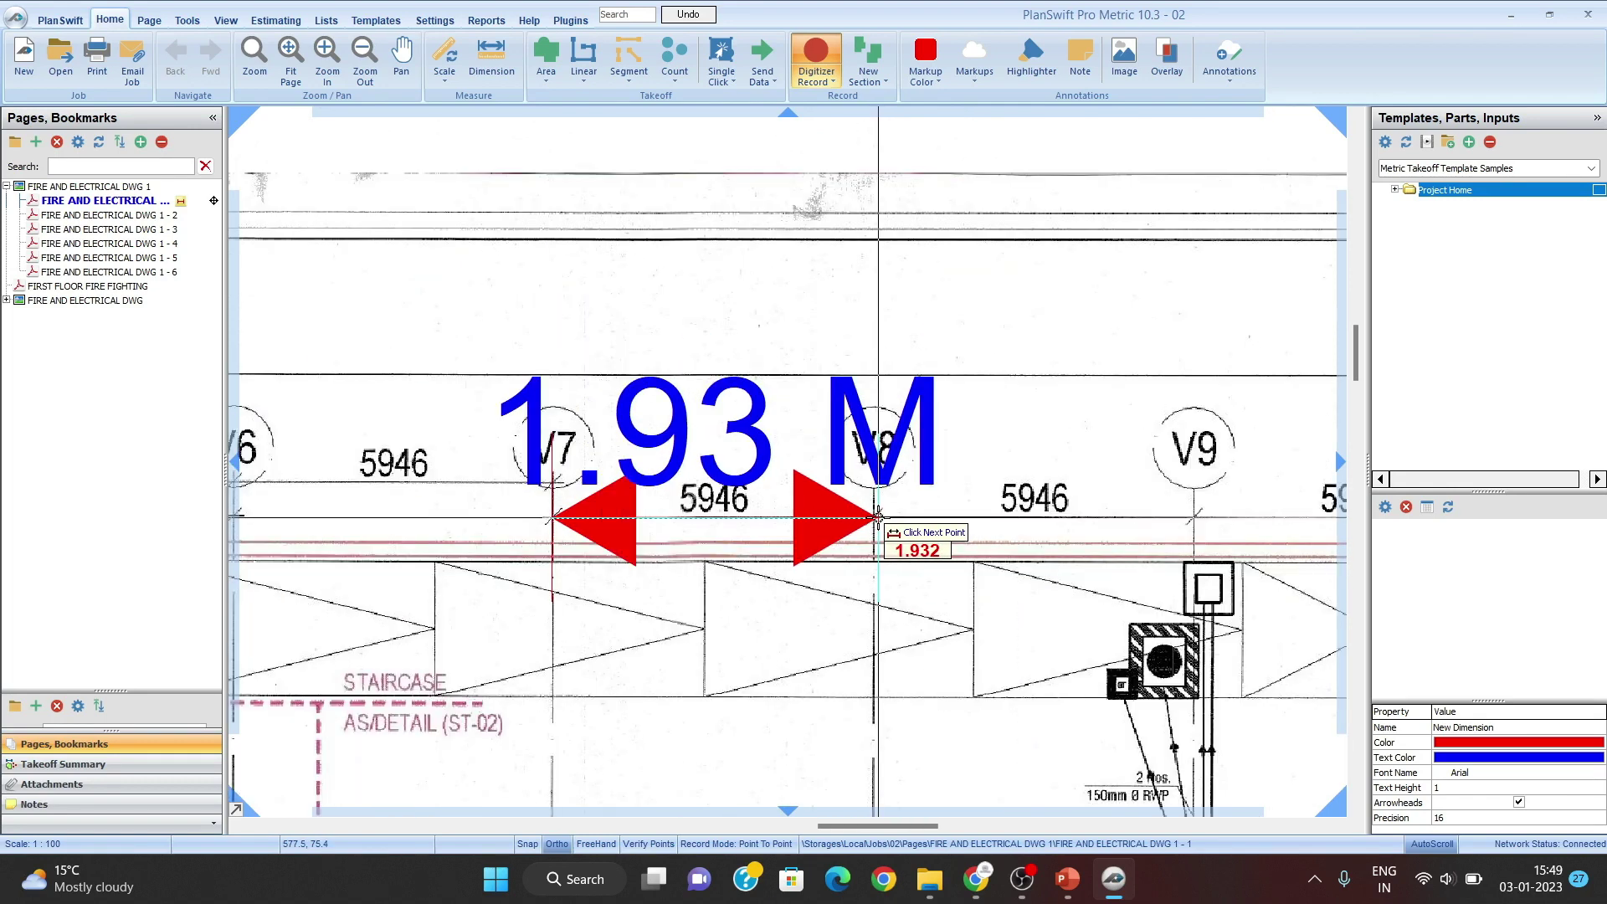
pyautogui.scroll(2, 879, 519)
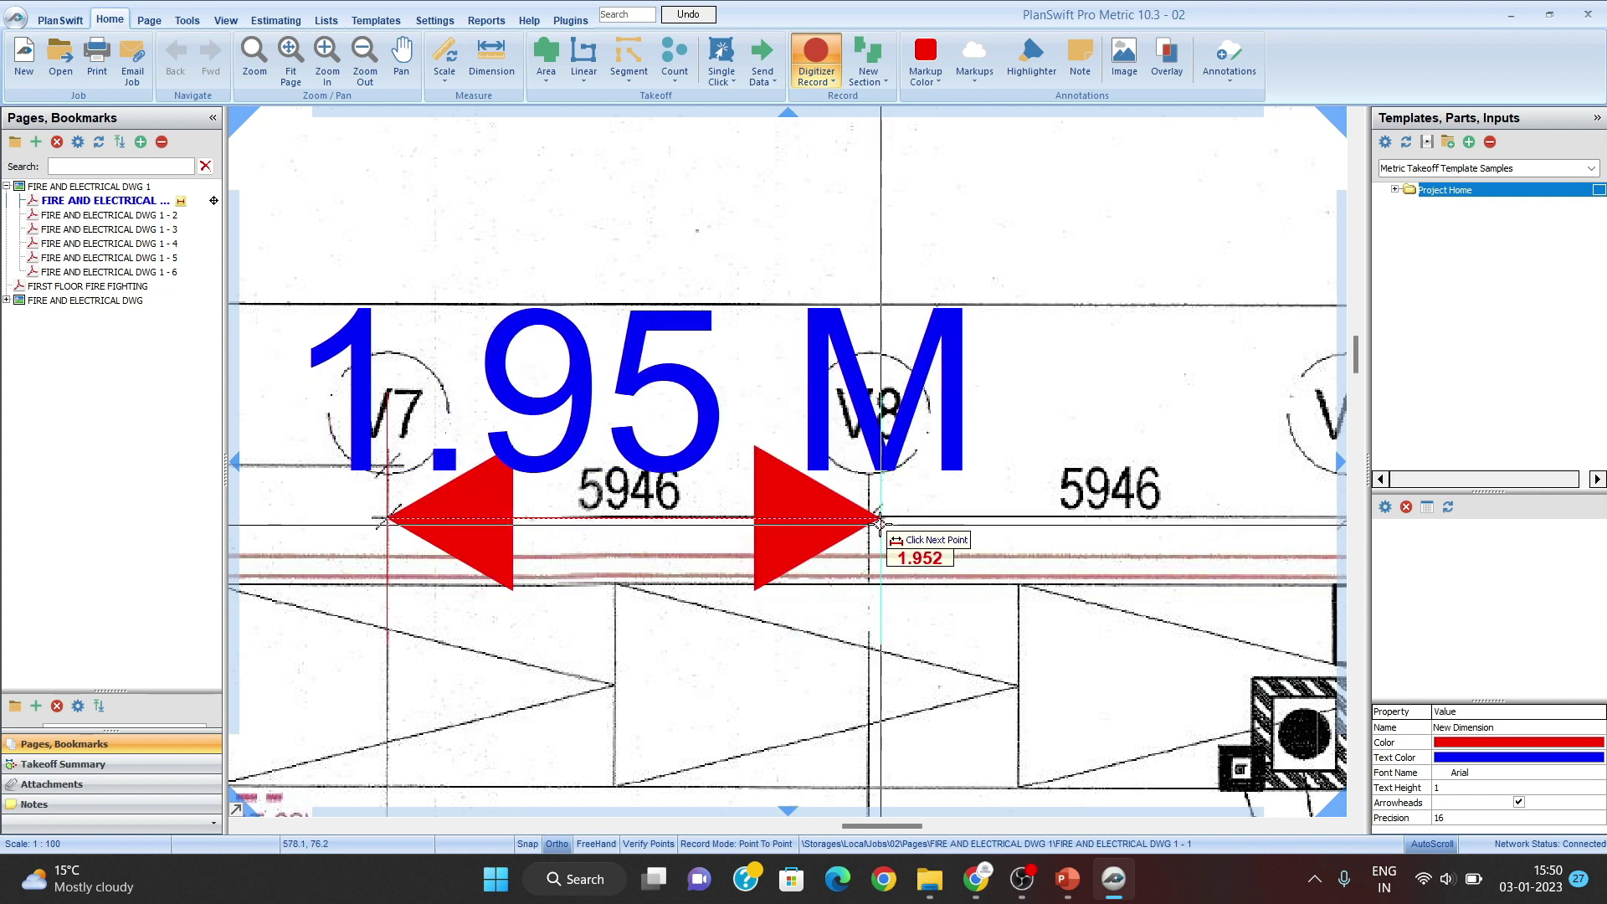
pyautogui.press('Escape')
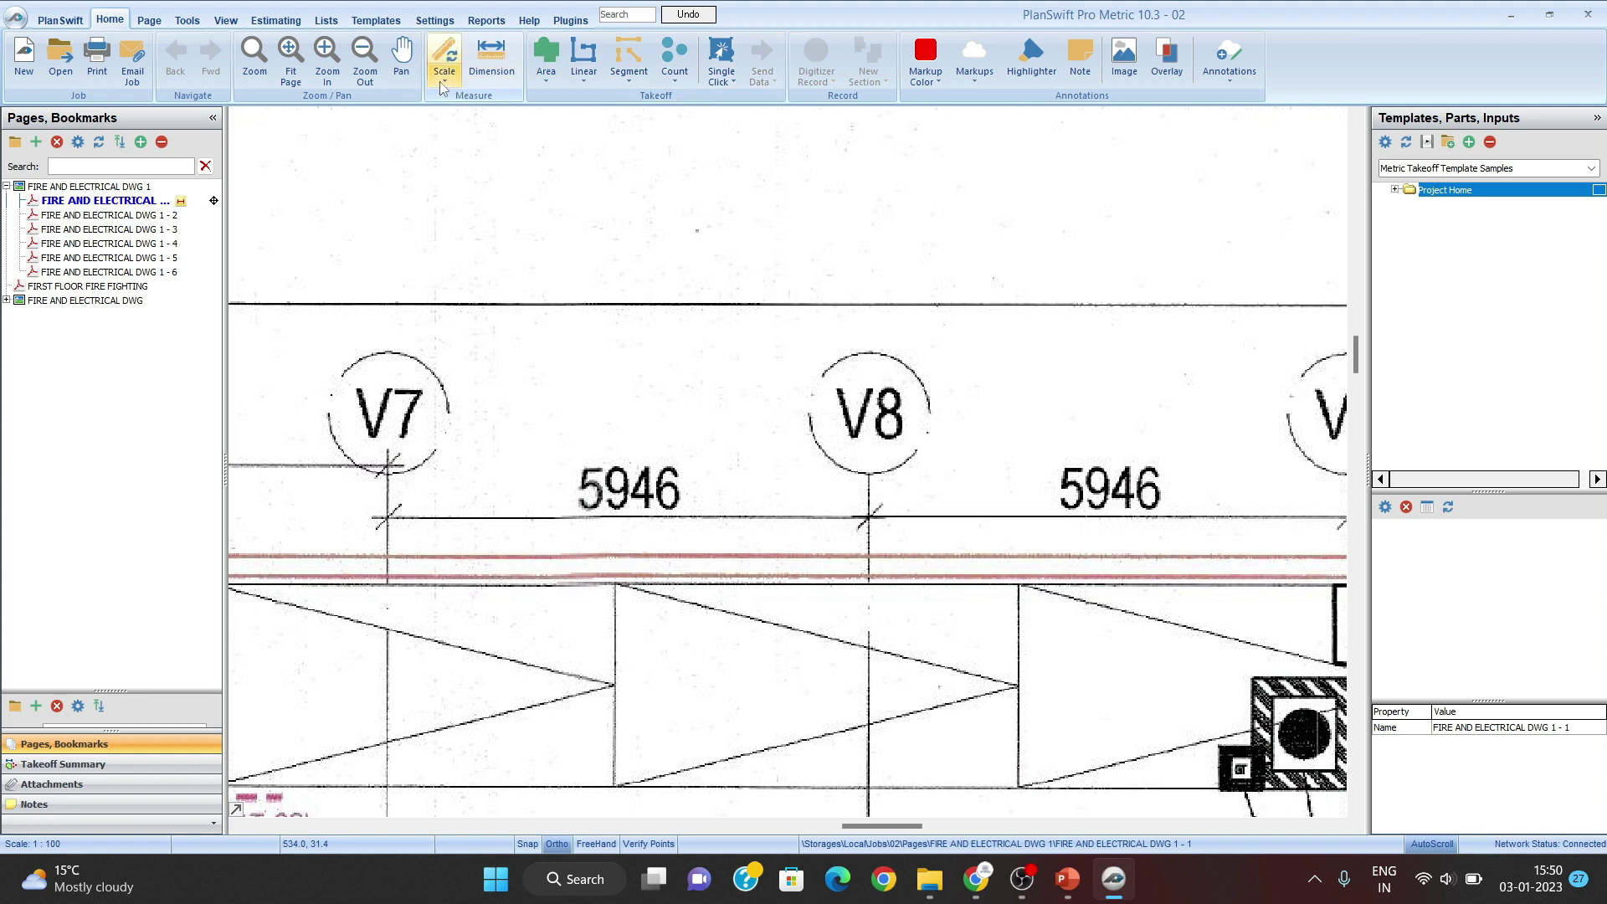
# Step: Clear the scale on the current page and confirm the removal
pyautogui.click(444, 59)
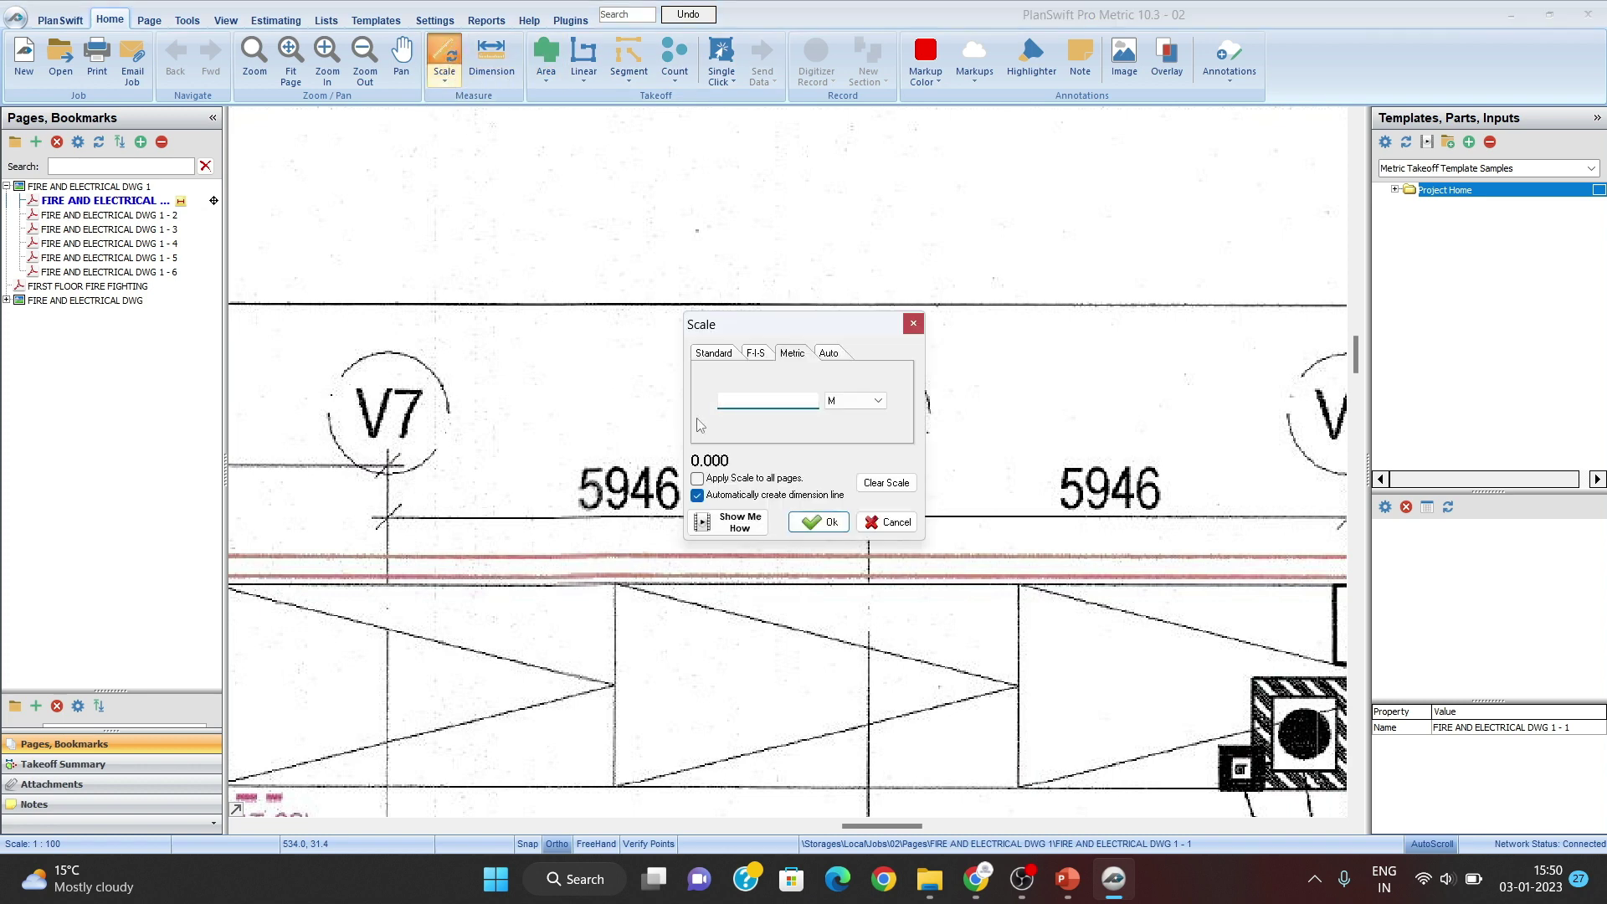
pyautogui.click(881, 490)
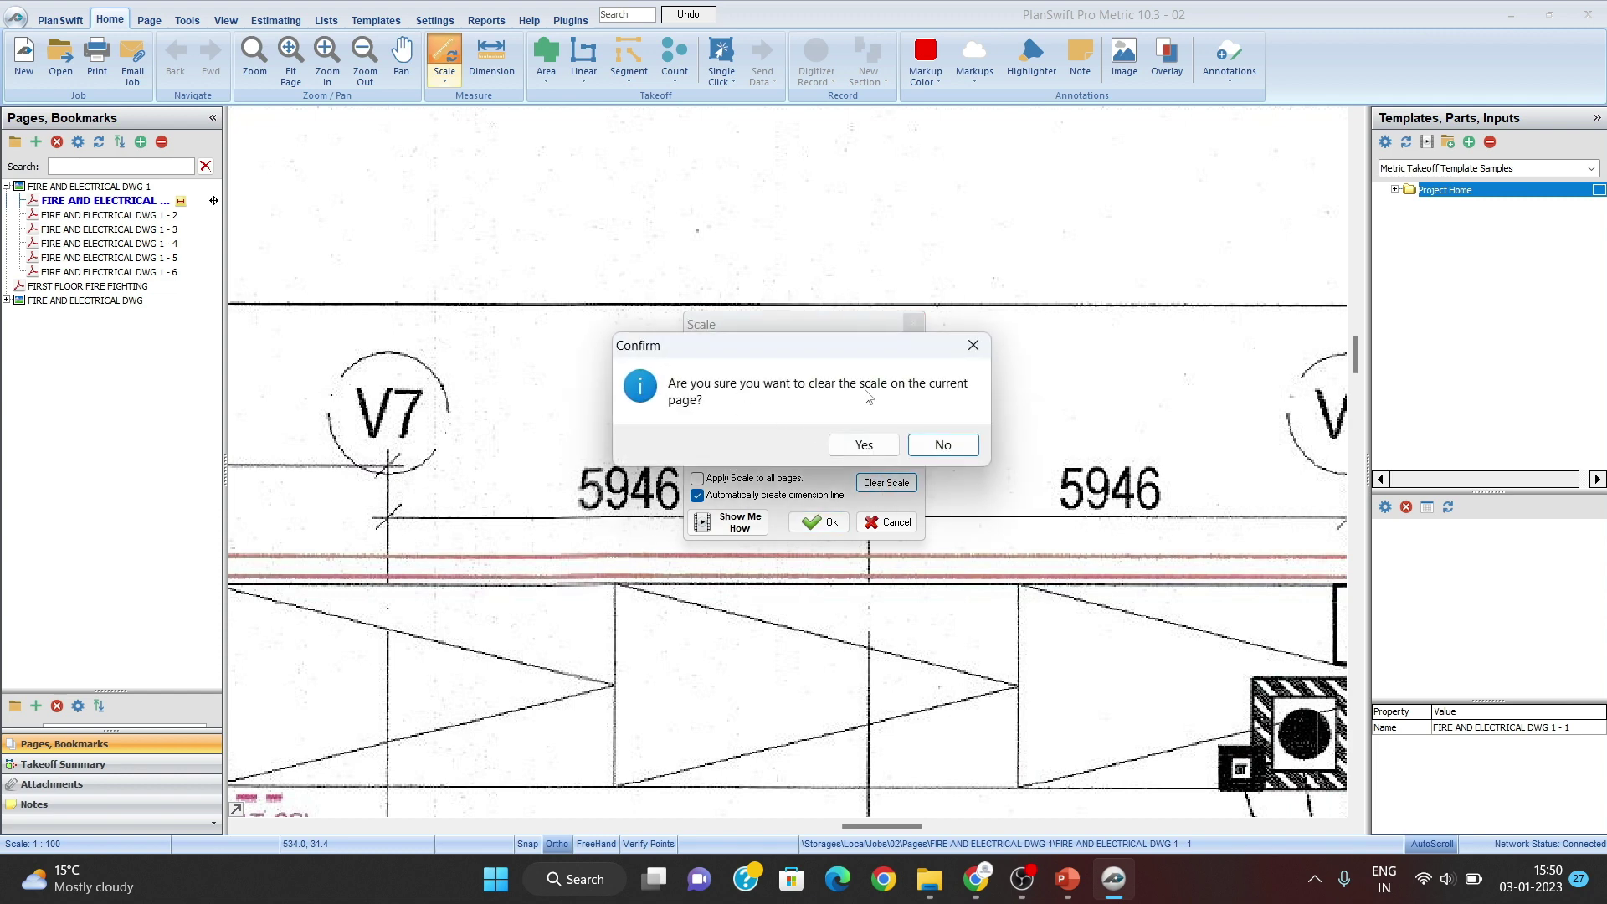
pyautogui.click(863, 447)
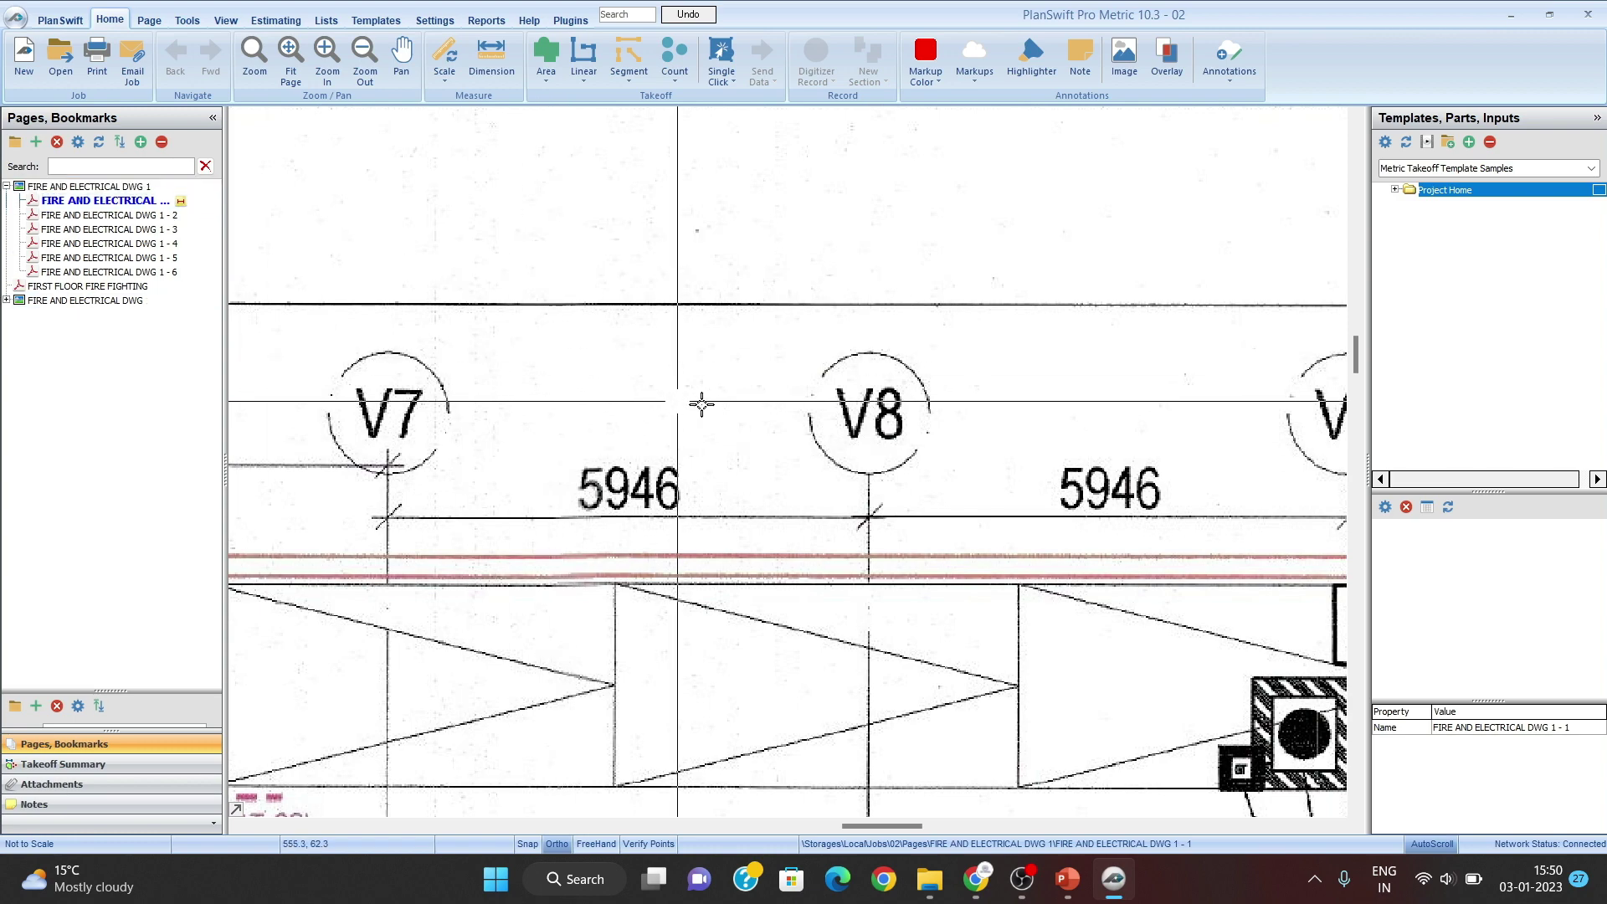
# Step: Look over the whole ground floor plan, including its grid lines, Office Plate-I and the legends below
pyautogui.scroll(-5, 714, 418)
pyautogui.moveTo(755, 352); pyautogui.dragTo(729, 190)
pyautogui.moveTo(754, 568); pyautogui.dragTo(751, 355)
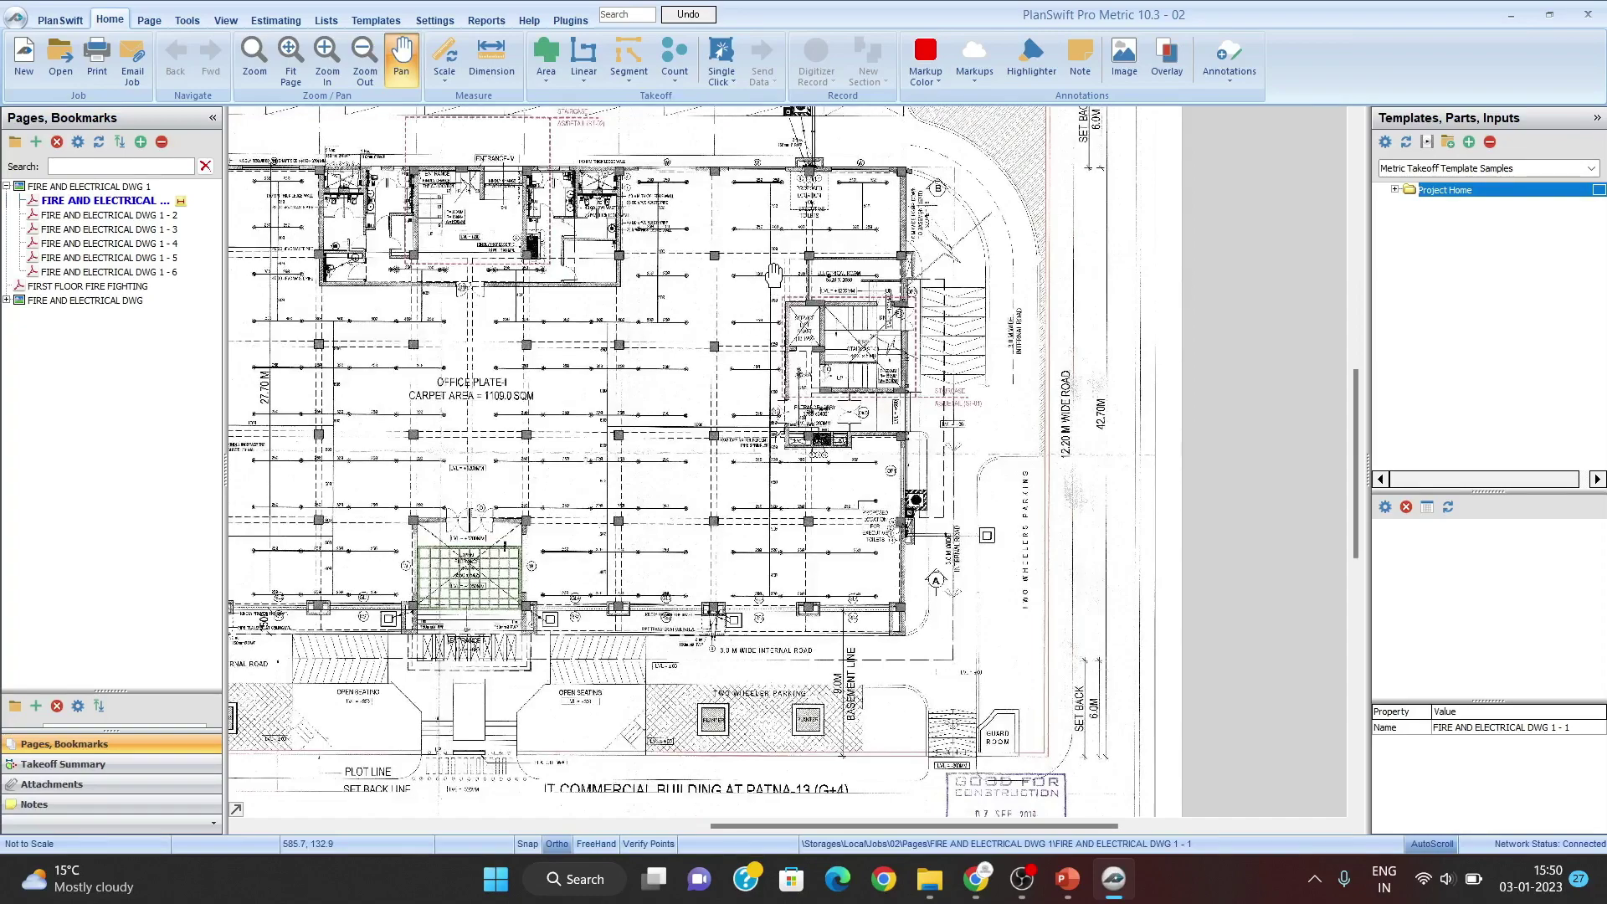
pyautogui.moveTo(693, 502); pyautogui.dragTo(728, 323)
pyautogui.moveTo(764, 392); pyautogui.dragTo(783, 804)
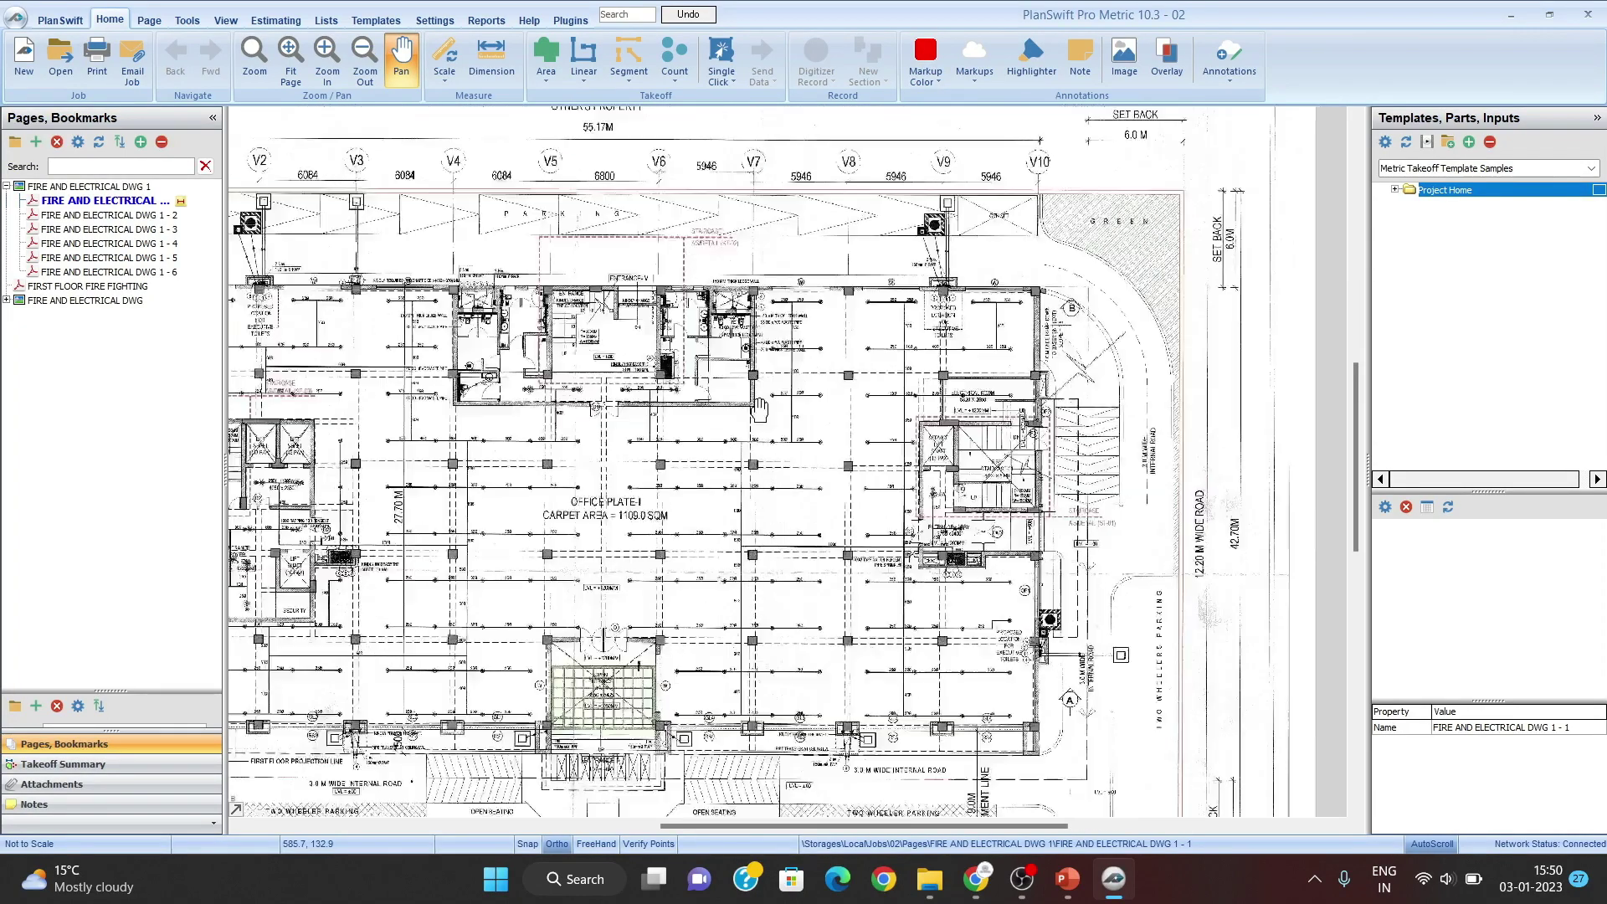
pyautogui.scroll(2, 740, 198)
pyautogui.scroll(-4, 740, 198)
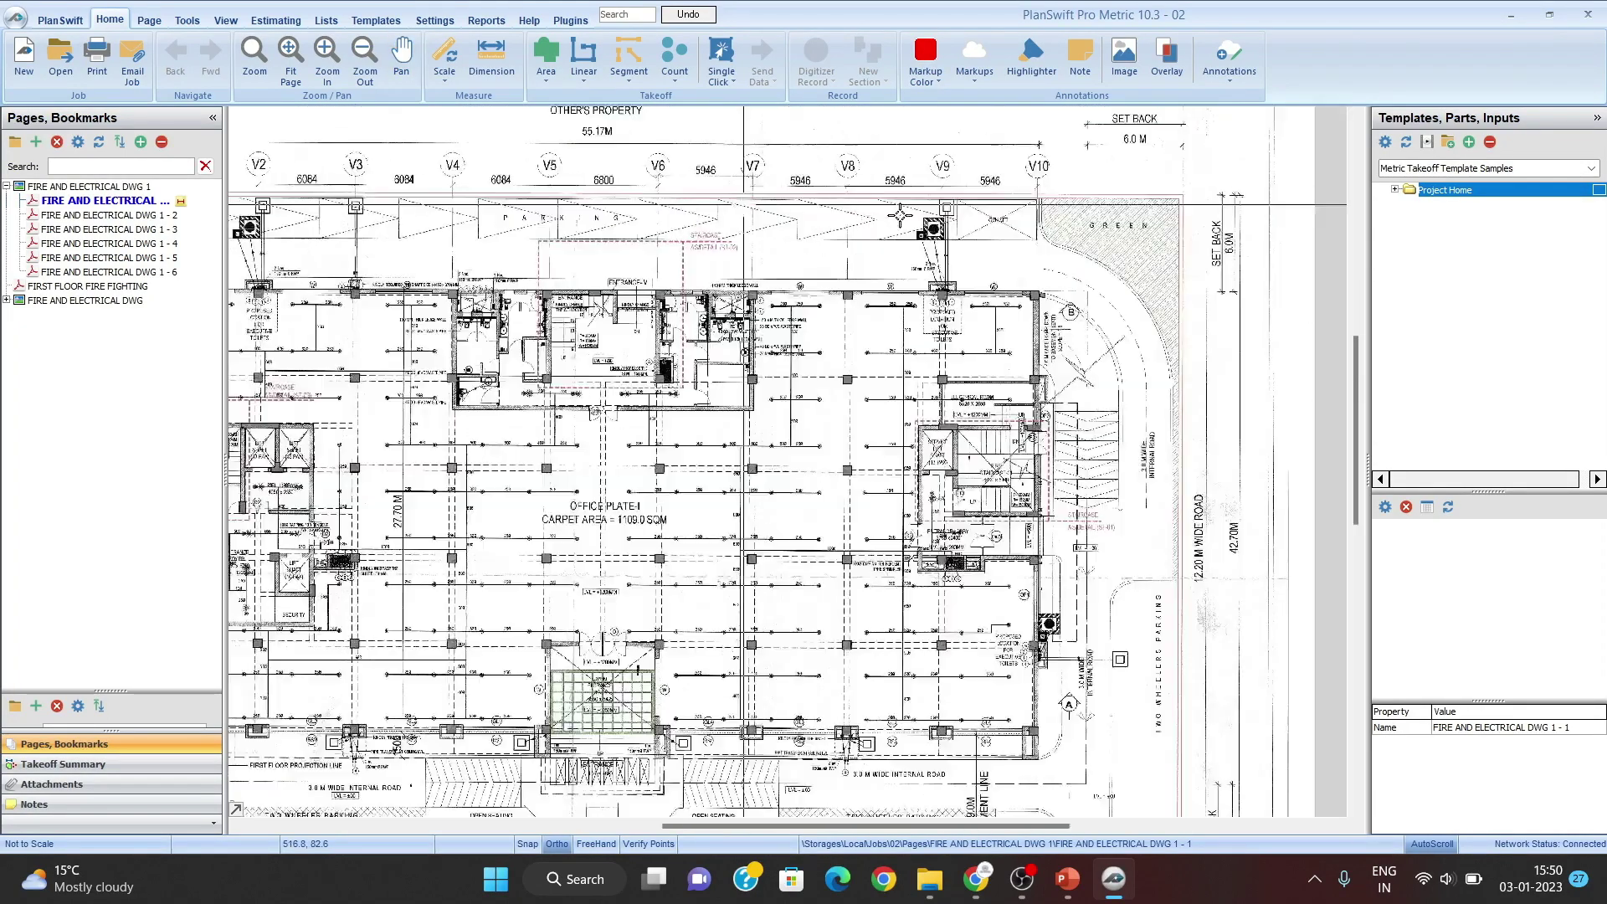
pyautogui.scroll(2, 852, 267)
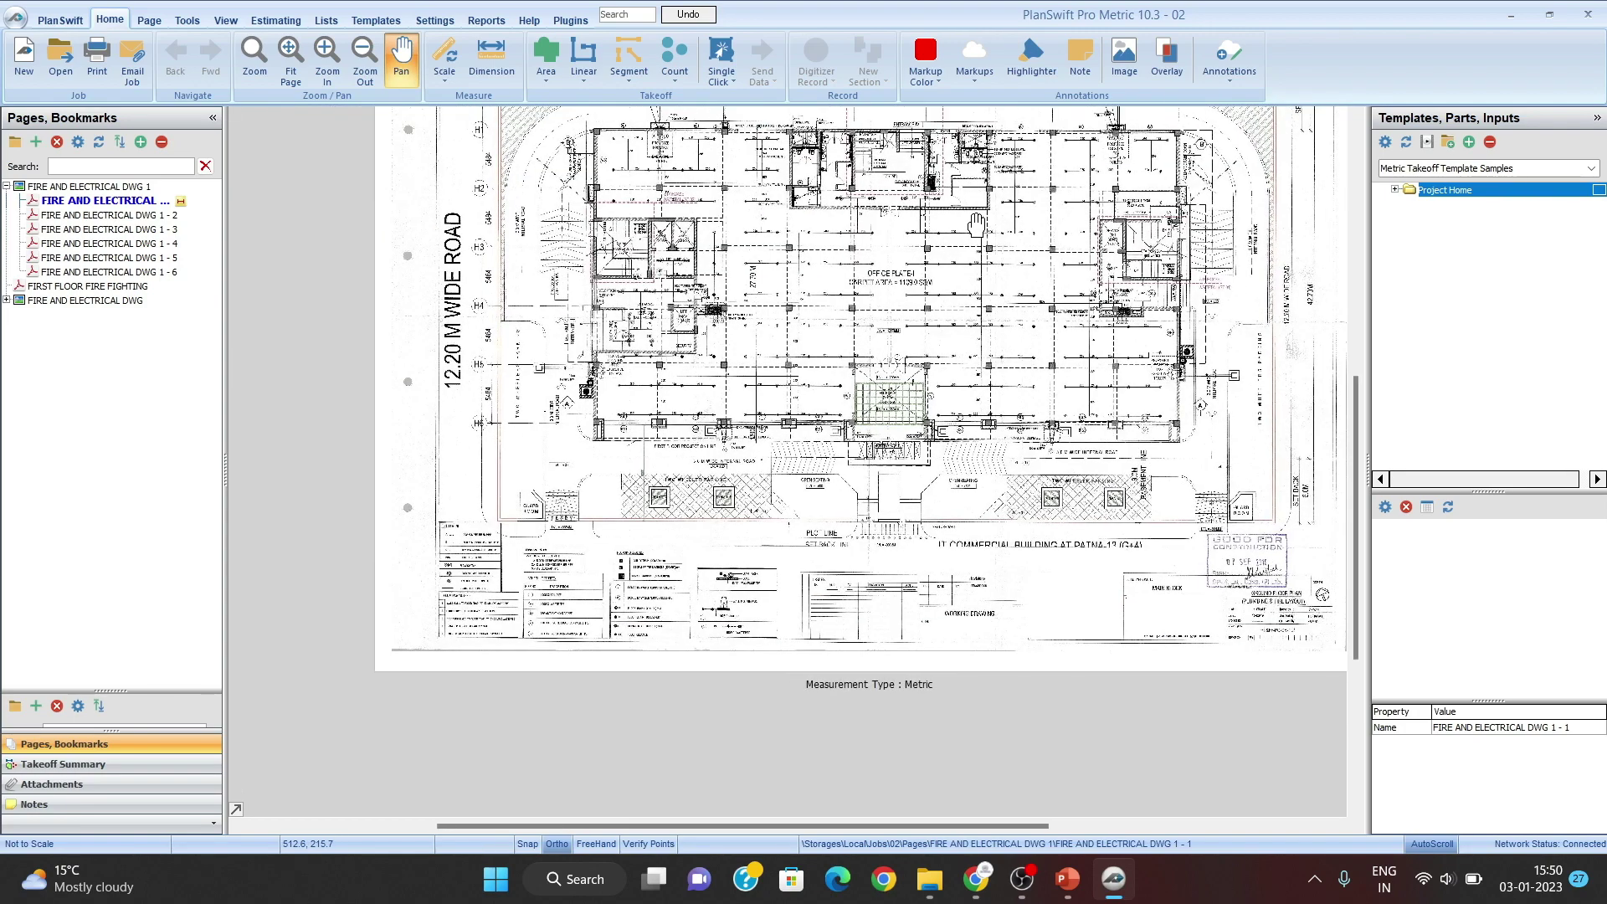
pyautogui.scroll(4, 419, 273)
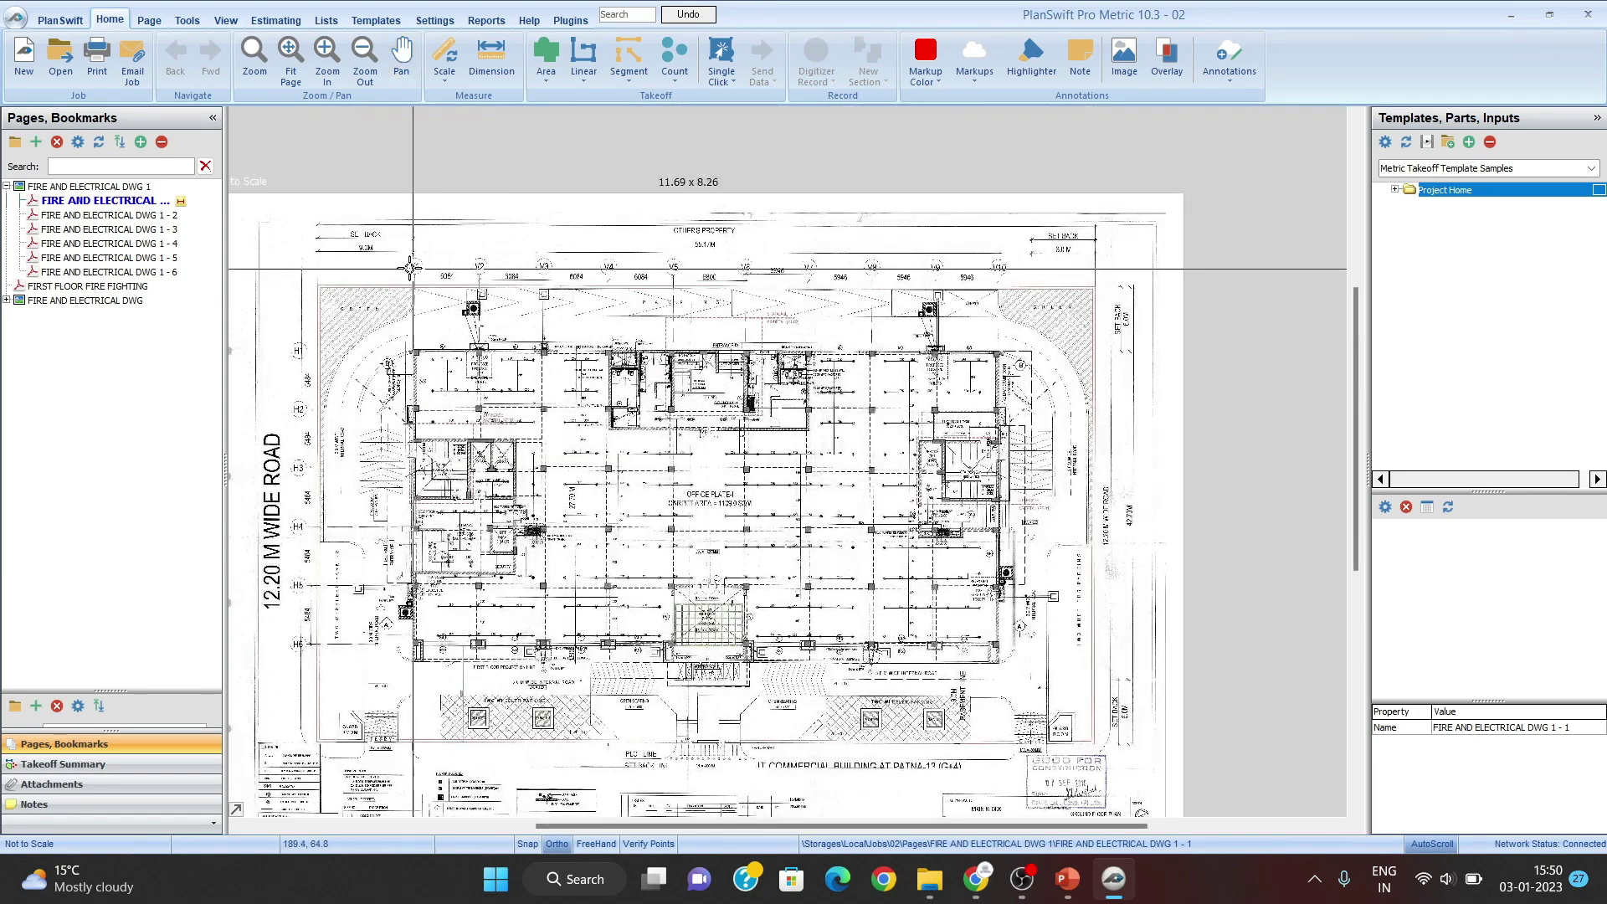
# Step: Examine the printed grid dimensions along the parking strip from V1 to V10 on the ground floor plan
pyautogui.scroll(-3, 420, 273)
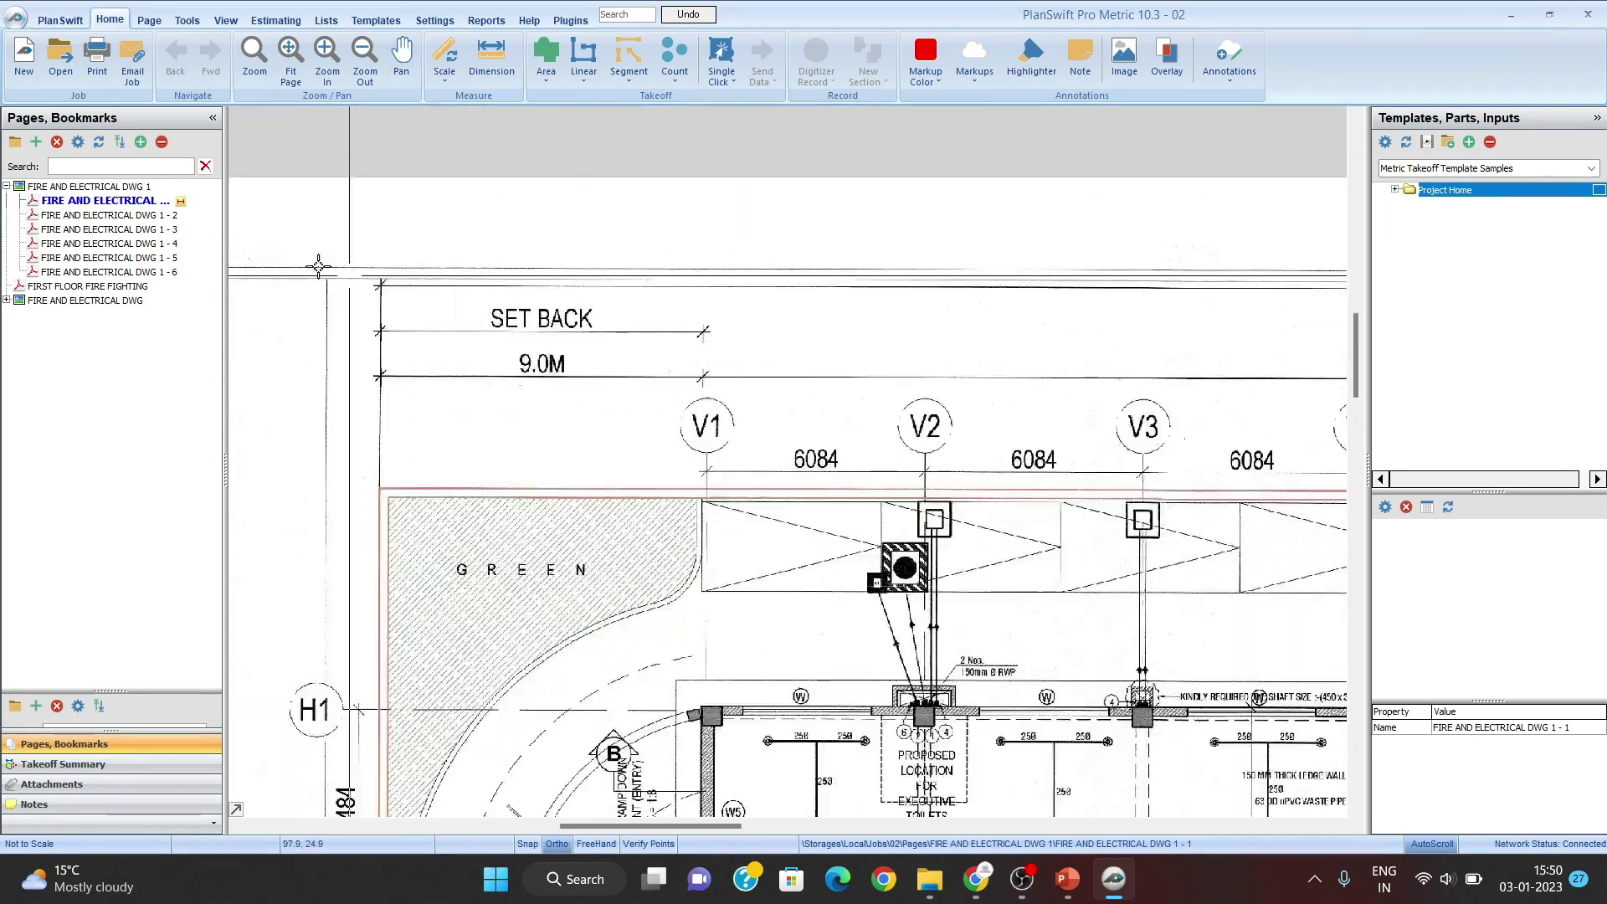
pyautogui.moveTo(1077, 449); pyautogui.dragTo(475, 442)
pyautogui.moveTo(1185, 450); pyautogui.dragTo(656, 449)
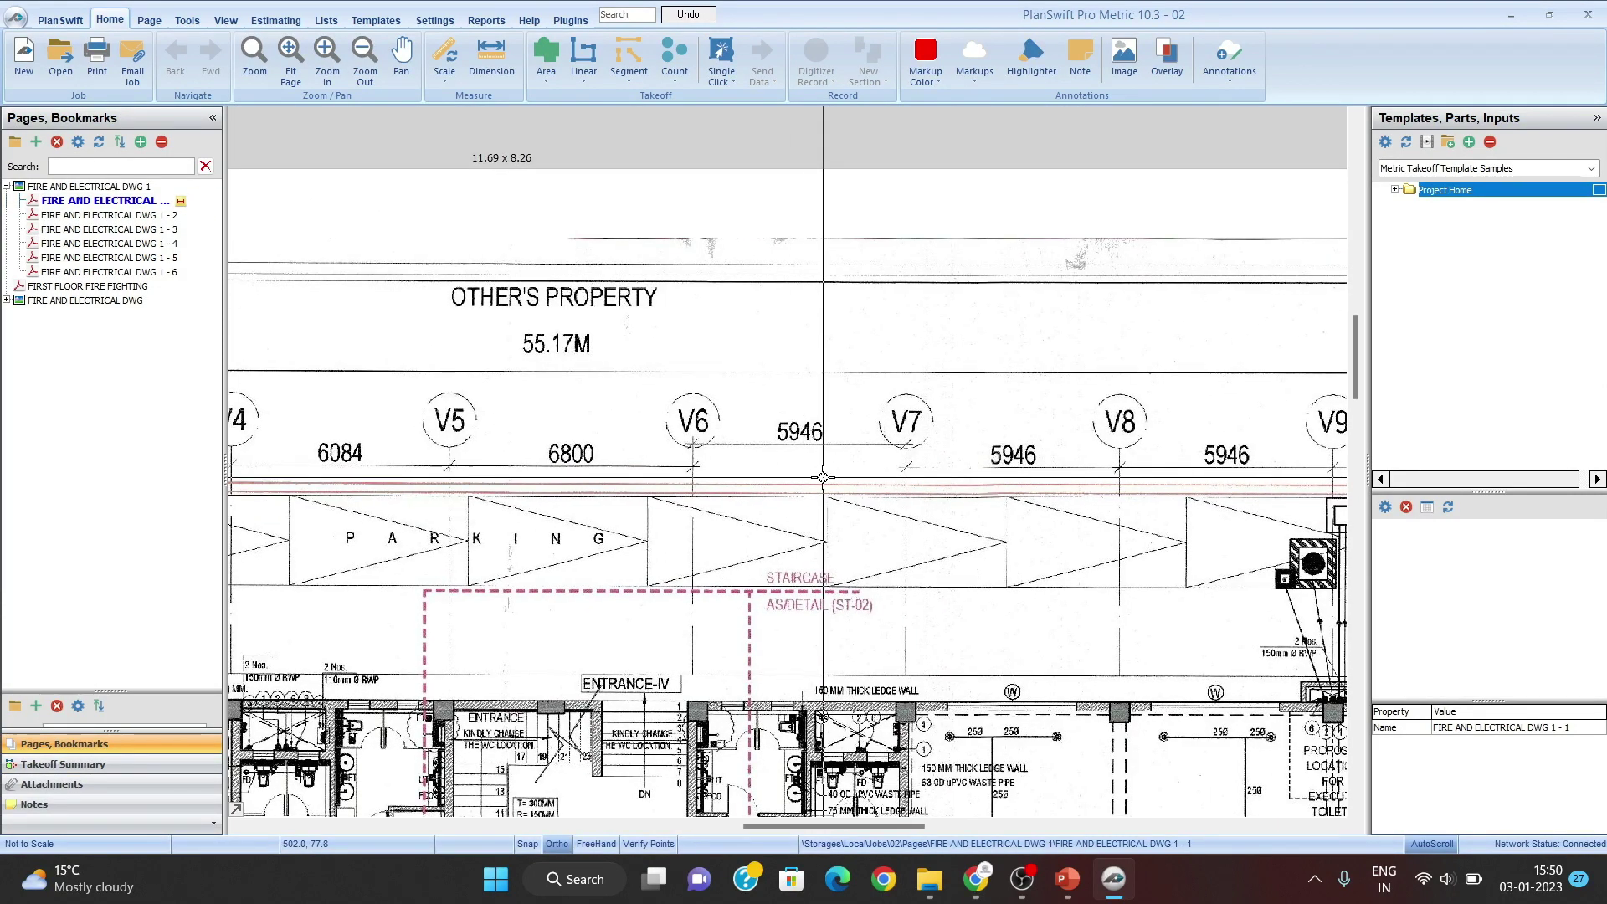
pyautogui.scroll(2, 824, 478)
pyautogui.moveTo(805, 516); pyautogui.dragTo(775, 547)
pyautogui.moveTo(855, 505); pyautogui.dragTo(925, 495)
pyautogui.moveTo(795, 484); pyautogui.dragTo(876, 474)
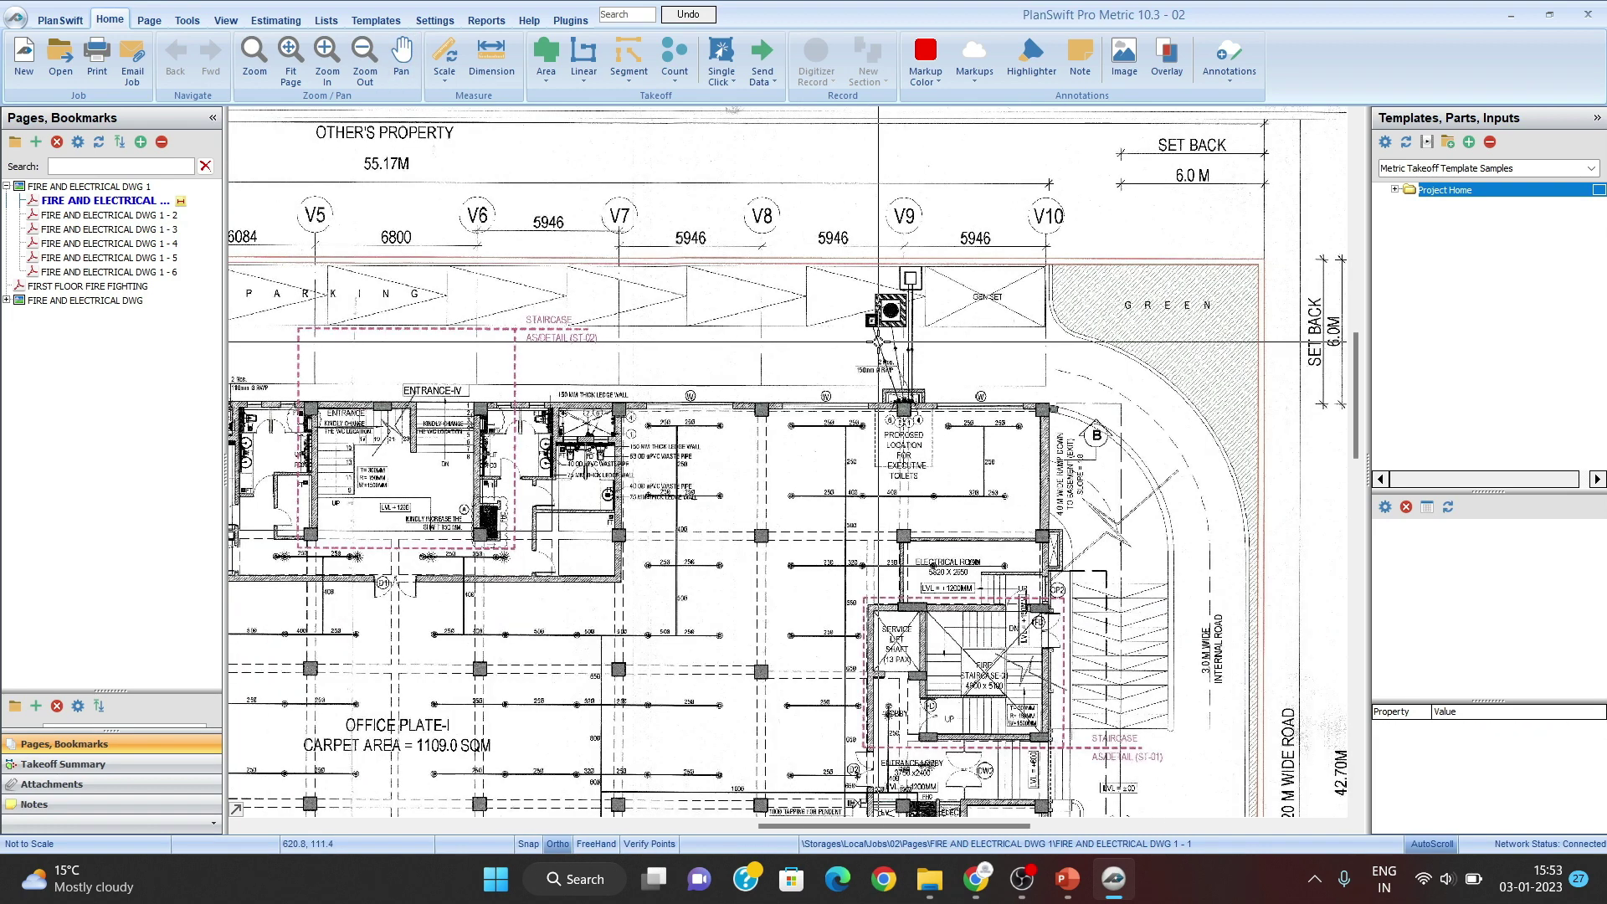
pyautogui.moveTo(943, 310); pyautogui.dragTo(856, 306)
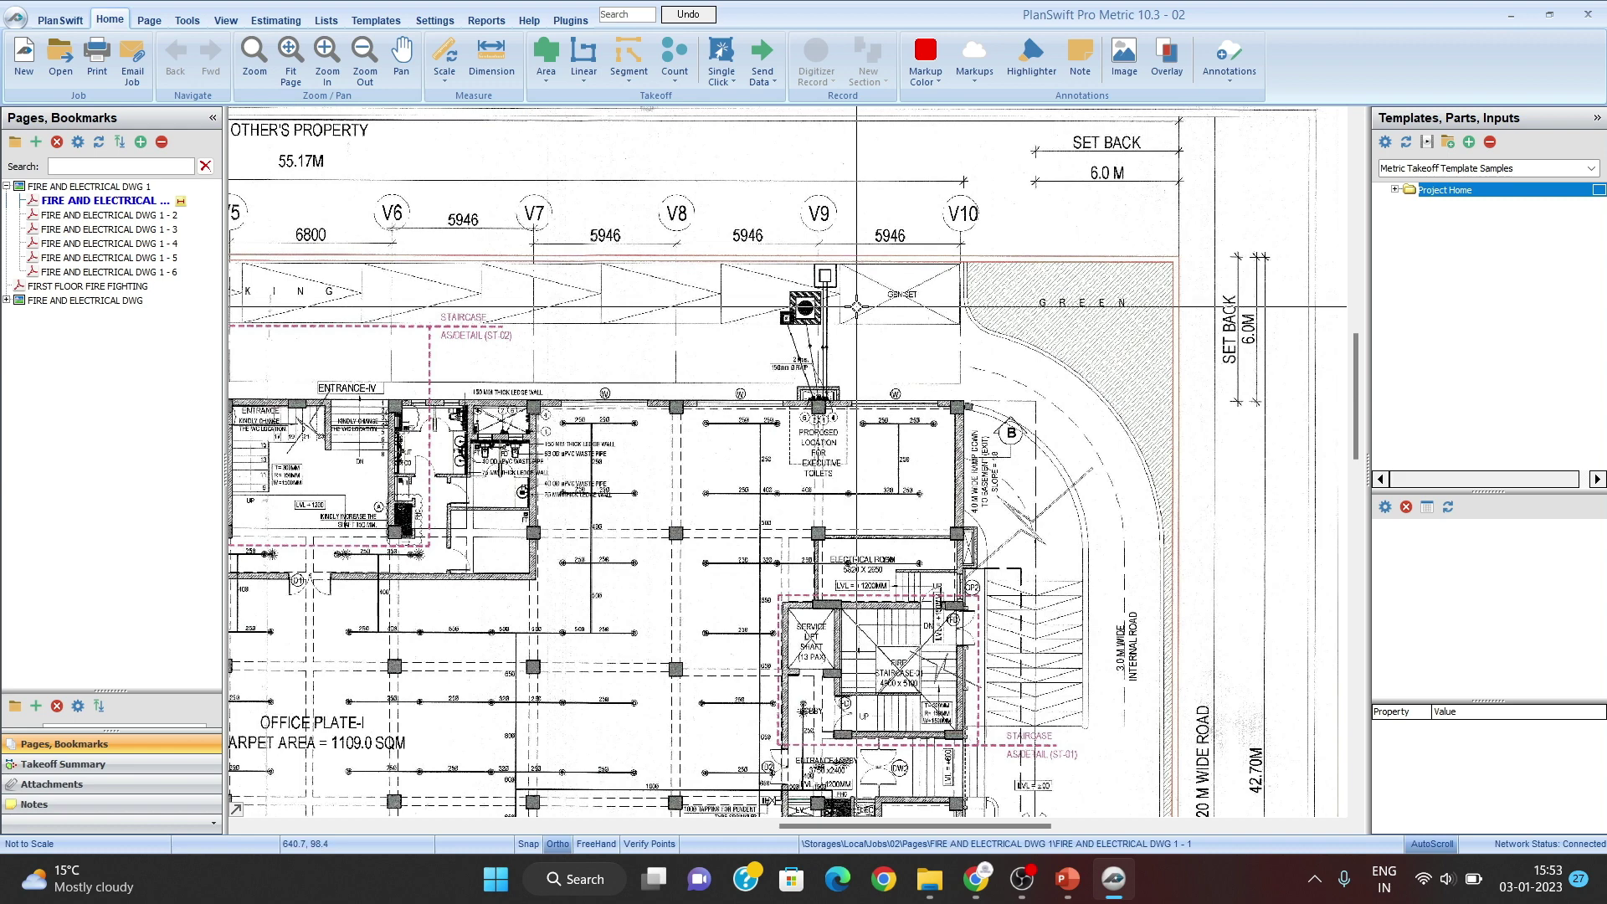
pyautogui.moveTo(955, 287); pyautogui.dragTo(849, 286)
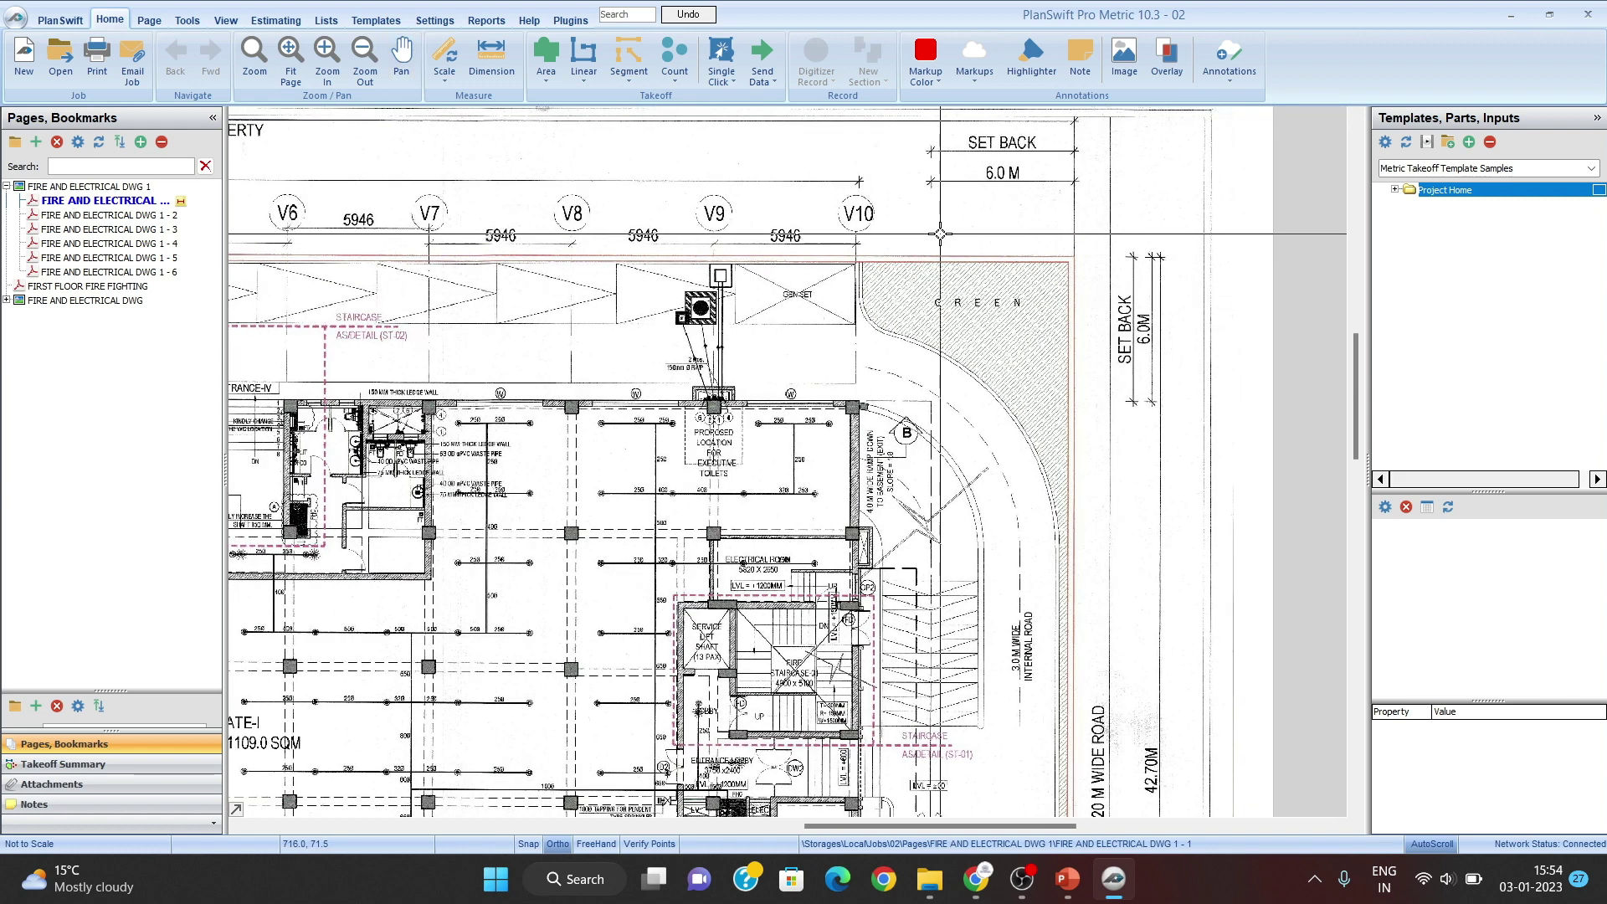
# Step: Compare the horizontal set back dimension beyond V10 with the printed grid dimensions between V8, V9 and V10
pyautogui.scroll(8, 940, 233)
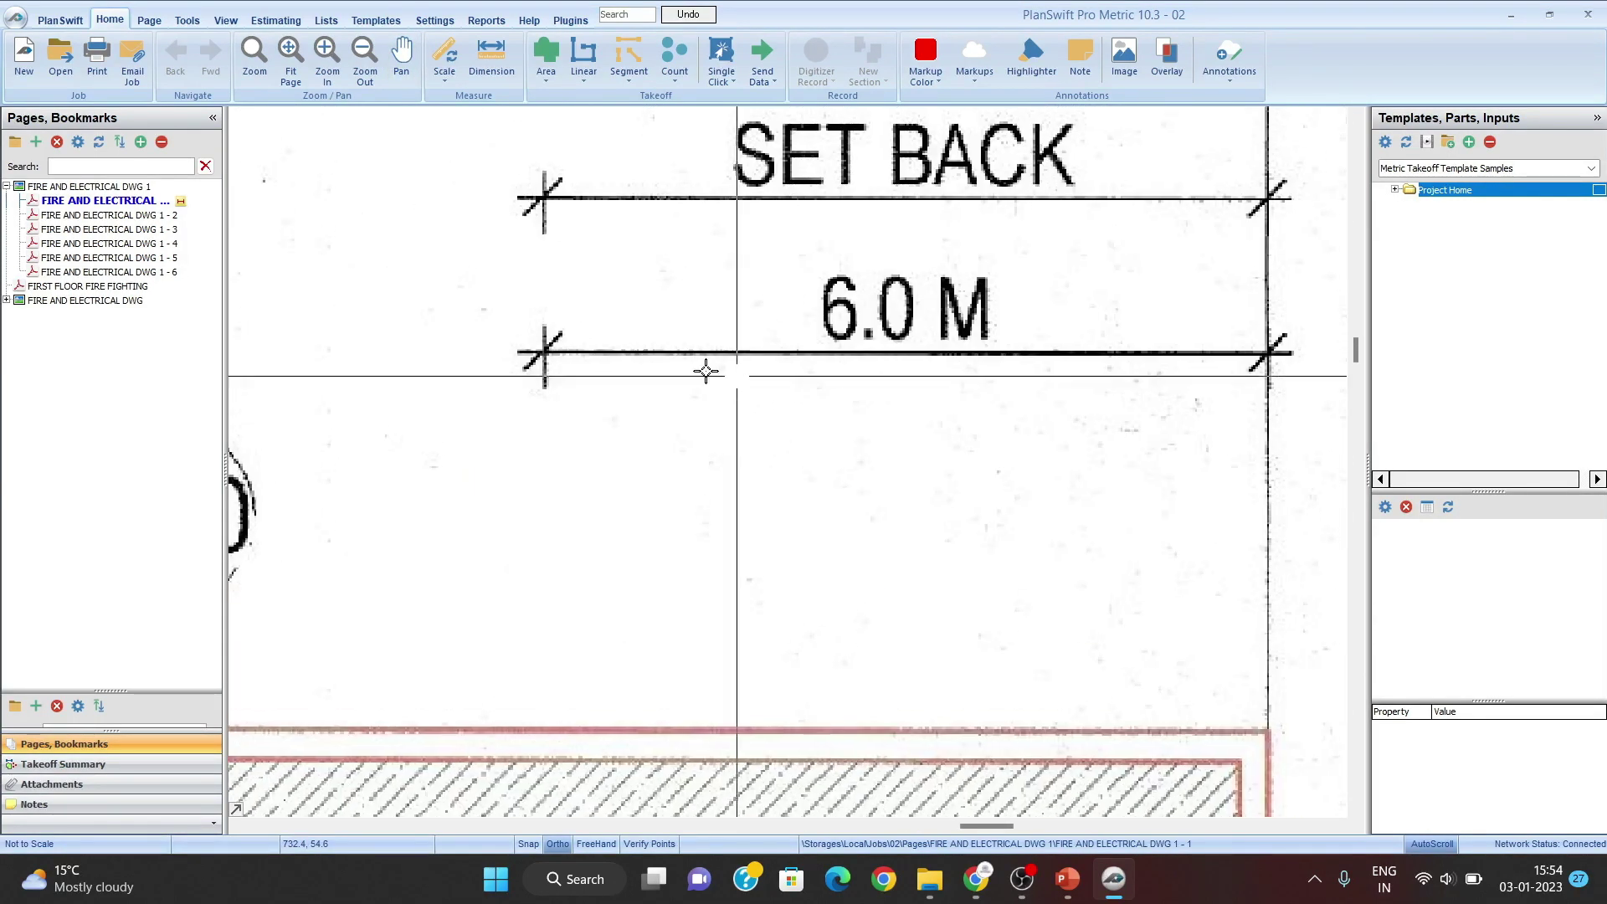
pyautogui.moveTo(1070, 346); pyautogui.dragTo(997, 355)
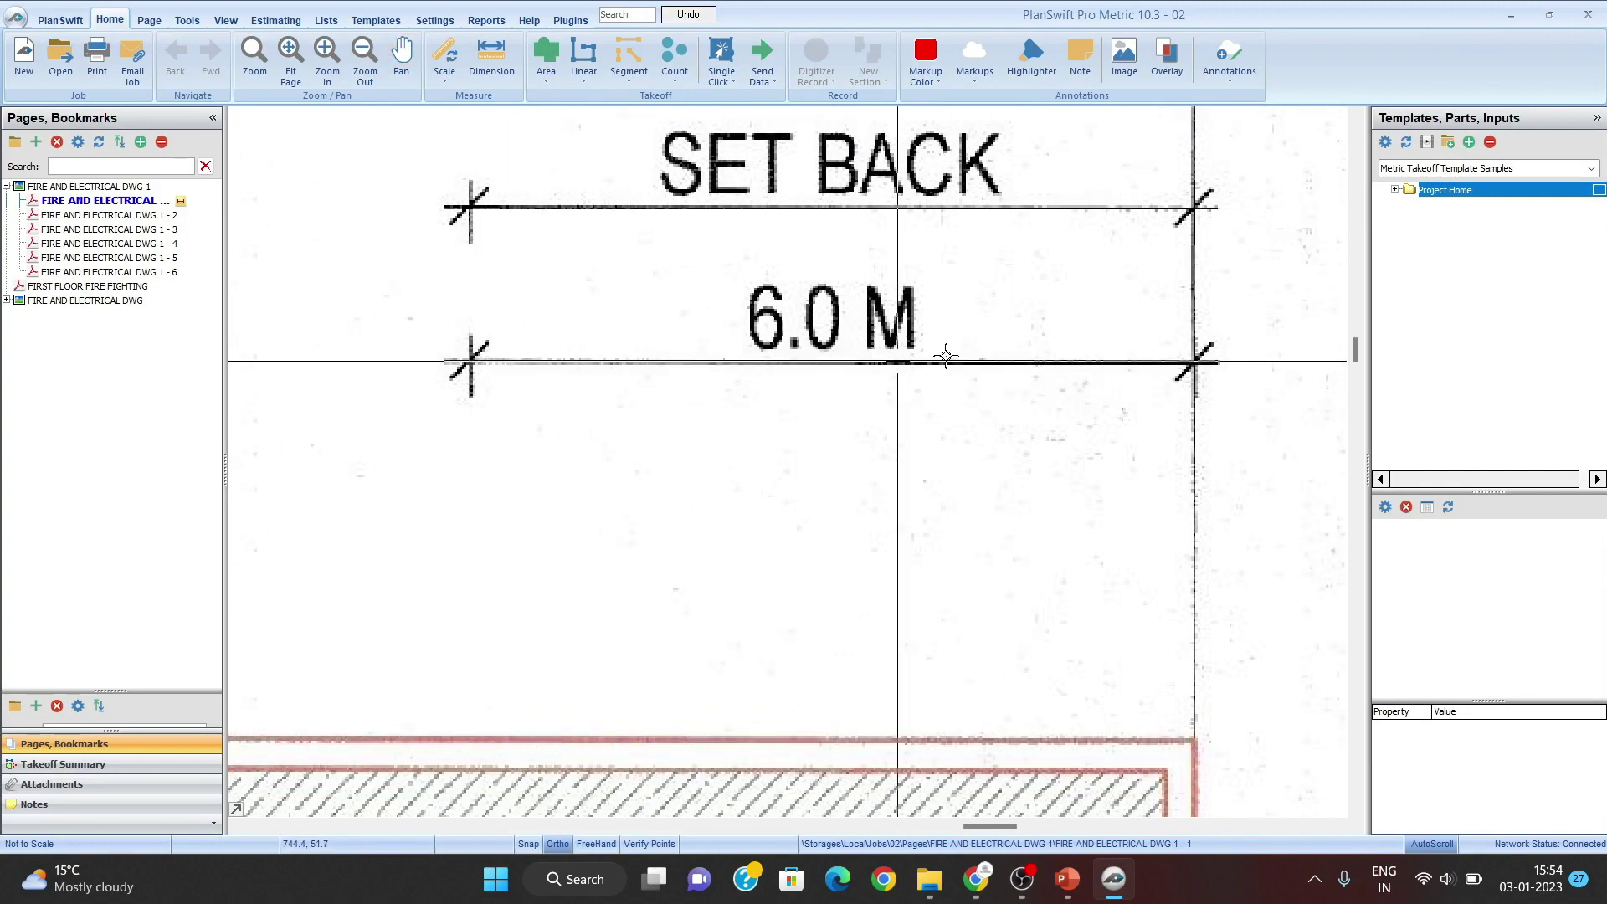
pyautogui.scroll(-3, 640, 366)
pyautogui.moveTo(539, 424); pyautogui.dragTo(896, 416)
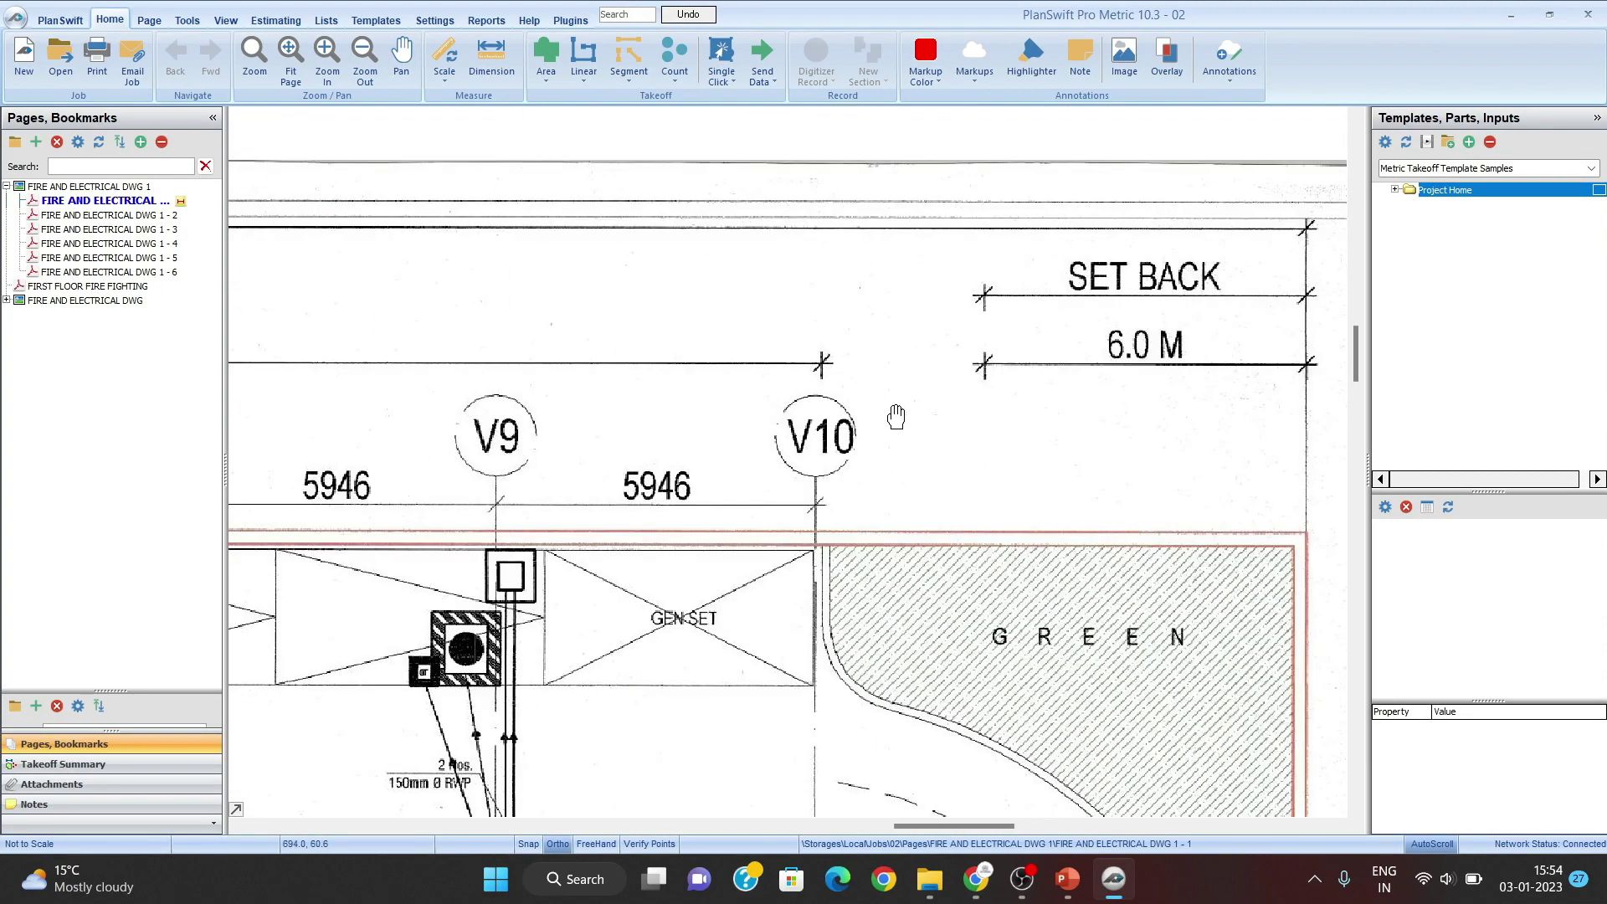
pyautogui.scroll(4, 569, 511)
pyautogui.scroll(-2, 669, 452)
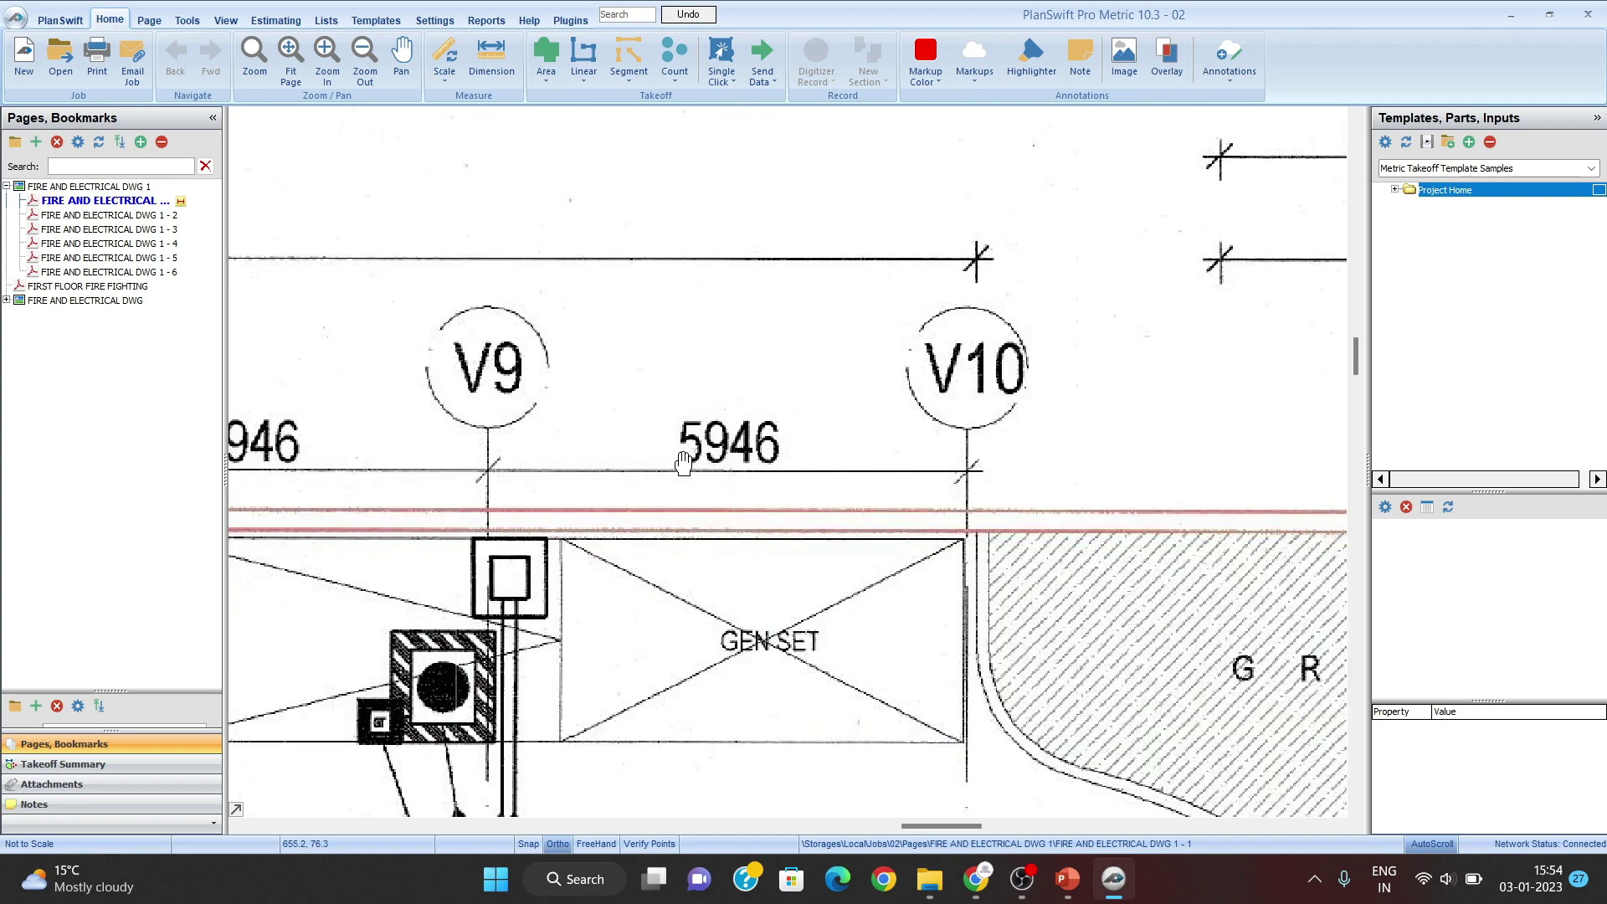
pyautogui.moveTo(684, 463); pyautogui.dragTo(660, 448)
pyautogui.scroll(-2, 711, 462)
pyautogui.moveTo(787, 434); pyautogui.dragTo(950, 406)
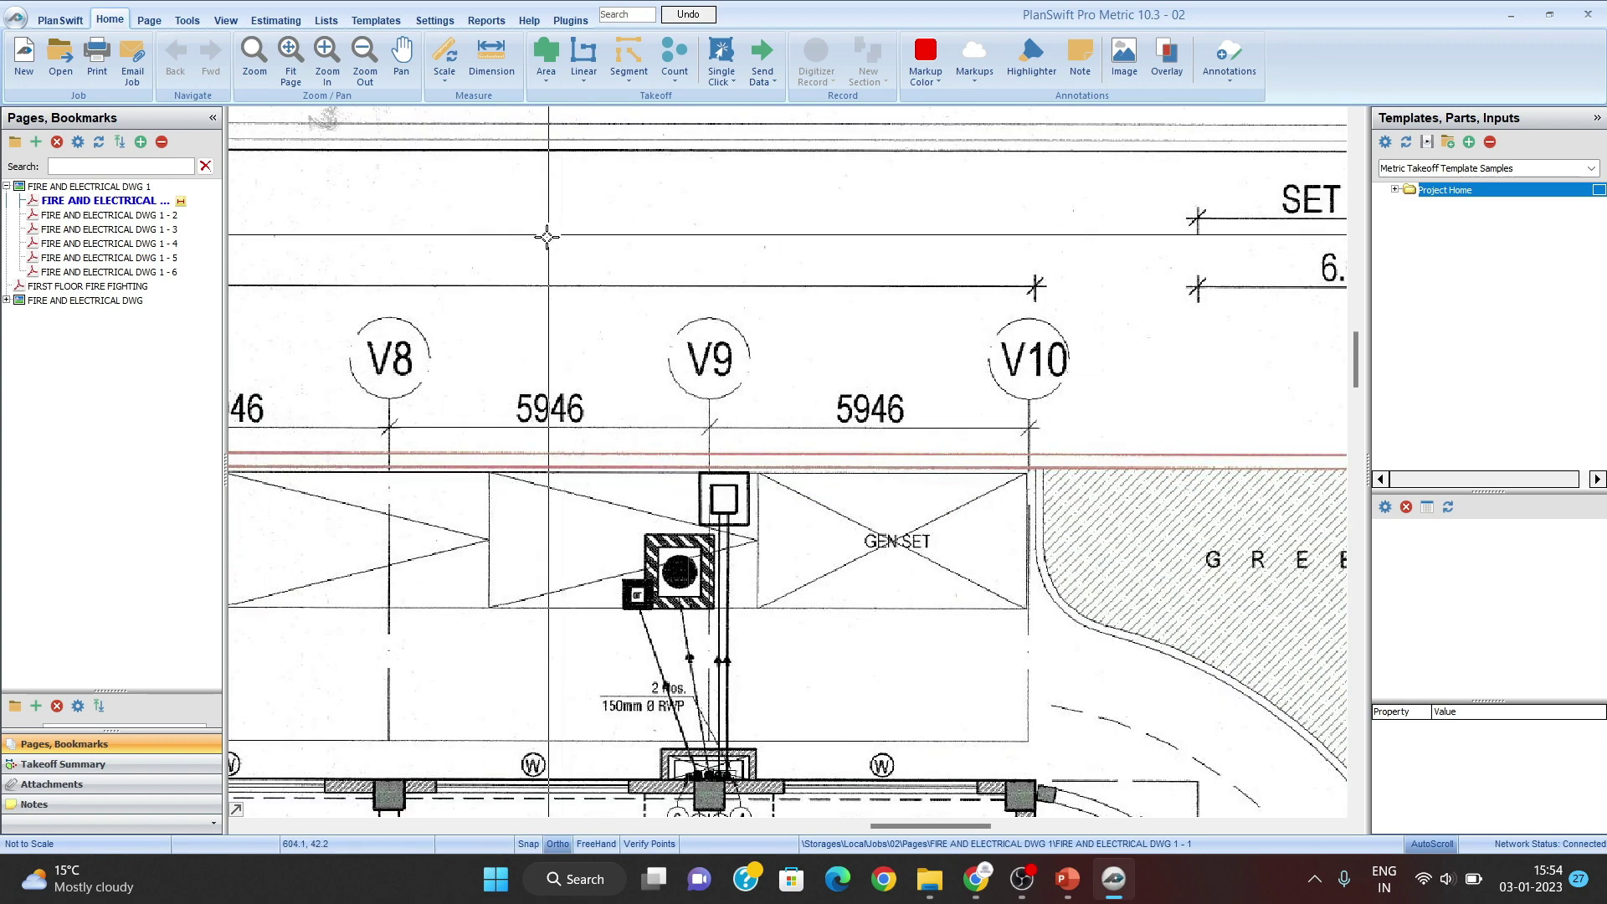
# Step: Enter a metric scale length of 5.946 M for the current page, with a dimension line created automatically
pyautogui.click(443, 55)
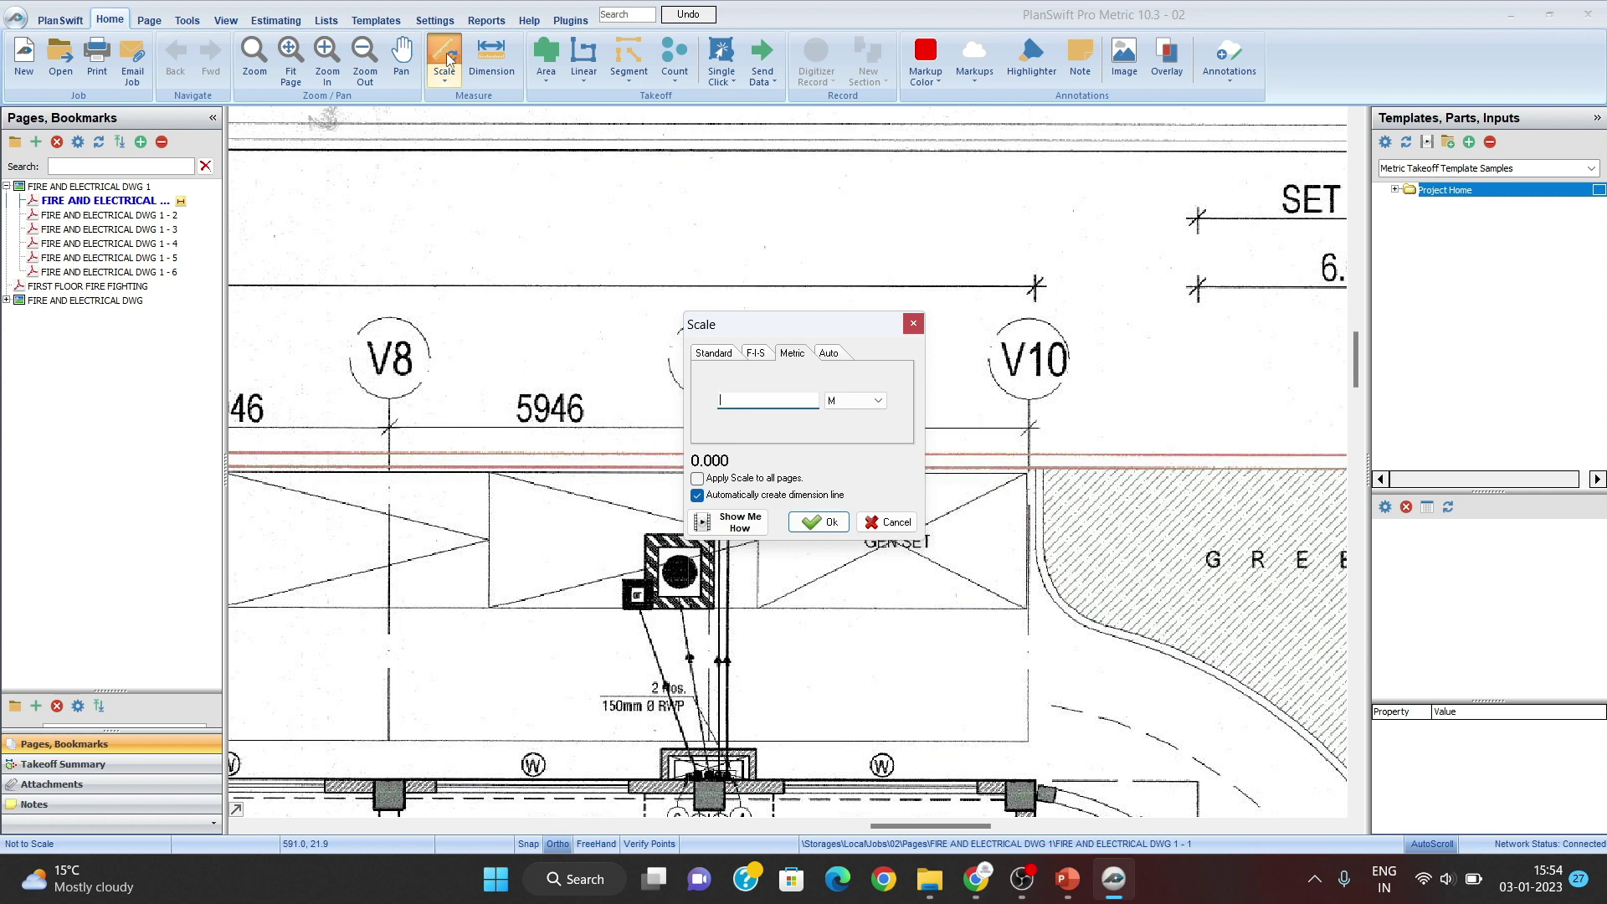
pyautogui.click(788, 353)
pyautogui.click(778, 400)
pyautogui.write('5.946')
pyautogui.click(826, 523)
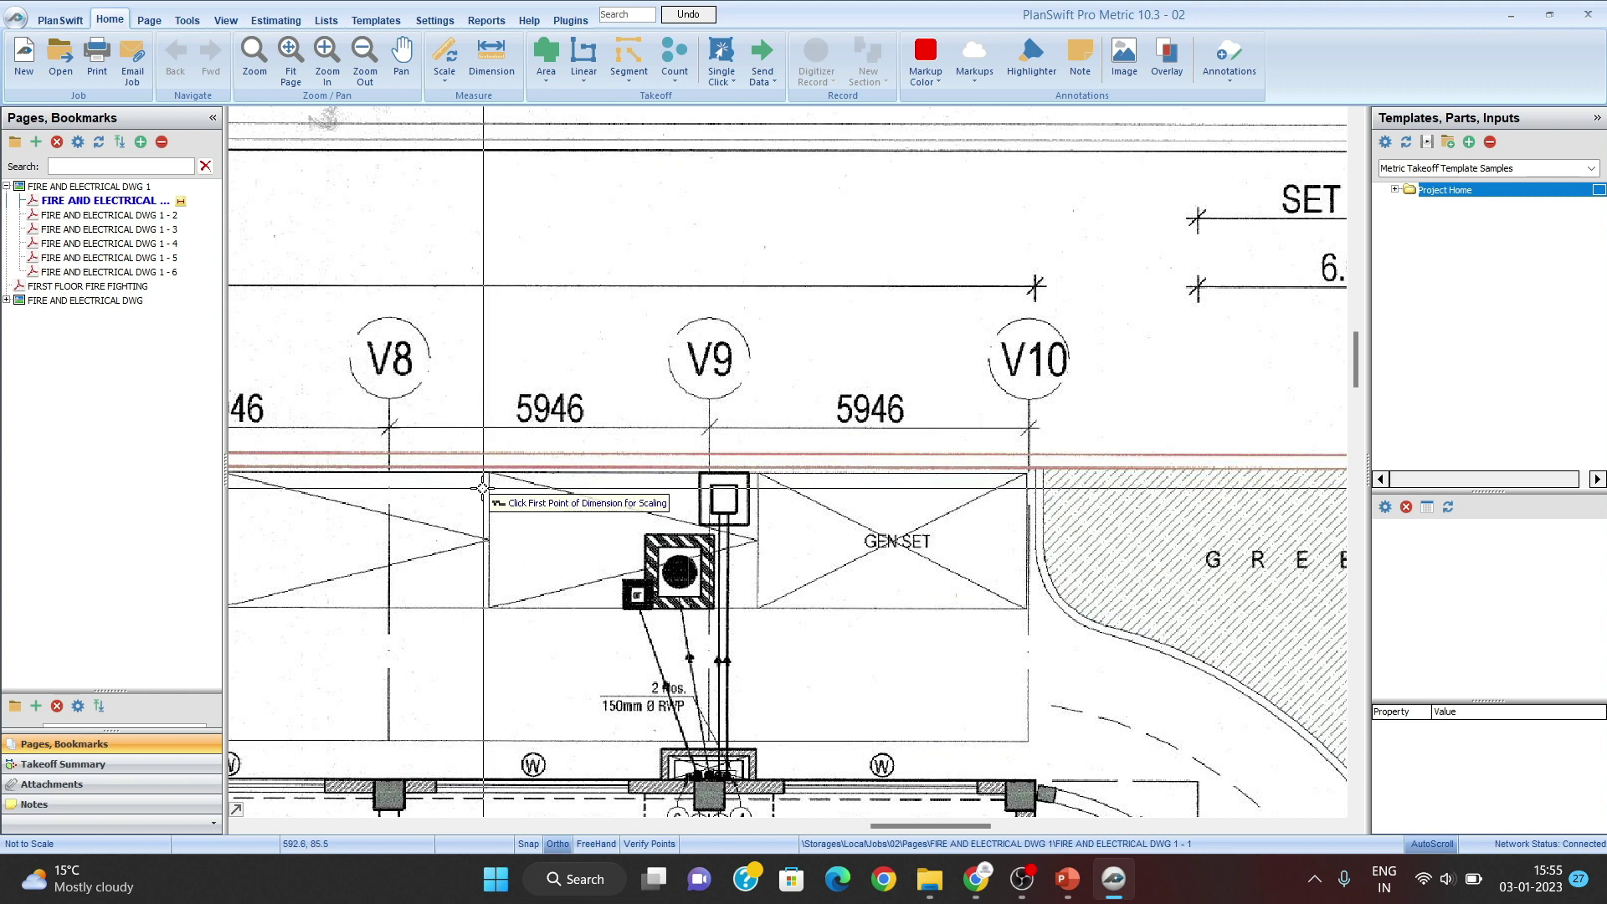
# Step: Calibrate the page scale along the 5946 dimension line, from the tick at V8 to the tick at V9
pyautogui.scroll(3, 458, 455)
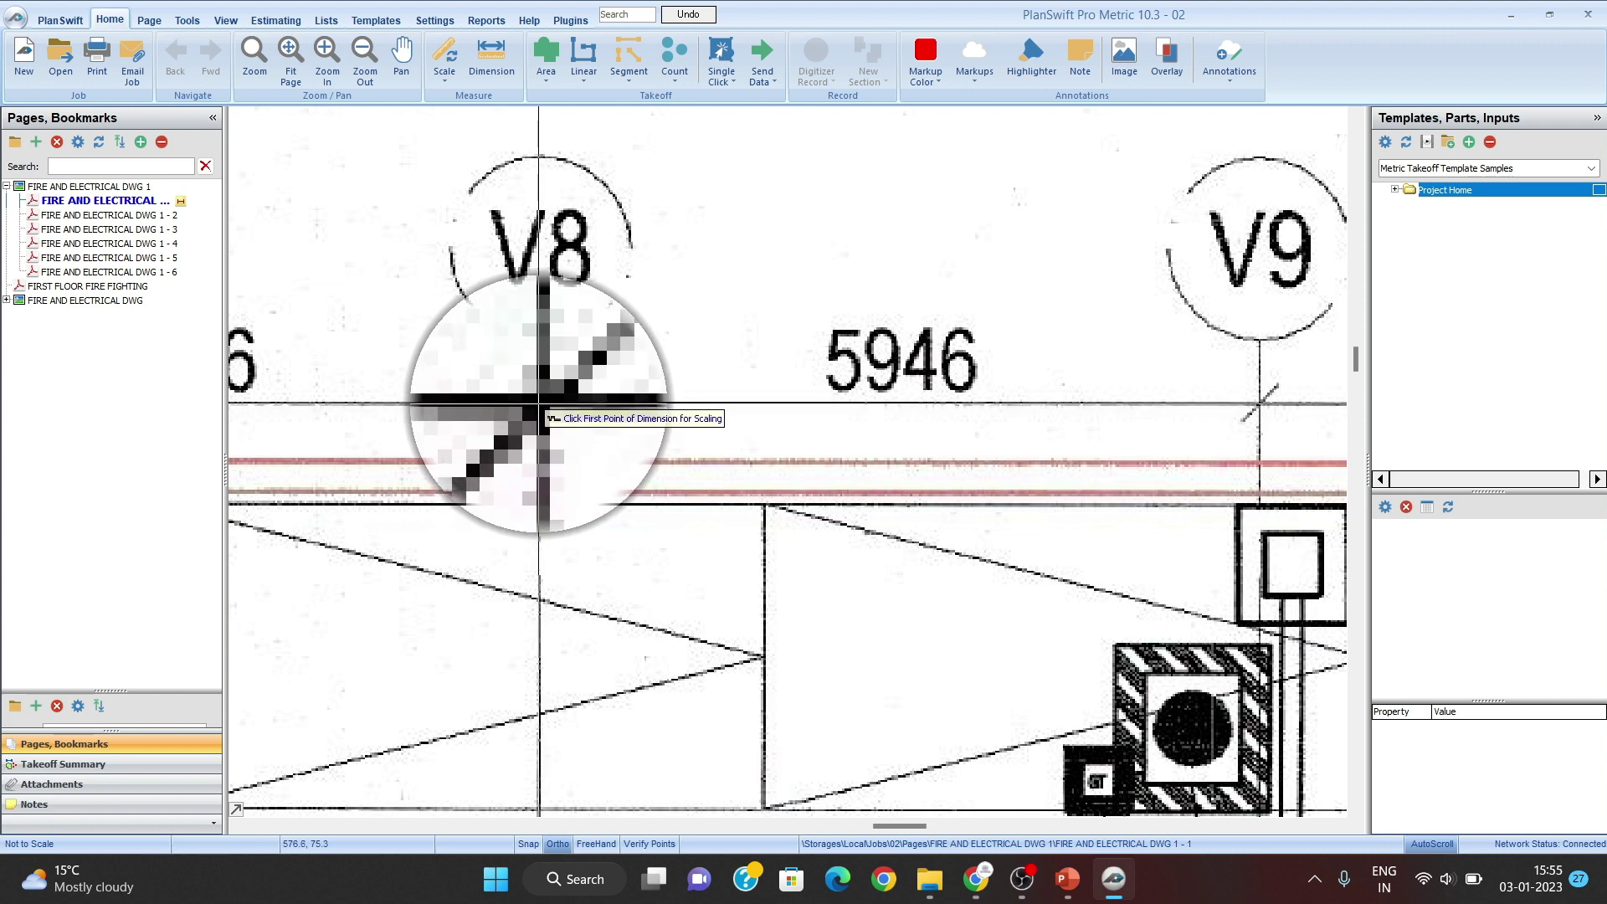
pyautogui.click(539, 403)
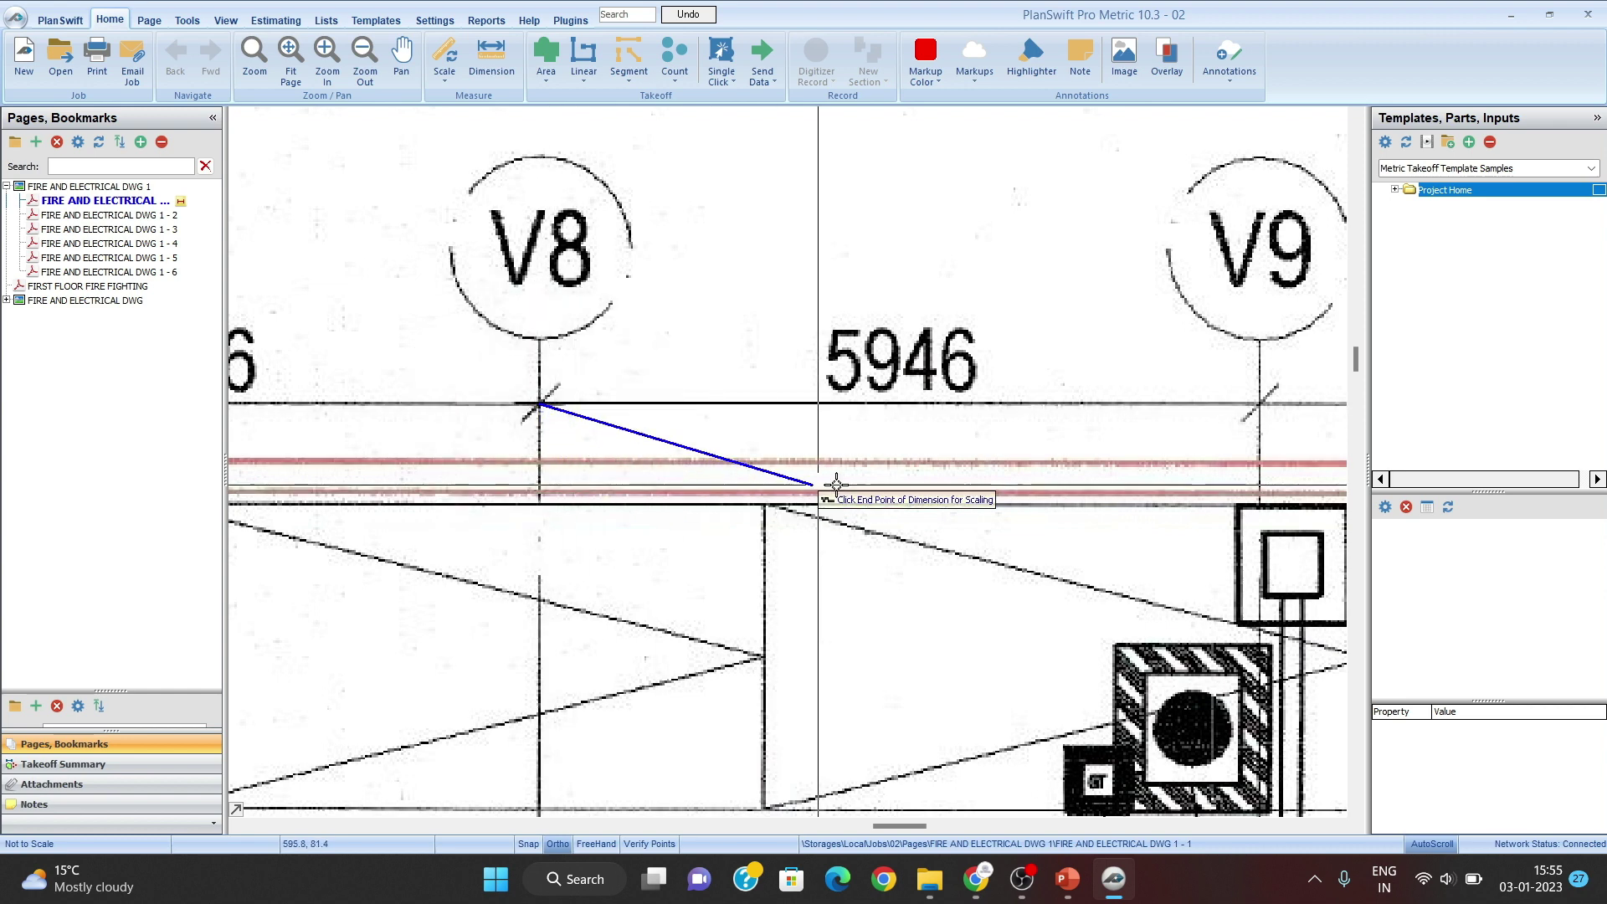
pyautogui.moveTo(1033, 466)
pyautogui.mouseDown()
pyautogui.moveTo(730, 458)
pyautogui.moveTo(906, 448)
pyautogui.mouseUp()
pyautogui.moveTo(634, 470); pyautogui.dragTo(802, 471)
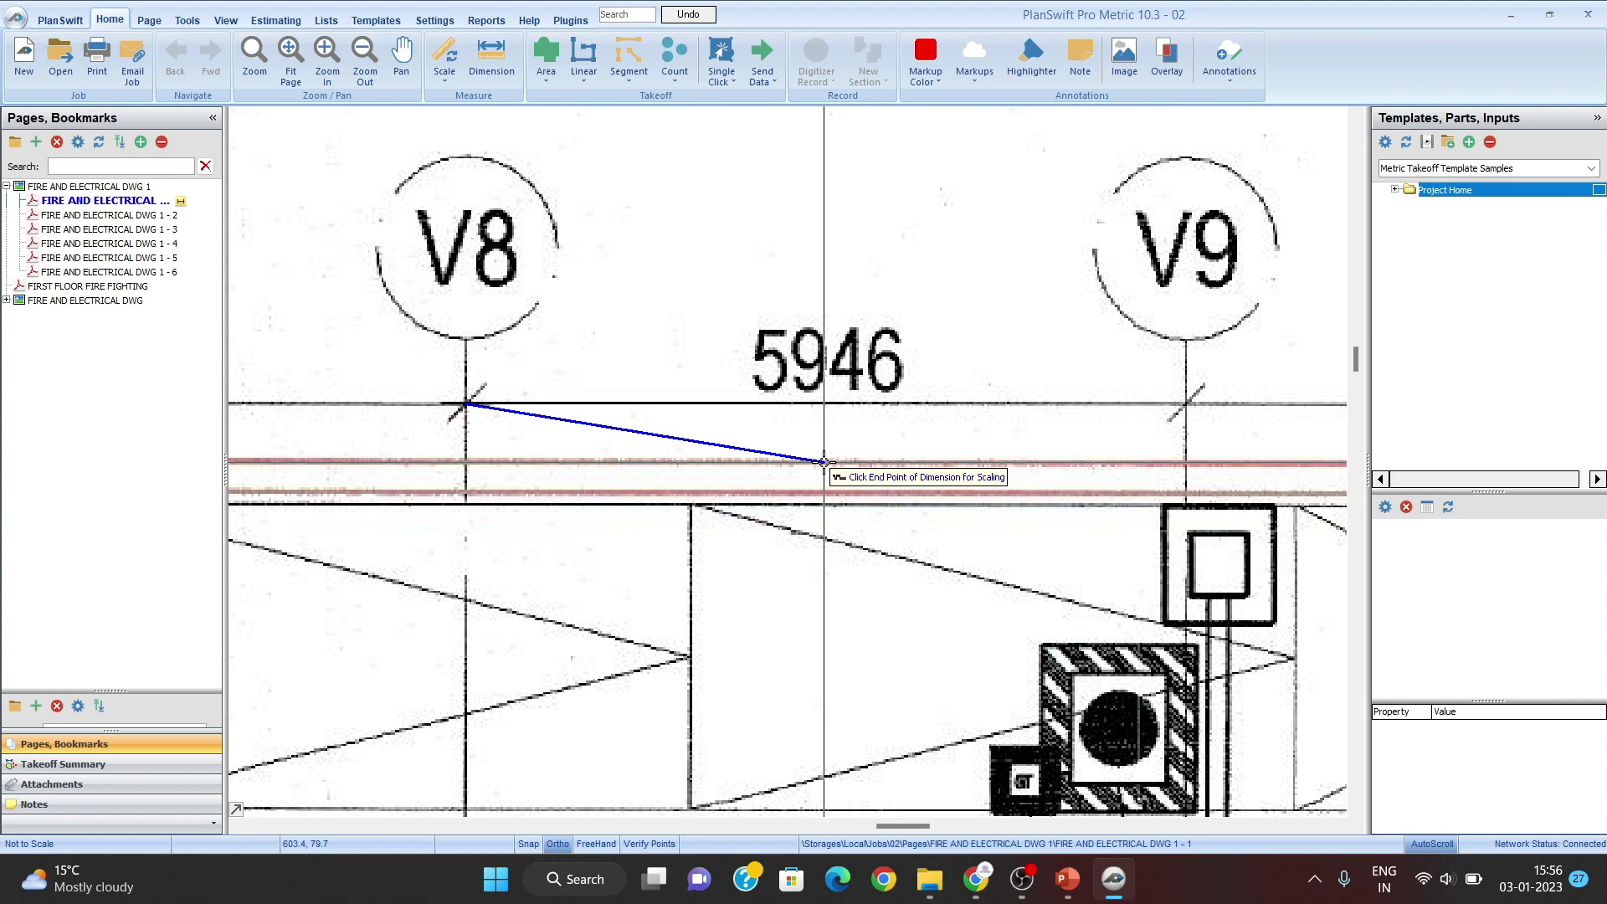
pyautogui.moveTo(865, 438); pyautogui.dragTo(746, 455)
pyautogui.moveTo(646, 467)
pyautogui.mouseDown()
pyautogui.moveTo(818, 466)
pyautogui.moveTo(765, 464)
pyautogui.mouseUp()
pyautogui.moveTo(602, 574)
pyautogui.mouseDown()
pyautogui.moveTo(821, 433)
pyautogui.moveTo(670, 491)
pyautogui.mouseUp()
pyautogui.moveTo(832, 409)
pyautogui.mouseDown()
pyautogui.moveTo(722, 481)
pyautogui.moveTo(740, 473)
pyautogui.mouseUp()
pyautogui.moveTo(890, 438); pyautogui.dragTo(850, 477)
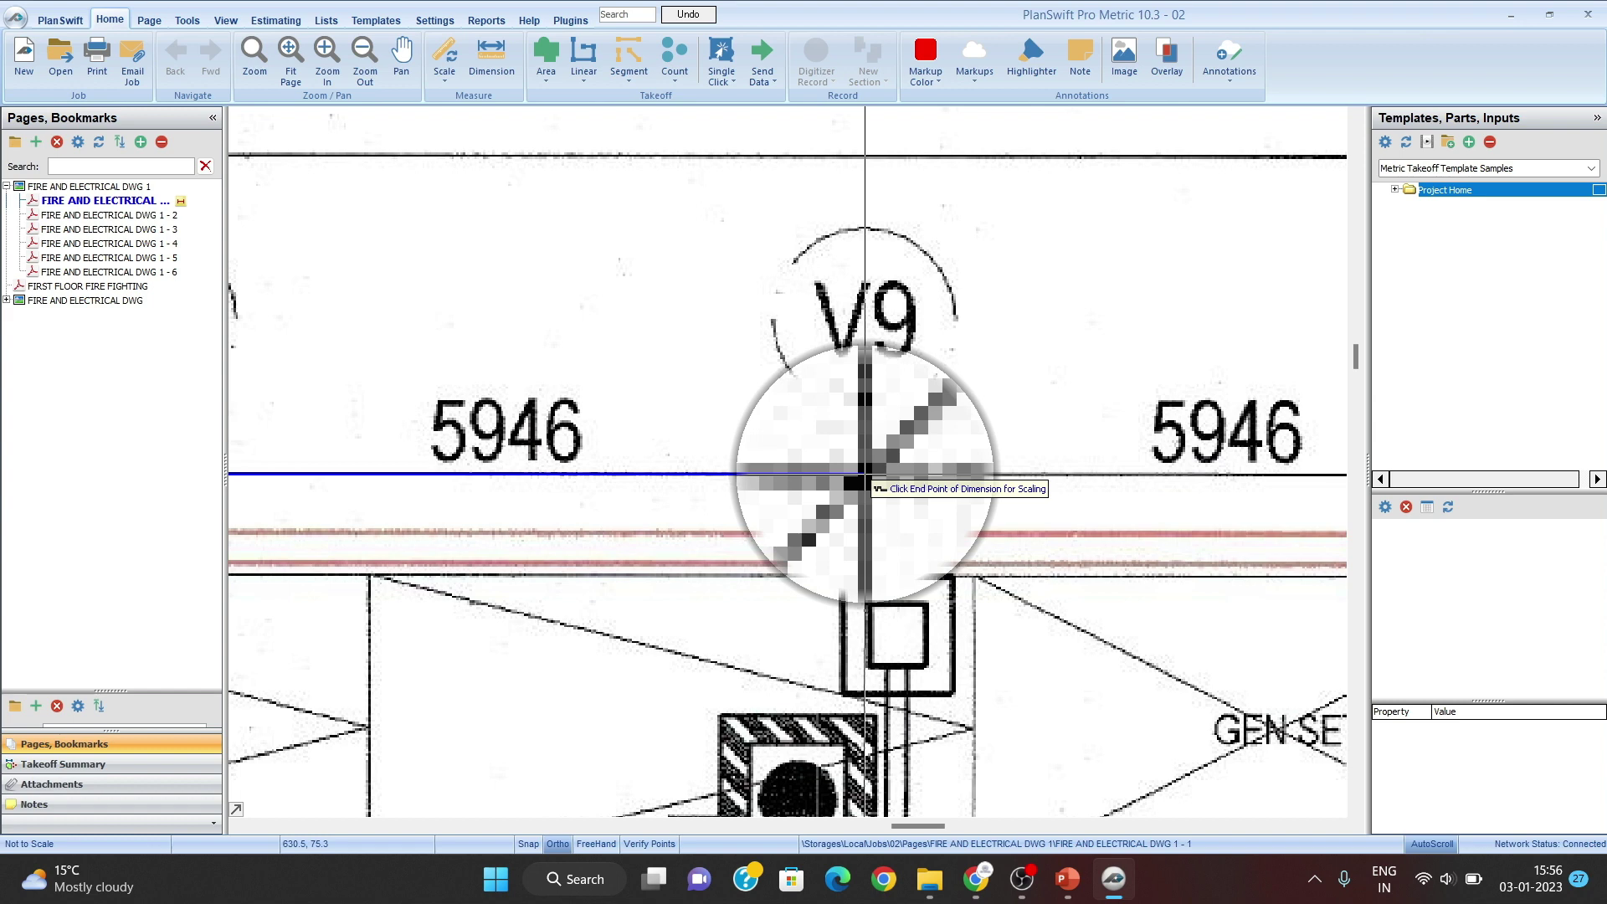
pyautogui.click(865, 475)
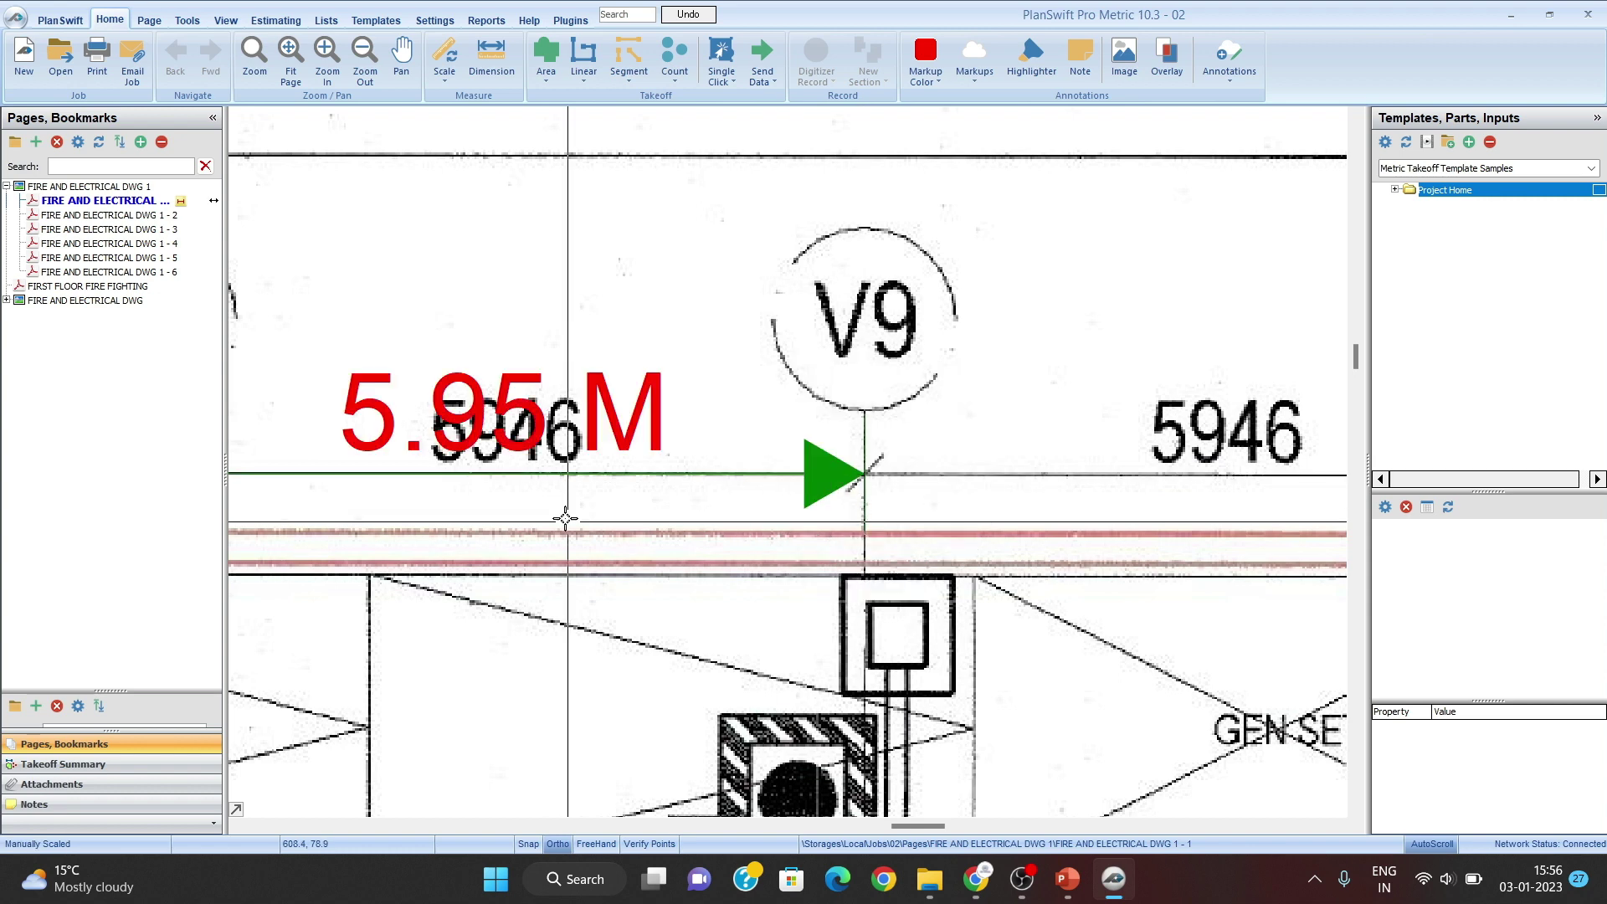
pyautogui.scroll(-3, 563, 514)
pyautogui.moveTo(542, 506); pyautogui.dragTo(655, 497)
pyautogui.press('Escape')
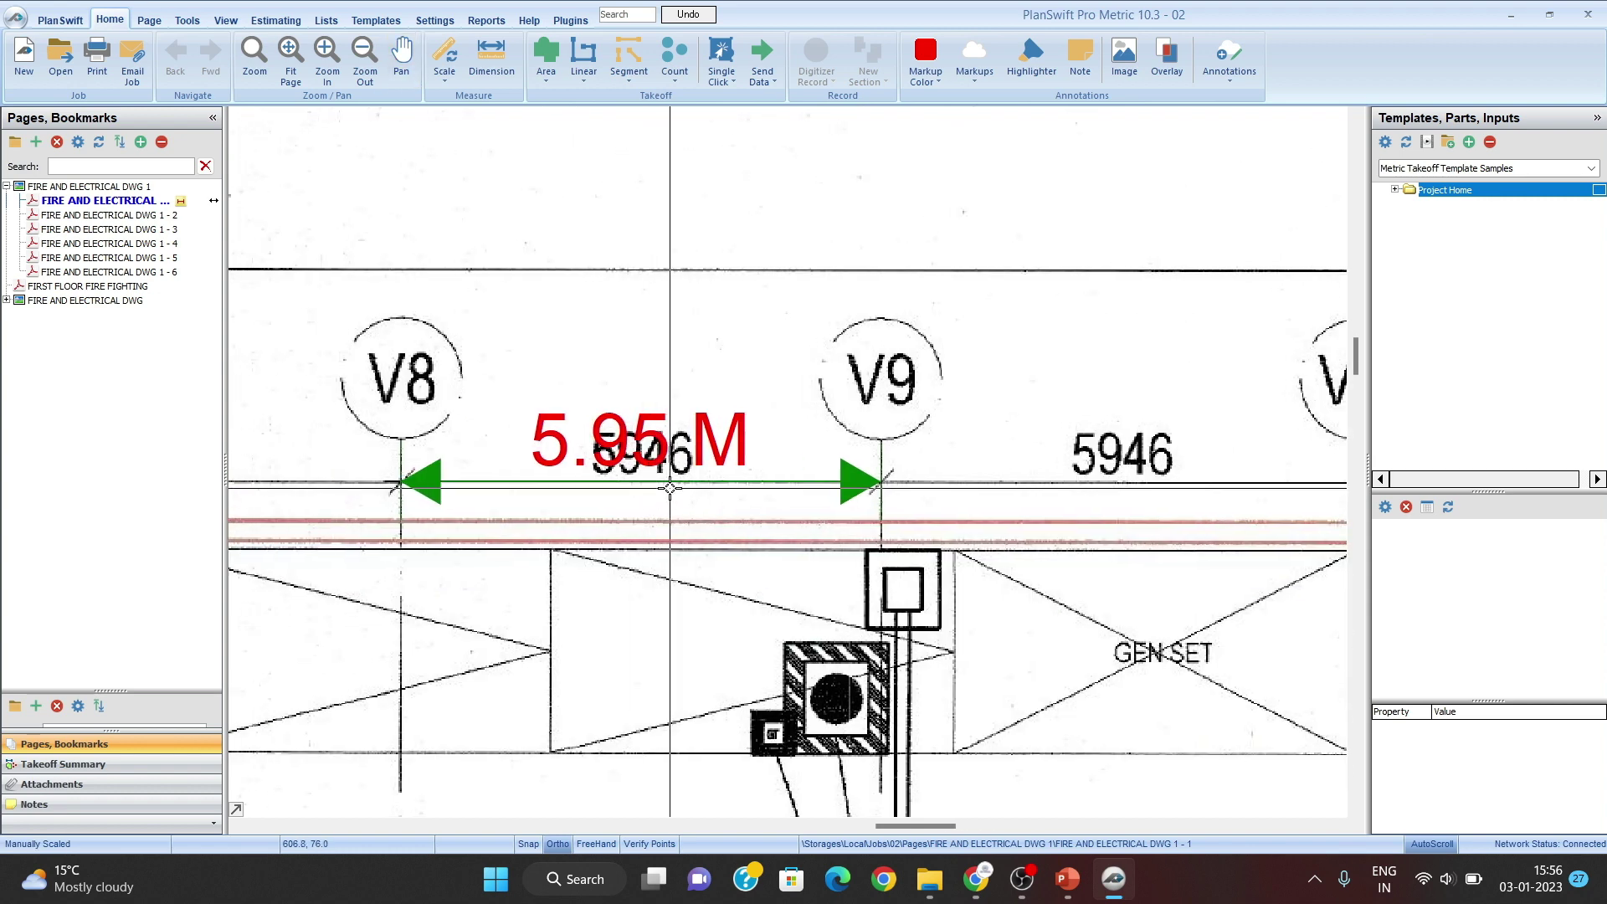
# Step: Examine the scaled dimension between V8 and V9, then the sprinkler spacings and ramp at the adjacent building corner
pyautogui.click(214, 204)
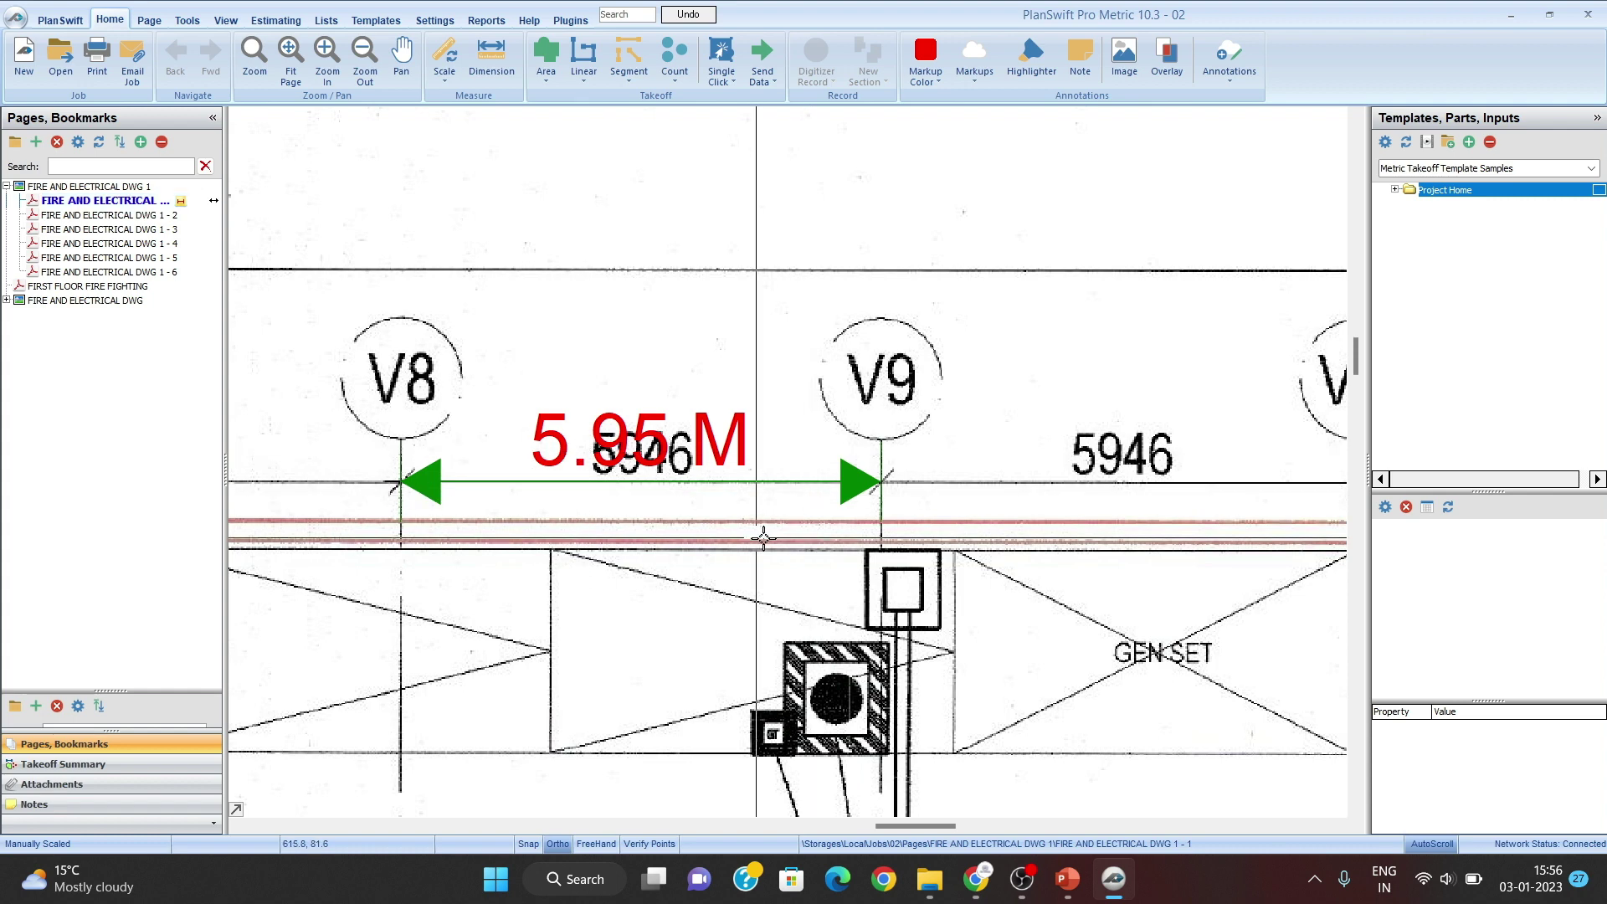
pyautogui.moveTo(958, 491)
pyautogui.mouseDown()
pyautogui.moveTo(810, 459)
pyautogui.moveTo(818, 430)
pyautogui.moveTo(976, 397)
pyautogui.mouseUp()
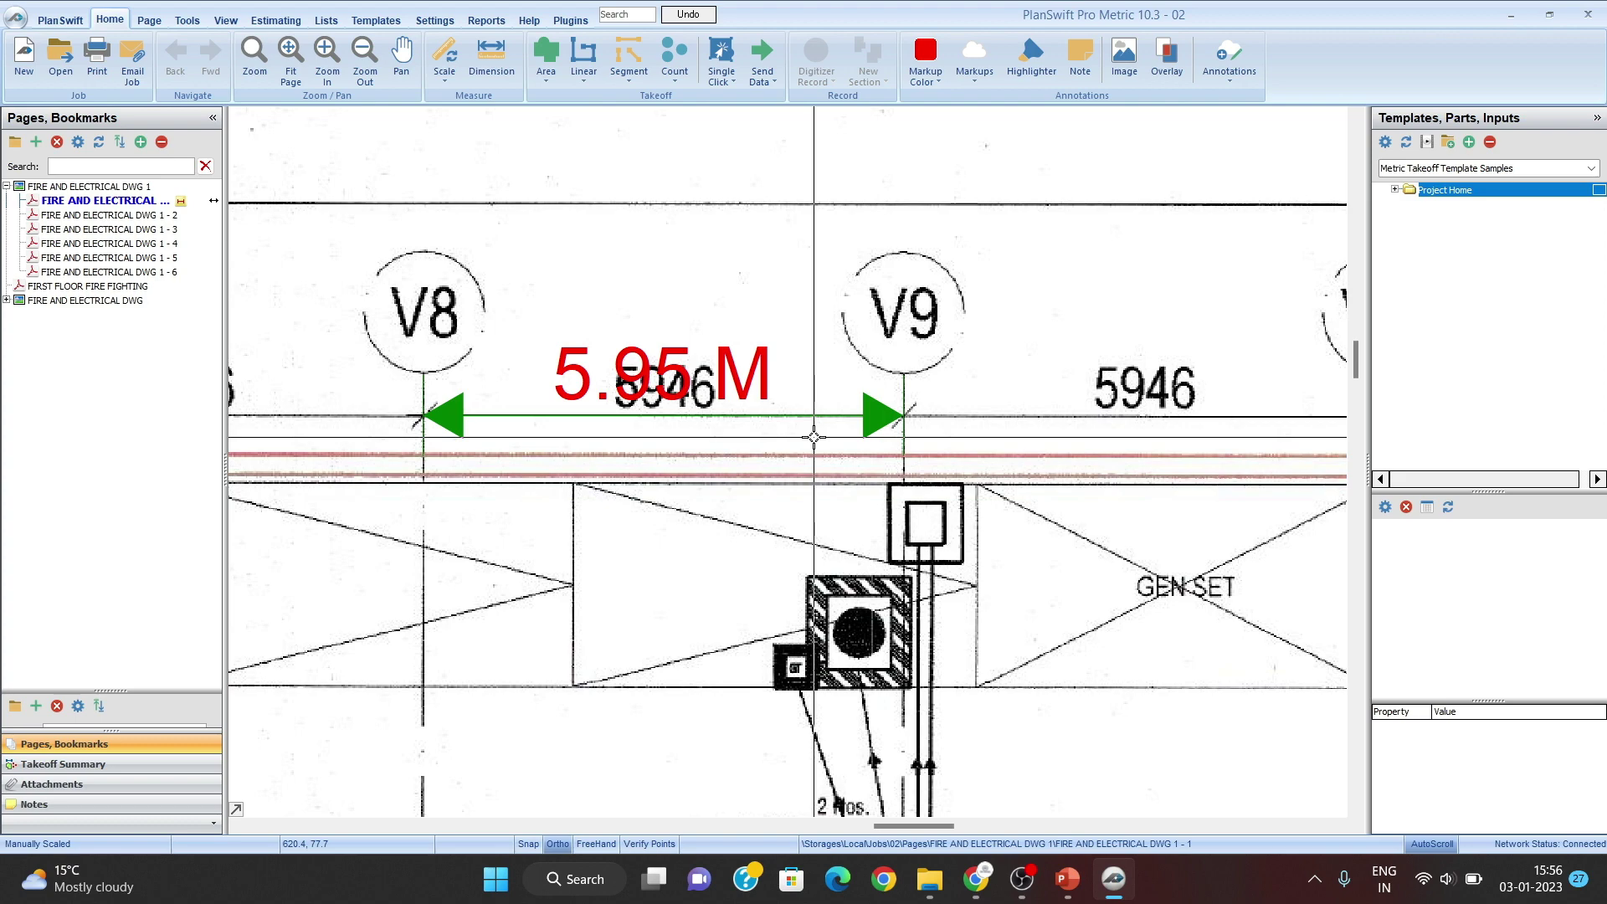
pyautogui.scroll(-3, 904, 437)
pyautogui.moveTo(906, 439); pyautogui.dragTo(855, 444)
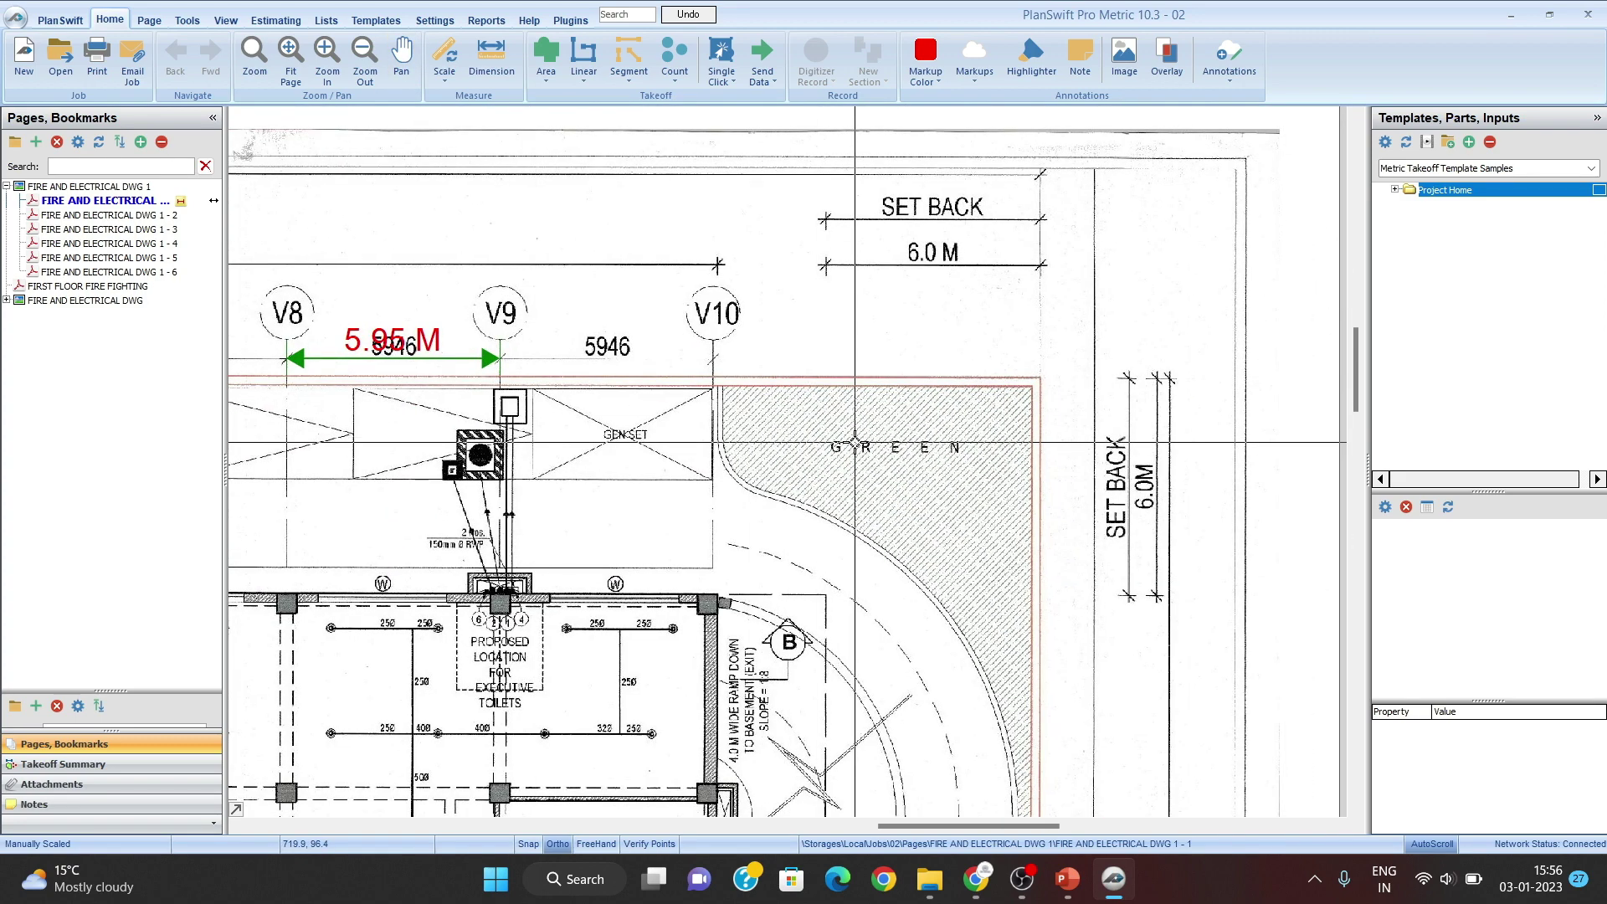
pyautogui.moveTo(1193, 618)
pyautogui.mouseDown()
pyautogui.moveTo(1248, 524)
pyautogui.moveTo(1163, 415)
pyautogui.mouseUp()
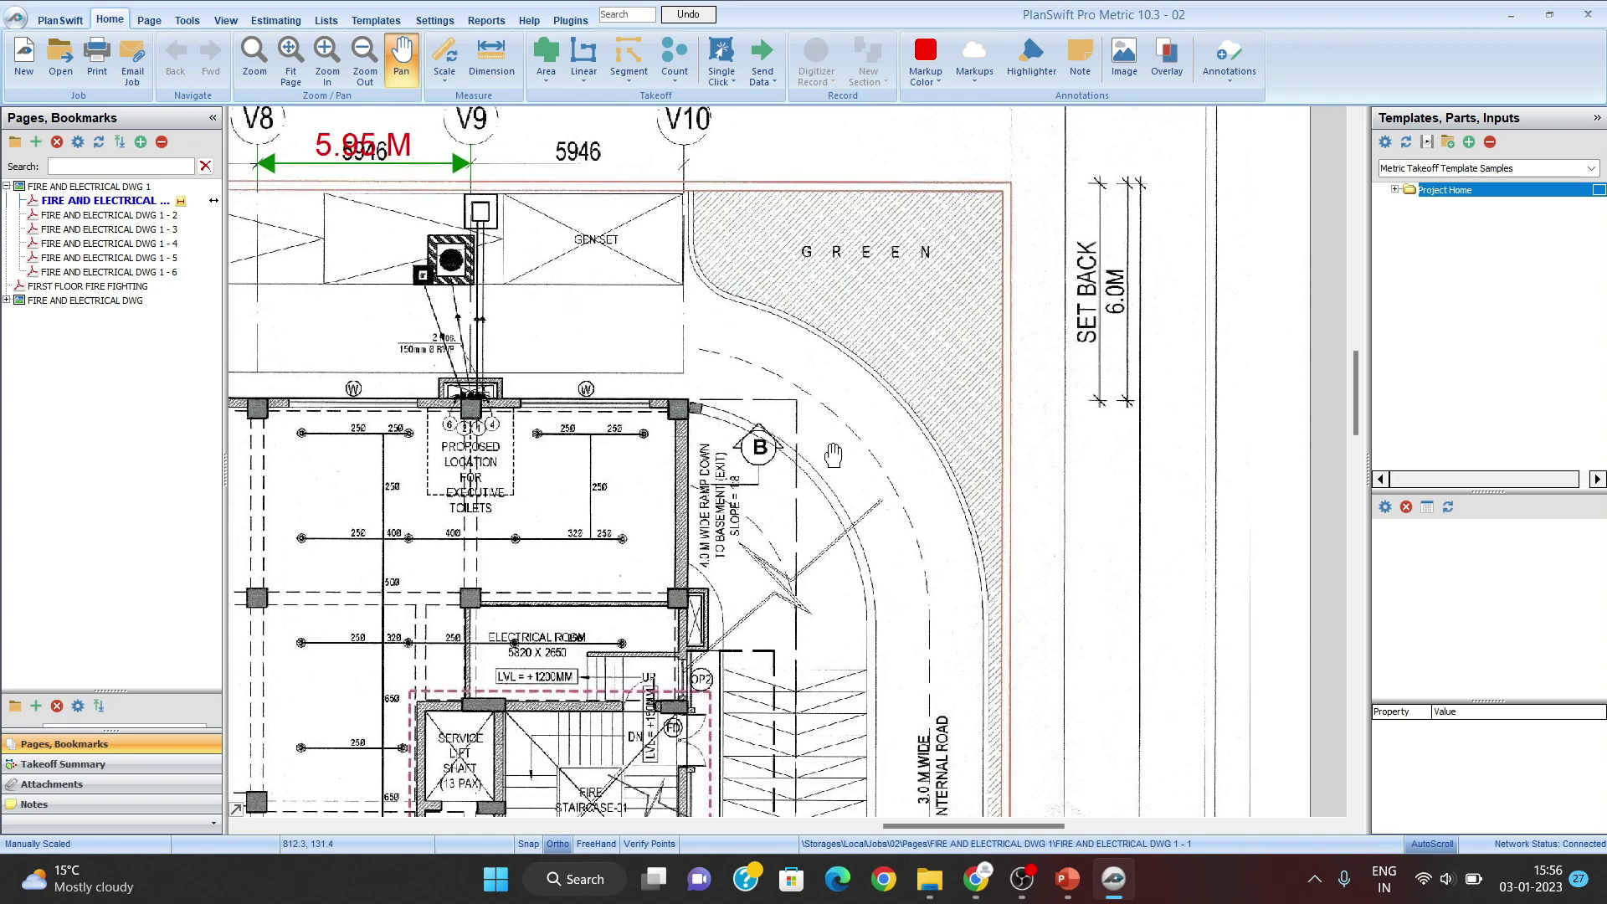
pyautogui.scroll(3, 581, 463)
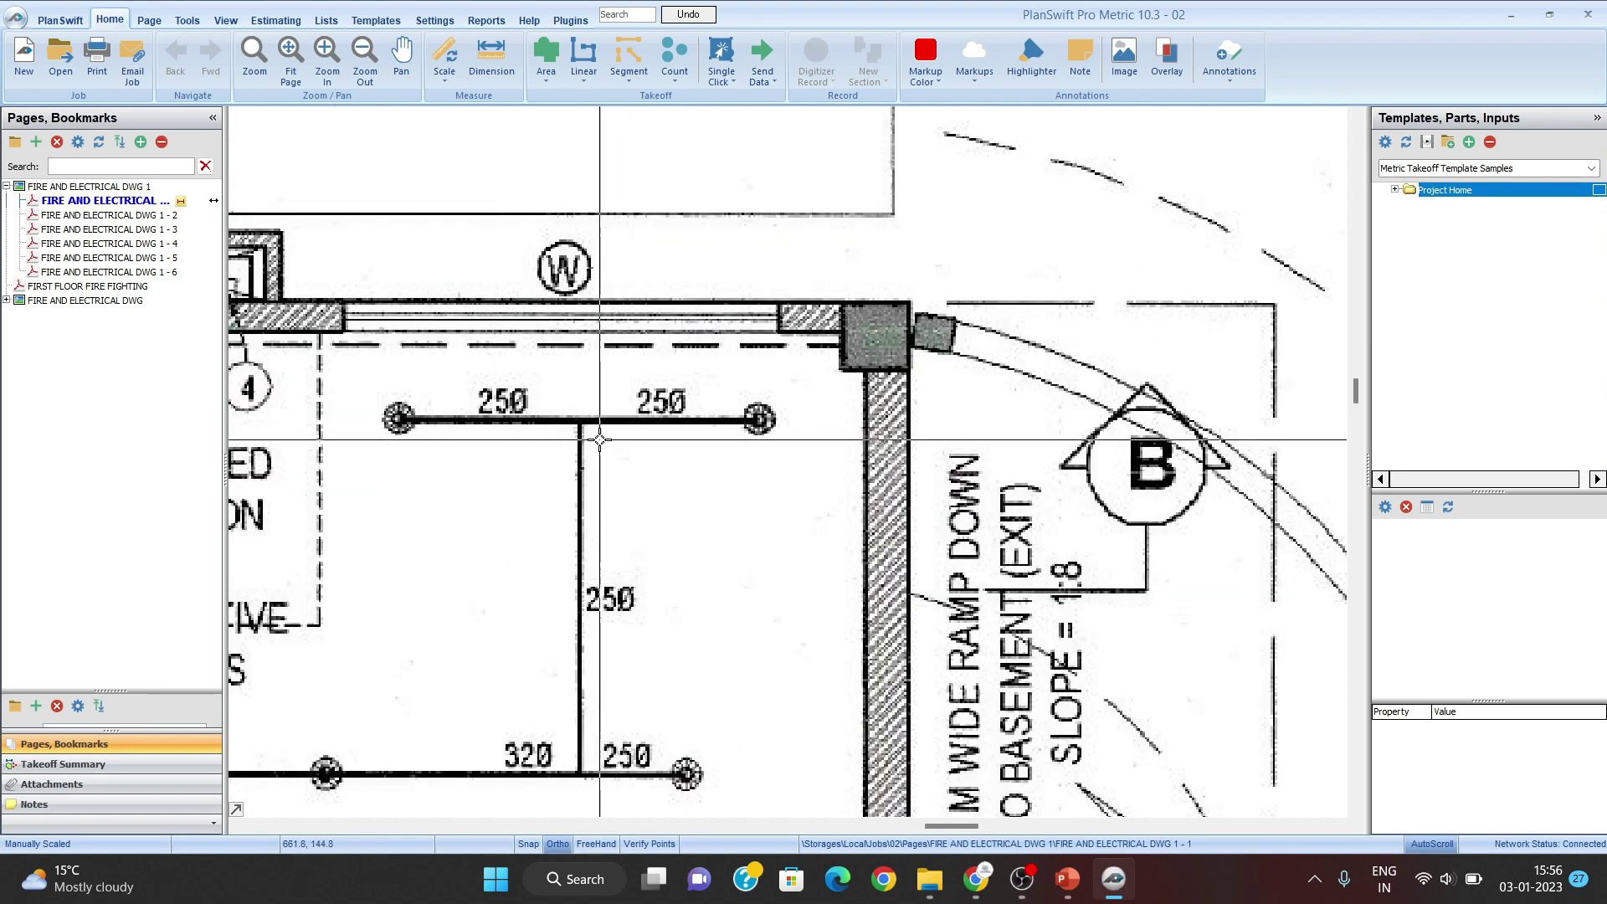
pyautogui.scroll(3, 601, 444)
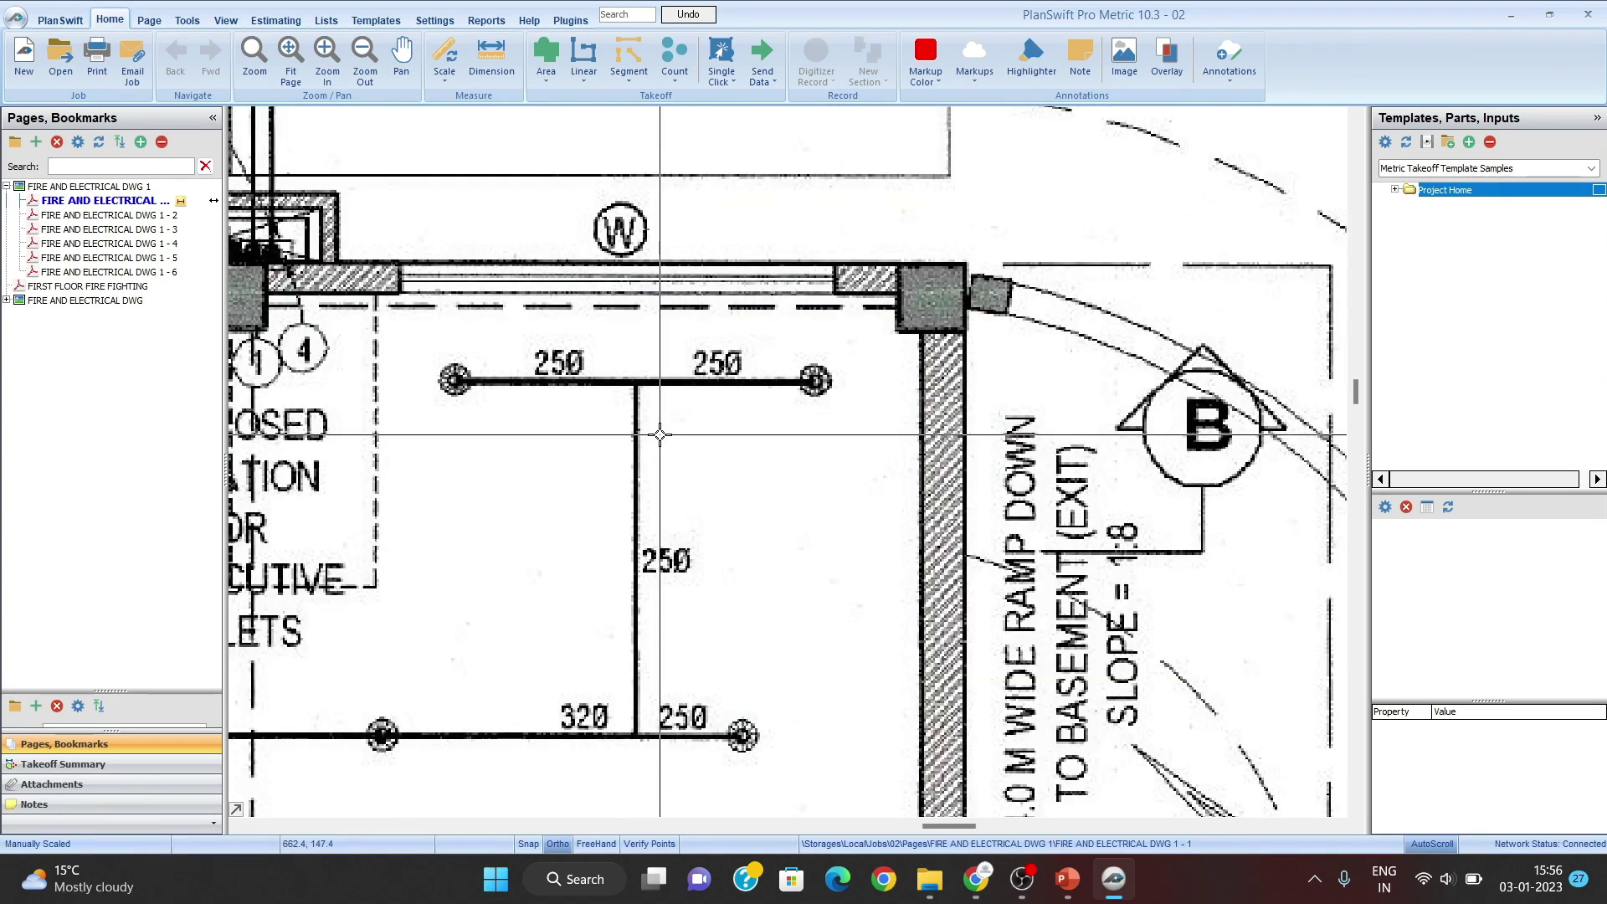
pyautogui.moveTo(657, 402); pyautogui.dragTo(713, 408)
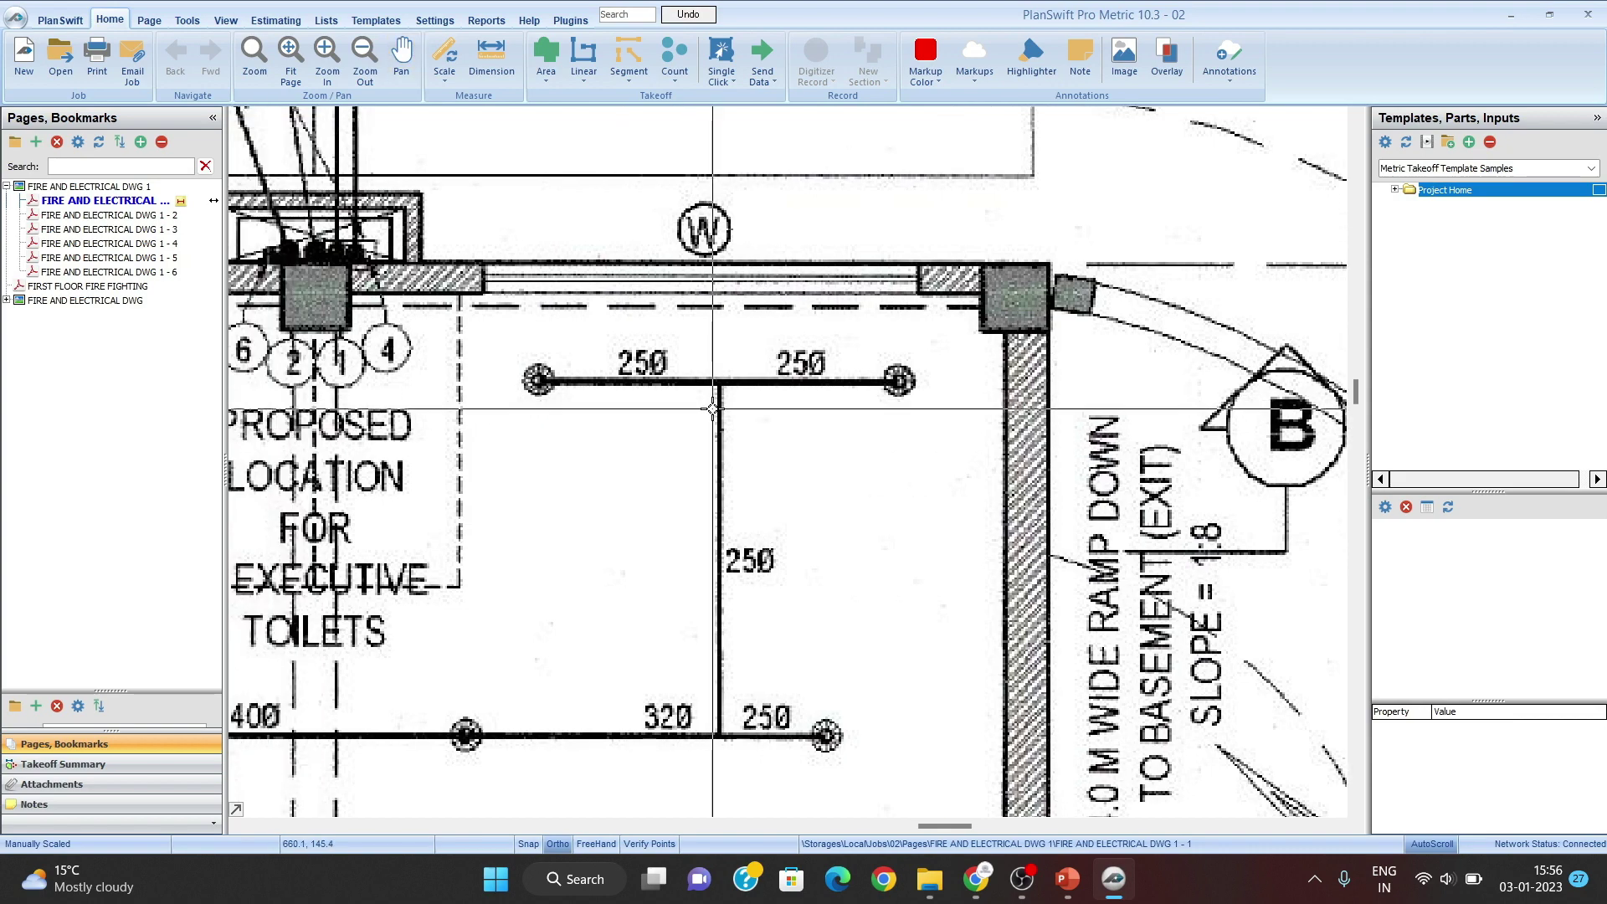
pyautogui.scroll(-4, 714, 408)
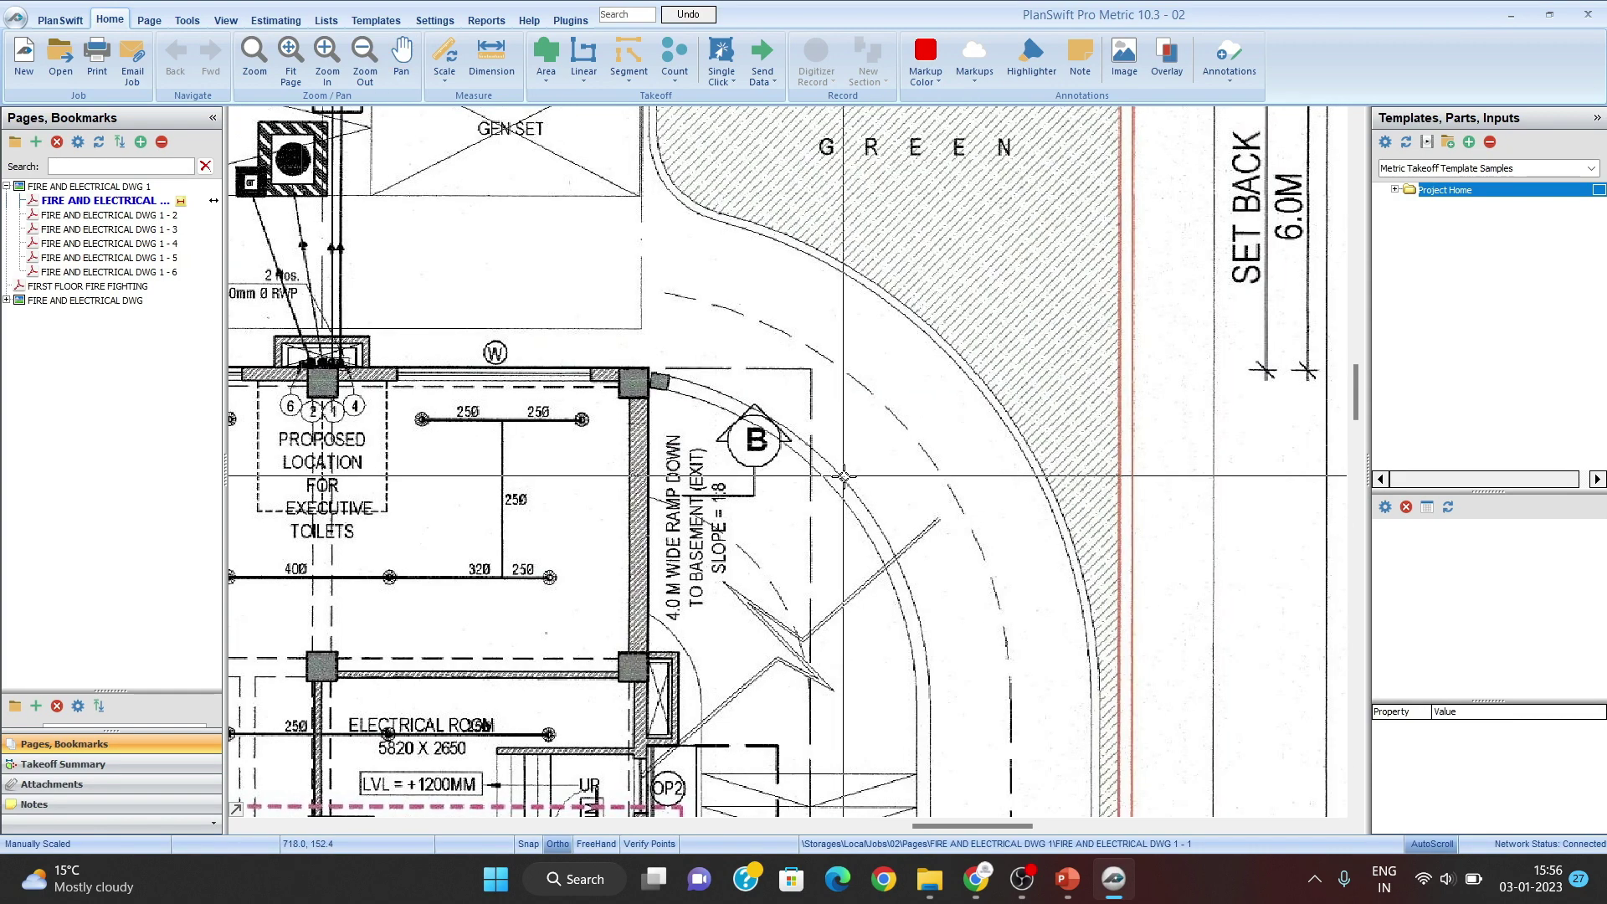
# Step: Enter a metric scale length of 6 M for the vertical set back dimension beside the green area
pyautogui.moveTo(798, 546); pyautogui.dragTo(464, 668)
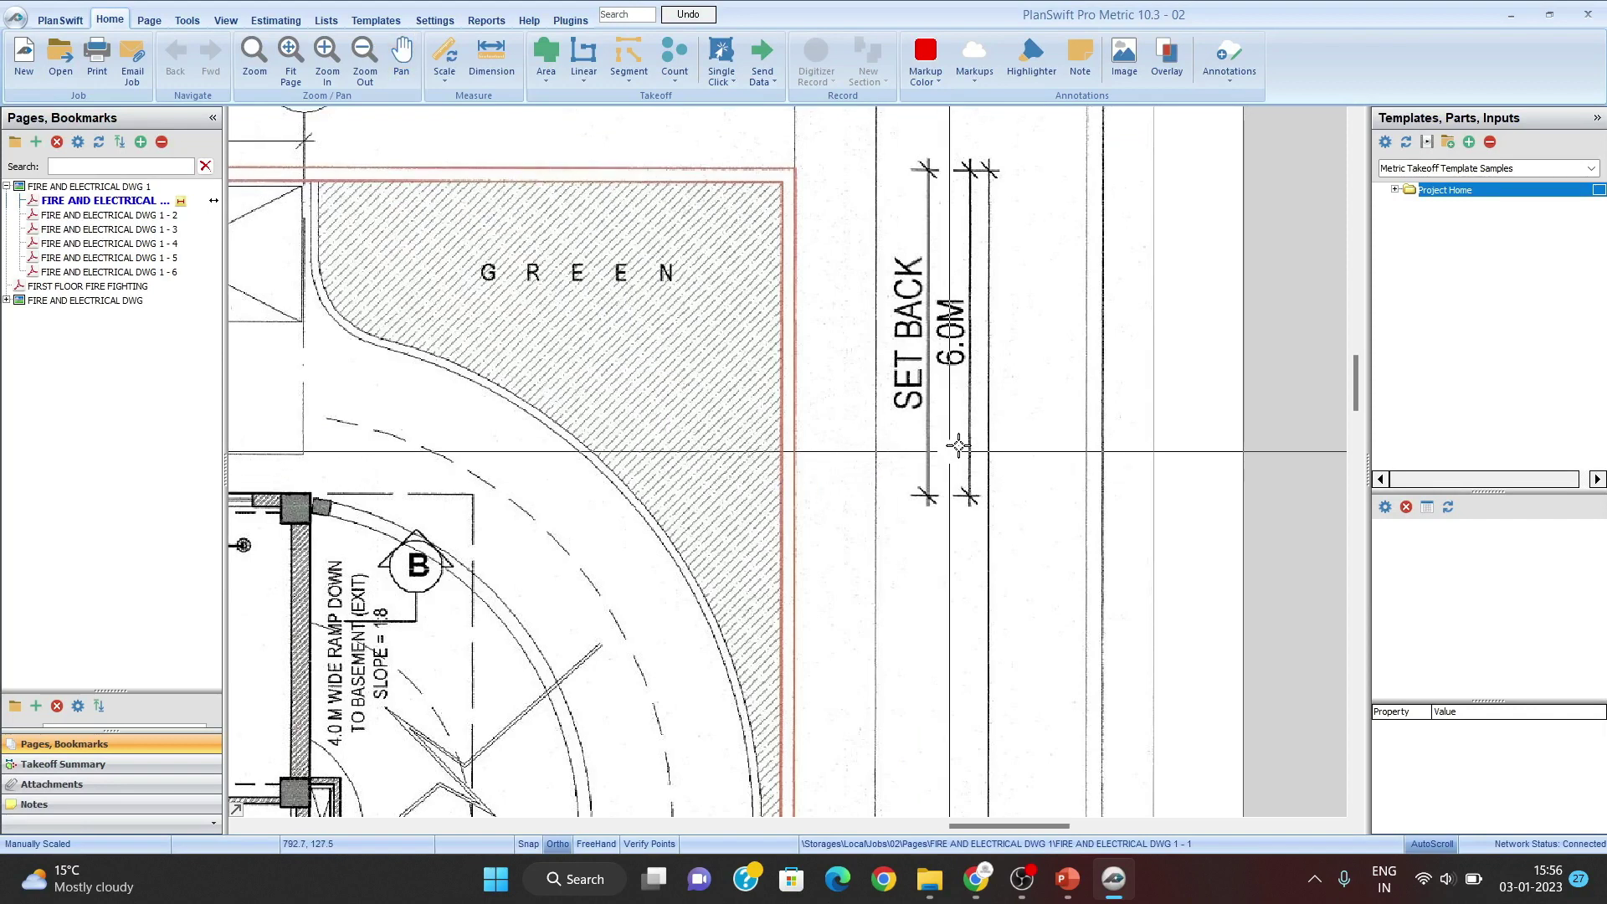
pyautogui.moveTo(710, 480); pyautogui.dragTo(622, 510)
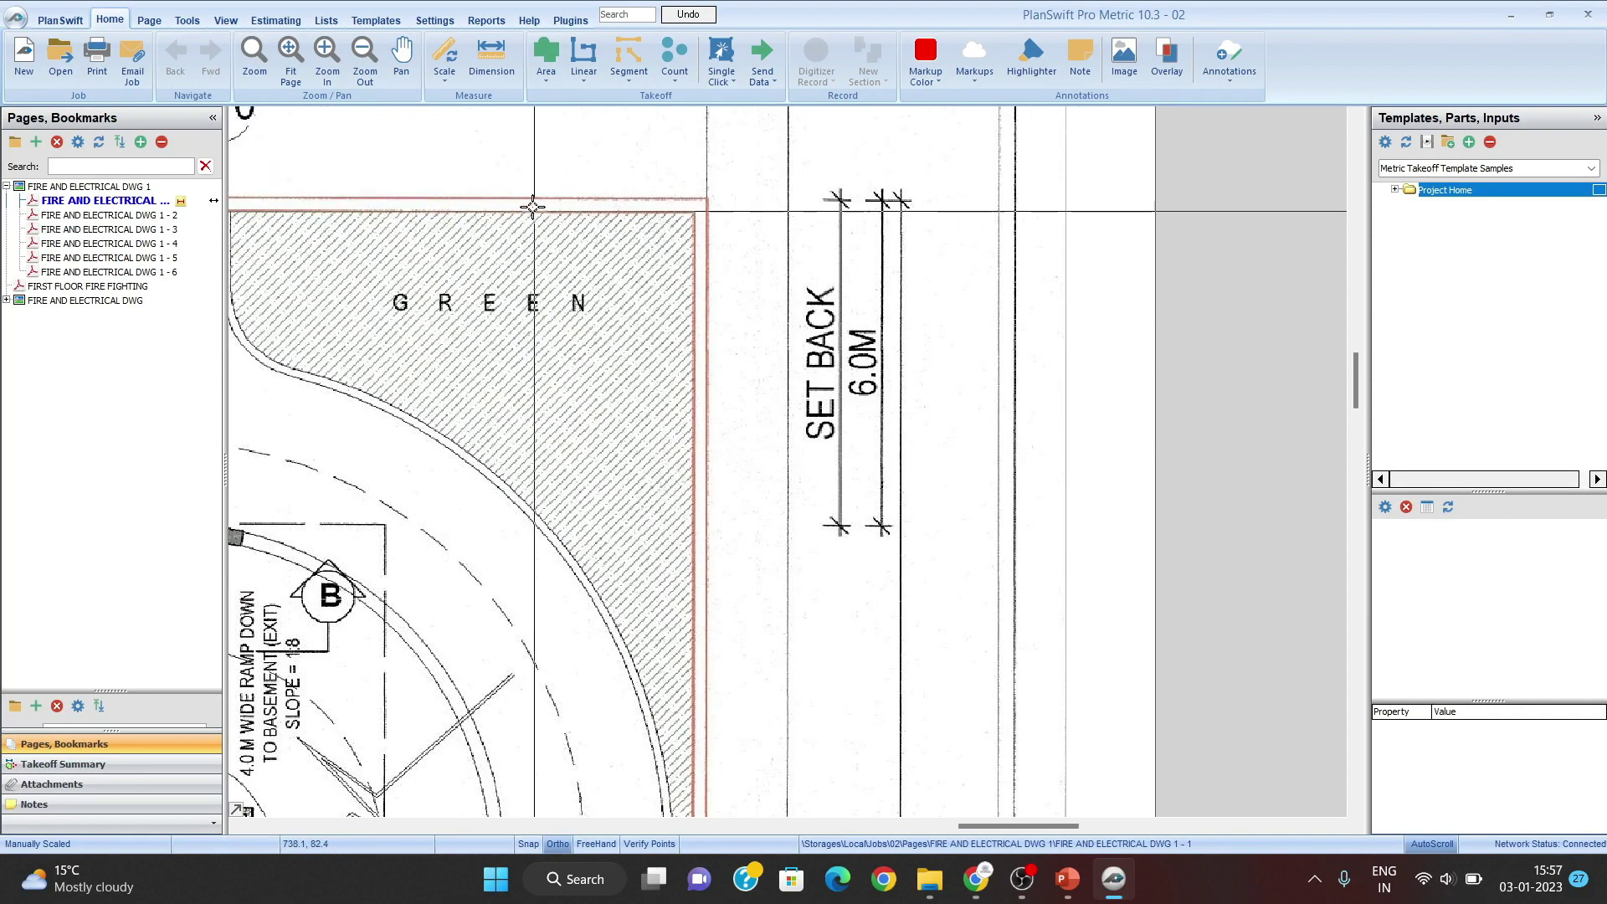
pyautogui.click(449, 57)
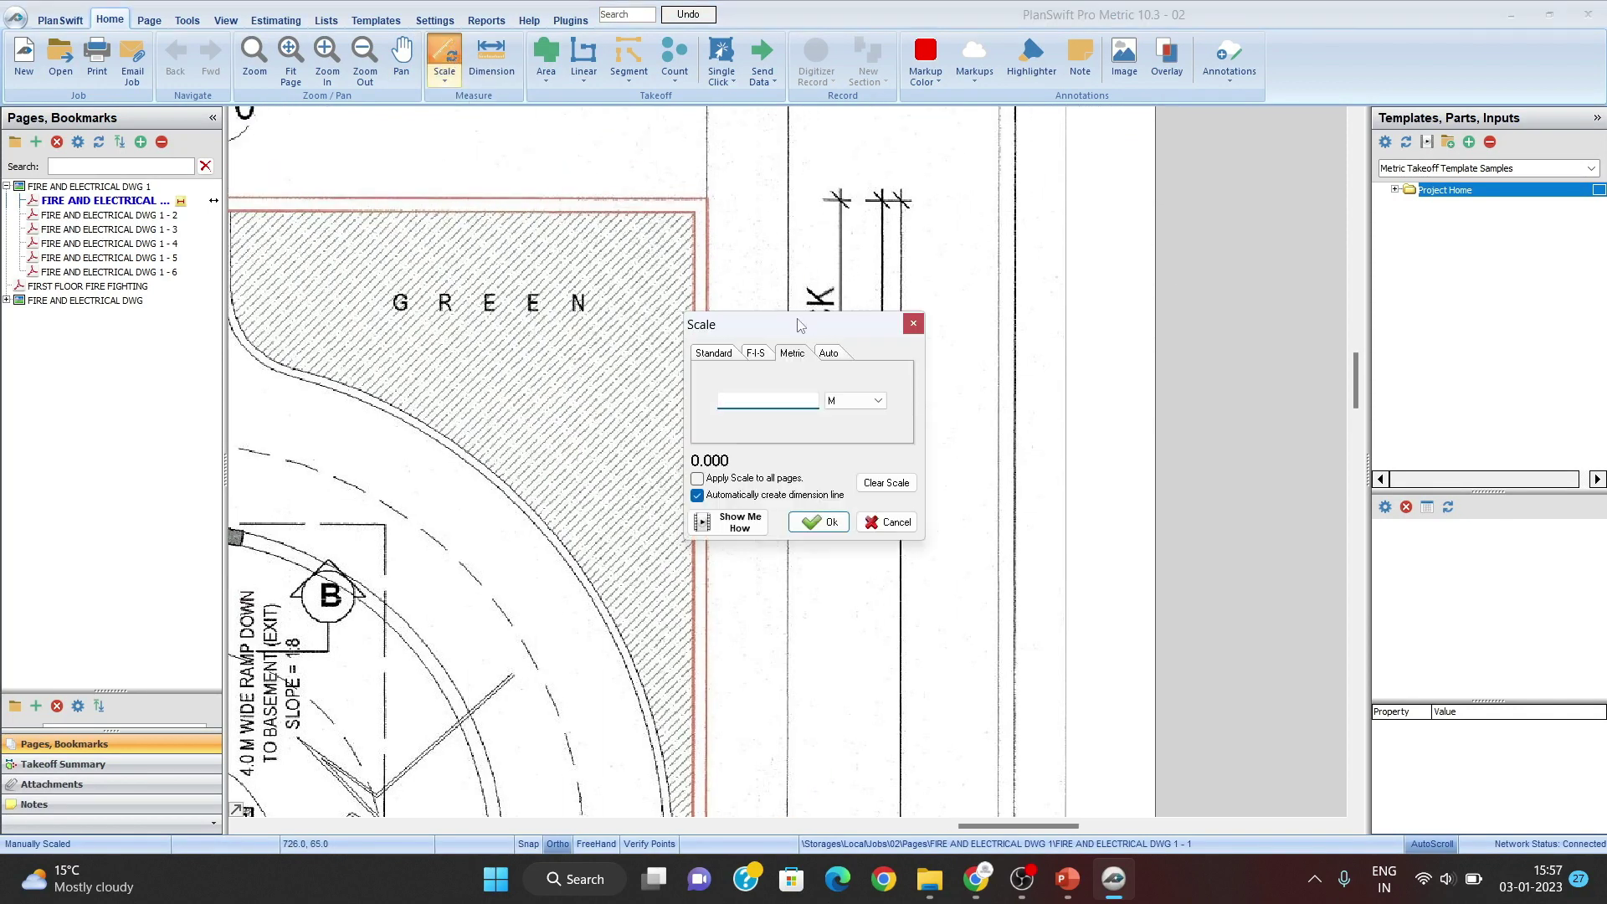
pyautogui.moveTo(798, 325); pyautogui.dragTo(624, 326)
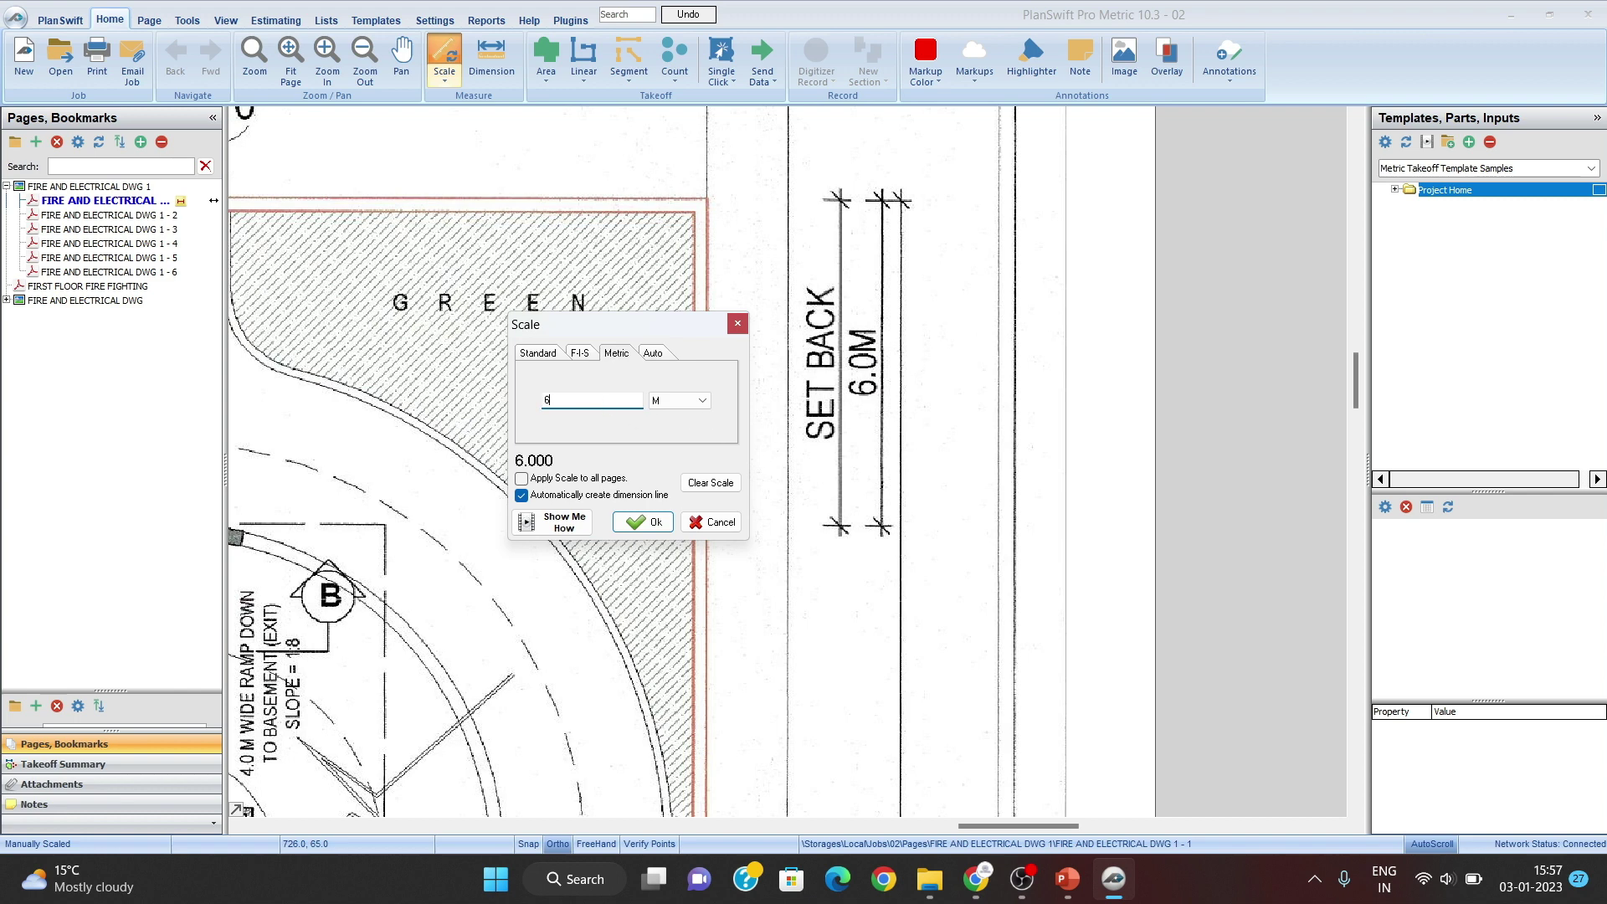
pyautogui.write('6')
pyautogui.click(656, 524)
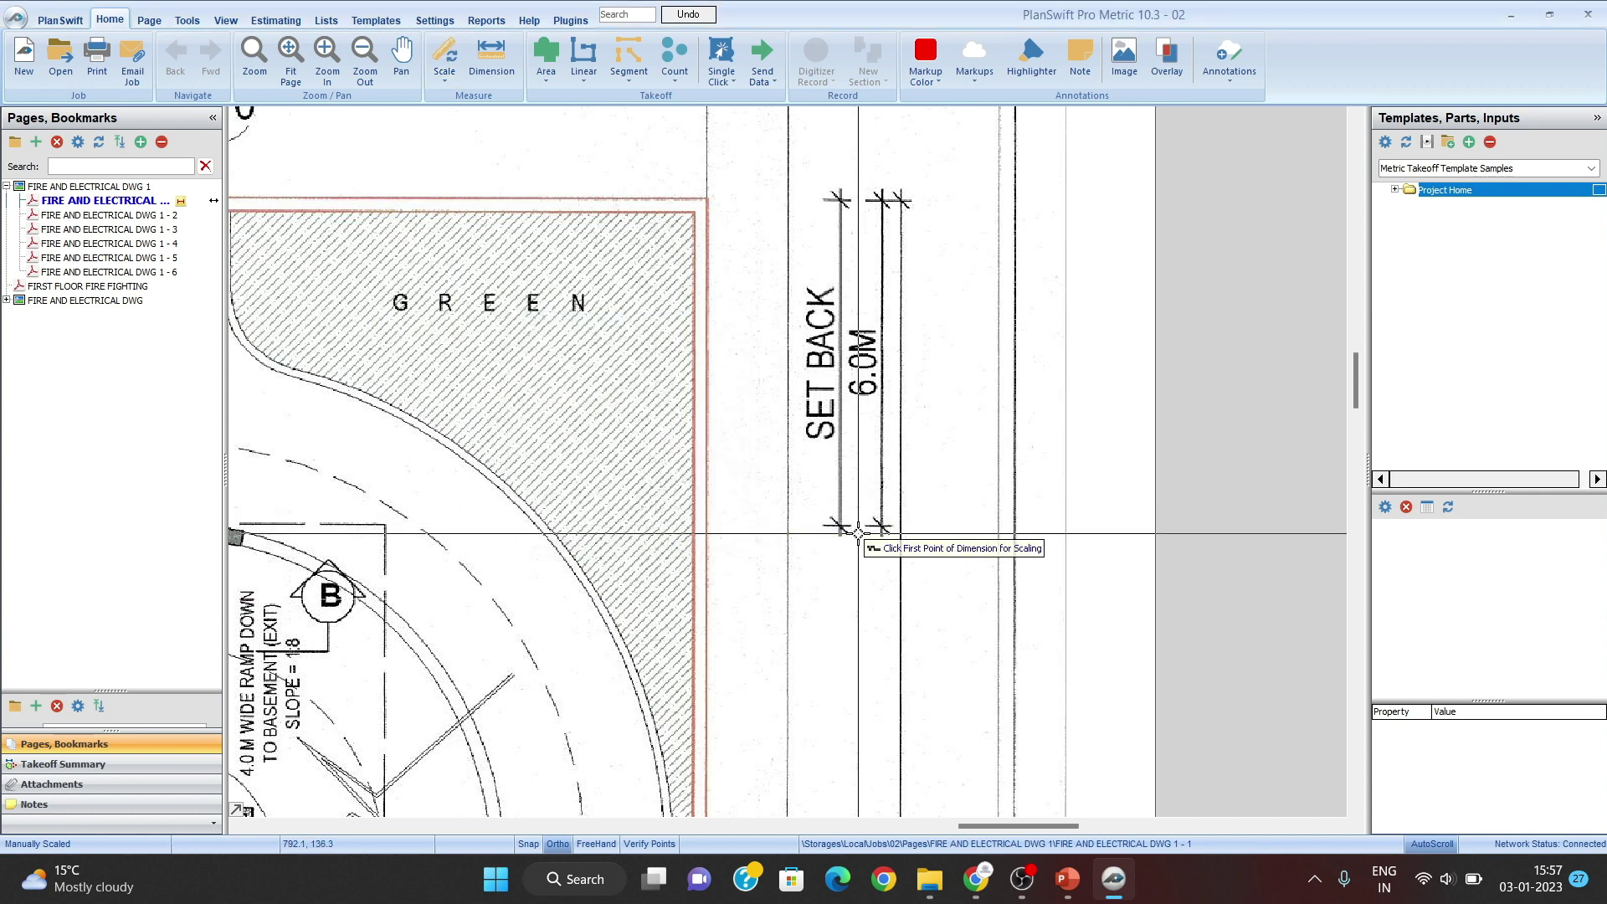
# Step: Calibrate the vertical page scale along the 6.0M set back line beside the green area, from its lower tick to its upper tick
pyautogui.scroll(3, 893, 538)
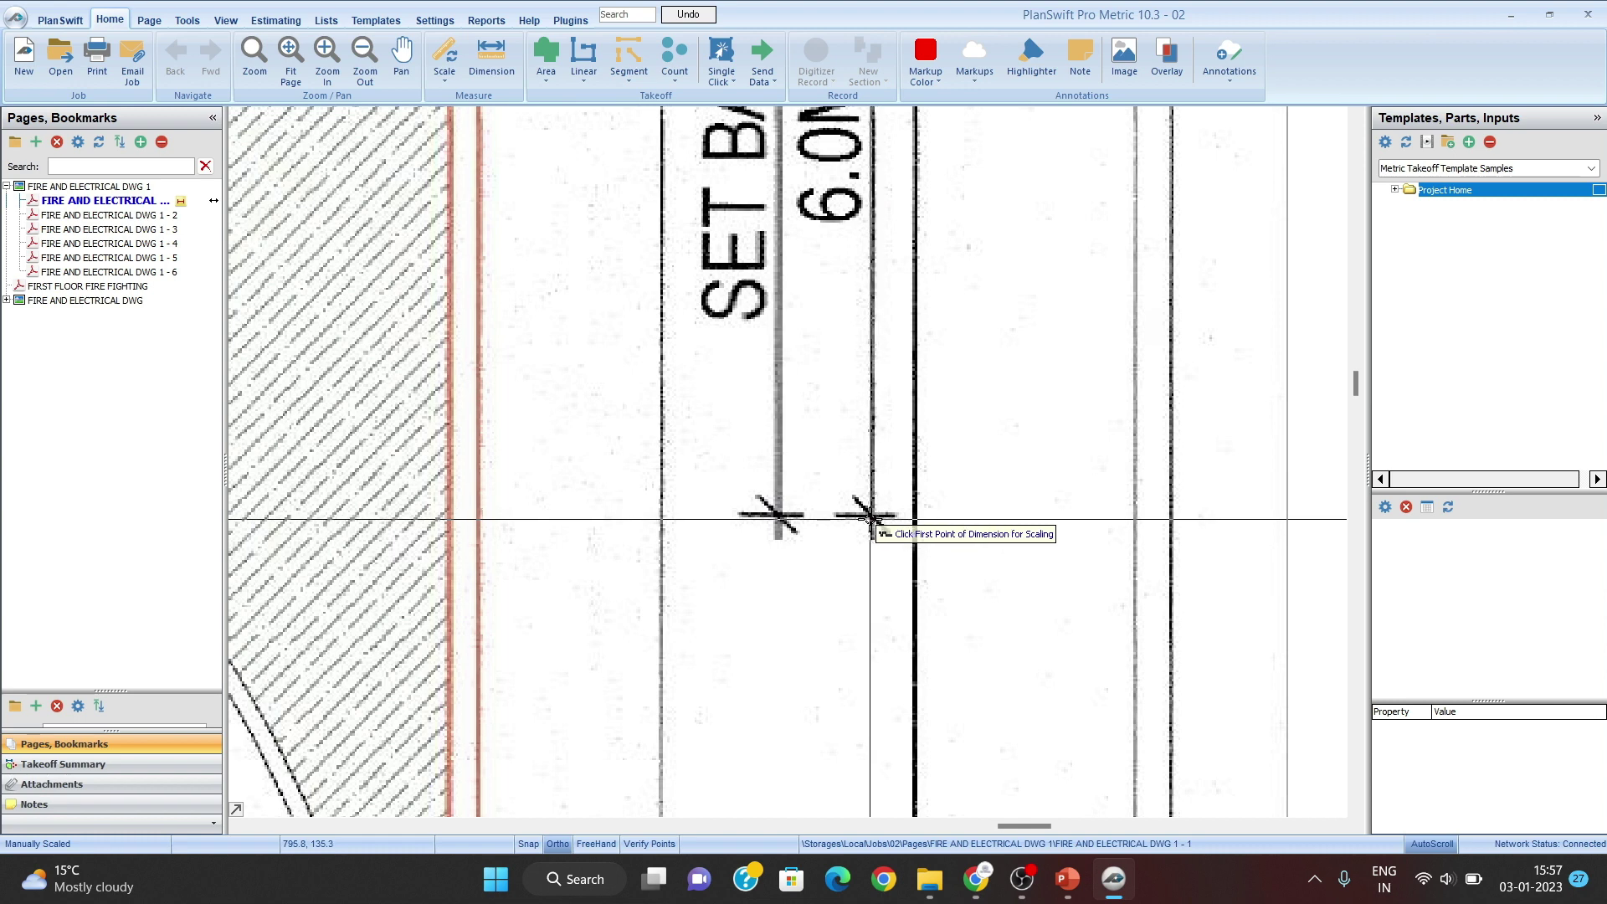
pyautogui.moveTo(870, 518)
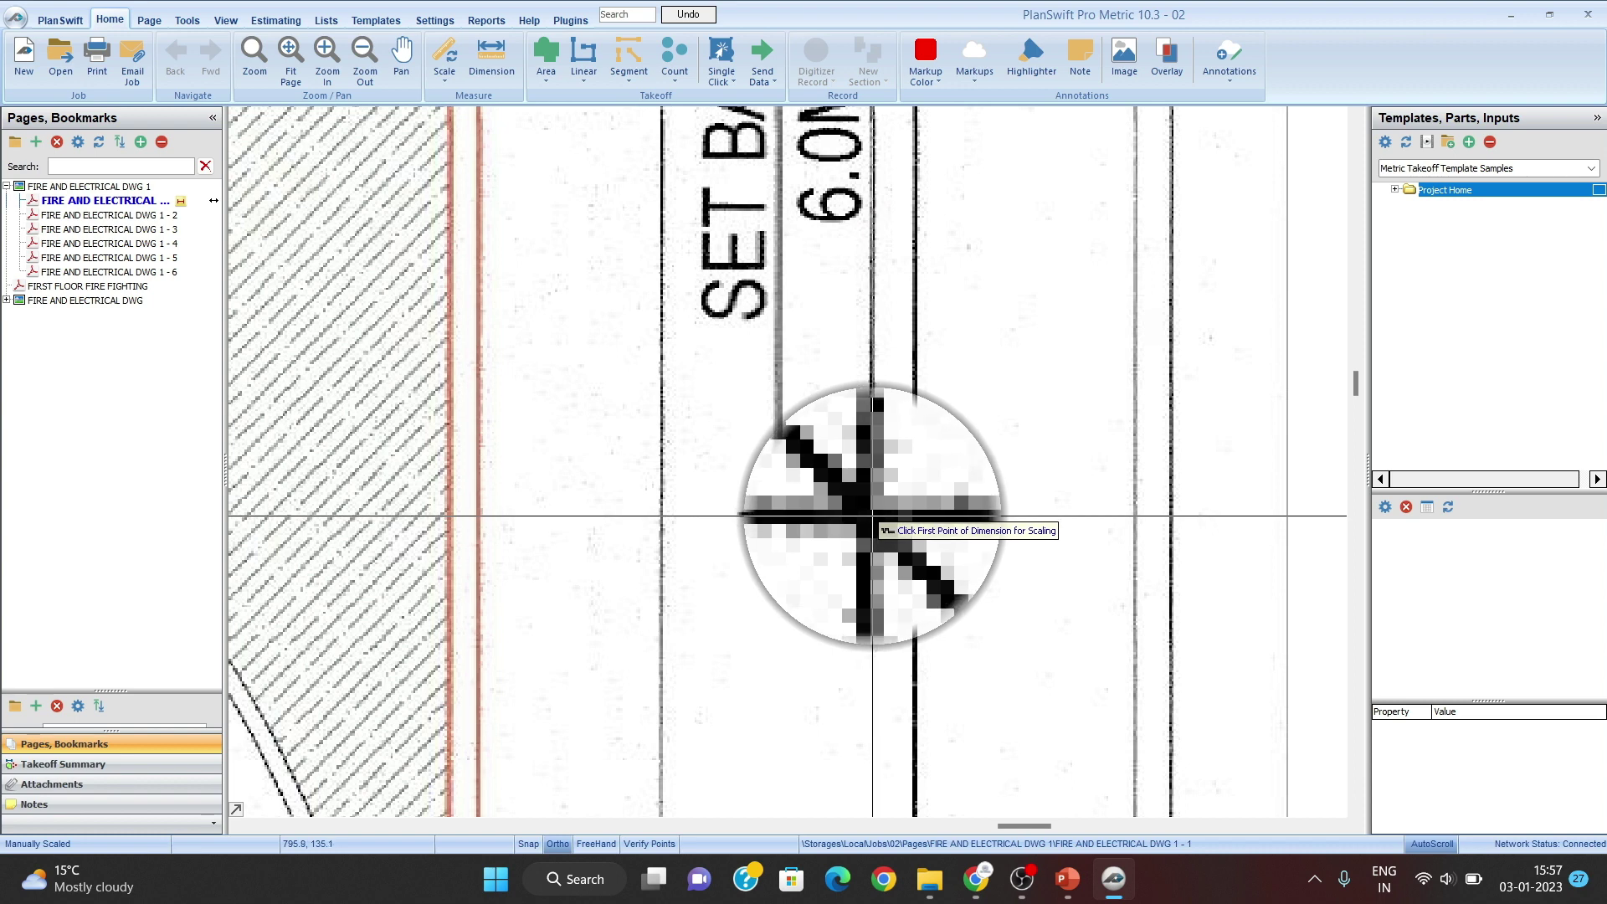
pyautogui.click(871, 517)
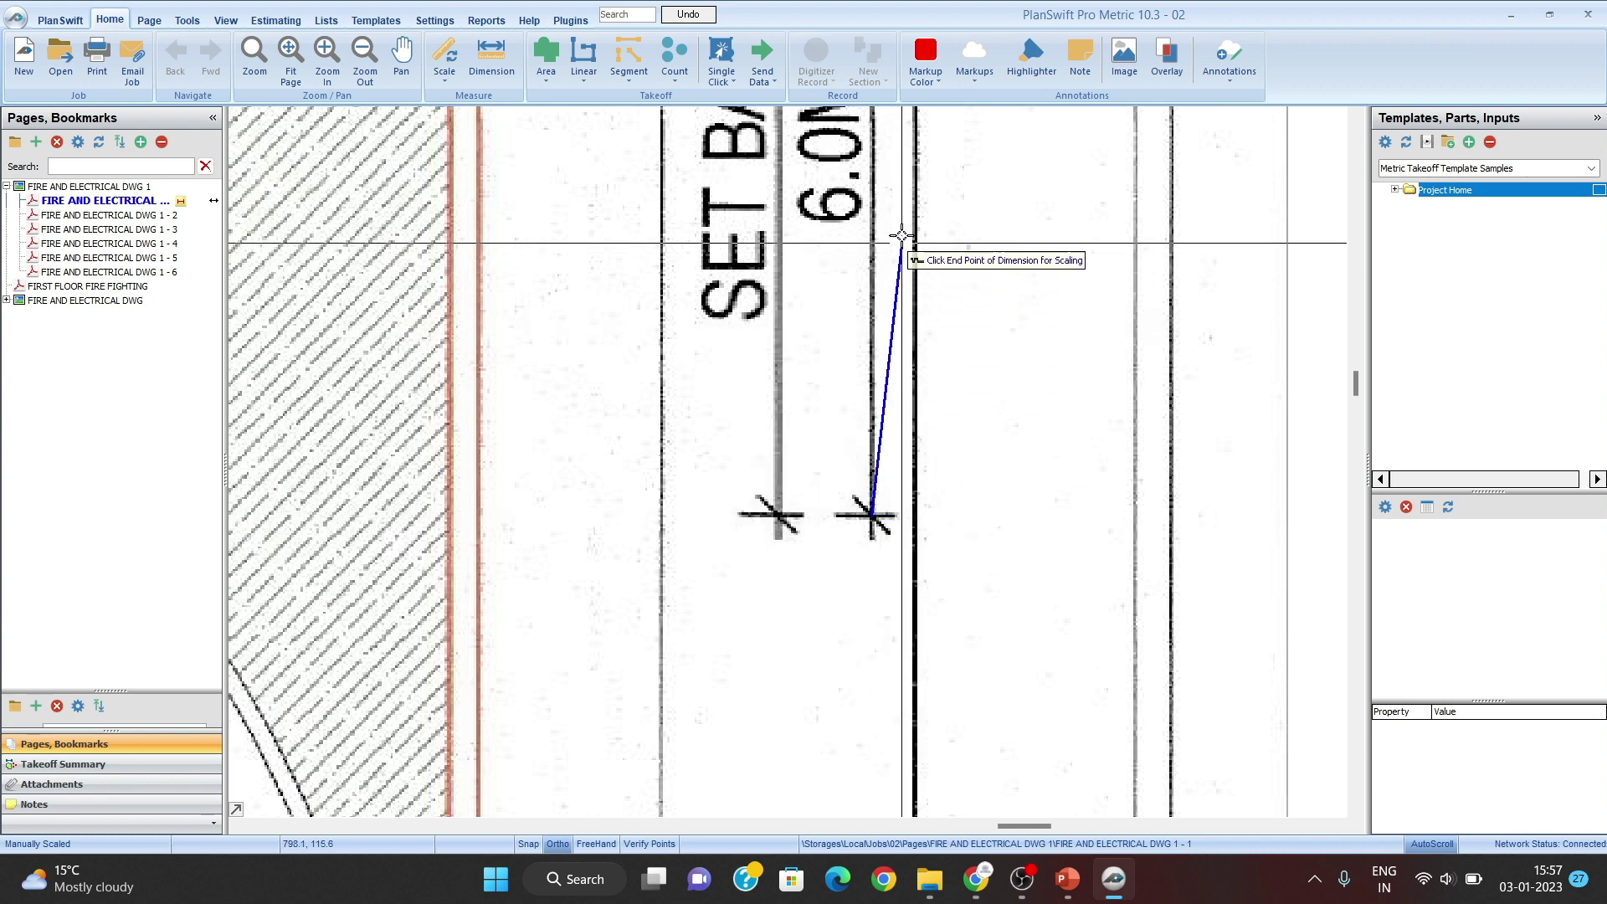
pyautogui.moveTo(896, 249); pyautogui.dragTo(879, 495)
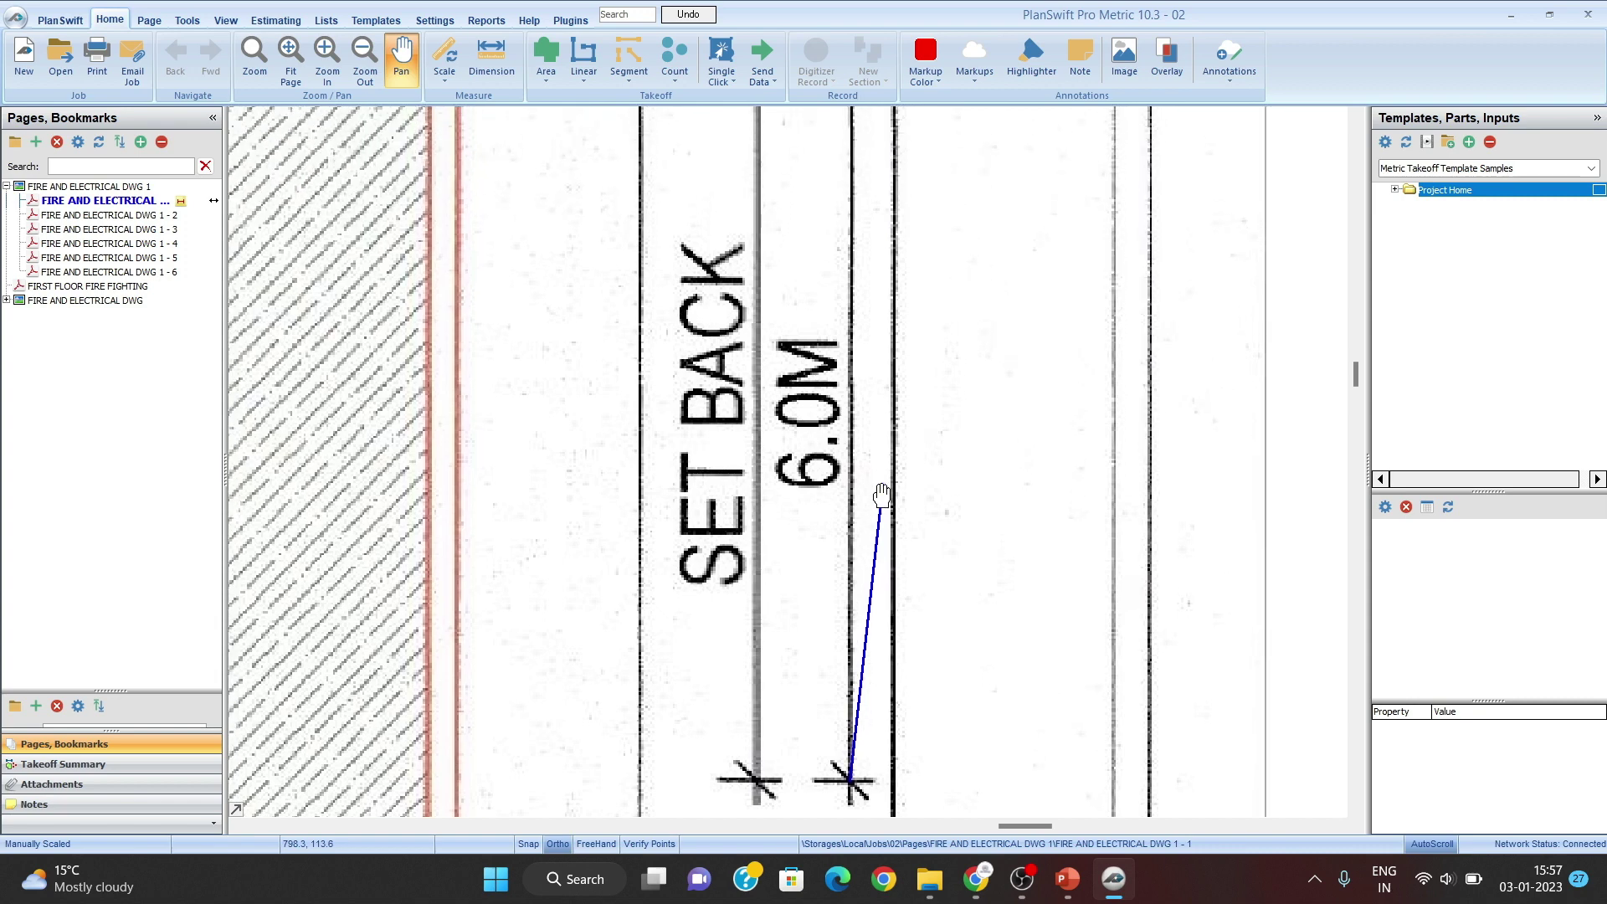
pyautogui.moveTo(921, 313); pyautogui.dragTo(873, 545)
pyautogui.moveTo(890, 435); pyautogui.dragTo(885, 548)
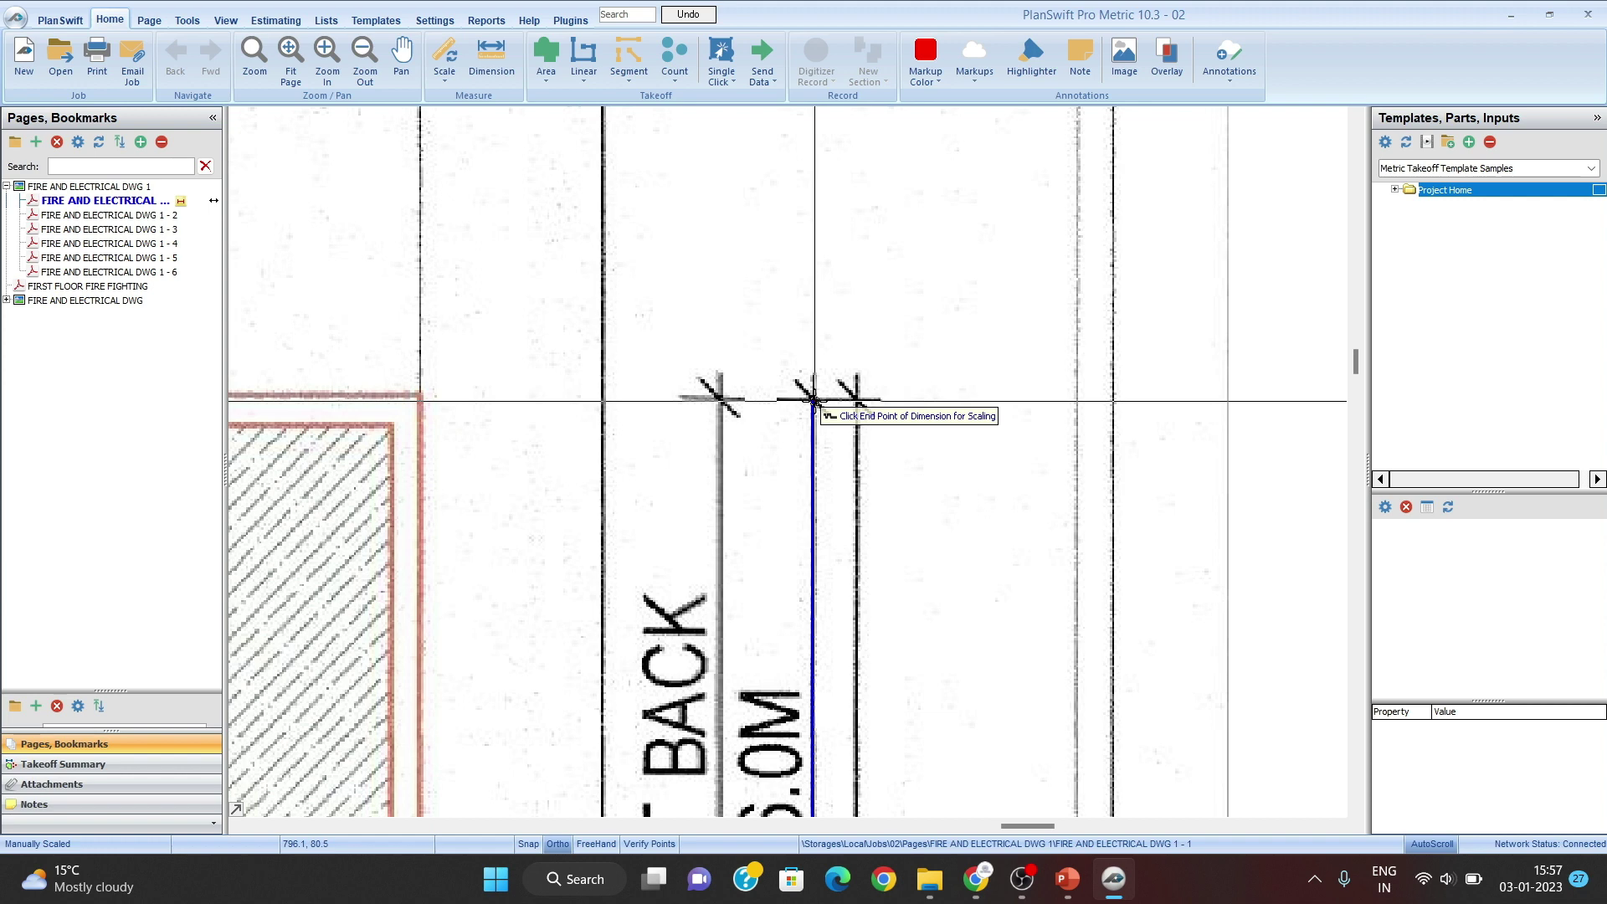
pyautogui.moveTo(814, 400)
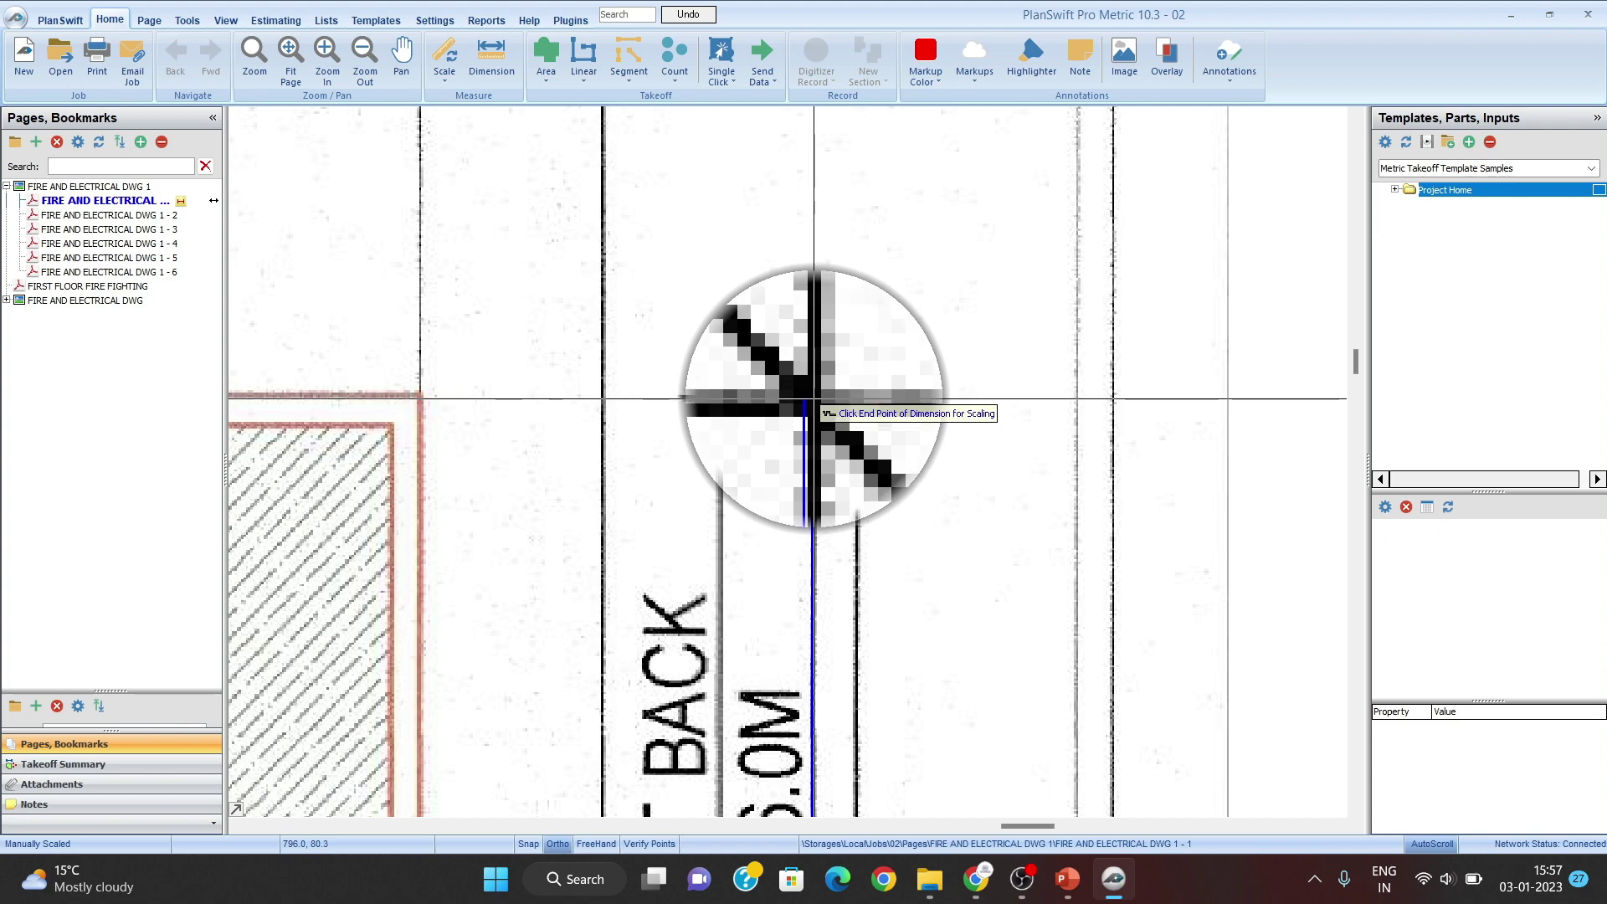
pyautogui.click(814, 400)
pyautogui.scroll(-5, 837, 435)
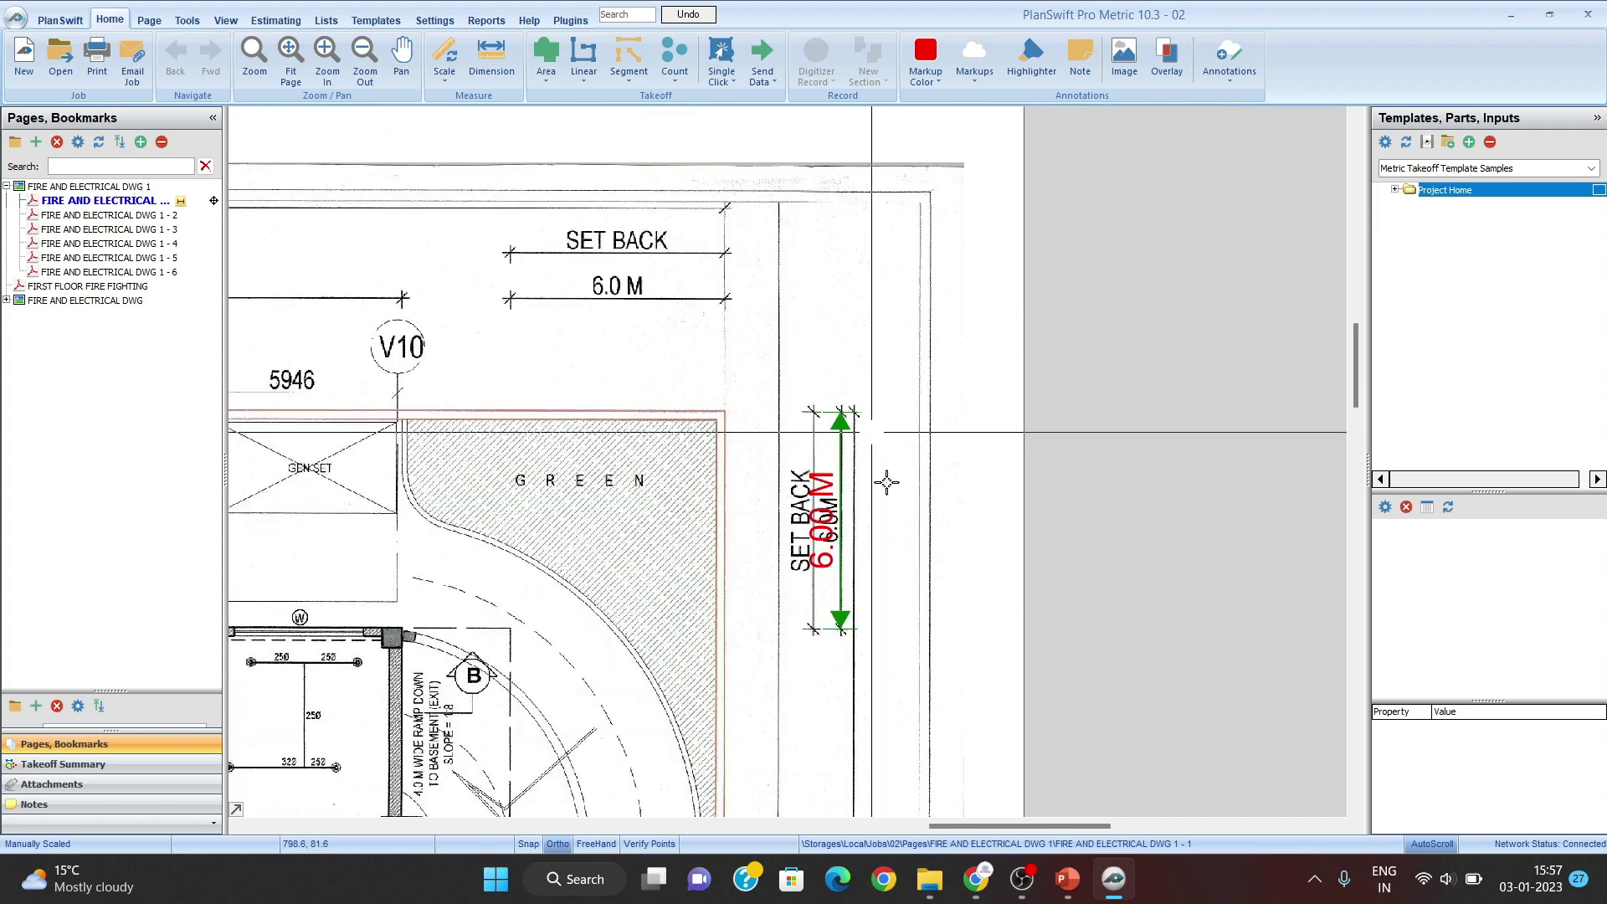
pyautogui.click(212, 205)
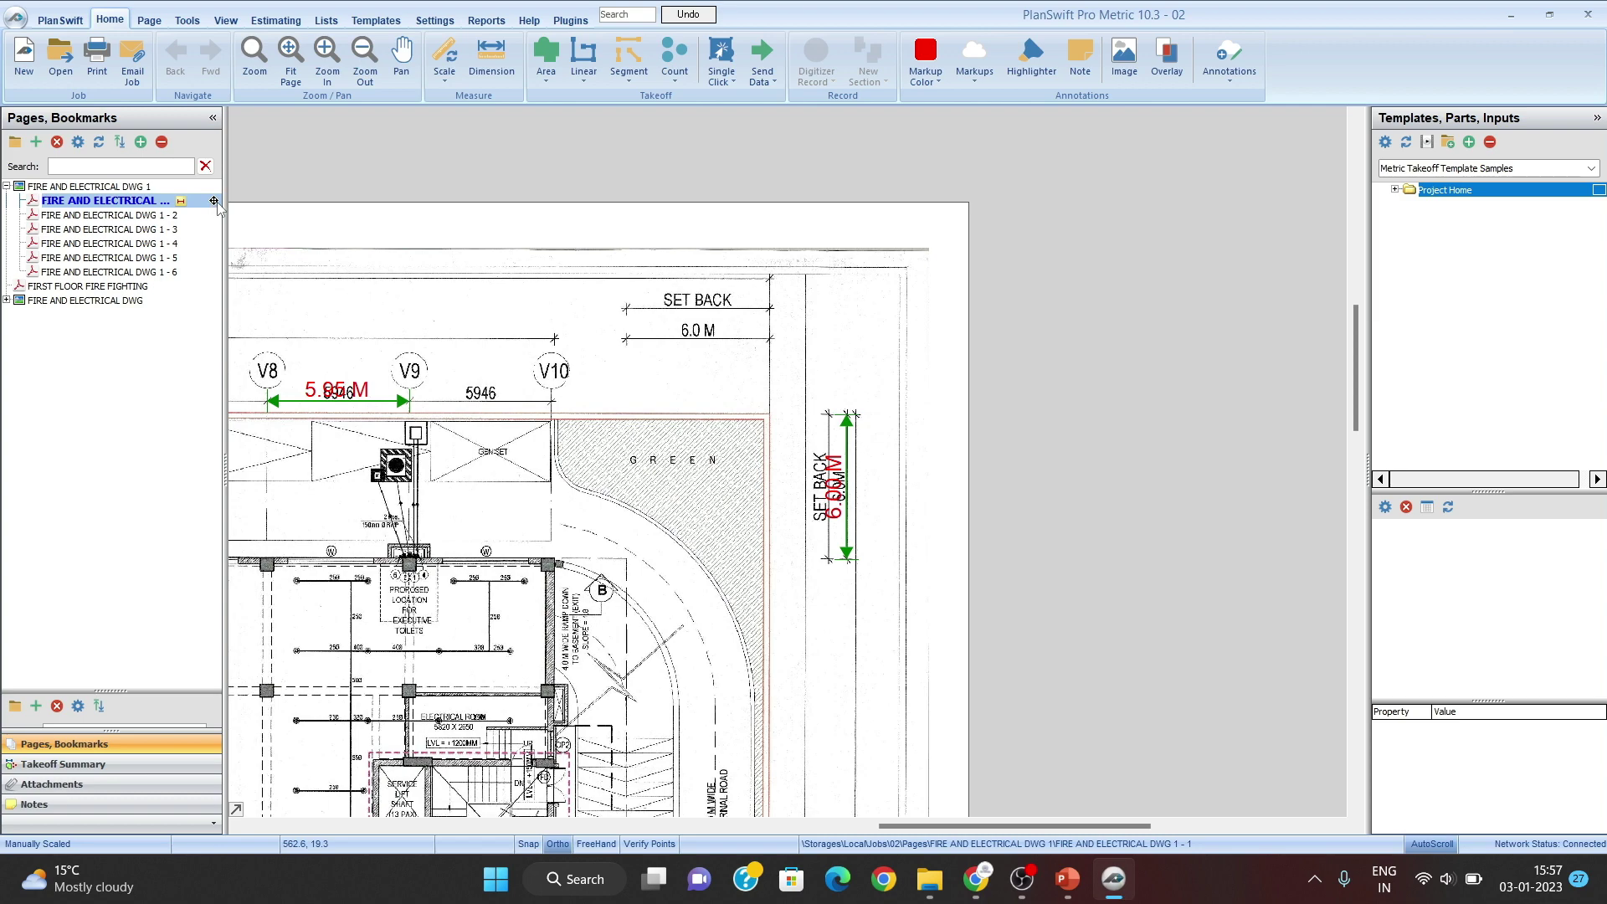
pyautogui.scroll(3, 915, 575)
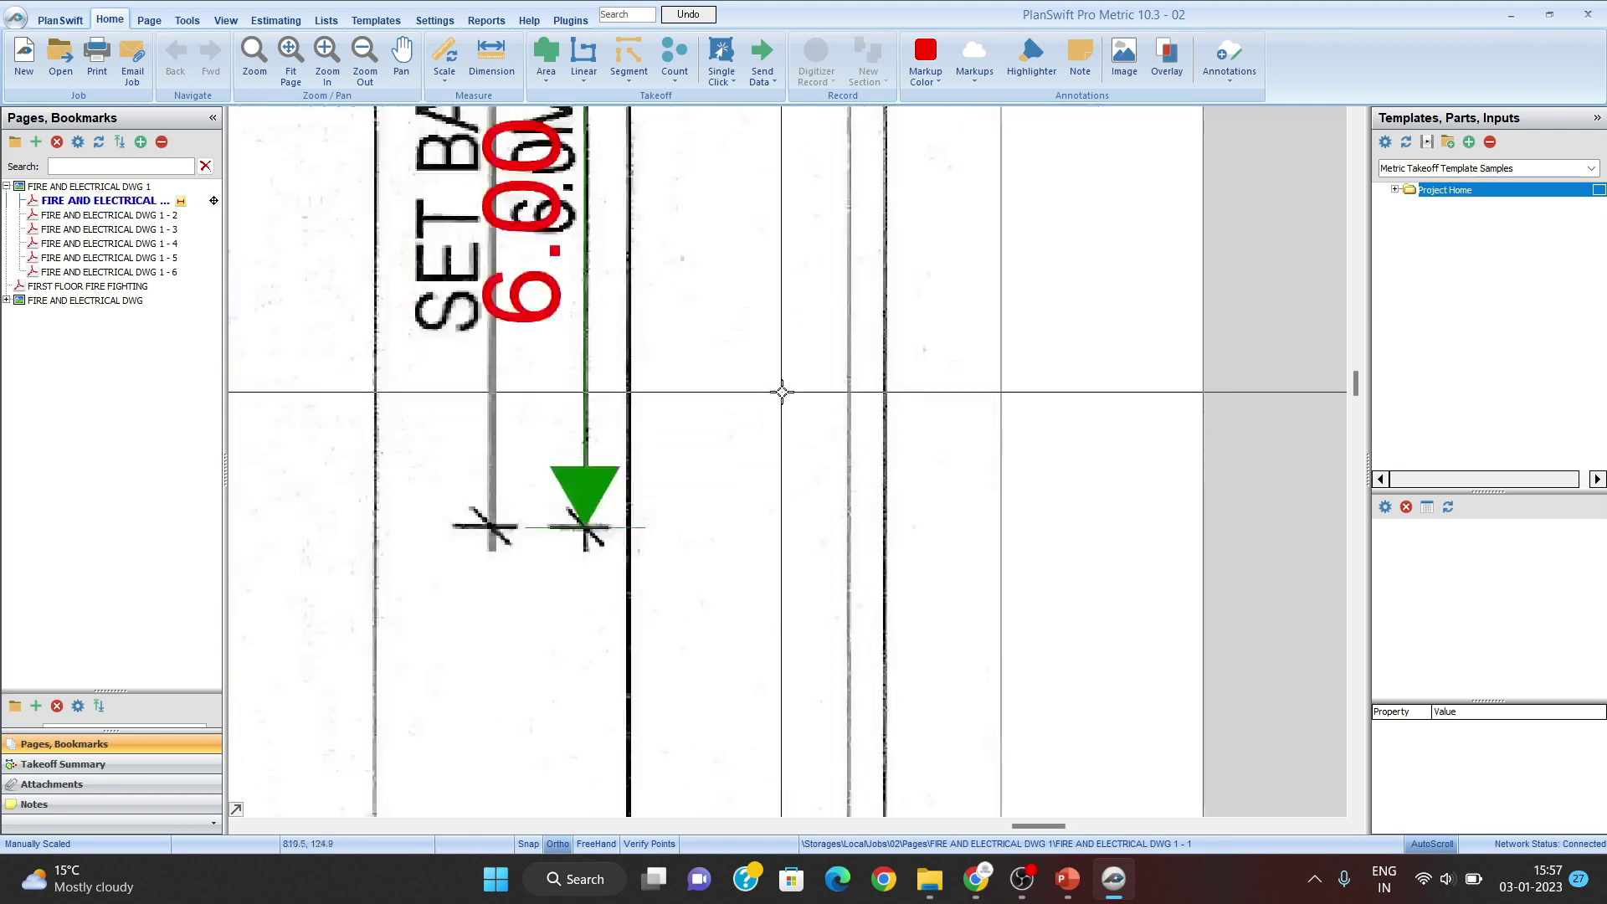
pyautogui.scroll(-3, 783, 392)
# Step: Add a checking dimension along the horizontal 6.0 M set back line above the green area, from tick to tick
pyautogui.moveTo(793, 371); pyautogui.dragTo(1119, 642)
pyautogui.moveTo(714, 405); pyautogui.dragTo(1126, 548)
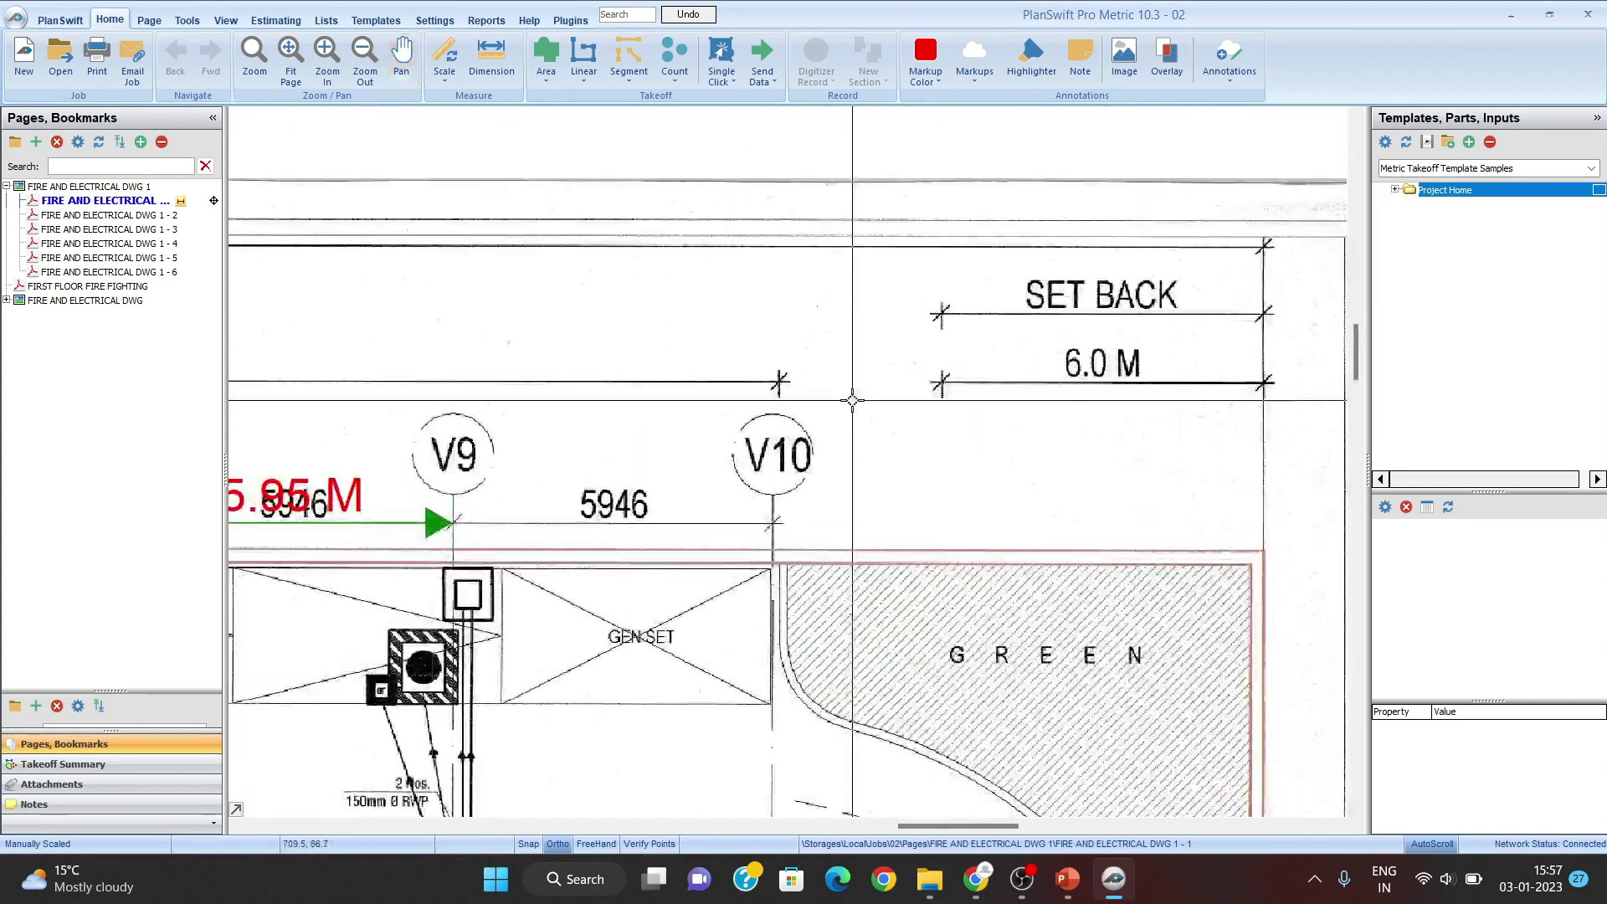
pyautogui.scroll(-1, 853, 400)
pyautogui.moveTo(815, 389); pyautogui.dragTo(838, 482)
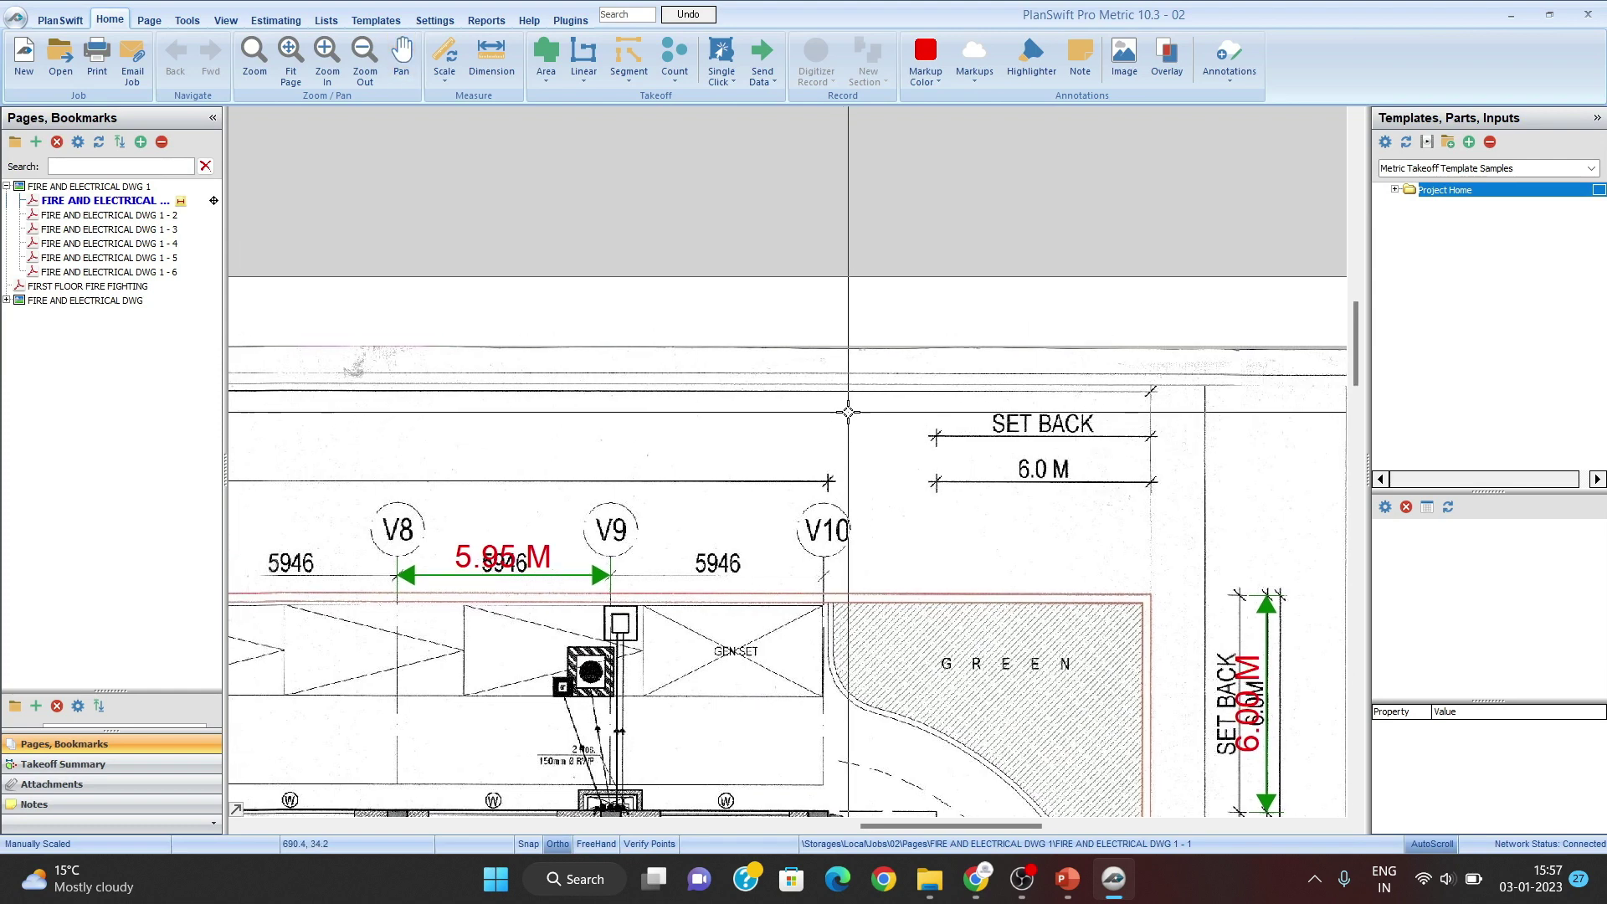
pyautogui.click(498, 52)
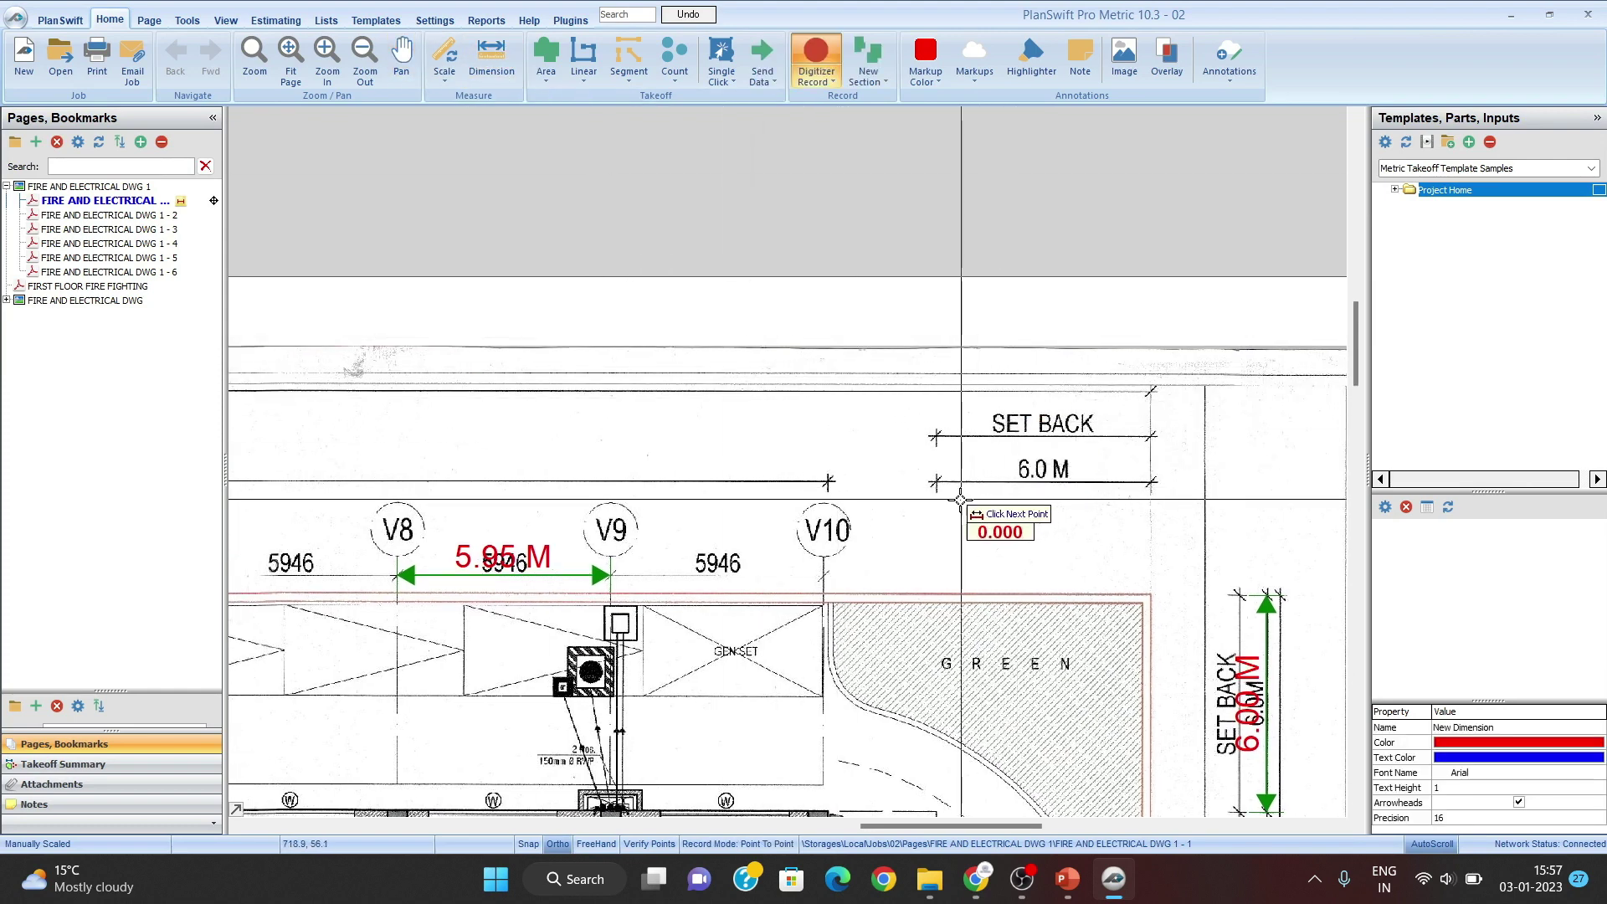
pyautogui.scroll(2, 959, 500)
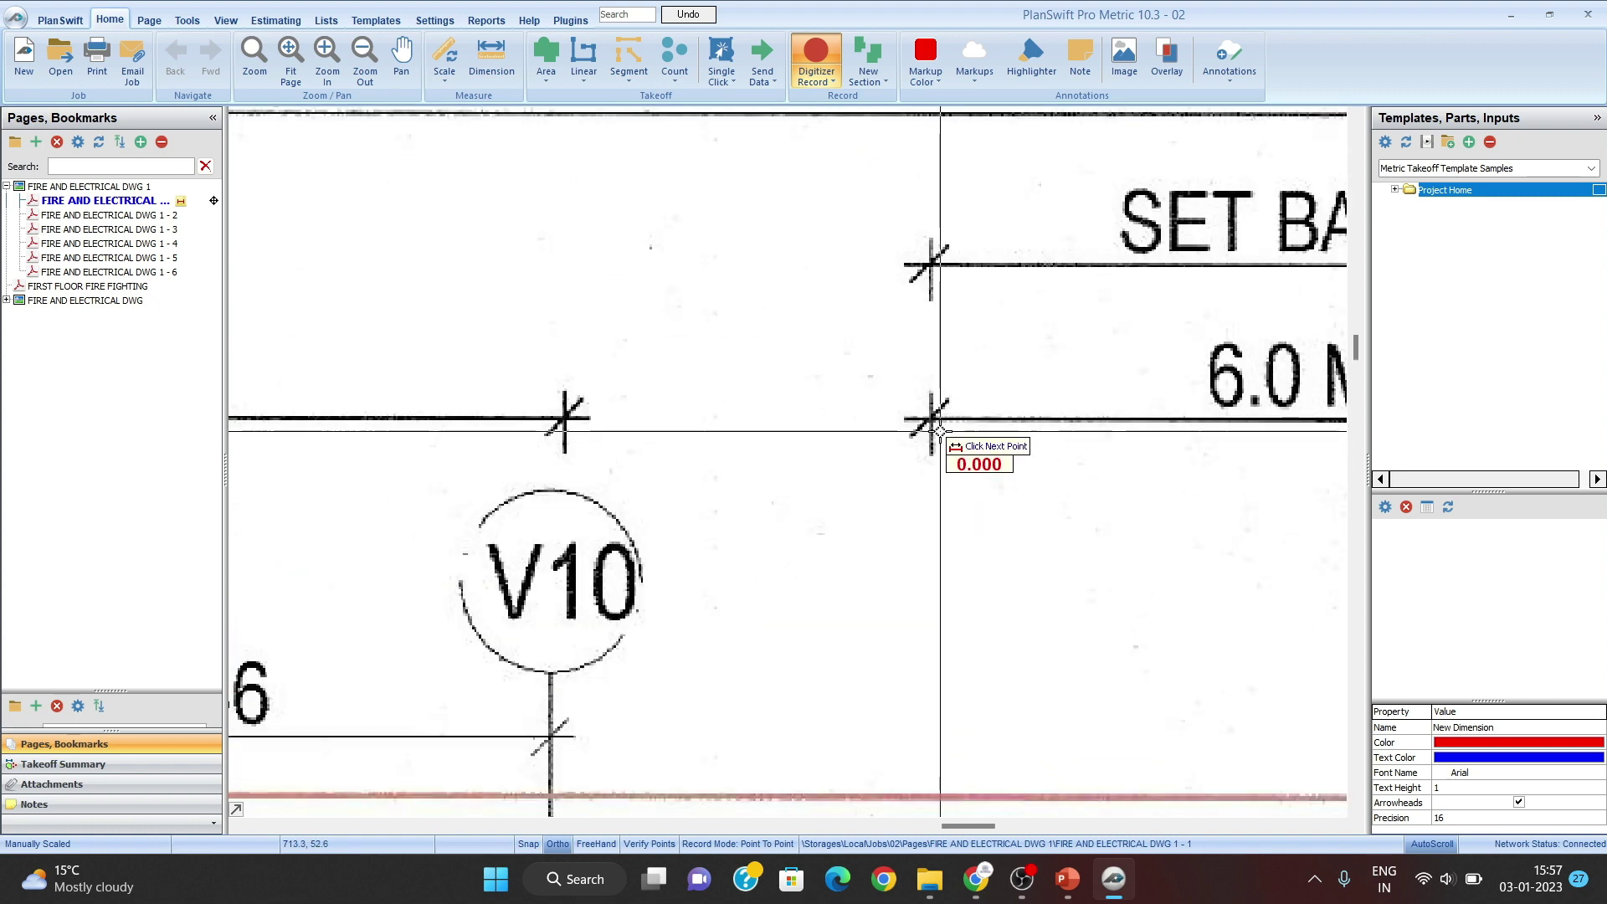
pyautogui.moveTo(884, 472); pyautogui.dragTo(703, 494)
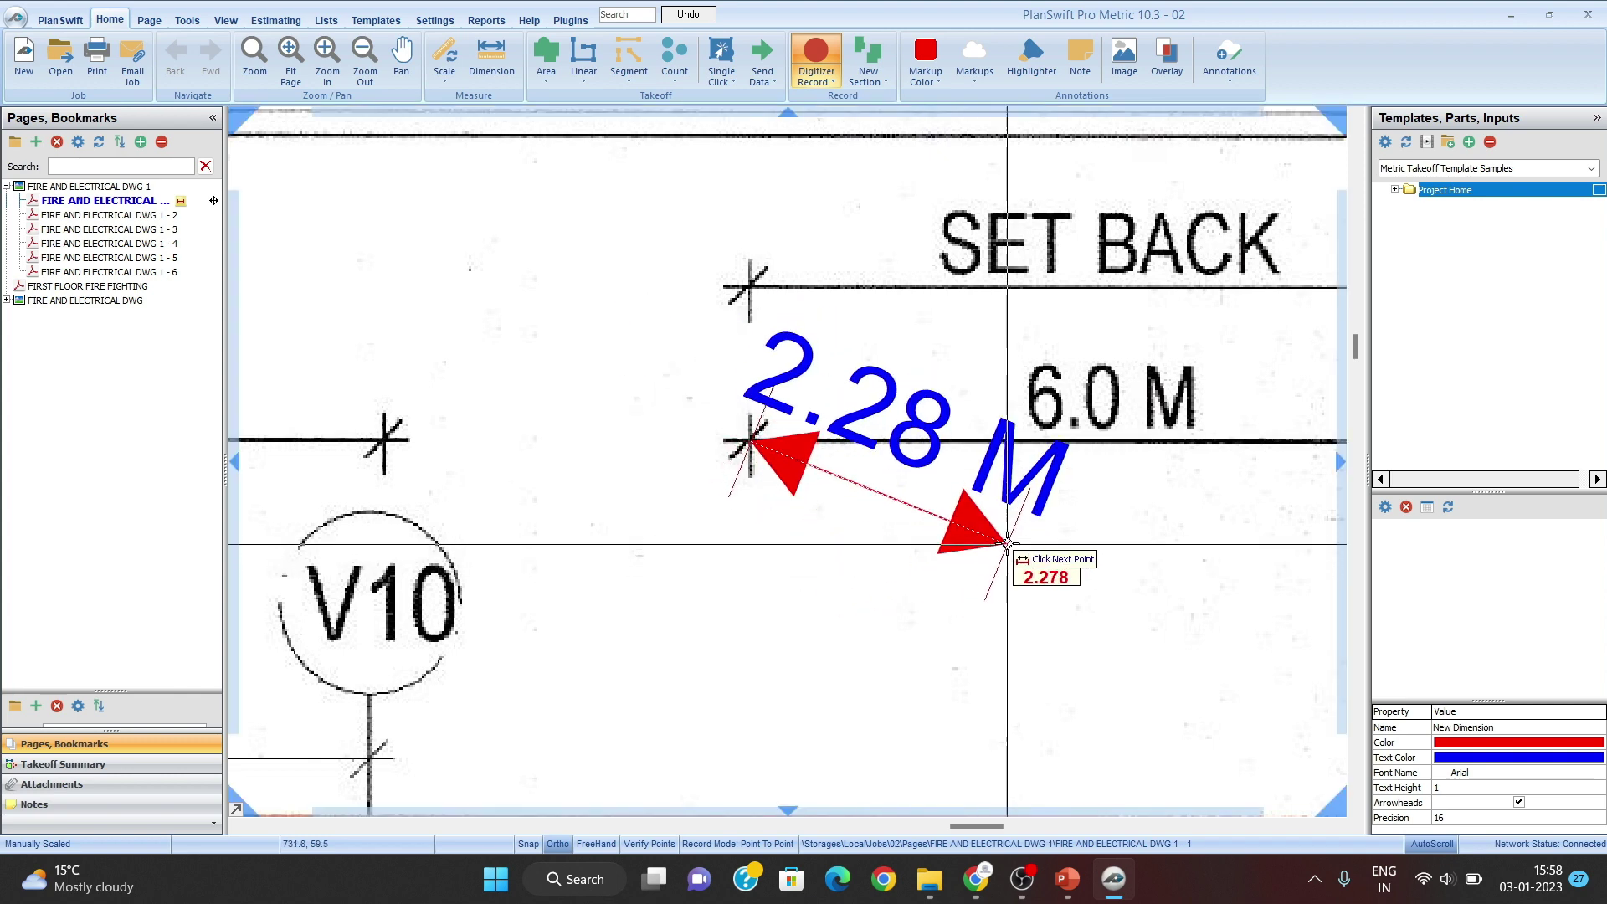
pyautogui.moveTo(771, 538); pyautogui.dragTo(697, 539)
pyautogui.moveTo(853, 527); pyautogui.dragTo(607, 528)
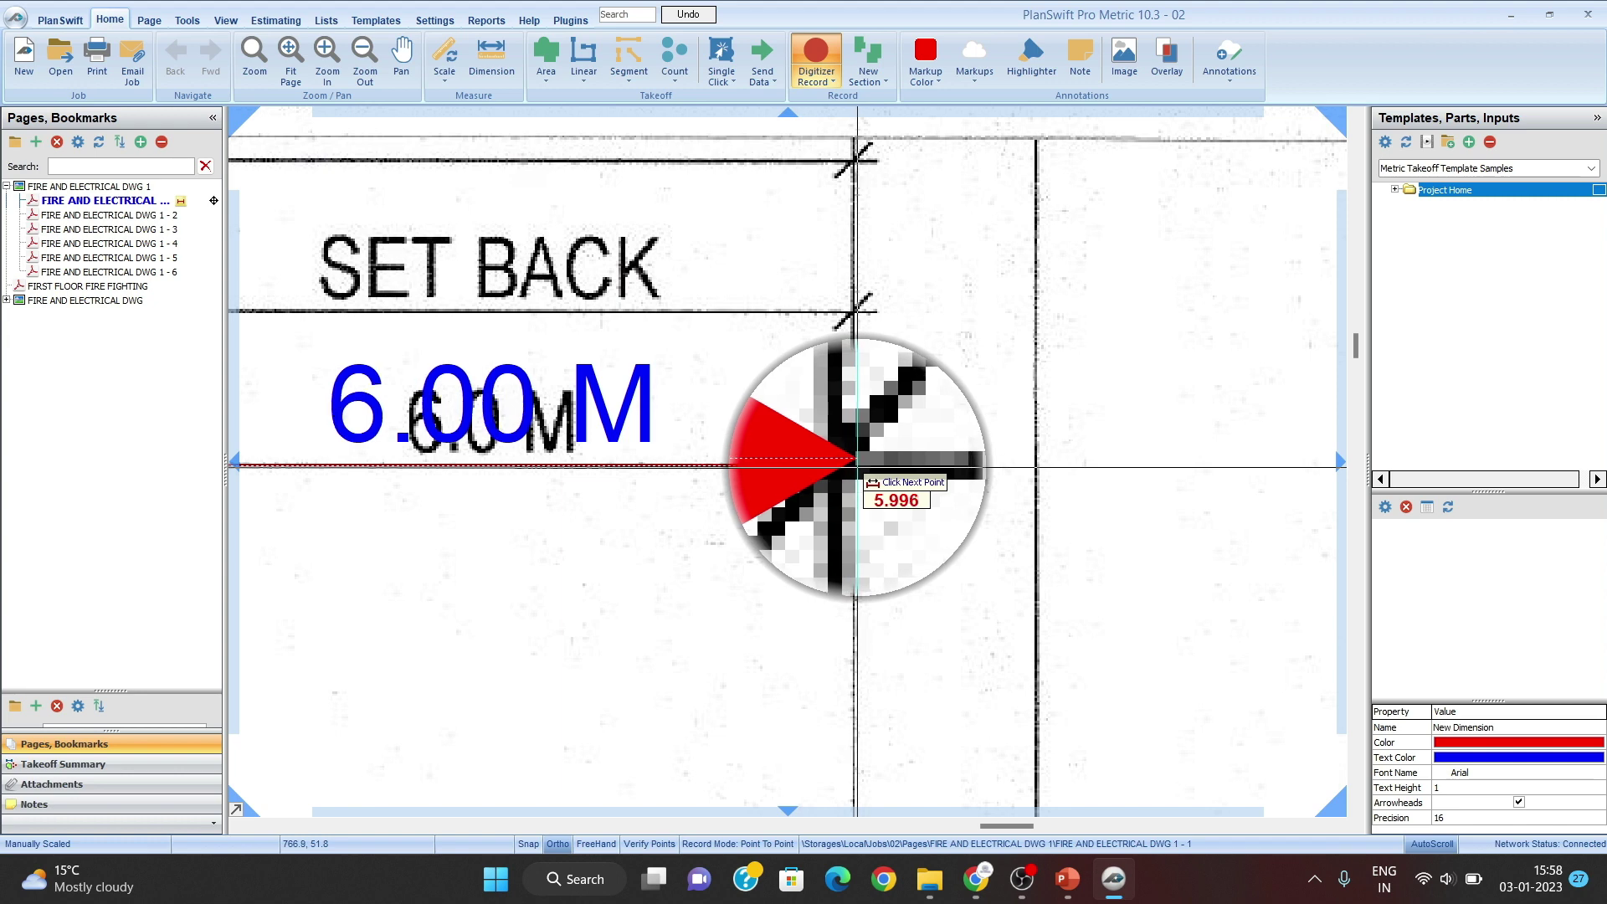
pyautogui.click(855, 460)
pyautogui.scroll(-3, 852, 556)
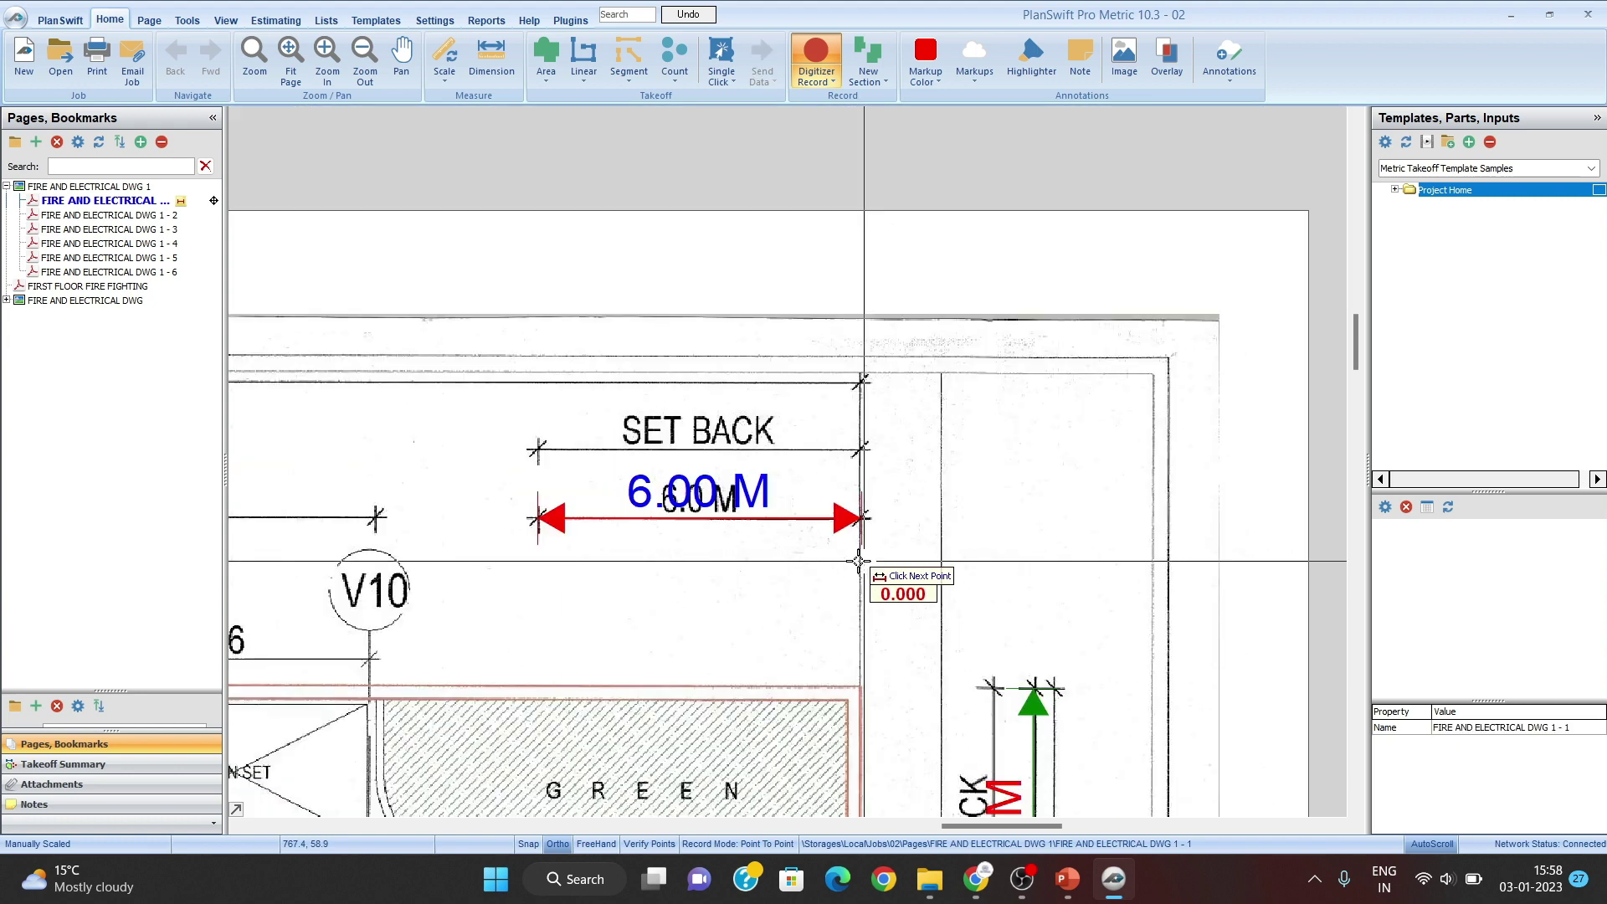
pyautogui.press('Escape')
pyautogui.scroll(5, 837, 519)
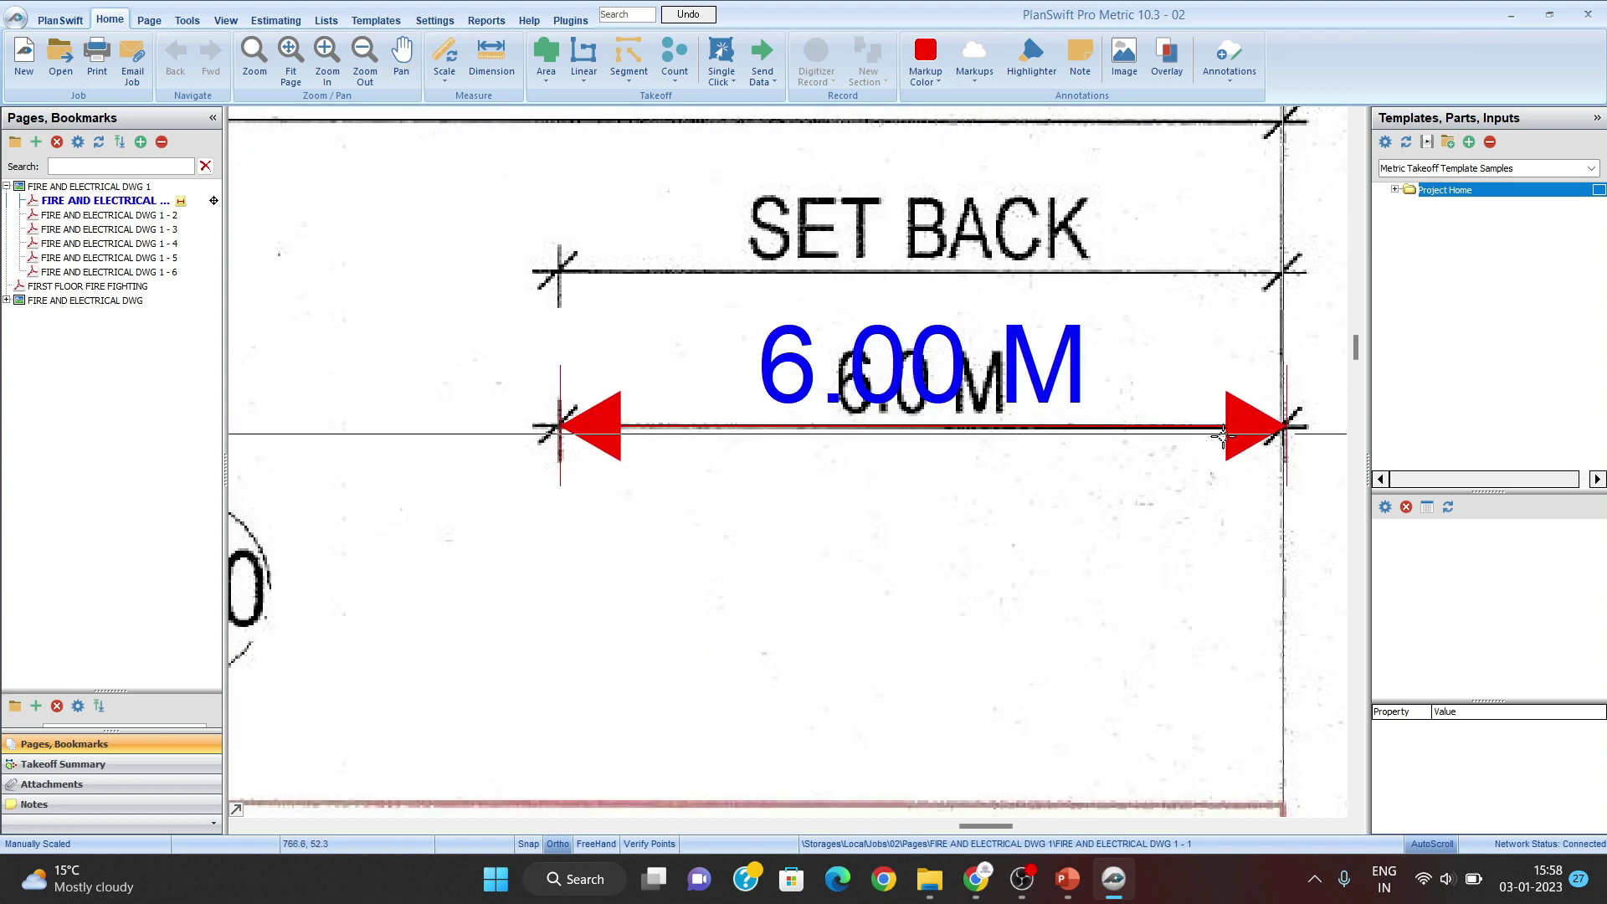
pyautogui.scroll(-3, 883, 407)
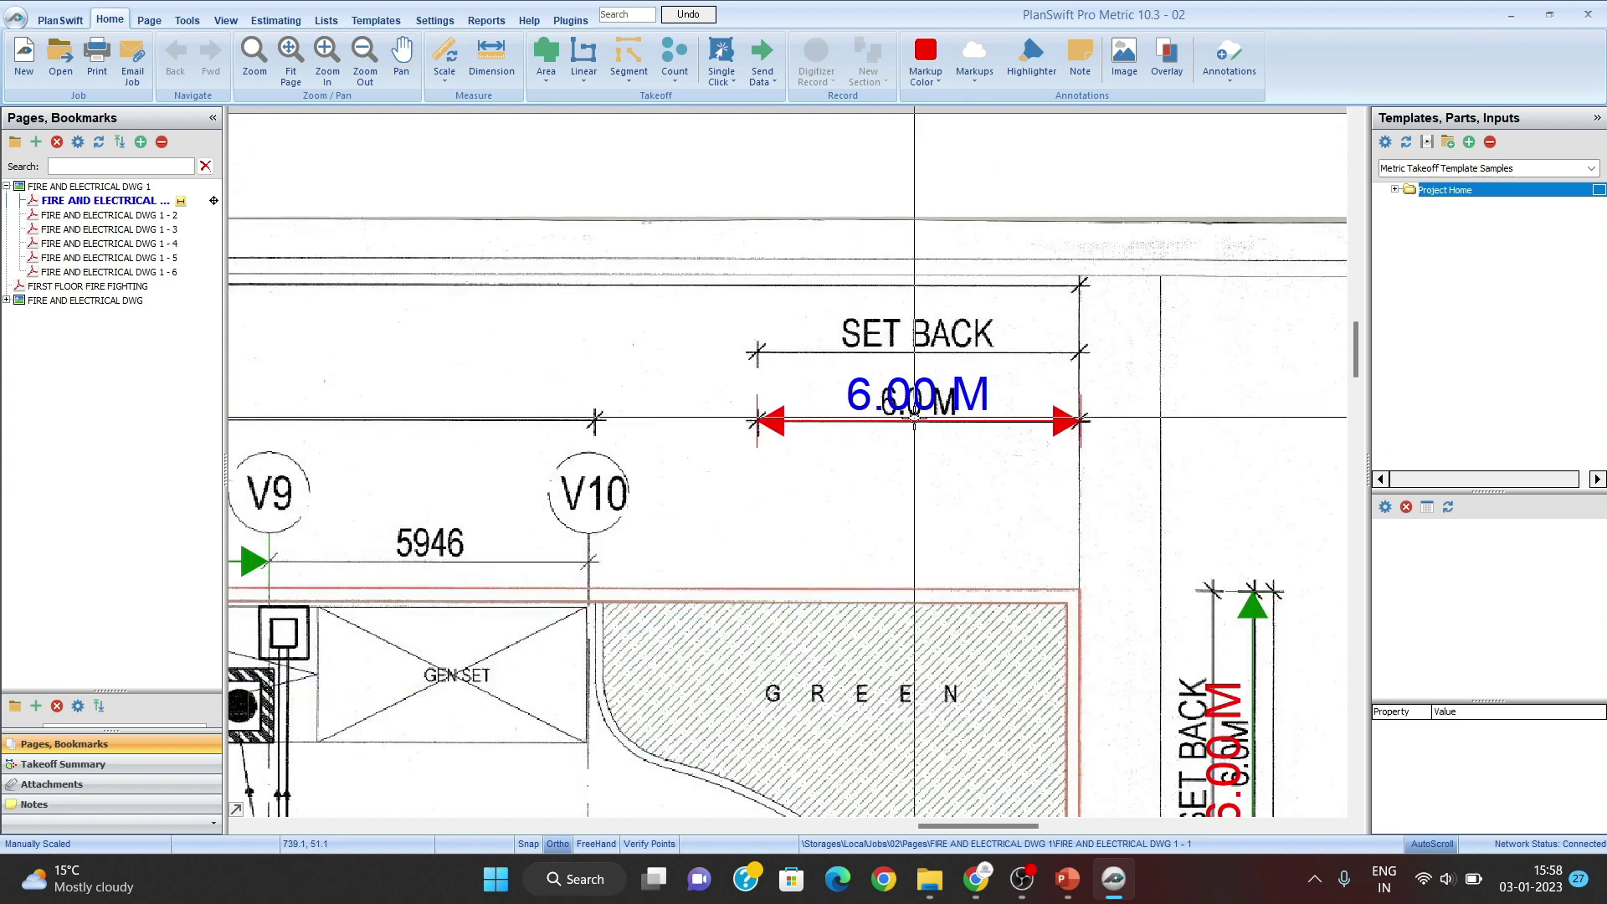
# Step: Add a checking dimension along the 6800 grid line, from the tick at V5 to the tick at V6
pyautogui.scroll(-3, 893, 456)
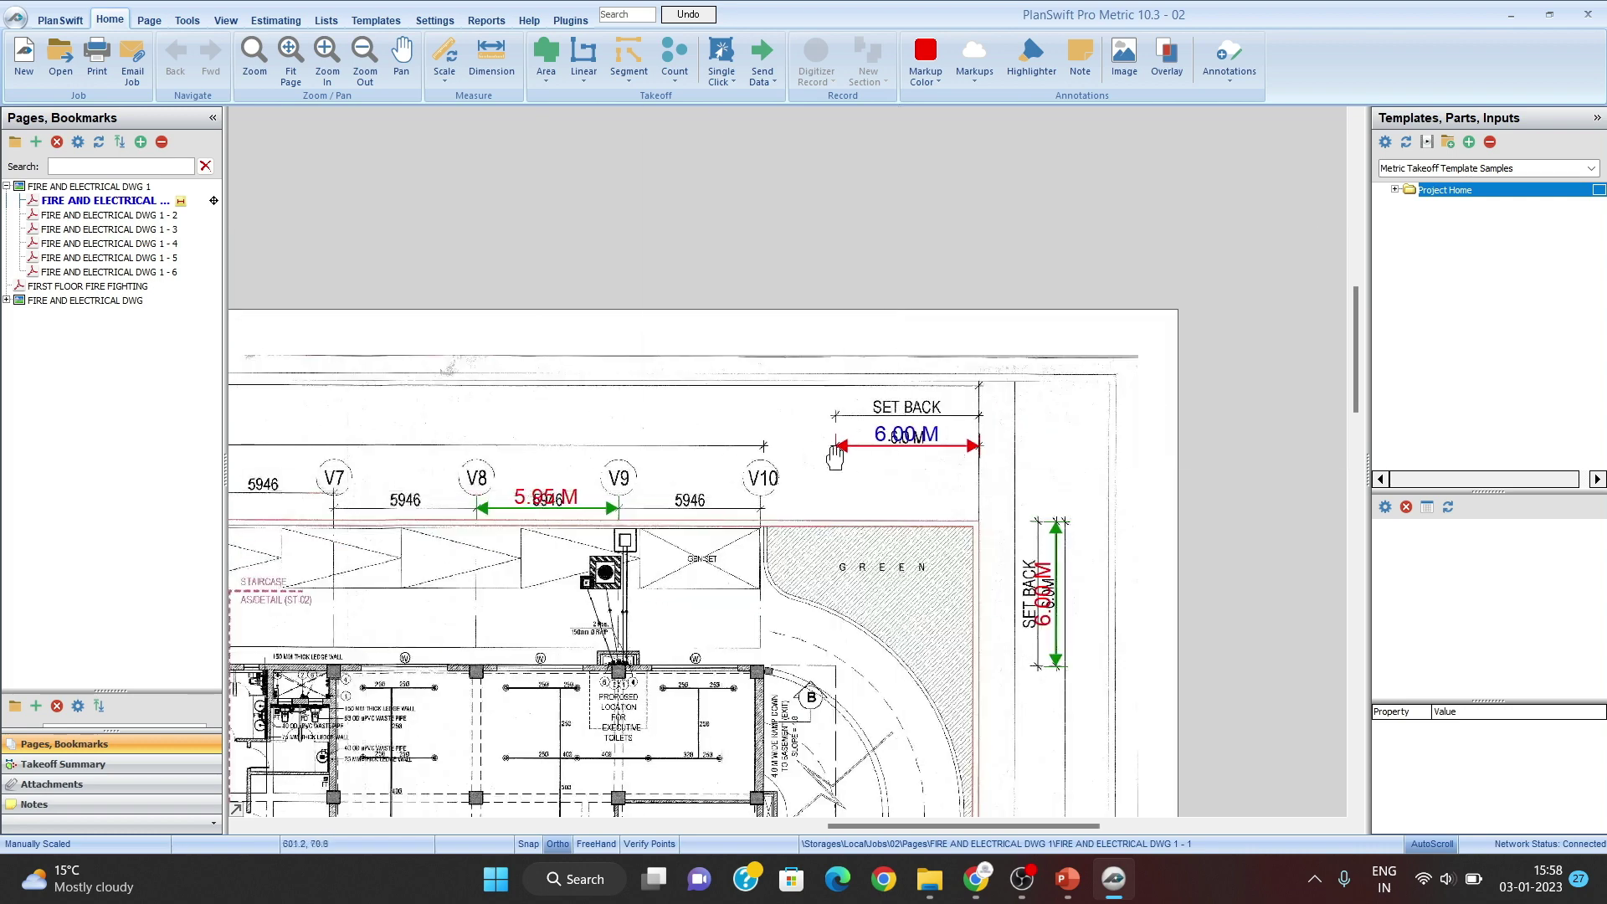
pyautogui.hscroll(-5, 837, 460)
pyautogui.scroll(2, 646, 474)
pyautogui.scroll(5, 645, 475)
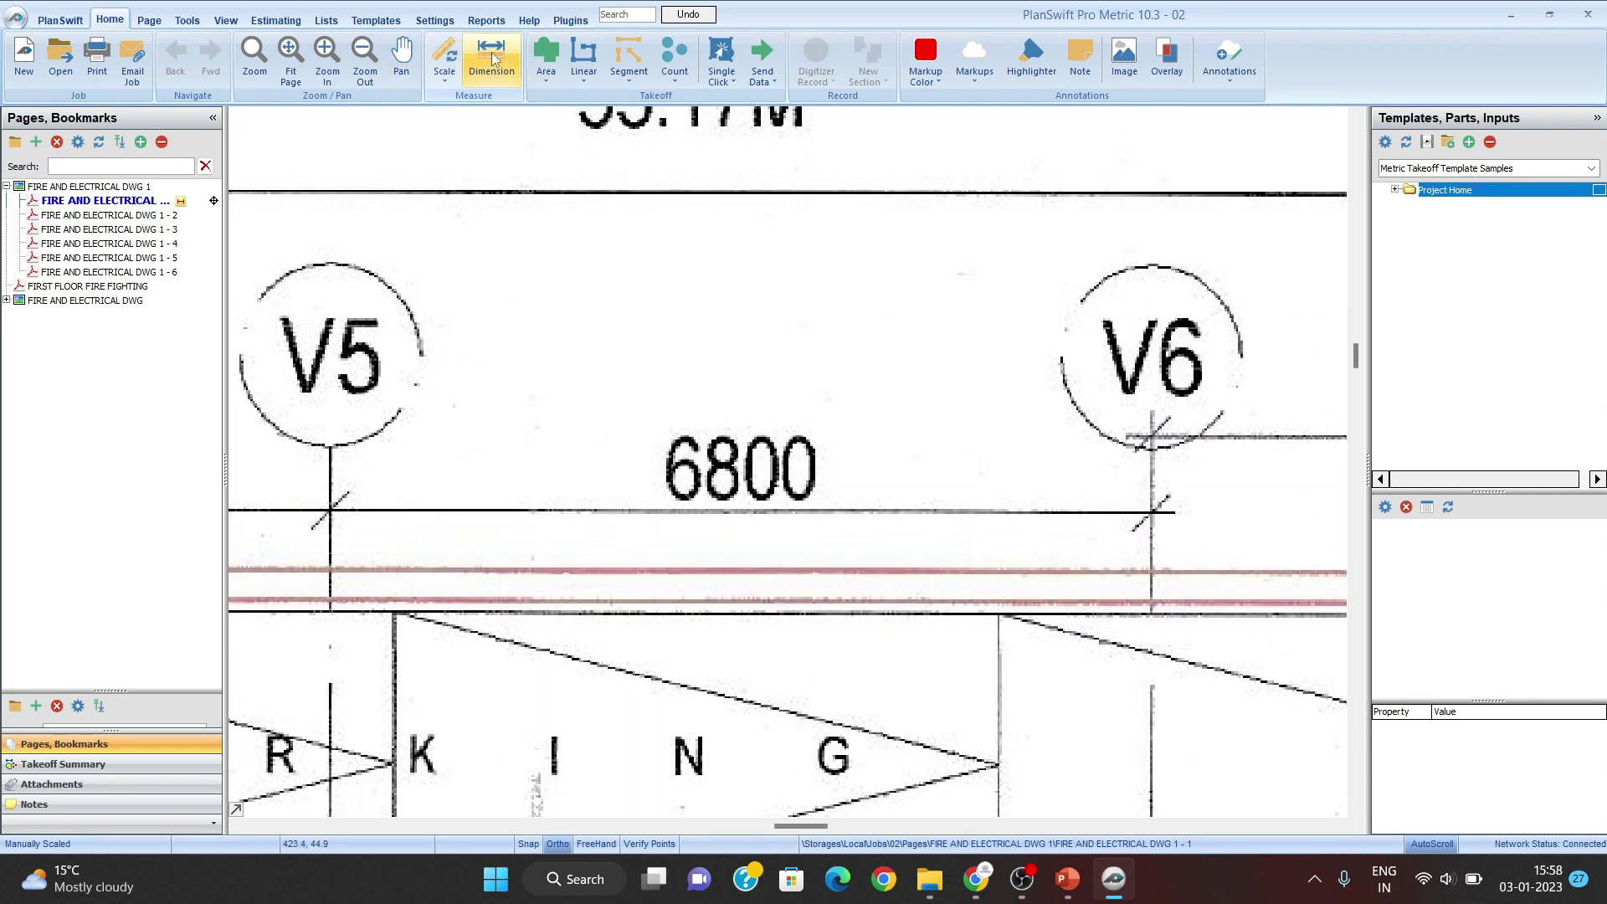
pyautogui.click(490, 52)
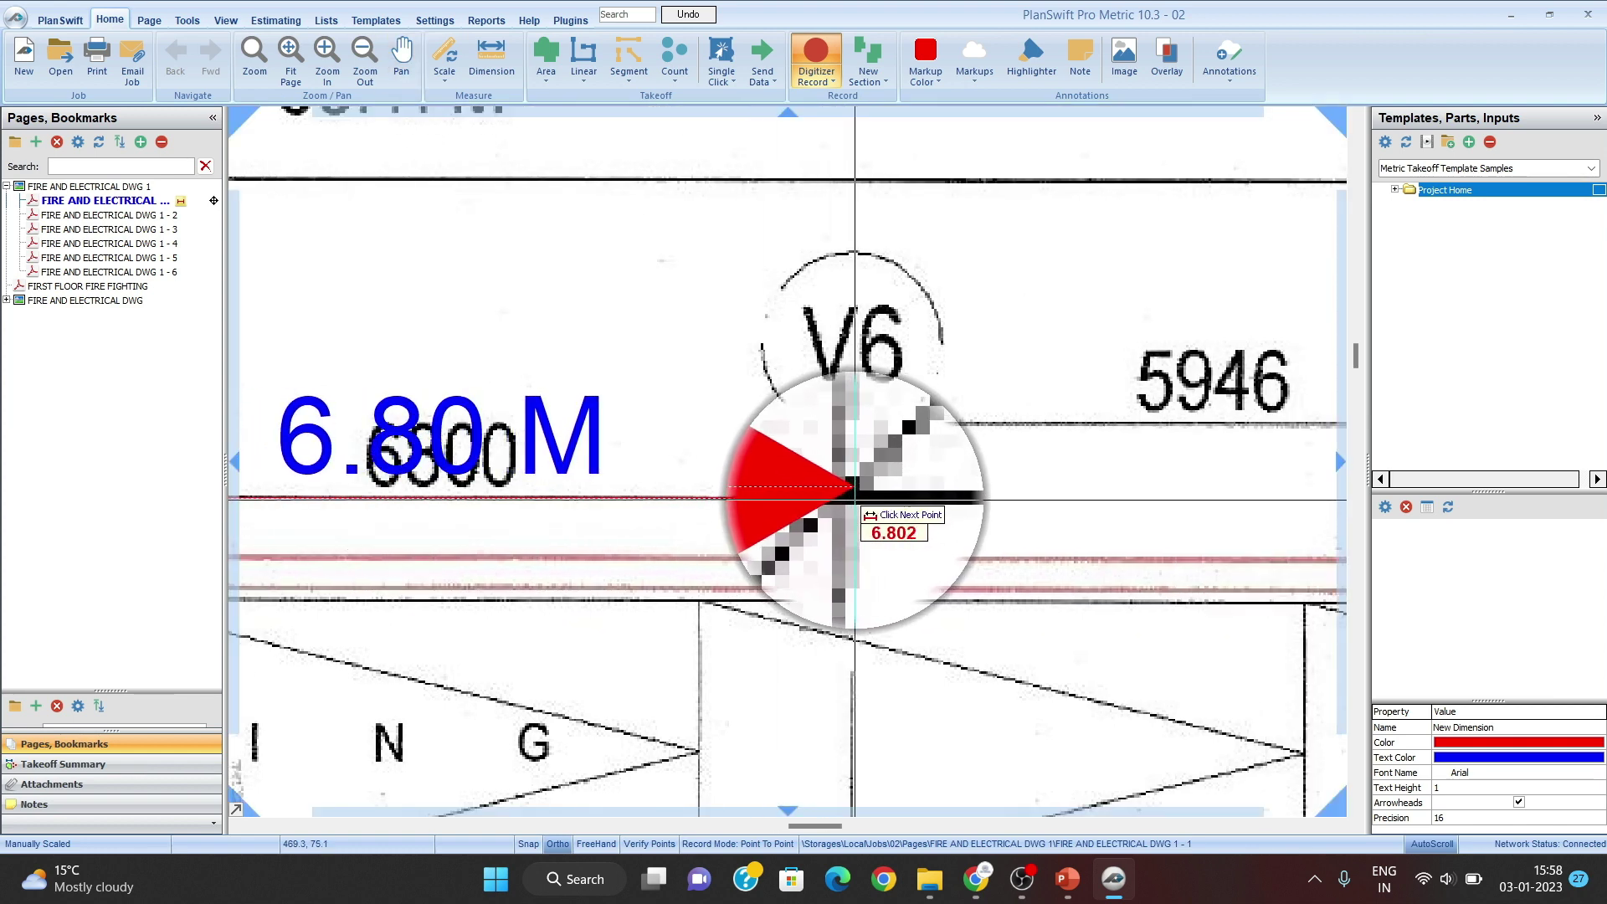
pyautogui.click(854, 499)
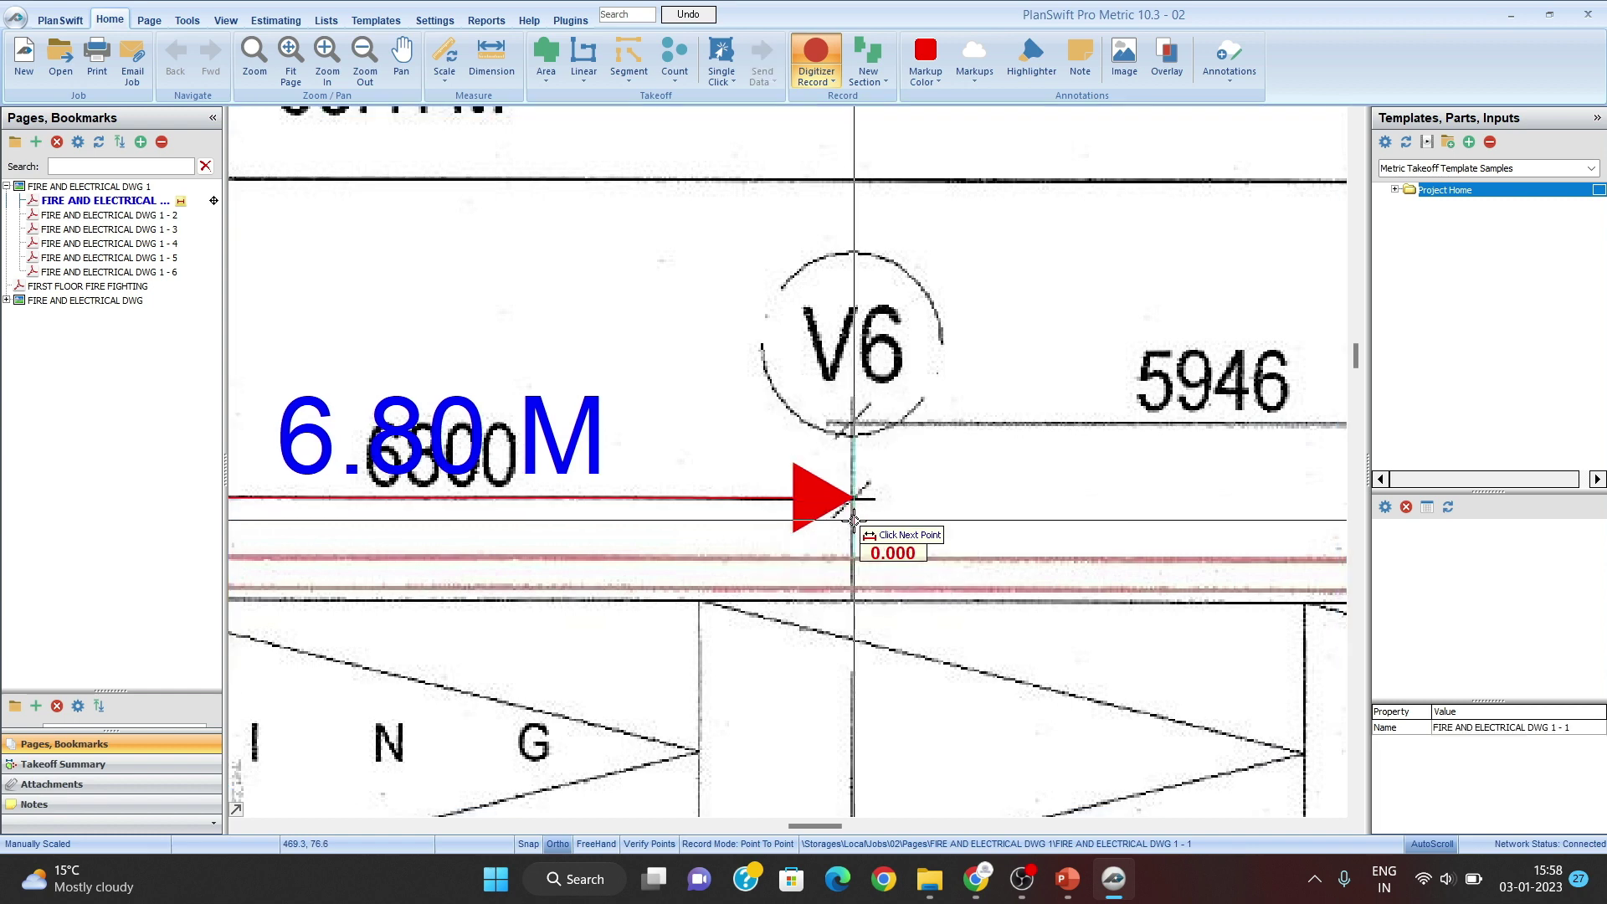
pyautogui.scroll(-3, 854, 500)
pyautogui.press('Escape')
pyautogui.scroll(2, 657, 512)
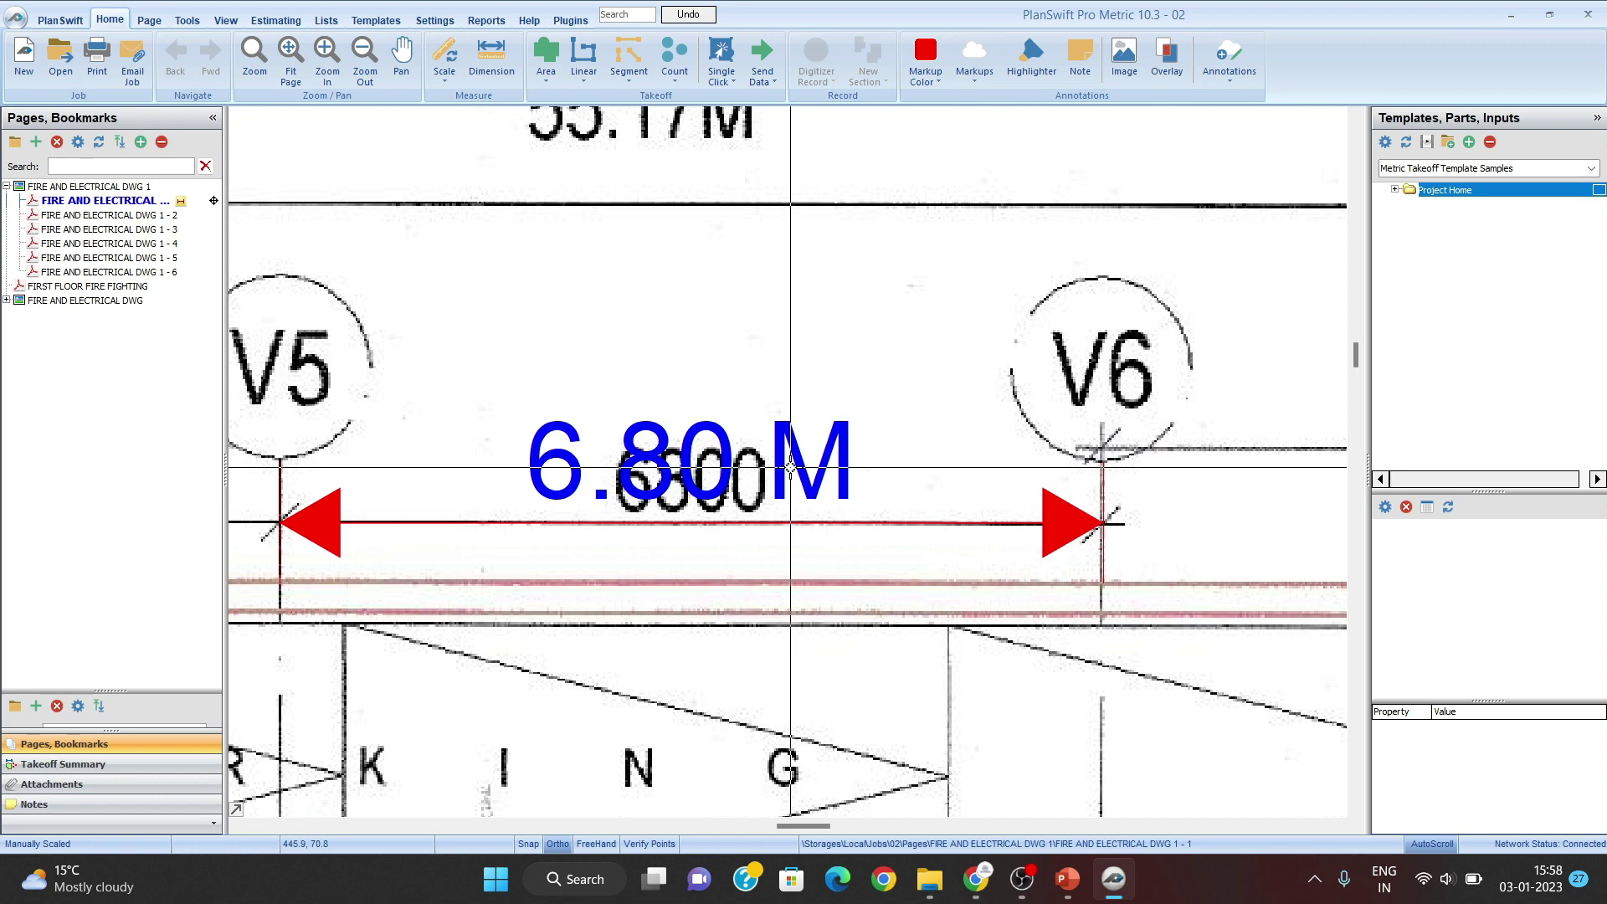
# Step: Examine the sprinkler pipe runs and spacings across Office Plate-I, from the entrance staircase to the fire staircase
pyautogui.scroll(-3, 793, 469)
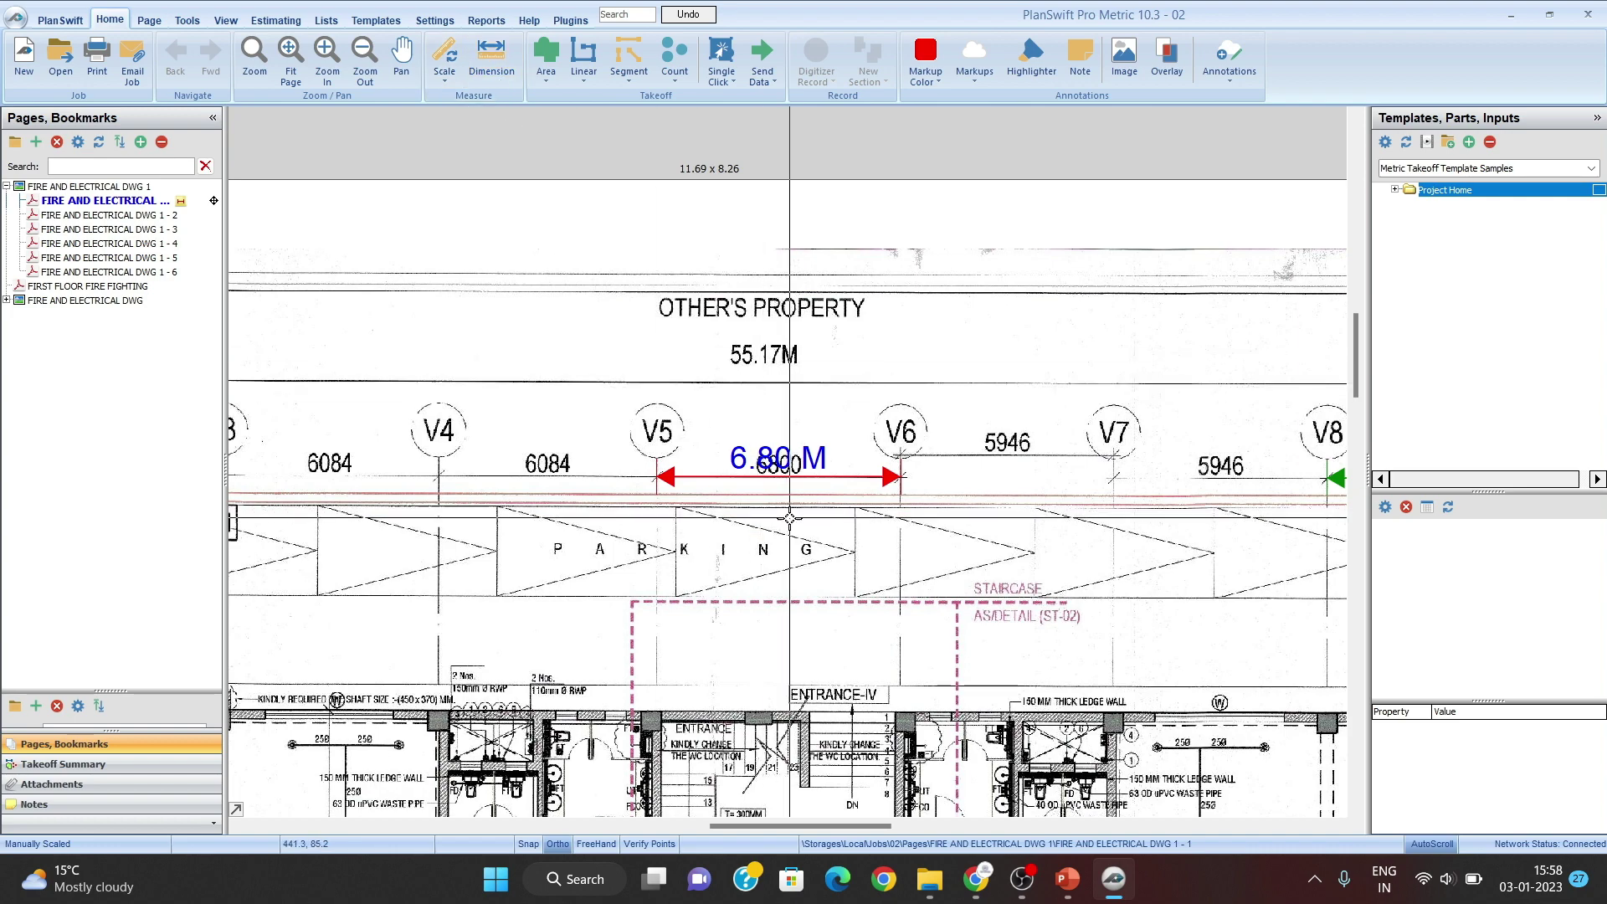
pyautogui.scroll(-3, 856, 583)
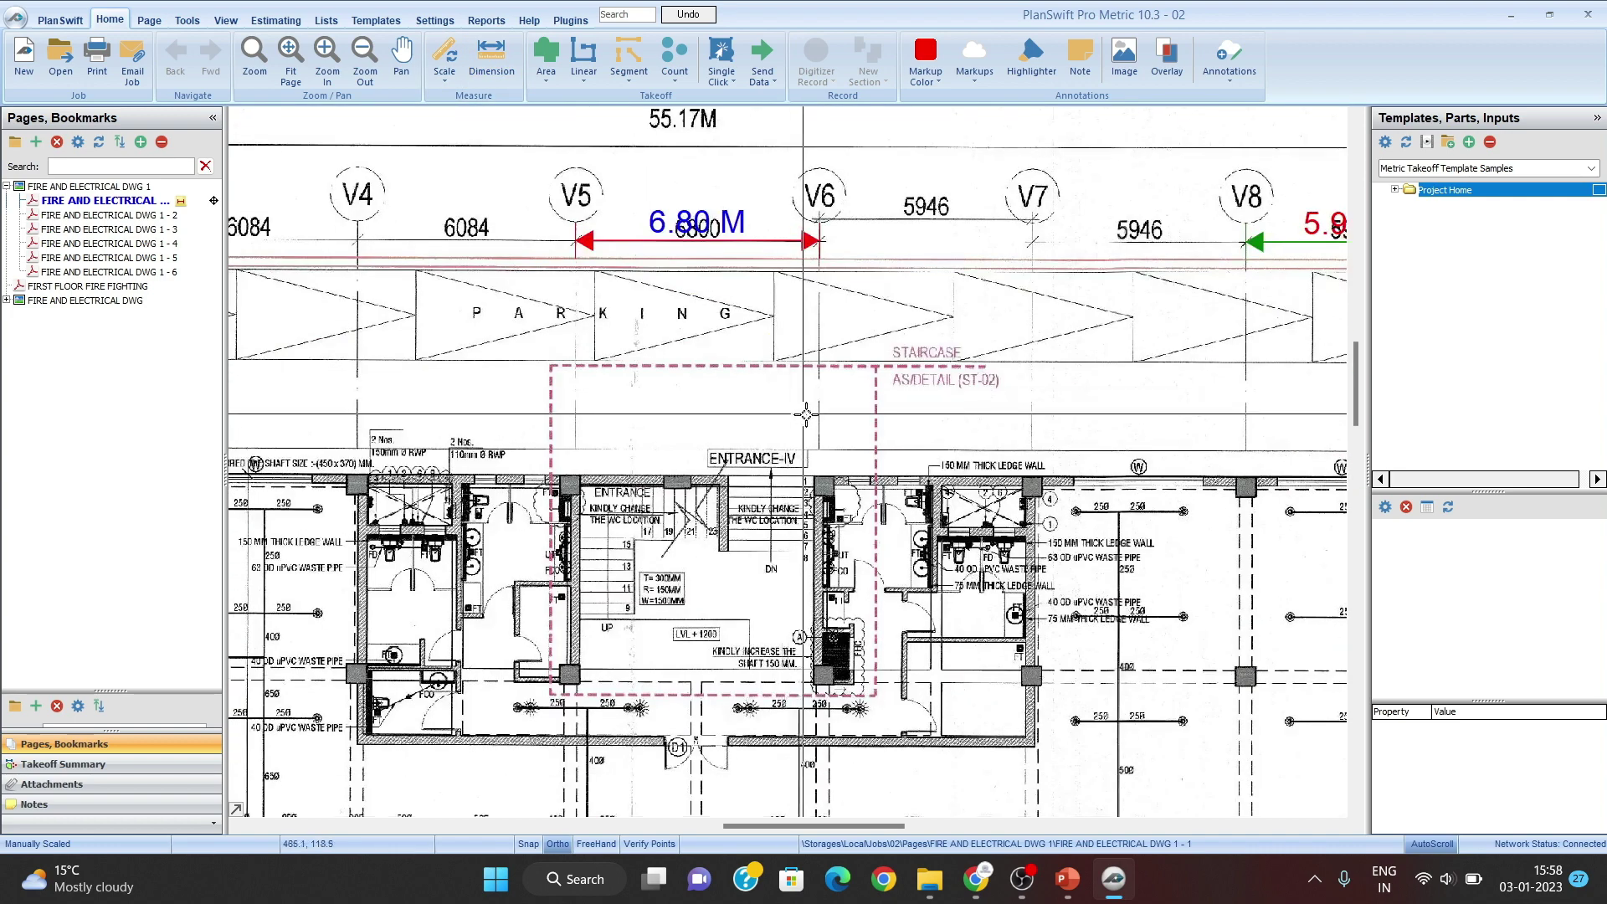
pyautogui.scroll(-2, 775, 412)
pyautogui.scroll(4, 776, 412)
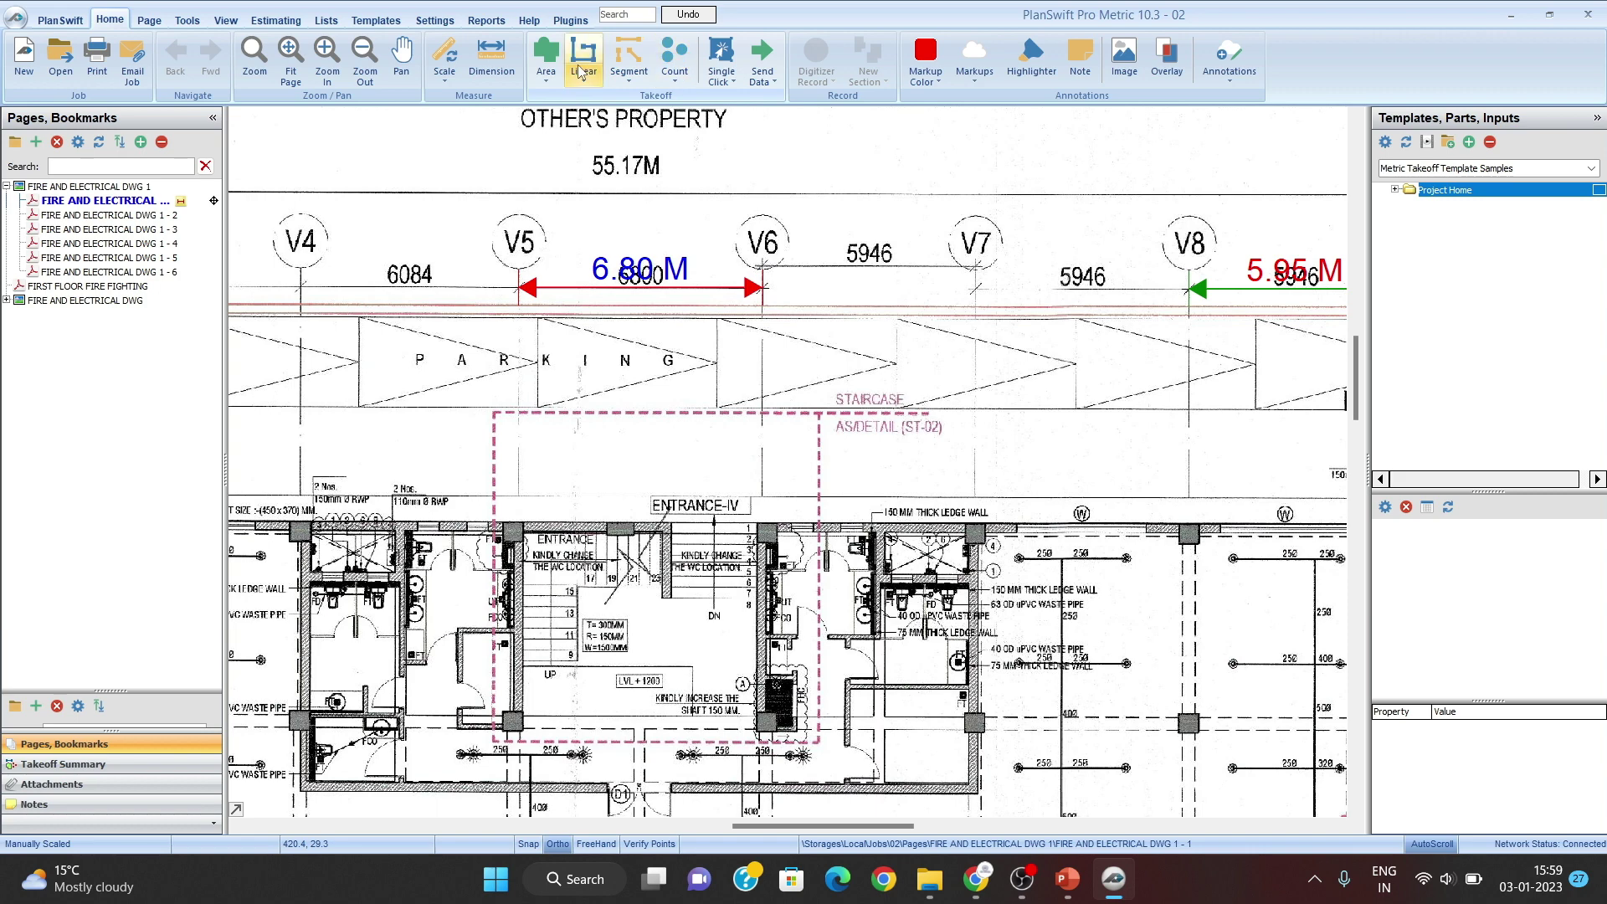
pyautogui.moveTo(634, 323); pyautogui.dragTo(595, 259)
pyautogui.moveTo(671, 472); pyautogui.dragTo(474, 186)
pyautogui.moveTo(747, 428)
pyautogui.mouseDown()
pyautogui.moveTo(647, 411)
pyautogui.moveTo(621, 372)
pyautogui.mouseUp()
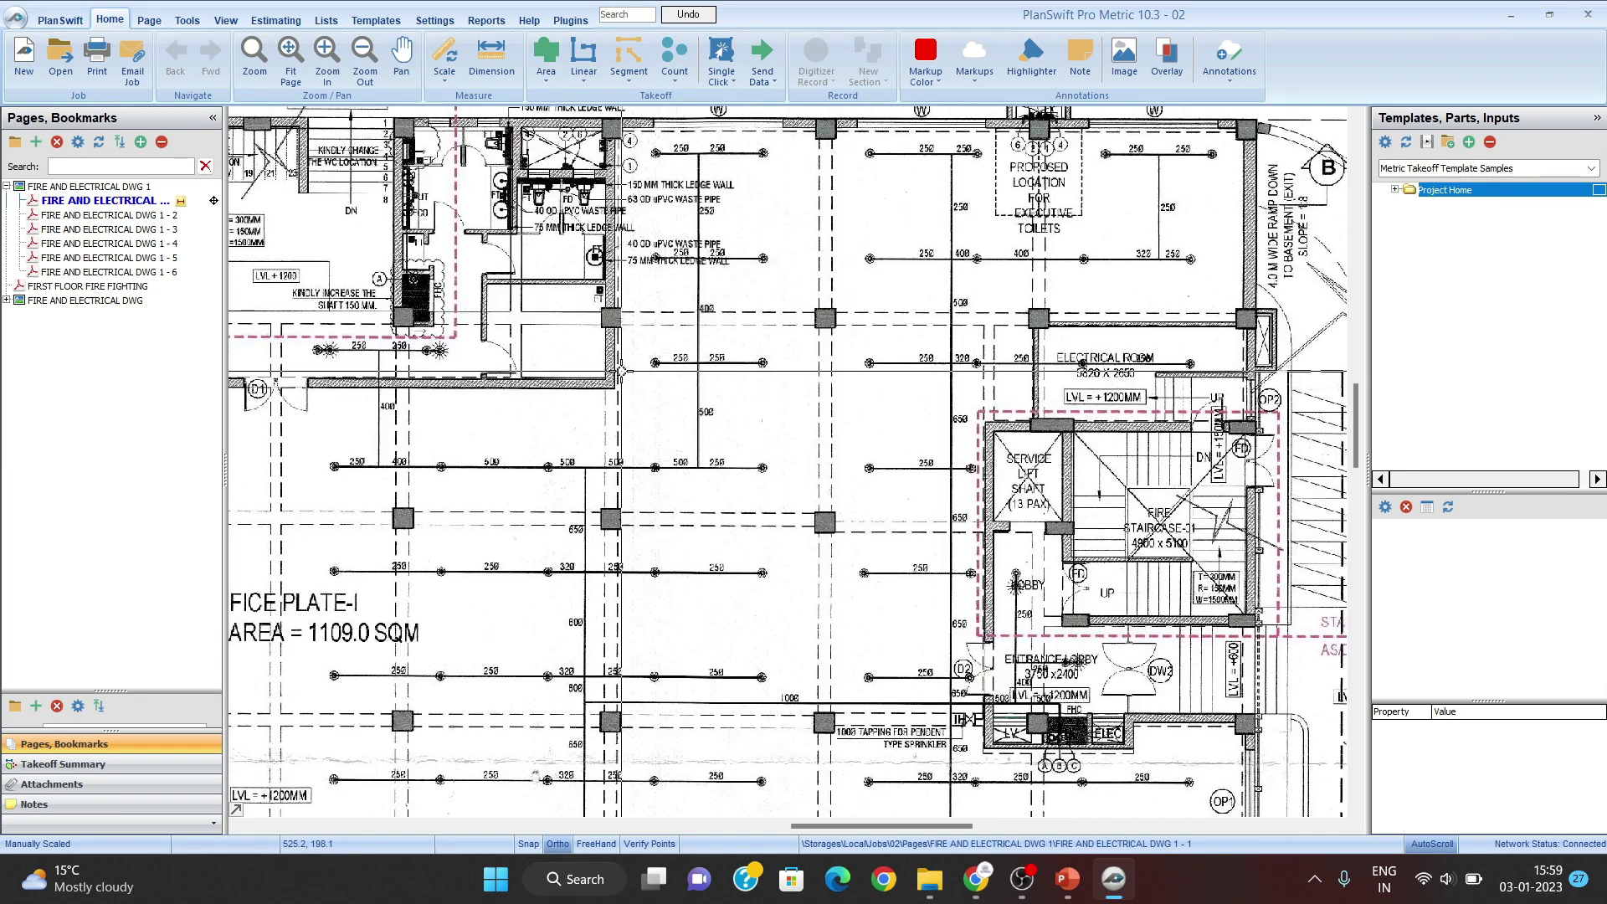
pyautogui.moveTo(771, 430); pyautogui.dragTo(671, 430)
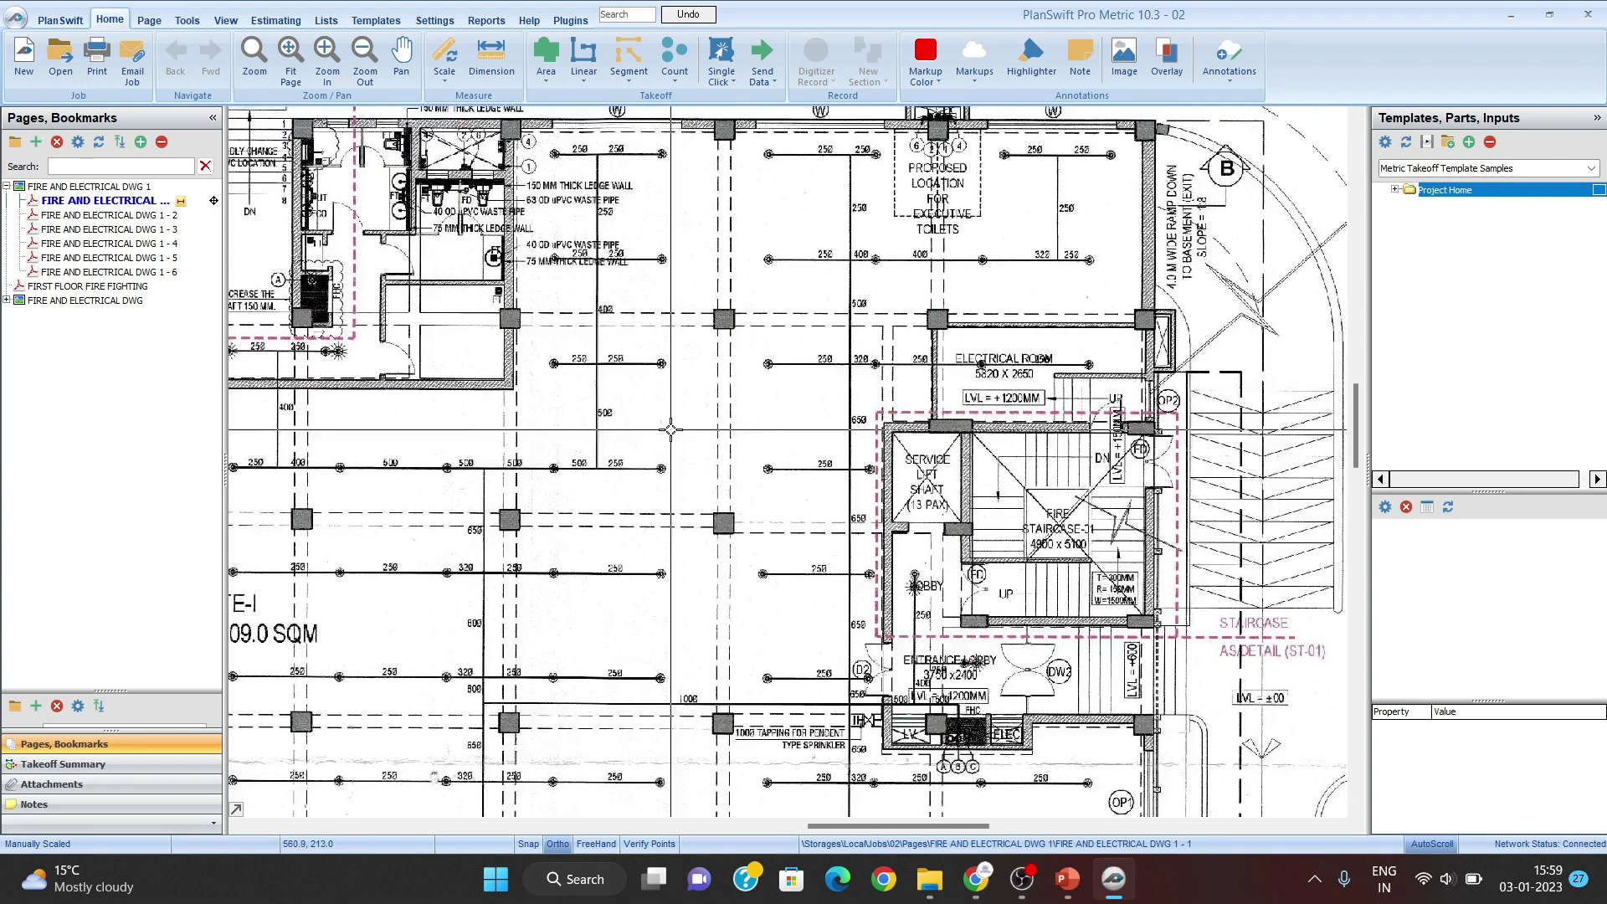
pyautogui.scroll(-3, 668, 452)
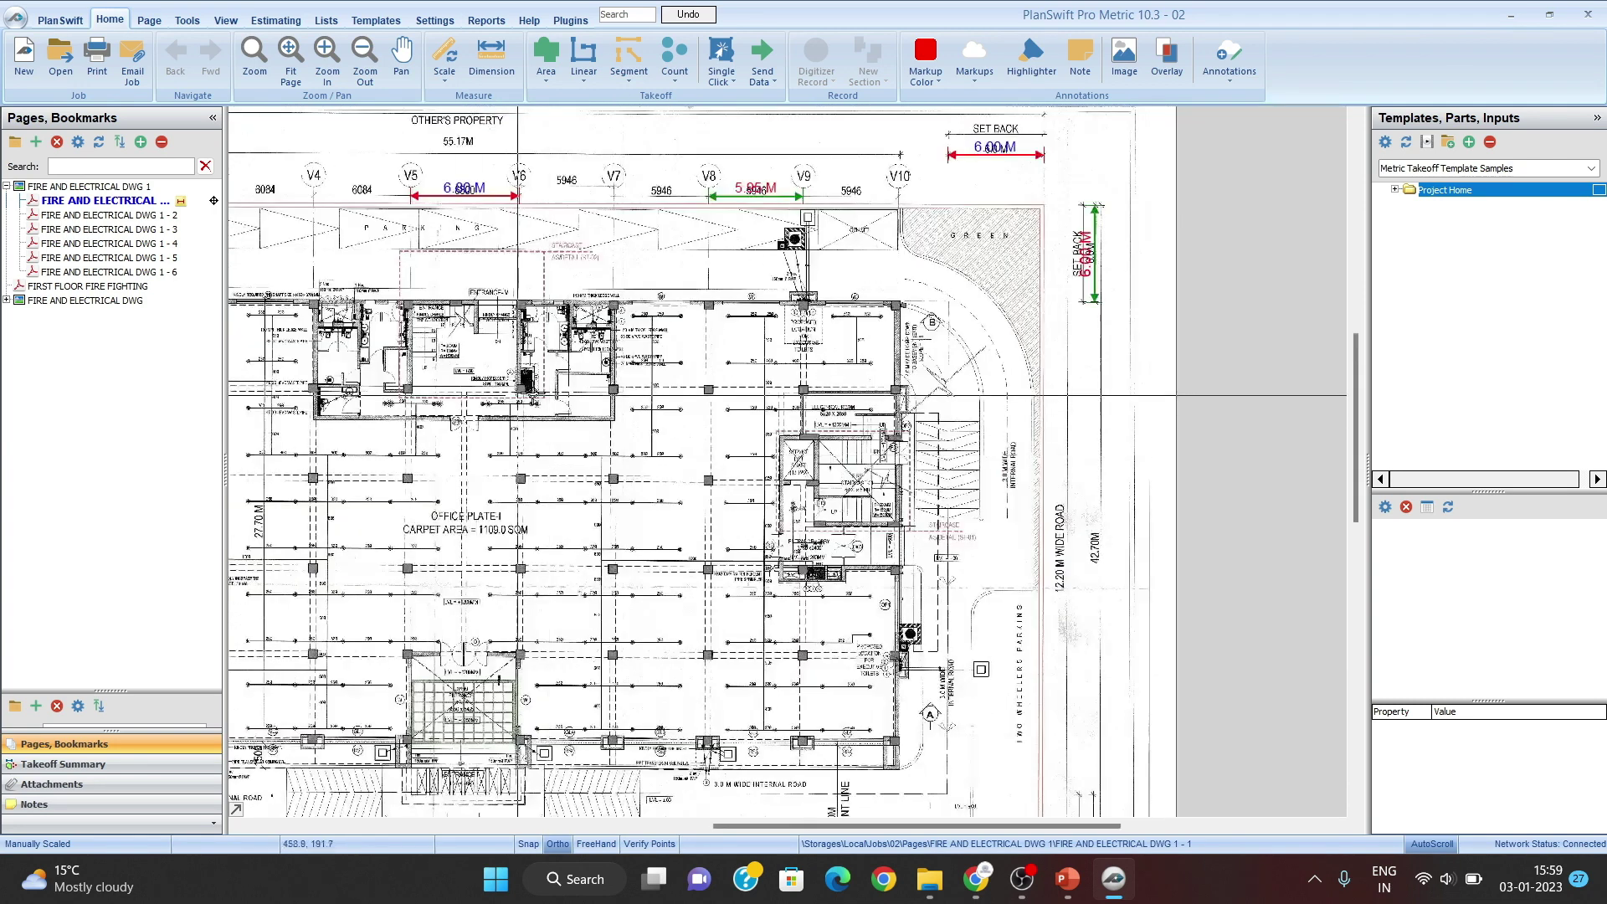
pyautogui.scroll(2, 687, 386)
pyautogui.moveTo(686, 386); pyautogui.dragTo(706, 393)
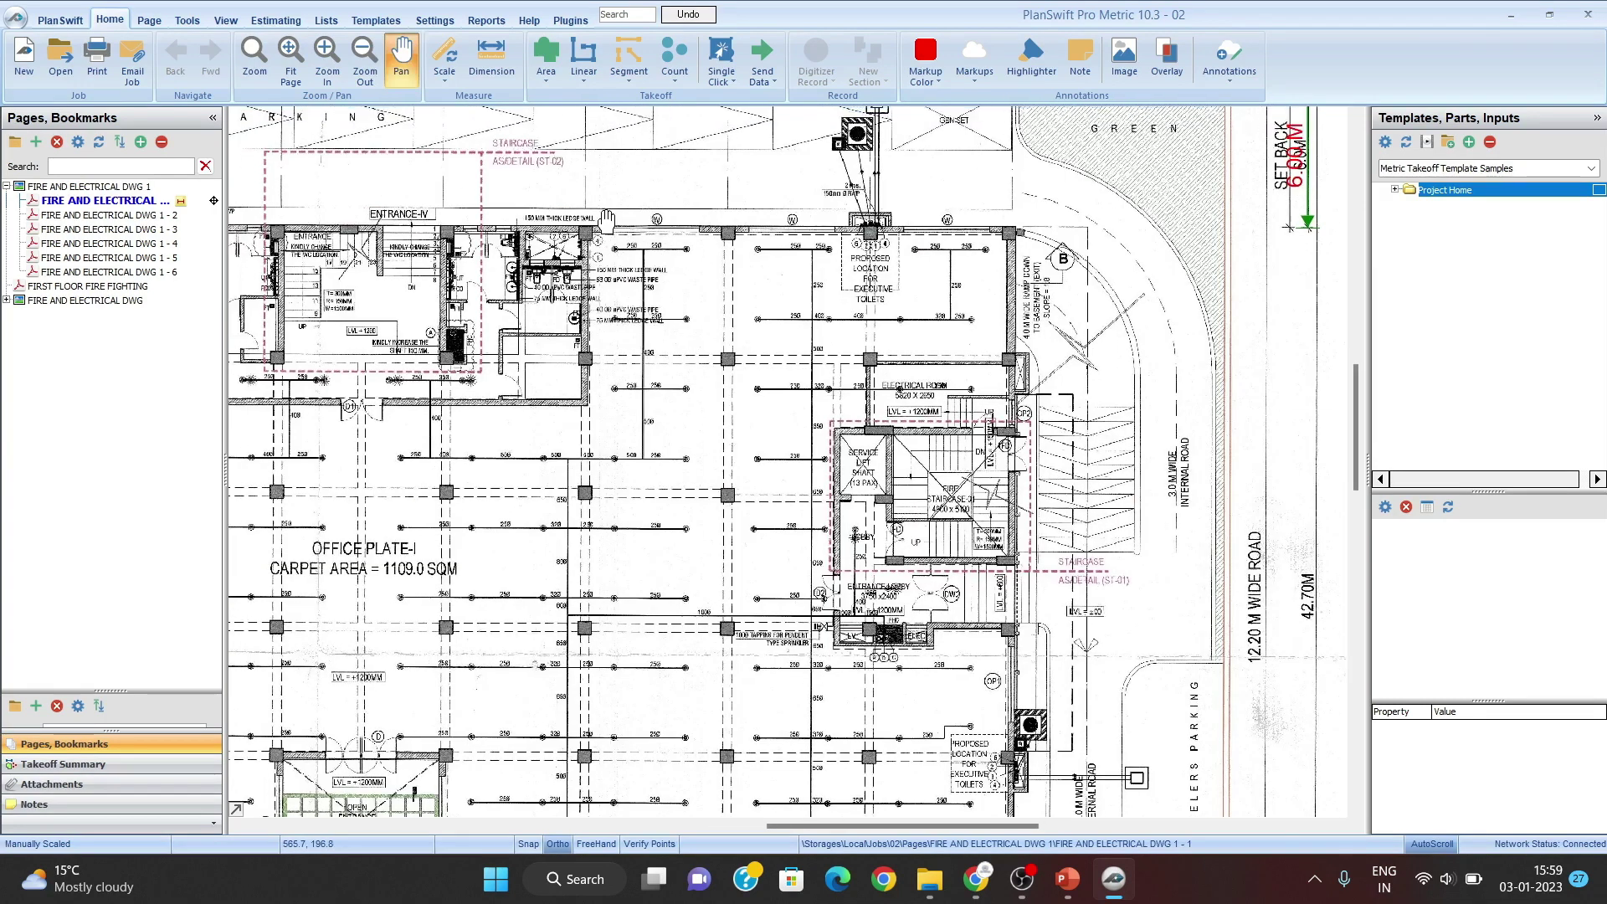
# Step: View the available linear takeoff types and the properties form for a new linear takeoff, without creating one
pyautogui.click(586, 80)
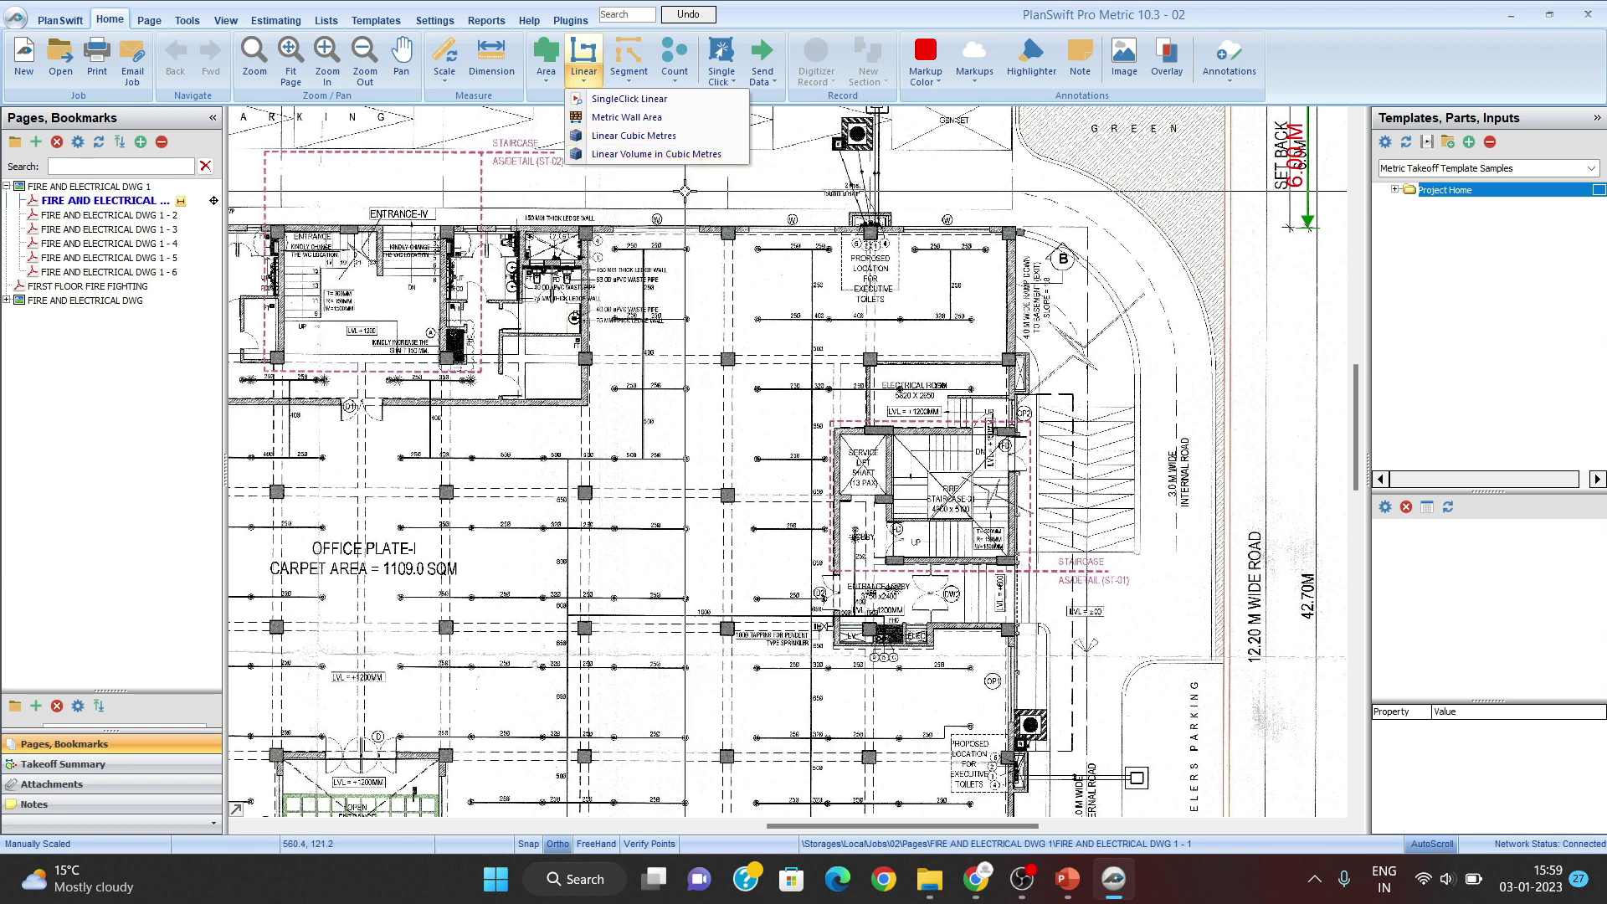
pyautogui.click(666, 285)
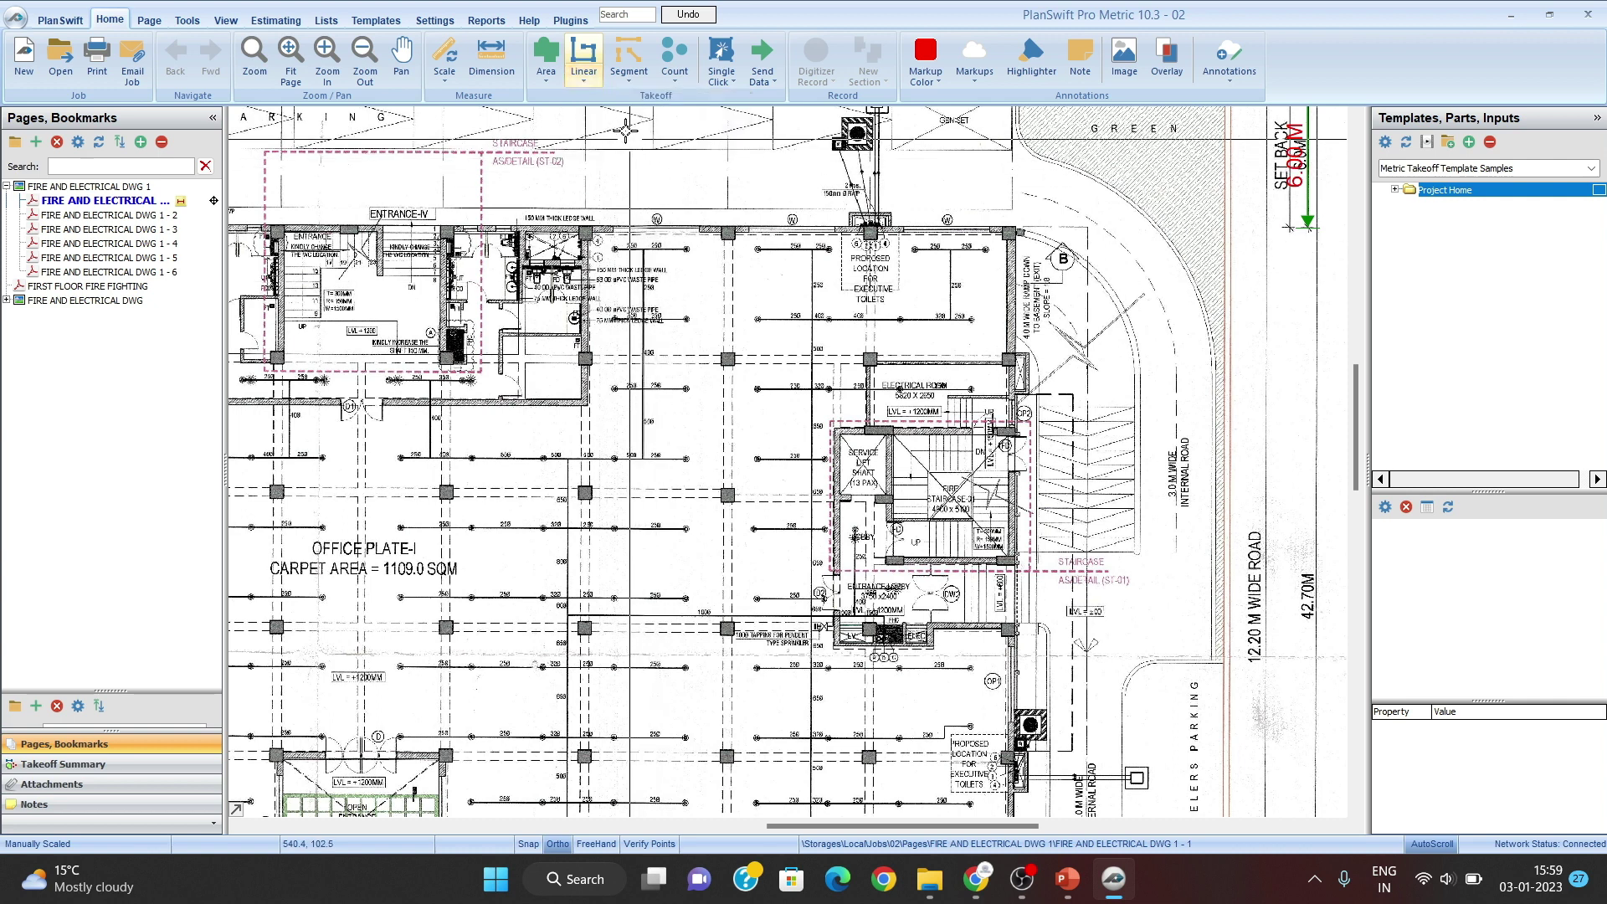
pyautogui.click(586, 55)
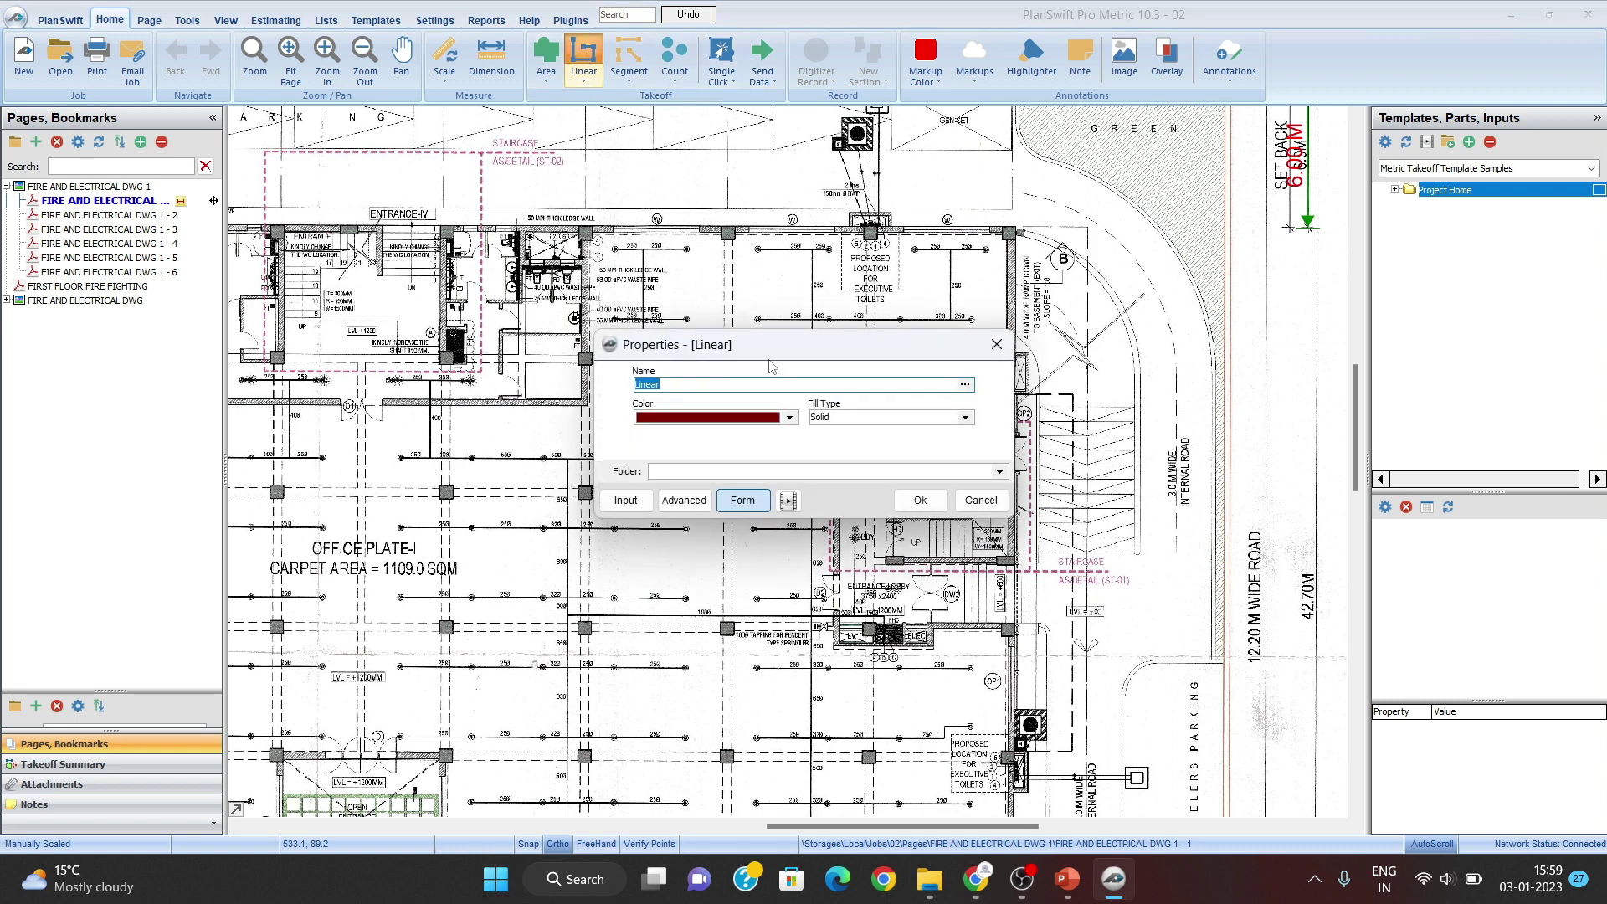
pyautogui.moveTo(774, 358); pyautogui.dragTo(759, 293)
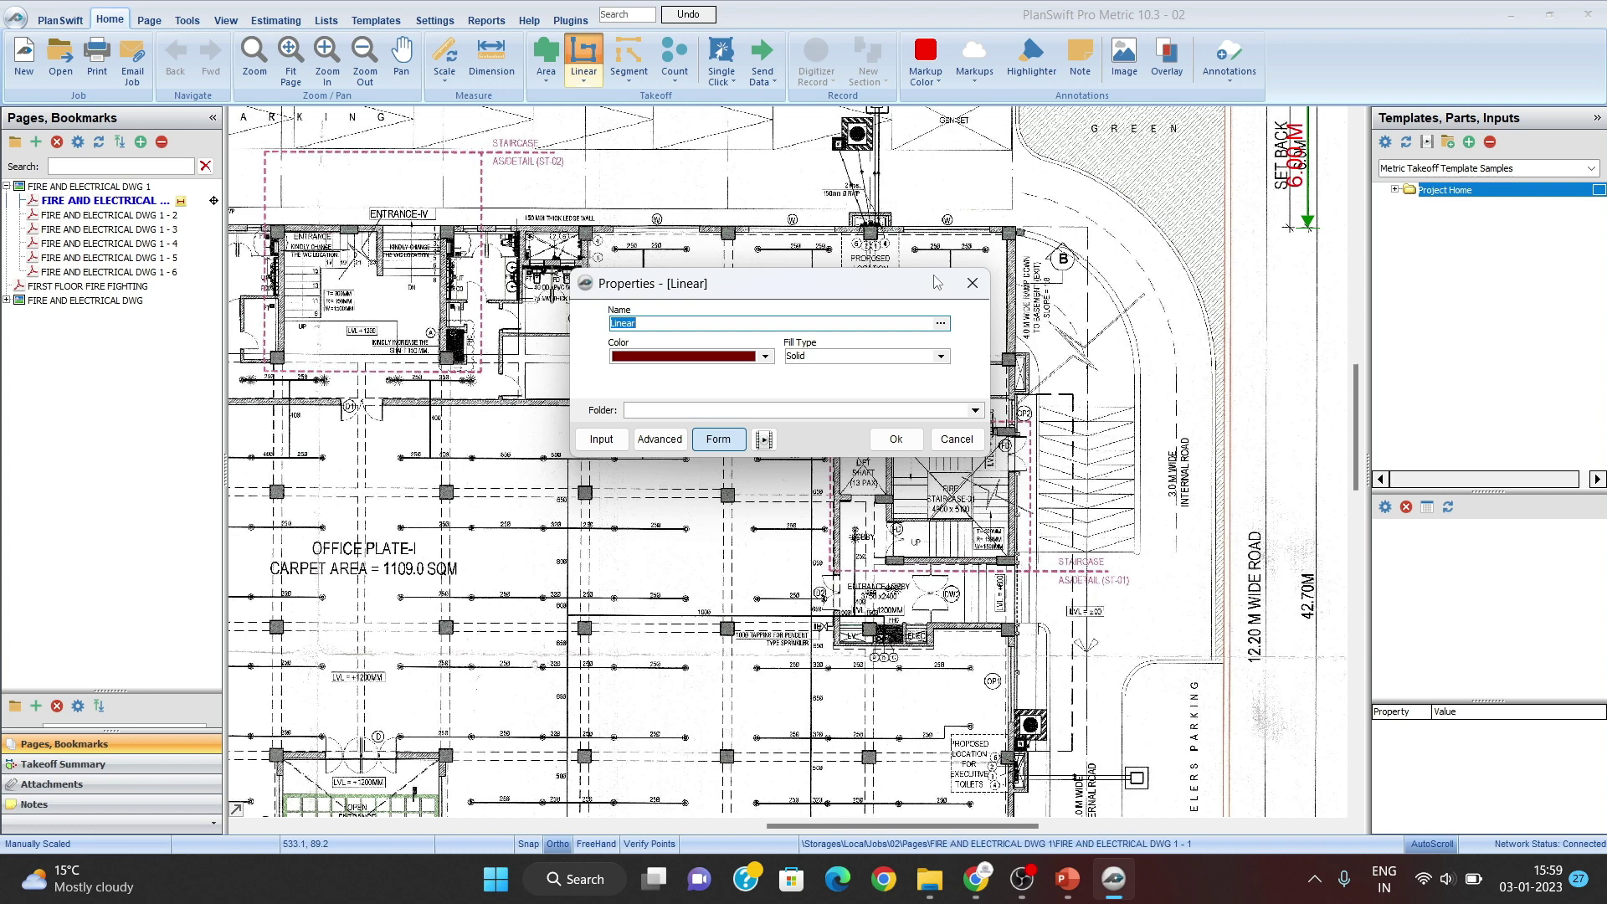
pyautogui.click(972, 282)
pyautogui.scroll(5, 825, 366)
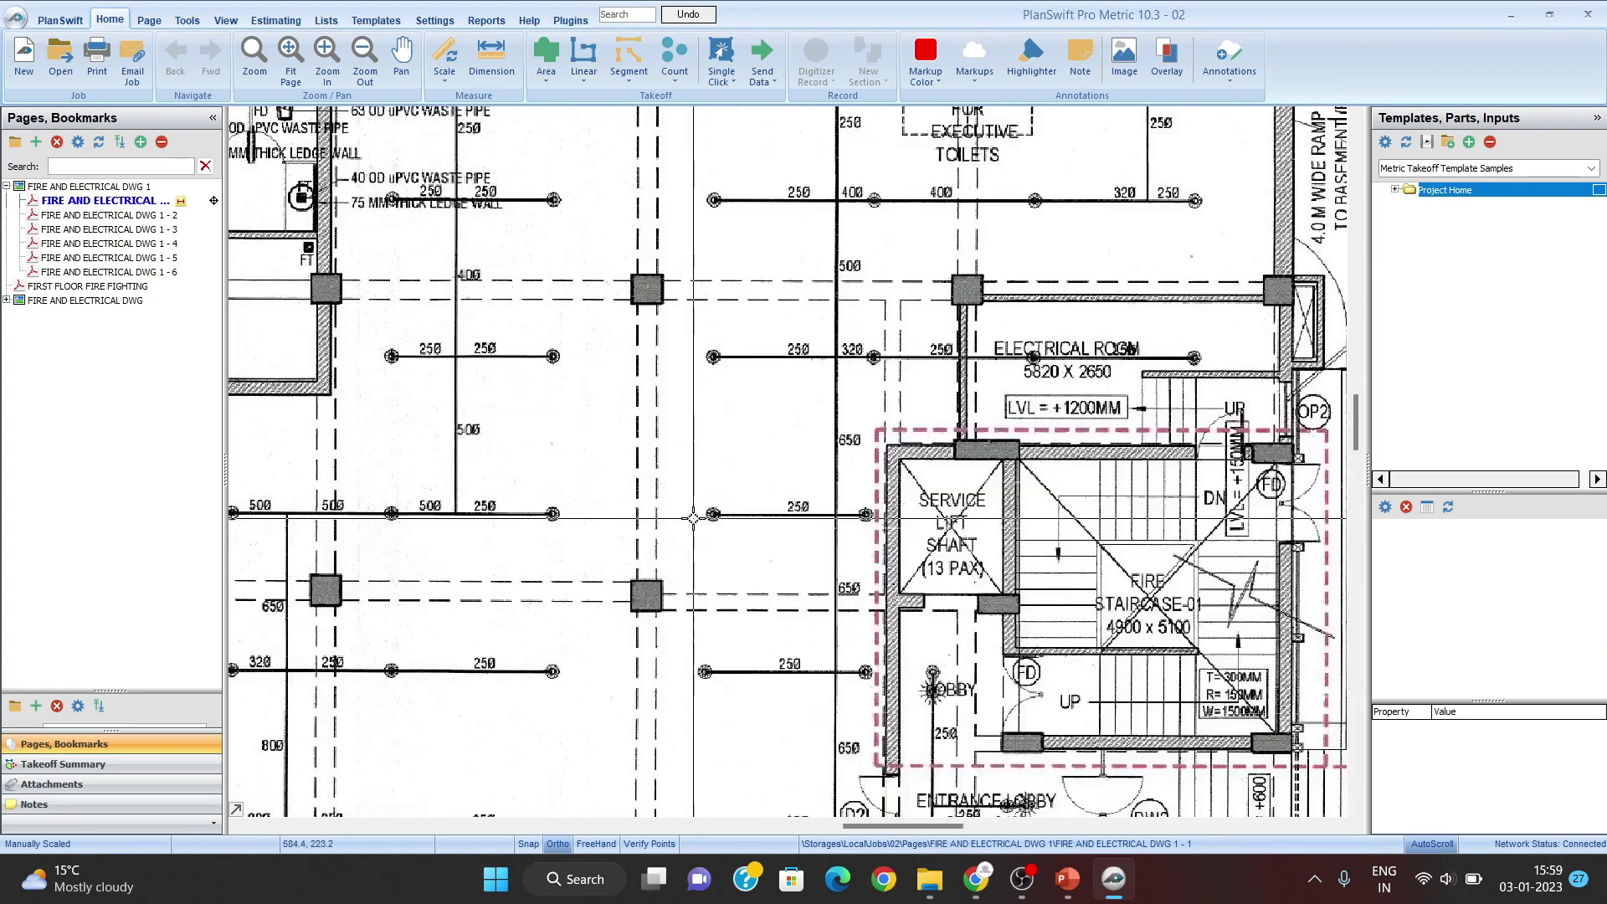
# Step: Examine the sprinkler pipe runs and their diameter labels across Office Plate-I, from the fire staircase to the toilet block
pyautogui.scroll(-5, 824, 366)
pyautogui.scroll(2, 851, 390)
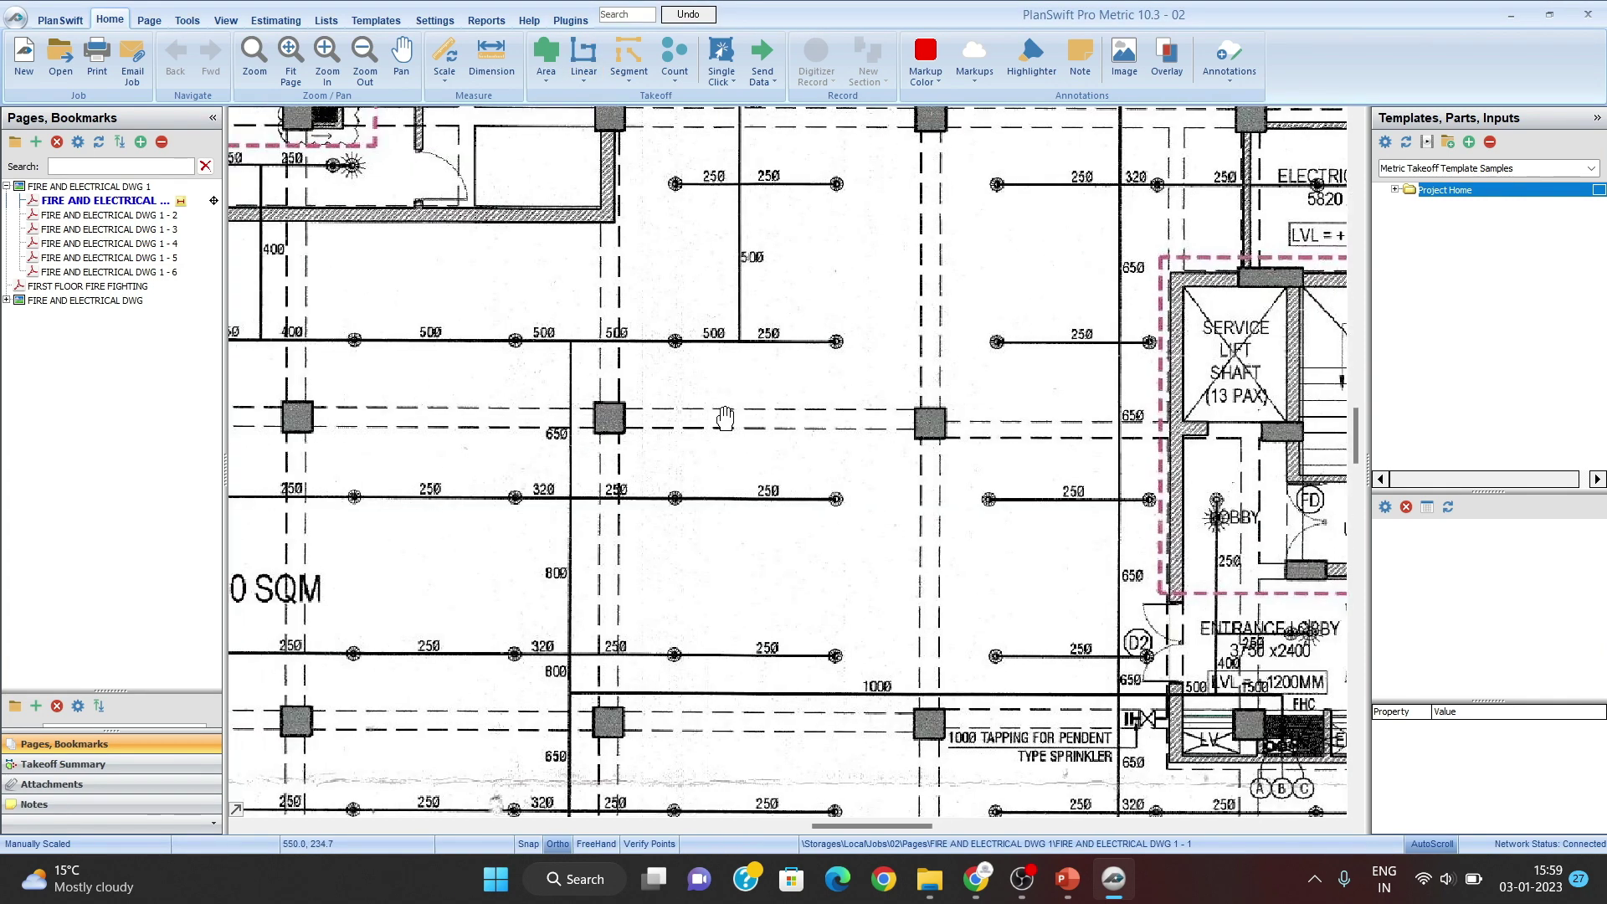
pyautogui.moveTo(851, 389); pyautogui.dragTo(1099, 388)
pyautogui.moveTo(706, 449); pyautogui.dragTo(665, 352)
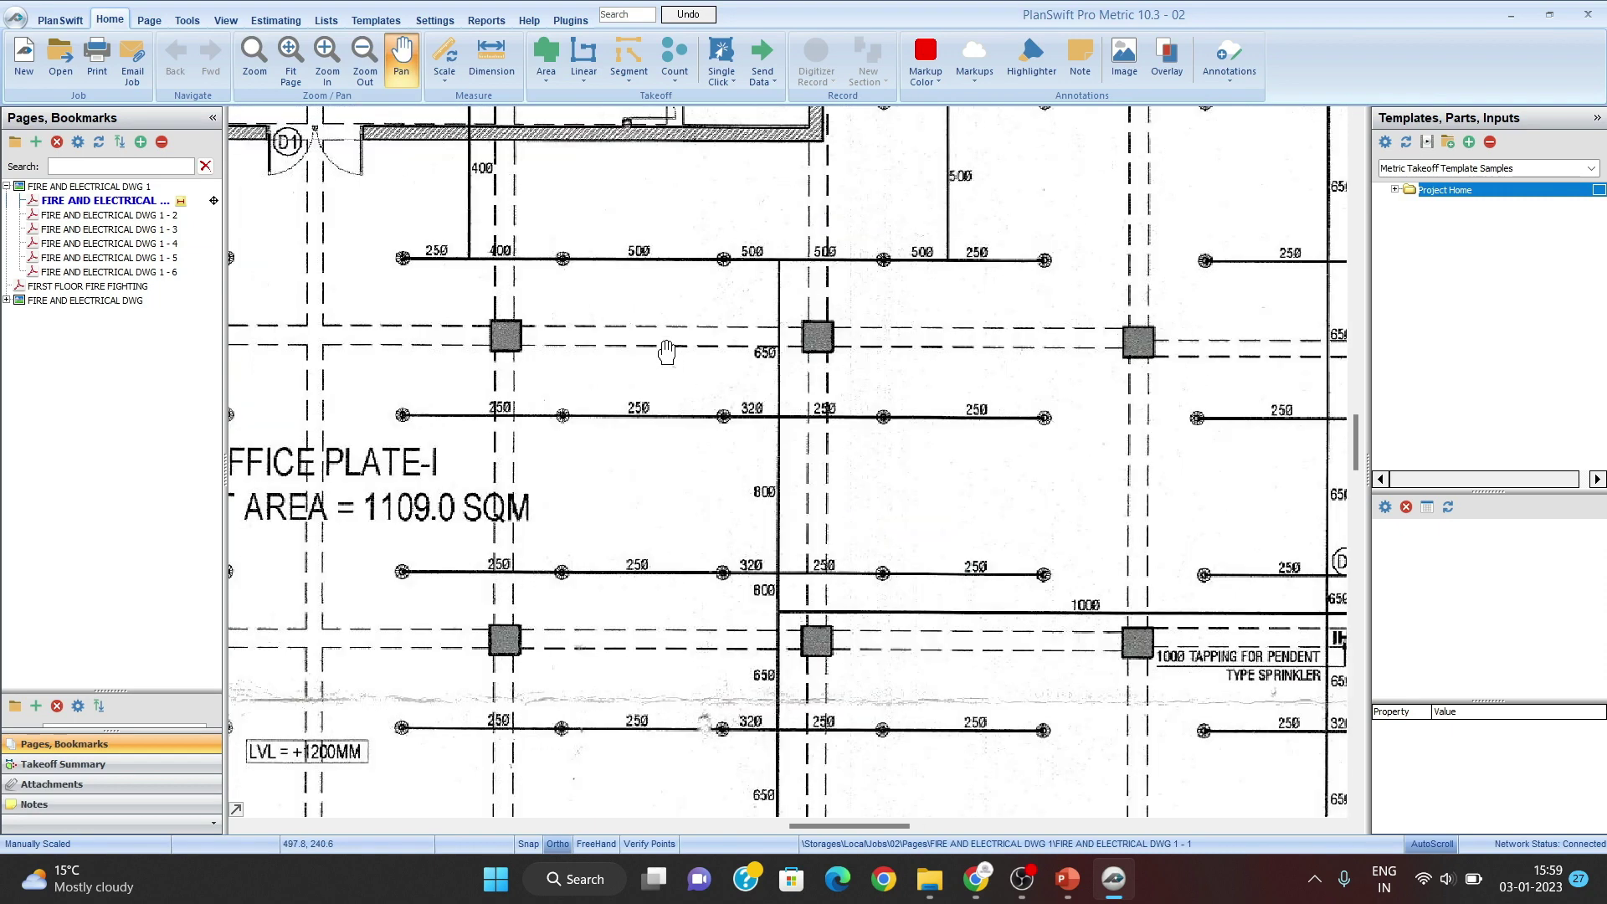
pyautogui.moveTo(721, 405); pyautogui.dragTo(644, 343)
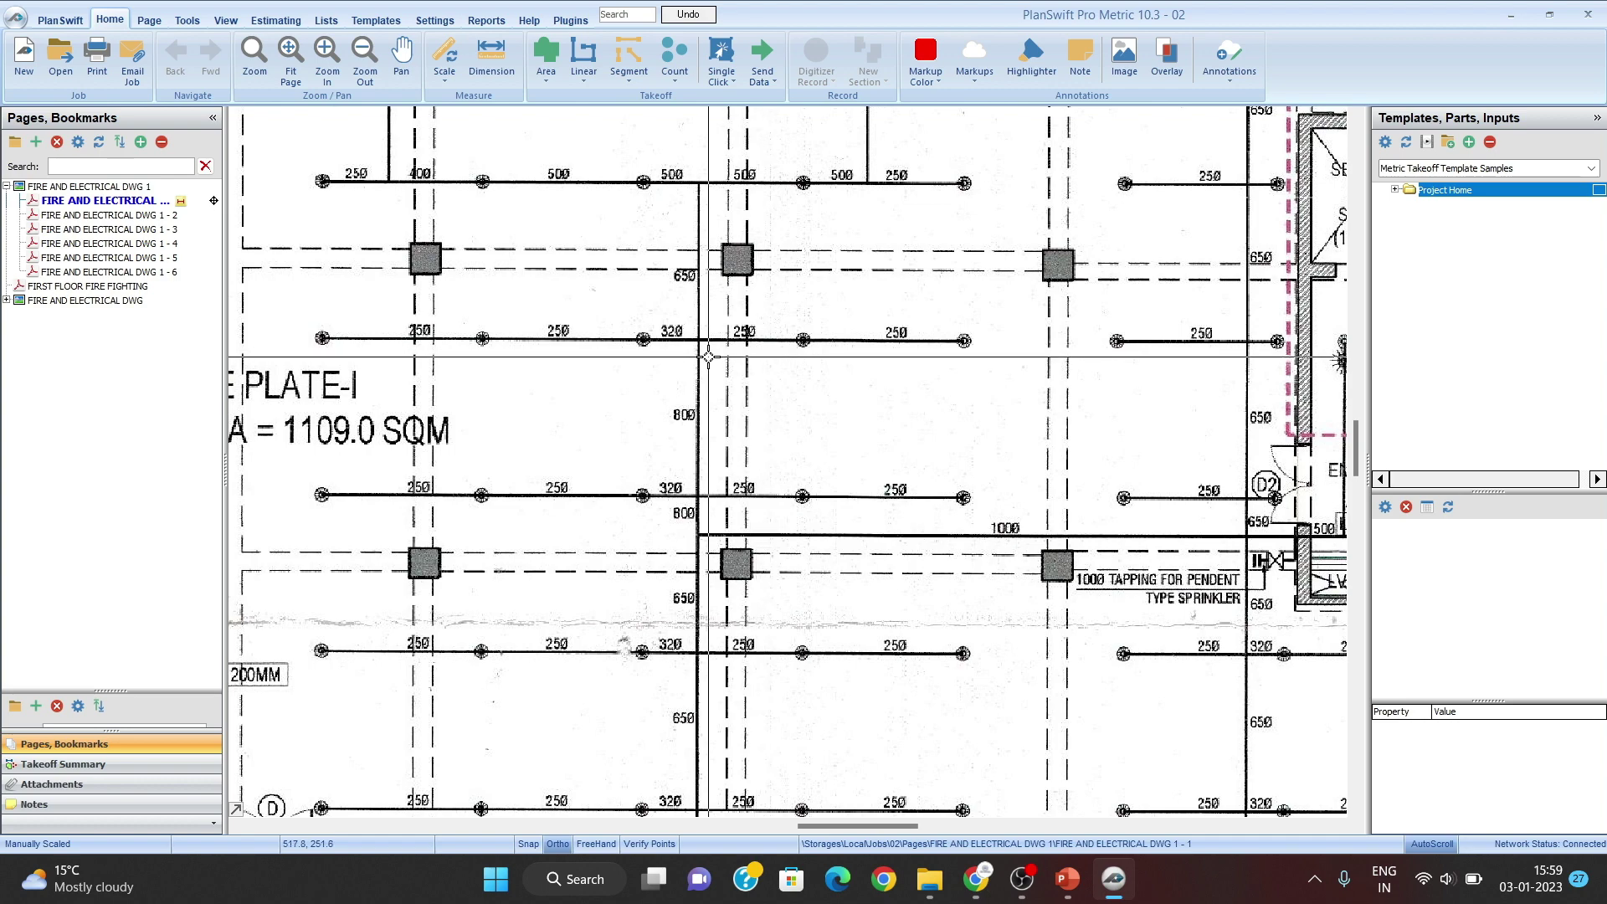
pyautogui.moveTo(778, 327)
pyautogui.mouseDown()
pyautogui.moveTo(833, 289)
pyautogui.moveTo(765, 572)
pyautogui.mouseUp()
pyautogui.scroll(2, 728, 329)
pyautogui.scroll(-1, 791, 406)
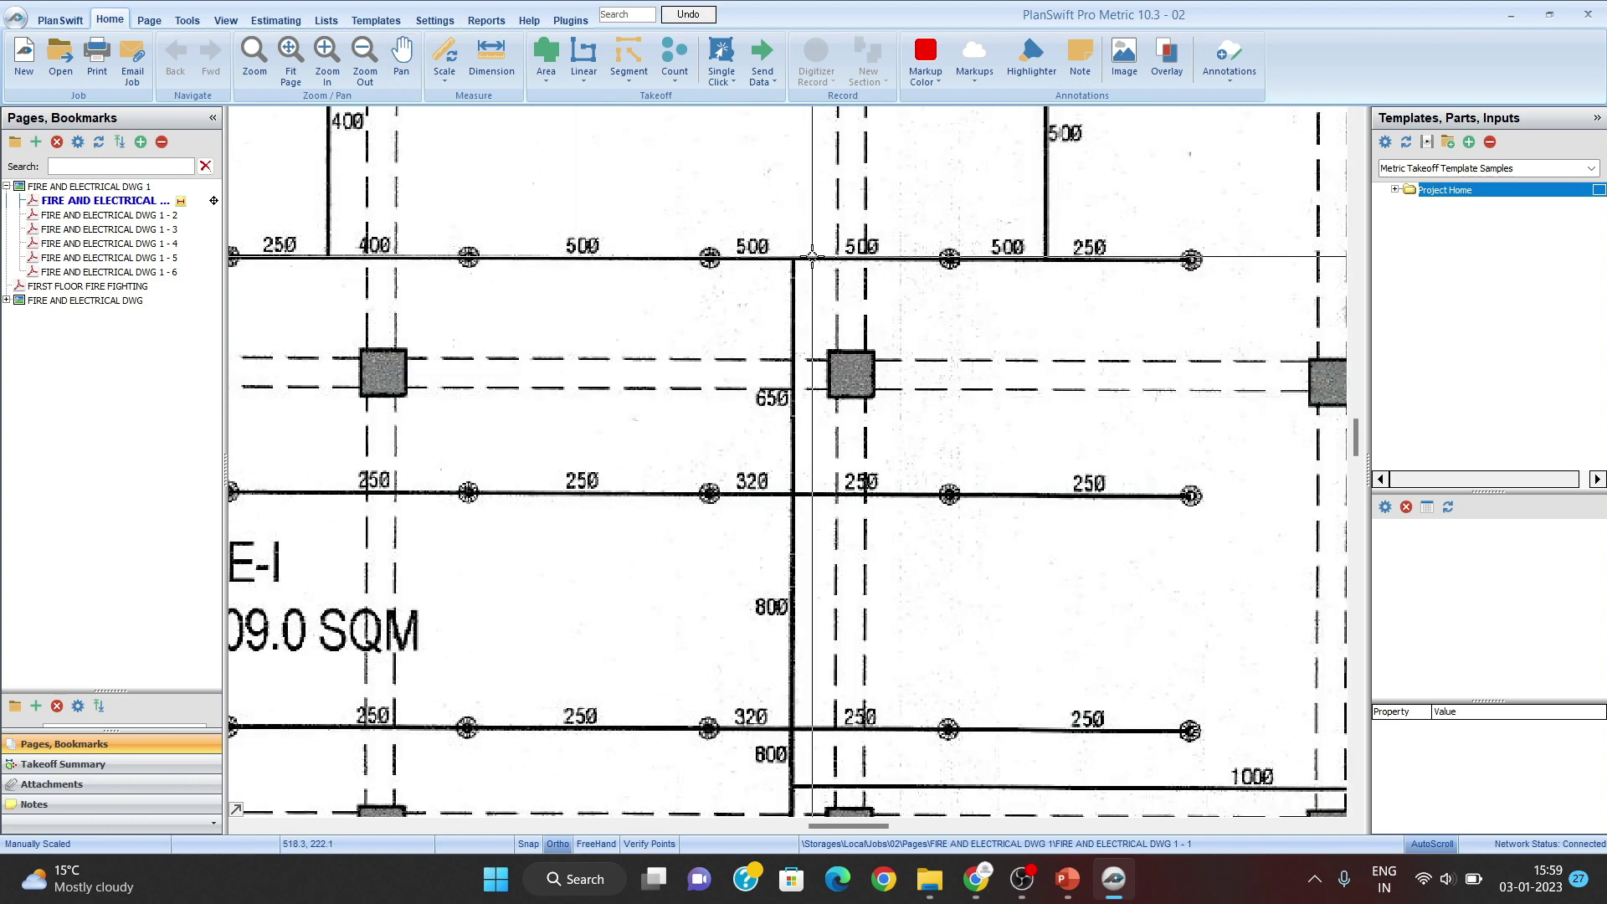
pyautogui.moveTo(701, 333); pyautogui.dragTo(708, 438)
pyautogui.moveTo(717, 341); pyautogui.dragTo(567, 340)
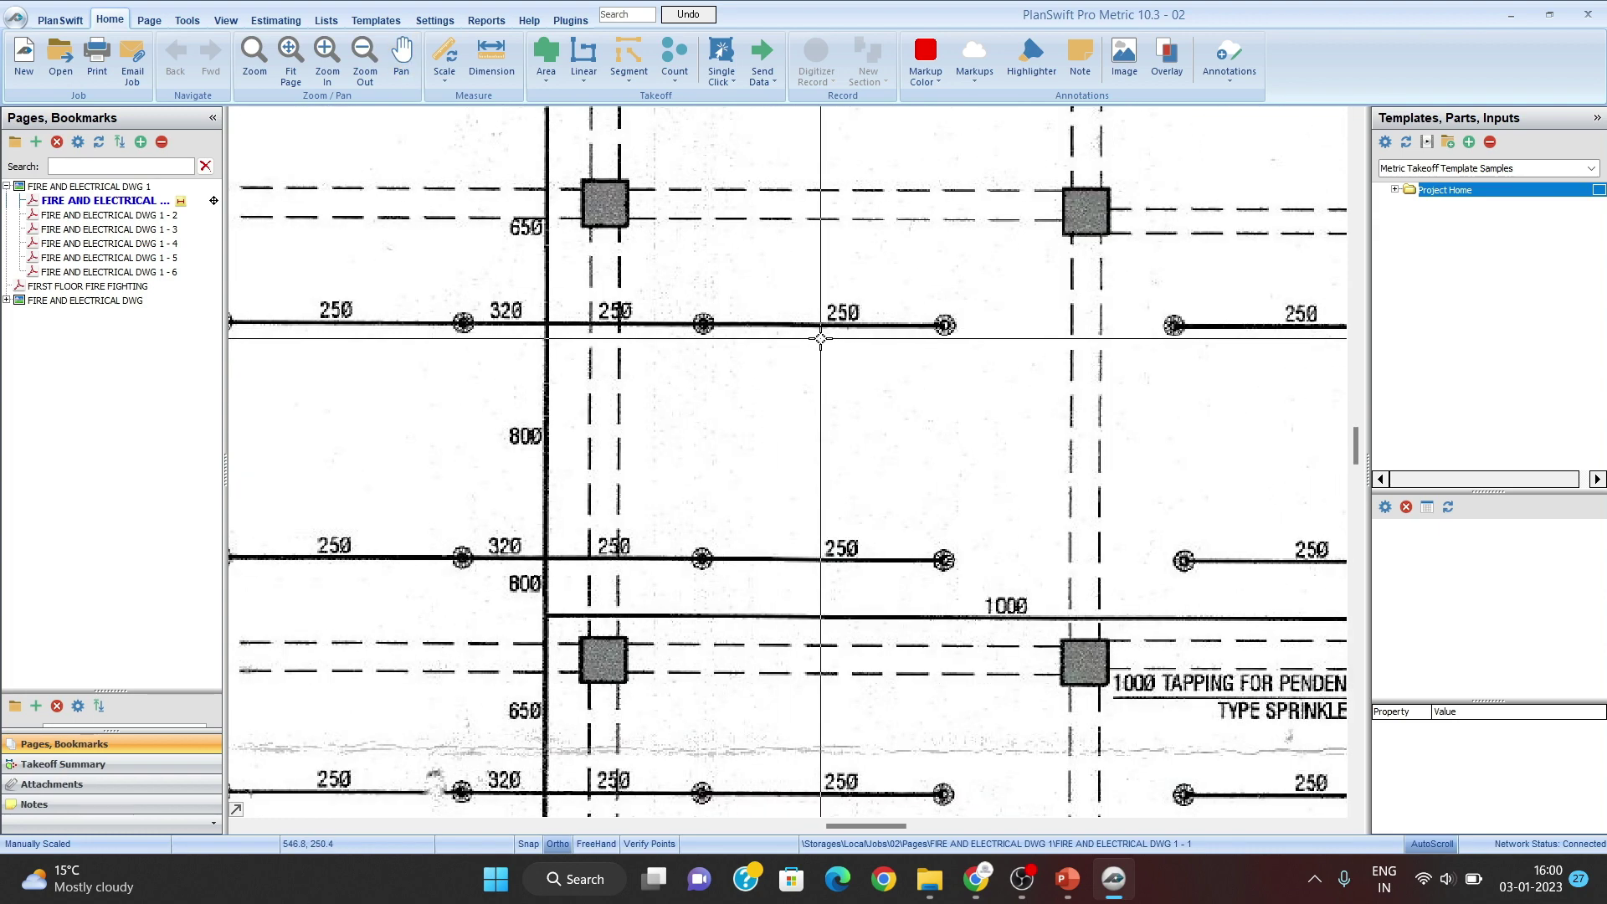
pyautogui.moveTo(780, 377); pyautogui.dragTo(597, 408)
pyautogui.scroll(-3, 764, 369)
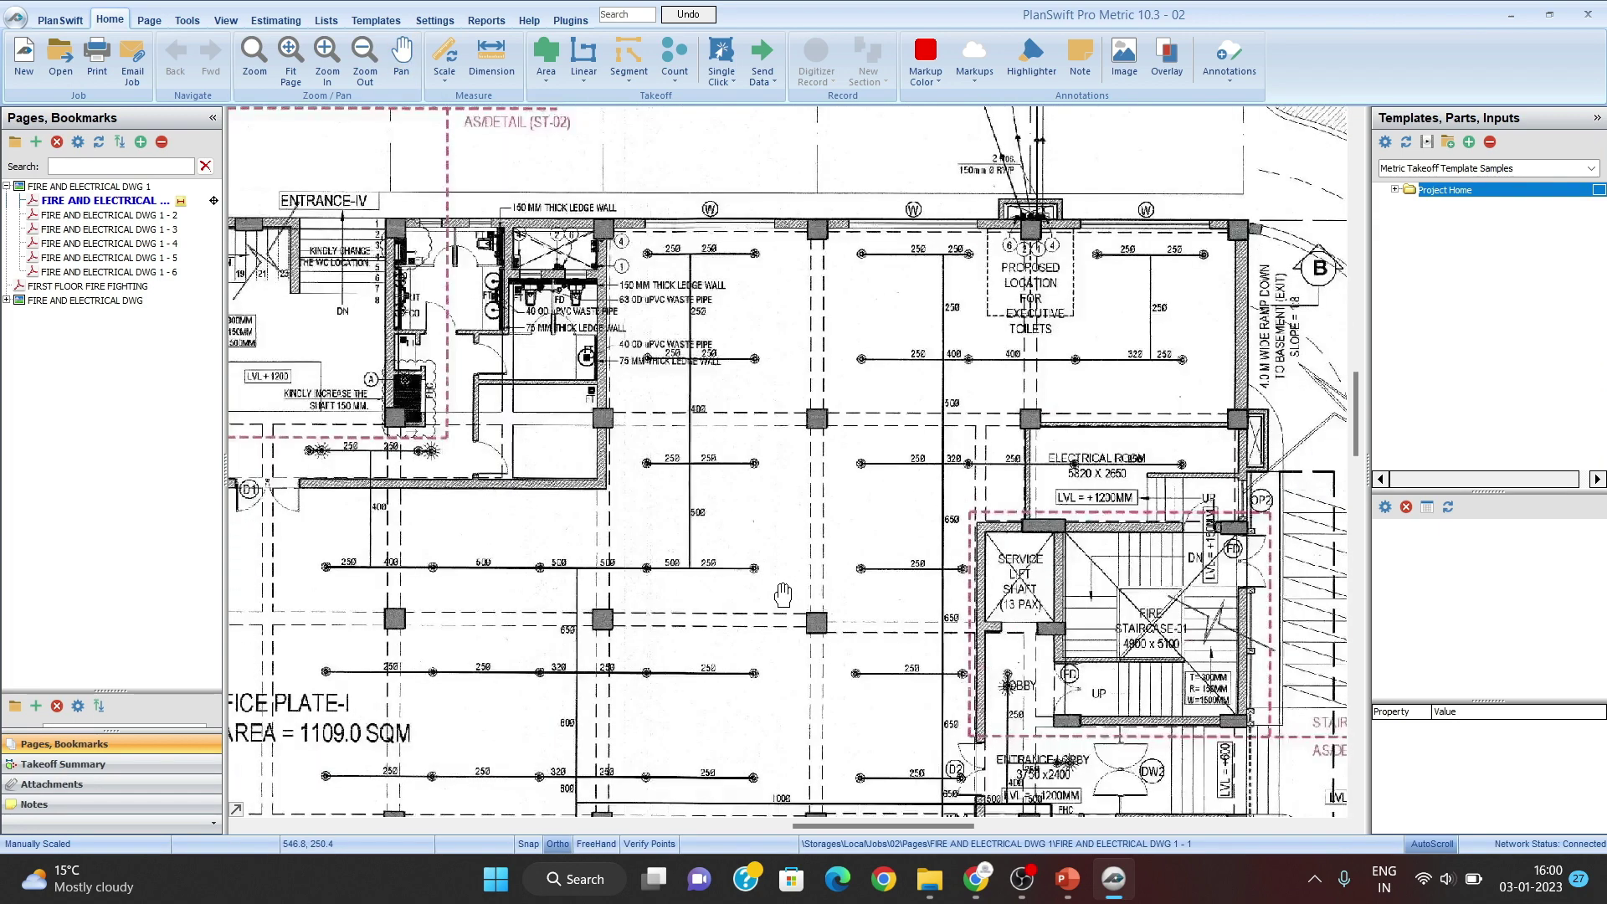
pyautogui.scroll(4, 788, 417)
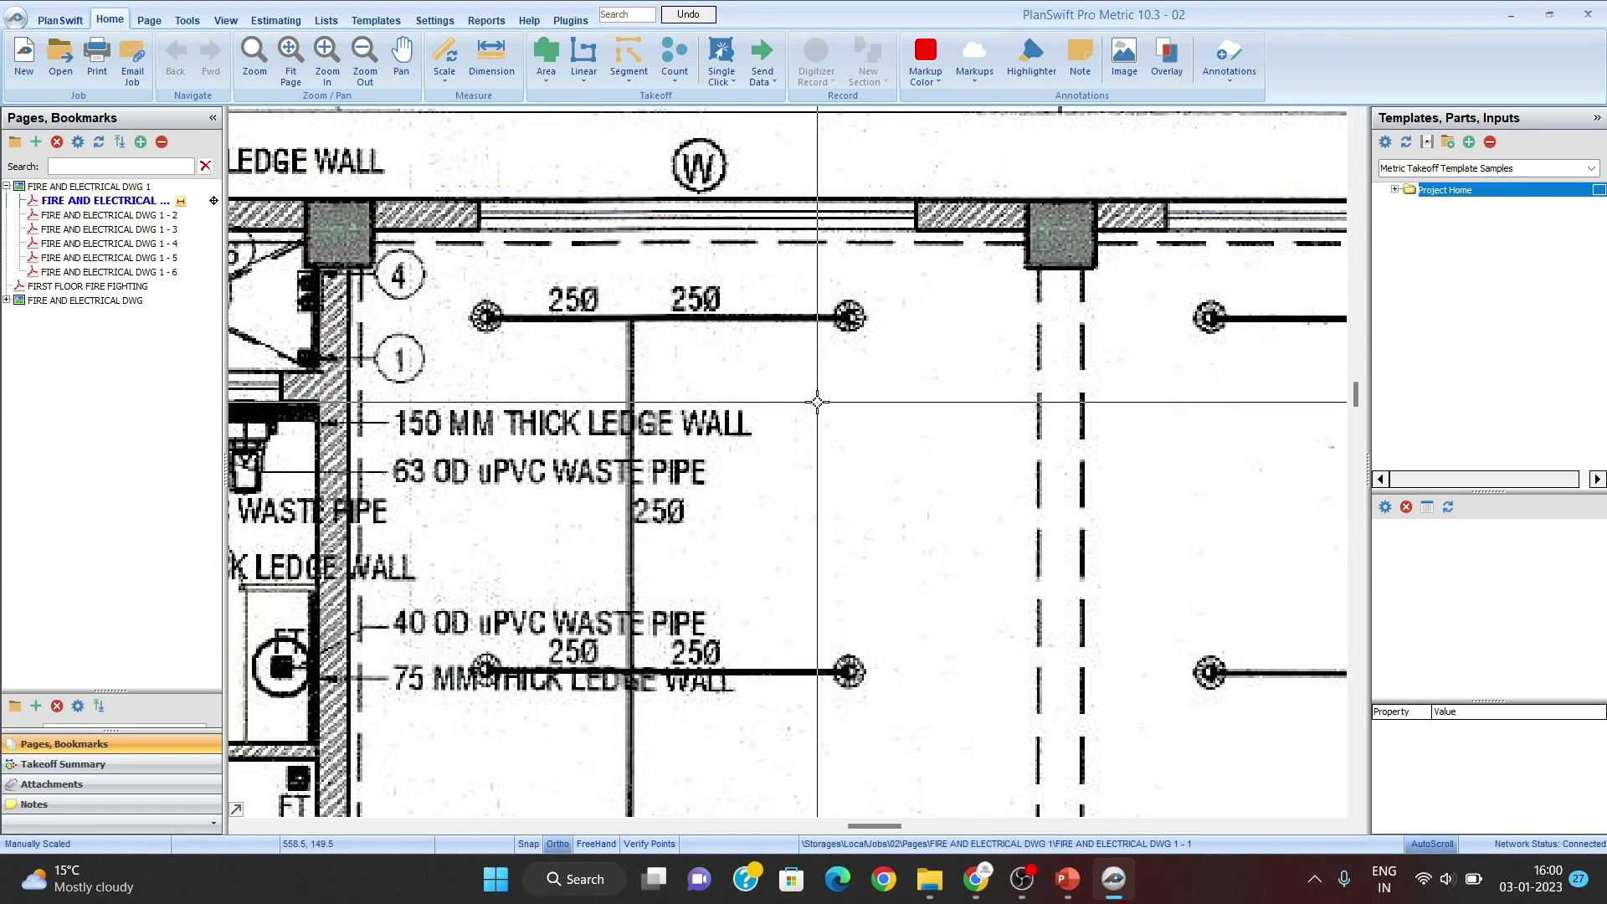
pyautogui.moveTo(811, 384)
pyautogui.mouseDown()
pyautogui.moveTo(826, 359)
pyautogui.moveTo(835, 402)
pyautogui.mouseUp()
pyautogui.click(585, 57)
pyautogui.click(584, 57)
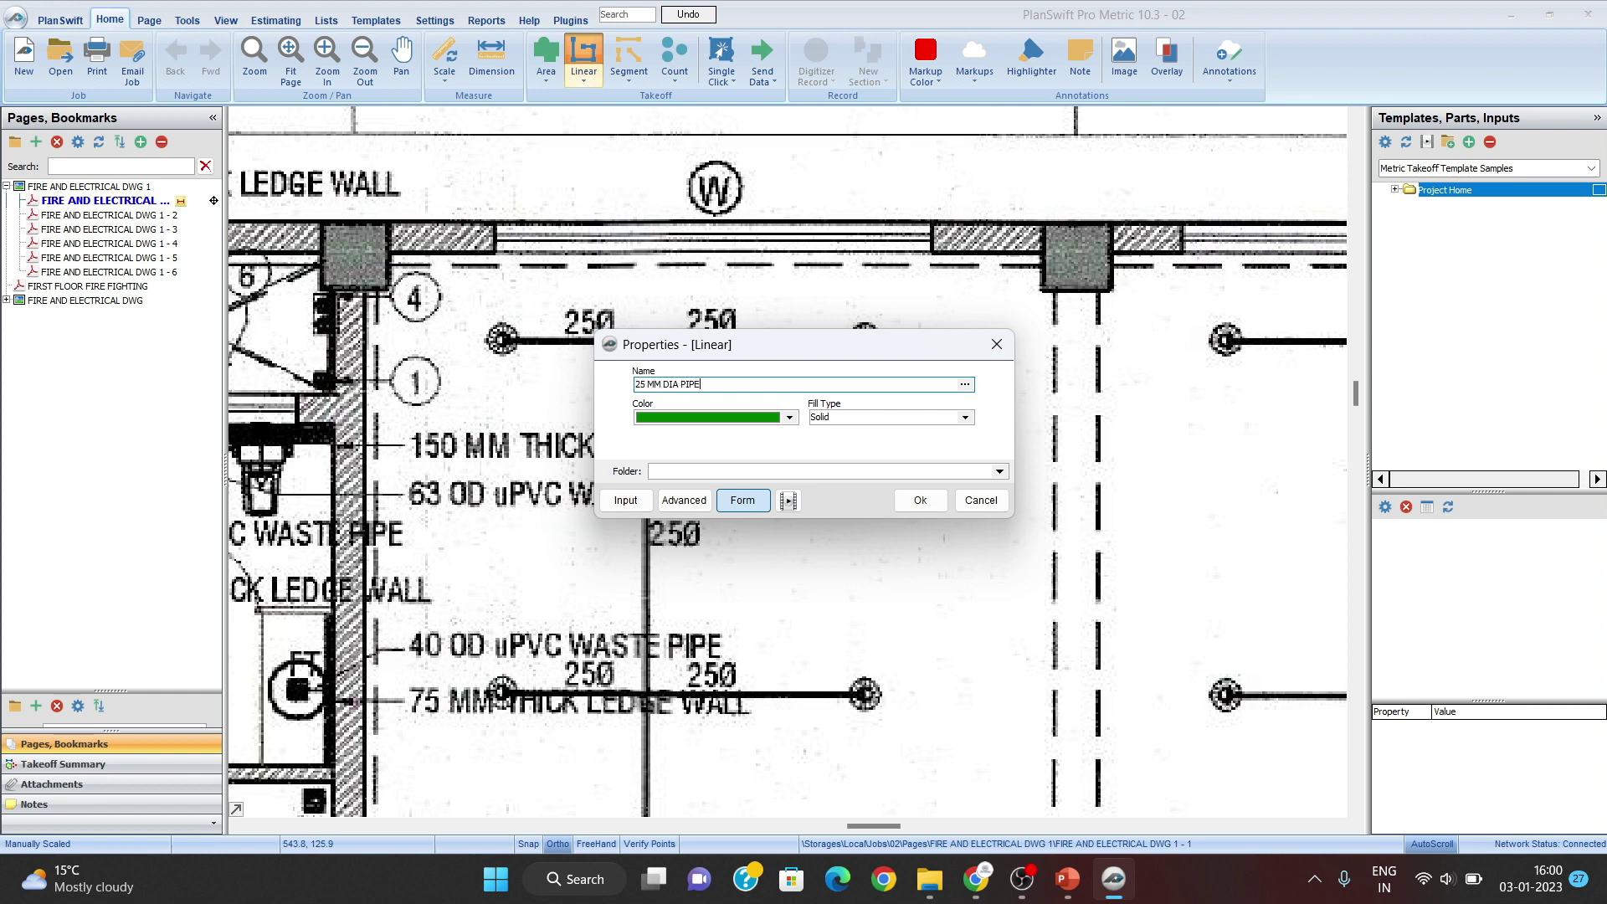
pyautogui.click(789, 417)
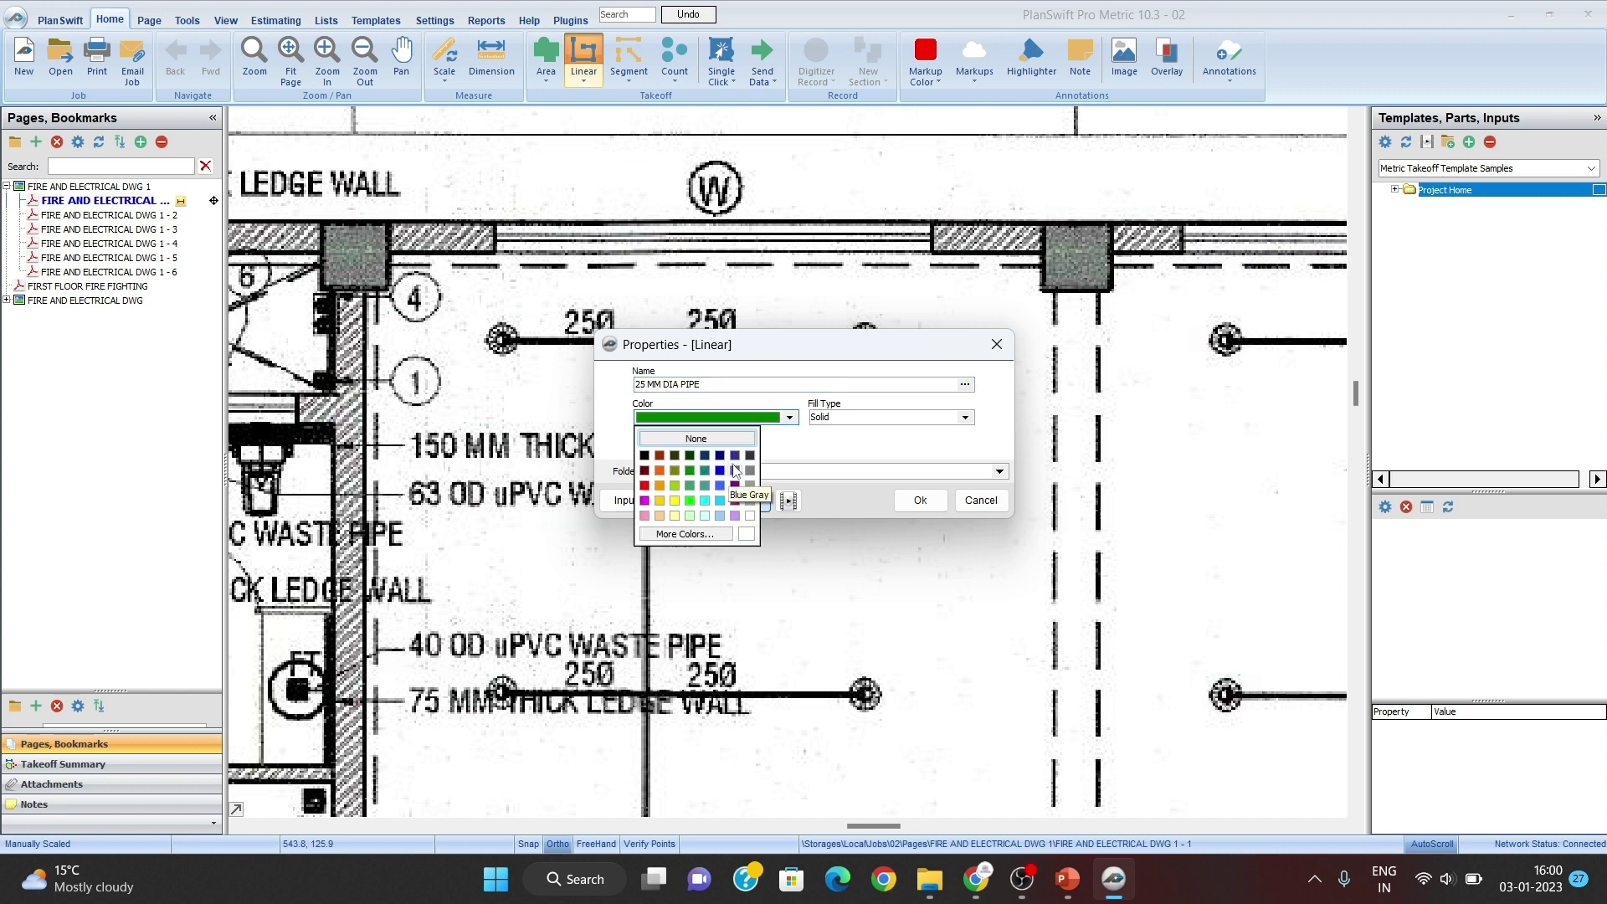
pyautogui.click(645, 485)
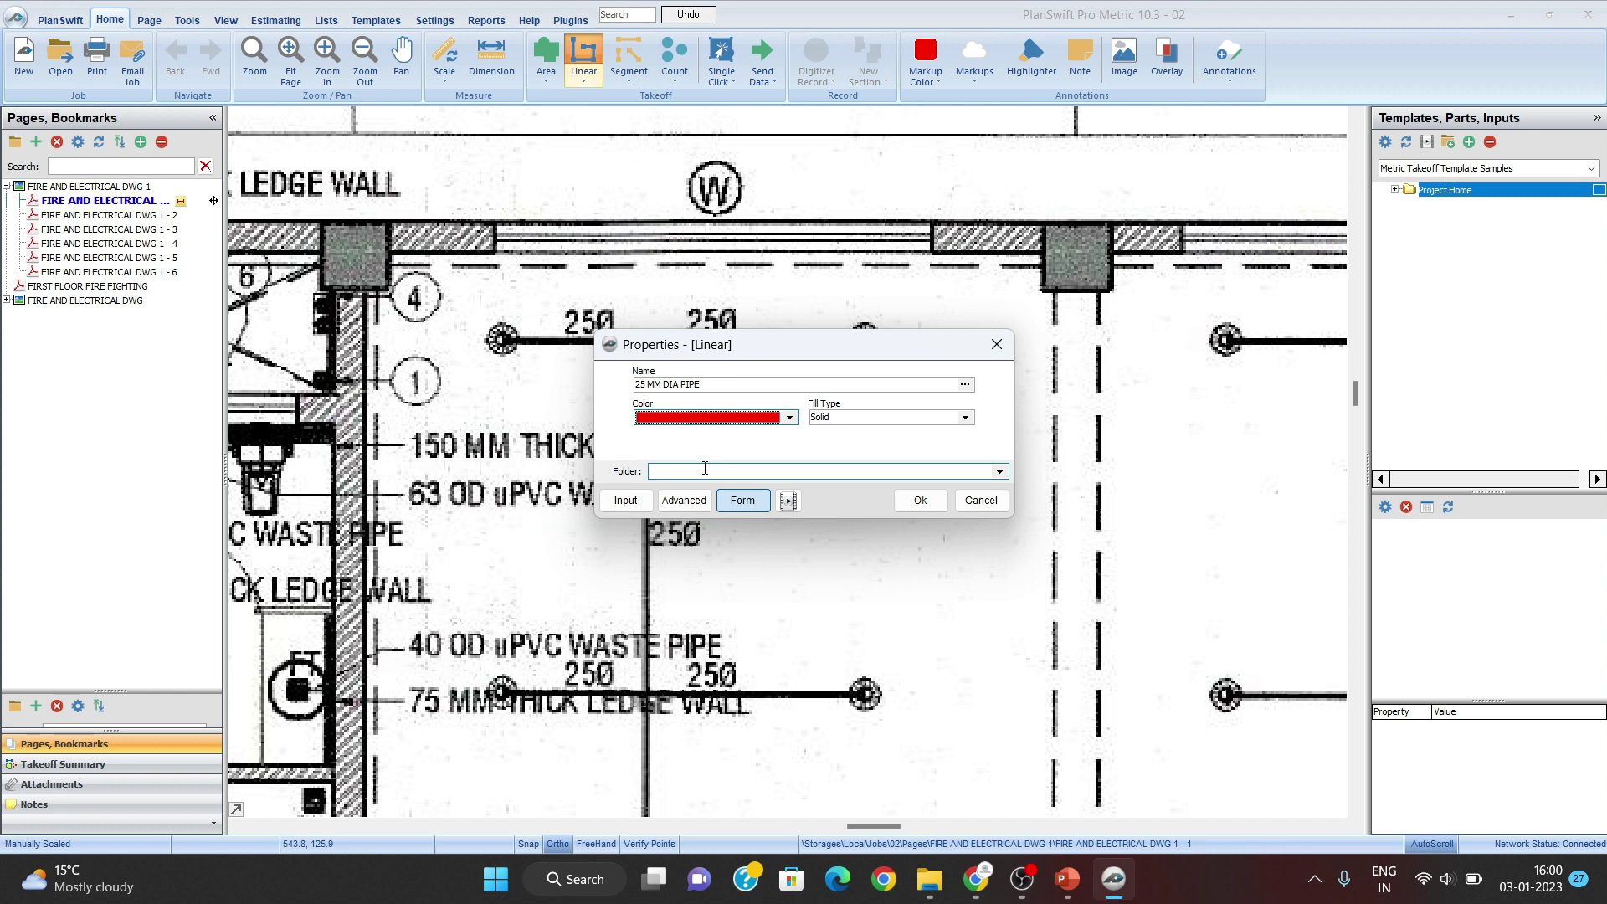
pyautogui.click(935, 416)
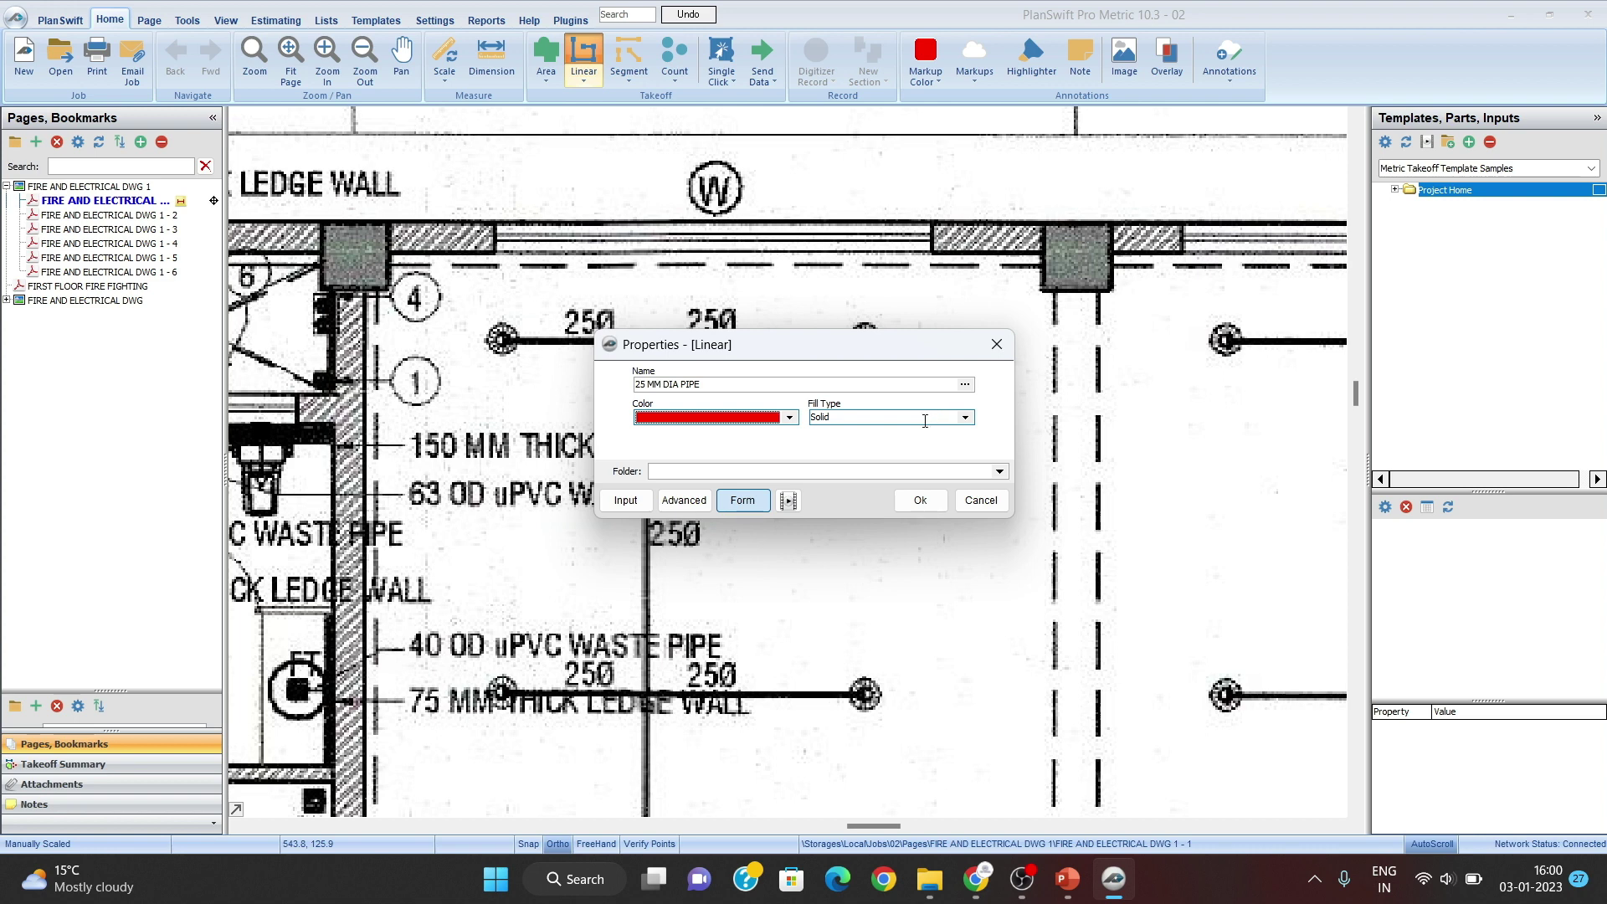
pyautogui.click(789, 470)
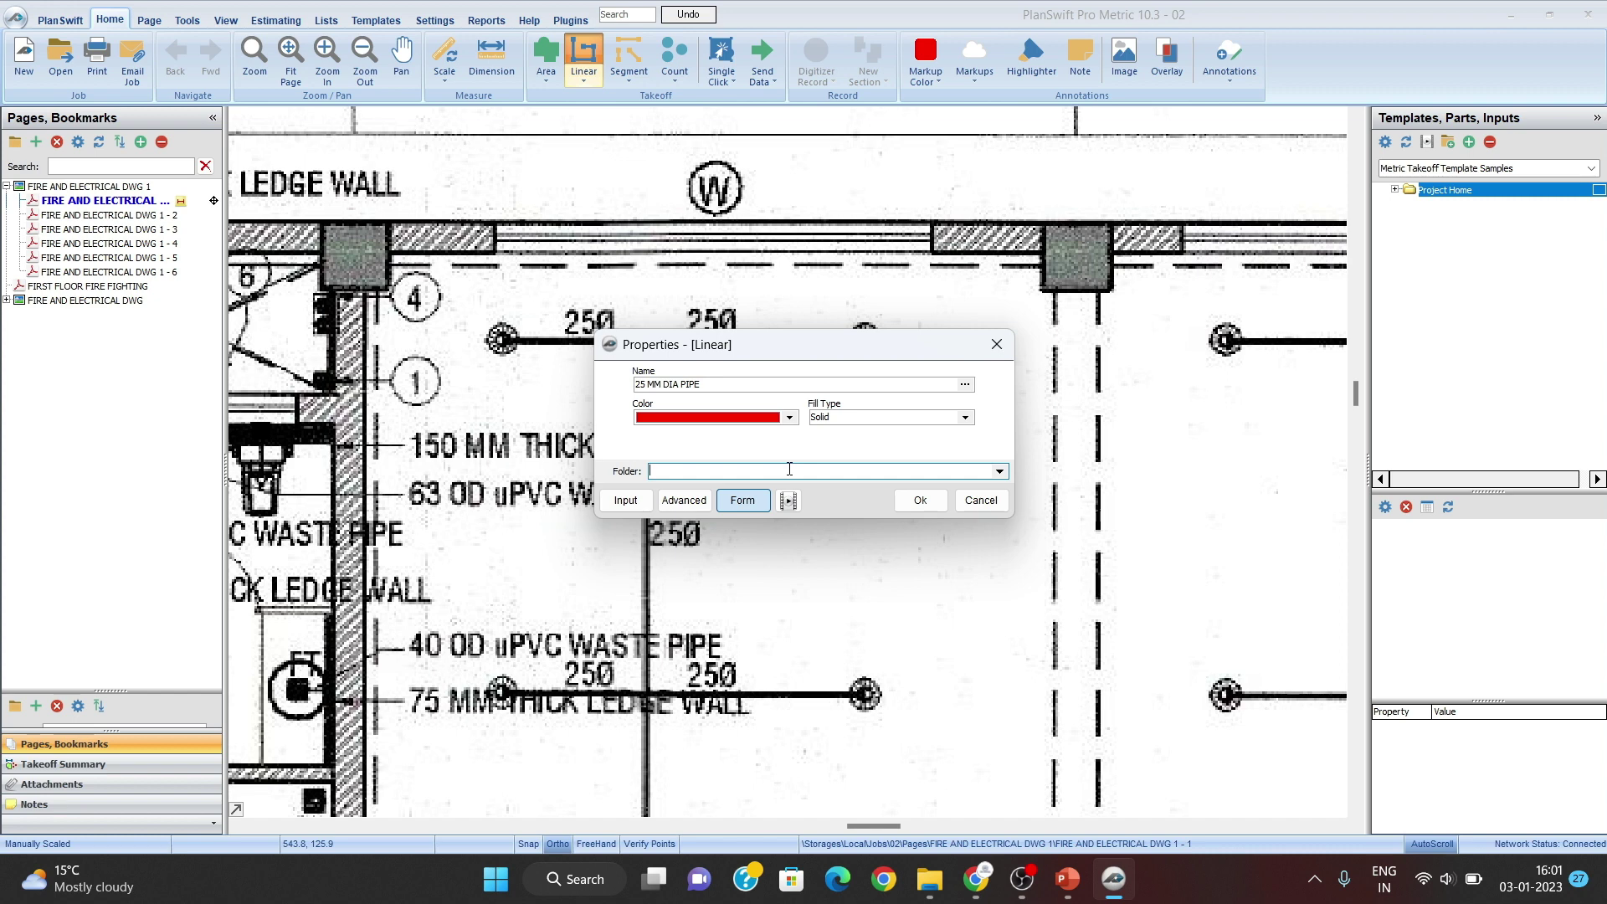
pyautogui.click(996, 344)
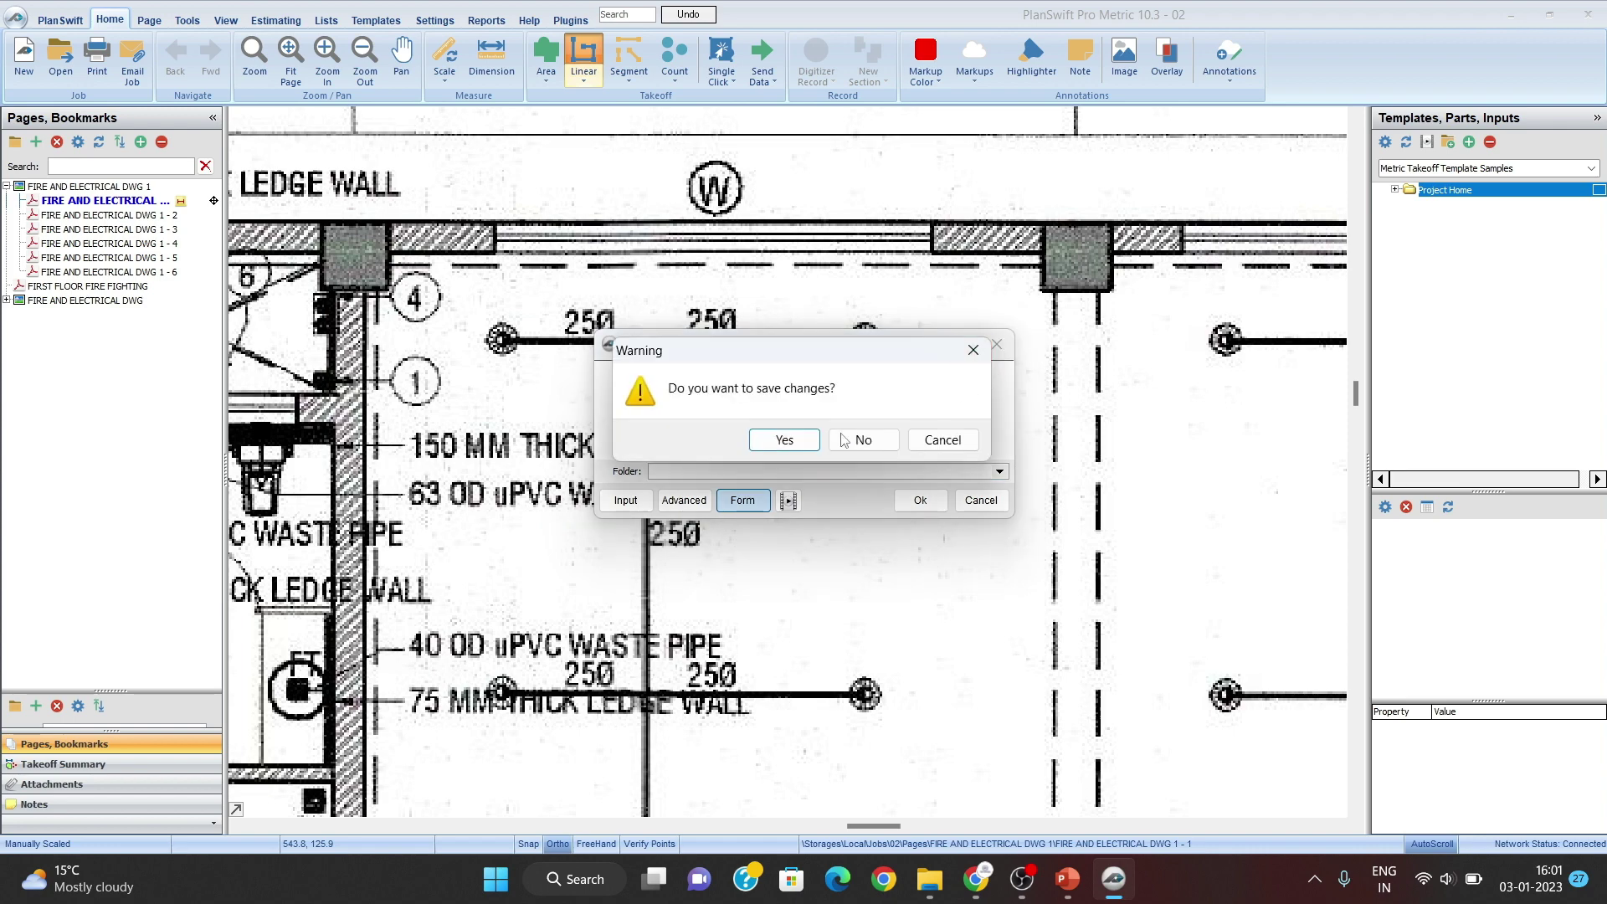
pyautogui.click(865, 440)
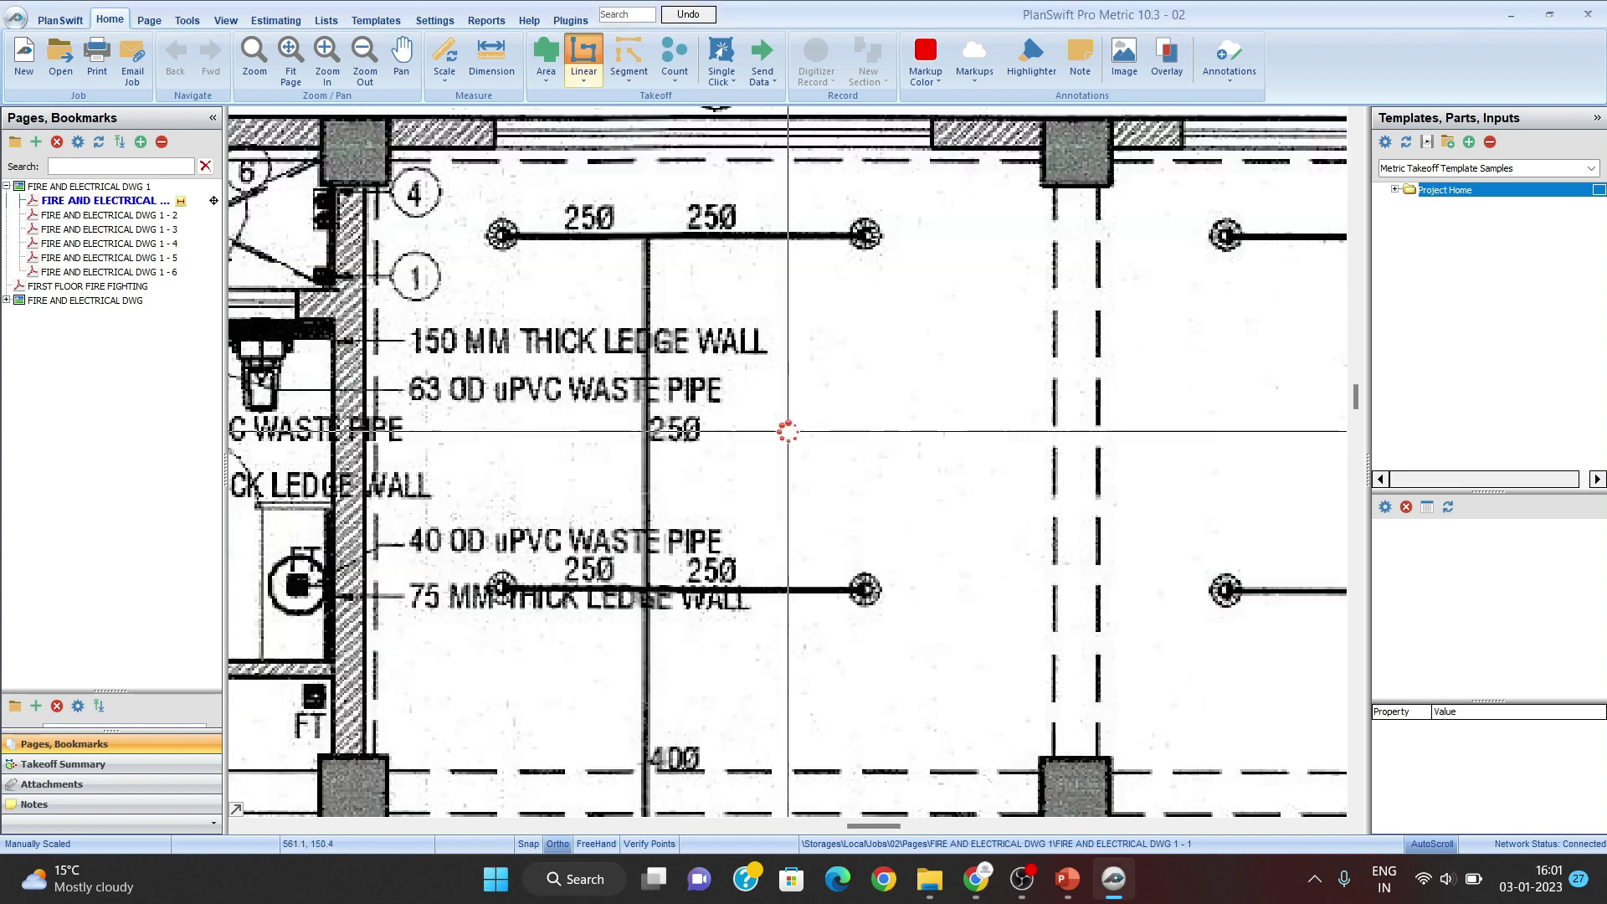
# Step: Check the drawing's title block for the drawing title and the floor the plan covers
pyautogui.scroll(-1, 924, 488)
pyautogui.moveTo(924, 488); pyautogui.dragTo(638, 305)
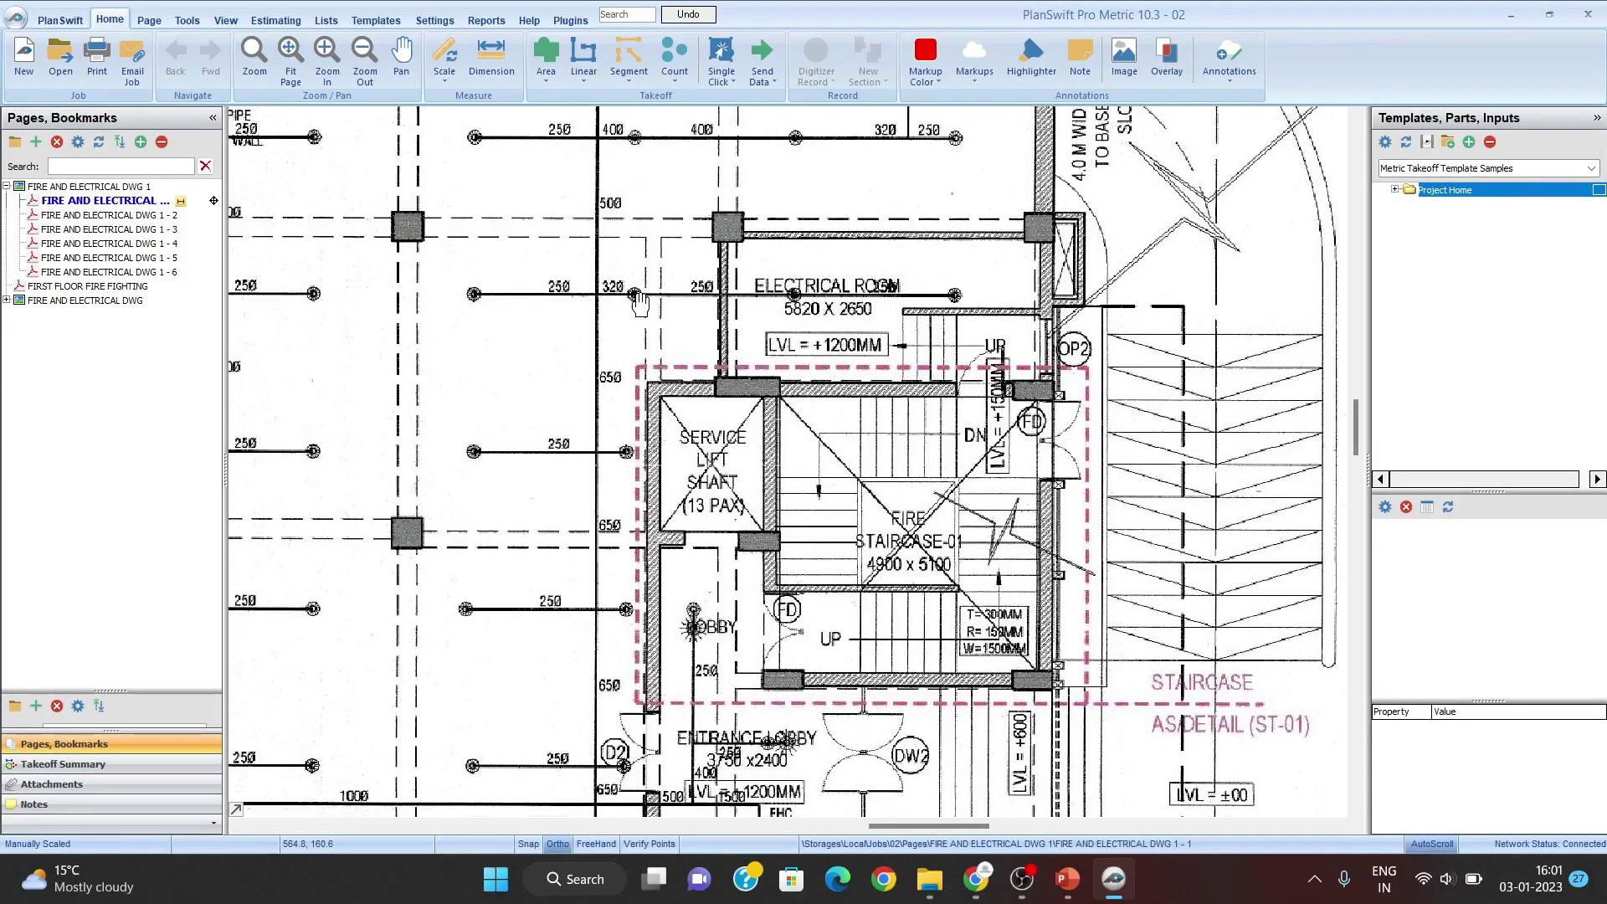
pyautogui.moveTo(1080, 670); pyautogui.dragTo(434, 225)
pyautogui.moveTo(993, 585); pyautogui.dragTo(907, 204)
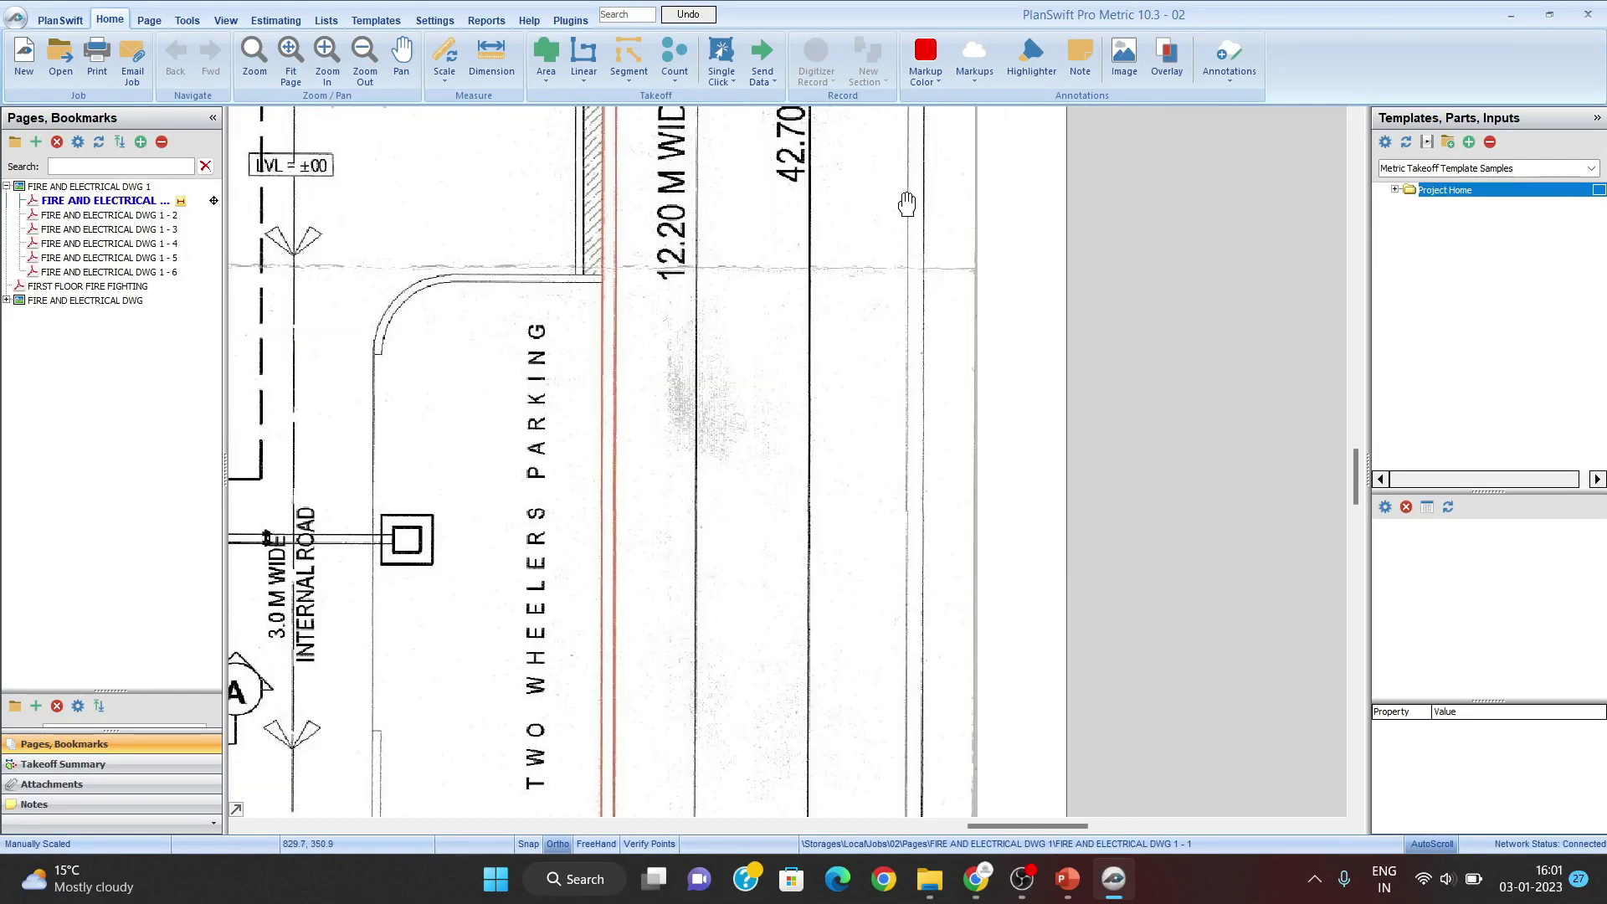
pyautogui.moveTo(805, 556); pyautogui.dragTo(771, 223)
pyautogui.moveTo(754, 586); pyautogui.dragTo(713, 415)
pyautogui.moveTo(713, 501)
pyautogui.mouseDown()
pyautogui.moveTo(721, 324)
pyautogui.moveTo(753, 228)
pyautogui.mouseUp()
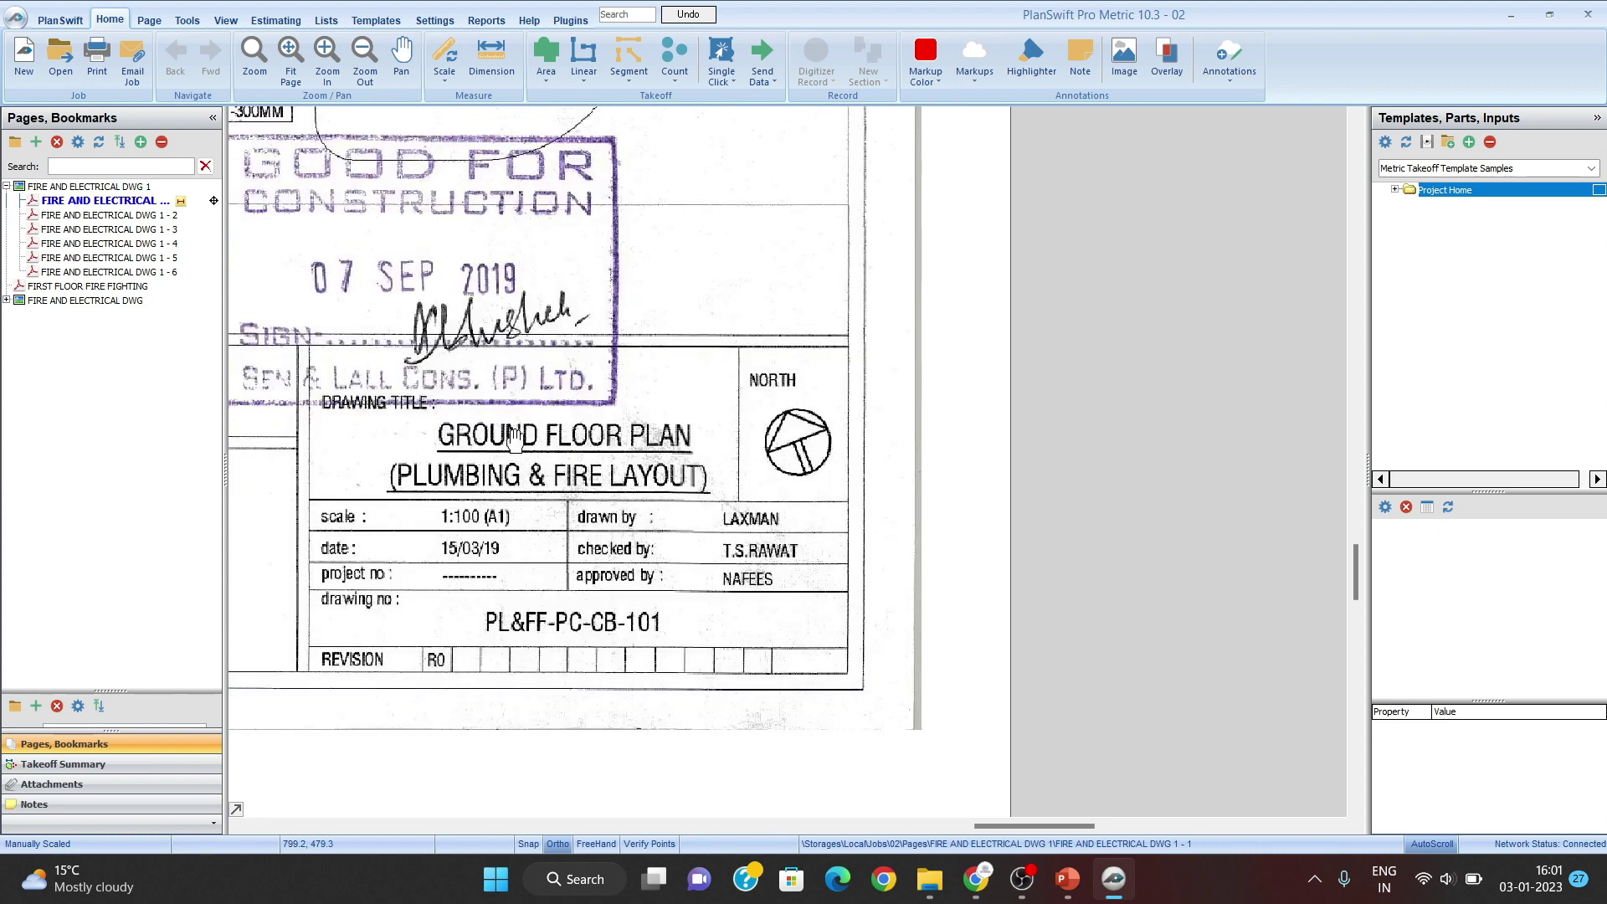
pyautogui.scroll(1, 501, 466)
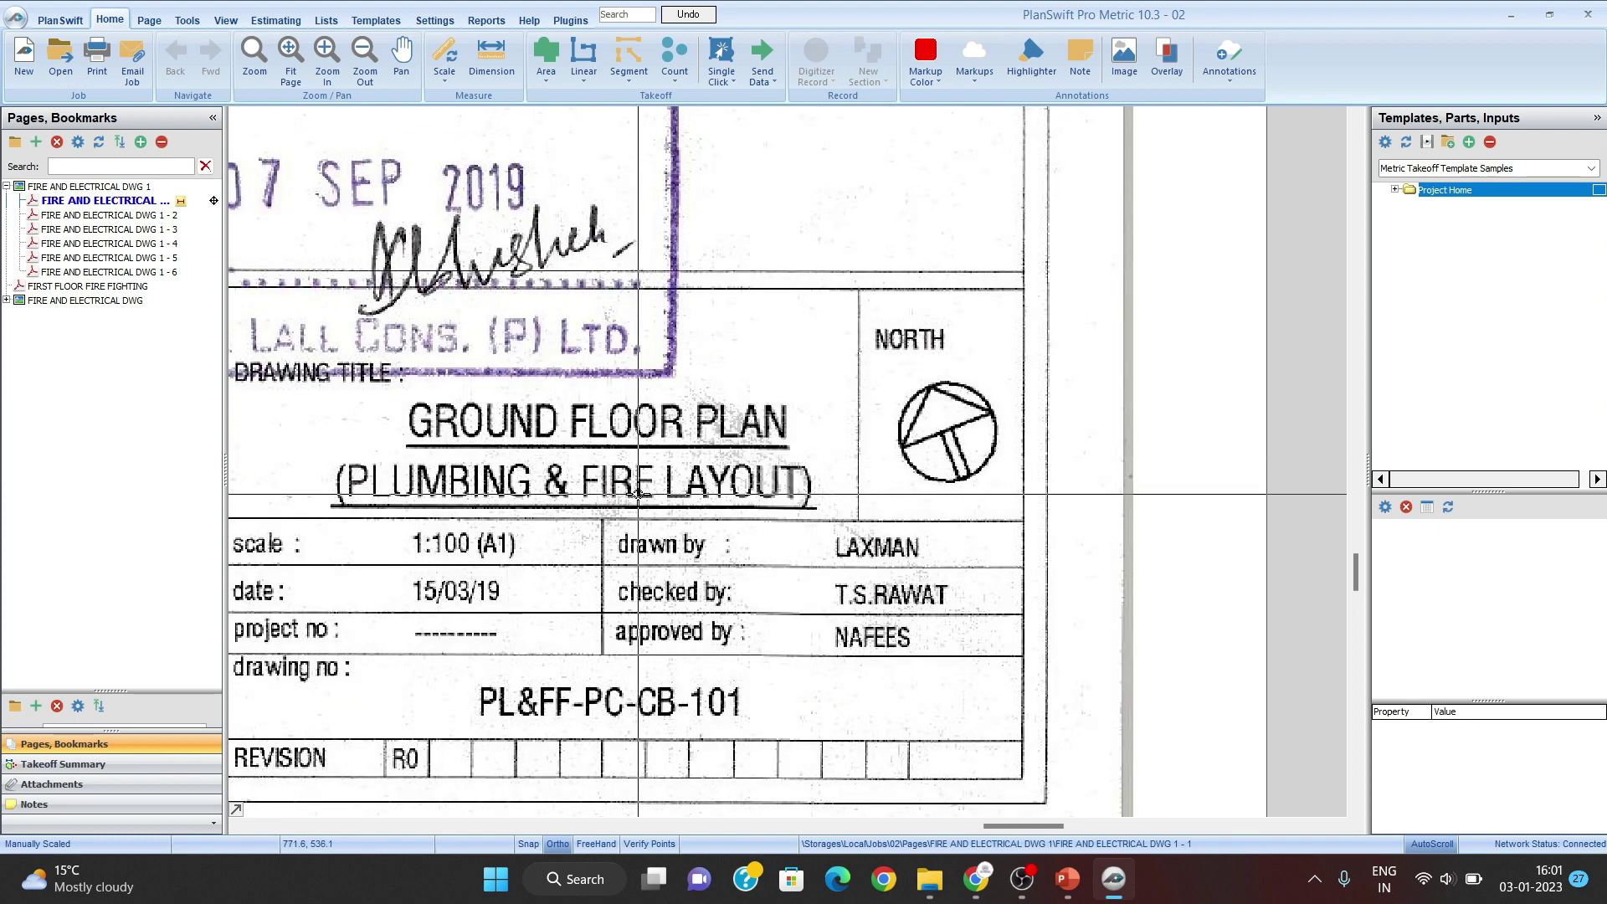
pyautogui.scroll(-2, 660, 478)
pyautogui.moveTo(639, 331); pyautogui.dragTo(933, 728)
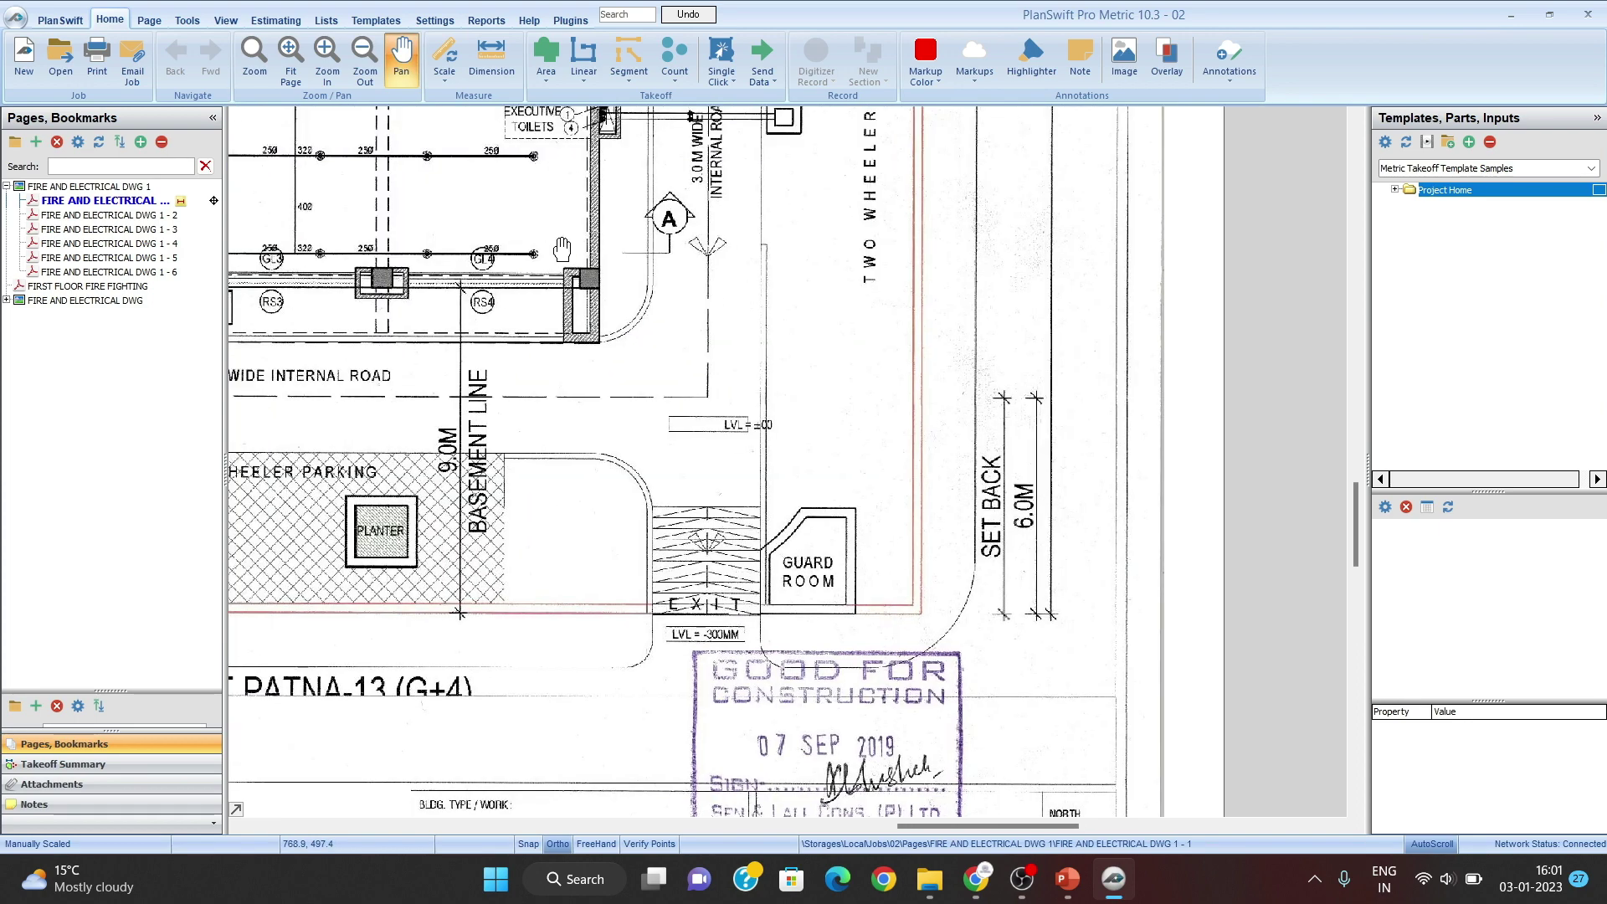
# Step: Create a linear takeoff named 25 MM DIA PIPE, coloured red and stored in the folder GF
pyautogui.moveTo(562, 250)
pyautogui.mouseDown()
pyautogui.moveTo(938, 764)
pyautogui.moveTo(987, 809)
pyautogui.moveTo(619, 506)
pyautogui.mouseUp()
pyautogui.moveTo(559, 149)
pyautogui.mouseDown()
pyautogui.moveTo(634, 375)
pyautogui.moveTo(757, 402)
pyautogui.mouseUp()
pyautogui.scroll(3, 633, 384)
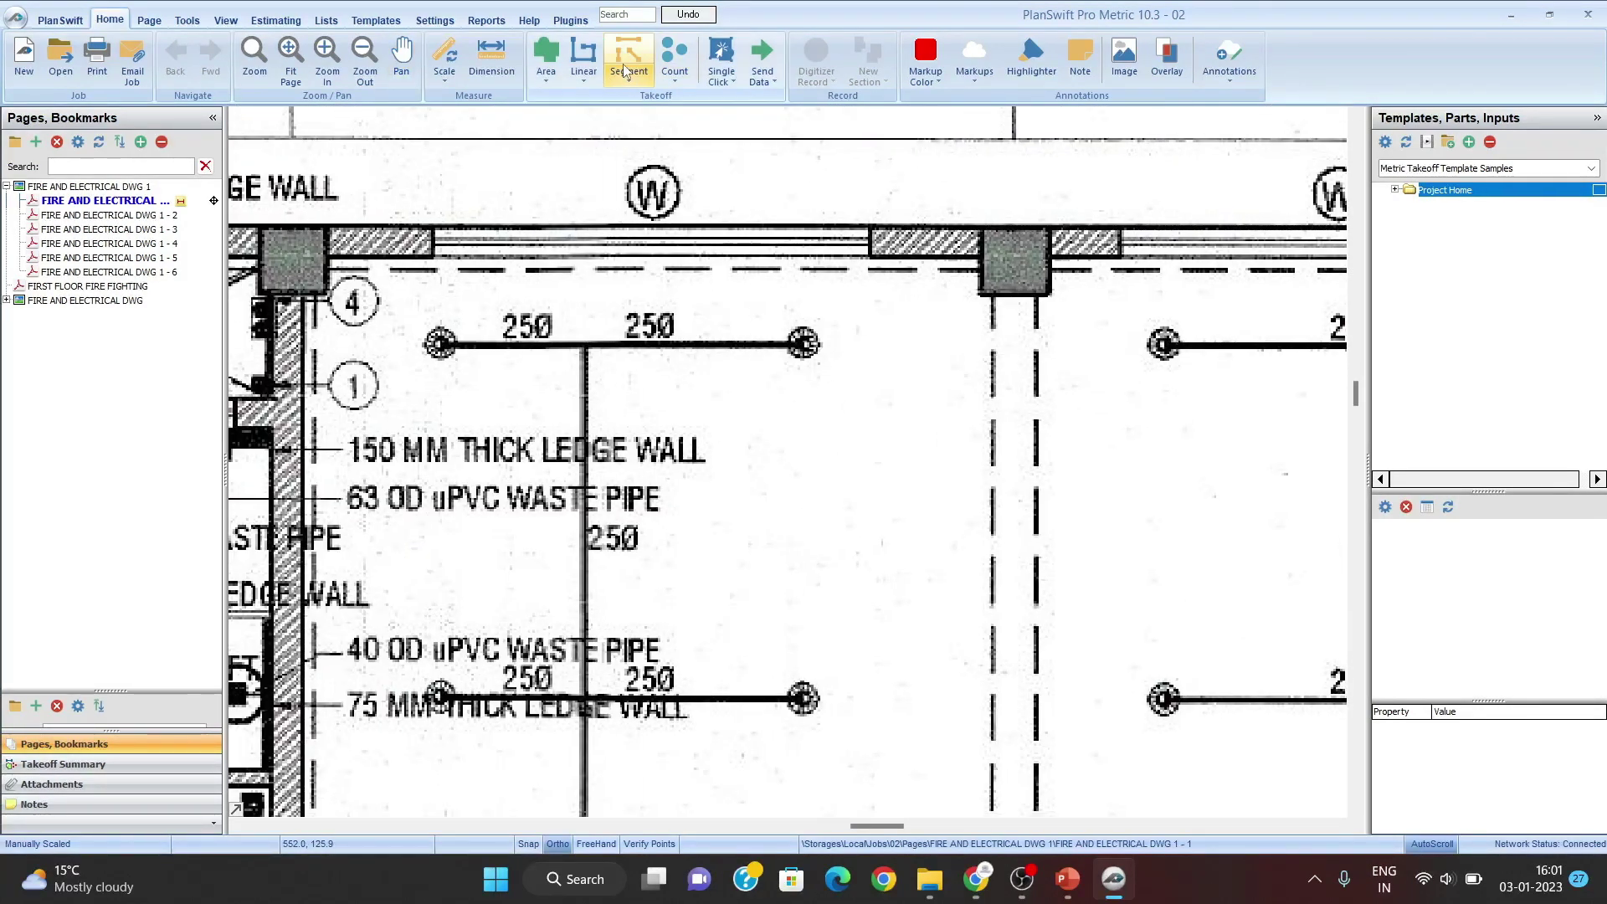
pyautogui.click(585, 55)
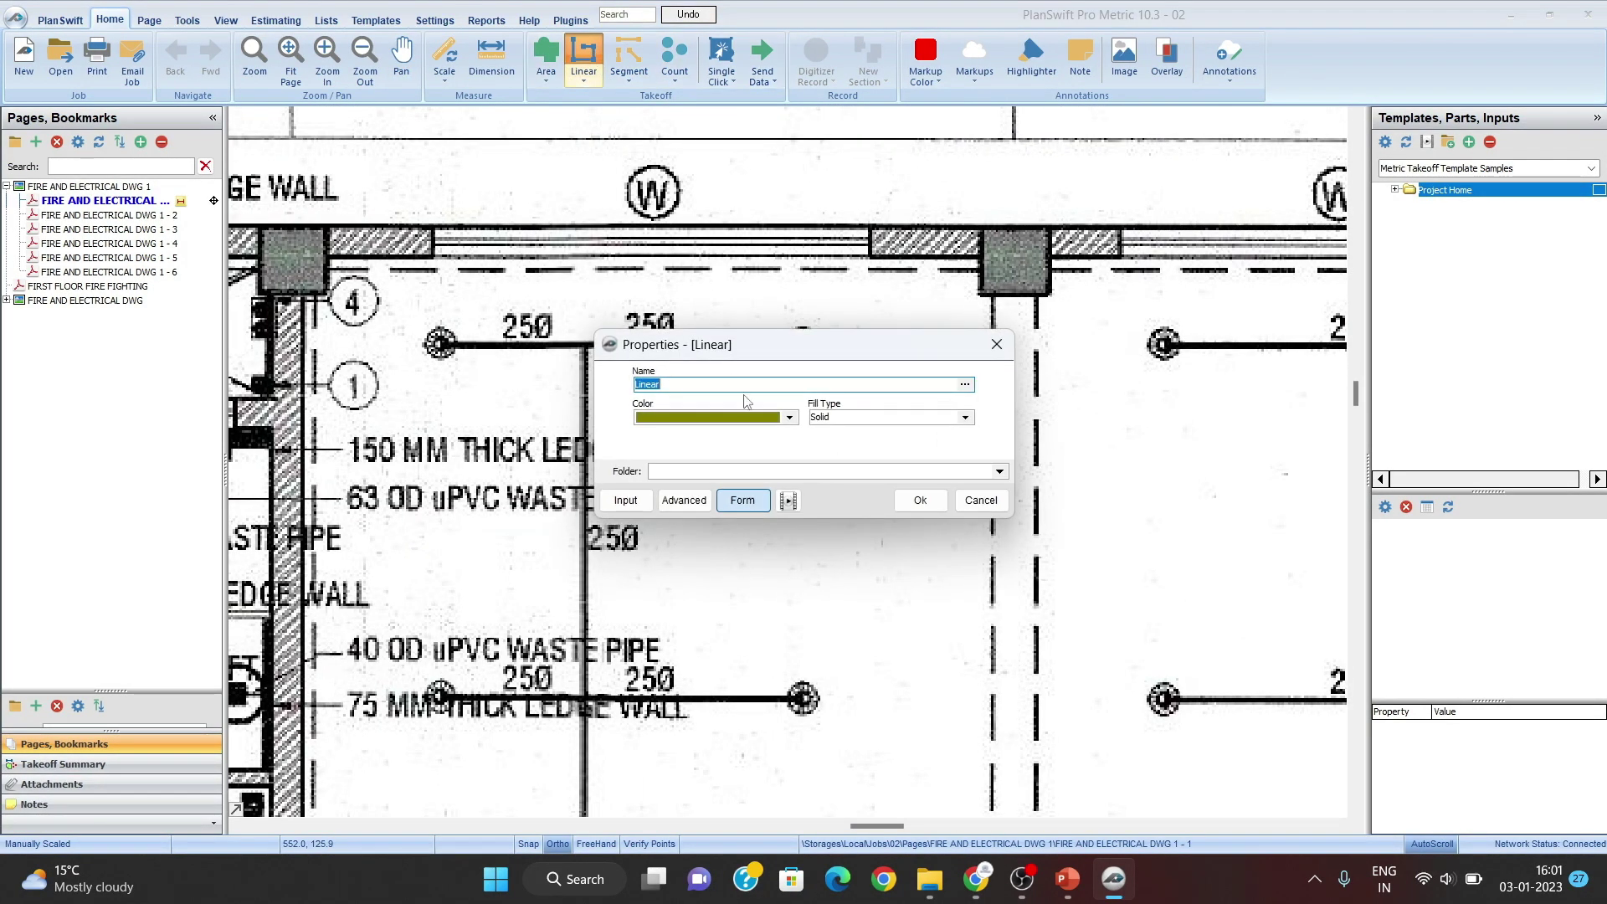
pyautogui.write('25 MM DIA PIPE')
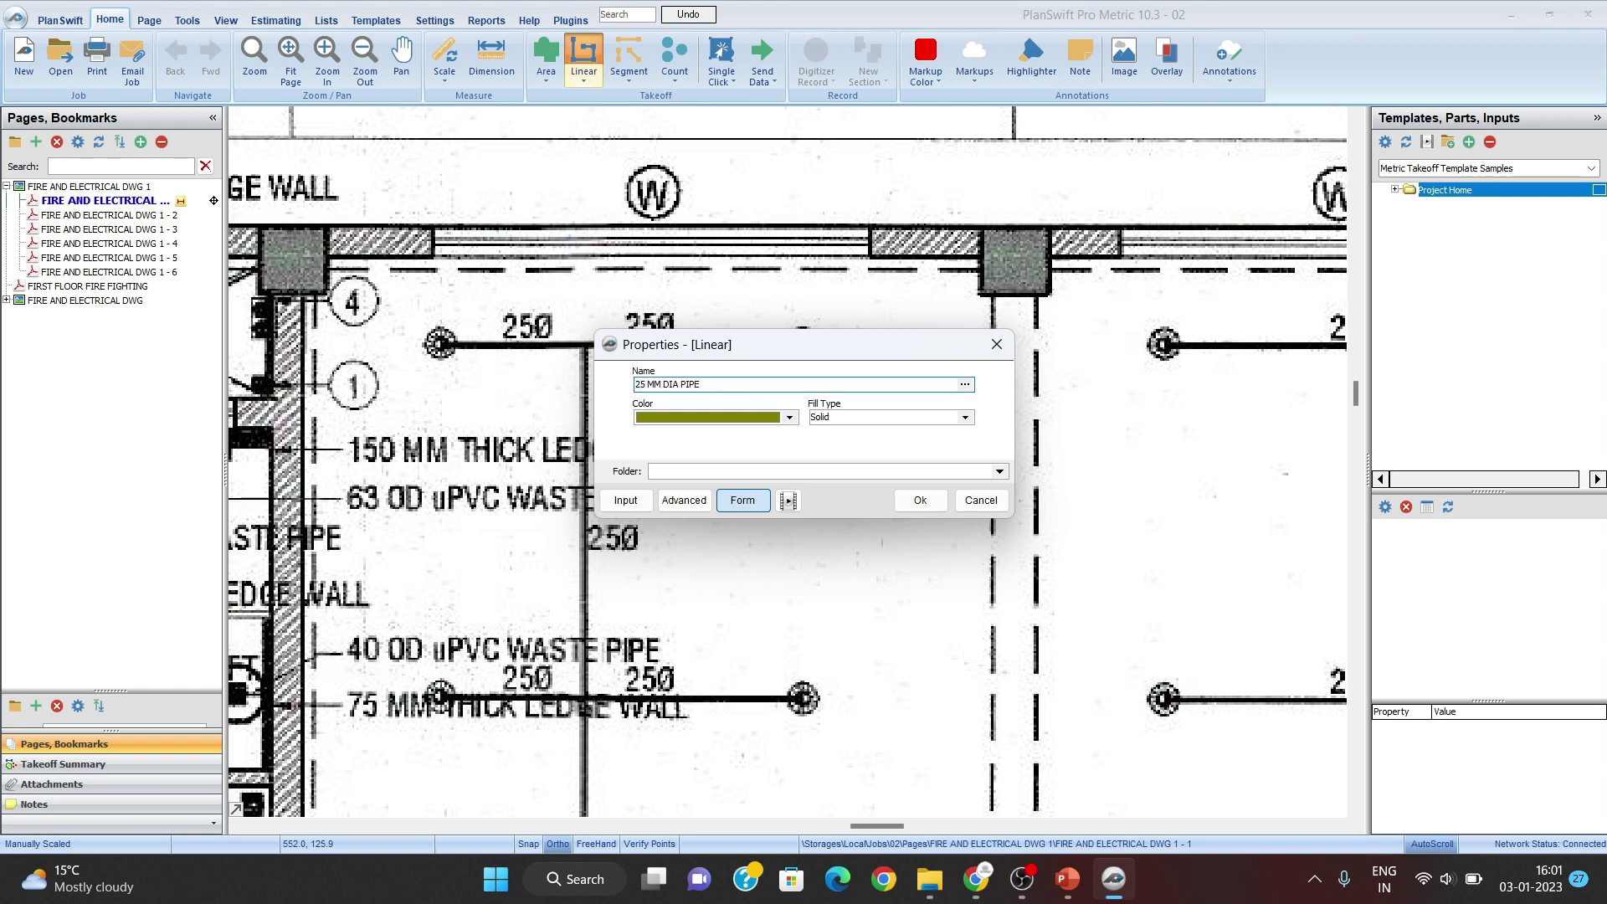
pyautogui.click(789, 417)
pyautogui.click(645, 486)
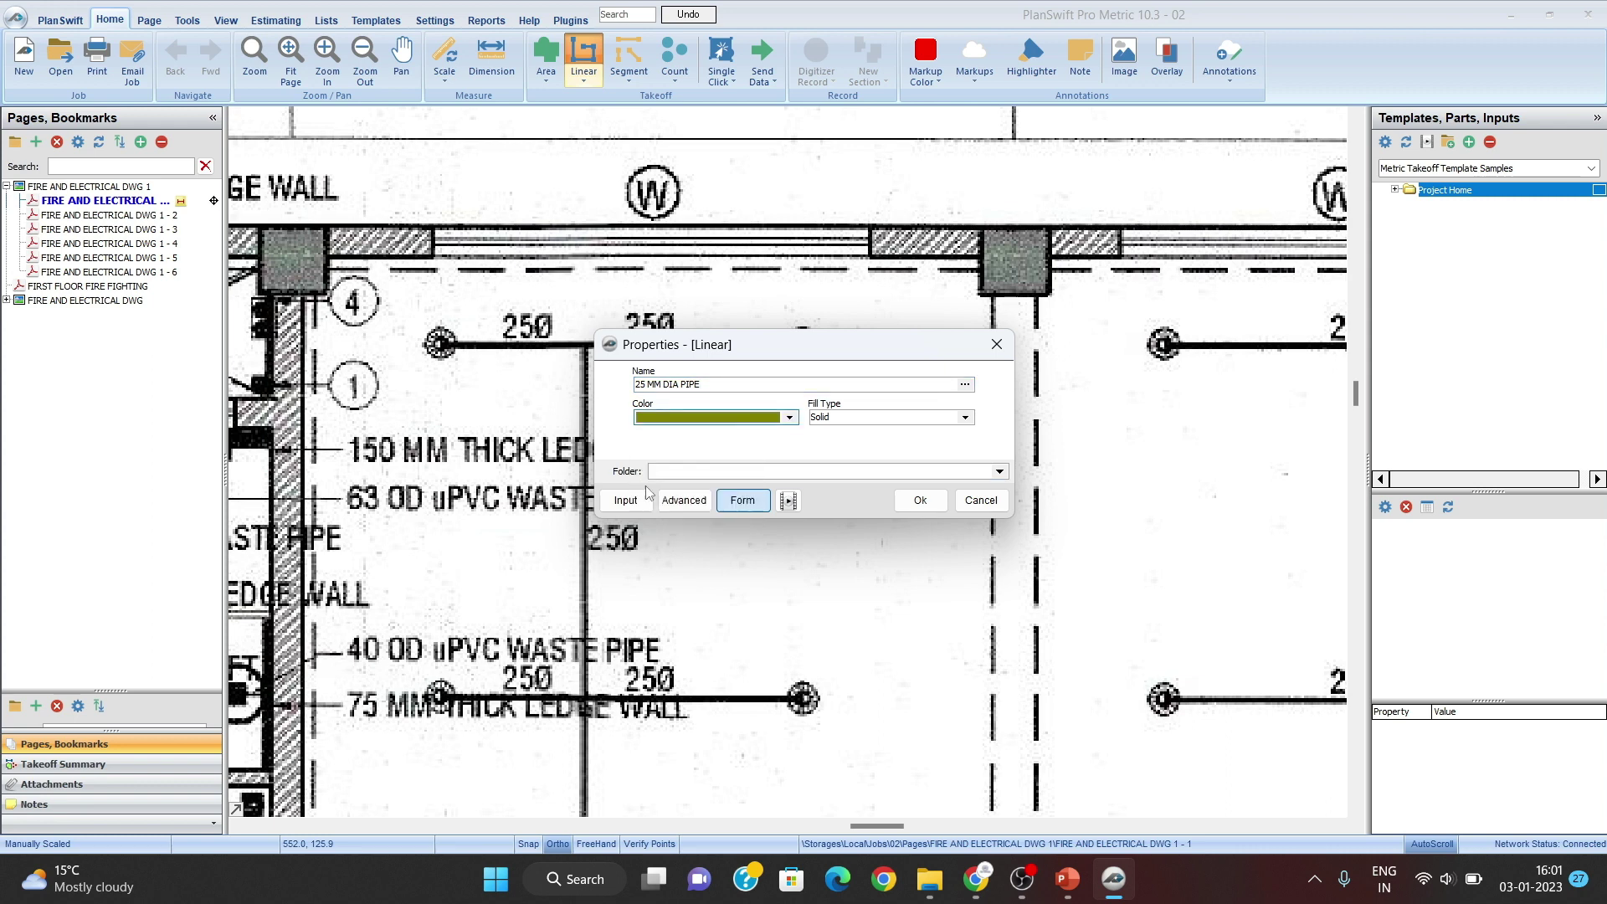
pyautogui.click(774, 470)
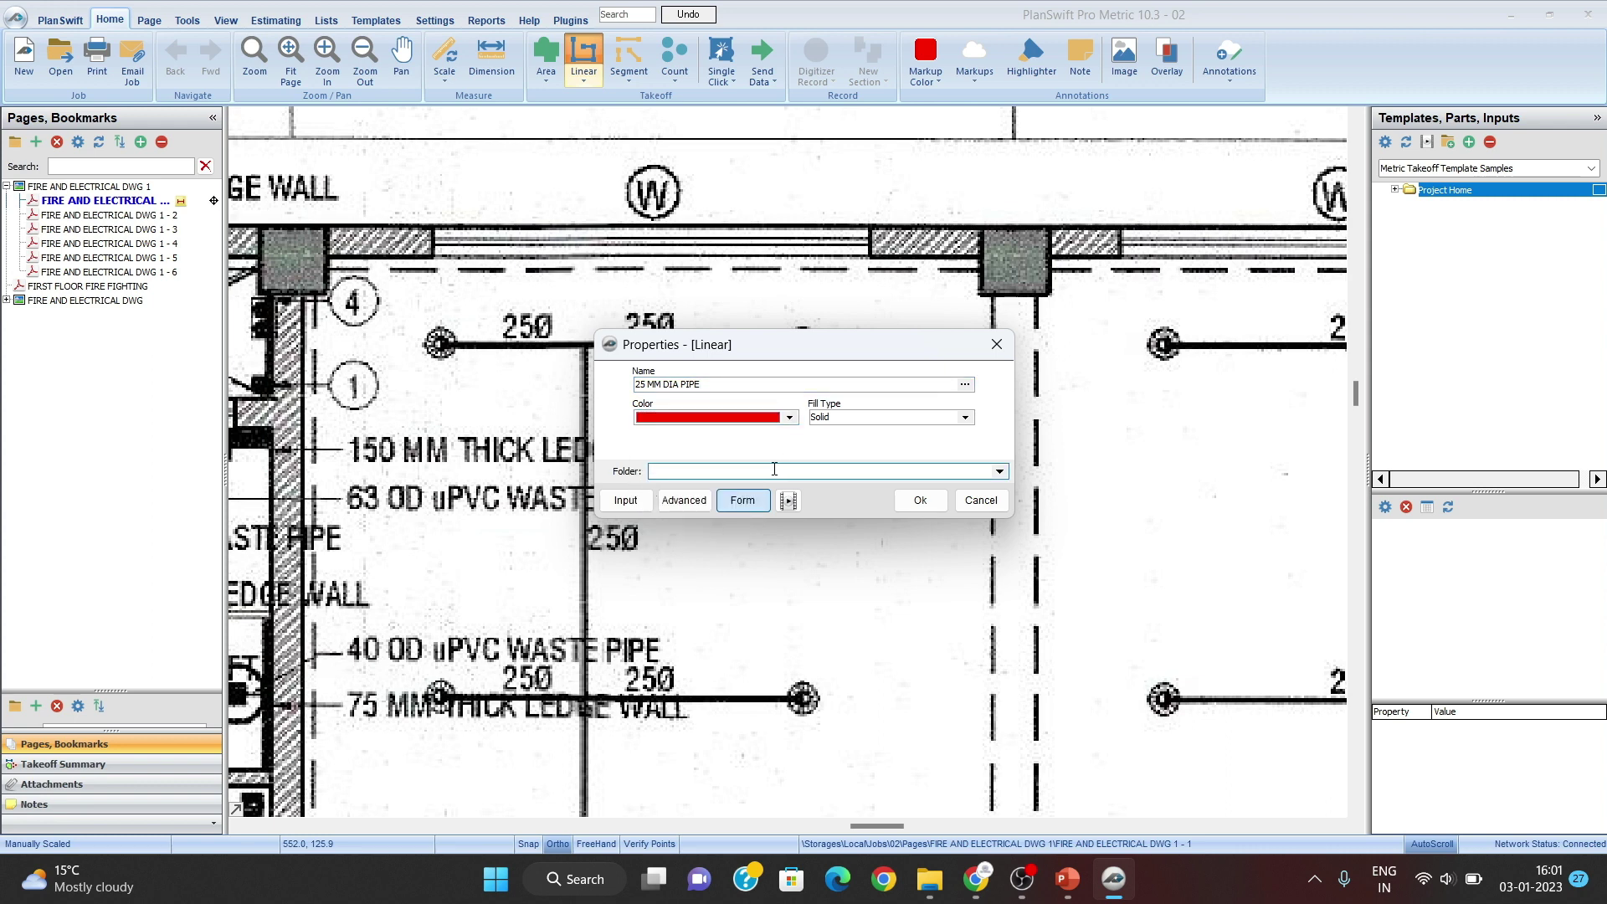
pyautogui.write('GF')
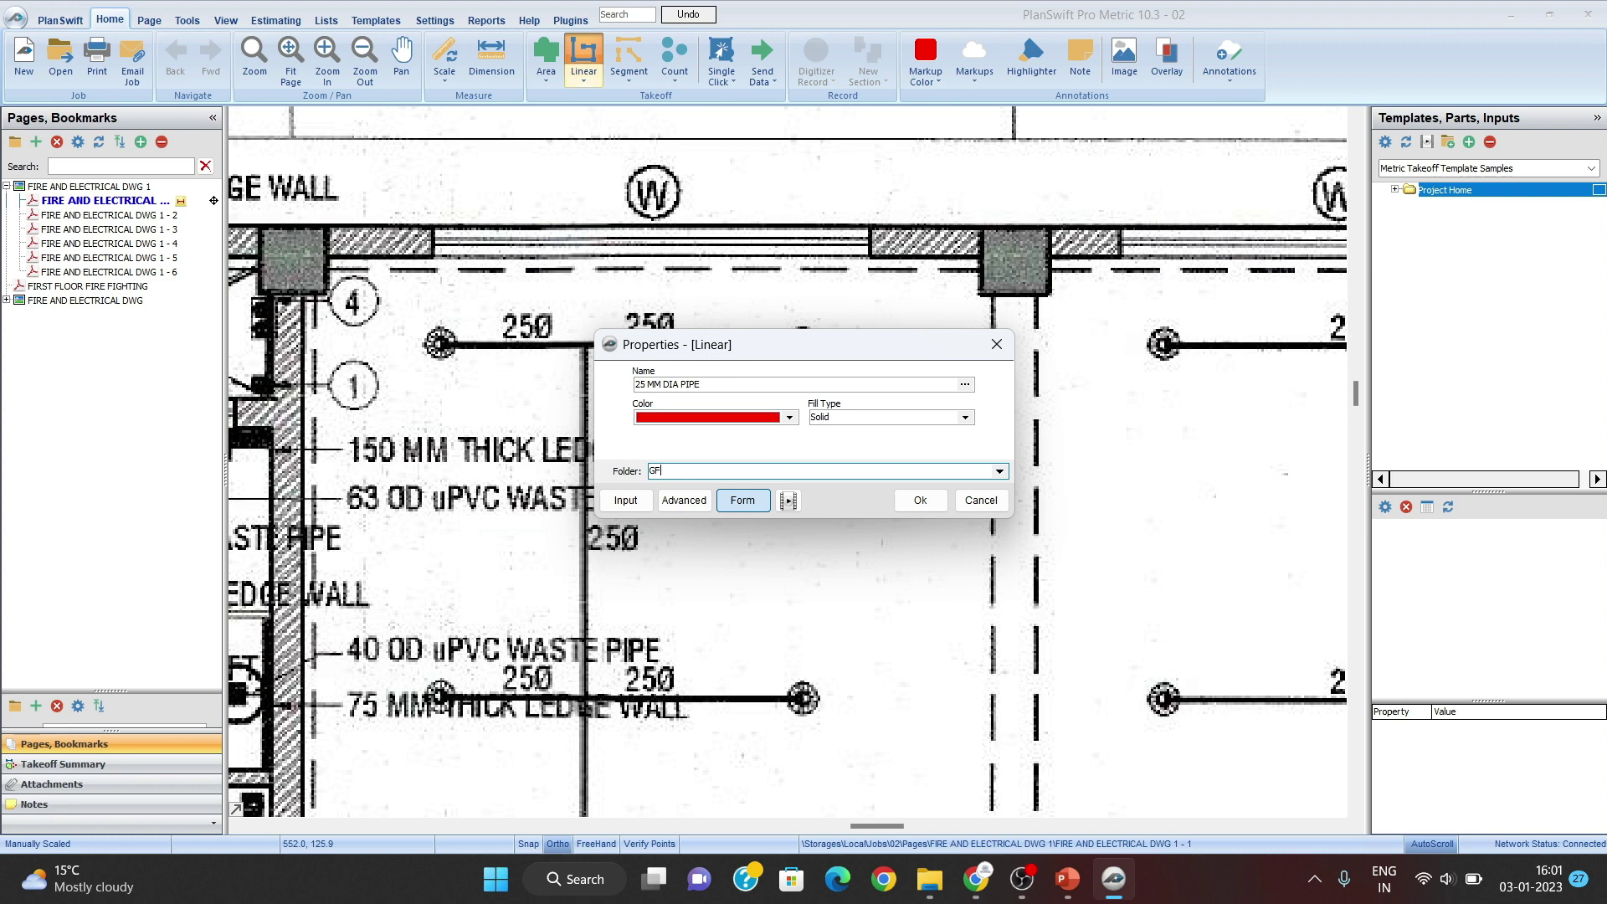
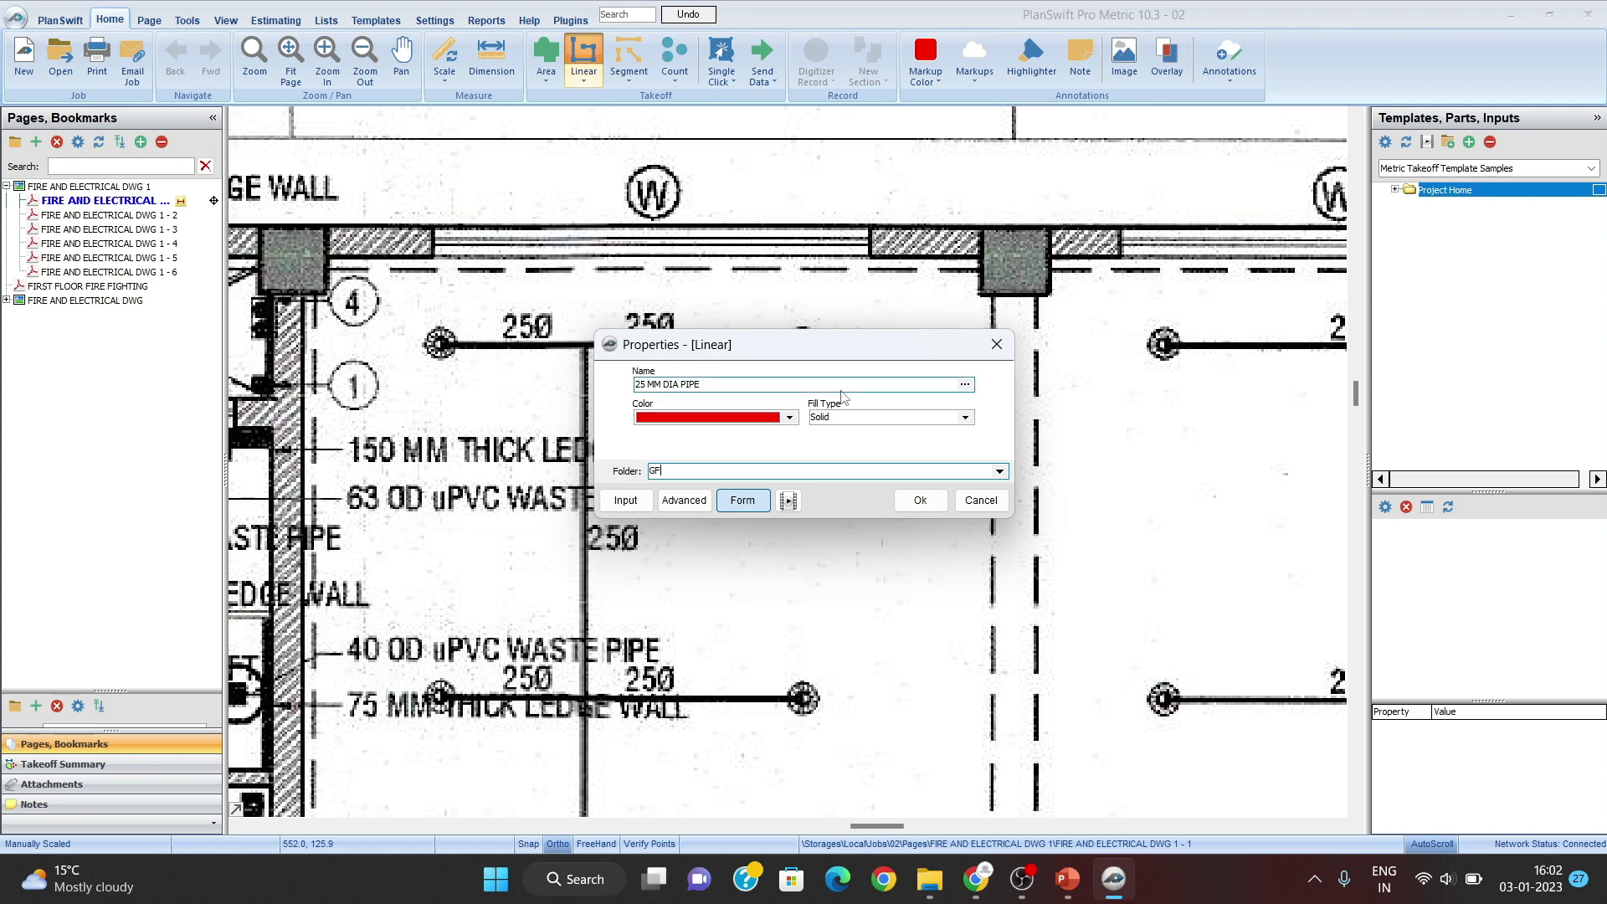
pyautogui.click(921, 500)
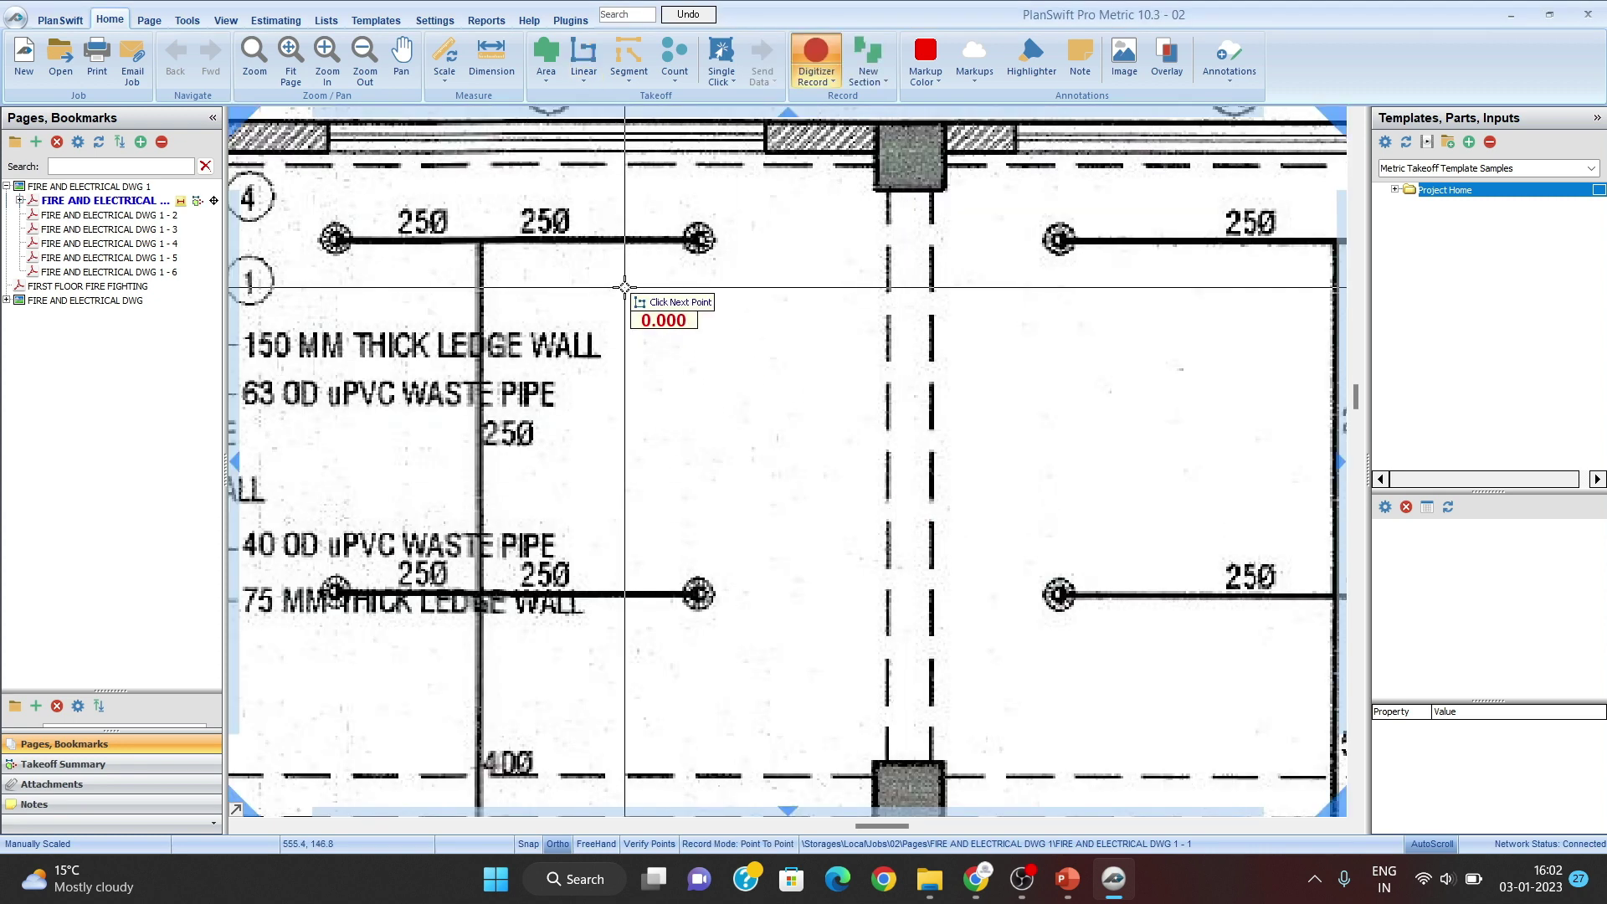
# Step: Trace the uppermost sprinkler branch beside the toilet block from its right sprinkler through the tee to its left sprinkler, and stop recording
pyautogui.moveTo(630, 331); pyautogui.dragTo(647, 407)
pyautogui.moveTo(717, 340); pyautogui.dragTo(736, 394)
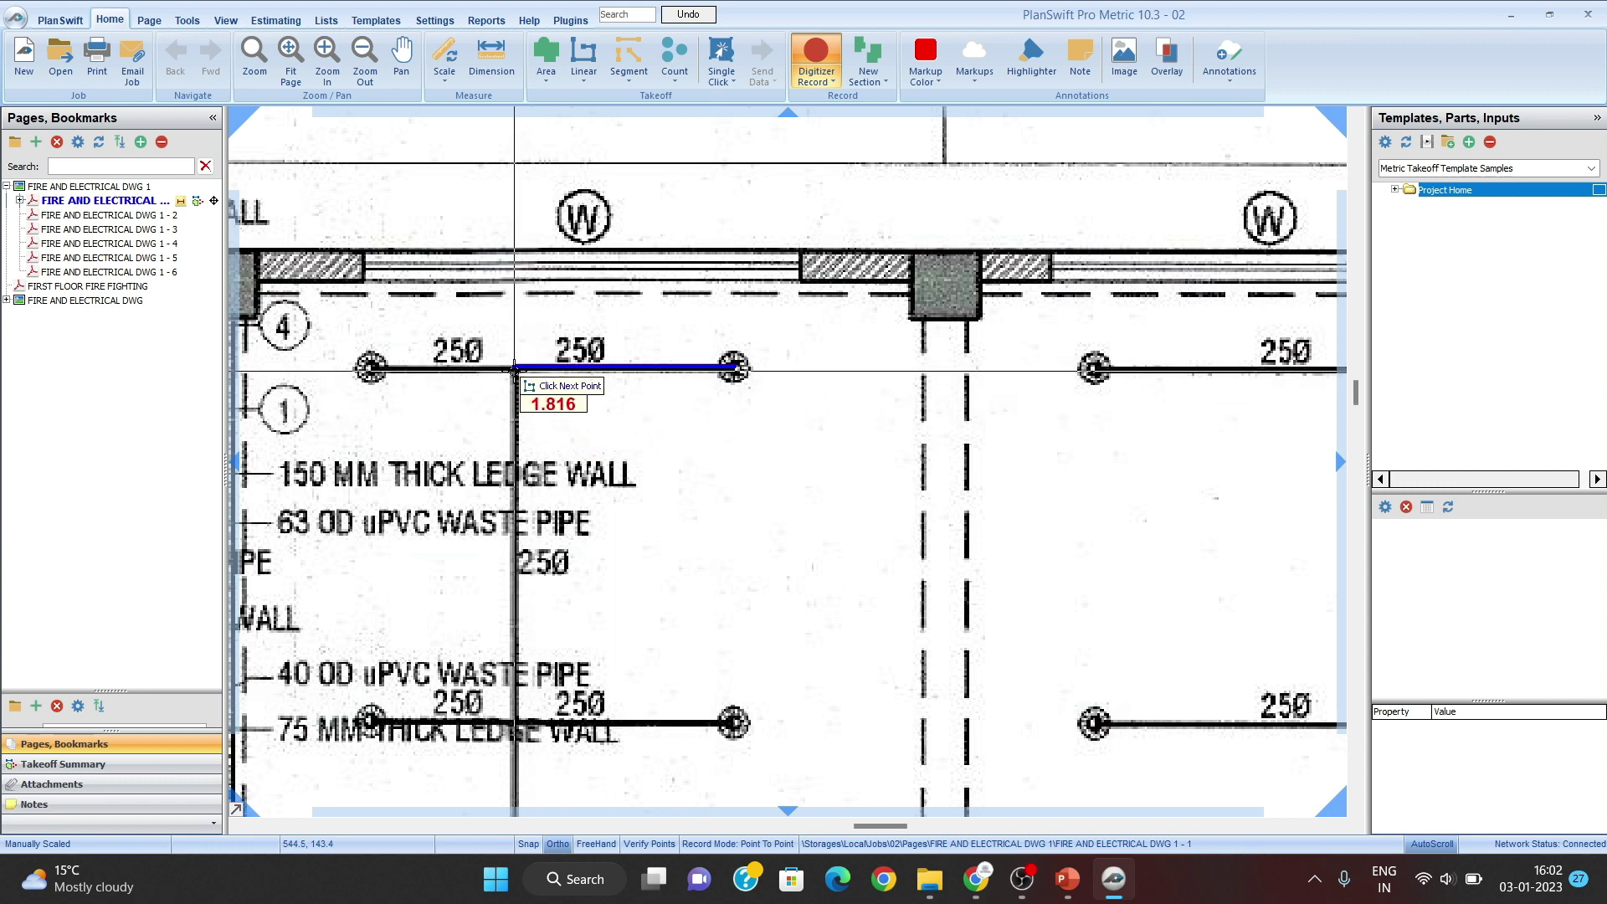
pyautogui.click(515, 368)
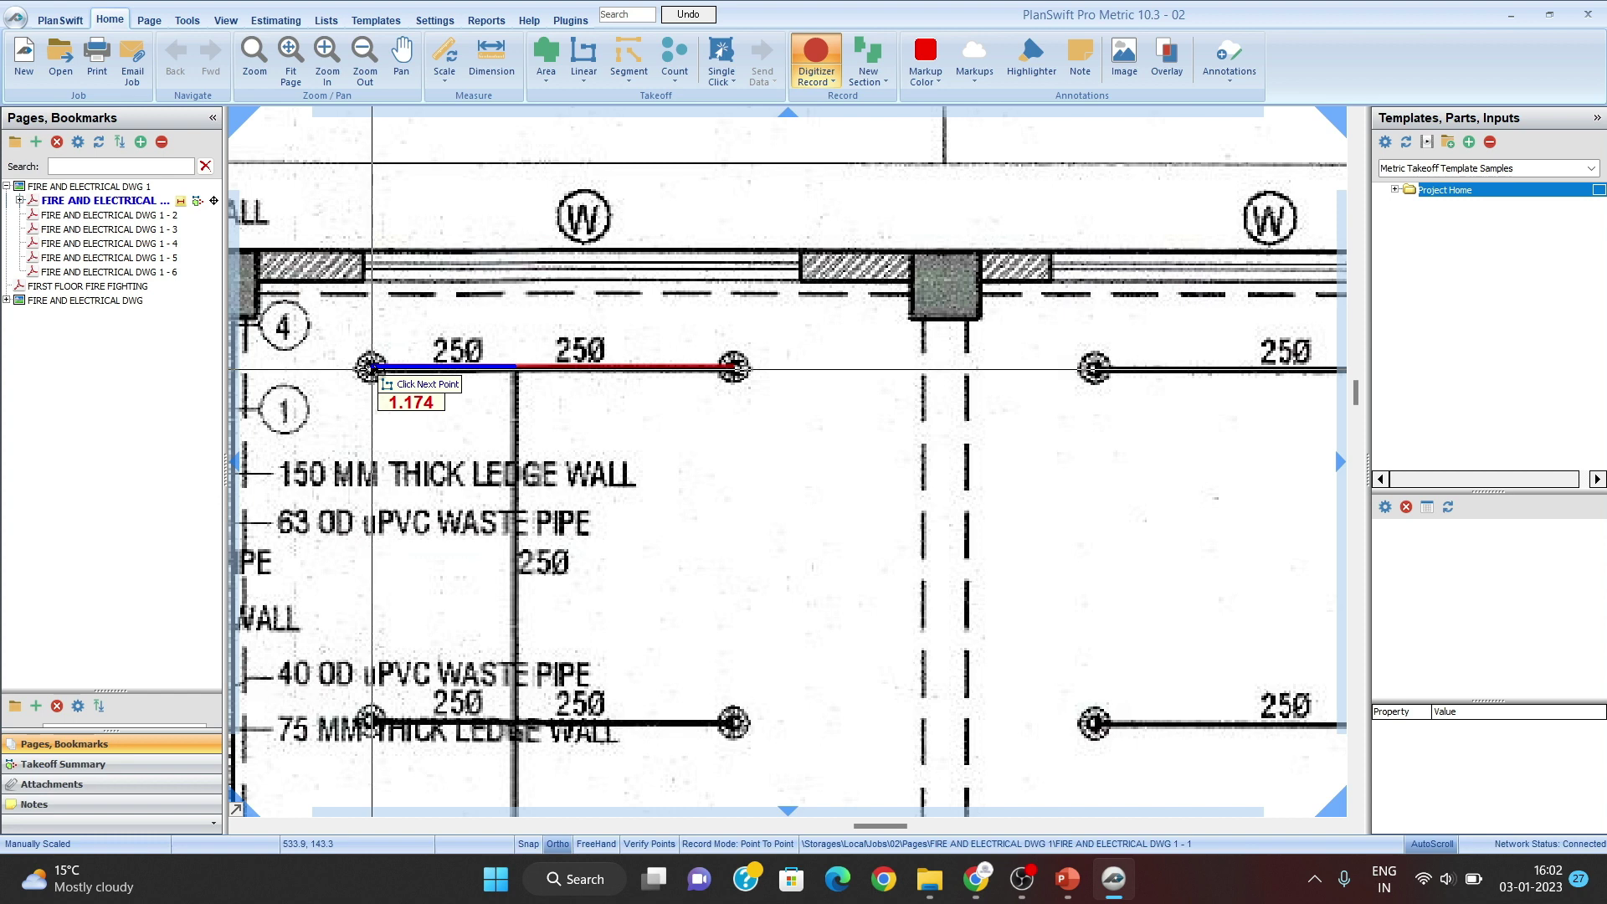
pyautogui.click(370, 367)
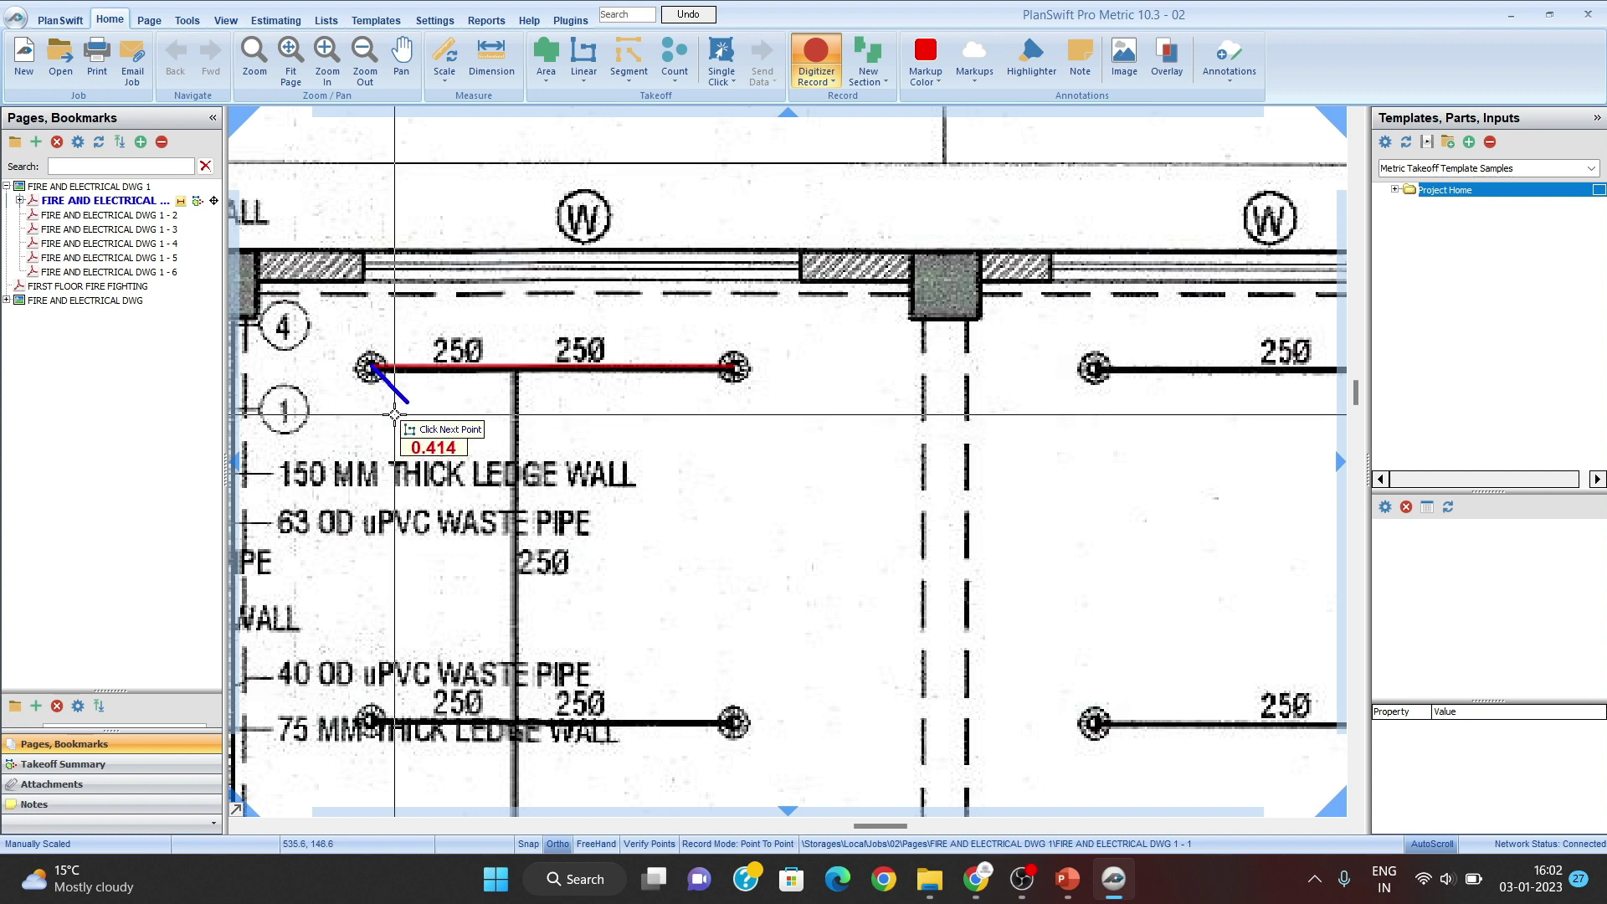
pyautogui.click(816, 55)
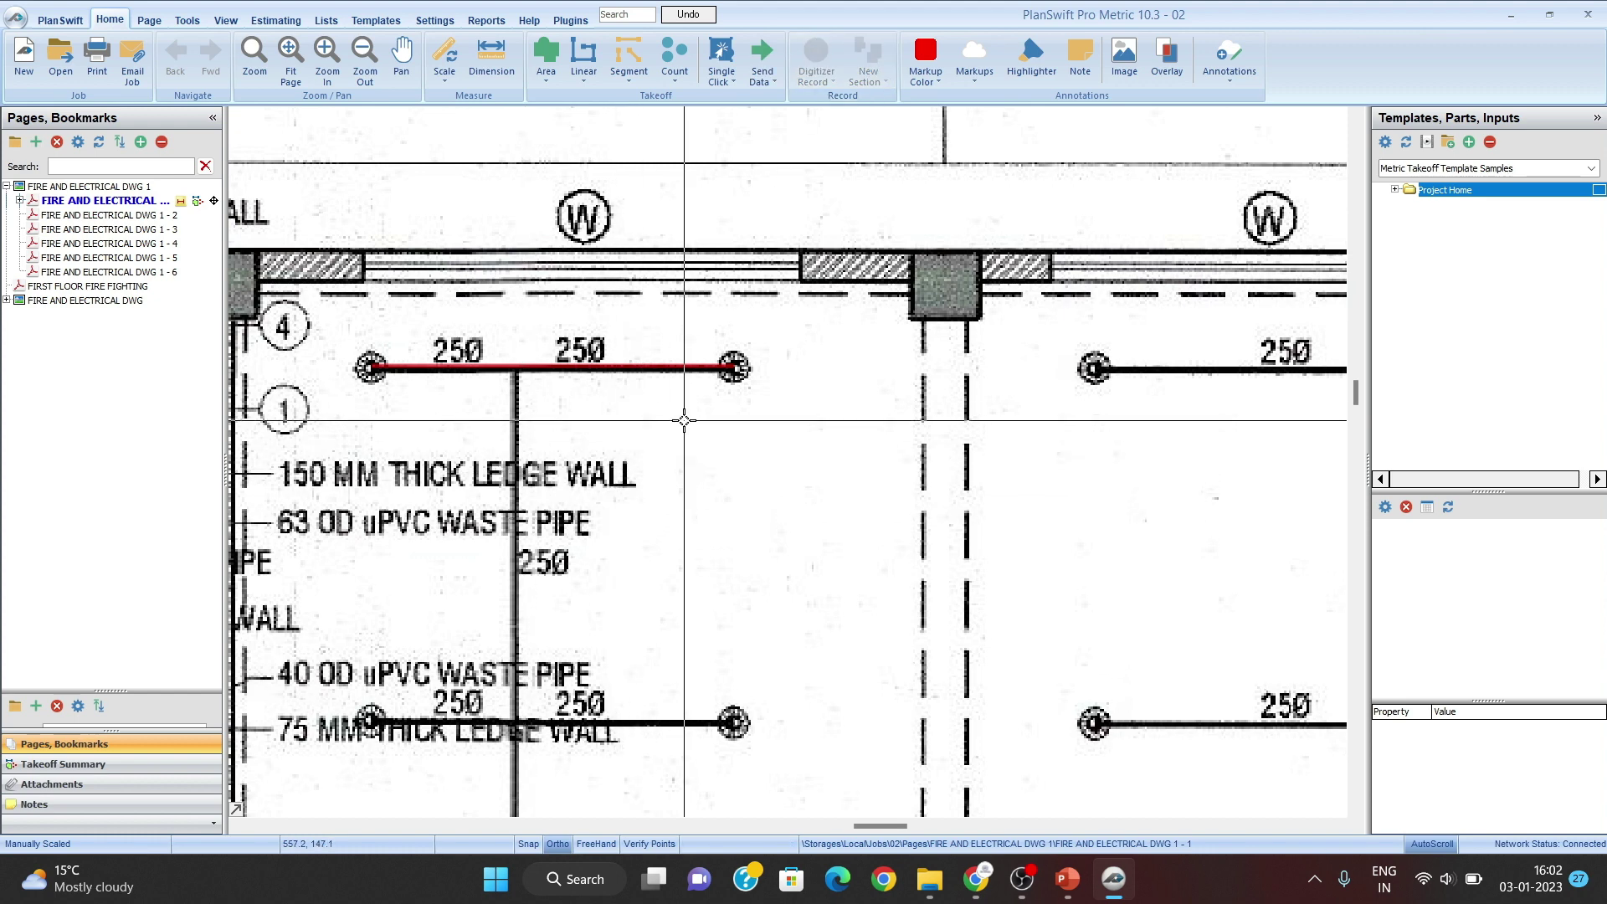
# Step: Expand the takeoffs of the current fire and electrical drawing page and select the 25 MM DIA PIPE takeoff
pyautogui.moveTo(668, 446)
pyautogui.mouseDown()
pyautogui.moveTo(711, 409)
pyautogui.moveTo(537, 420)
pyautogui.mouseUp()
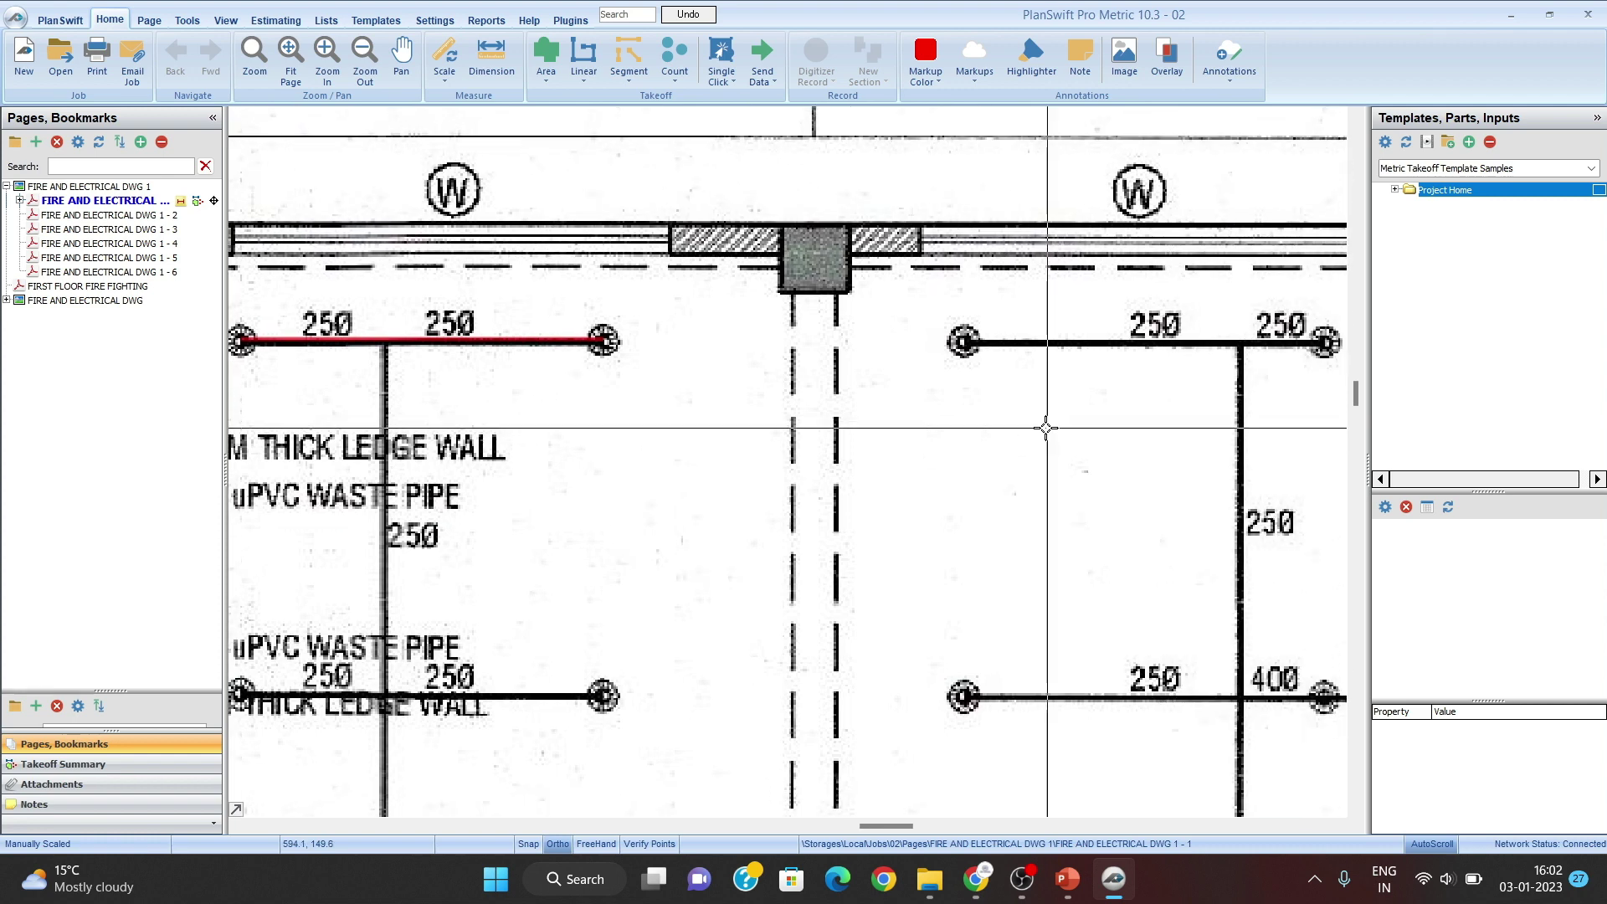
pyautogui.moveTo(1046, 427)
pyautogui.mouseDown()
pyautogui.moveTo(916, 432)
pyautogui.moveTo(919, 397)
pyautogui.moveTo(792, 424)
pyautogui.mouseUp()
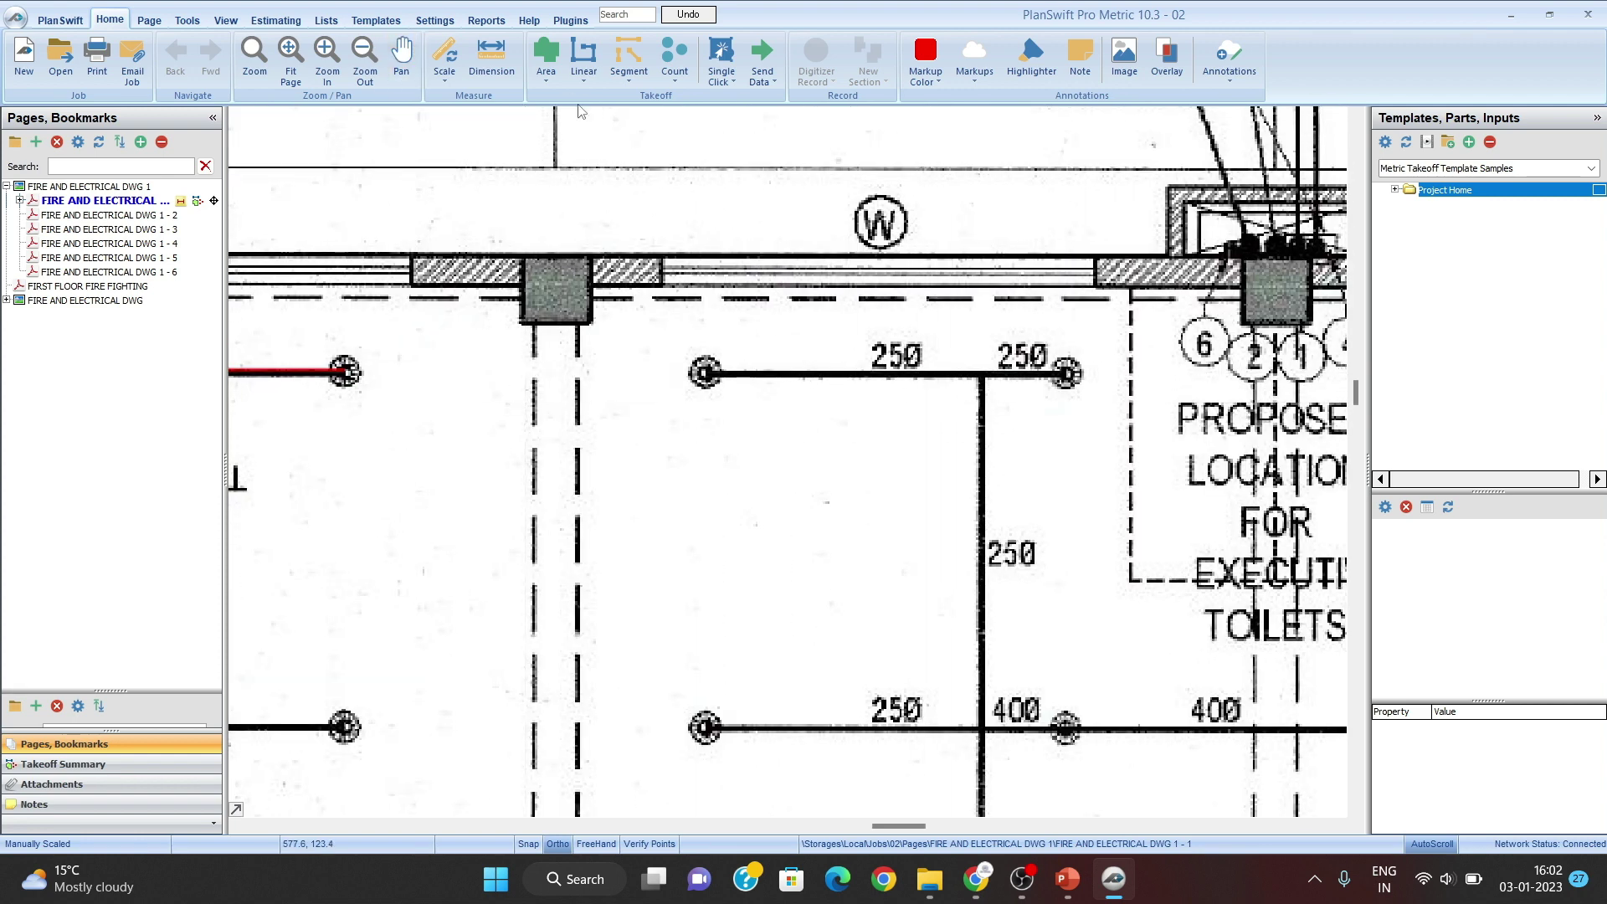
pyautogui.click(583, 57)
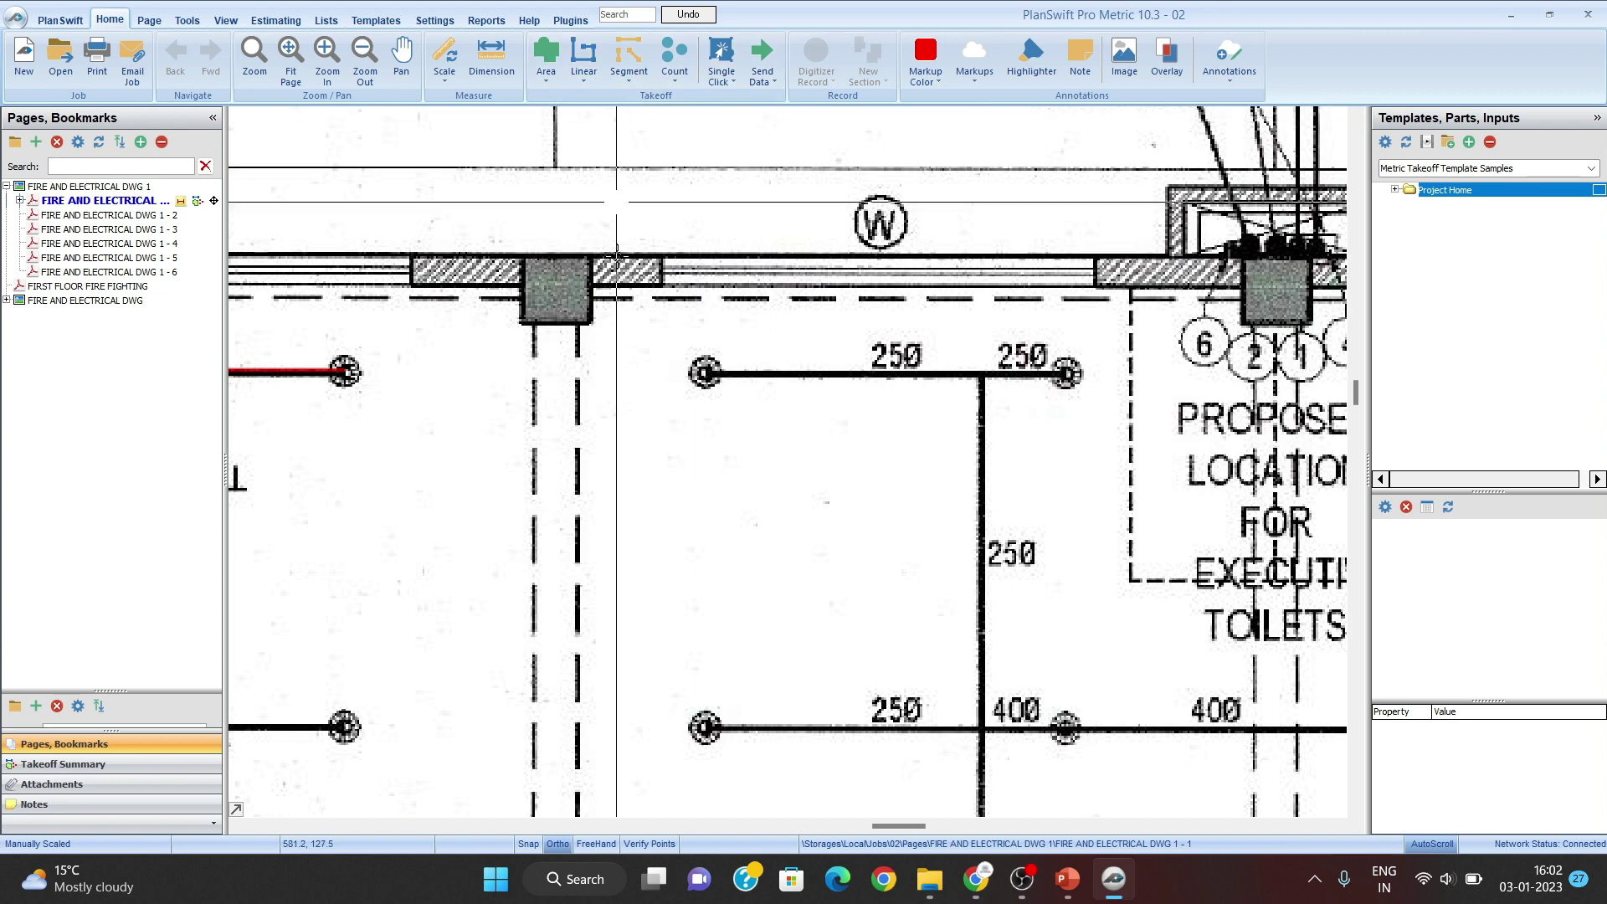
pyautogui.click(21, 204)
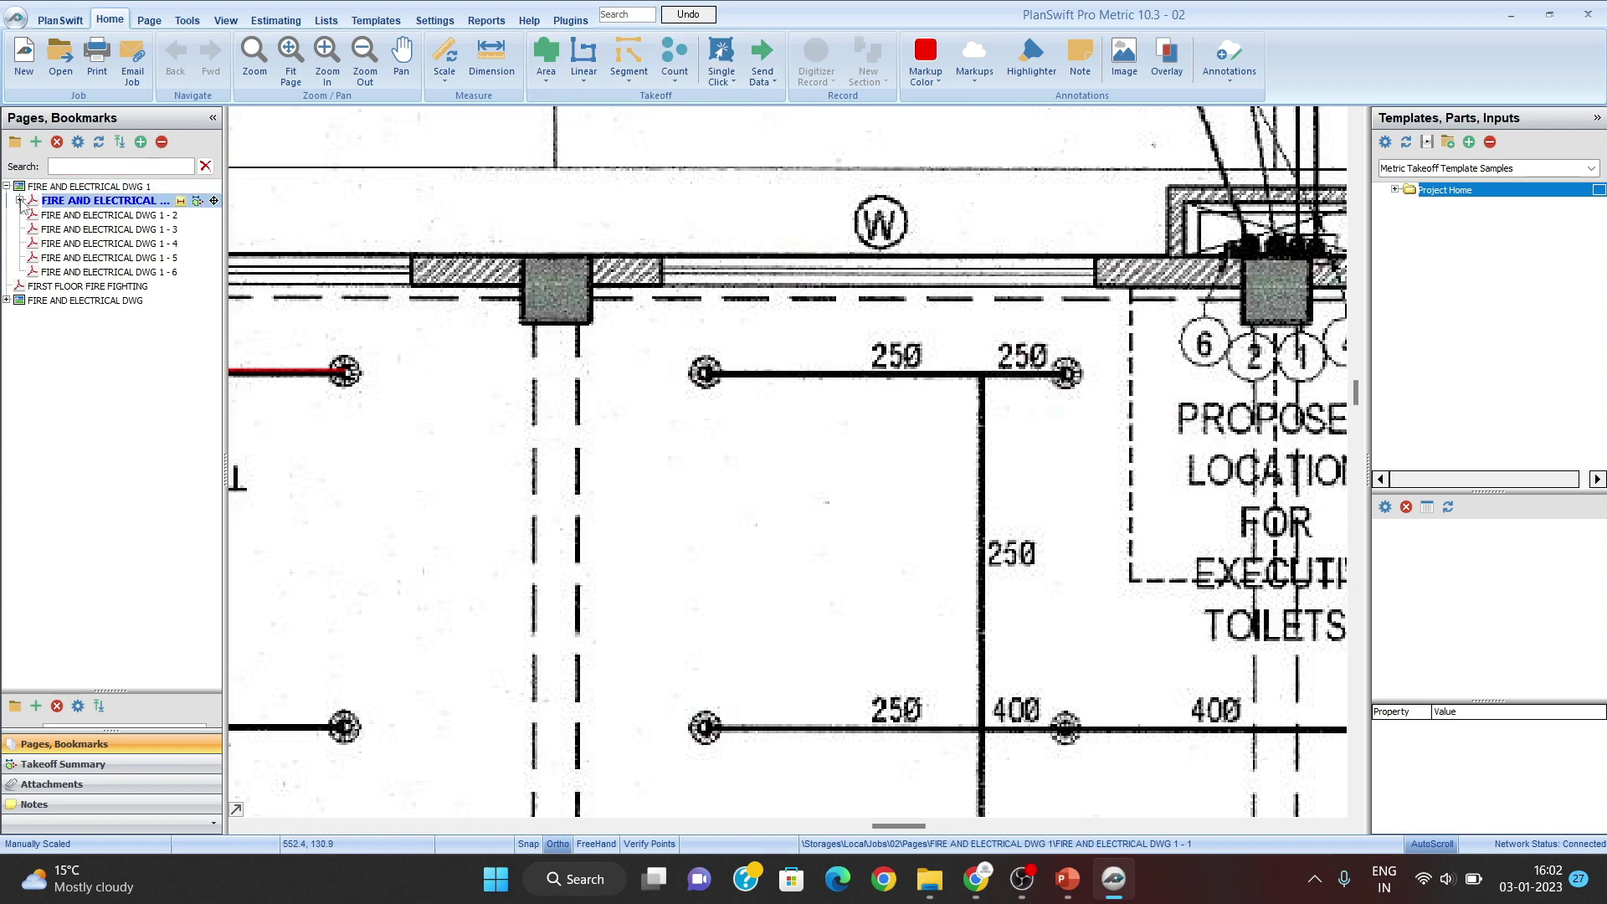
pyautogui.click(19, 201)
pyautogui.click(88, 216)
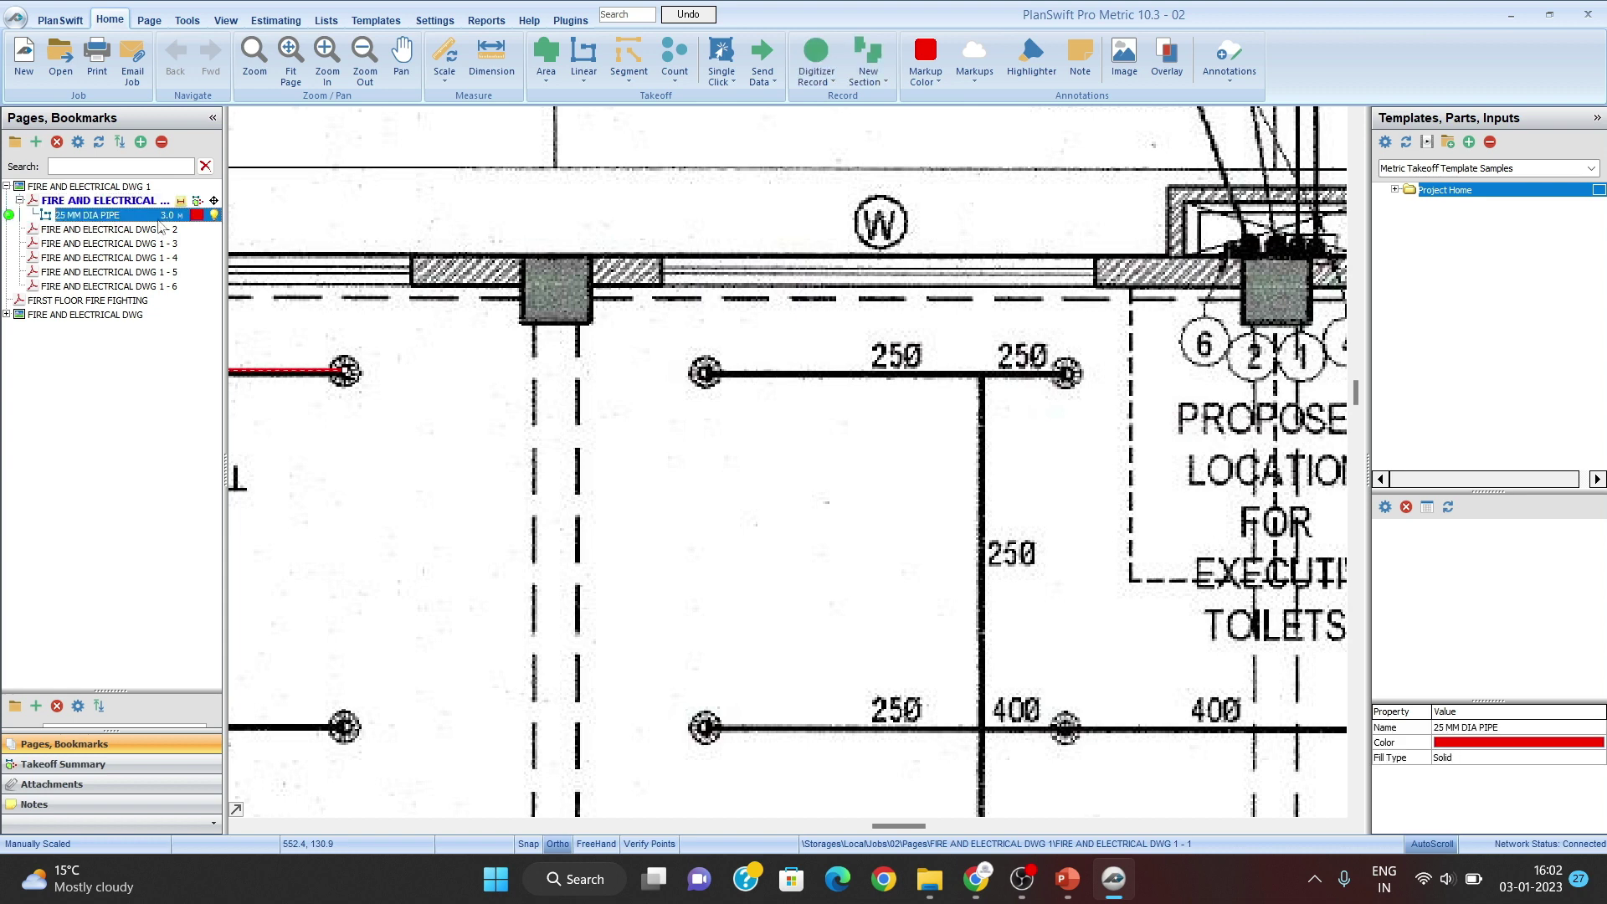
# Step: Resume recording 25 MM DIA PIPE, trace the uppermost branch beside the proposed executive toilets between its two sprinklers, and stop recording
pyautogui.click(889, 424)
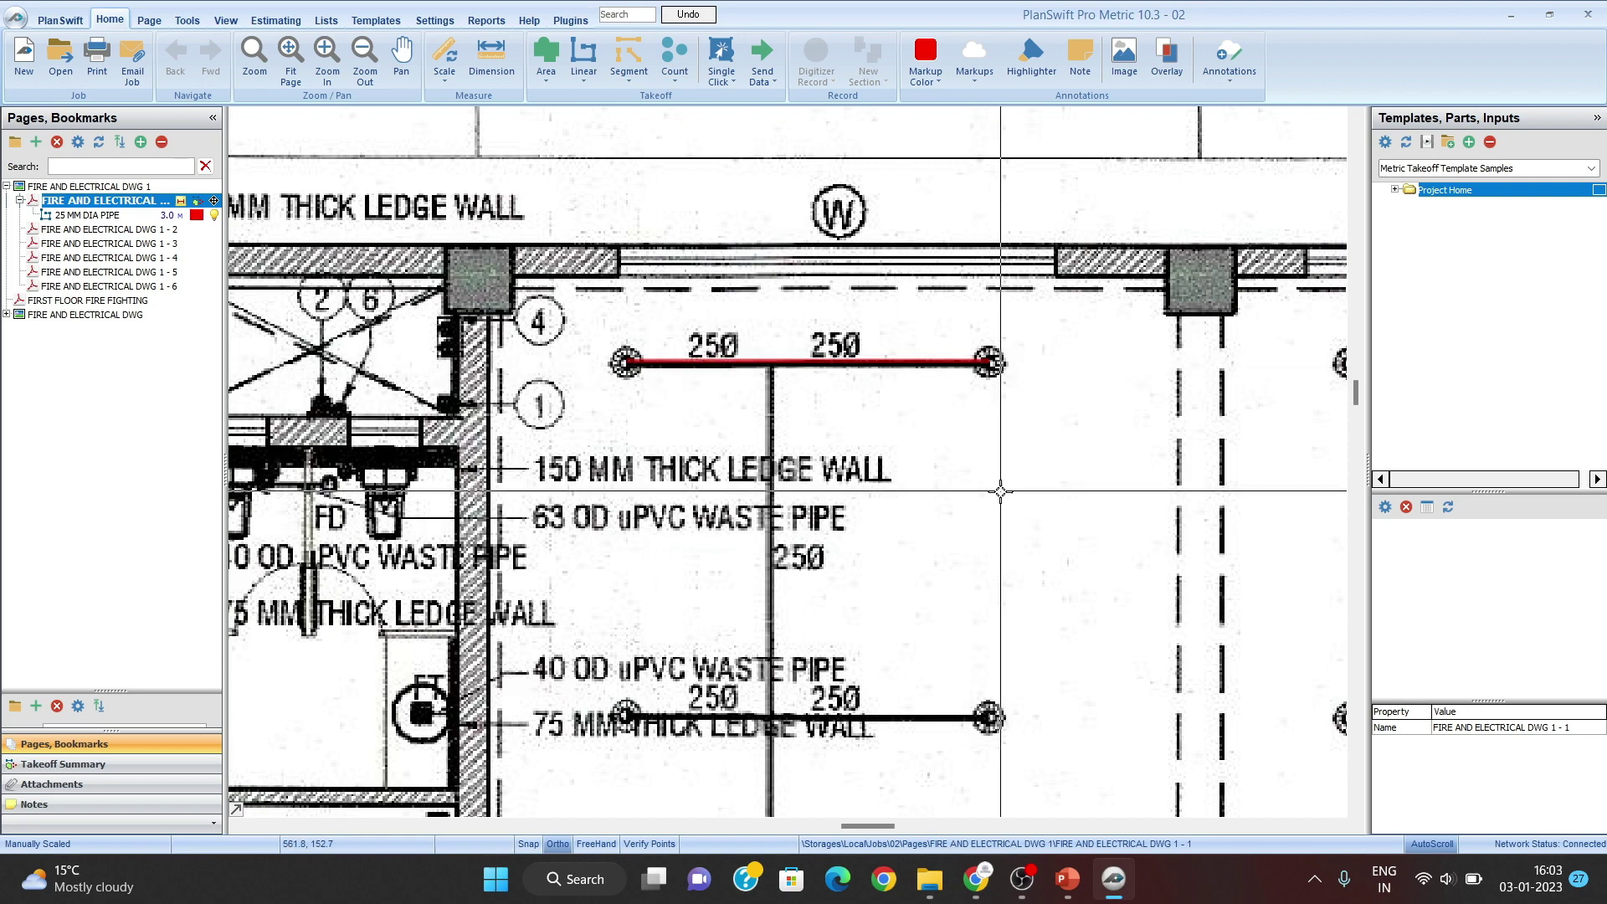
pyautogui.moveTo(866, 483)
pyautogui.mouseDown()
pyautogui.moveTo(441, 466)
pyautogui.moveTo(764, 495)
pyautogui.mouseUp()
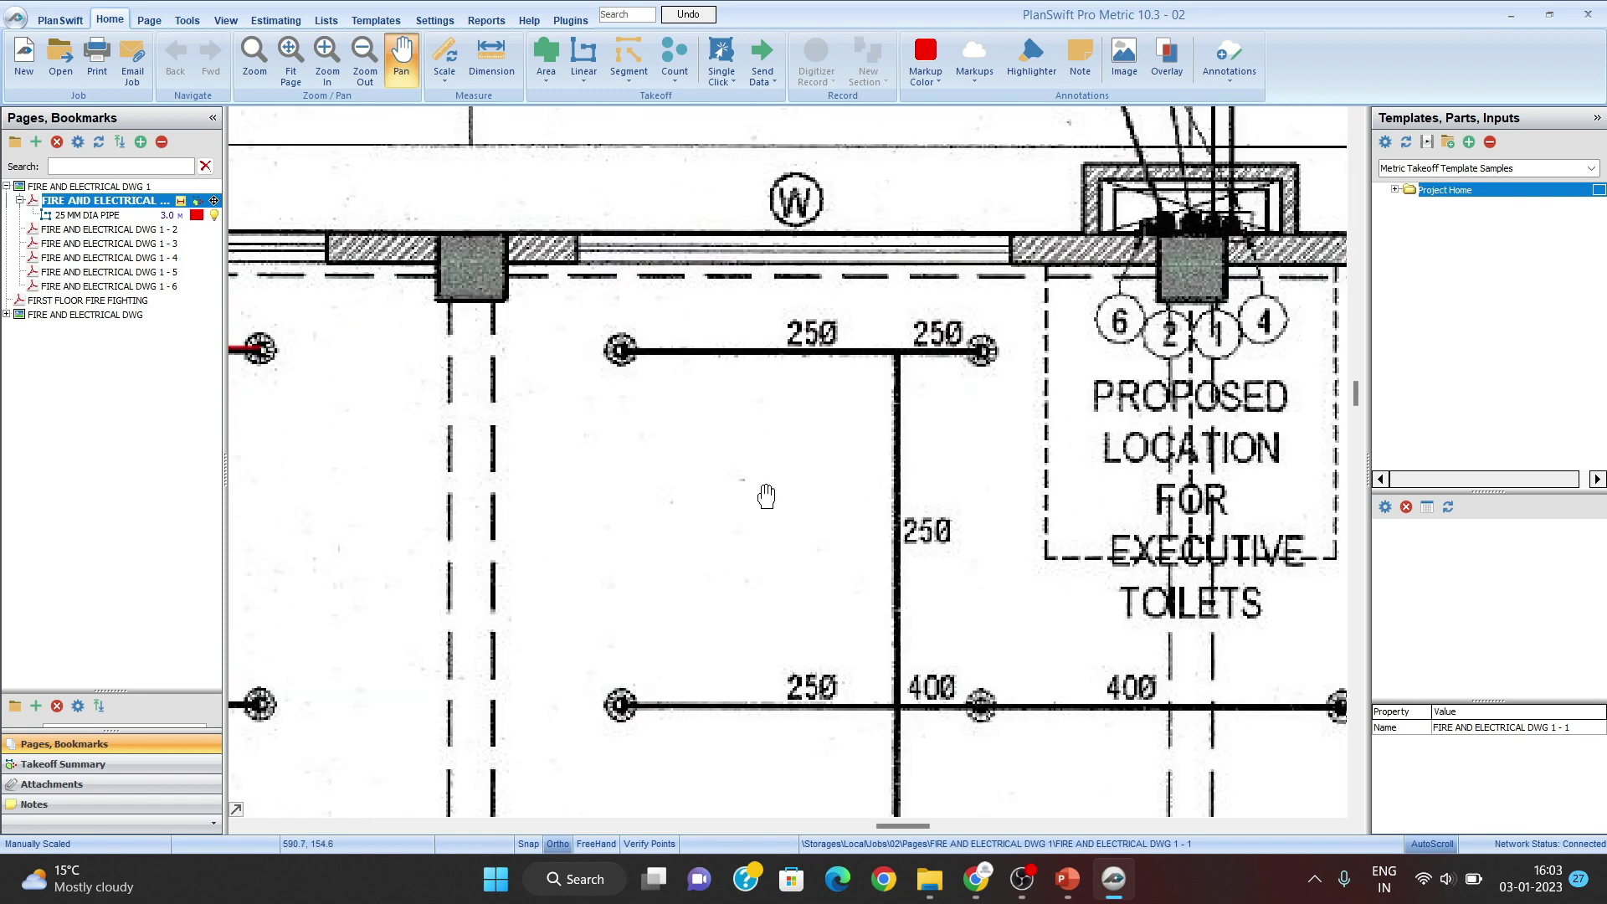
pyautogui.click(117, 216)
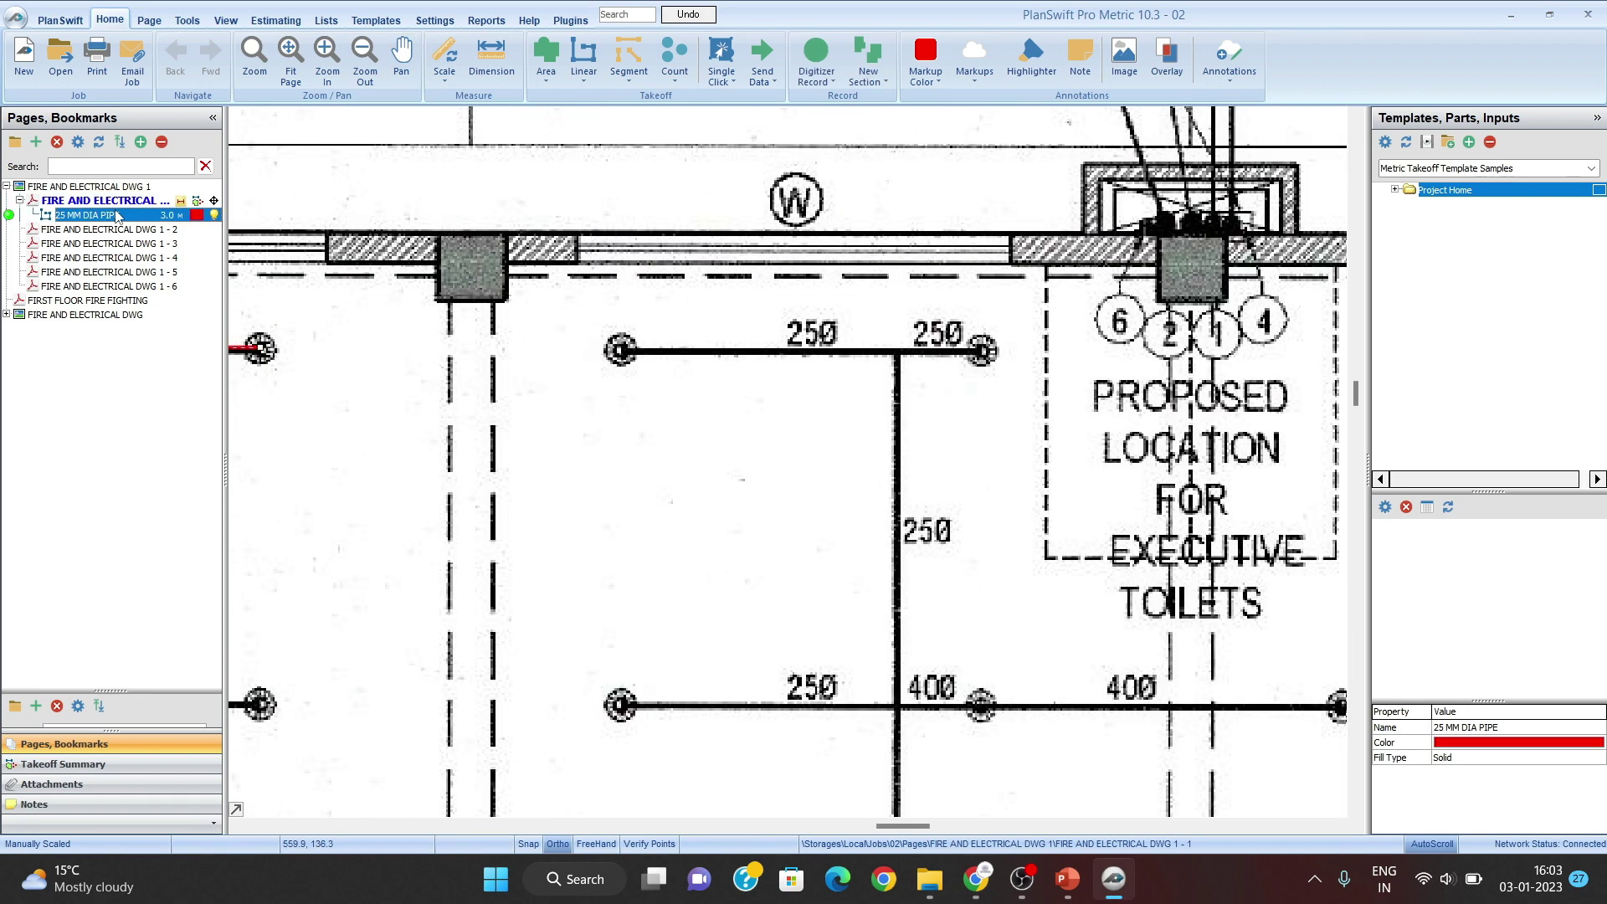
pyautogui.click(9, 216)
pyautogui.click(103, 216)
pyautogui.click(10, 216)
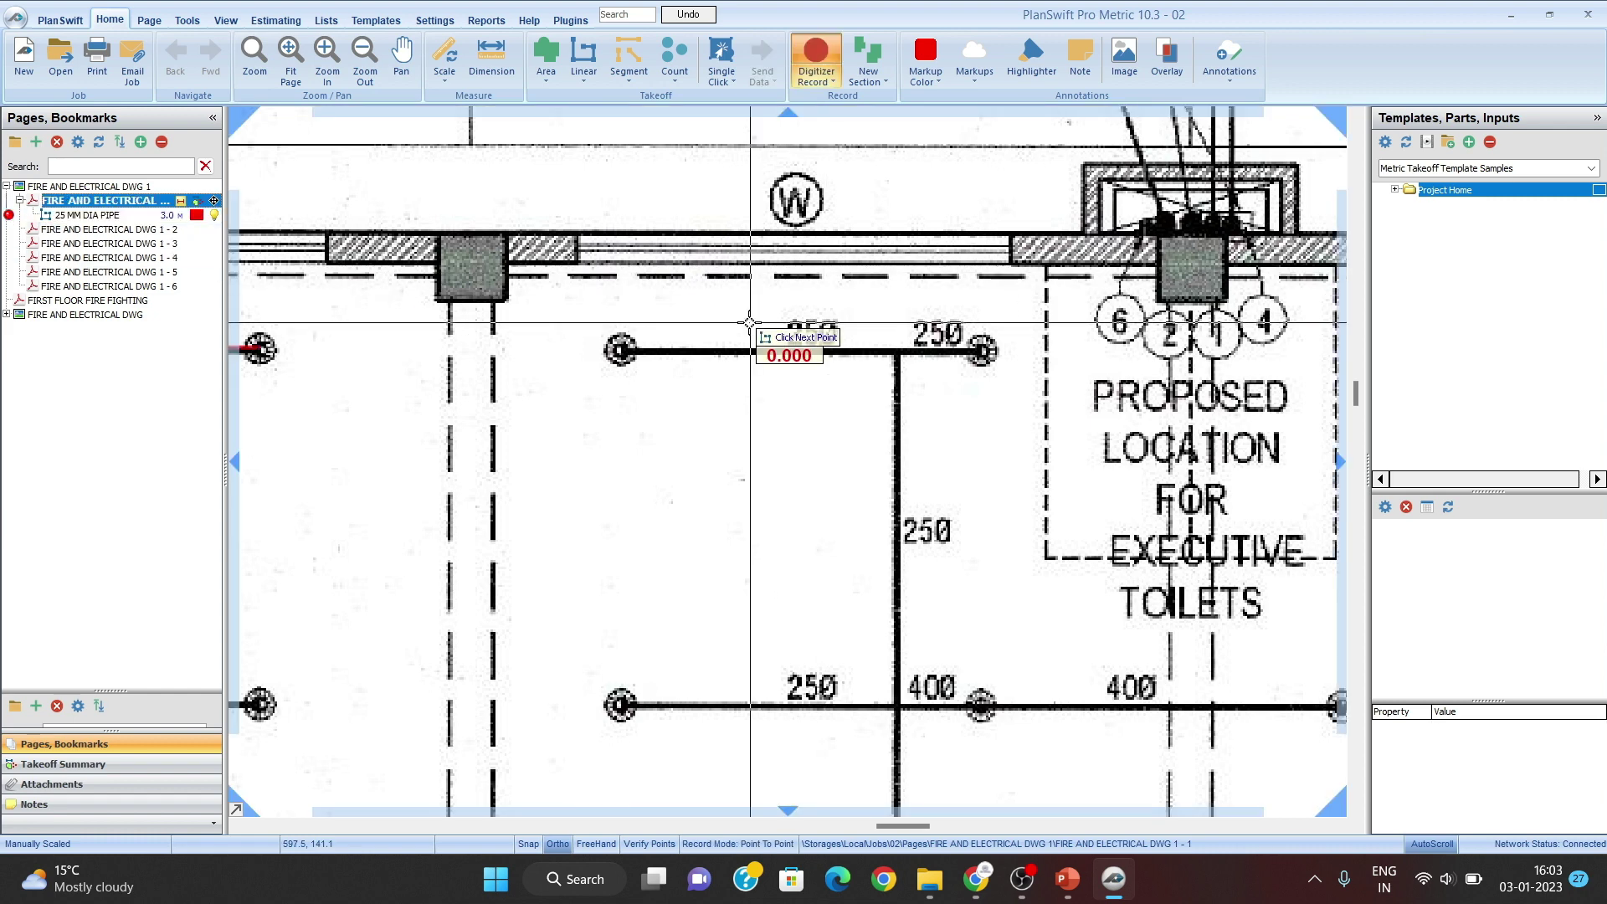
pyautogui.click(621, 350)
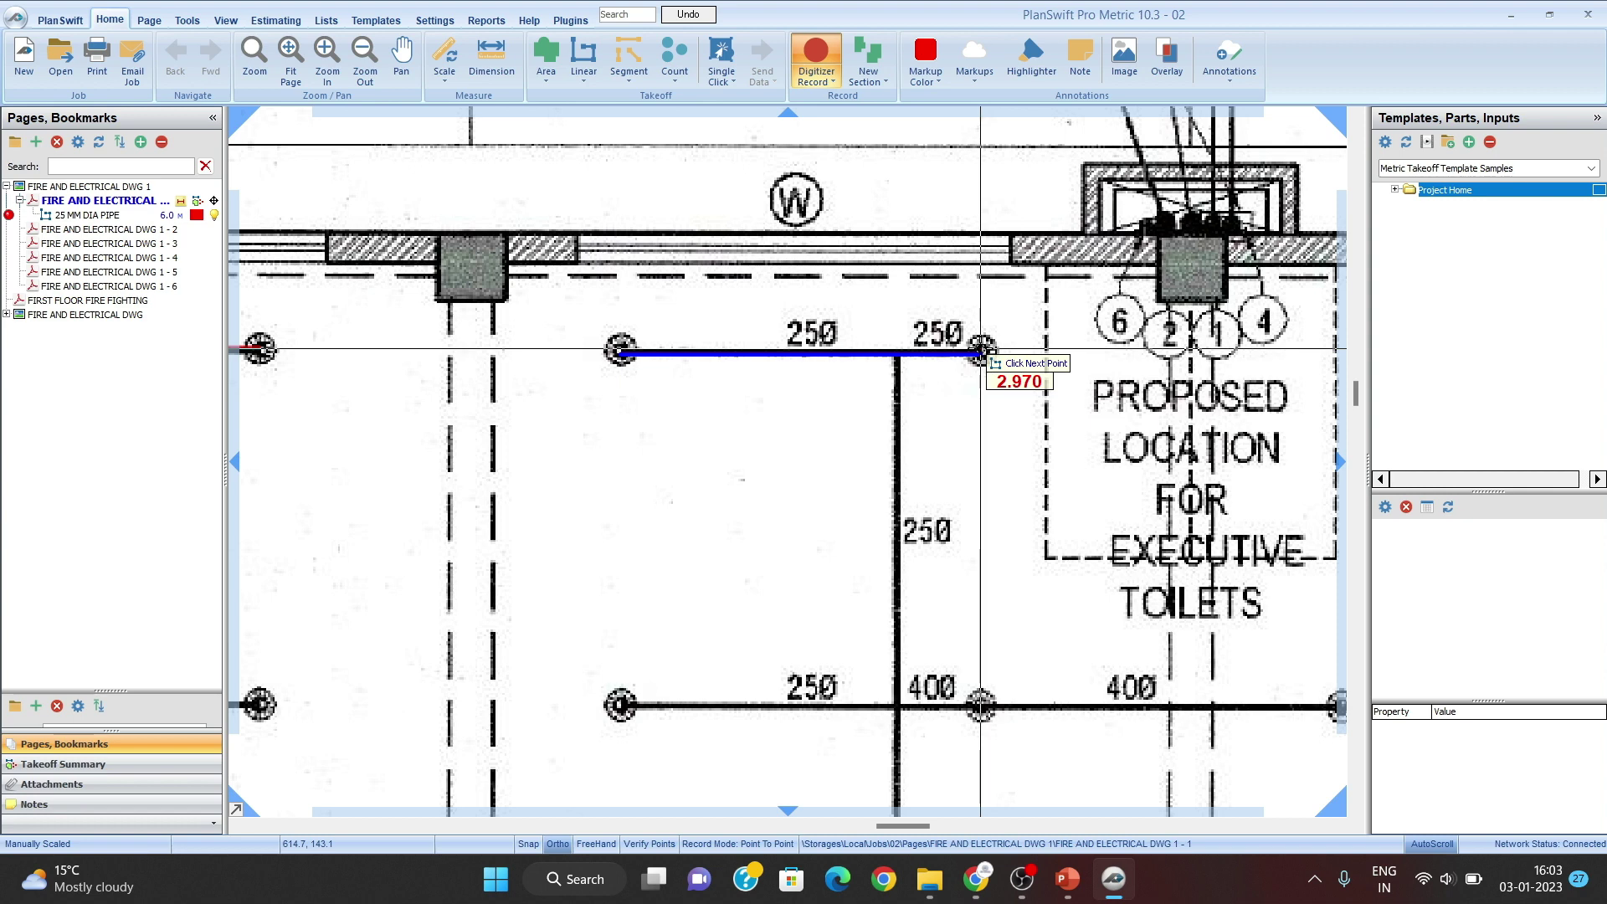
pyautogui.rightClick(981, 350)
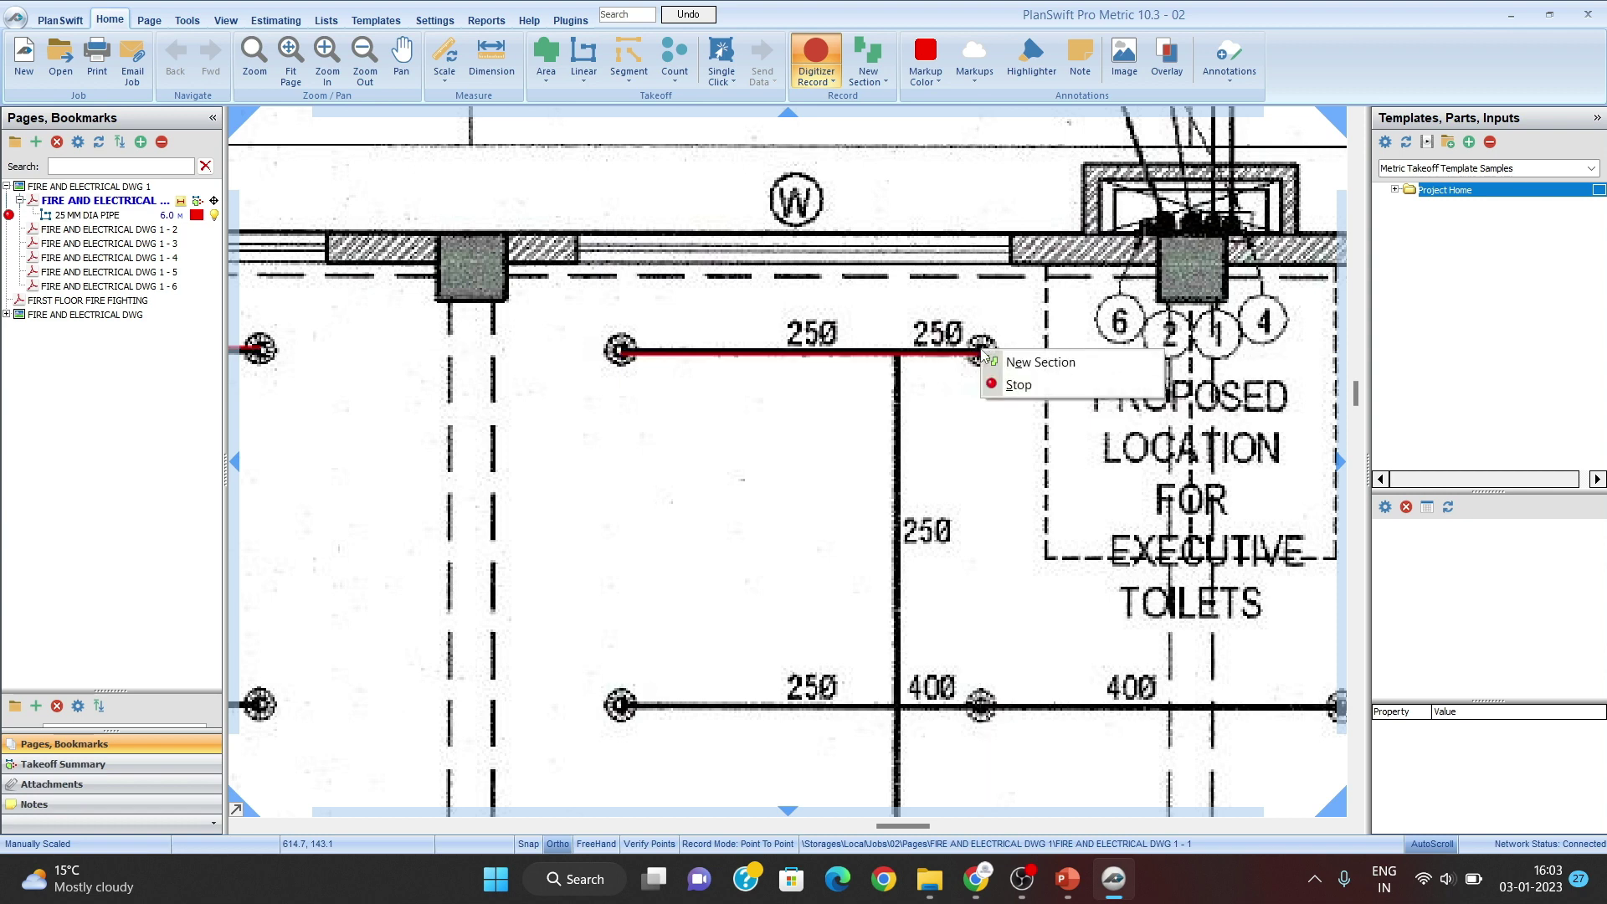
pyautogui.click(1035, 388)
# Step: Add the second branch's 25 mm length to 25 MM DIA PIPE, from its left sprinkler to the vertical main, and stop recording
pyautogui.moveTo(825, 413)
pyautogui.mouseDown()
pyautogui.moveTo(702, 426)
pyautogui.moveTo(707, 298)
pyautogui.moveTo(663, 334)
pyautogui.moveTo(652, 270)
pyautogui.mouseUp()
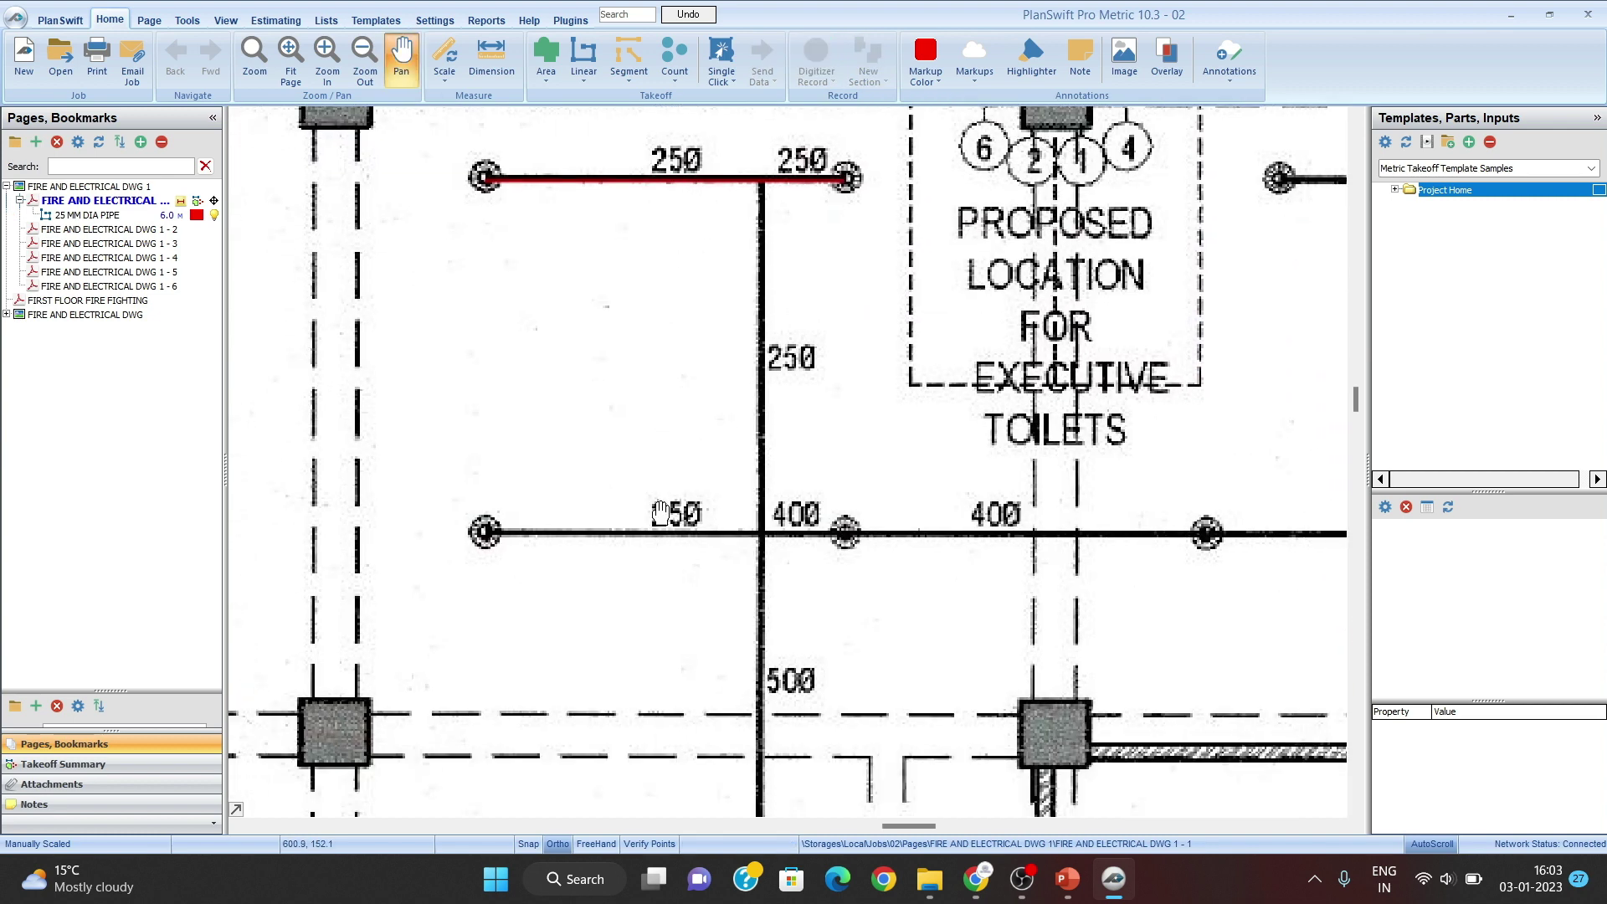
pyautogui.moveTo(628, 566); pyautogui.dragTo(653, 460)
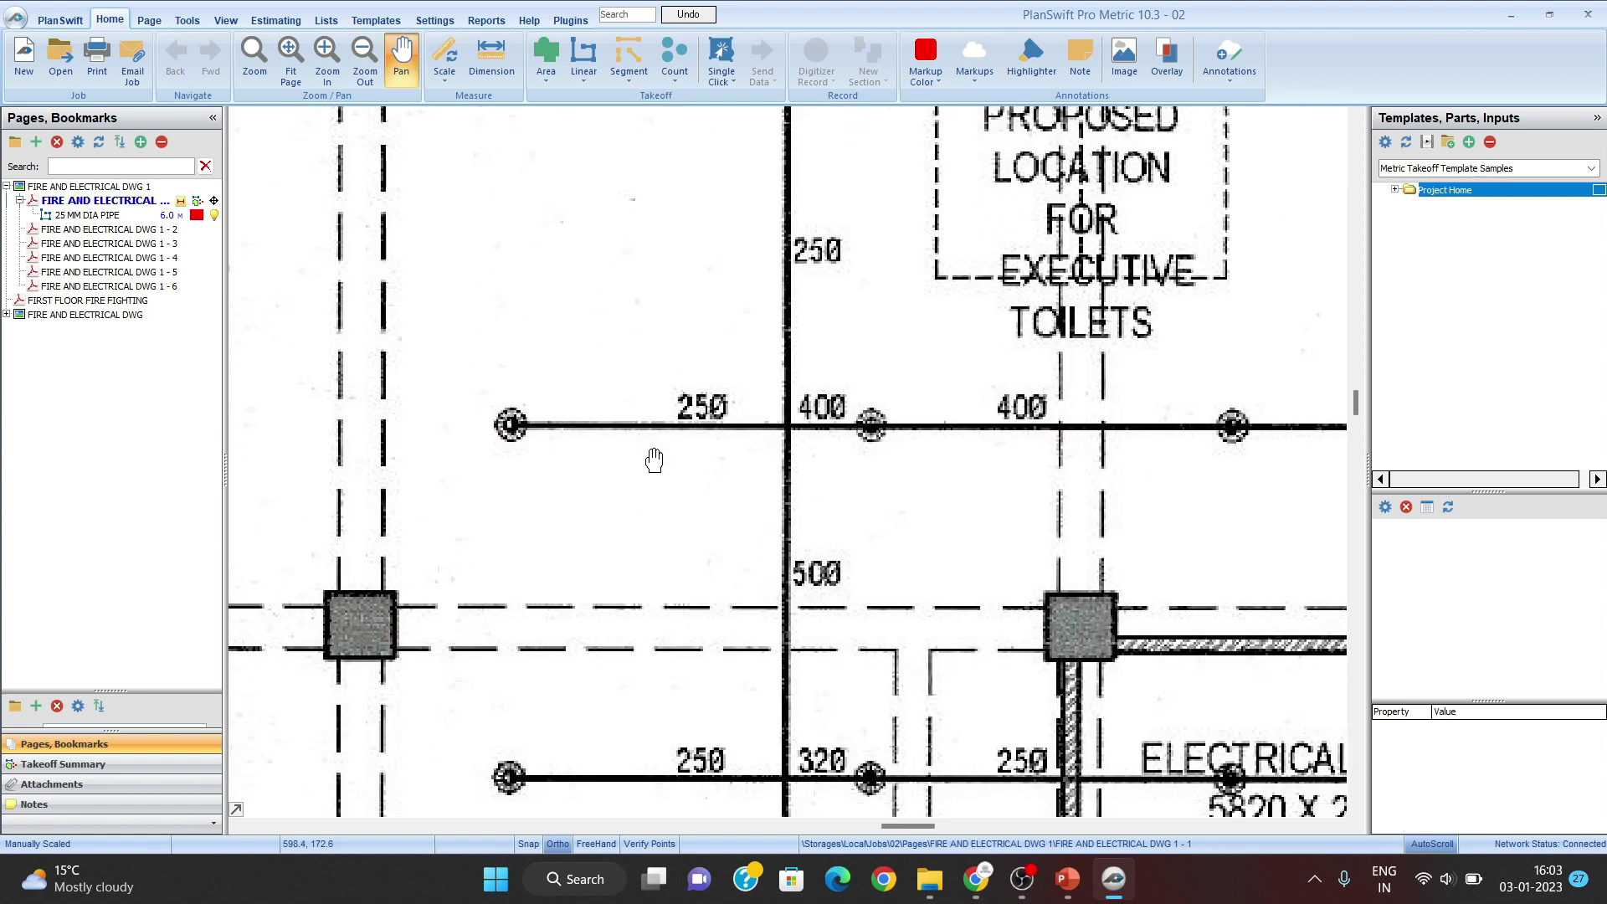
pyautogui.click(106, 217)
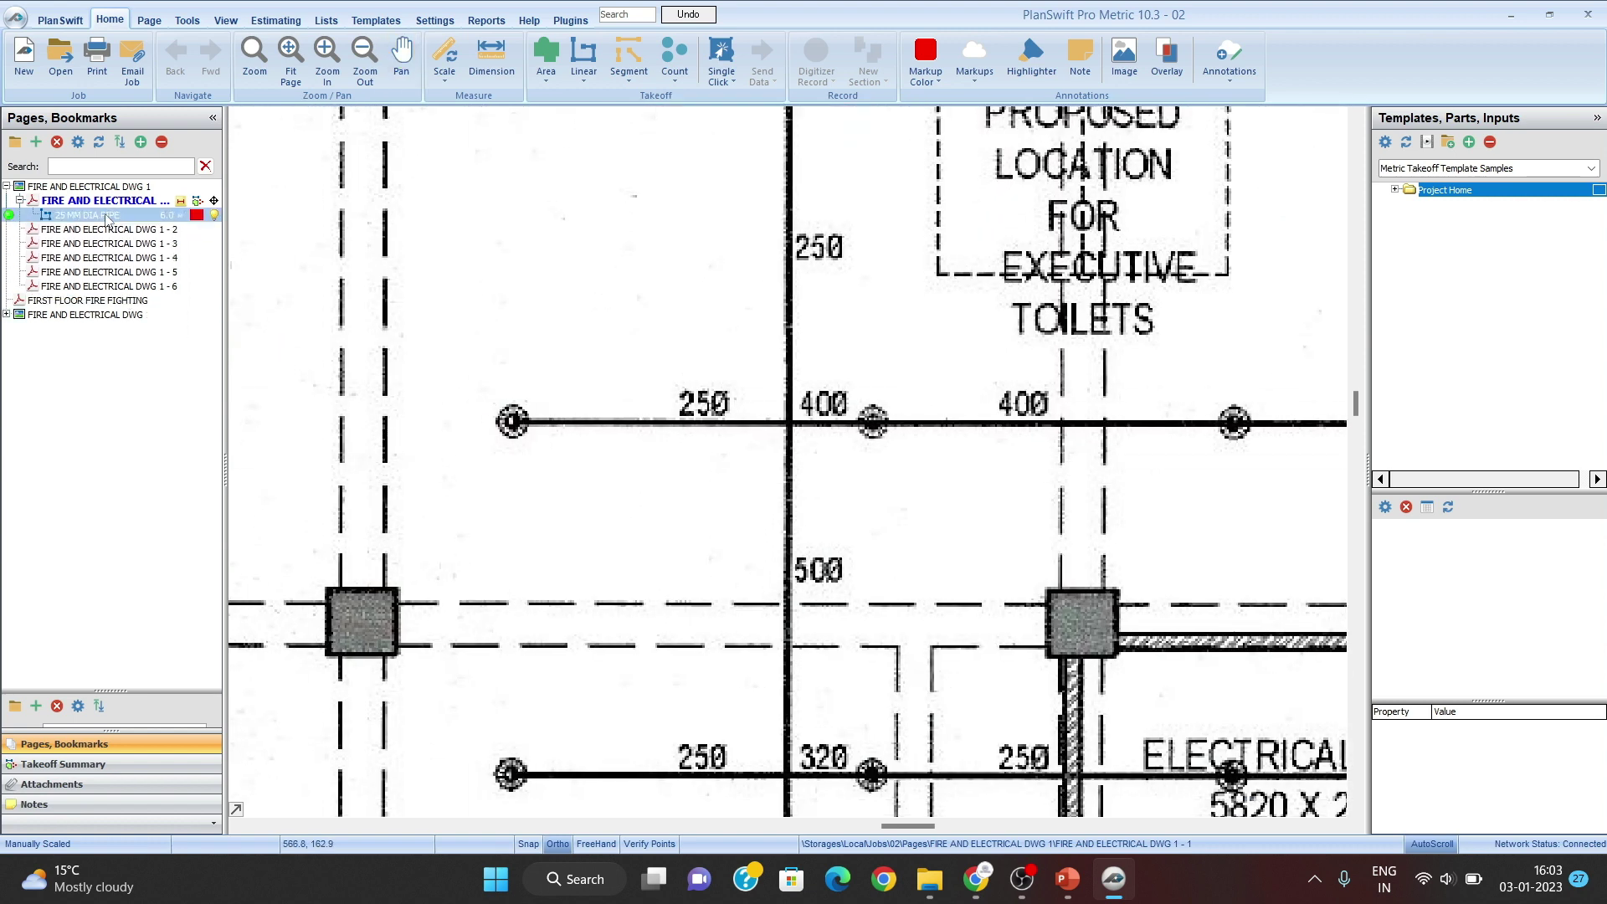
pyautogui.click(9, 216)
pyautogui.click(565, 423)
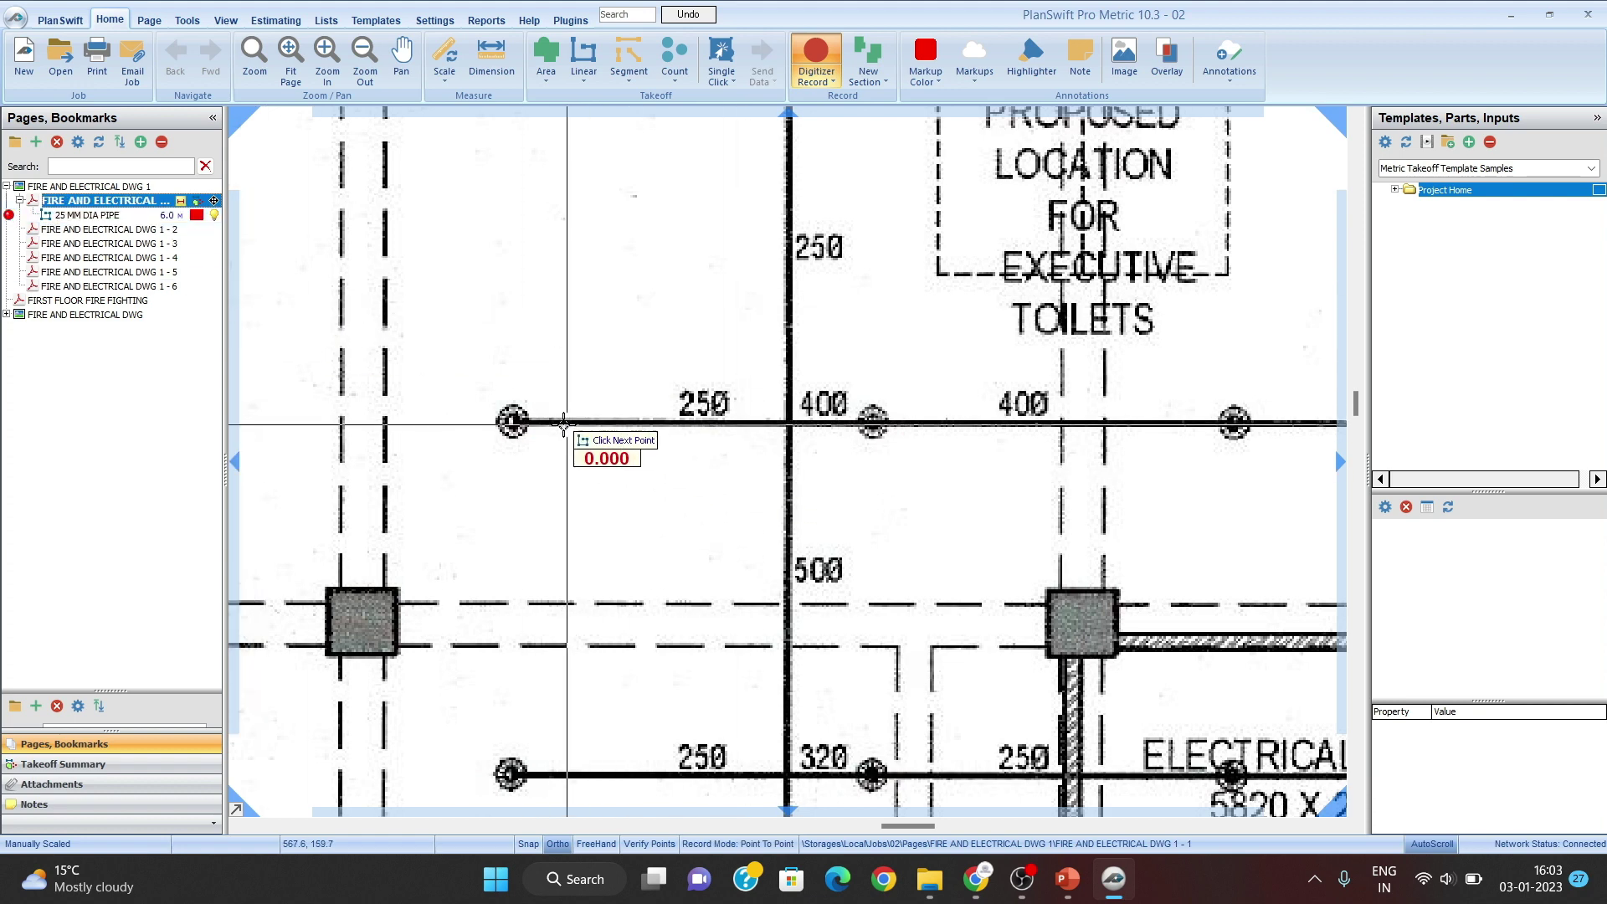
pyautogui.click(611, 420)
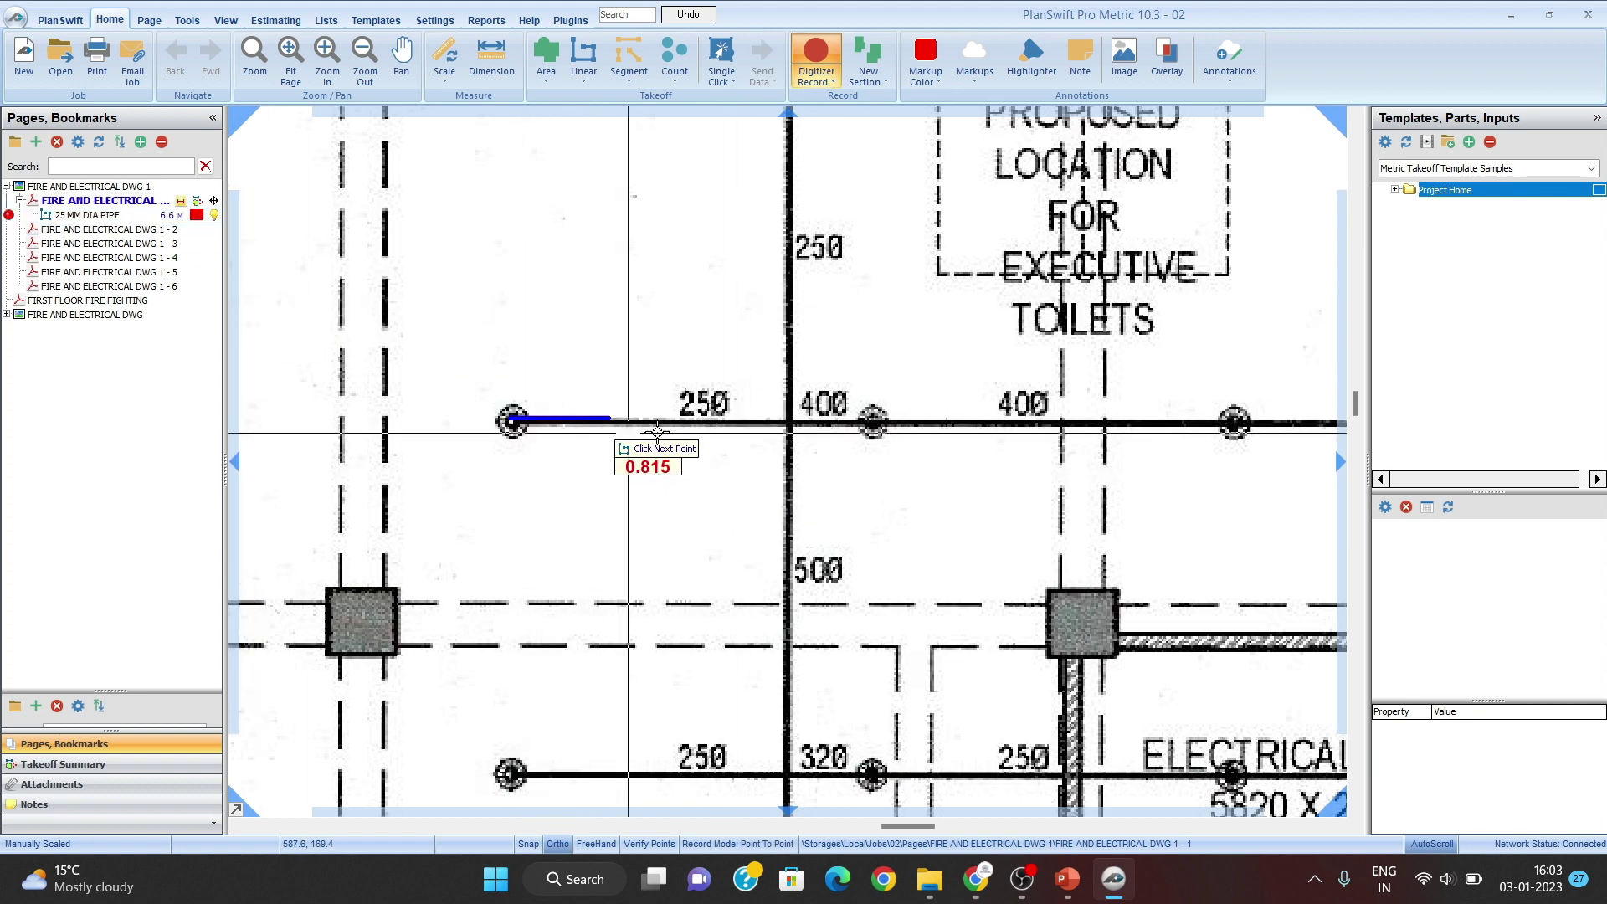
pyautogui.click(786, 421)
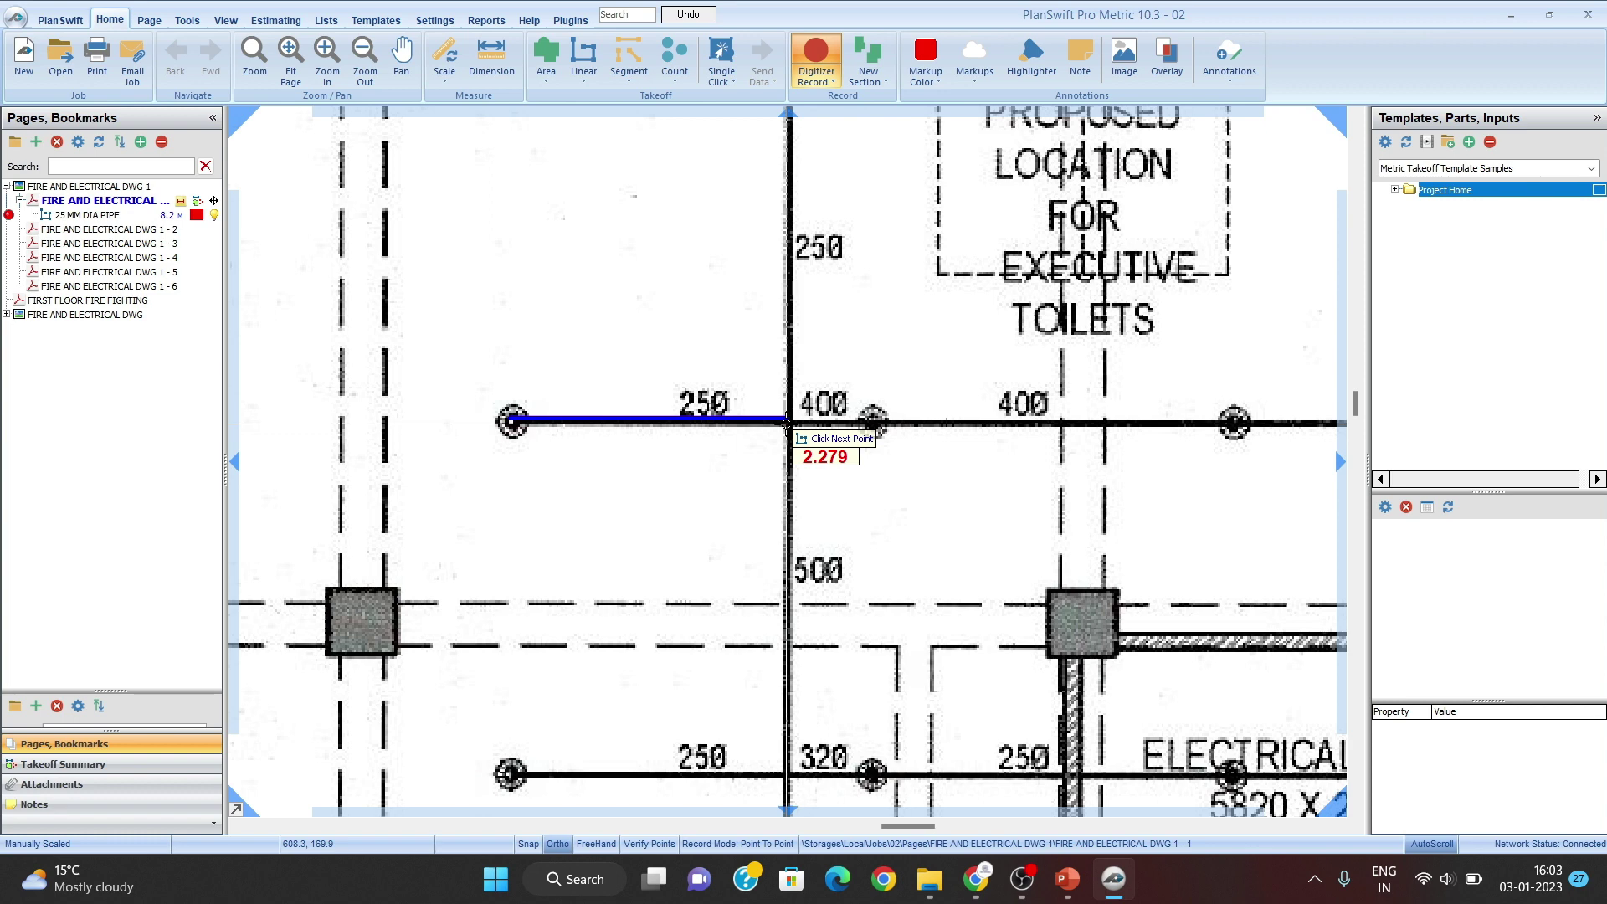
pyautogui.doubleClick(787, 423)
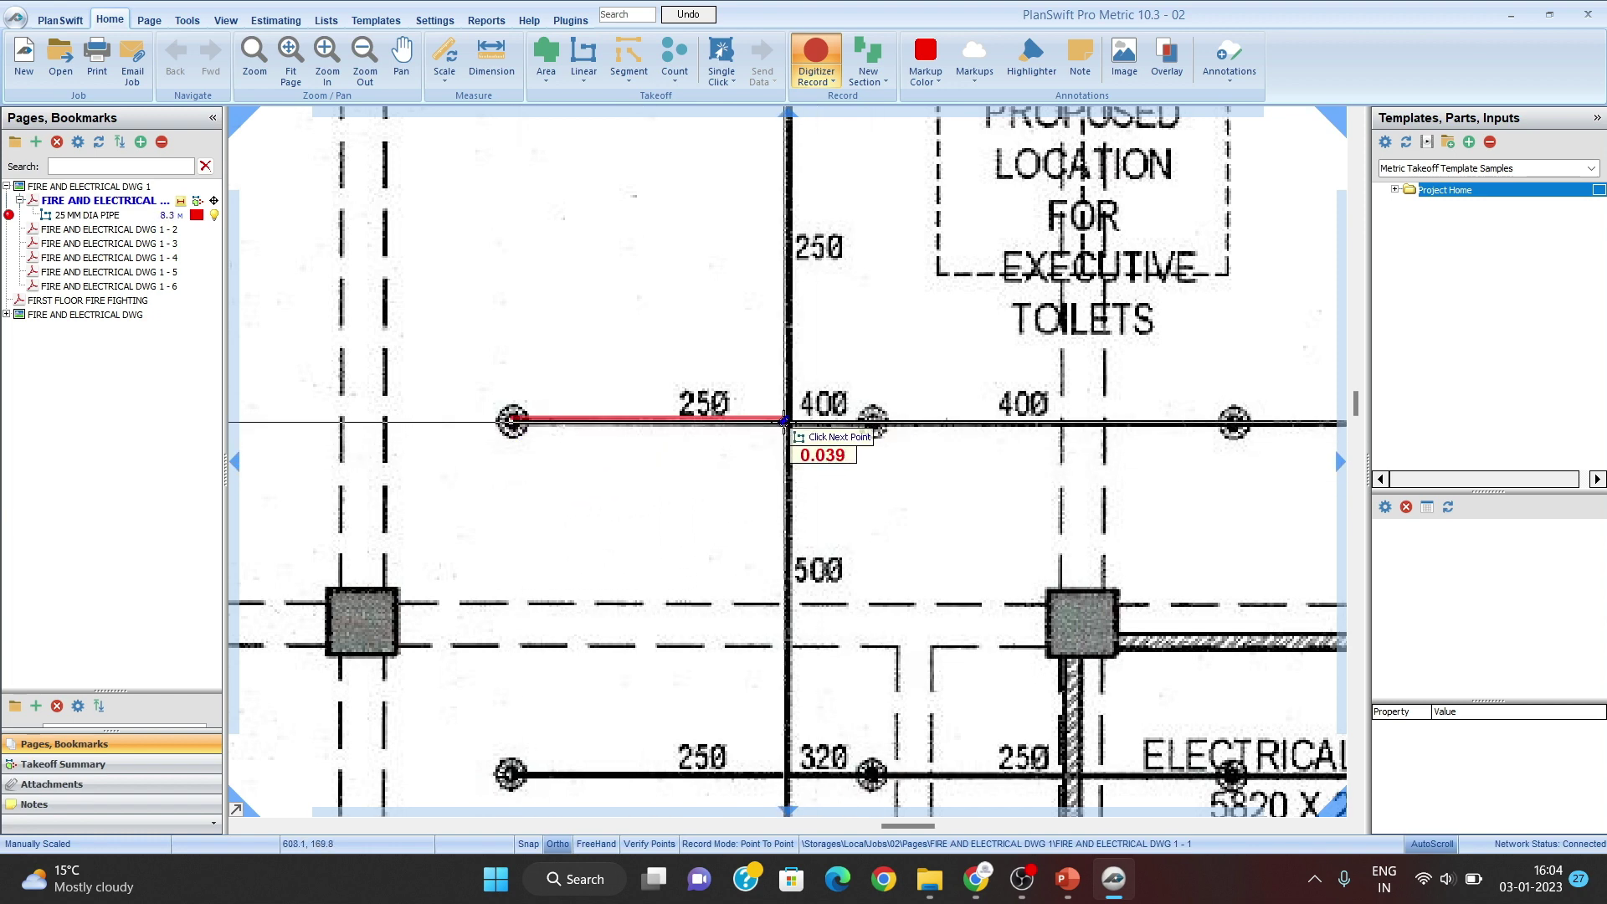
pyautogui.rightClick(786, 425)
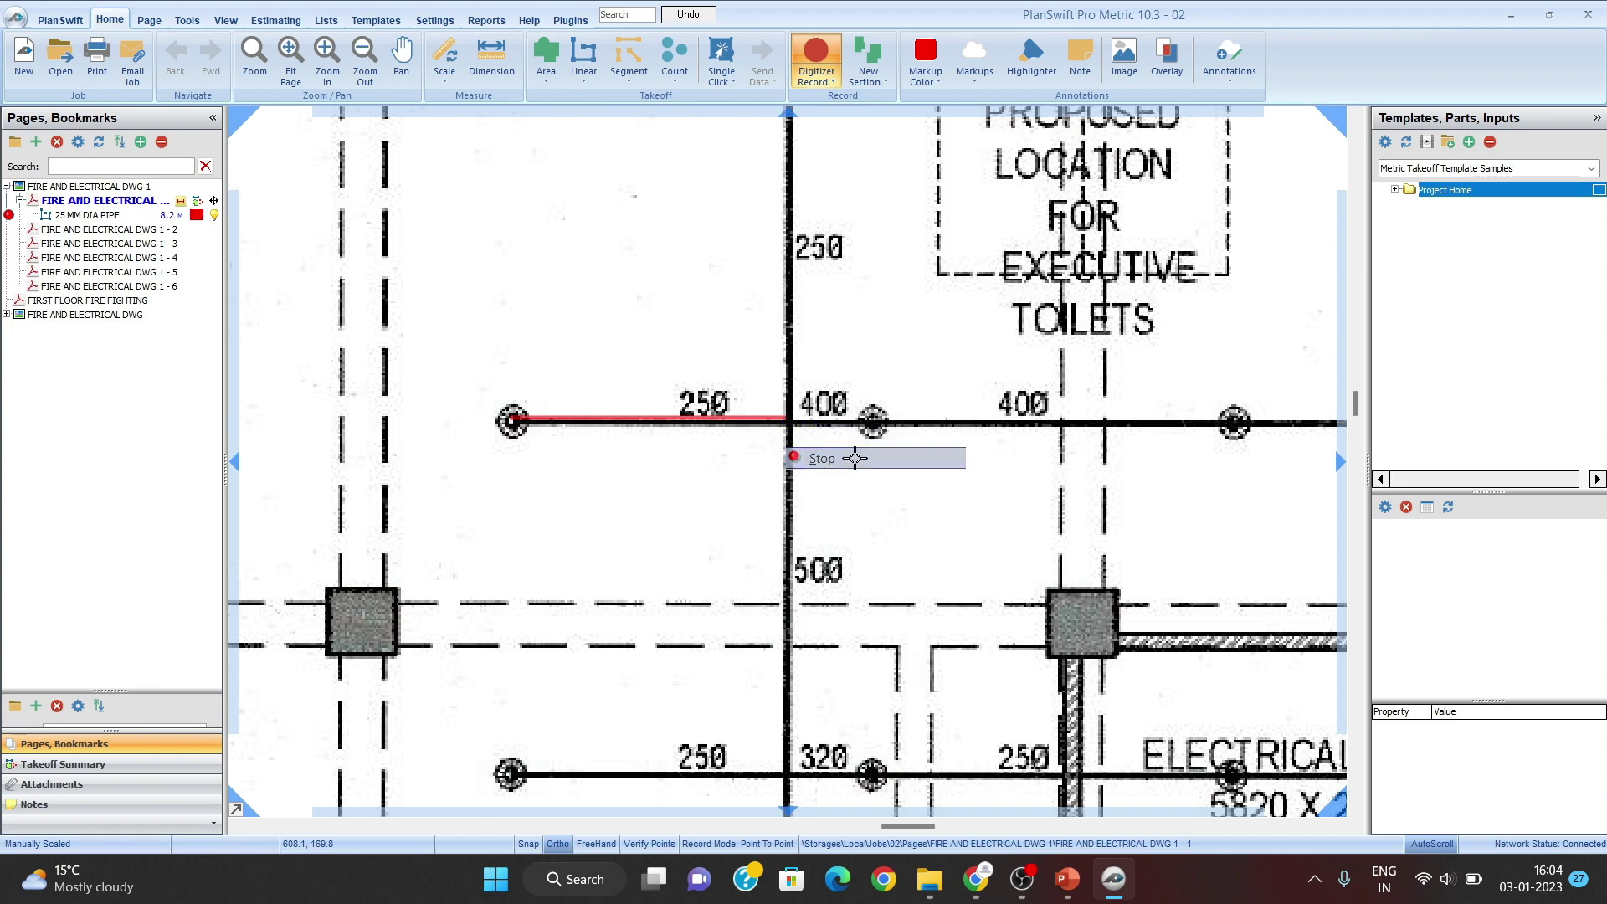
pyautogui.click(845, 458)
# Step: Resume 25 MM DIA PIPE, trace the branch beside the toilet block's lower corner from right to left sprinkler, and begin a new section
pyautogui.scroll(-3, 899, 454)
pyautogui.moveTo(760, 542); pyautogui.dragTo(796, 334)
pyautogui.moveTo(585, 502); pyautogui.dragTo(829, 483)
pyautogui.scroll(3, 830, 483)
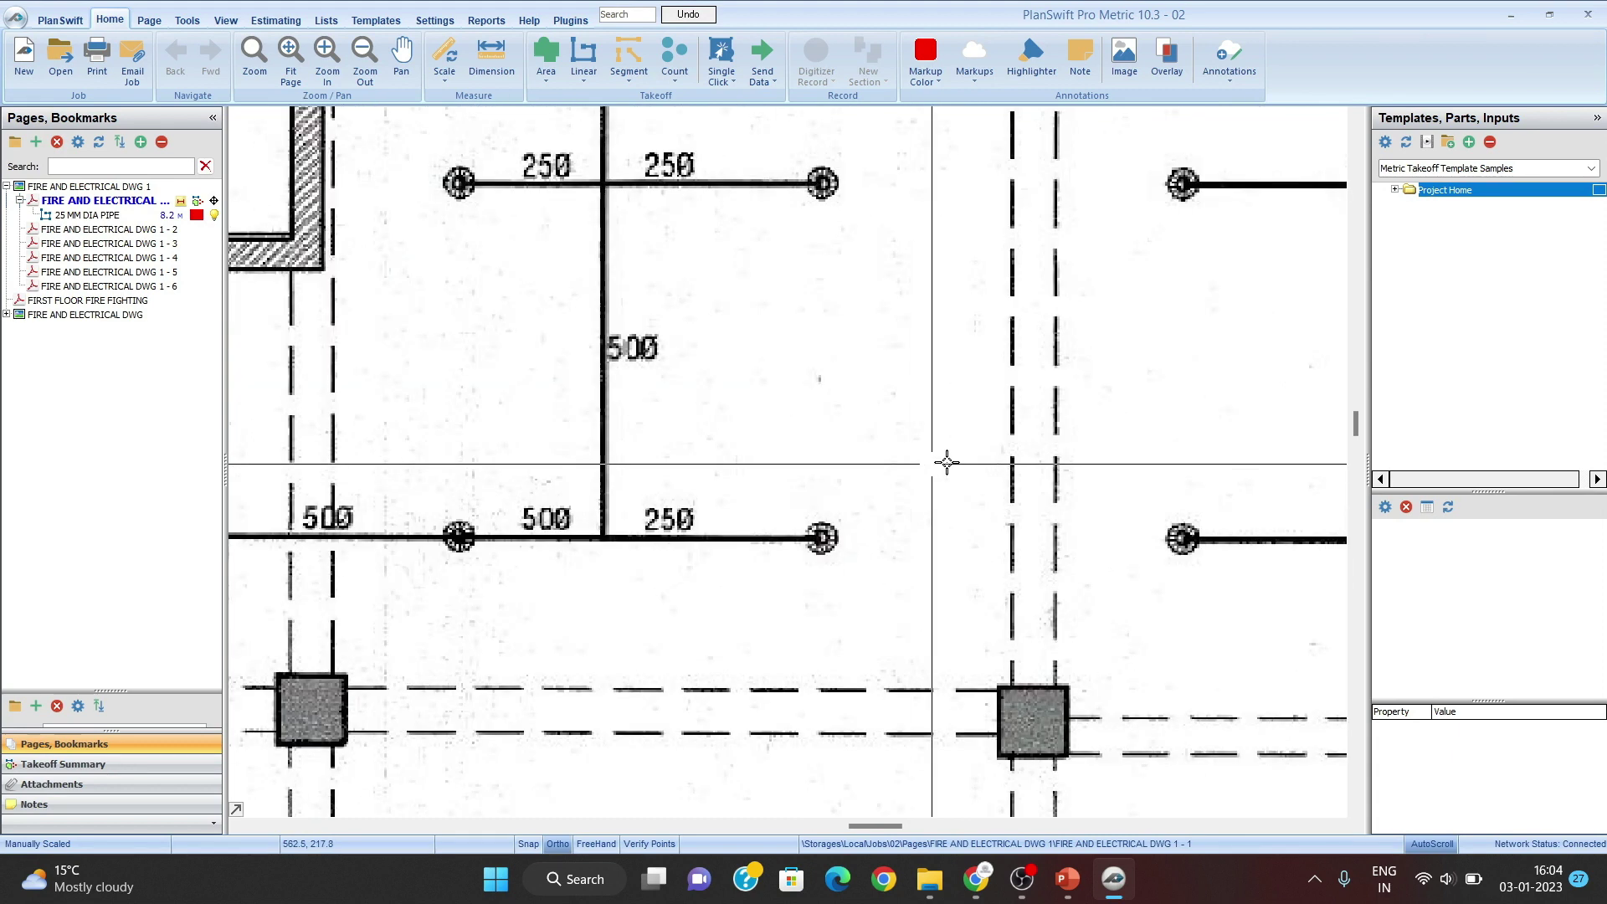
pyautogui.moveTo(947, 460)
pyautogui.mouseDown()
pyautogui.moveTo(786, 477)
pyautogui.moveTo(816, 498)
pyautogui.mouseUp()
pyautogui.scroll(-1, 804, 483)
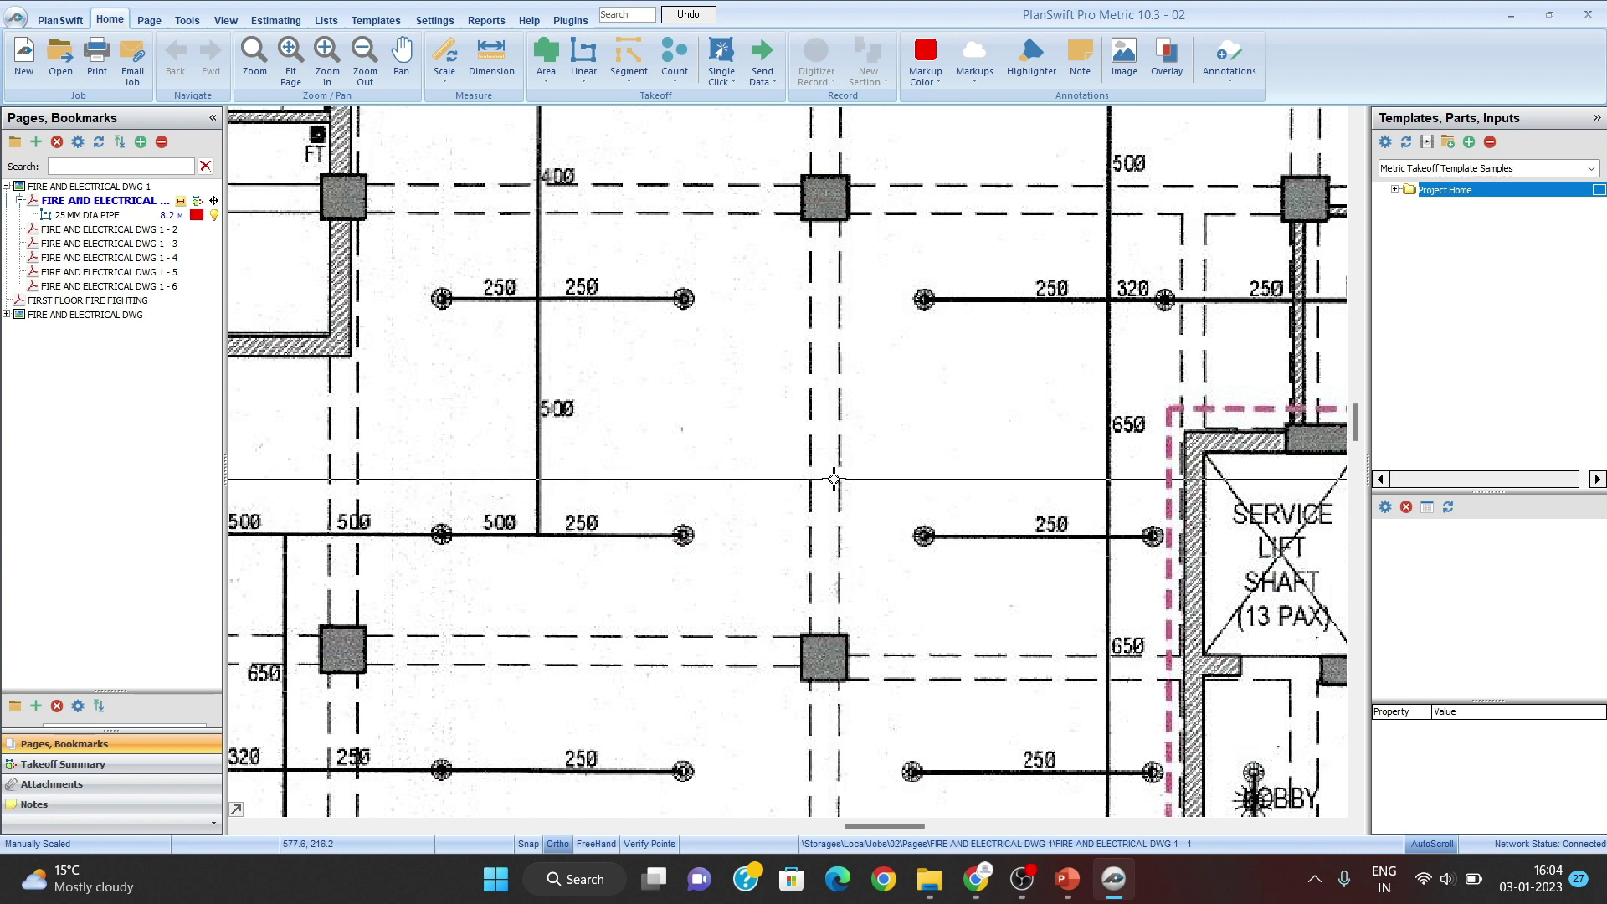
pyautogui.click(113, 217)
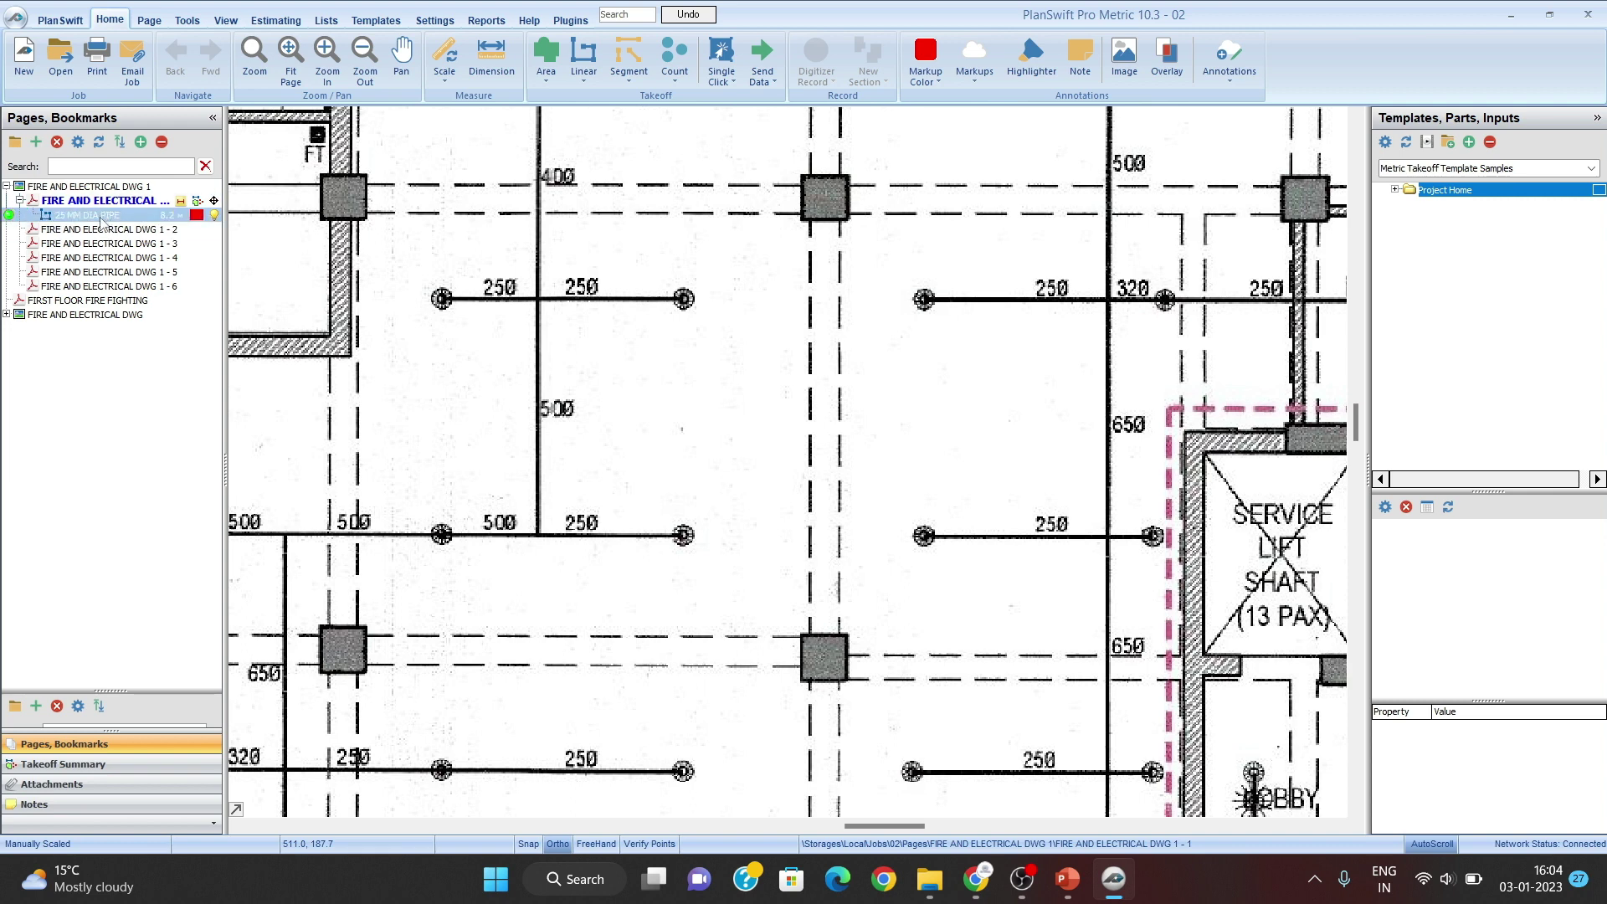
pyautogui.click(10, 217)
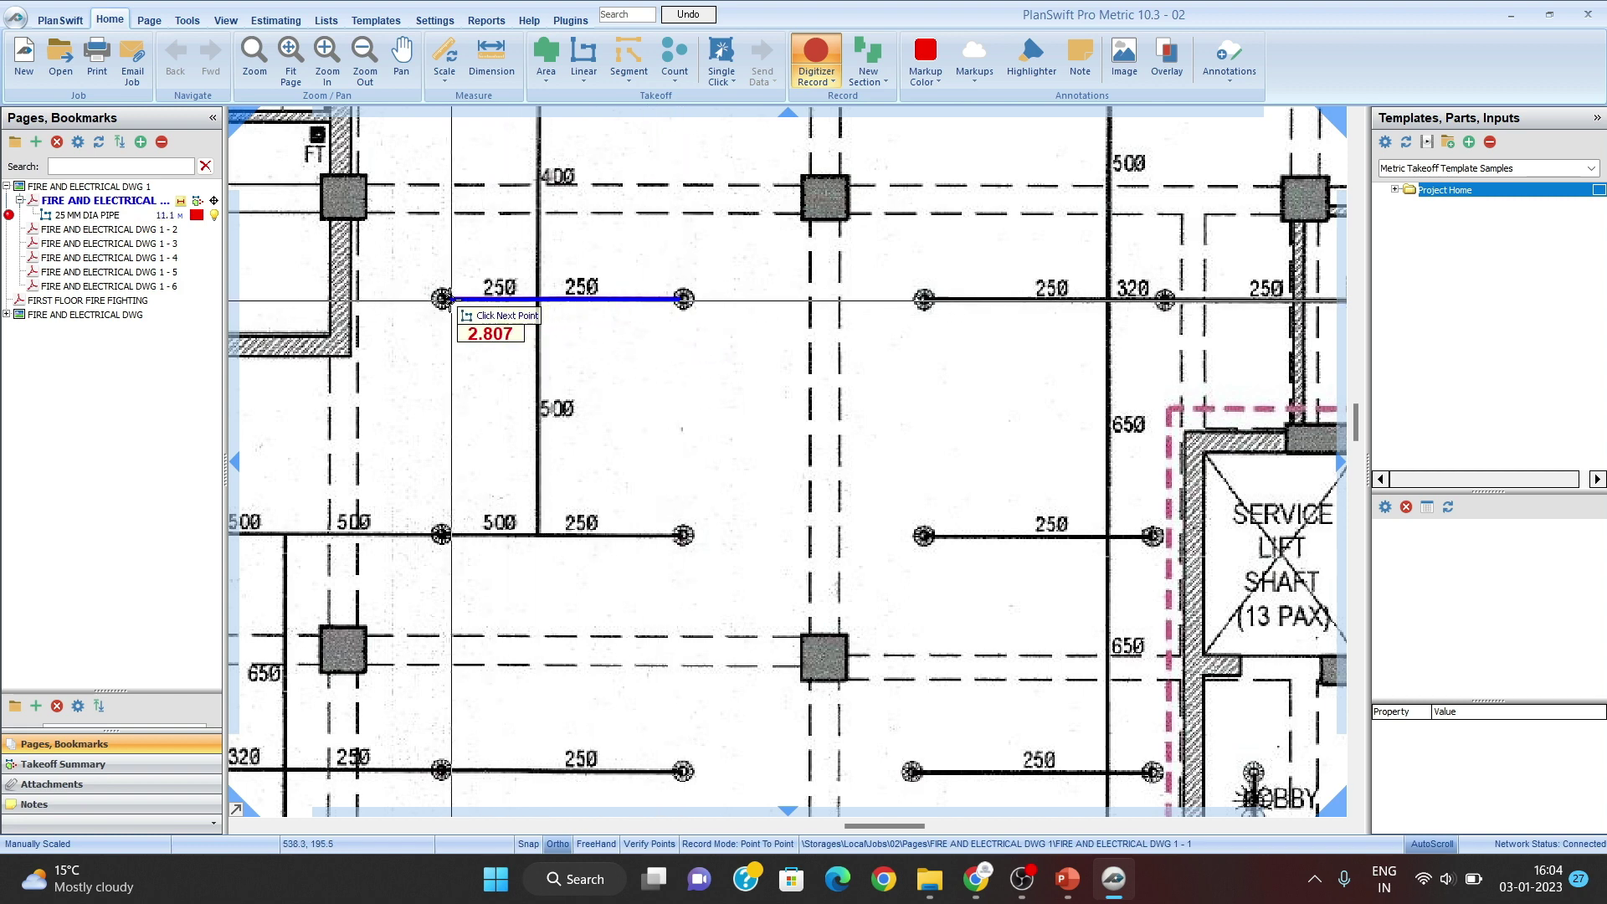
pyautogui.click(449, 299)
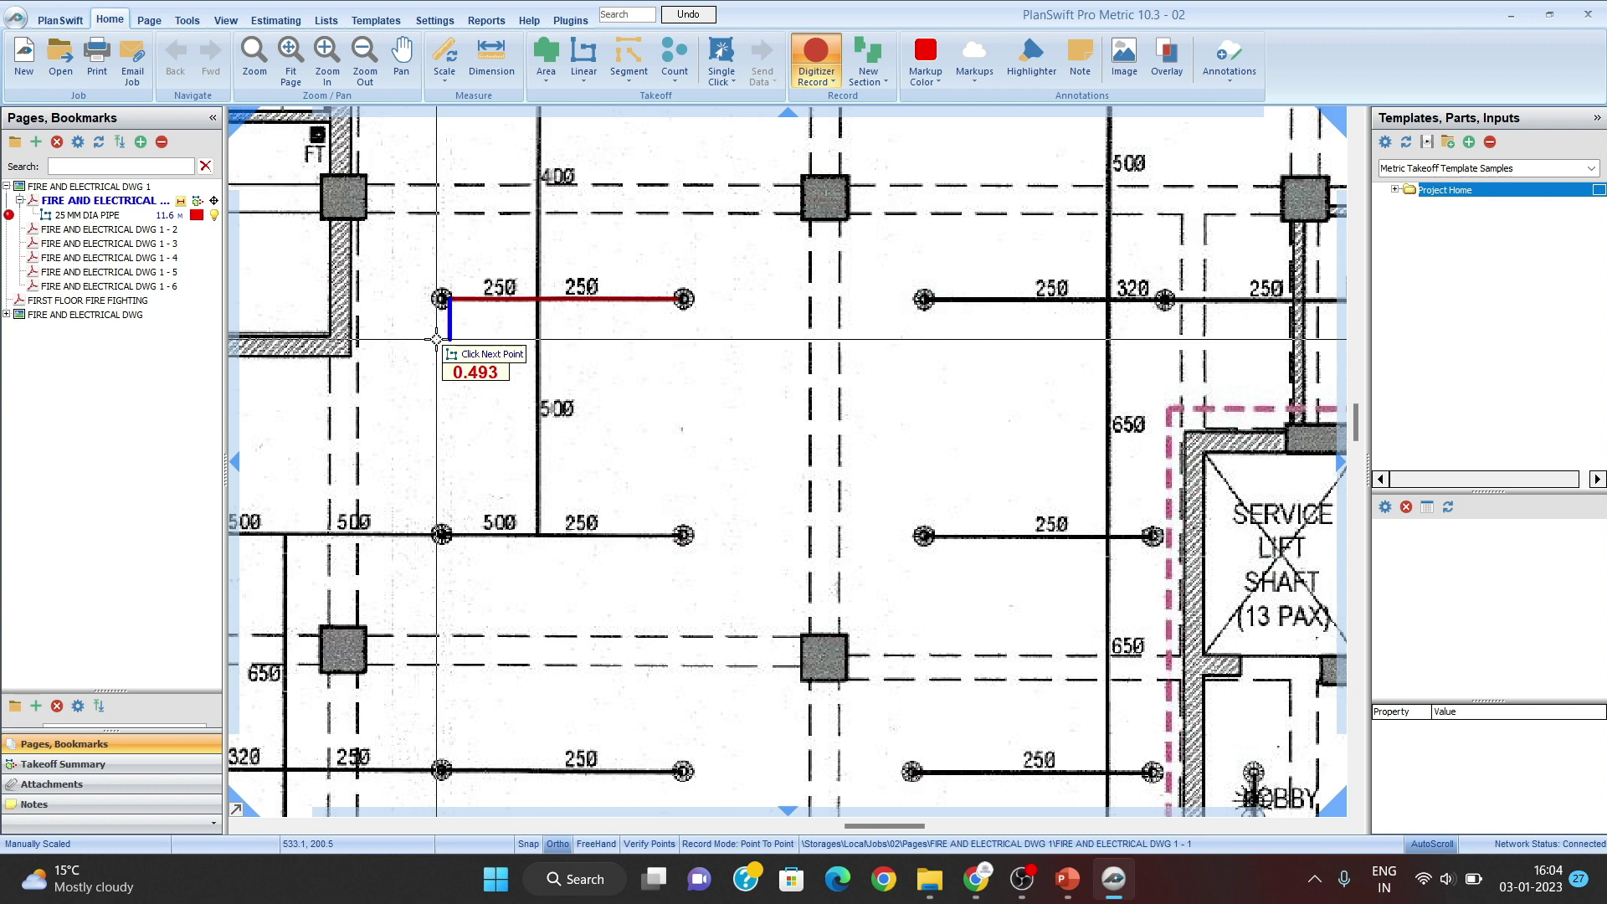
pyautogui.rightClick(467, 307)
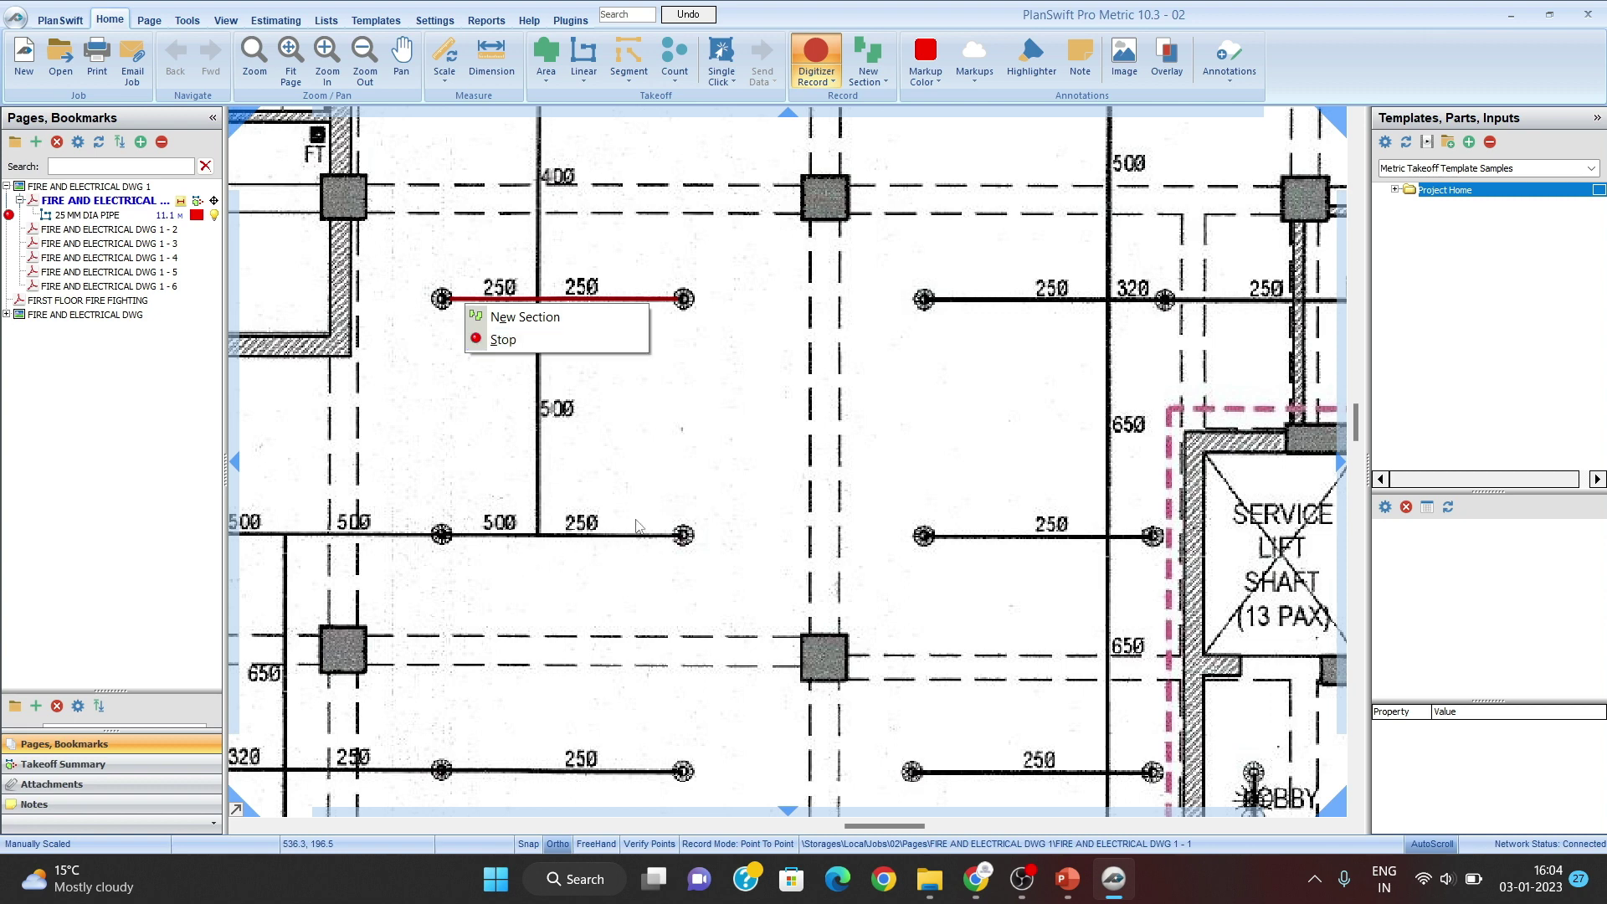
pyautogui.click(525, 318)
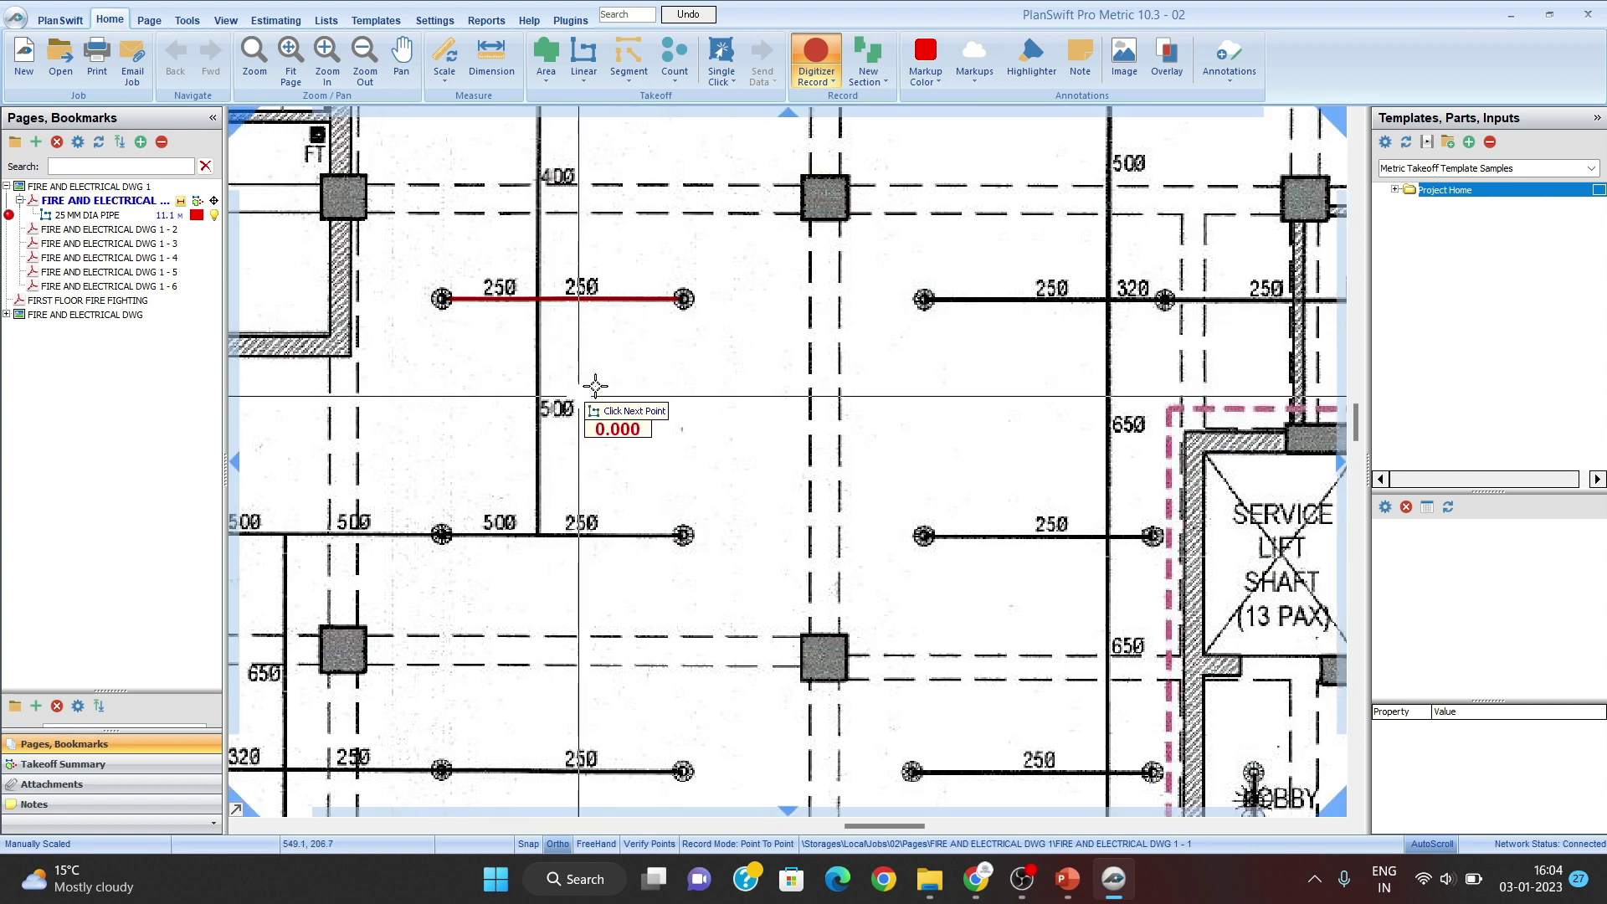
# Step: Trace the 25 mm segment one row below from its right sprinkler to the vertical 50 mm pipe, and begin a new section
pyautogui.click(687, 532)
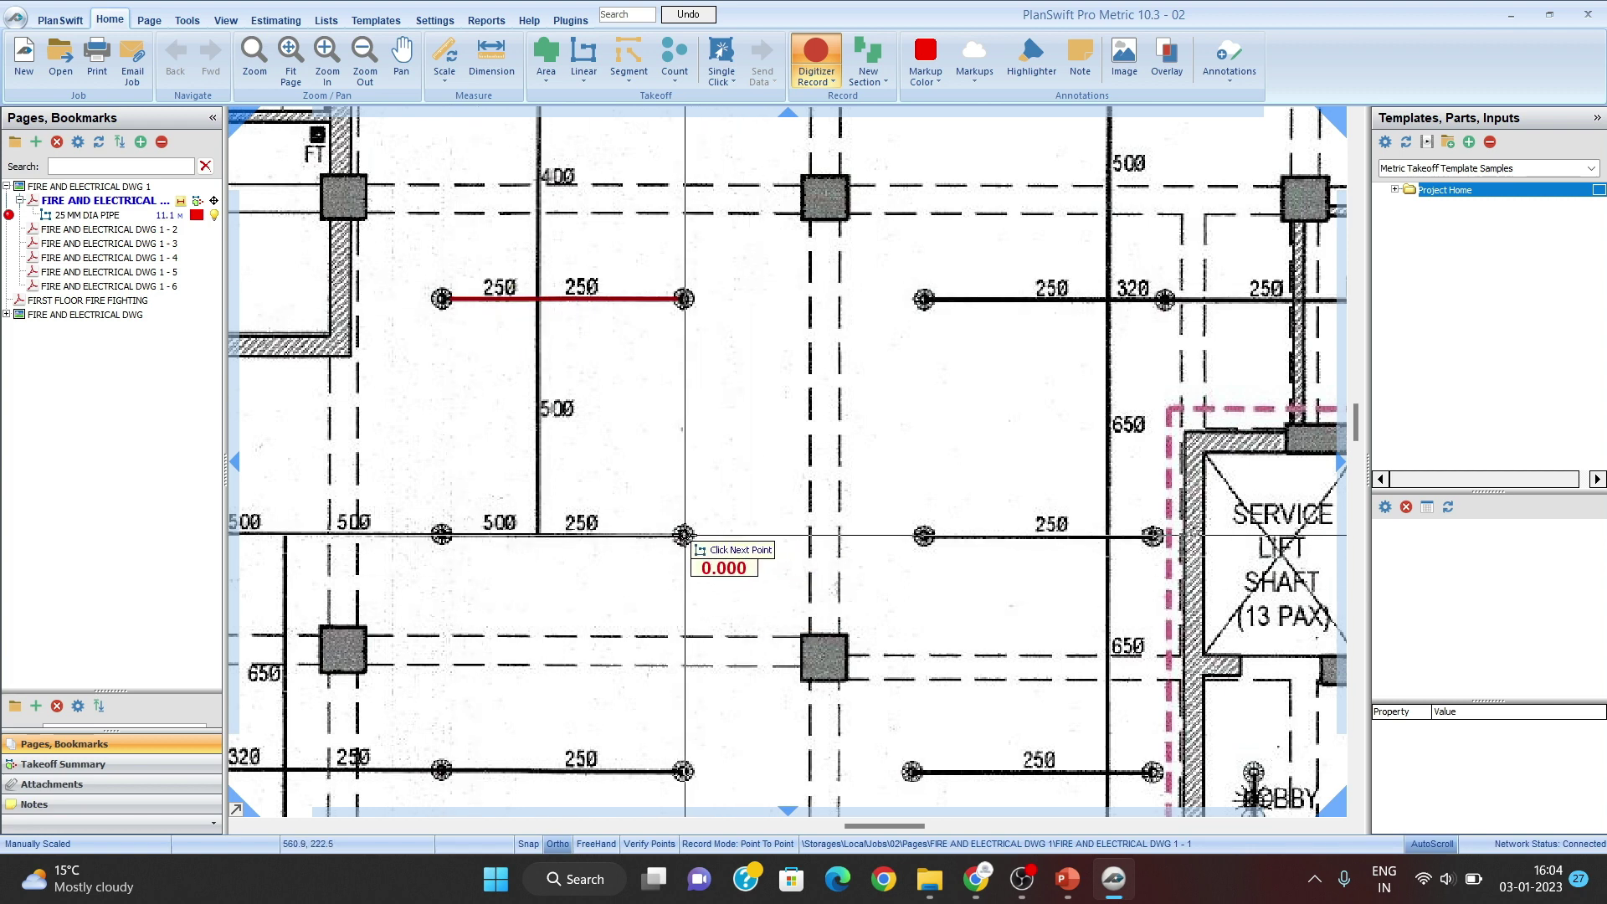
pyautogui.click(540, 533)
pyautogui.rightClick(542, 546)
pyautogui.click(603, 561)
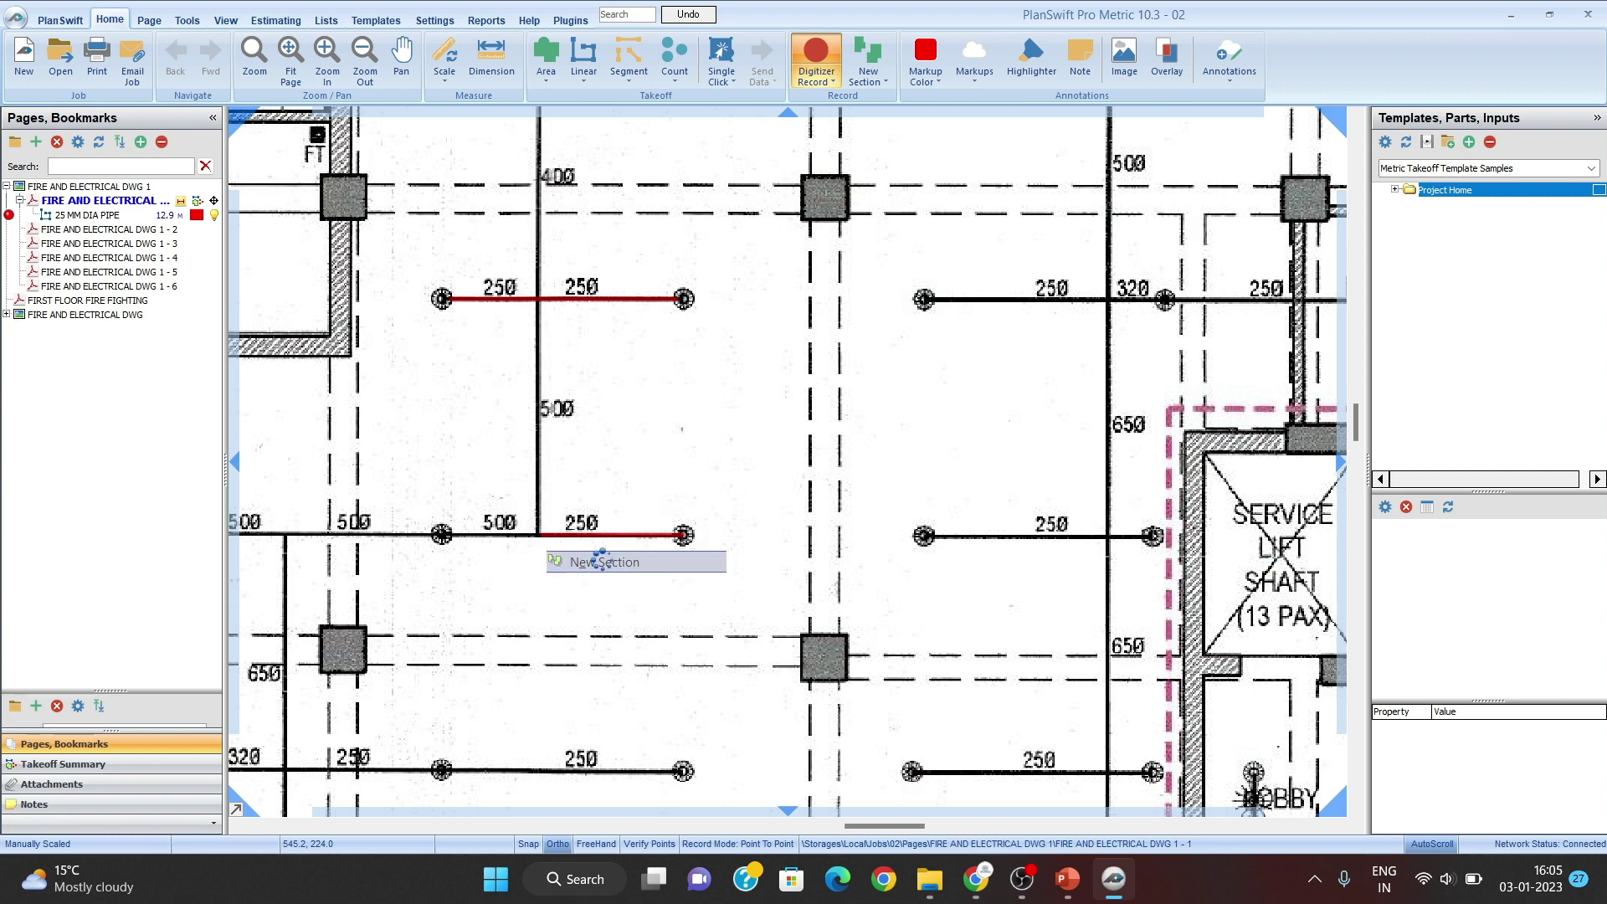
# Step: Trace the 25 mm segments between the left sprinklers and the vertical main on the two rows near the service lift shaft, as separate sections
pyautogui.click(924, 298)
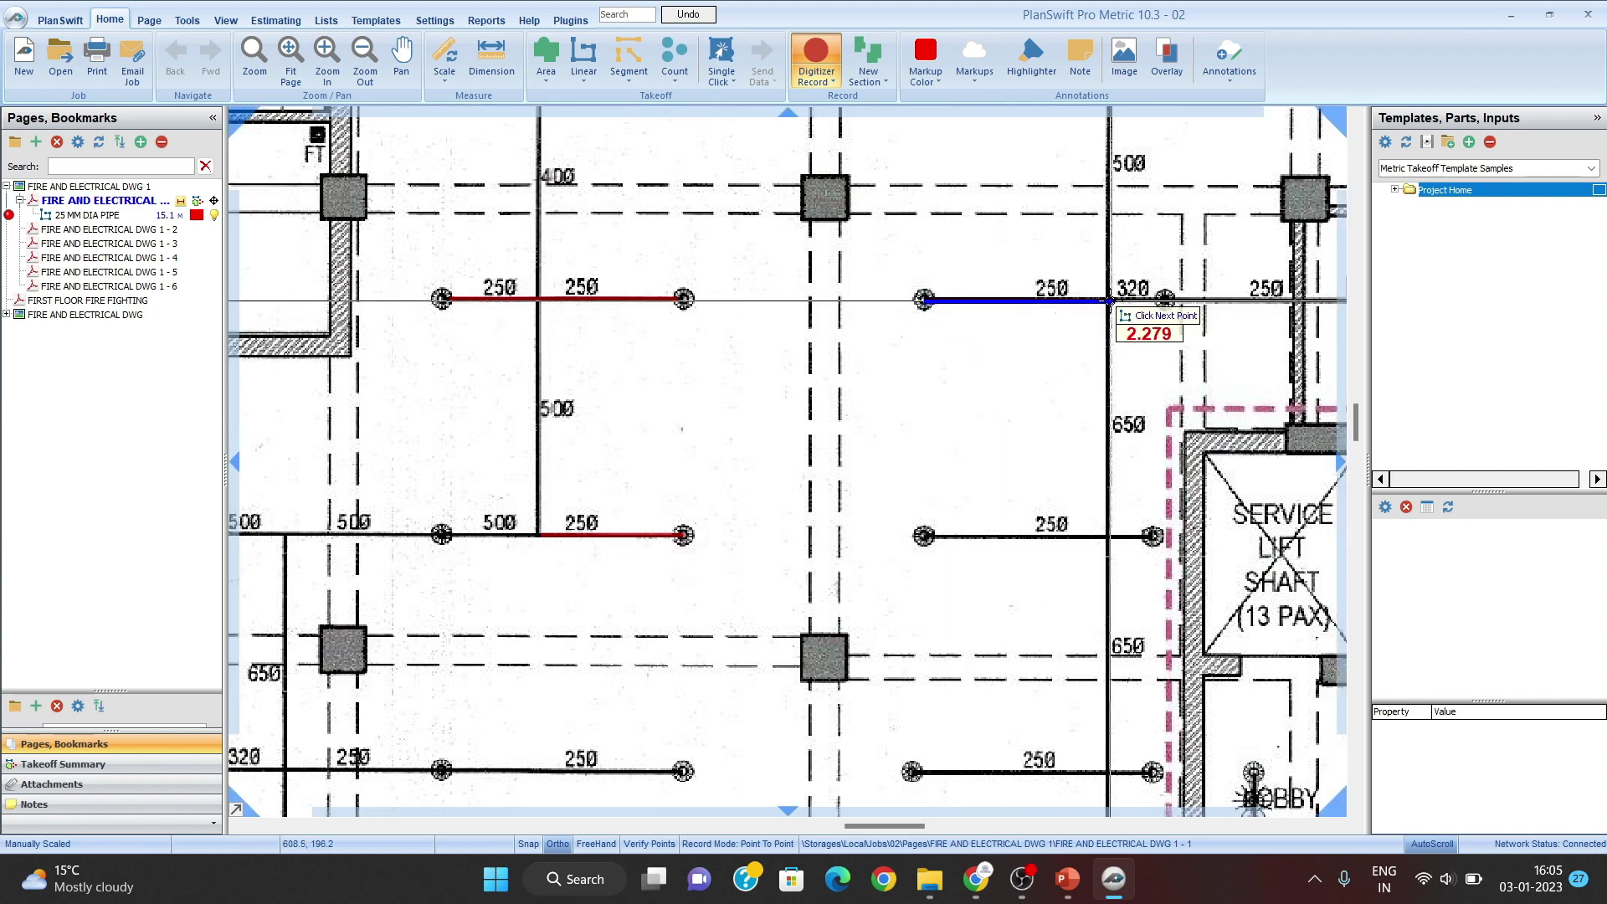
pyautogui.rightClick(1110, 299)
pyautogui.click(1164, 323)
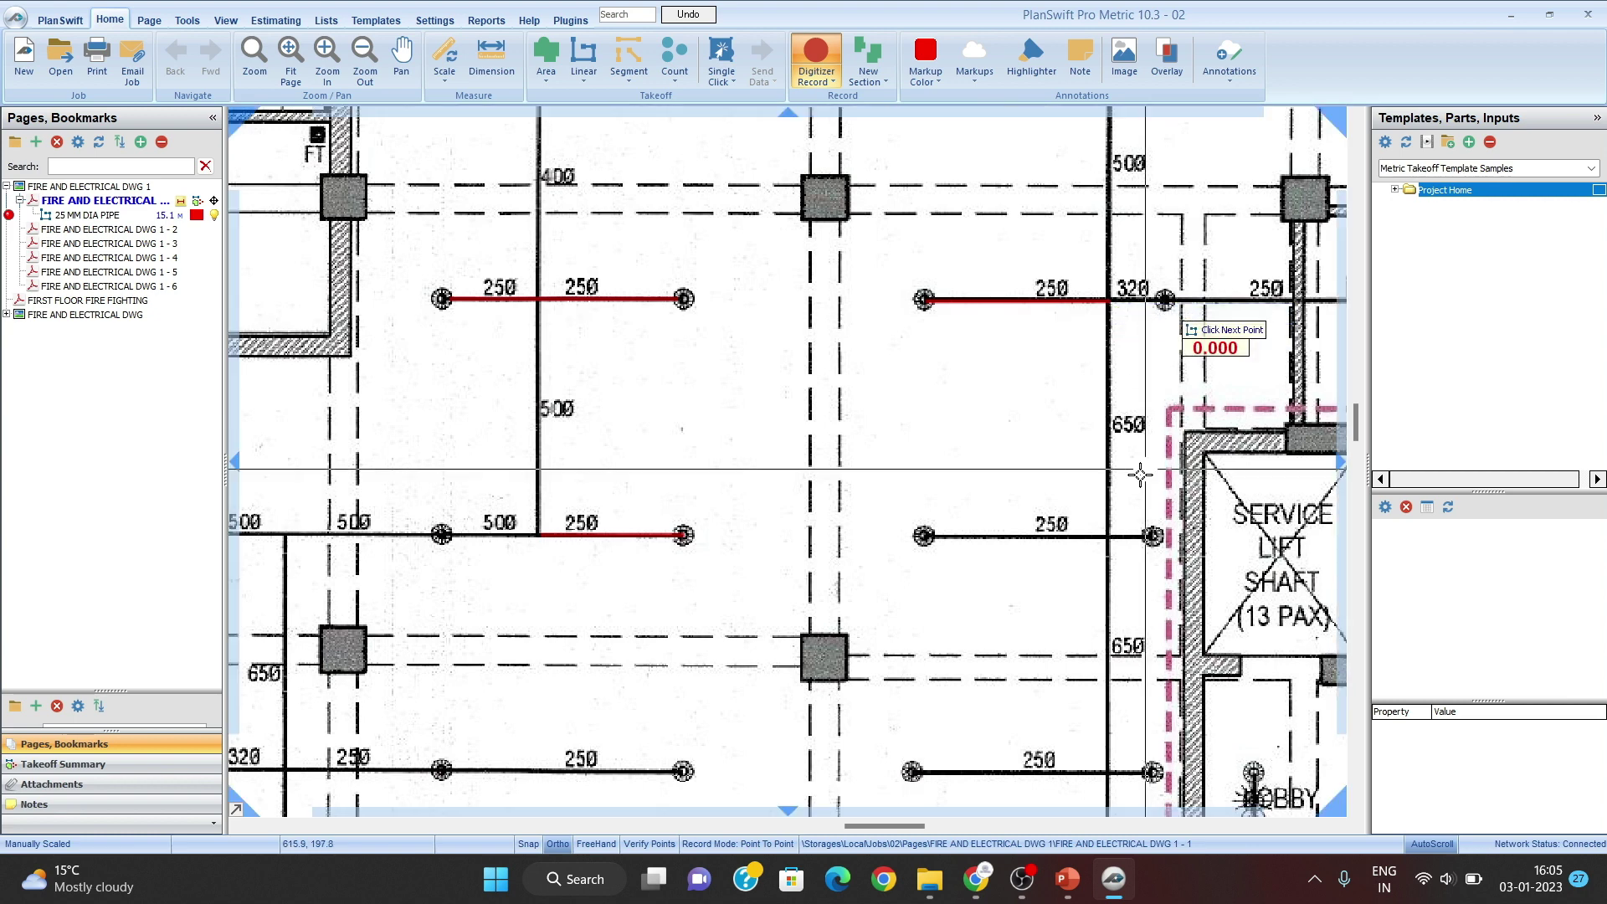
pyautogui.click(1108, 536)
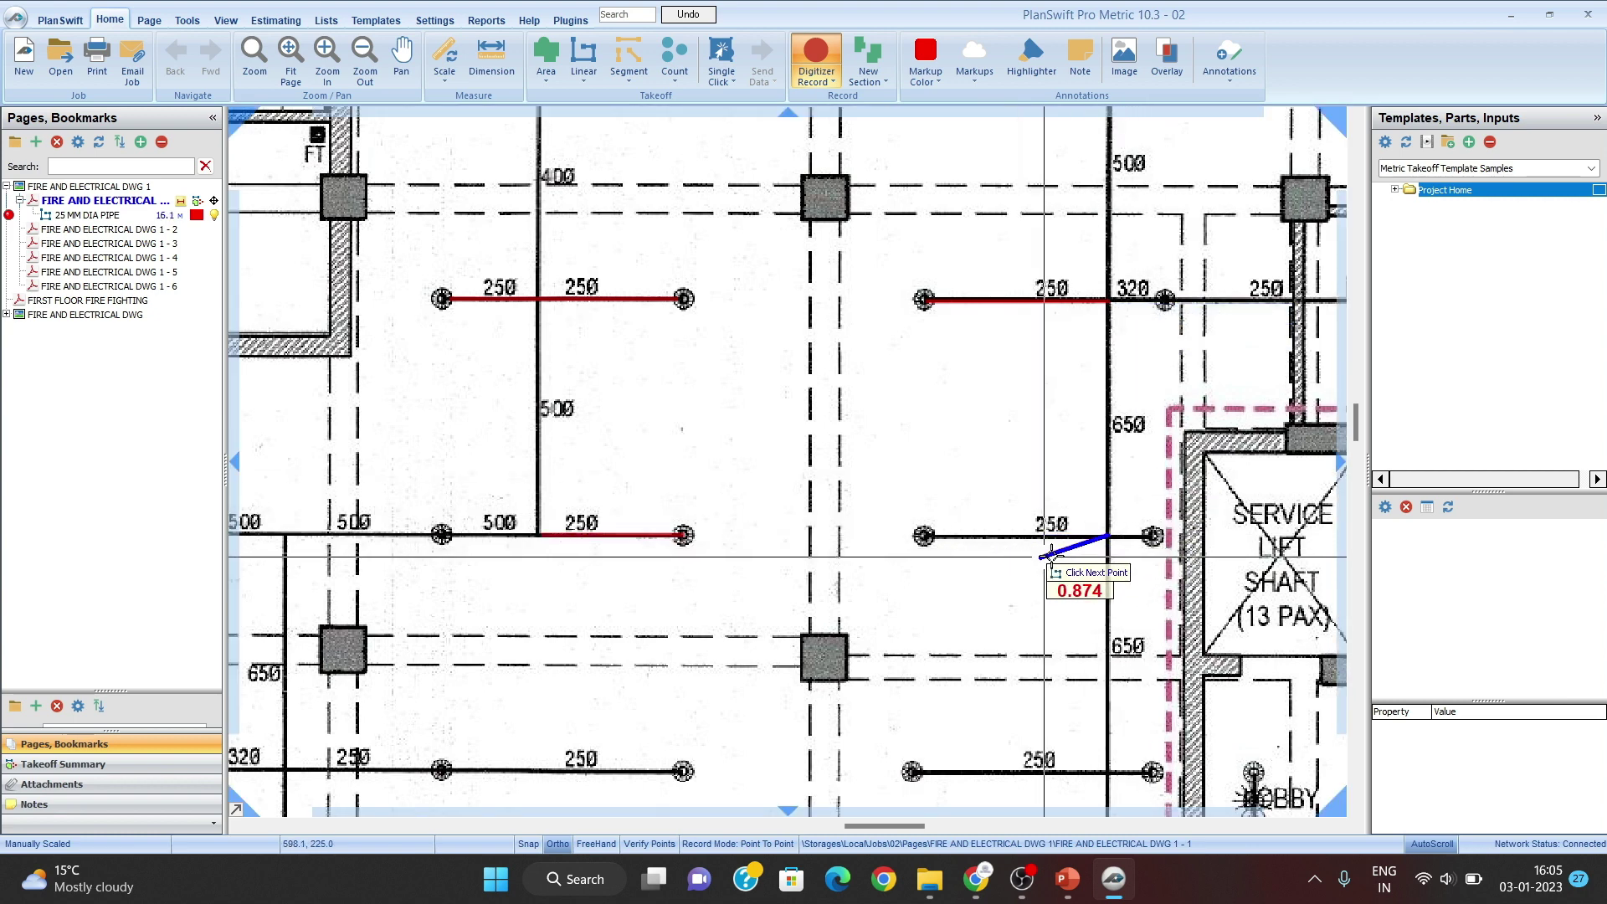
pyautogui.rightClick(926, 536)
pyautogui.click(971, 550)
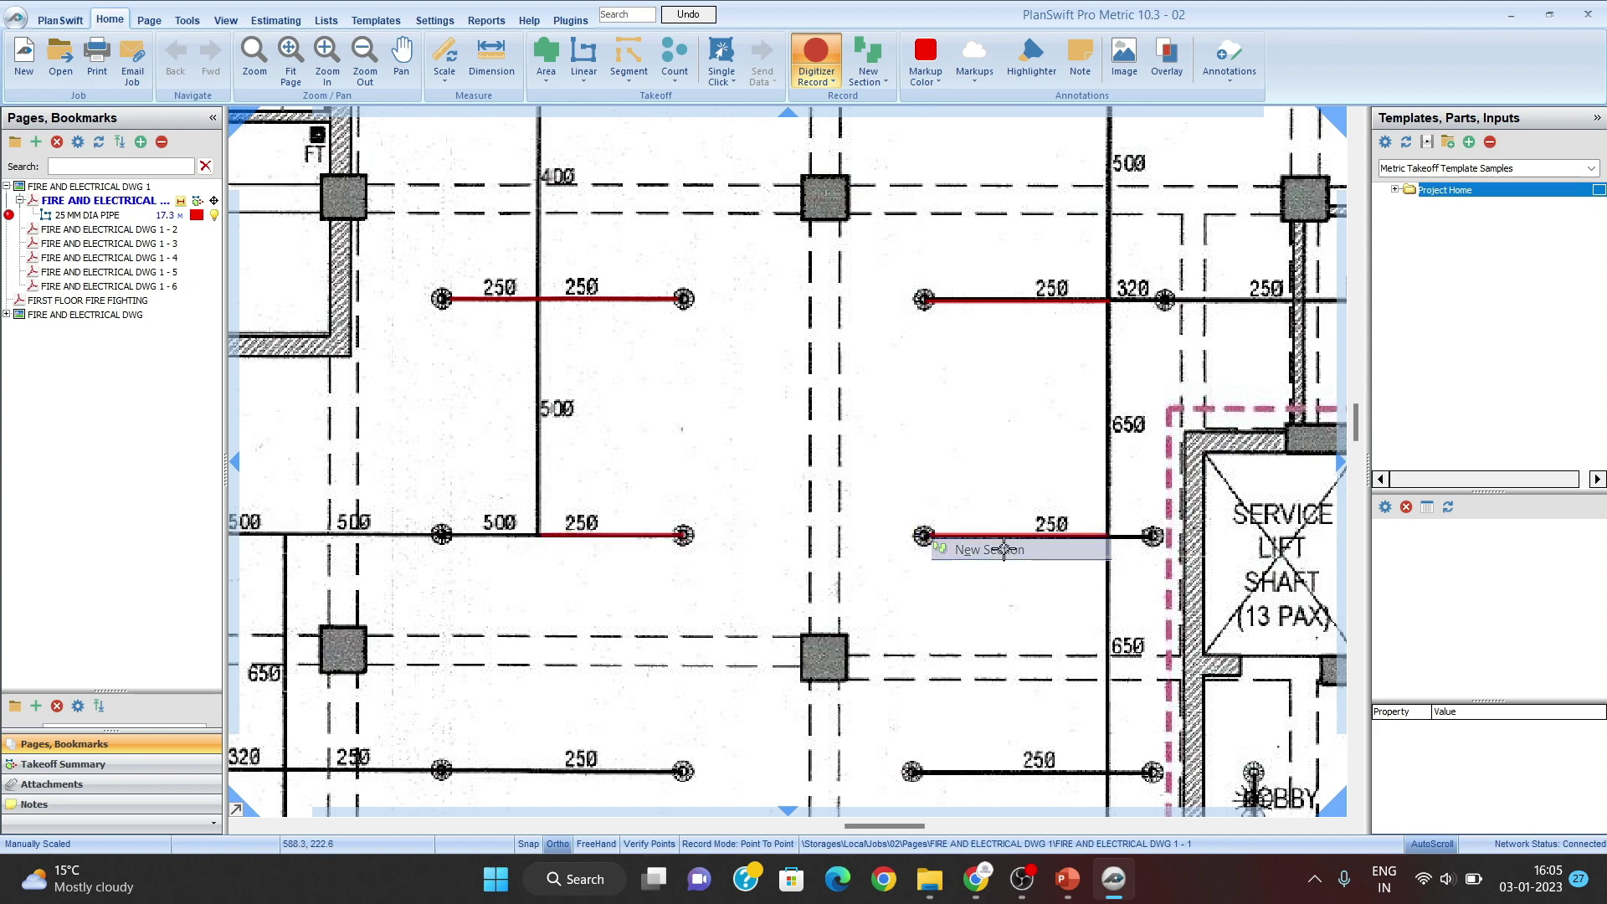
# Step: Trace the 25 mm run on the row above the OFFICE PLATE-I label's level, from the vertical main to its right-end sprinkler, and begin a new section
pyautogui.scroll(-3, 652, 357)
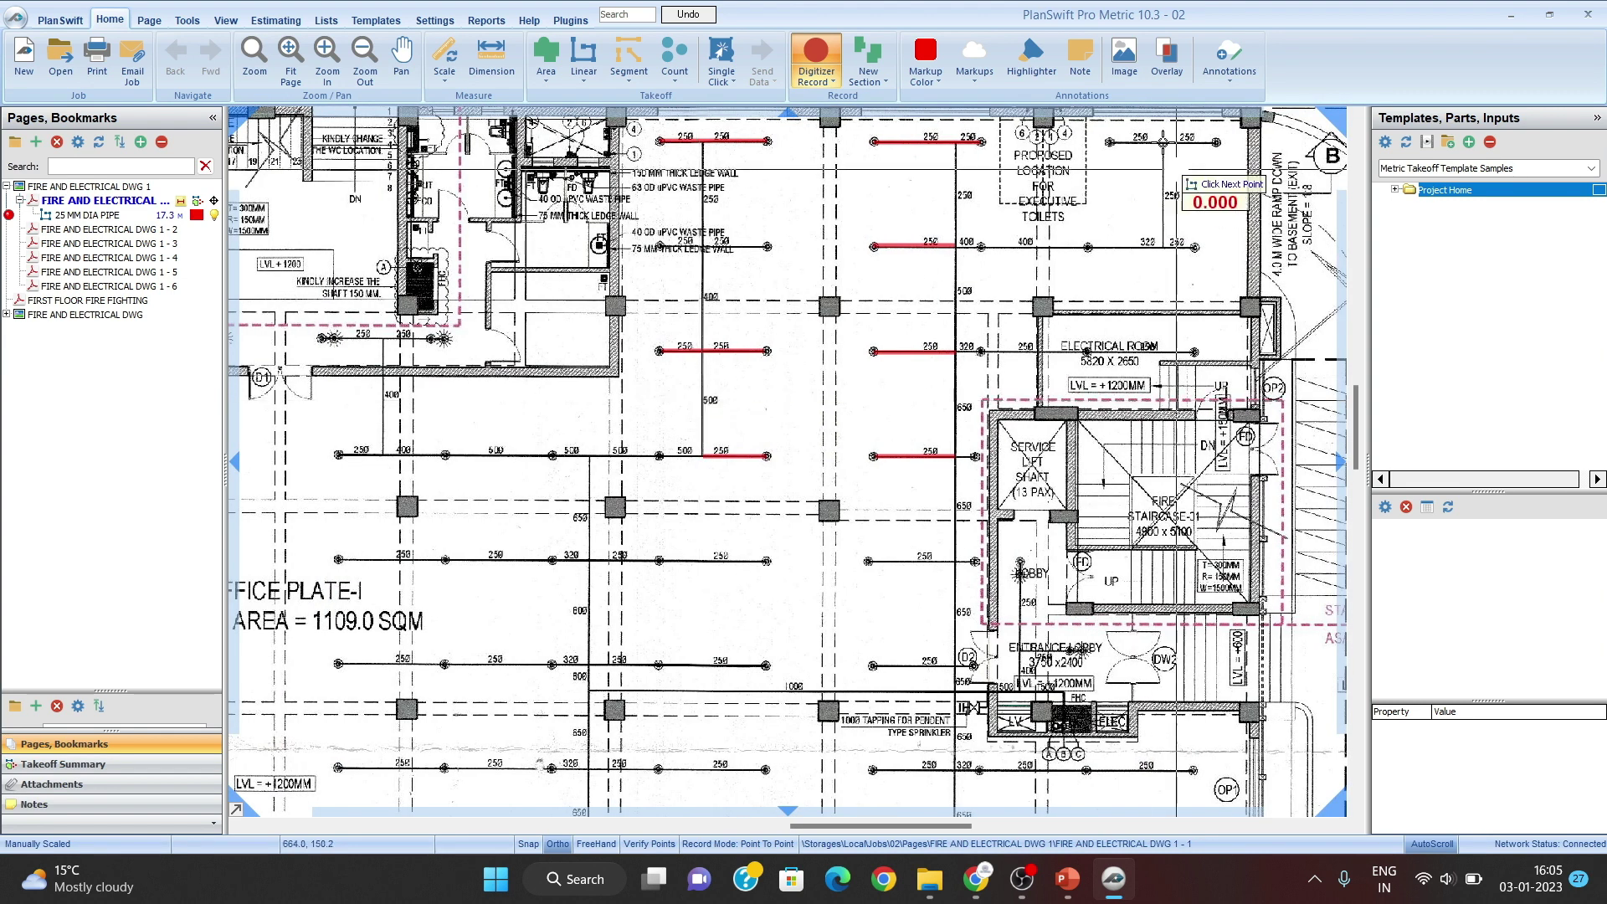
pyautogui.click(95, 217)
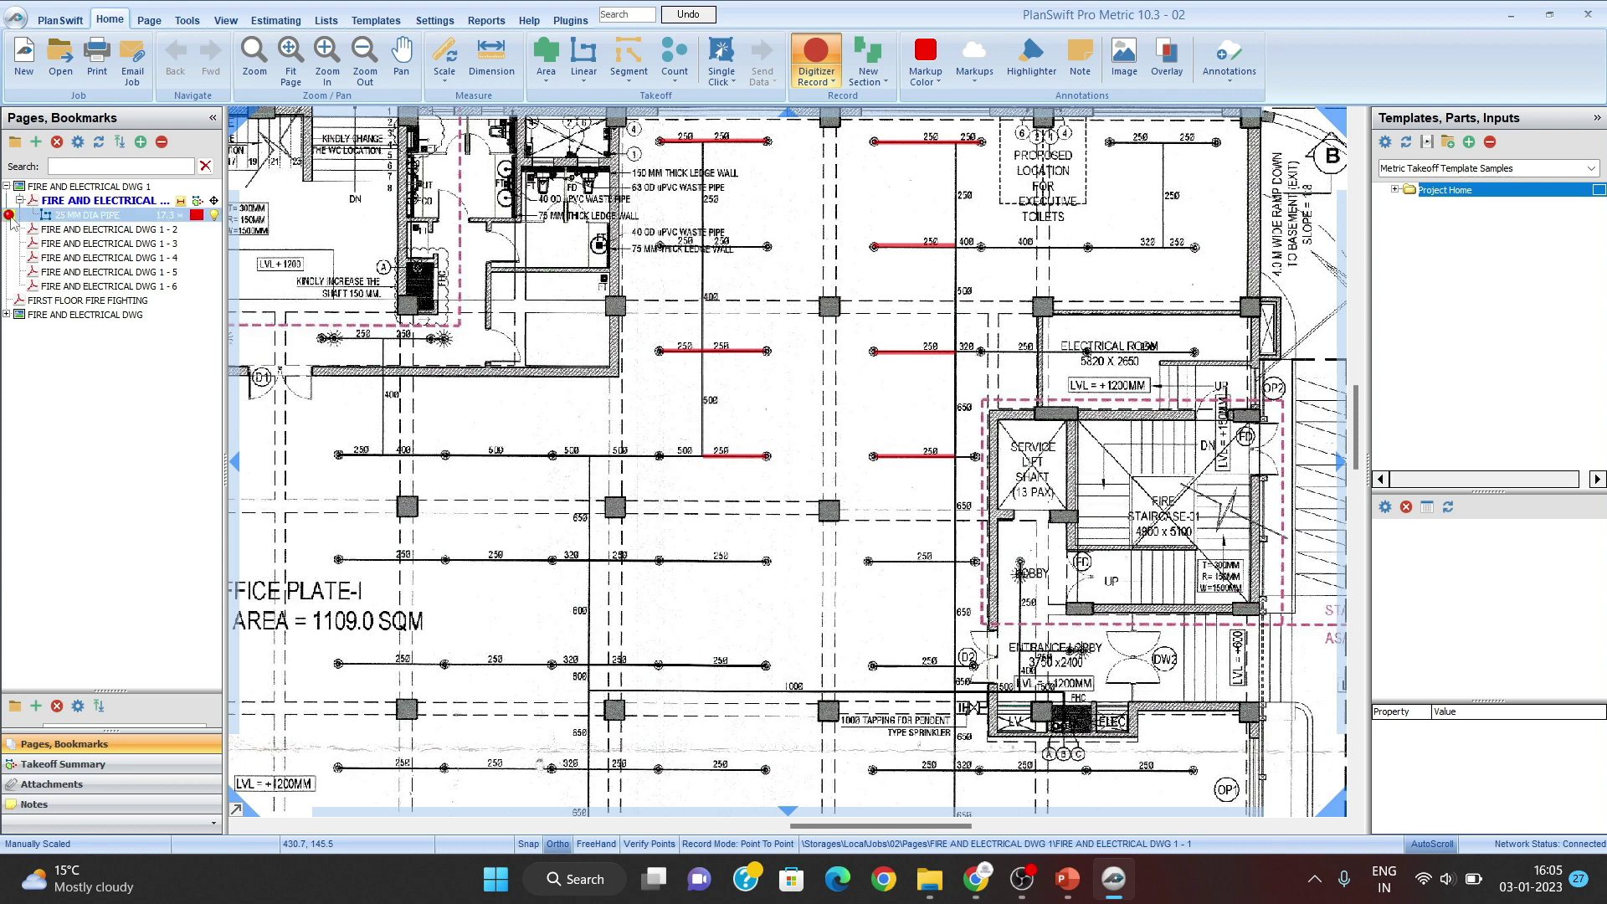
pyautogui.scroll(4, 816, 421)
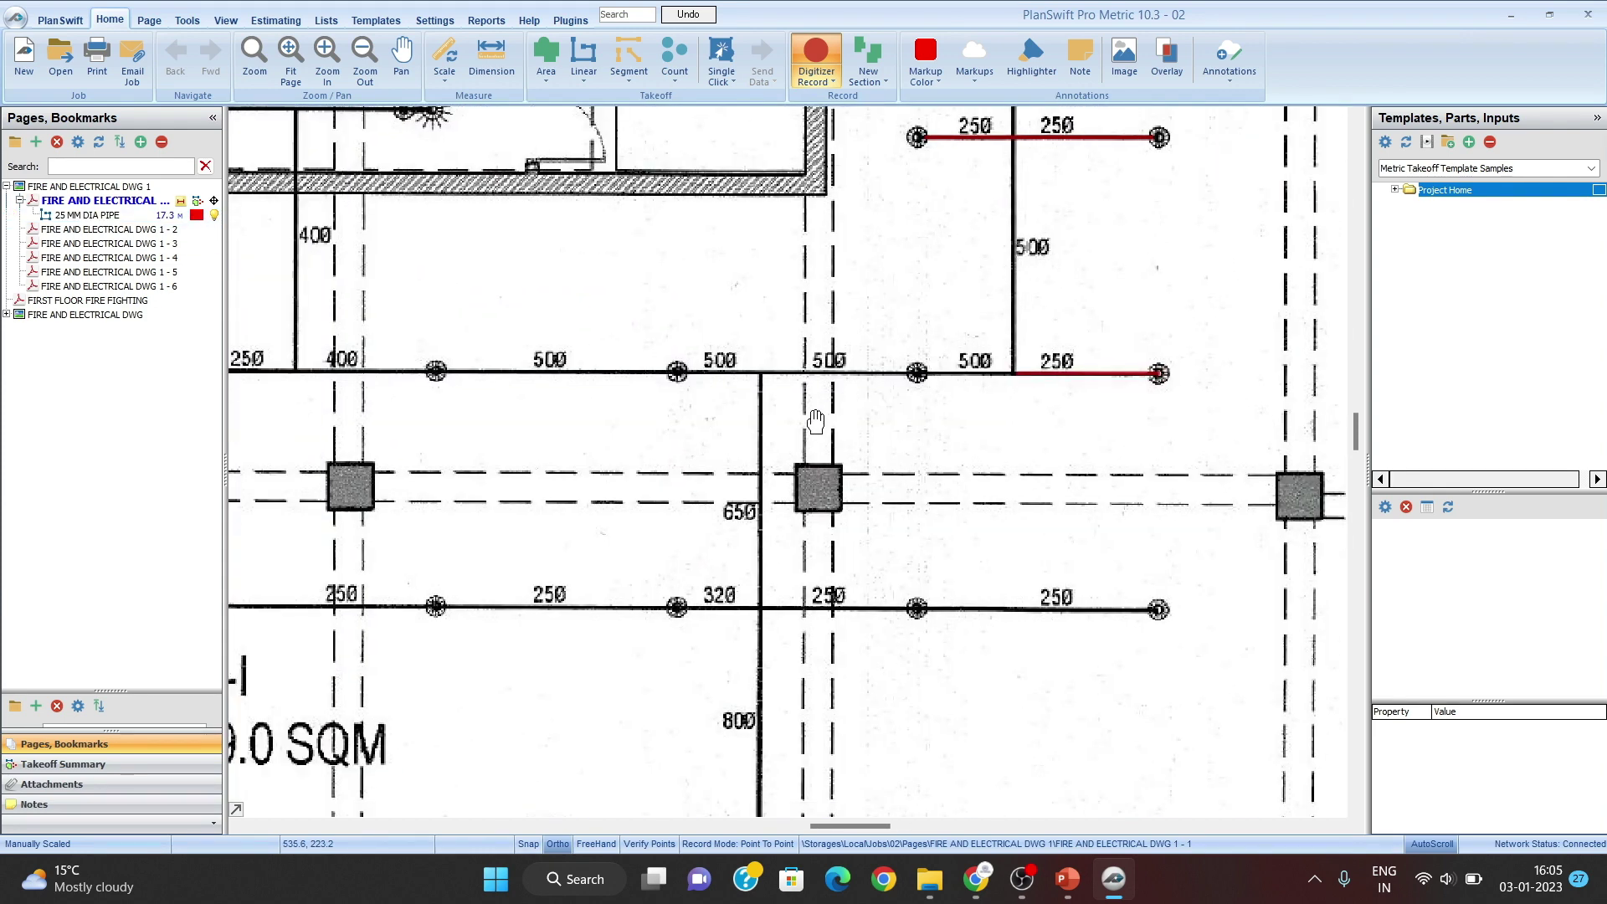
pyautogui.scroll(1, 687, 427)
pyautogui.moveTo(825, 406); pyautogui.dragTo(682, 417)
pyautogui.moveTo(944, 553); pyautogui.dragTo(689, 363)
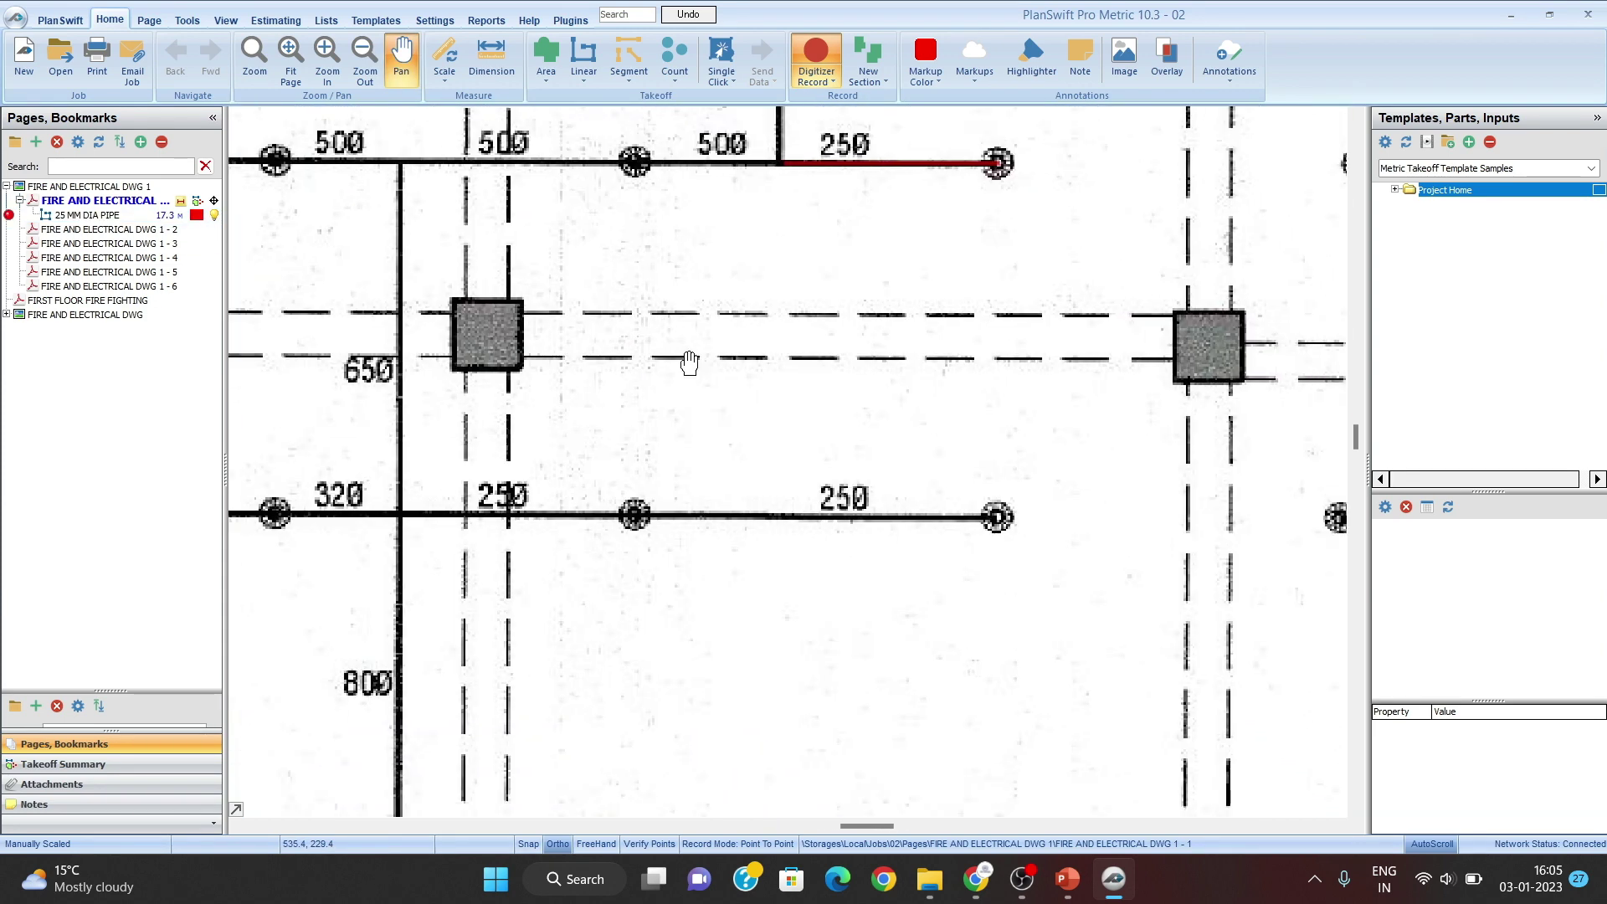
pyautogui.moveTo(821, 463); pyautogui.dragTo(818, 345)
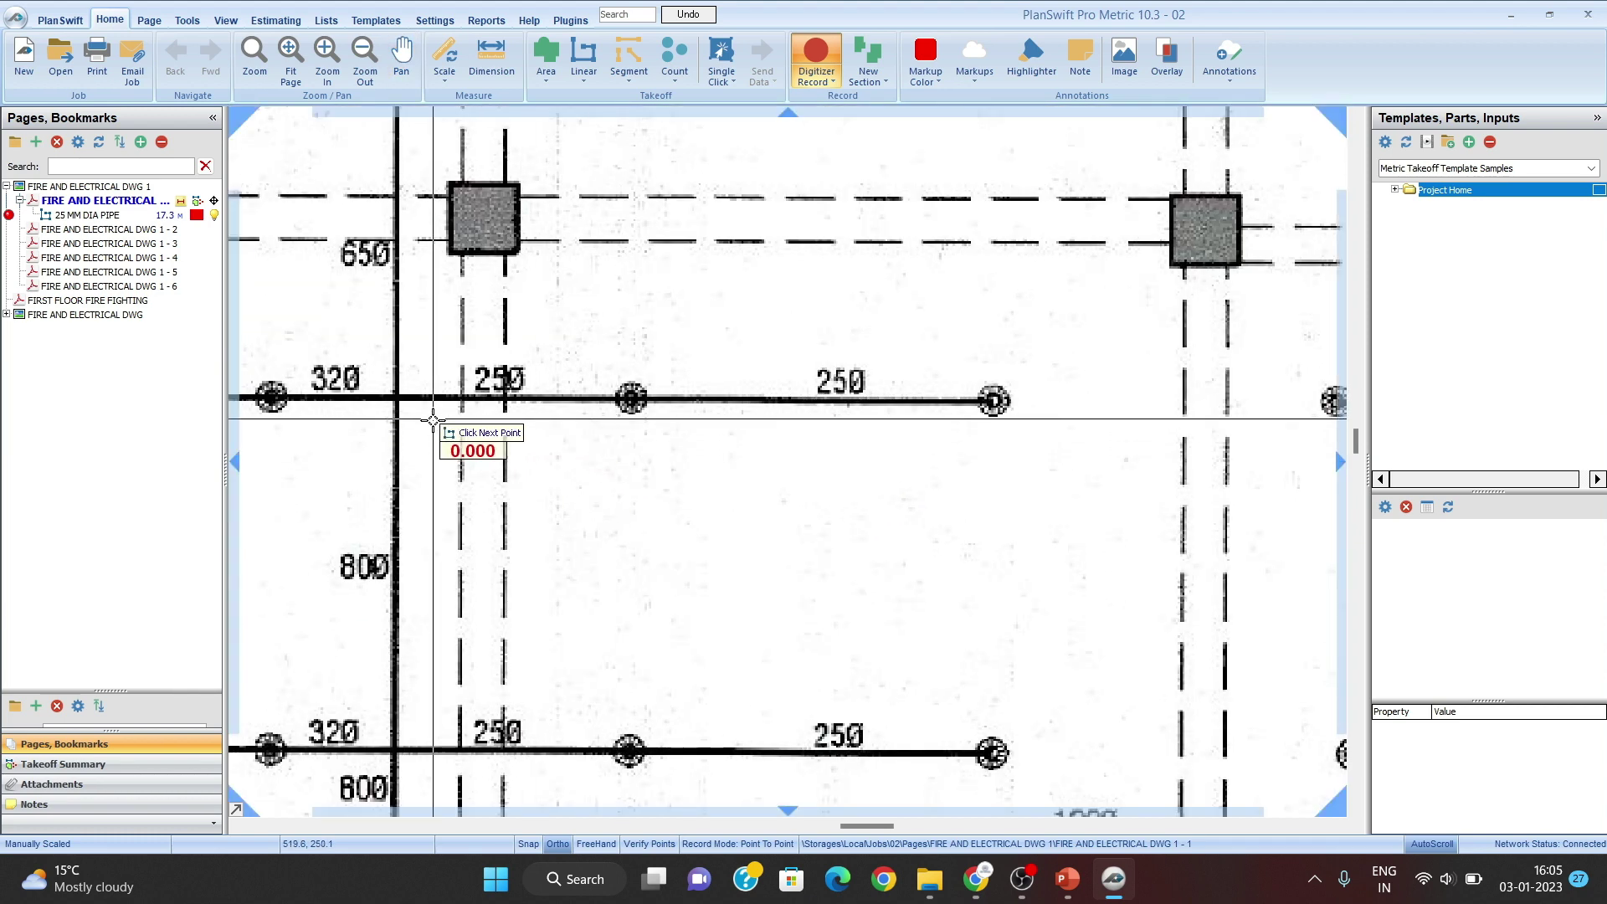
pyautogui.click(397, 399)
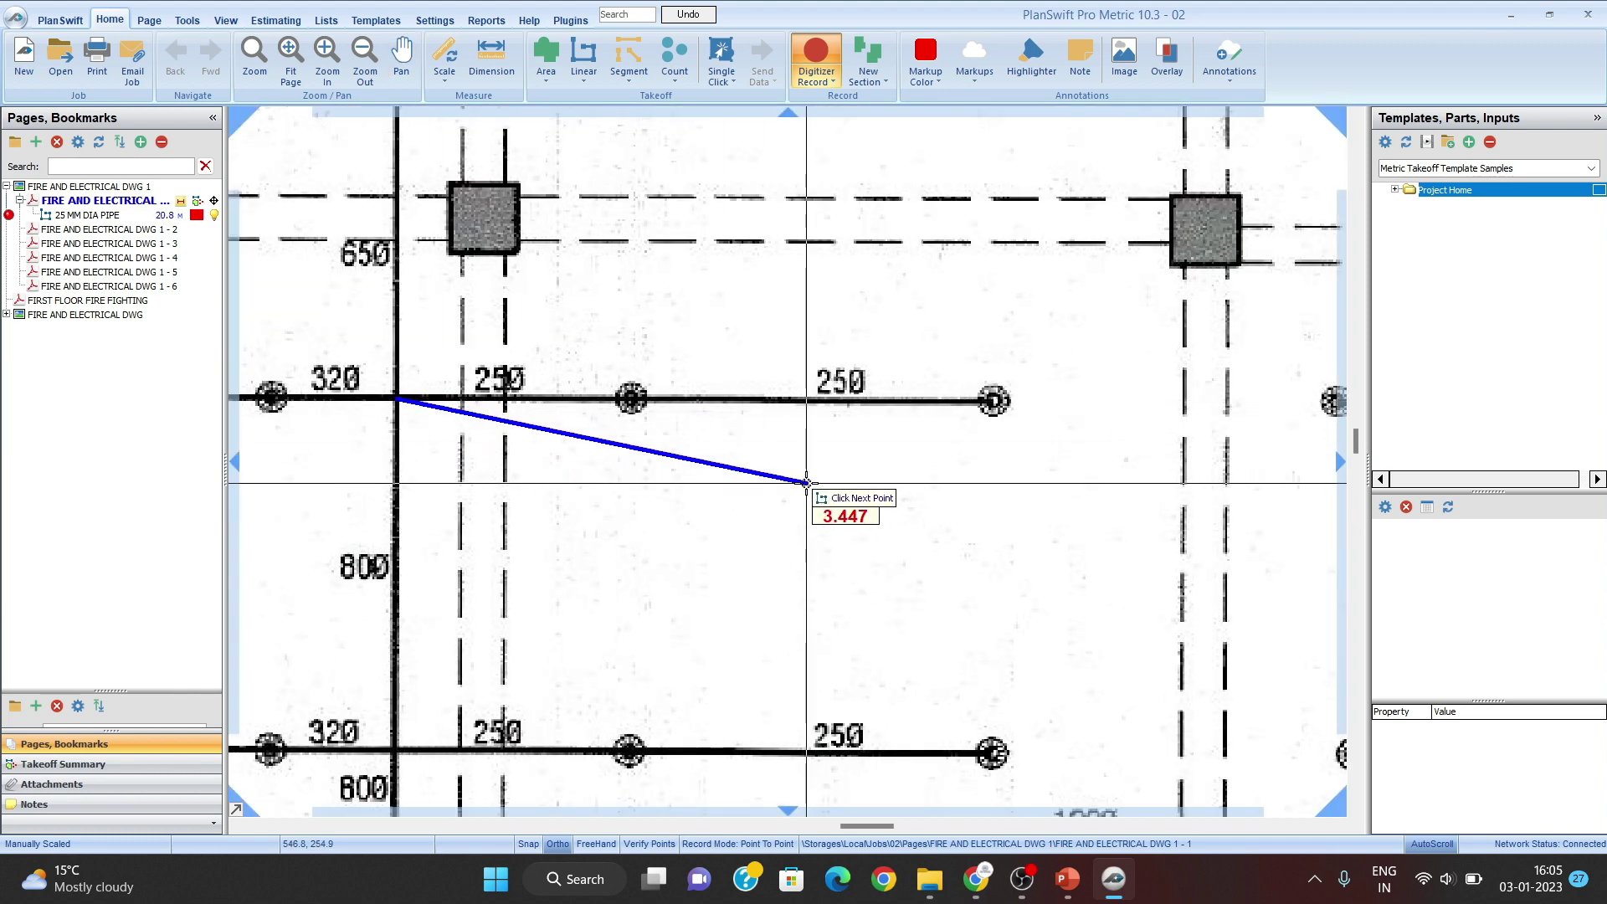
pyautogui.click(995, 401)
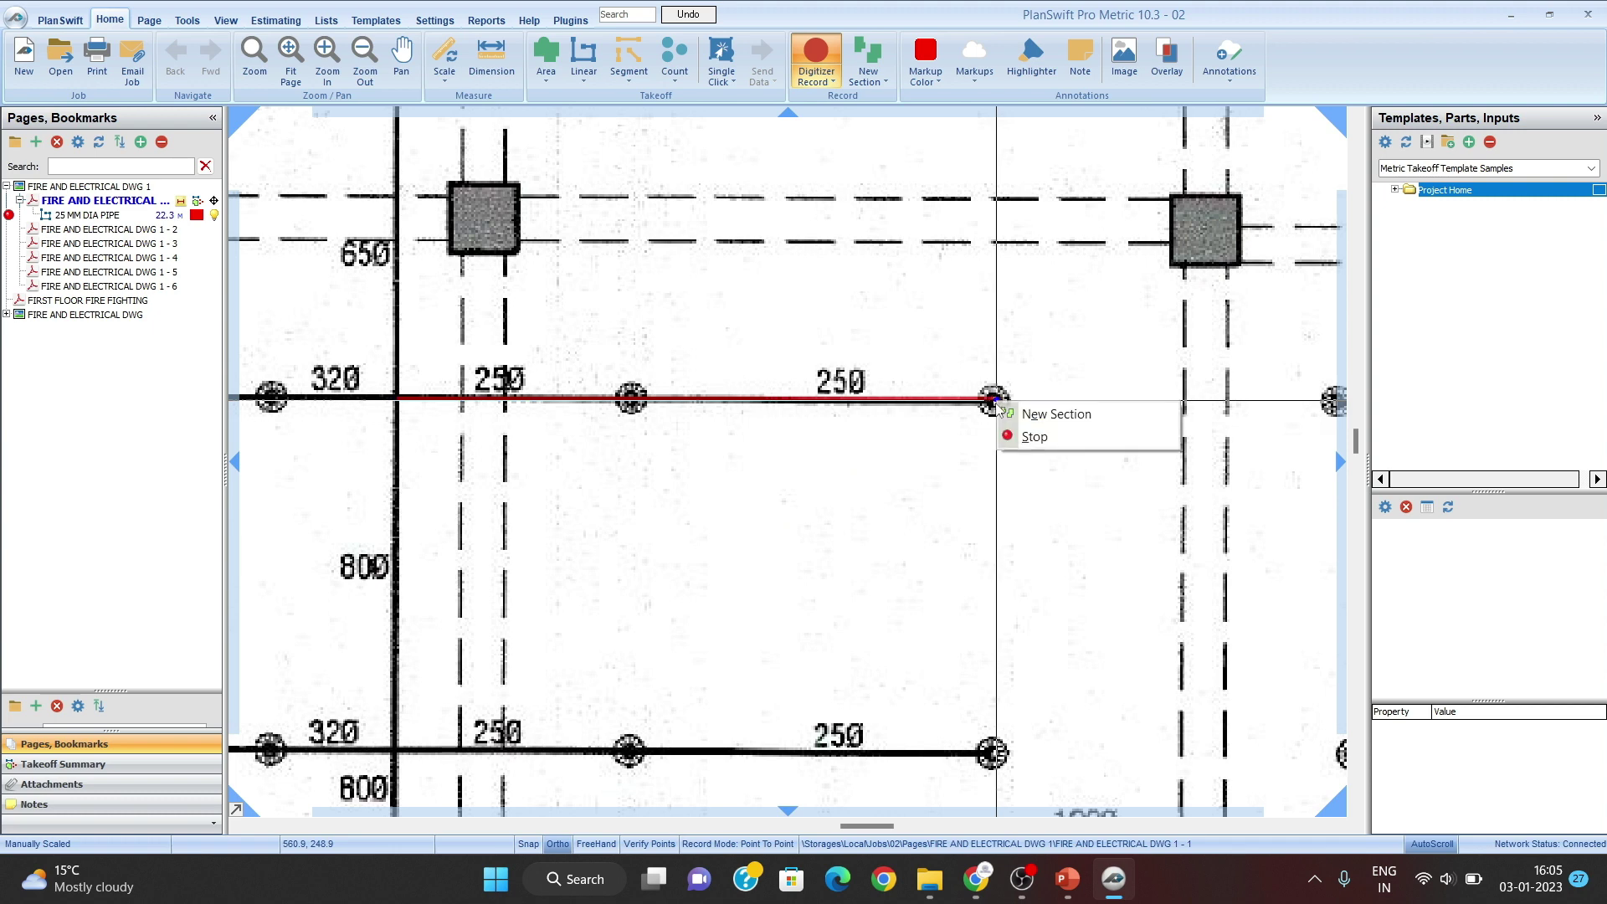
pyautogui.click(1056, 414)
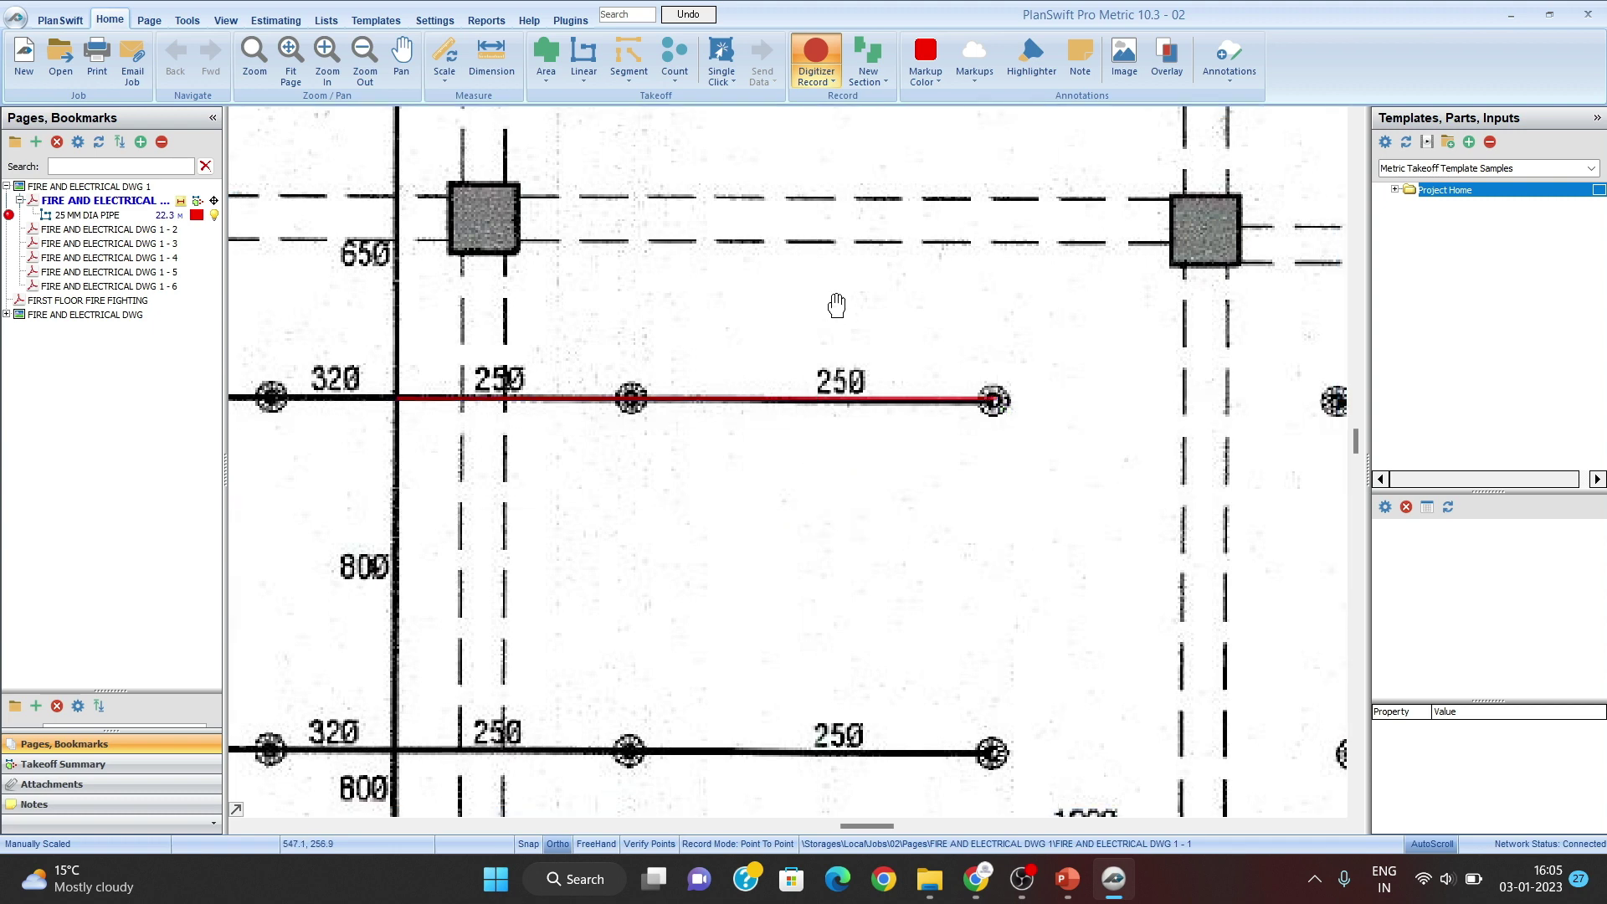
# Step: Trace the 25 mm run one row below from its right-end sprinkler to the vertical main, and begin a new section
pyautogui.moveTo(994, 787); pyautogui.dragTo(1032, 535)
pyautogui.click(1032, 501)
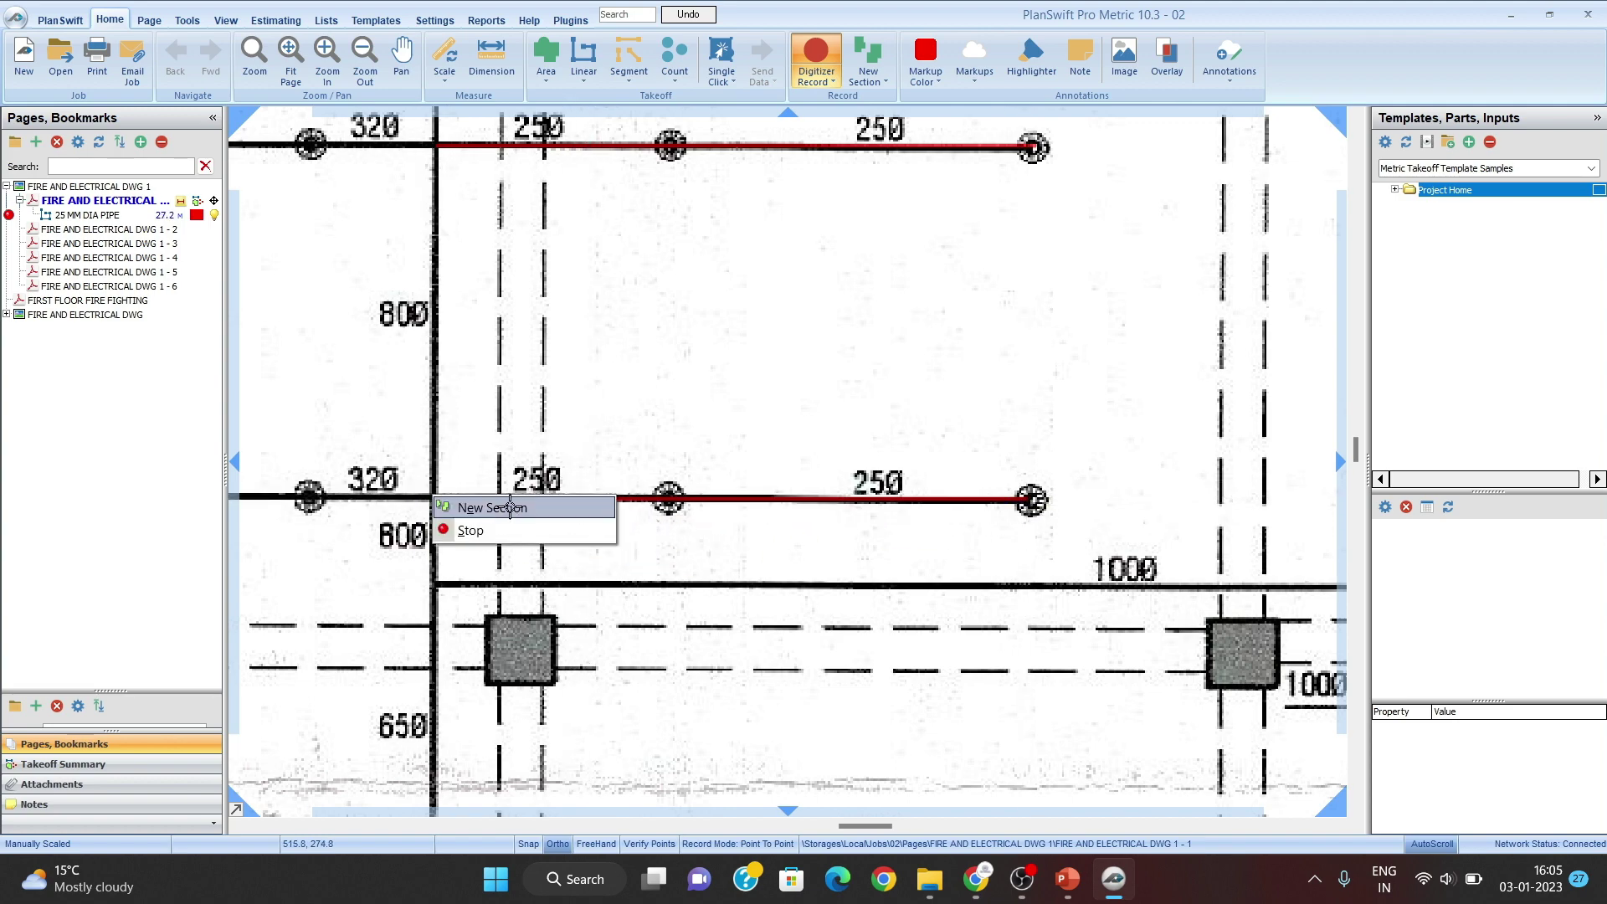
pyautogui.click(490, 509)
# Step: Trace the same row's 25 mm run left of the main, from the sprinkler beside the 320 segment to the leftmost sprinkler, and stop recording
pyautogui.scroll(-2, 674, 373)
pyautogui.moveTo(682, 370); pyautogui.dragTo(1164, 338)
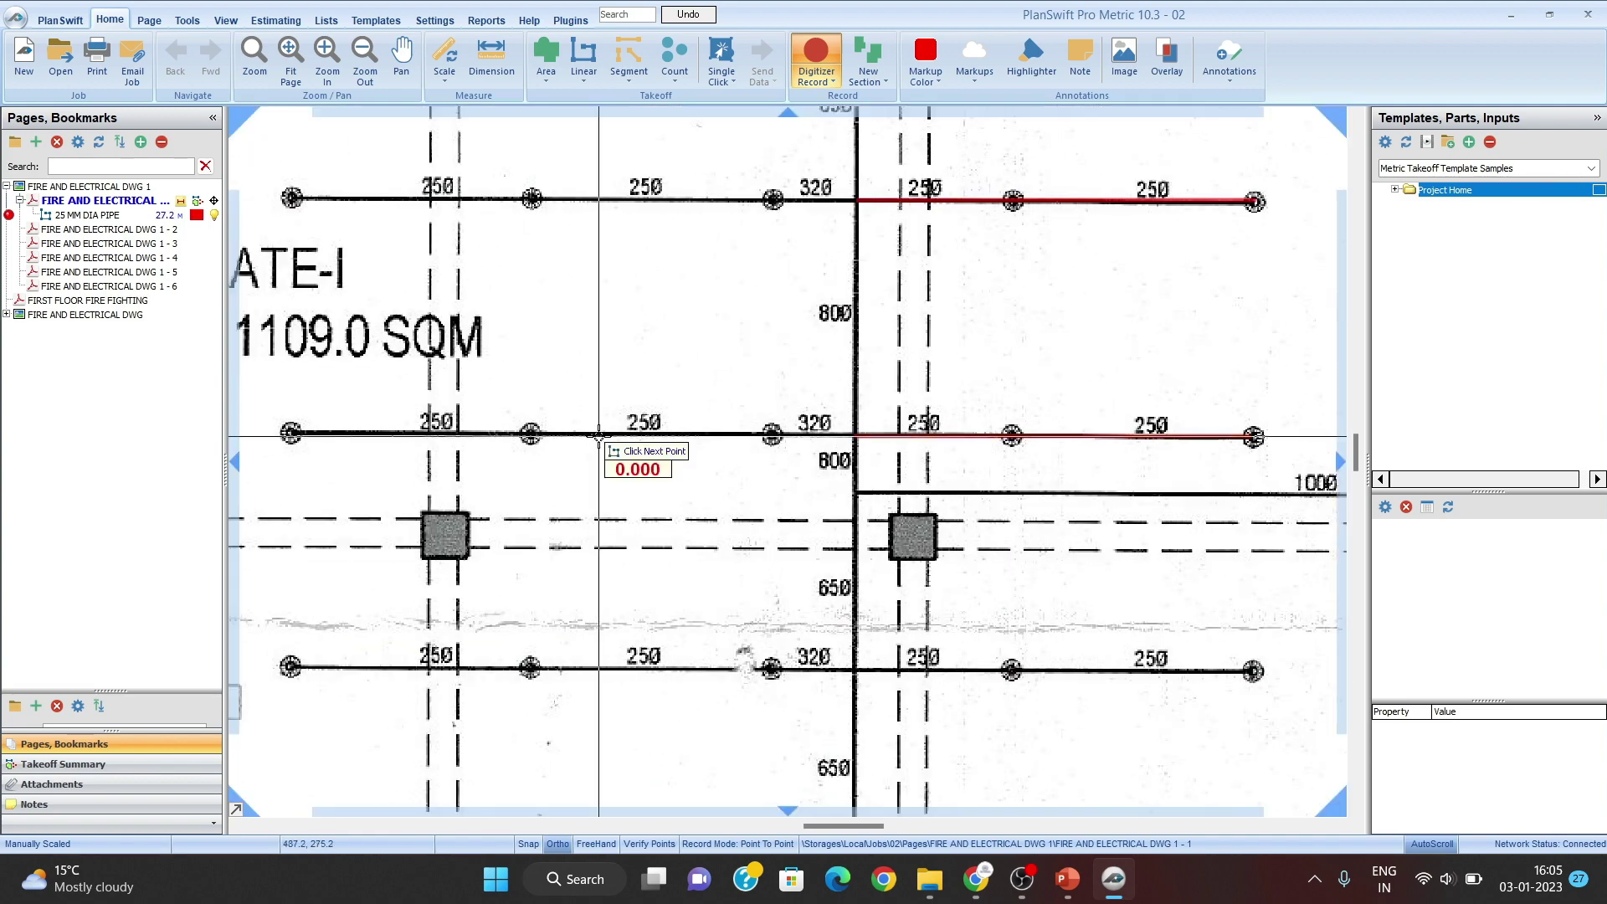
pyautogui.scroll(2, 601, 437)
pyautogui.moveTo(763, 465); pyautogui.dragTo(986, 472)
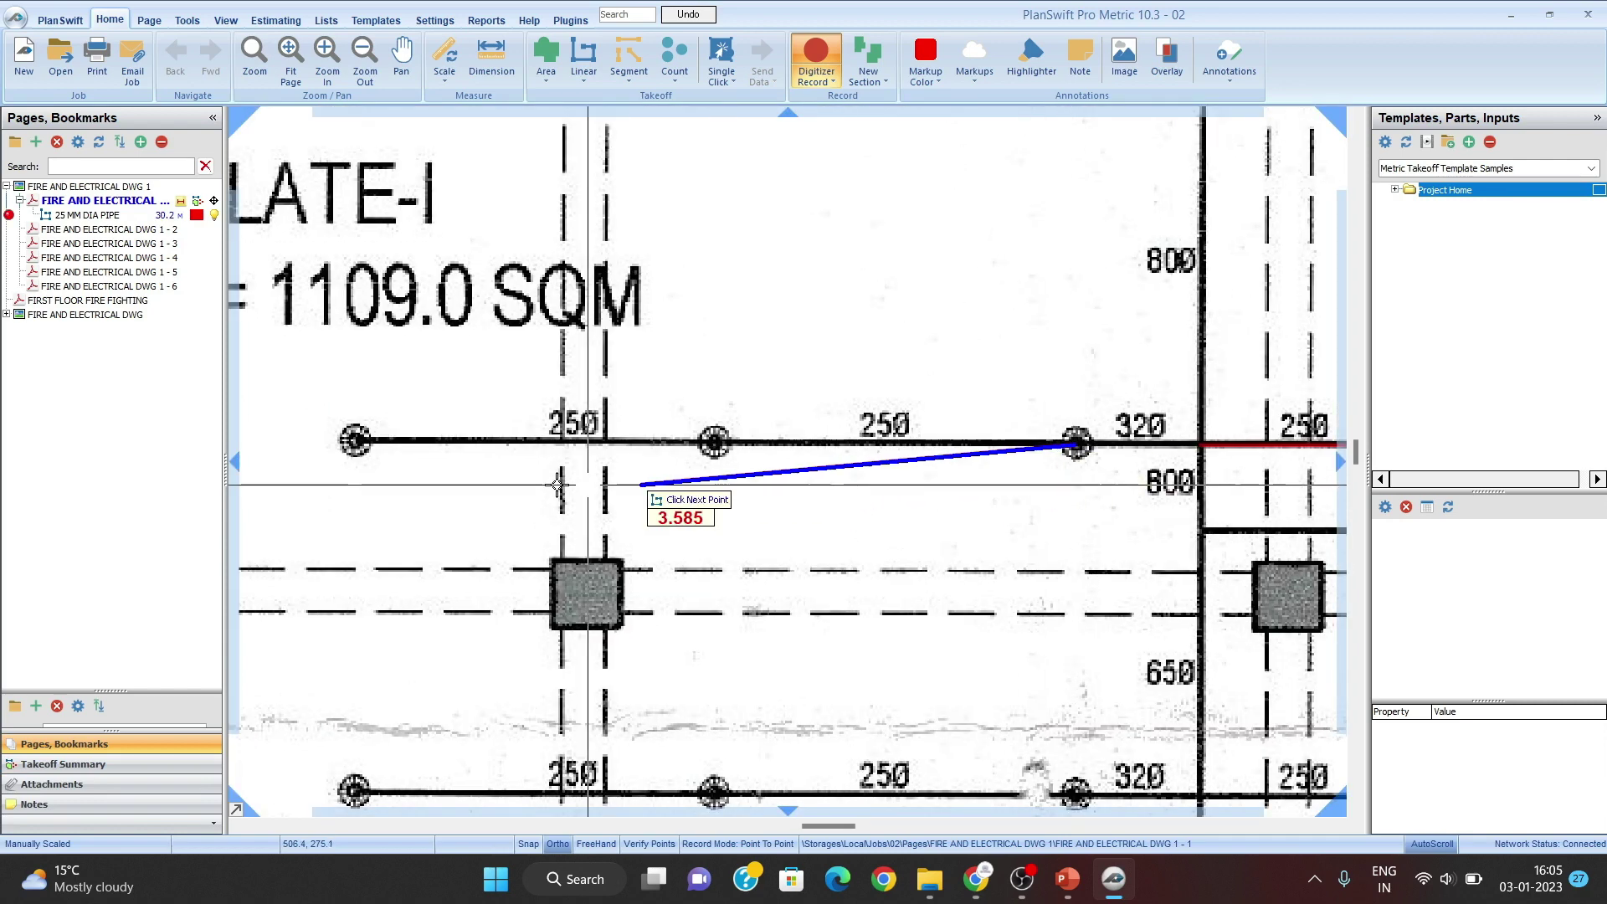
pyautogui.click(350, 438)
pyautogui.rightClick(351, 440)
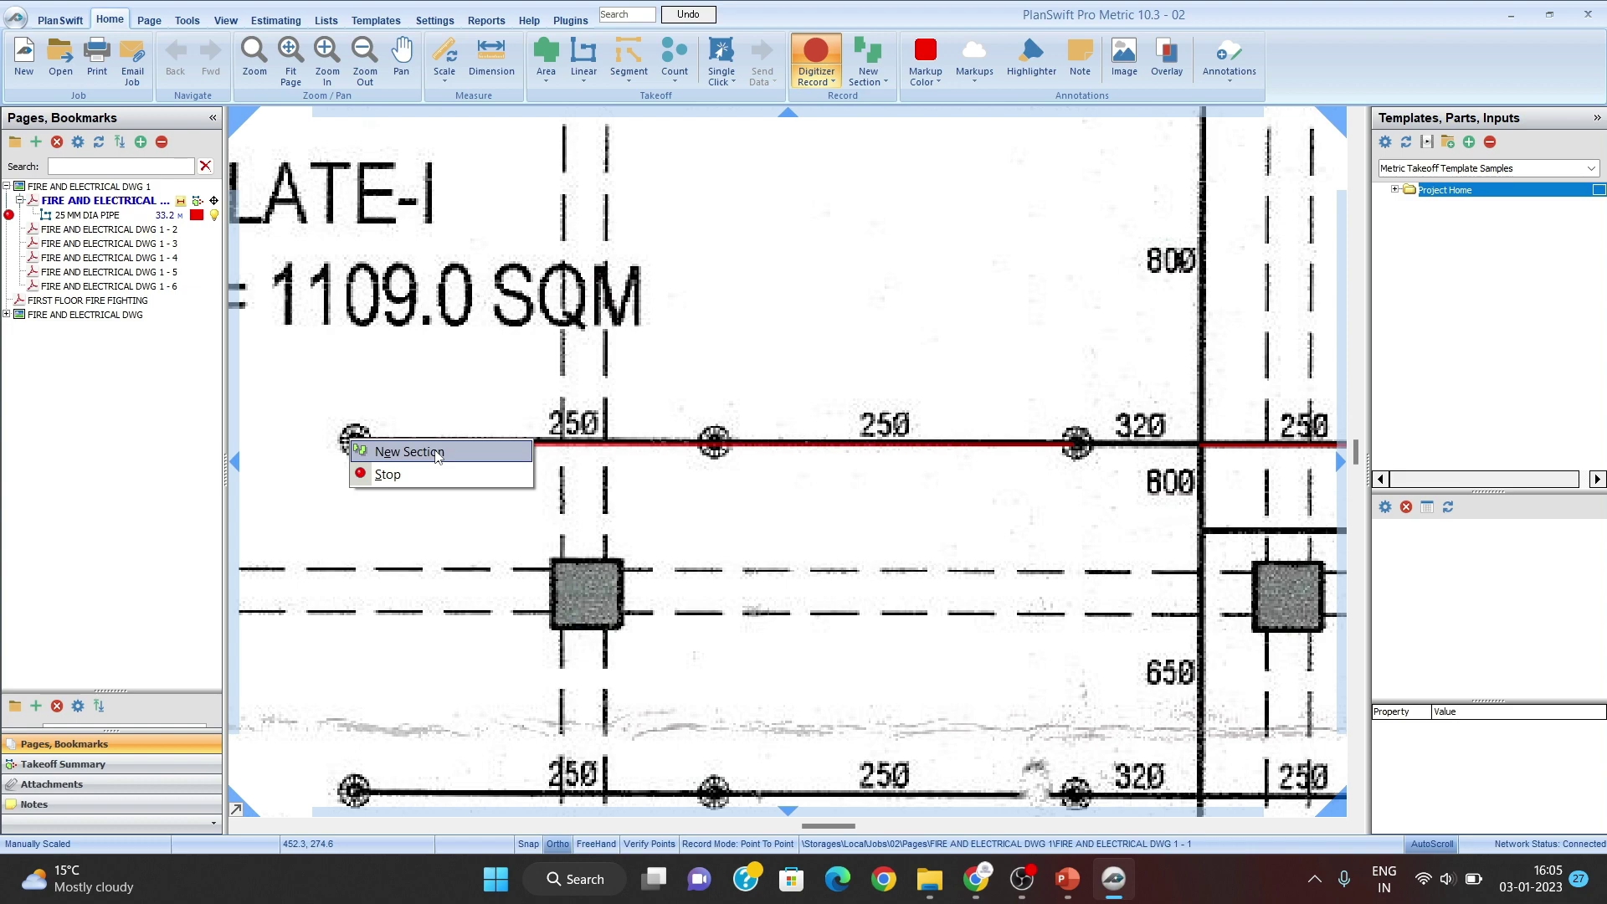
pyautogui.click(430, 474)
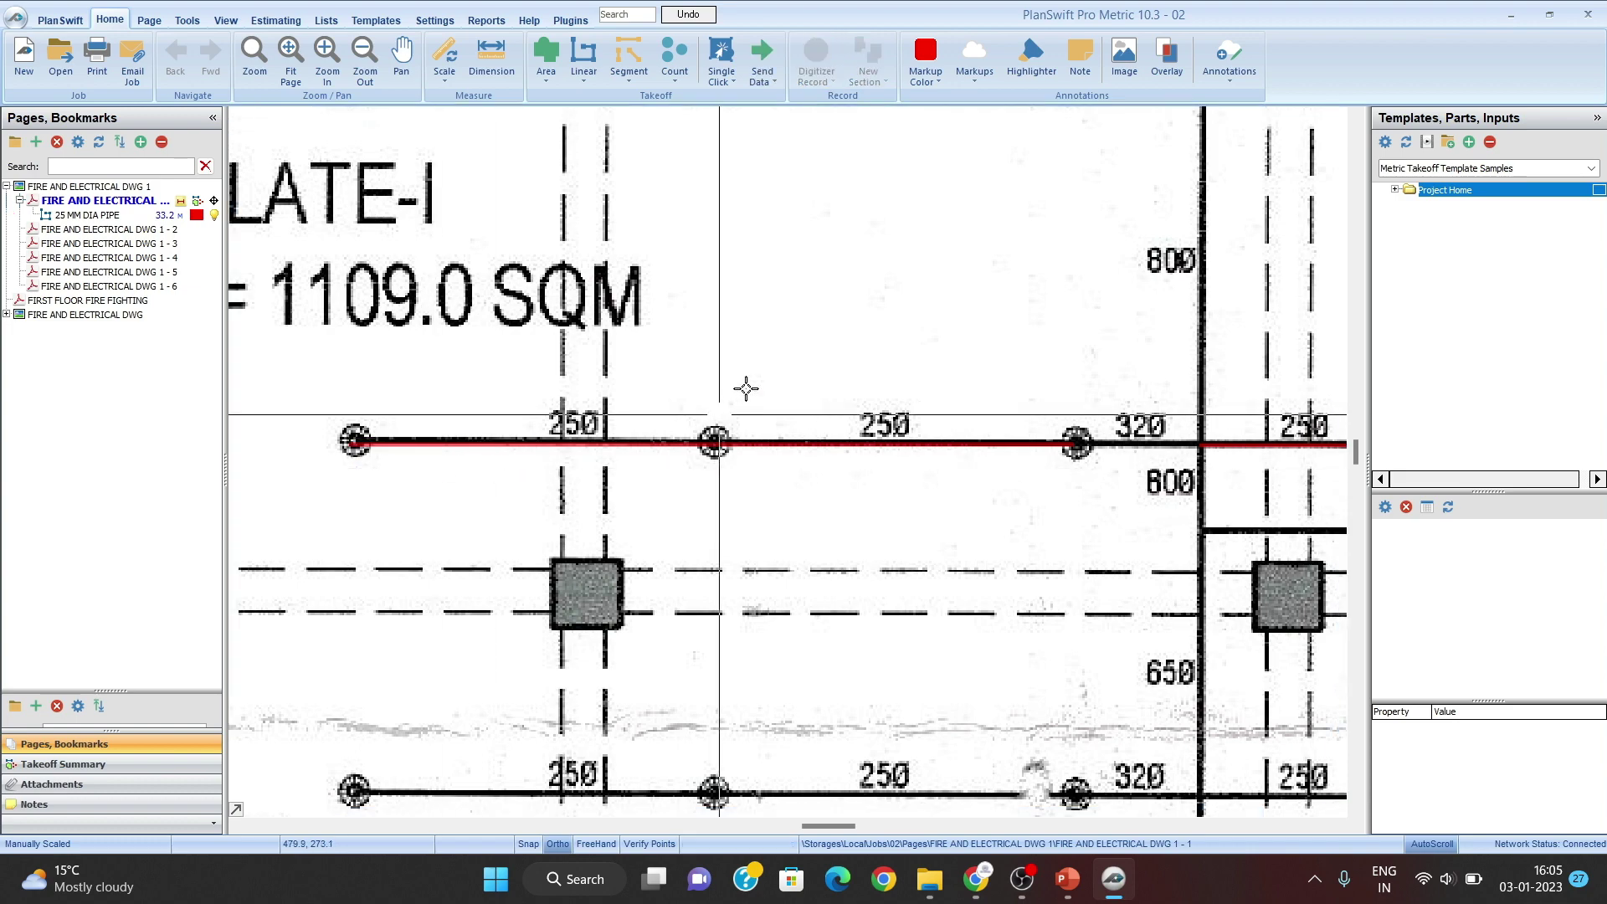
# Step: Review the traced 25 mm sections on the floor plan and examine the vertical 50 mm pipe beside the toilet block
pyautogui.moveTo(746, 384); pyautogui.dragTo(717, 360)
pyautogui.scroll(-10, 914, 373)
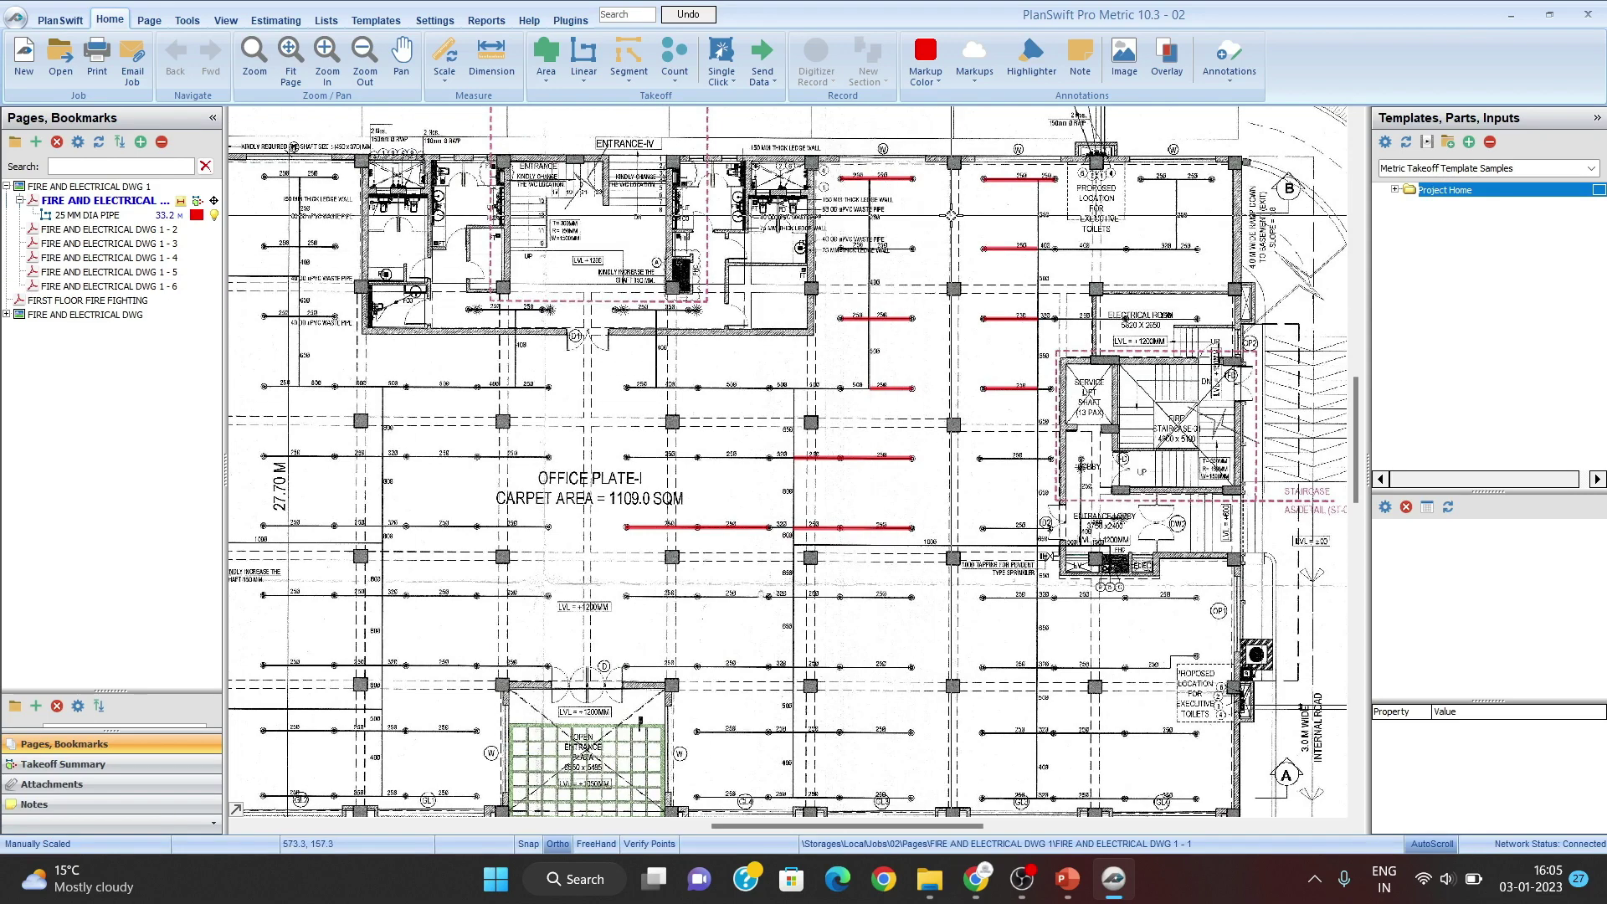
pyautogui.scroll(3, 952, 288)
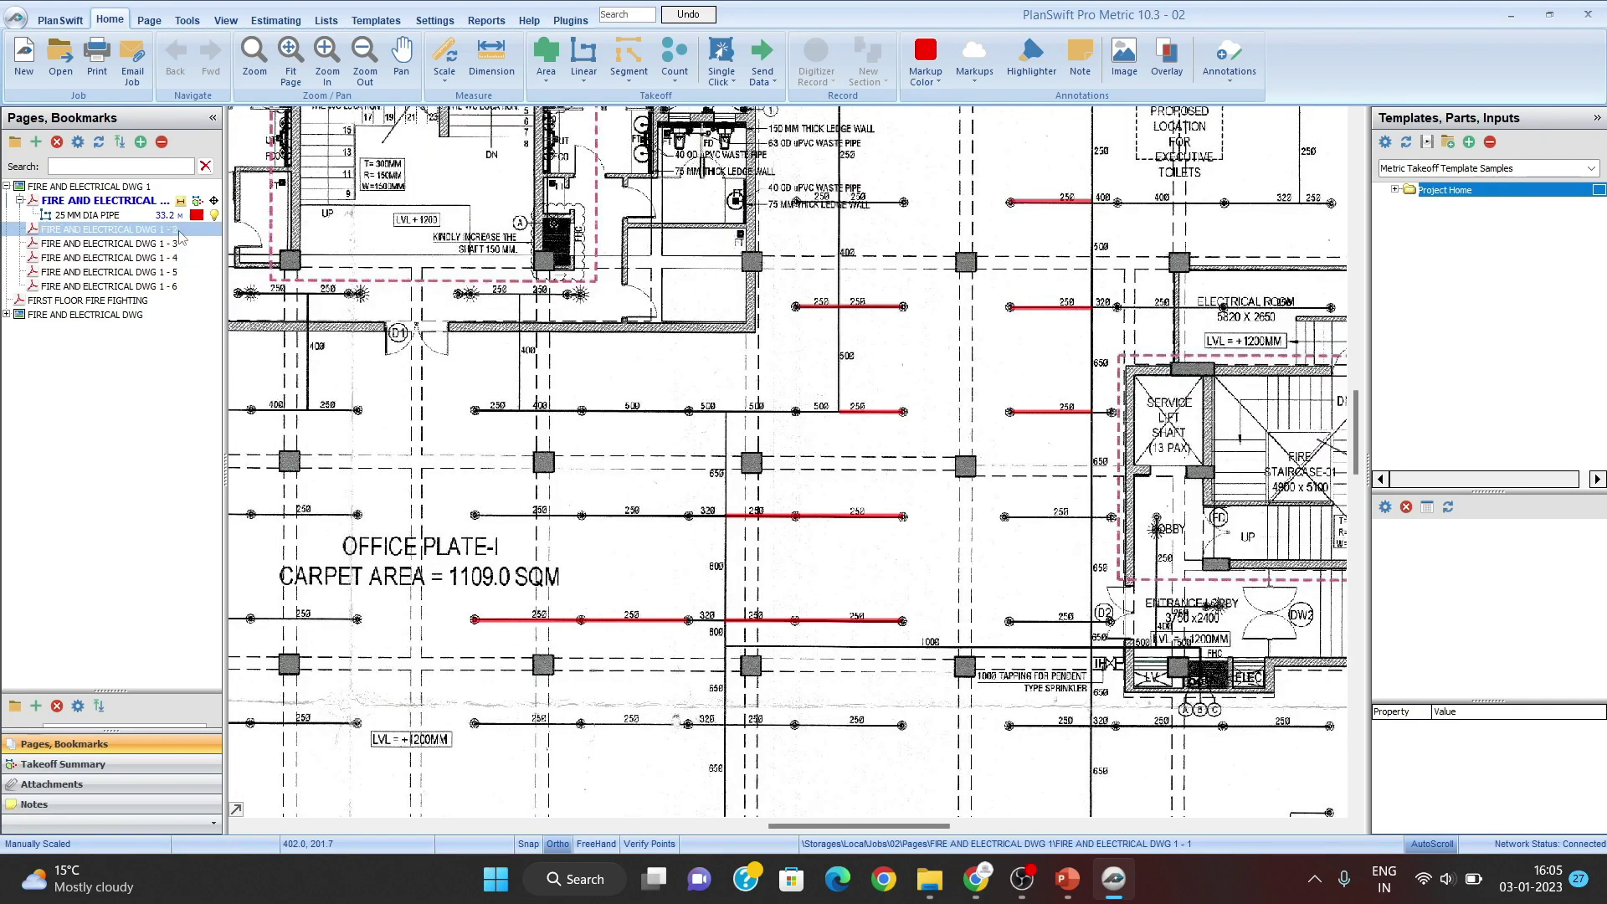
pyautogui.click(177, 219)
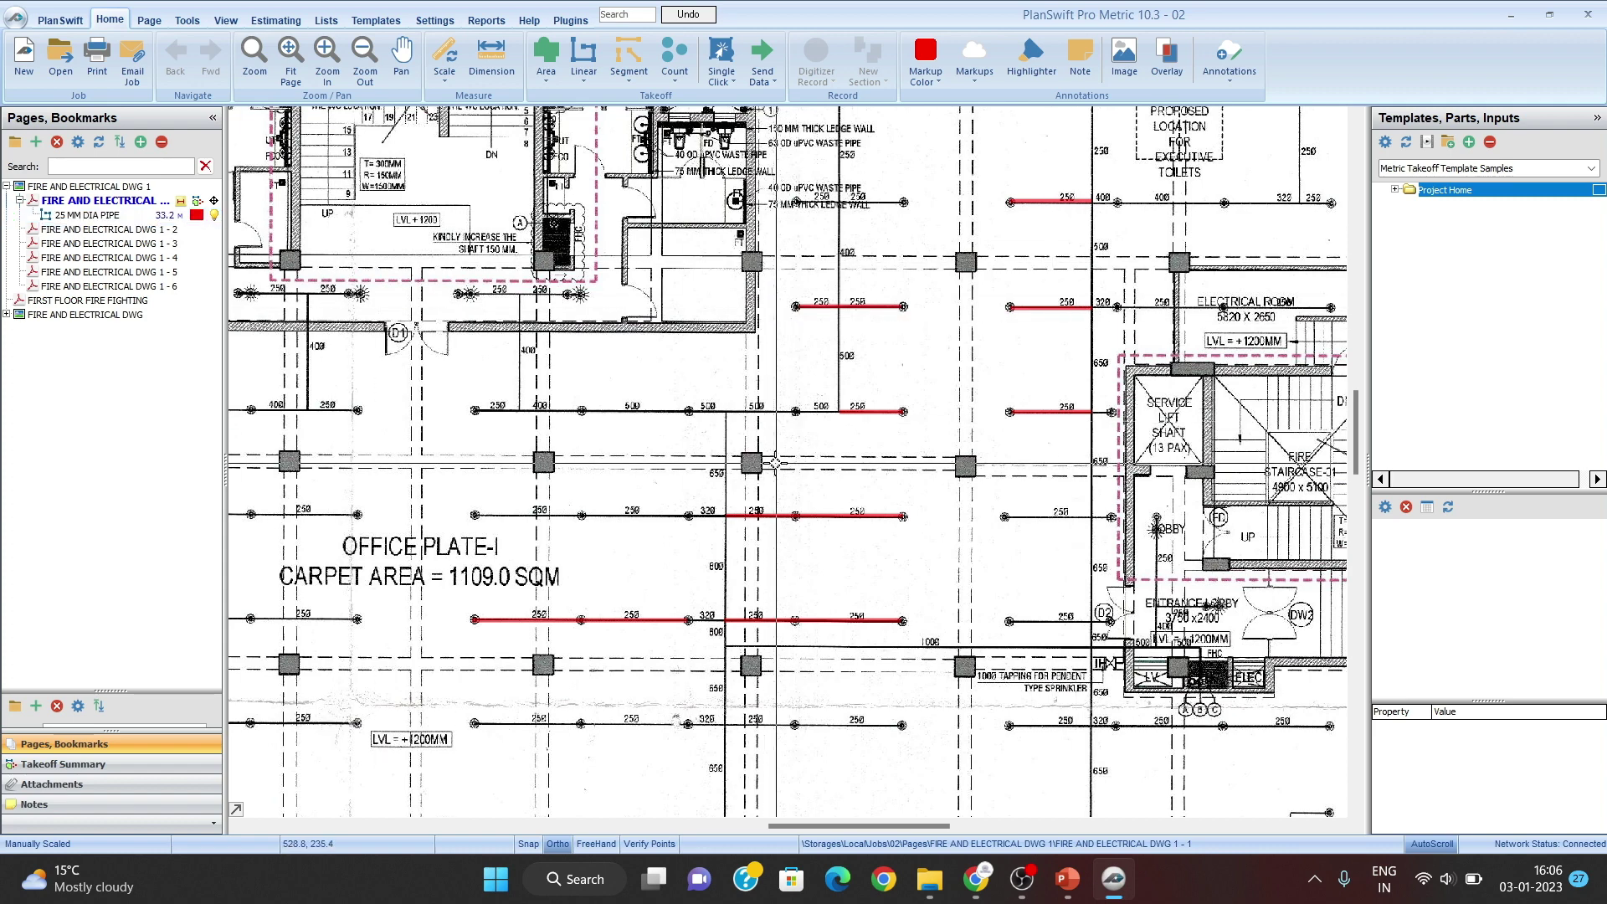
pyautogui.moveTo(776, 458); pyautogui.dragTo(801, 506)
pyautogui.scroll(5, 962, 460)
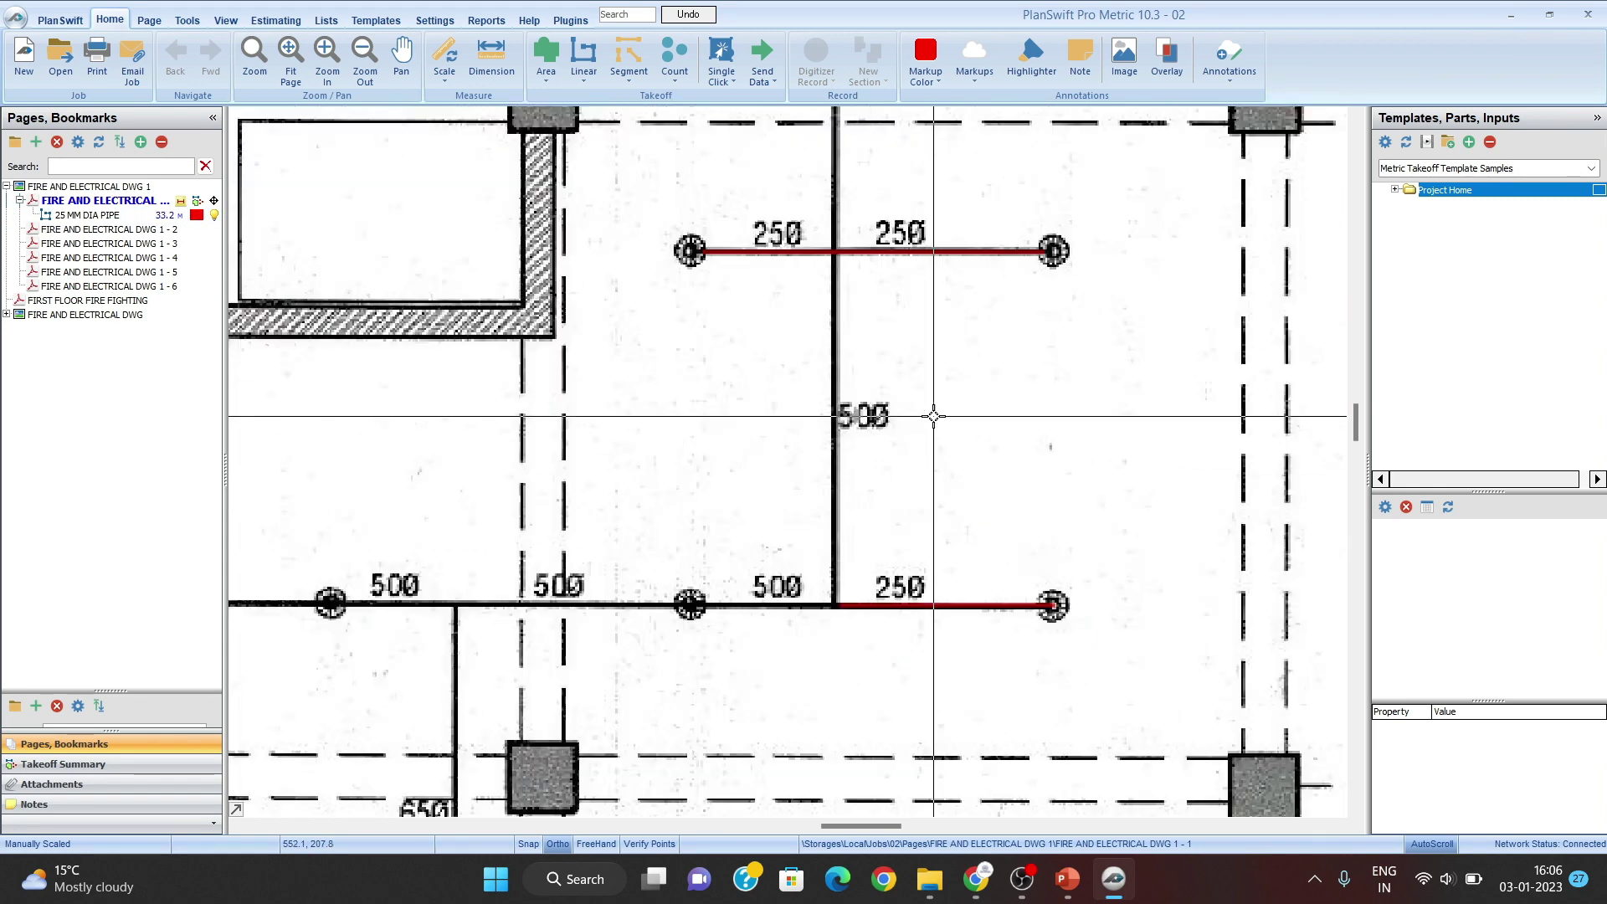
pyautogui.moveTo(932, 416); pyautogui.dragTo(901, 464)
pyautogui.scroll(-2, 901, 463)
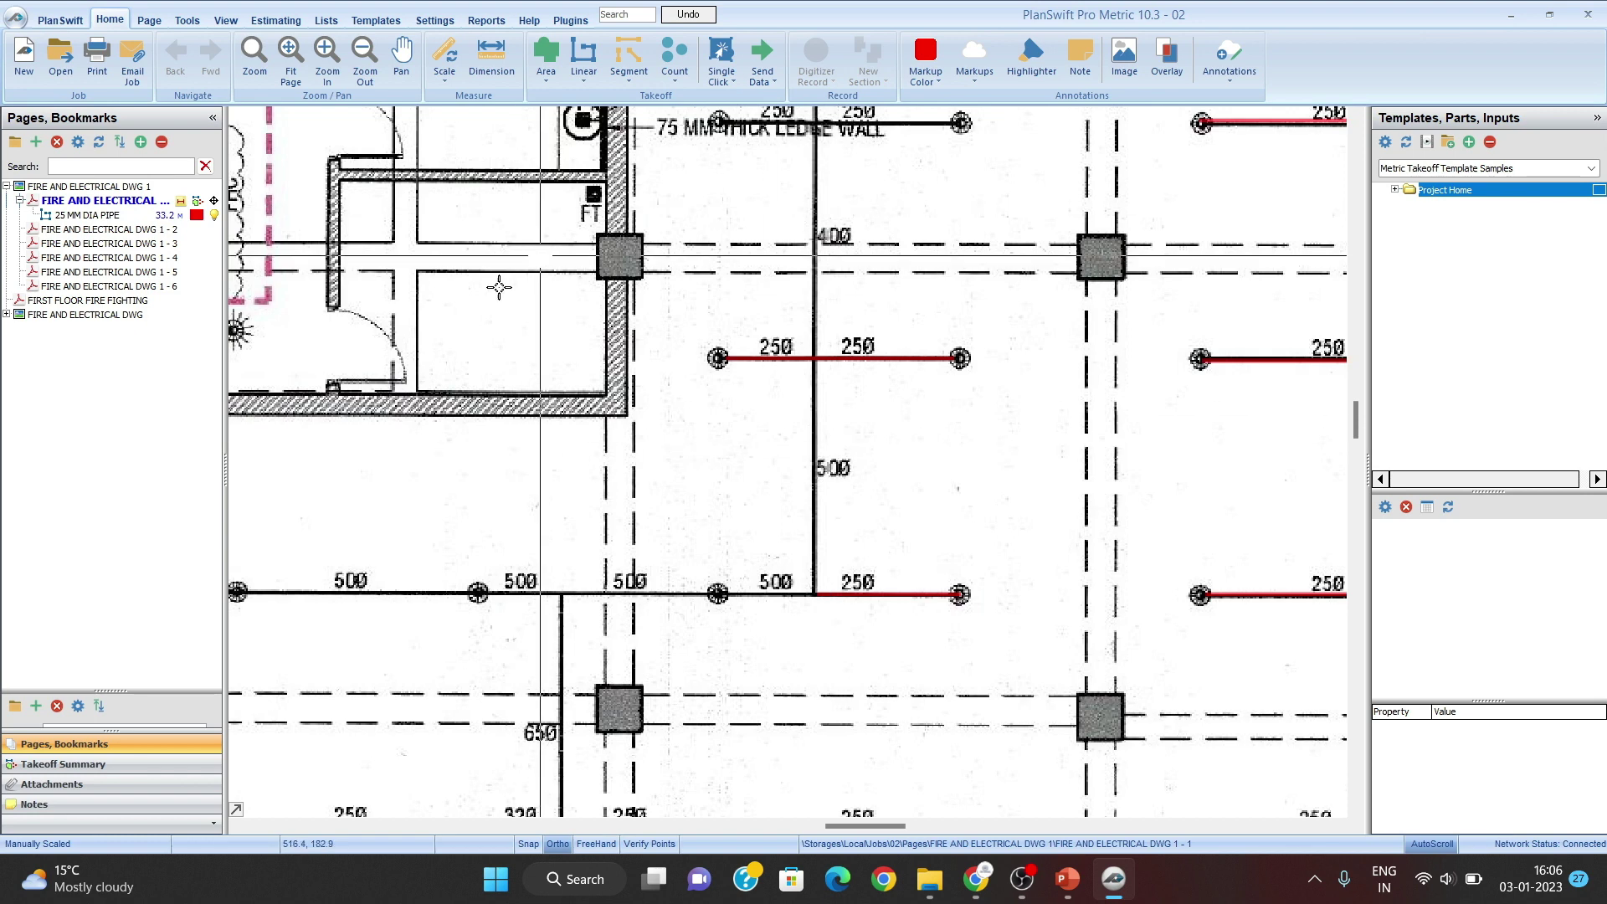
# Step: Create a linear takeoff item named PIPE DIA 50 MM with a cyan colour
pyautogui.click(583, 58)
pyautogui.write('PI')
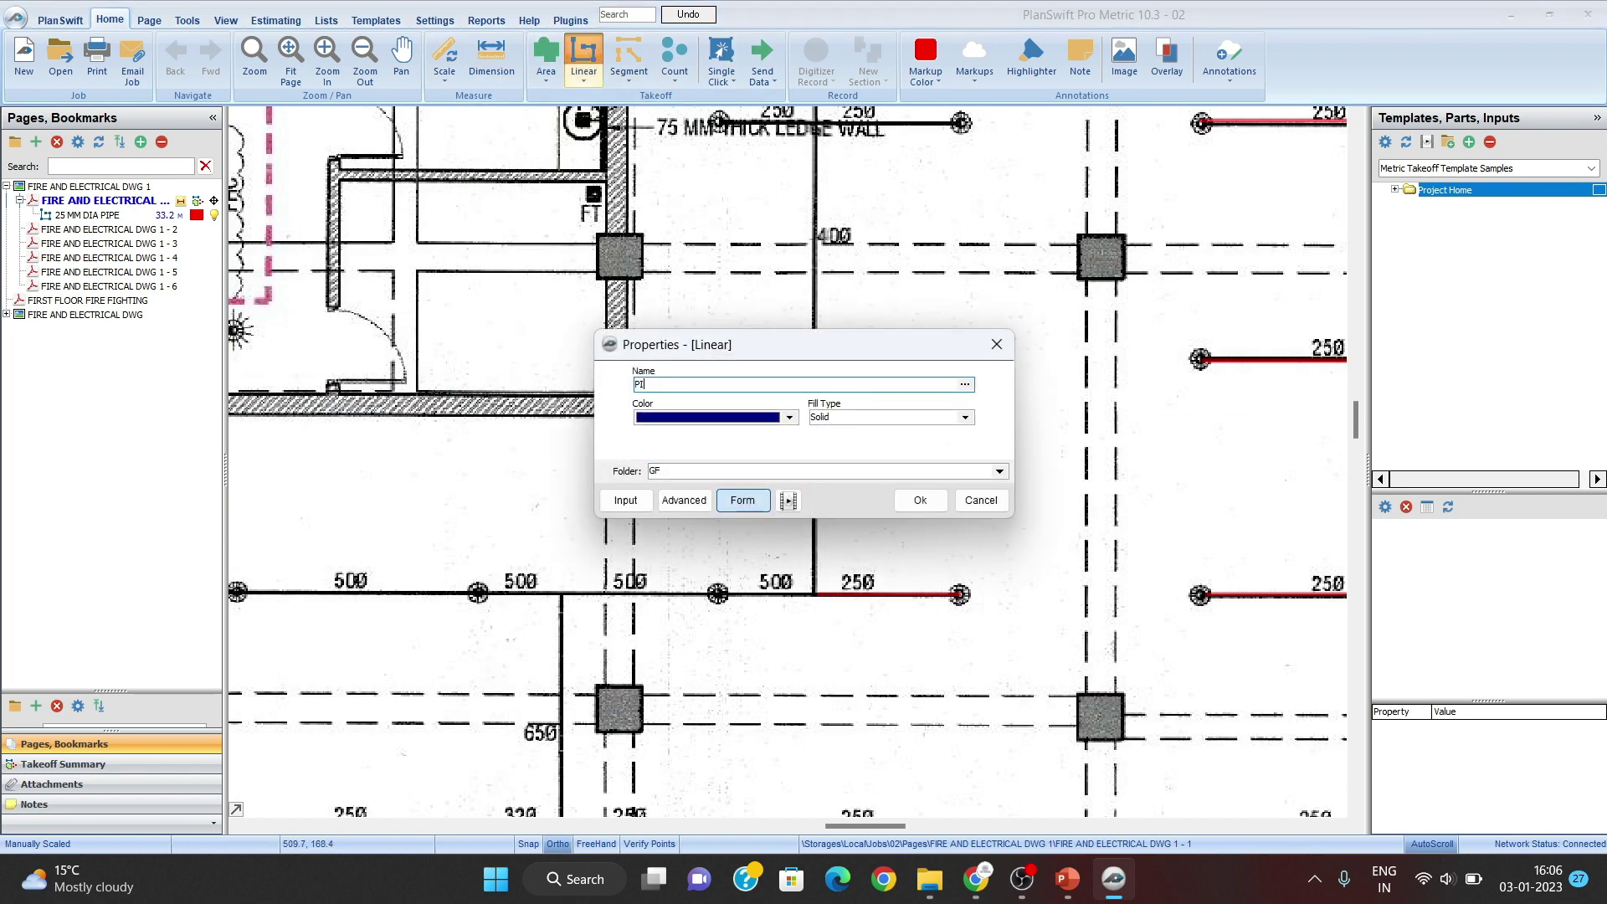
pyautogui.write('PE DIA 50 MM')
pyautogui.click(789, 417)
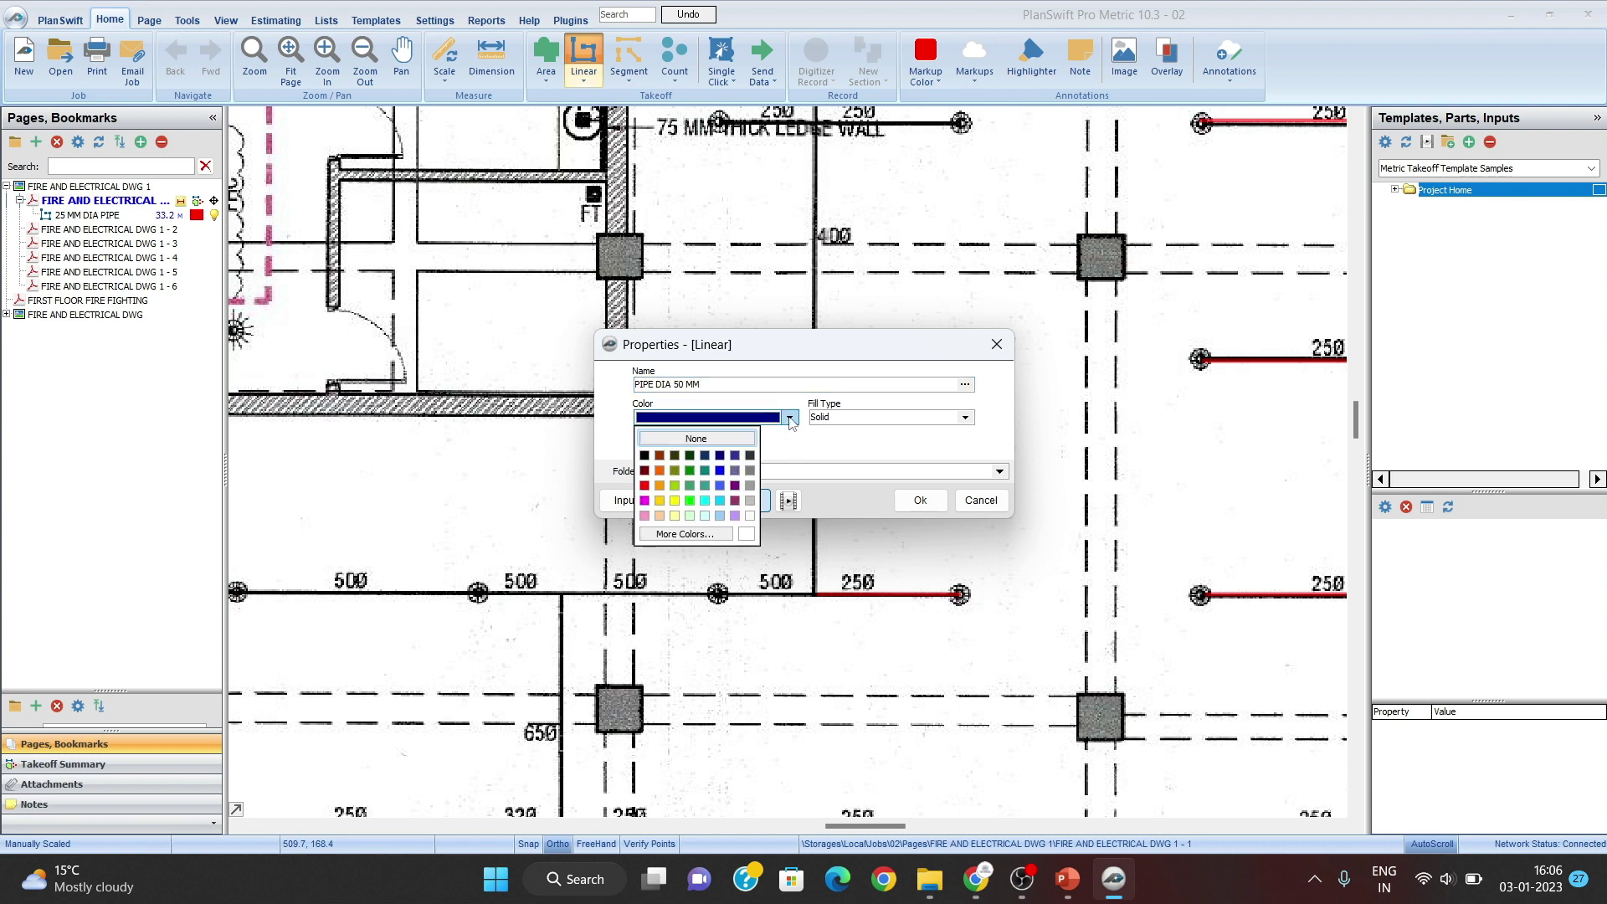
pyautogui.click(706, 503)
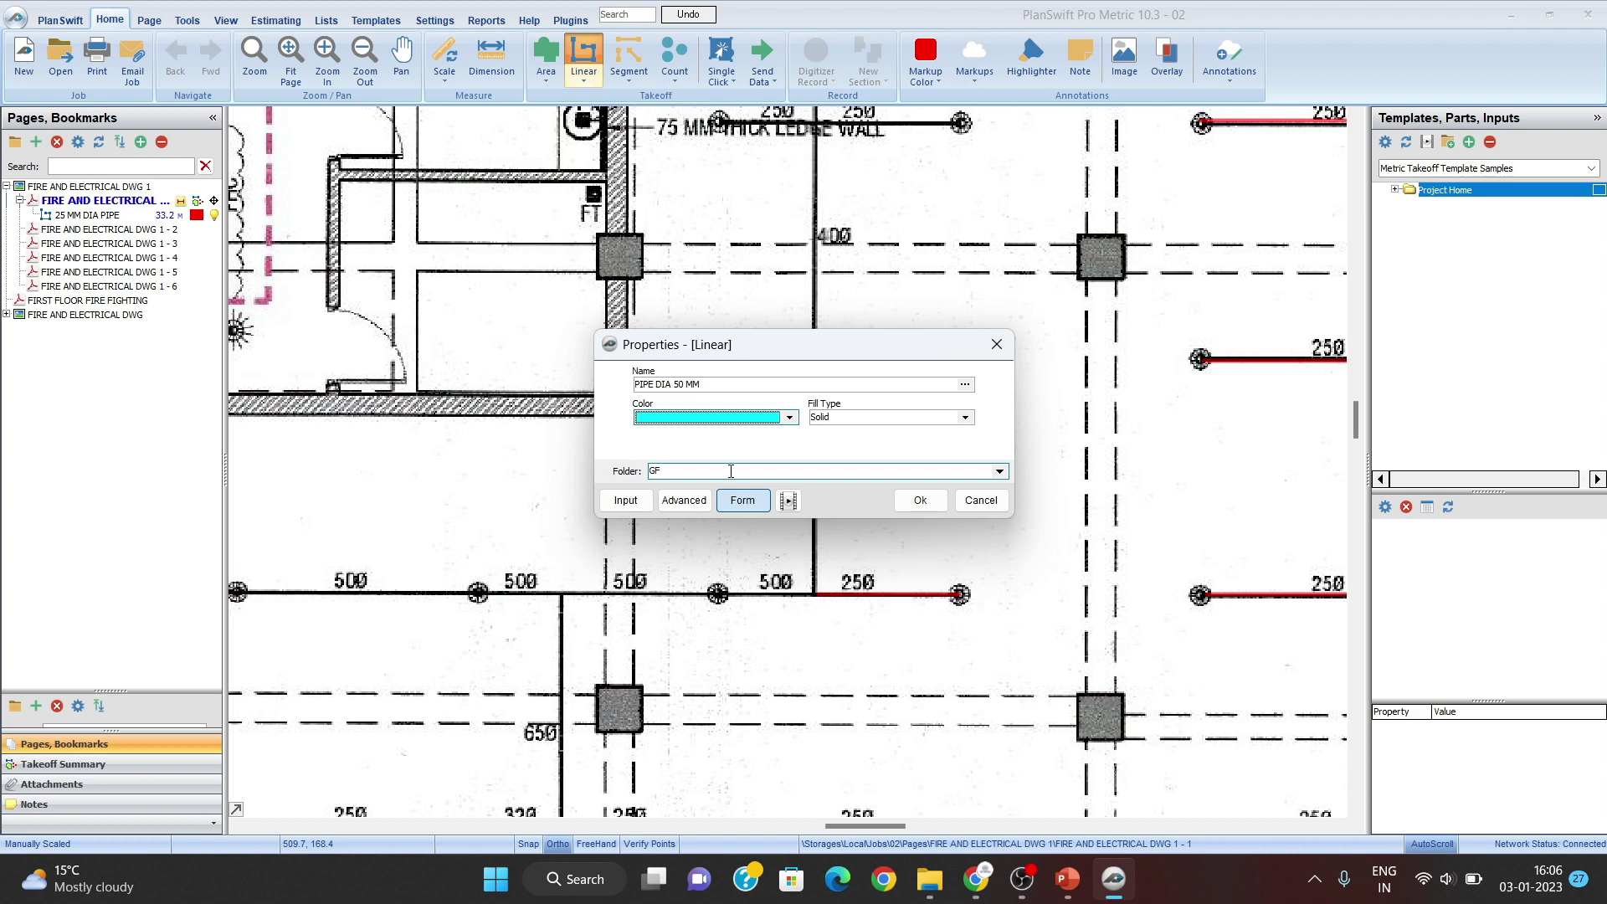
pyautogui.click(923, 500)
# Step: Trace the vertical 50 mm pipe between the two sprinkler rows near the toilet block's lower corner, and begin a new section
pyautogui.scroll(-1, 851, 448)
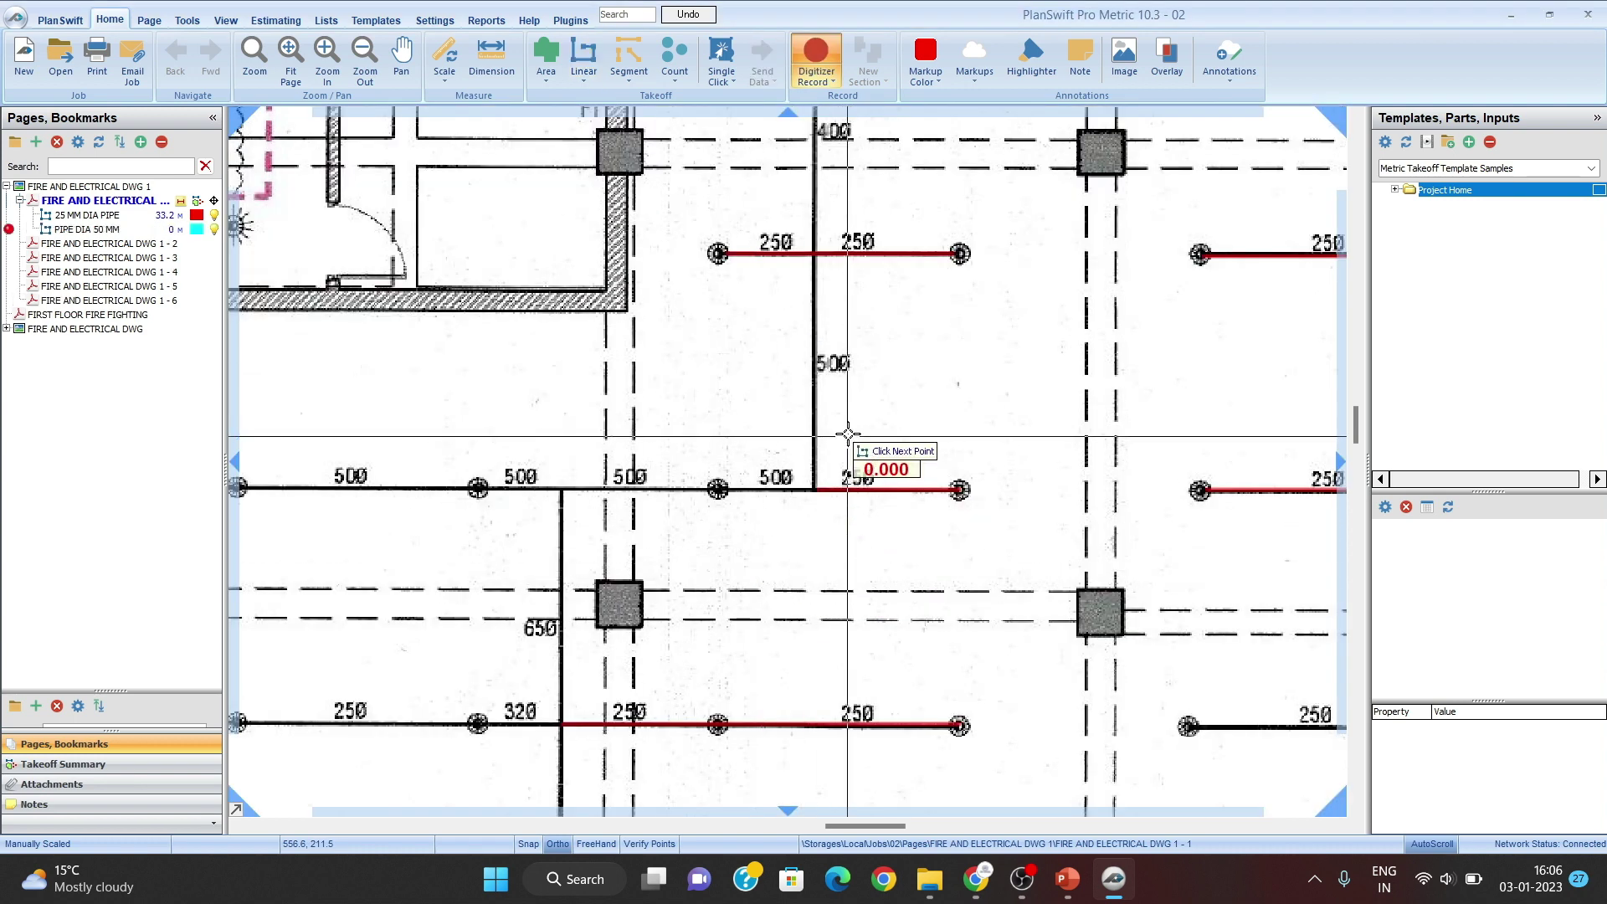
pyautogui.scroll(2, 837, 318)
pyautogui.moveTo(840, 287); pyautogui.dragTo(847, 334)
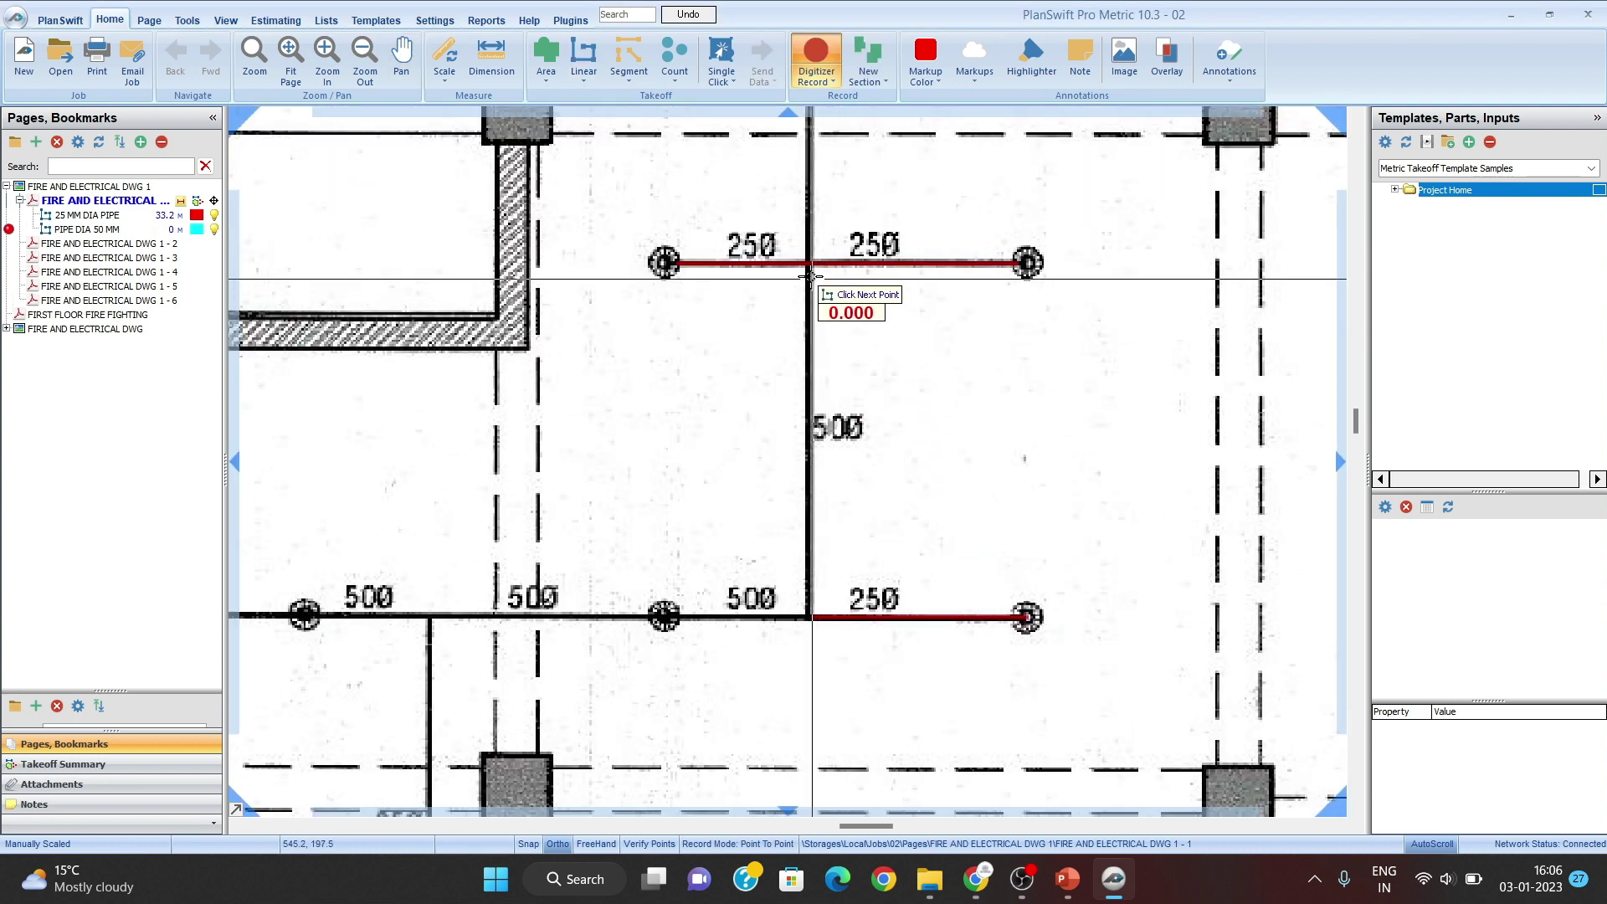
pyautogui.click(808, 266)
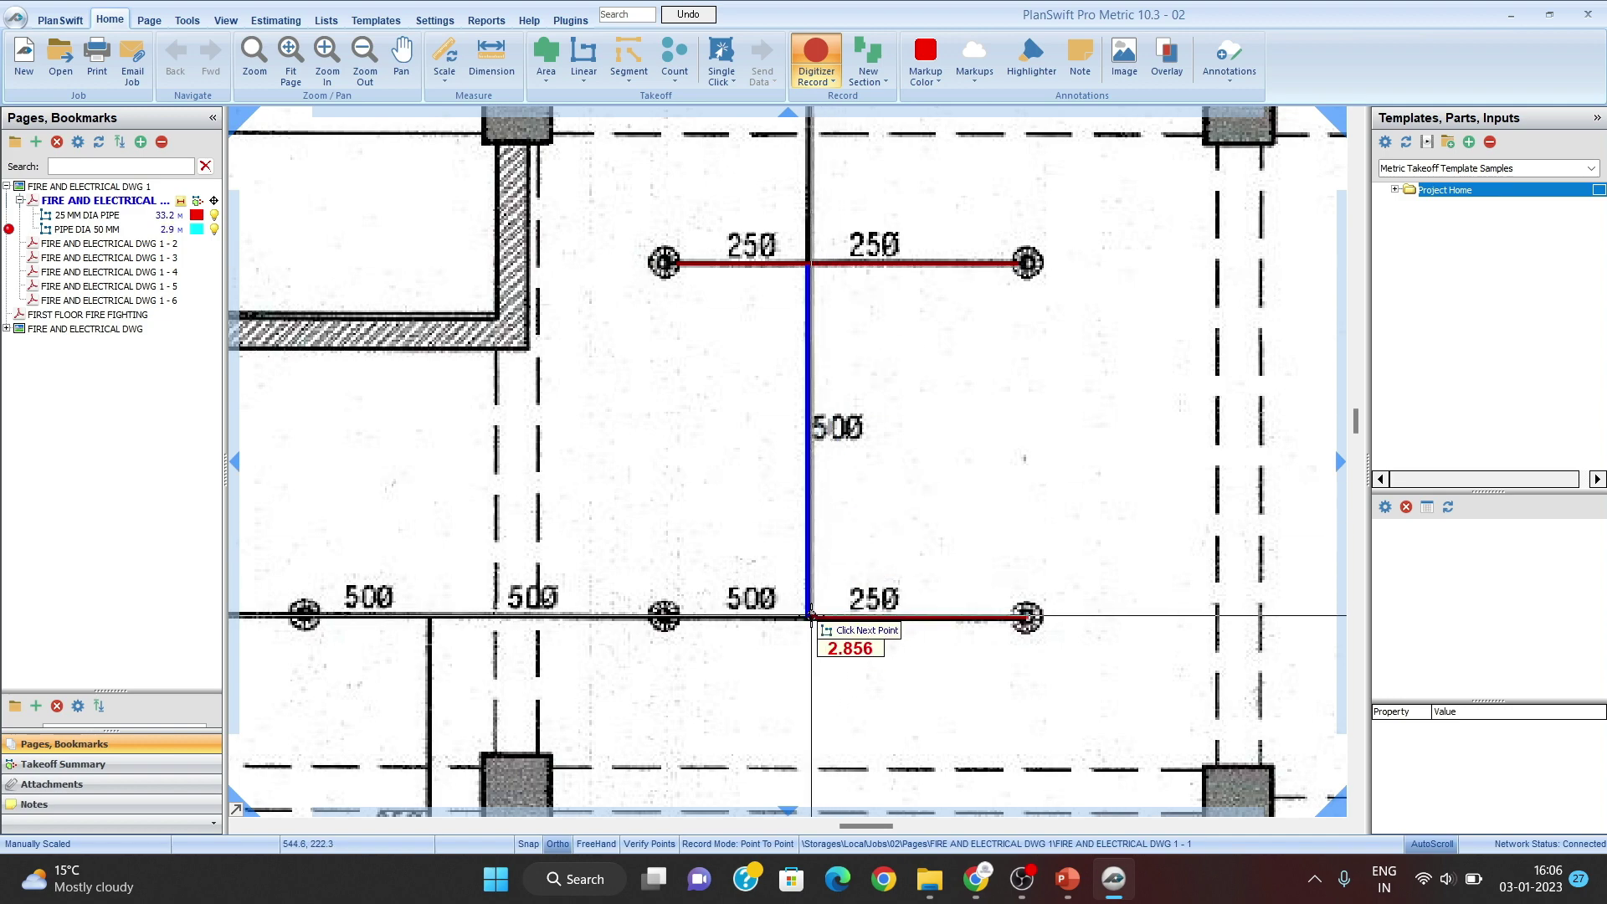
pyautogui.click(809, 617)
pyautogui.rightClick(810, 616)
pyautogui.click(896, 631)
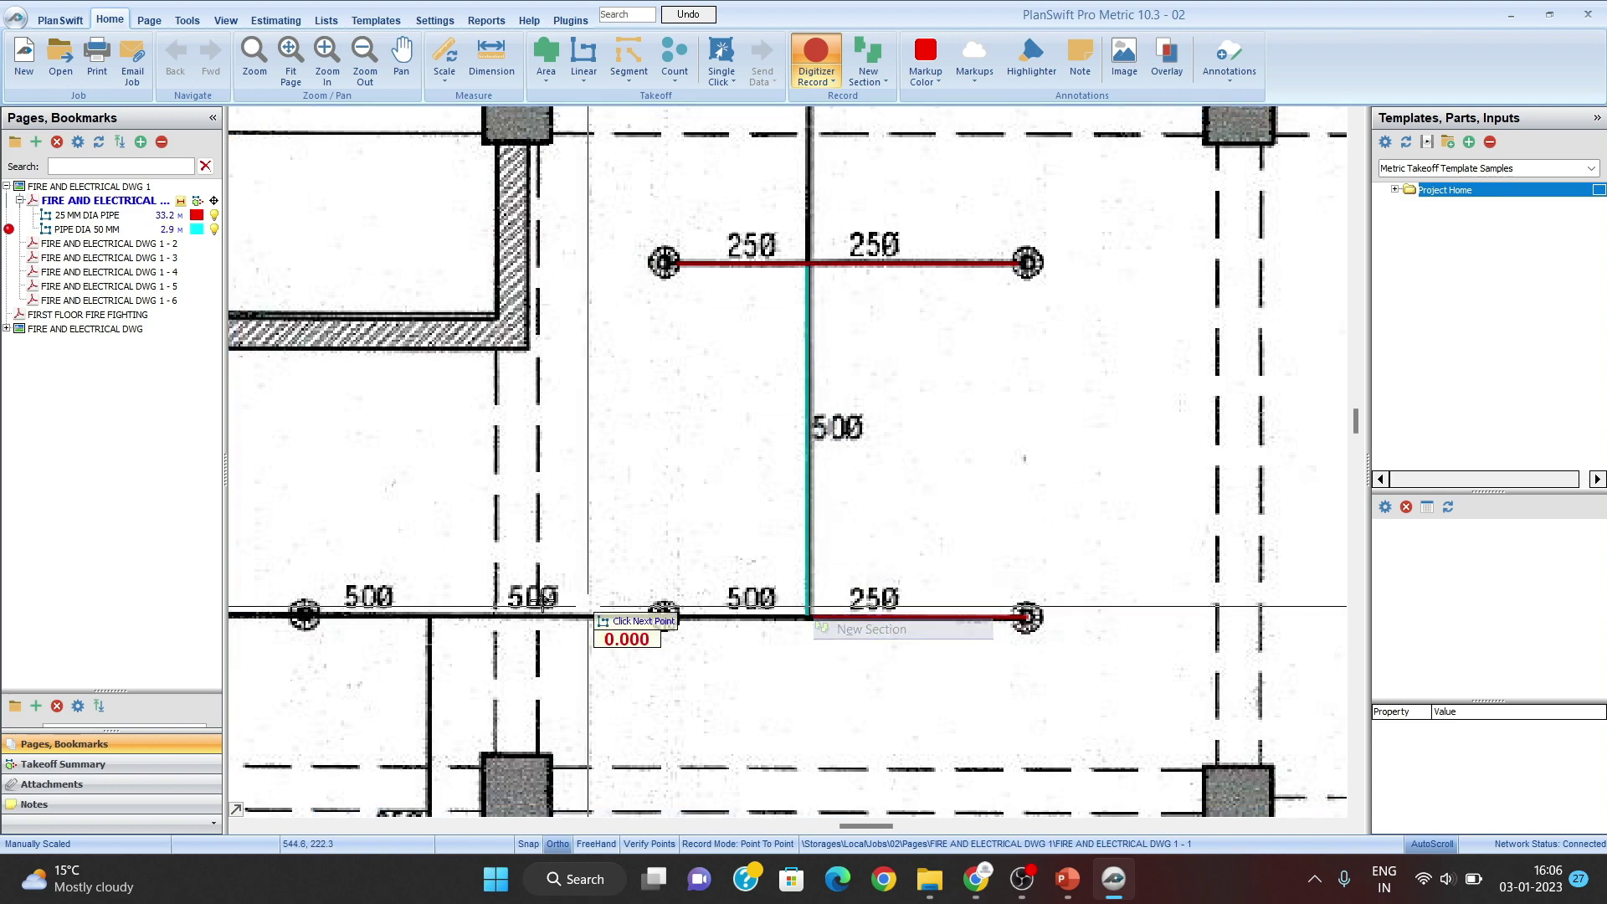
pyautogui.scroll(-2, 543, 521)
pyautogui.scroll(1, 519, 583)
pyautogui.scroll(3, 517, 574)
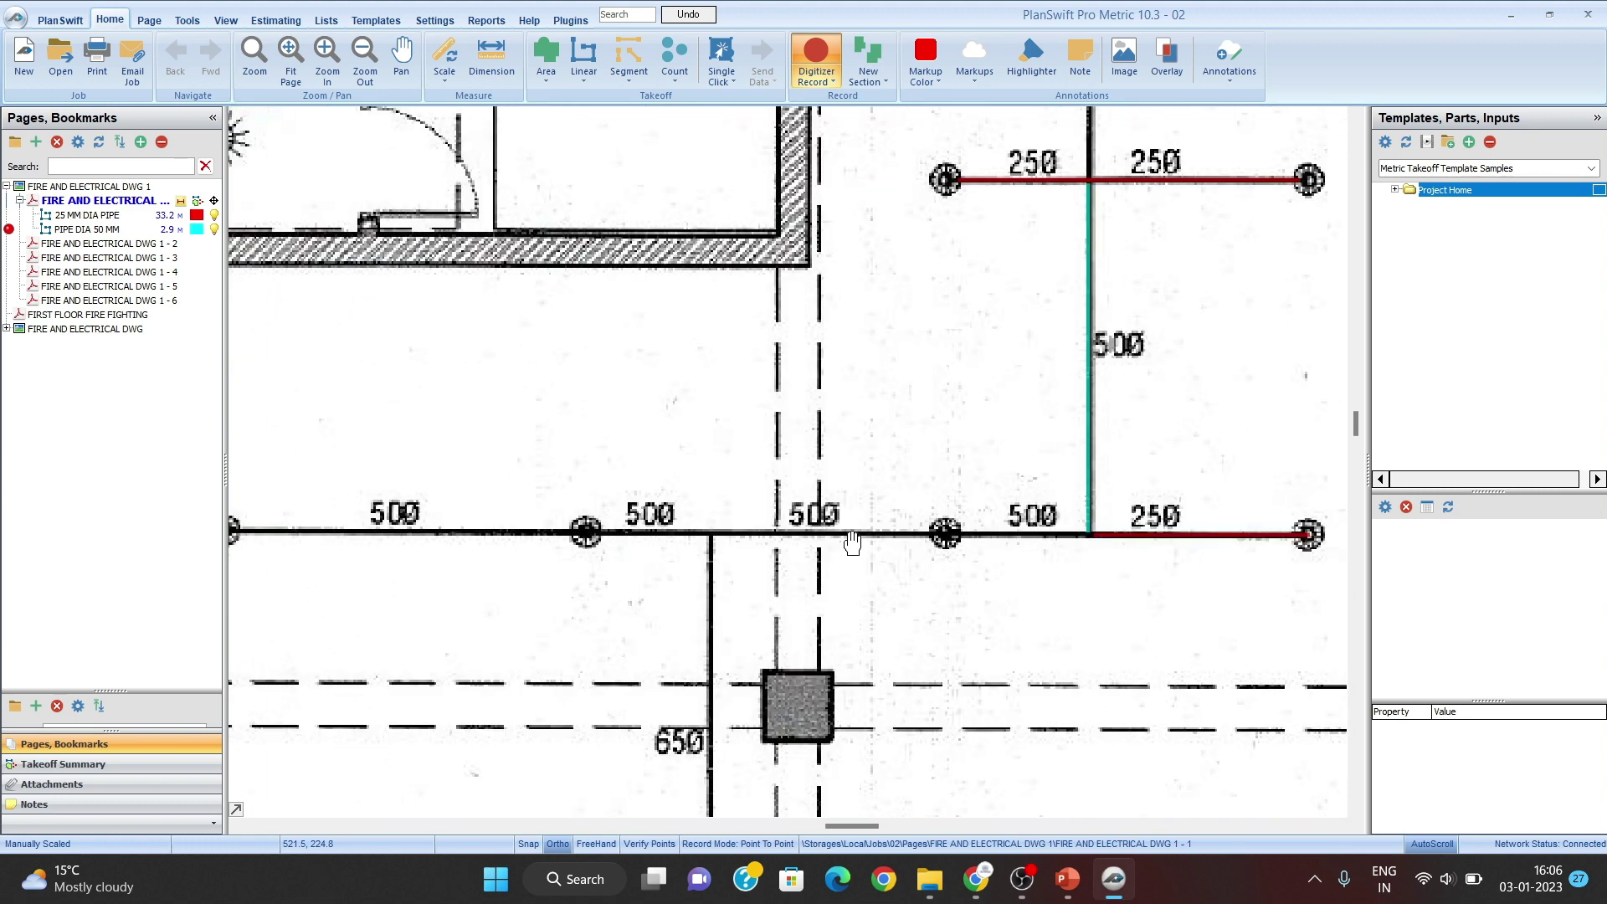
pyautogui.click(945, 533)
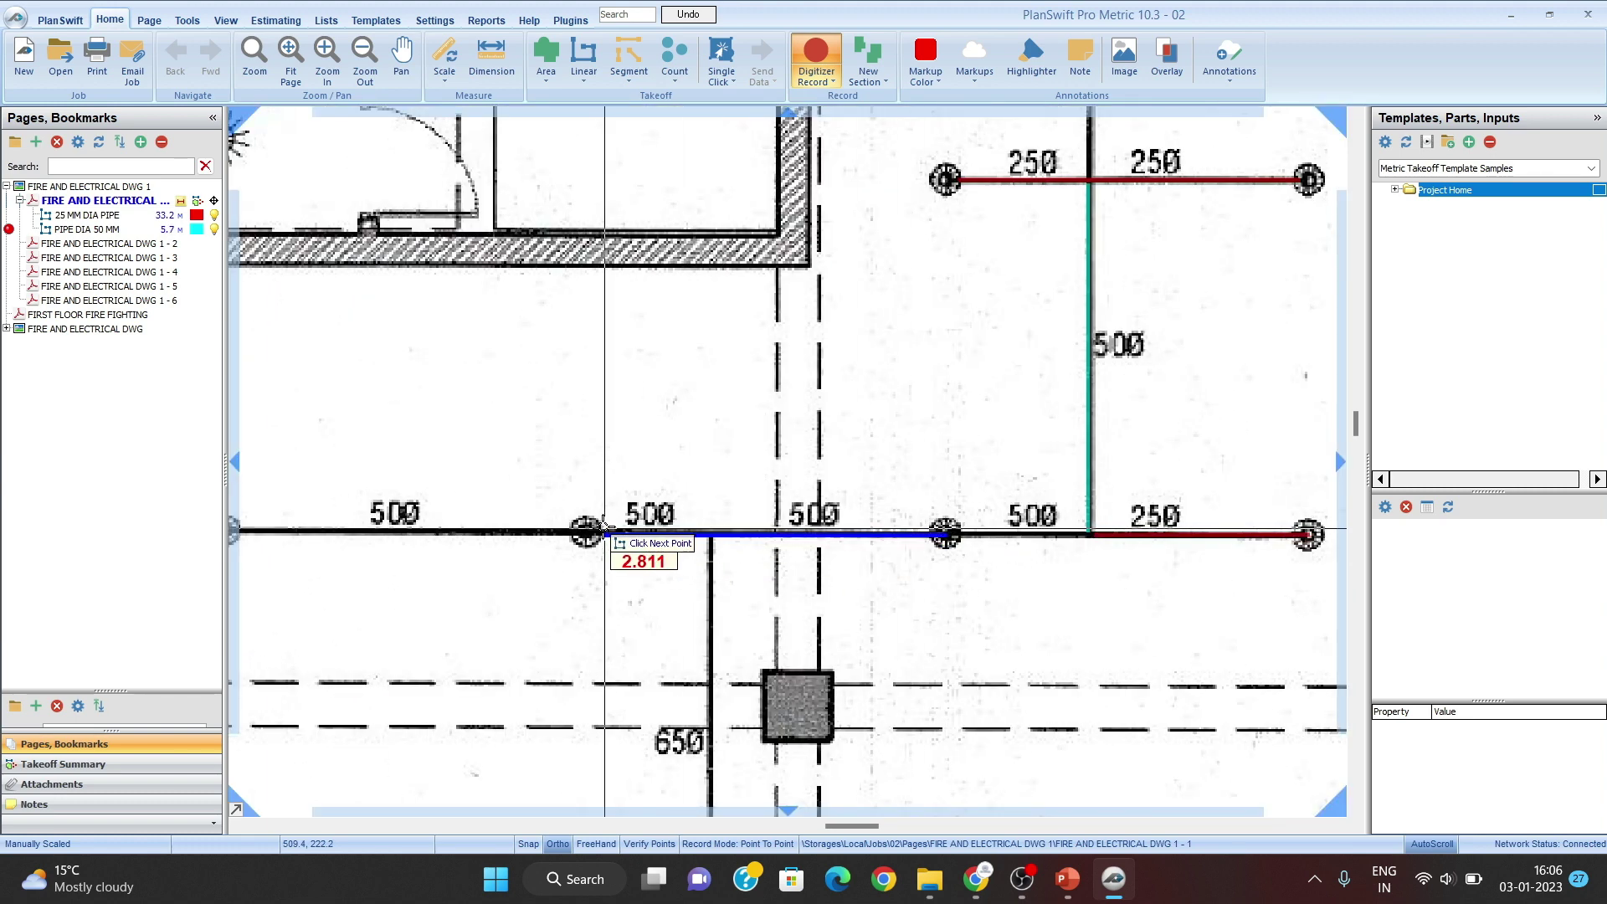
pyautogui.rightClick(575, 543)
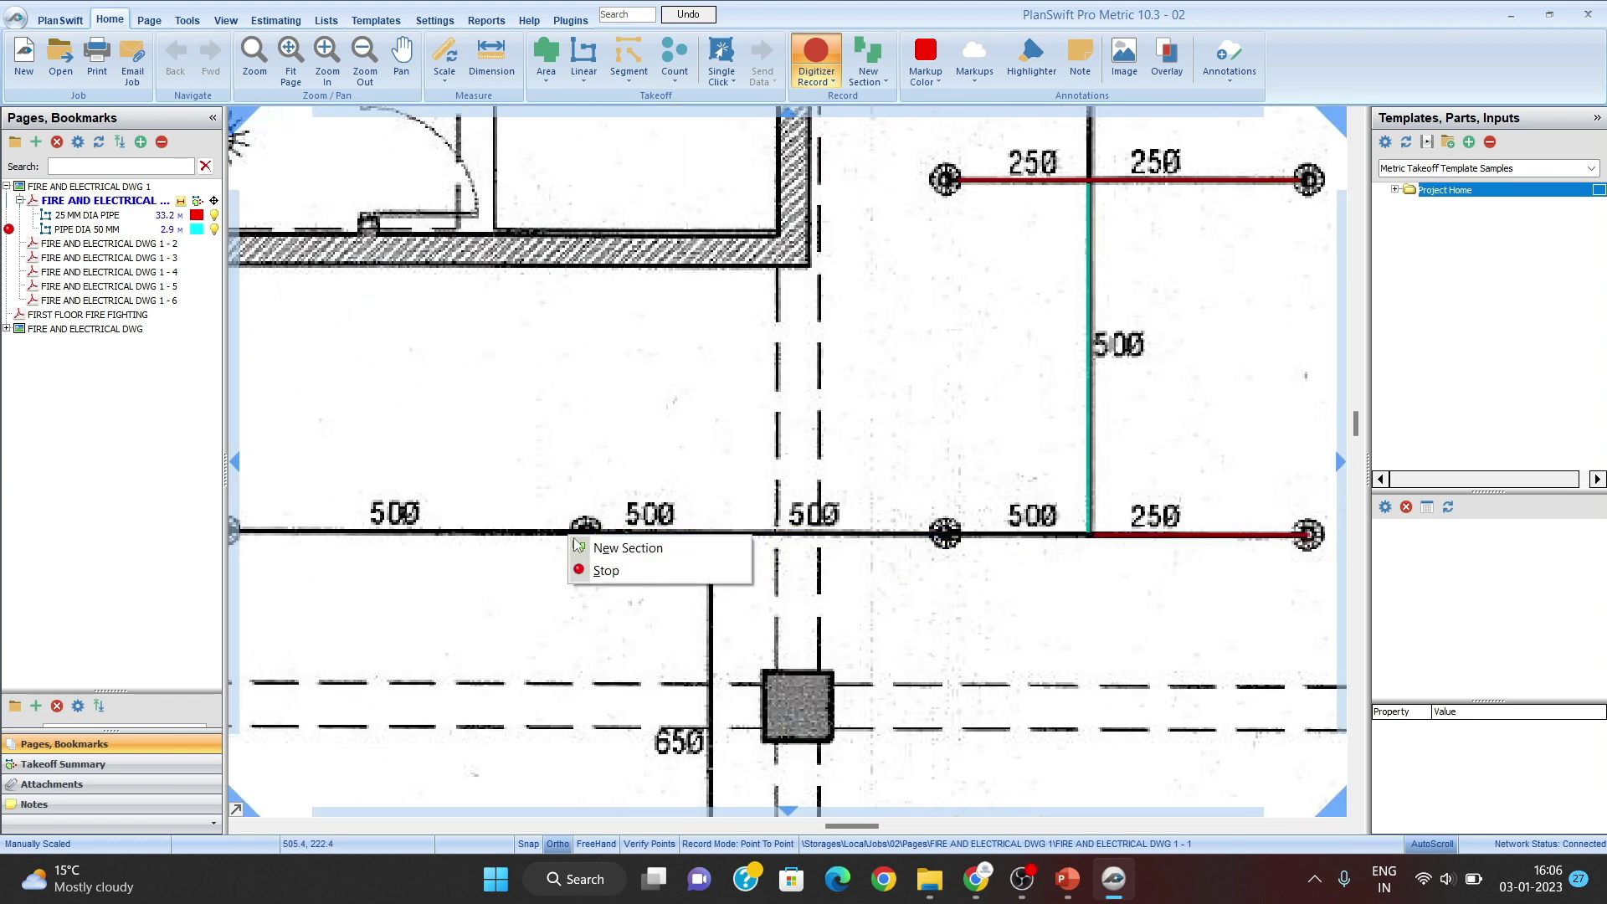
pyautogui.click(623, 549)
# Step: Trace the horizontal 50 mm pipe leftward from the sprinkler right of the vertical main across two sprinkler spacings, and end recording
pyautogui.click(945, 533)
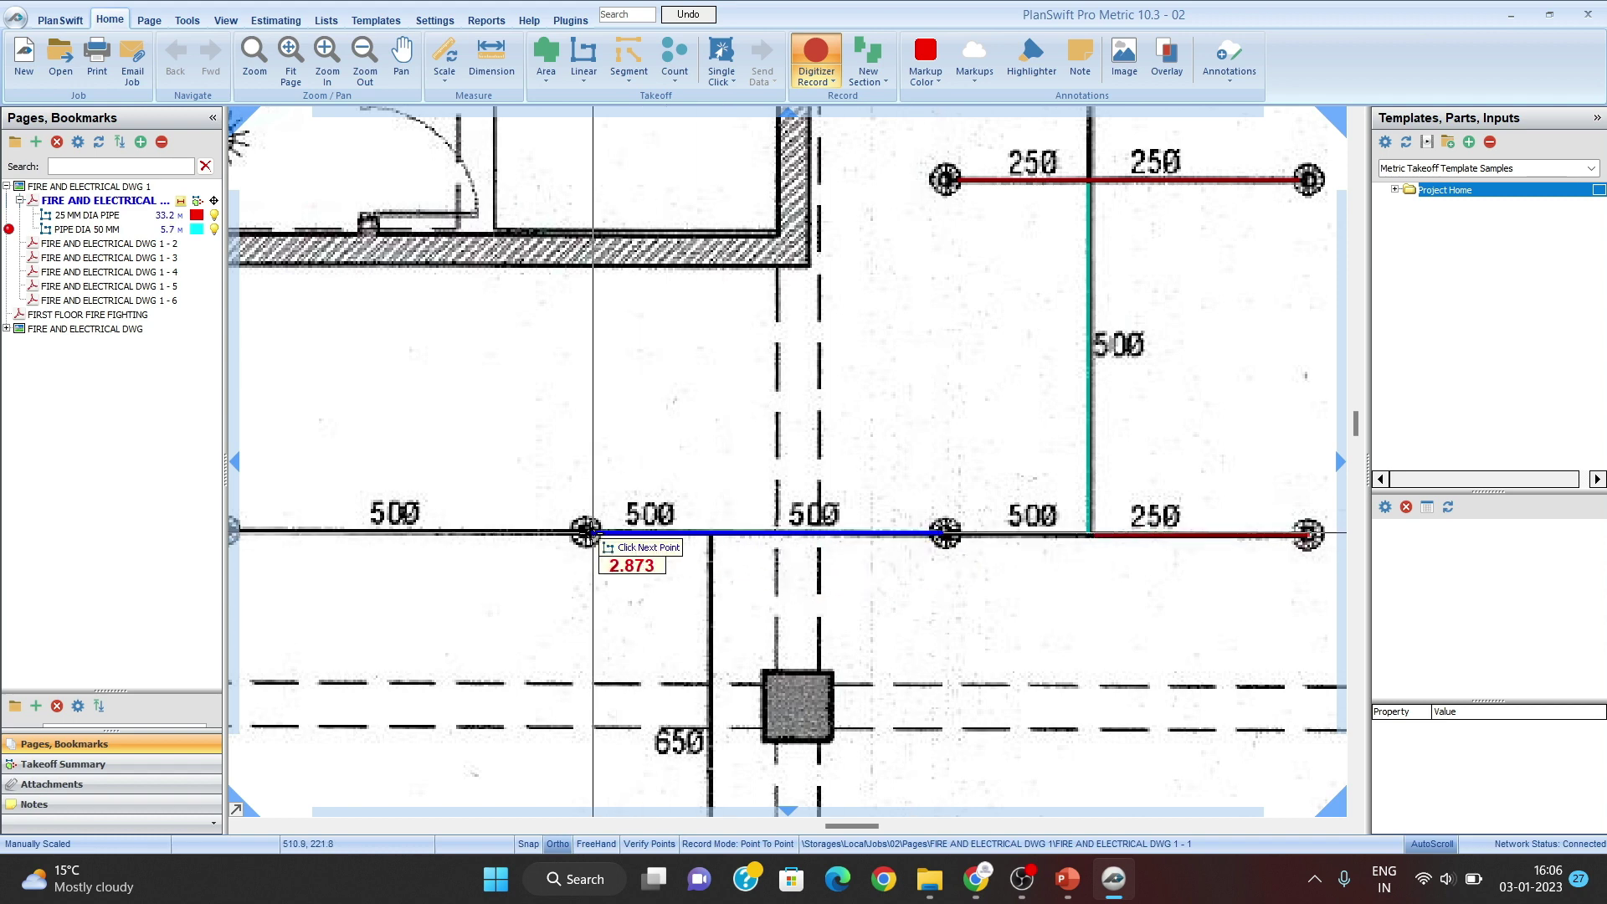
pyautogui.click(586, 533)
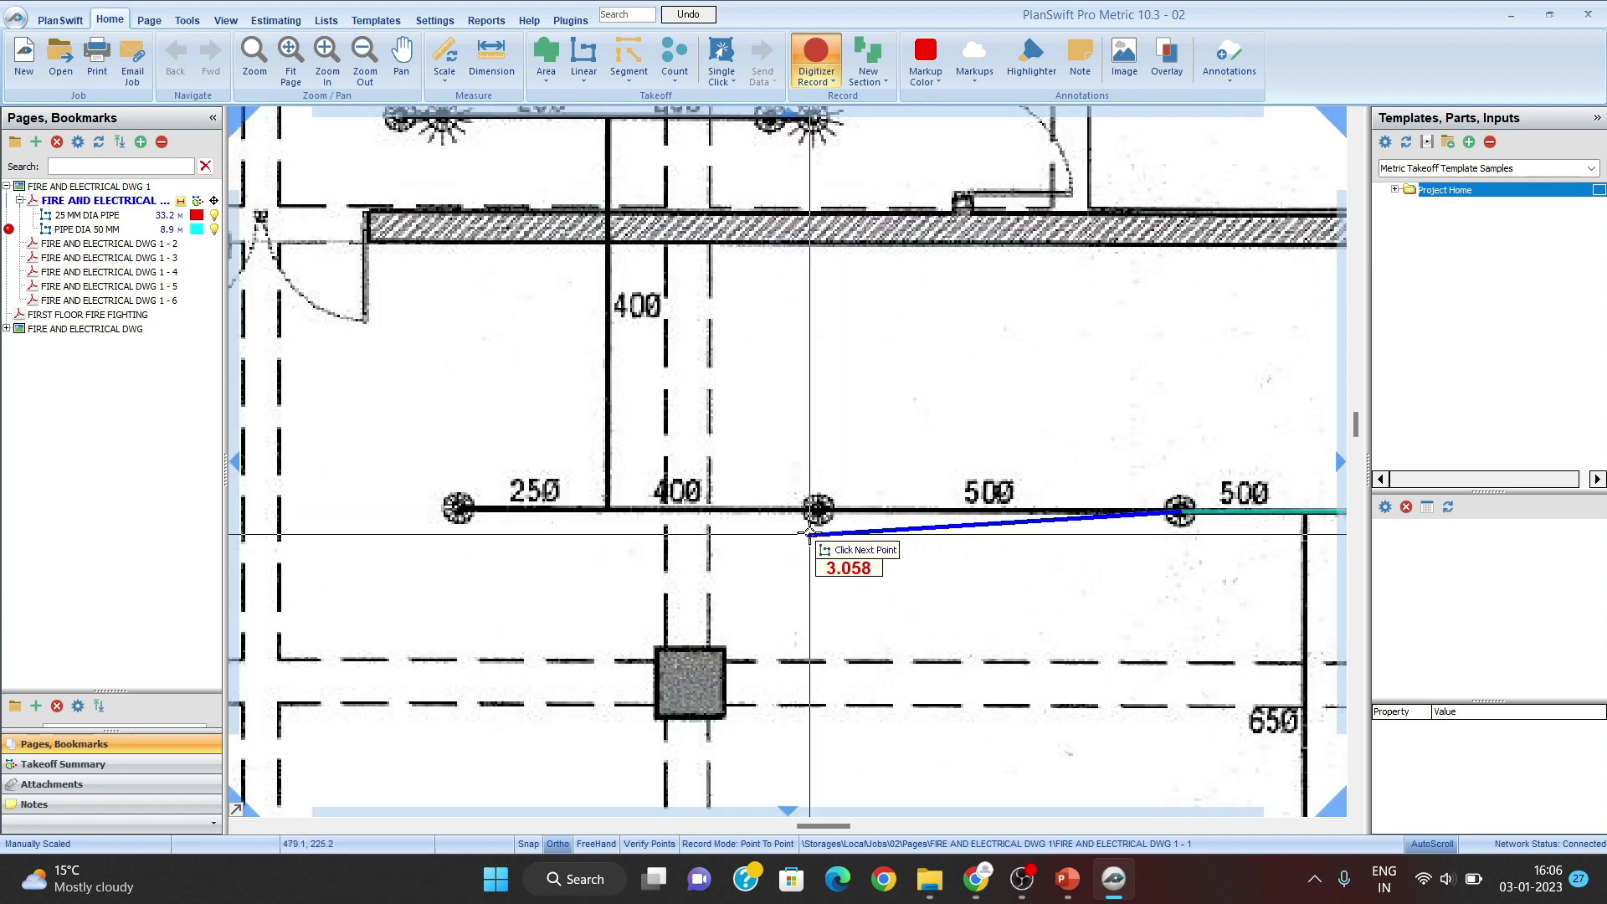
pyautogui.rightClick(835, 516)
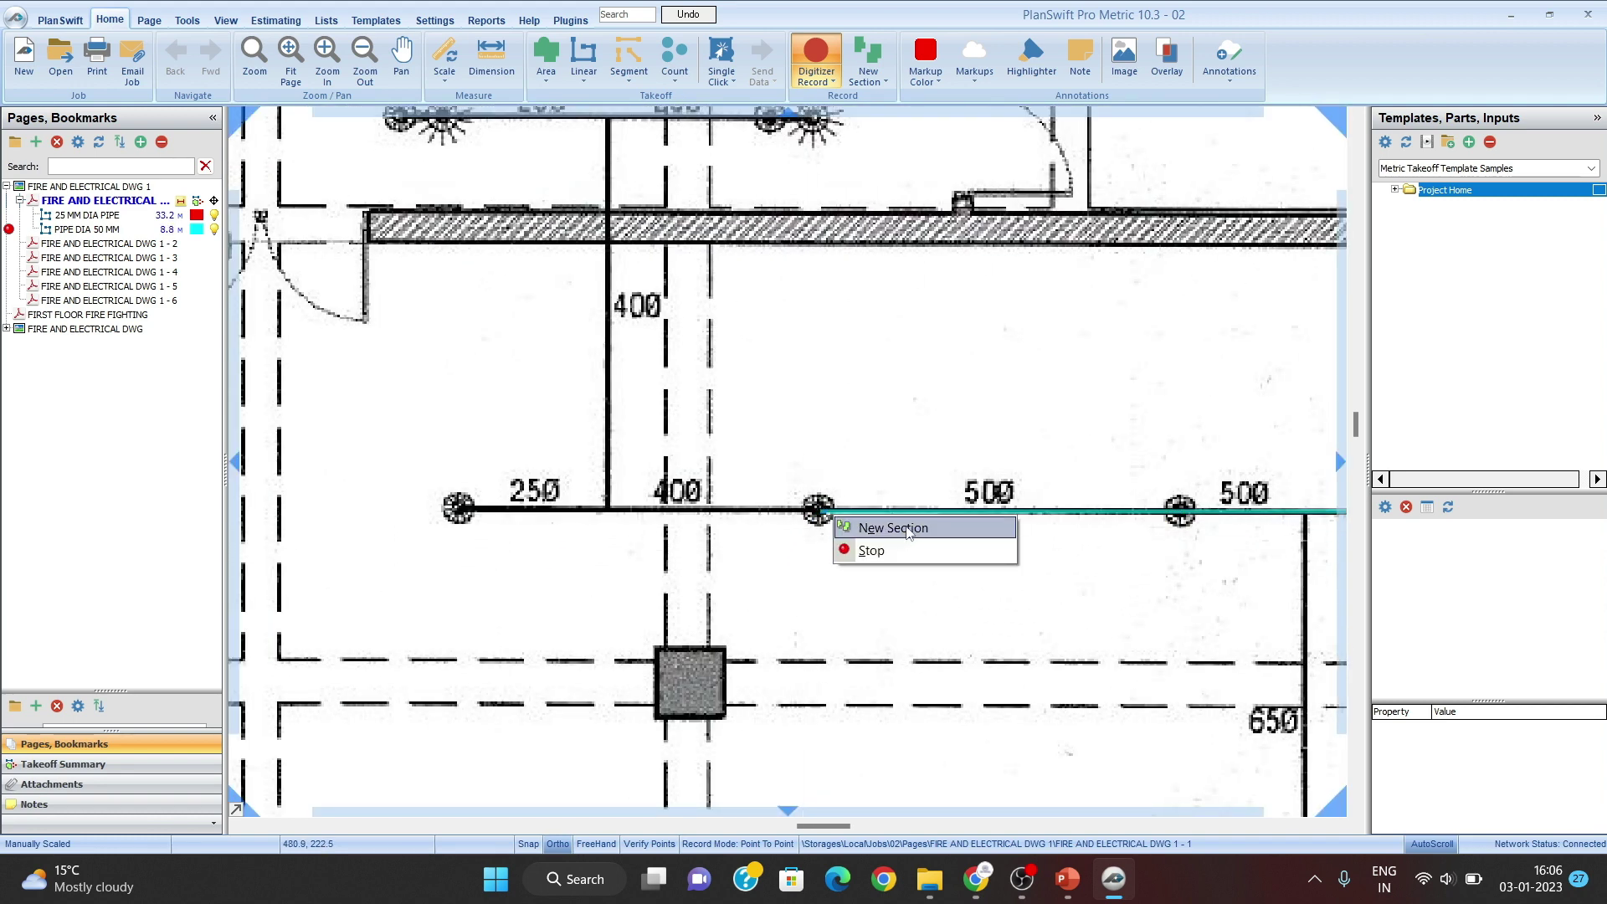
pyautogui.click(907, 528)
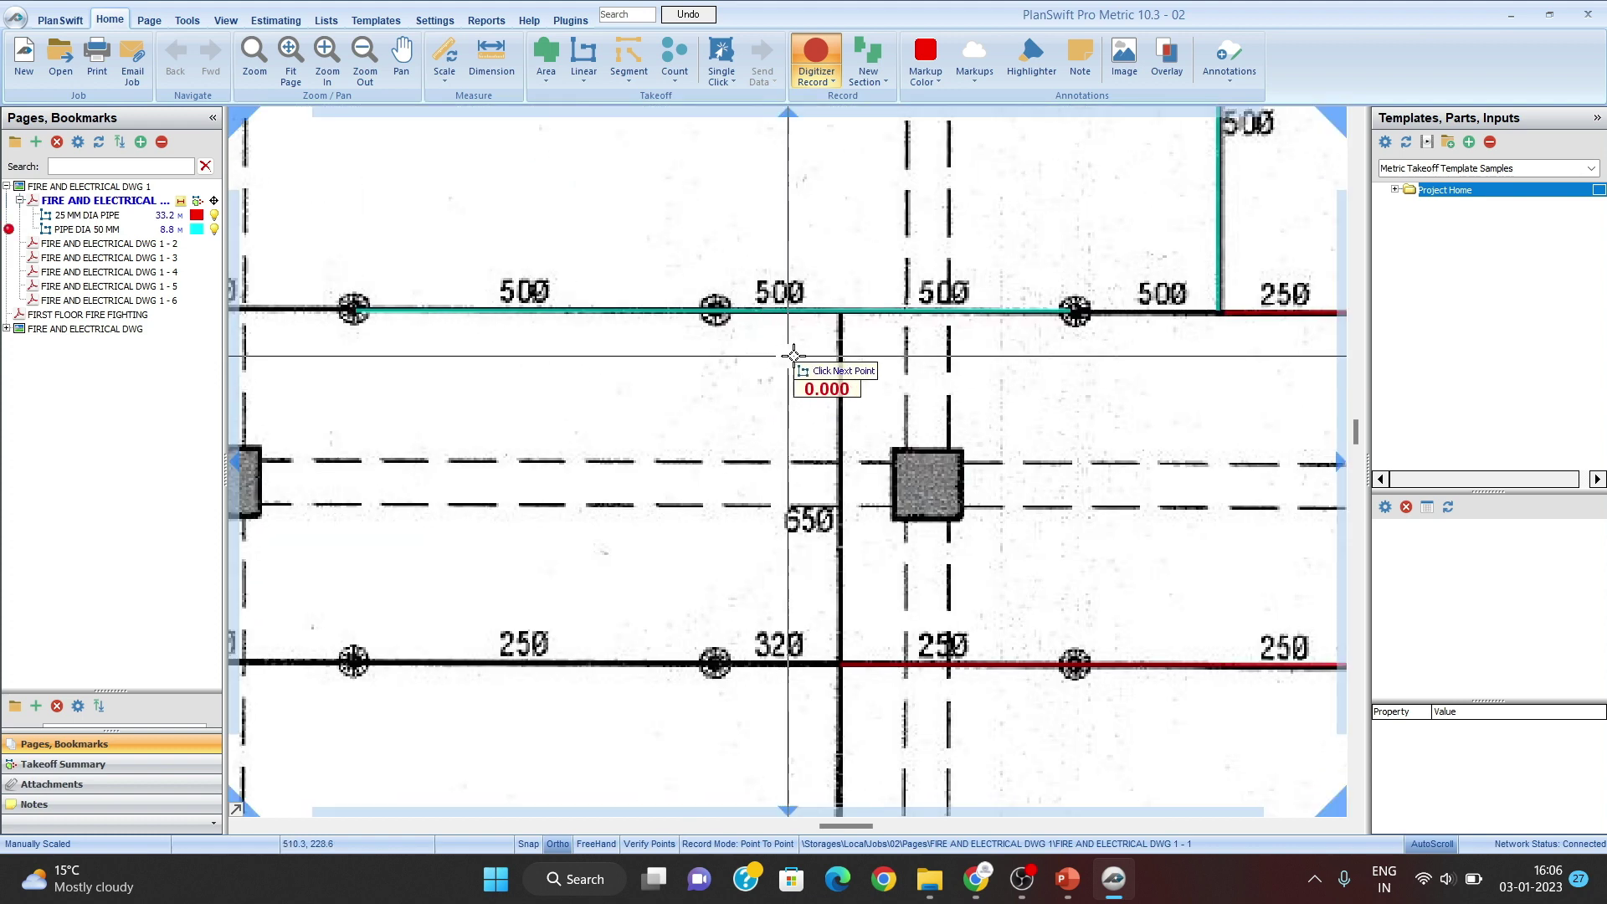
pyautogui.press('Escape')
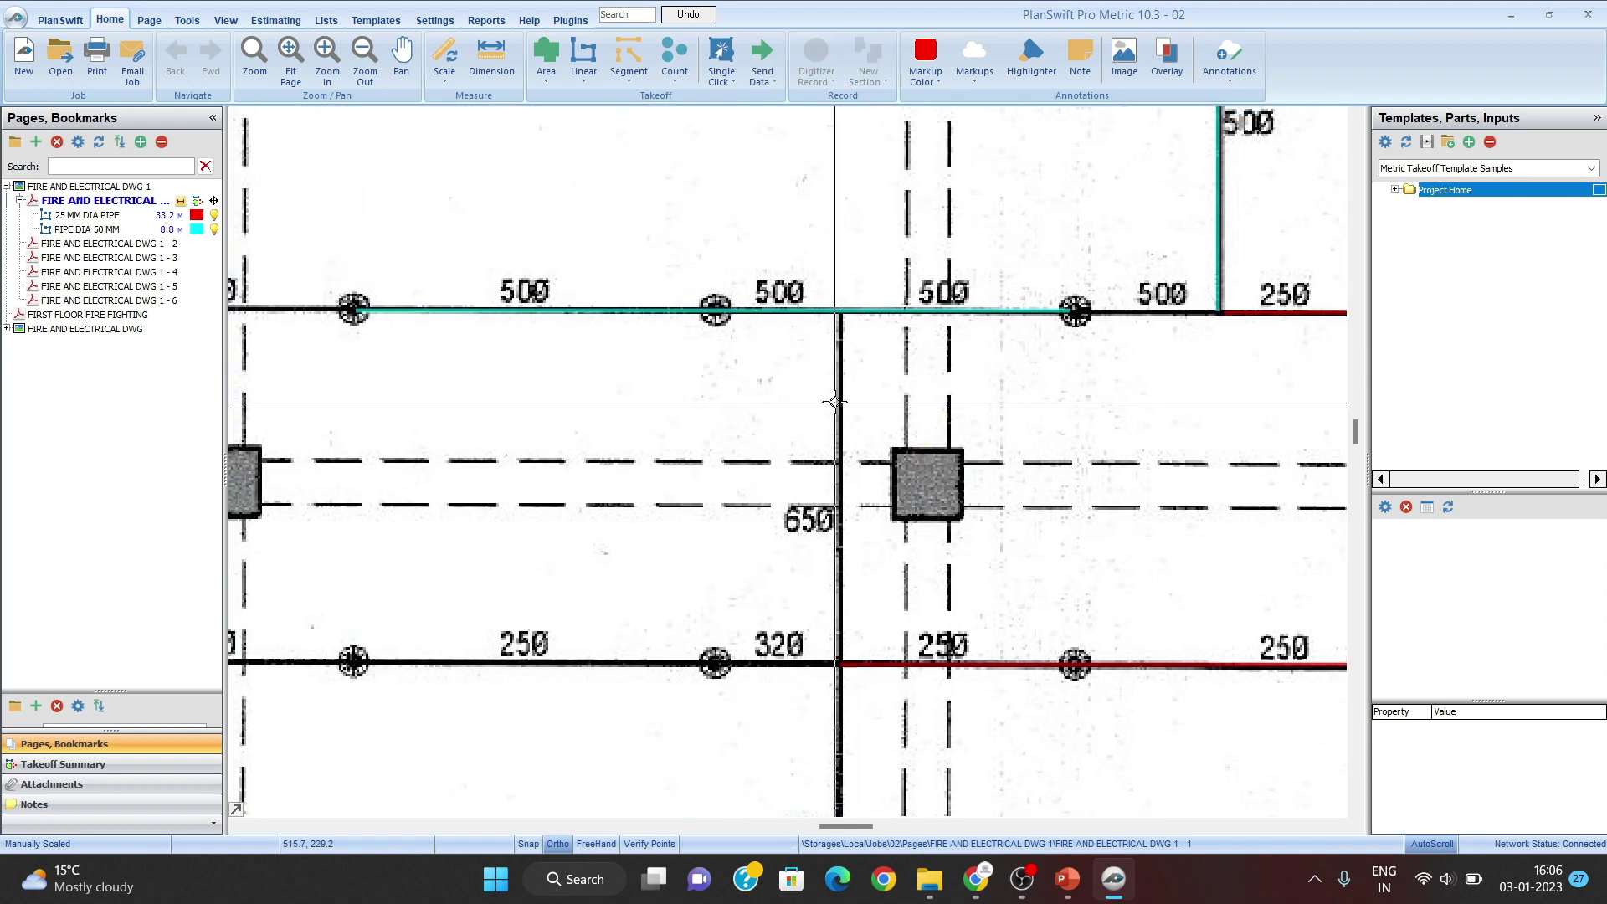
pyautogui.scroll(-3, 834, 403)
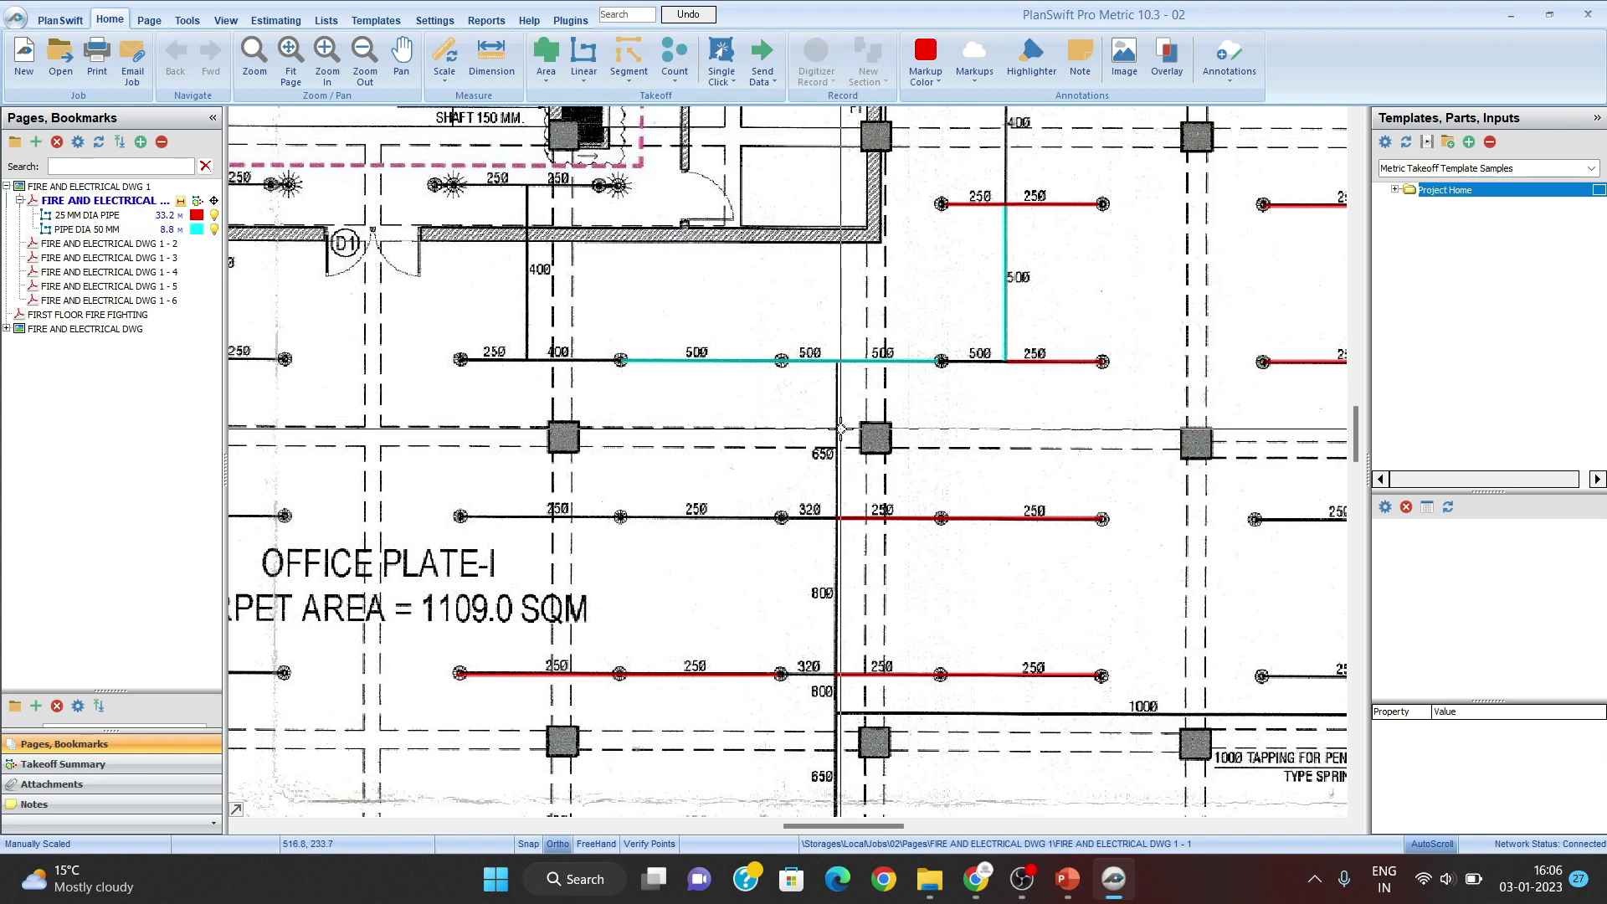
pyautogui.scroll(2, 840, 429)
pyautogui.moveTo(829, 421); pyautogui.dragTo(690, 477)
pyautogui.scroll(-1, 707, 478)
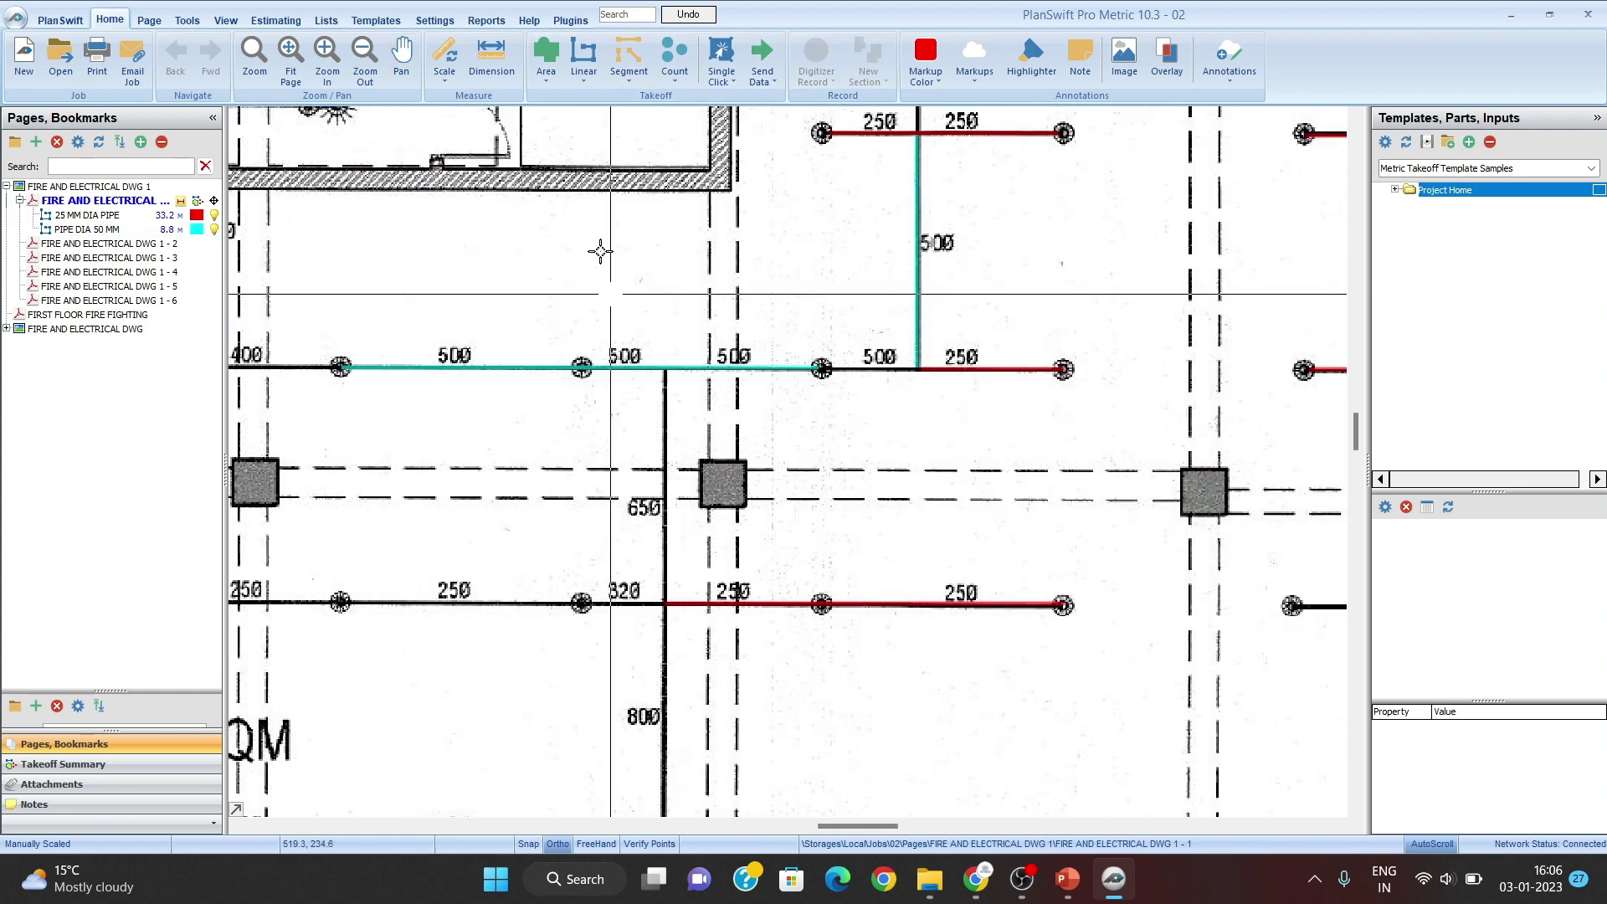
# Step: Create a purple linear takeoff item named 65 MM DIA PIPE, trace the vertical 65 mm pipe between the two sprinkler rows, and end recording
pyautogui.click(605, 57)
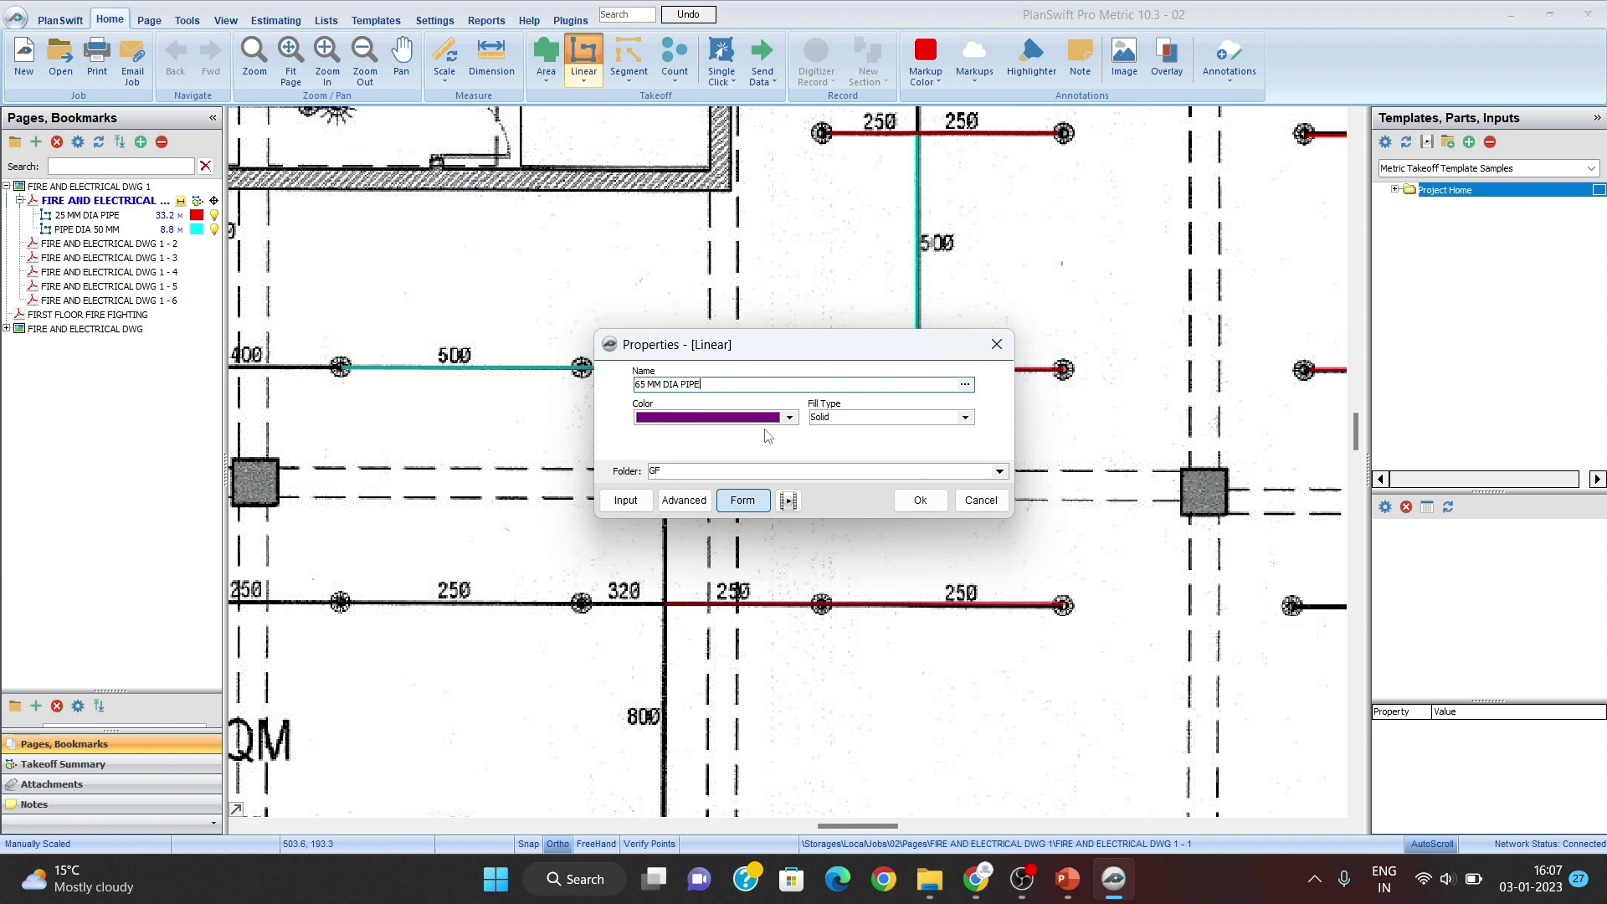
pyautogui.click(918, 501)
pyautogui.scroll(3, 678, 402)
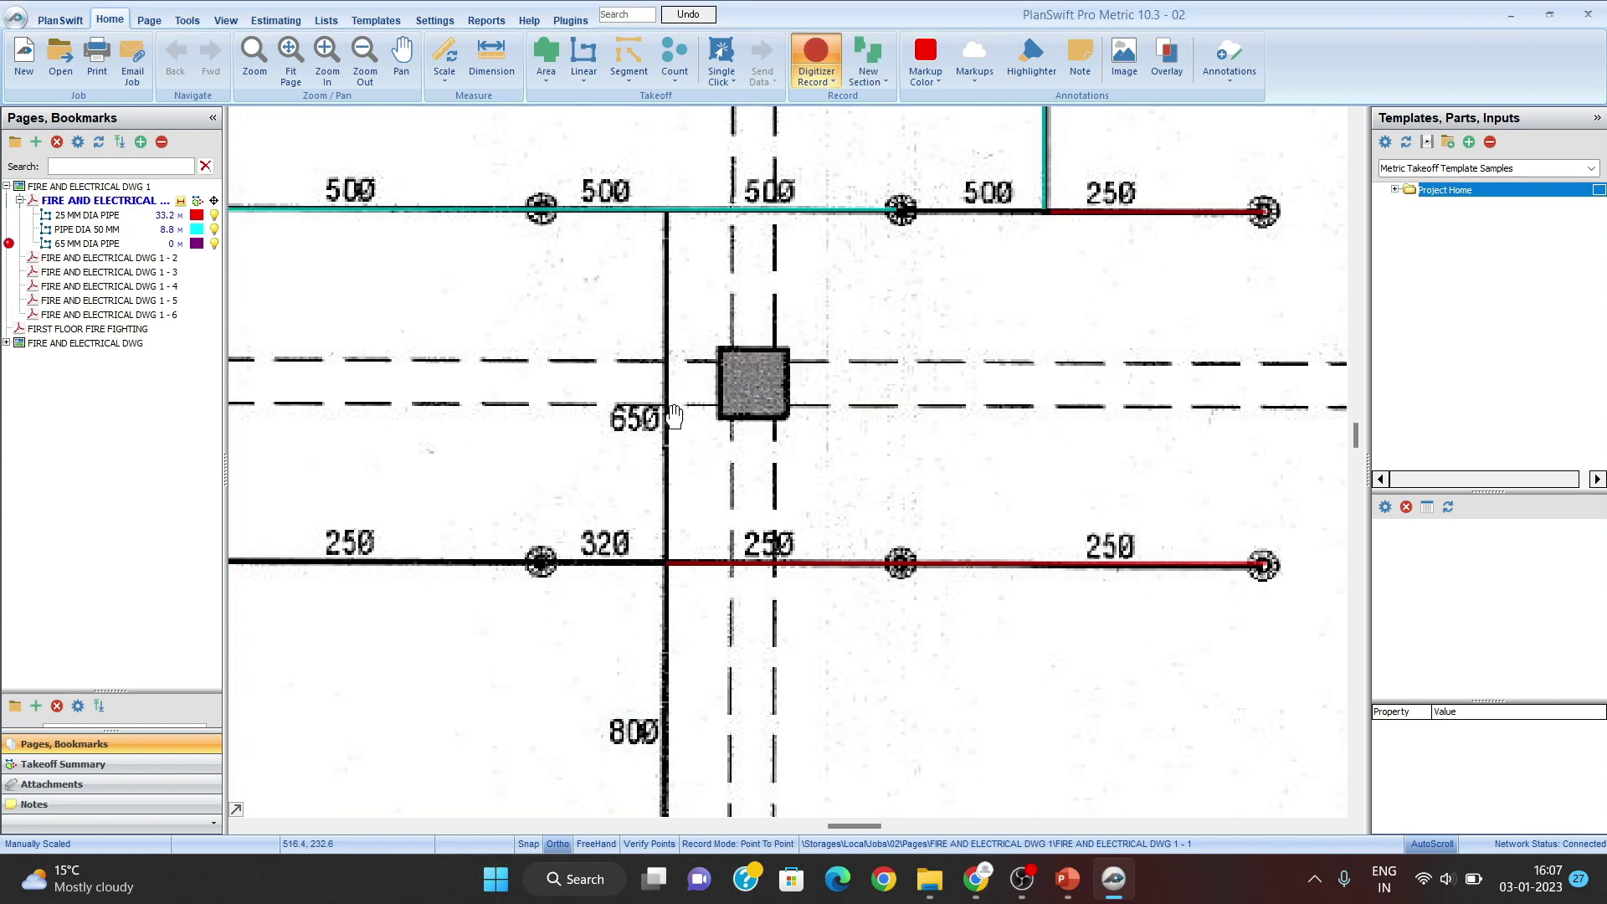
pyautogui.click(666, 211)
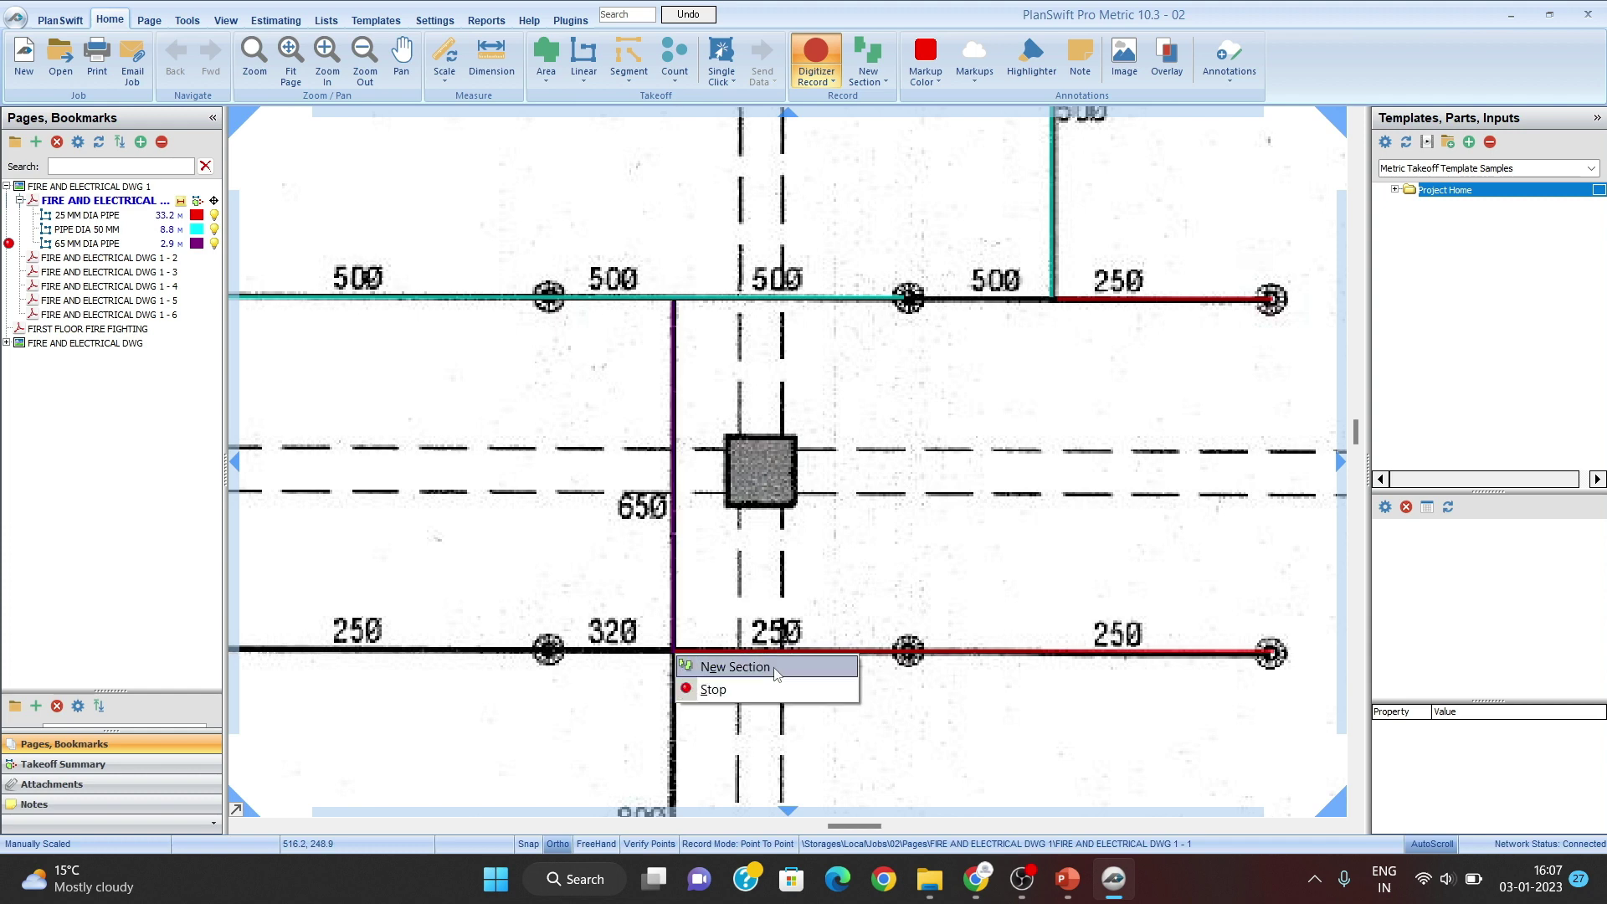
pyautogui.click(751, 690)
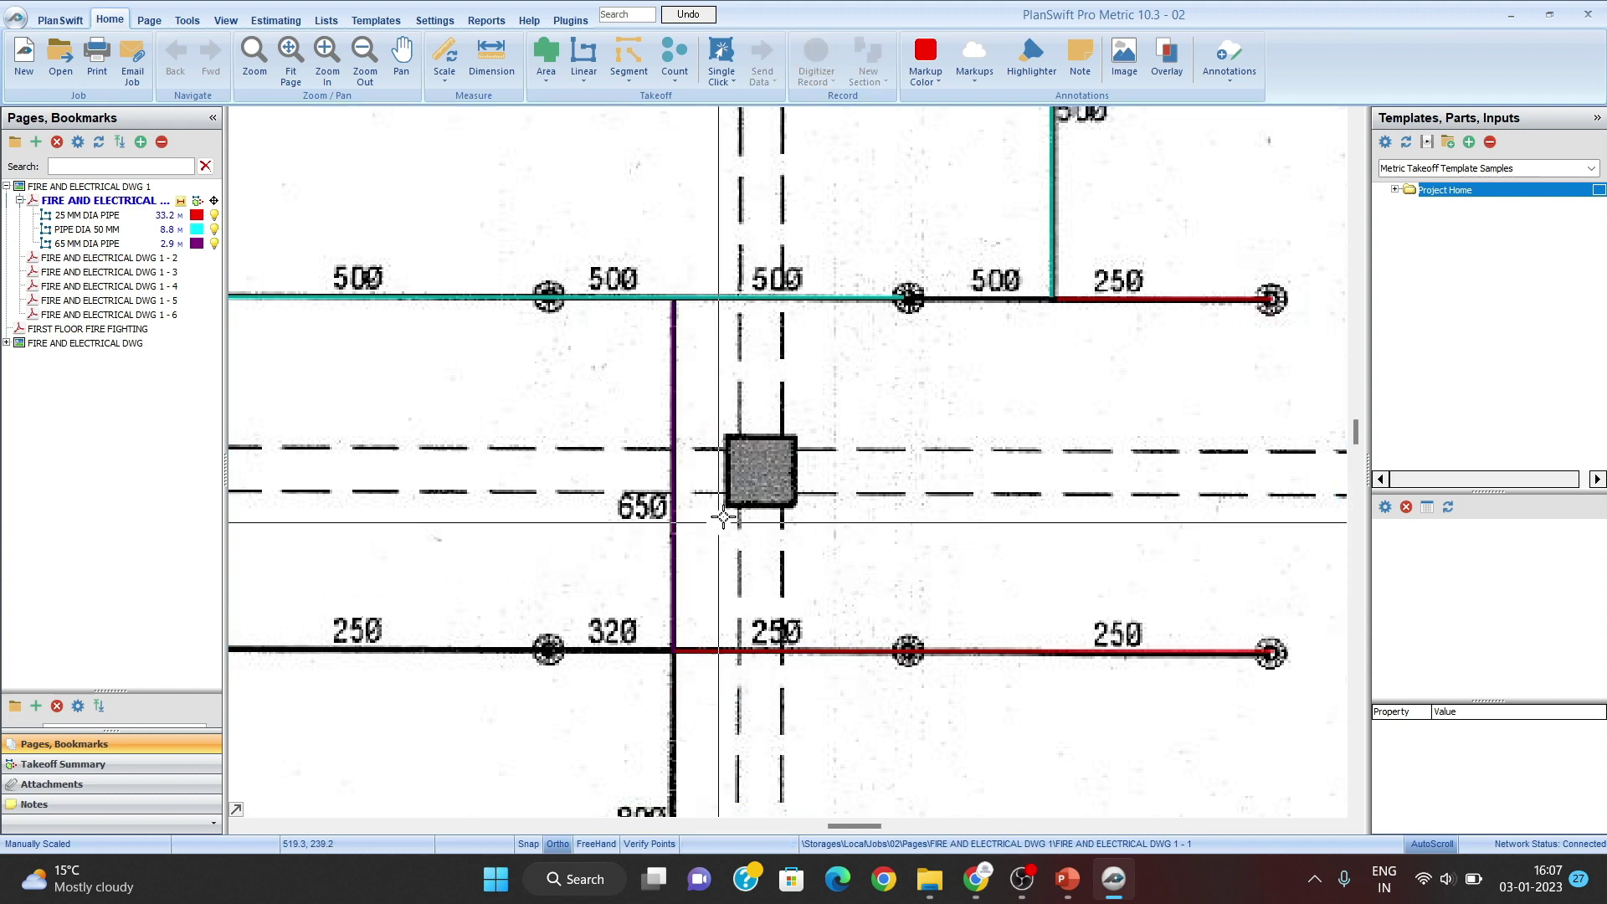
# Step: Examine the vertical mains and sprinkler rows across Office Plate-I for further 65 mm pipe runs
pyautogui.scroll(-1, 739, 494)
pyautogui.scroll(-1, 739, 495)
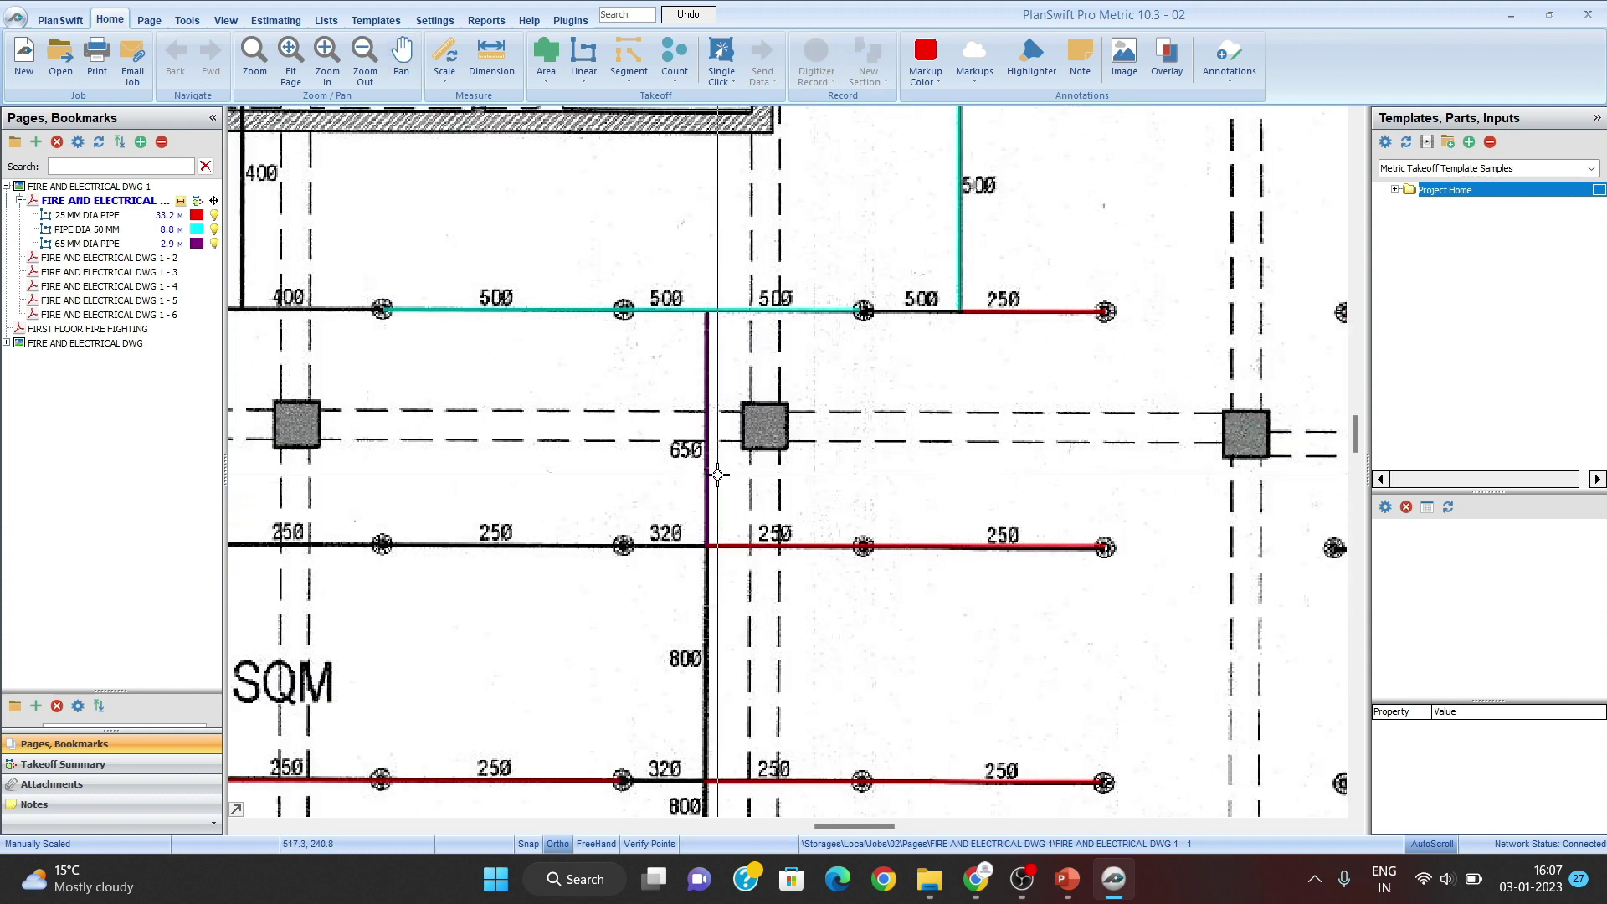
pyautogui.rightClick(710, 549)
pyautogui.click(777, 593)
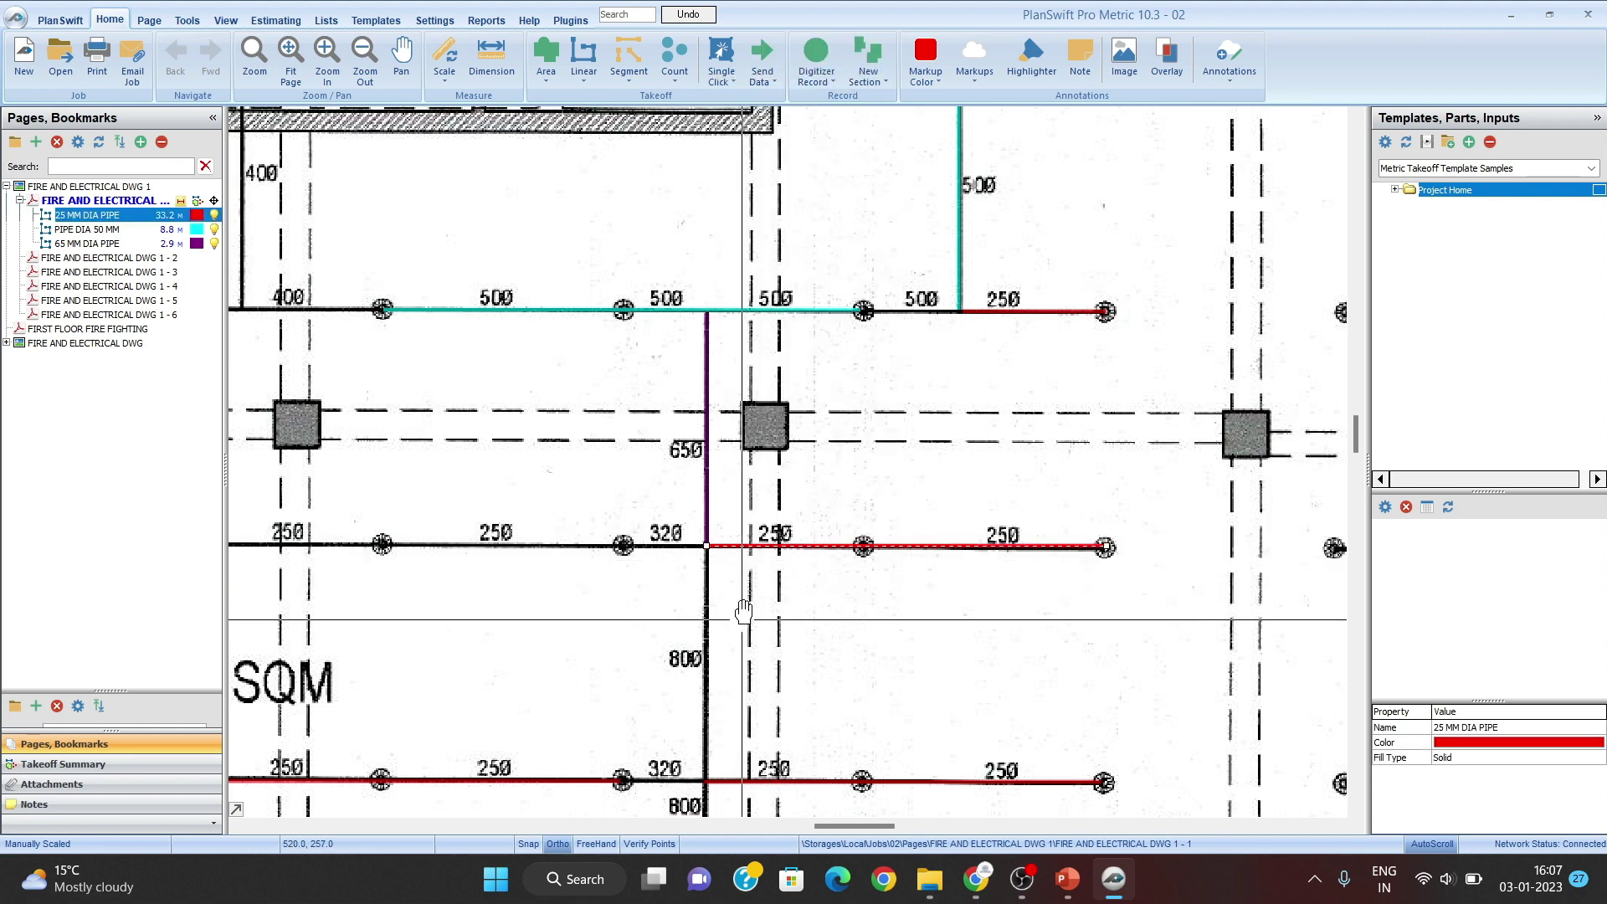
pyautogui.moveTo(744, 612); pyautogui.dragTo(765, 509)
pyautogui.moveTo(747, 516)
pyautogui.mouseDown()
pyautogui.moveTo(904, 488)
pyautogui.moveTo(1097, 380)
pyautogui.mouseUp()
pyautogui.moveTo(800, 524)
pyautogui.mouseDown()
pyautogui.moveTo(976, 531)
pyautogui.moveTo(1154, 492)
pyautogui.mouseUp()
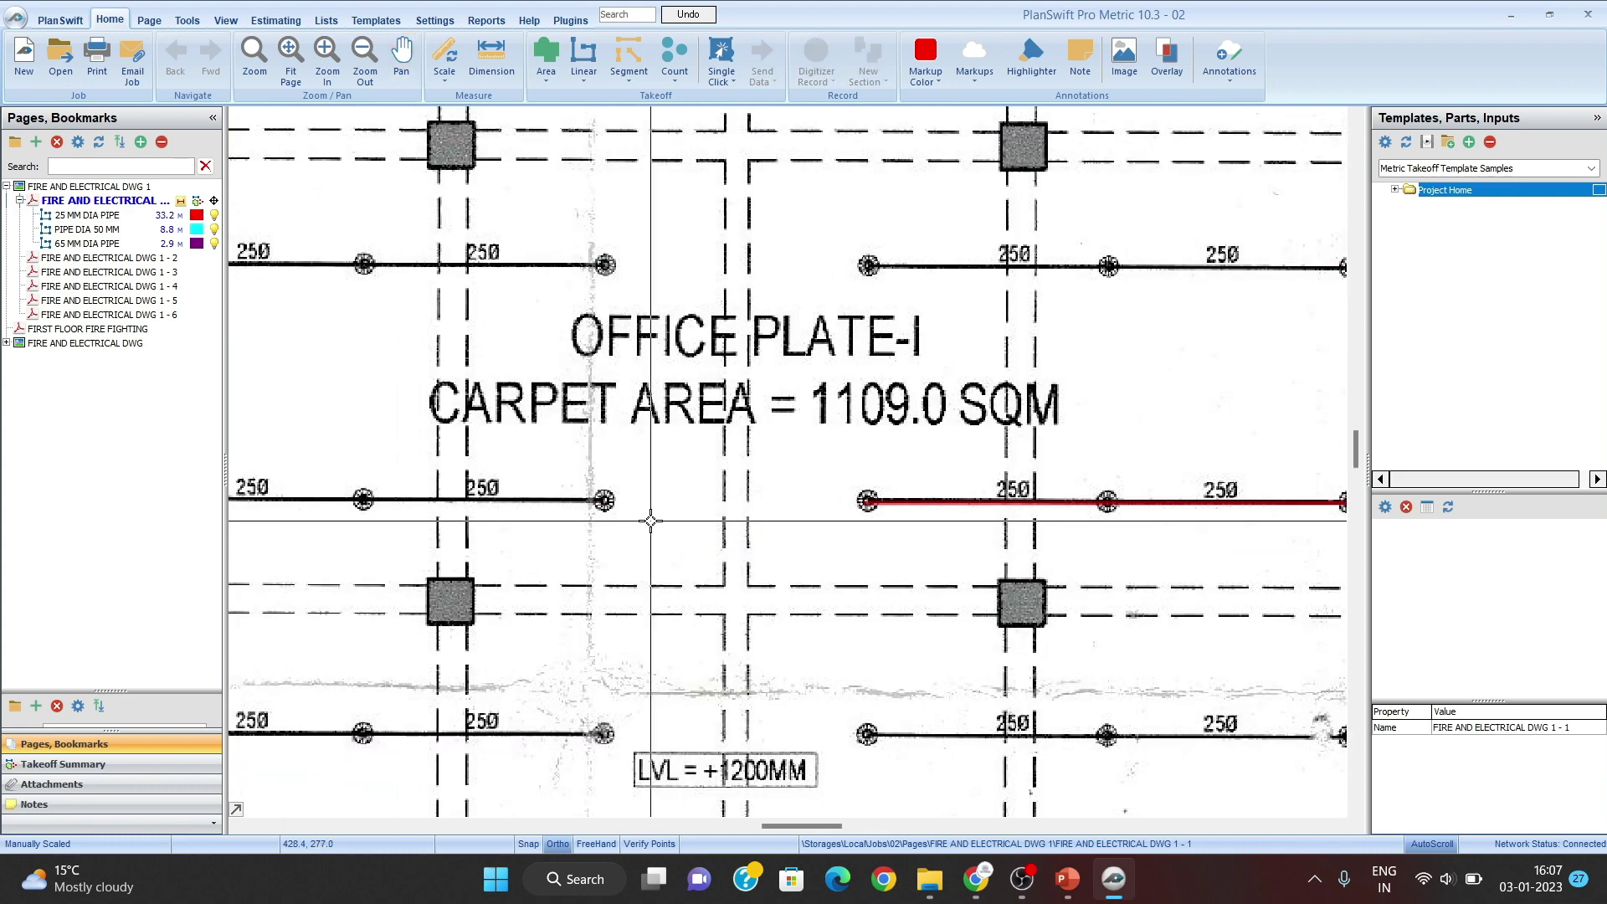
pyautogui.moveTo(649, 524); pyautogui.dragTo(904, 547)
pyautogui.moveTo(633, 502); pyautogui.dragTo(735, 611)
pyautogui.moveTo(645, 420); pyautogui.dragTo(754, 542)
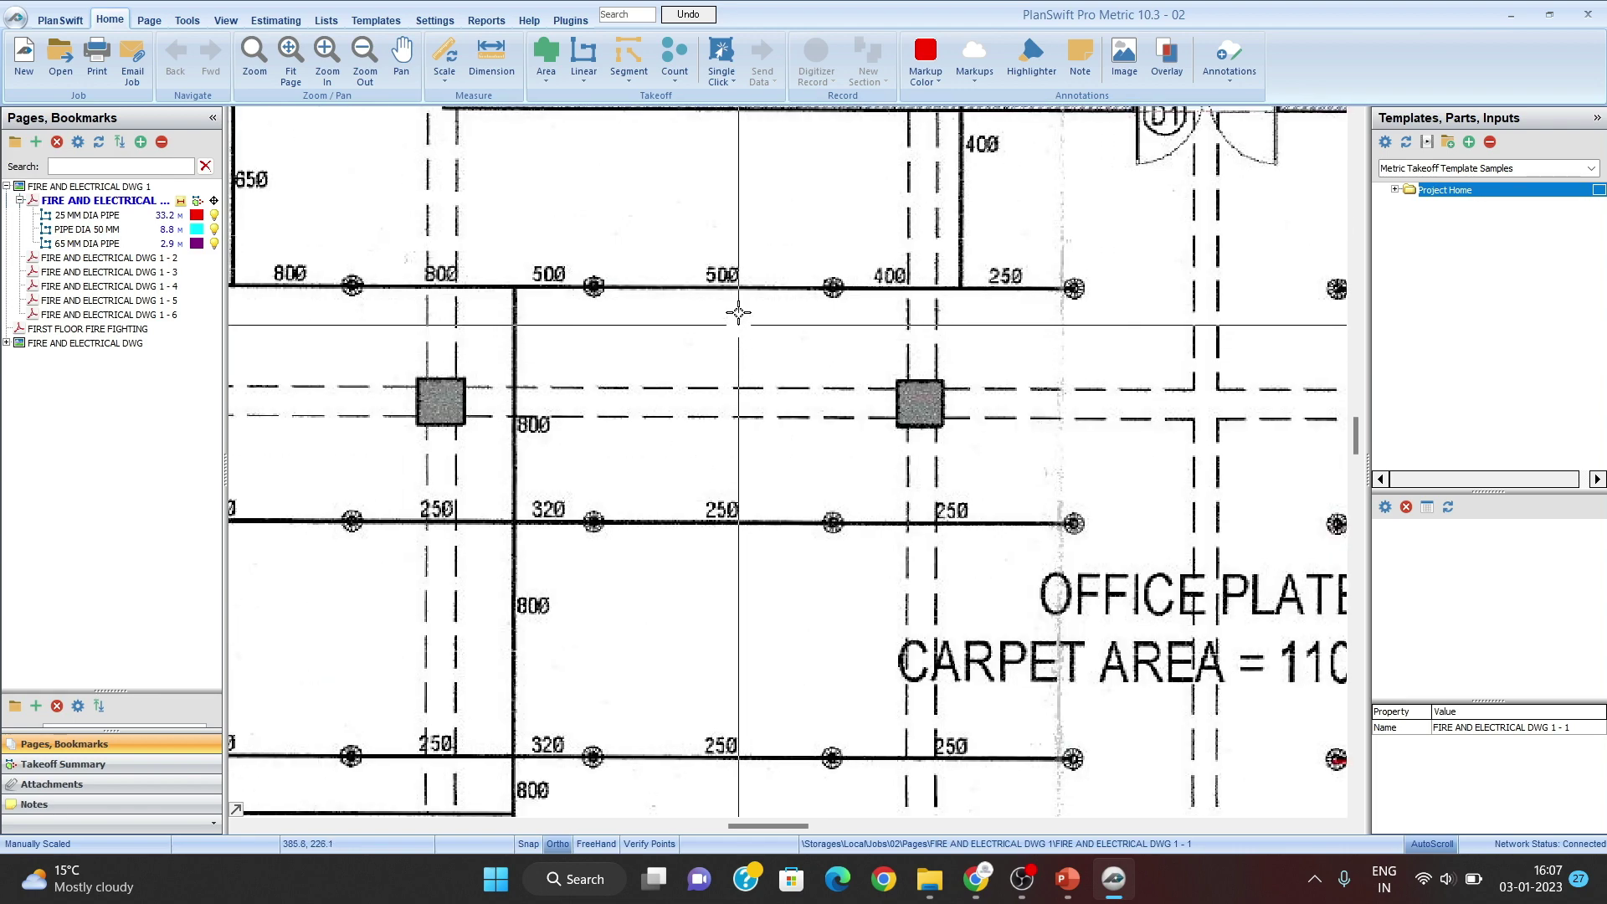
pyautogui.moveTo(725, 340); pyautogui.dragTo(831, 368)
pyautogui.moveTo(647, 520); pyautogui.dragTo(677, 345)
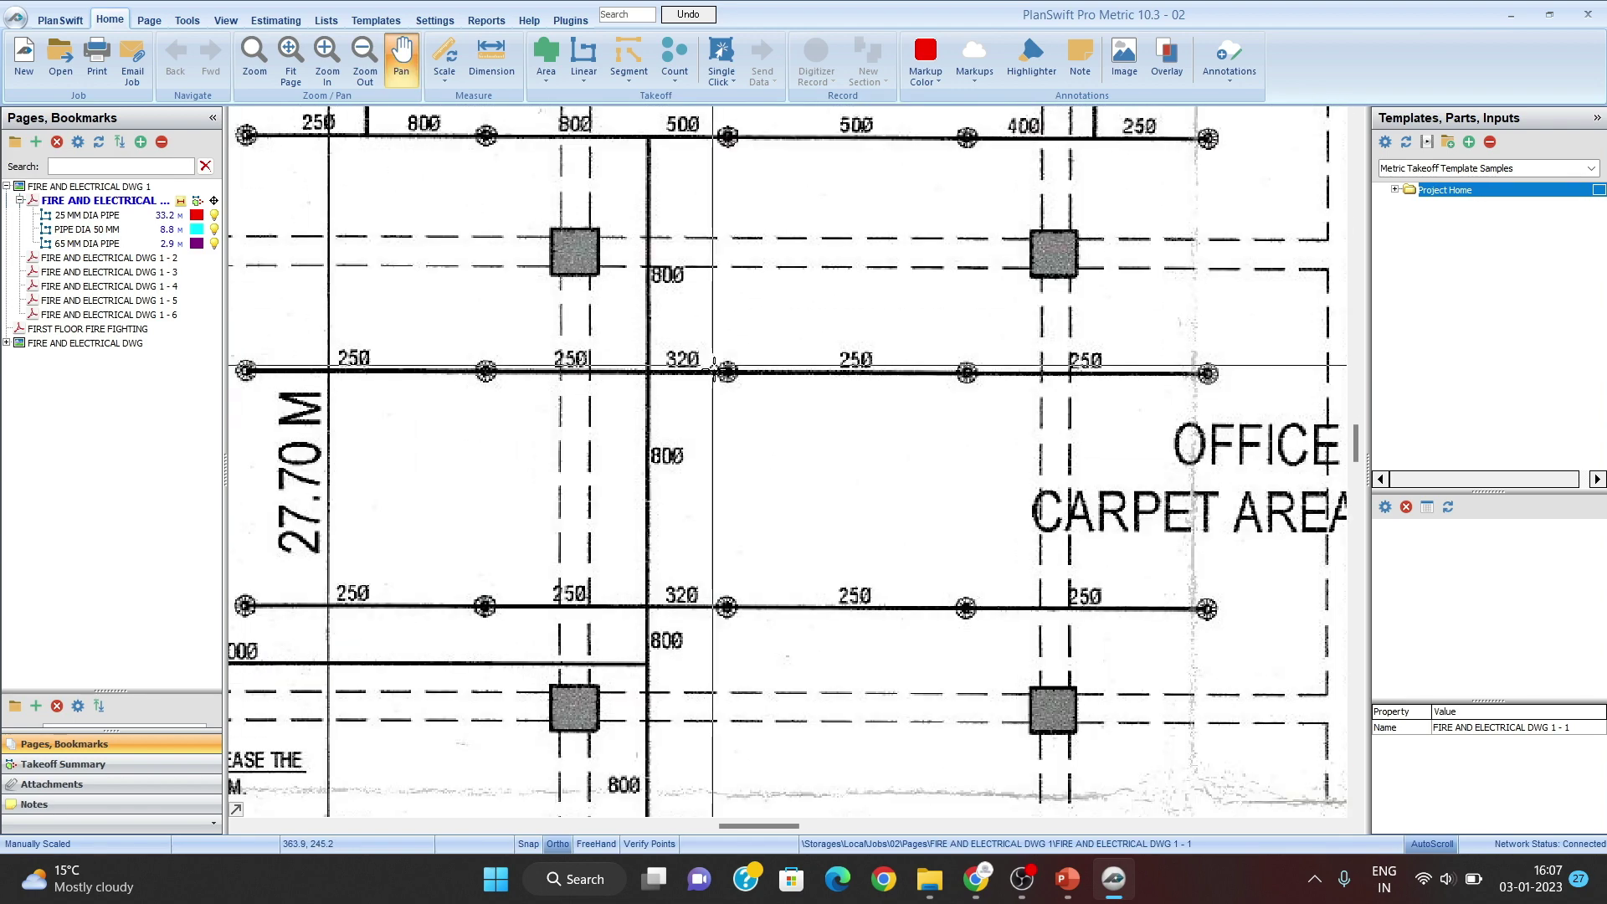
pyautogui.scroll(-2, 696, 368)
pyautogui.scroll(1, 692, 630)
pyautogui.moveTo(695, 634)
pyautogui.mouseDown()
pyautogui.moveTo(710, 469)
pyautogui.moveTo(706, 636)
pyautogui.moveTo(271, 580)
pyautogui.mouseUp()
pyautogui.scroll(1, 688, 656)
pyautogui.moveTo(881, 570)
pyautogui.mouseDown()
pyautogui.moveTo(595, 592)
pyautogui.moveTo(528, 618)
pyautogui.mouseUp()
pyautogui.moveTo(881, 428); pyautogui.dragTo(422, 456)
pyautogui.scroll(1, 814, 361)
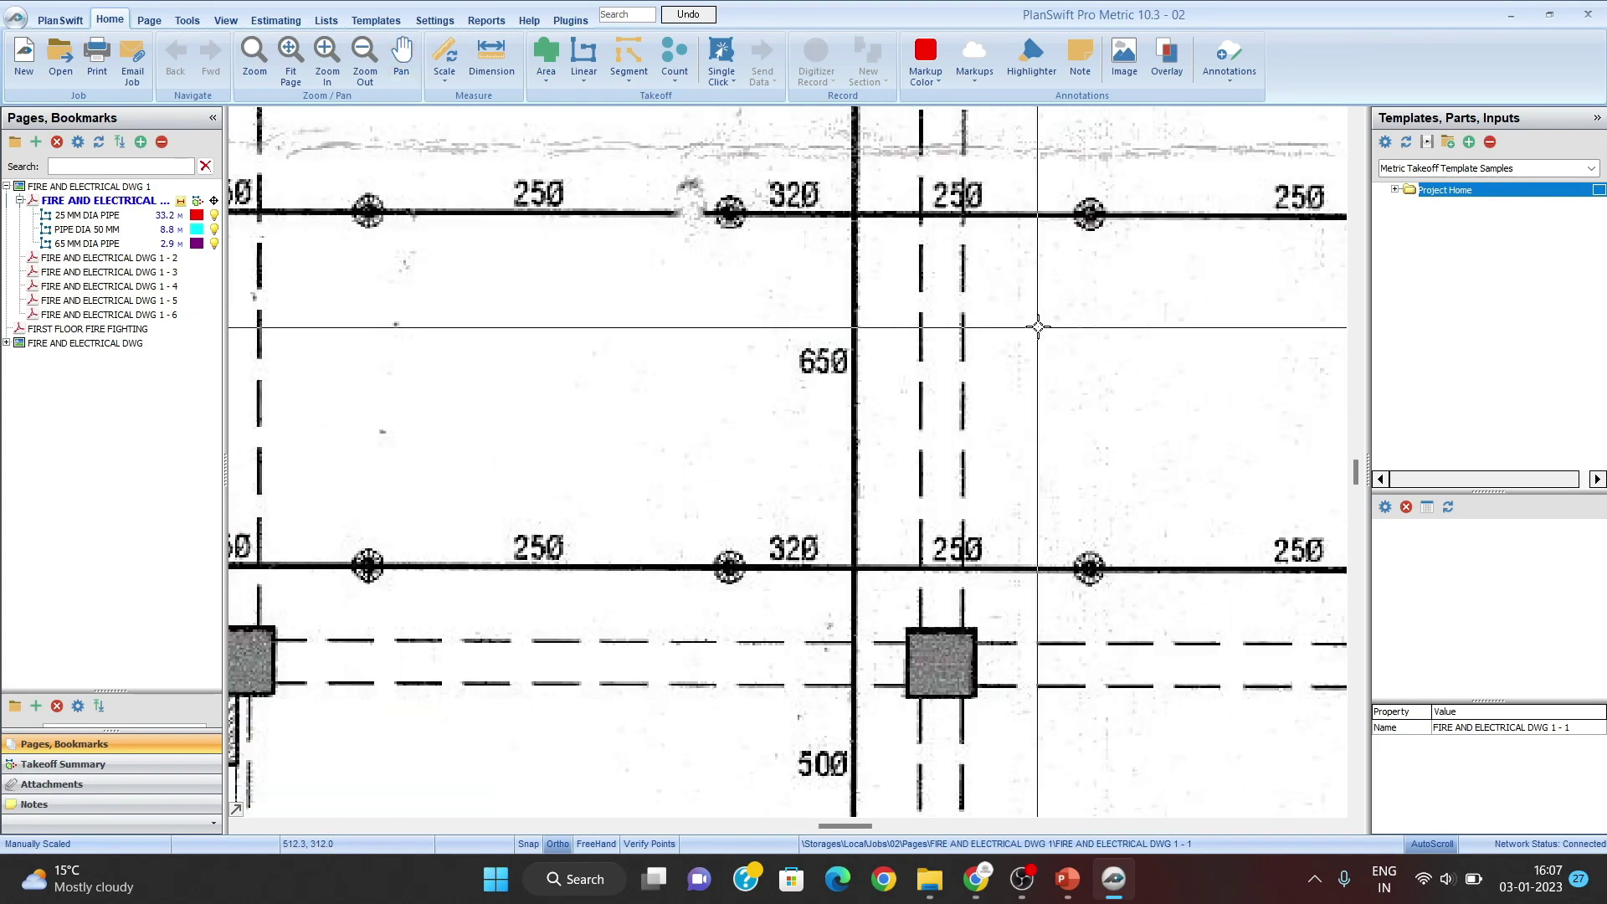
pyautogui.moveTo(982, 387)
pyautogui.mouseDown()
pyautogui.moveTo(961, 516)
pyautogui.moveTo(924, 581)
pyautogui.mouseUp()
pyautogui.moveTo(892, 393); pyautogui.dragTo(914, 682)
pyautogui.moveTo(901, 529); pyautogui.dragTo(879, 444)
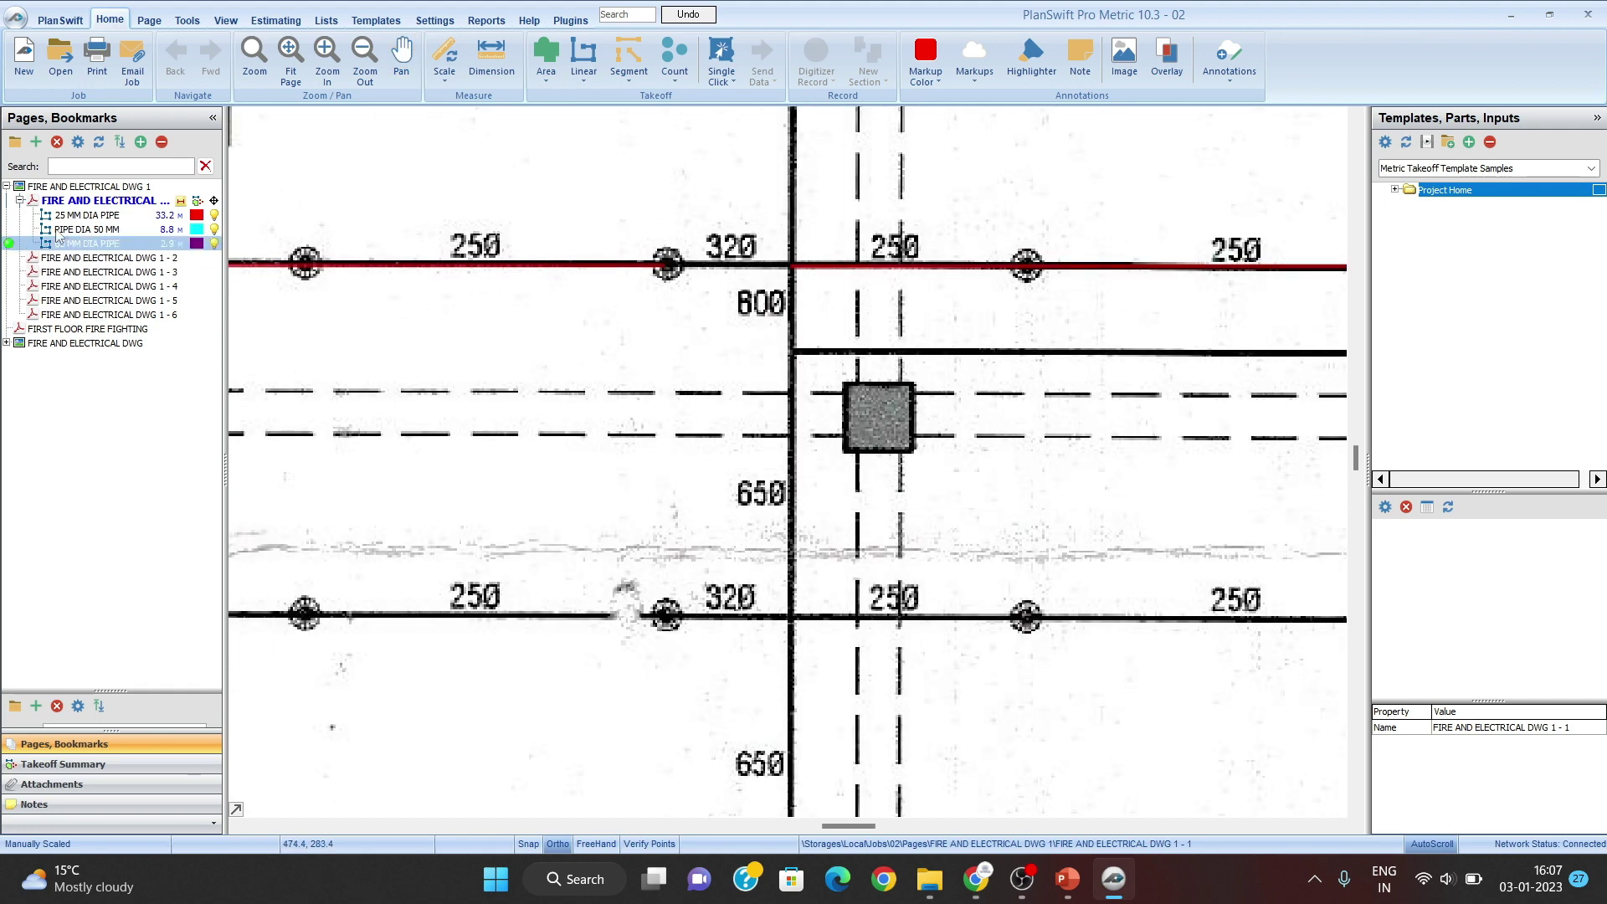
# Step: Resume recording 65 MM DIA PIPE and trace the vertical main from the thick horizontal branch above the column down to the second sprinkler row below
pyautogui.click(91, 243)
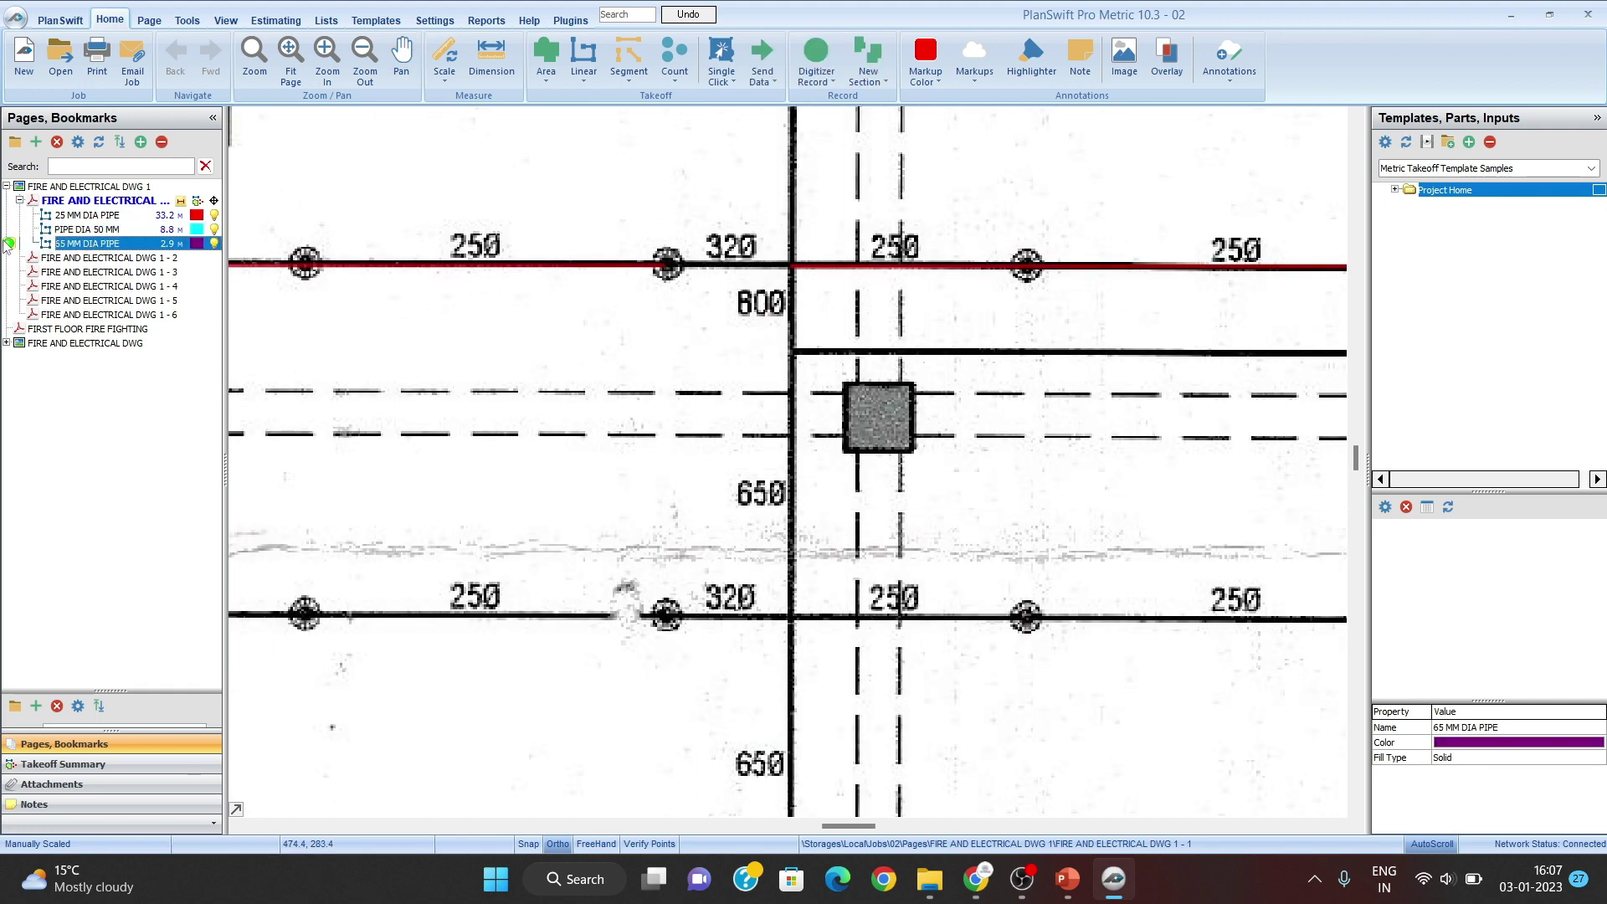
pyautogui.click(791, 355)
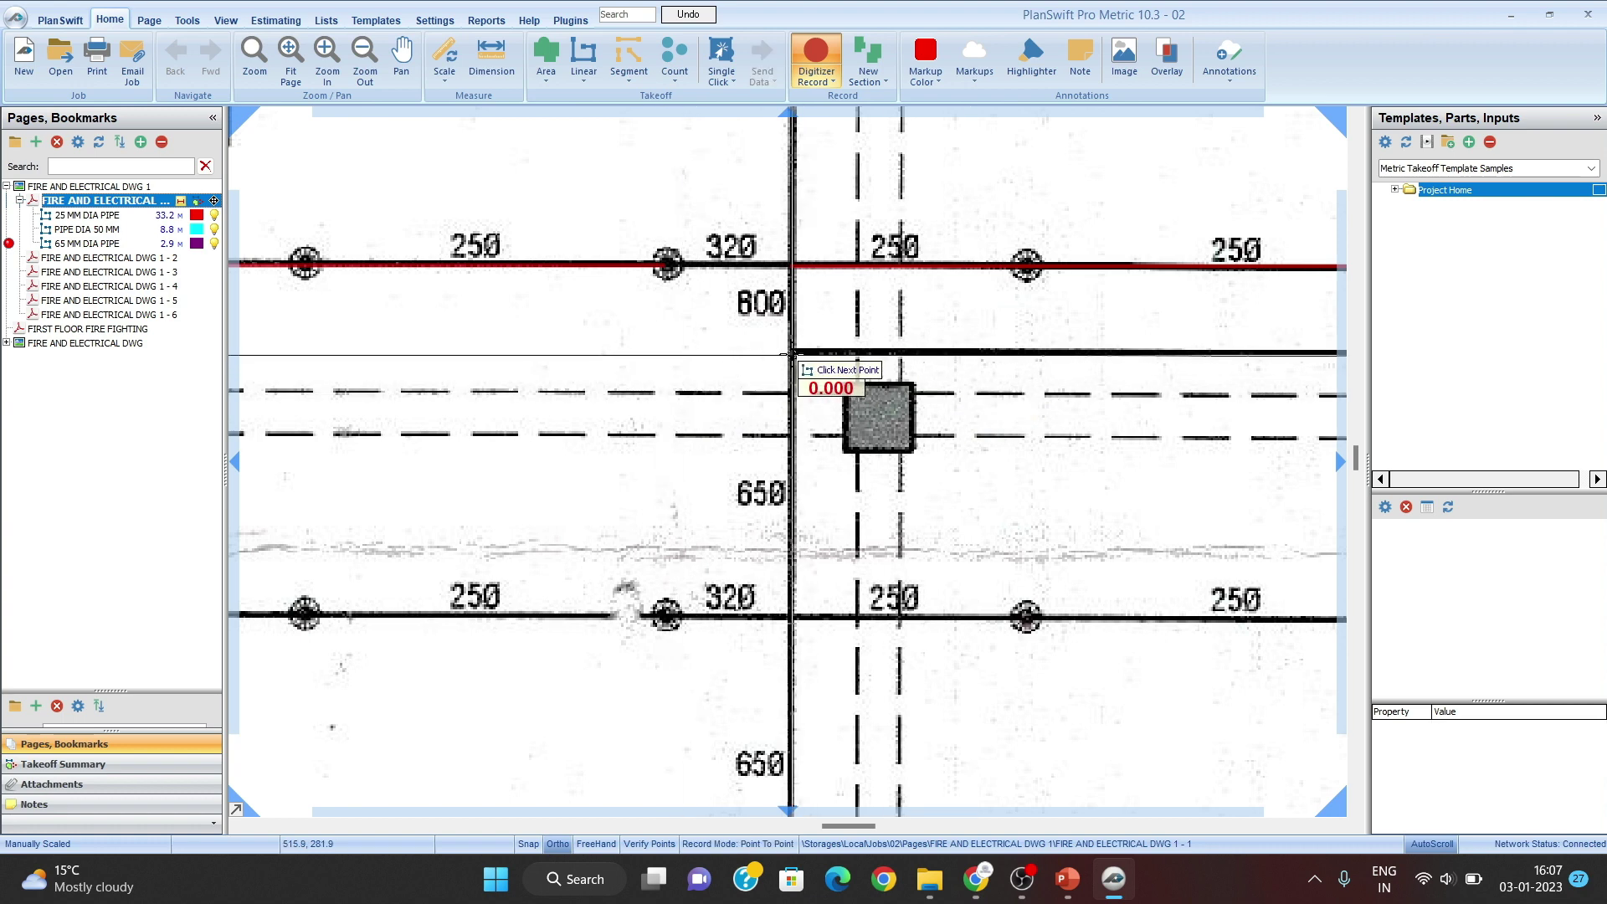
pyautogui.scroll(-5, 840, 643)
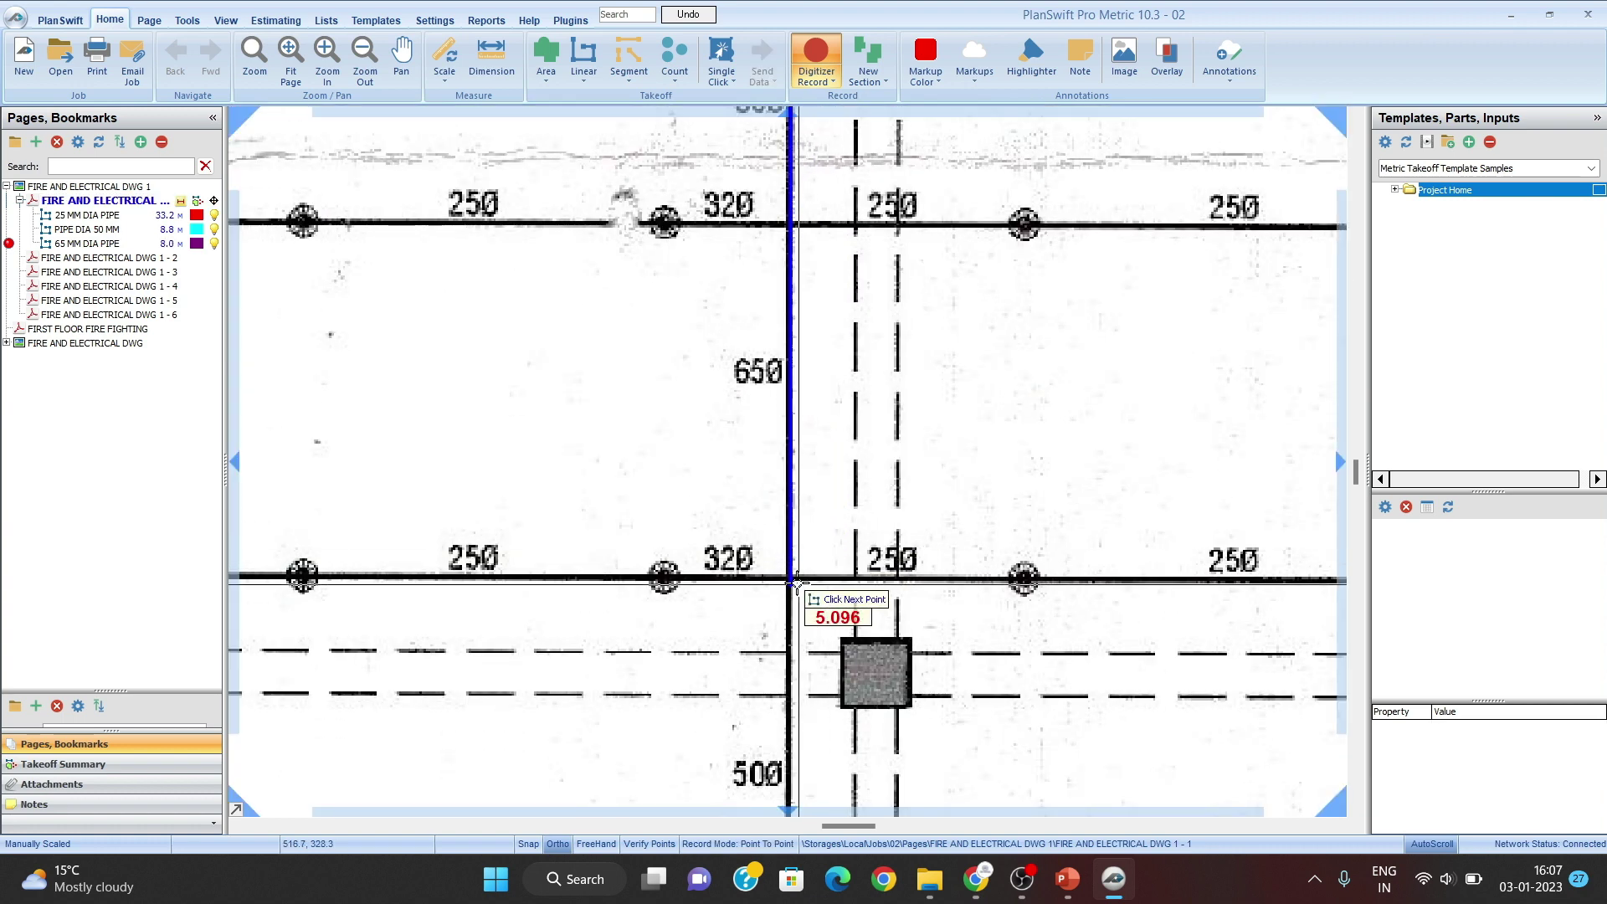
pyautogui.click(789, 575)
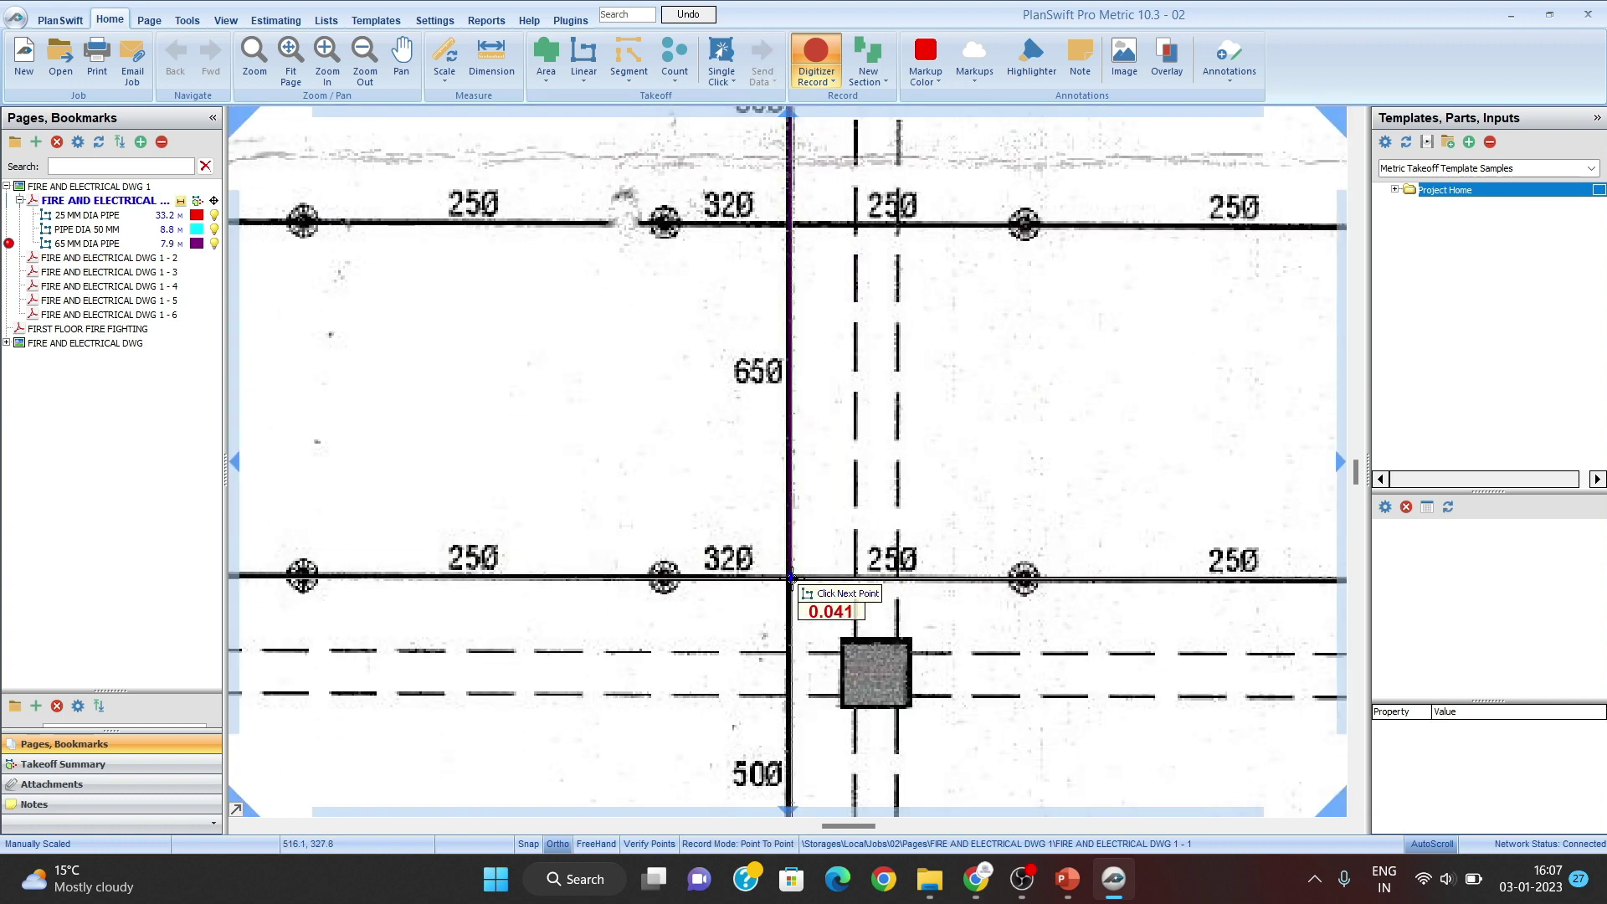
pyautogui.rightClick(791, 577)
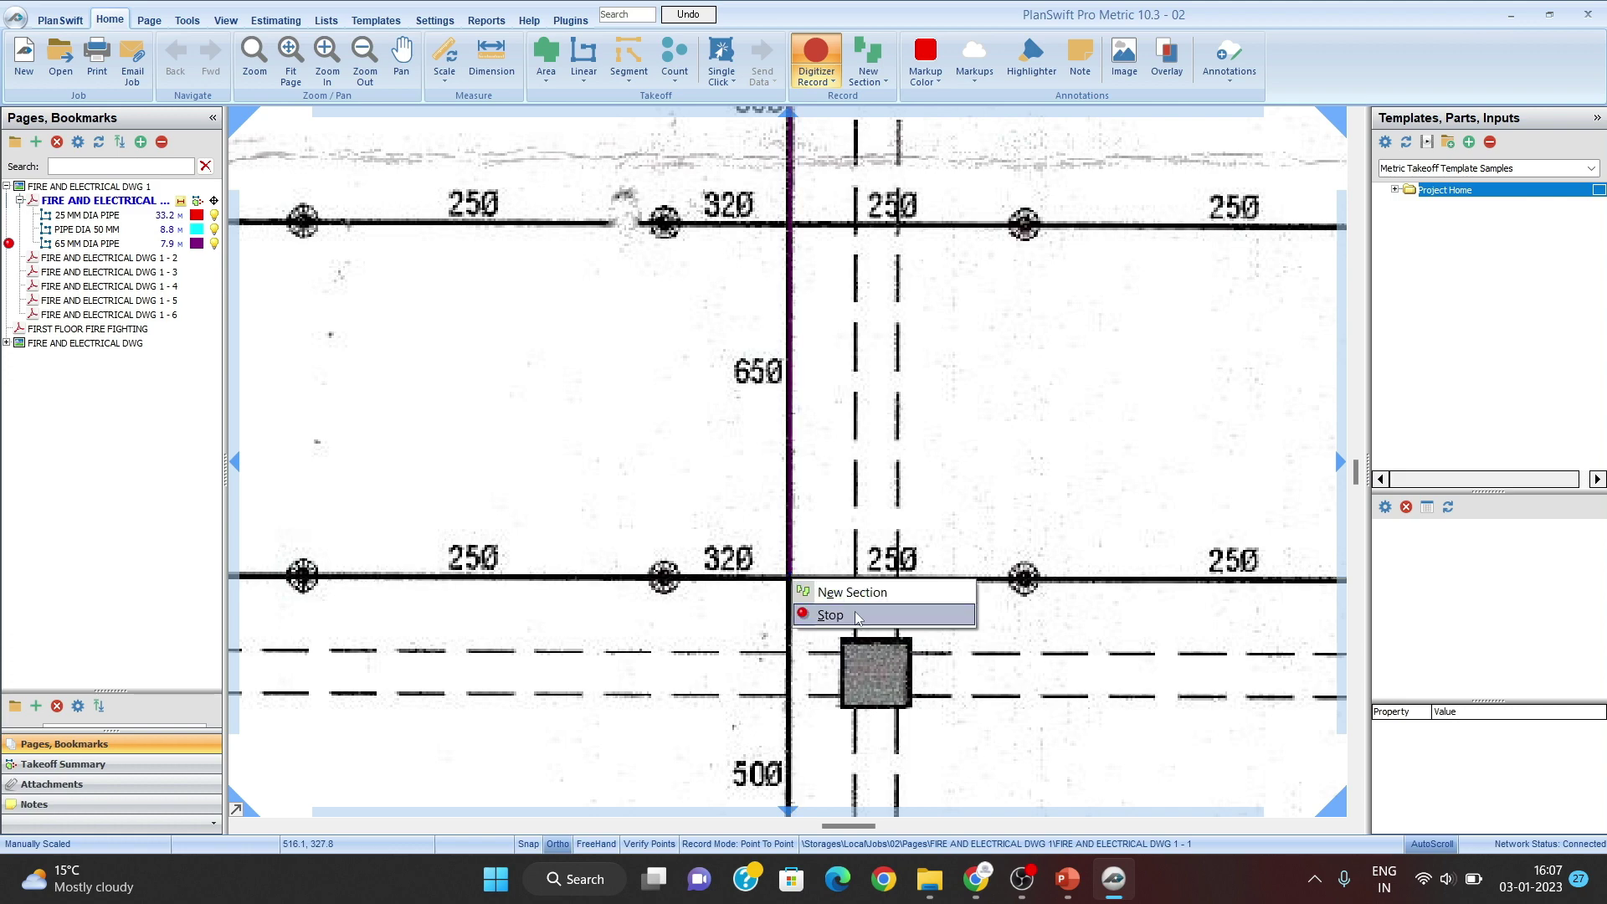
# Step: Stop recording the 65 MM DIA PIPE takeoff along the vertical main line
pyautogui.click(858, 617)
pyautogui.scroll(-2, 889, 416)
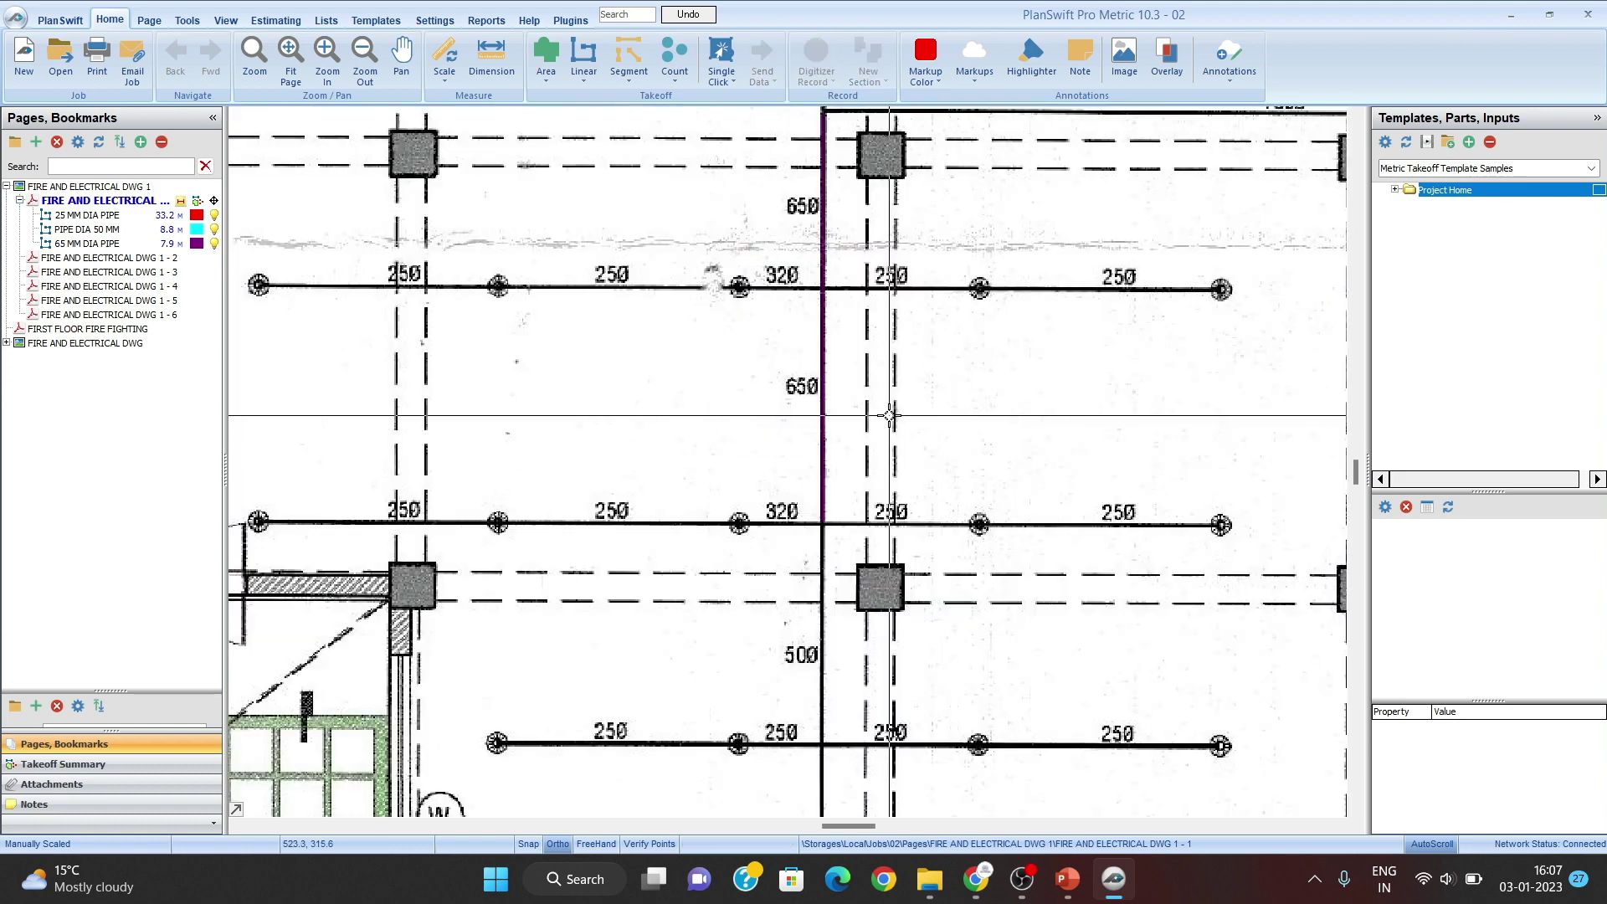
pyautogui.scroll(-4, 889, 416)
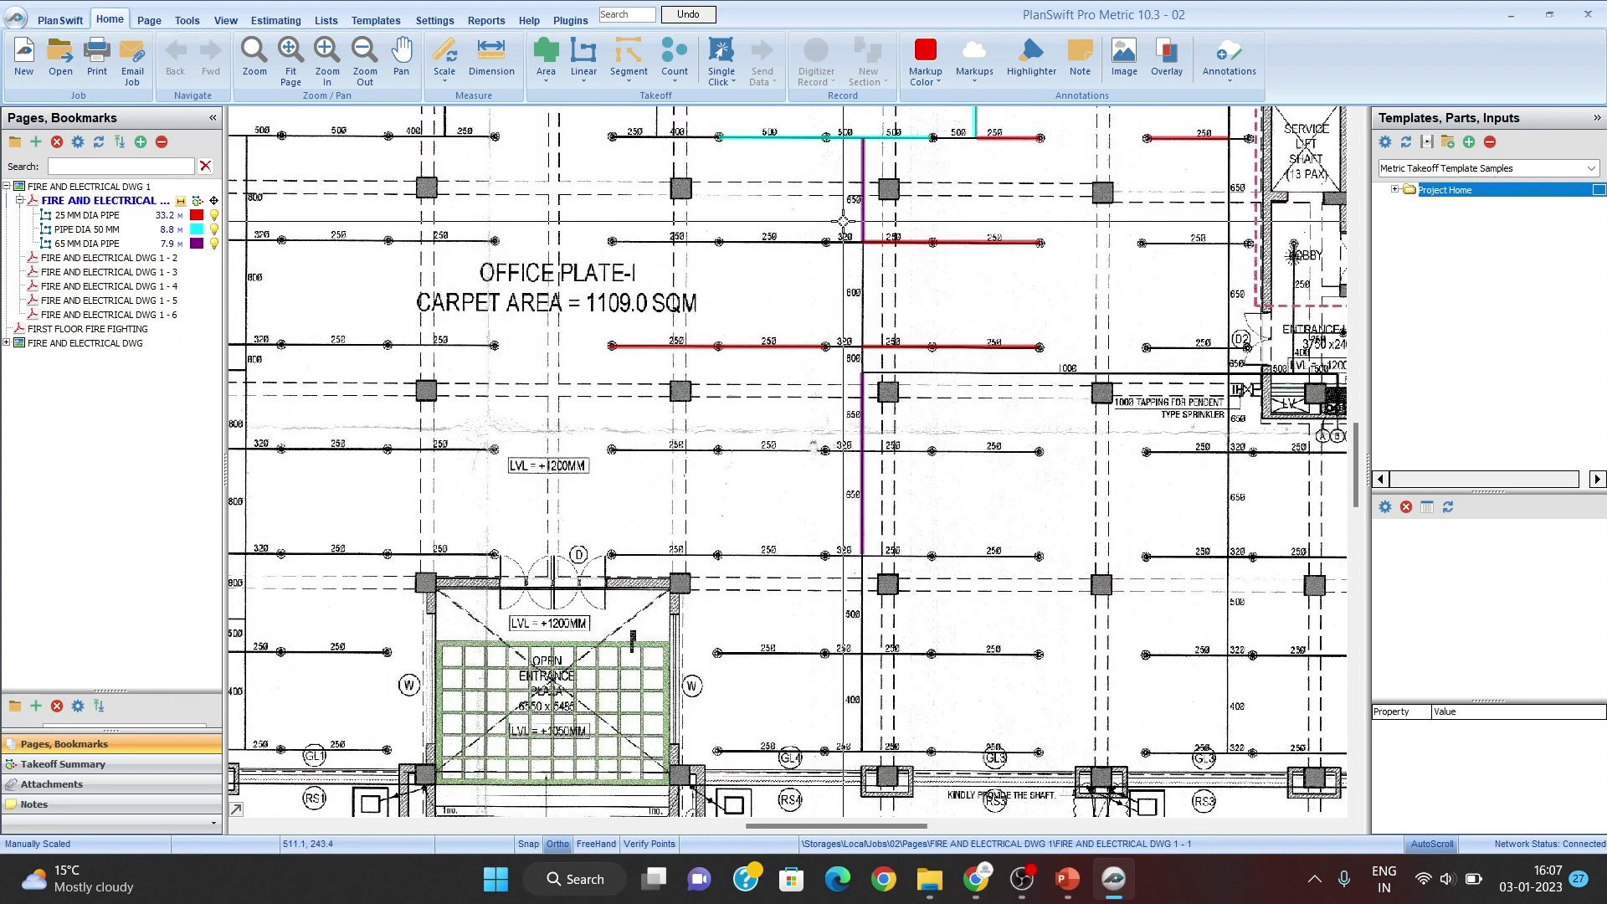
pyautogui.scroll(-4, 843, 221)
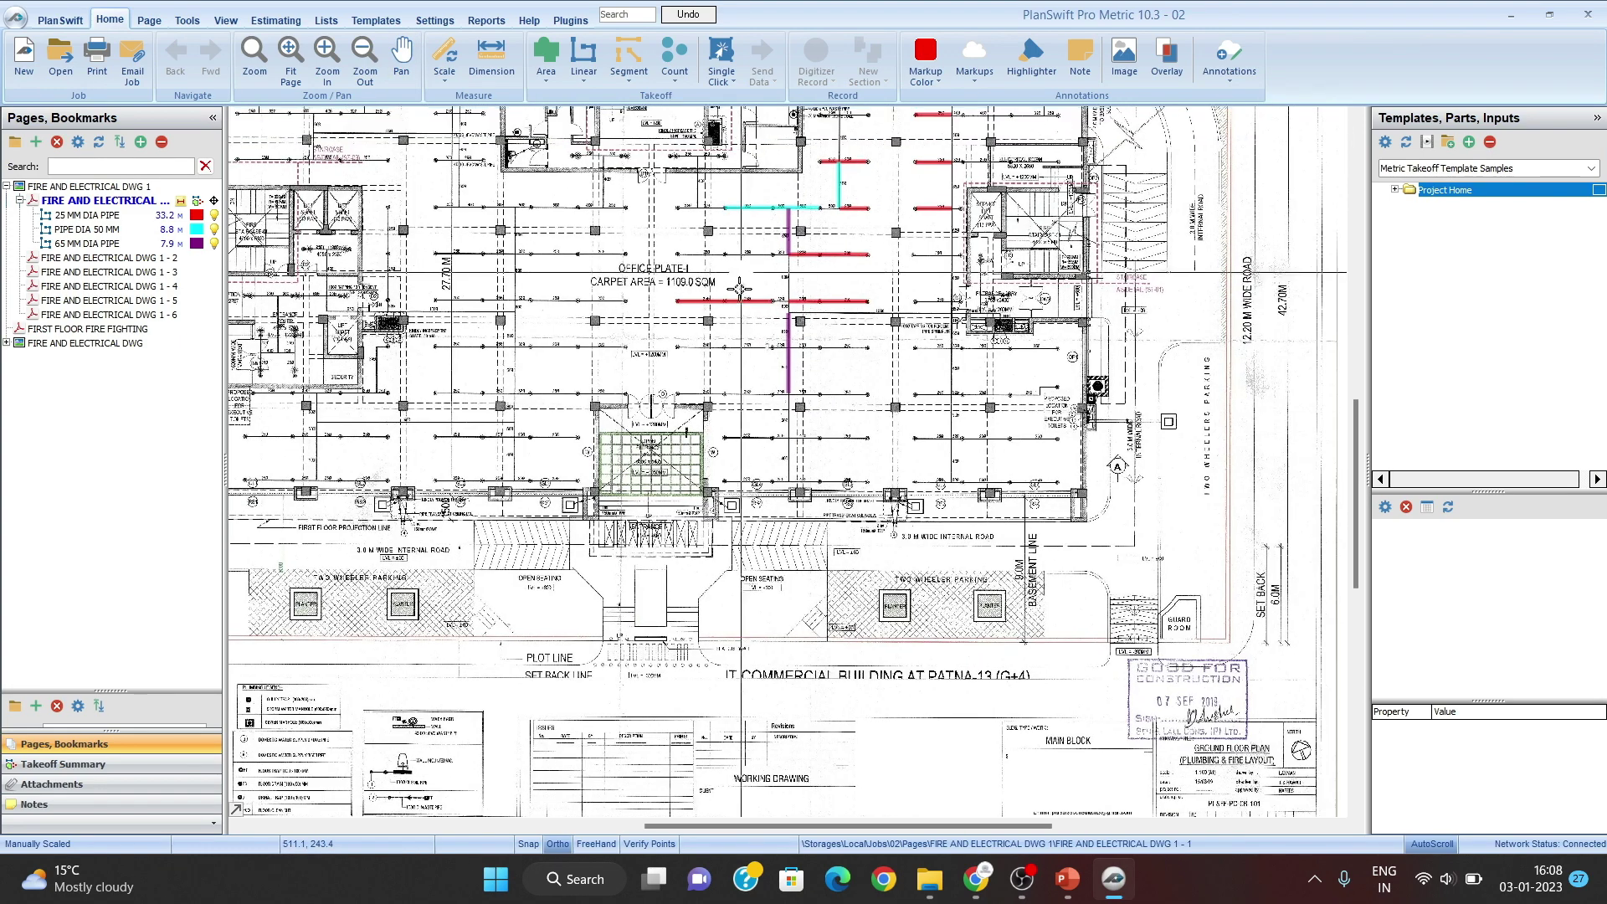
# Step: Examine the fire legend on the ground floor drawing for the pendent and upright sprinkler symbols
pyautogui.click(803, 301)
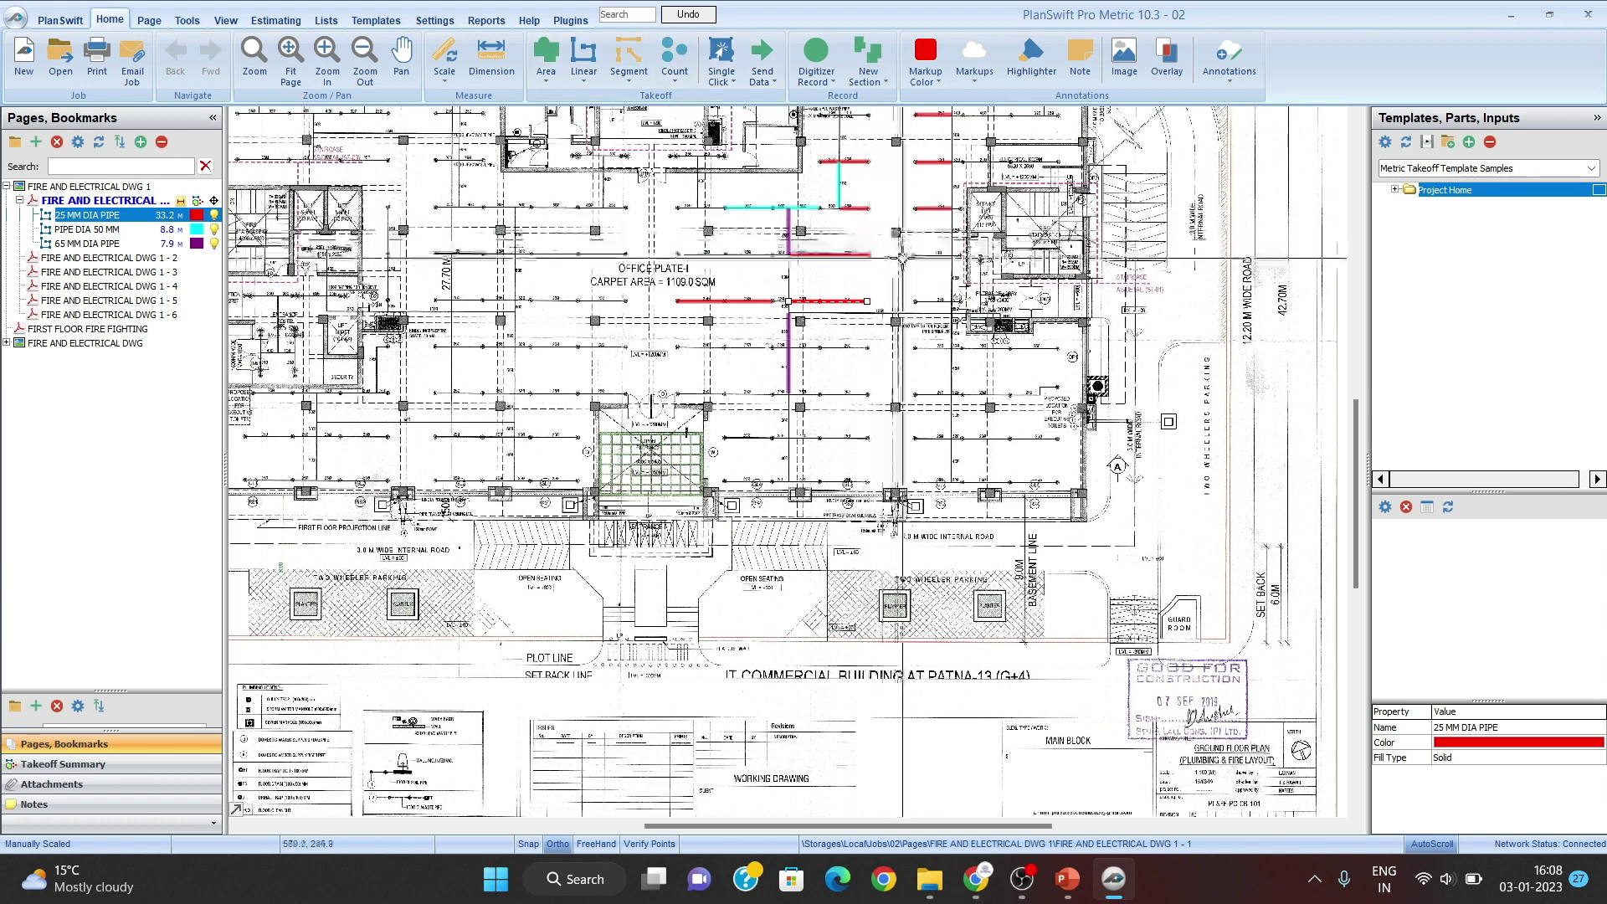
pyautogui.scroll(2, 912, 205)
pyautogui.moveTo(881, 272); pyautogui.dragTo(878, 441)
pyautogui.click(847, 335)
pyautogui.moveTo(847, 335); pyautogui.dragTo(1030, 279)
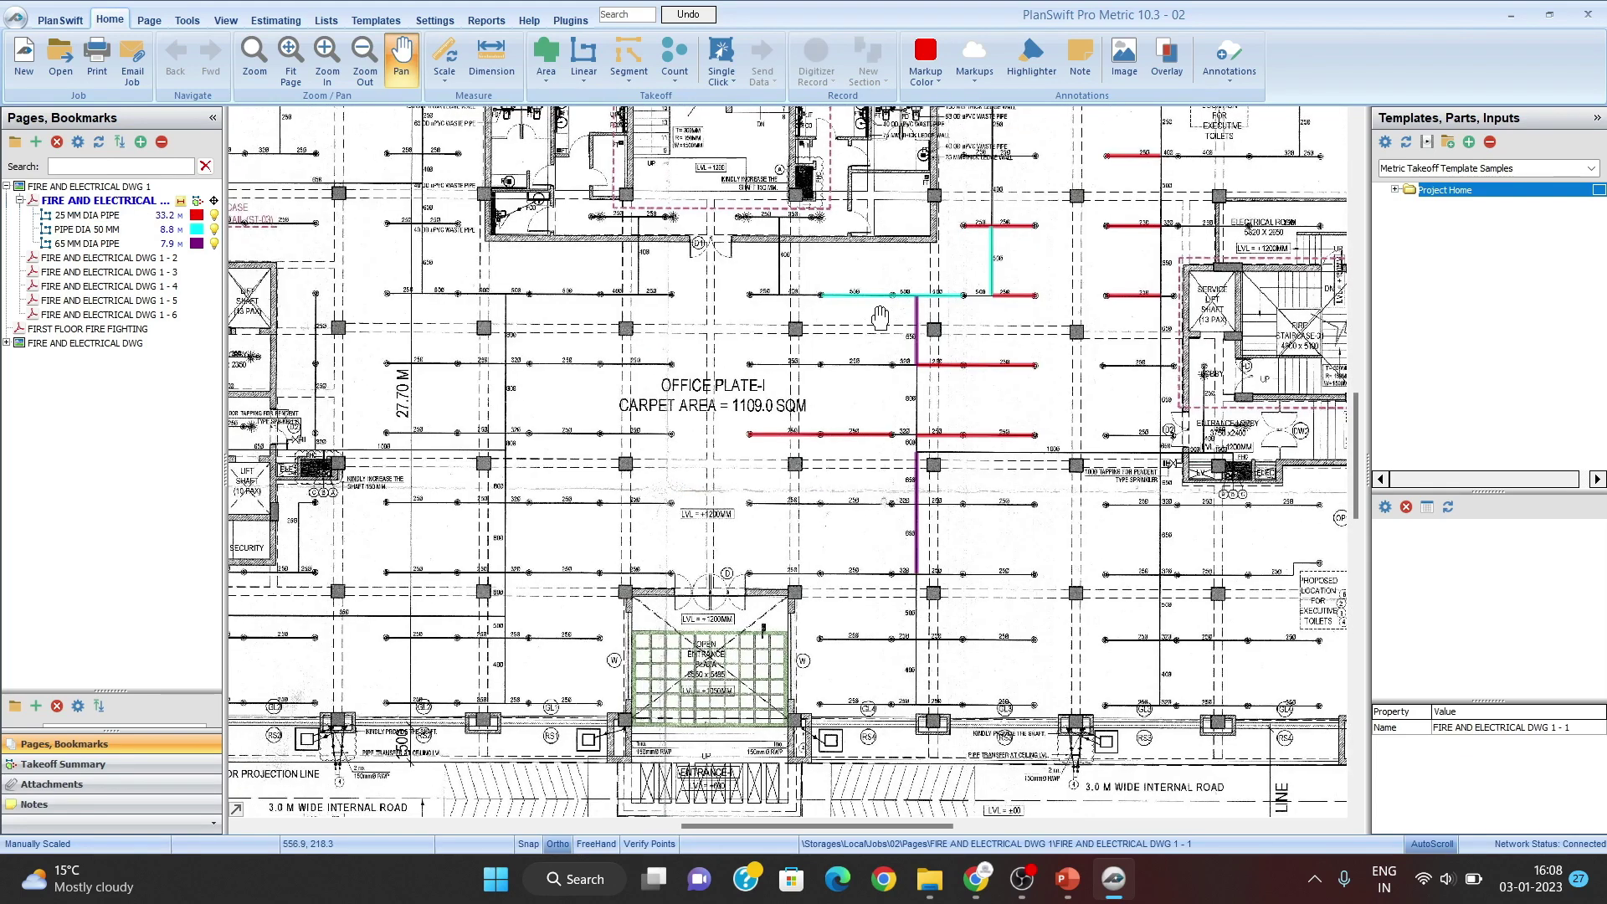
pyautogui.moveTo(871, 317); pyautogui.dragTo(1189, 227)
pyautogui.moveTo(749, 396); pyautogui.dragTo(978, 319)
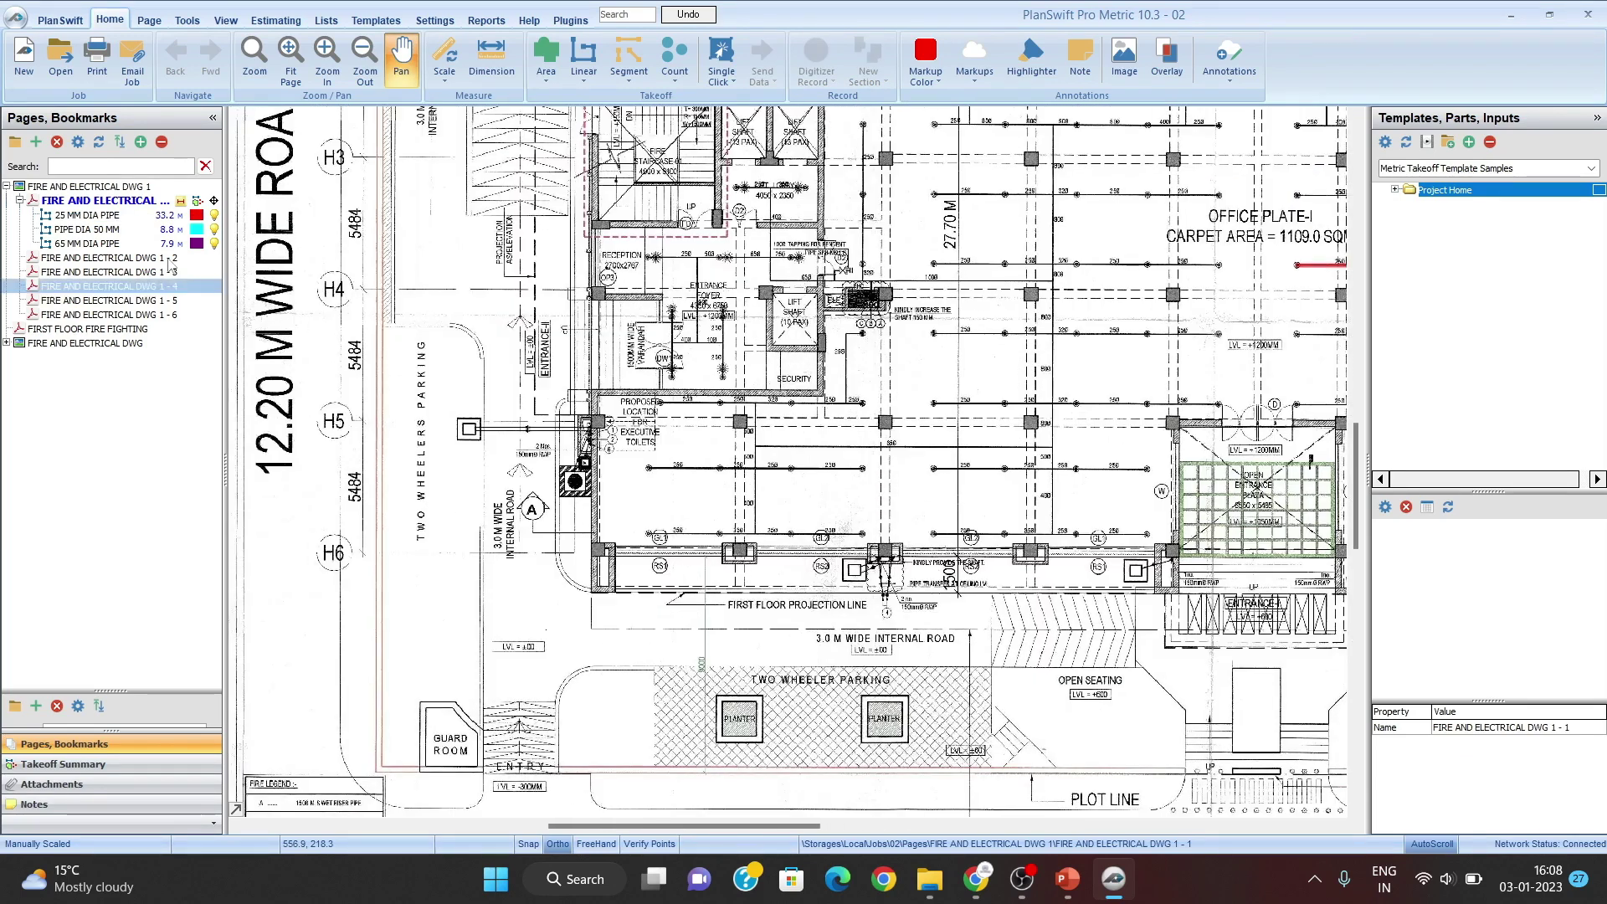
pyautogui.click(39, 230)
pyautogui.click(538, 759)
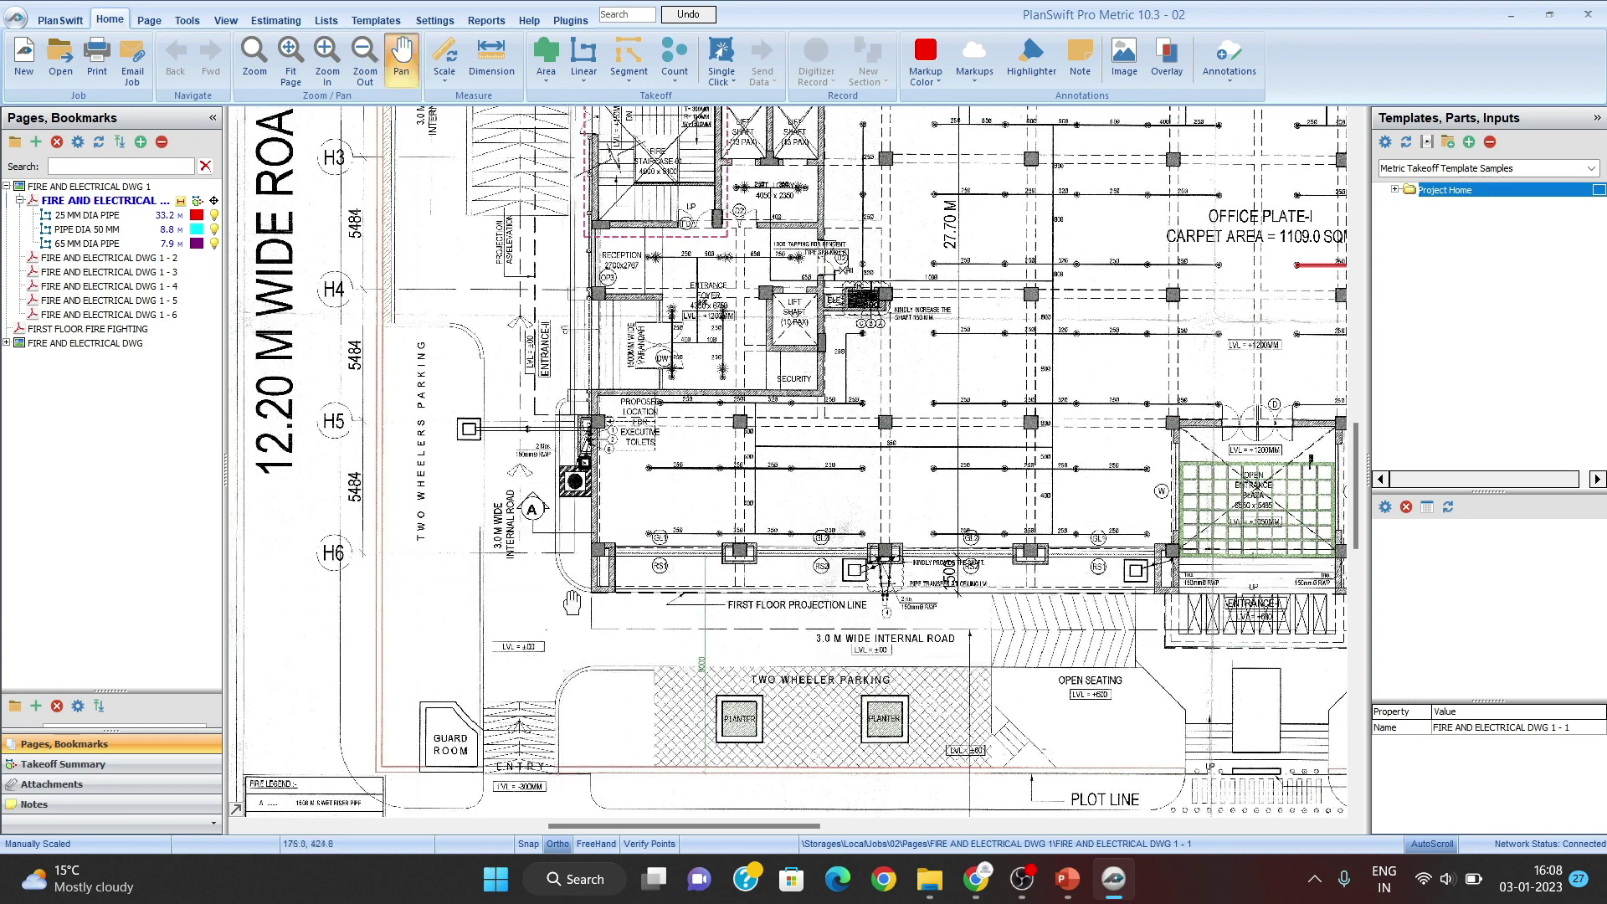
pyautogui.moveTo(537, 759); pyautogui.dragTo(638, 349)
pyautogui.scroll(3, 422, 448)
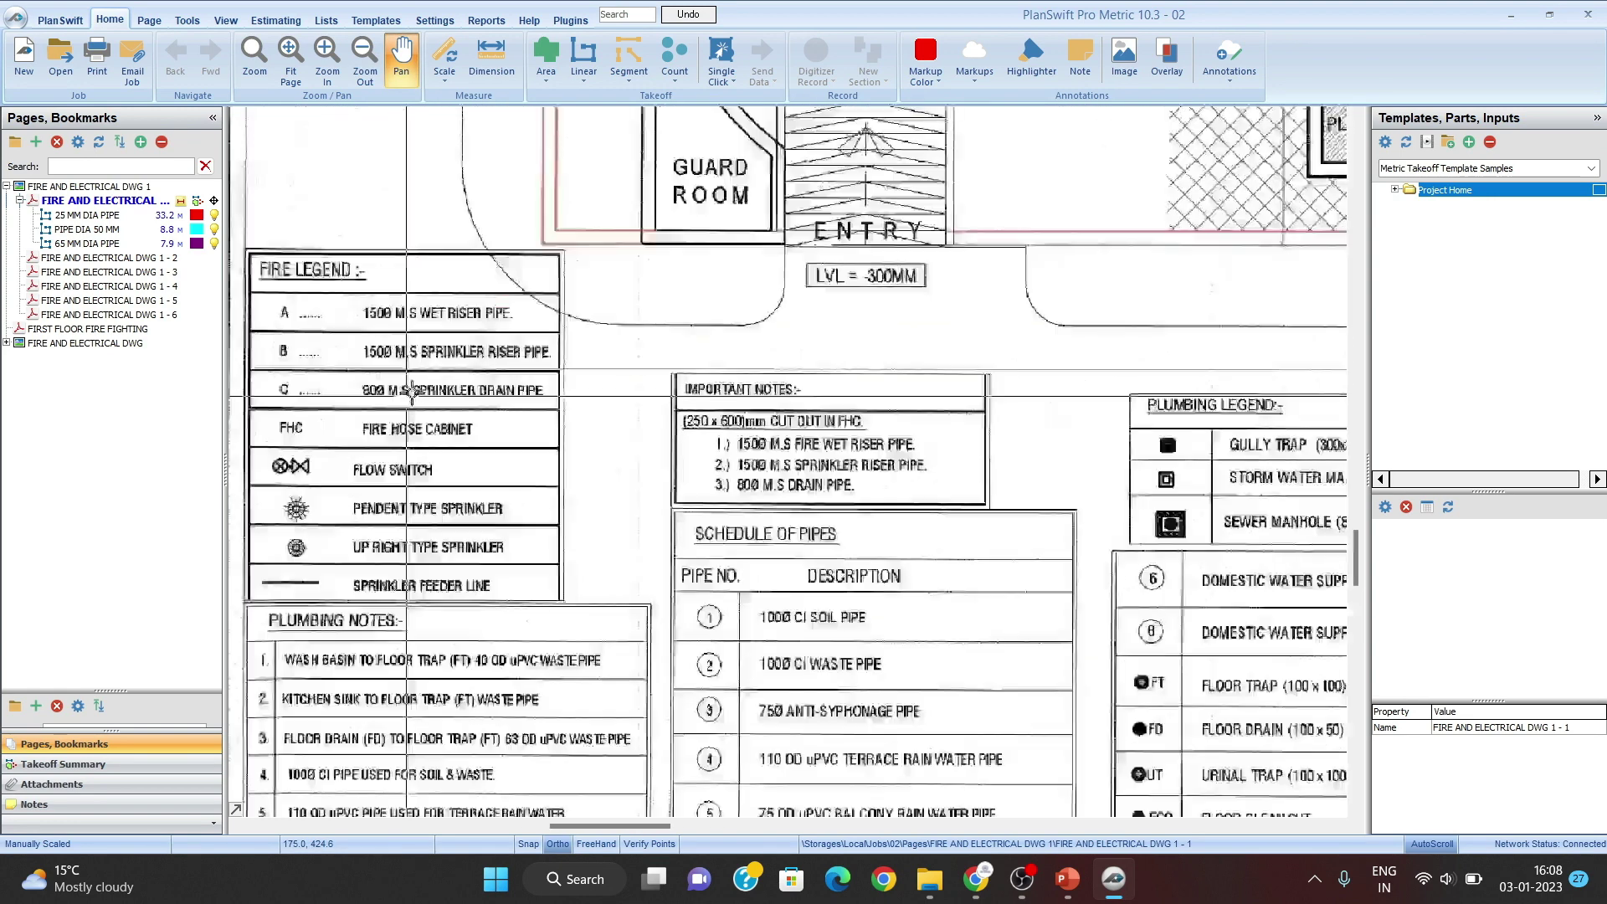
pyautogui.moveTo(639, 427); pyautogui.dragTo(863, 470)
pyautogui.scroll(1, 455, 367)
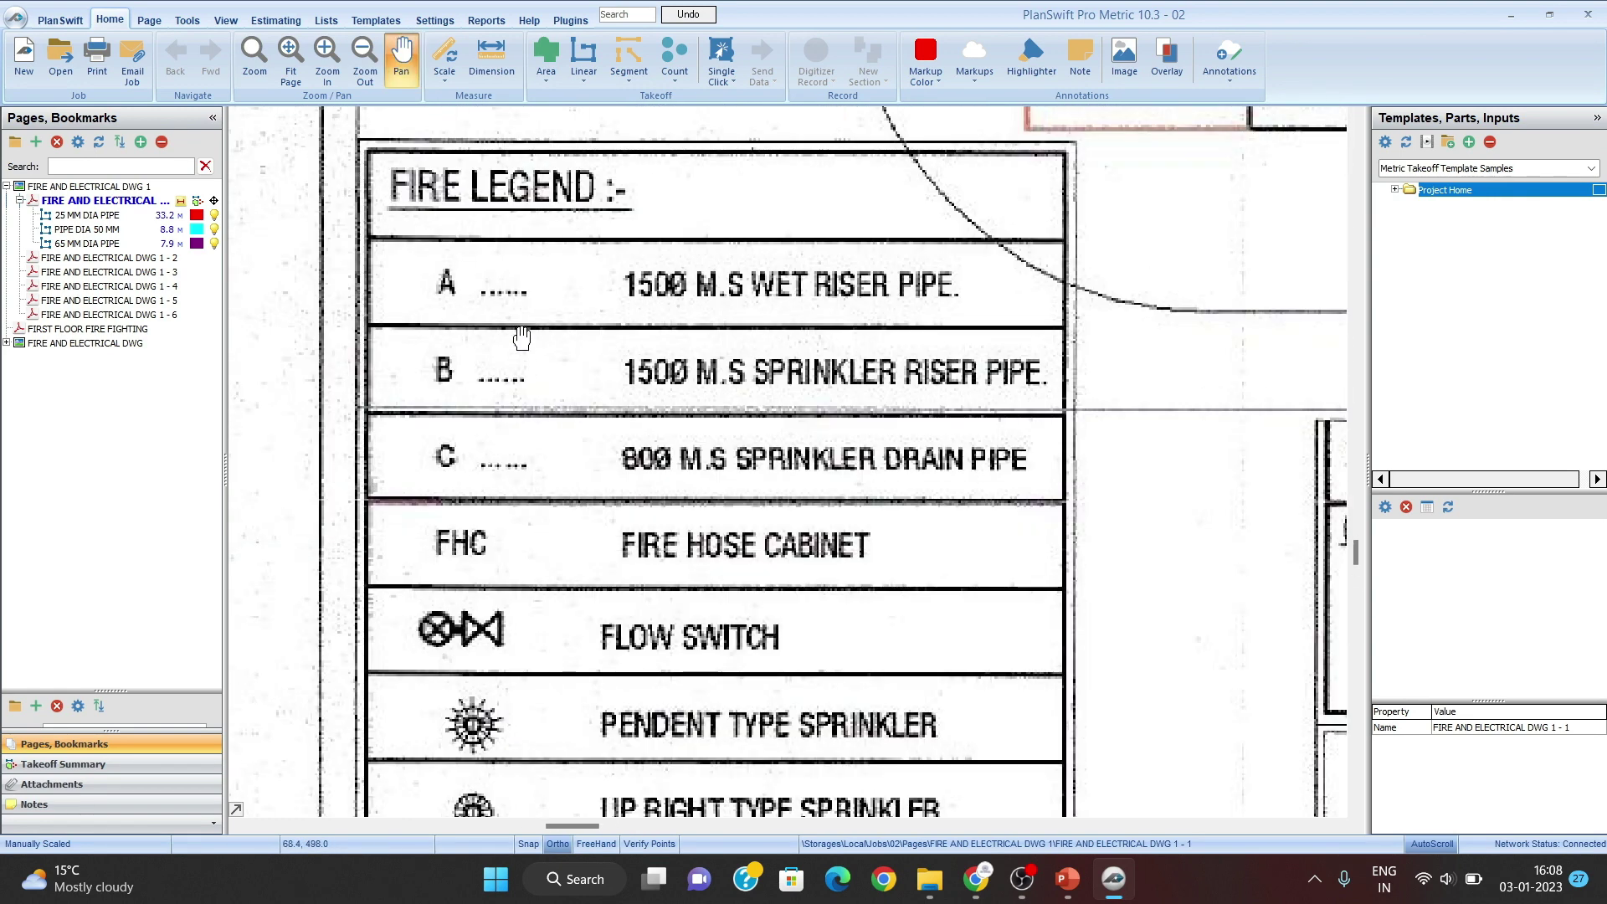
pyautogui.scroll(-3, 533, 418)
pyautogui.moveTo(607, 544); pyautogui.dragTo(566, 464)
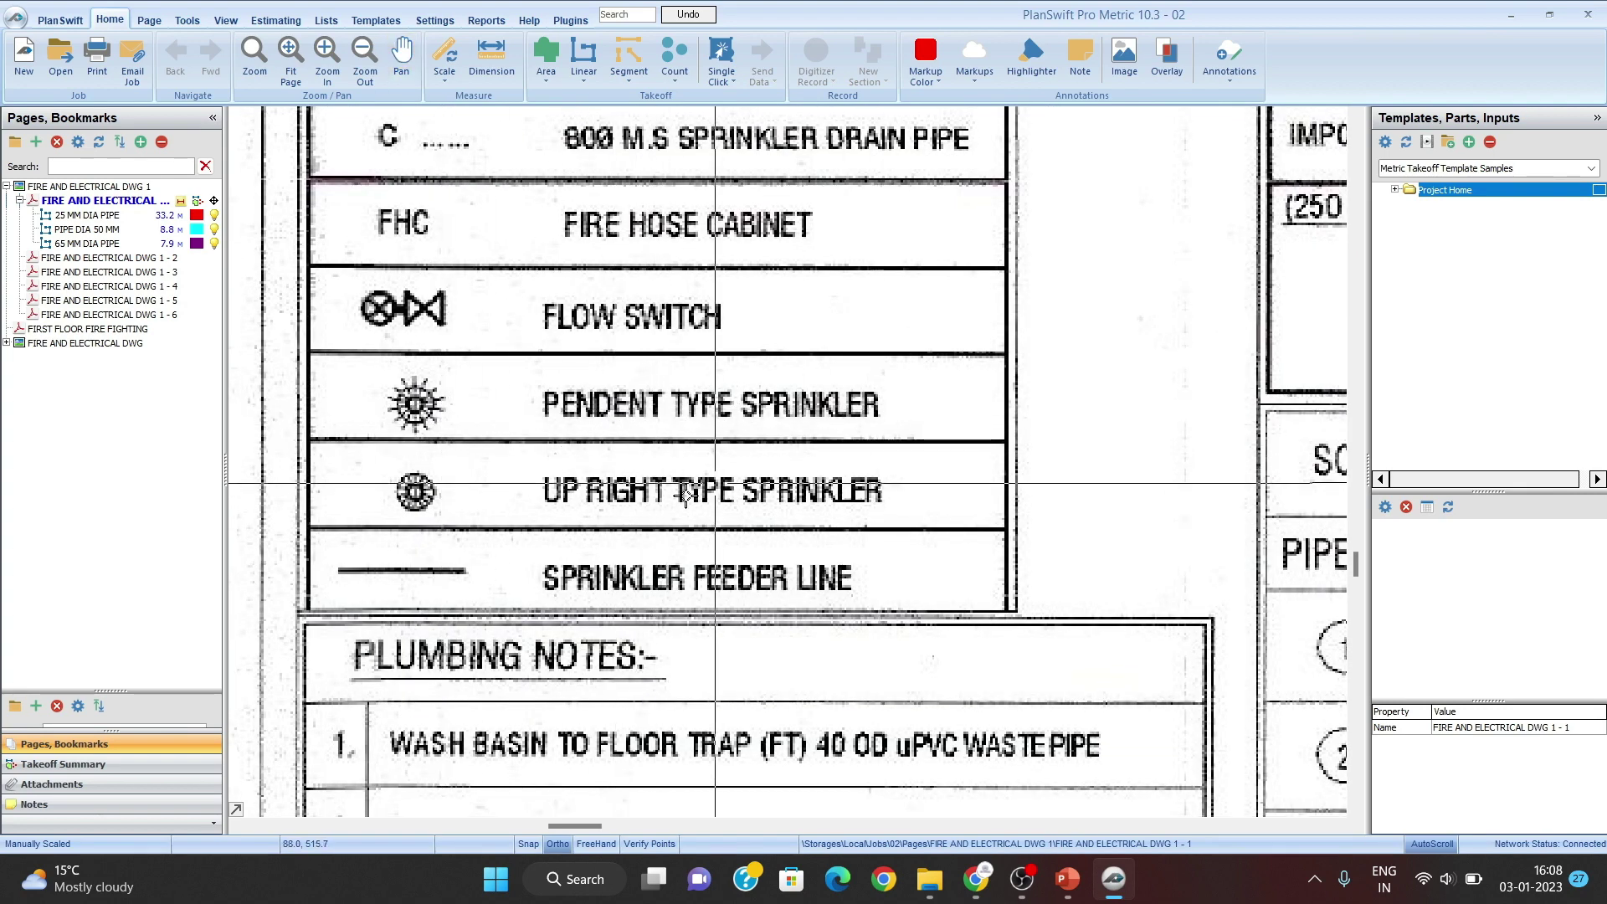
pyautogui.scroll(-1, 757, 486)
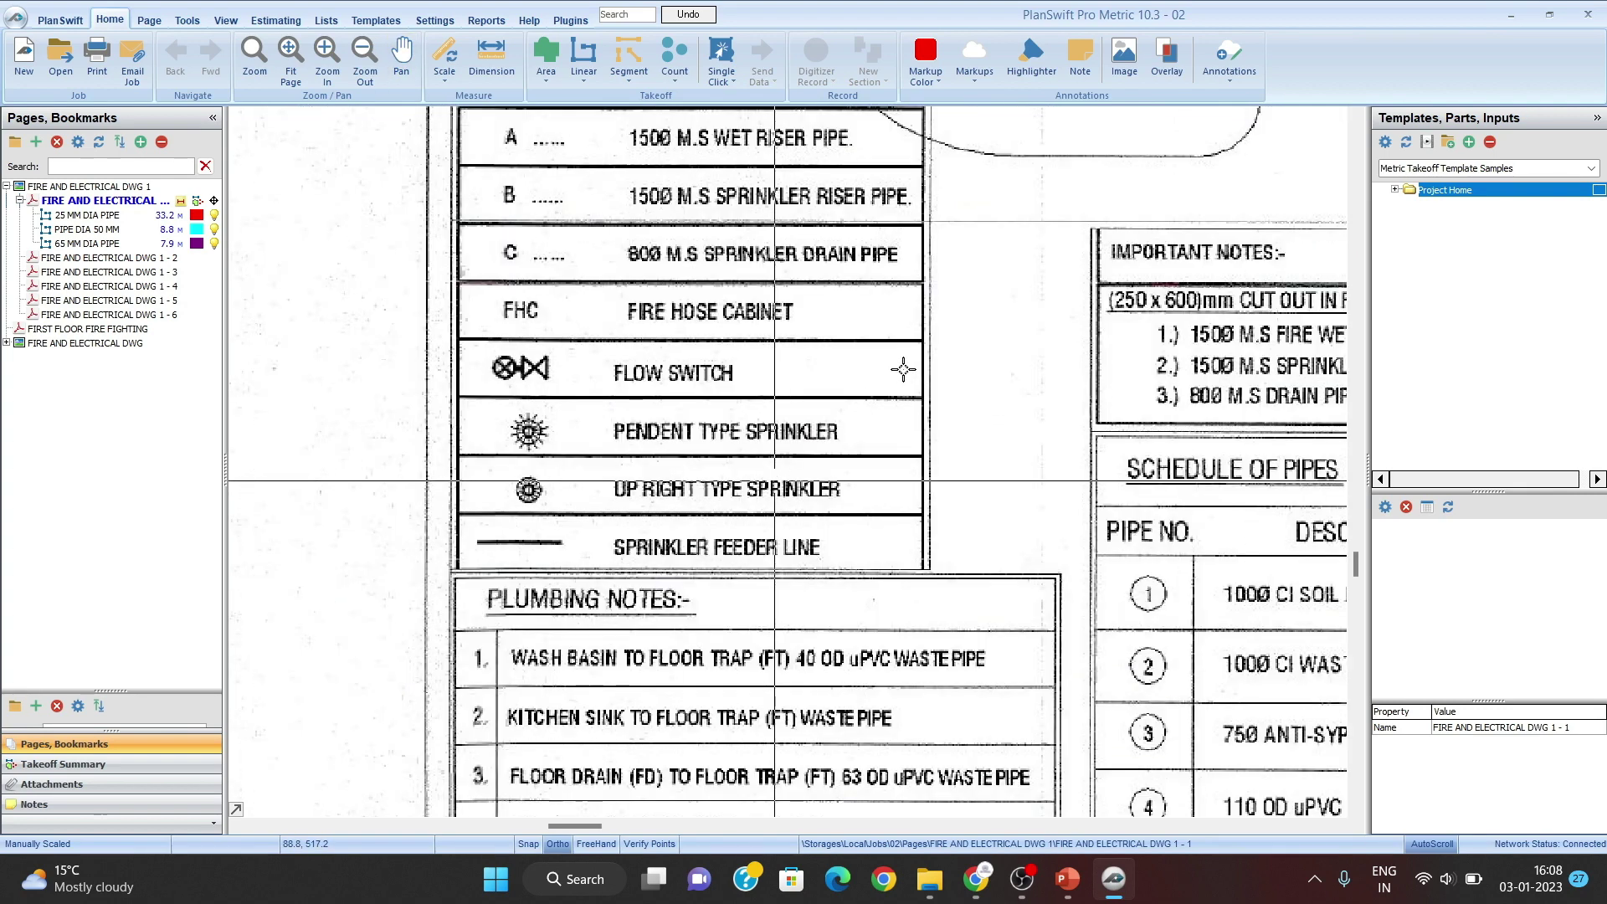
# Step: Locate the pendent type sprinklers on the plan in the corridor beside door D1
pyautogui.scroll(-2, 904, 369)
pyautogui.moveTo(1036, 230); pyautogui.dragTo(268, 670)
pyautogui.scroll(3, 835, 326)
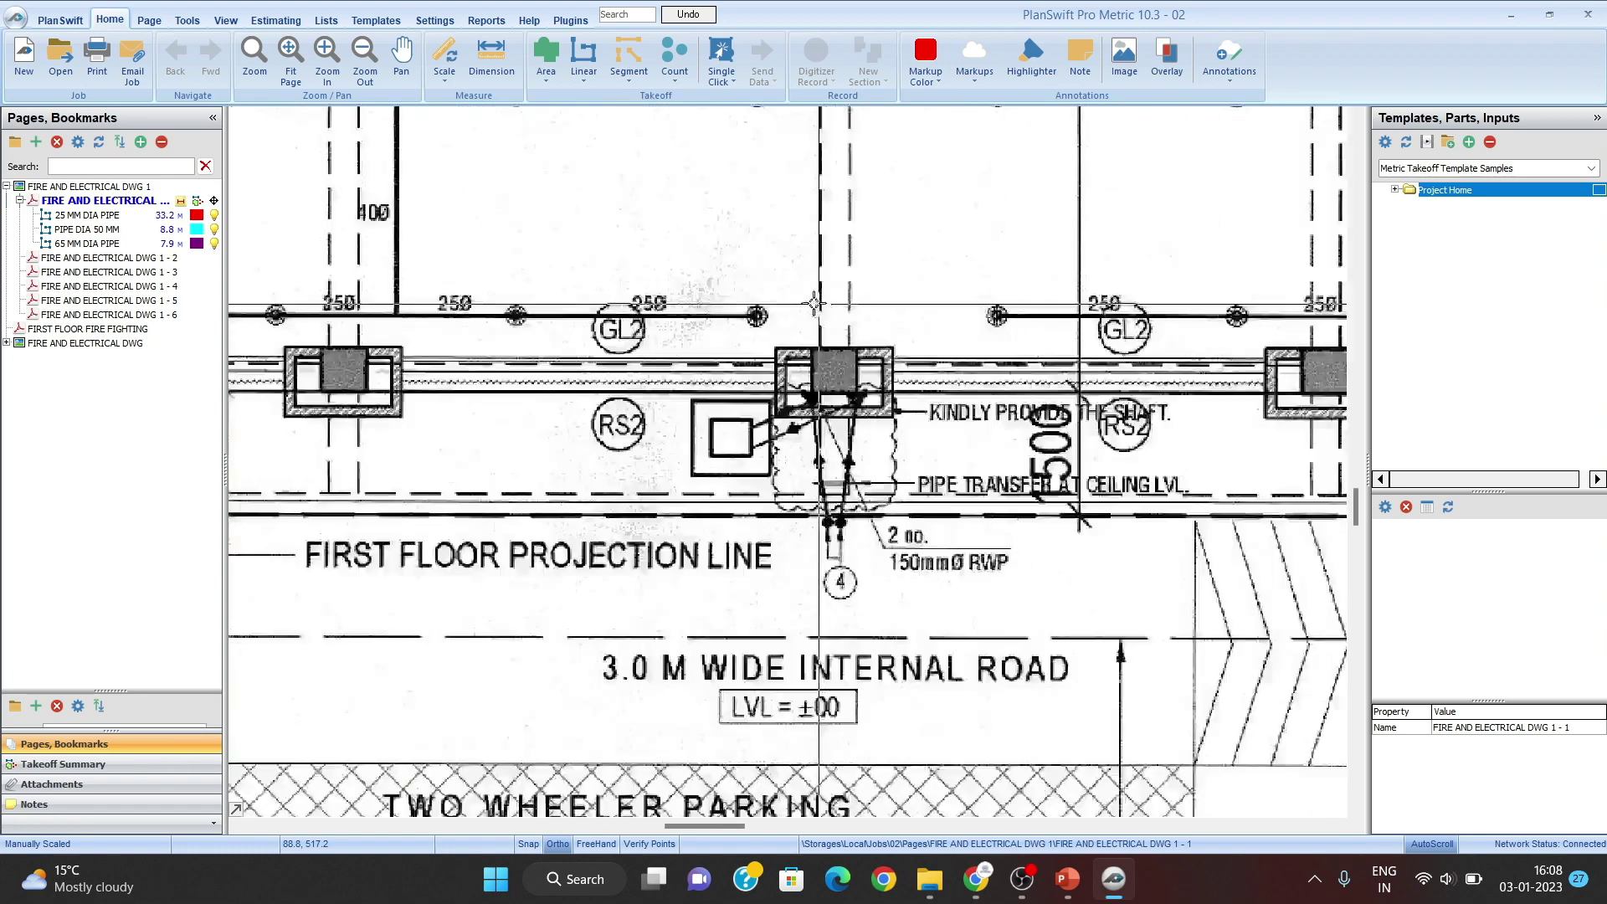
pyautogui.moveTo(1221, 358)
pyautogui.mouseDown()
pyautogui.moveTo(996, 502)
pyautogui.moveTo(933, 758)
pyautogui.mouseUp()
pyautogui.scroll(-1, 1077, 319)
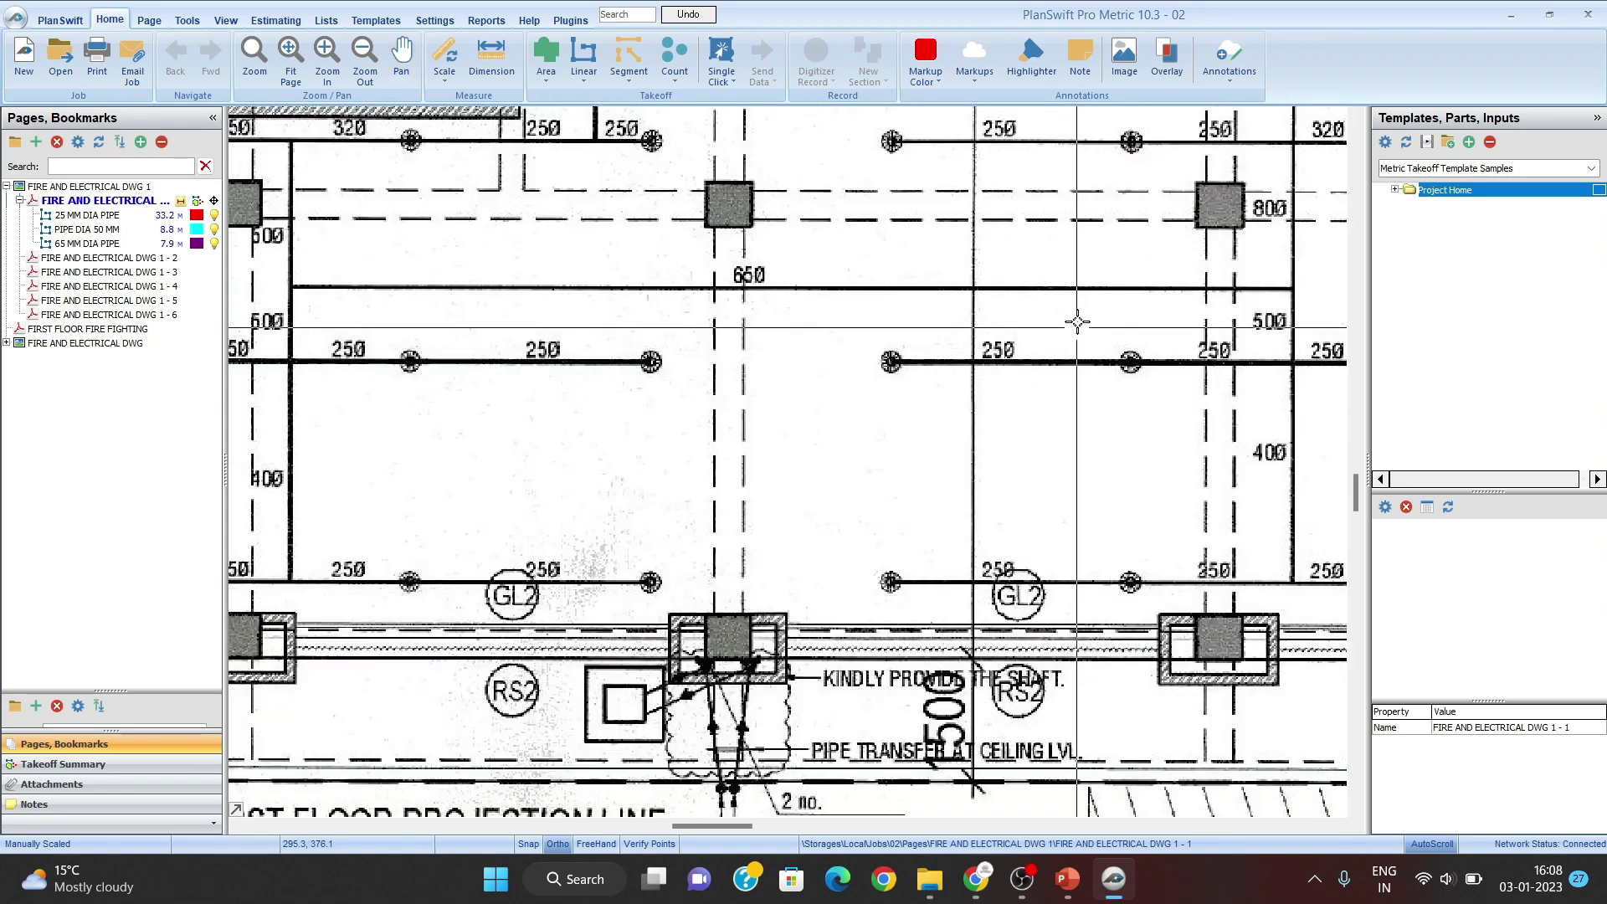
pyautogui.moveTo(968, 596)
pyautogui.mouseDown()
pyautogui.moveTo(821, 761)
pyautogui.moveTo(812, 795)
pyautogui.mouseUp()
pyautogui.moveTo(1084, 138); pyautogui.dragTo(861, 720)
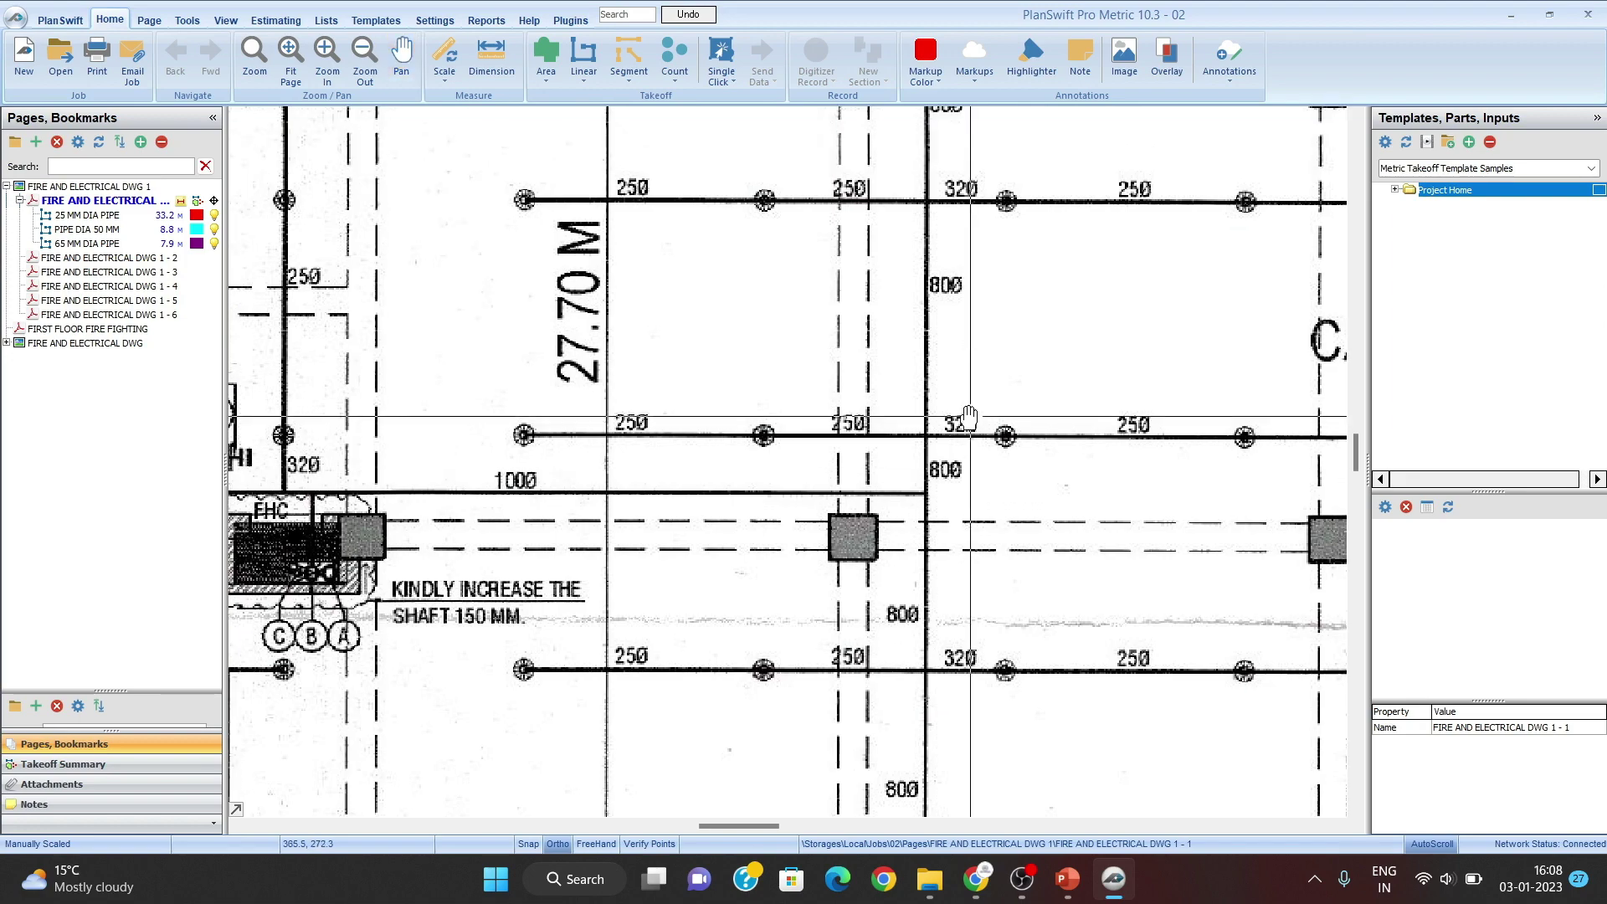
pyautogui.moveTo(978, 402); pyautogui.dragTo(631, 728)
pyautogui.moveTo(1061, 367); pyautogui.dragTo(959, 734)
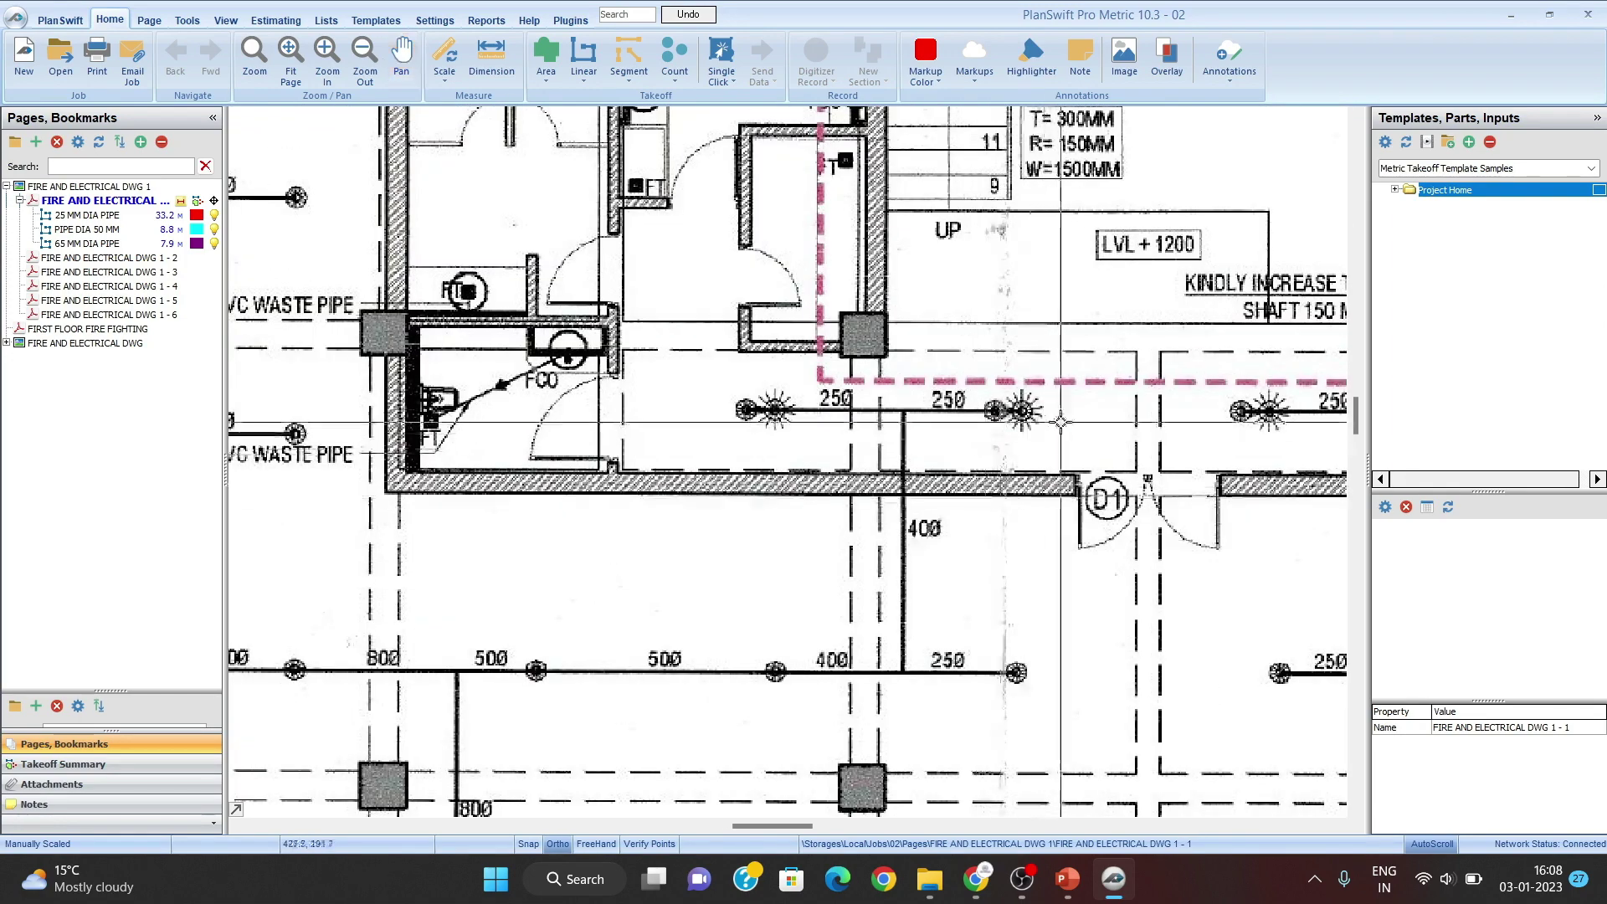
pyautogui.scroll(1, 1051, 414)
pyautogui.moveTo(993, 555); pyautogui.dragTo(936, 394)
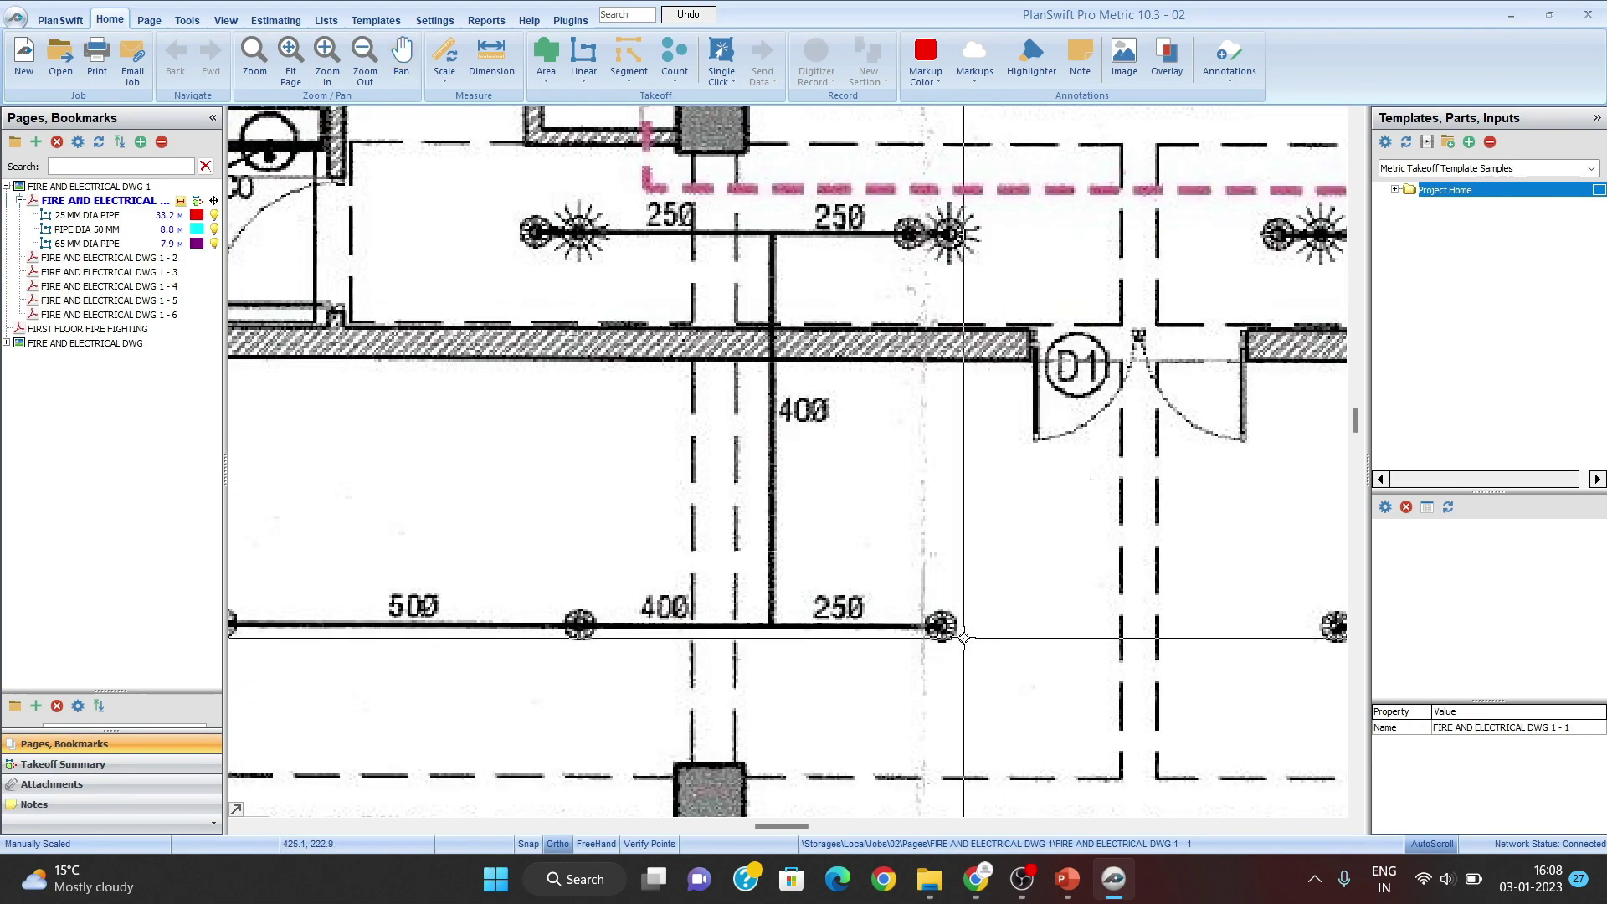
# Step: Create a count takeoff named PENDENT TYPE with a circle shape, bright green color and solid fill
pyautogui.click(678, 54)
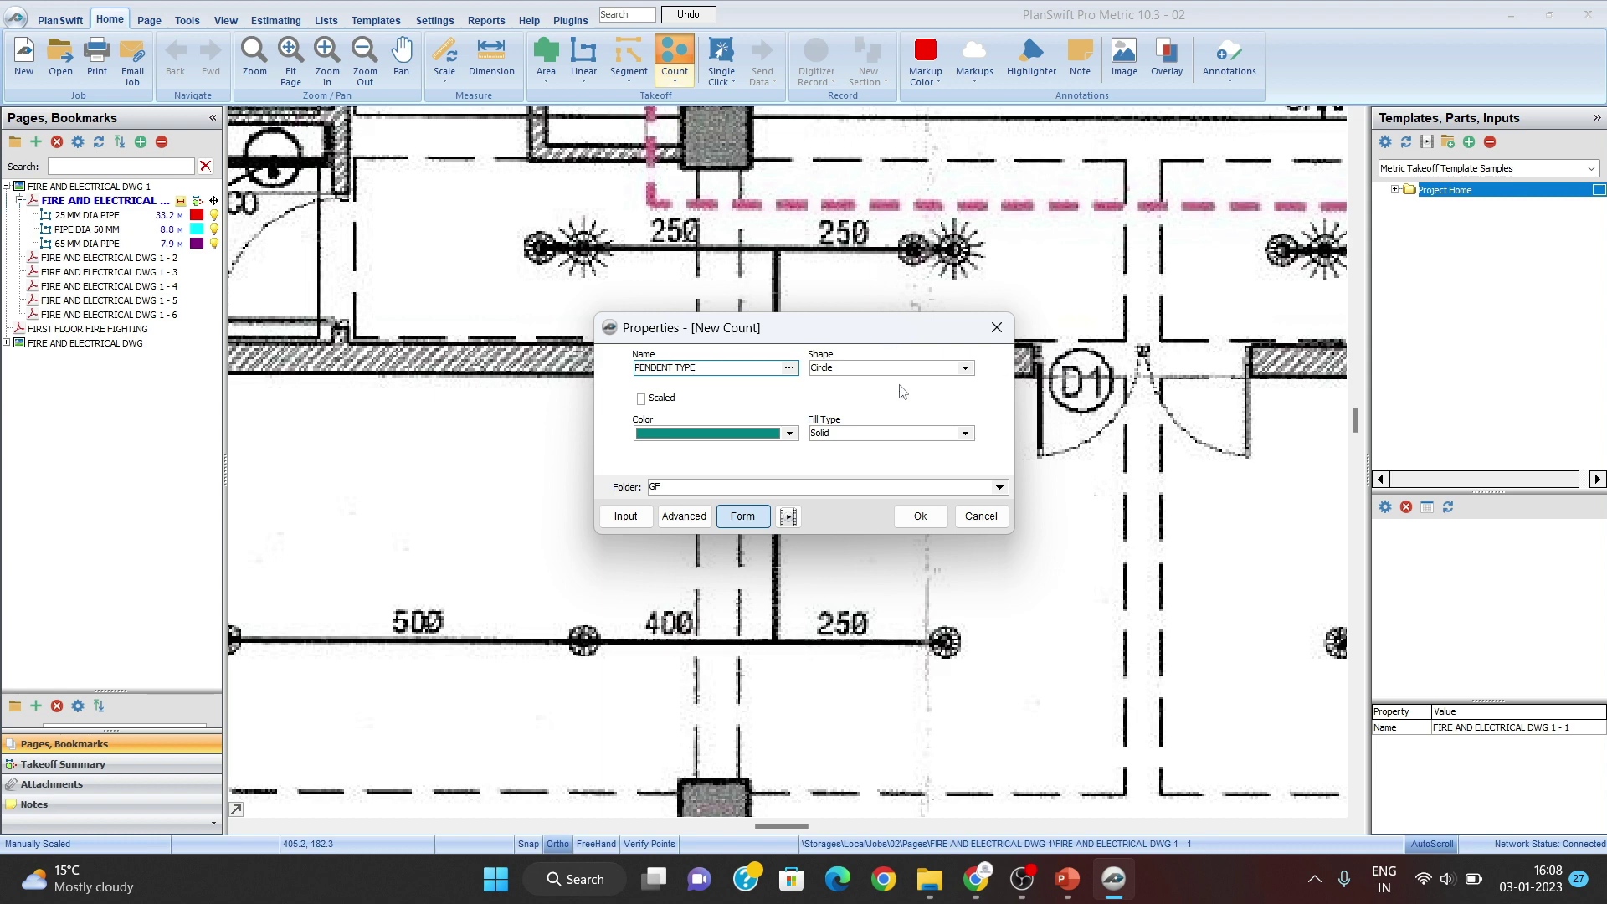
pyautogui.click(966, 370)
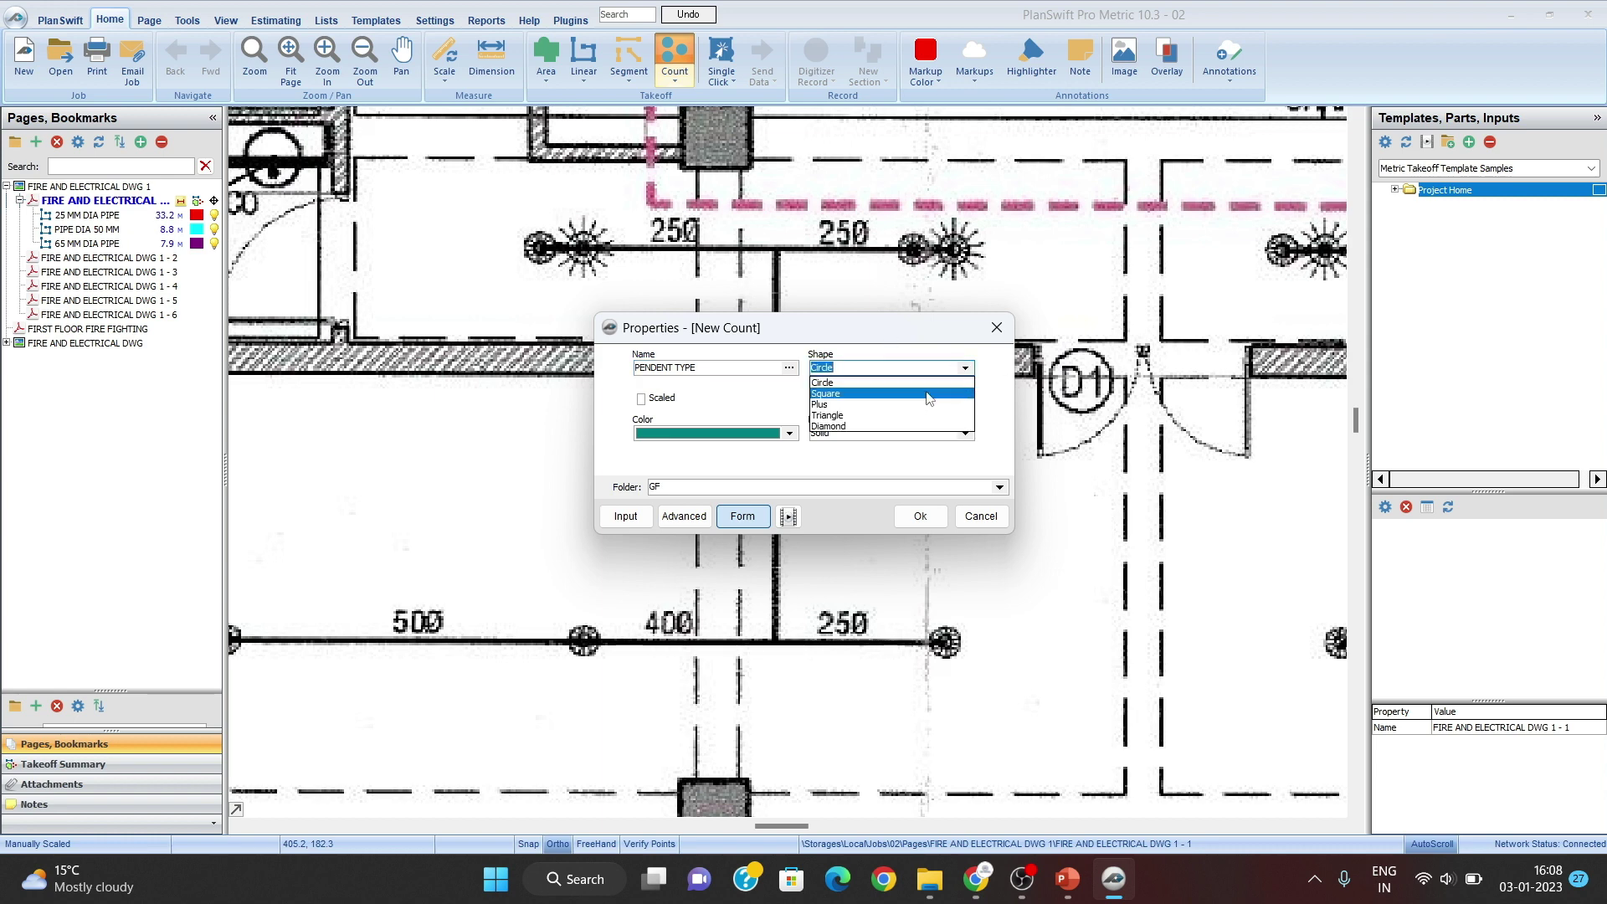
pyautogui.click(930, 385)
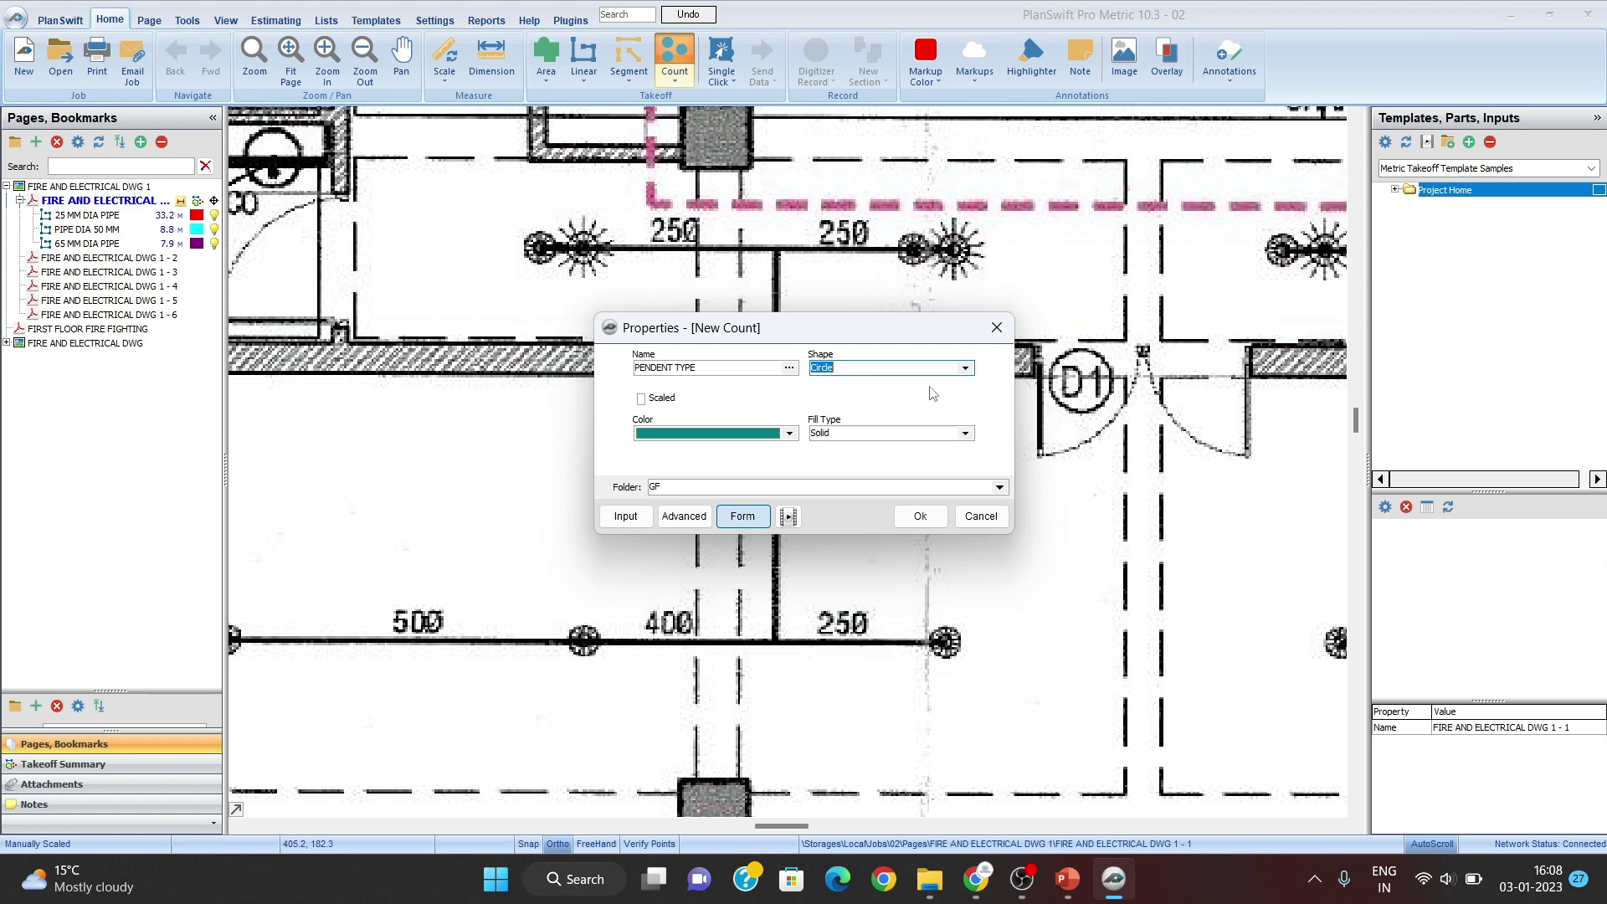
pyautogui.click(789, 434)
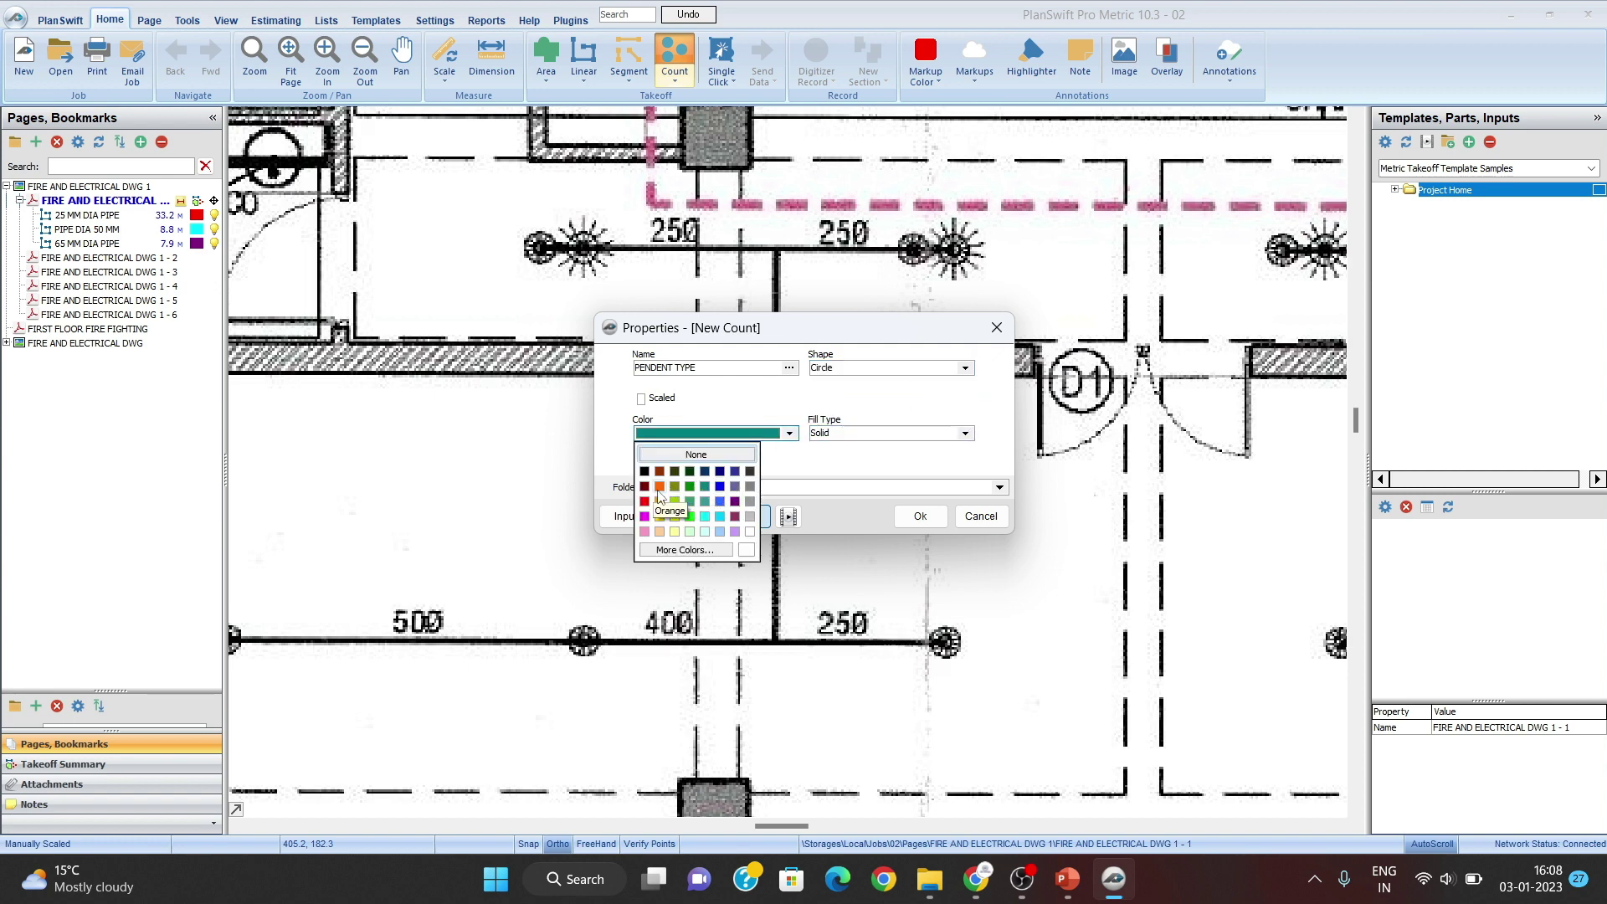
pyautogui.click(691, 517)
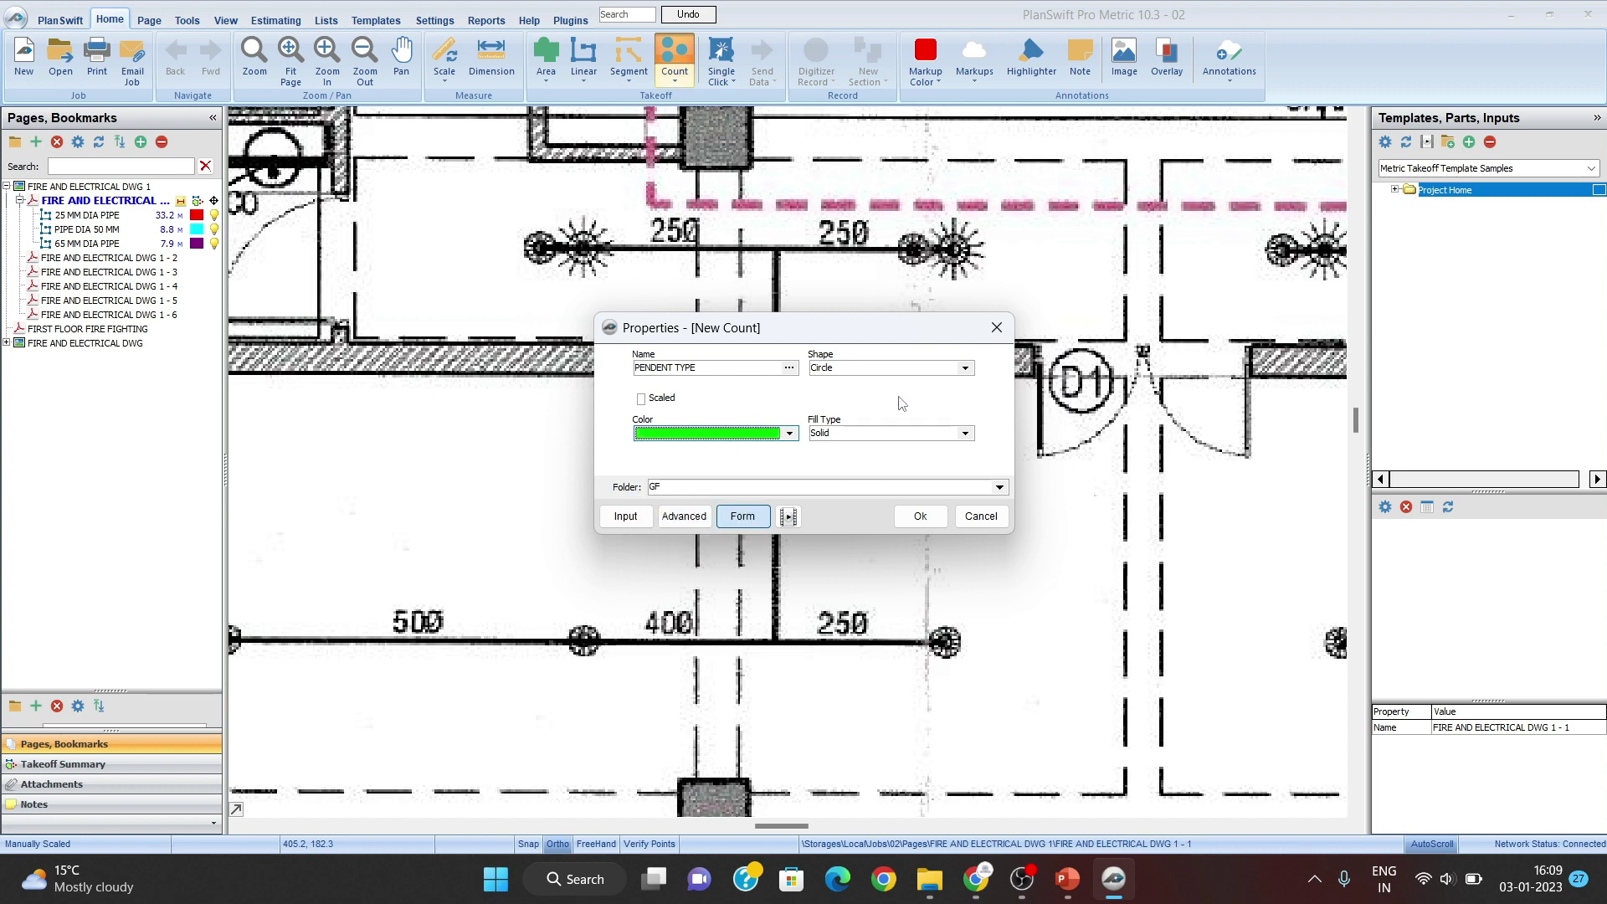
pyautogui.click(920, 517)
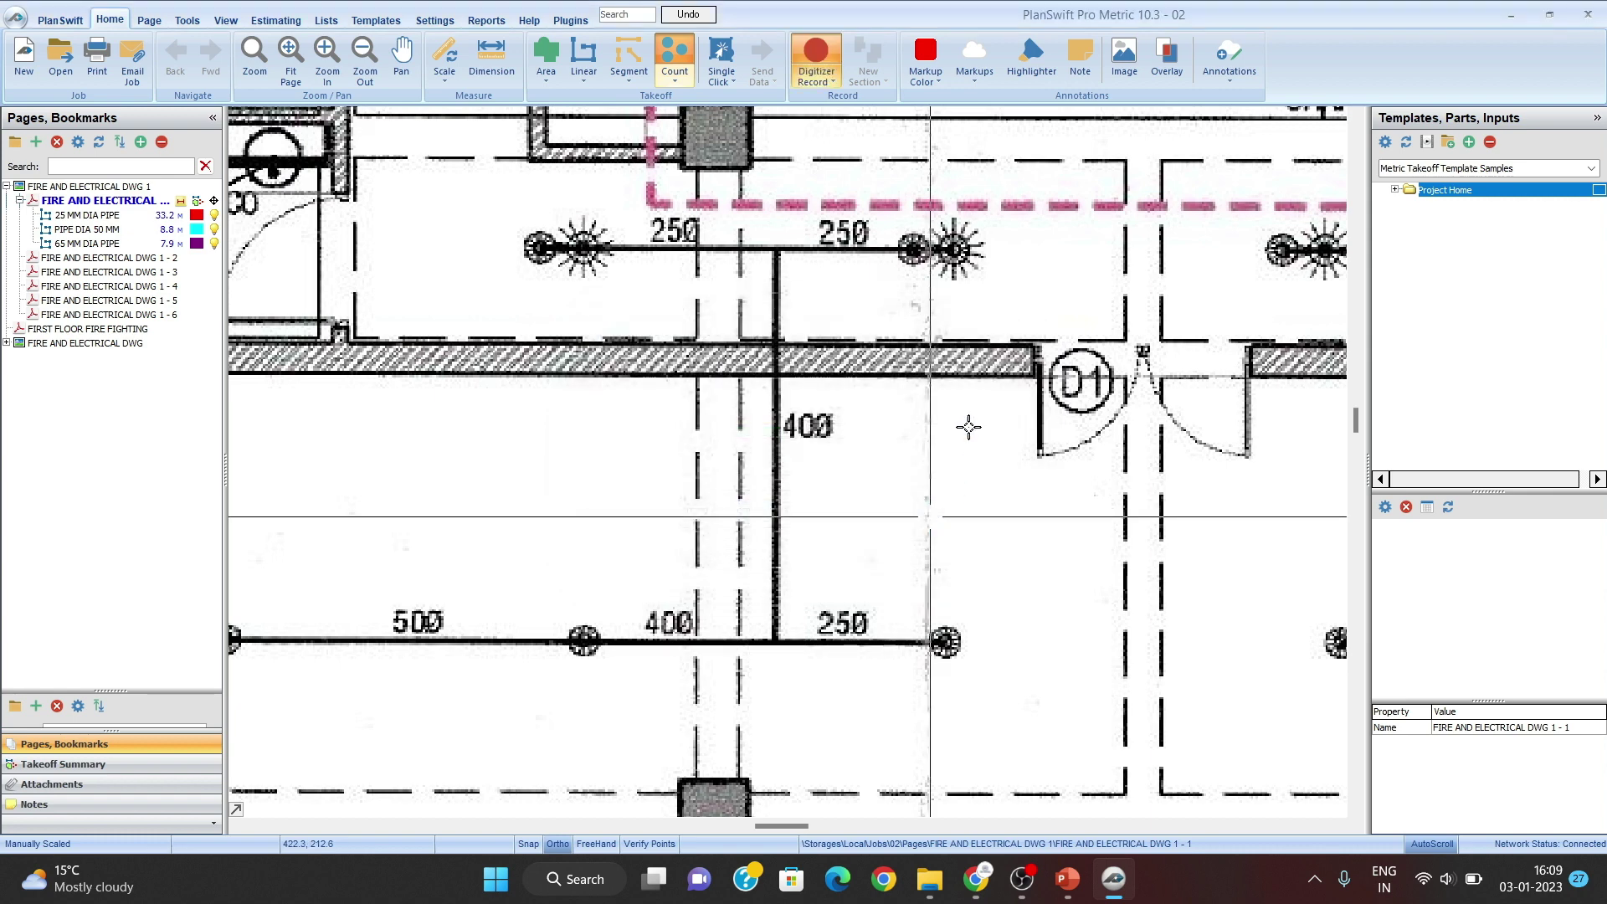
# Step: Count the four pendent type sprinklers in the corridor on both sides of door D1
pyautogui.scroll(-1, 964, 423)
pyautogui.scroll(1, 954, 326)
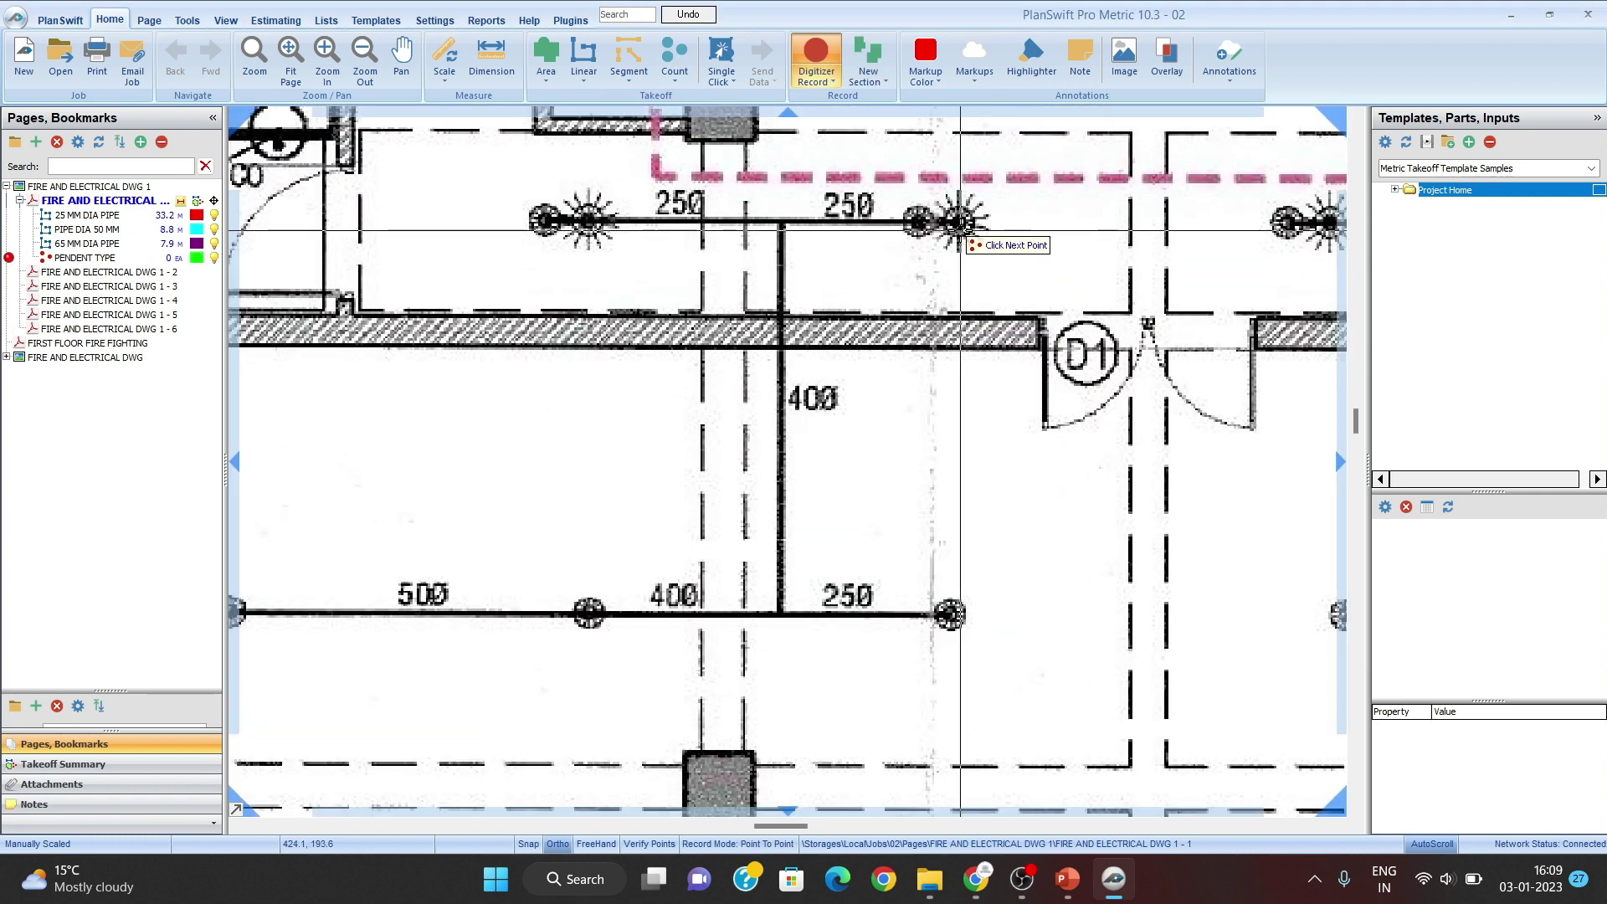
pyautogui.click(961, 222)
pyautogui.click(590, 222)
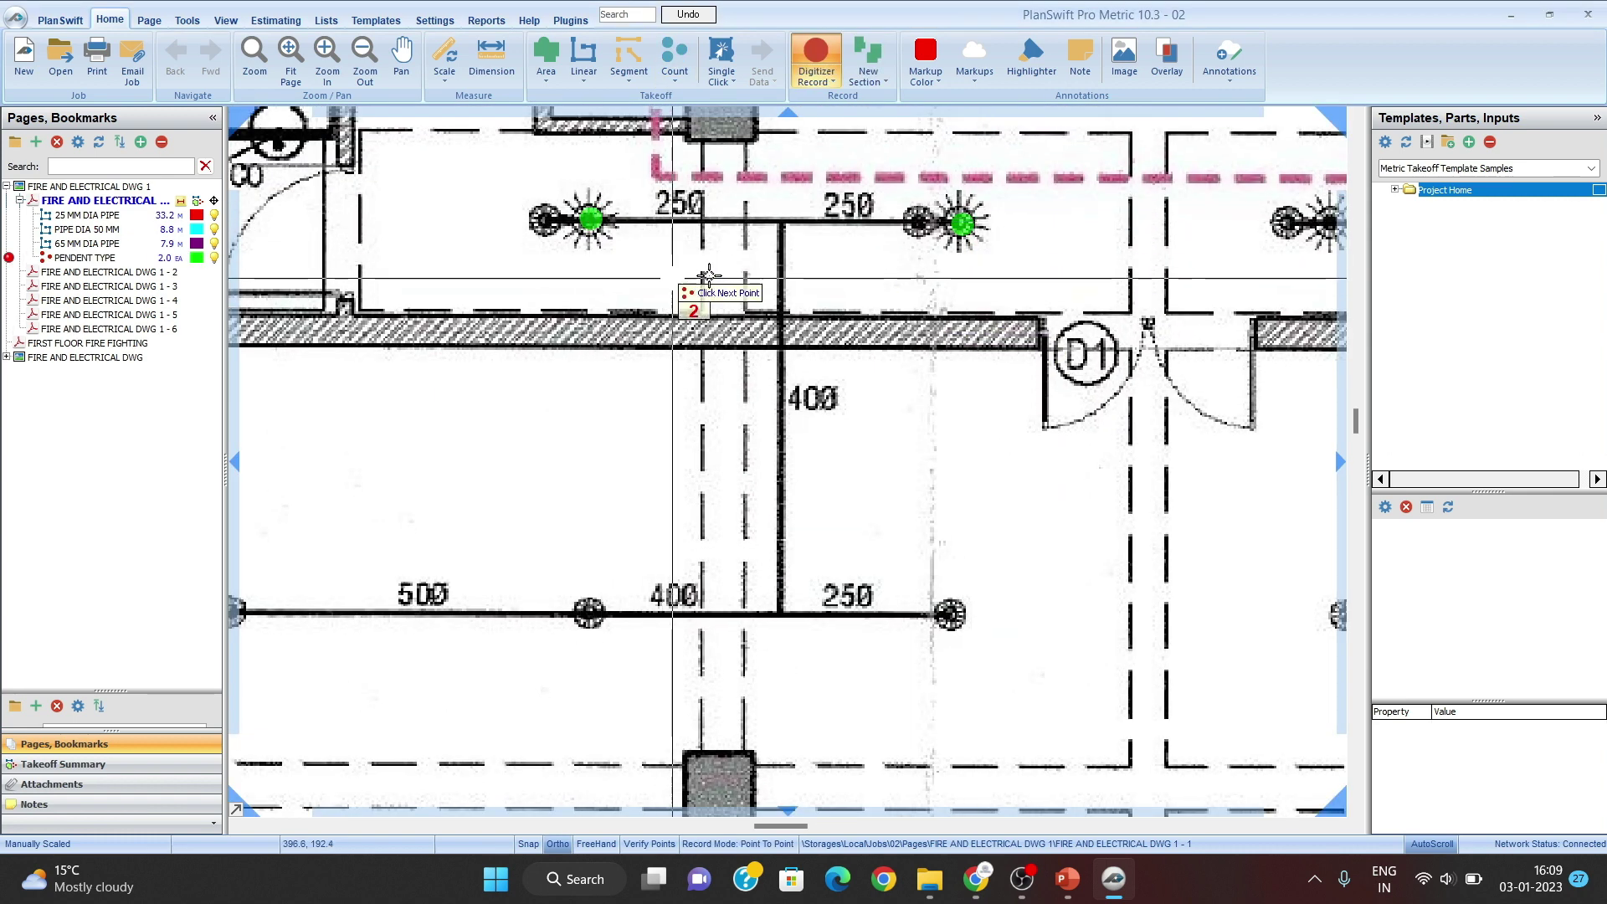
pyautogui.moveTo(1219, 225)
pyautogui.mouseDown()
pyautogui.moveTo(736, 333)
pyautogui.moveTo(643, 333)
pyautogui.mouseUp()
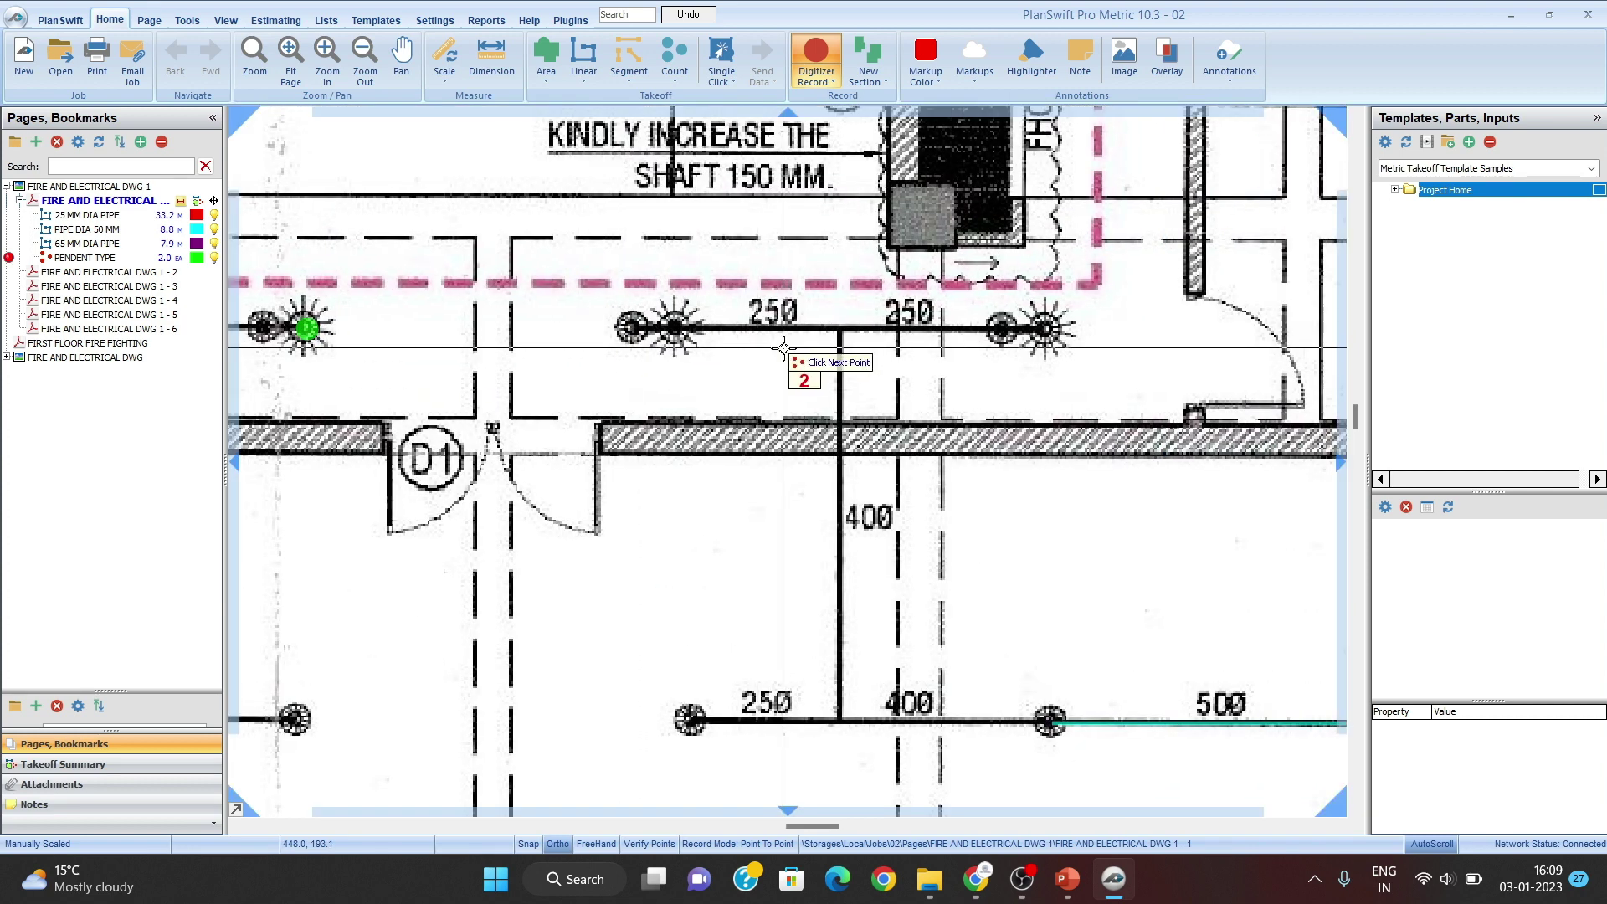
pyautogui.moveTo(879, 339); pyautogui.dragTo(769, 360)
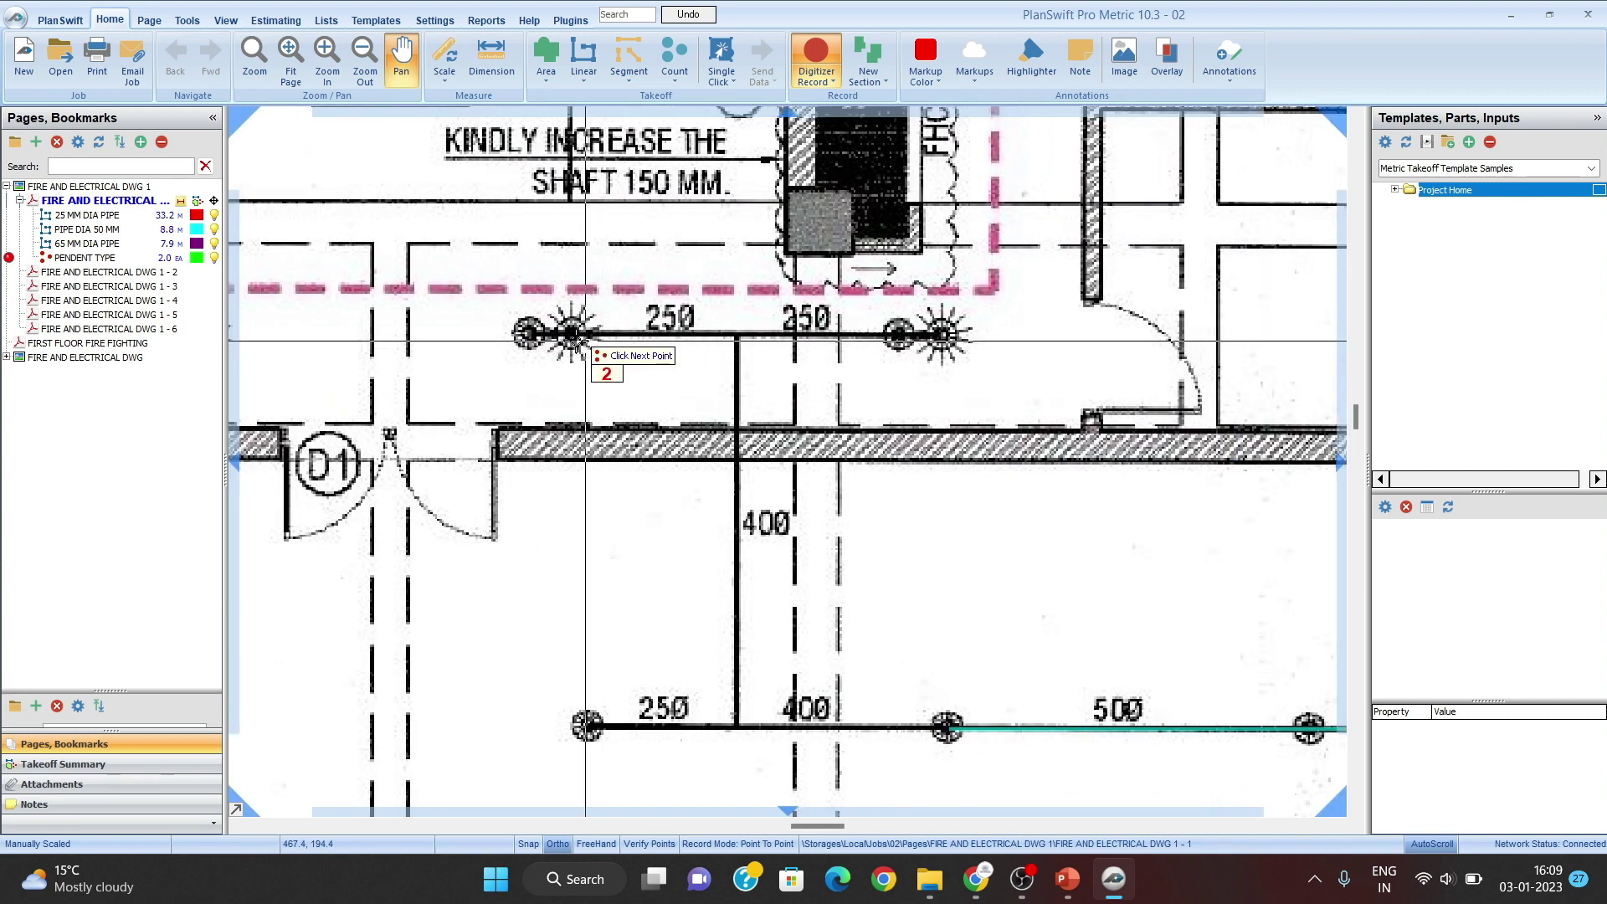
pyautogui.click(566, 336)
pyautogui.click(945, 335)
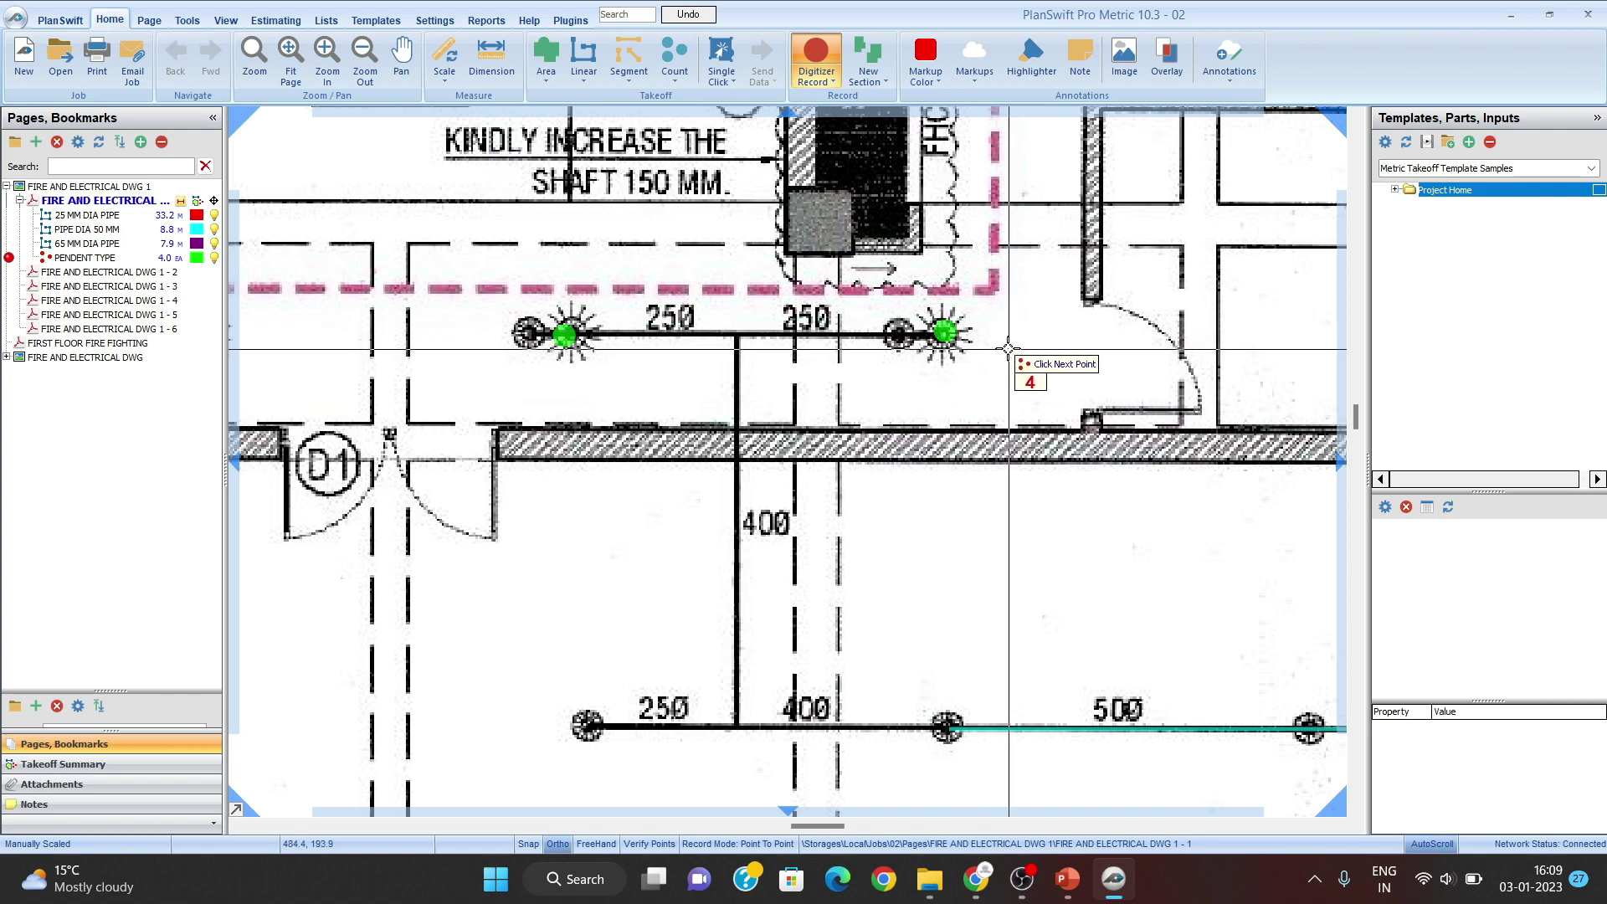
# Step: Examine the central staircase and toilet block for further pendent type sprinklers
pyautogui.scroll(-3, 945, 335)
pyautogui.moveTo(847, 163); pyautogui.dragTo(848, 316)
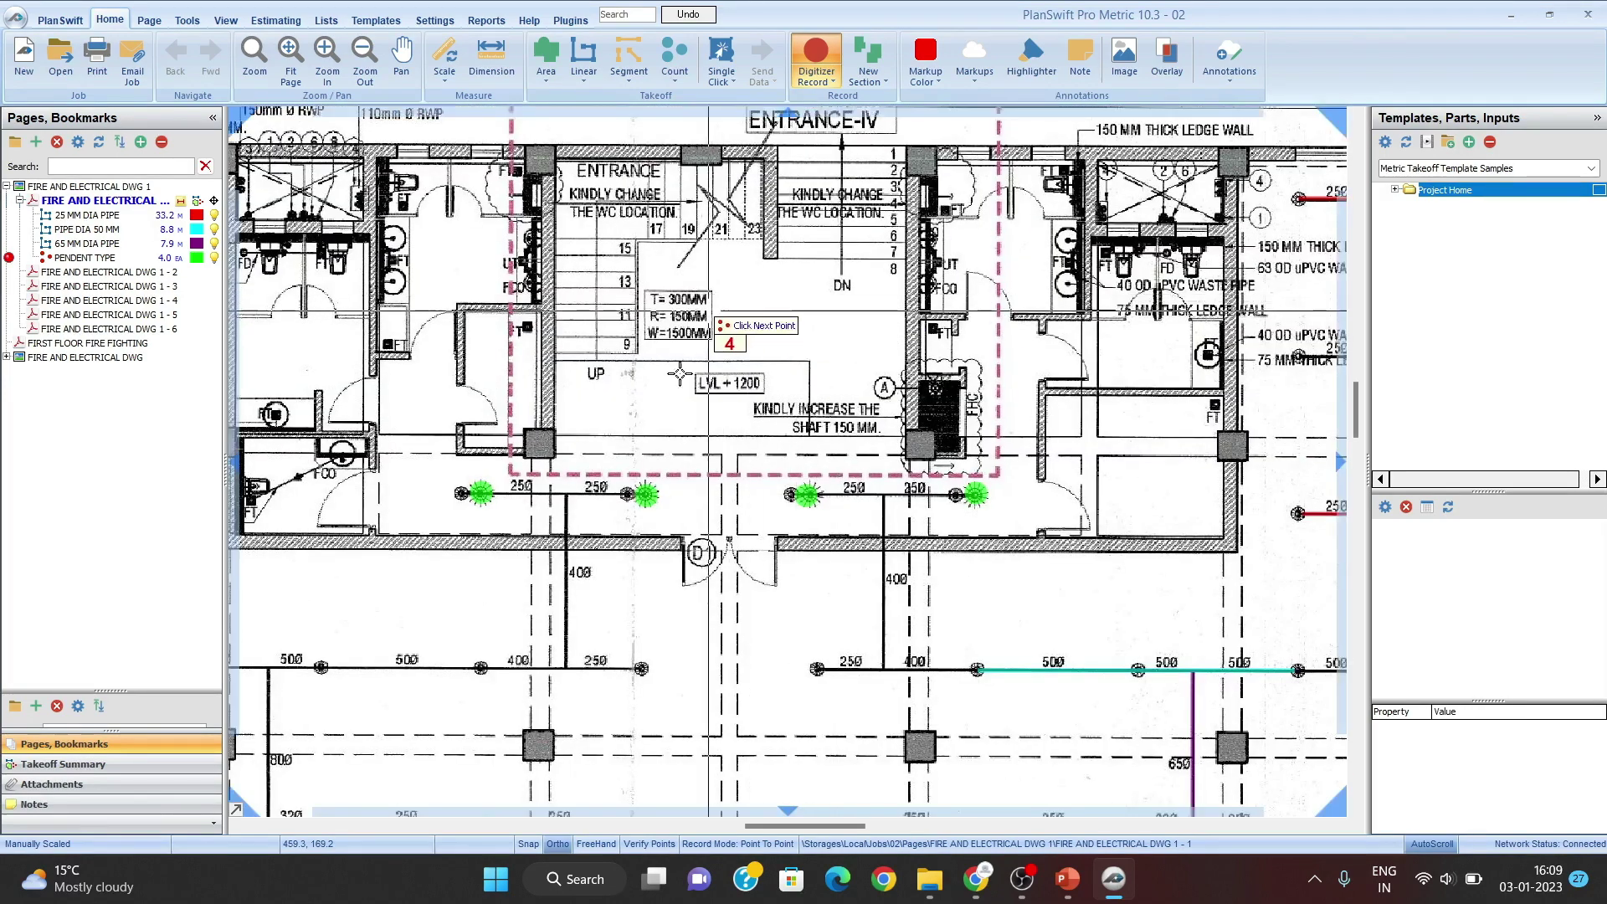
pyautogui.scroll(-1, 634, 336)
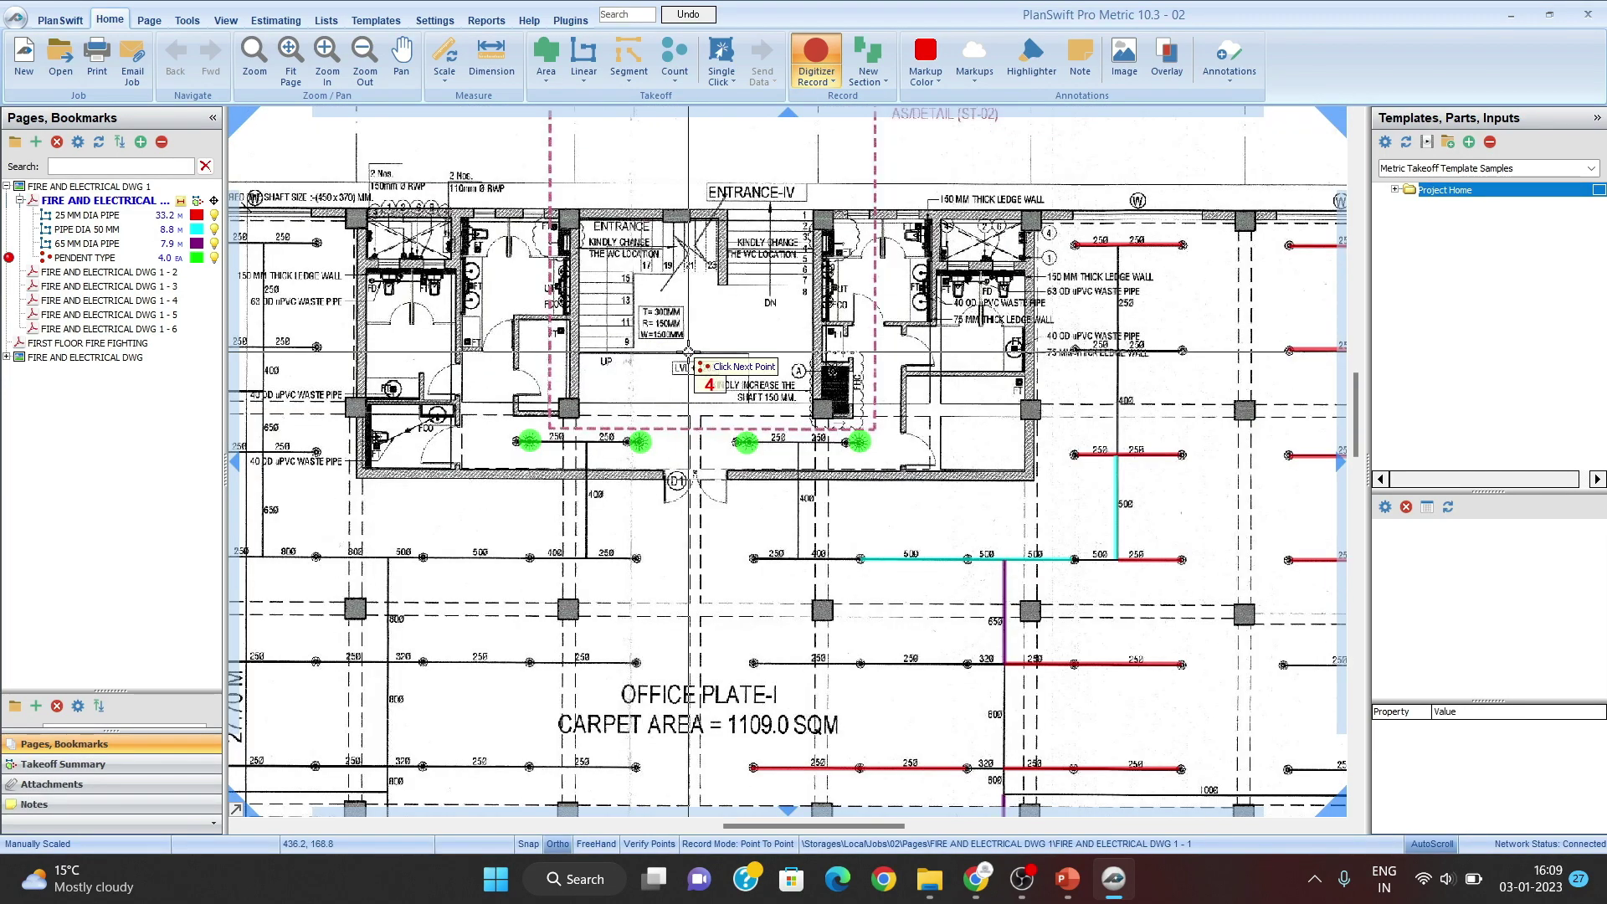
pyautogui.scroll(3, 688, 351)
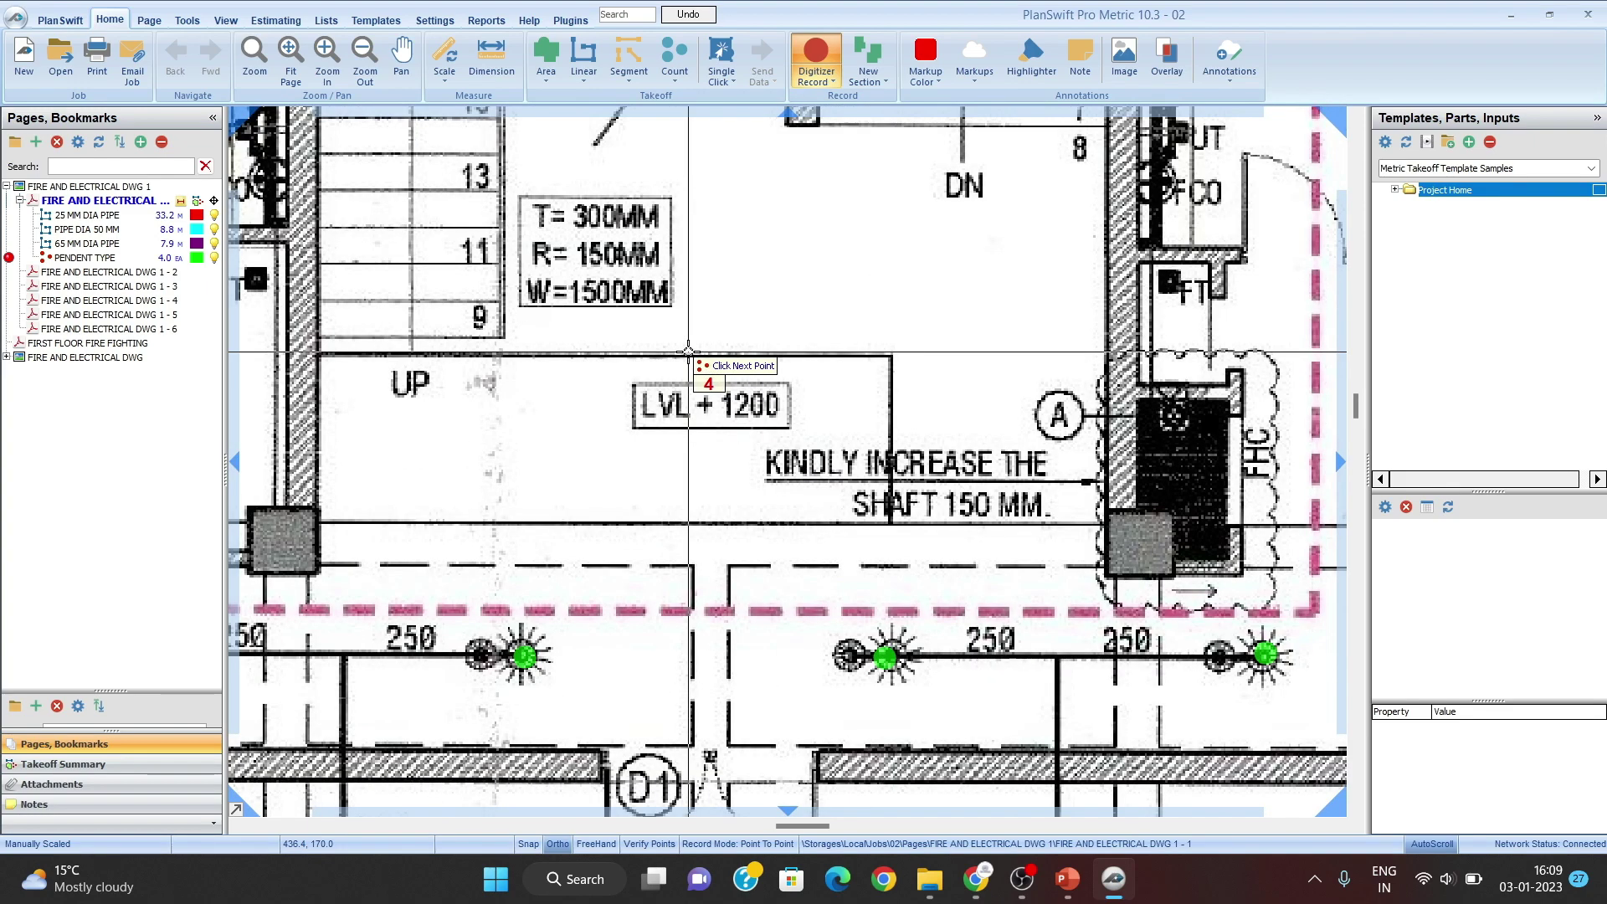
pyautogui.scroll(-2, 688, 351)
pyautogui.moveTo(764, 315); pyautogui.dragTo(1219, 305)
pyautogui.scroll(1, 614, 328)
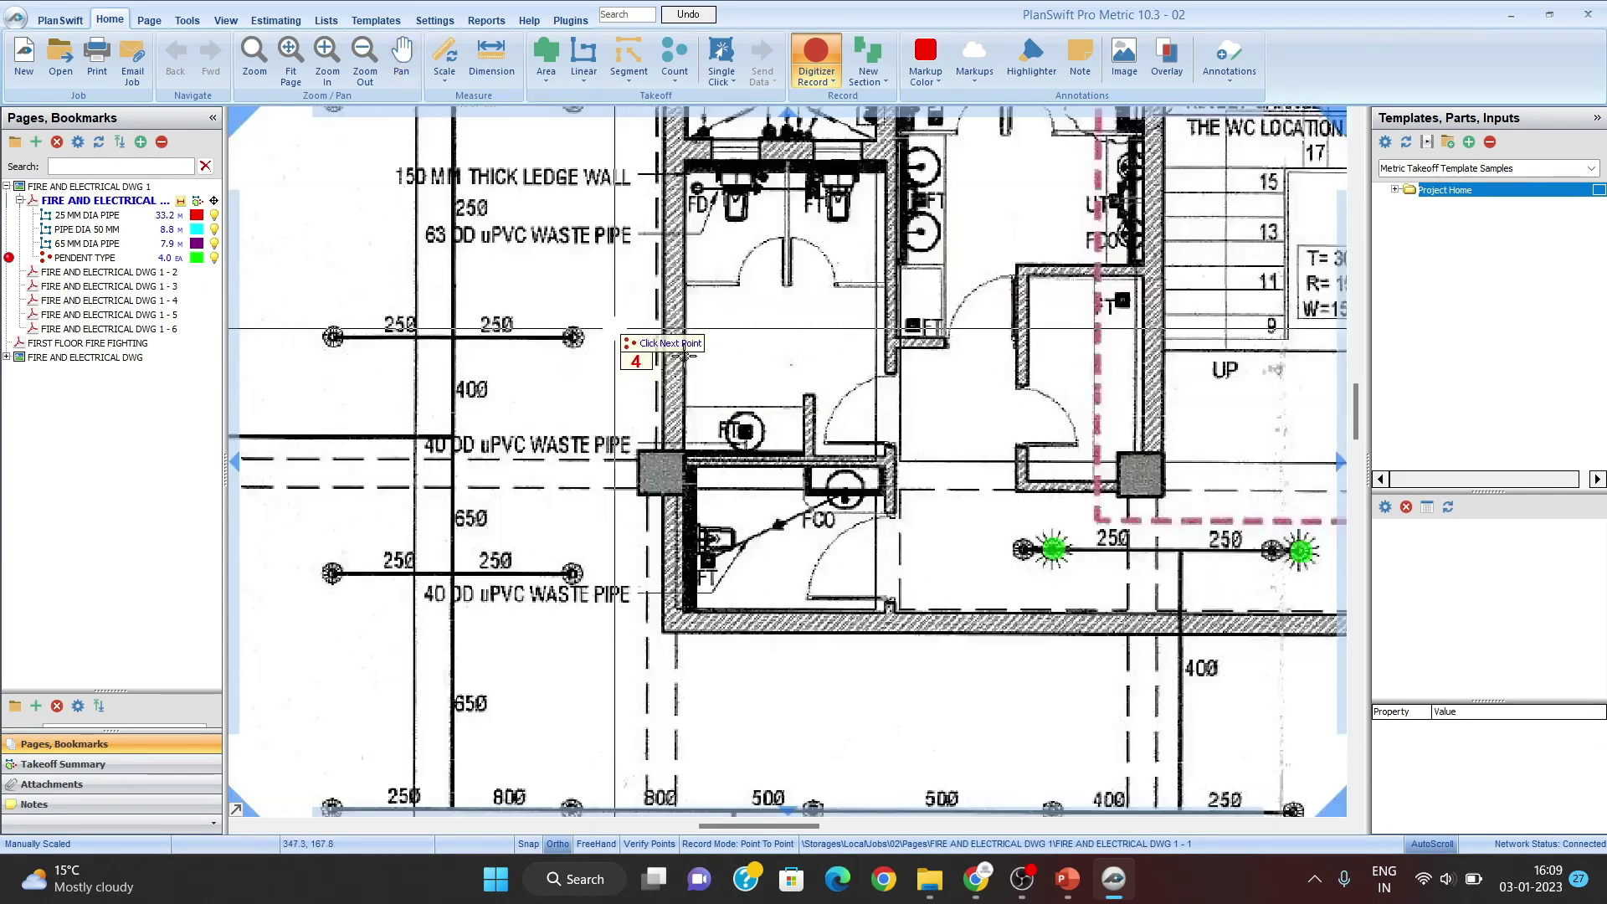
pyautogui.scroll(1, 615, 328)
pyautogui.moveTo(875, 418); pyautogui.dragTo(707, 523)
pyautogui.scroll(-2, 899, 338)
pyautogui.moveTo(709, 468); pyautogui.dragTo(1045, 322)
pyautogui.moveTo(828, 577)
pyautogui.mouseDown()
pyautogui.moveTo(817, 535)
pyautogui.moveTo(1054, 586)
pyautogui.mouseUp()
# Step: Search the electrical room, entrance lobby, entrance plaza and entrance foyer areas for more pendent type sprinklers
pyautogui.moveTo(852, 471); pyautogui.dragTo(166, 419)
pyautogui.moveTo(980, 491)
pyautogui.mouseDown()
pyautogui.moveTo(334, 387)
pyautogui.moveTo(259, 405)
pyautogui.mouseUp()
pyautogui.moveTo(994, 344); pyautogui.dragTo(498, 519)
pyautogui.moveTo(1086, 308); pyautogui.dragTo(857, 530)
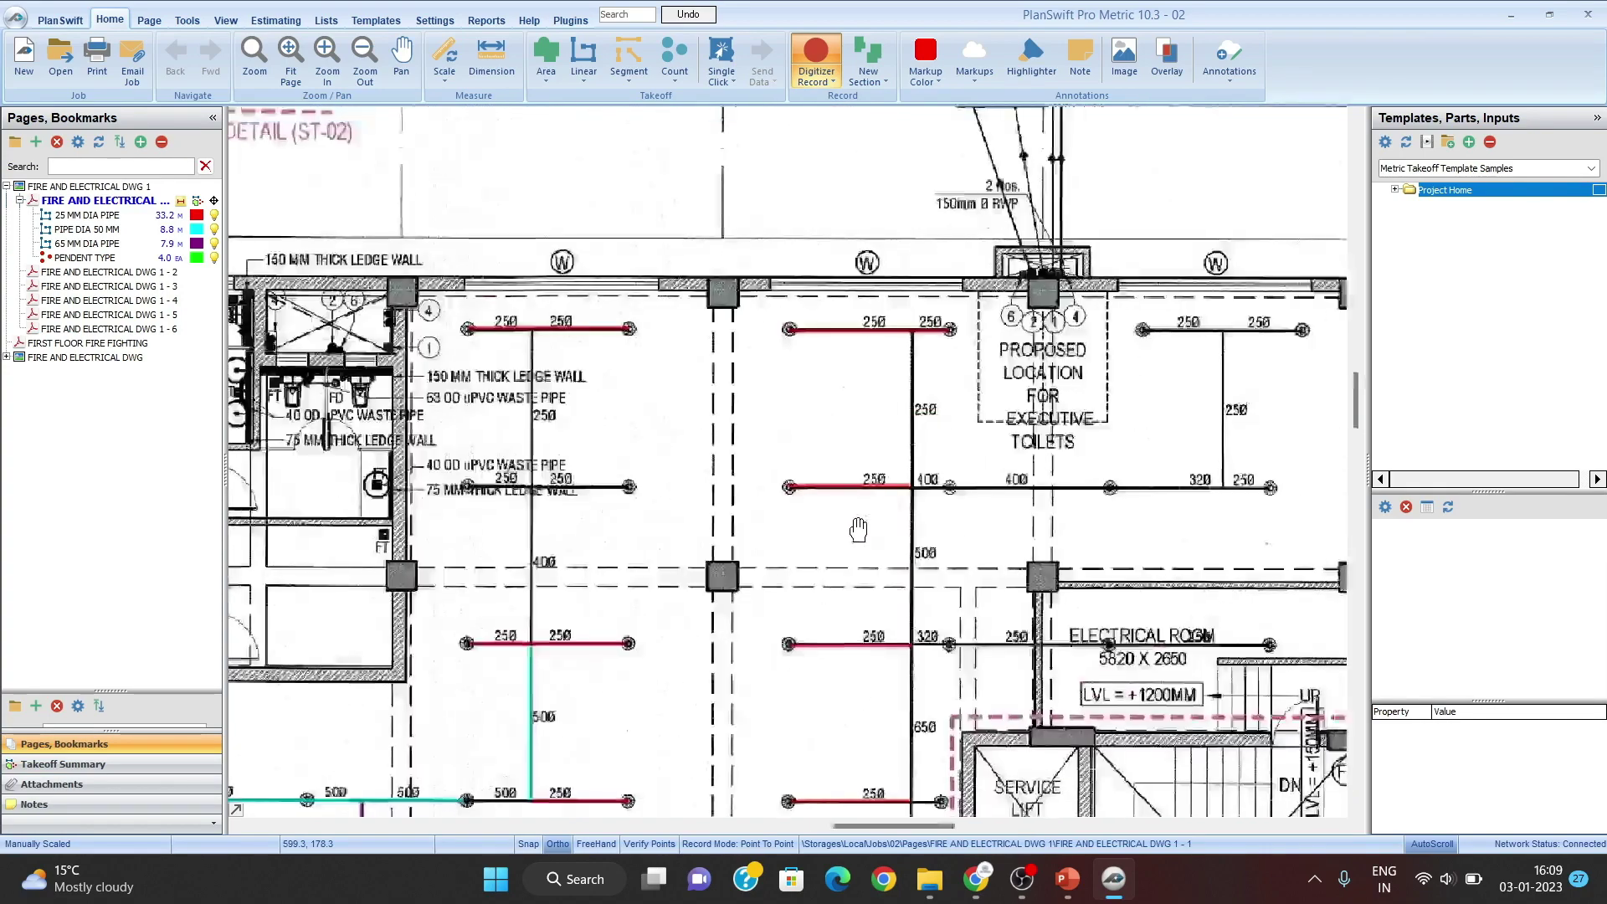
pyautogui.moveTo(1020, 452)
pyautogui.mouseDown()
pyautogui.moveTo(836, 369)
pyautogui.moveTo(769, 313)
pyautogui.moveTo(876, 276)
pyautogui.mouseUp()
pyautogui.moveTo(887, 720); pyautogui.dragTo(895, 354)
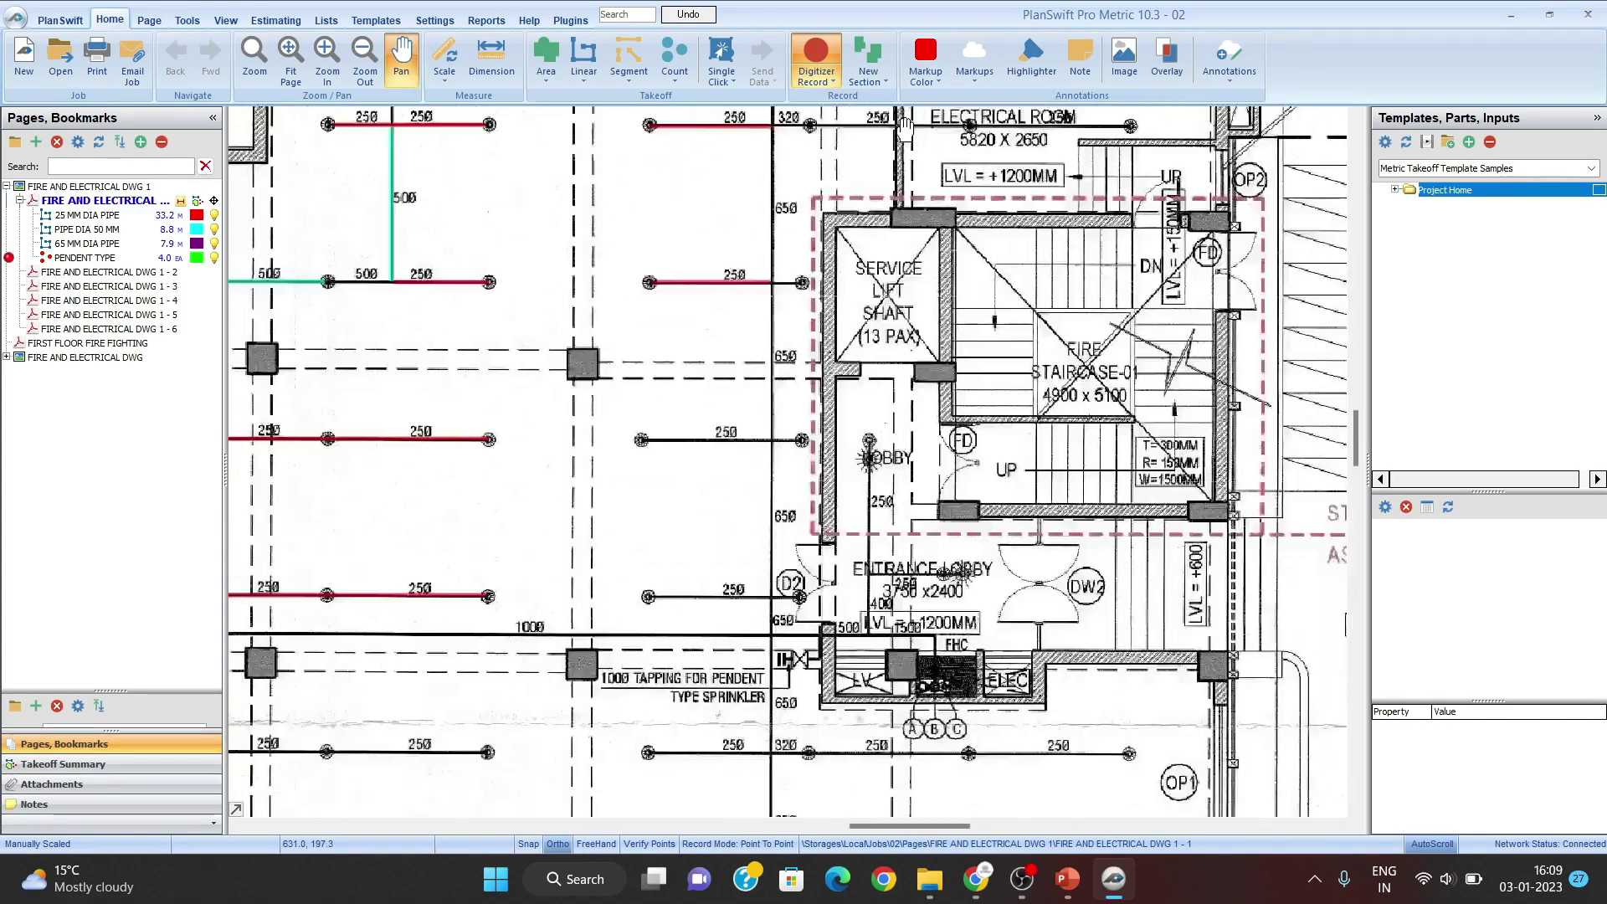
pyautogui.moveTo(905, 776)
pyautogui.mouseDown()
pyautogui.moveTo(1009, 335)
pyautogui.moveTo(1147, 356)
pyautogui.mouseUp()
pyautogui.moveTo(553, 585); pyautogui.dragTo(1169, 323)
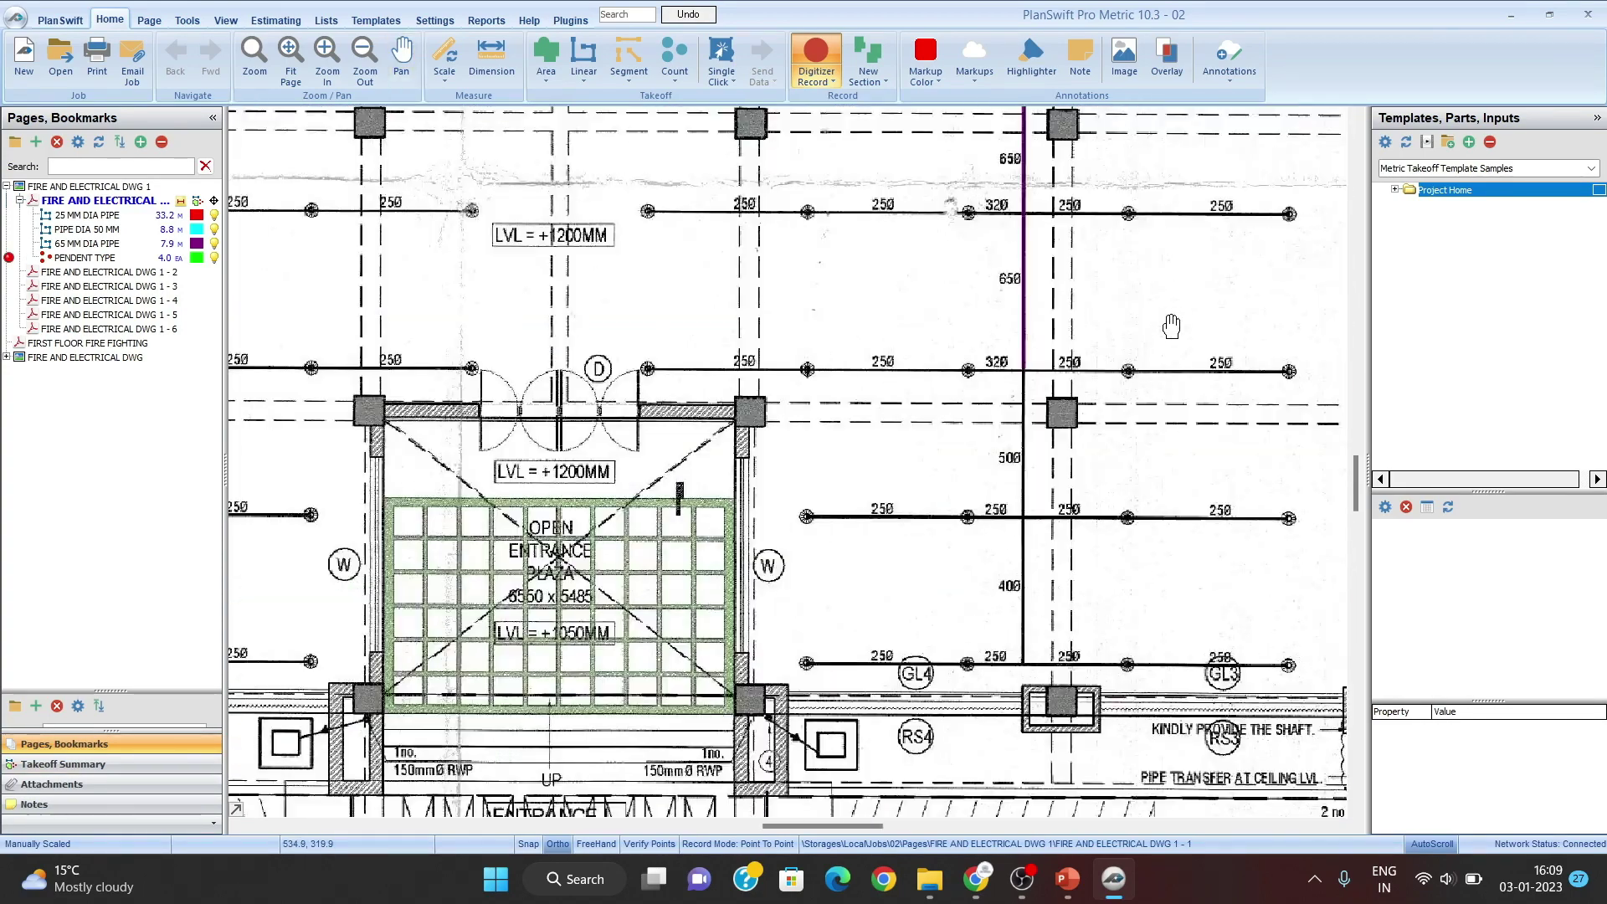
pyautogui.moveTo(552, 424); pyautogui.dragTo(1289, 604)
pyautogui.moveTo(689, 405); pyautogui.dragTo(1133, 474)
pyautogui.moveTo(710, 285); pyautogui.dragTo(881, 359)
pyautogui.scroll(3, 661, 343)
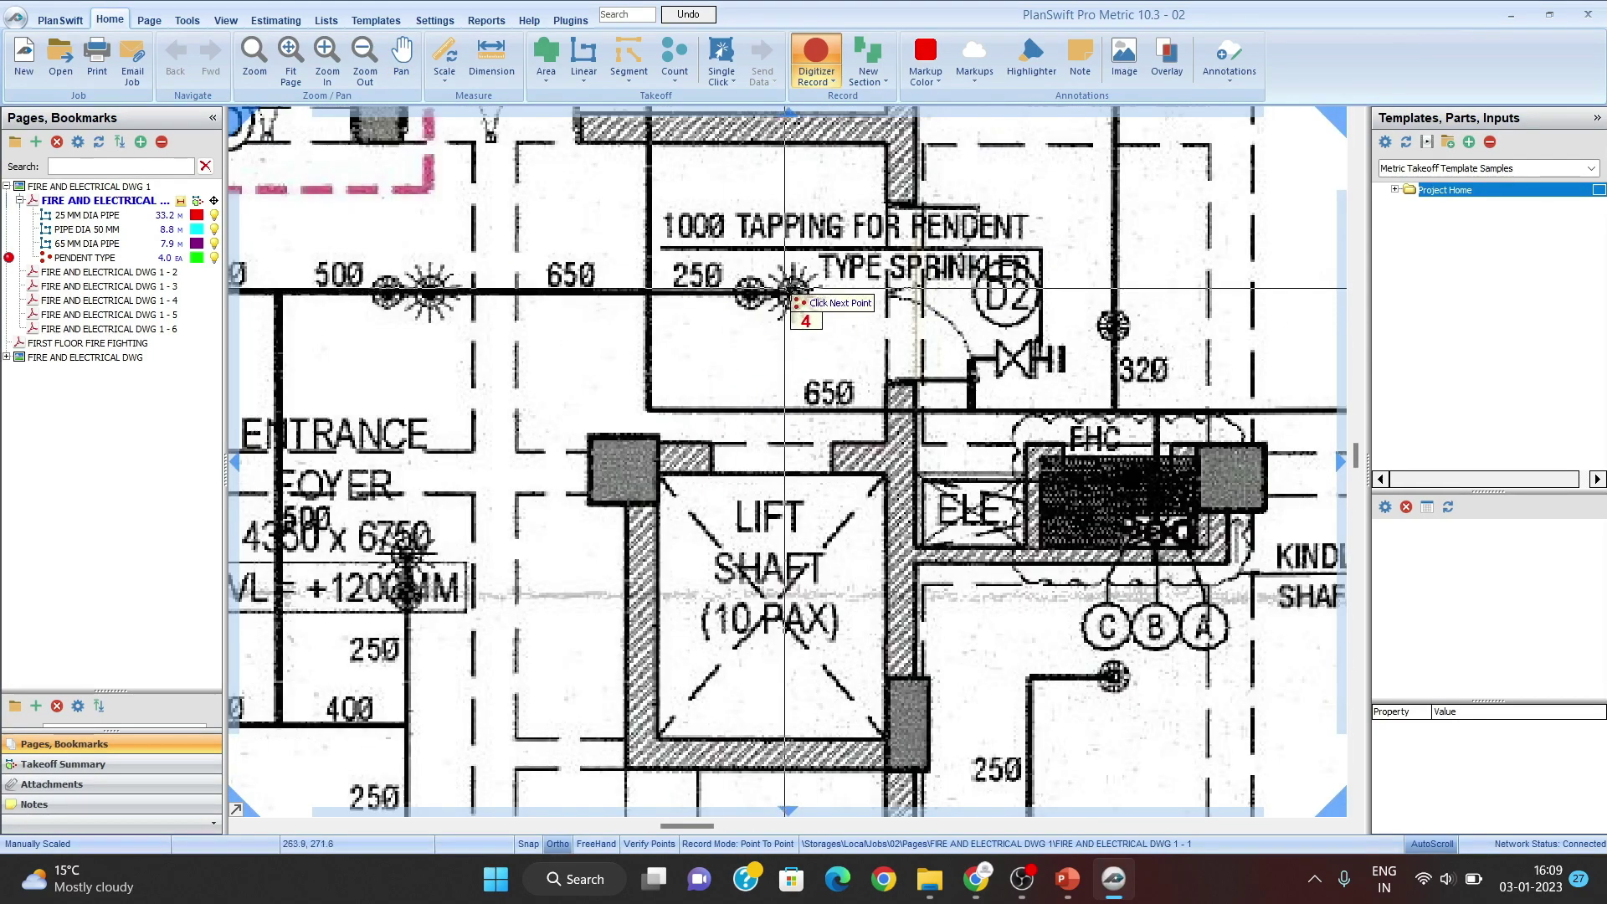
# Step: Count the two pendent type sprinklers on the line above the lift shaft and the two in the lift lobby
pyautogui.click(430, 293)
pyautogui.scroll(-3, 430, 293)
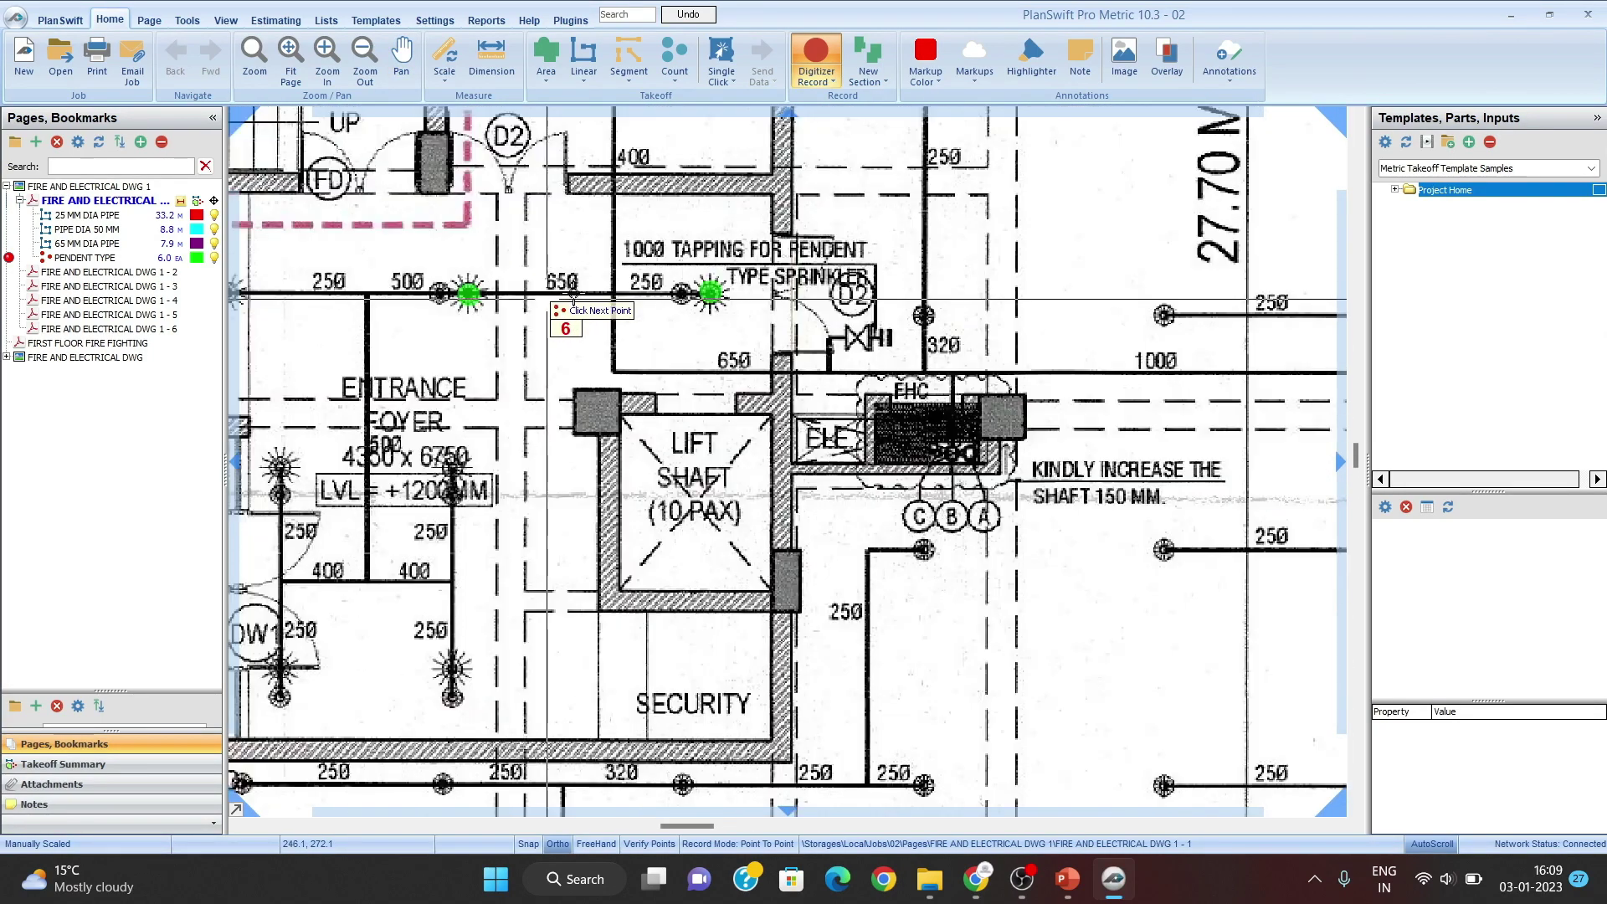
pyautogui.scroll(3, 763, 325)
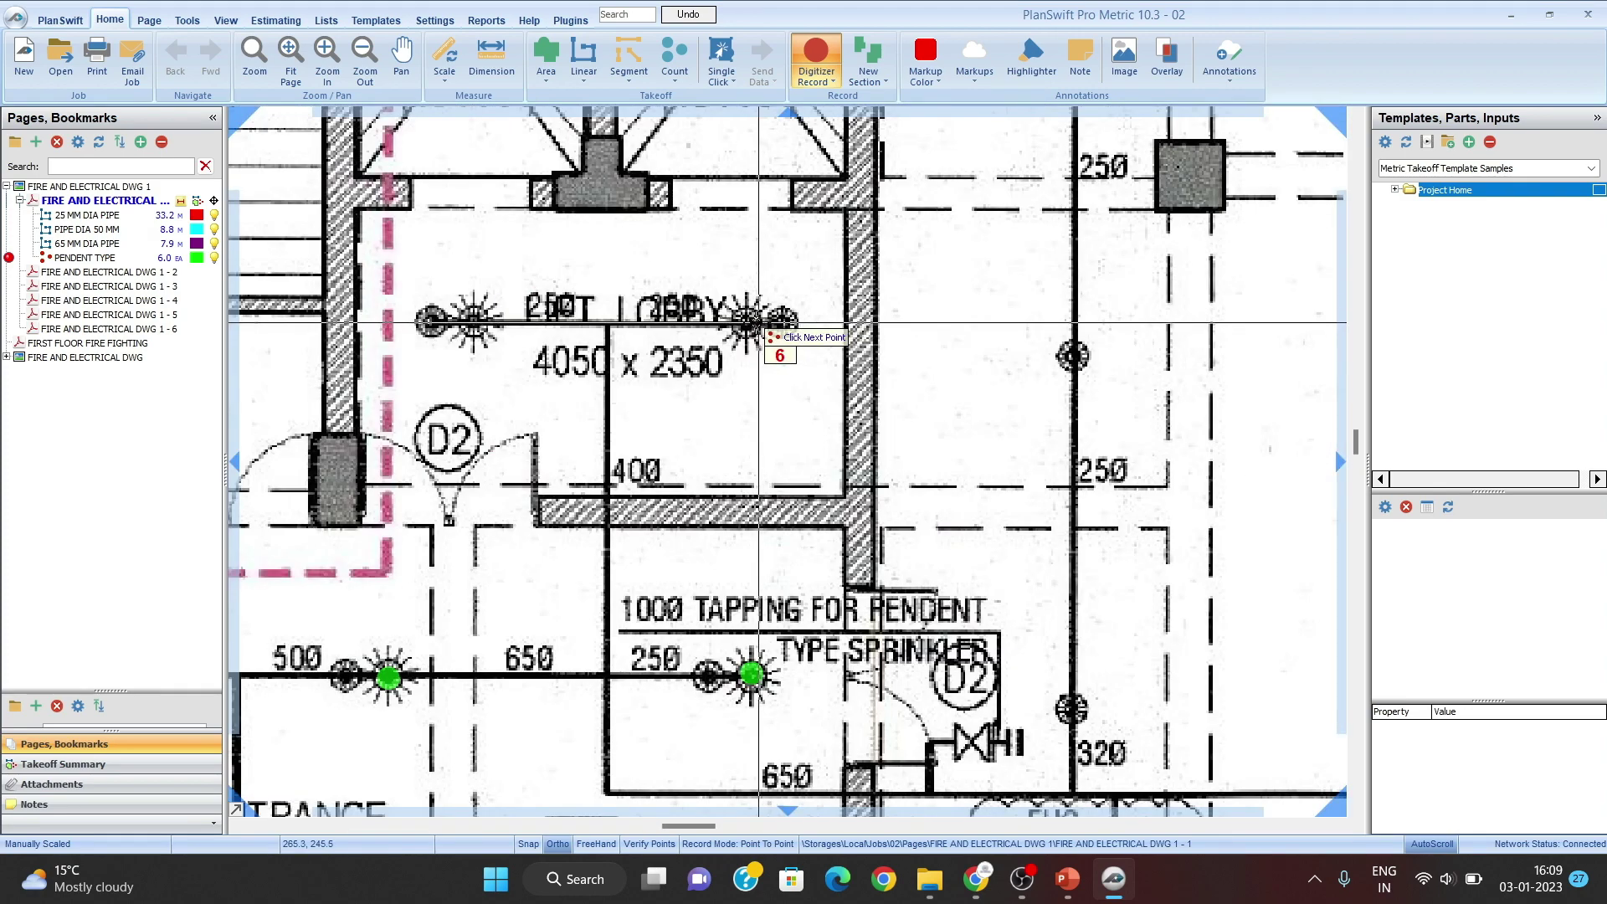
pyautogui.click(750, 322)
pyautogui.click(474, 321)
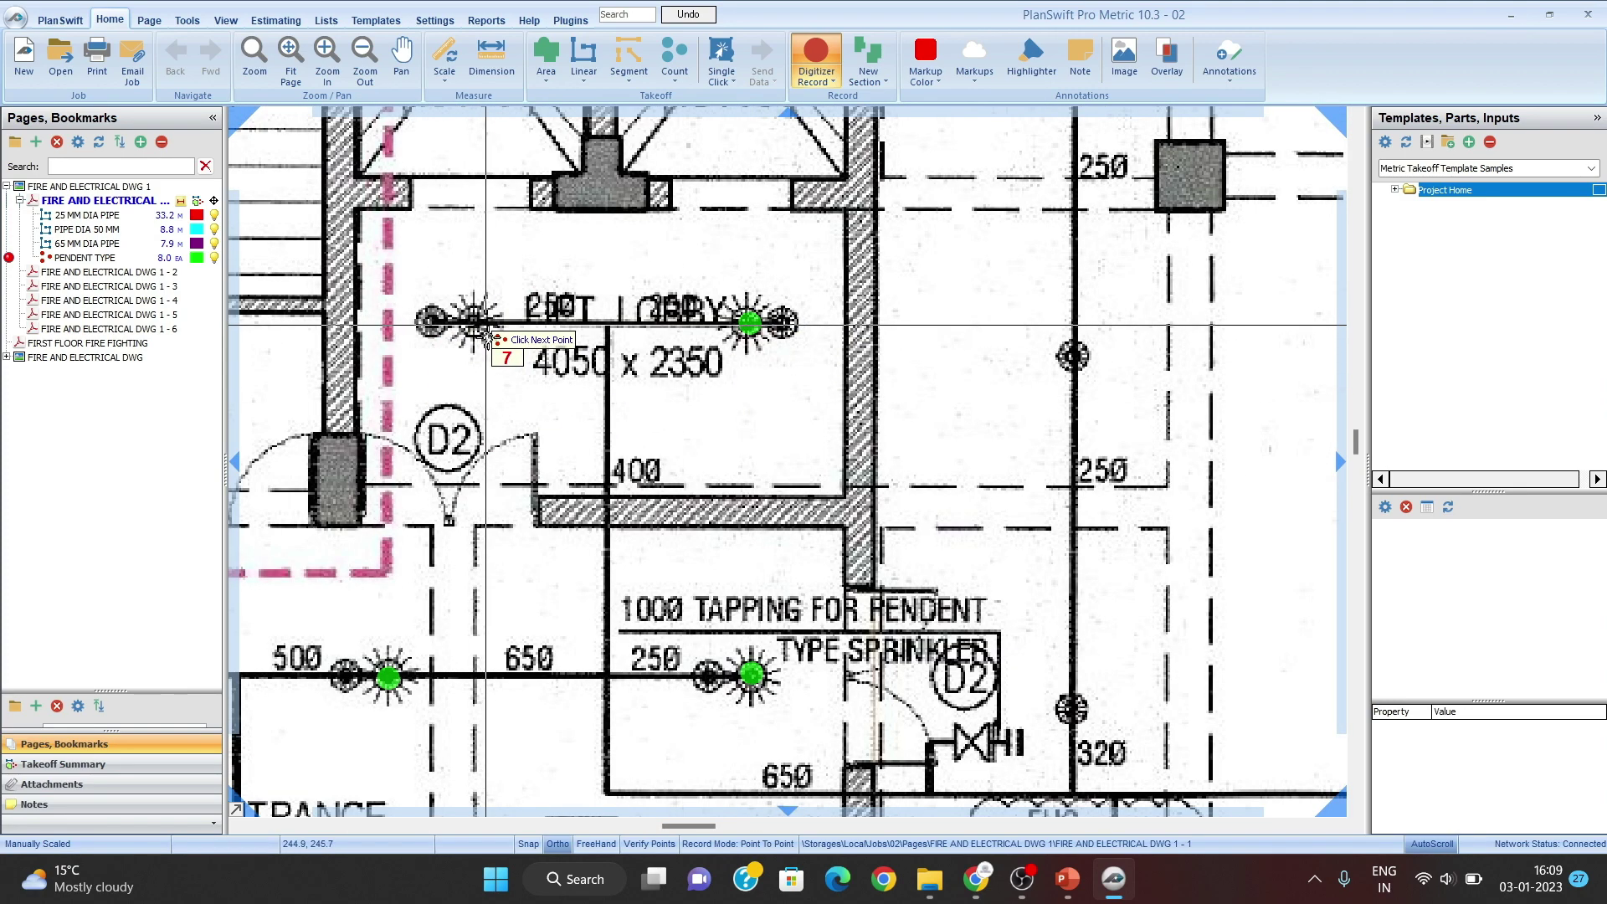
# Step: Examine the entrance foyer and the area around the lift for uncounted pendent type sprinklers, and stop the count
pyautogui.scroll(-3, 485, 327)
pyautogui.scroll(1, 774, 346)
pyautogui.moveTo(671, 533); pyautogui.dragTo(683, 302)
pyautogui.scroll(2, 626, 536)
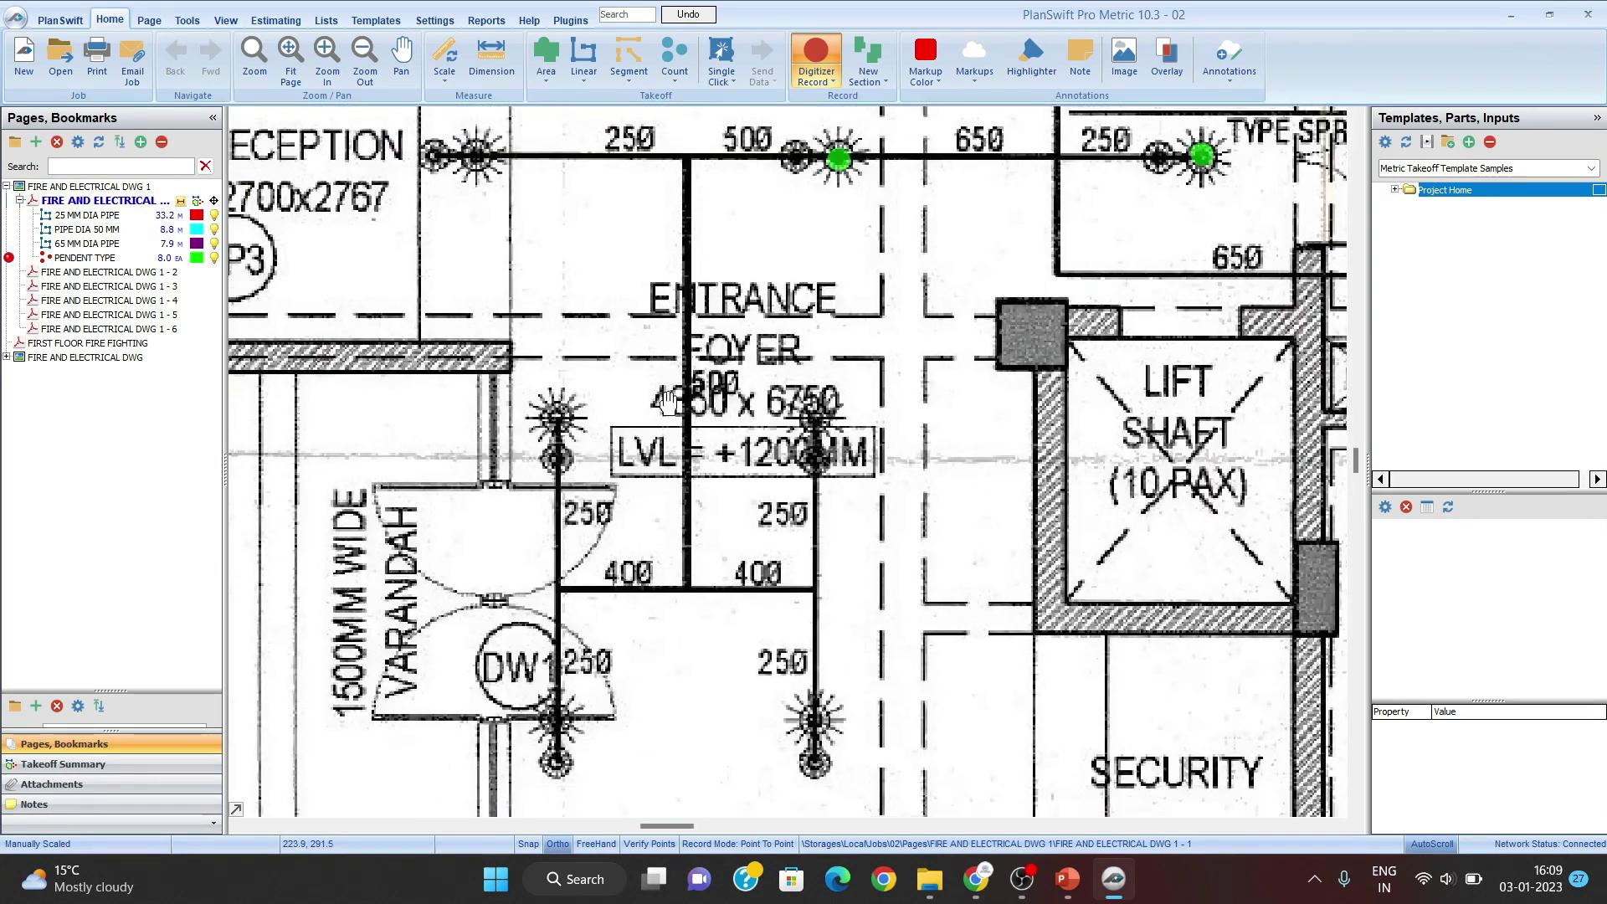
pyautogui.scroll(-1, 676, 394)
pyautogui.moveTo(840, 324); pyautogui.dragTo(599, 475)
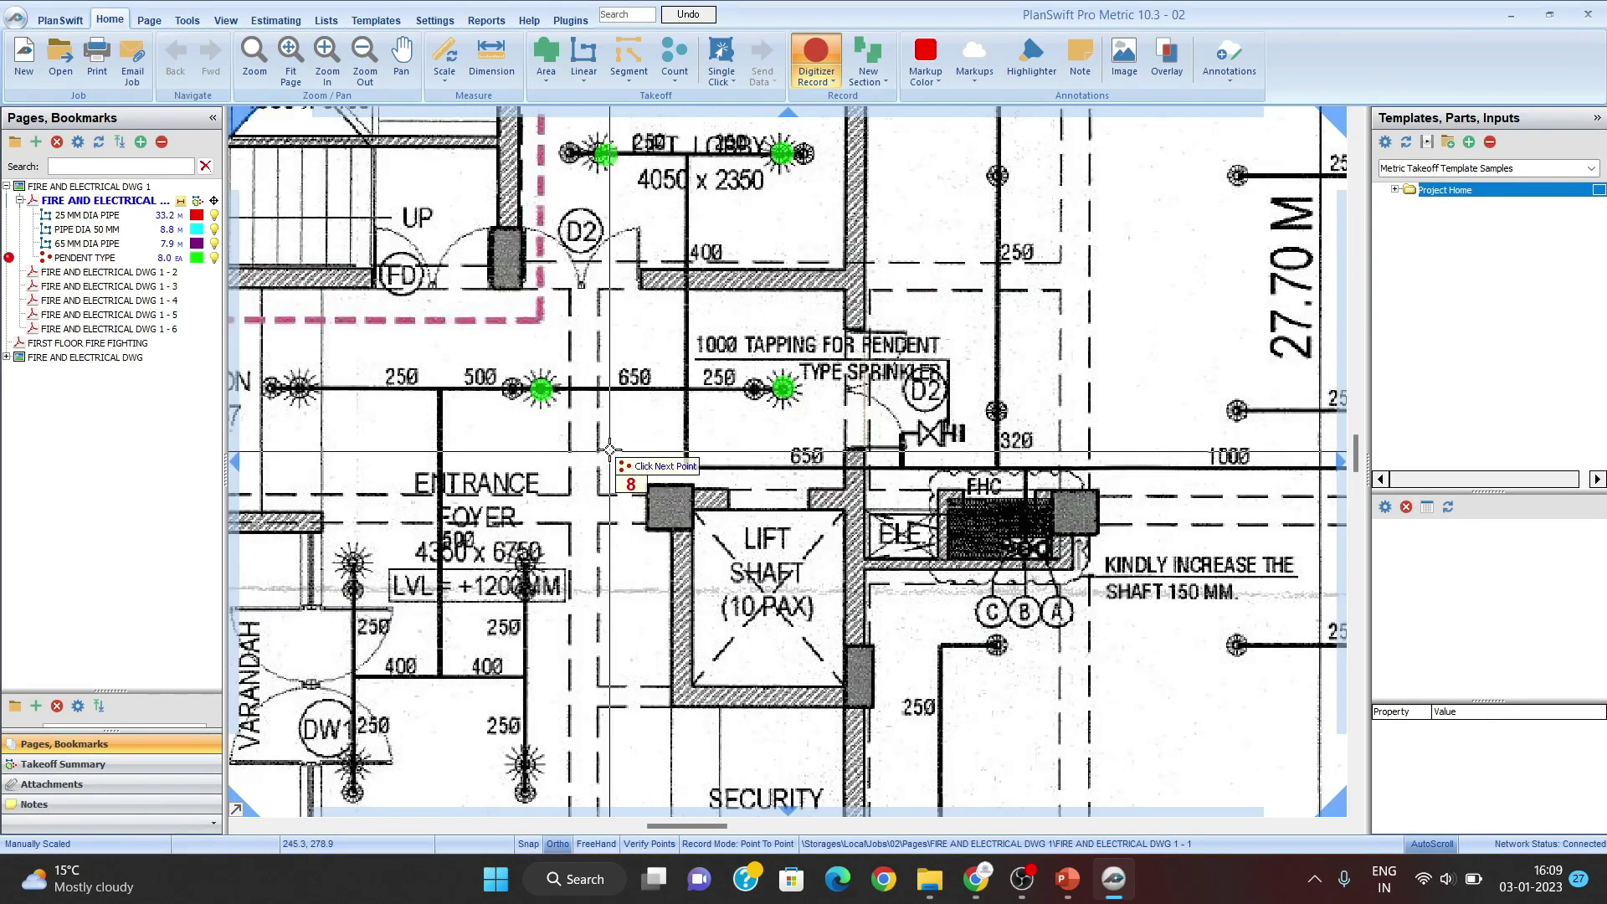
pyautogui.rightClick(622, 415)
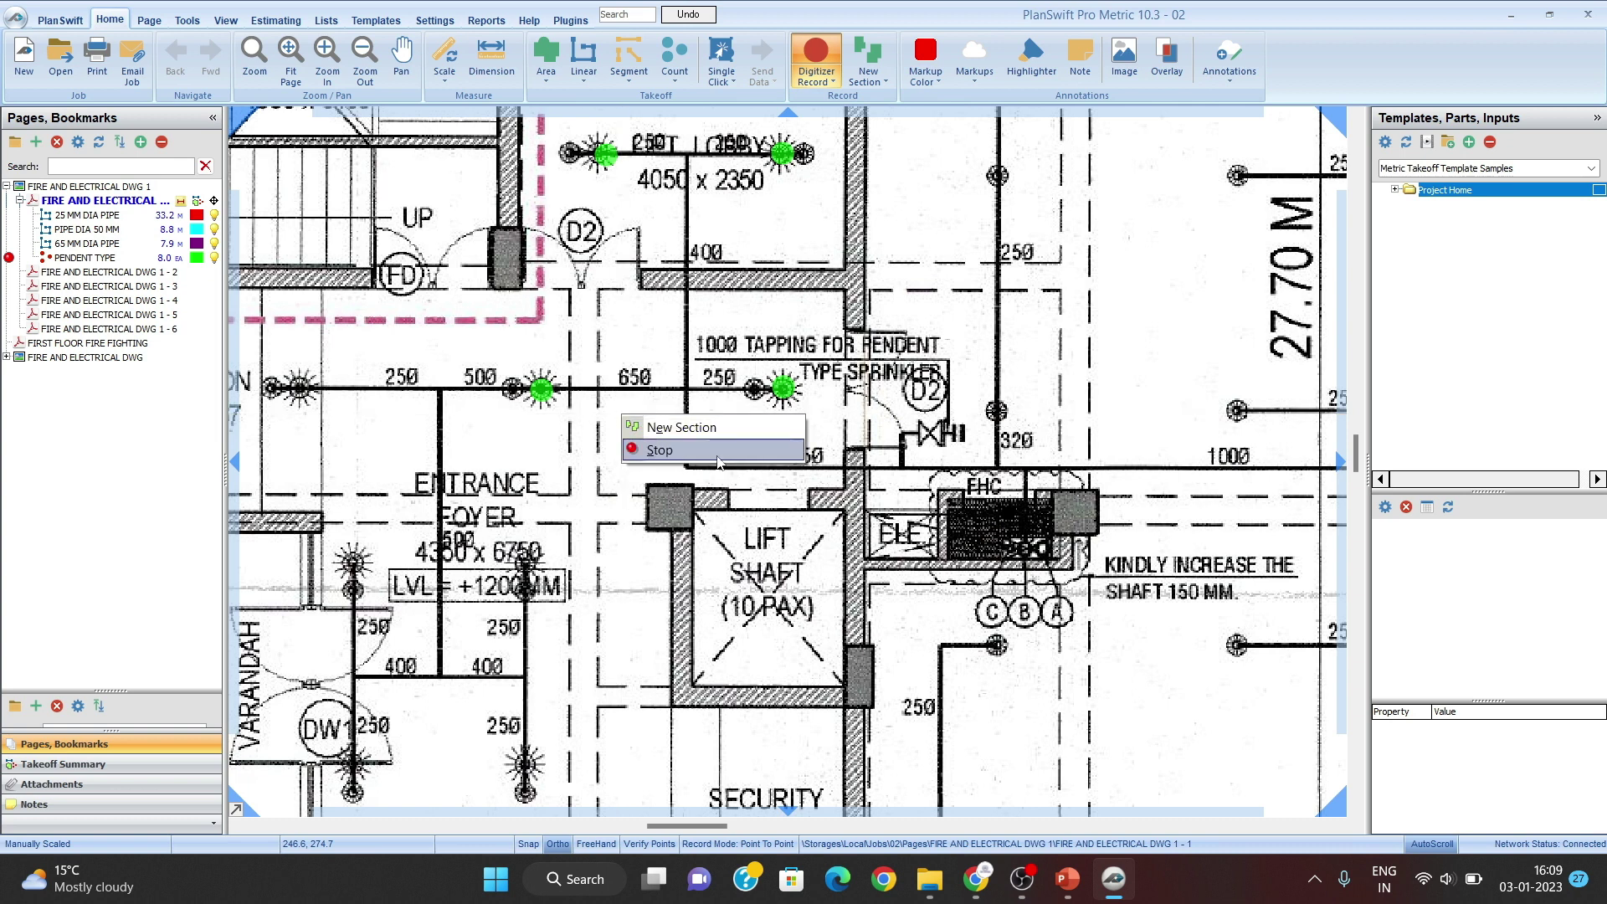
pyautogui.press('Escape')
pyautogui.press('Escape')
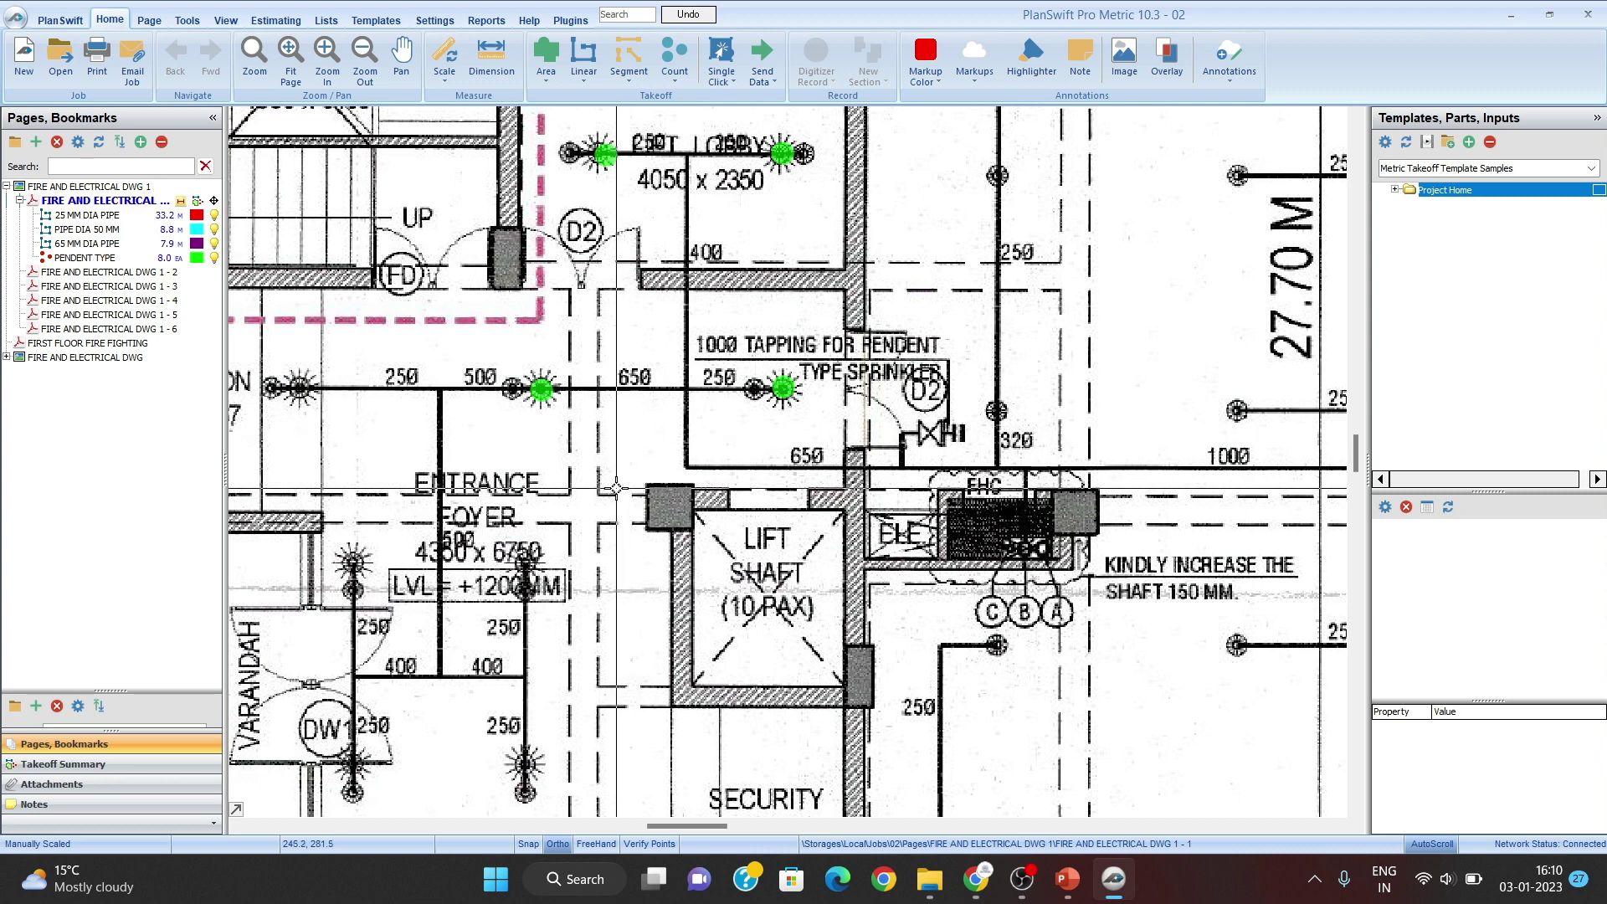
# Step: Resume the PENDENT TYPE count and add three sprinklers in the entrance foyer, two beside door DW1 and one opposite
pyautogui.click(118, 262)
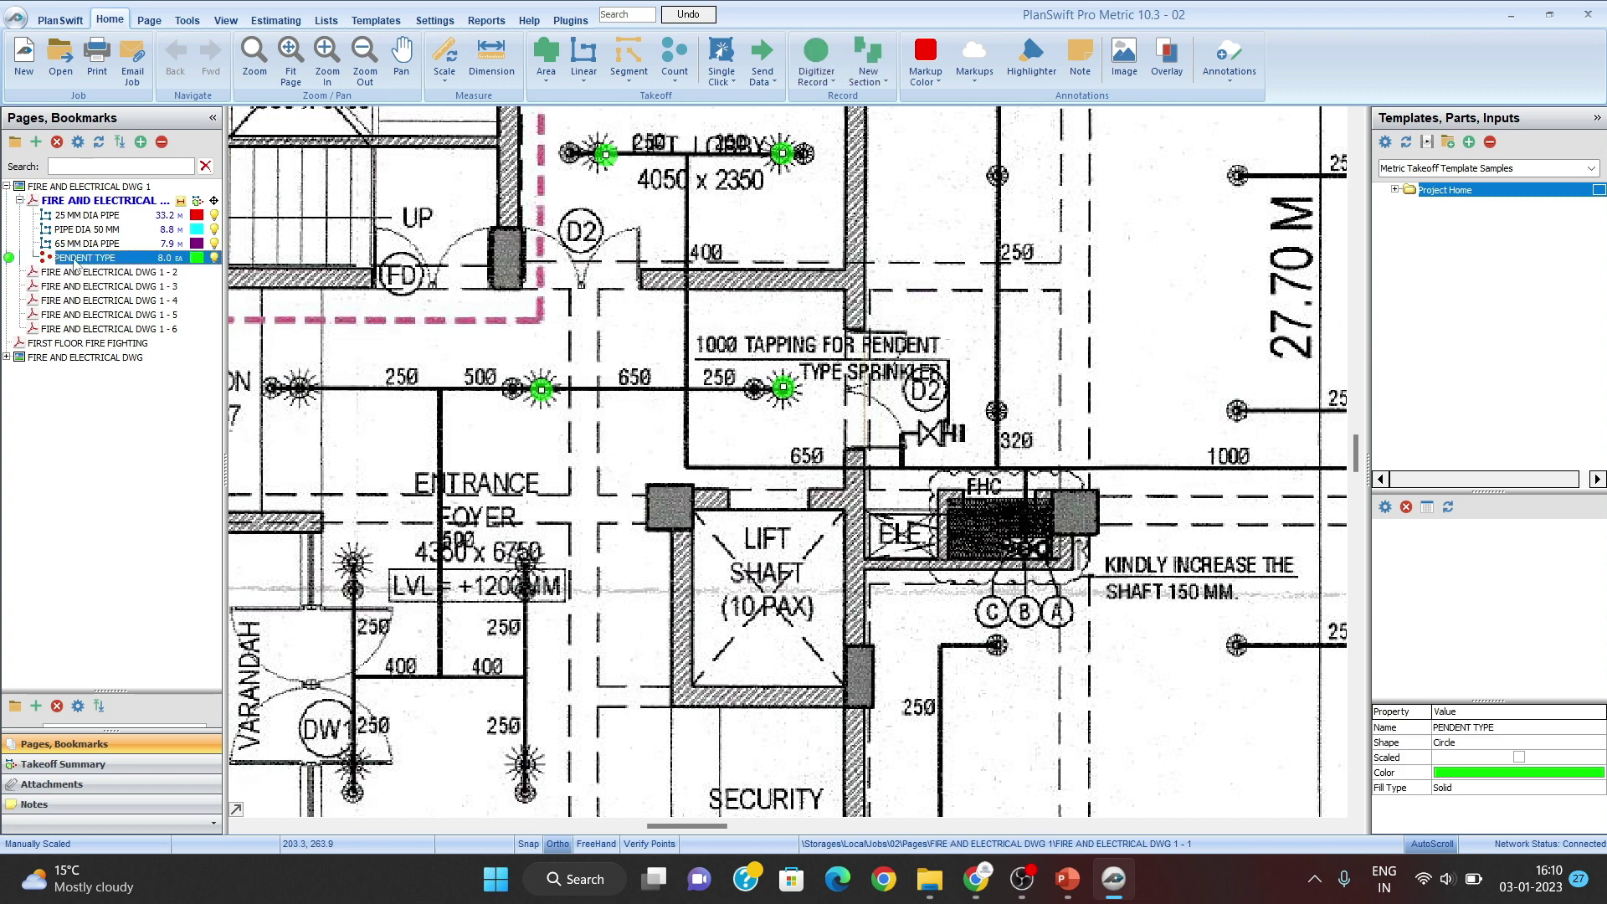
pyautogui.click(8, 260)
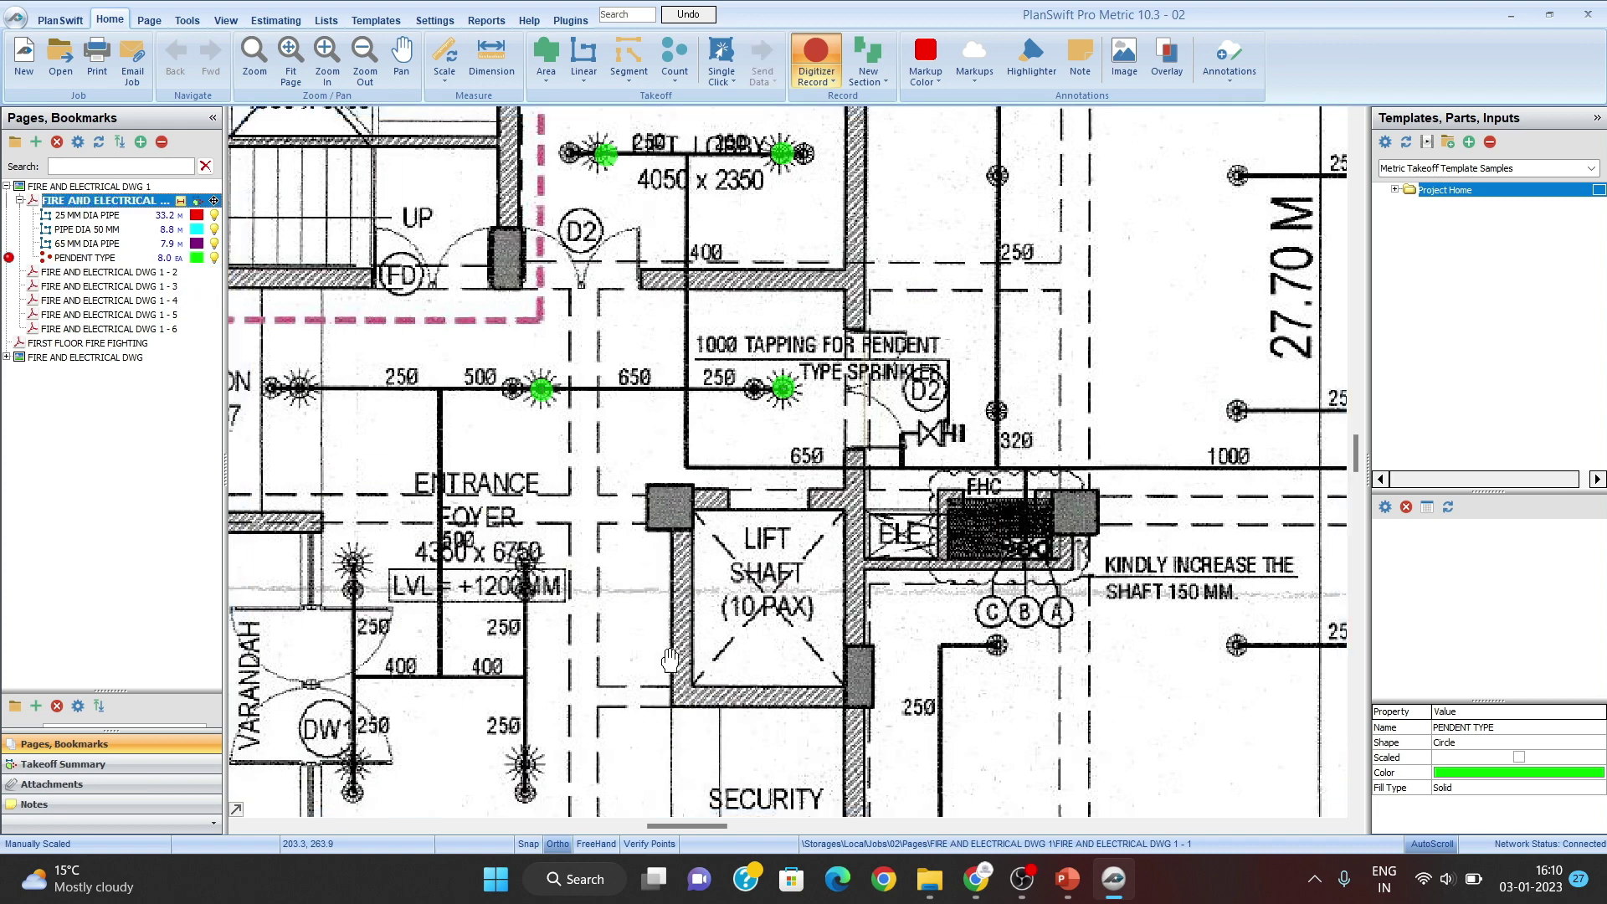
pyautogui.click(509, 411)
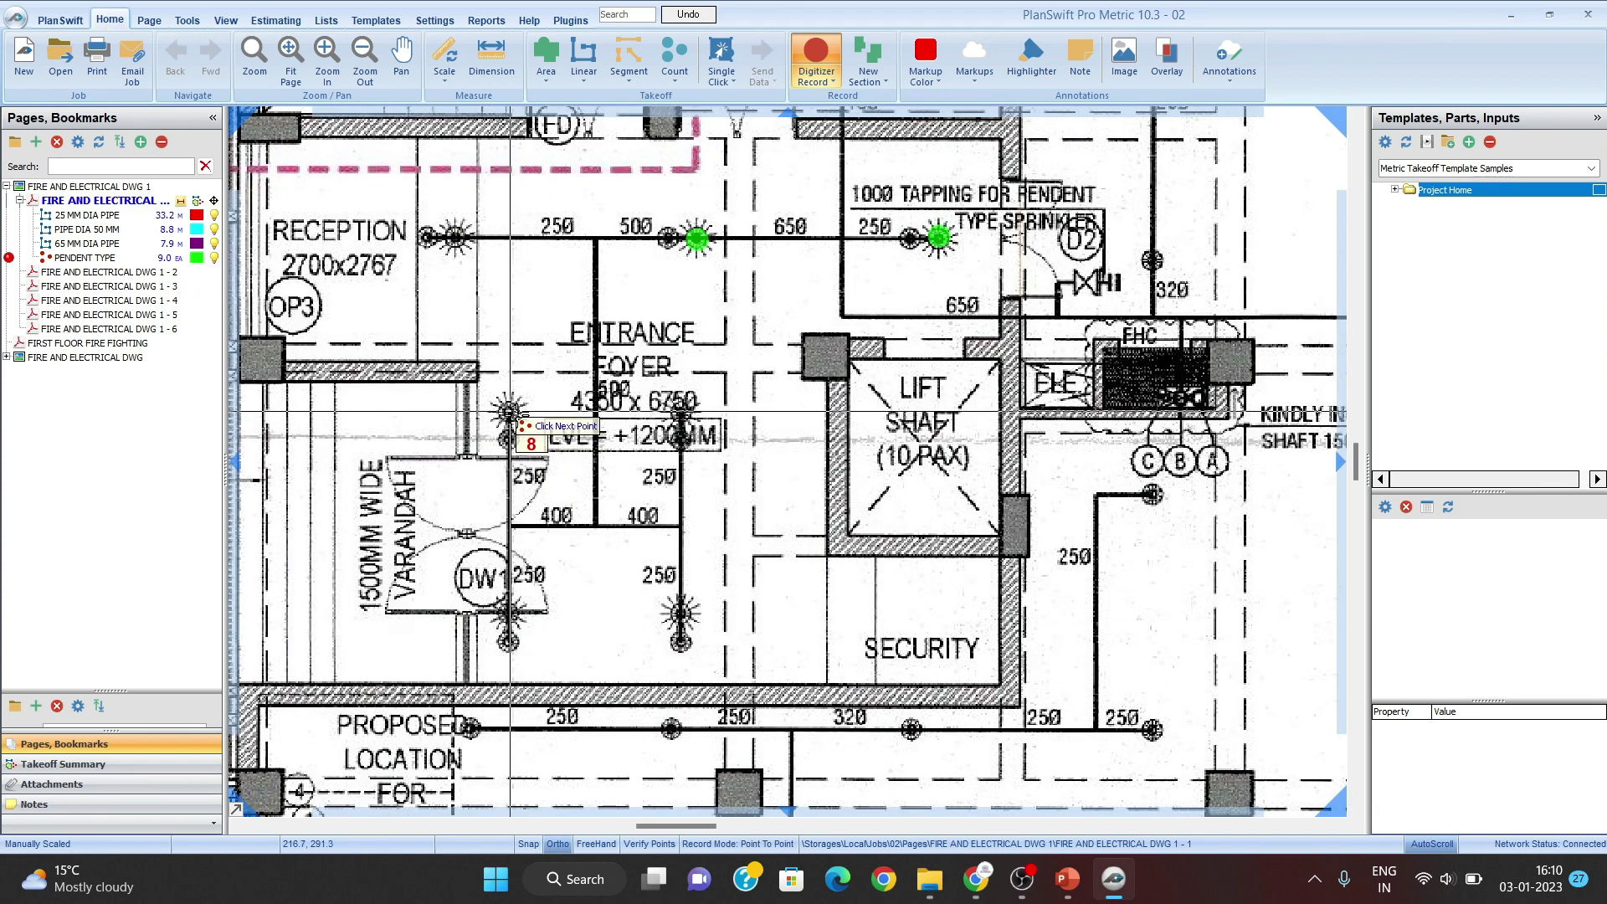
pyautogui.click(509, 610)
pyautogui.click(682, 612)
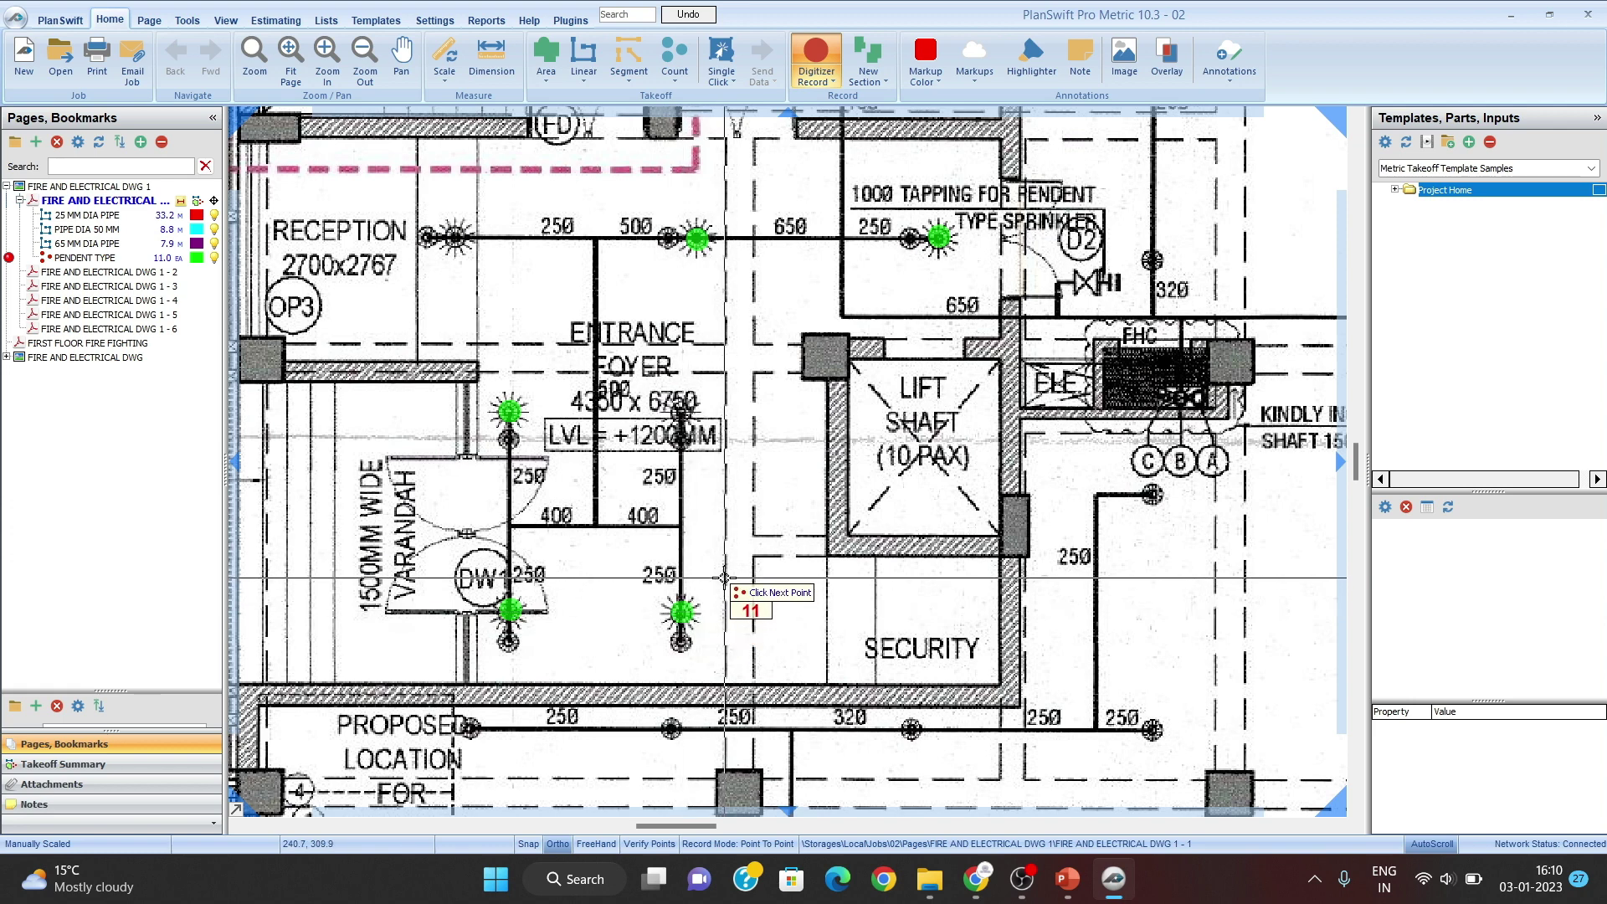
pyautogui.press('Escape')
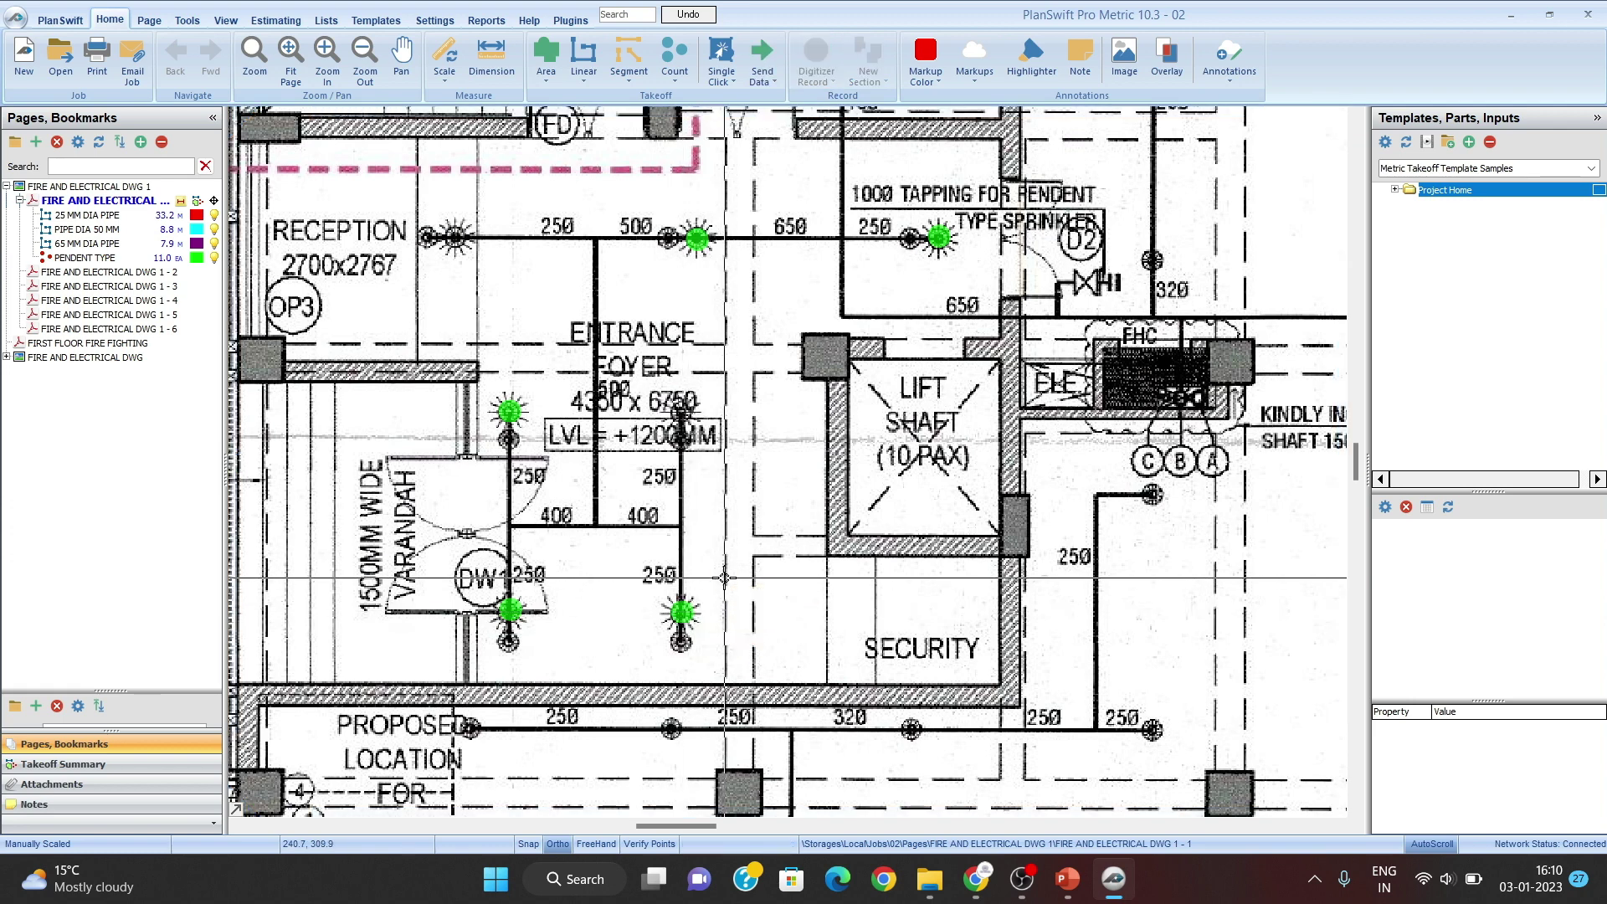
# Step: Create a count takeoff named UPRIGHT TYPE with a diamond shape, blue color and solid fill
pyautogui.scroll(-3, 725, 578)
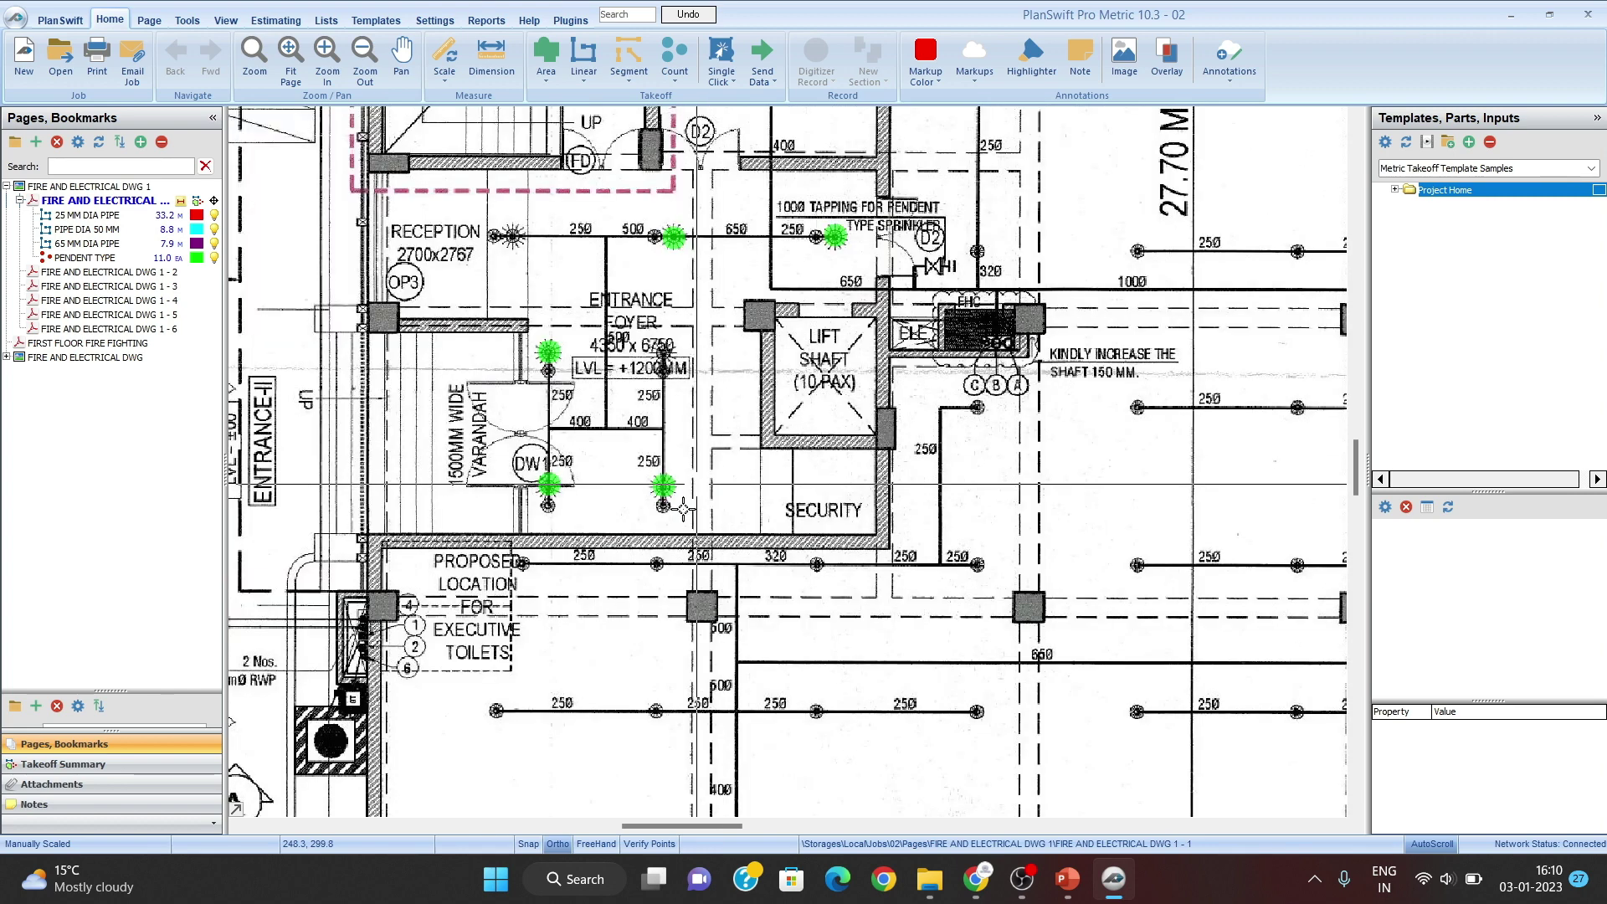
pyautogui.scroll(2, 578, 509)
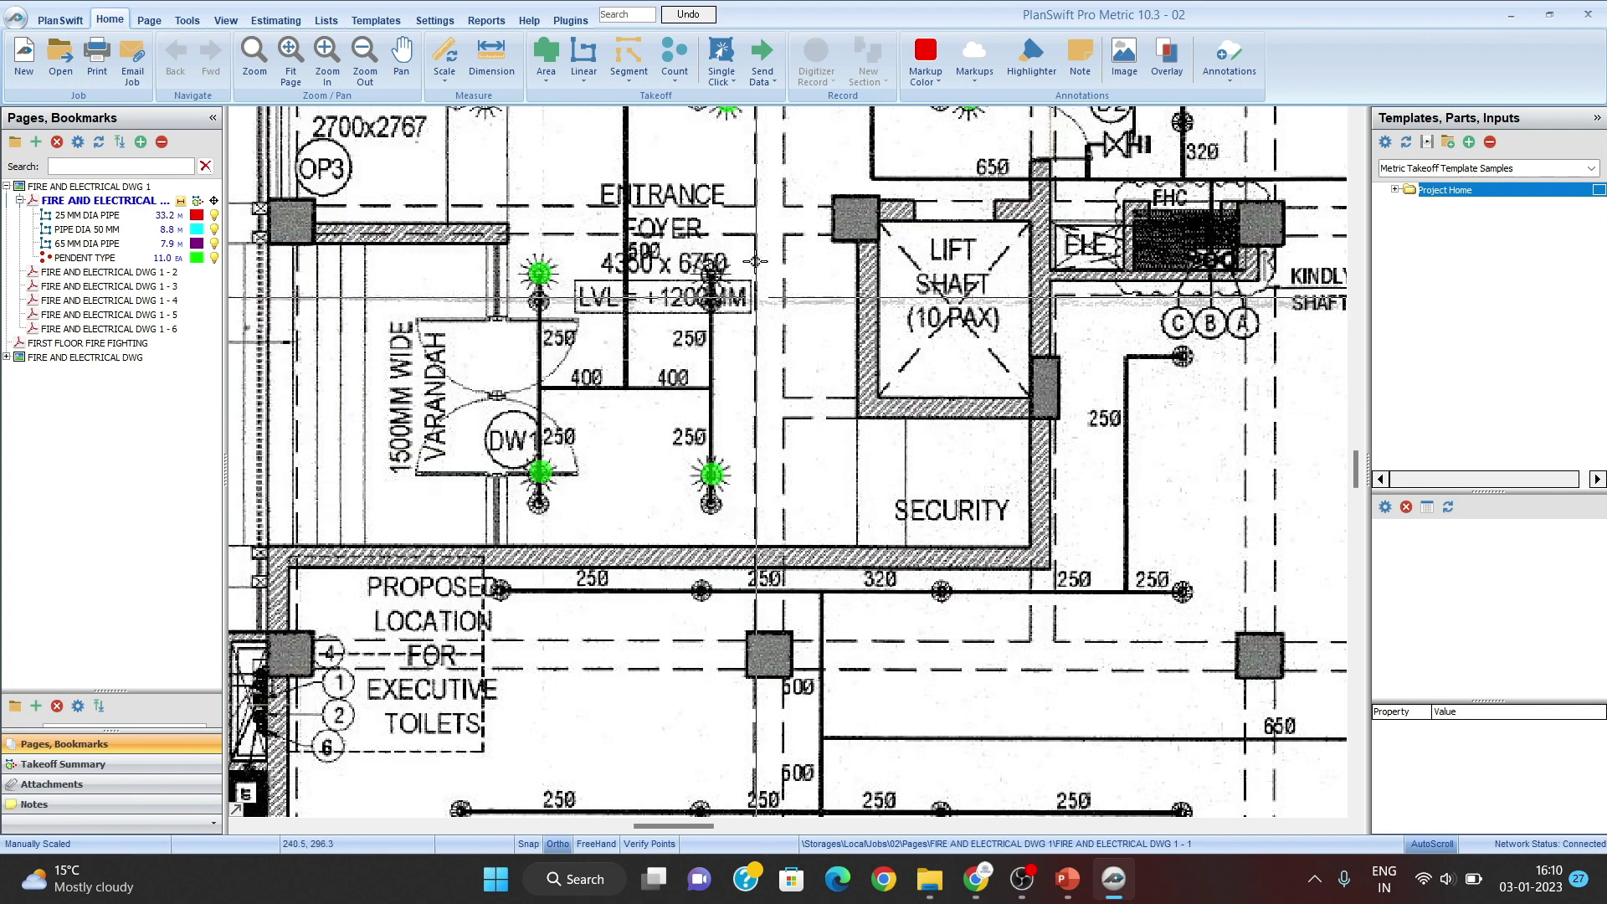
pyautogui.click(674, 59)
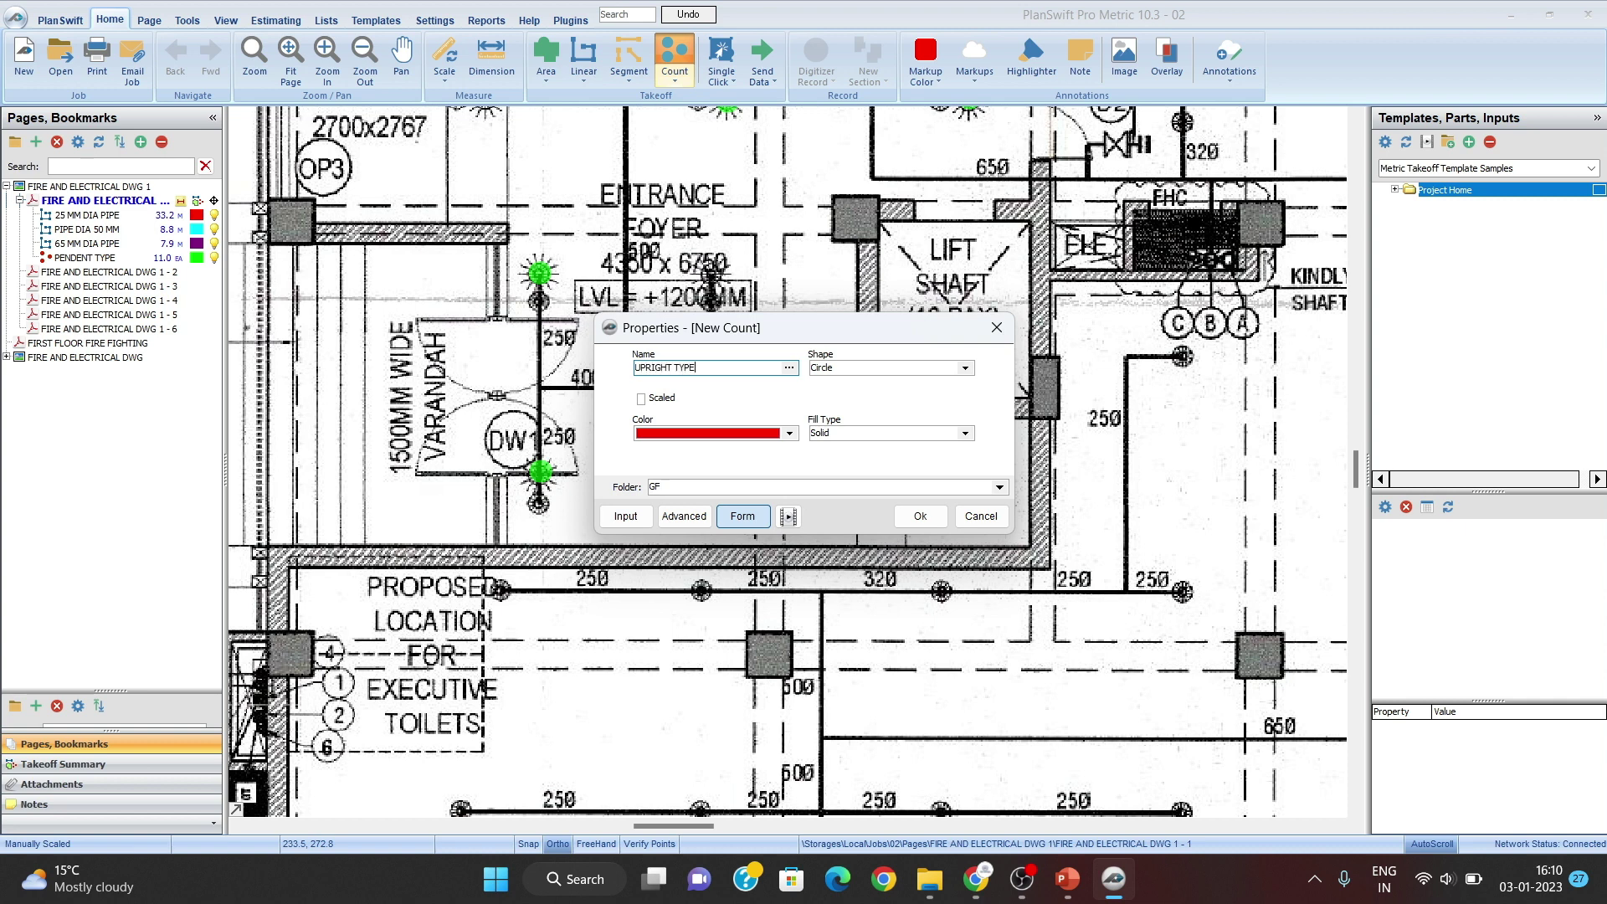
pyautogui.click(789, 434)
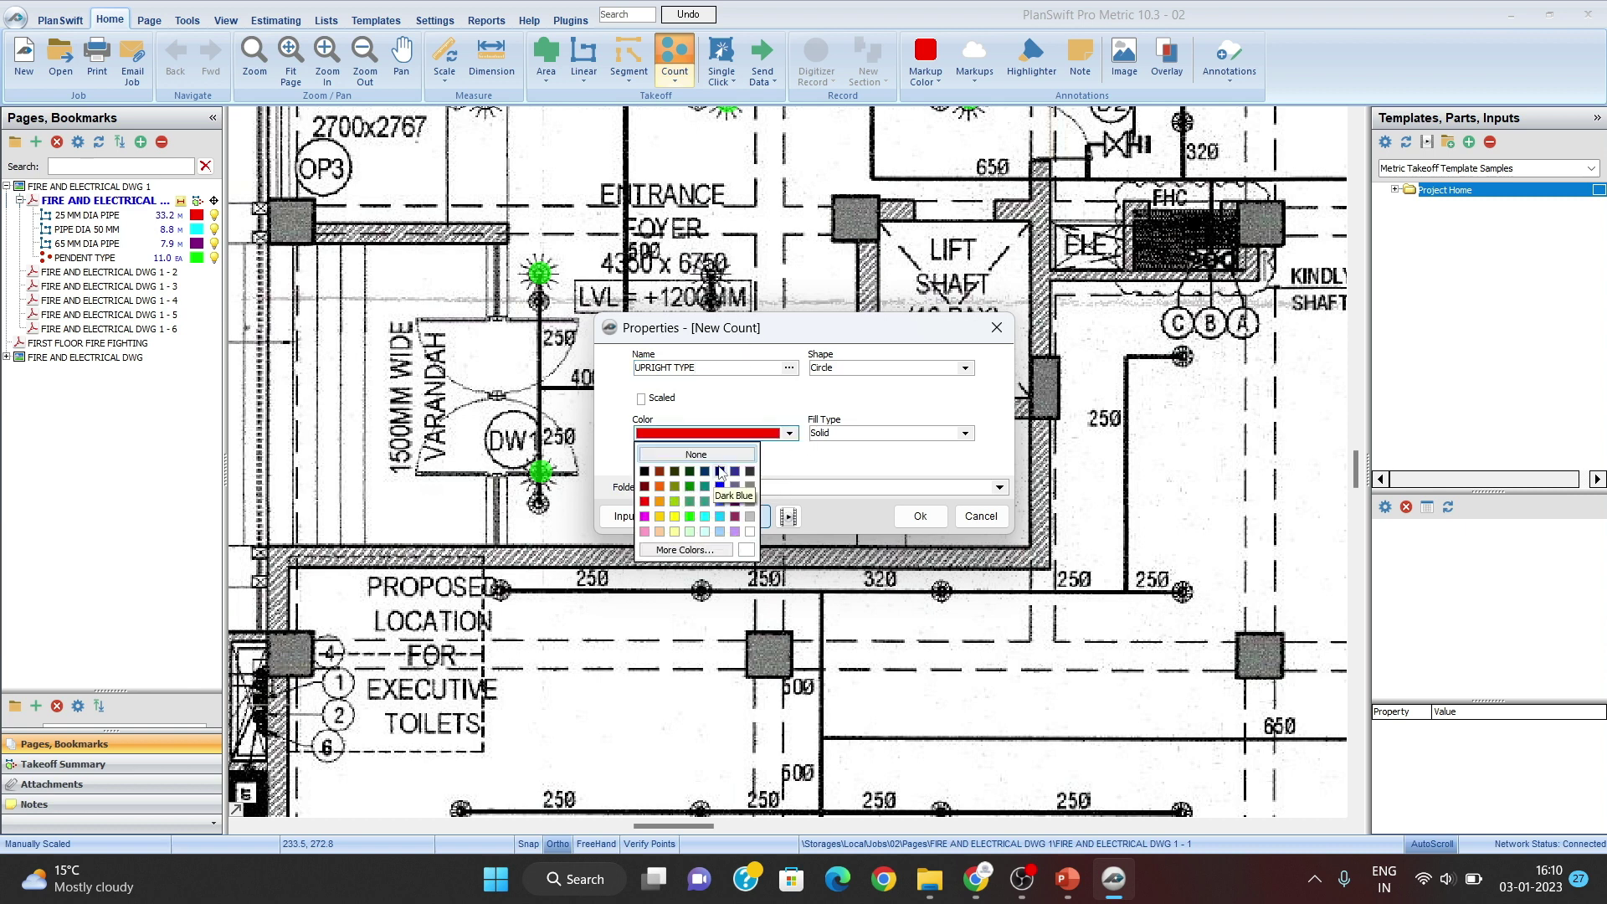
pyautogui.click(645, 473)
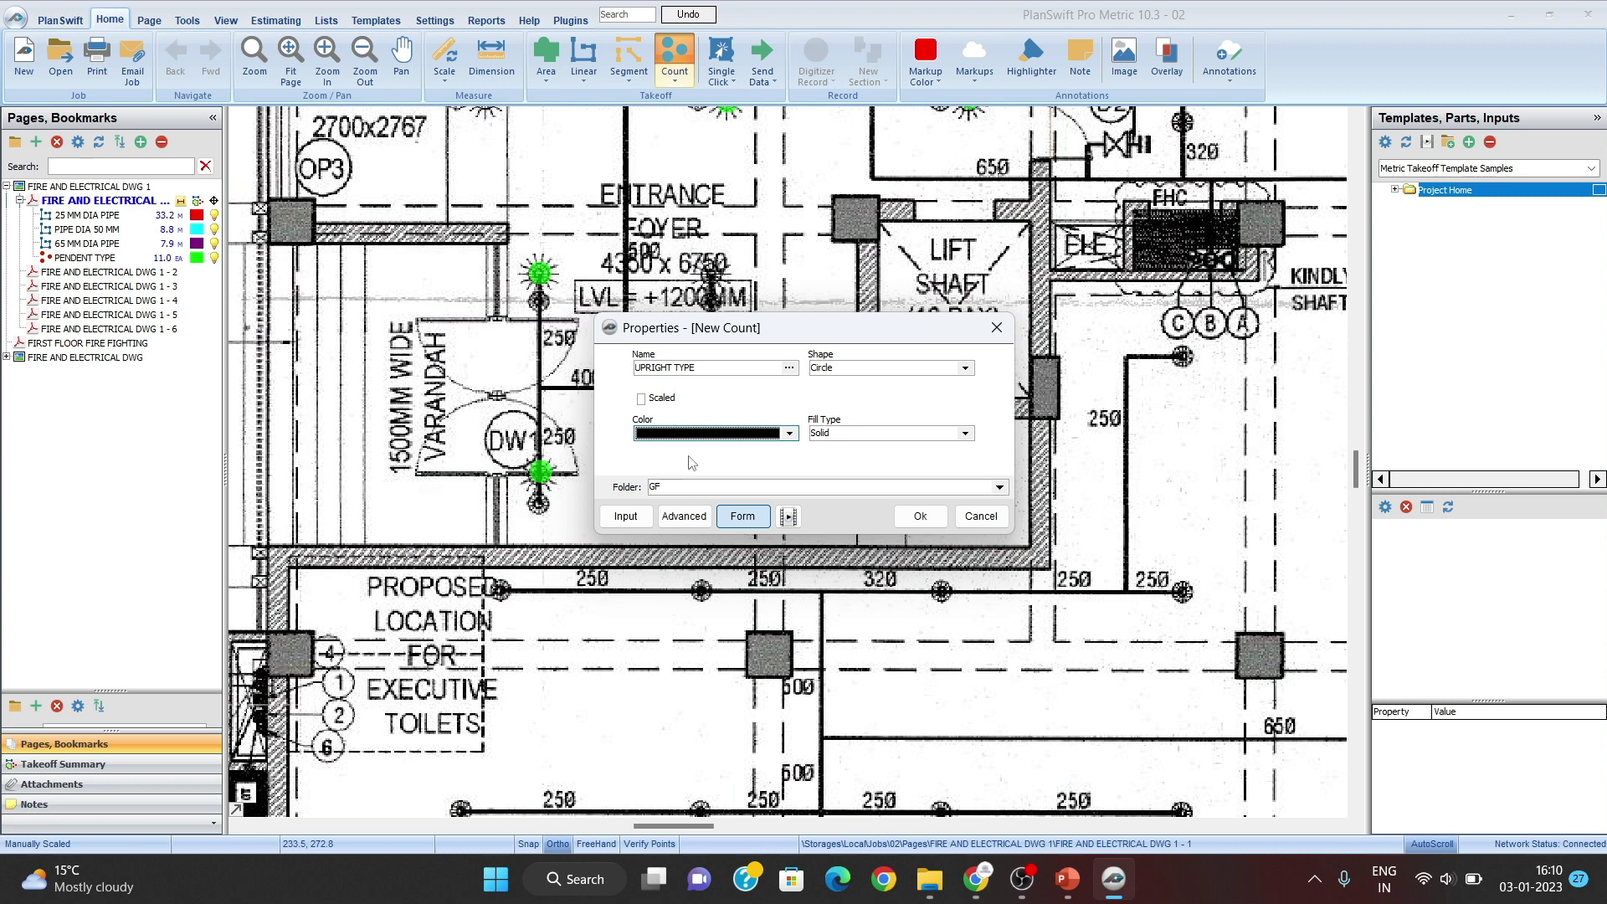
pyautogui.click(788, 434)
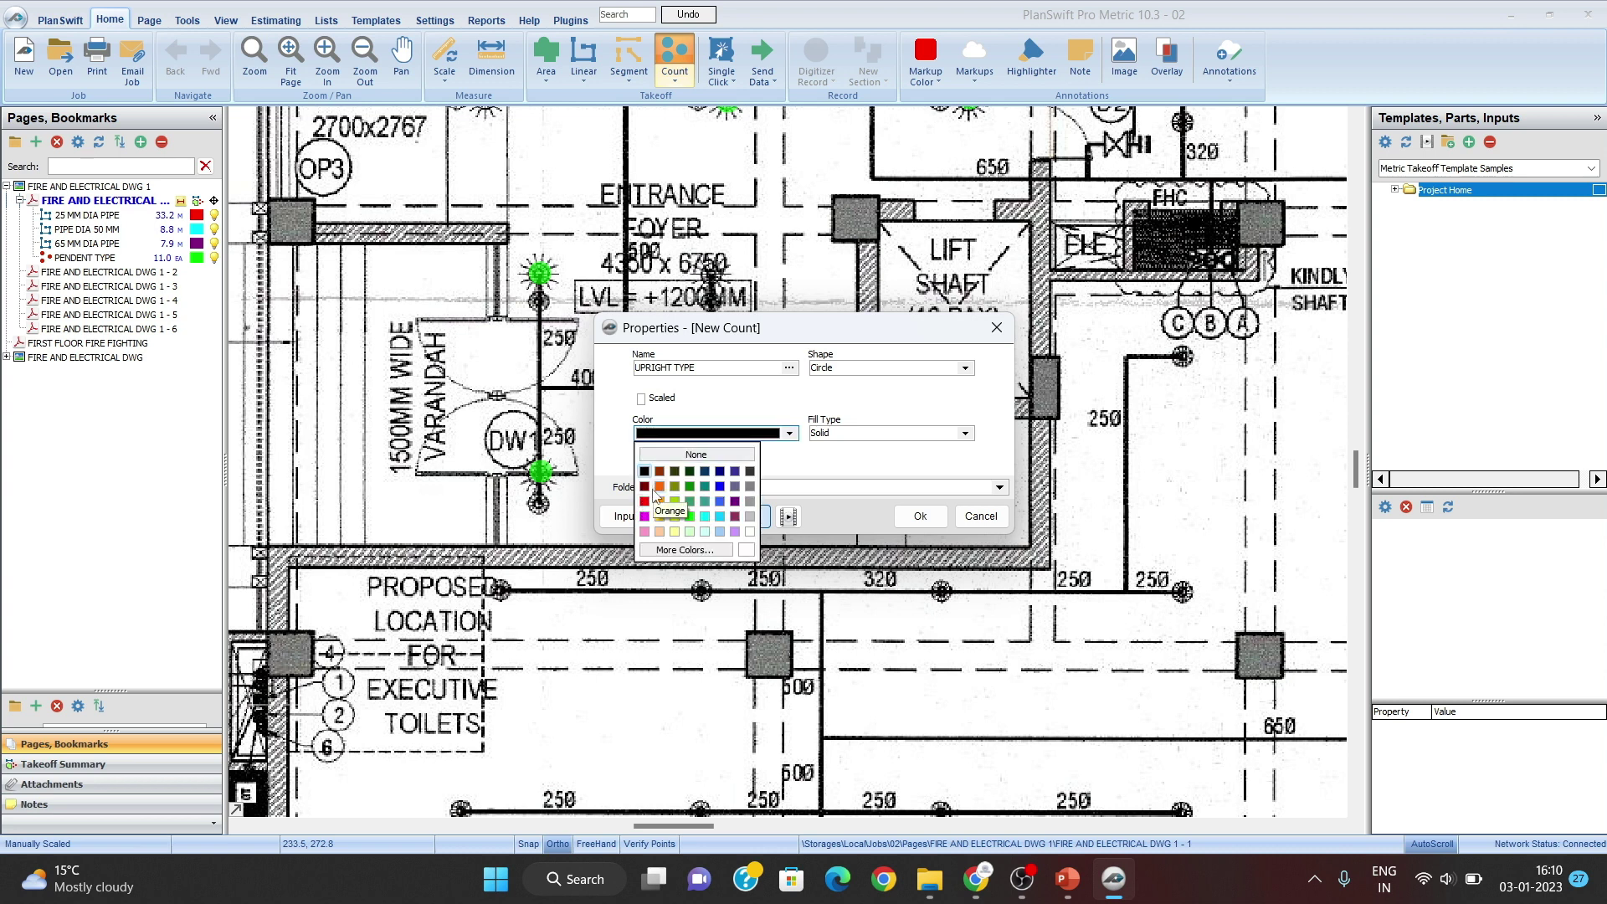
pyautogui.click(719, 488)
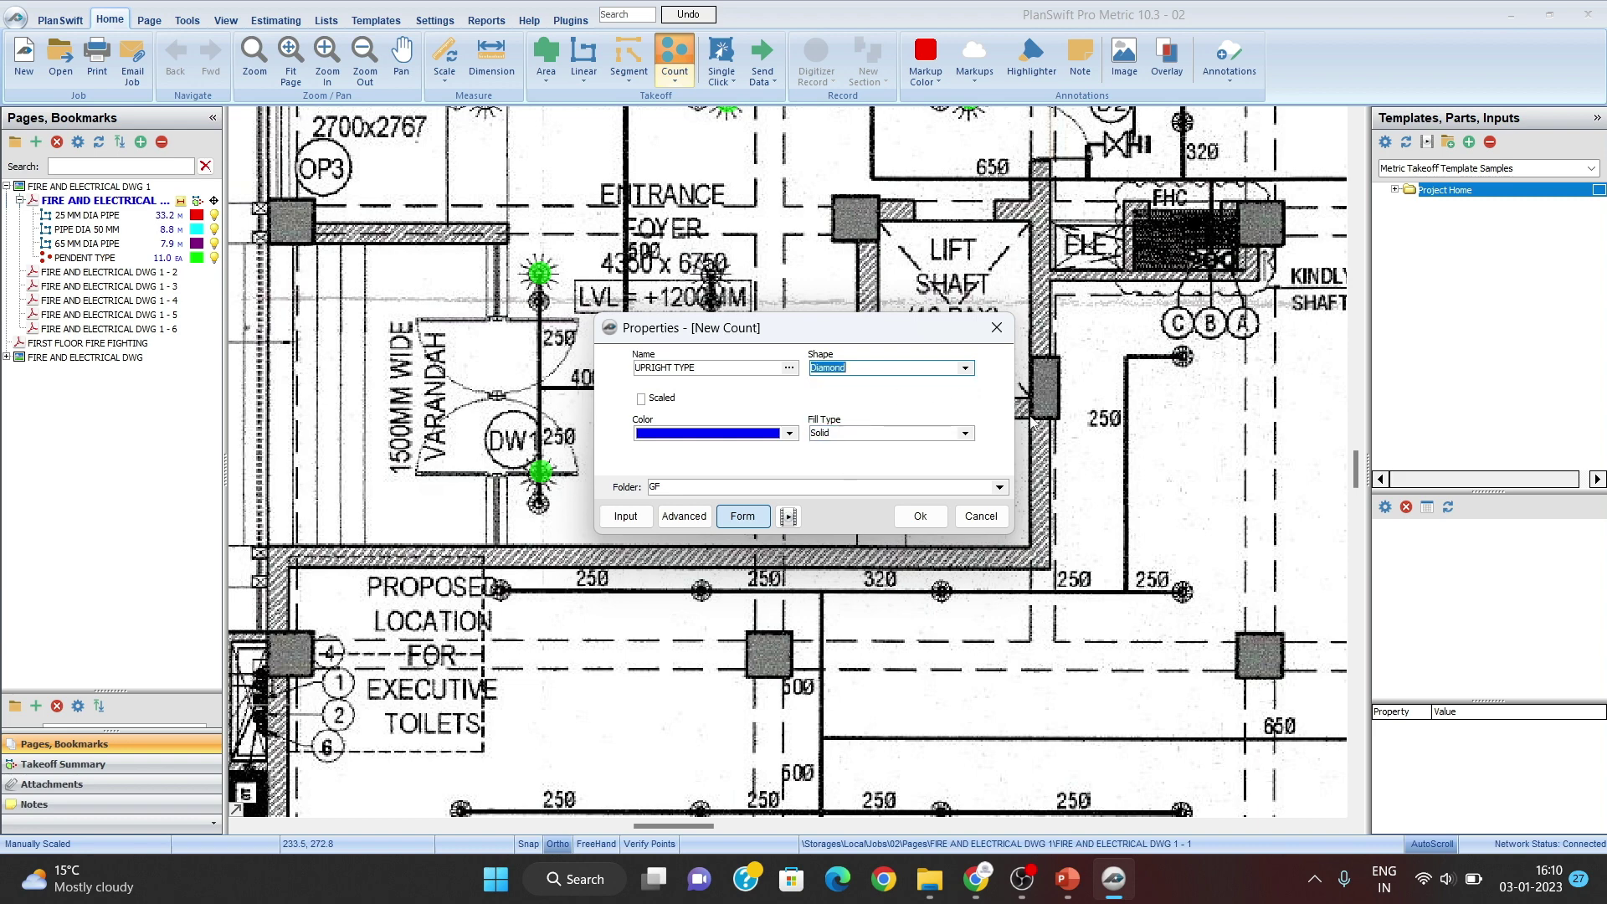
pyautogui.click(921, 516)
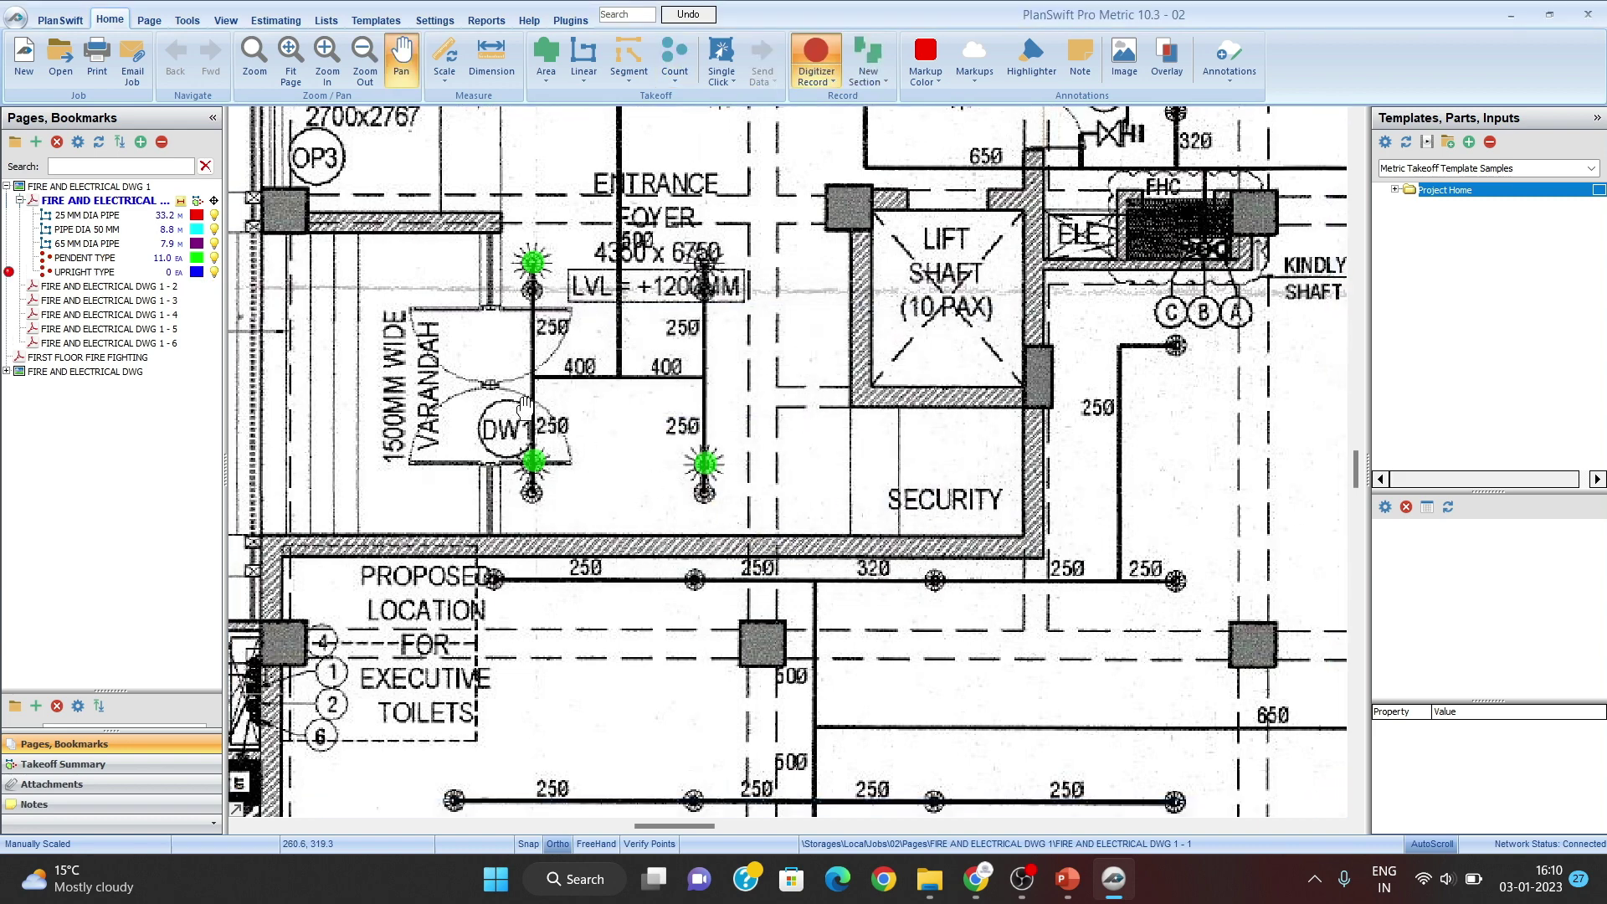
# Step: Count four upright type sprinklers on the two branch lines just below the security room
pyautogui.click(993, 452)
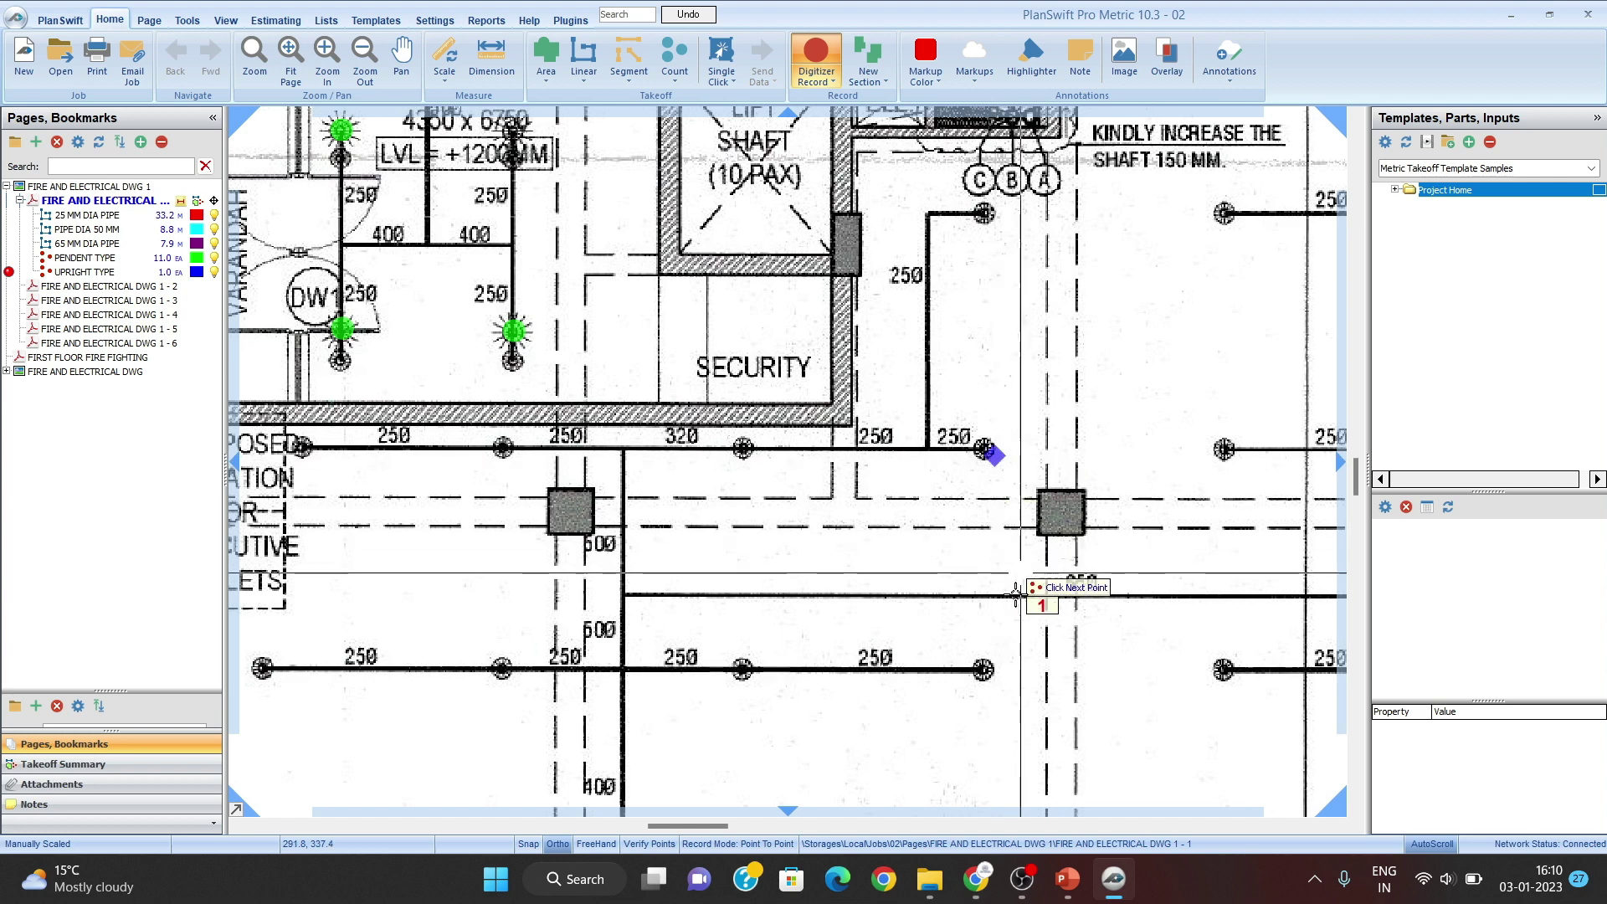
pyautogui.click(986, 669)
pyautogui.click(742, 669)
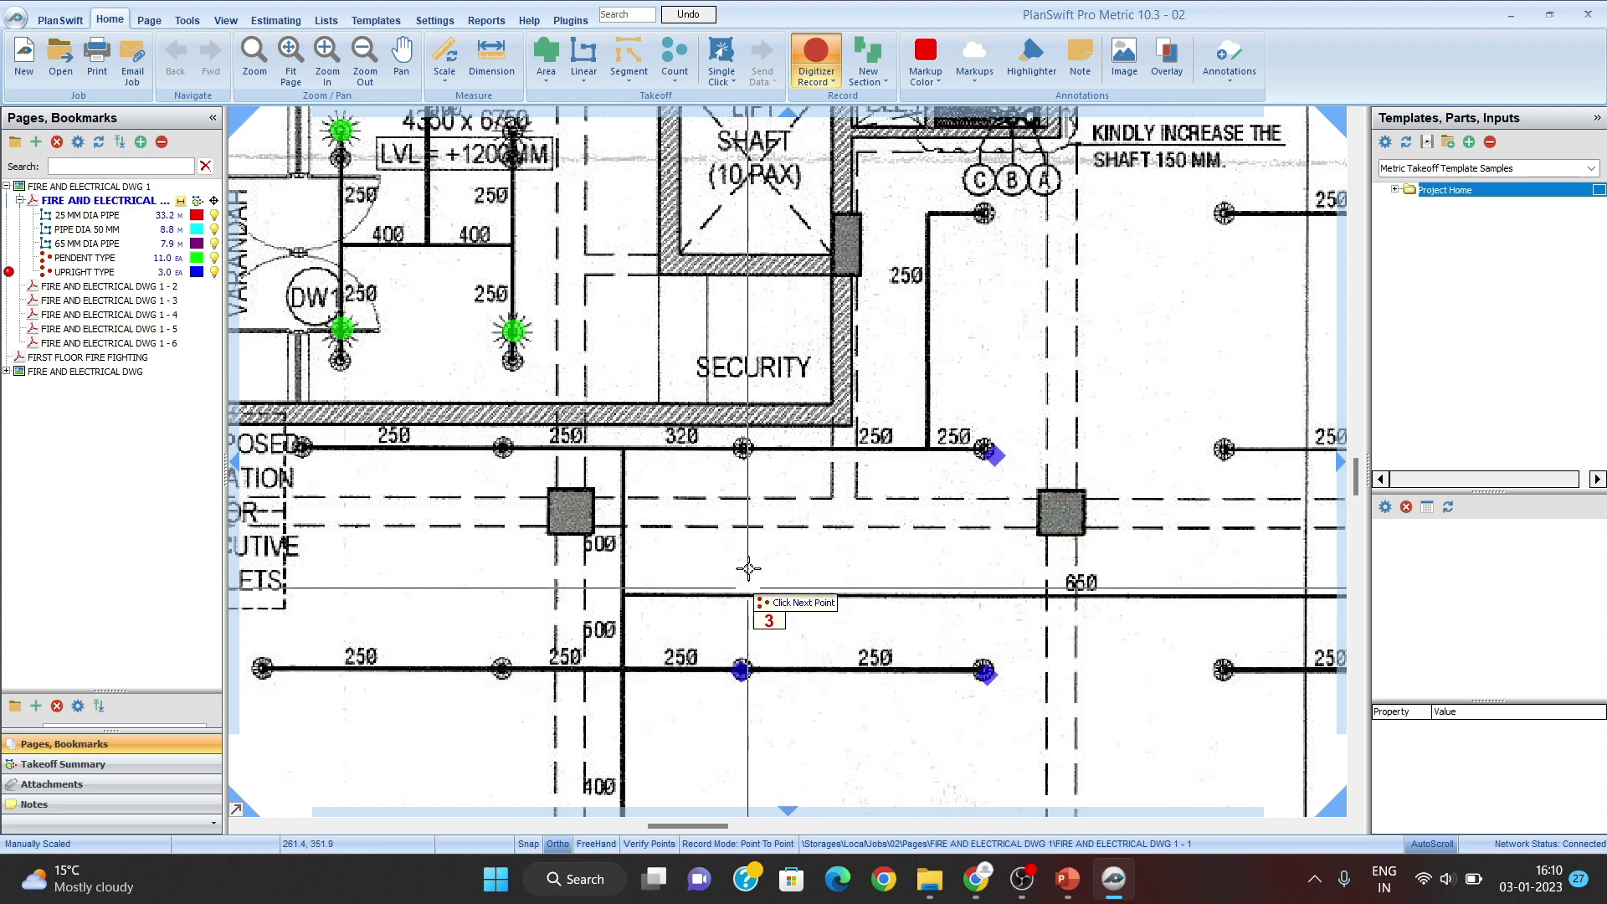
pyautogui.click(742, 449)
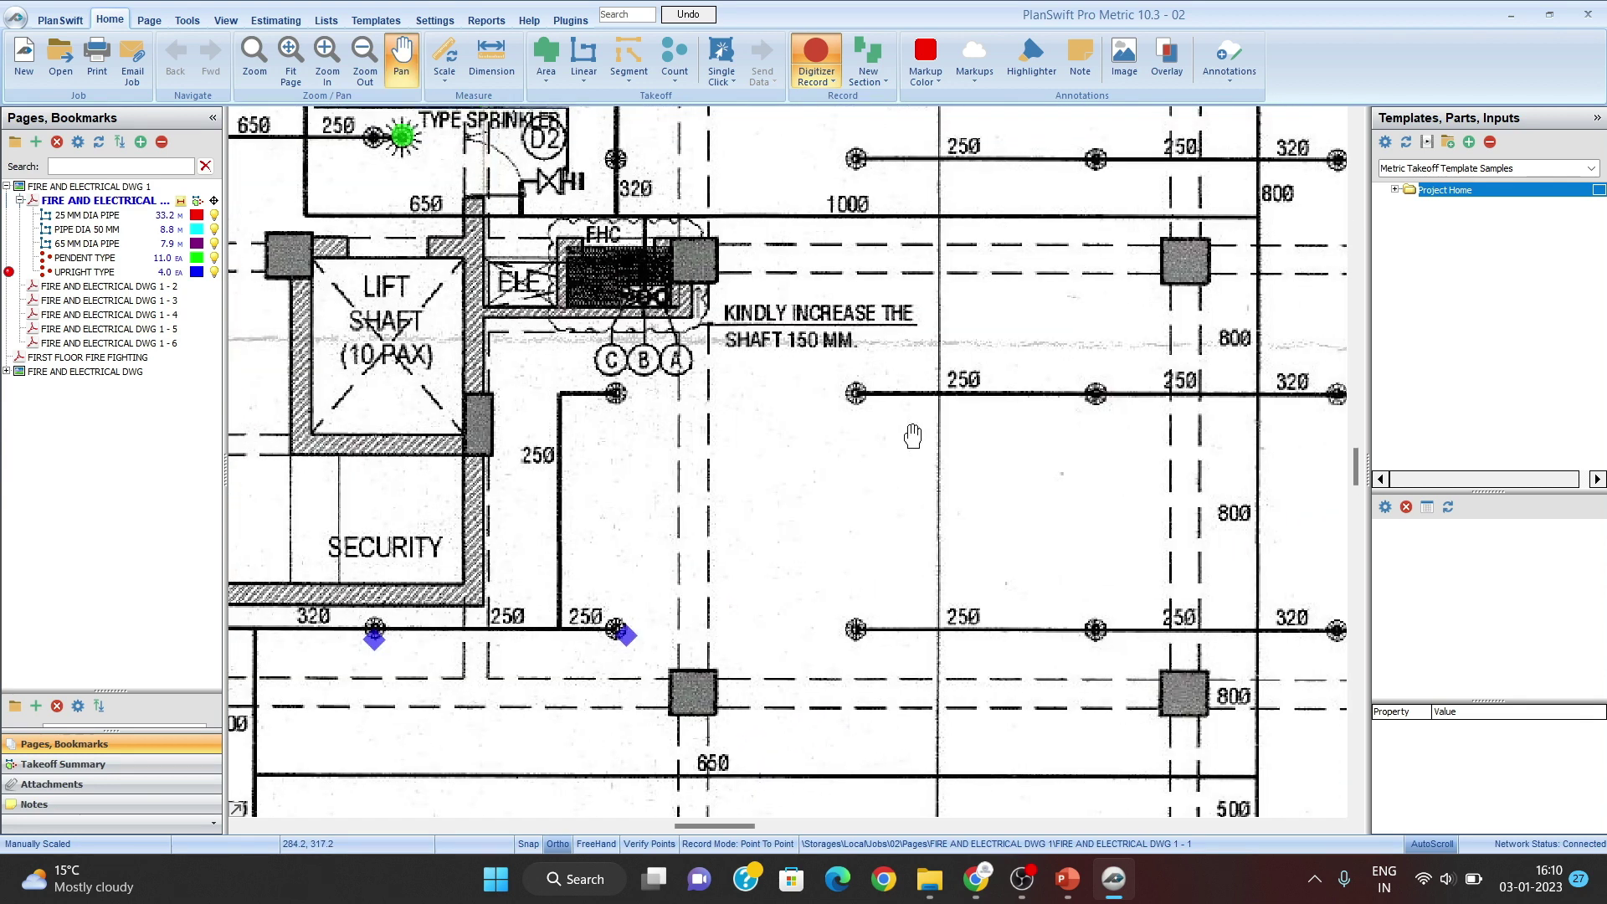
# Step: Count eight upright type sprinklers in the two columns between the FHC shaft and the vertical 800 main, over four branch lines
pyautogui.click(857, 394)
pyautogui.click(856, 629)
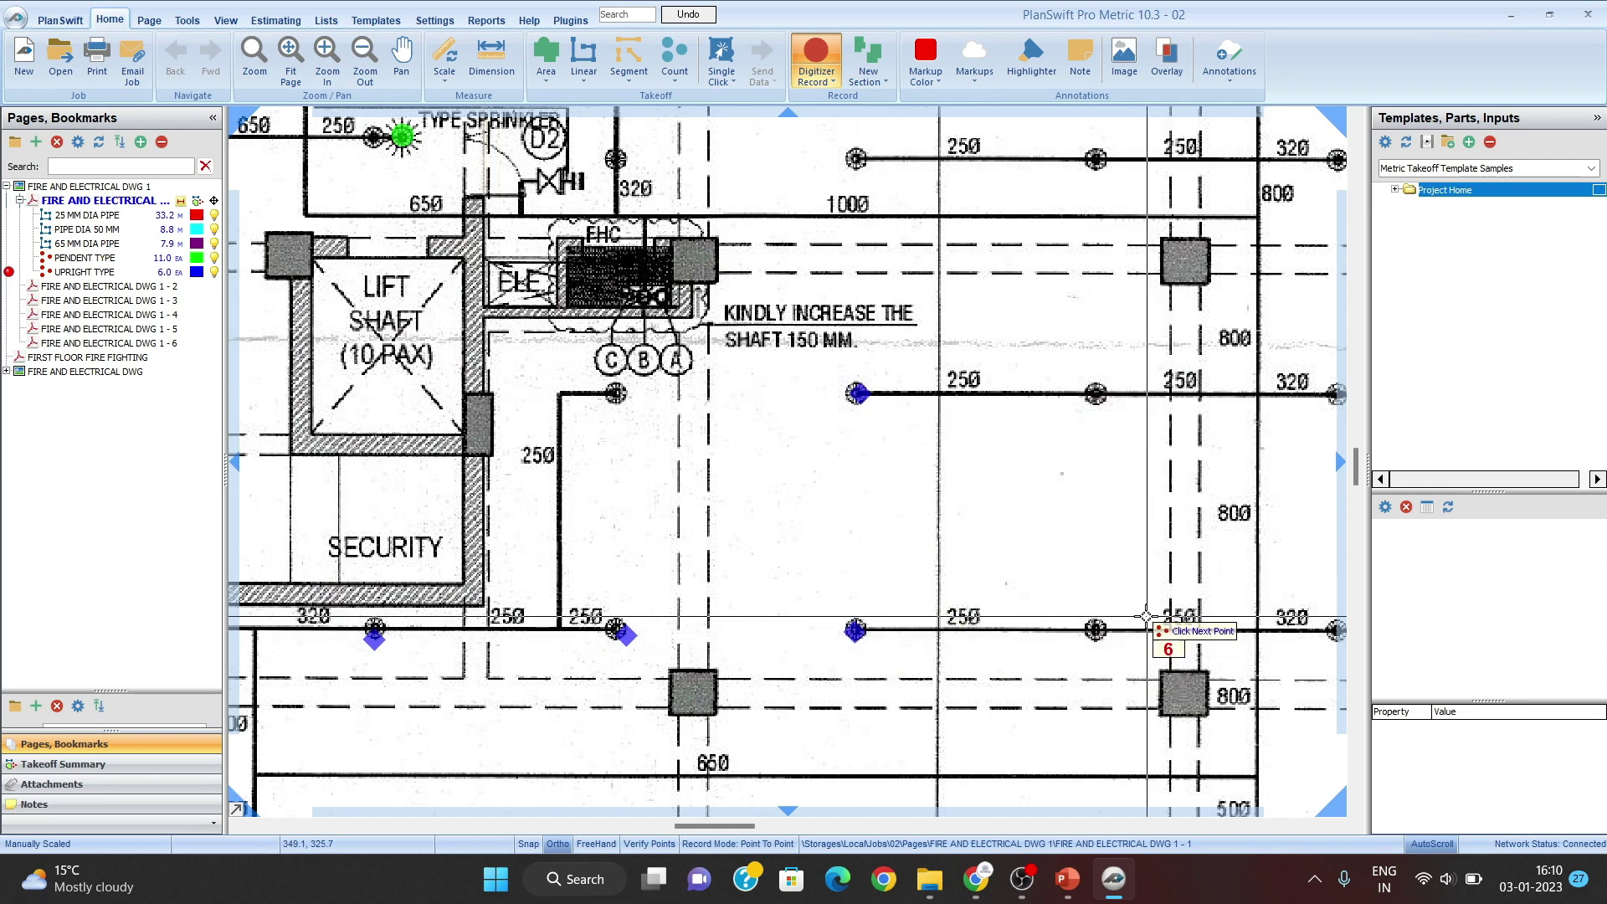
pyautogui.click(1096, 629)
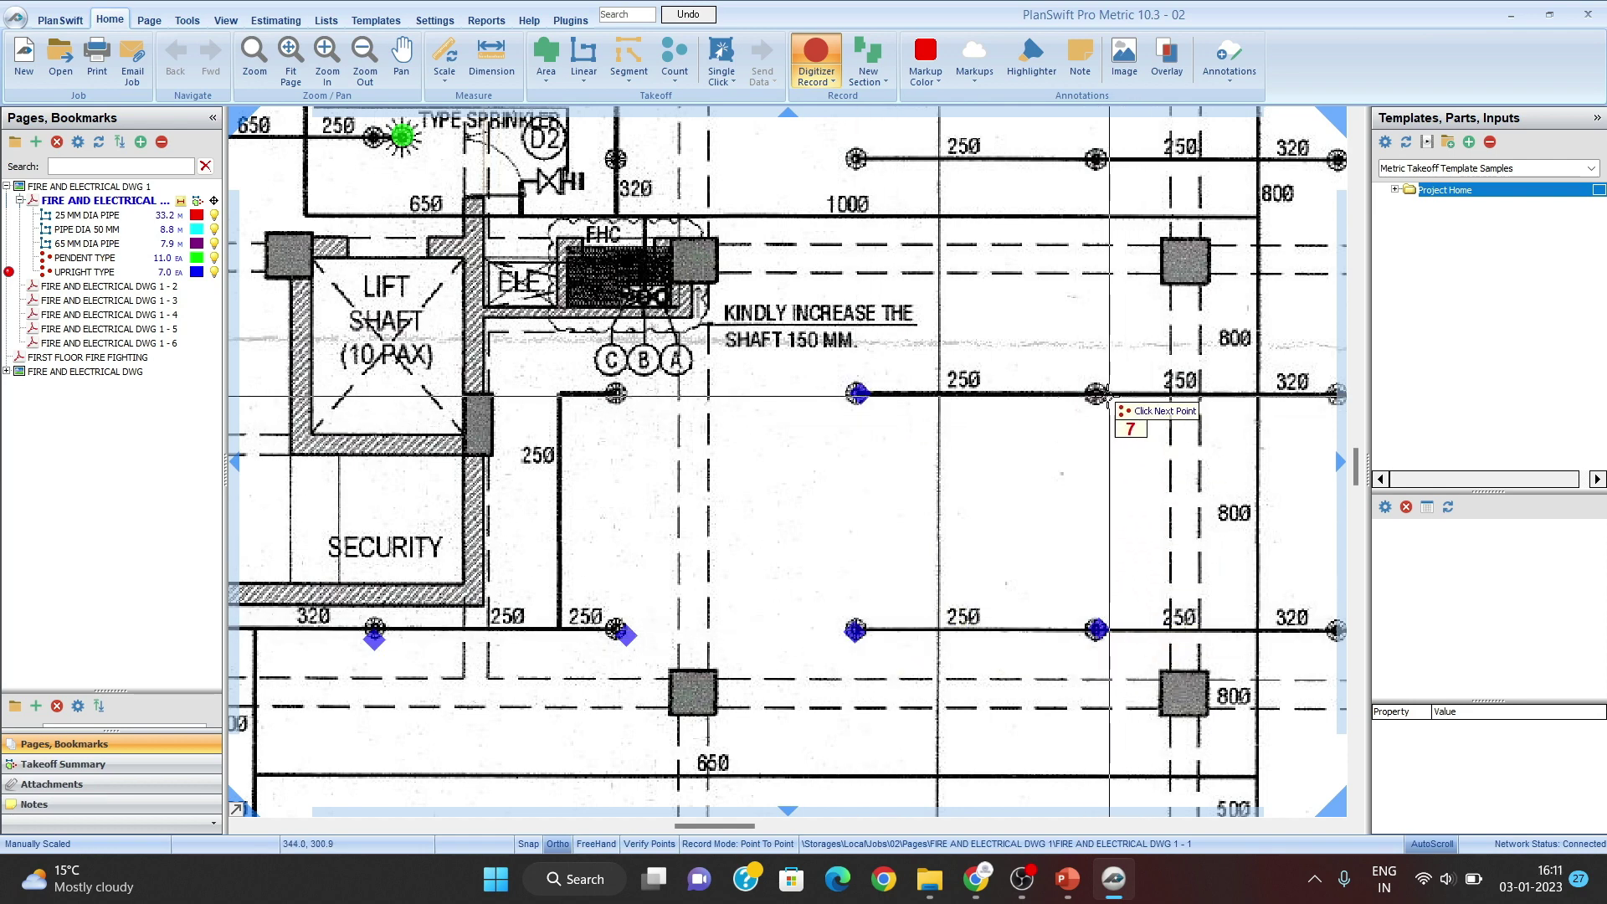
pyautogui.click(1096, 393)
pyautogui.click(1096, 159)
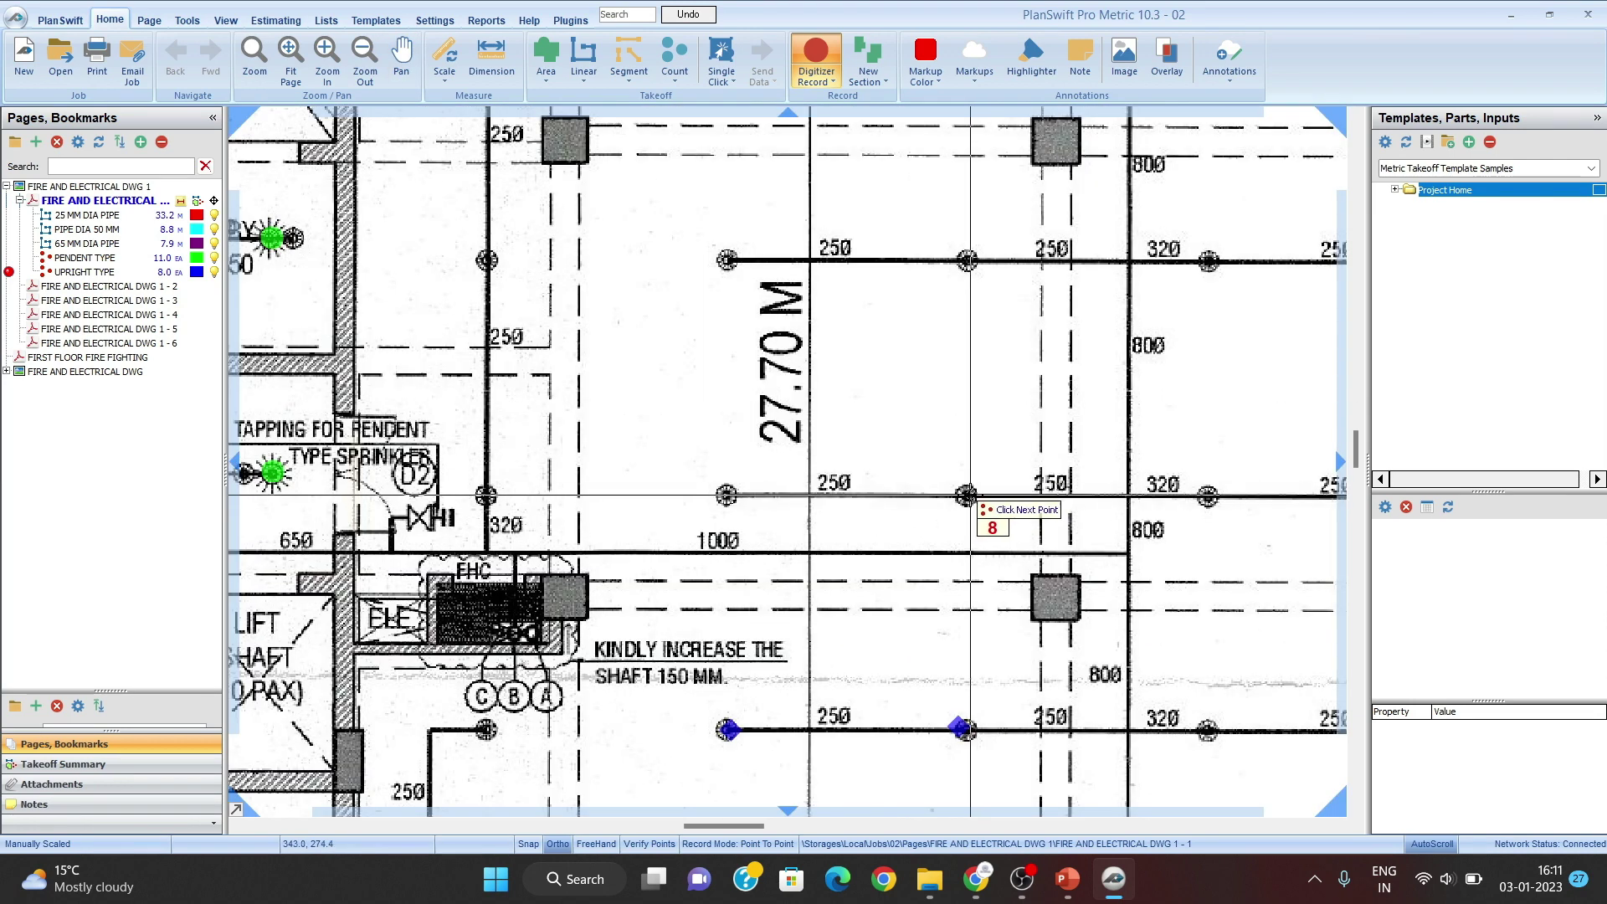
pyautogui.click(968, 261)
pyautogui.click(728, 258)
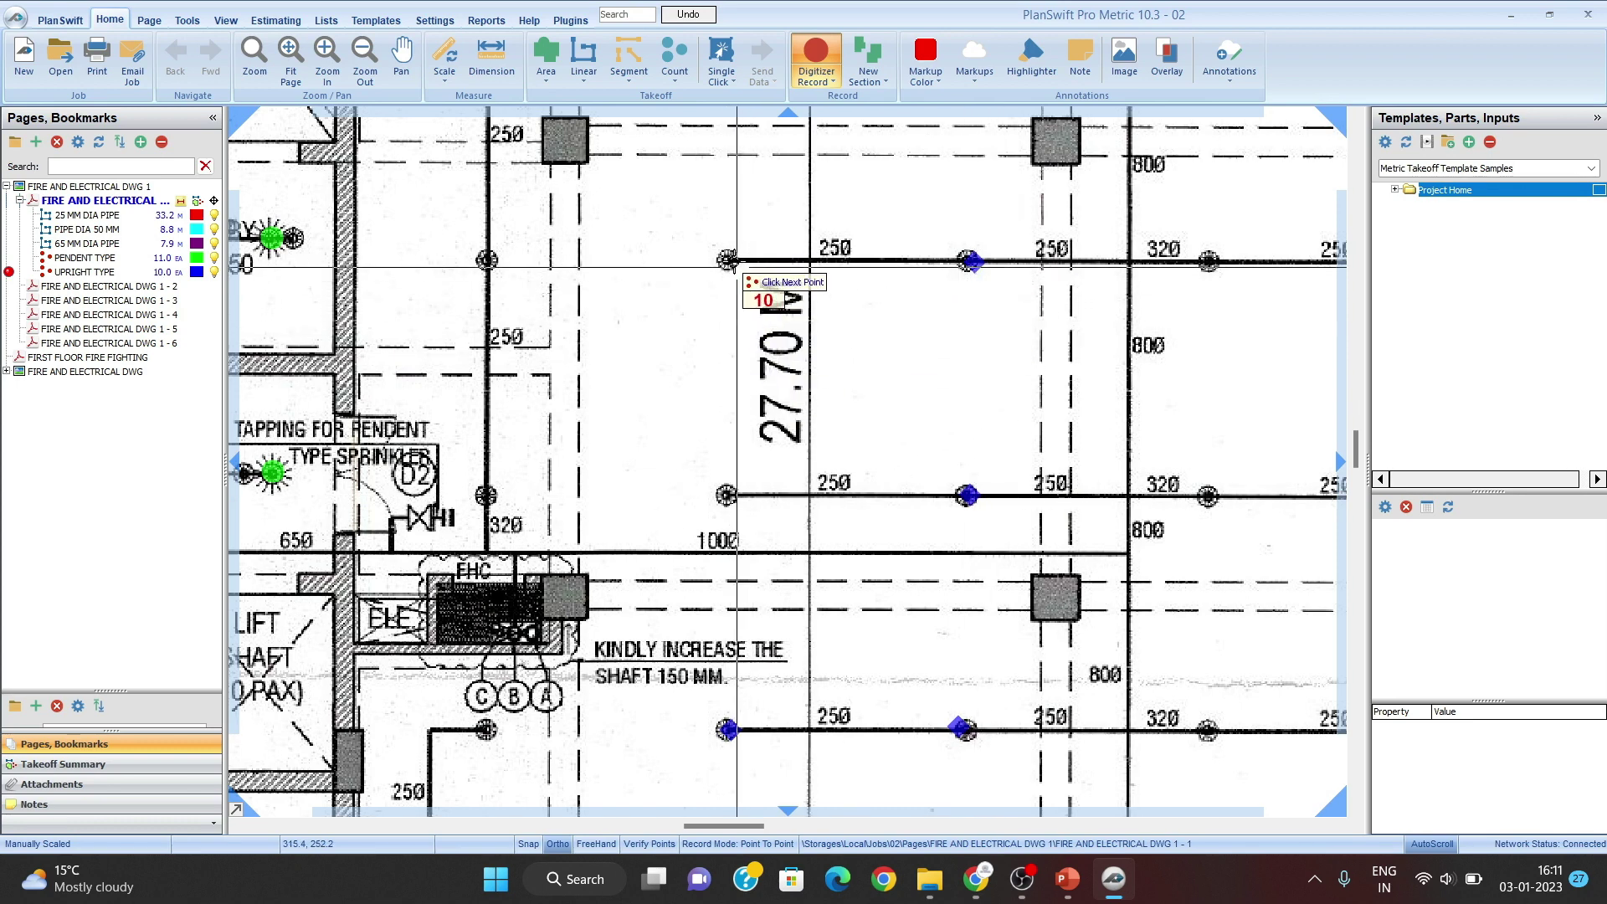
pyautogui.click(726, 496)
pyautogui.press('Escape')
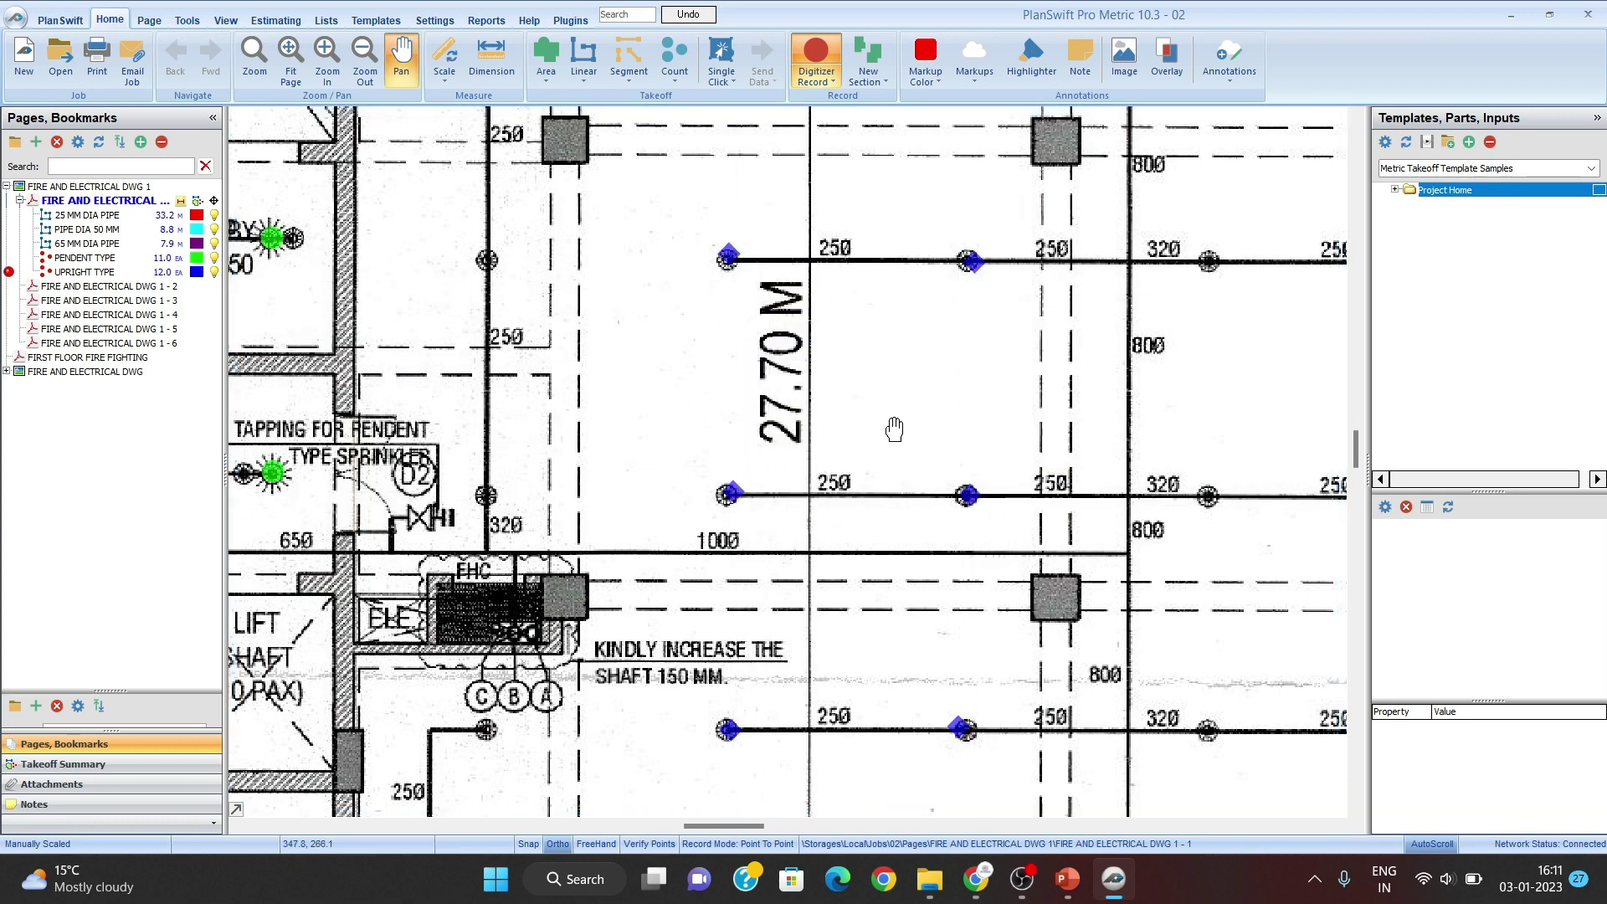
# Step: Count five upright type sprinklers on the three branch lines just past the vertical 800 main, toward the OFFICE PLATE-I label
pyautogui.moveTo(1009, 421); pyautogui.dragTo(687, 439)
pyautogui.click(882, 280)
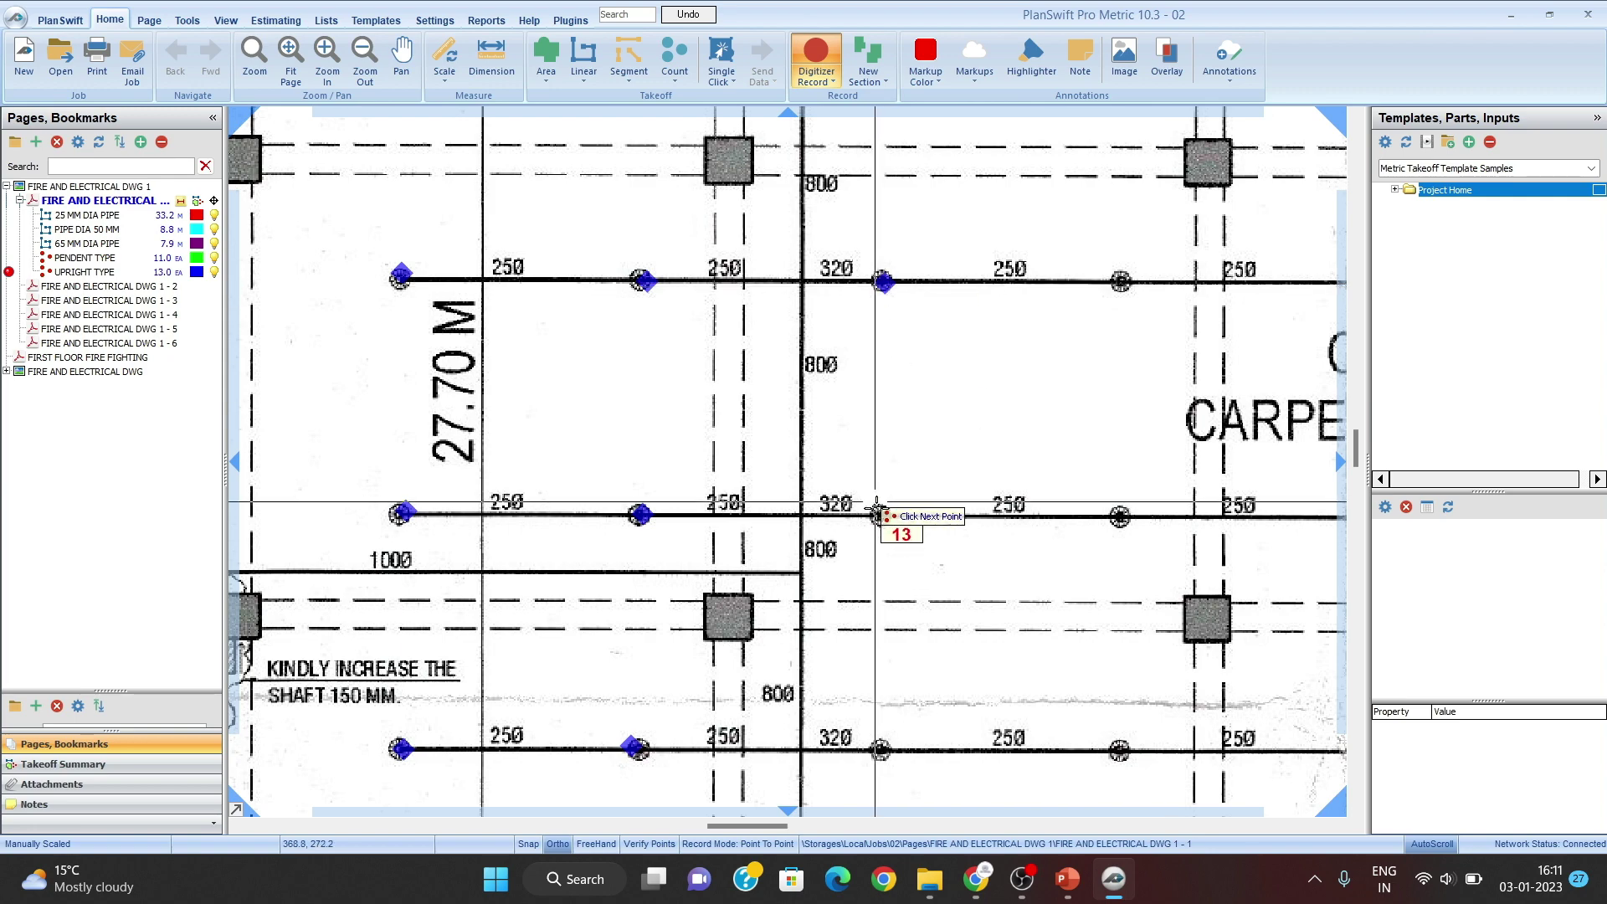
pyautogui.click(881, 514)
pyautogui.click(881, 750)
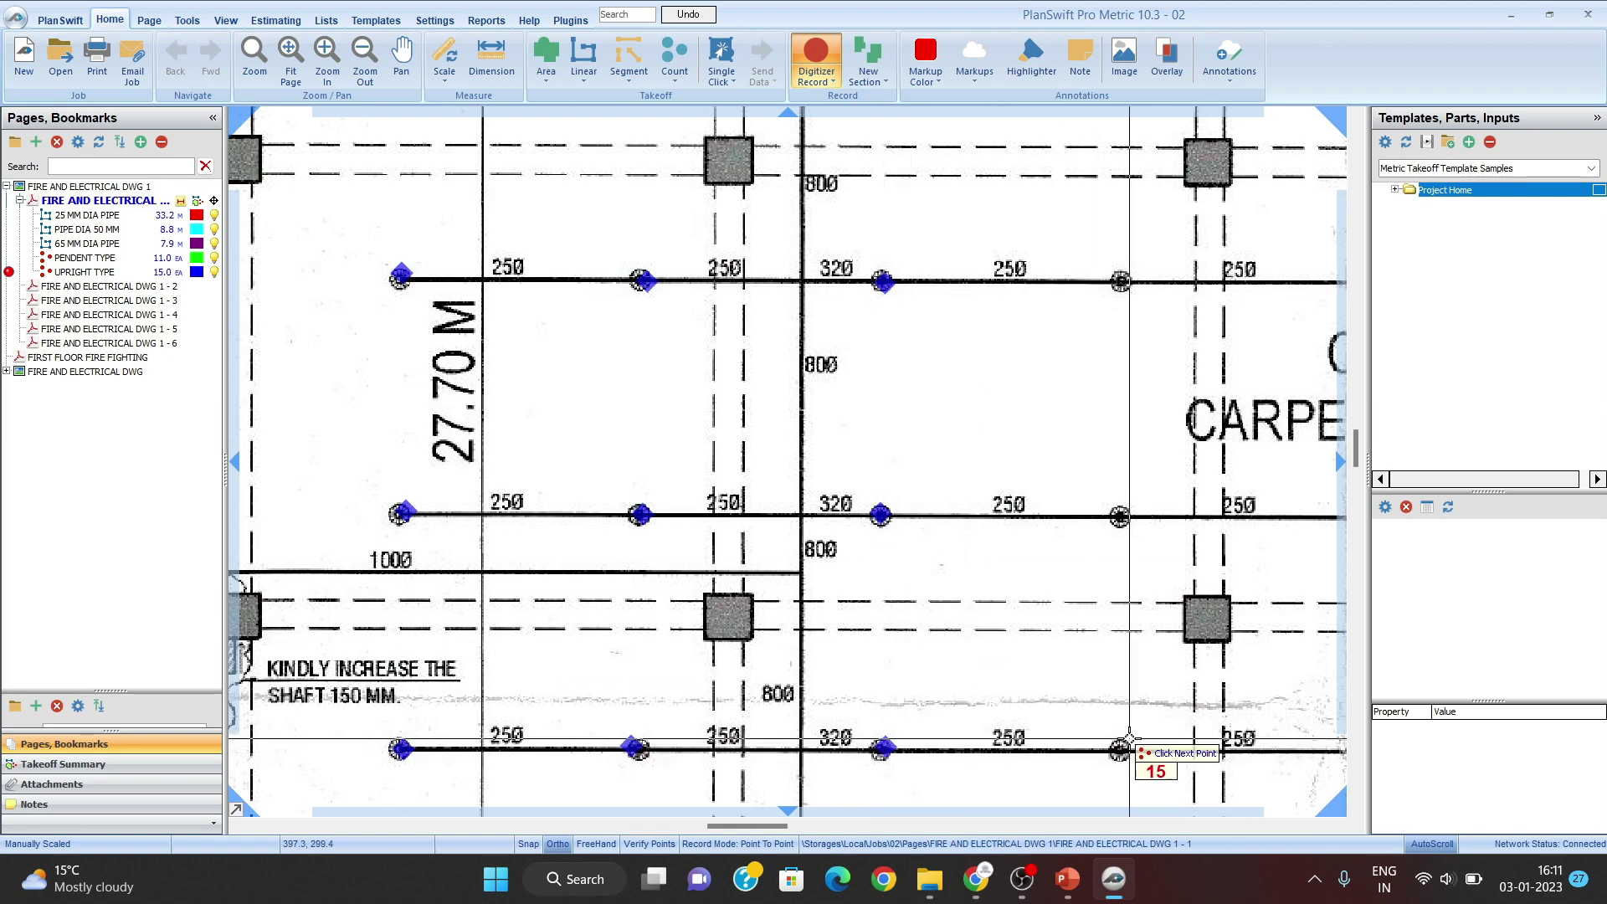
pyautogui.click(1120, 749)
pyautogui.click(1120, 514)
# Step: Count the two remaining upright type sprinklers at the end of the branch line just above the OFFICE PLATE-I label
pyautogui.moveTo(1120, 513); pyautogui.dragTo(826, 430)
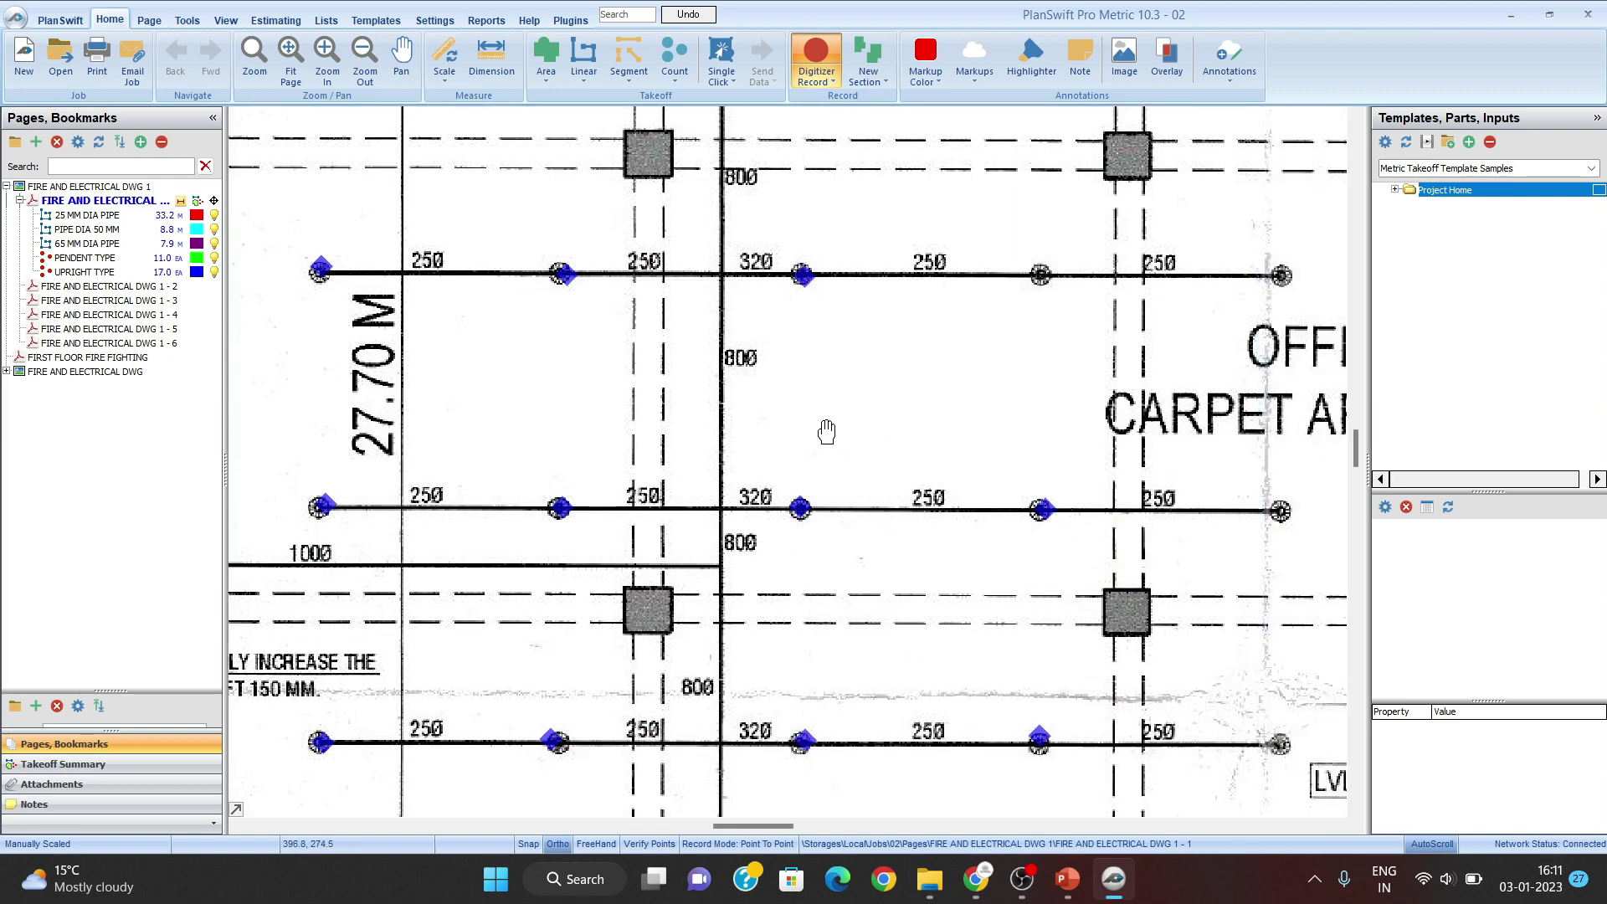
pyautogui.scroll(-5, 827, 432)
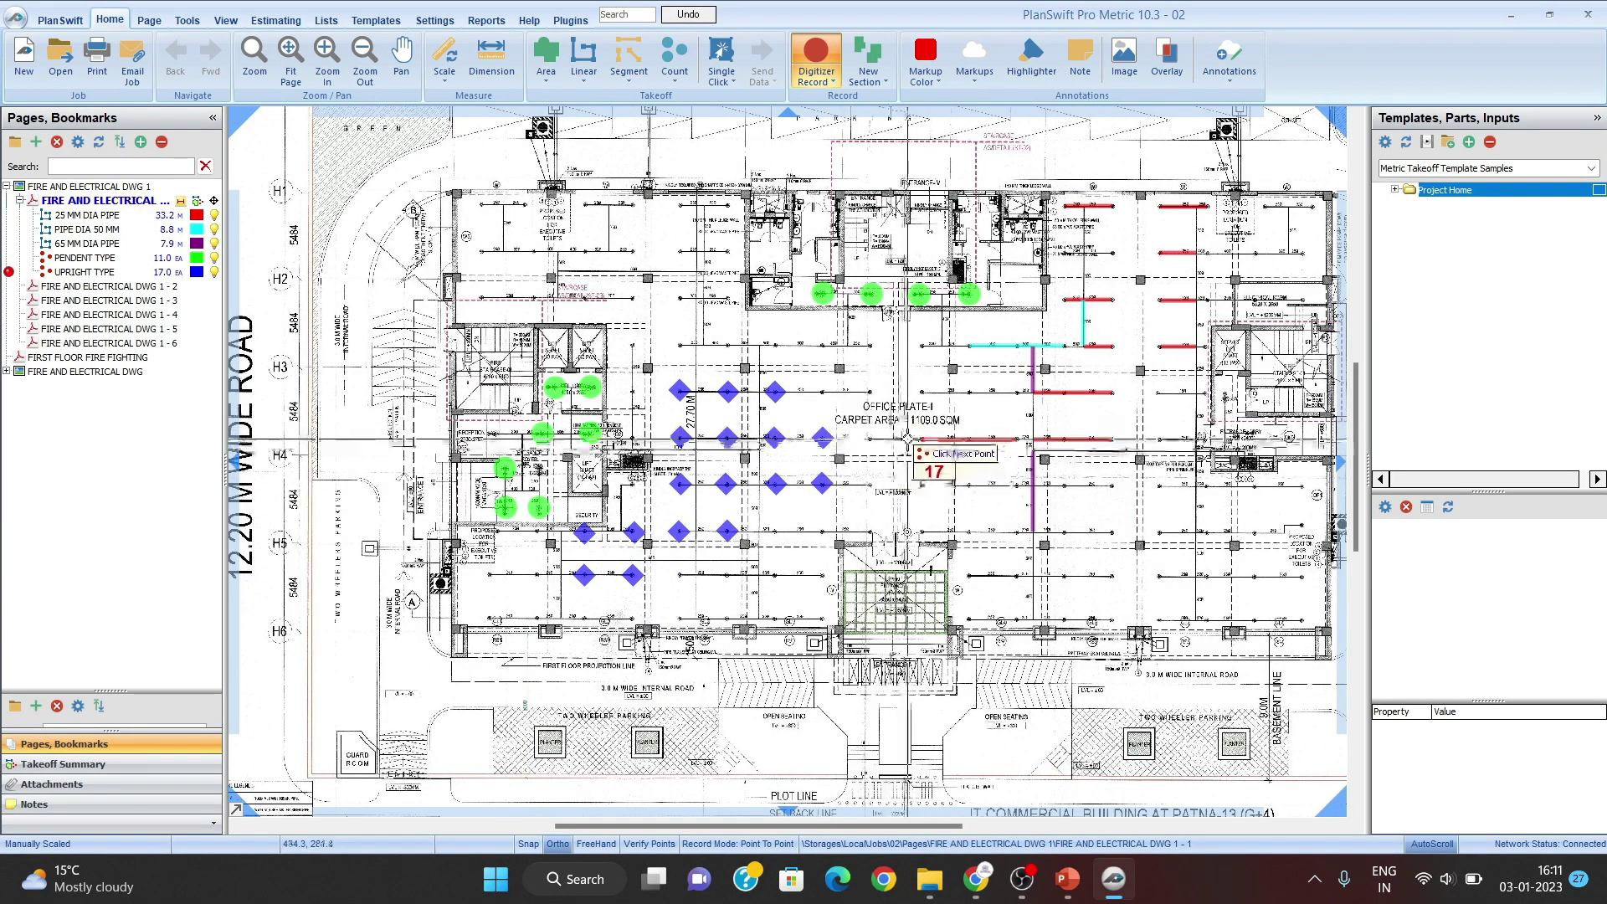
pyautogui.scroll(5, 907, 437)
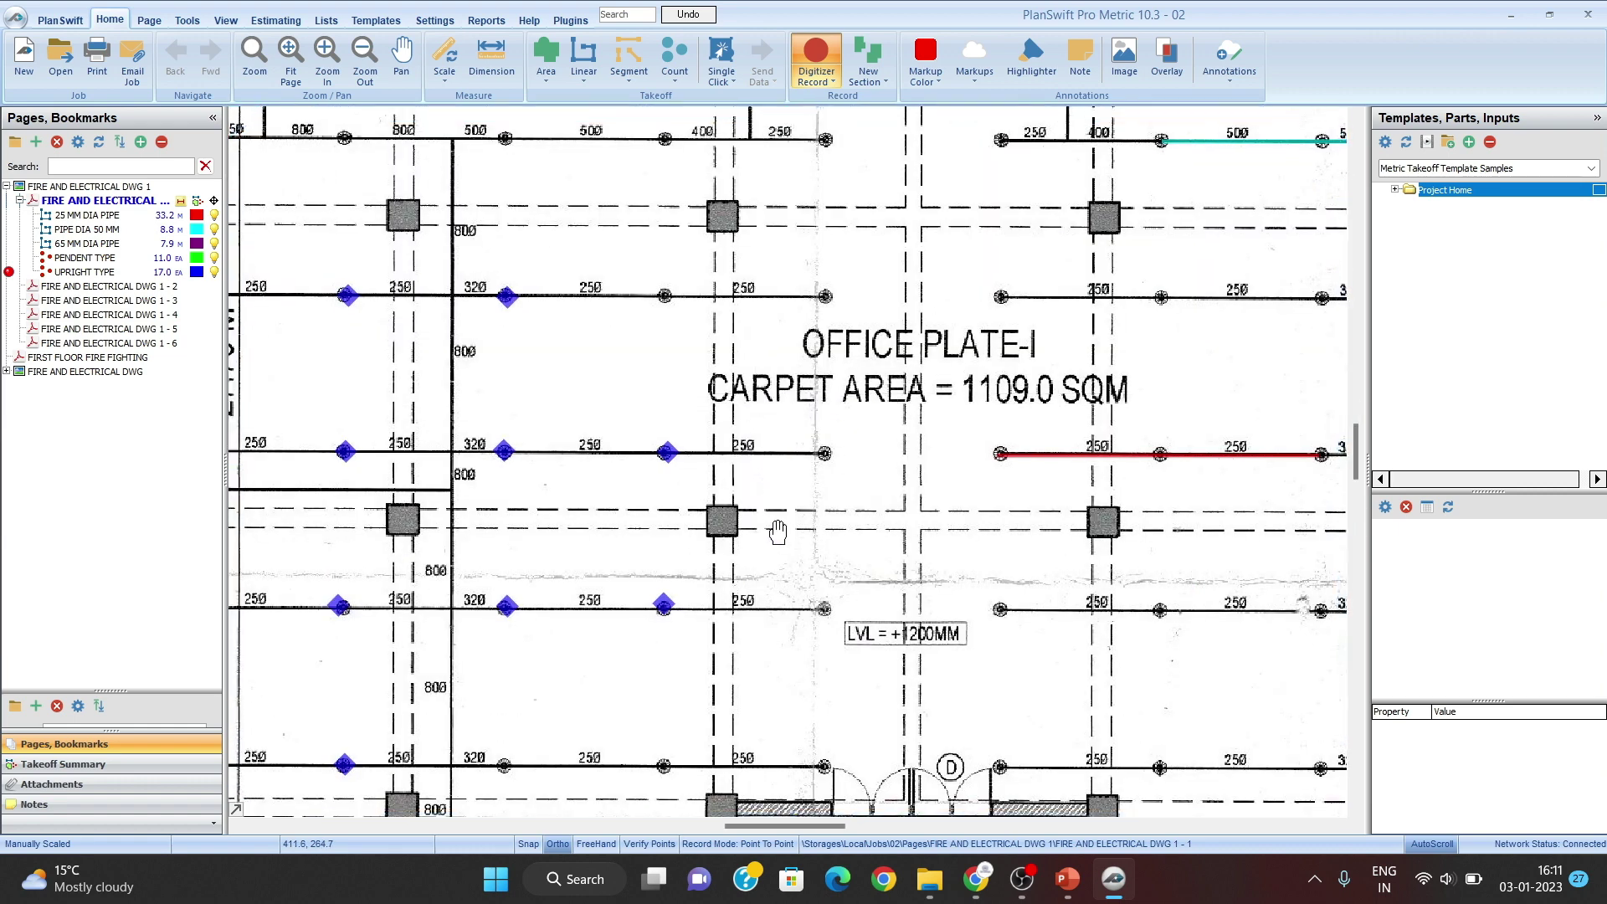
pyautogui.moveTo(778, 531); pyautogui.dragTo(795, 662)
pyautogui.scroll(4, 699, 465)
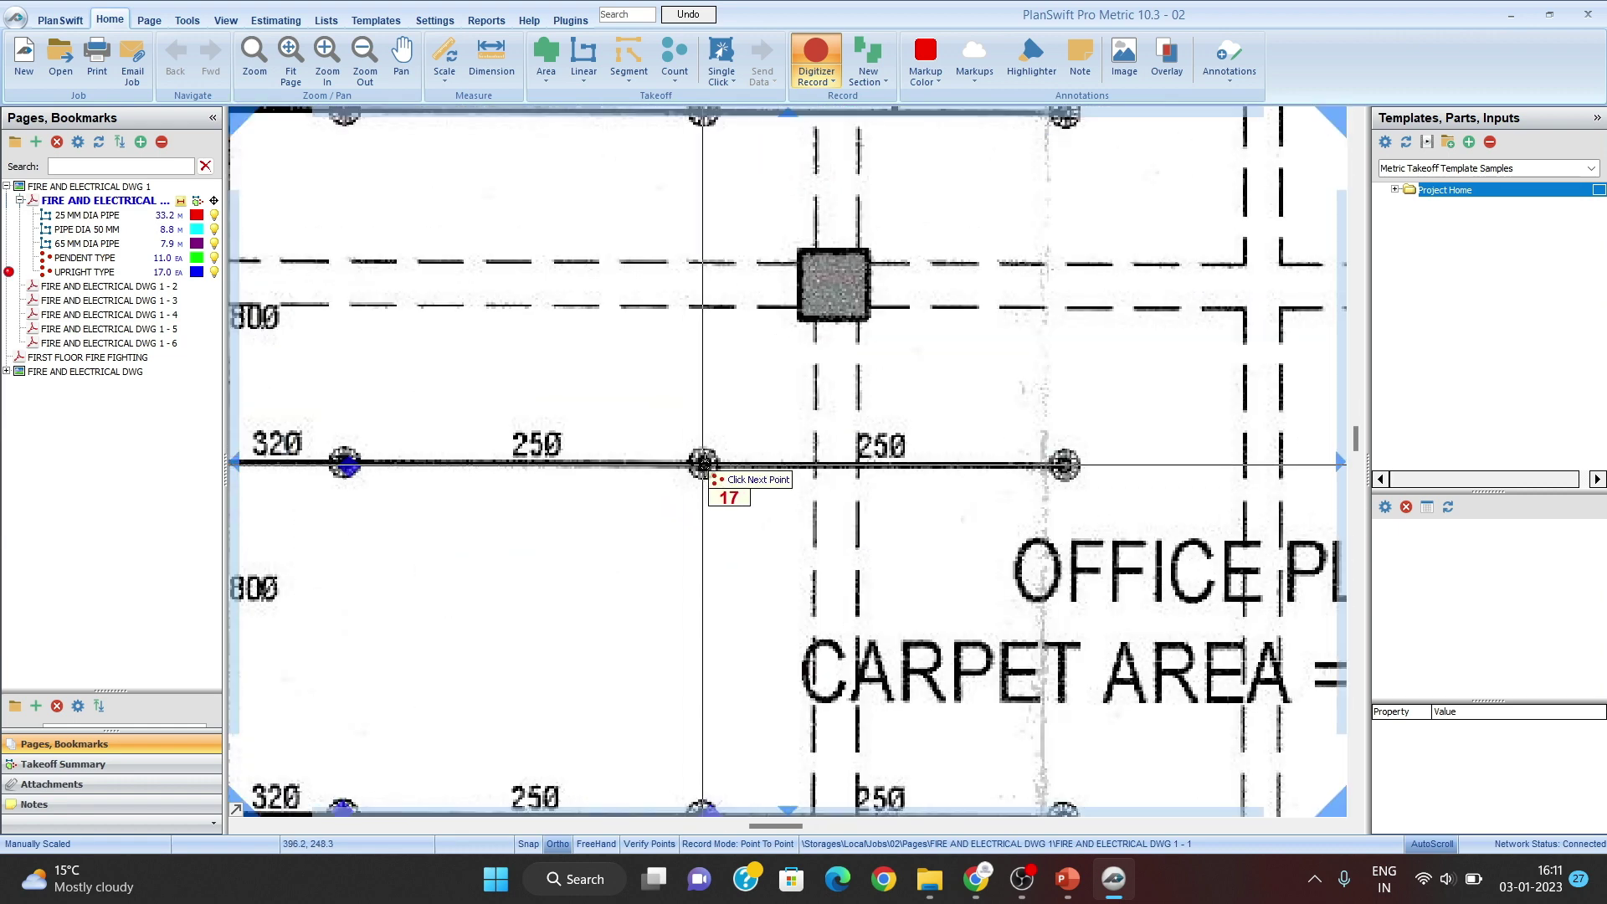
pyautogui.click(703, 463)
pyautogui.click(1063, 463)
pyautogui.scroll(-4, 1023, 392)
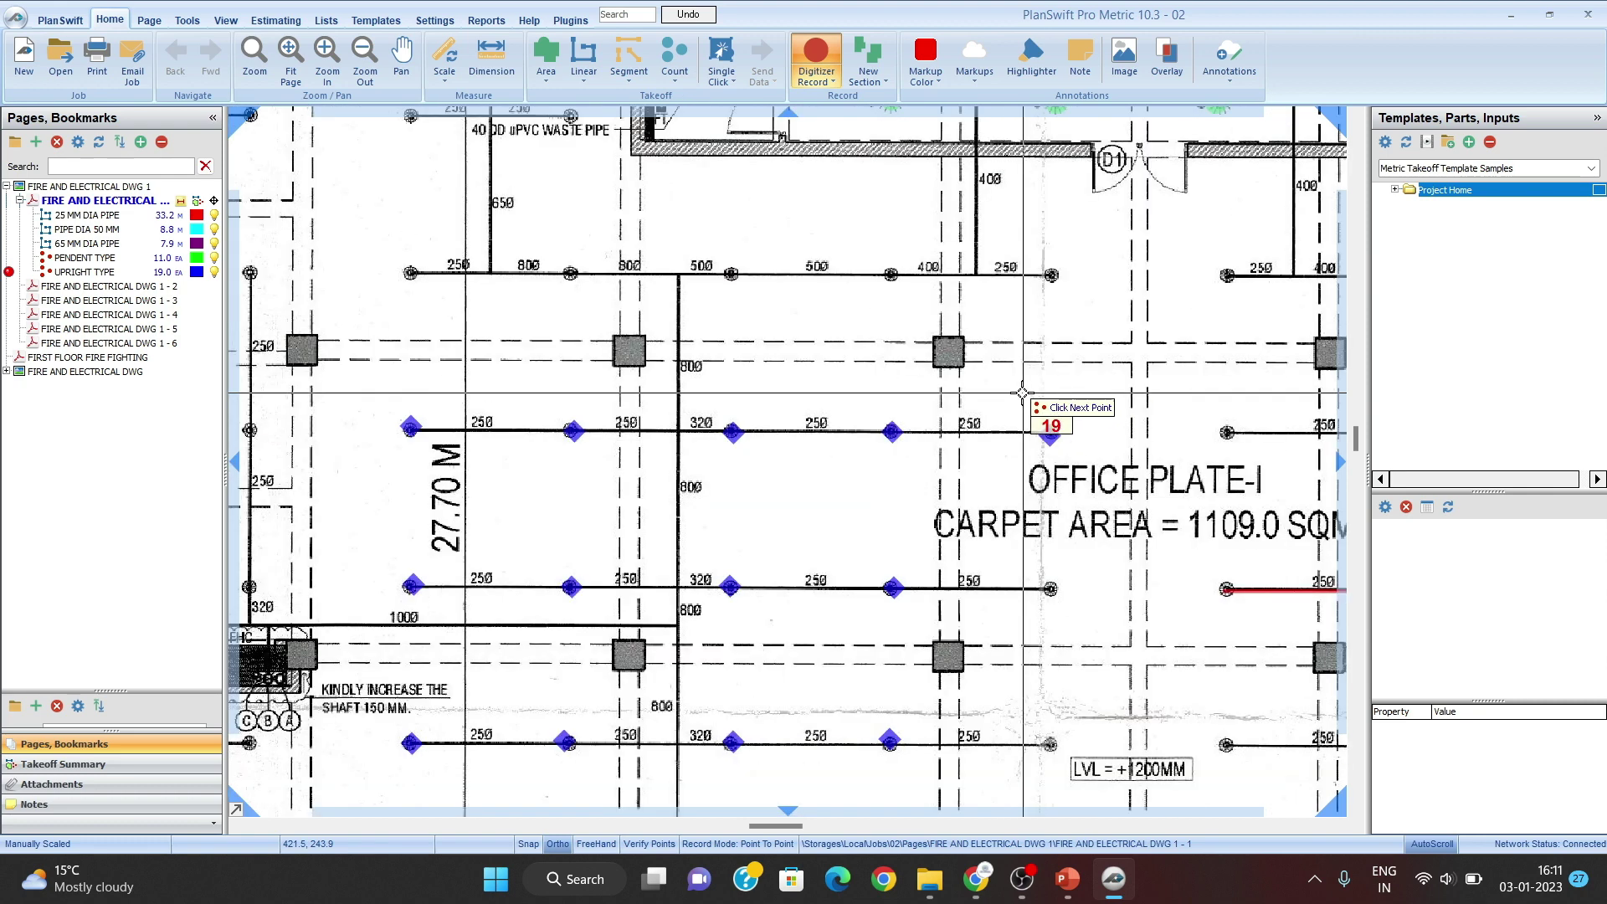
# Step: Count the two upright type sprinklers at the end of the branch line just below door D1, ending that count
pyautogui.moveTo(664, 330); pyautogui.dragTo(531, 387)
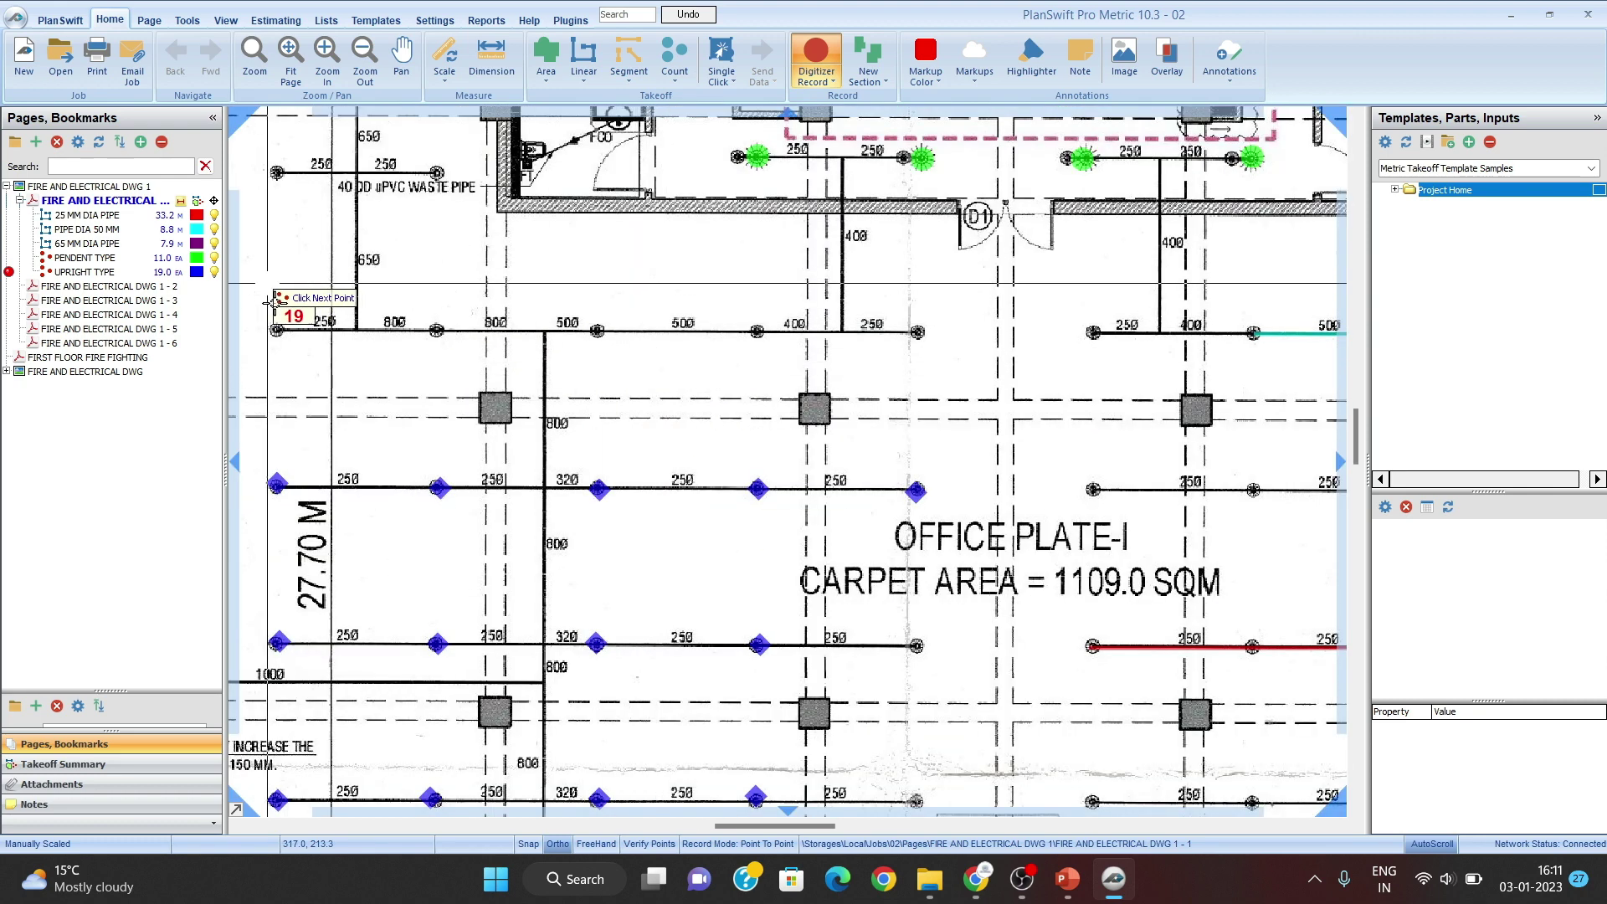
pyautogui.click(757, 332)
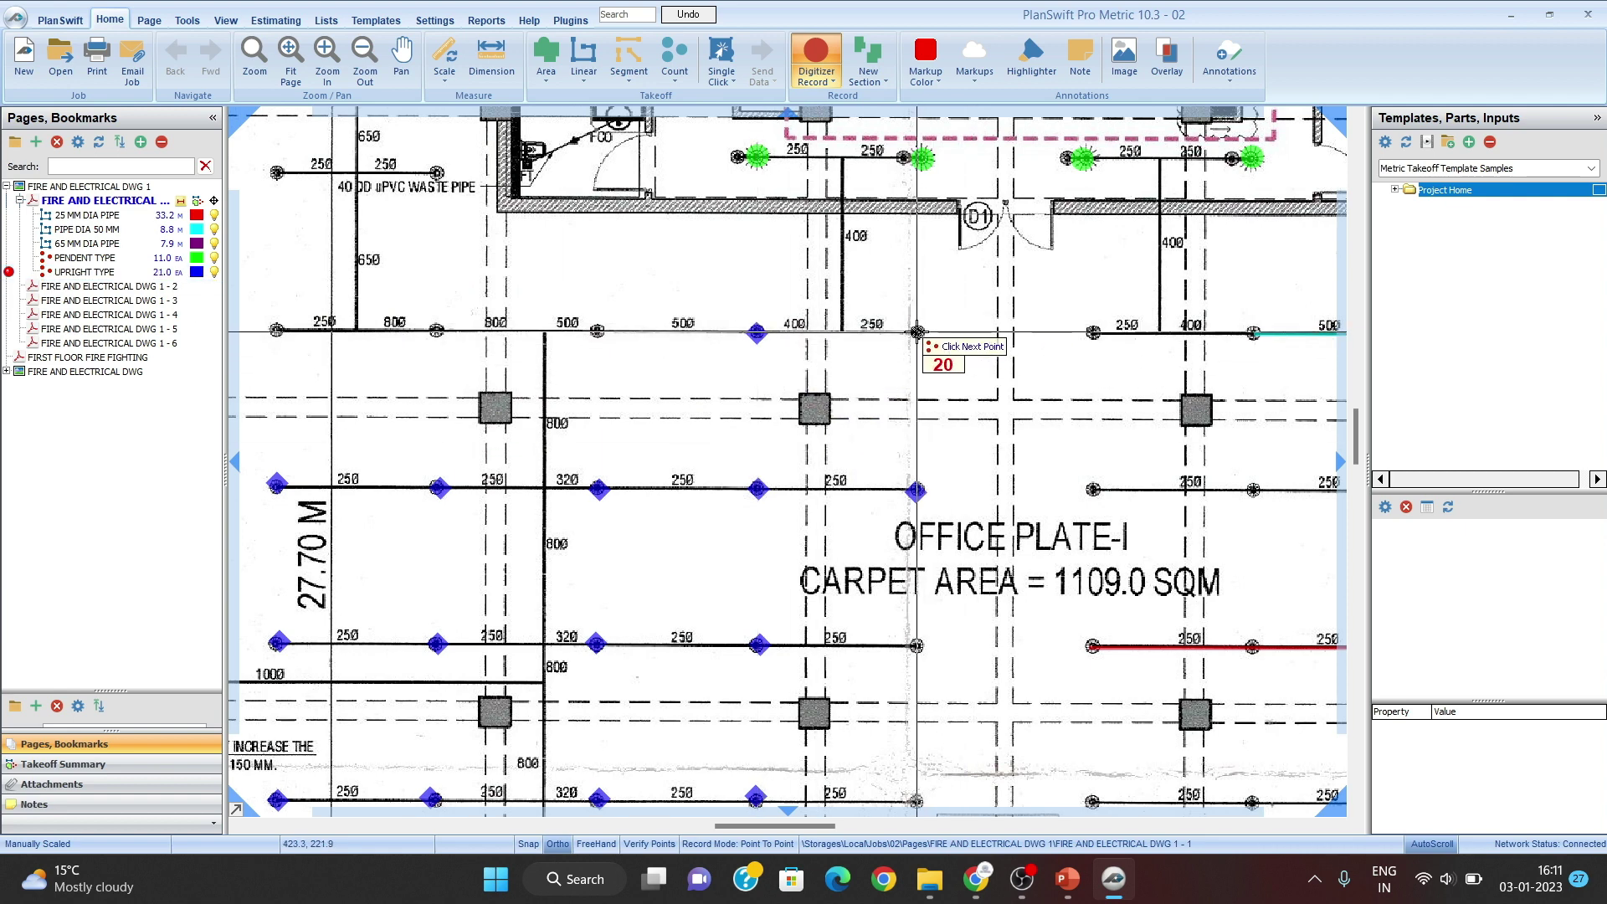
pyautogui.click(917, 332)
pyautogui.press('Escape')
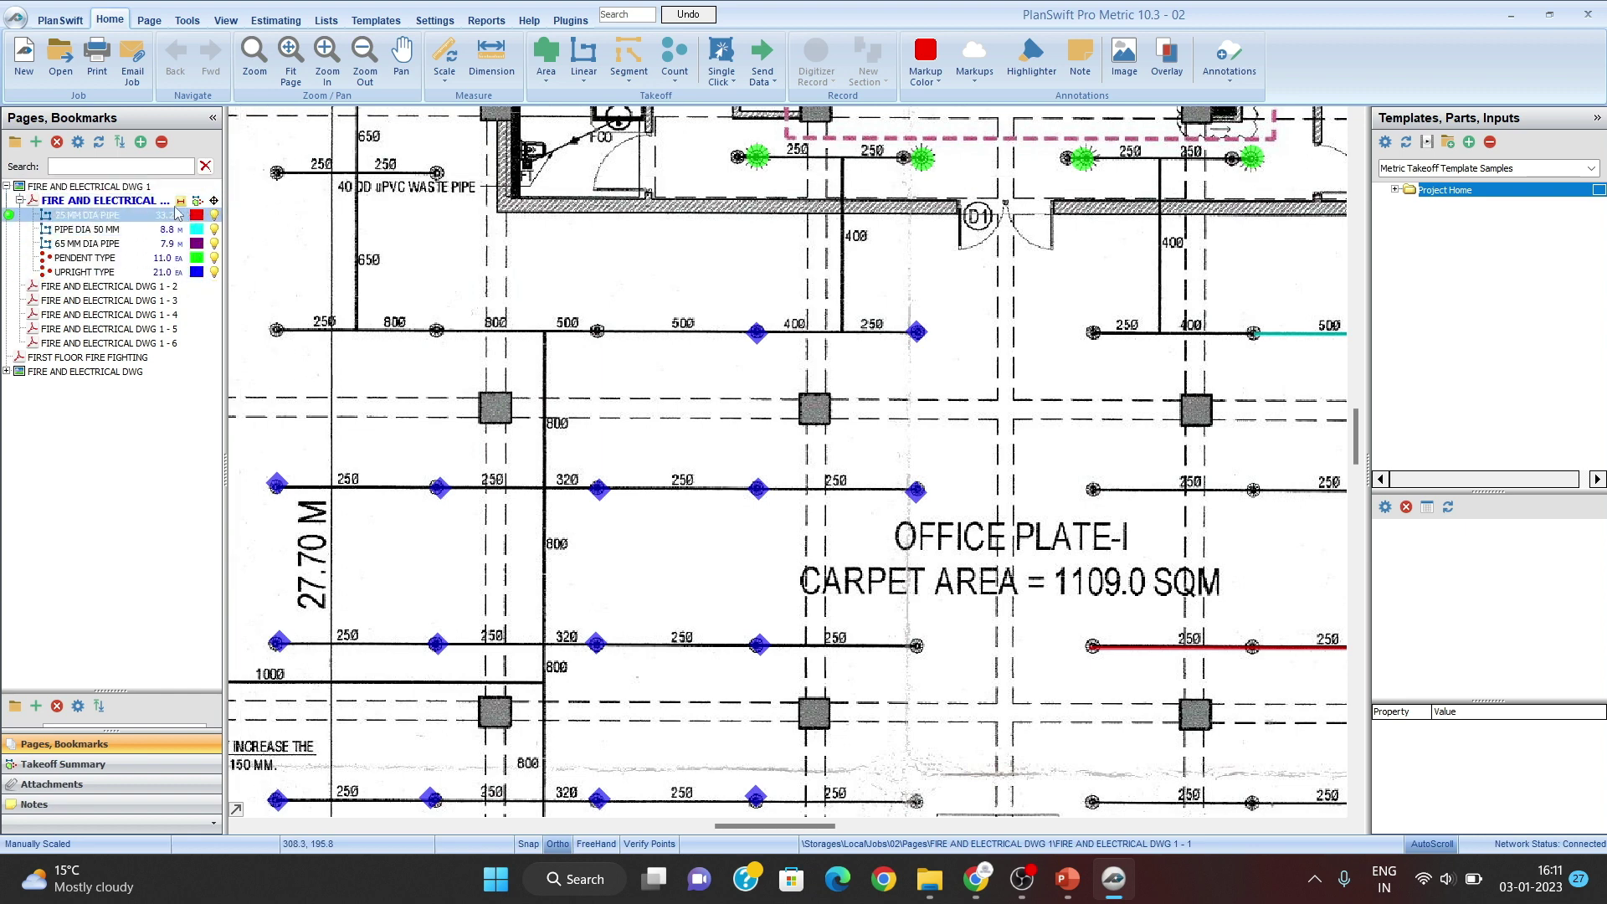
# Step: Resume the UPRIGHT TYPE count with the first two sprinklers on each of the two branch lines starting just beyond the OFFICE PLATE-I label, ending that count
pyautogui.moveTo(867, 361); pyautogui.dragTo(688, 369)
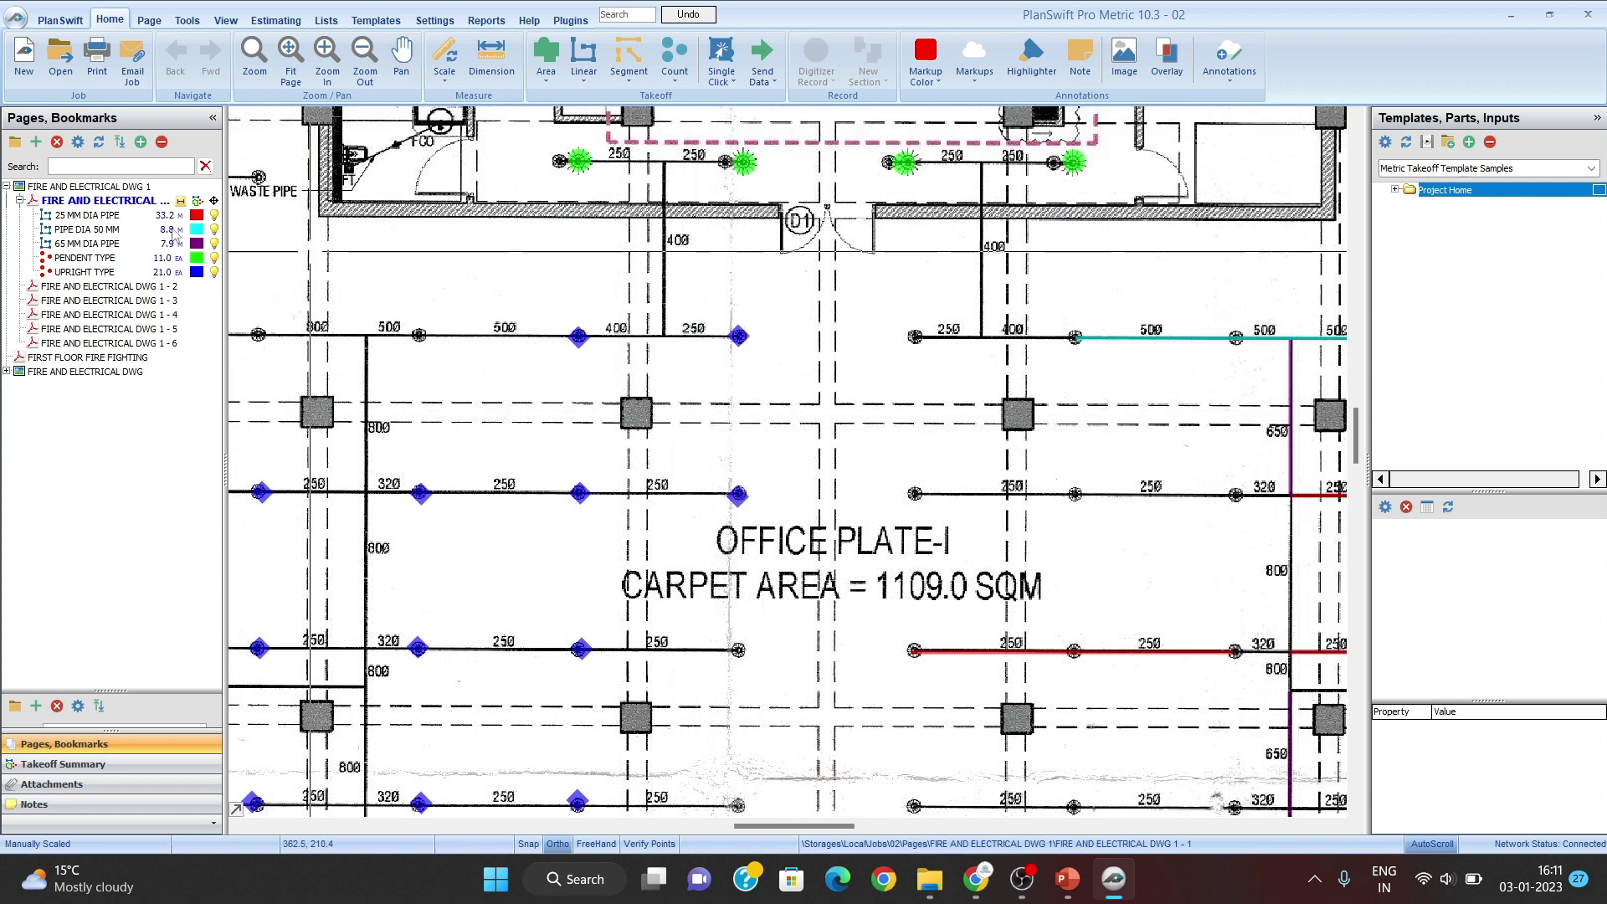
pyautogui.click(90, 273)
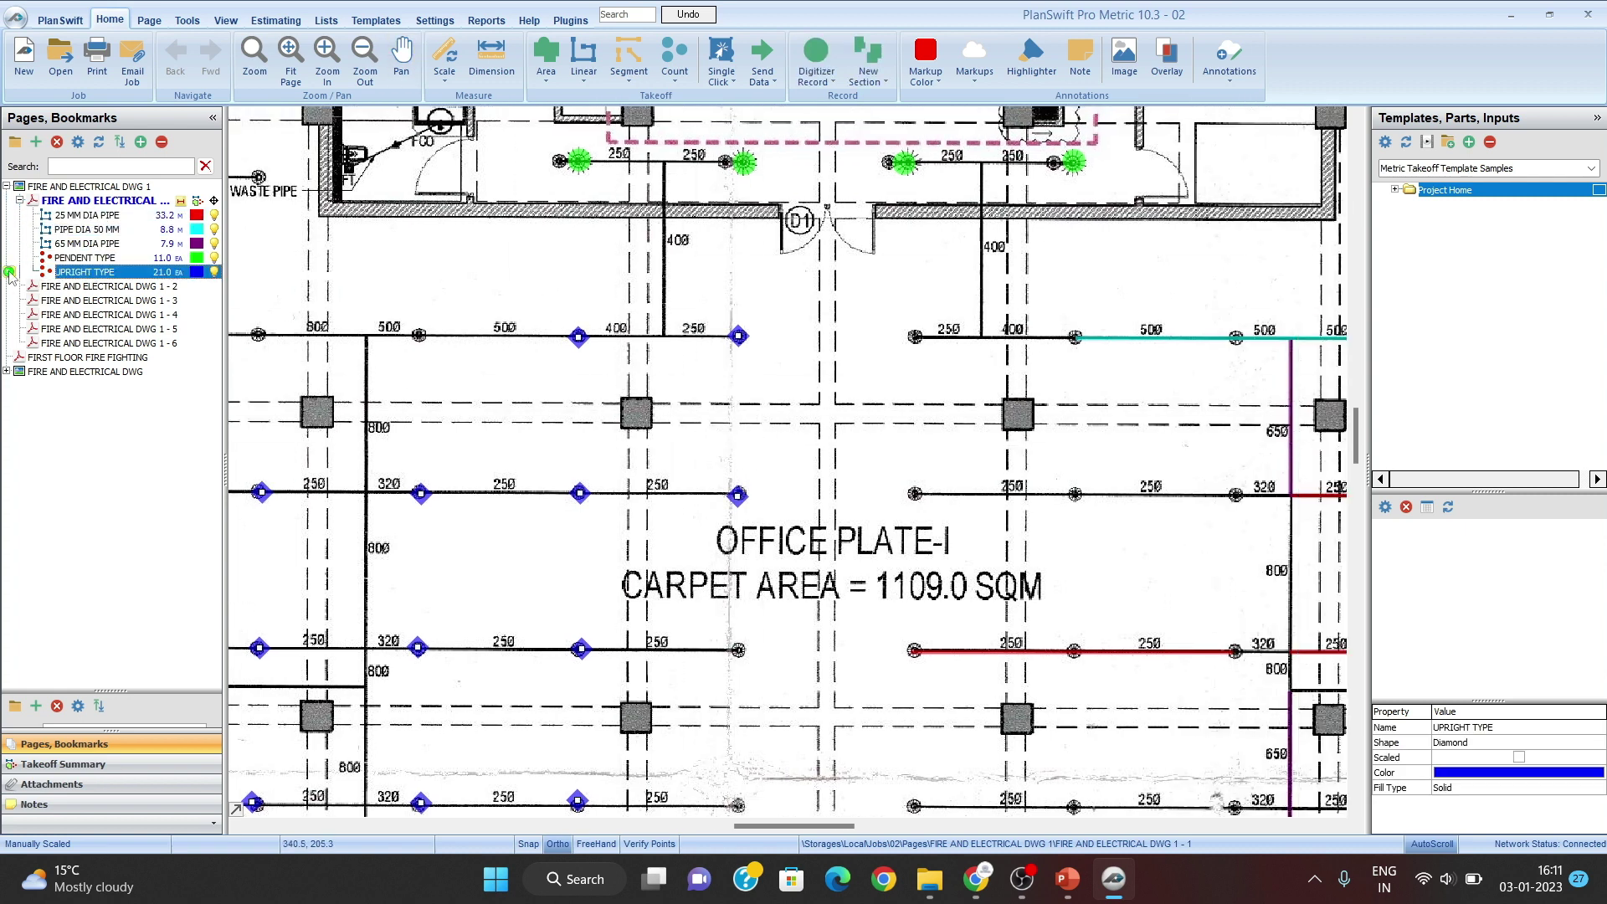
pyautogui.click(10, 273)
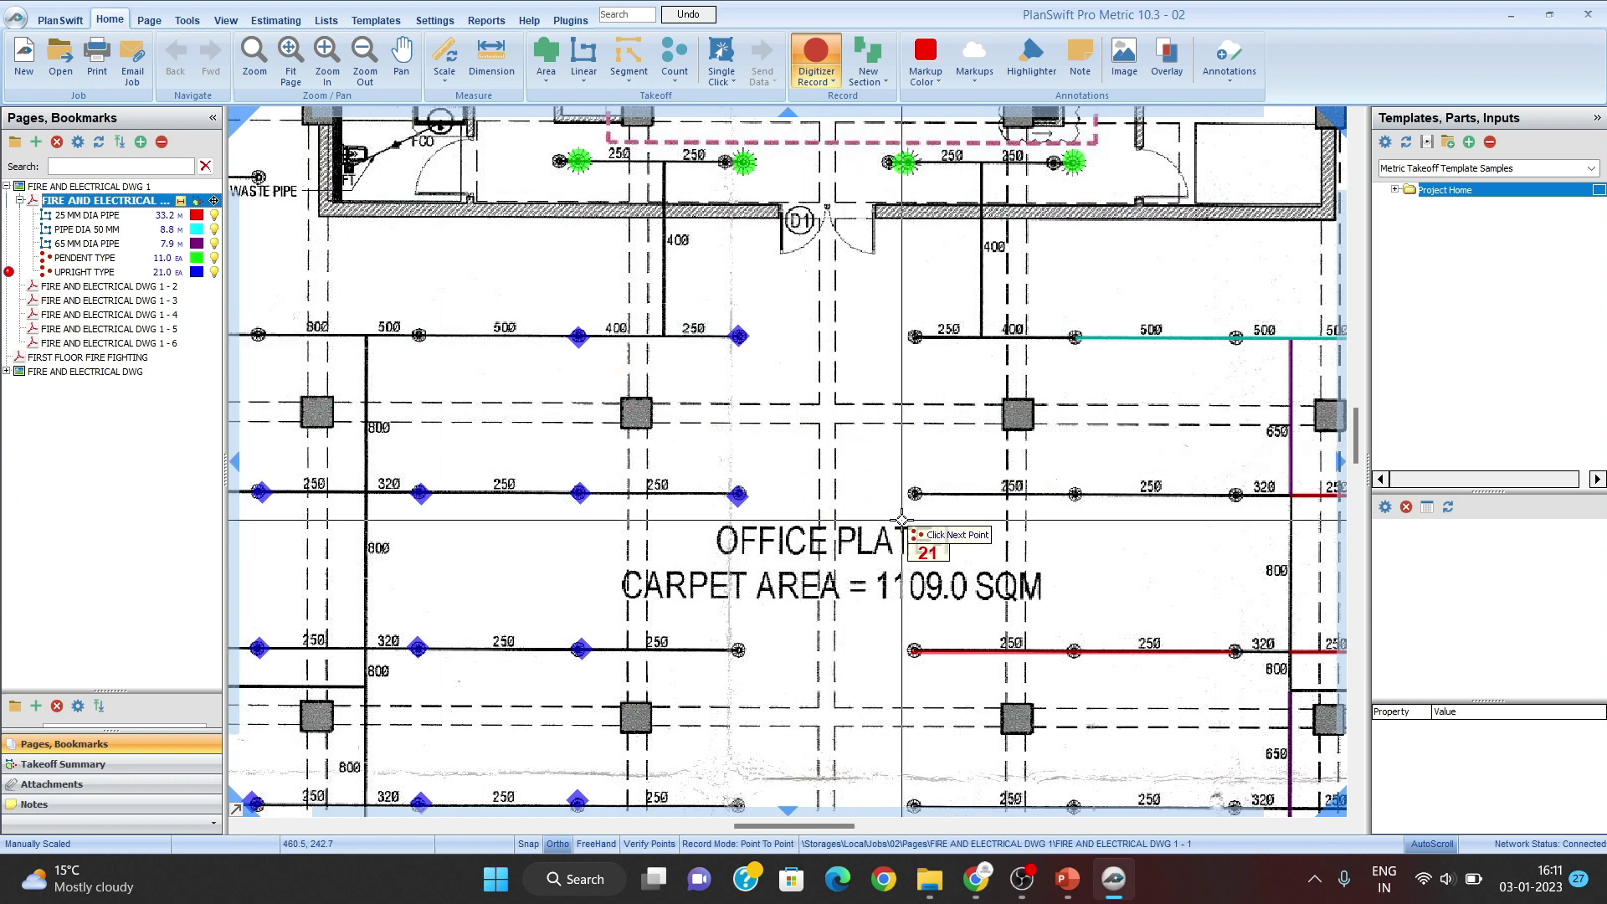
pyautogui.scroll(2, 921, 520)
pyautogui.moveTo(984, 504); pyautogui.dragTo(839, 452)
pyautogui.click(755, 405)
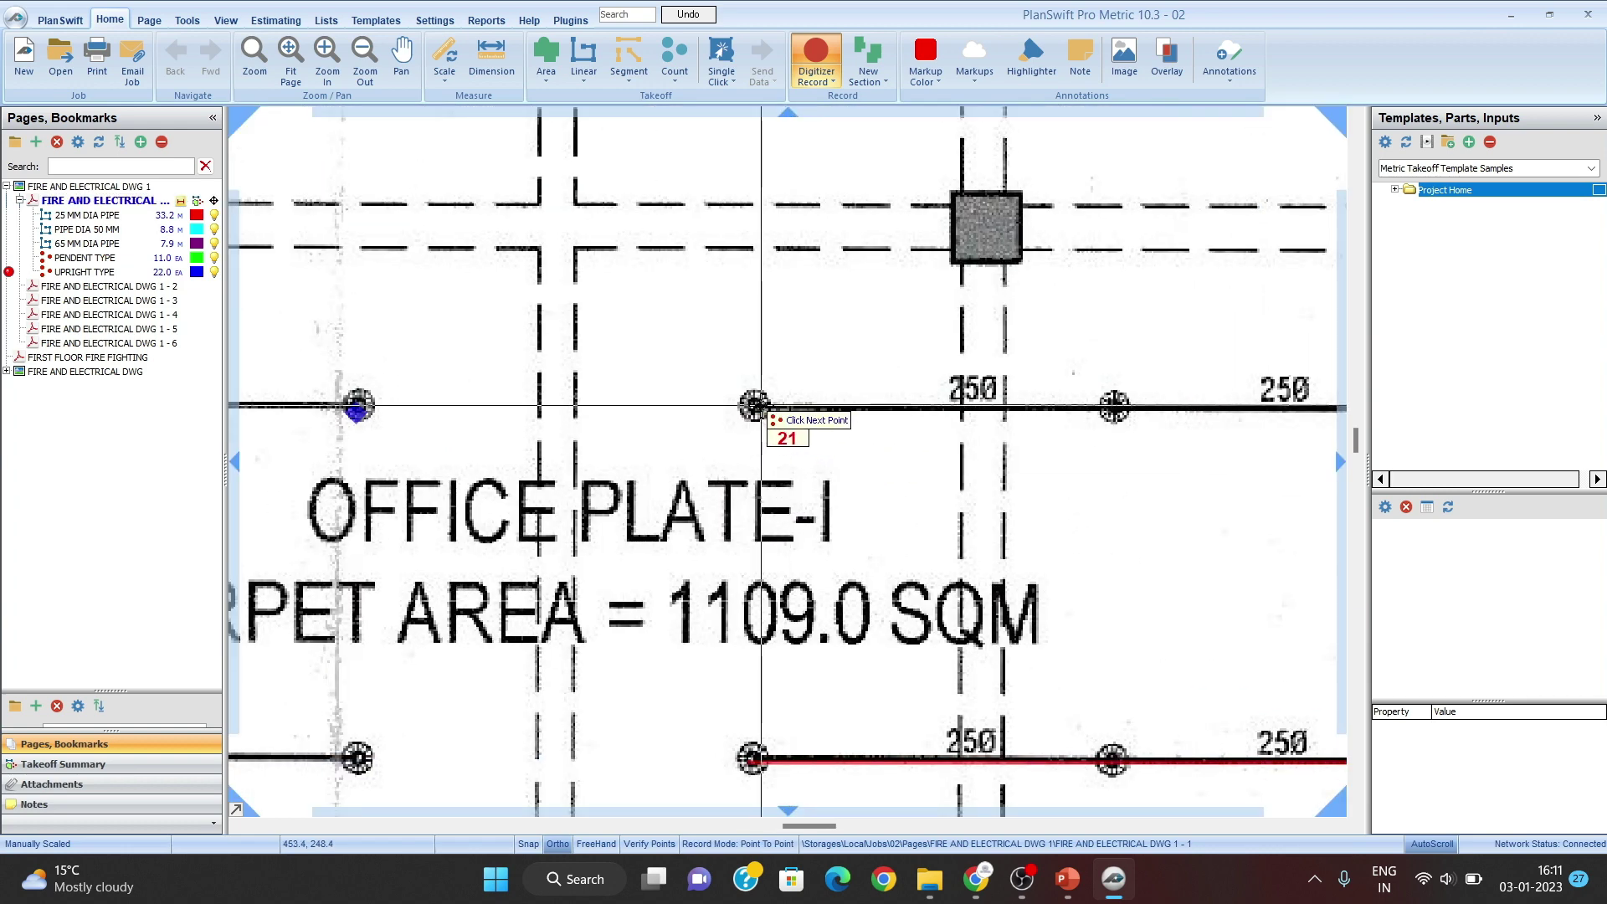
pyautogui.click(753, 753)
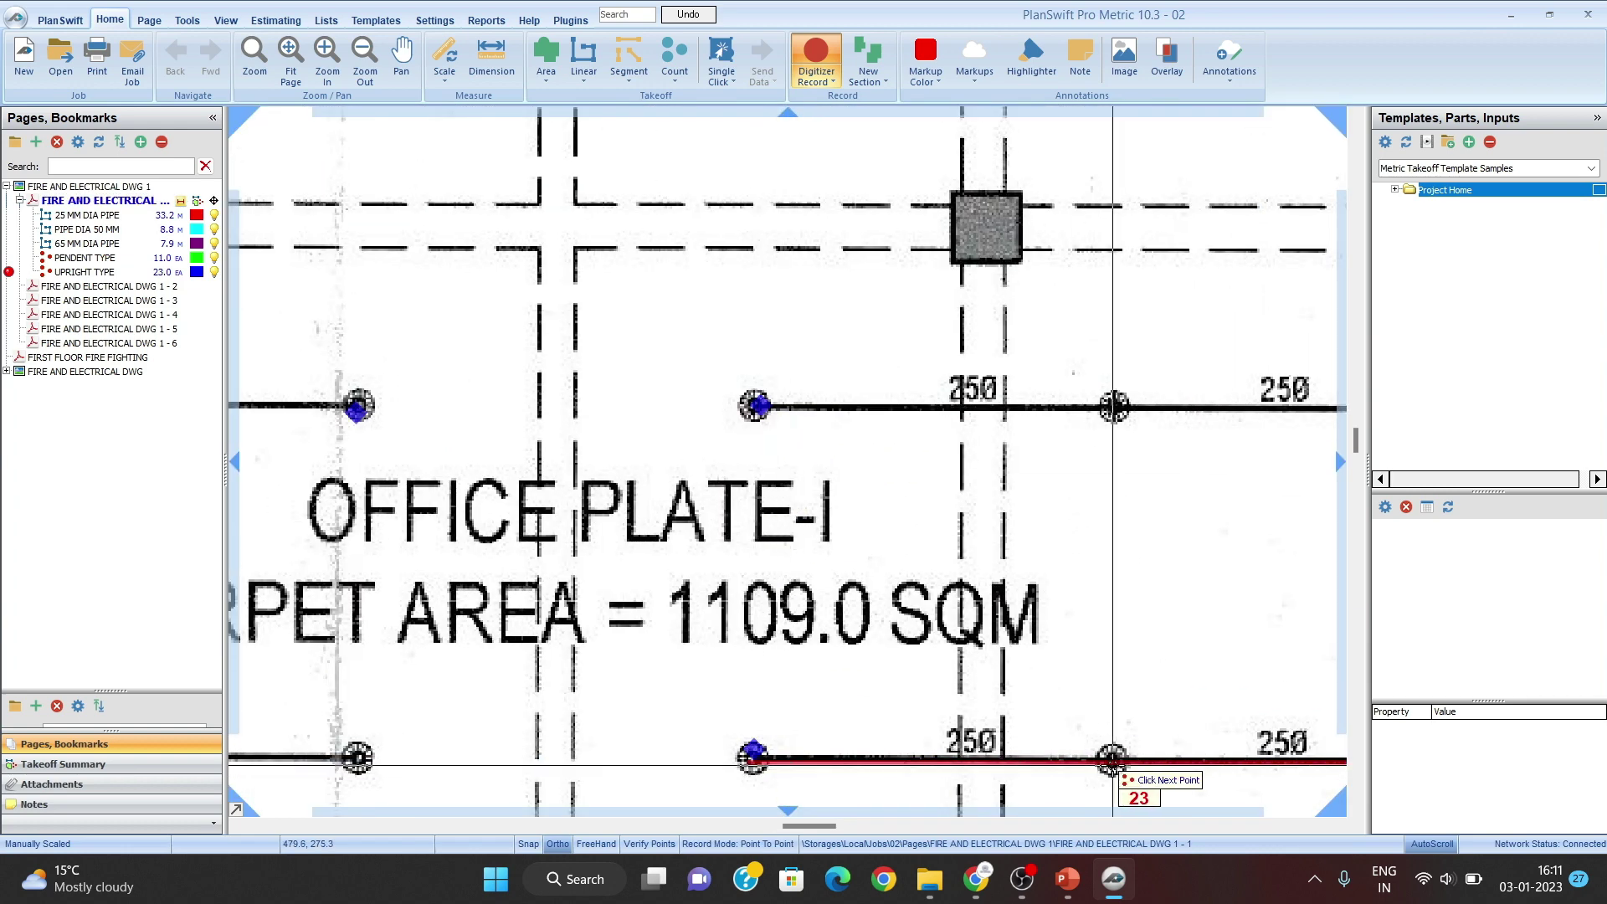
pyautogui.click(1113, 760)
pyautogui.click(1113, 407)
pyautogui.moveTo(1096, 460); pyautogui.dragTo(796, 442)
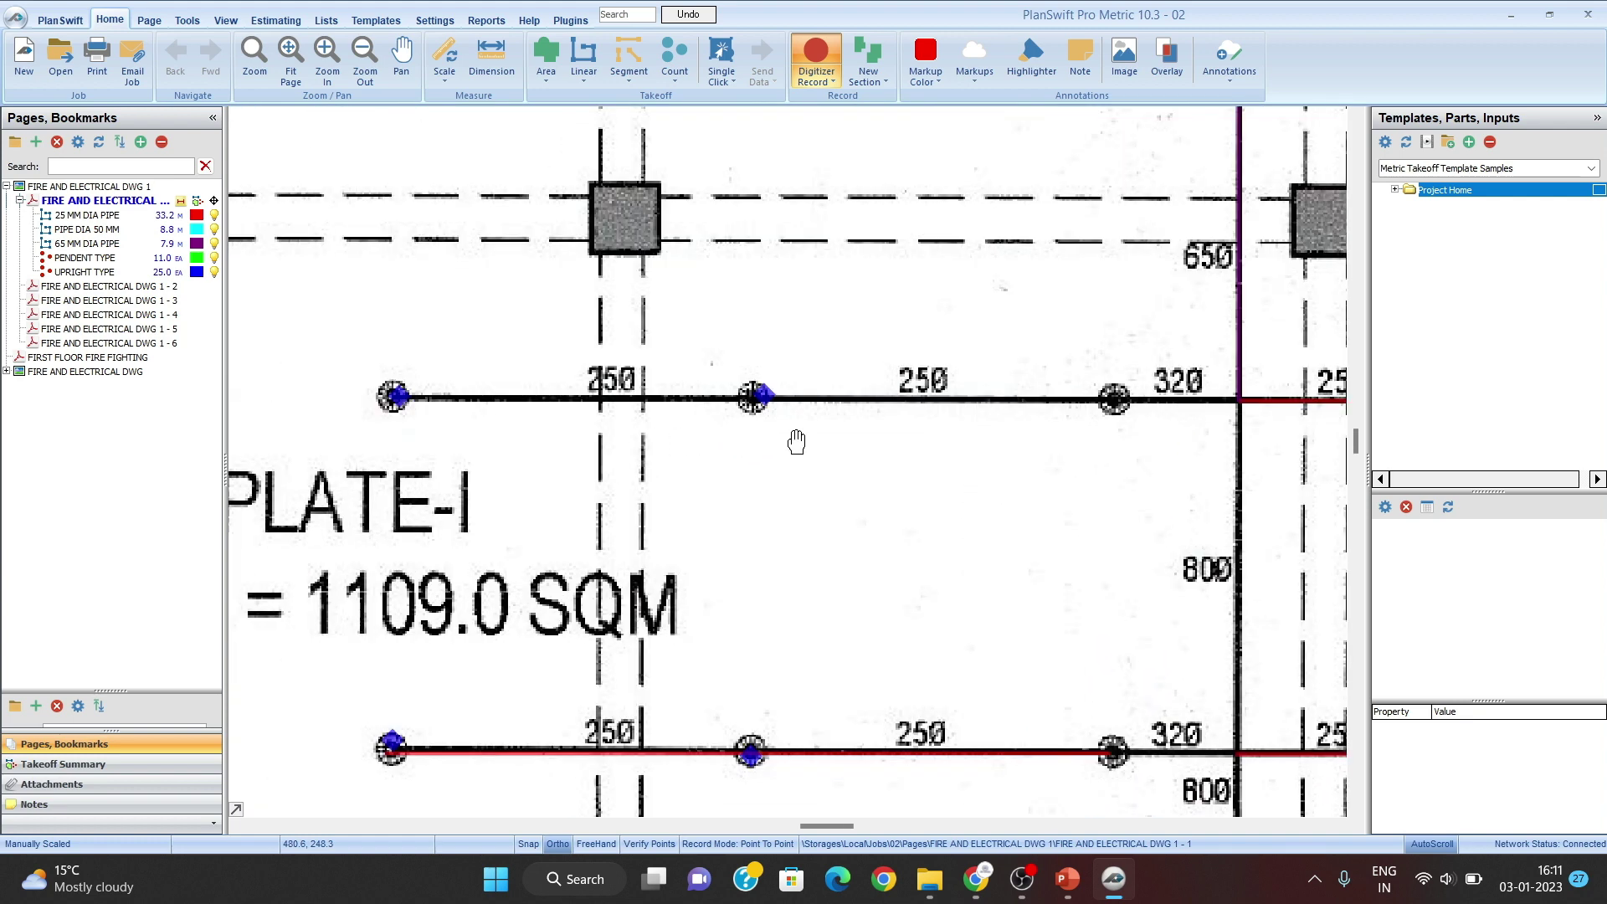
pyautogui.scroll(-1, 796, 442)
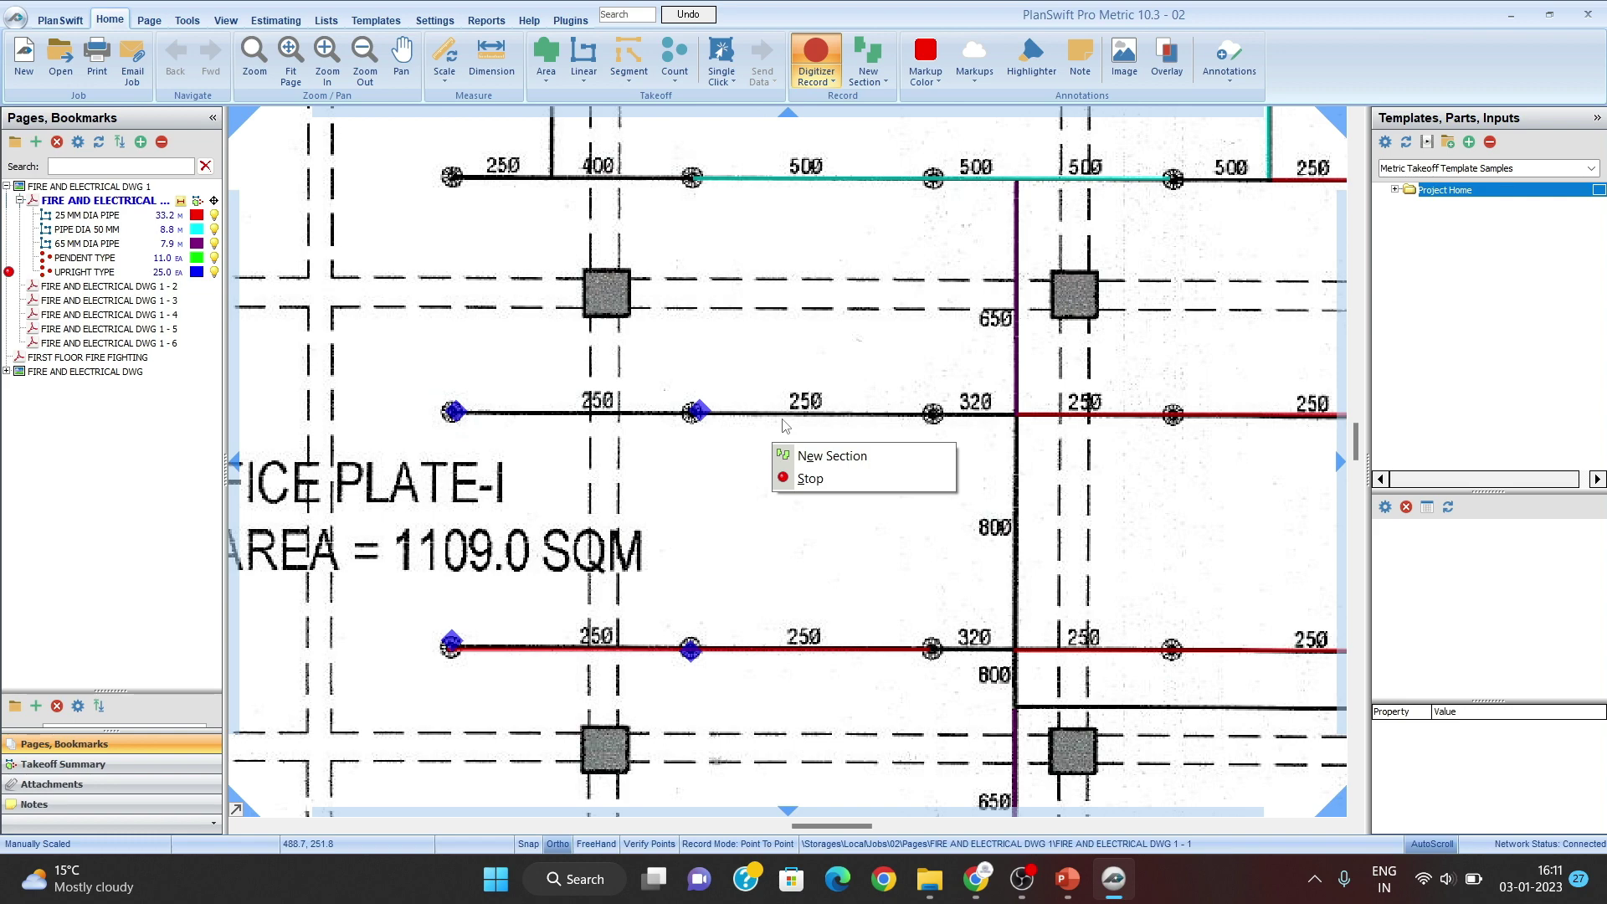
pyautogui.click(809, 478)
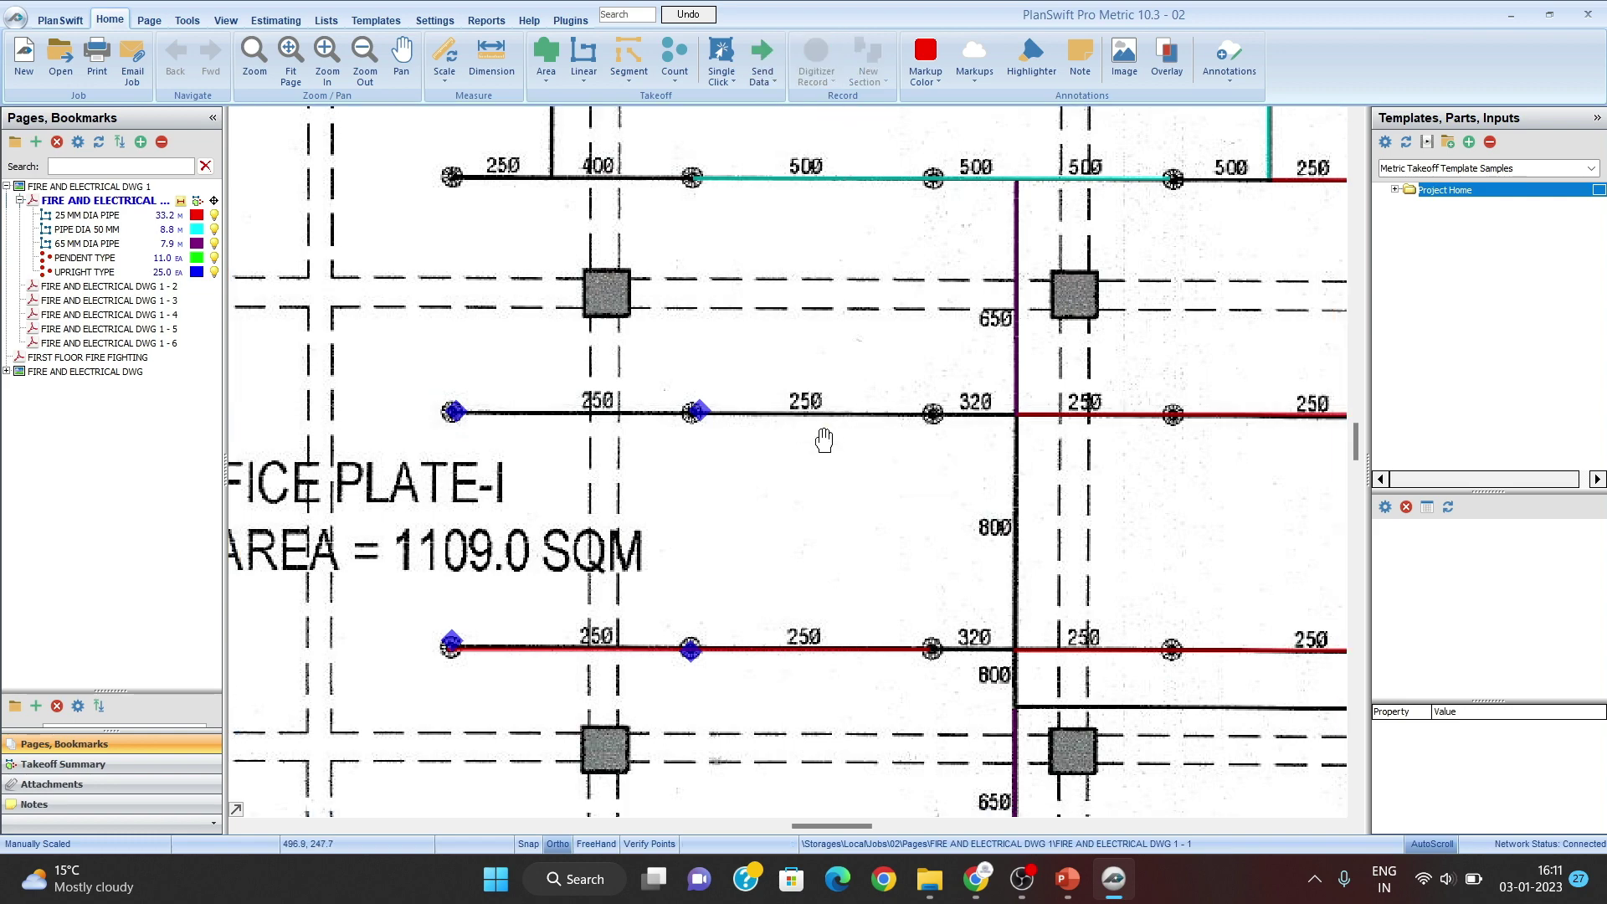
# Step: Examine the layout from the OFFICE PLATE-I branch lines past the Entrance-IV staircase to the service lift shaft
pyautogui.scroll(-3, 823, 440)
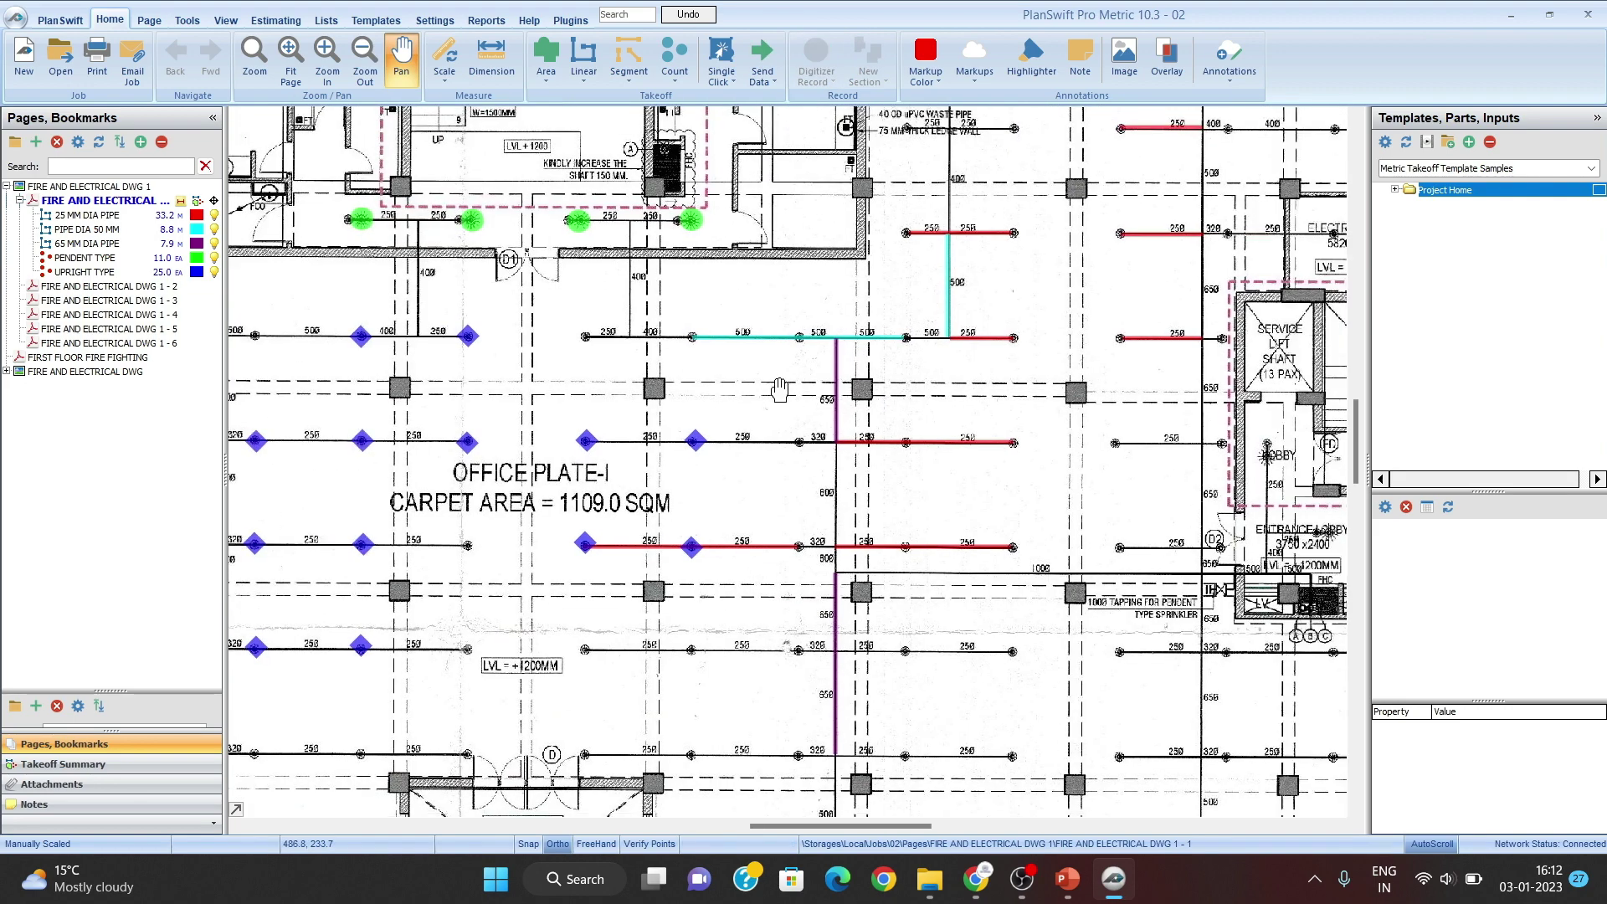
pyautogui.moveTo(780, 390); pyautogui.dragTo(777, 392)
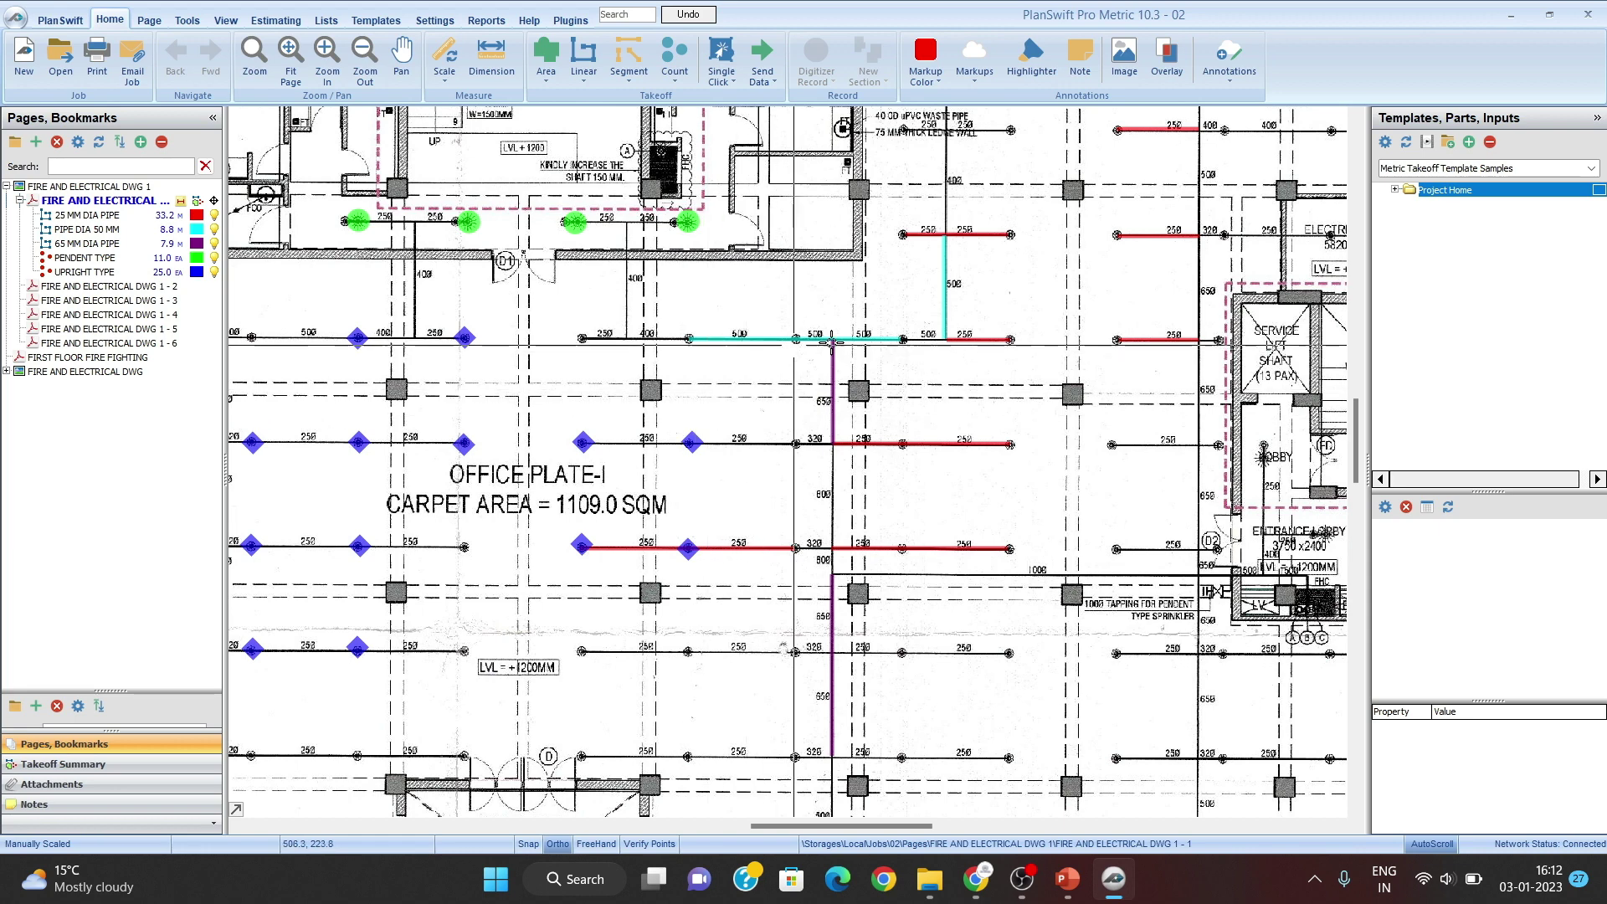
pyautogui.moveTo(850, 362); pyautogui.dragTo(860, 339)
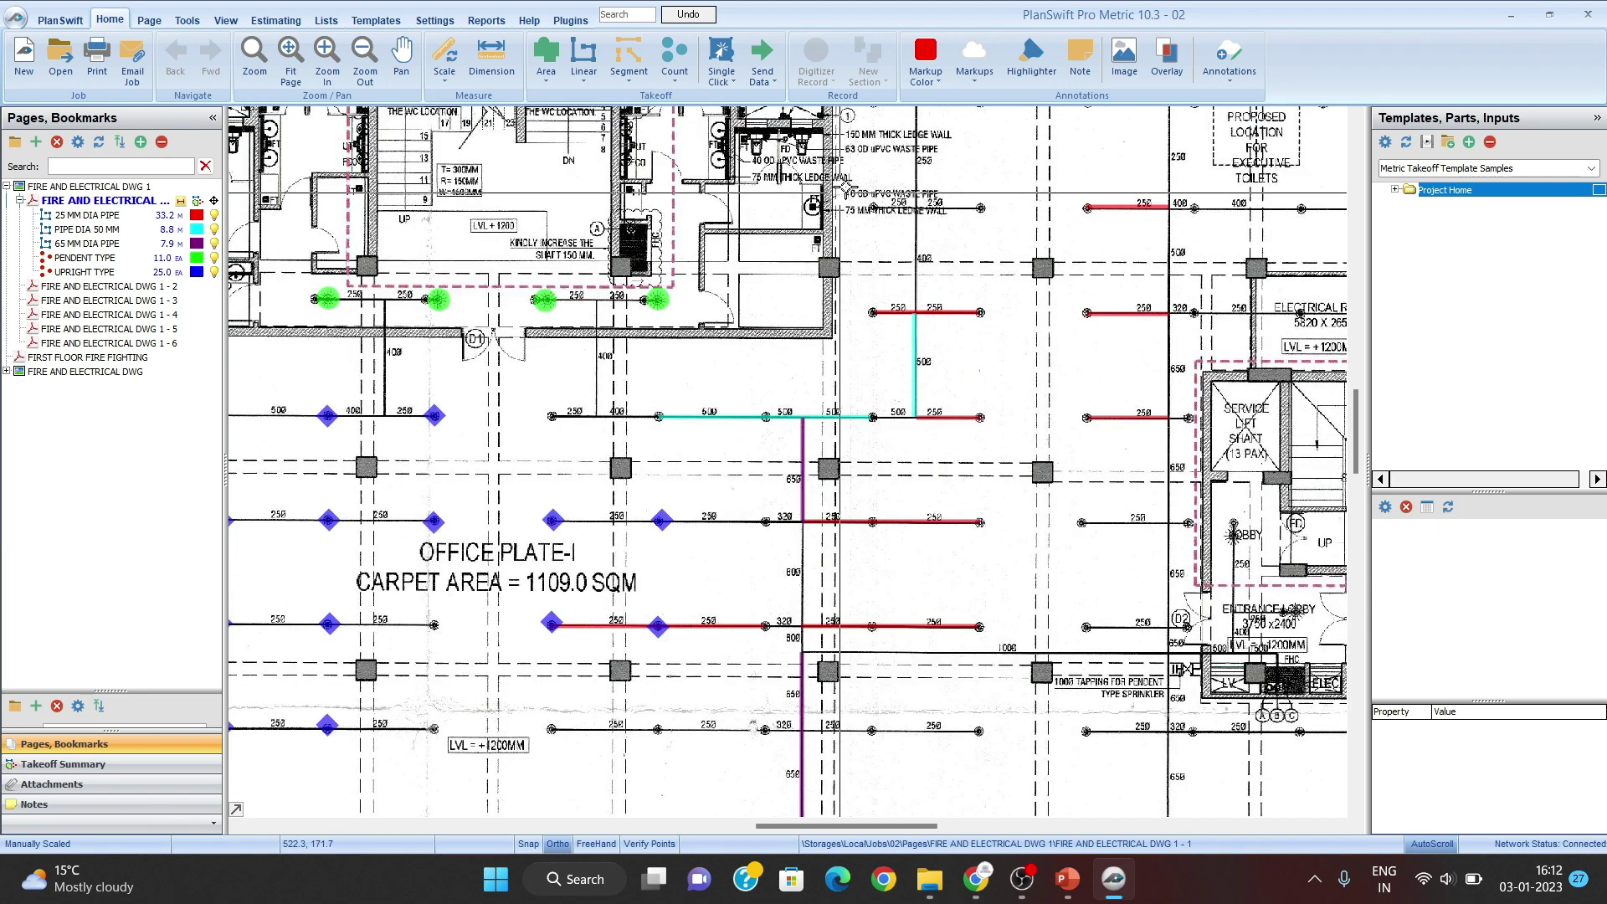
pyautogui.moveTo(871, 239); pyautogui.dragTo(906, 309)
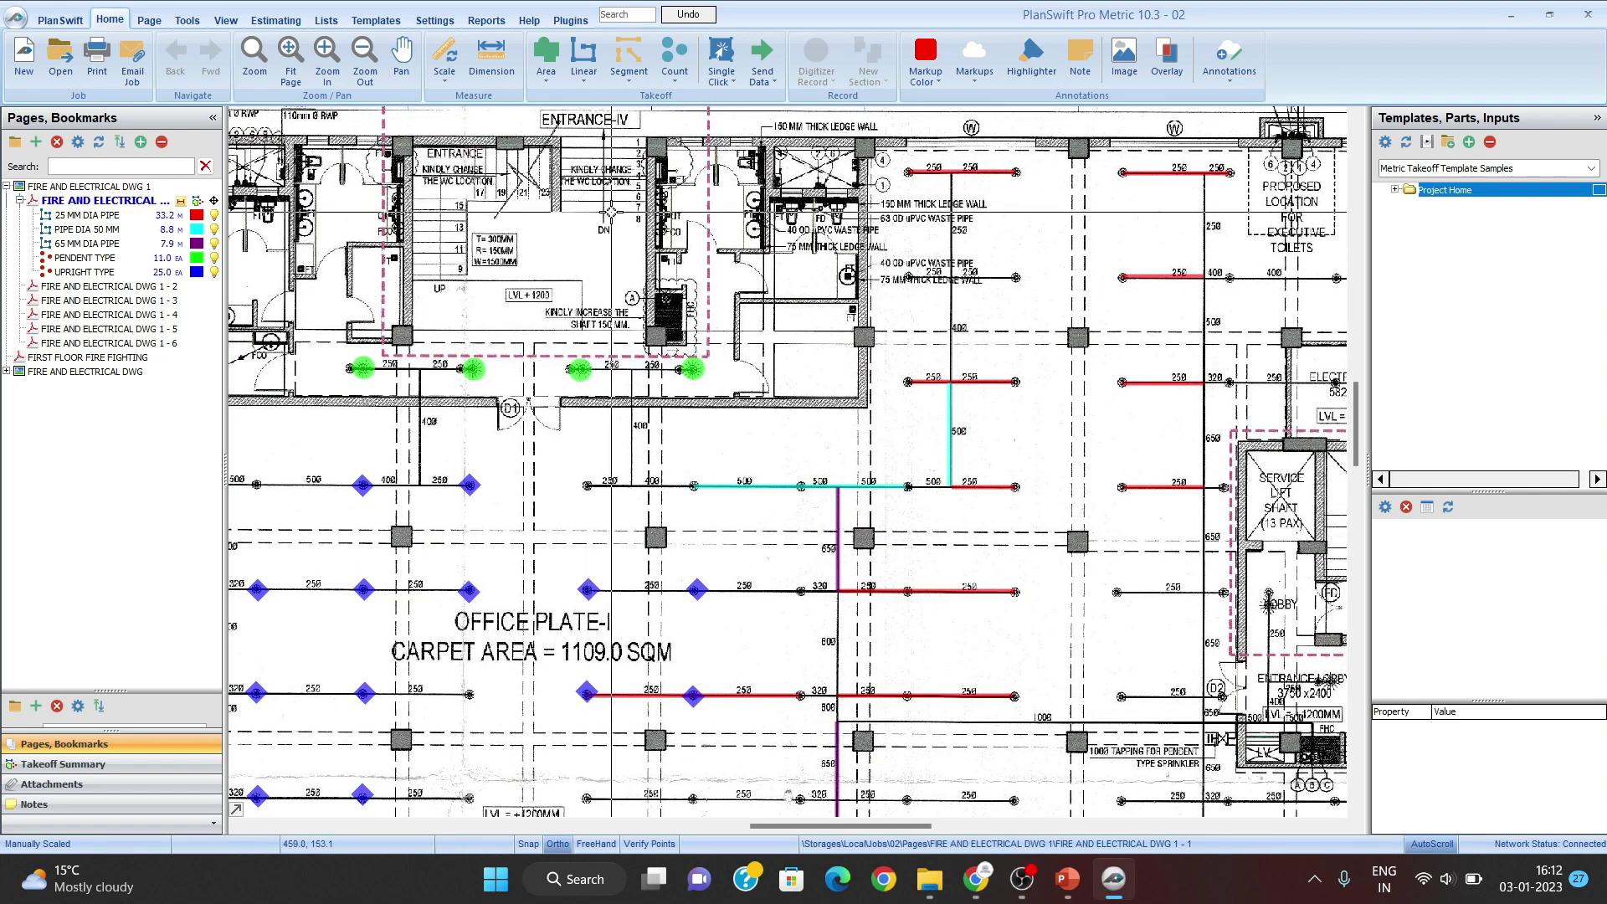
pyautogui.scroll(5, 557, 366)
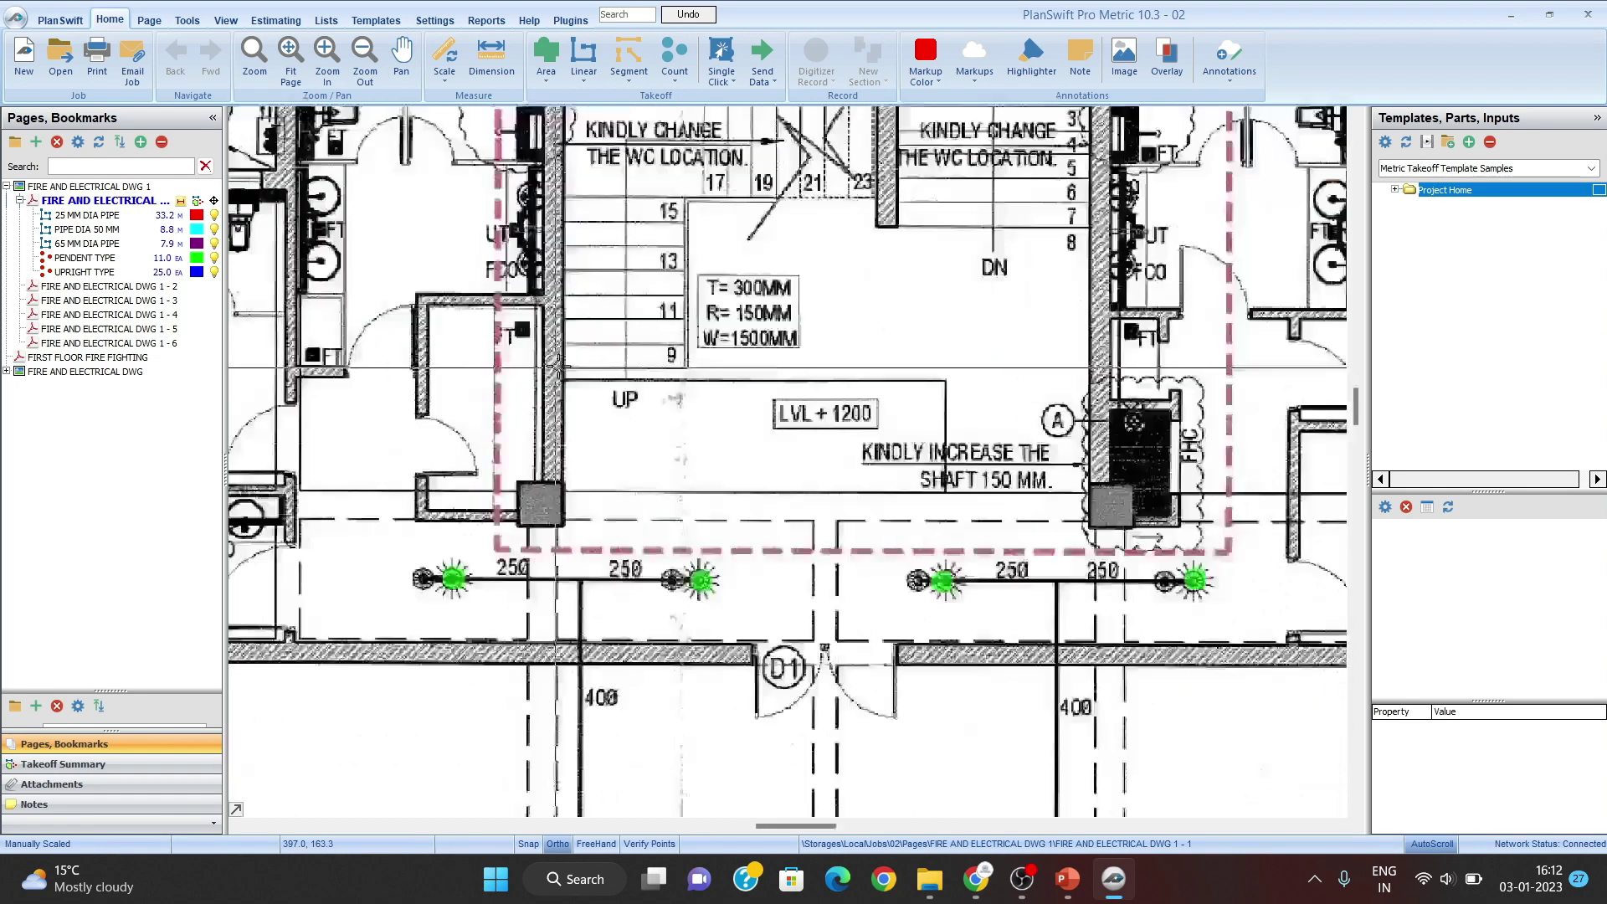
pyautogui.scroll(-5, 557, 366)
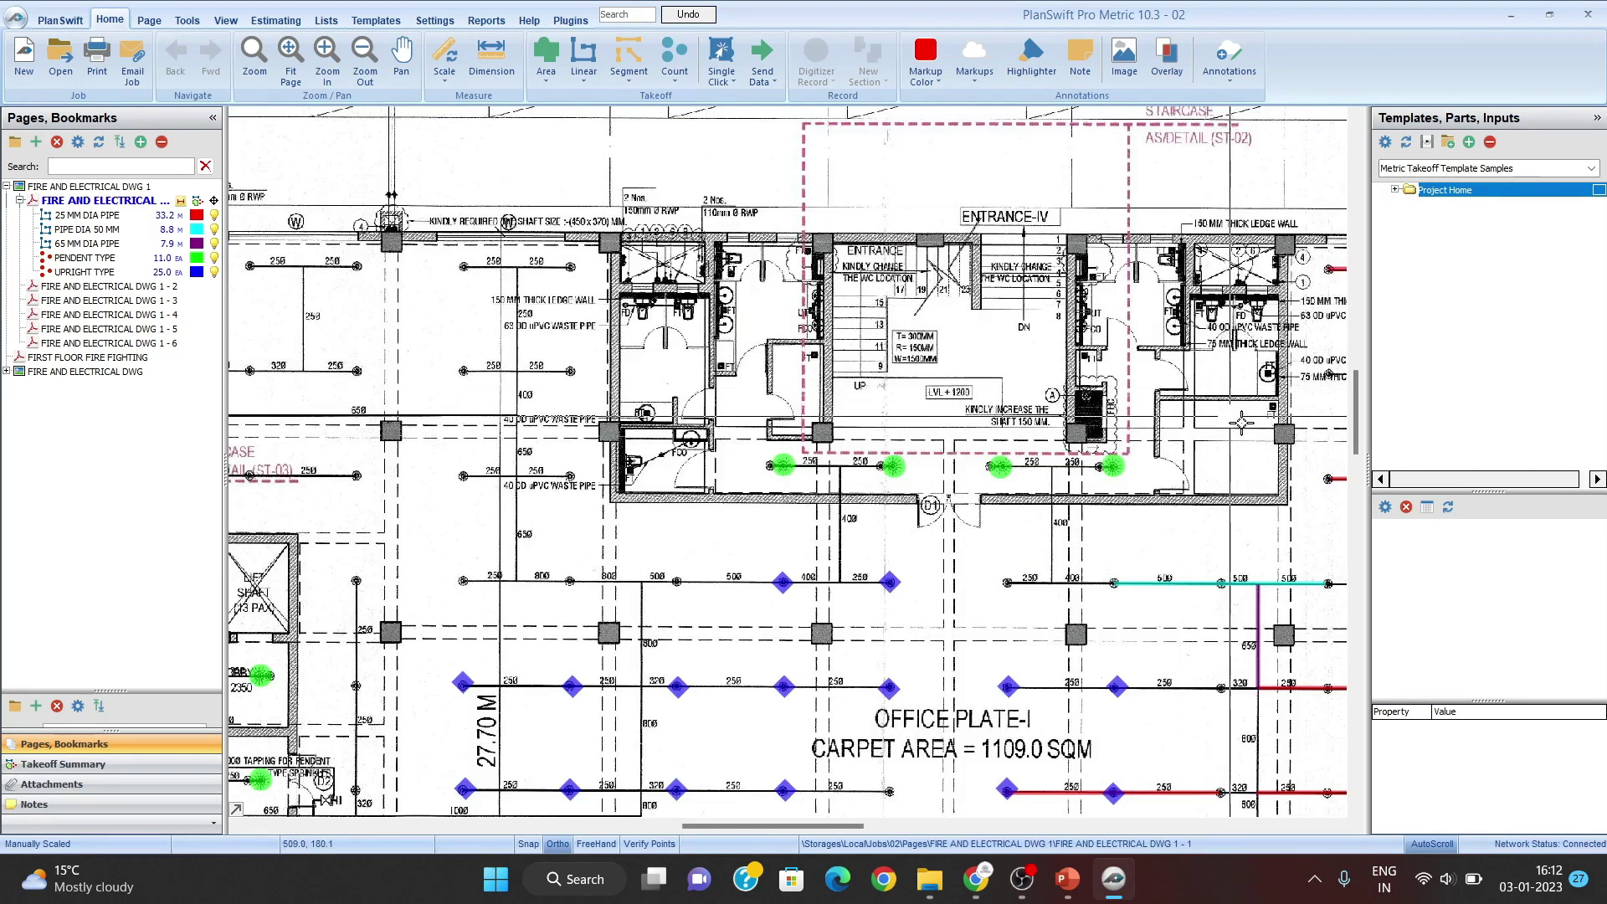
pyautogui.moveTo(1312, 466); pyautogui.dragTo(1030, 388)
pyautogui.scroll(3, 1031, 389)
pyautogui.moveTo(1337, 411); pyautogui.dragTo(562, 364)
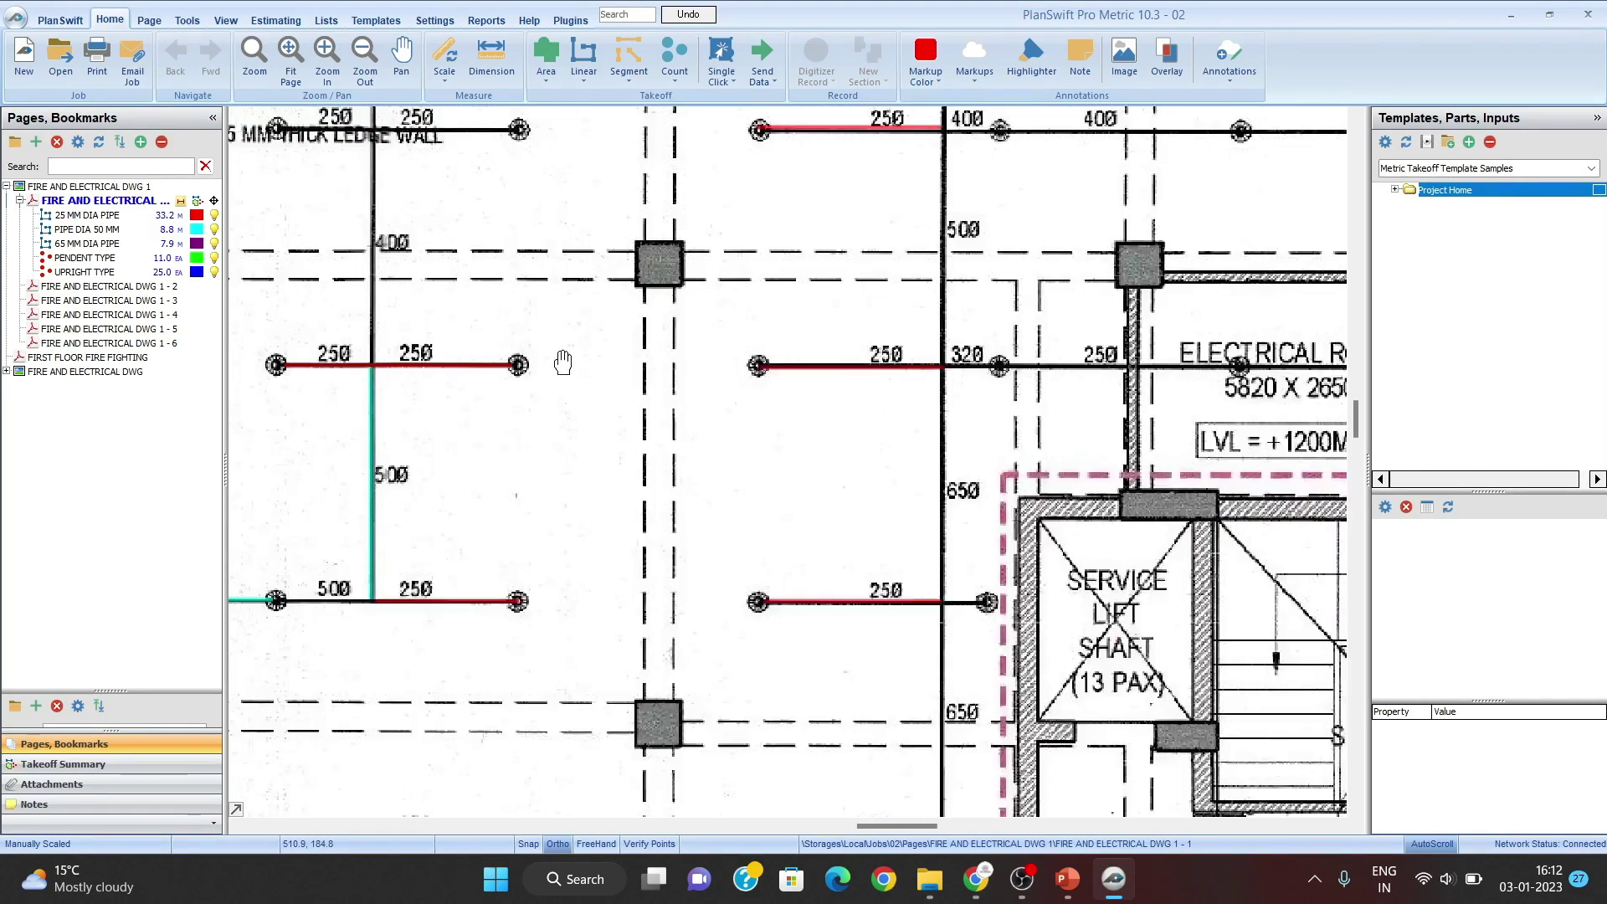
pyautogui.scroll(-2, 562, 363)
pyautogui.scroll(5, 919, 519)
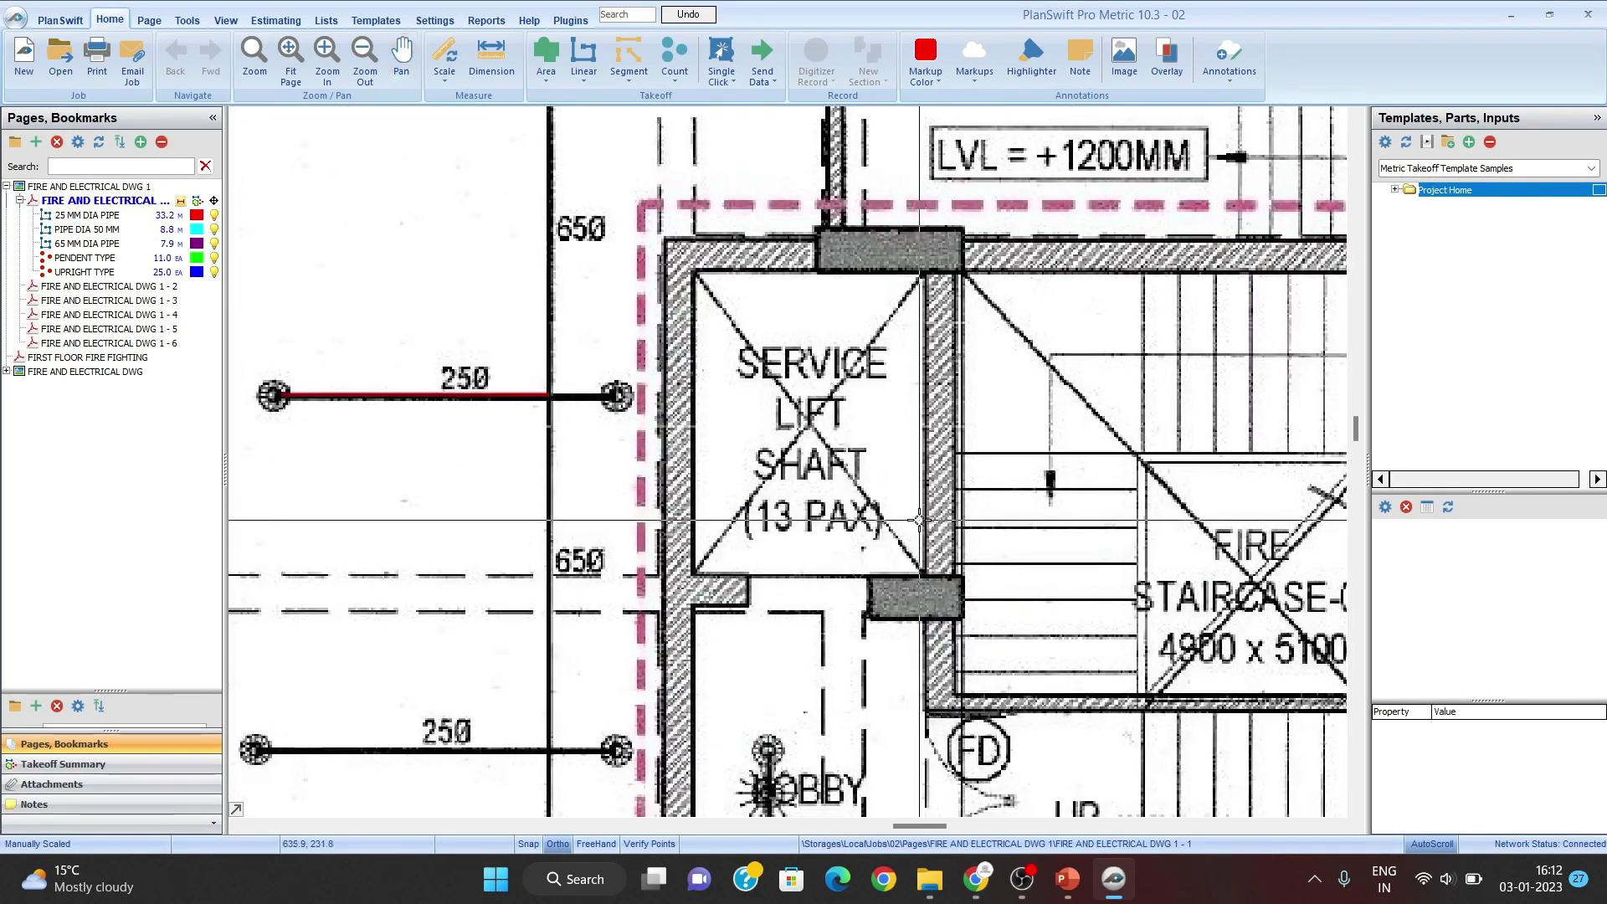
pyautogui.moveTo(910, 474); pyautogui.dragTo(550, 456)
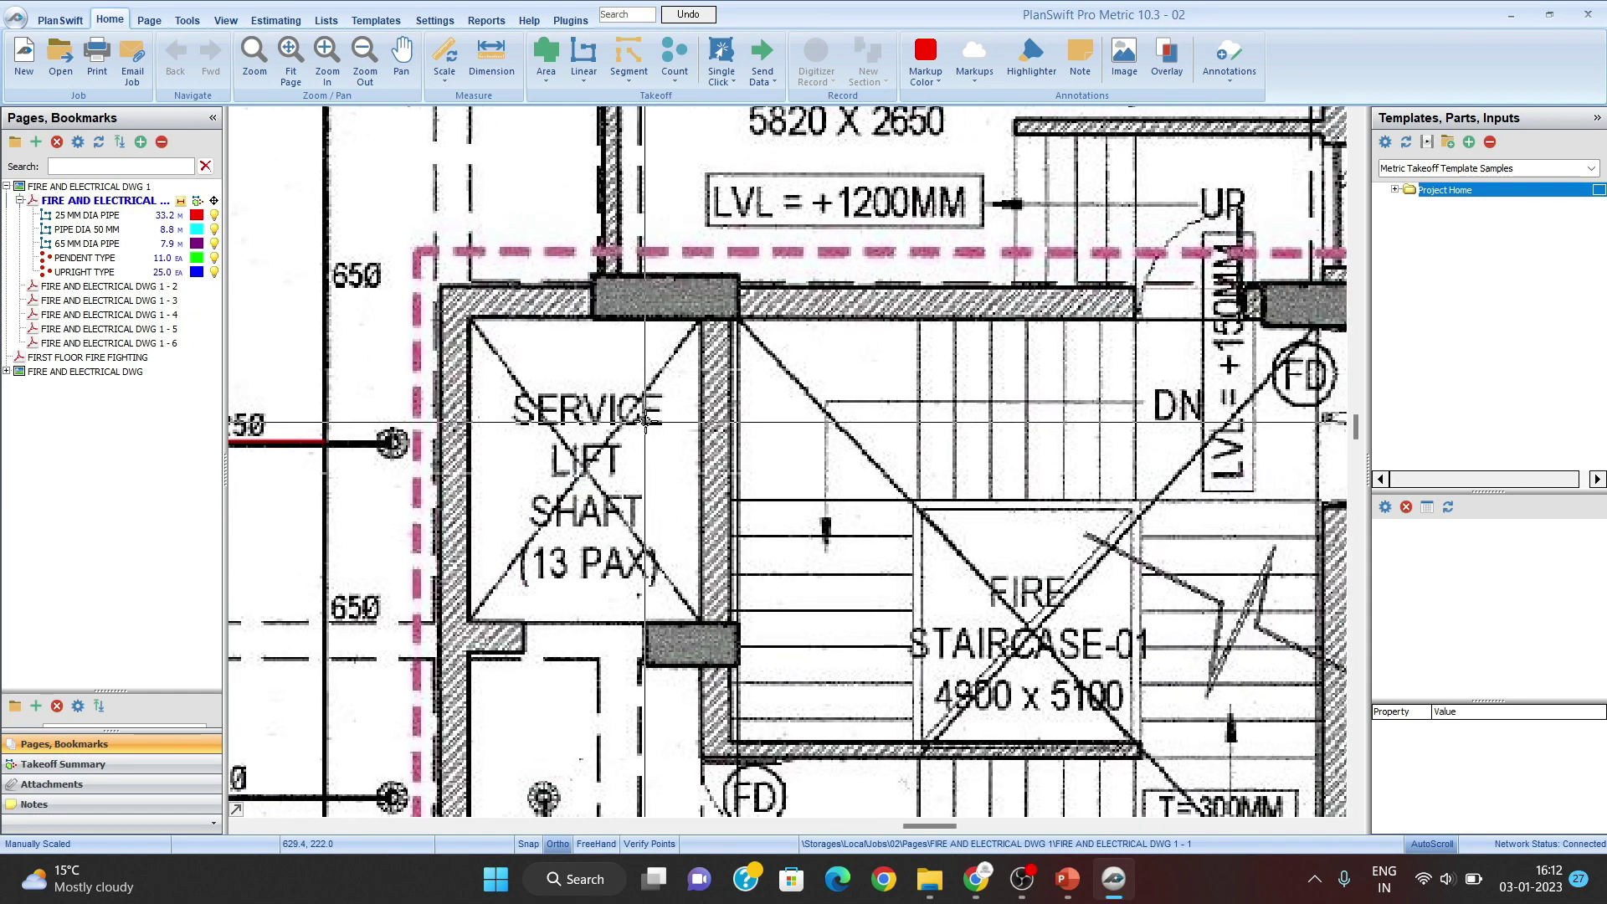
# Step: Create a green, solid-fill area takeoff named SERVICE LIFT AREA and trace it around the inside corners of the service lift shaft
pyautogui.click(541, 53)
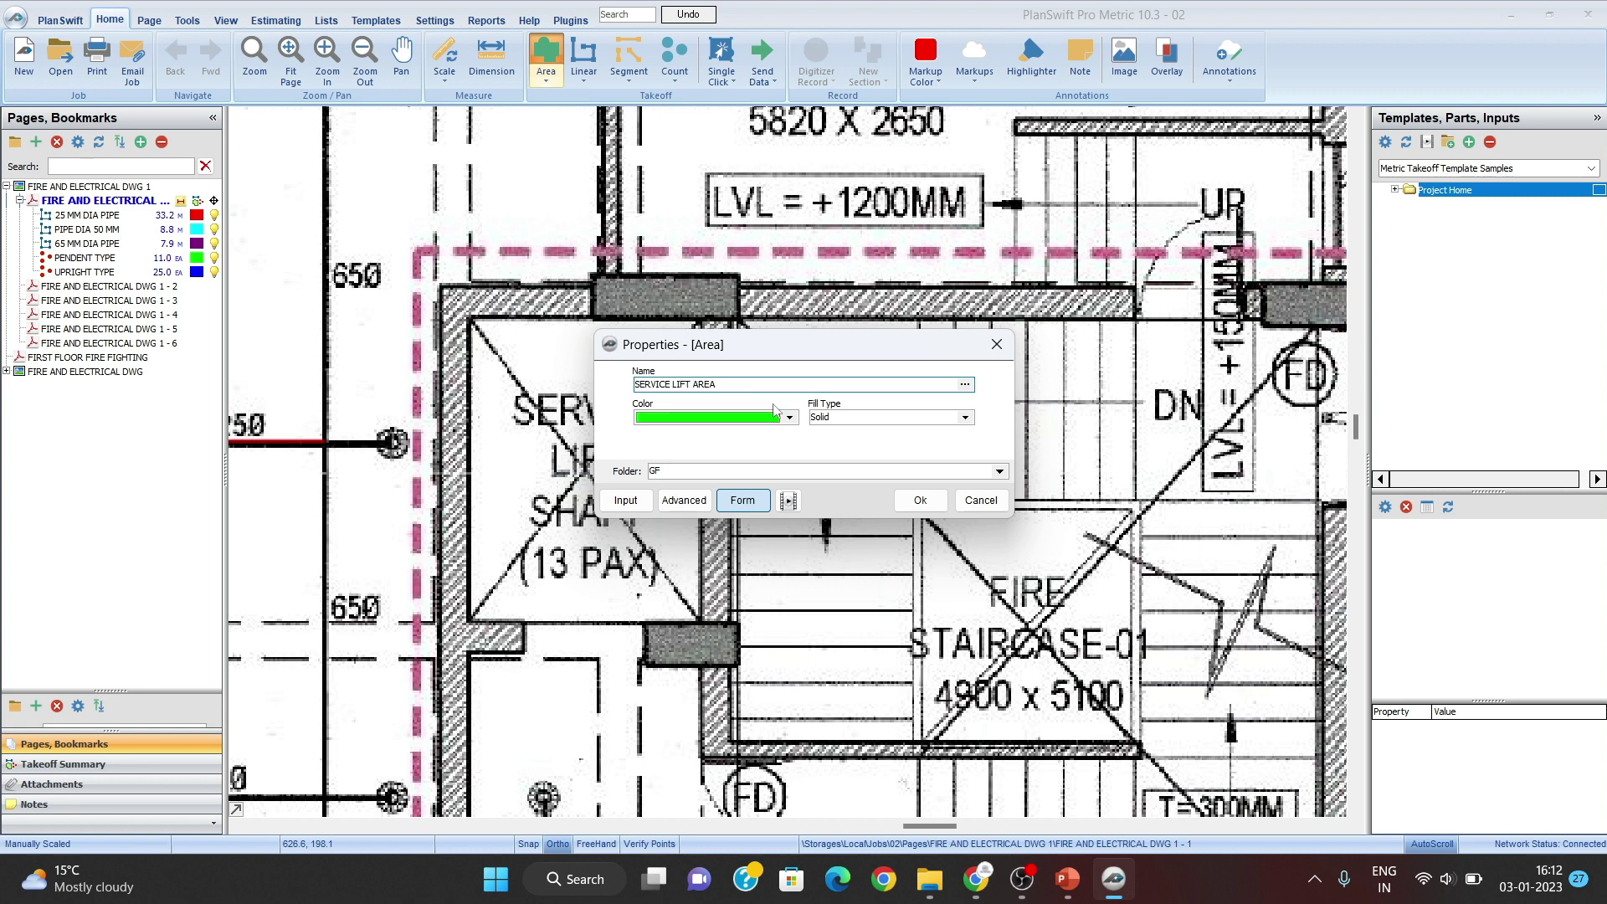
pyautogui.click(920, 500)
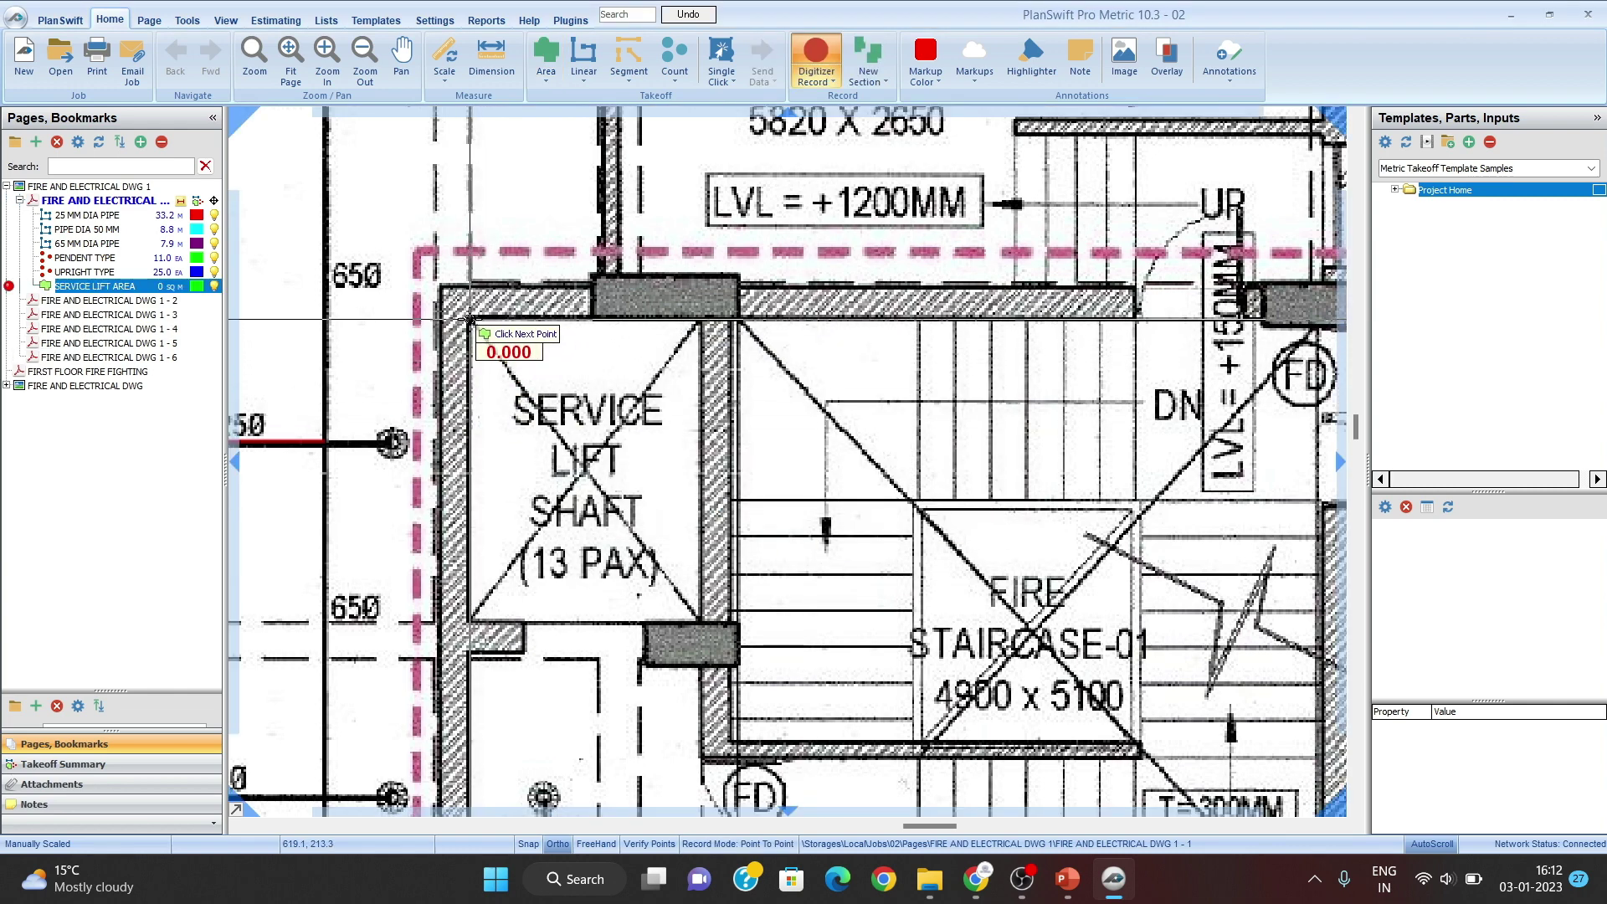
pyautogui.click(470, 319)
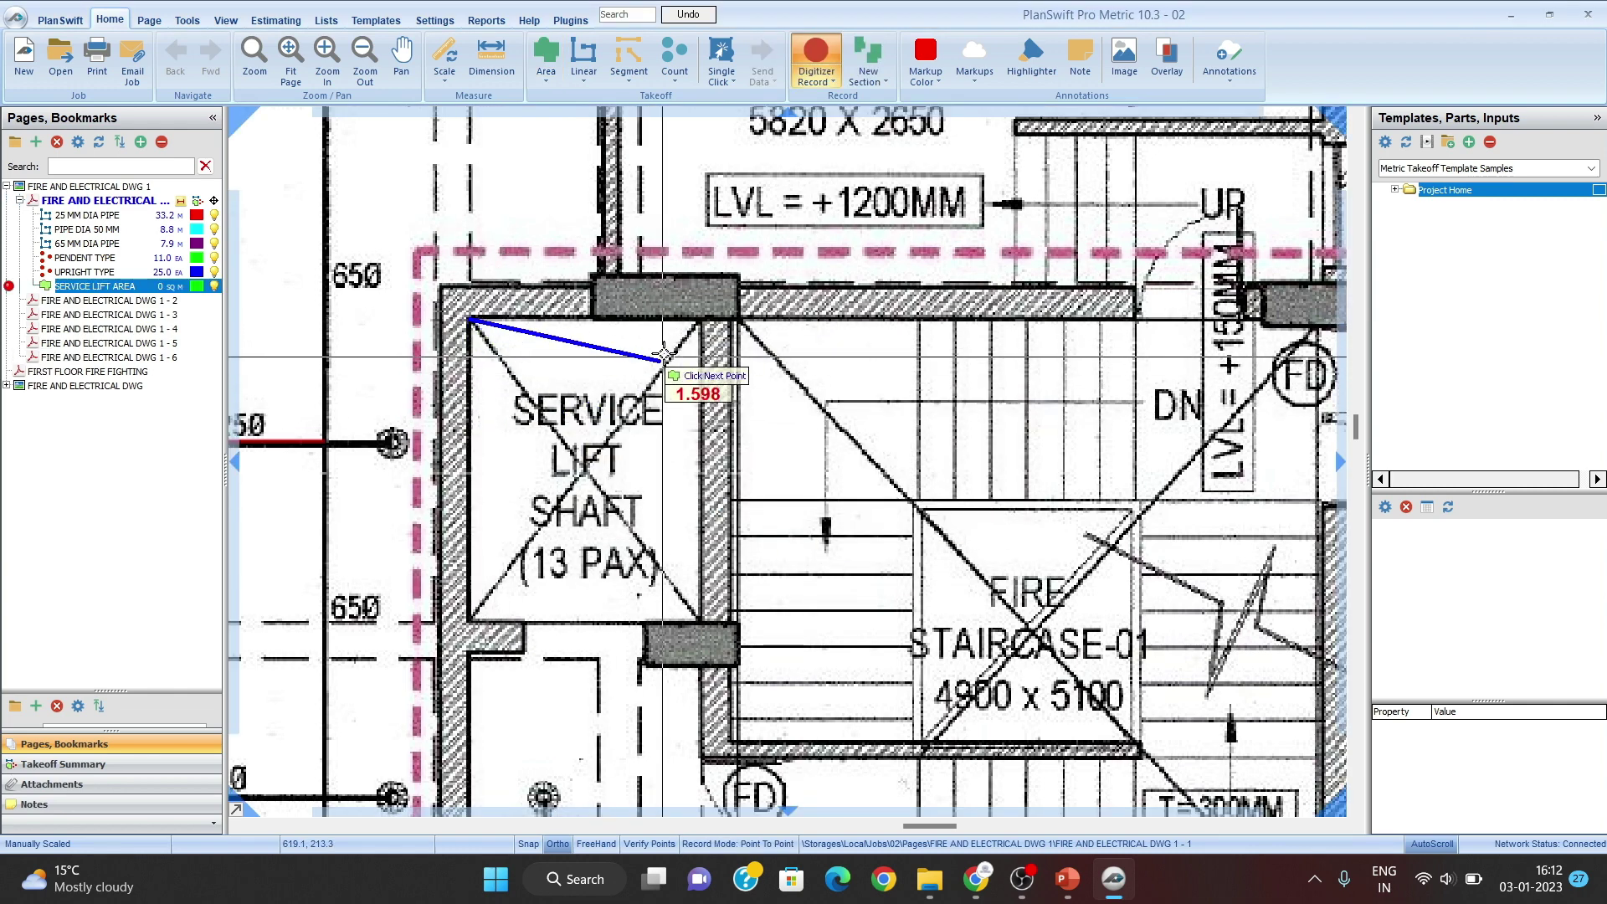
pyautogui.click(702, 318)
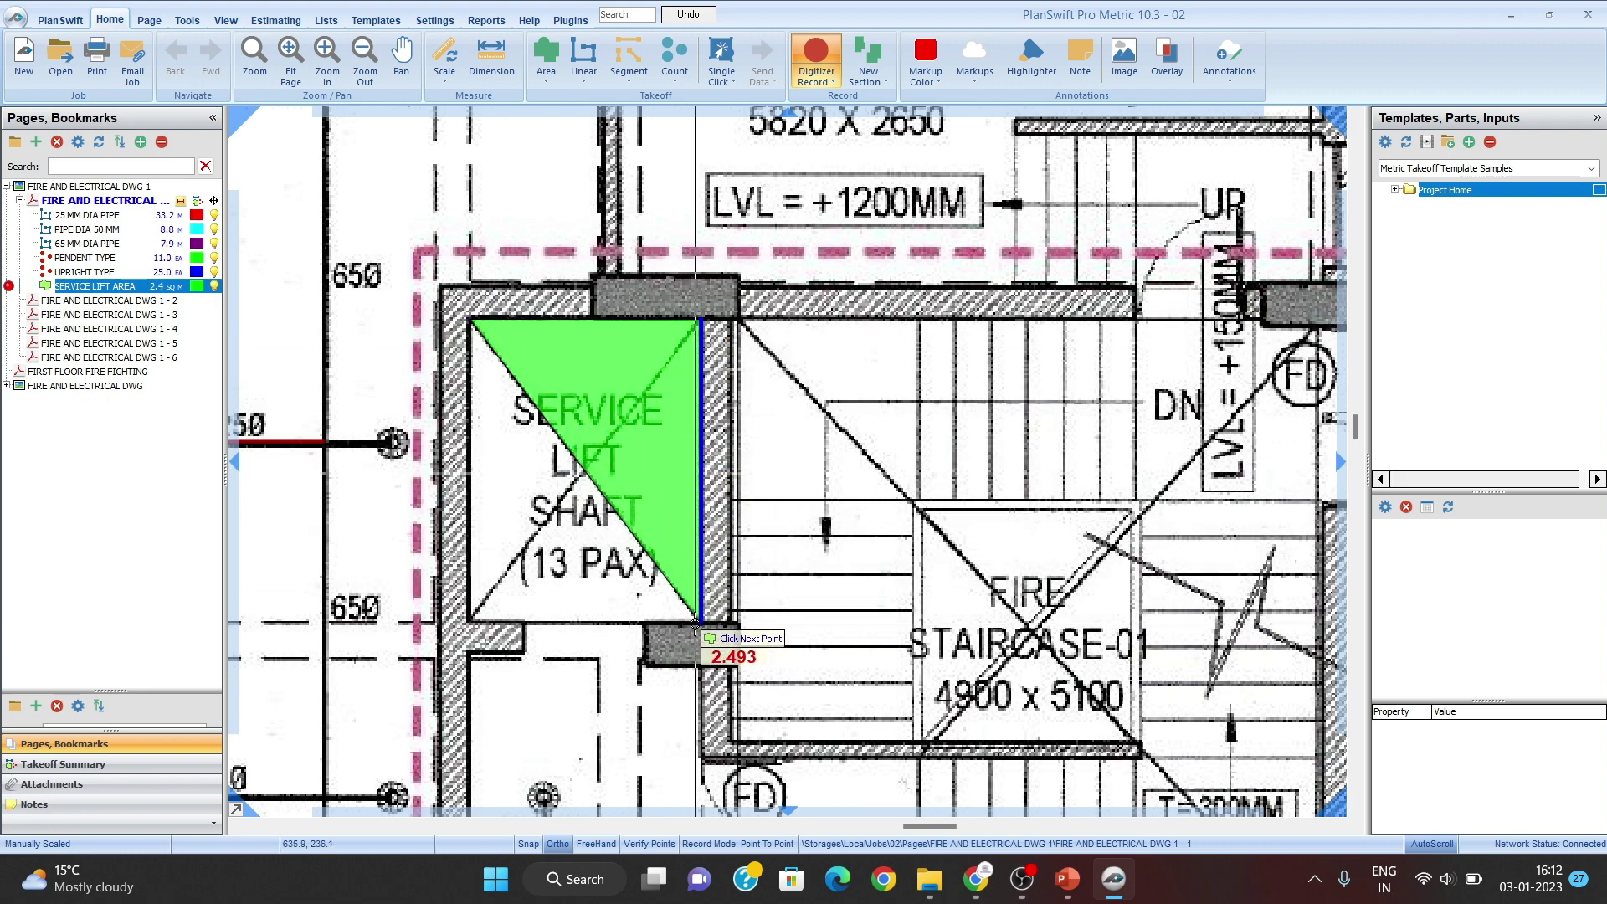
pyautogui.click(701, 623)
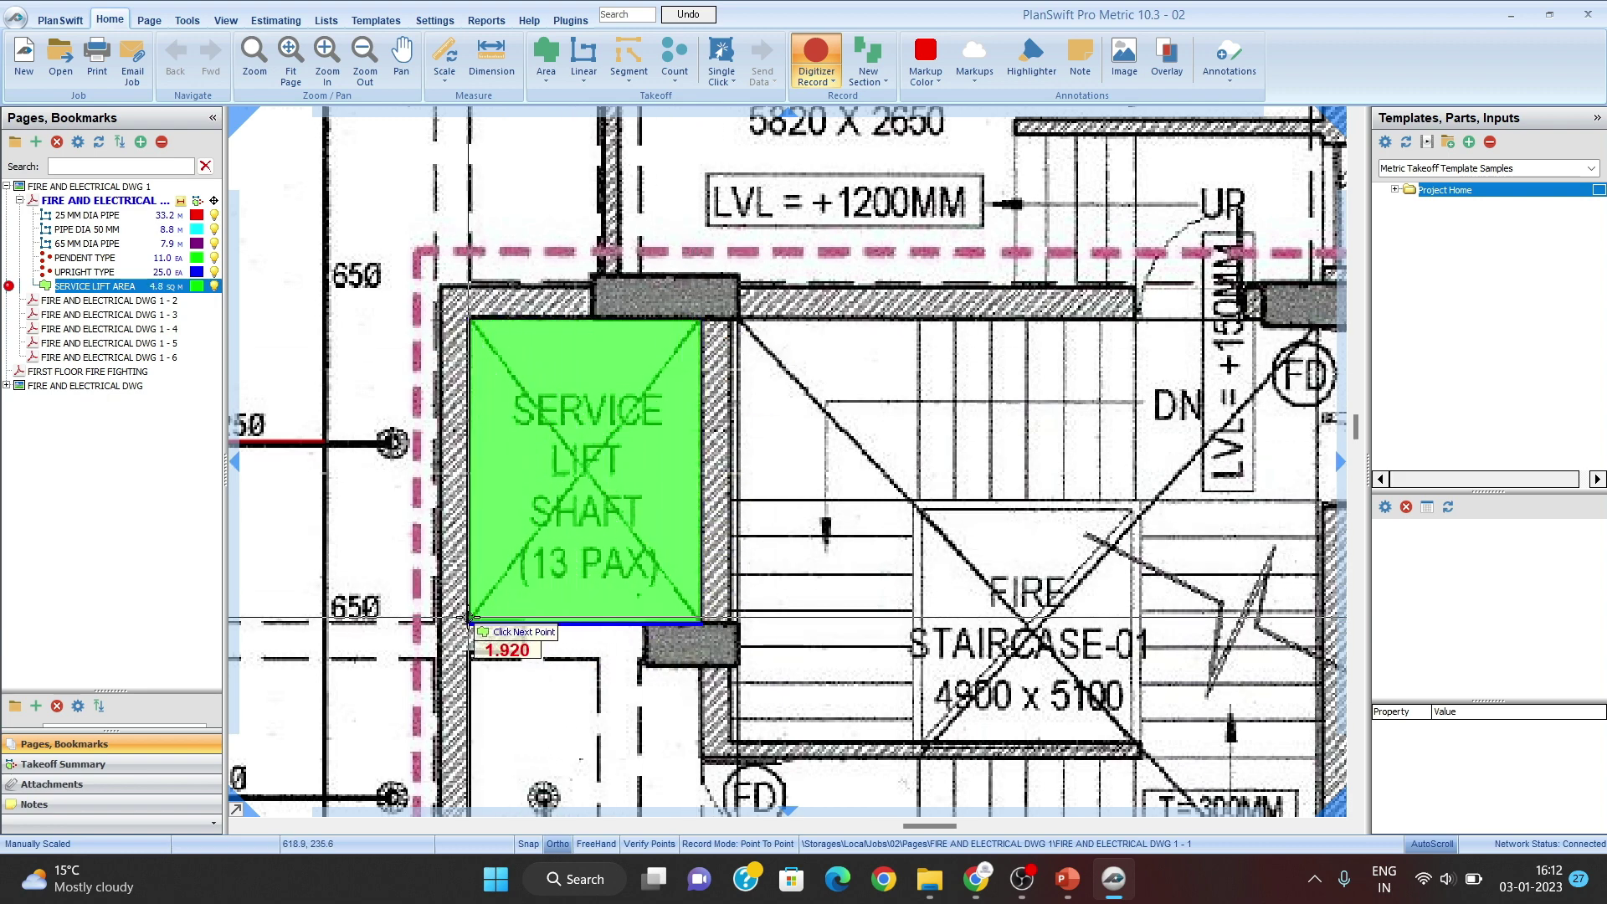
pyautogui.rightClick(468, 620)
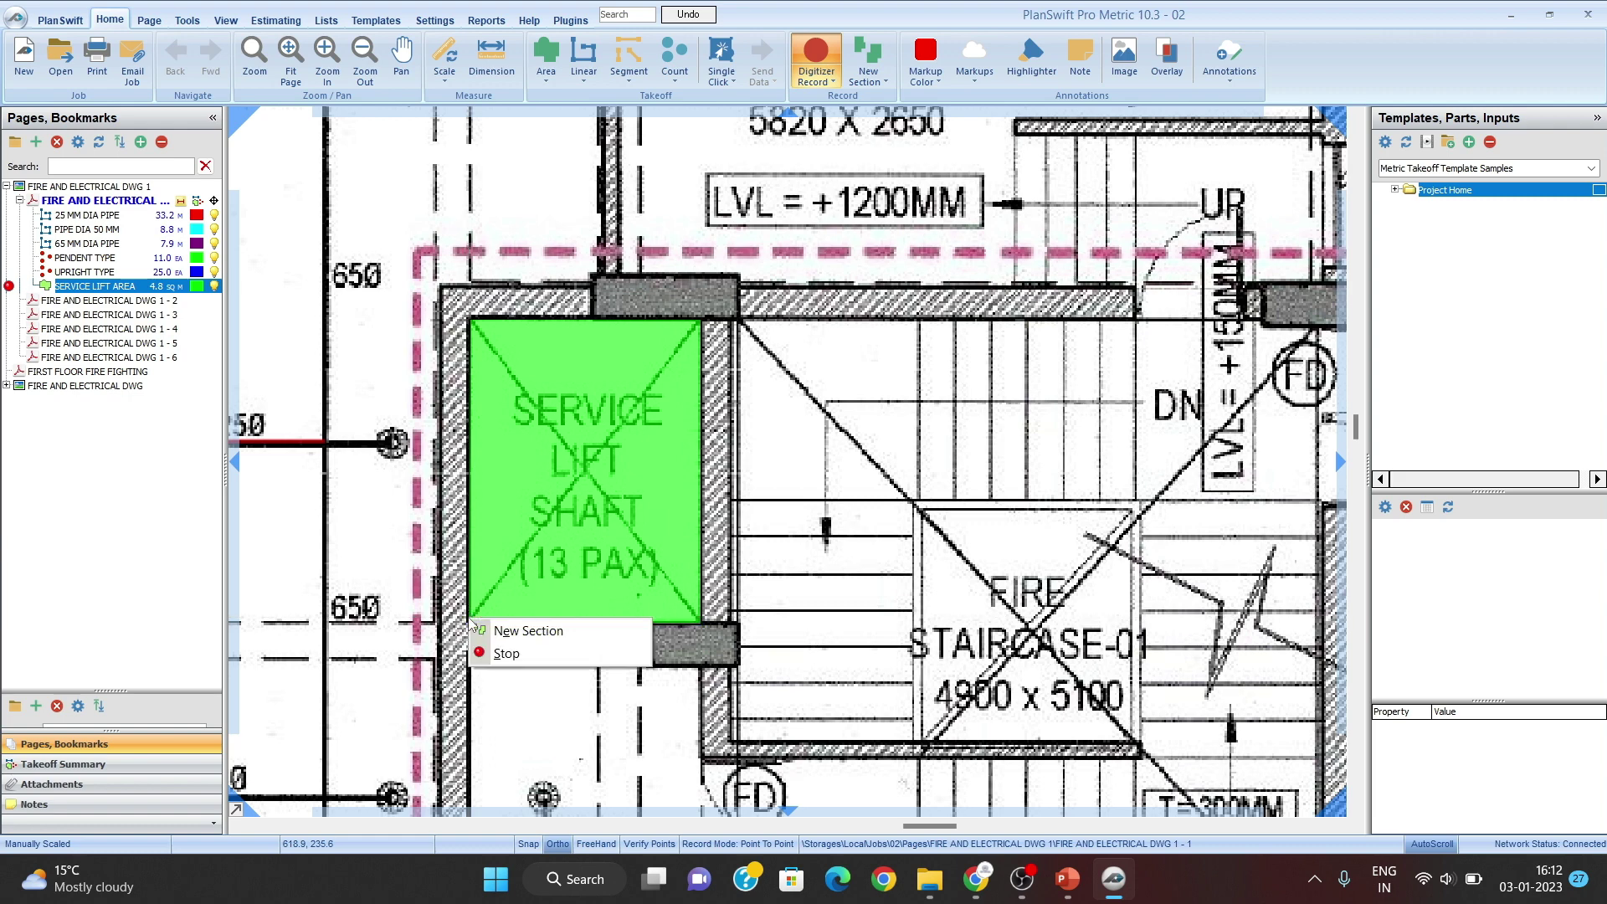
pyautogui.click(543, 655)
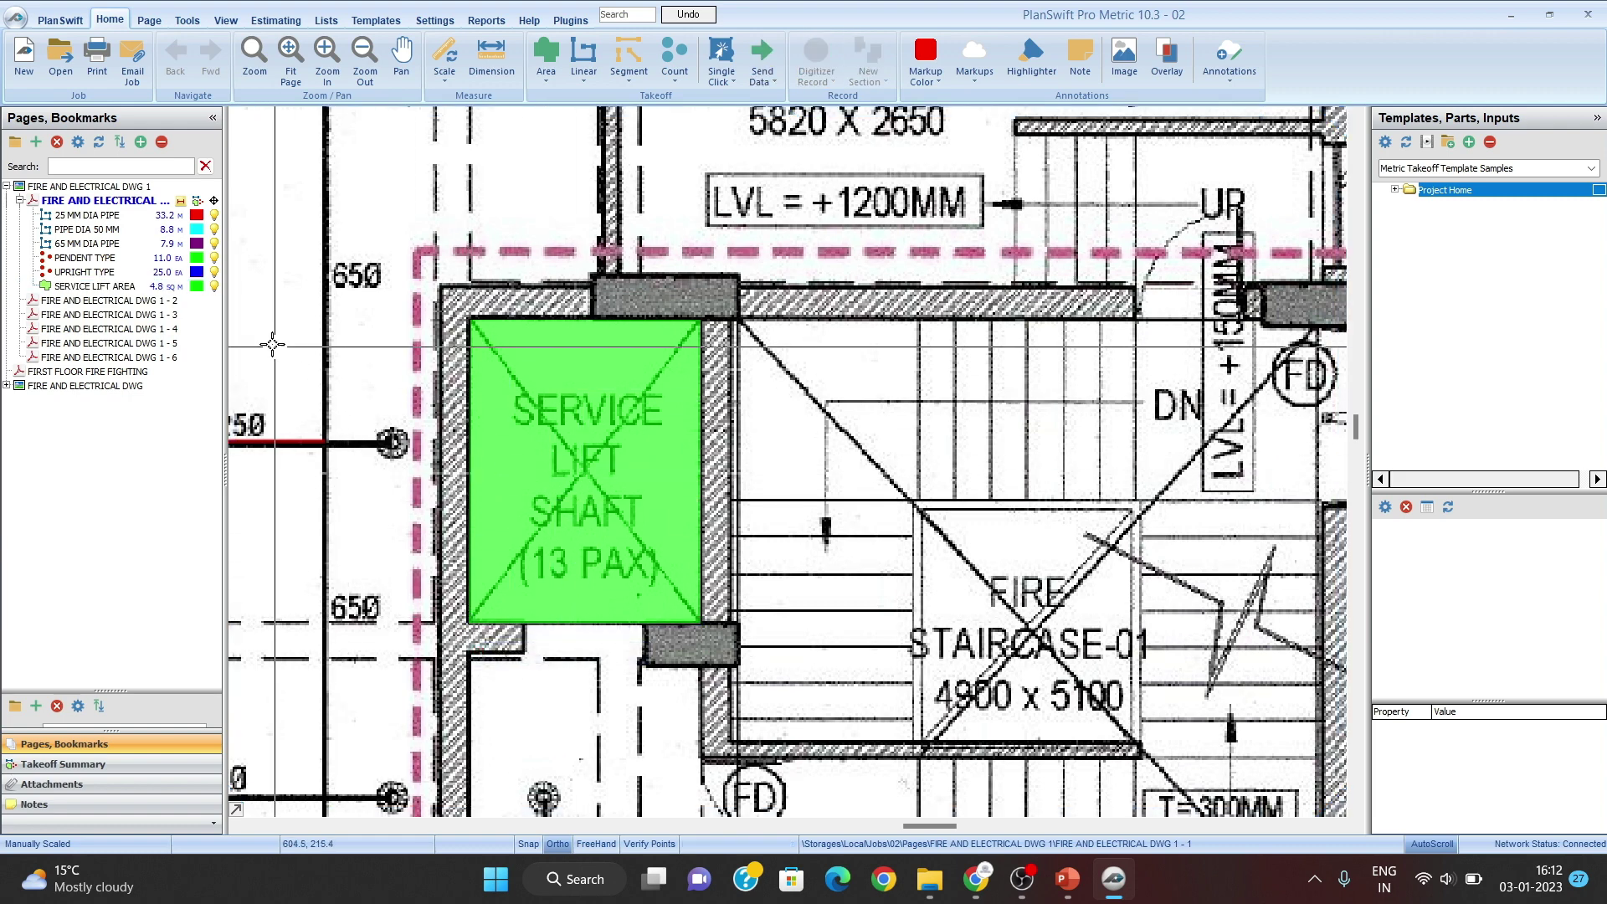
pyautogui.click(172, 289)
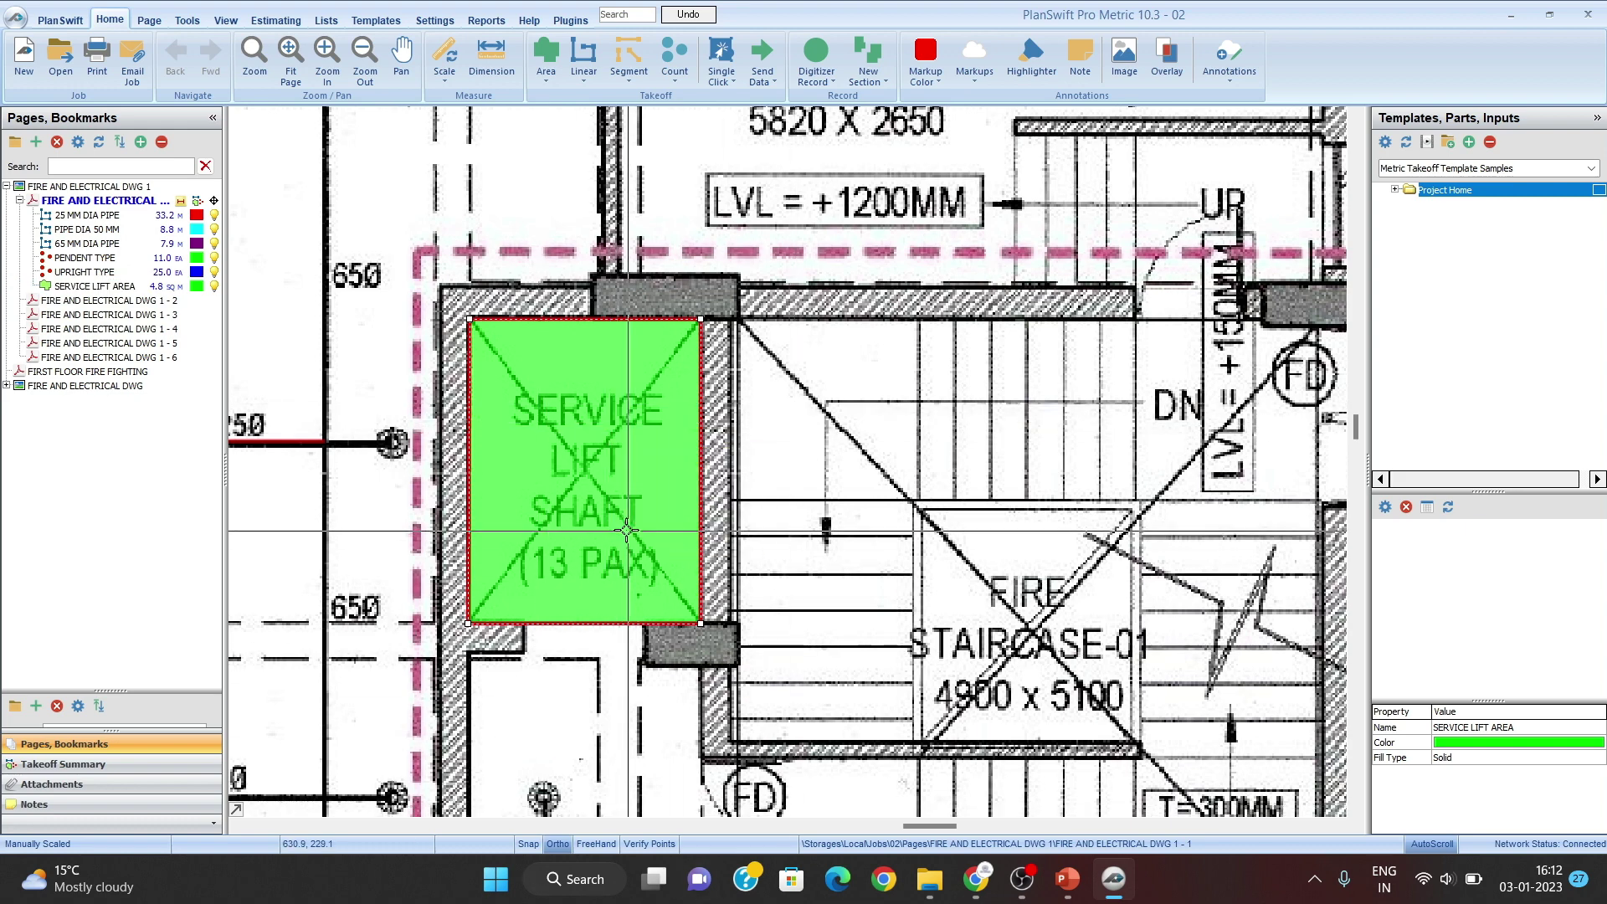
pyautogui.moveTo(643, 451)
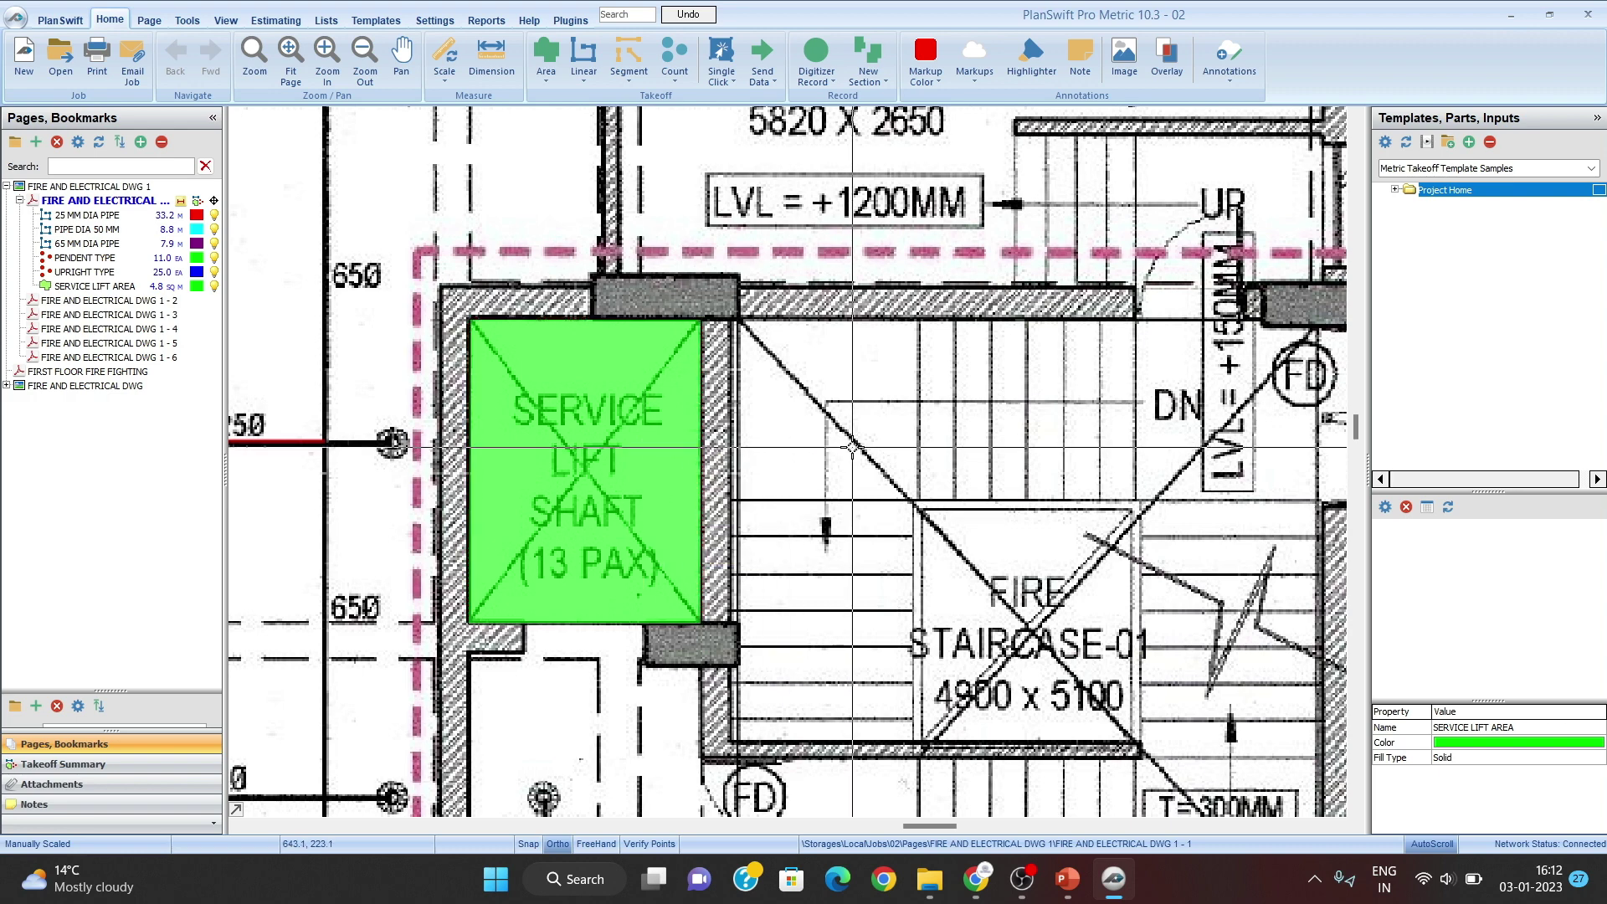
# Step: Create a yellow, solid-fill area takeoff named OPEN ENTRANCE in the GF folder for the open entrance plaza
pyautogui.moveTo(872, 457)
pyautogui.mouseDown()
pyautogui.moveTo(868, 406)
pyautogui.moveTo(817, 293)
pyautogui.mouseUp()
pyautogui.scroll(-2, 865, 347)
pyautogui.scroll(-3, 866, 373)
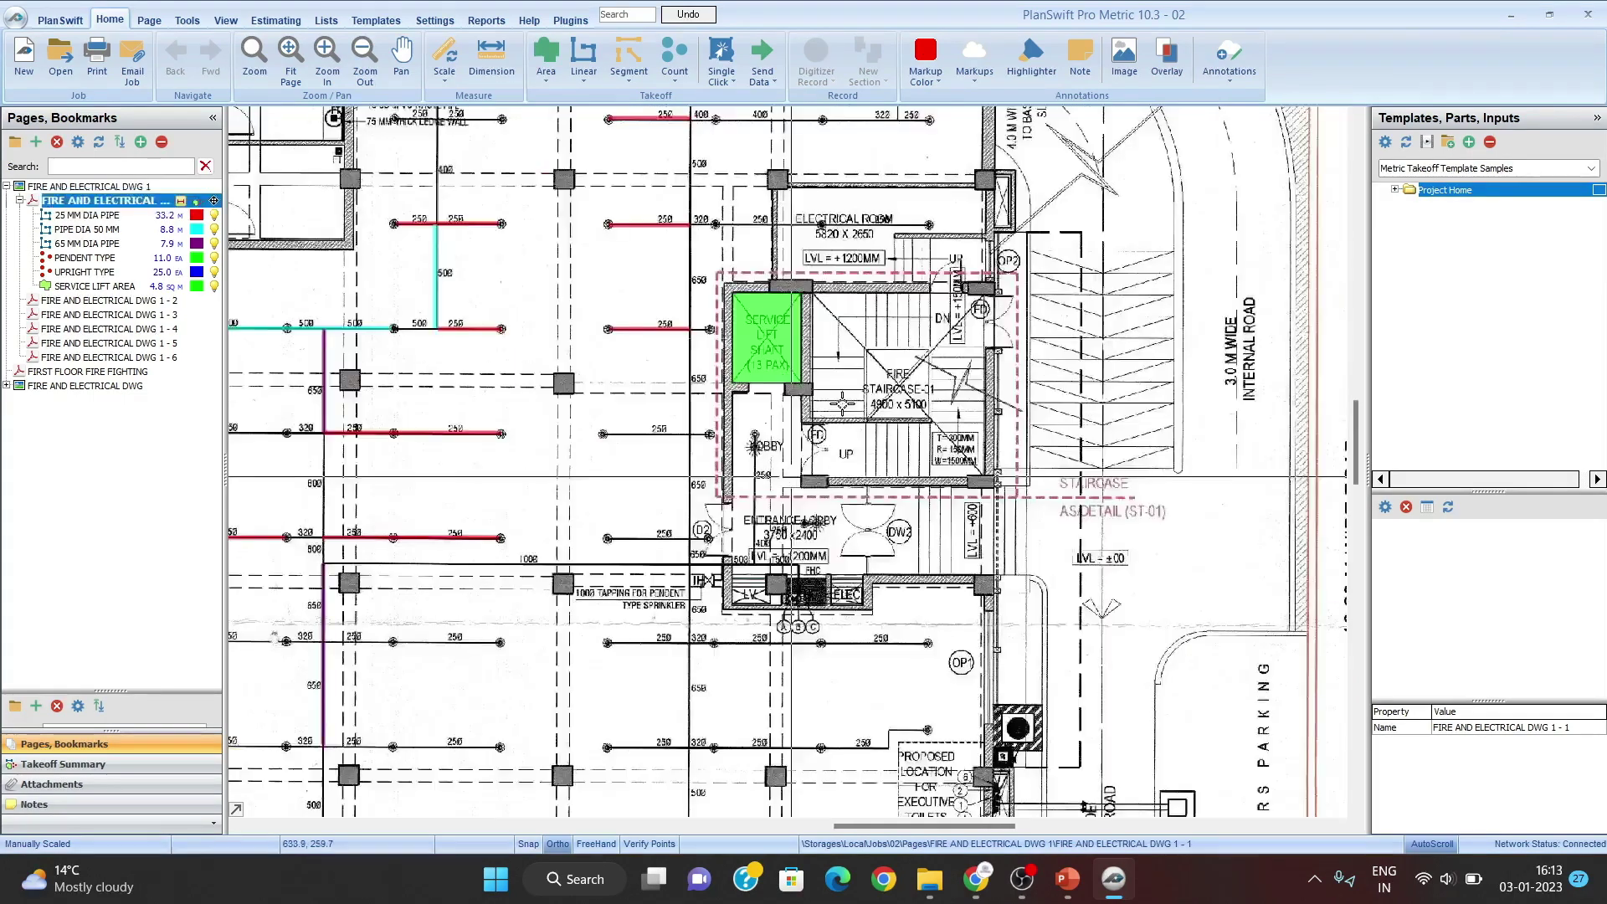
pyautogui.moveTo(798, 479); pyautogui.dragTo(911, 293)
pyautogui.moveTo(429, 623)
pyautogui.mouseDown()
pyautogui.moveTo(585, 493)
pyautogui.moveTo(857, 390)
pyautogui.mouseUp()
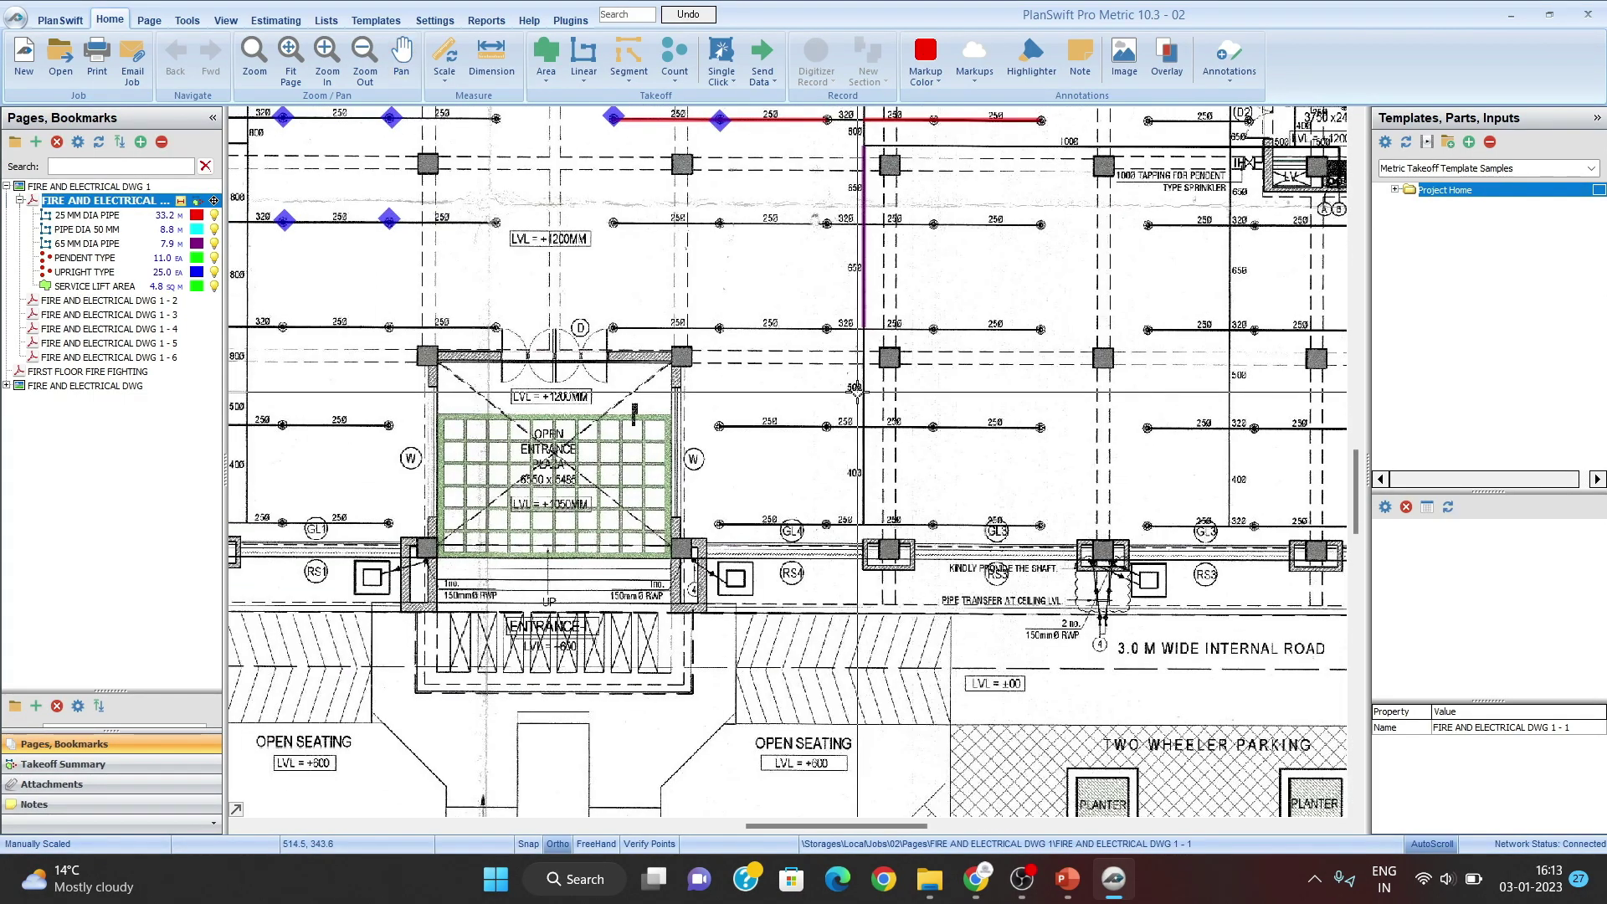
pyautogui.scroll(4, 556, 478)
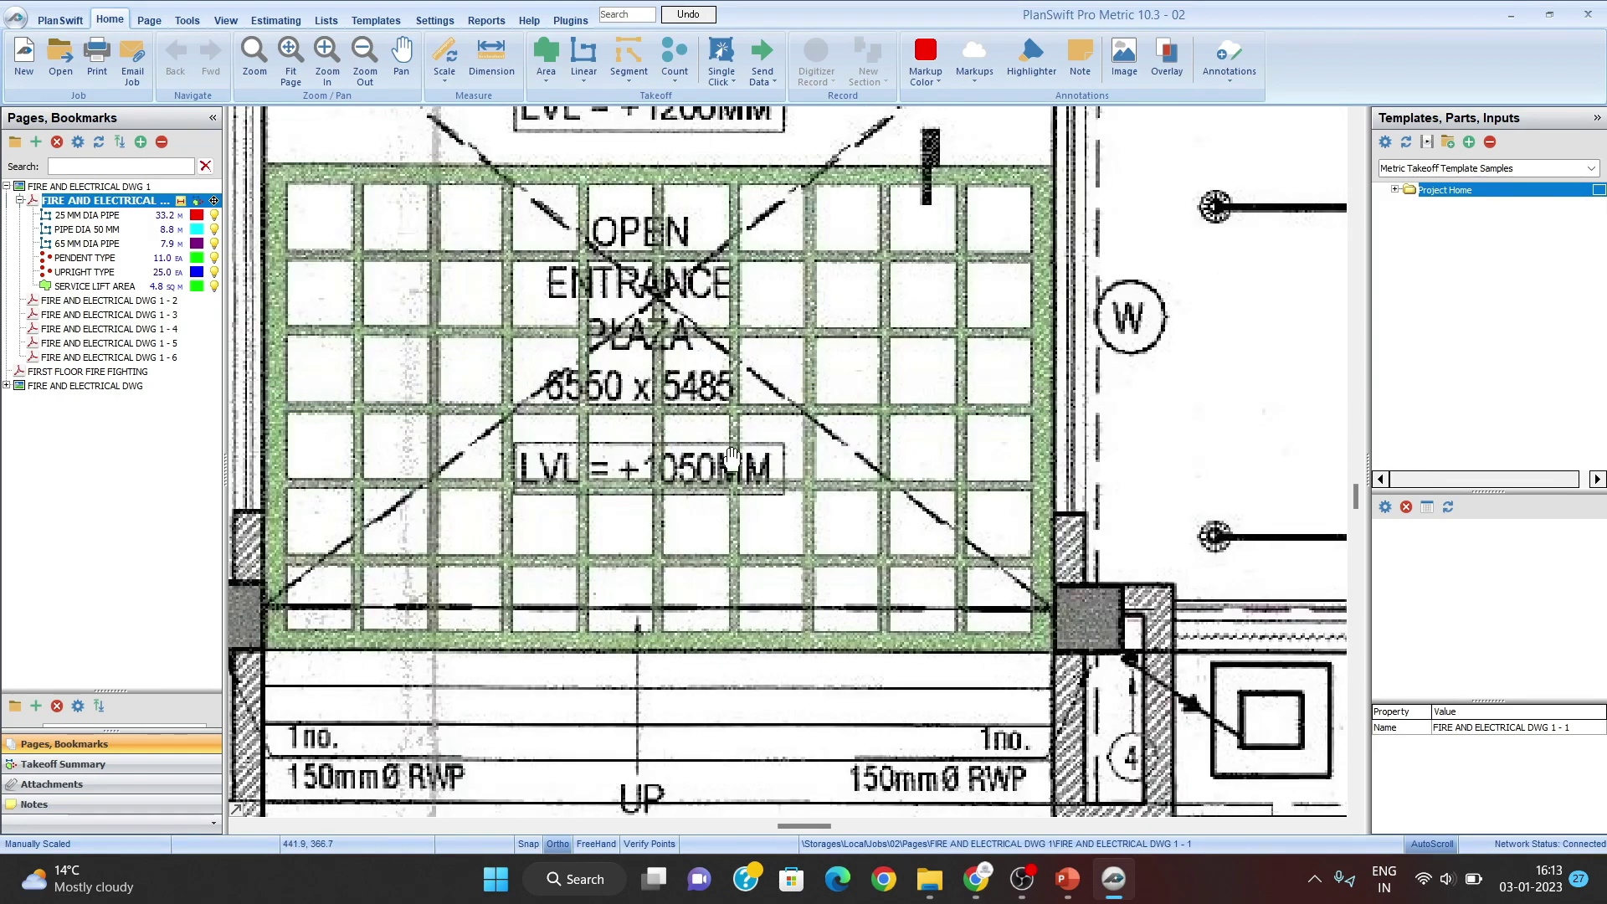
pyautogui.moveTo(700, 390)
pyautogui.mouseDown()
pyautogui.moveTo(740, 511)
pyautogui.moveTo(694, 501)
pyautogui.mouseUp()
pyautogui.scroll(-3, 740, 511)
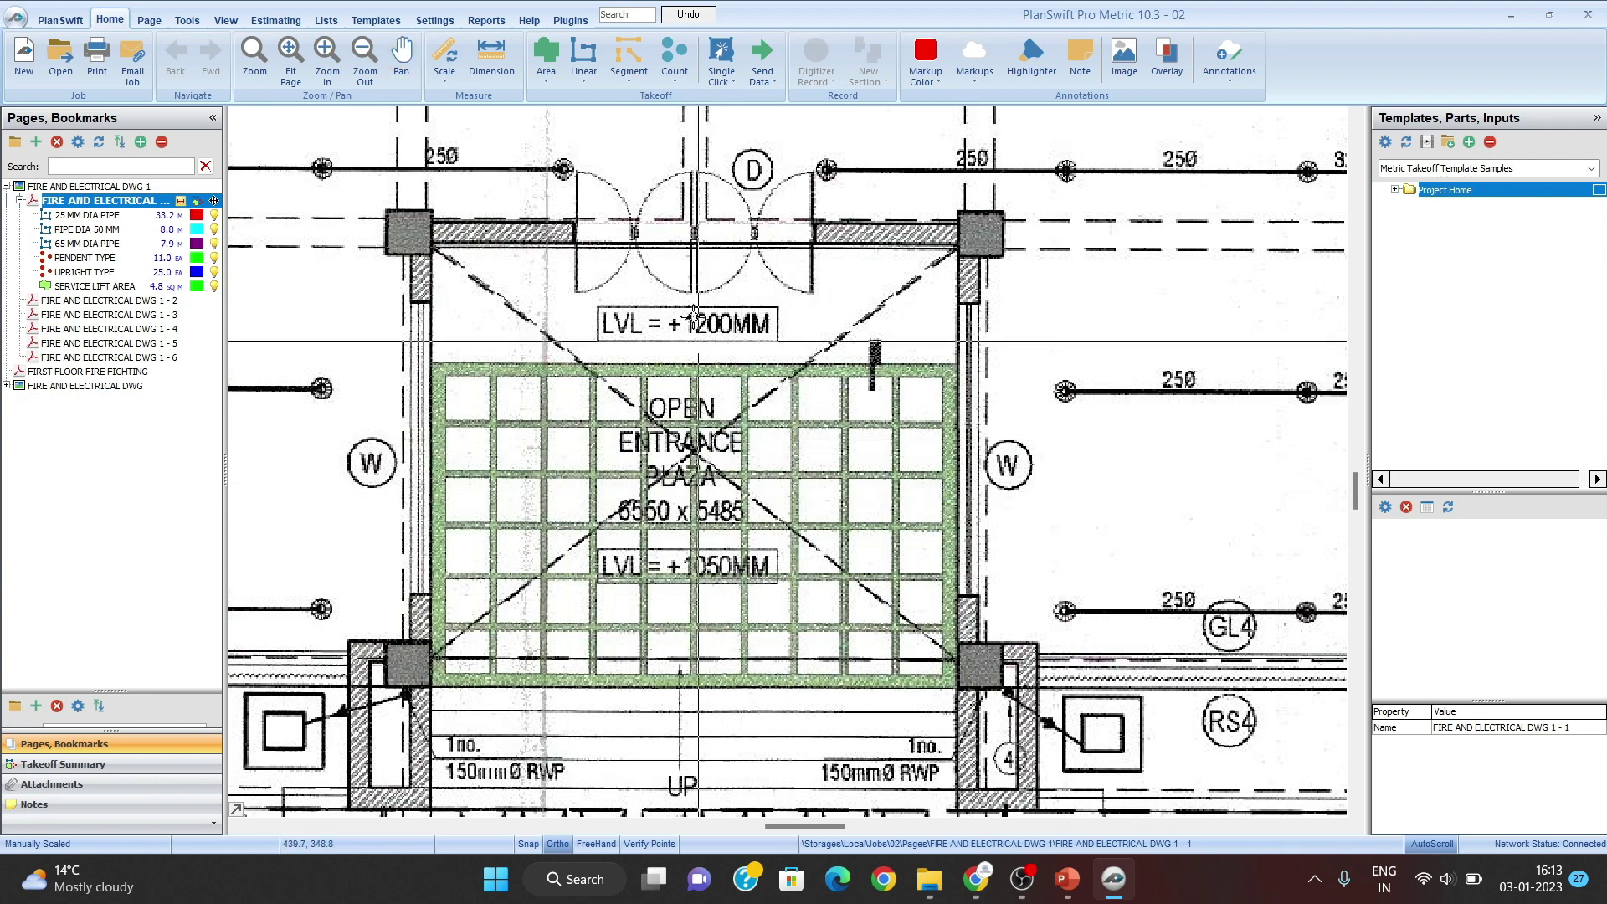
pyautogui.click(553, 58)
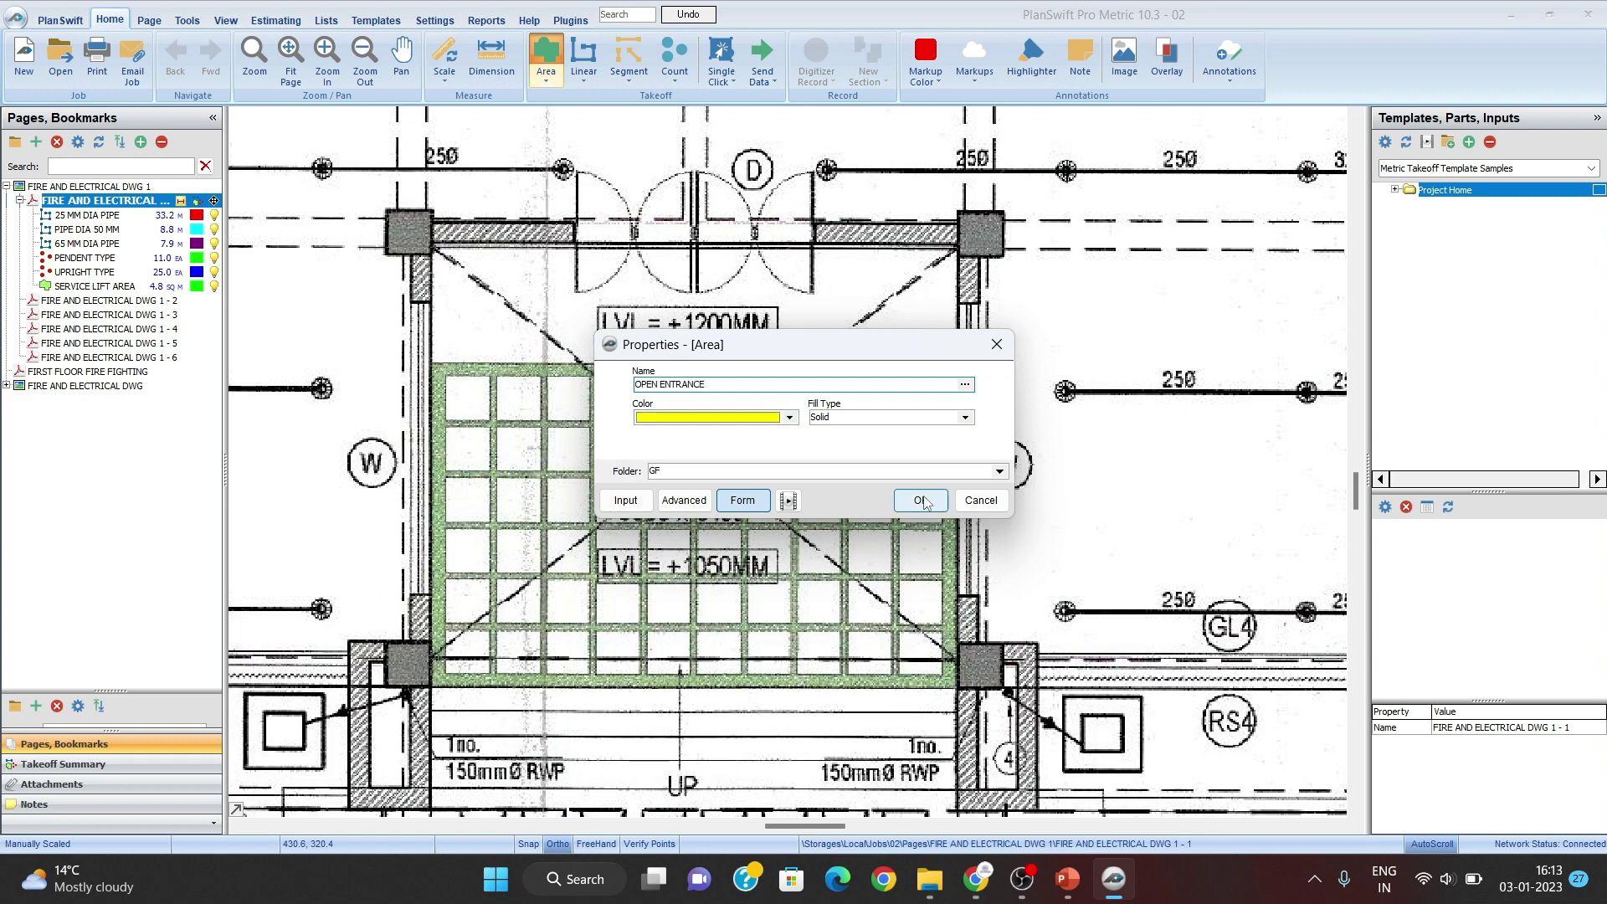
pyautogui.click(921, 500)
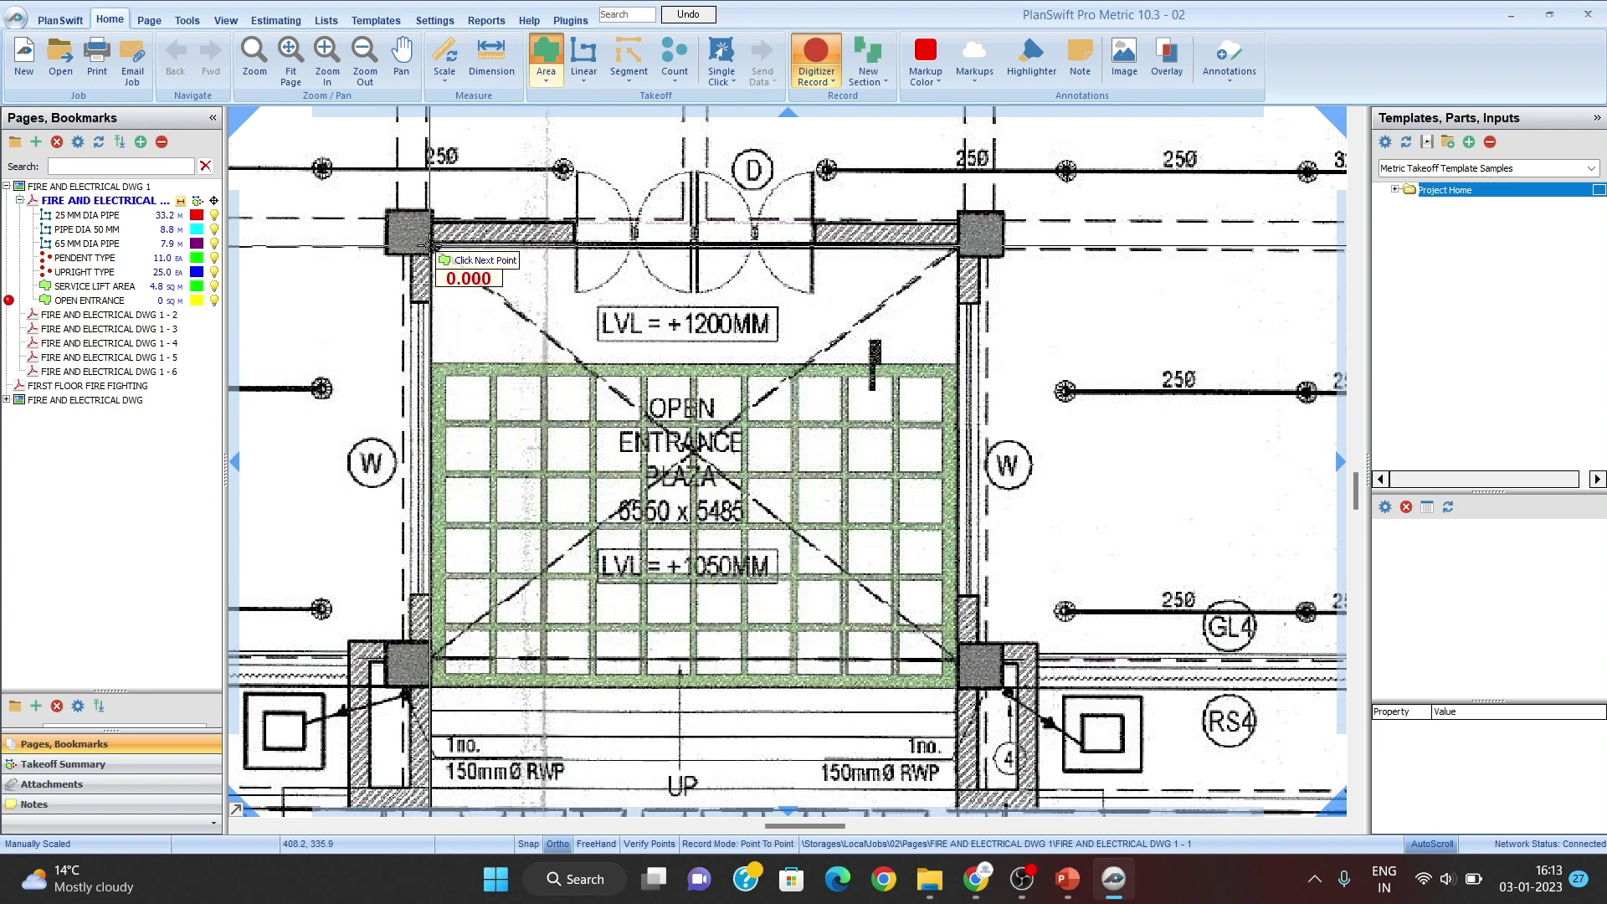
# Step: Trace the OPEN ENTRANCE area around the inner corners of the plaza between its four columns and end the recording
pyautogui.click(955, 249)
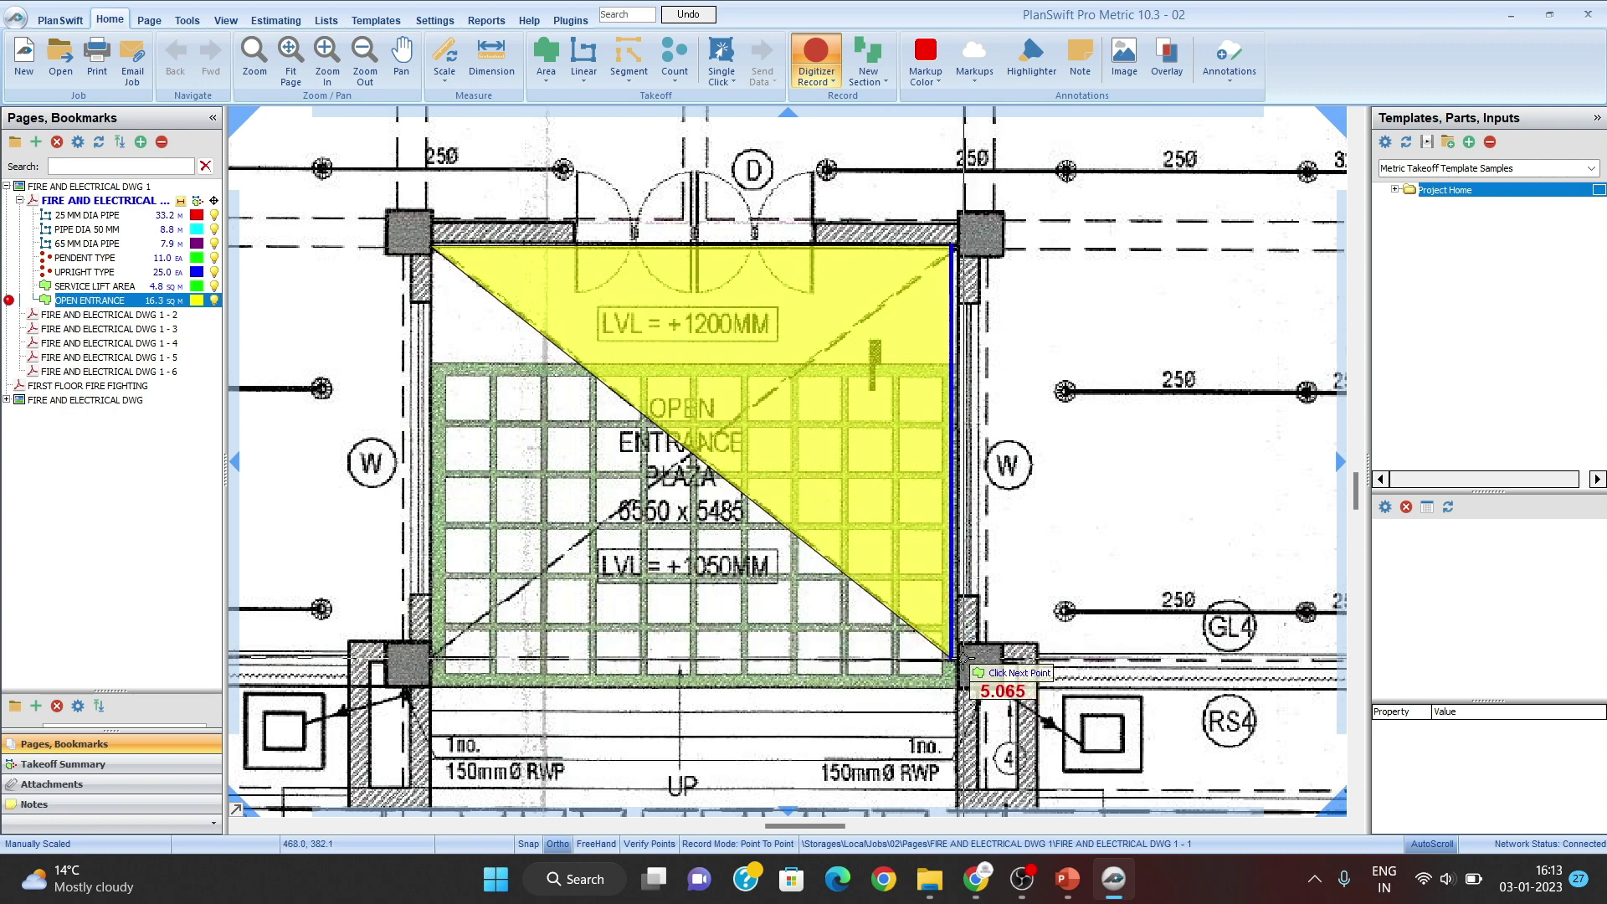
pyautogui.click(957, 661)
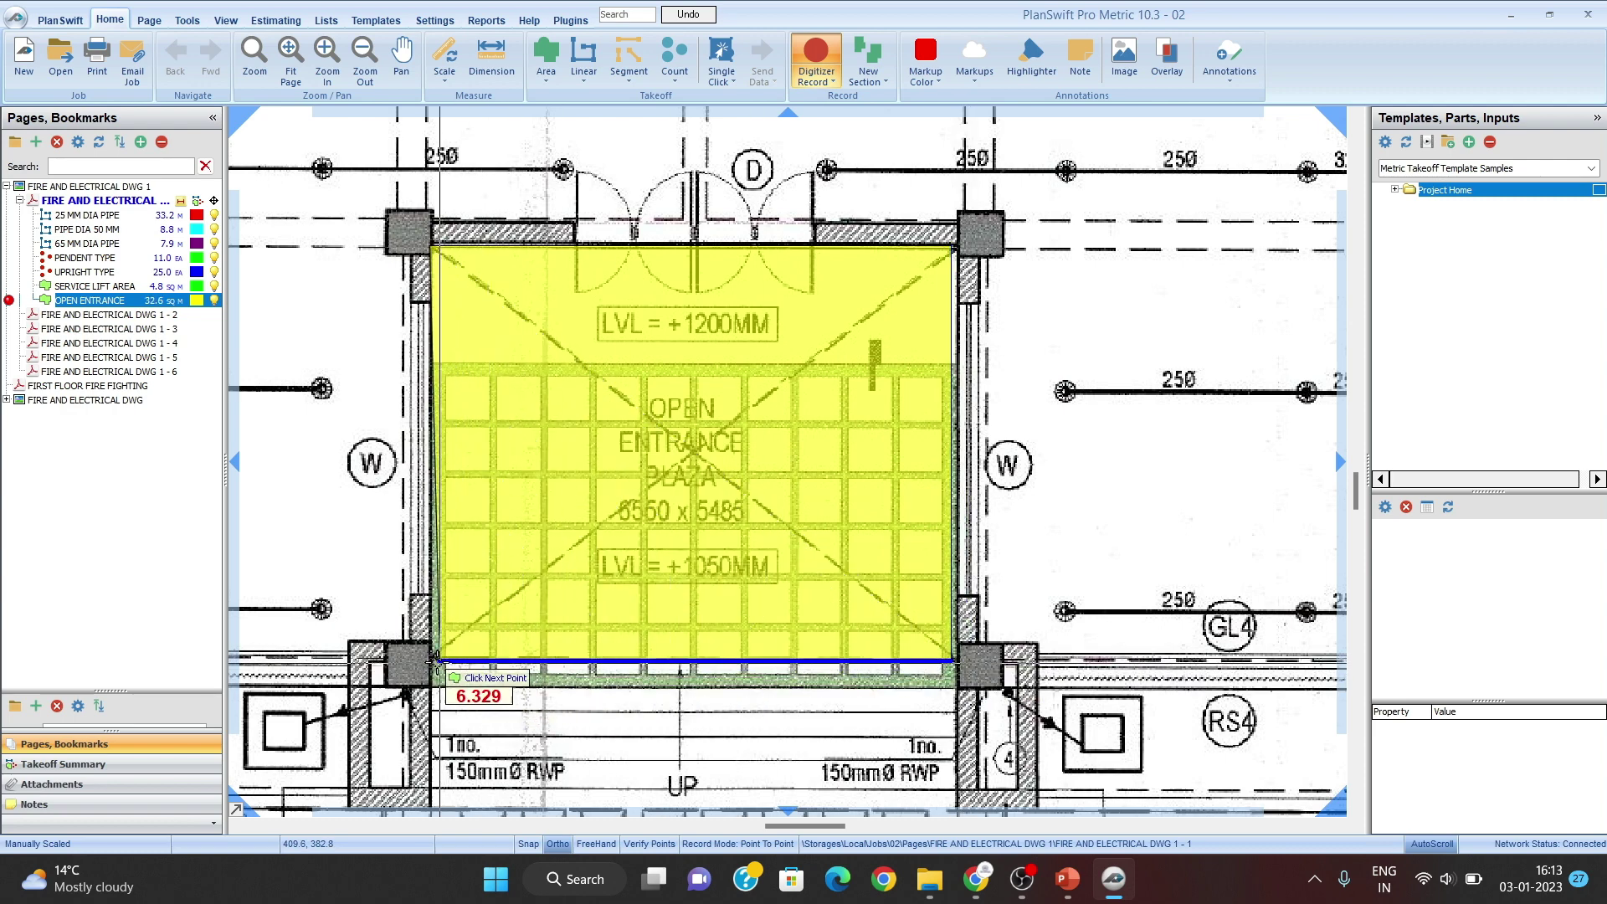
pyautogui.rightClick(432, 660)
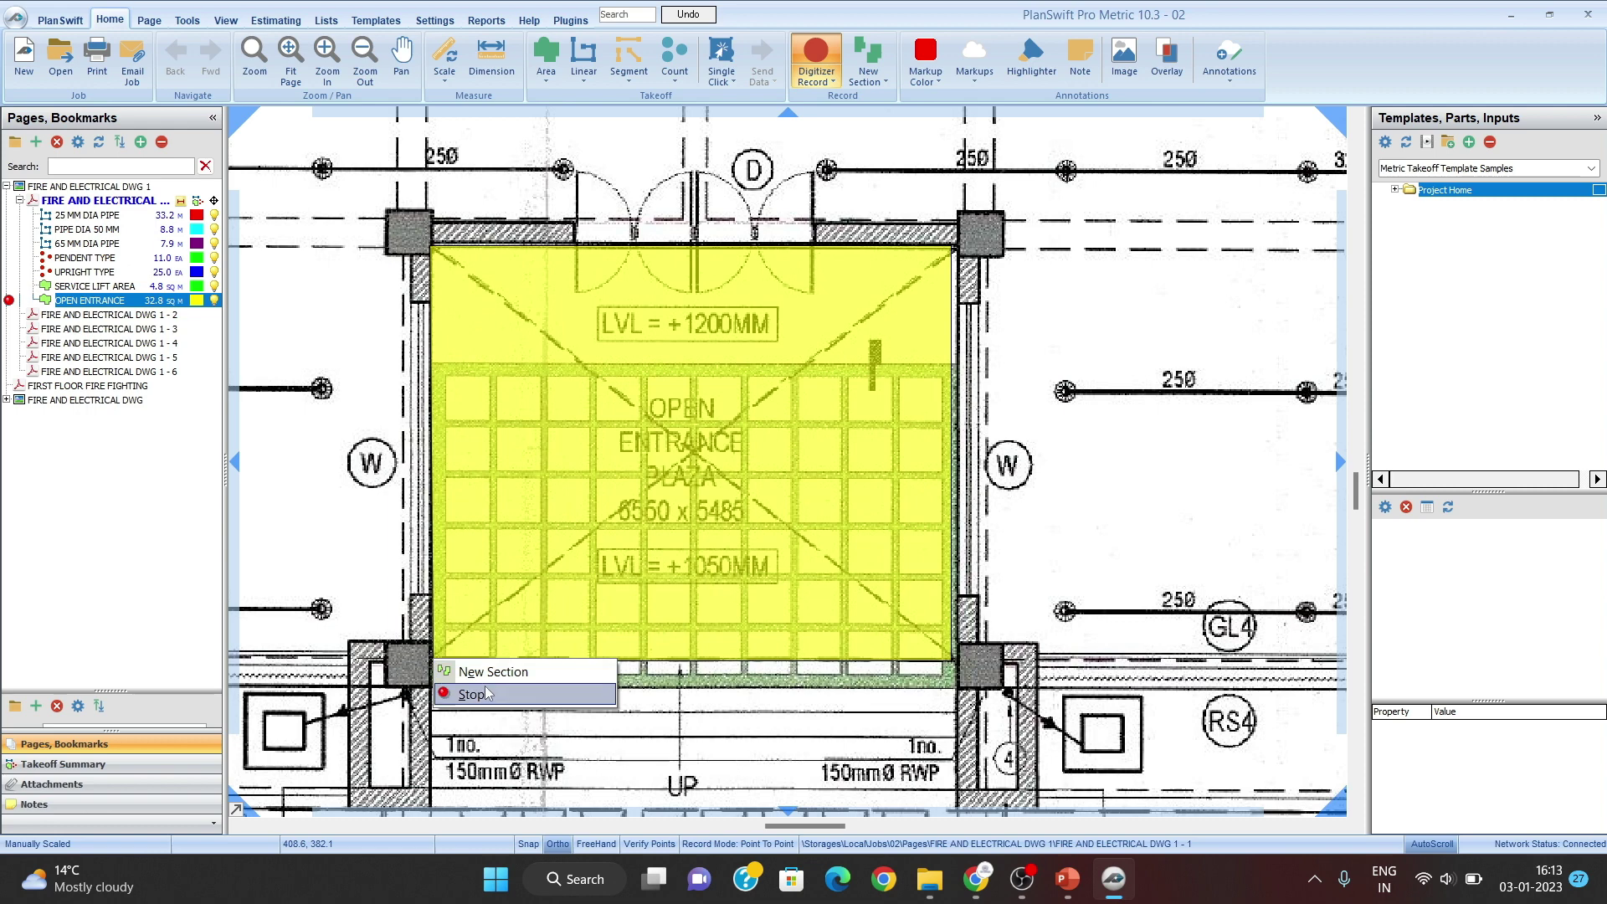
pyautogui.click(471, 694)
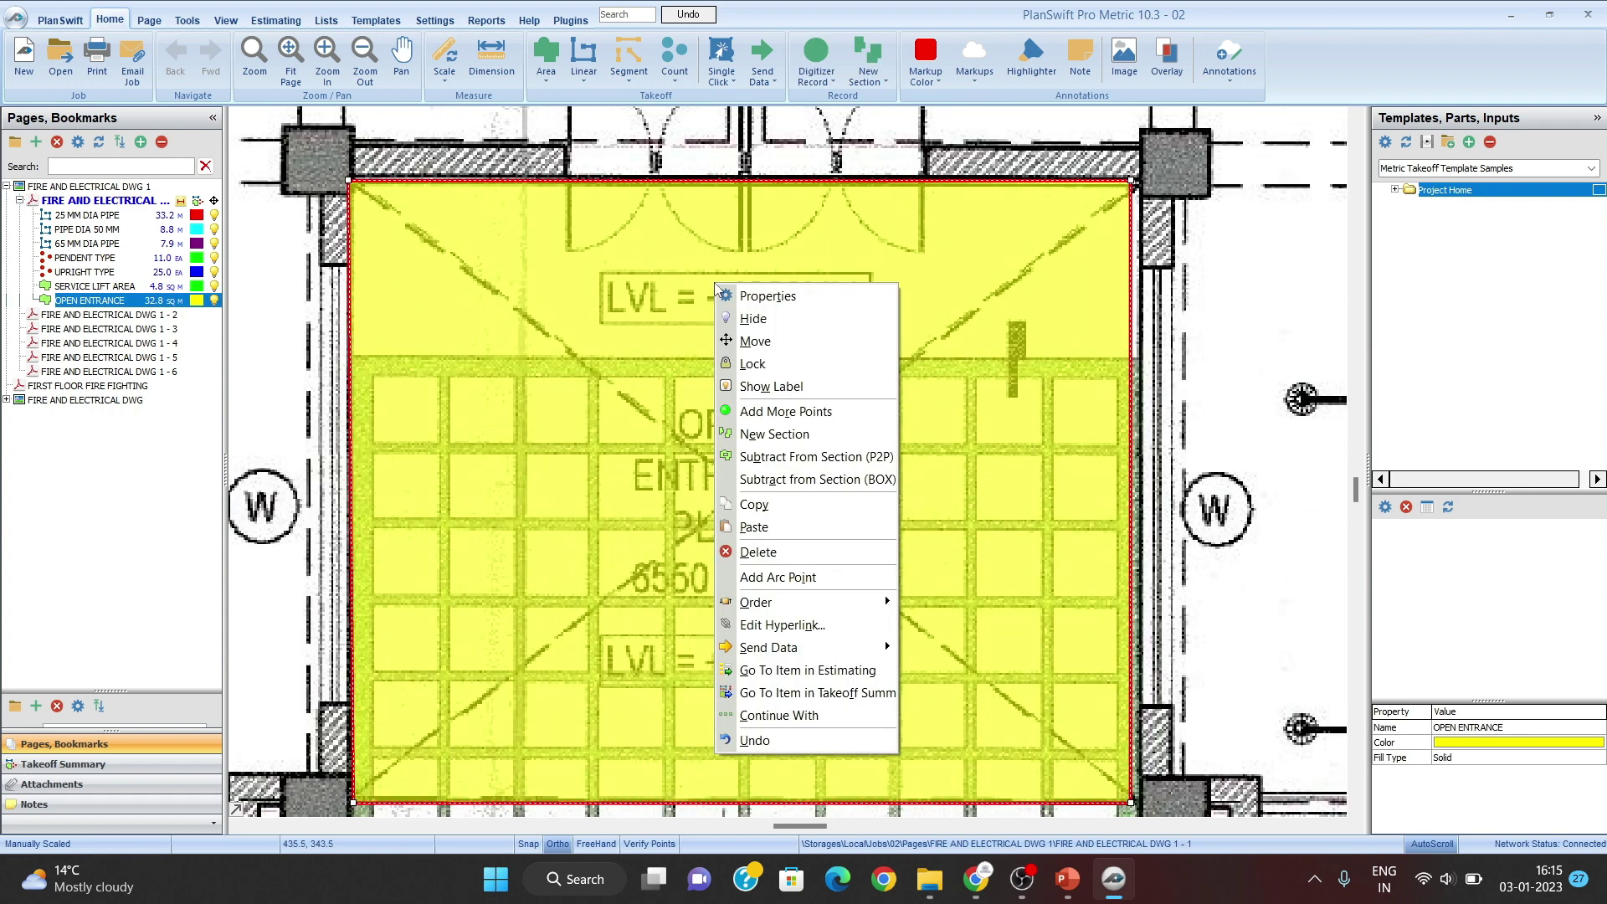
# Step: Begin a point-to-point subtraction from the OPEN ENTRANCE section, placing points along the plaza's upper edge beside door D
pyautogui.click(713, 286)
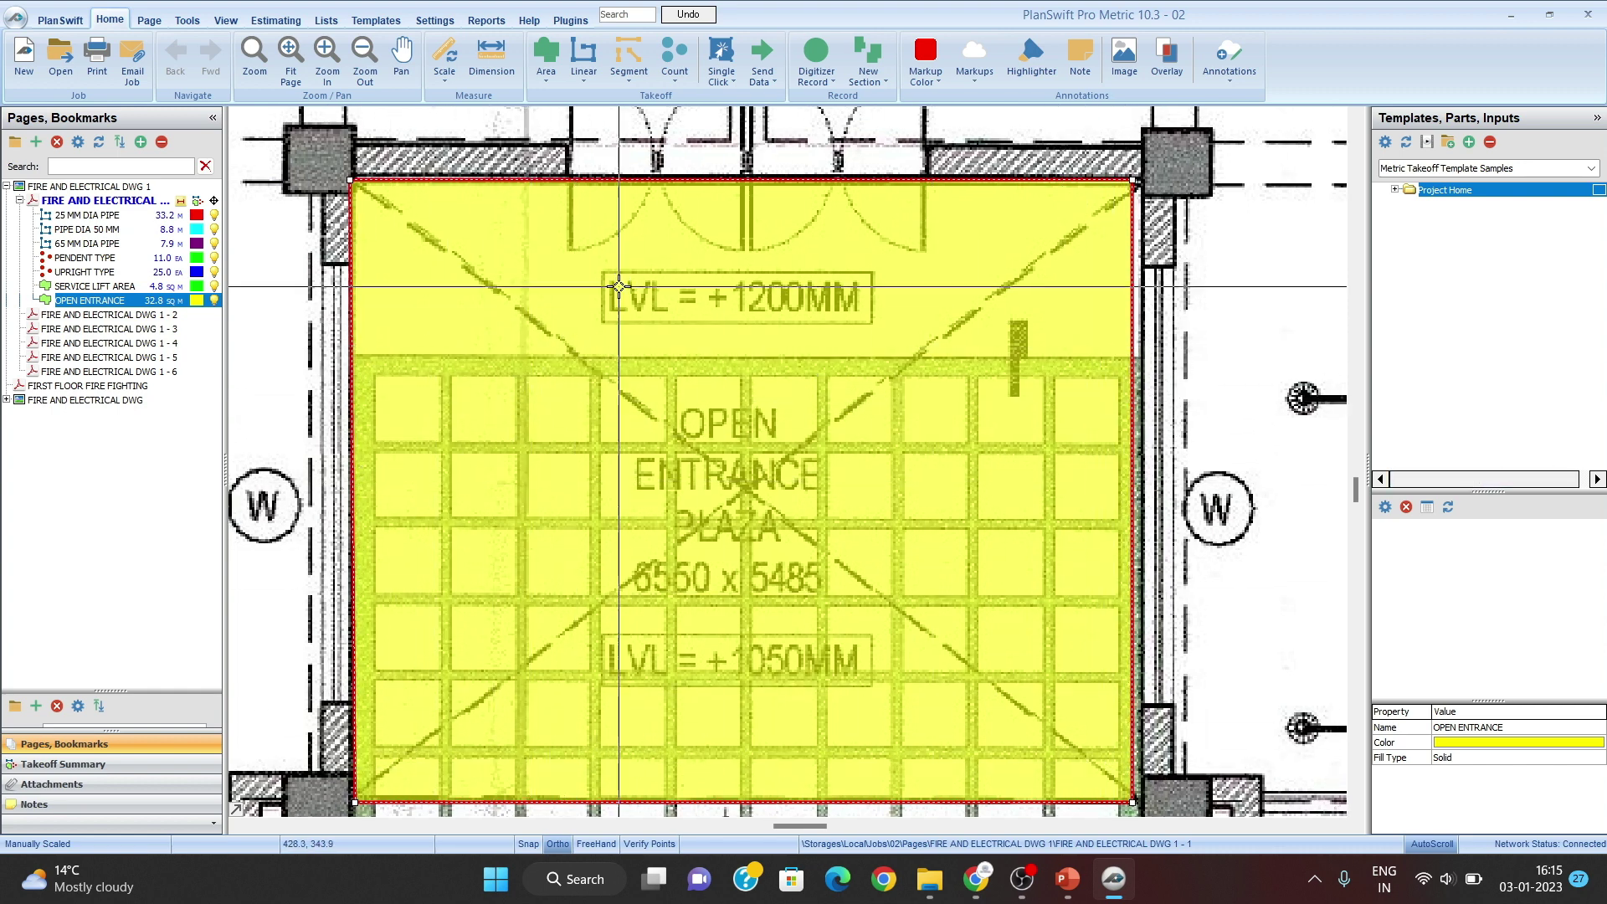
pyautogui.moveTo(619, 286)
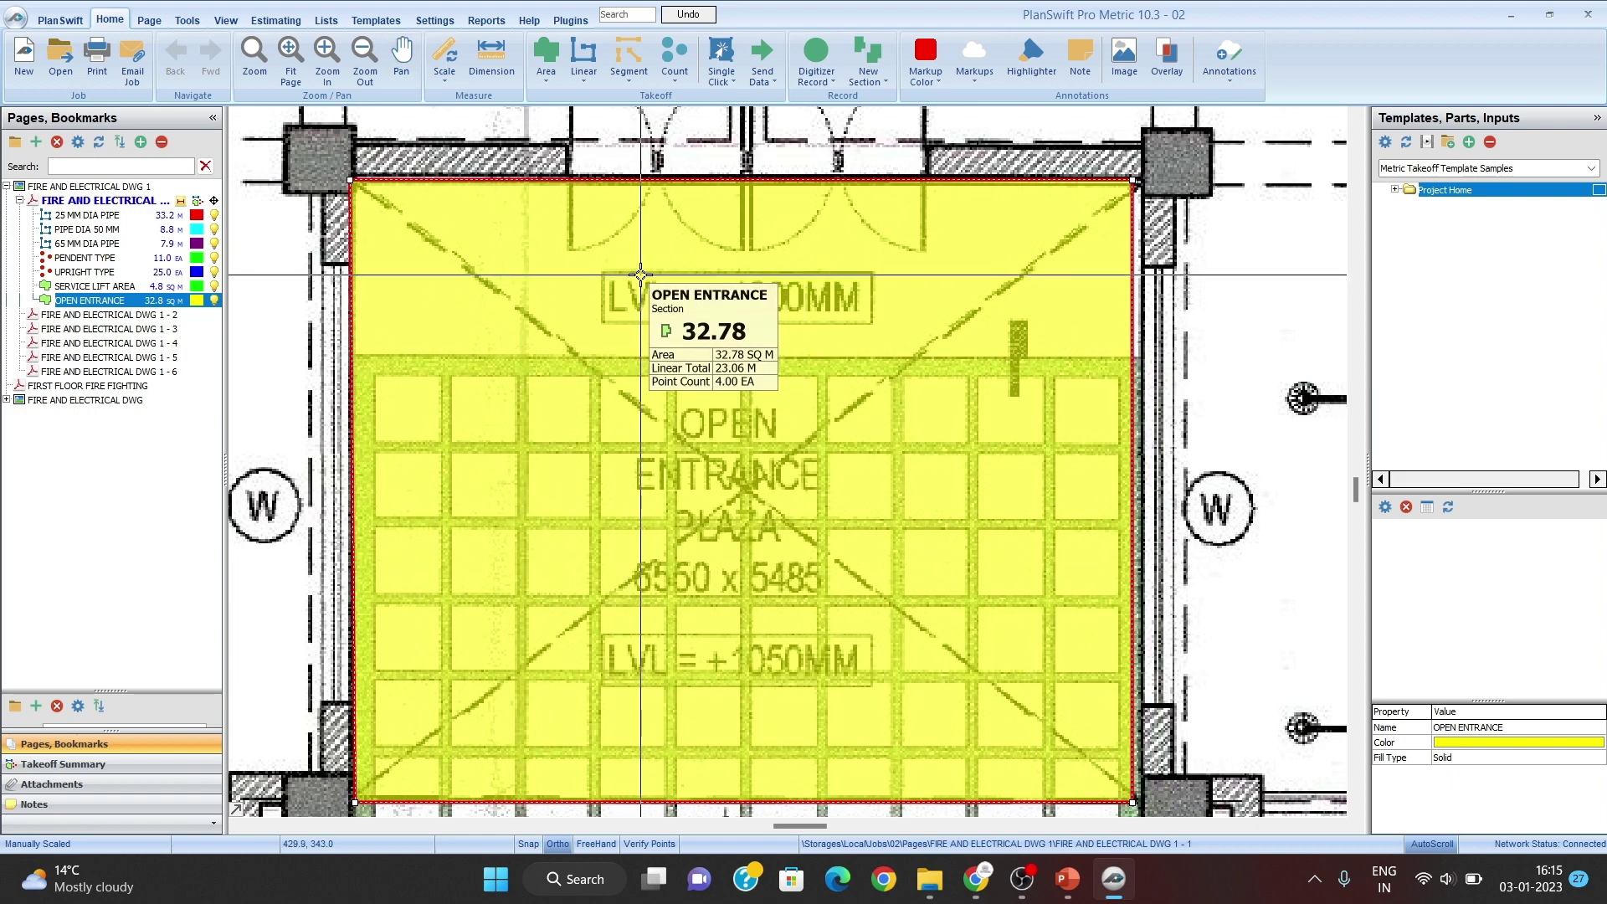
pyautogui.rightClick(639, 252)
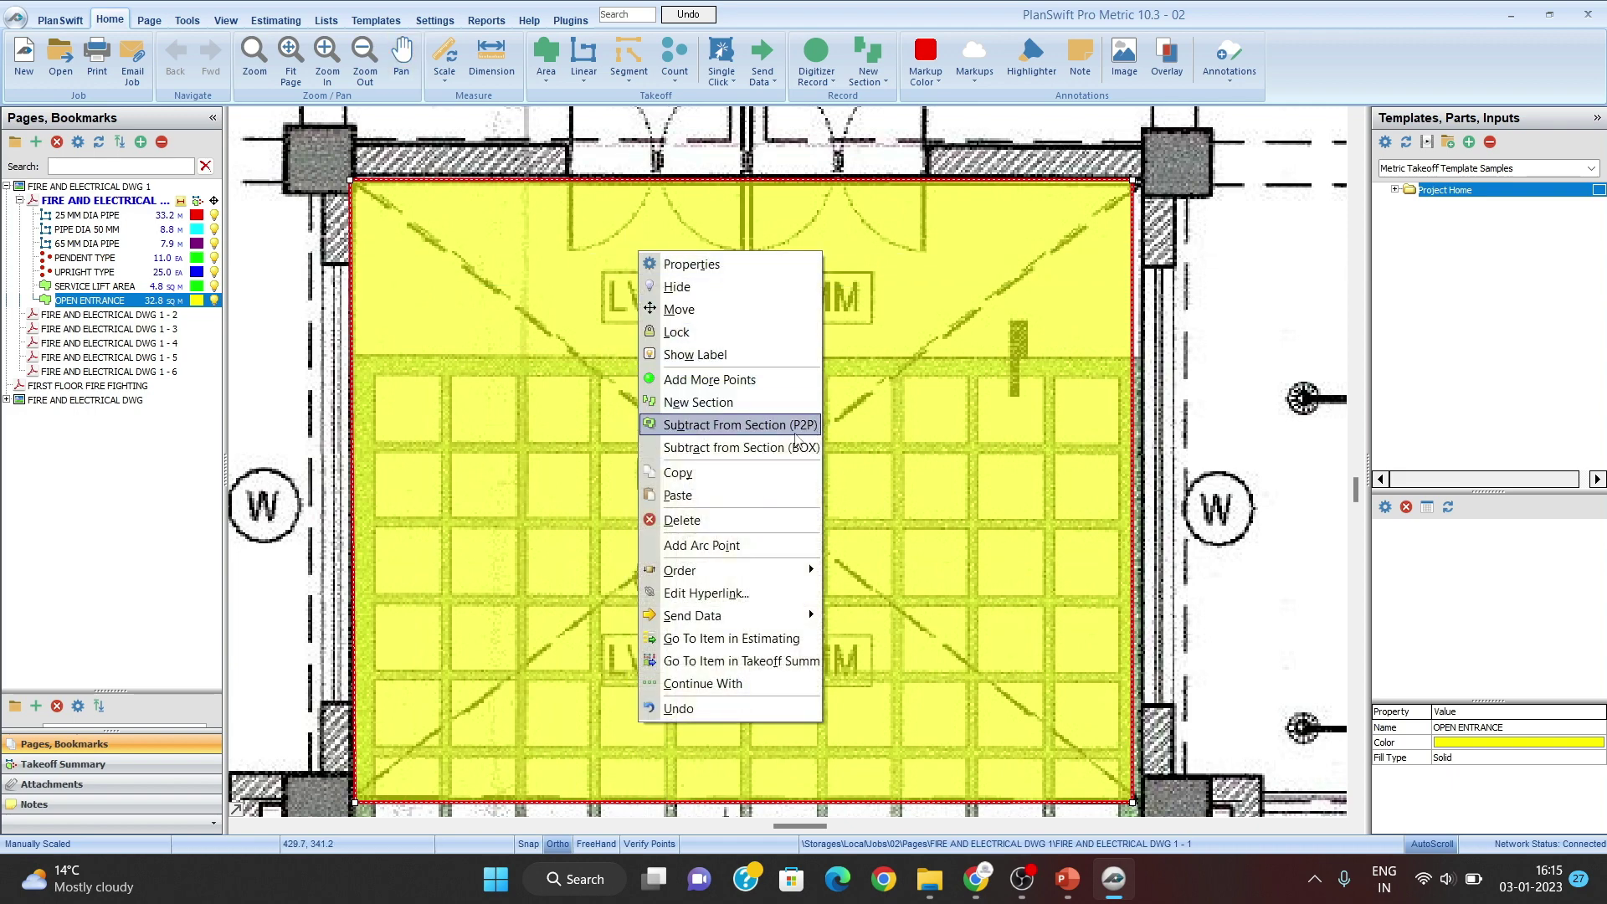
pyautogui.click(795, 437)
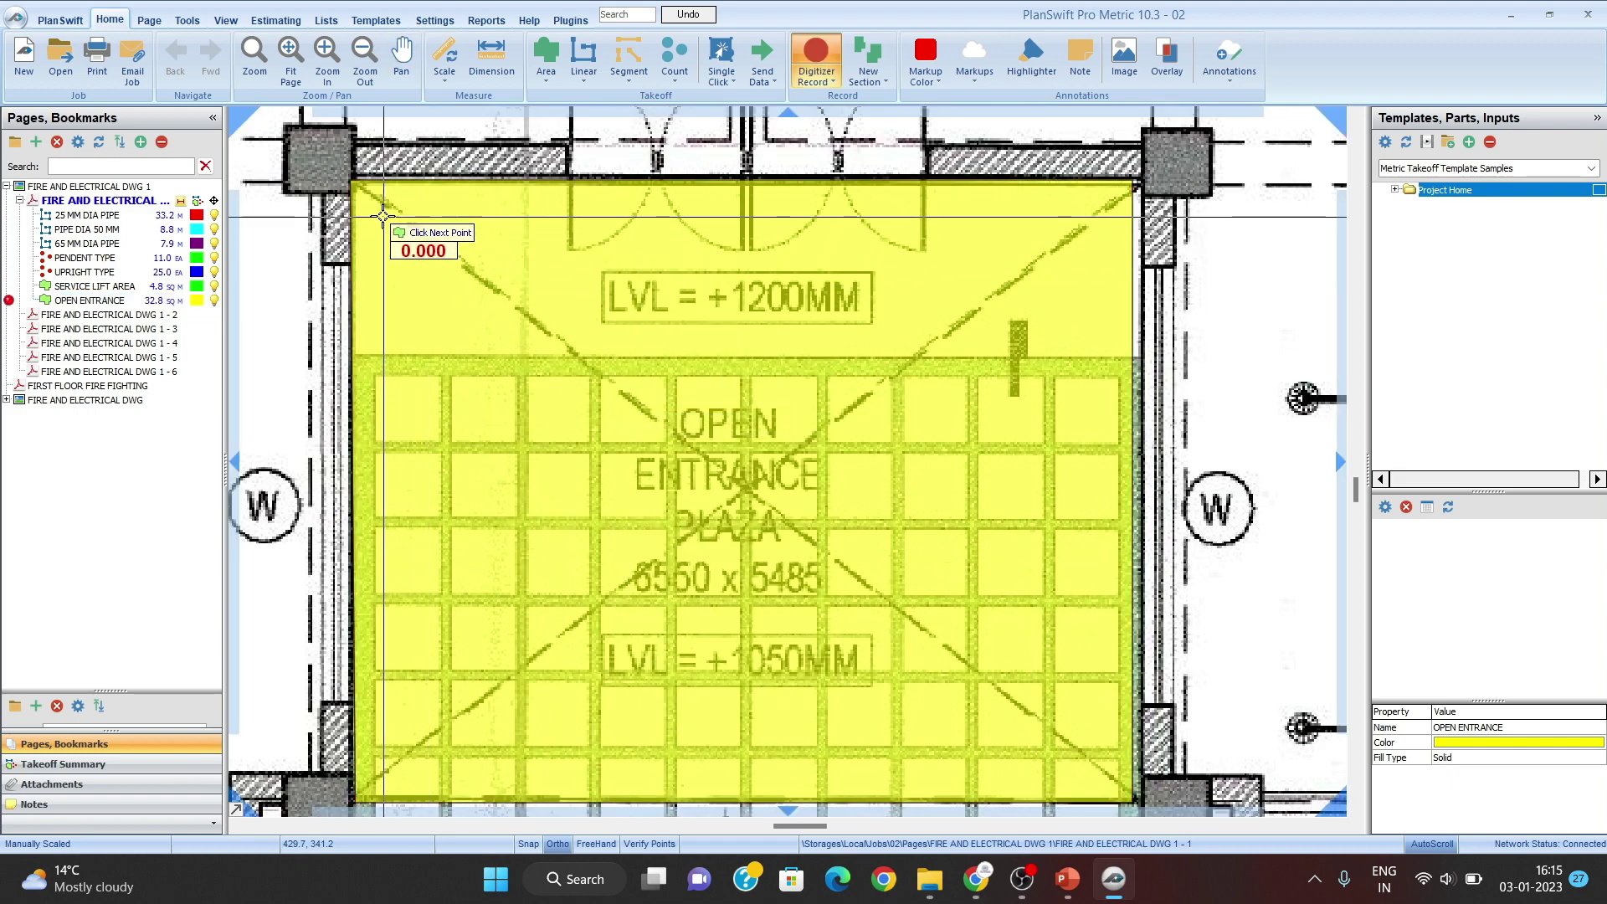
pyautogui.click(359, 183)
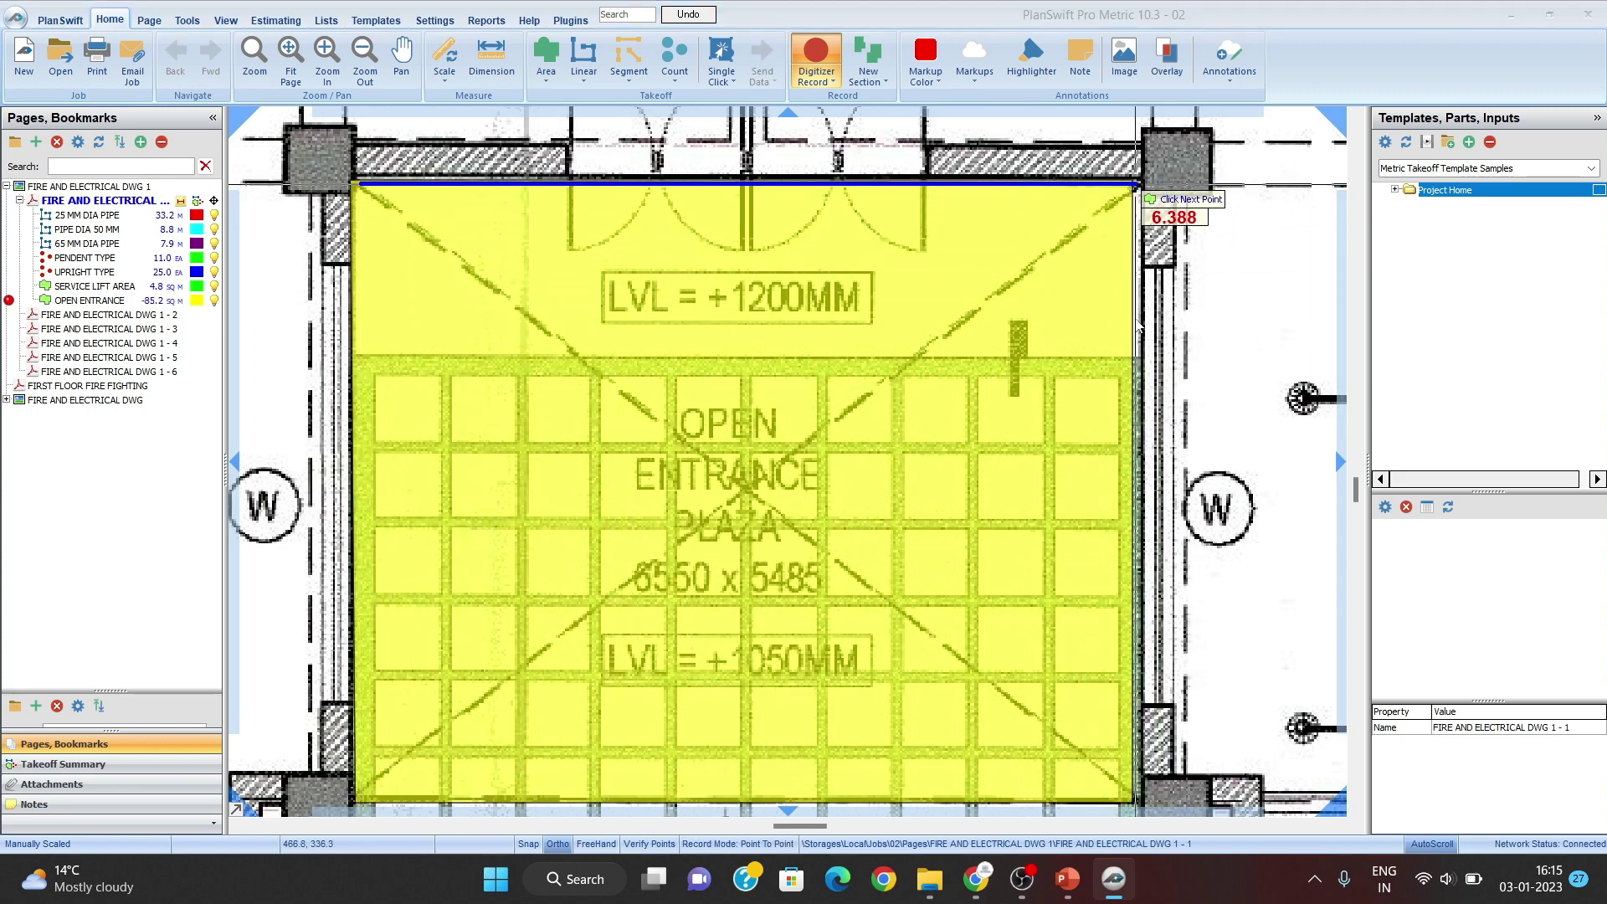
pyautogui.click(1138, 326)
pyautogui.click(807, 463)
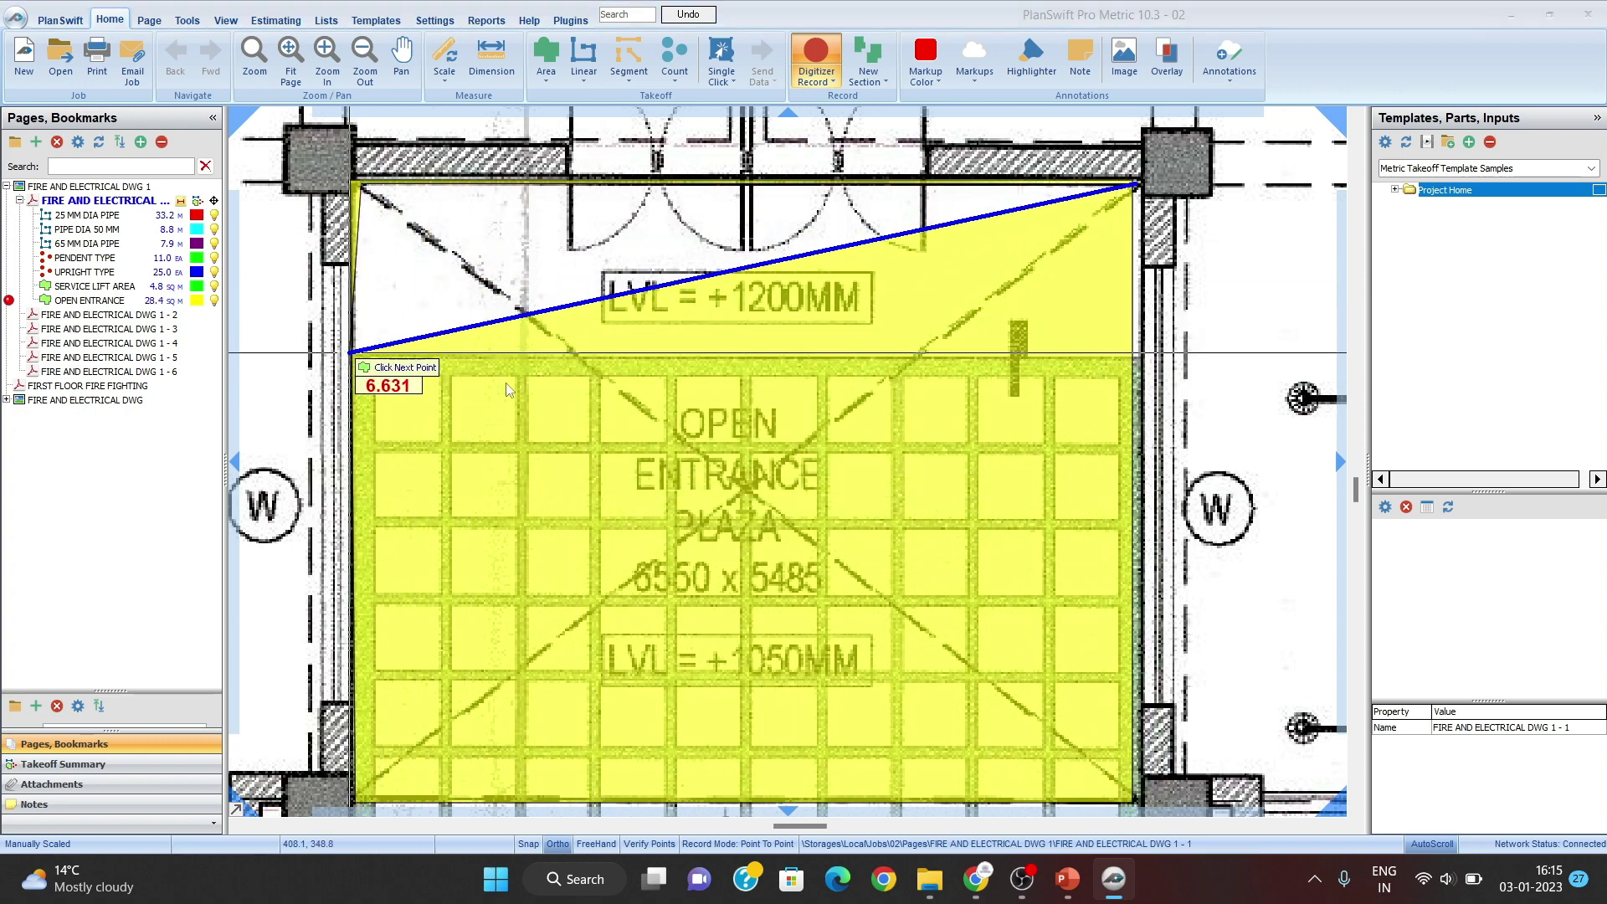
pyautogui.click(351, 353)
pyautogui.click(803, 463)
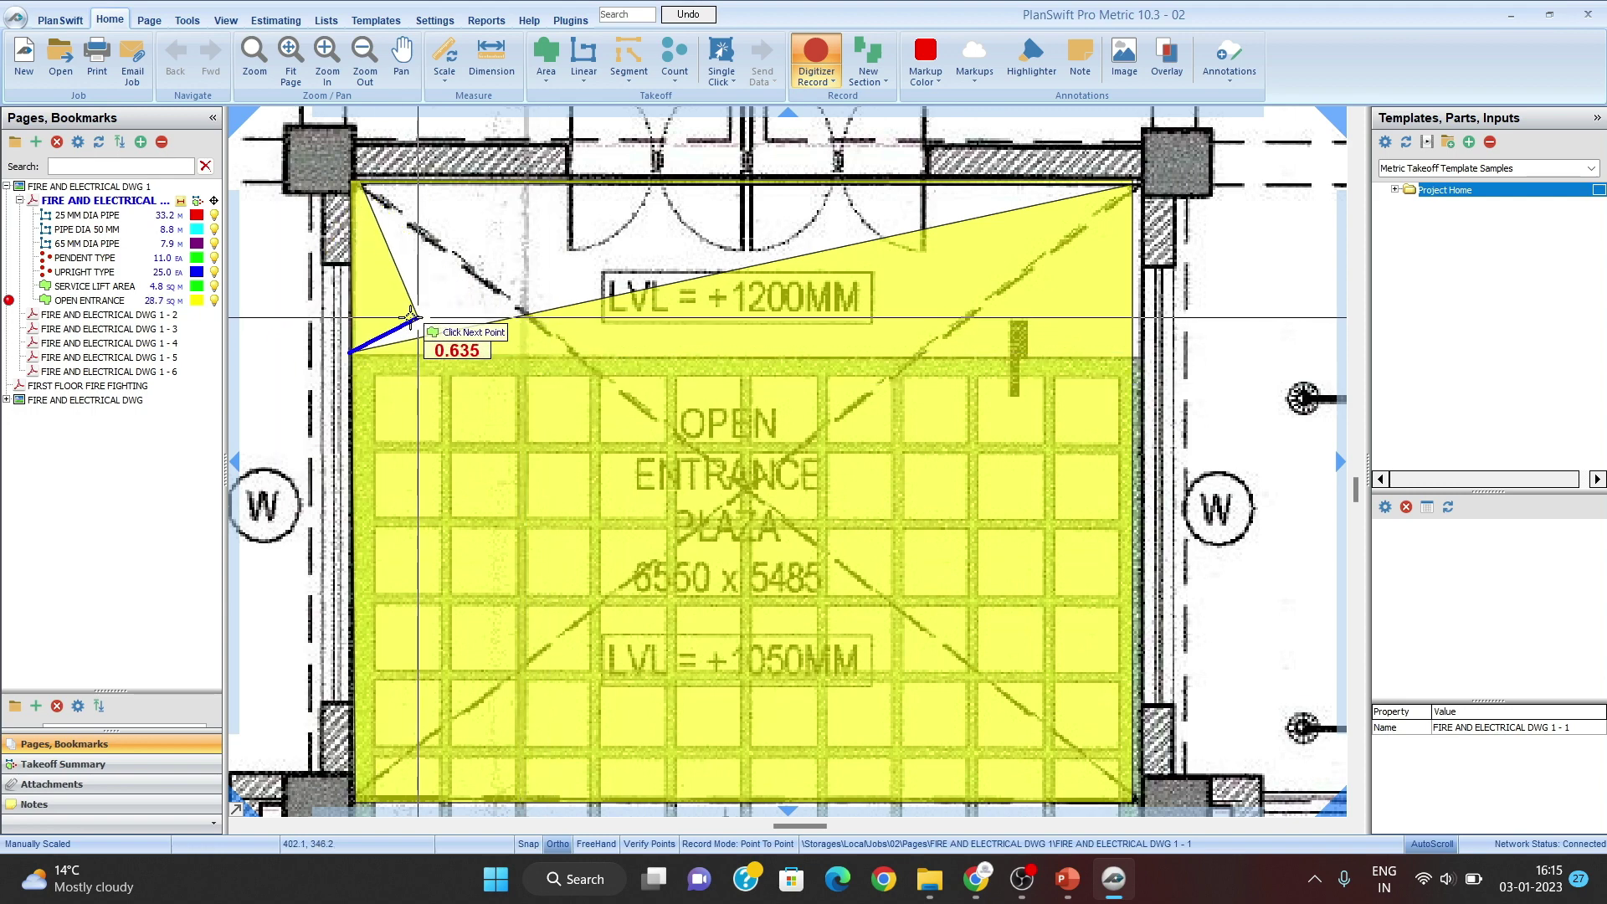
pyautogui.hotkey('ctrl', 'z')
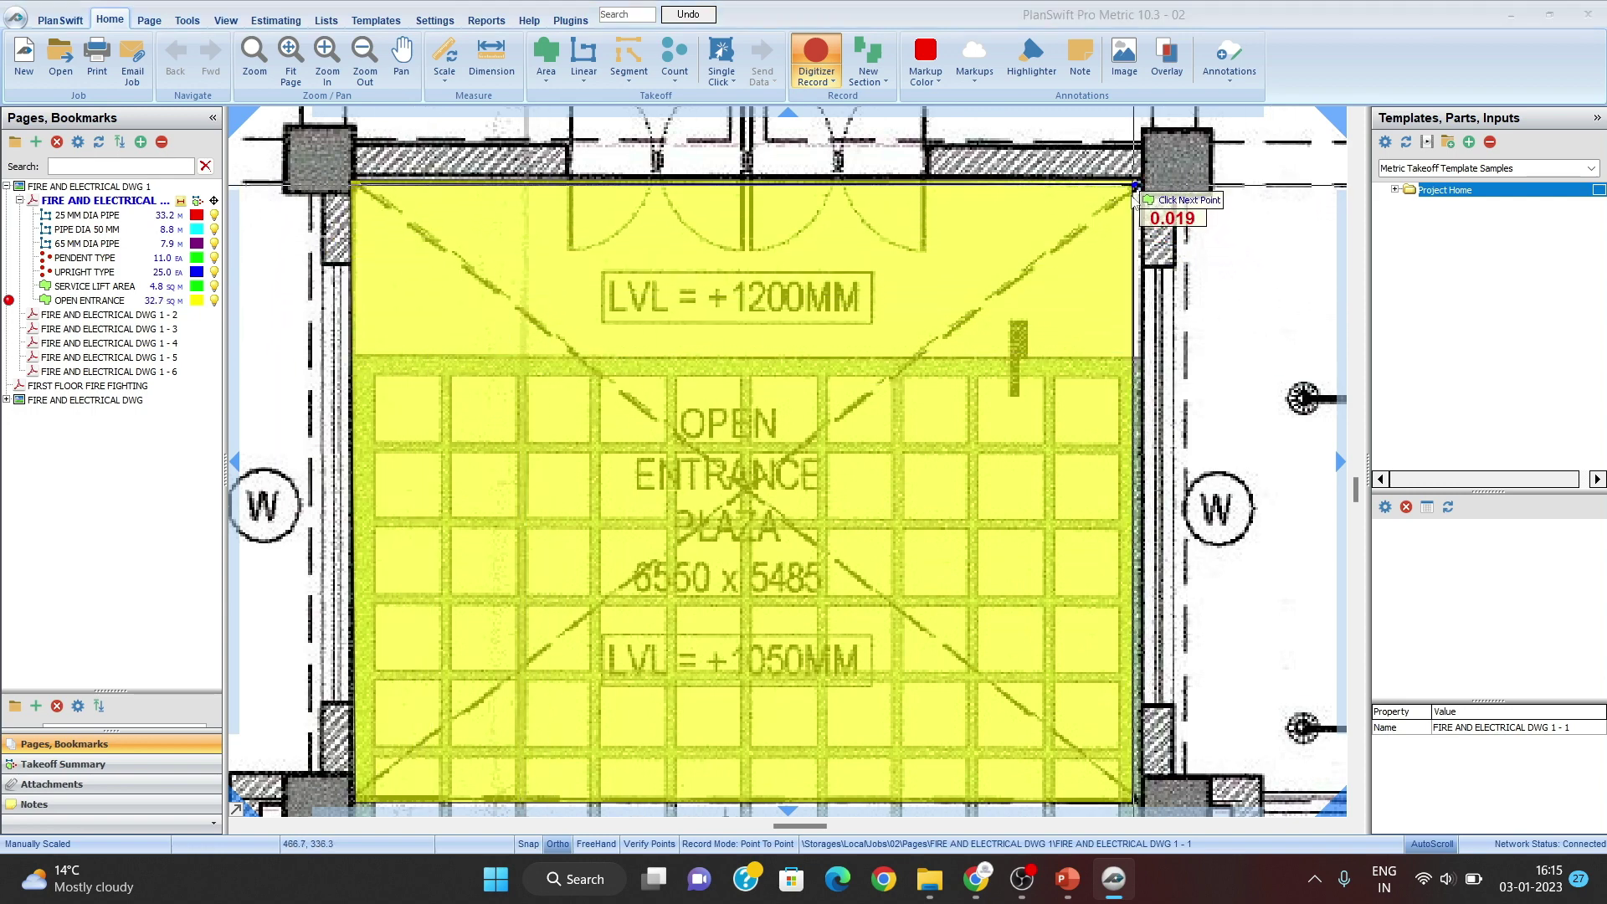
# Step: Complete the subtraction around the LVL = +1200MM strip, following the plaza grid's upper edge, and end the recording
pyautogui.click(1126, 351)
pyautogui.click(795, 461)
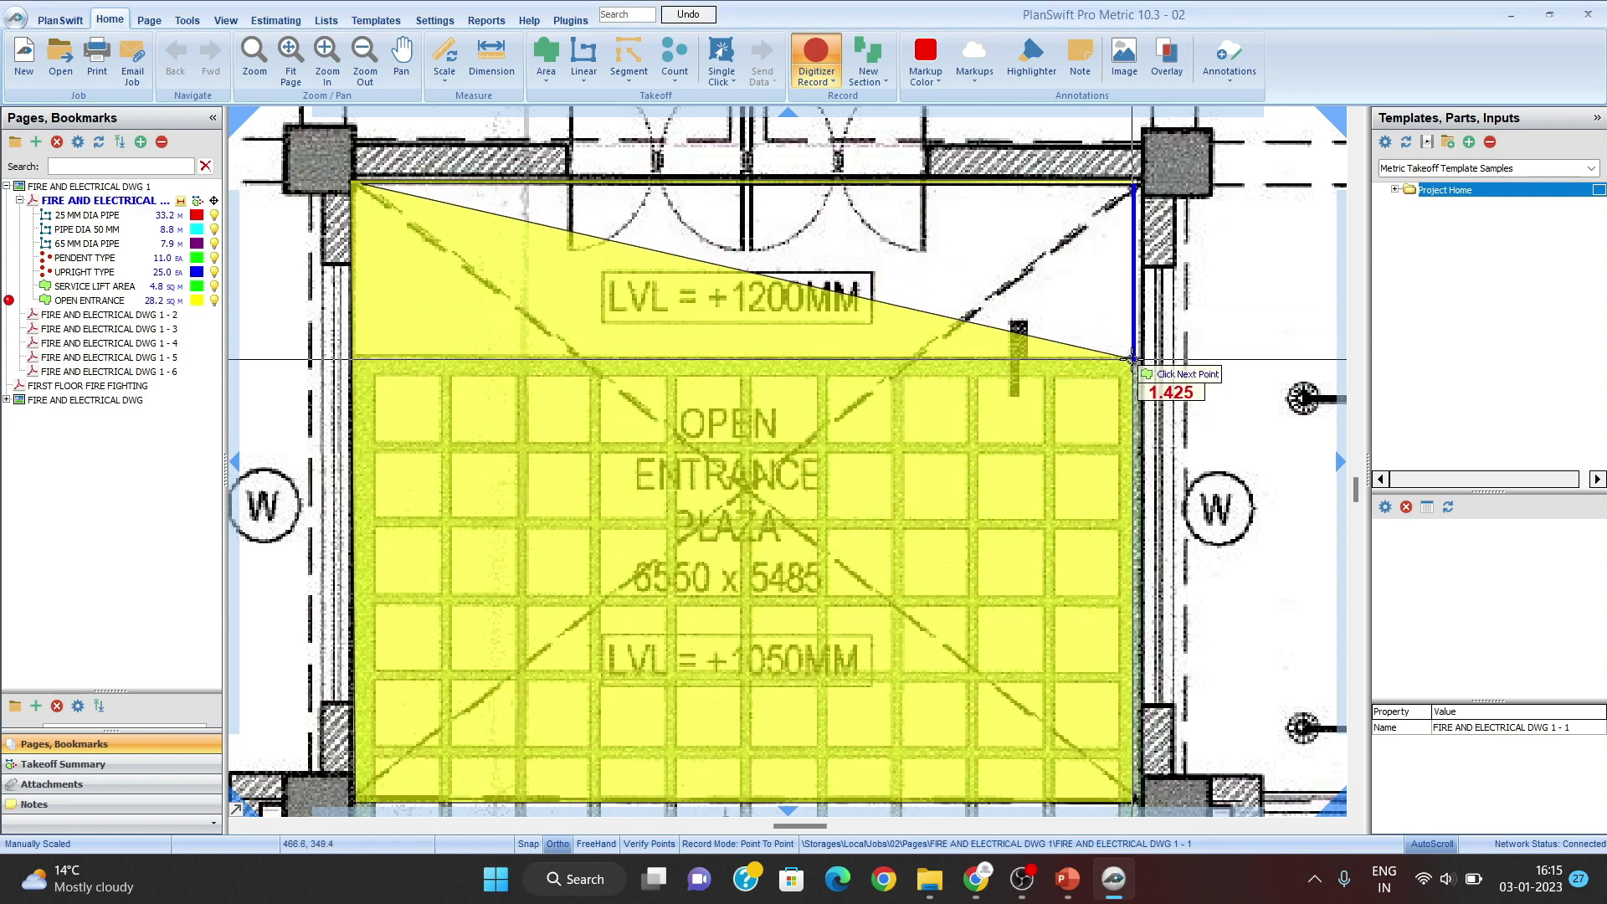
pyautogui.click(1134, 360)
pyautogui.click(795, 461)
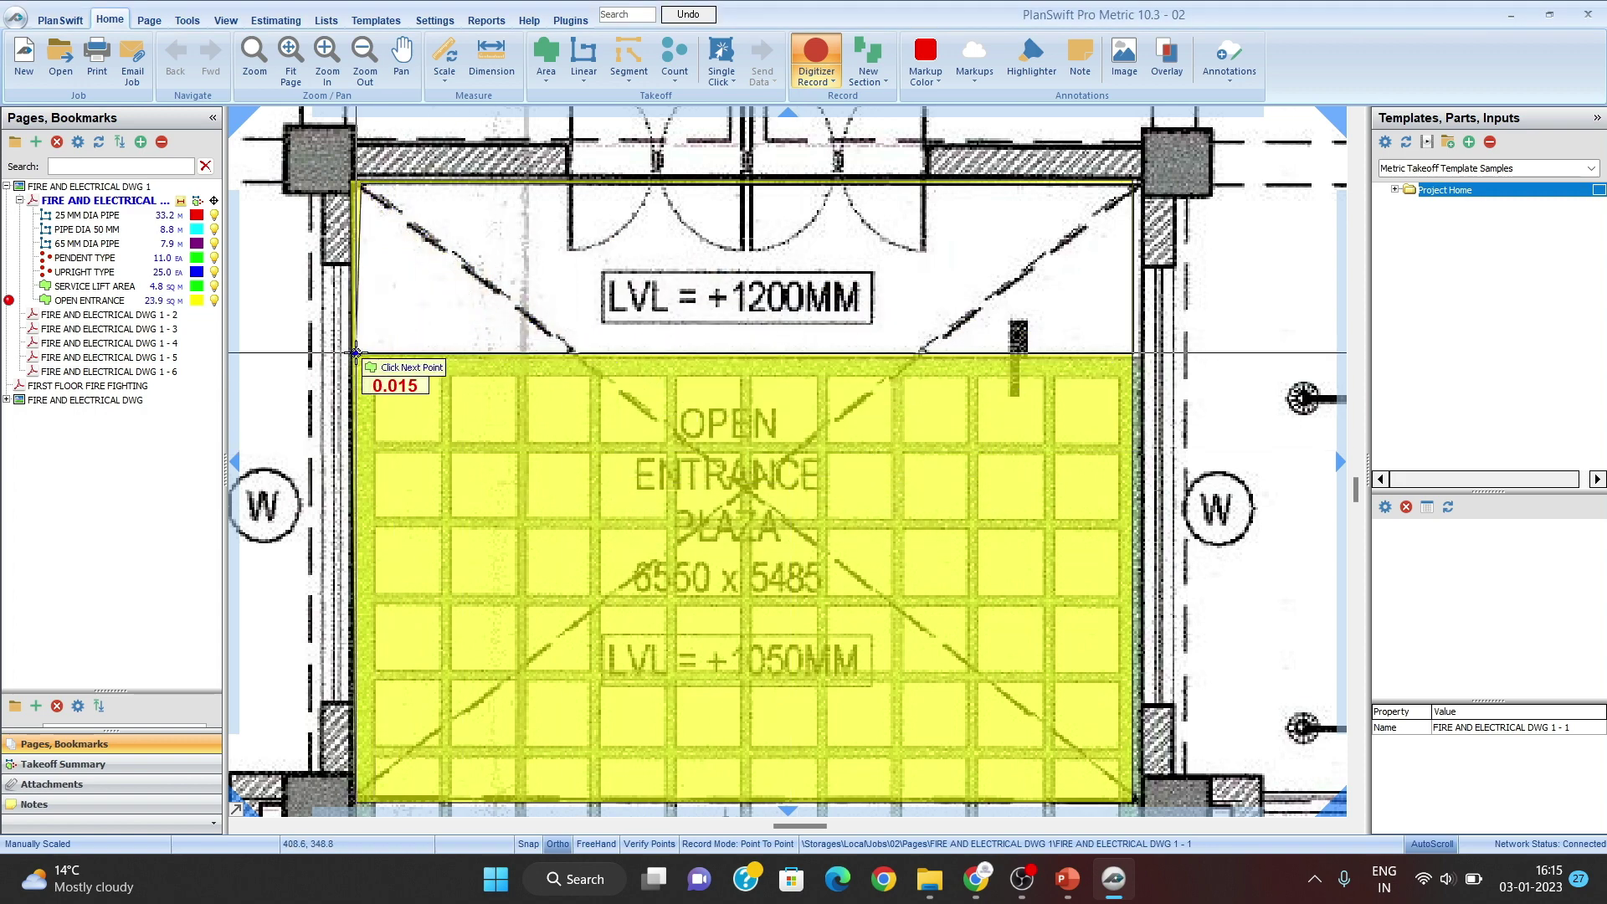
pyautogui.rightClick(355, 354)
pyautogui.click(393, 391)
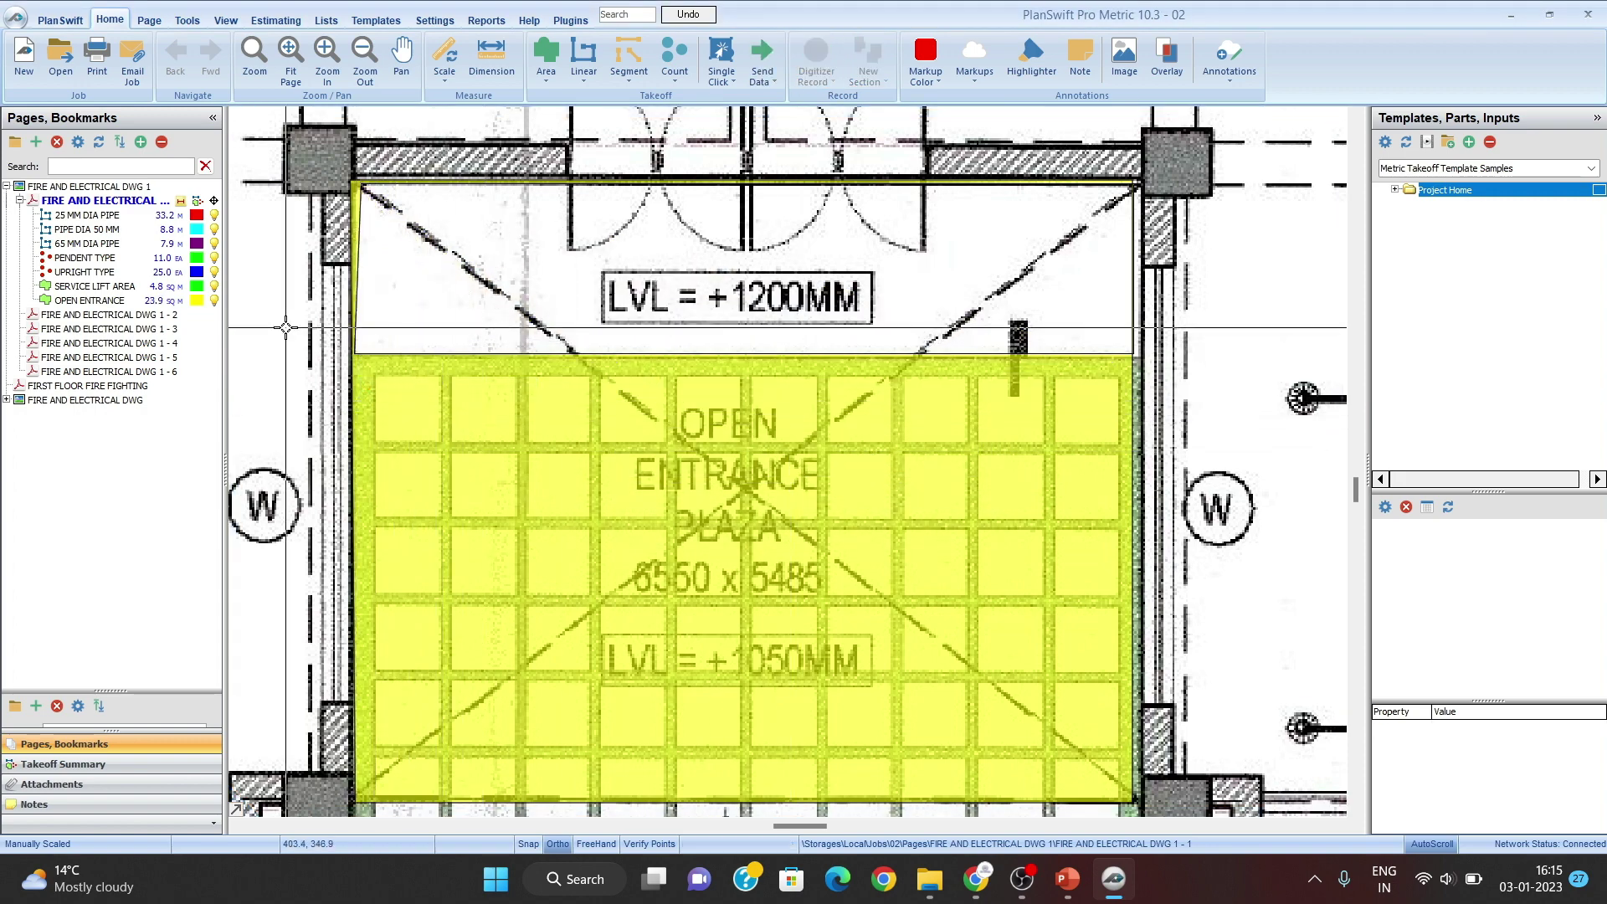
# Step: Select the OPEN ENTRANCE takeoff, check its net area, and look over the cut-out strip near door D
pyautogui.click(92, 300)
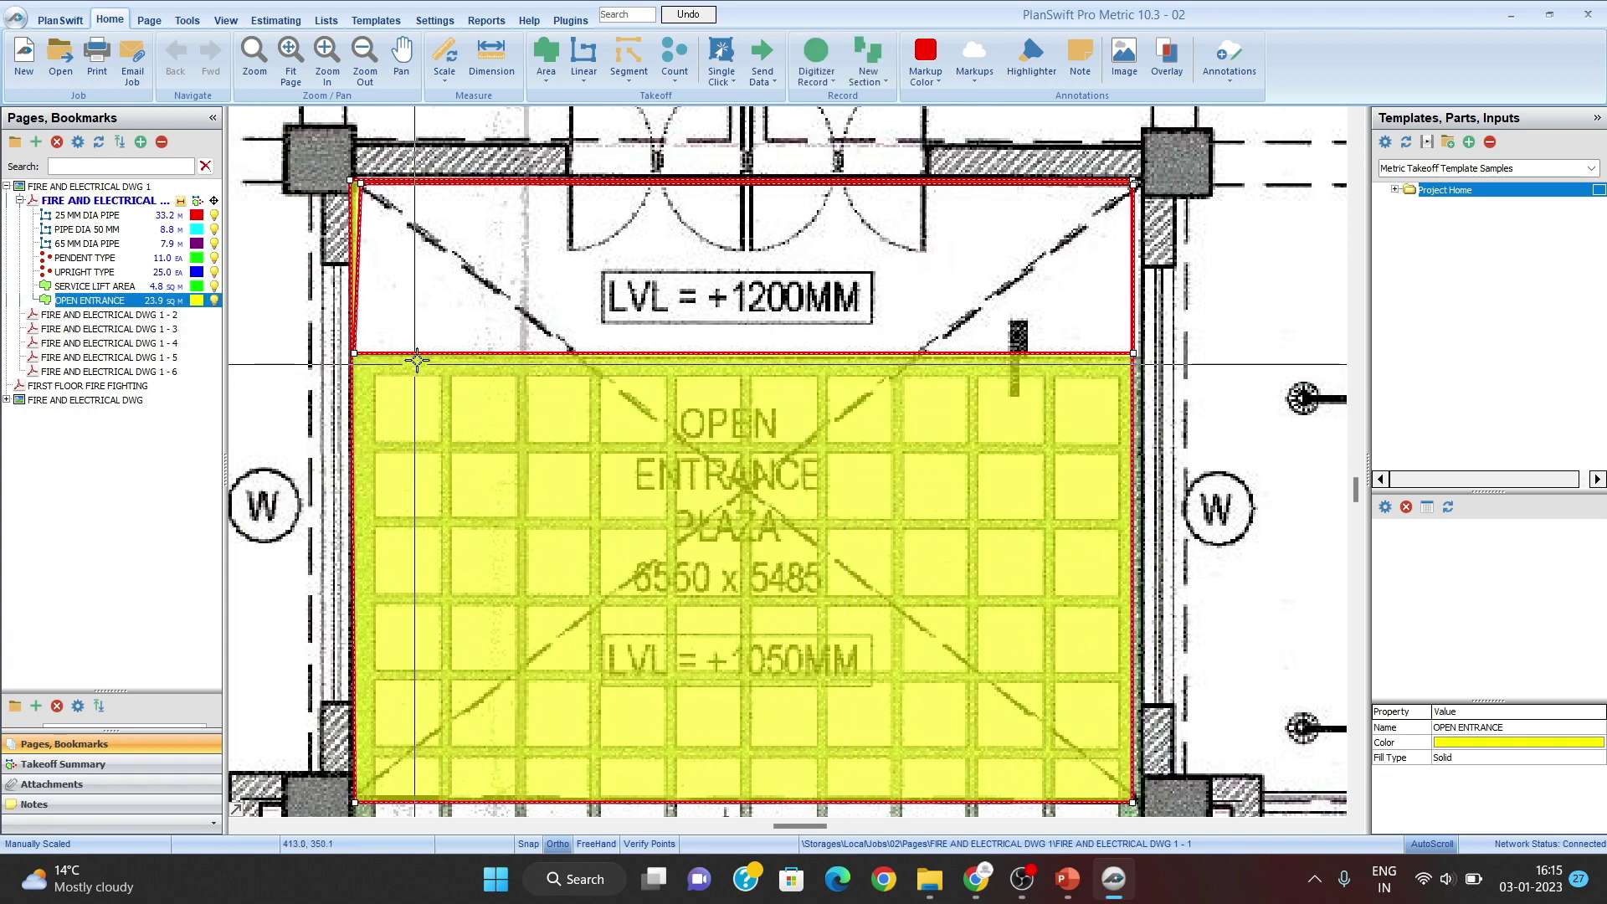
pyautogui.moveTo(607, 550)
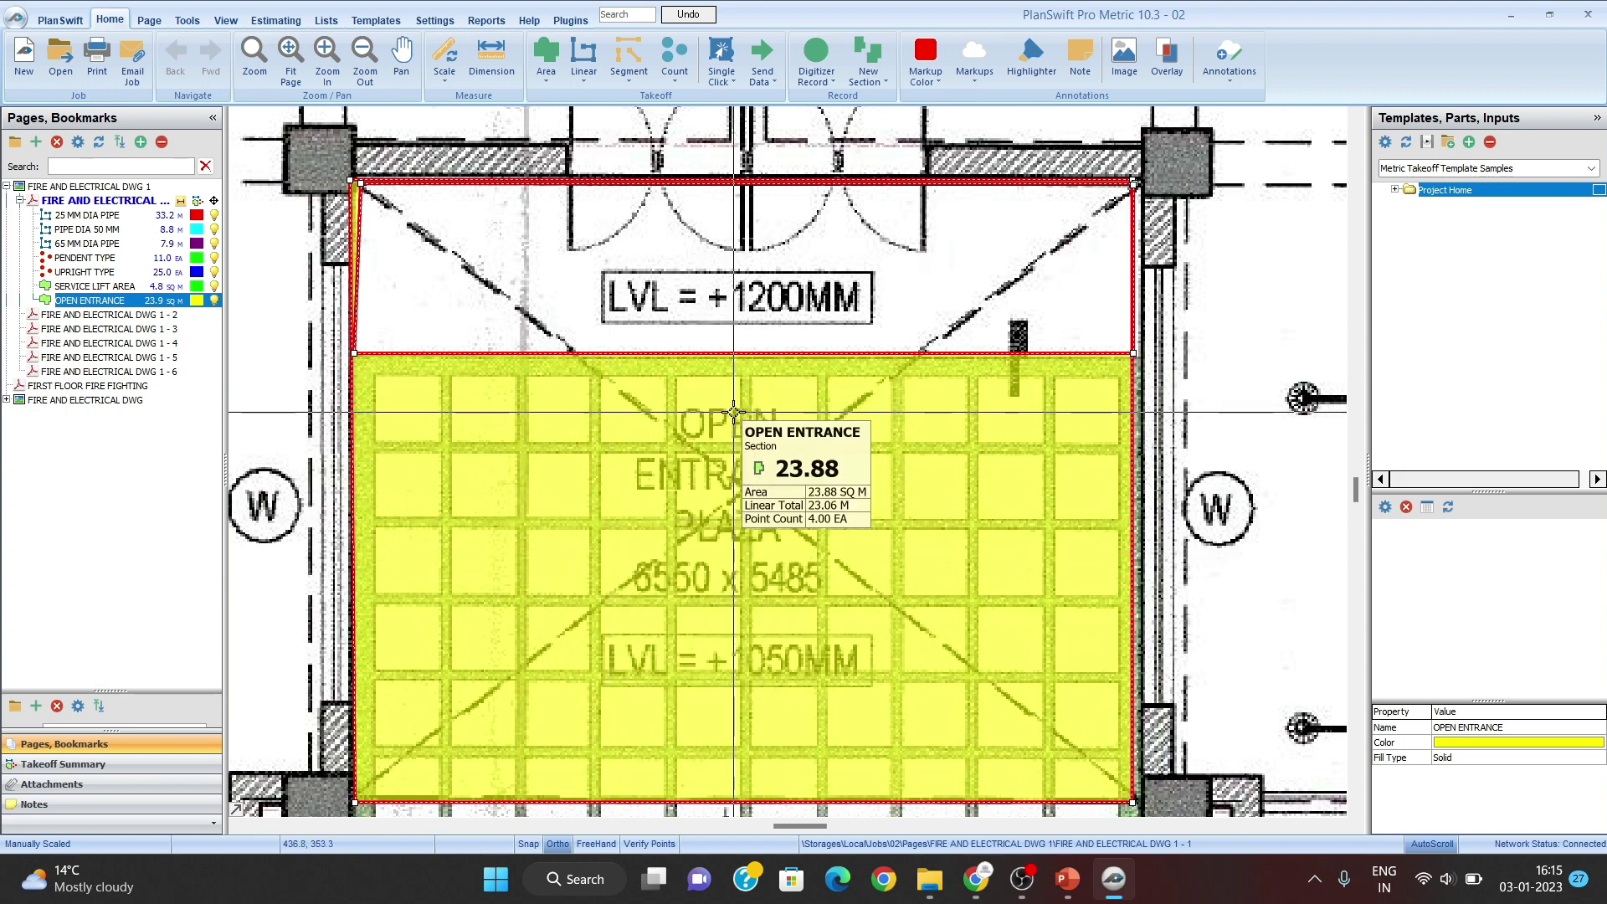
pyautogui.click(785, 251)
pyautogui.scroll(-2, 785, 249)
pyautogui.scroll(1, 635, 228)
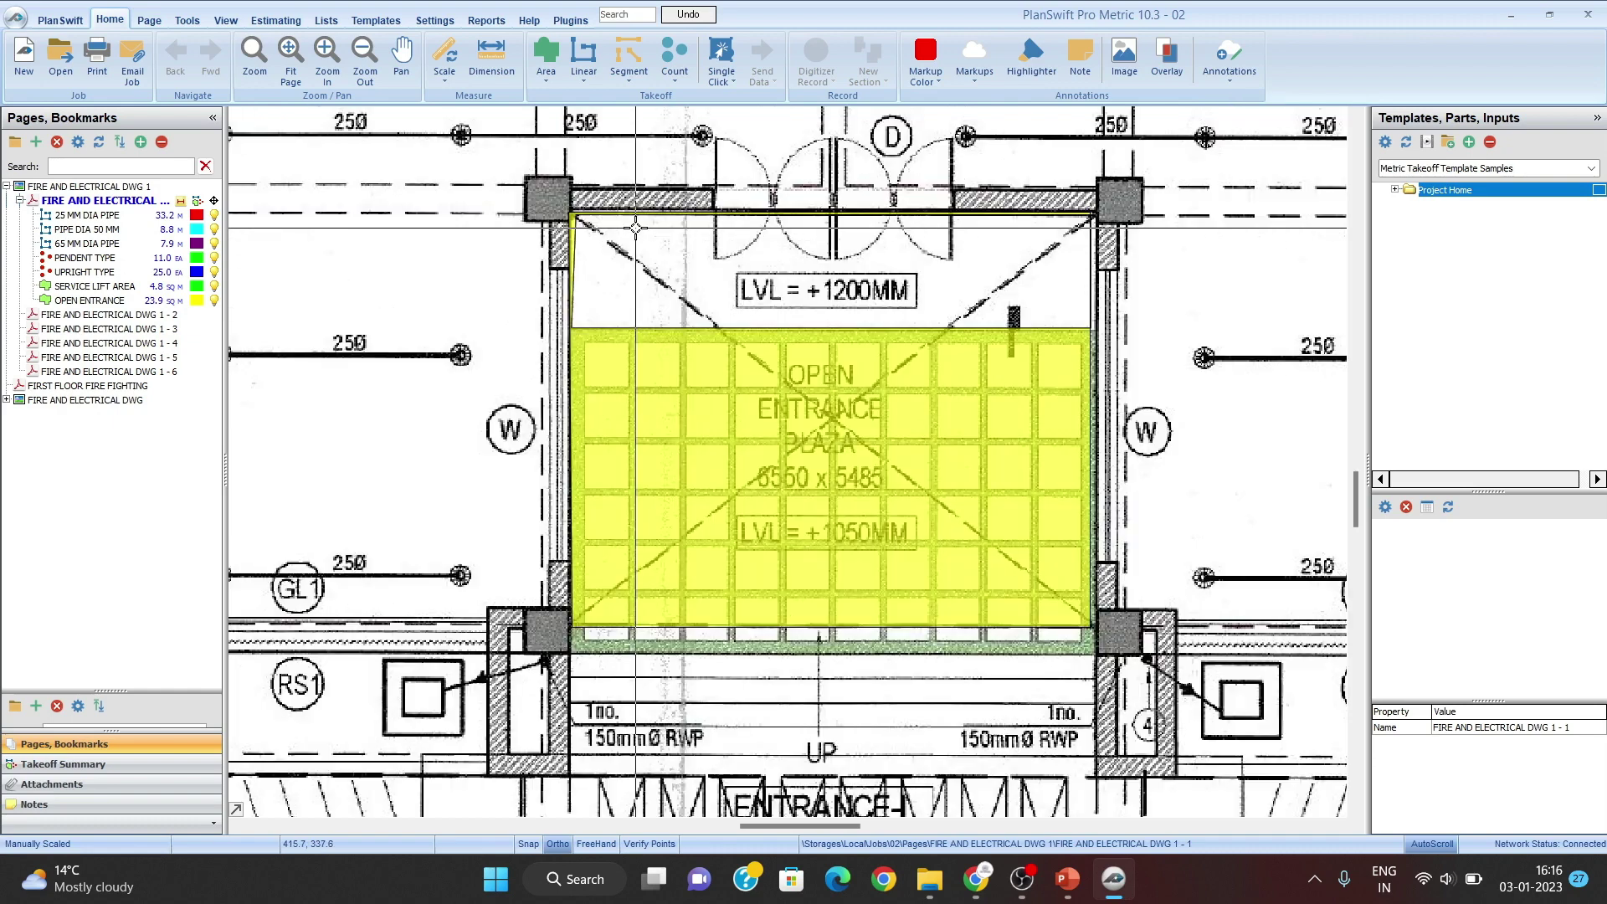
pyautogui.scroll(1, 635, 228)
pyautogui.scroll(-2, 660, 268)
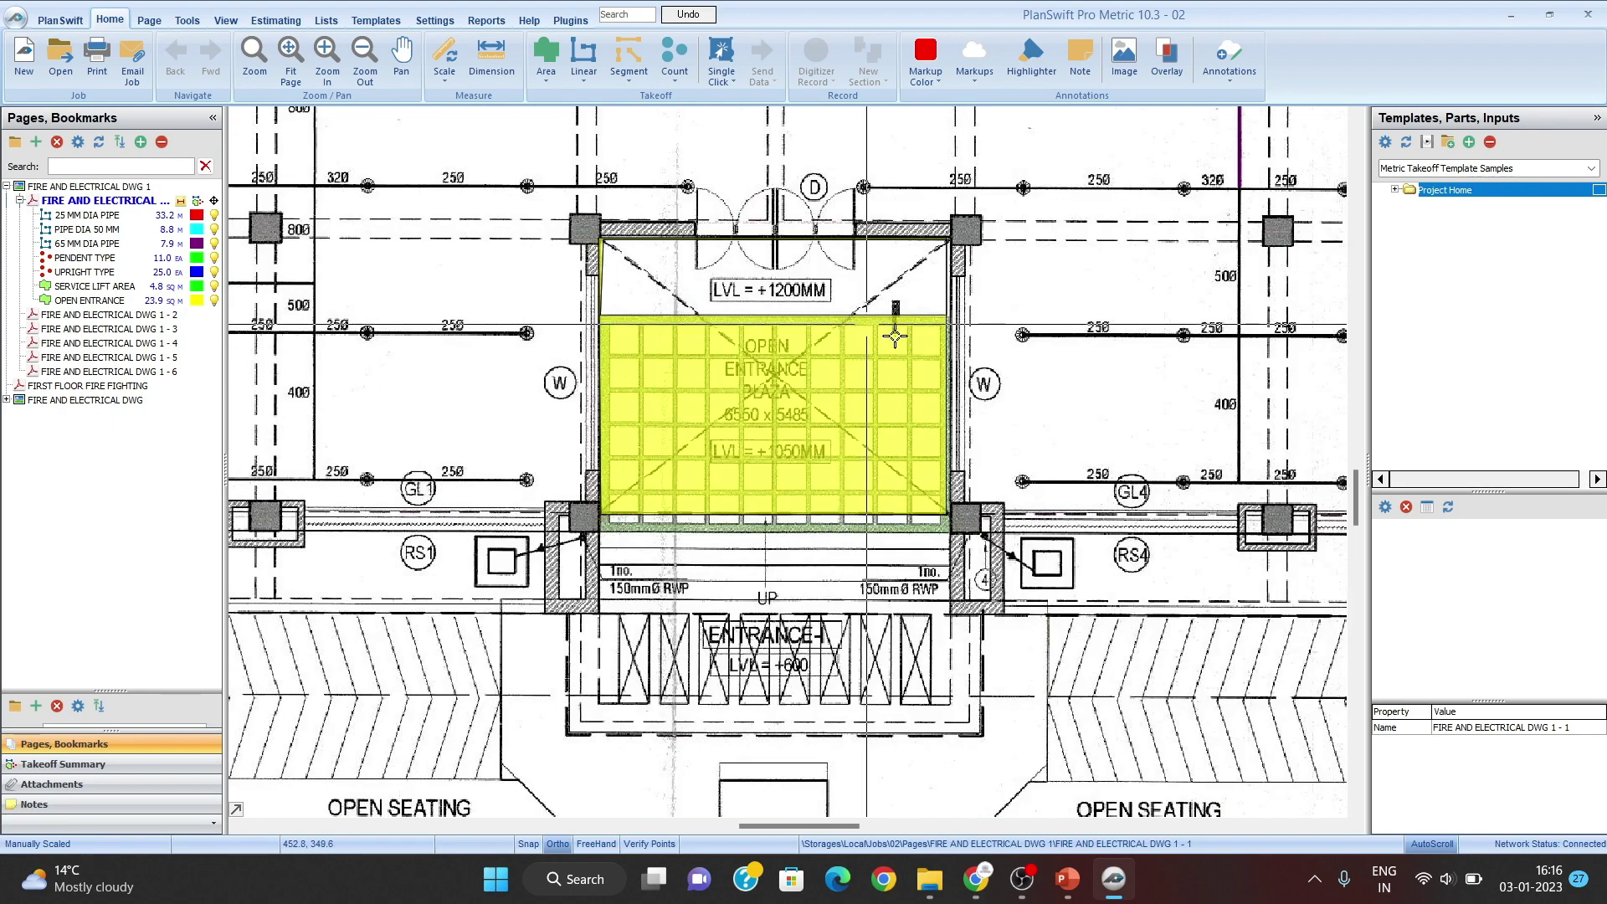
pyautogui.scroll(-1, 895, 335)
# Step: Examine the sprinkler branch lines between the open entrance plaza and the OFFICE PLATE-I label
pyautogui.moveTo(1031, 291); pyautogui.dragTo(988, 420)
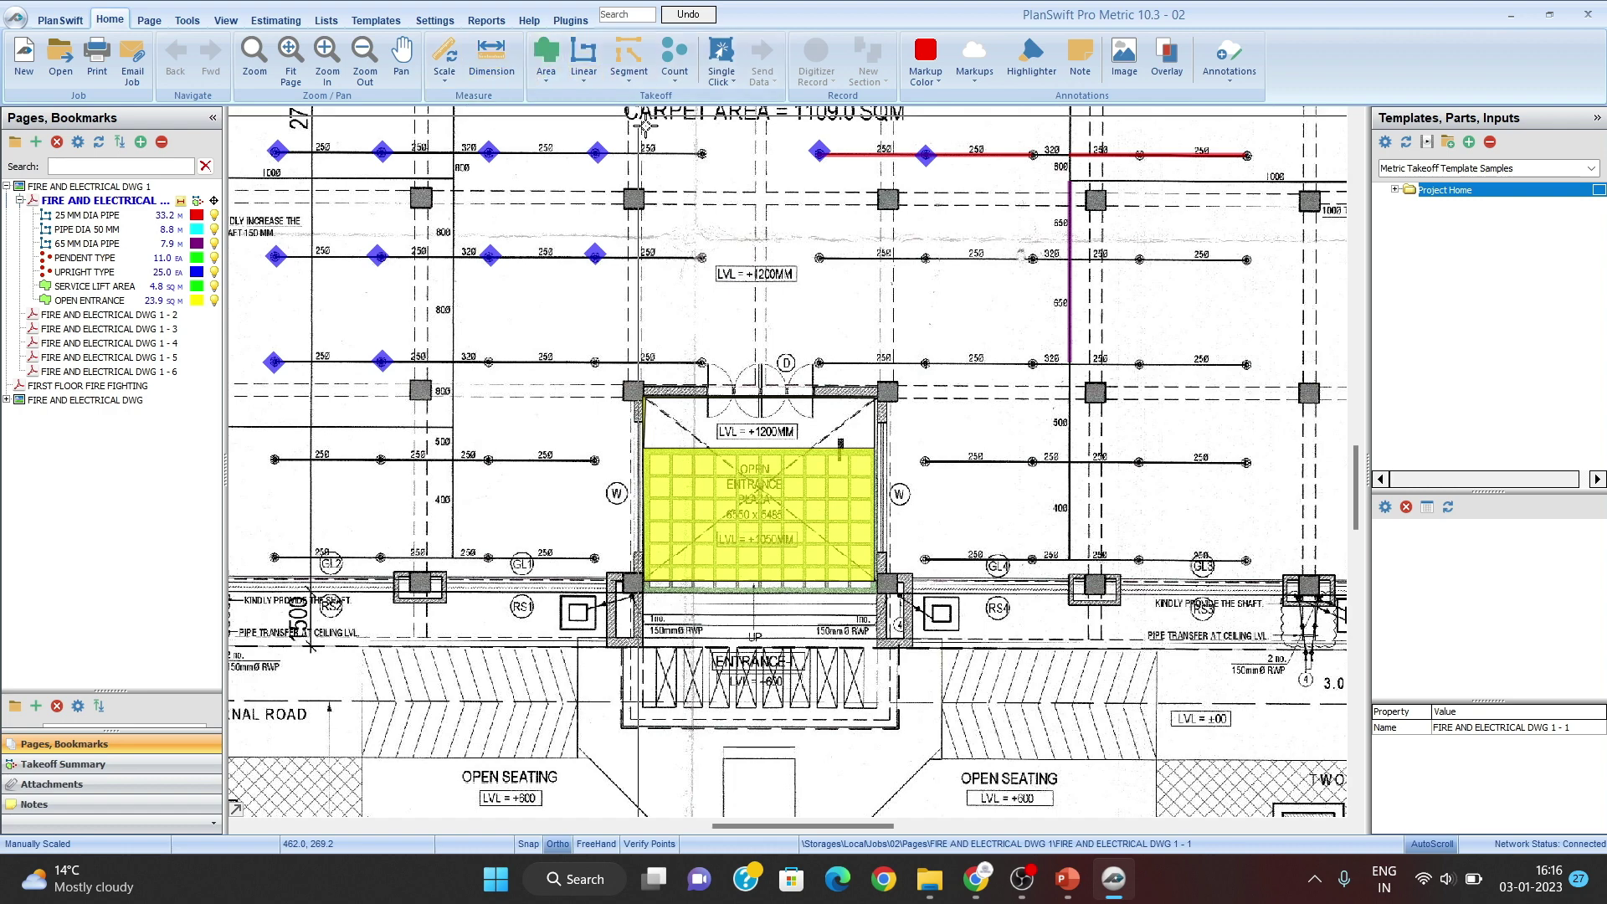
pyautogui.scroll(1, 1059, 292)
pyautogui.scroll(4, 1059, 292)
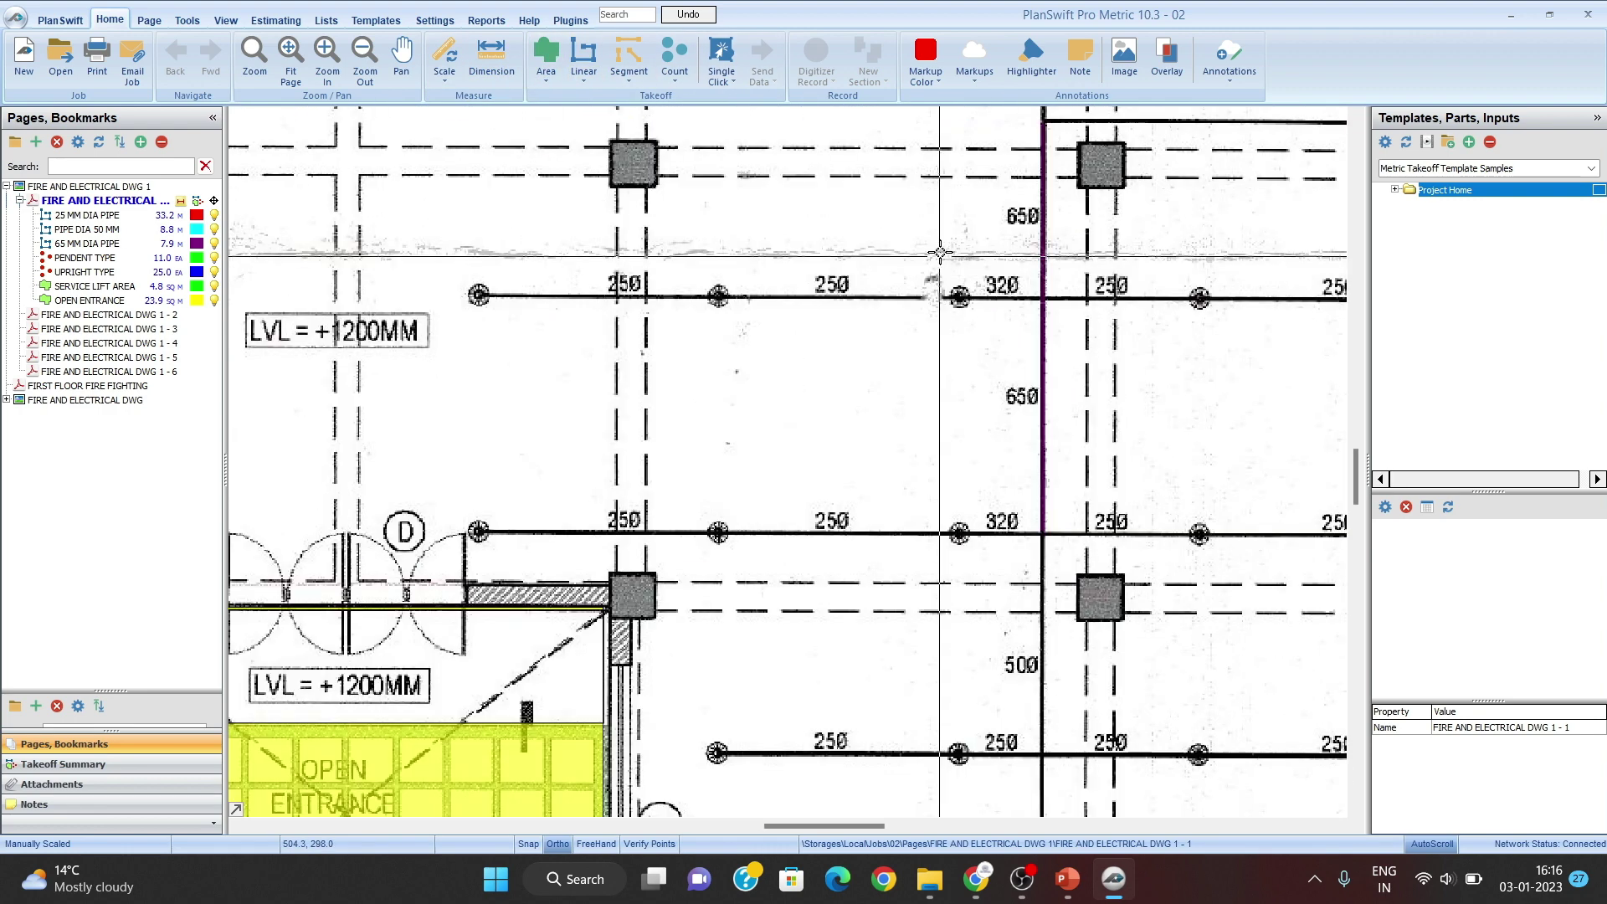
pyautogui.scroll(-3, 945, 379)
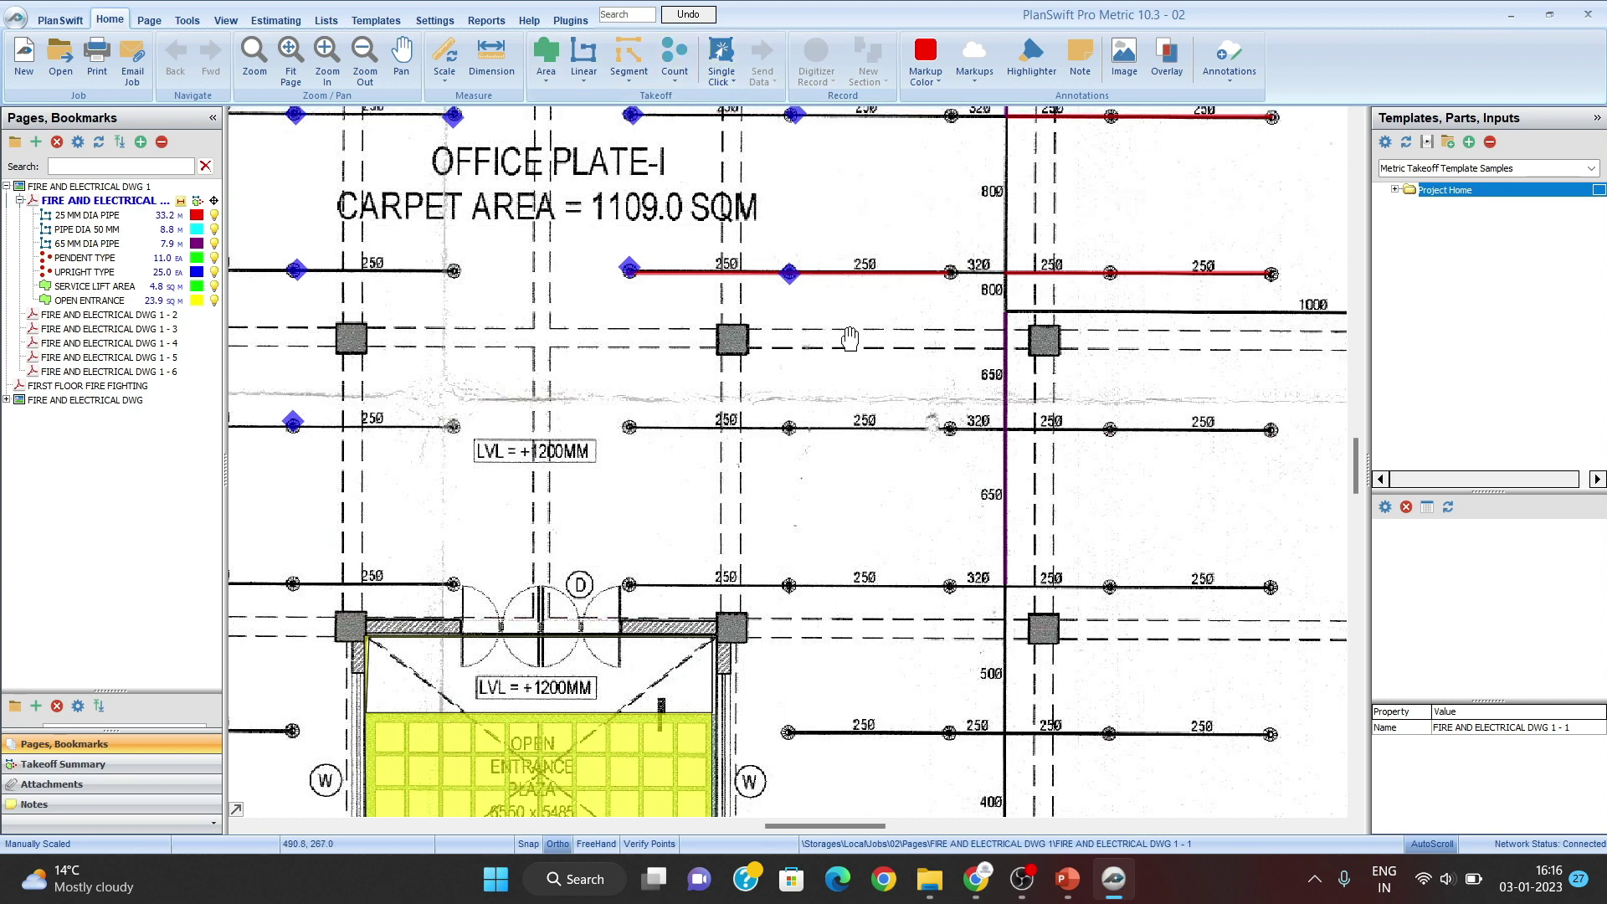
pyautogui.scroll(2, 846, 324)
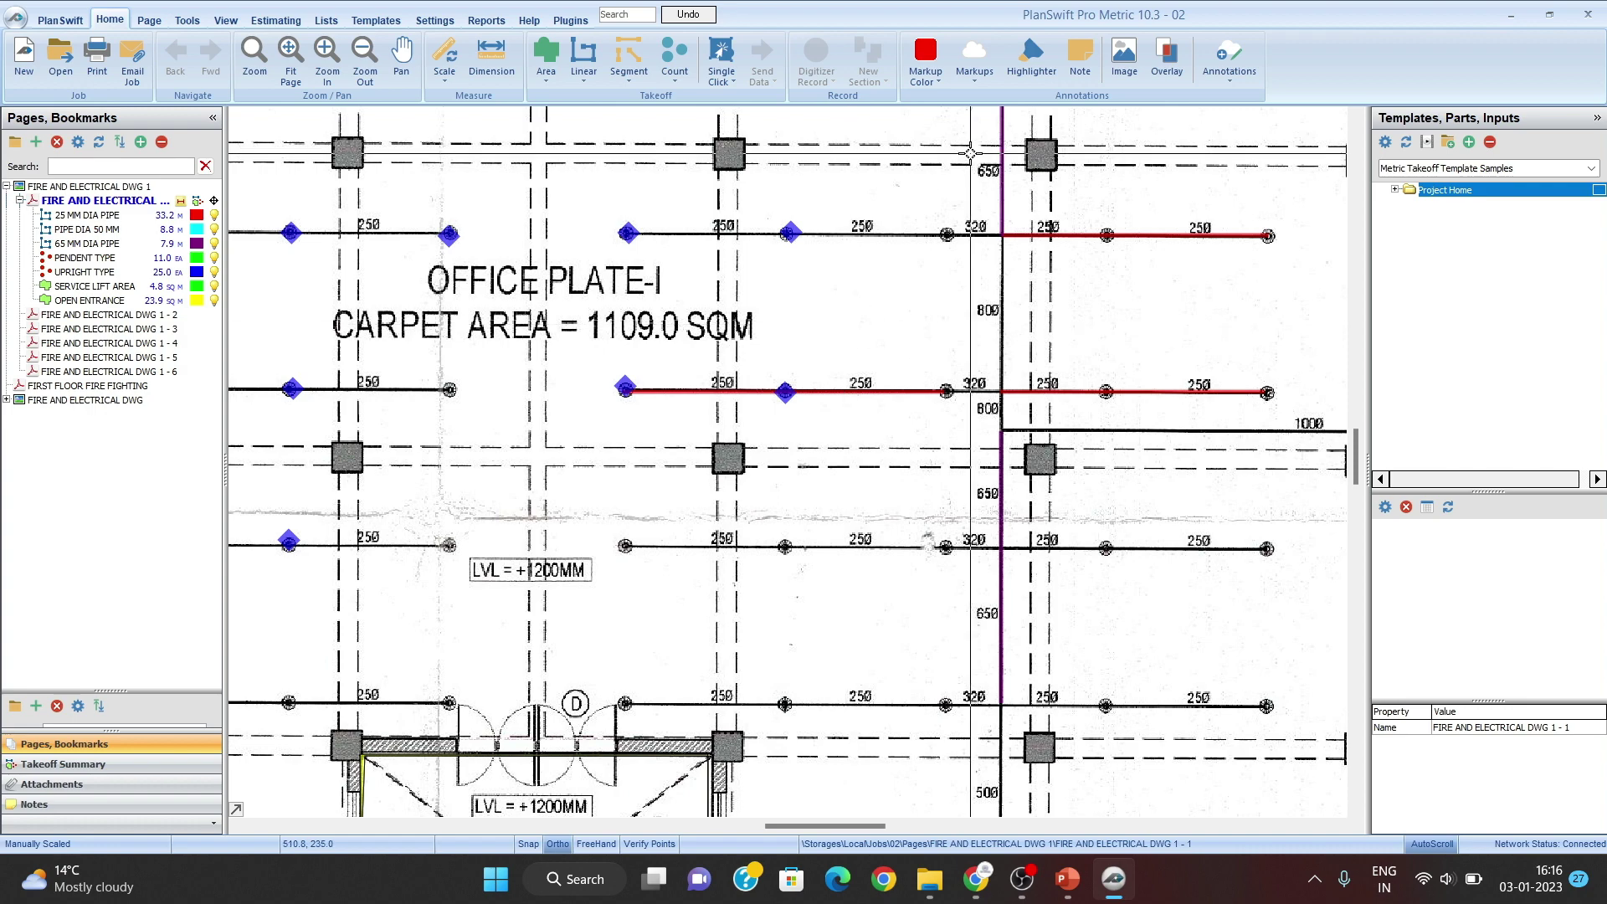
pyautogui.scroll(-3, 854, 301)
pyautogui.moveTo(859, 382)
pyautogui.mouseDown()
pyautogui.moveTo(902, 442)
pyautogui.moveTo(927, 562)
pyautogui.mouseUp()
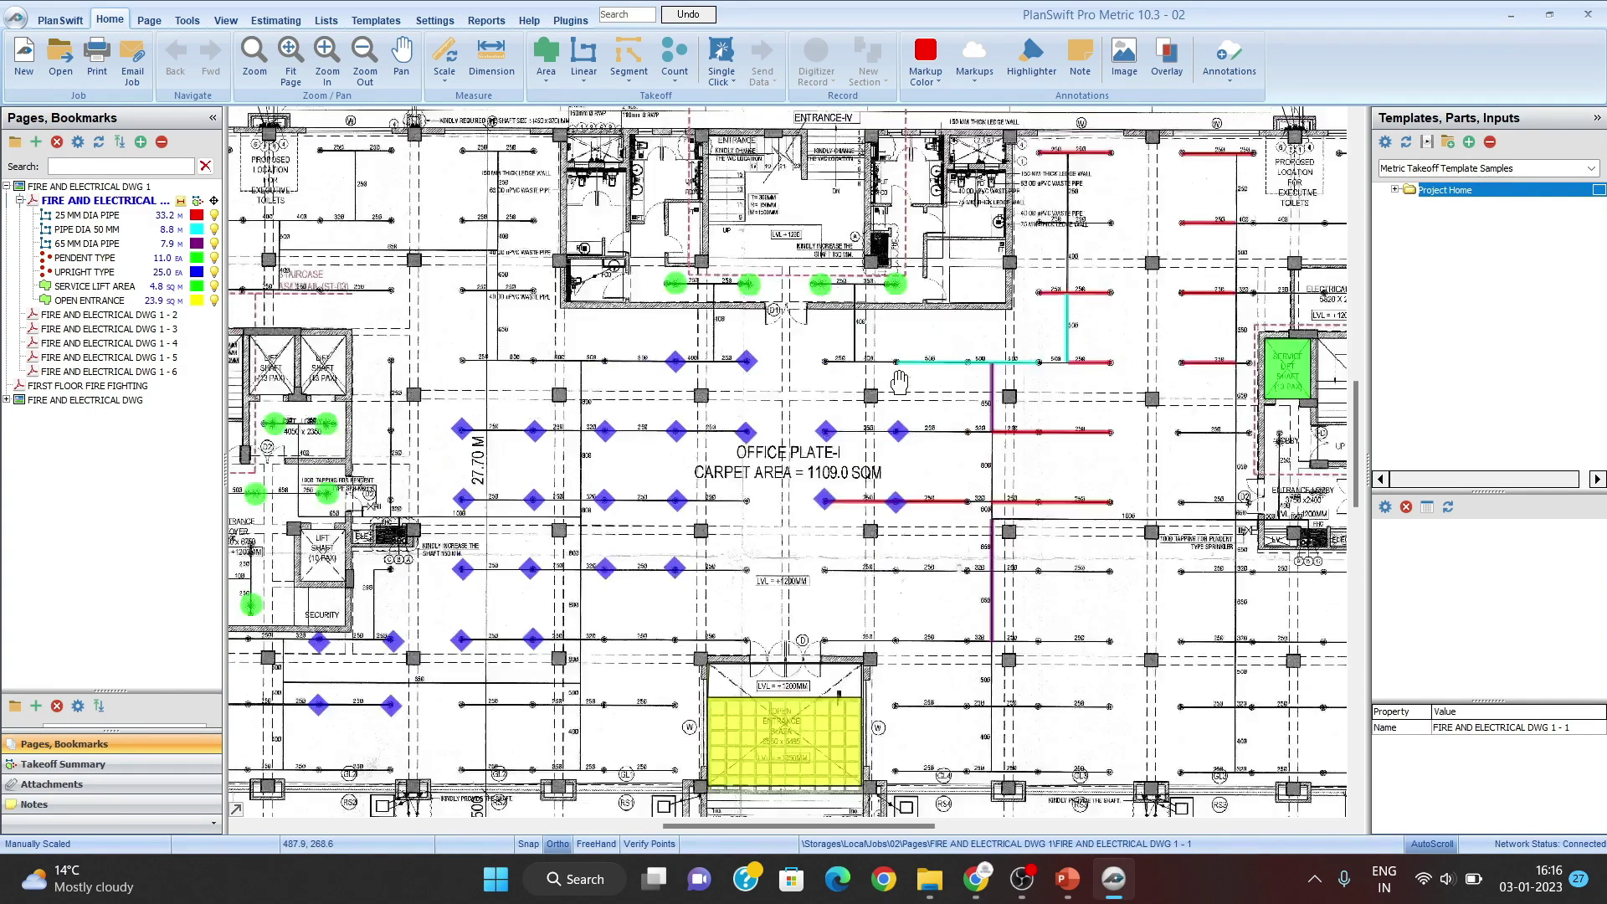
# Step: Examine the drawing title block of the ground floor sheet
pyautogui.scroll(-2, 886, 359)
pyautogui.moveTo(889, 363)
pyautogui.mouseDown()
pyautogui.moveTo(938, 450)
pyautogui.moveTo(687, 71)
pyautogui.mouseUp()
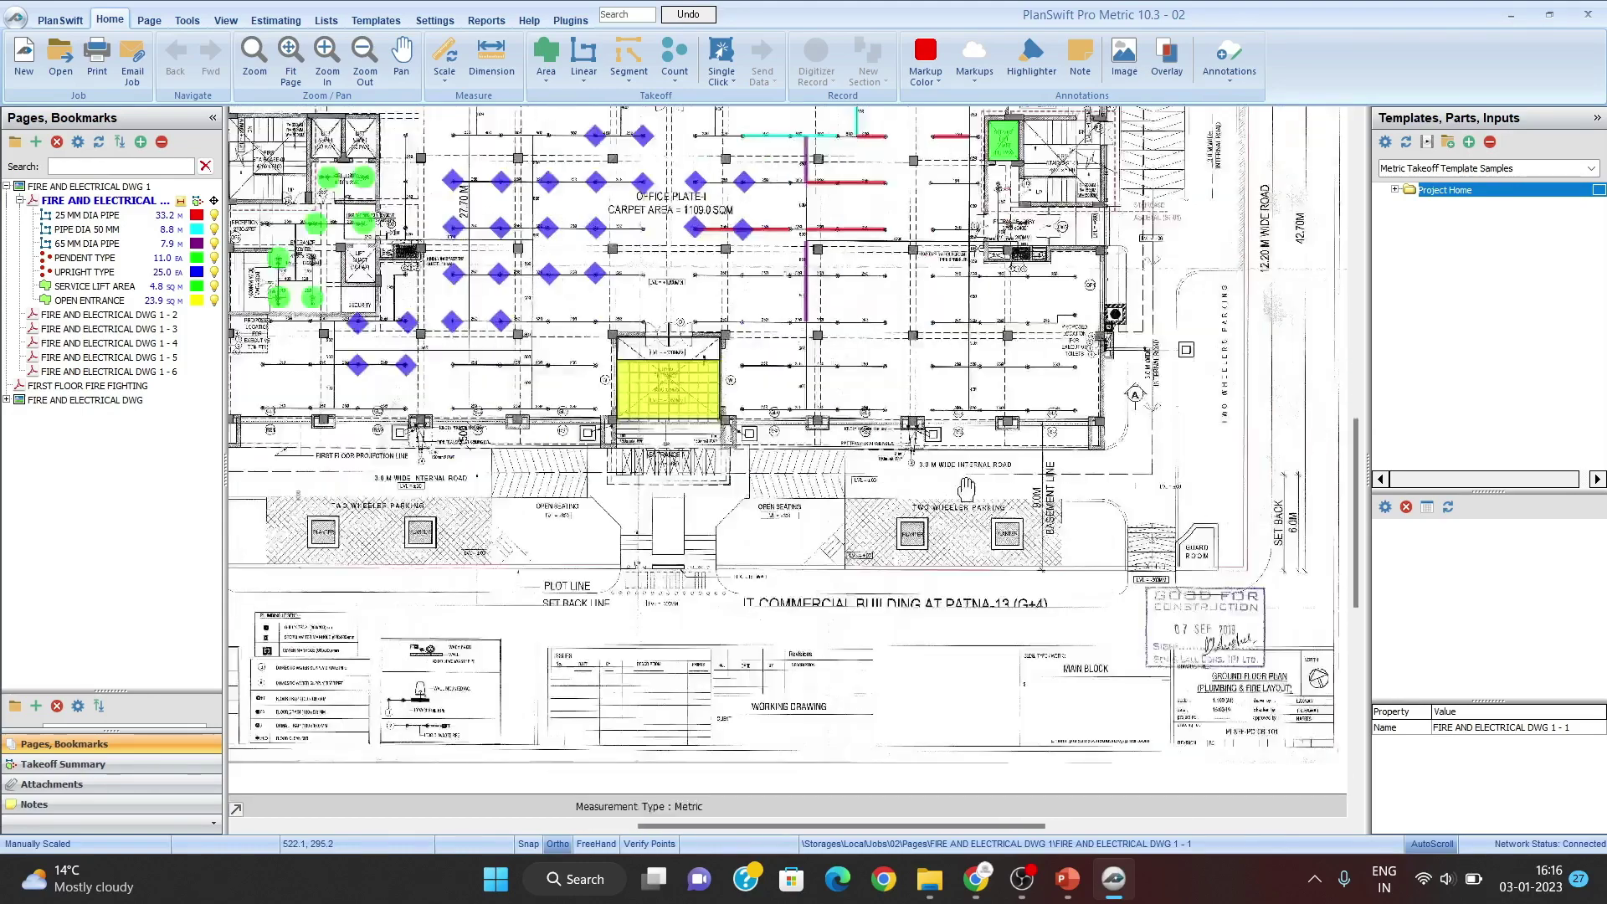
pyautogui.scroll(5, 1253, 728)
pyautogui.scroll(2, 1253, 728)
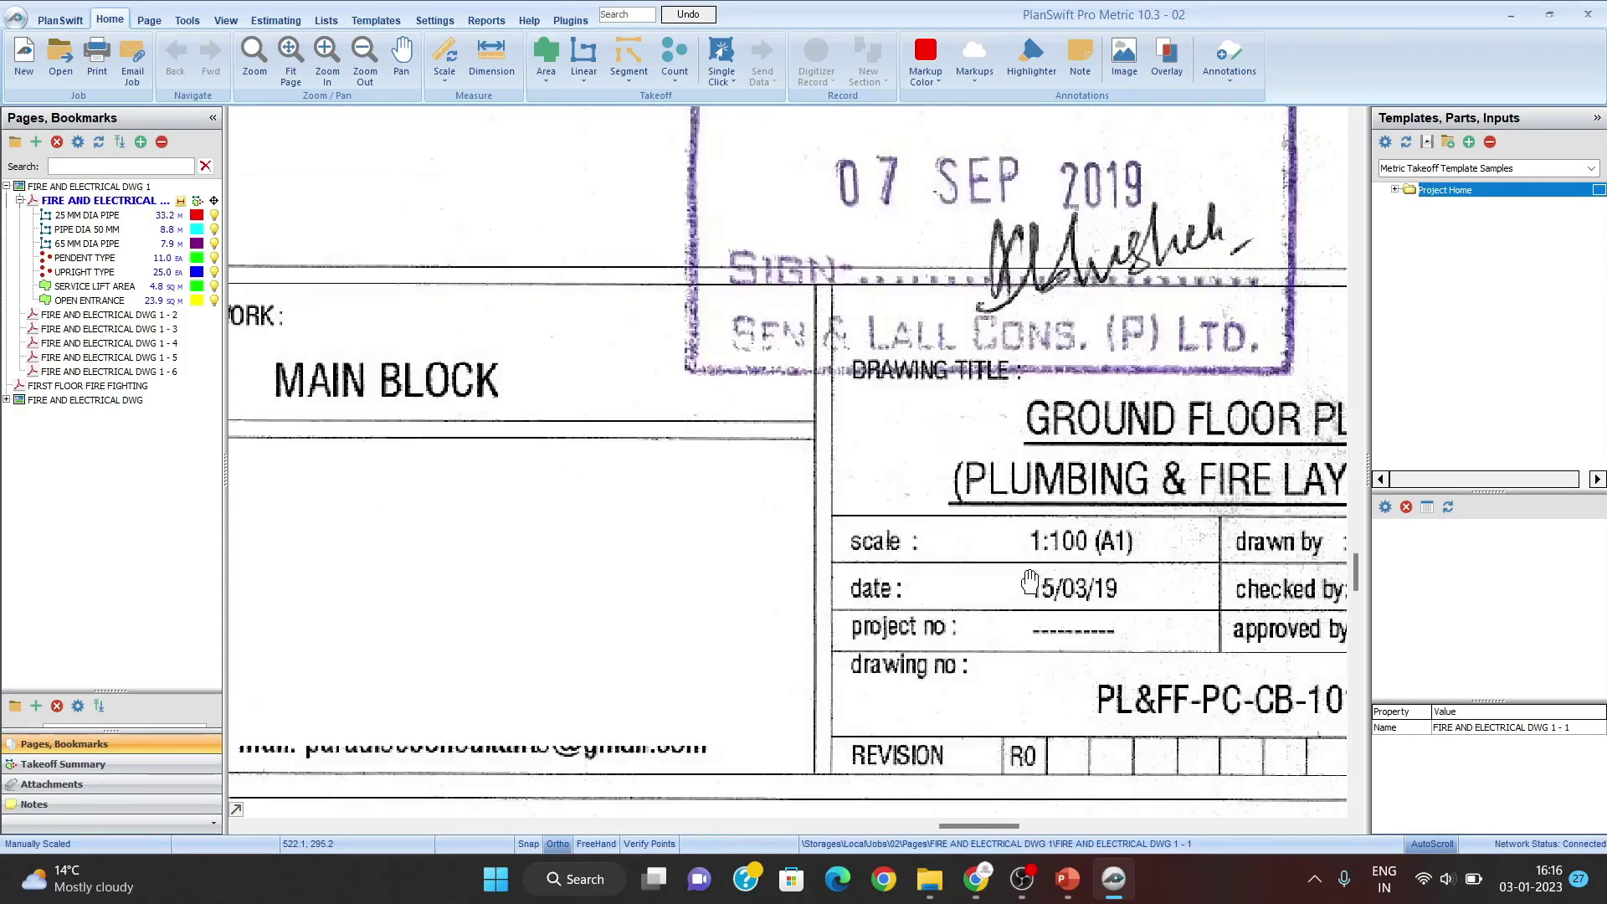
pyautogui.moveTo(1253, 728); pyautogui.dragTo(1067, 481)
pyautogui.scroll(-3, 1066, 481)
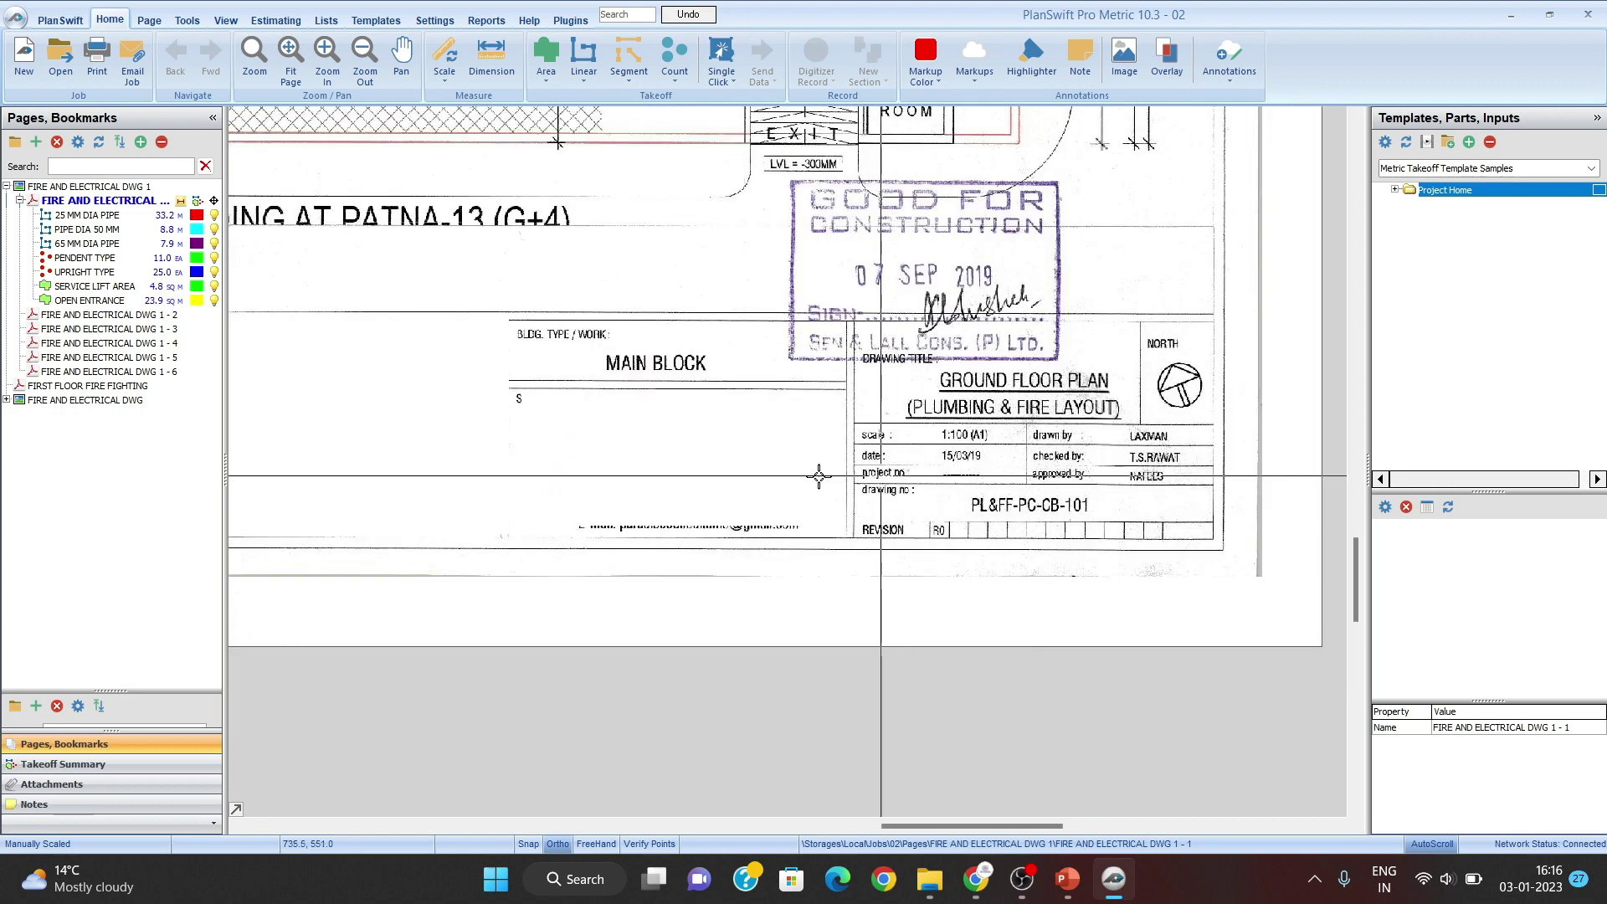
# Step: Open the page FIRE AND ELECTRICAL DWG 1 - 2 and examine its drawing title block
pyautogui.click(147, 316)
pyautogui.scroll(4, 834, 496)
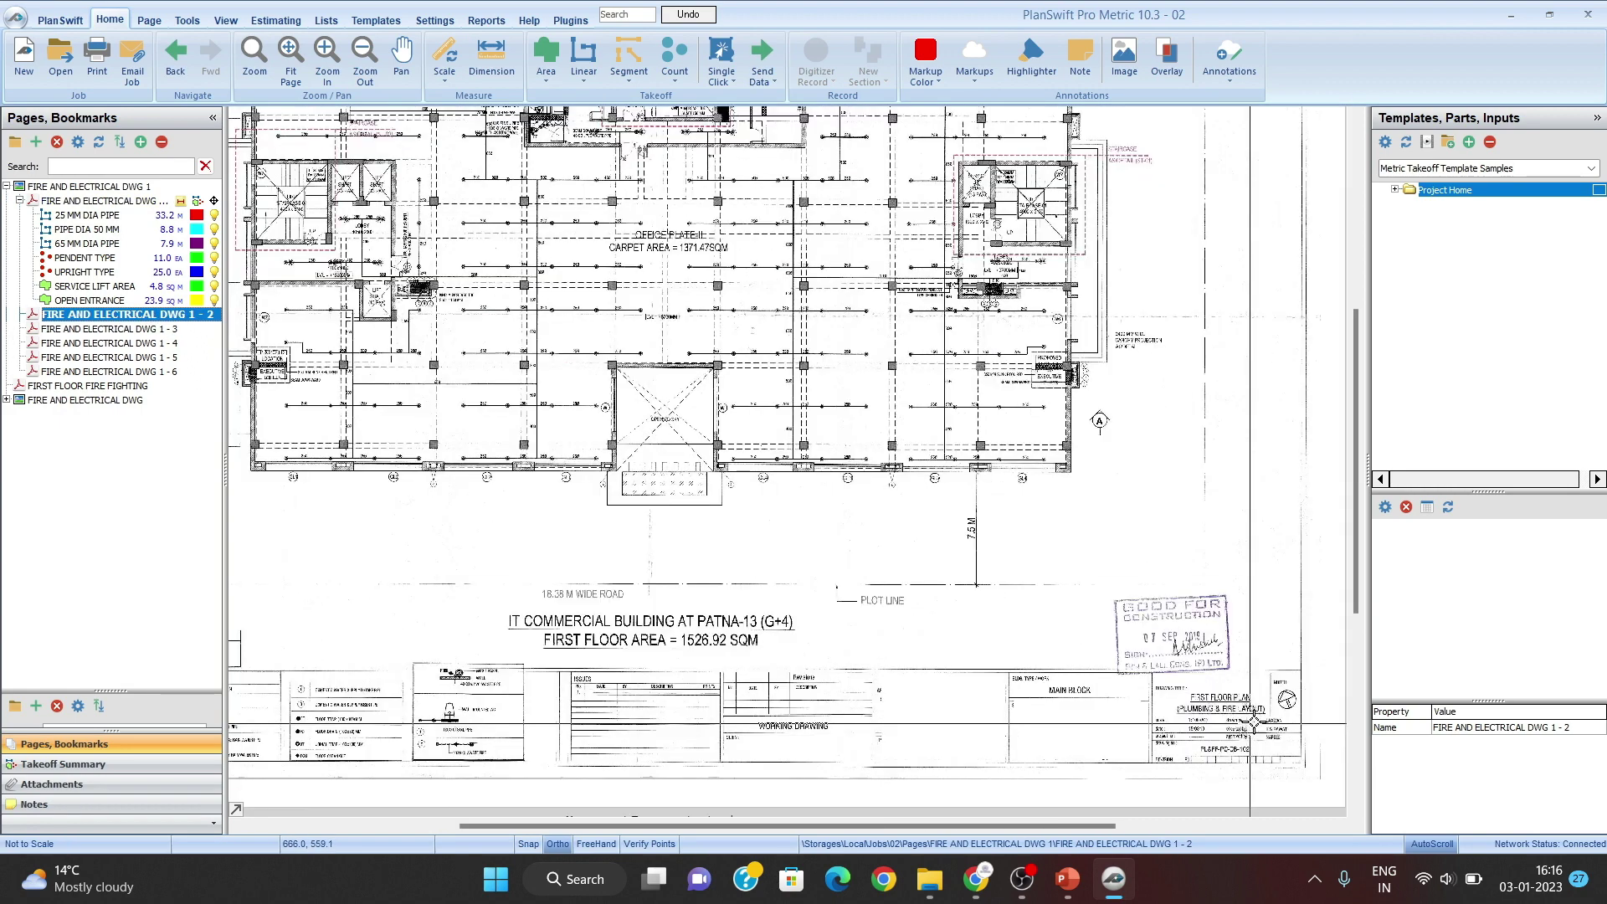
pyautogui.moveTo(1239, 712); pyautogui.dragTo(1076, 646)
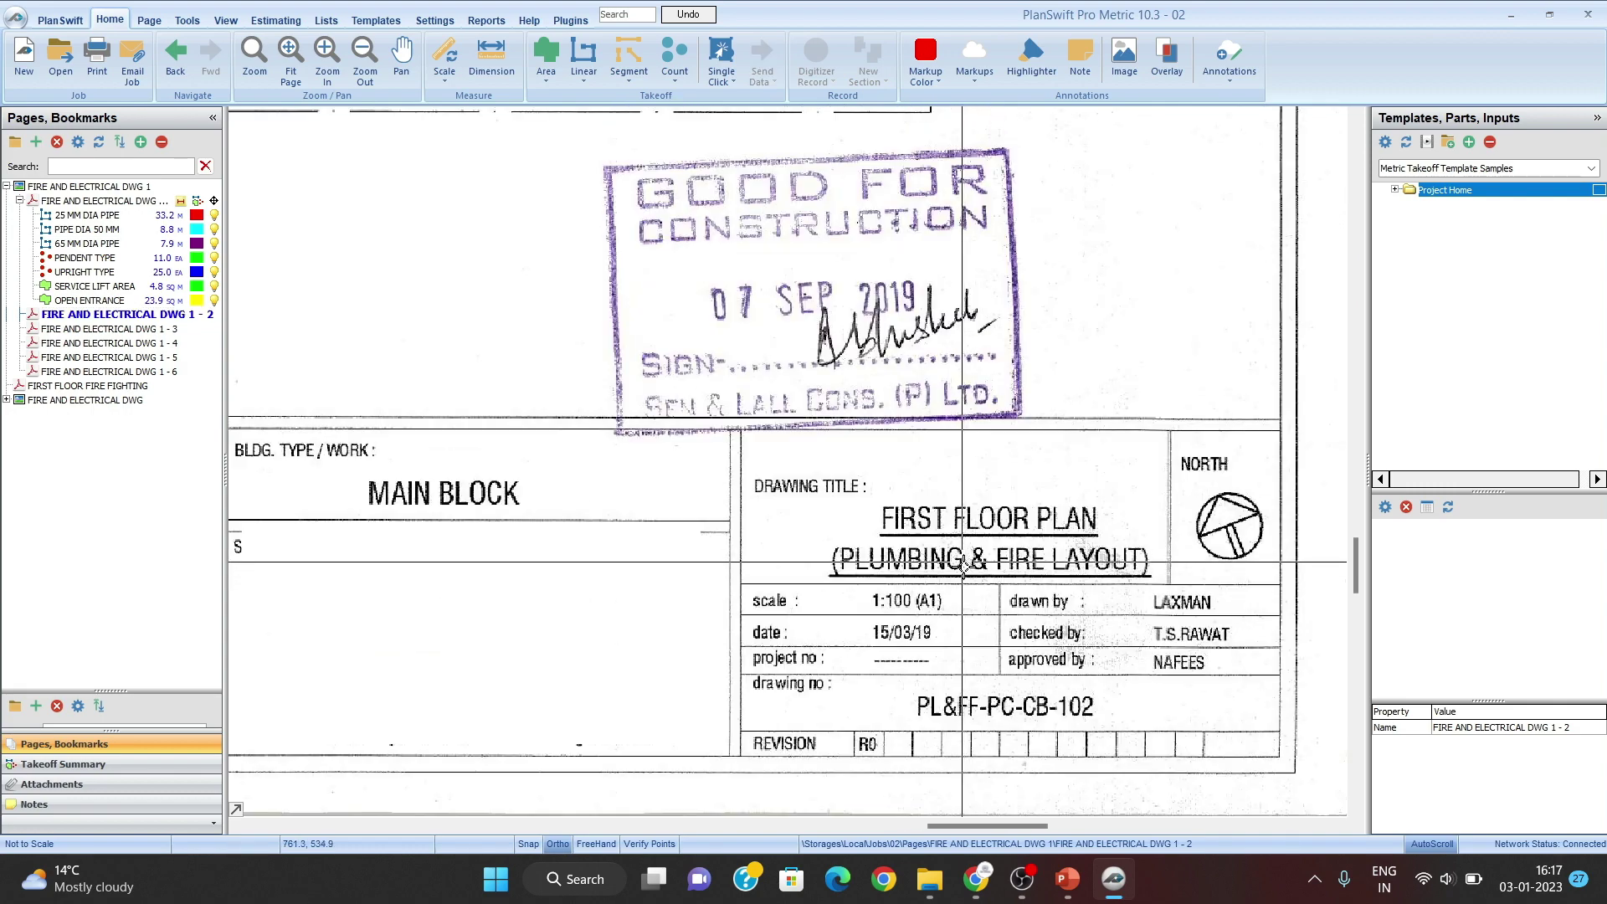
# Step: Examine the first floor plan from its title block to the 9.0M dimension beside gridline V10
pyautogui.scroll(-3, 986, 495)
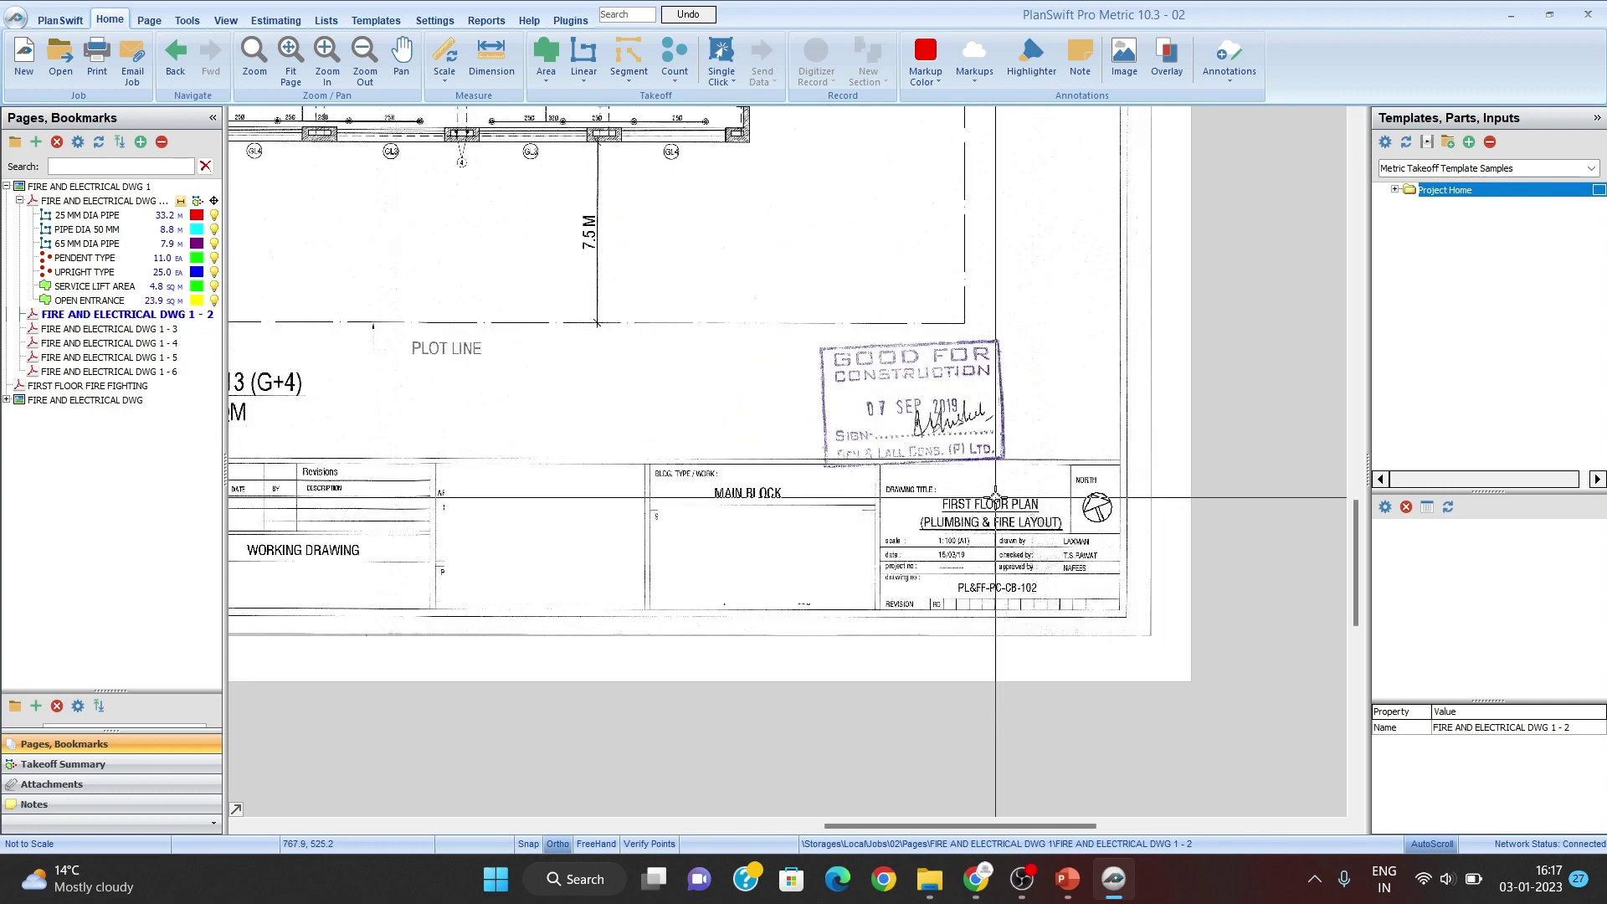
pyautogui.moveTo(820, 536); pyautogui.dragTo(862, 644)
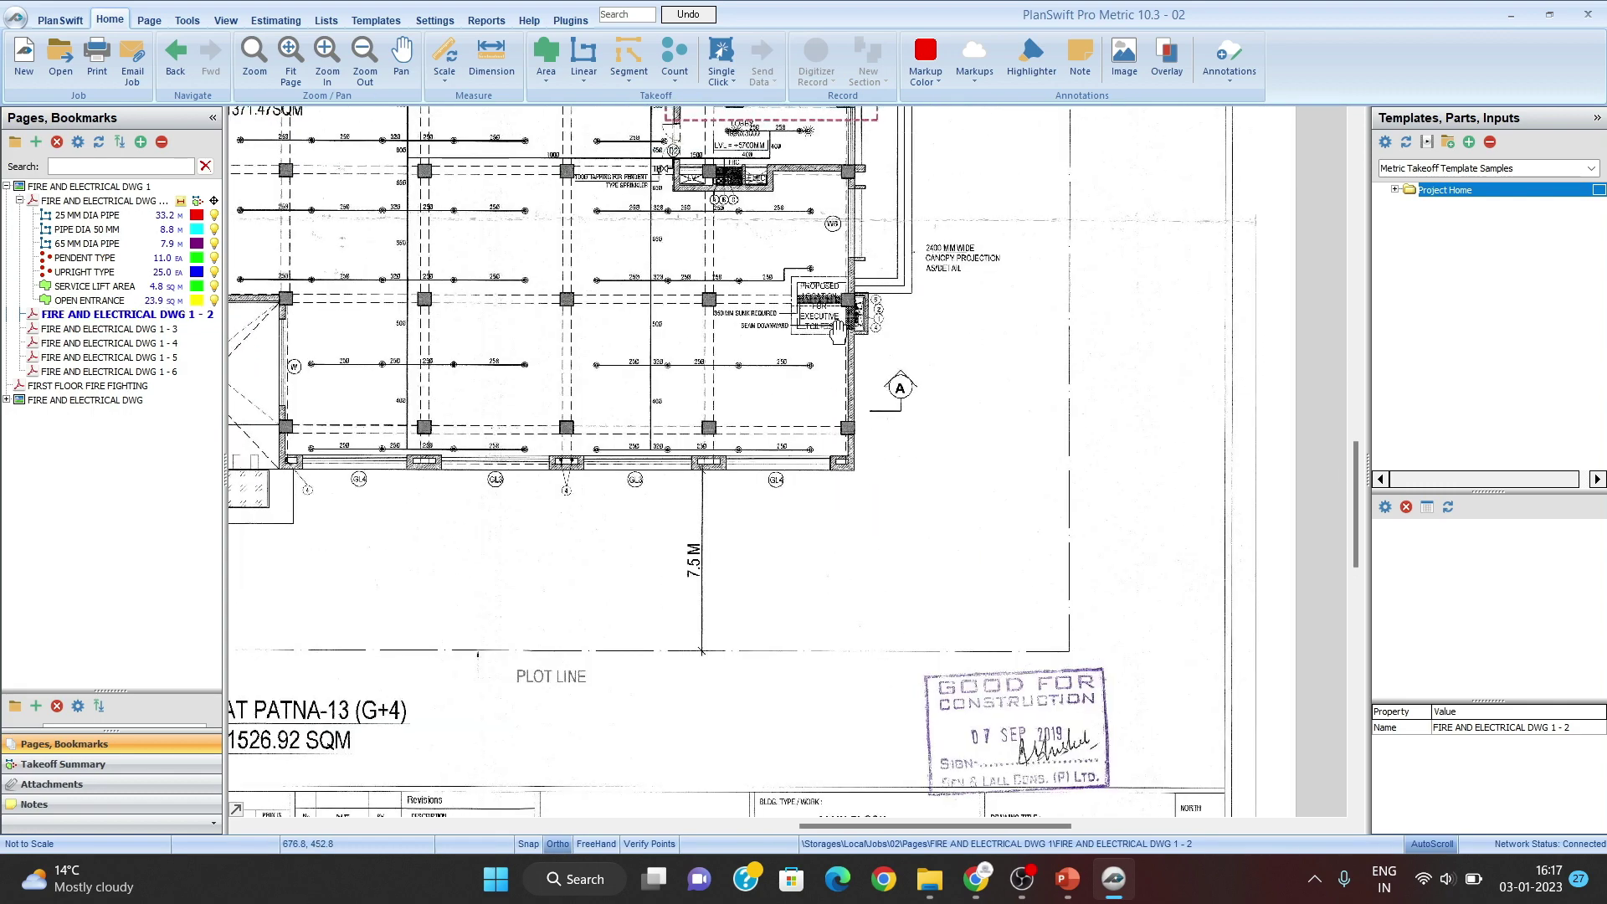
pyautogui.moveTo(838, 333); pyautogui.dragTo(876, 636)
pyautogui.moveTo(669, 286); pyautogui.dragTo(888, 580)
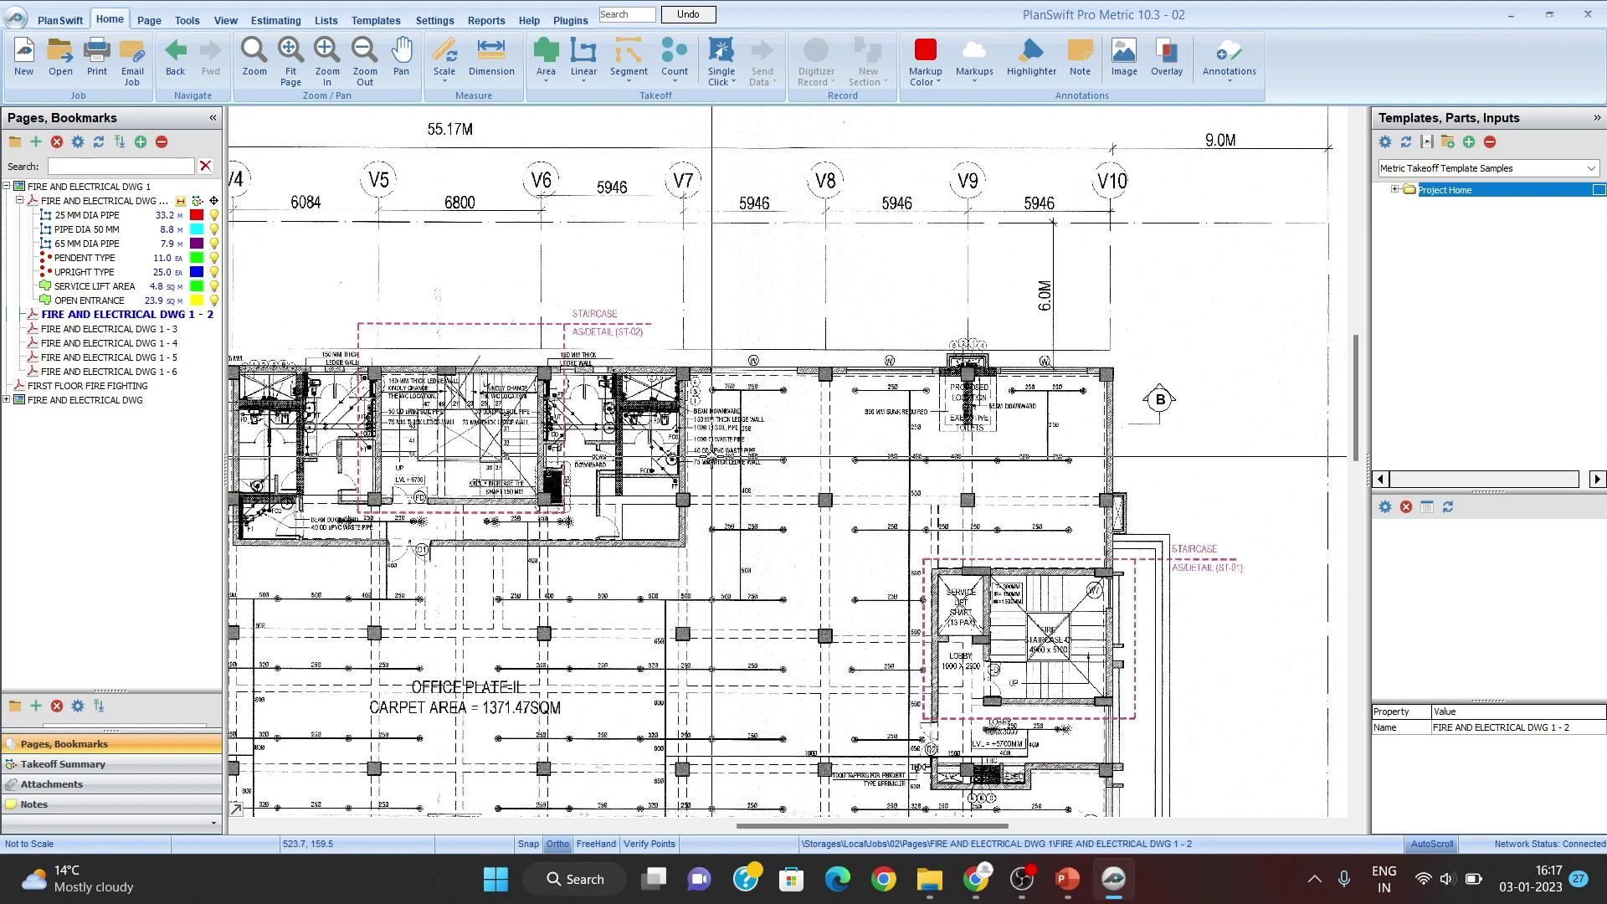
pyautogui.scroll(5, 913, 220)
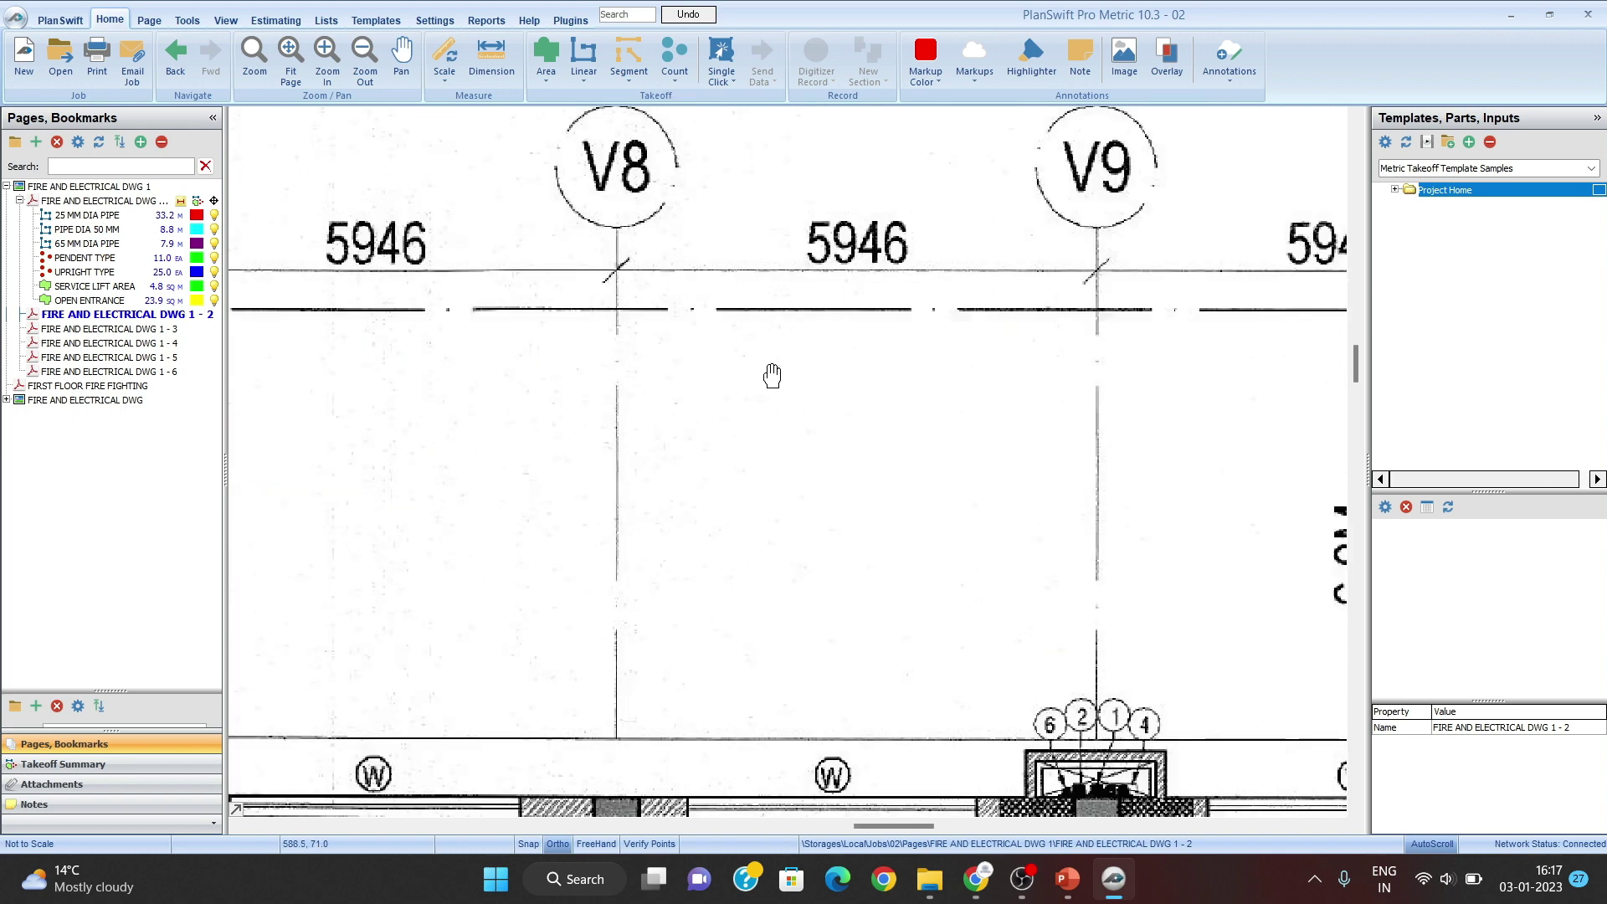
pyautogui.scroll(-2, 859, 372)
pyautogui.moveTo(786, 384); pyautogui.dragTo(722, 387)
pyautogui.moveTo(1133, 524); pyautogui.dragTo(1040, 512)
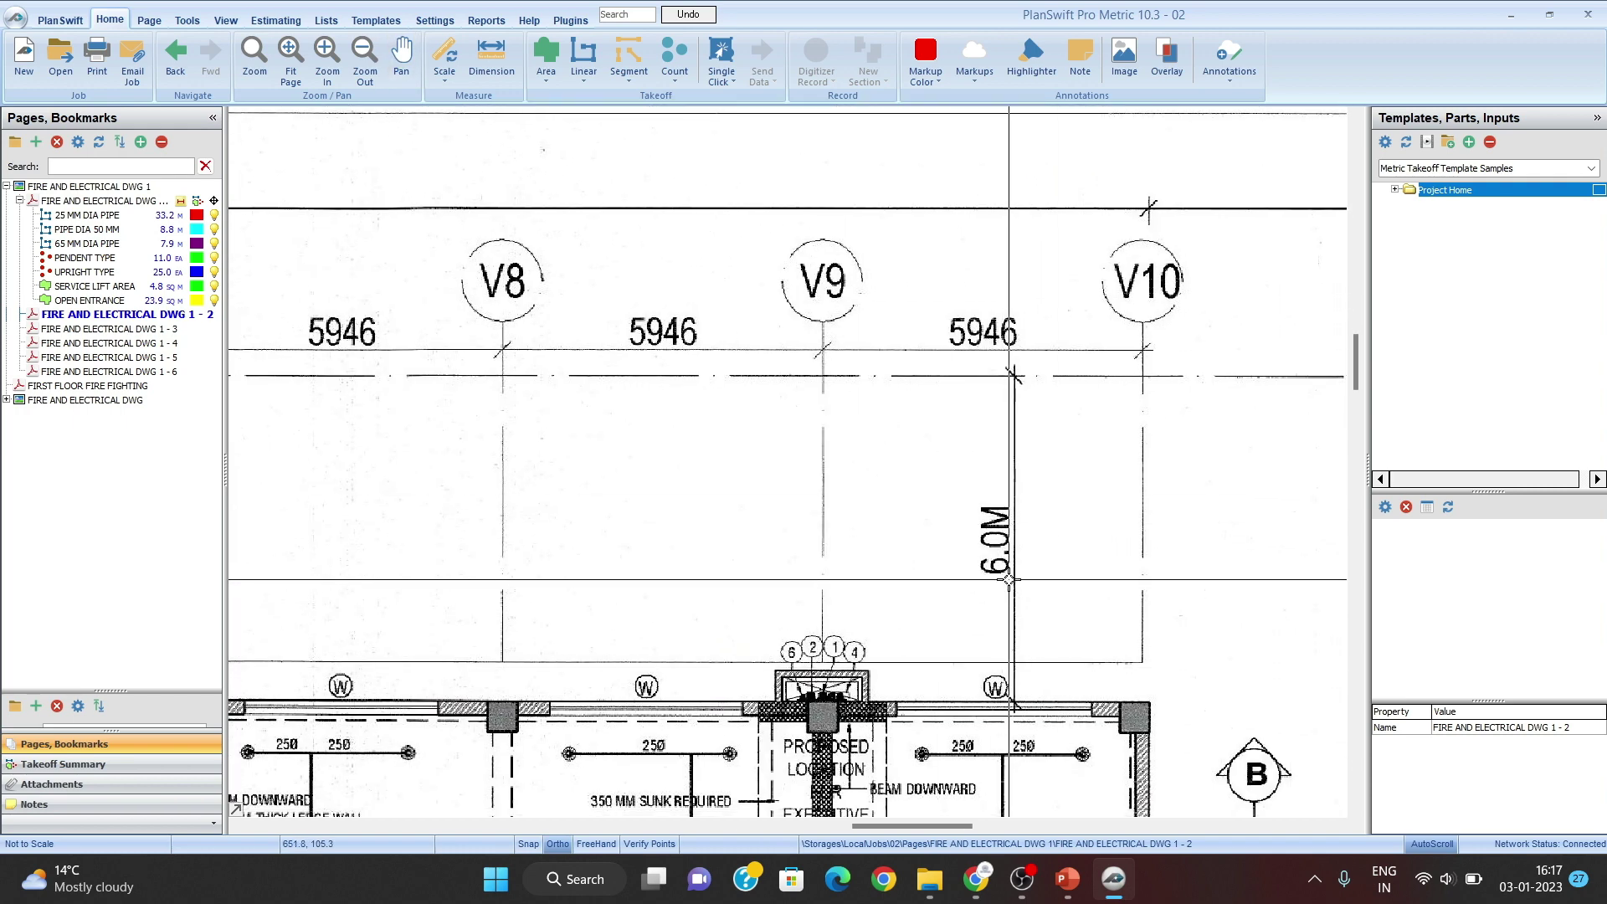
pyautogui.moveTo(961, 508)
pyautogui.mouseDown()
pyautogui.moveTo(686, 488)
pyautogui.moveTo(503, 528)
pyautogui.mouseUp()
pyautogui.moveTo(856, 419); pyautogui.dragTo(822, 468)
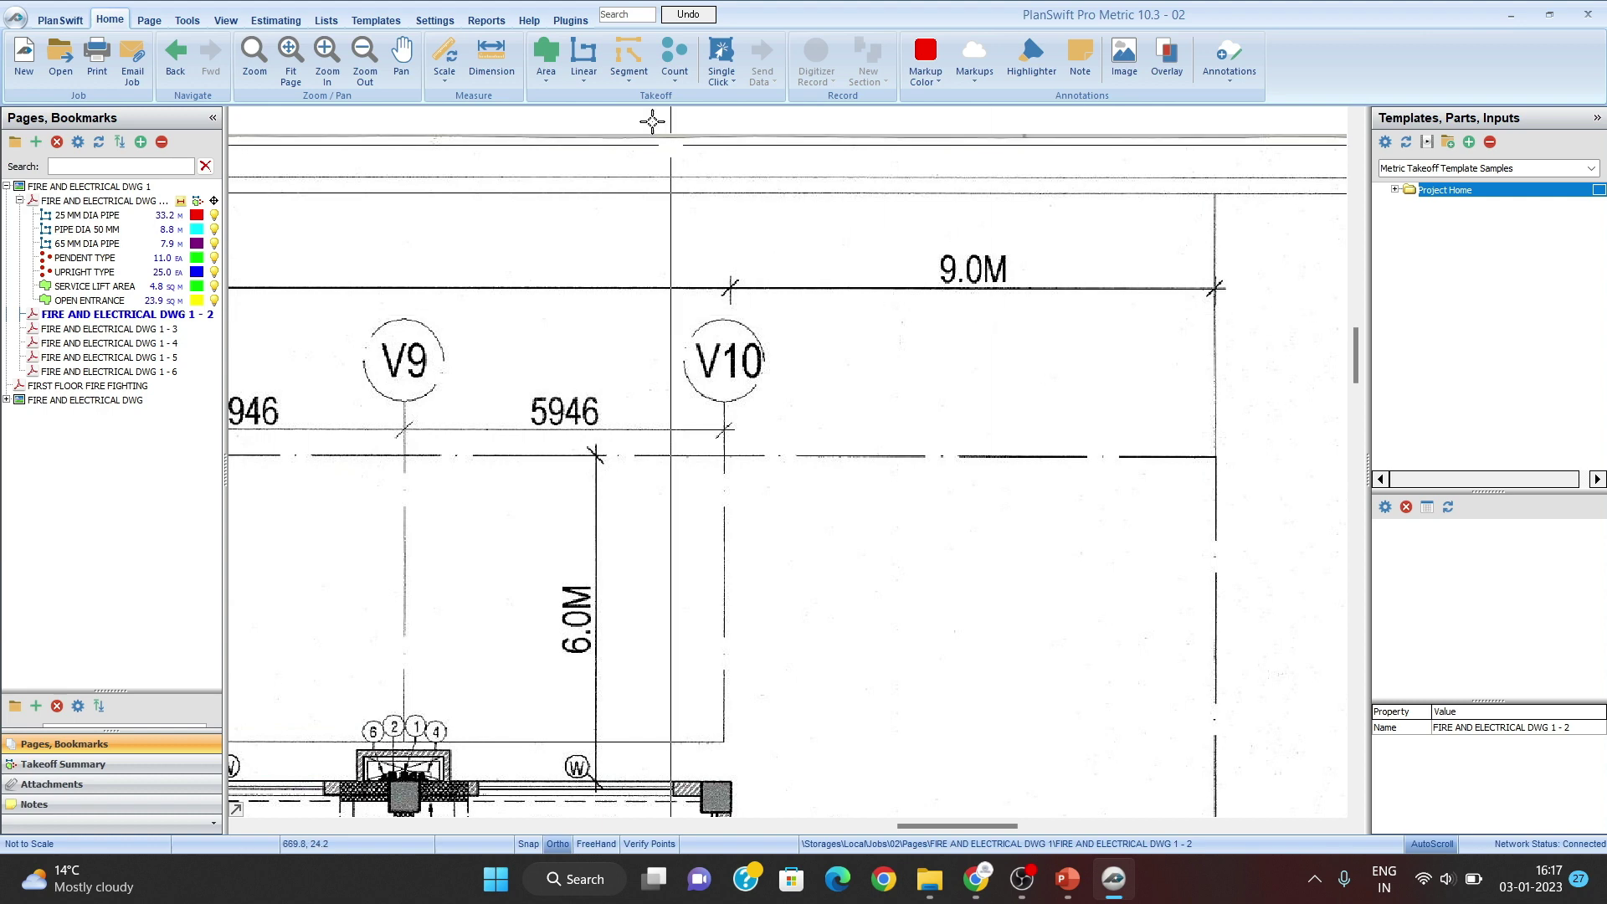
# Step: Scale the first floor page to 9 M along the 9.0M dimension beyond gridline V10, with an automatic dimension line
pyautogui.click(443, 50)
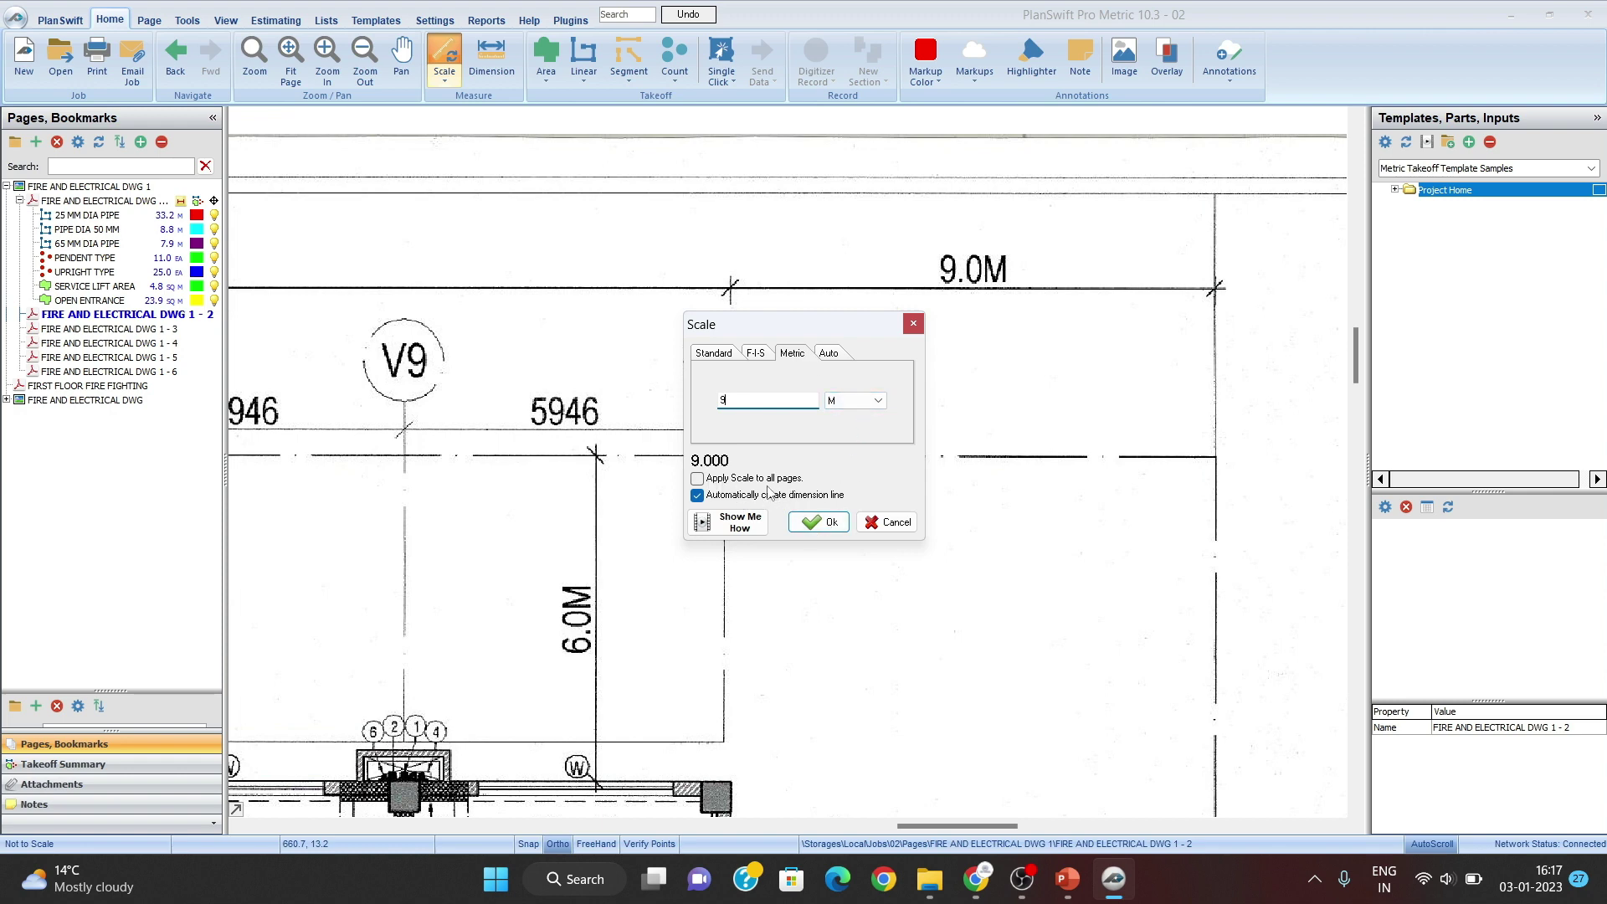
pyautogui.click(819, 523)
pyautogui.scroll(2, 727, 294)
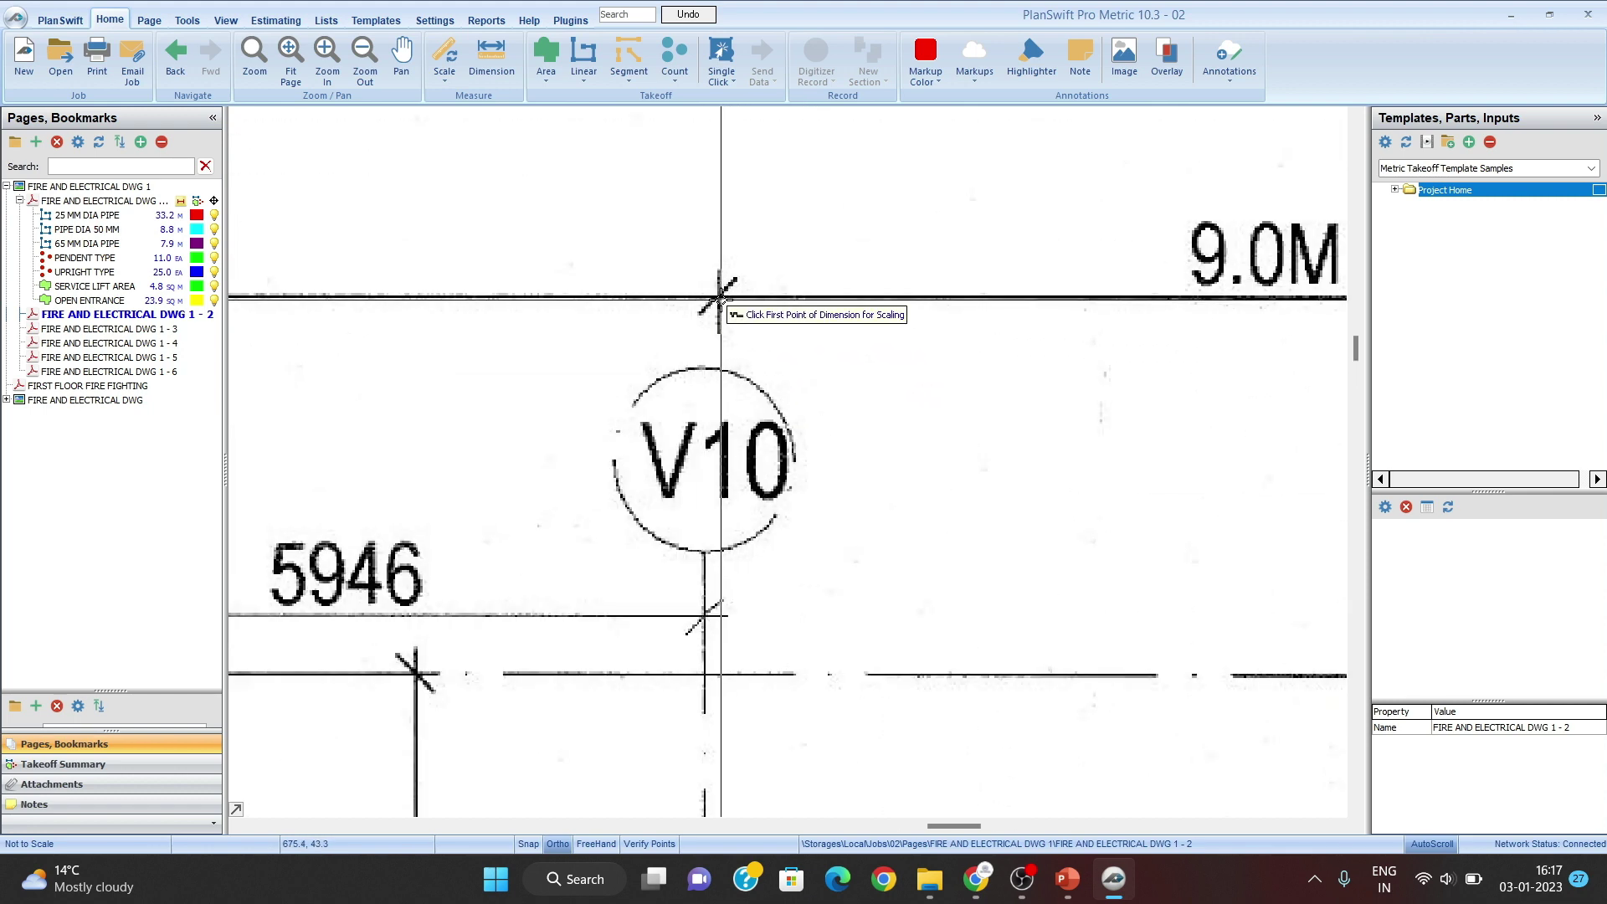
pyautogui.moveTo(718, 299)
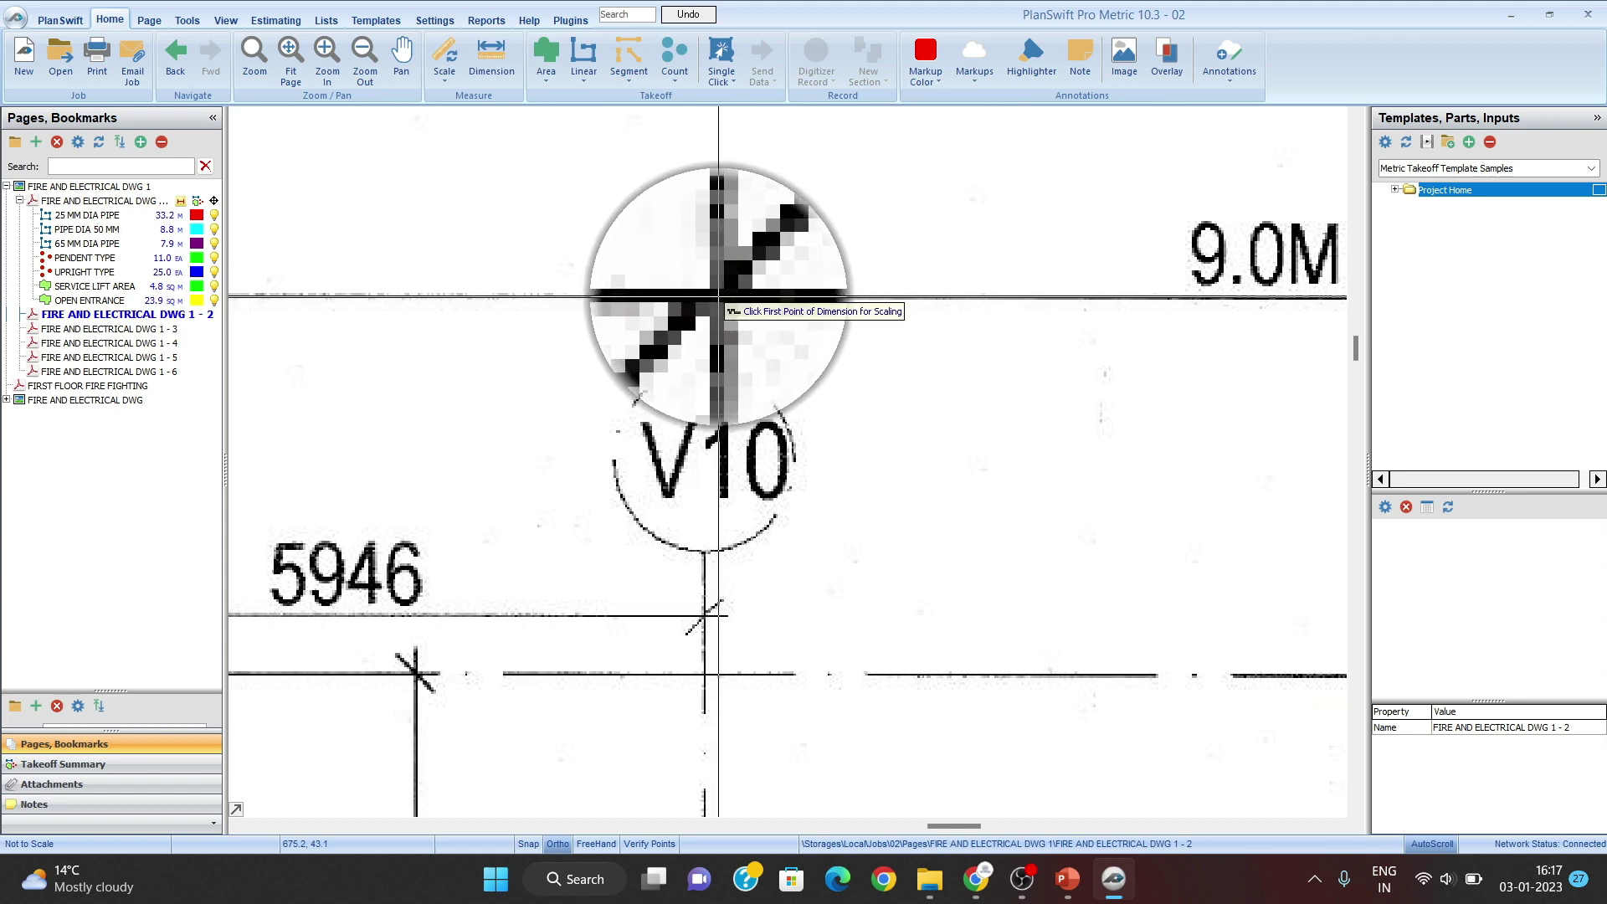
pyautogui.click(718, 299)
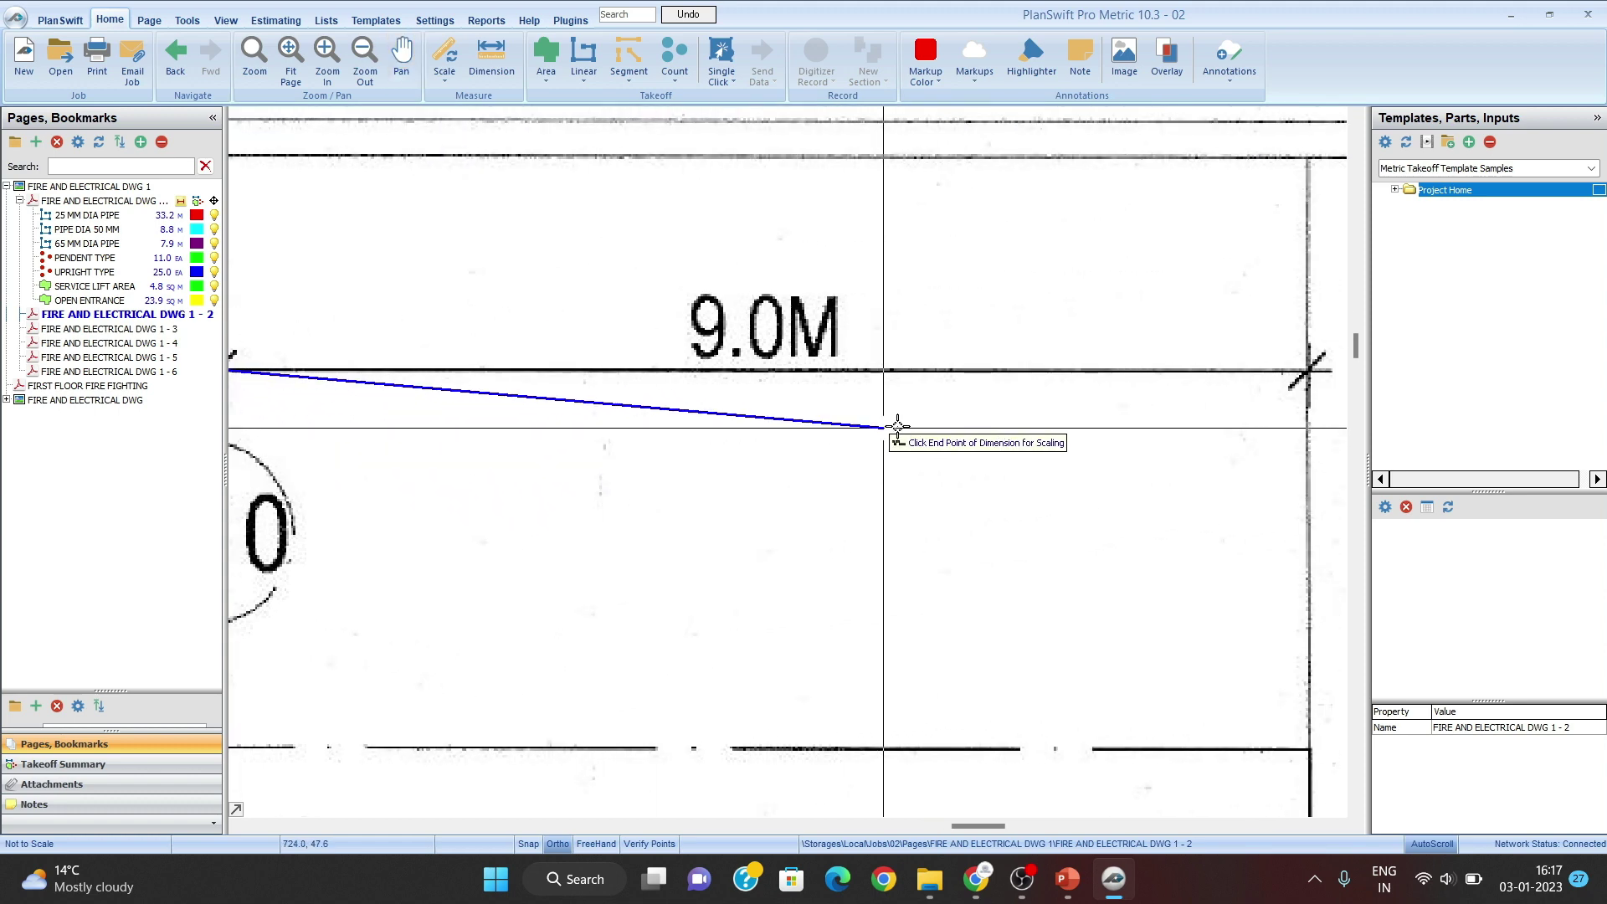
pyautogui.moveTo(996, 387)
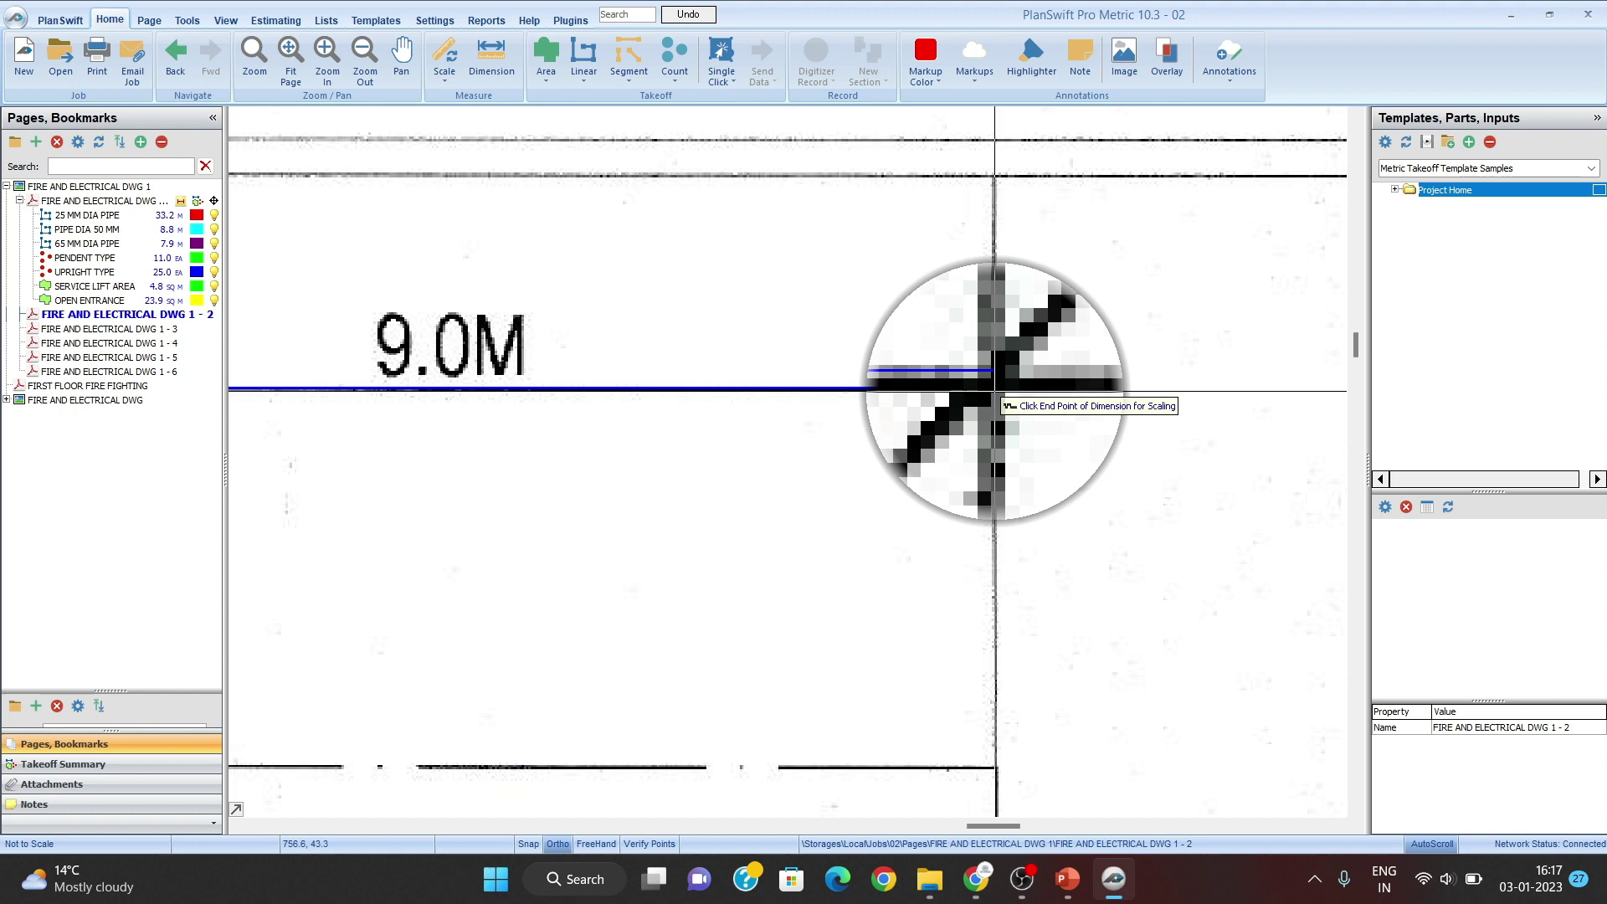
pyautogui.click(994, 391)
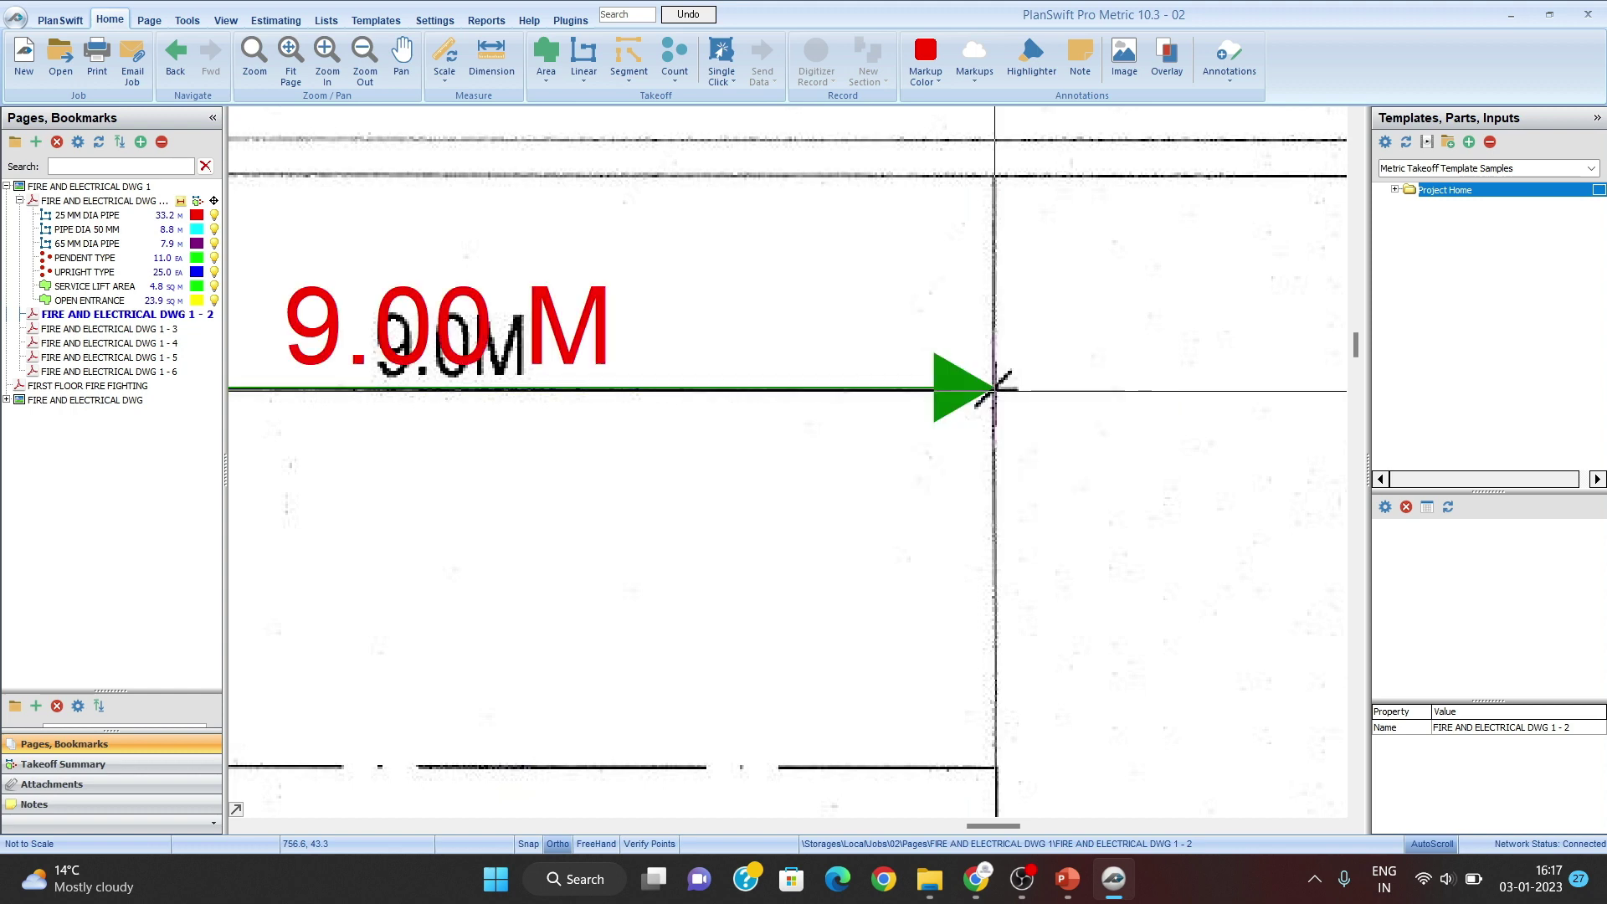
pyautogui.moveTo(621, 475); pyautogui.dragTo(920, 474)
pyautogui.scroll(-3, 920, 473)
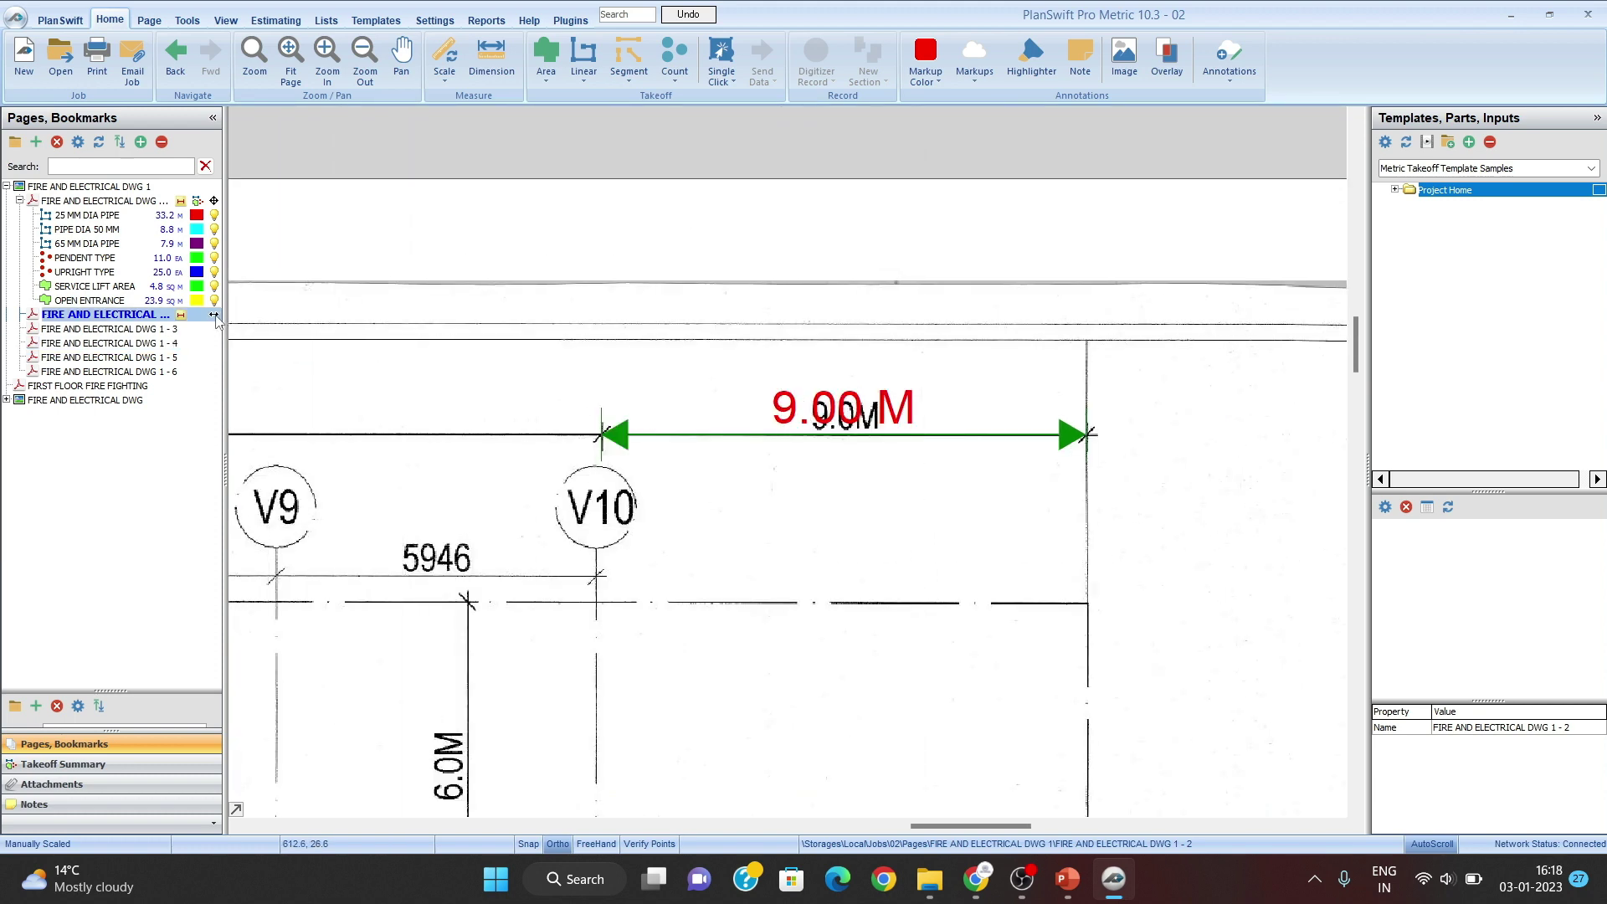
pyautogui.moveTo(664, 460); pyautogui.dragTo(801, 455)
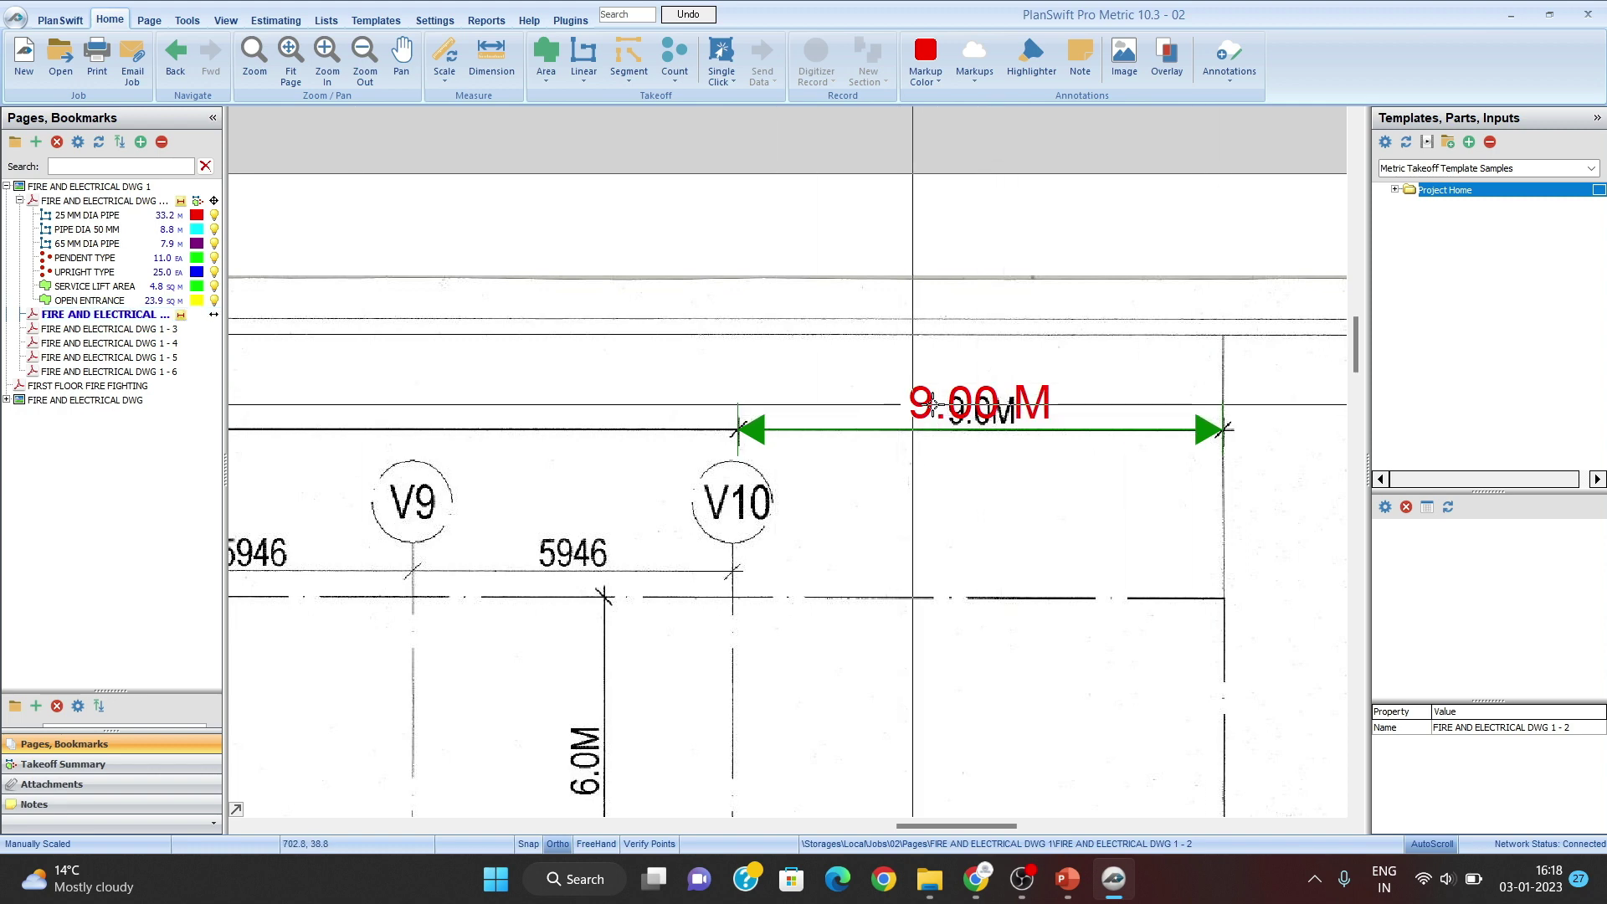
# Step: Start a check dimension at the H2 gridline tick of the vertical 5484 dimension
pyautogui.moveTo(707, 477); pyautogui.dragTo(1092, 453)
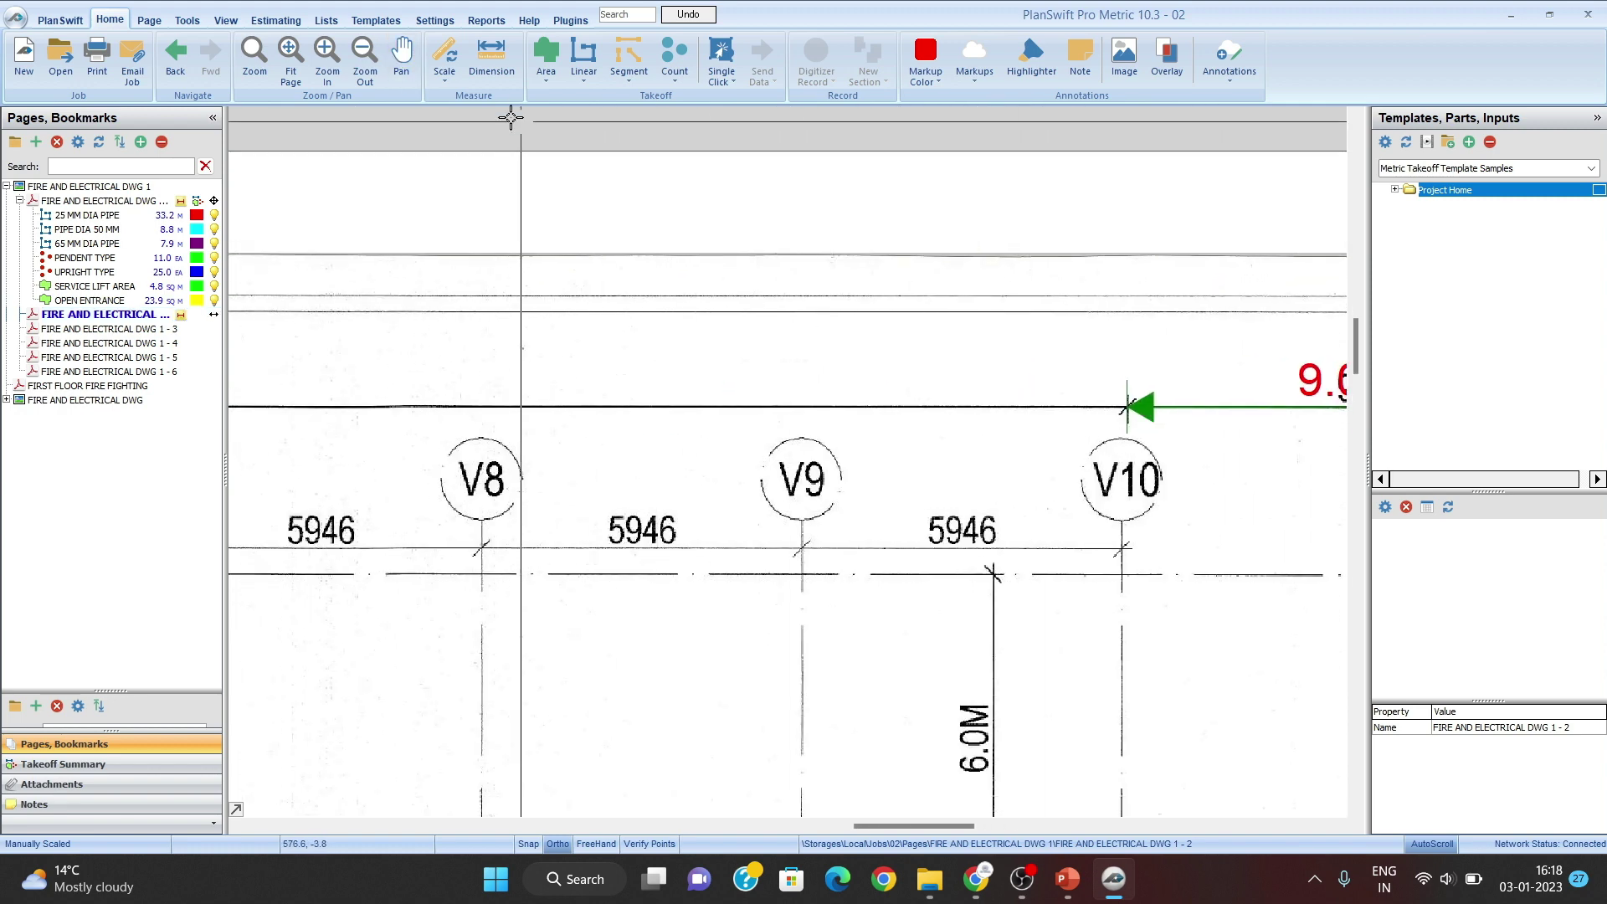
pyautogui.click(492, 59)
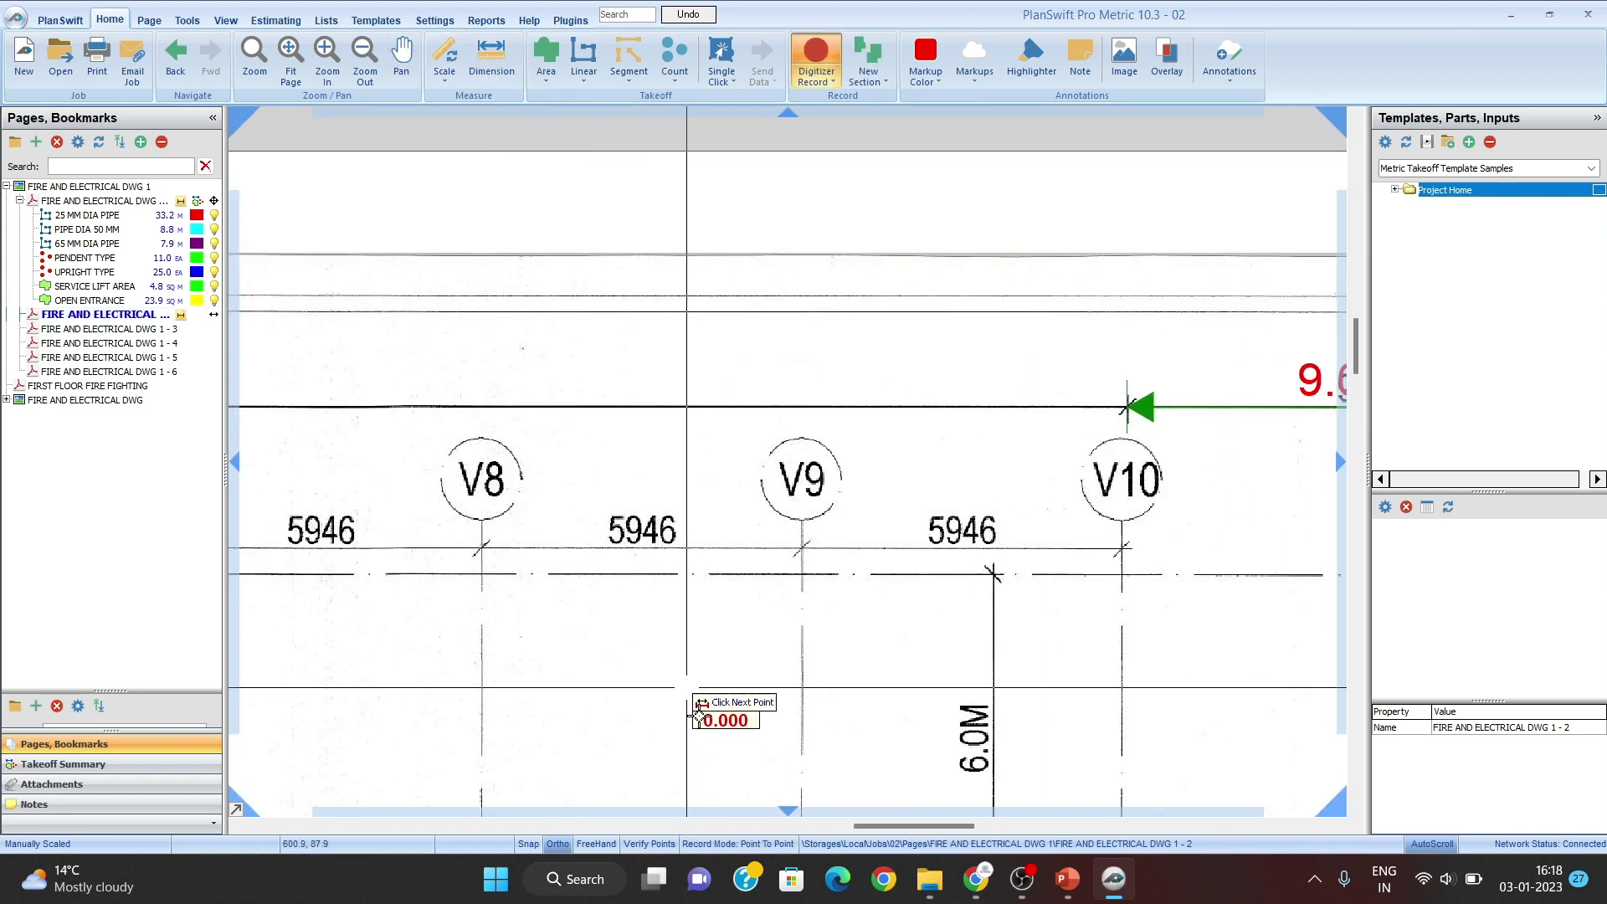
pyautogui.scroll(-5, 795, 595)
pyautogui.moveTo(971, 586); pyautogui.dragTo(838, 329)
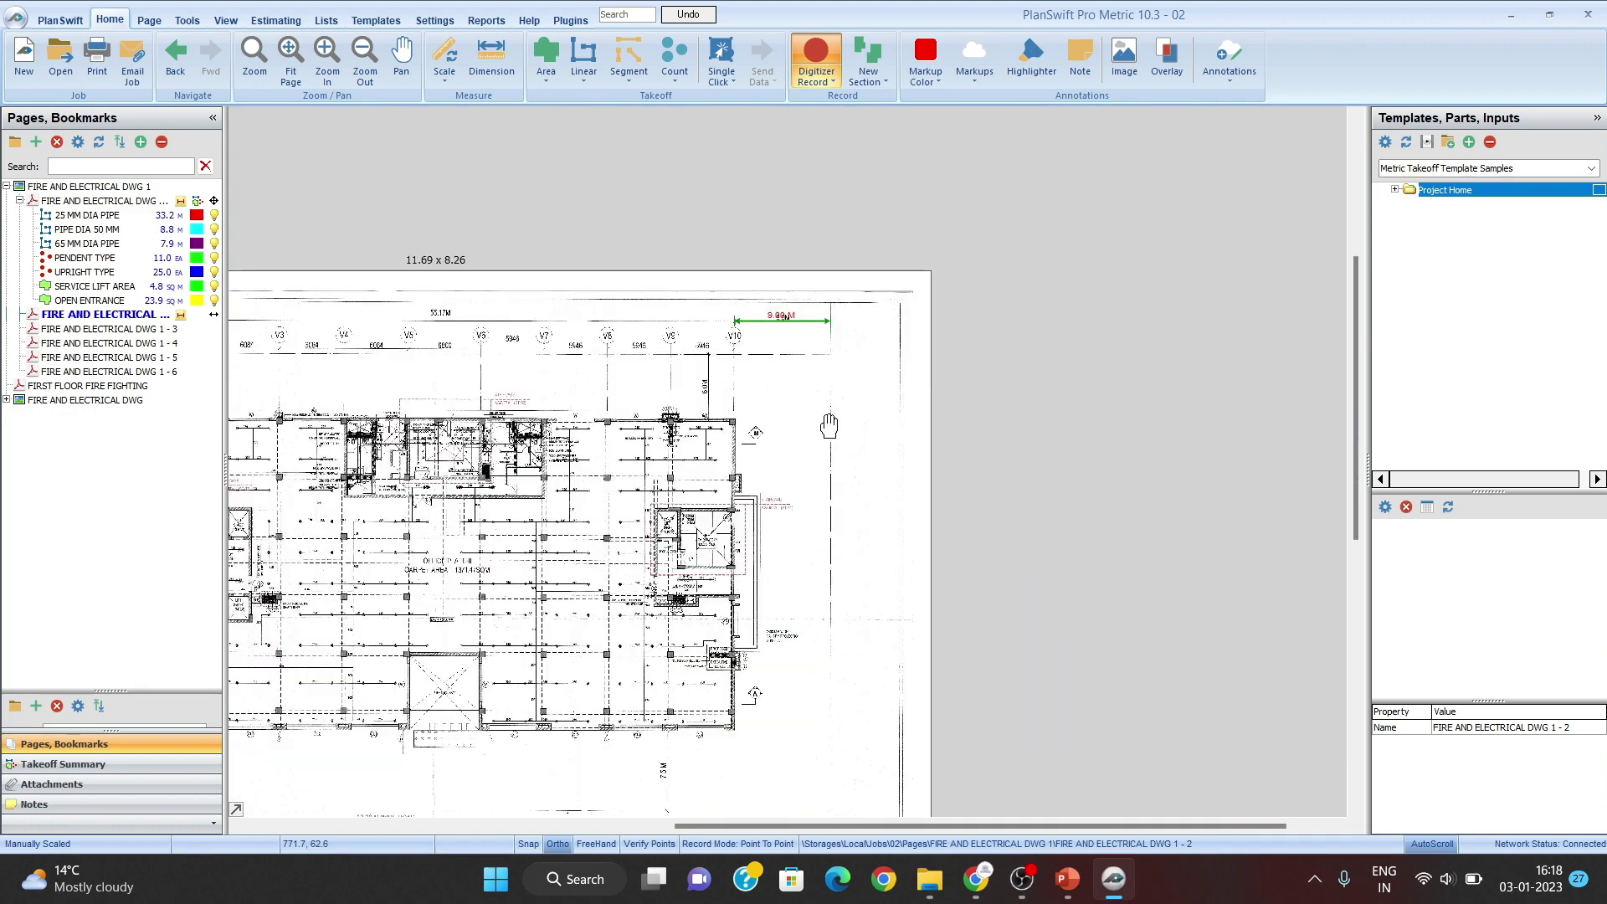
pyautogui.moveTo(711, 621); pyautogui.dragTo(997, 507)
pyautogui.moveTo(619, 536); pyautogui.dragTo(1208, 495)
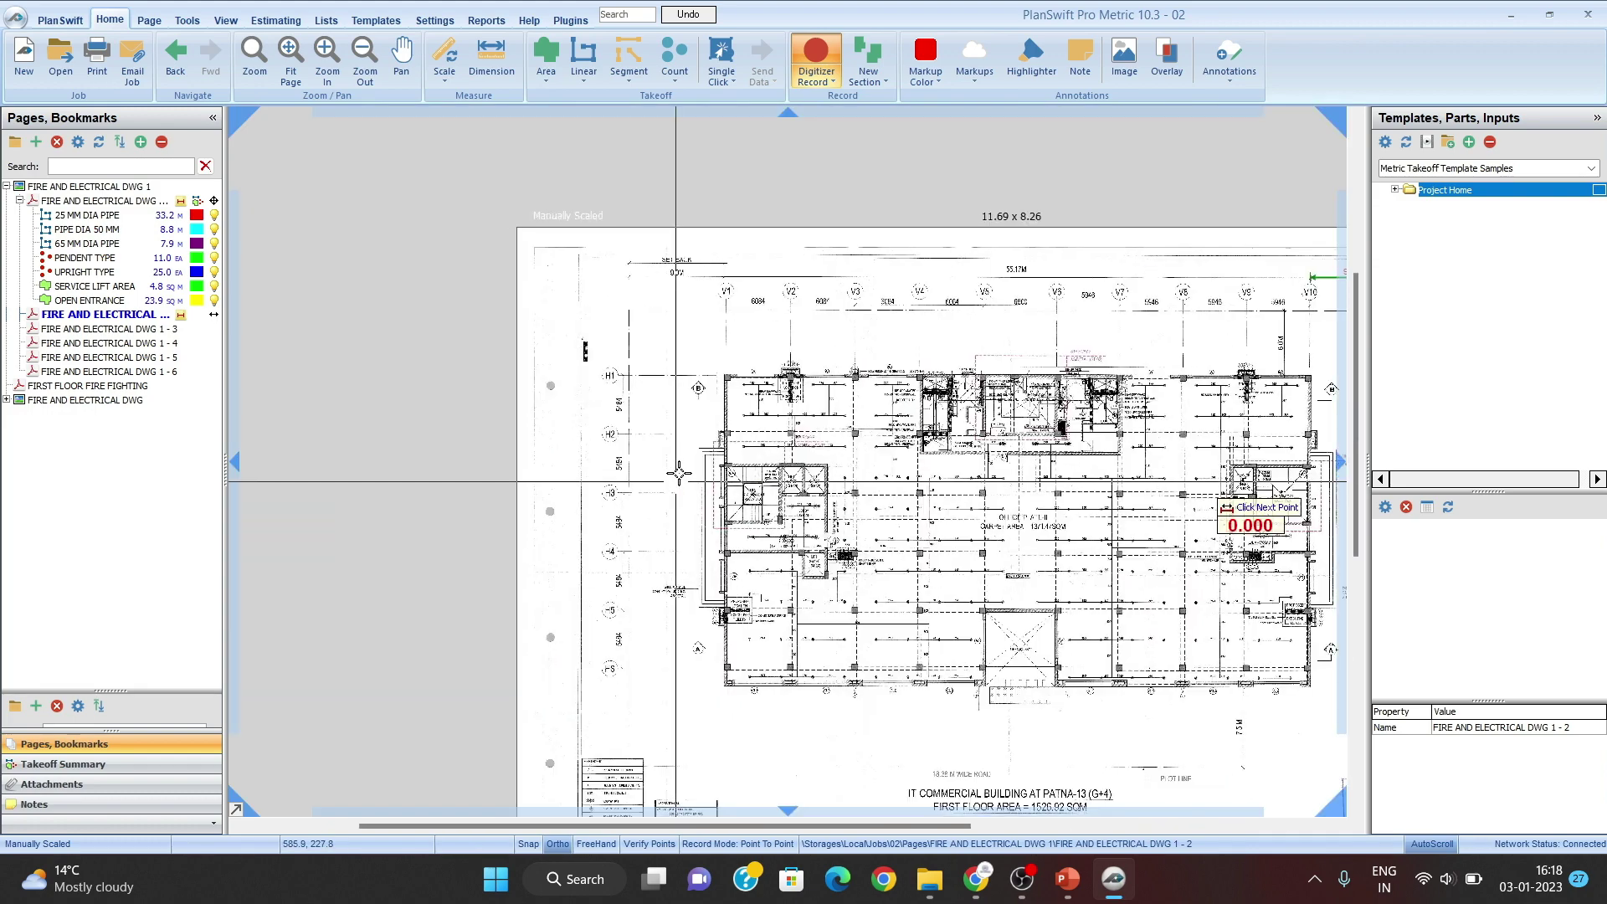
pyautogui.scroll(3, 676, 475)
pyautogui.moveTo(626, 365); pyautogui.dragTo(889, 487)
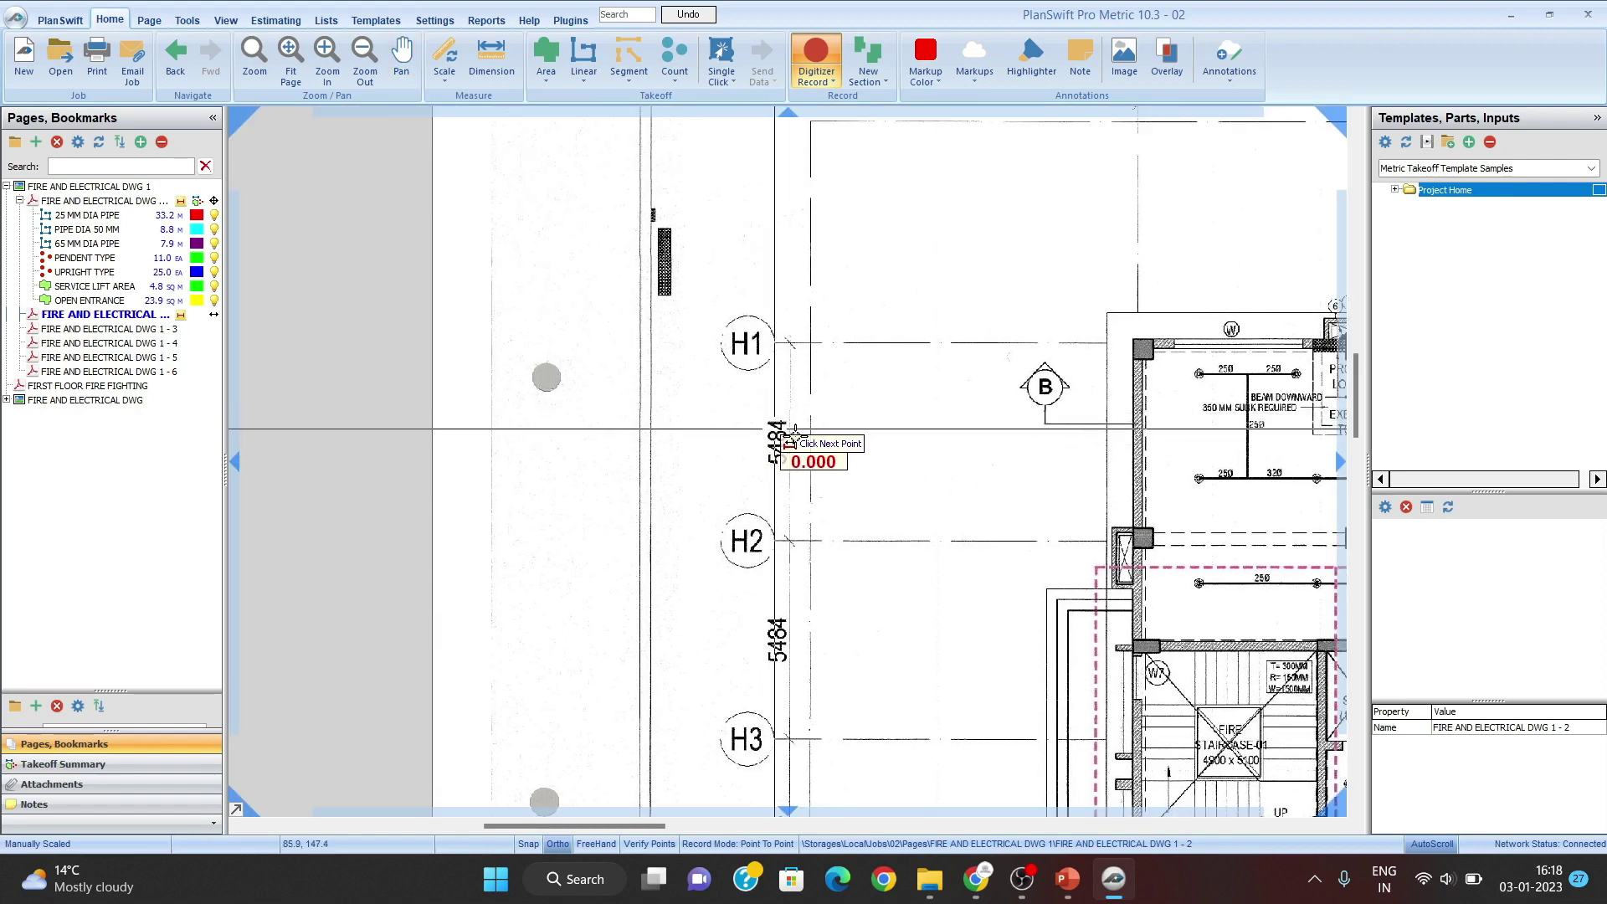
pyautogui.scroll(4, 797, 436)
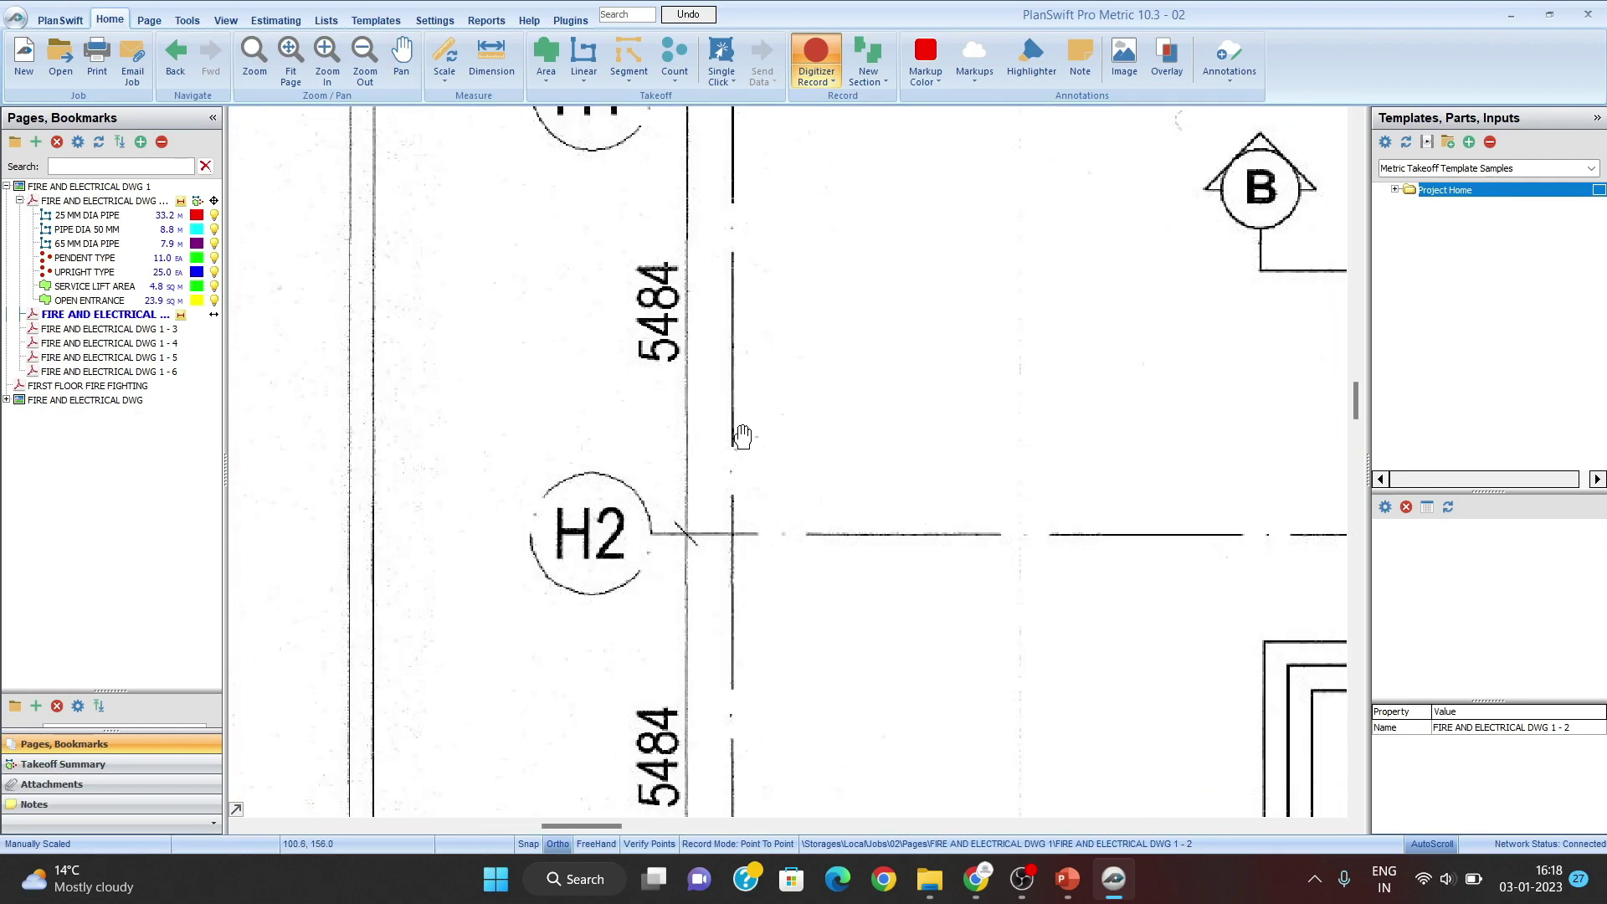
pyautogui.moveTo(732, 470); pyautogui.dragTo(735, 390)
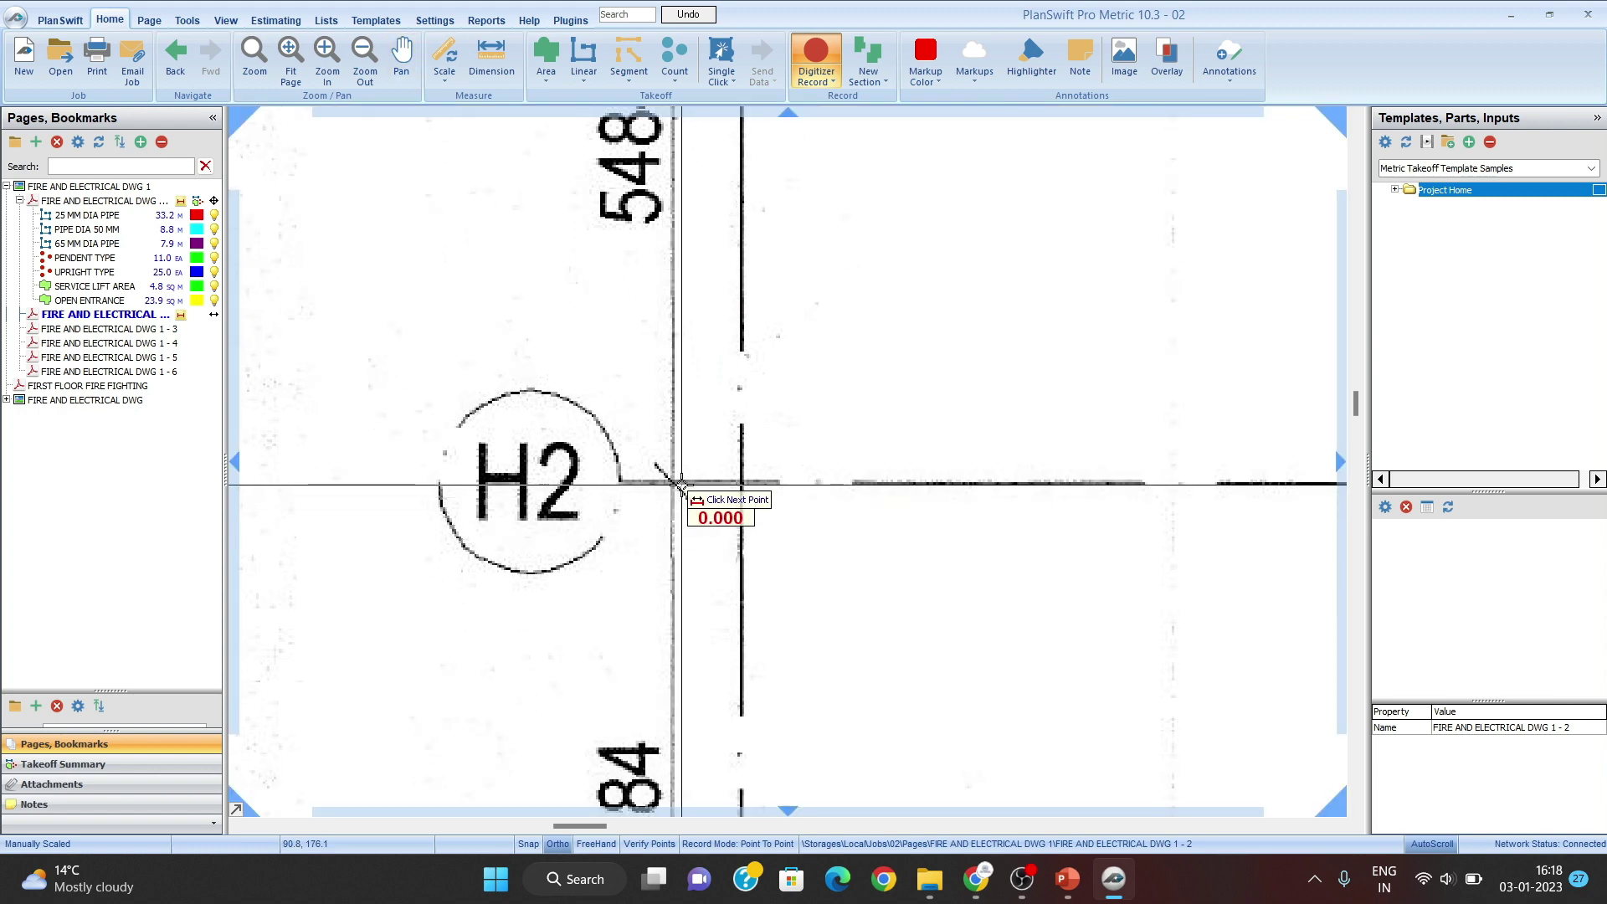
pyautogui.click(671, 490)
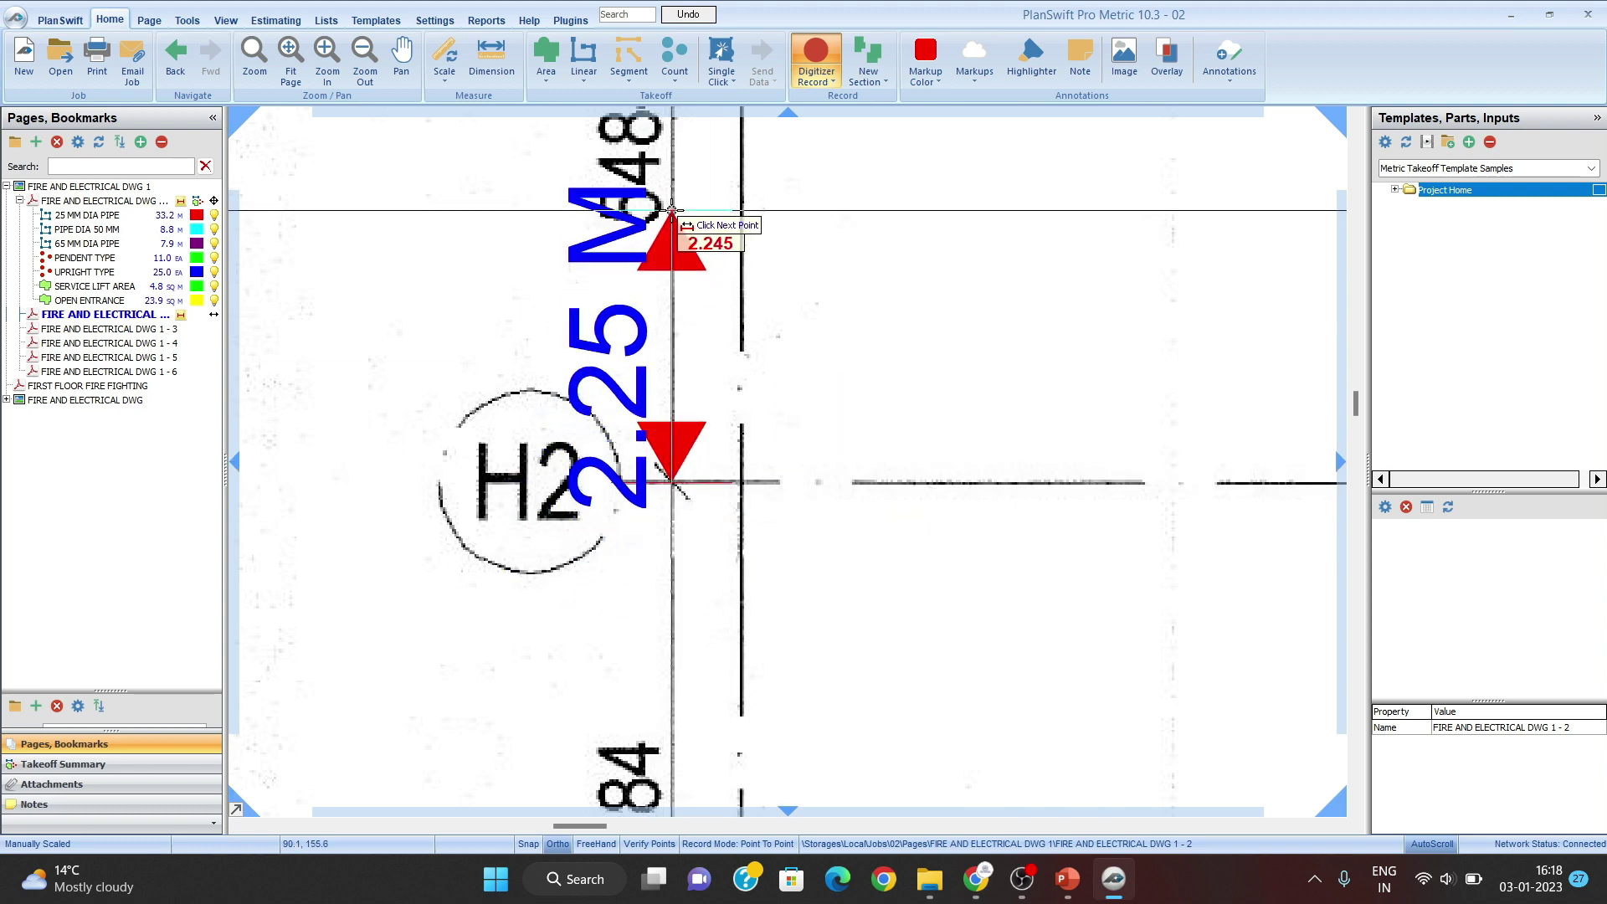
# Step: Complete the check dimension vertically at the H1 gridline tick with Ortho on, and compare it with the 5484 label
pyautogui.moveTo(663, 234); pyautogui.dragTo(672, 562)
pyautogui.moveTo(704, 204); pyautogui.dragTo(699, 421)
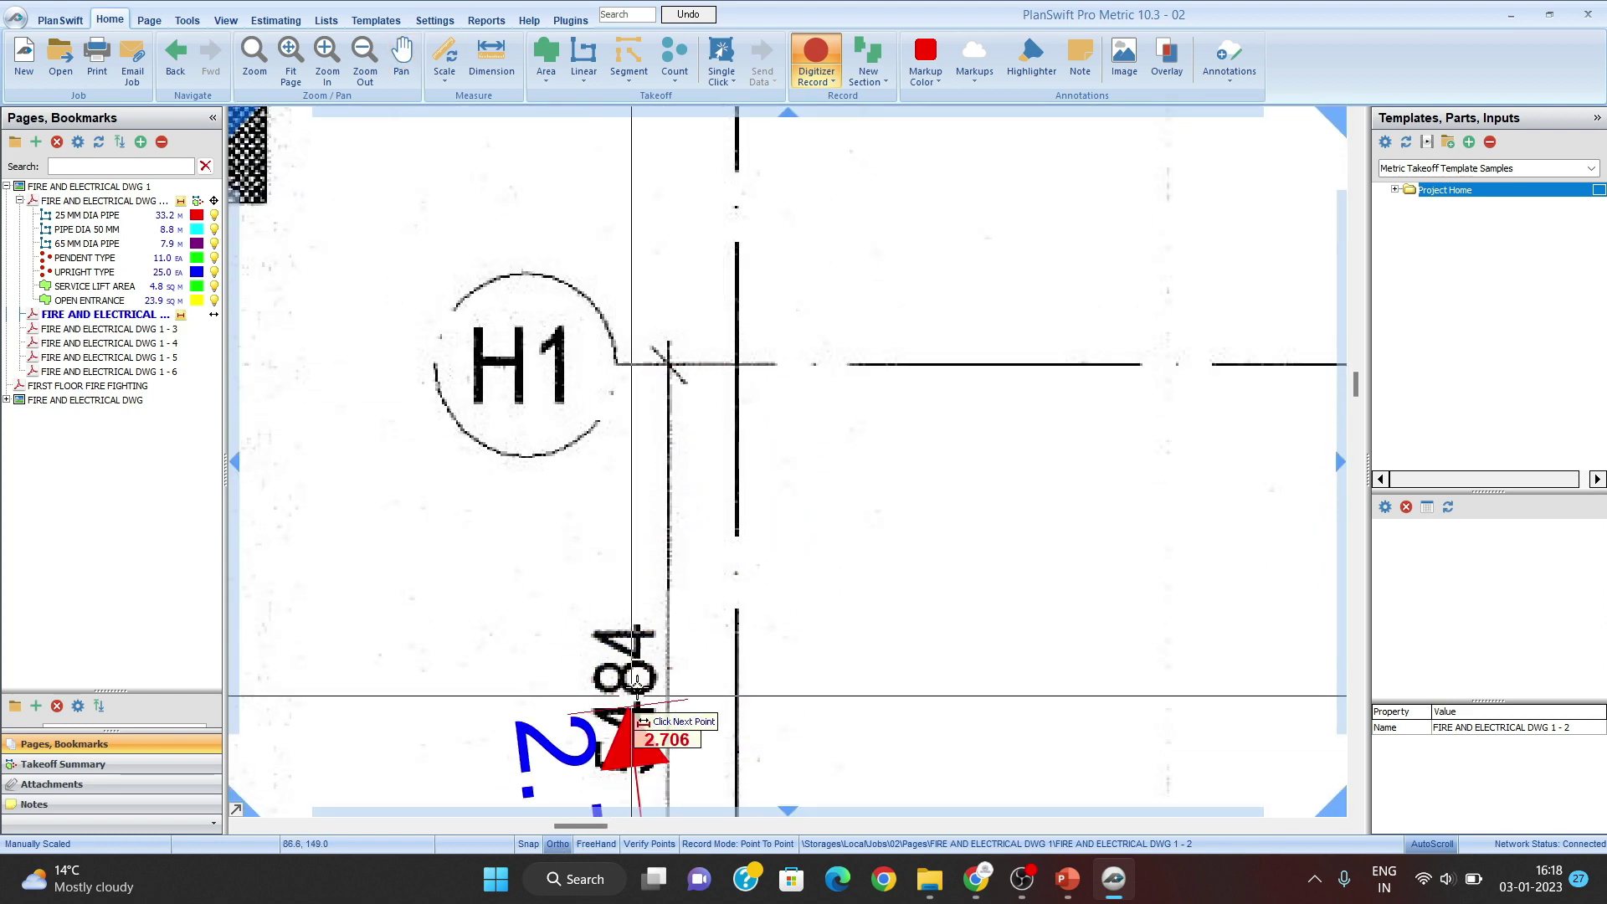
pyautogui.click(557, 843)
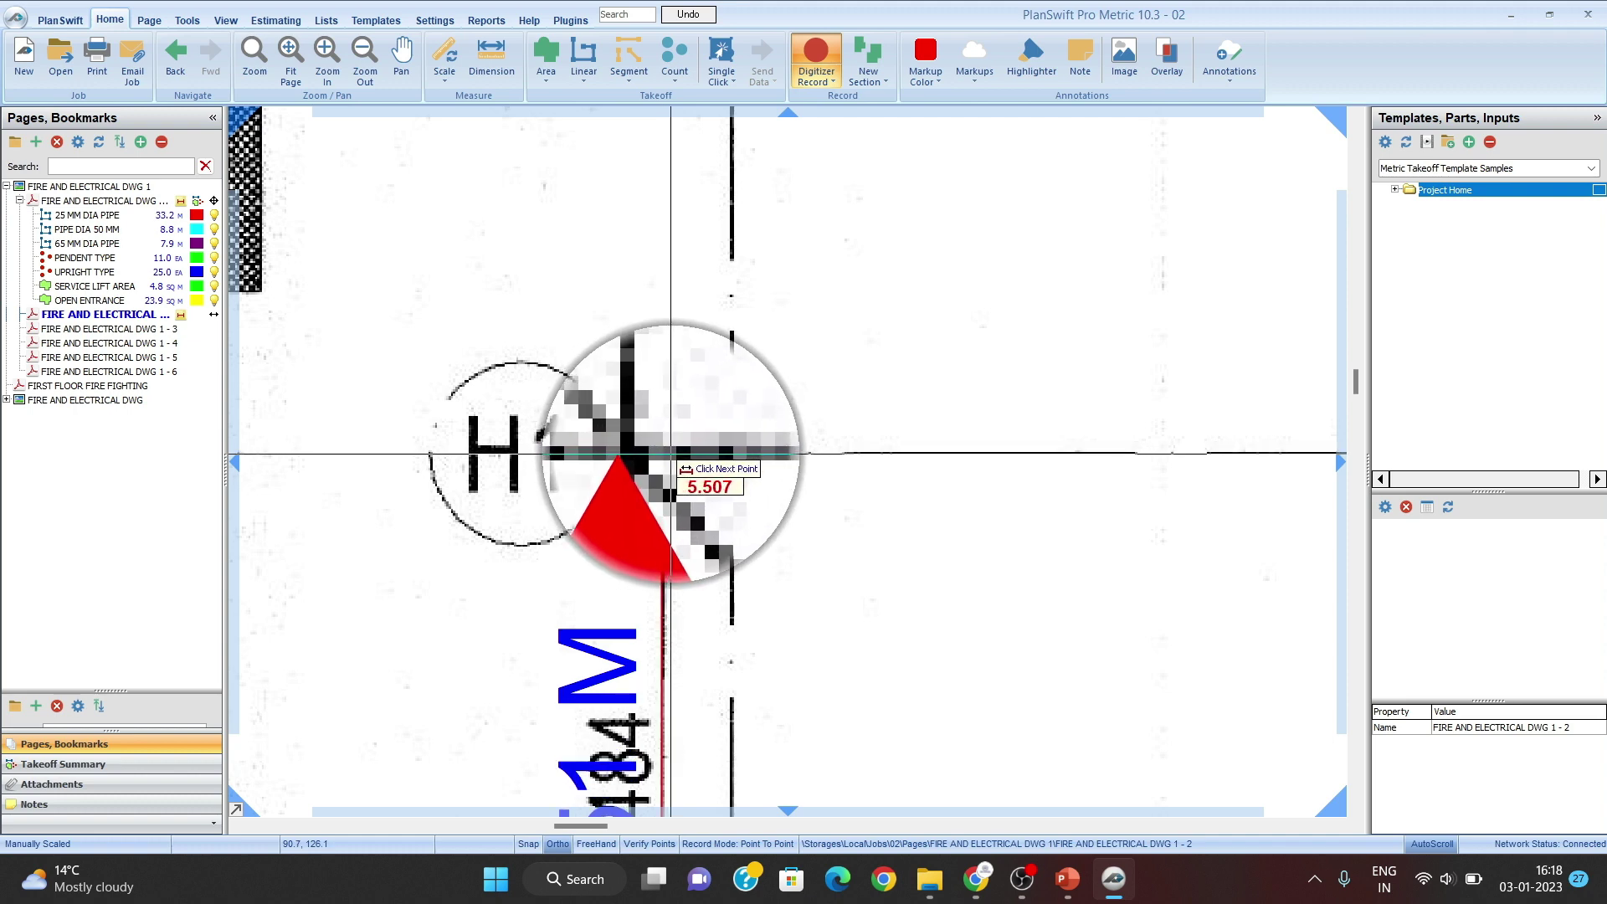
pyautogui.scroll(-3, 669, 455)
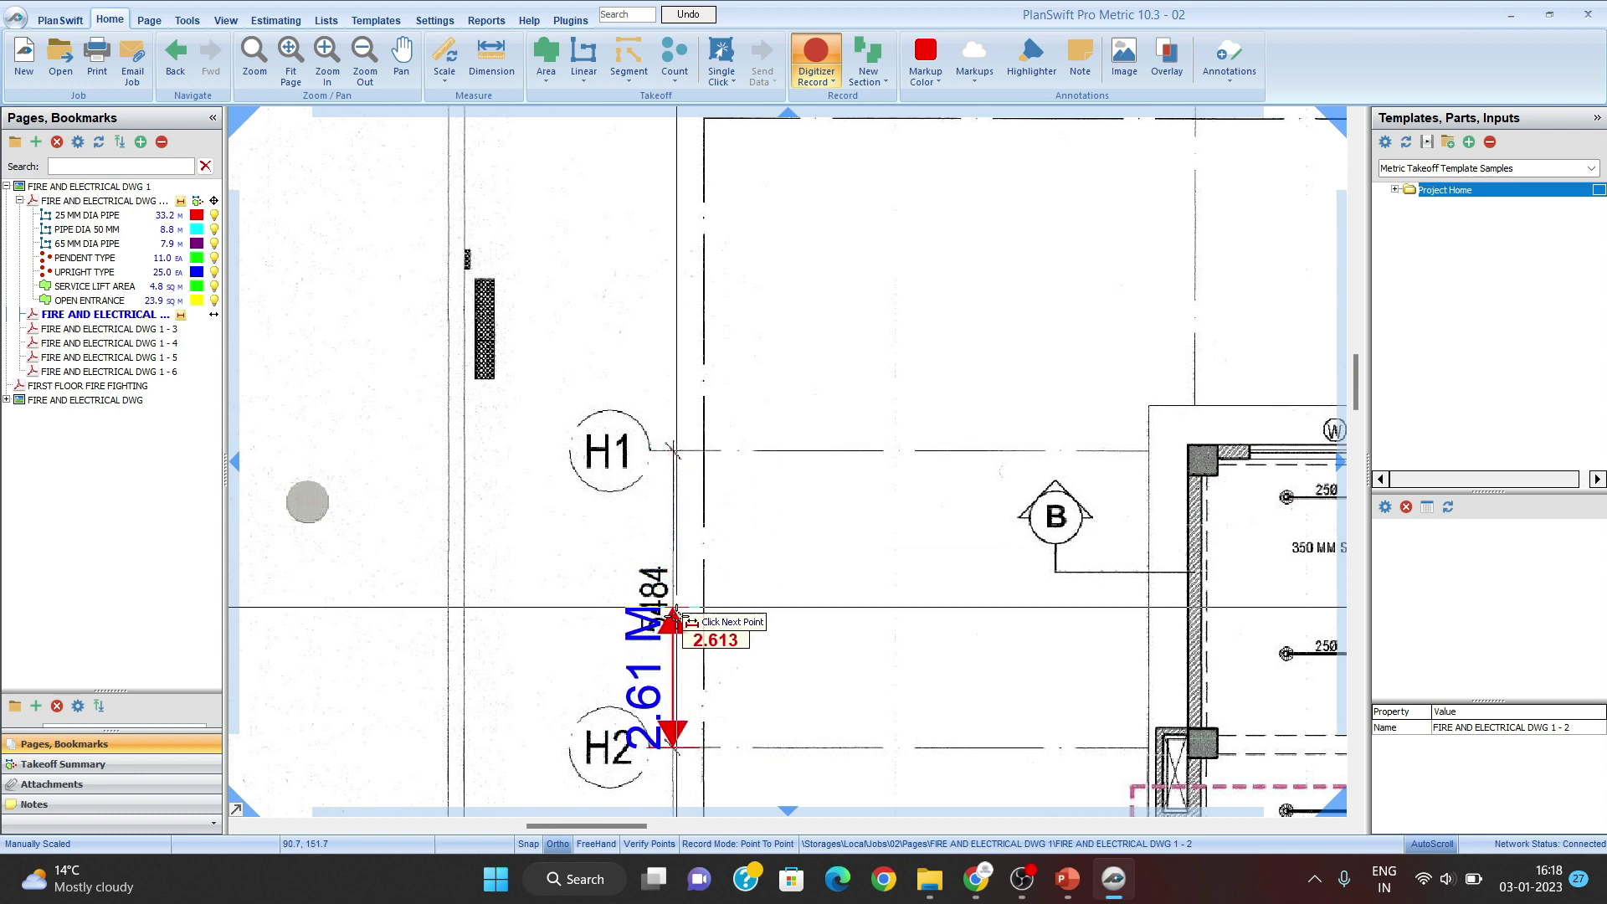
pyautogui.scroll(3, 679, 435)
pyautogui.moveTo(675, 482); pyautogui.dragTo(683, 485)
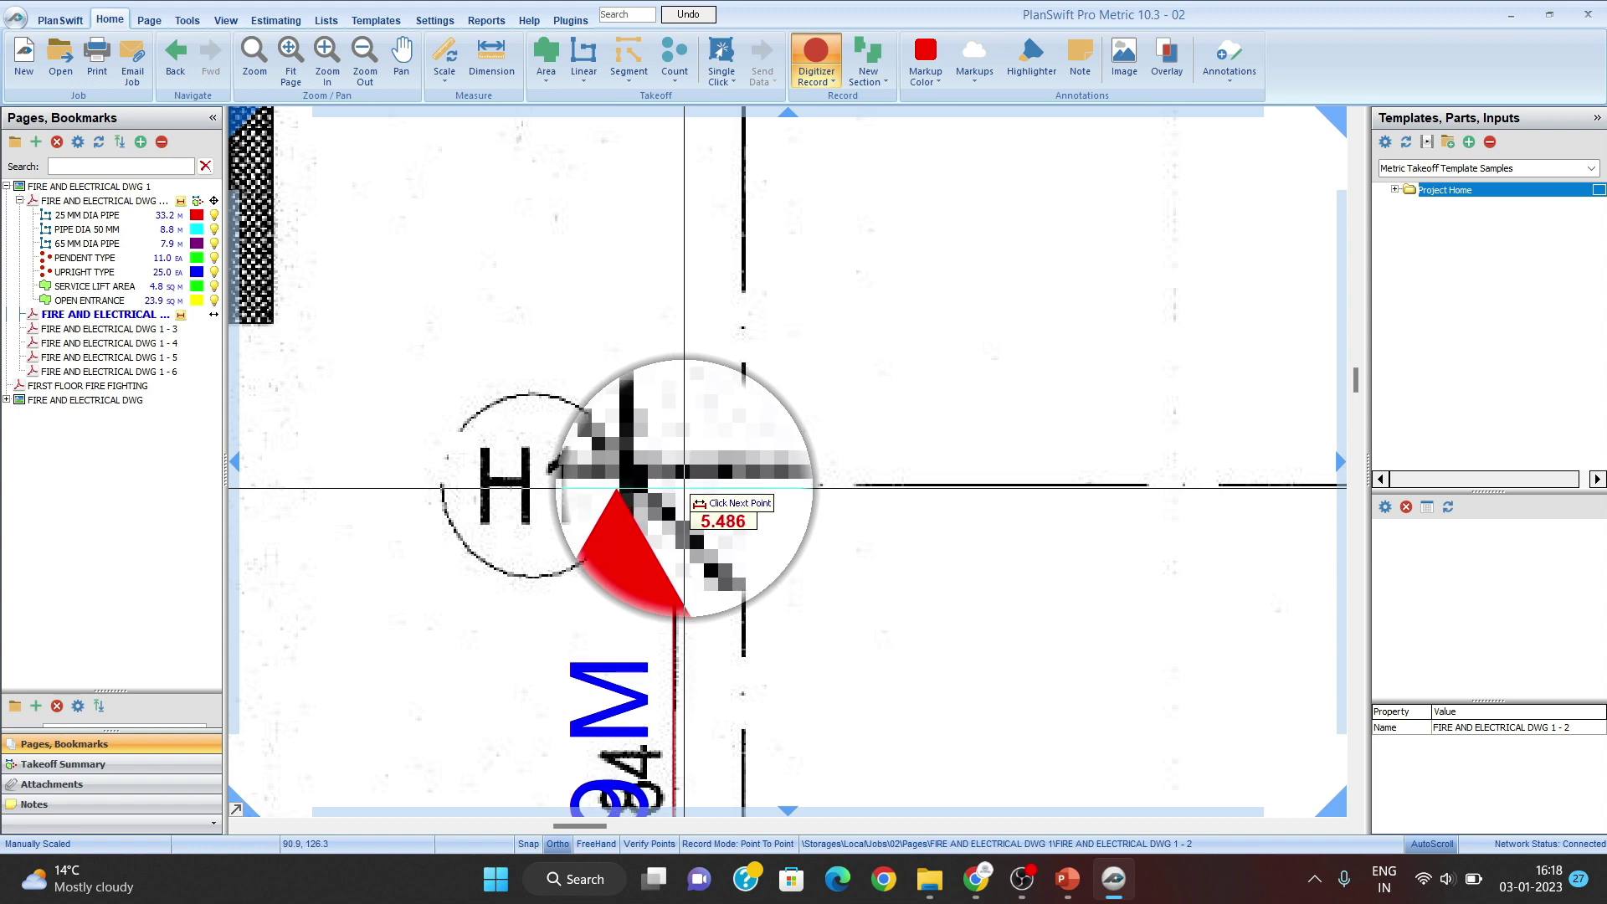
pyautogui.click(684, 488)
pyautogui.scroll(-4, 685, 488)
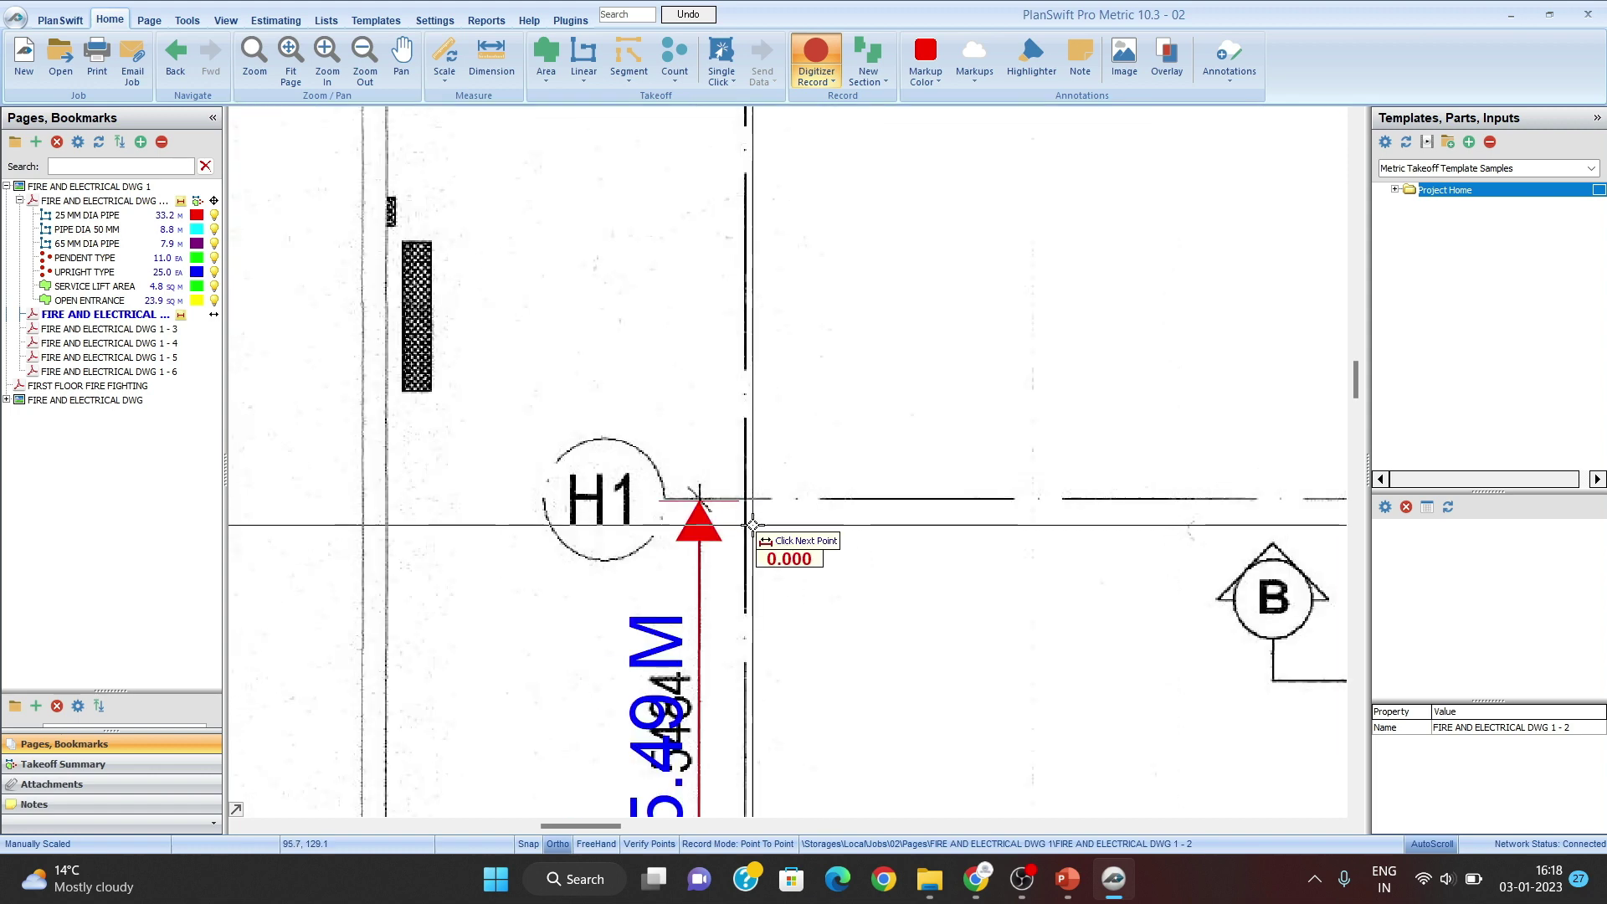
pyautogui.press('Escape')
pyautogui.scroll(3, 704, 705)
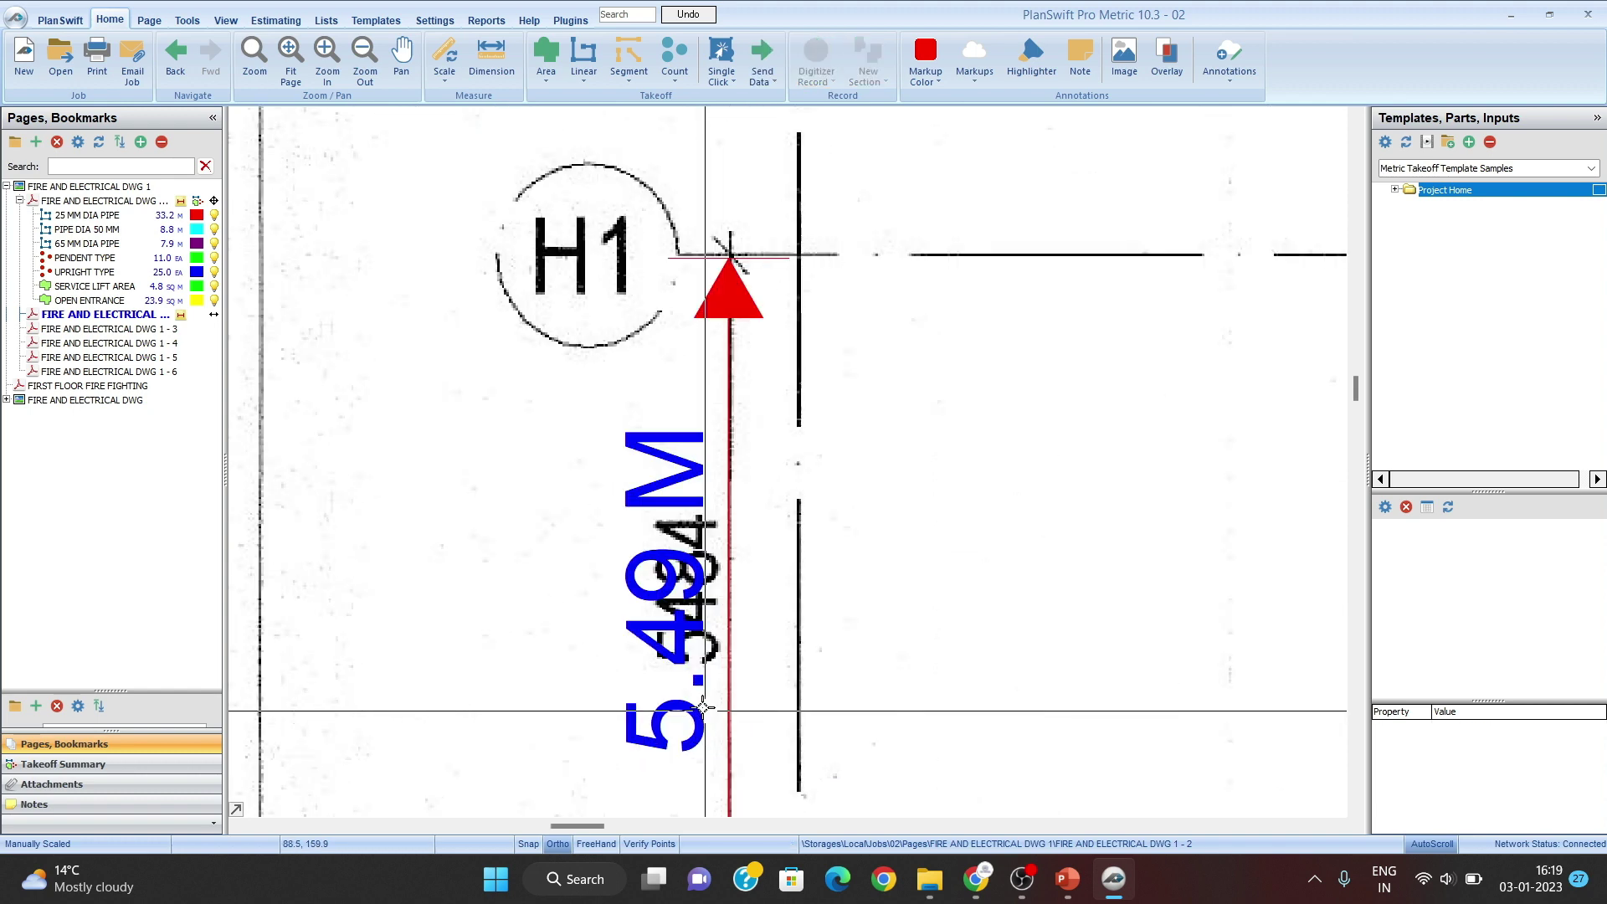
pyautogui.moveTo(735, 584); pyautogui.dragTo(733, 477)
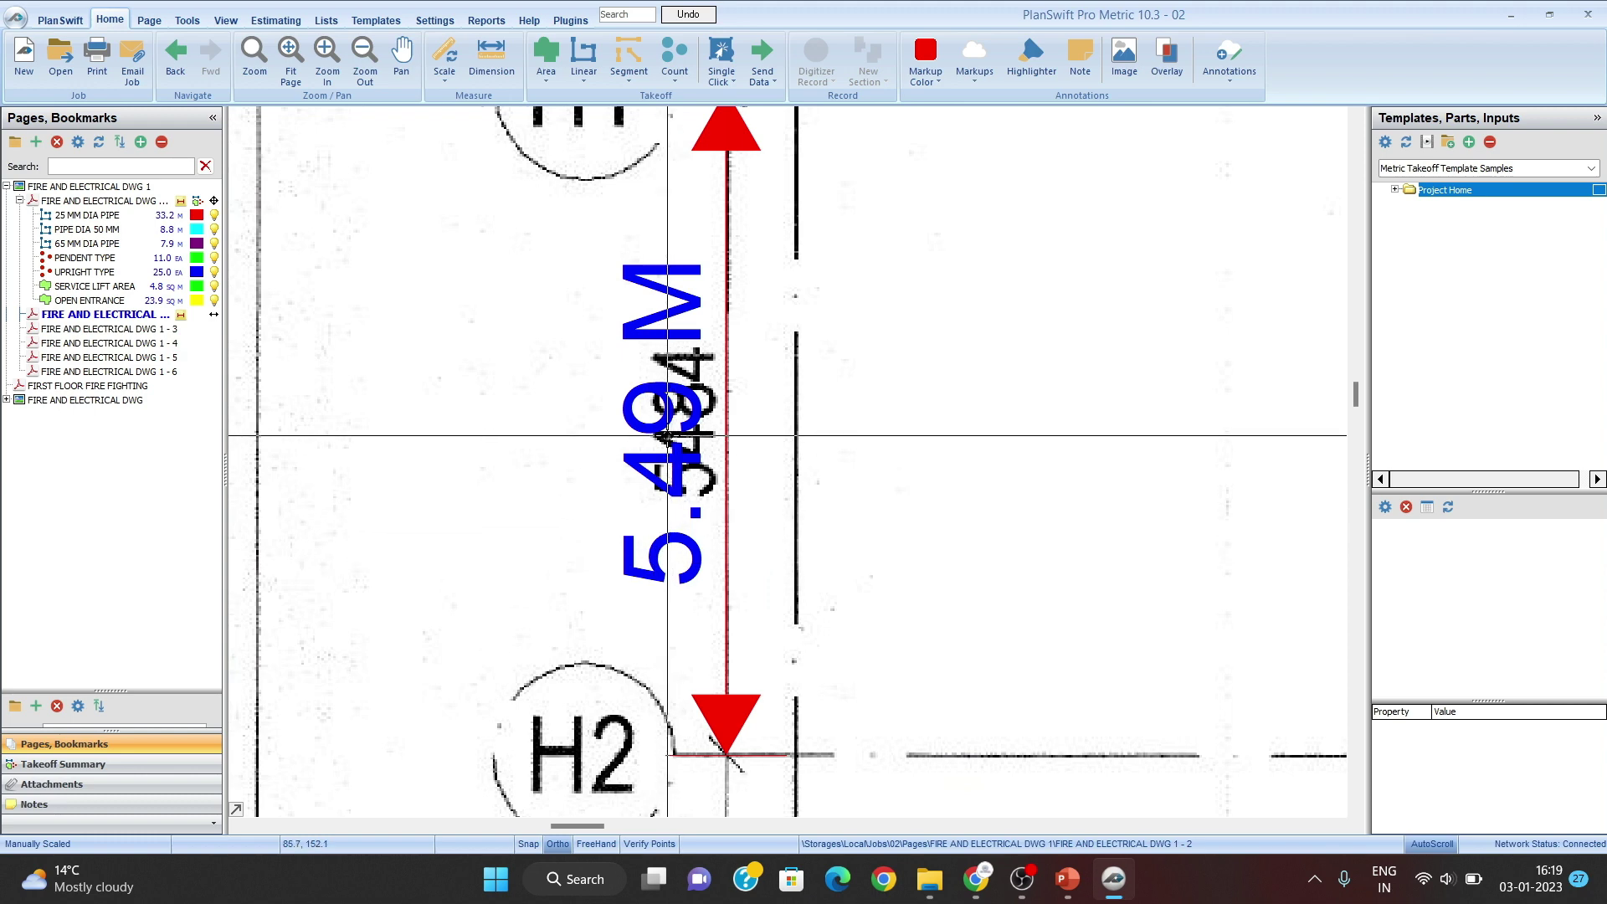
# Step: Start a check dimension at the V1 gridline tick of the horizontal 6084 dimension
pyautogui.scroll(-3, 811, 449)
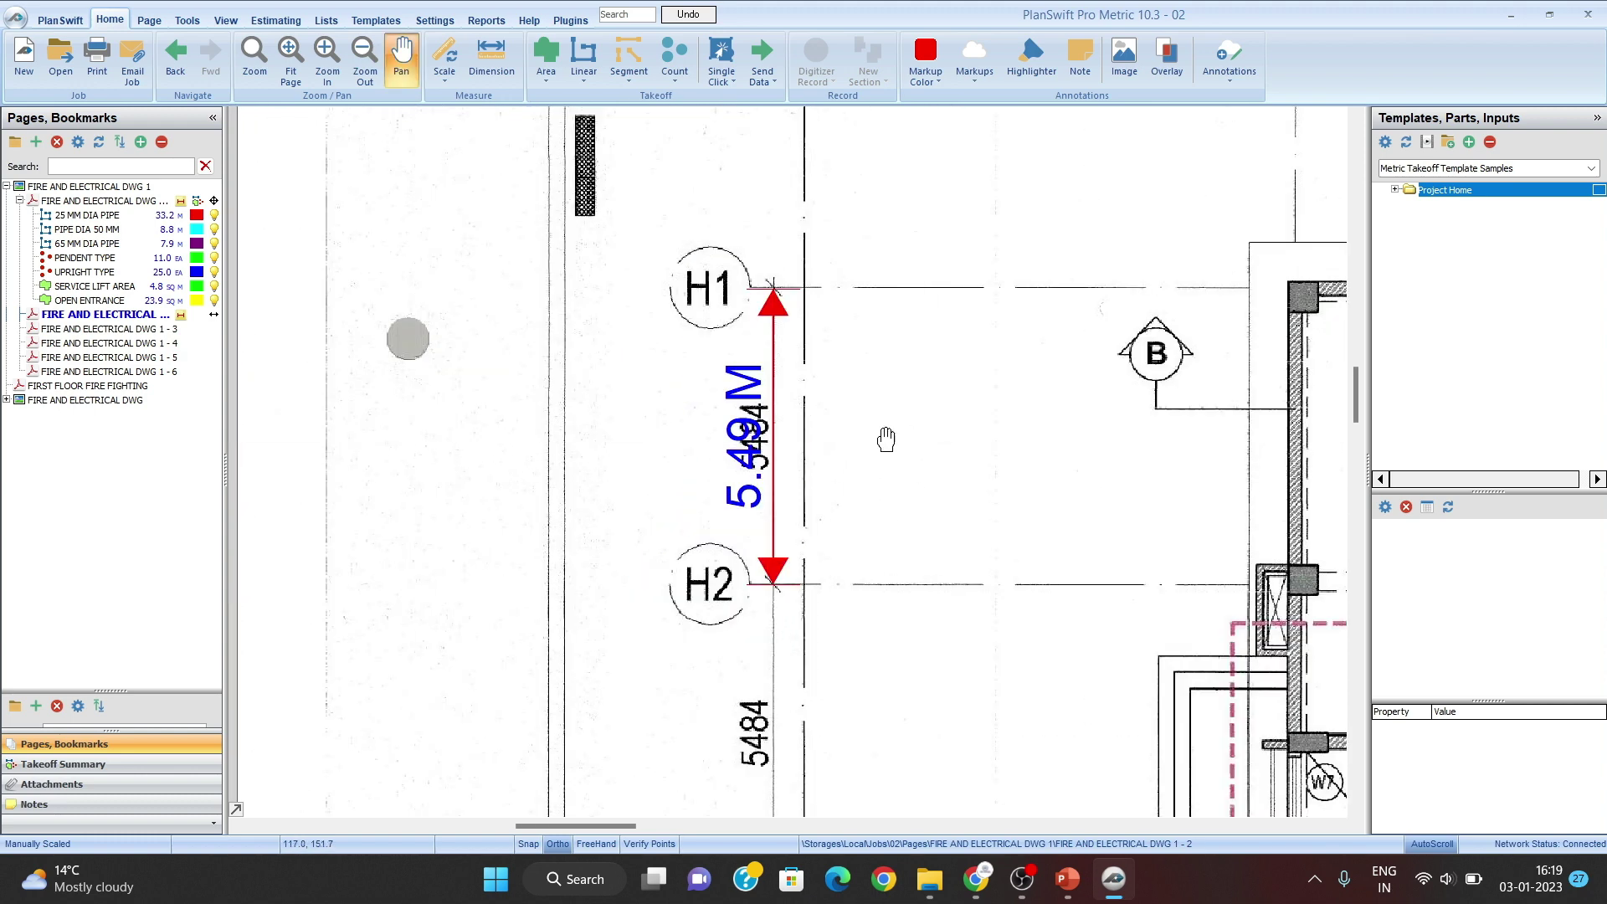
pyautogui.moveTo(886, 438); pyautogui.dragTo(396, 501)
pyautogui.moveTo(933, 158); pyautogui.dragTo(832, 534)
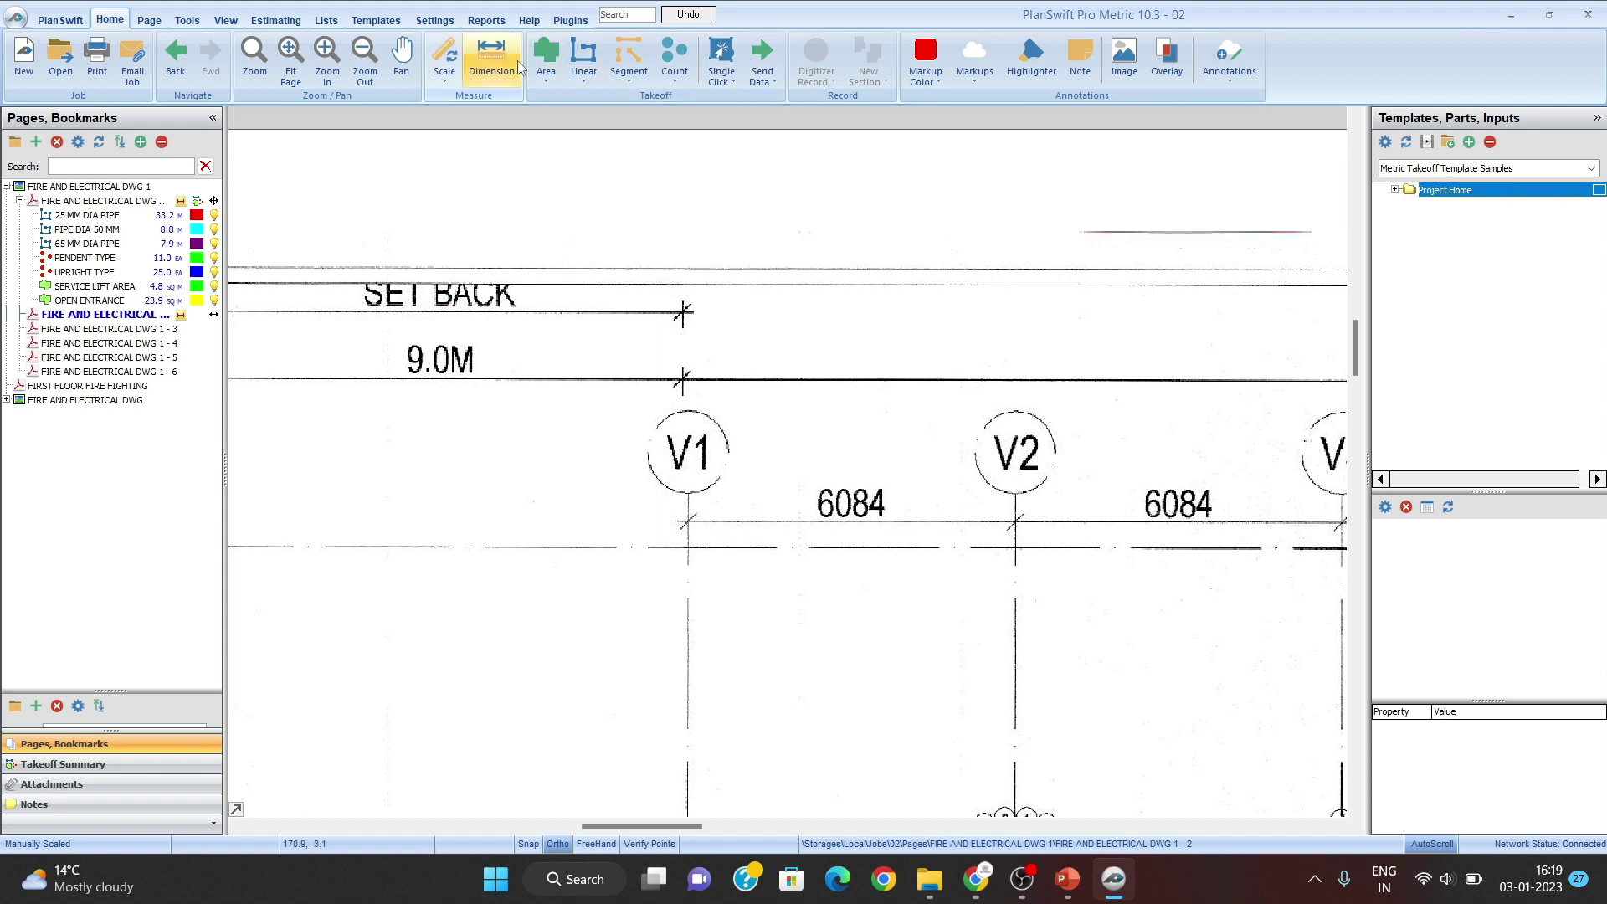
pyautogui.click(492, 60)
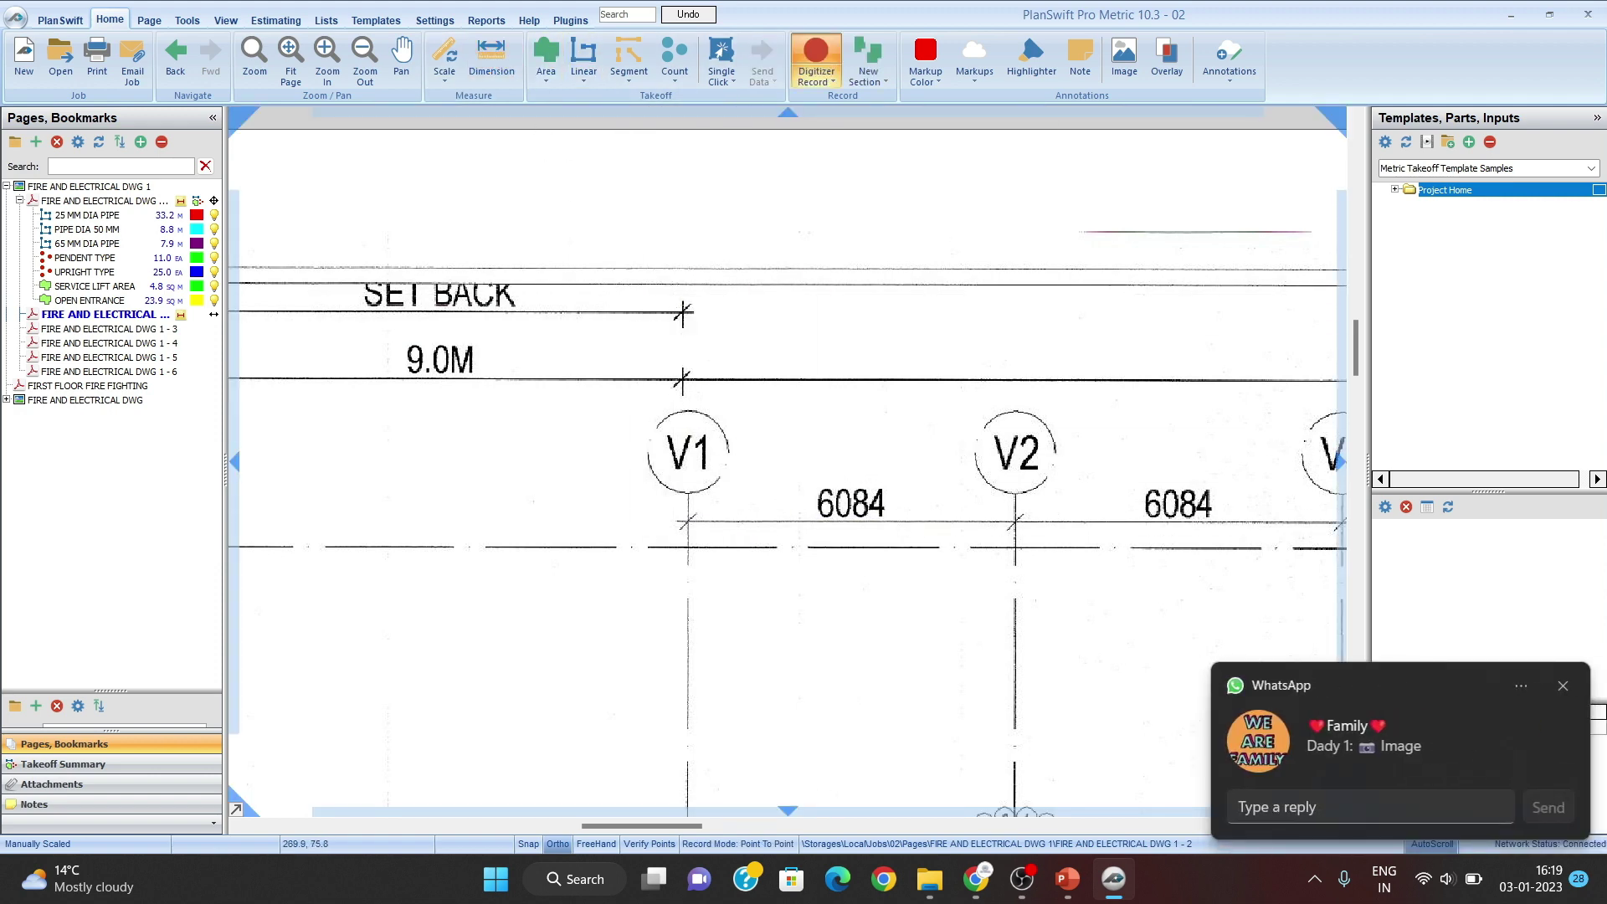
pyautogui.click(1563, 688)
pyautogui.scroll(2, 740, 562)
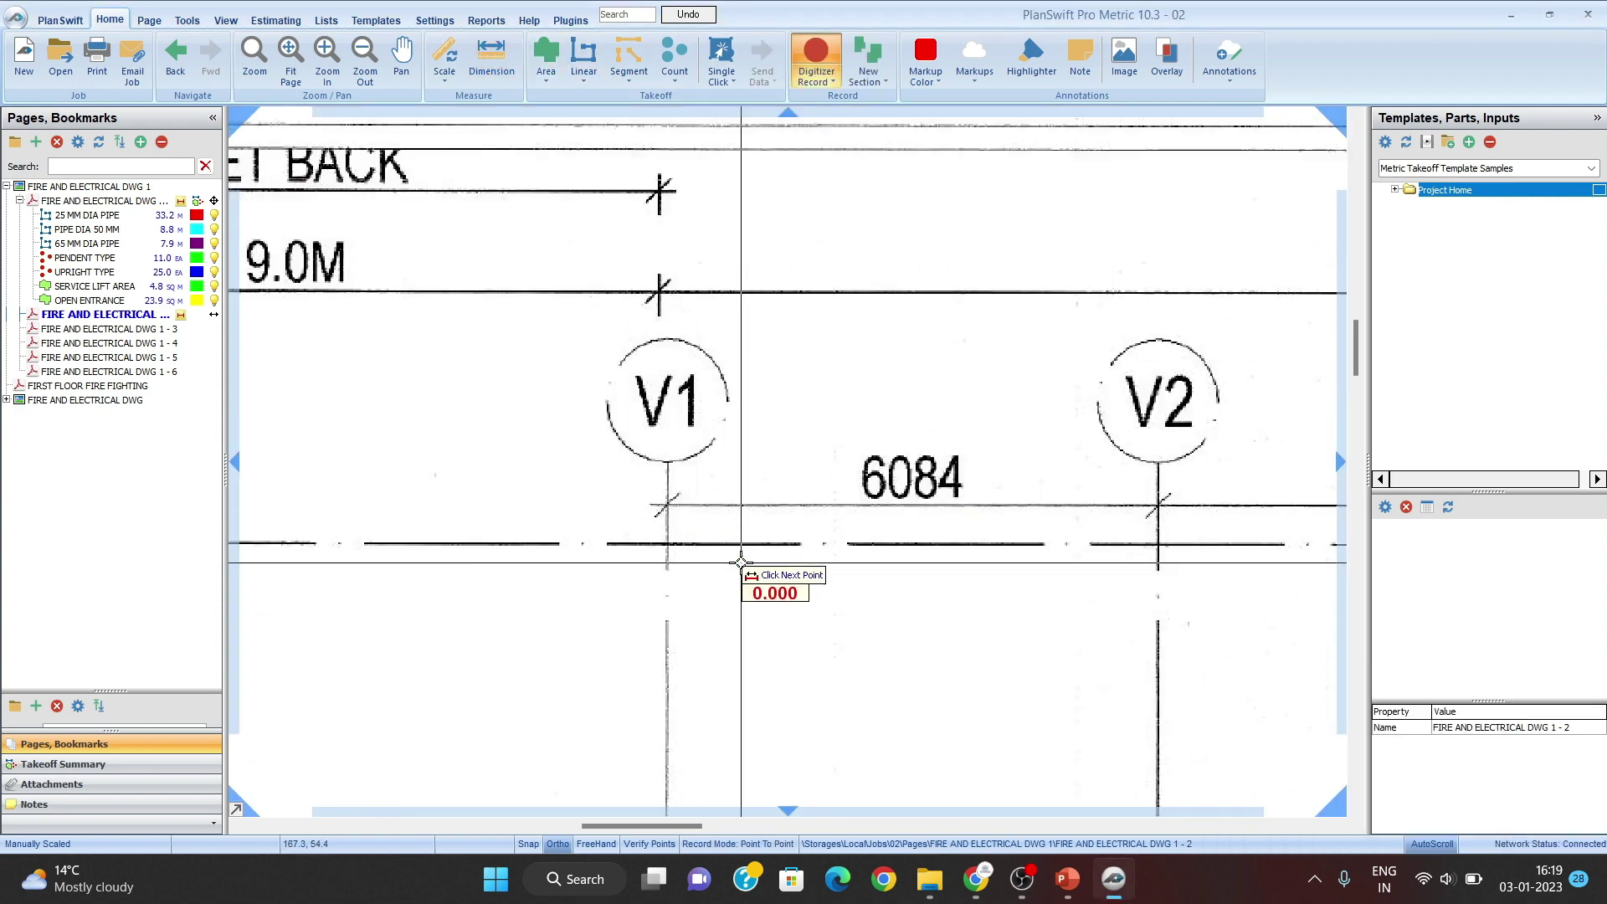
pyautogui.moveTo(783, 534); pyautogui.dragTo(839, 757)
pyautogui.scroll(-2, 847, 557)
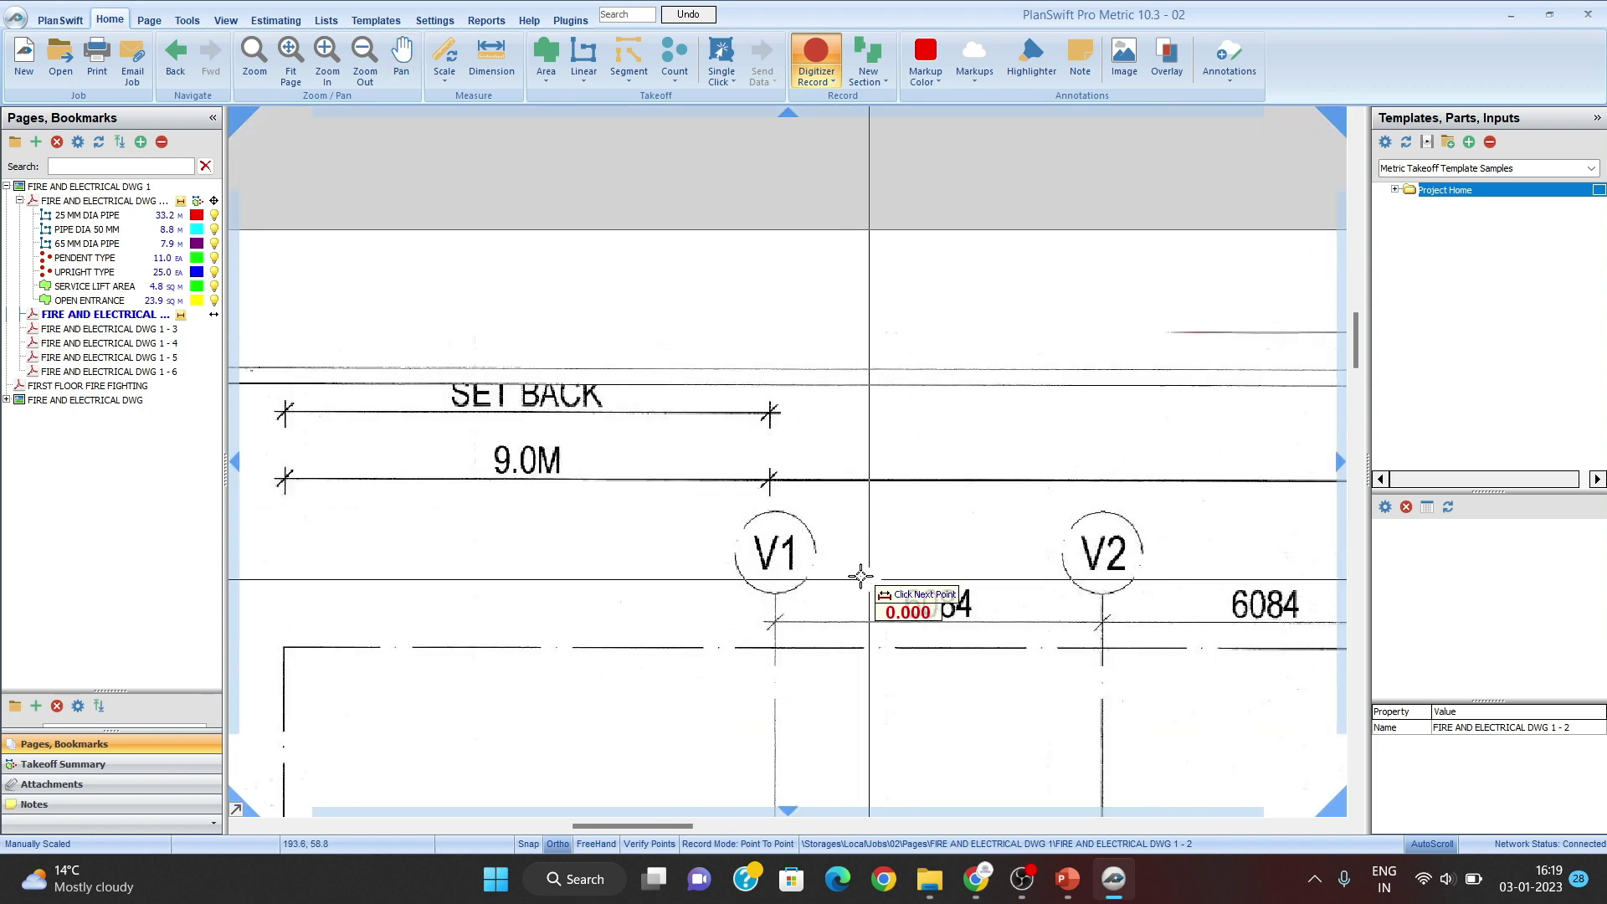
pyautogui.moveTo(861, 574); pyautogui.dragTo(768, 552)
pyautogui.scroll(2, 699, 613)
pyautogui.click(657, 575)
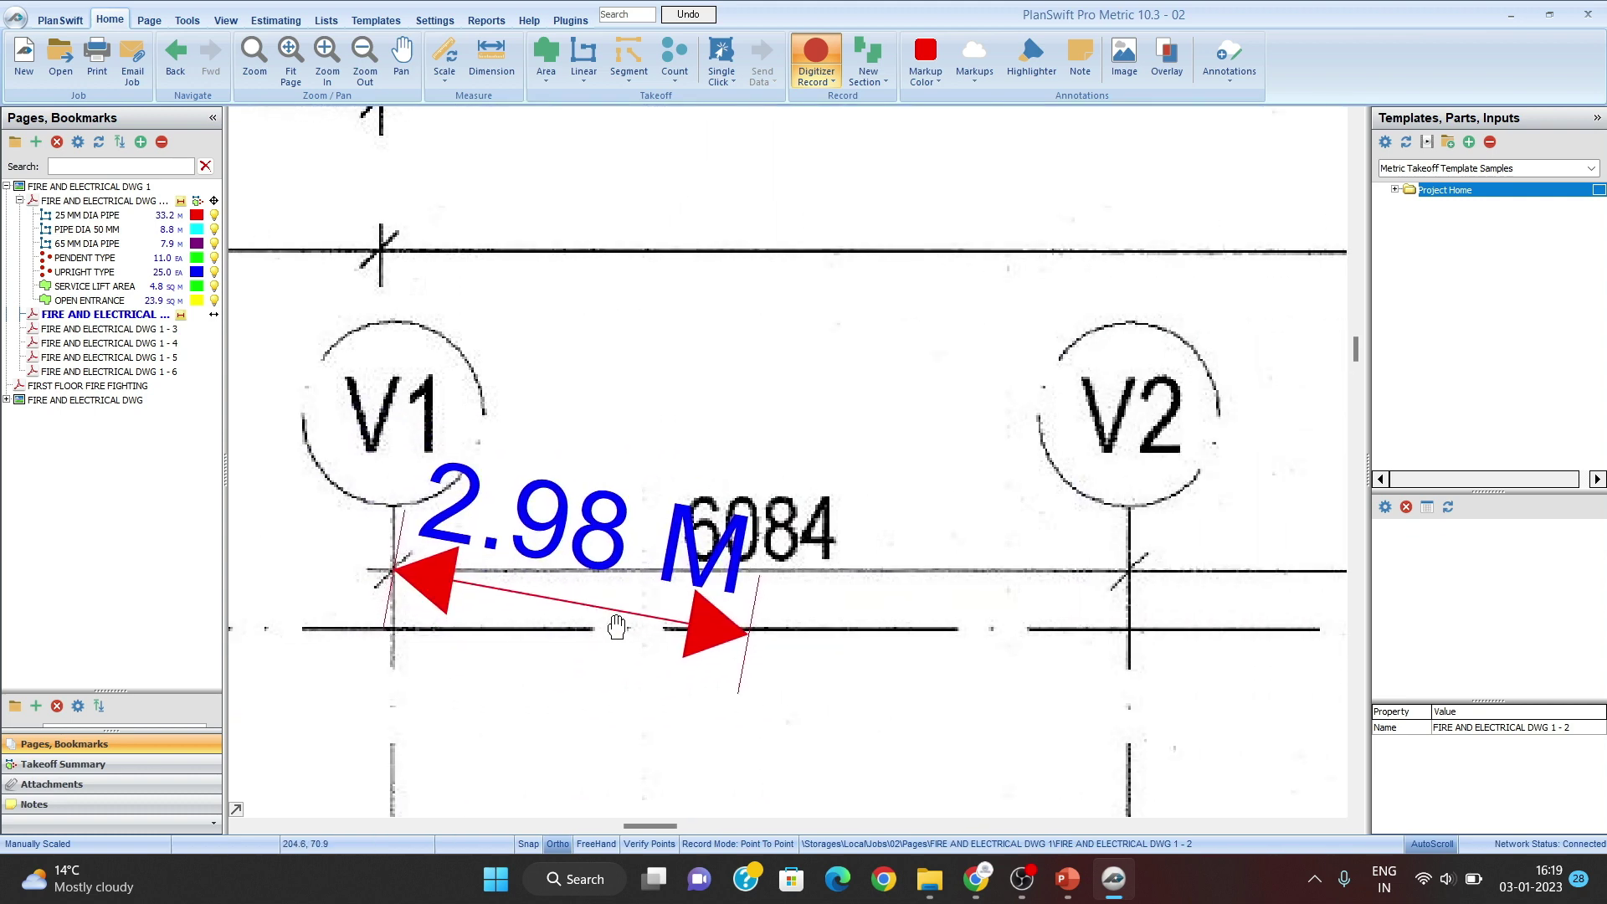
# Step: Complete the check dimension horizontally at the V2 gridline tick with Ortho on, and compare it with the 6084 label
pyautogui.click(970, 559)
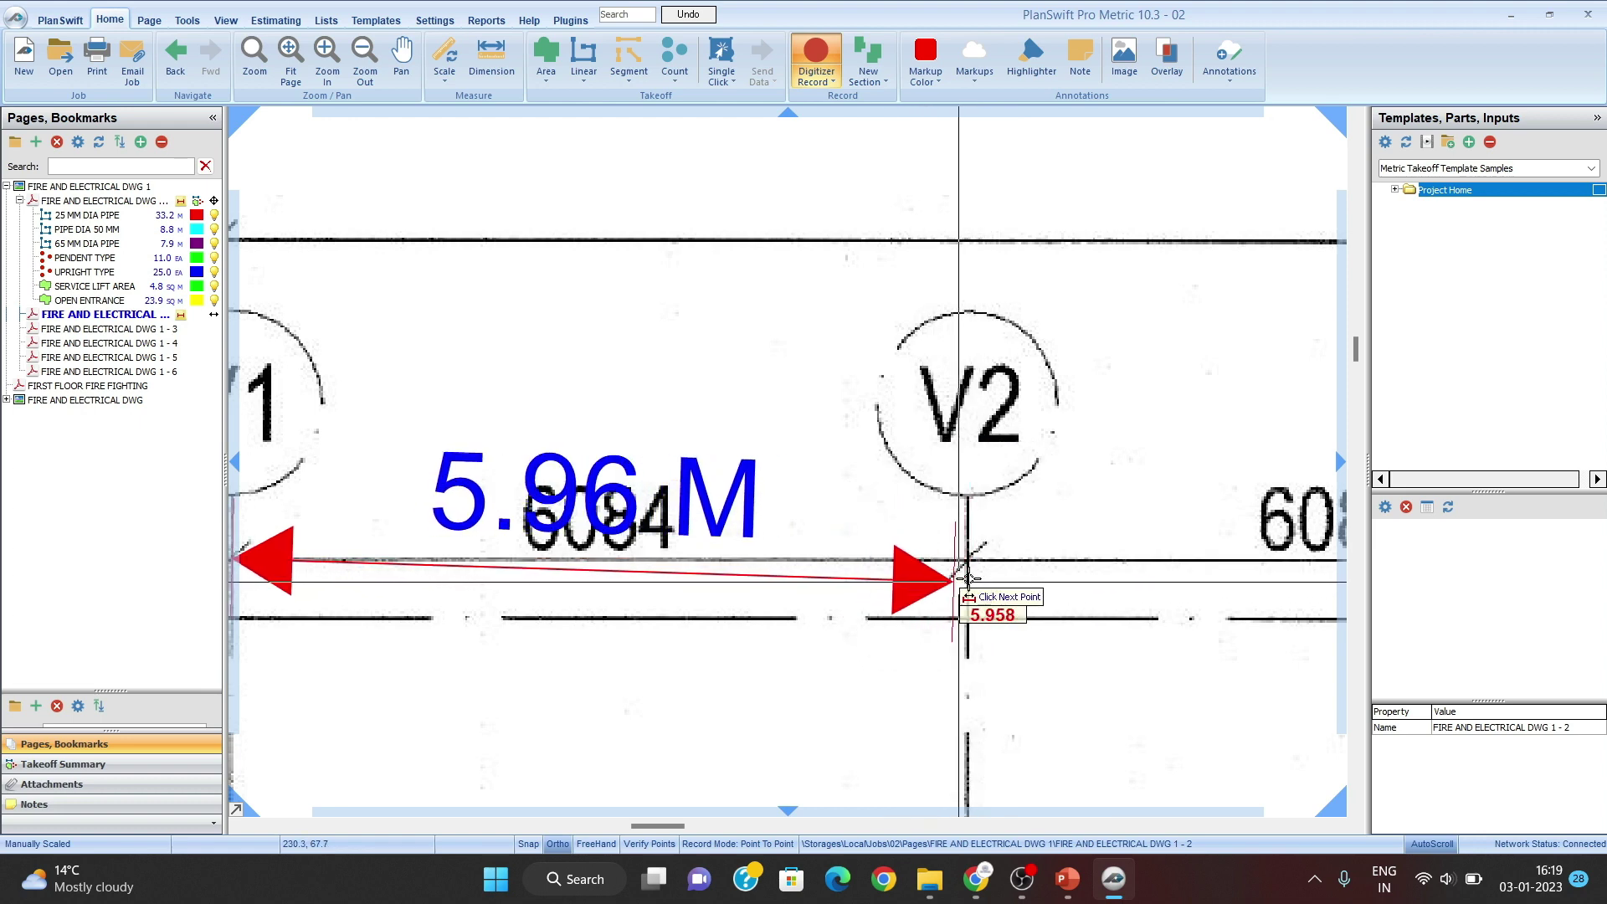
pyautogui.click(975, 556)
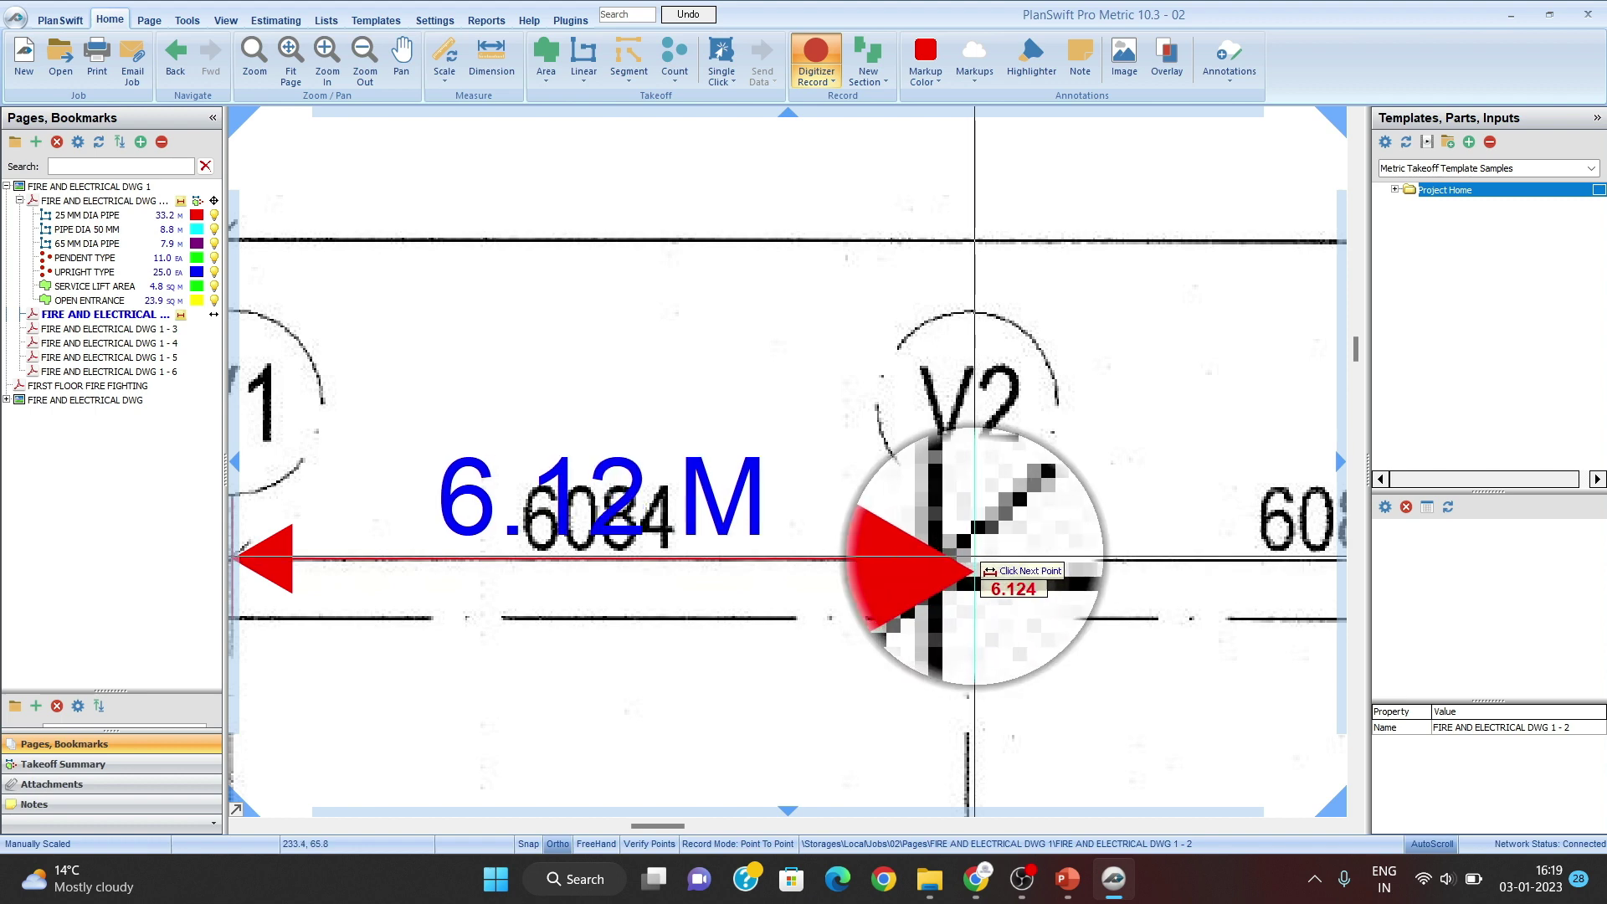
pyautogui.moveTo(971, 560); pyautogui.dragTo(969, 559)
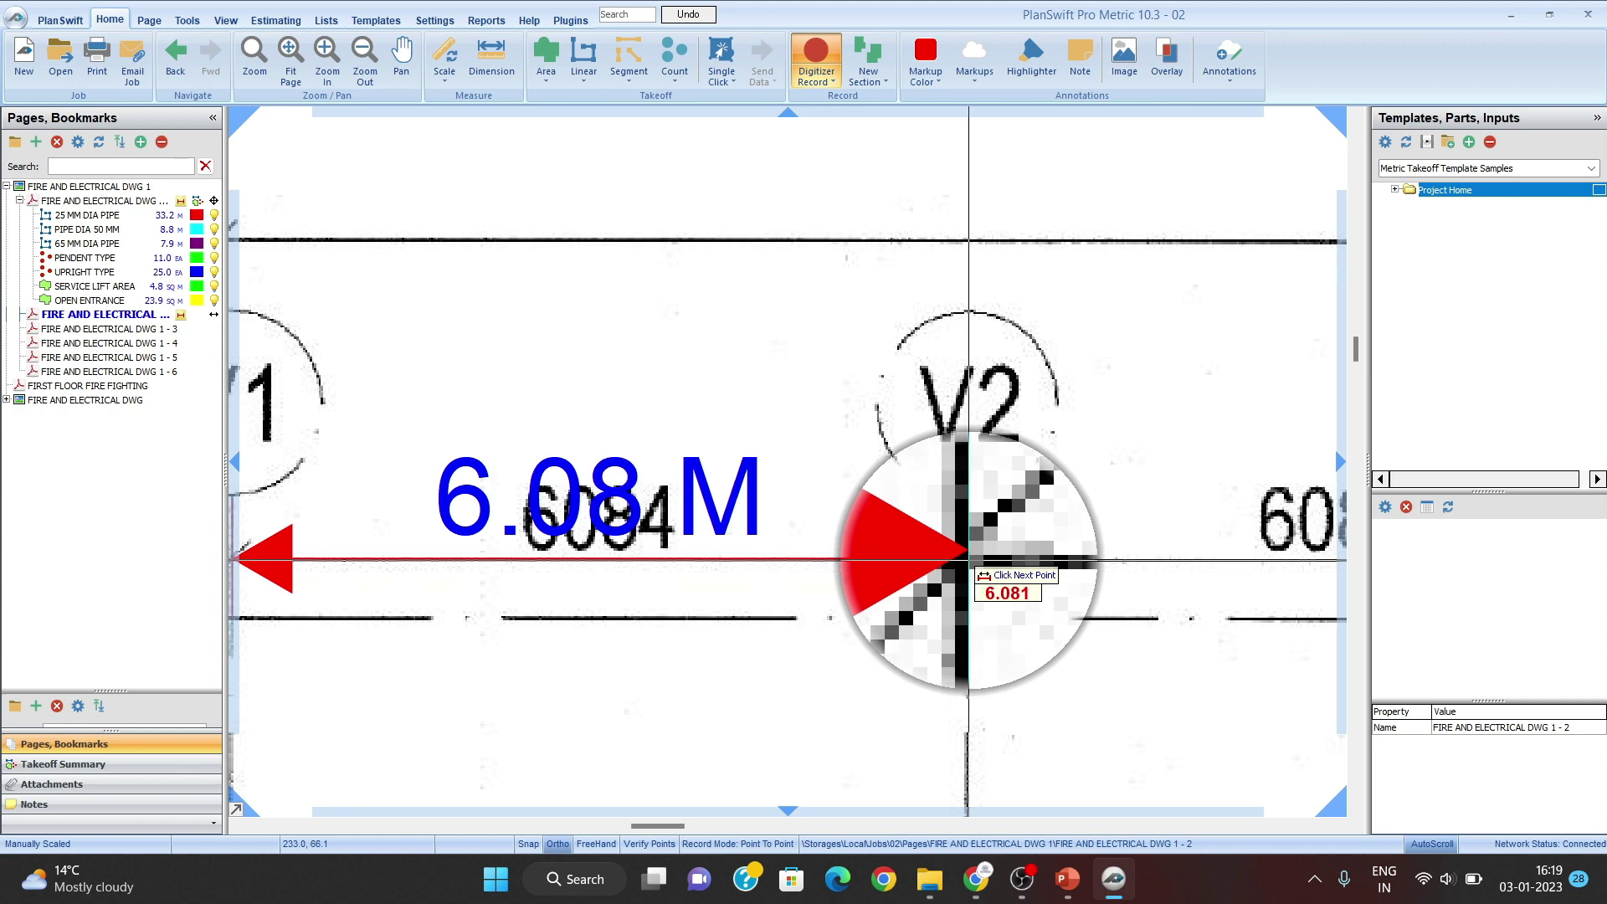
pyautogui.moveTo(969, 559); pyautogui.dragTo(968, 558)
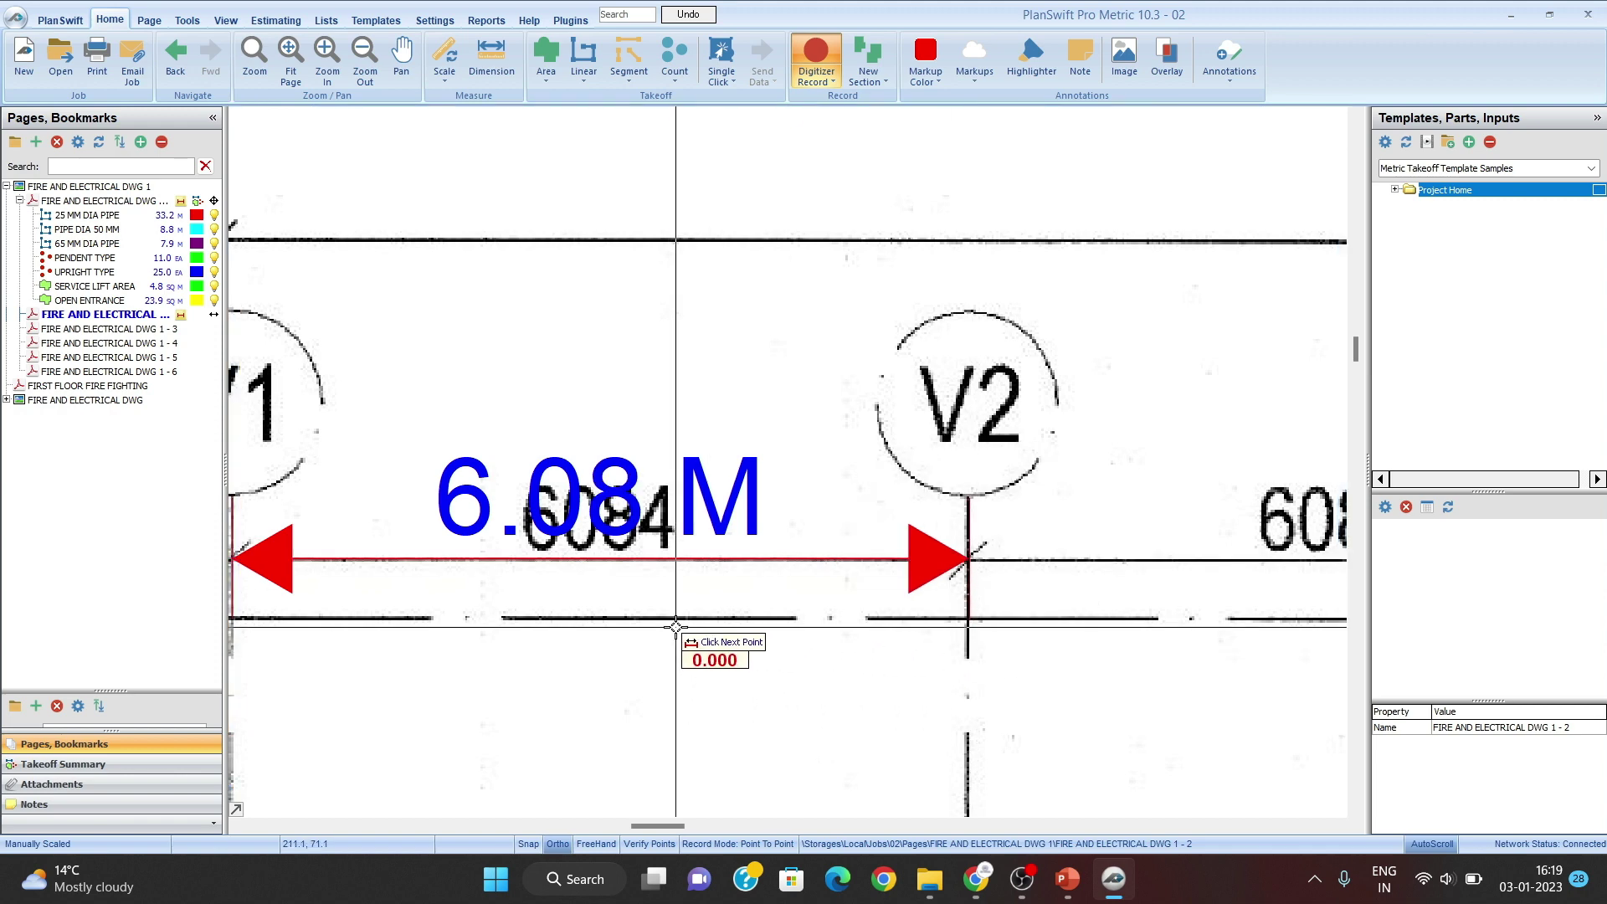
pyautogui.press('Escape')
pyautogui.press('Escape')
# Step: Examine the first floor plan from the V1–V2 dimension down to the drawing title block, including its title and stated scale
pyautogui.scroll(-2, 632, 560)
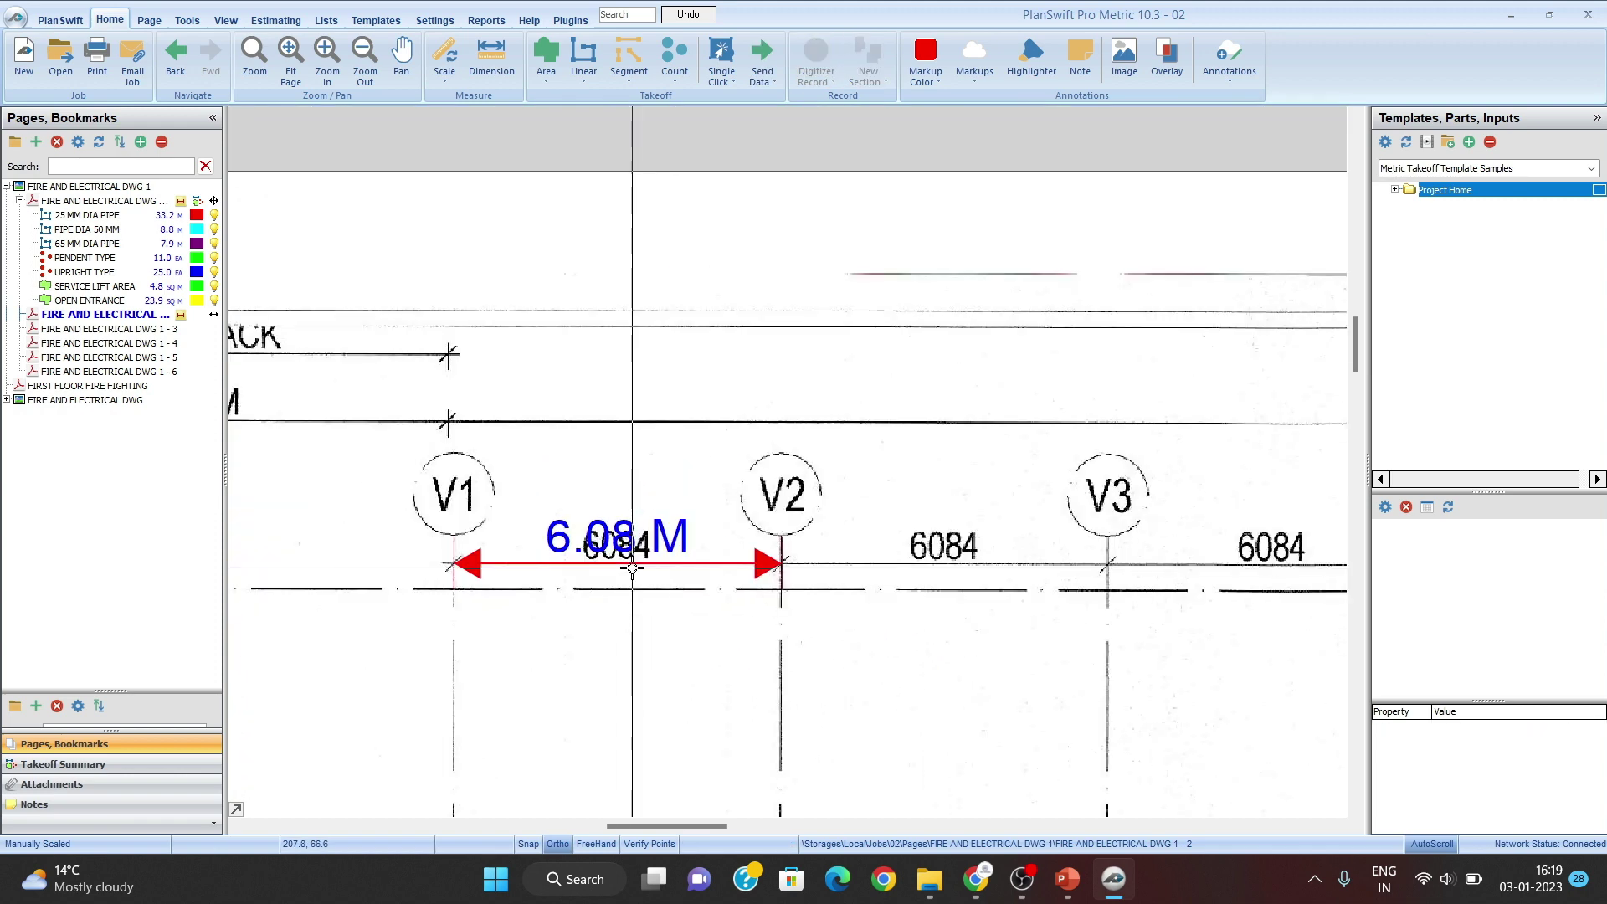
pyautogui.scroll(2, 633, 553)
pyautogui.moveTo(789, 574); pyautogui.dragTo(522, 324)
pyautogui.scroll(-3, 708, 421)
pyautogui.moveTo(741, 585); pyautogui.dragTo(616, 416)
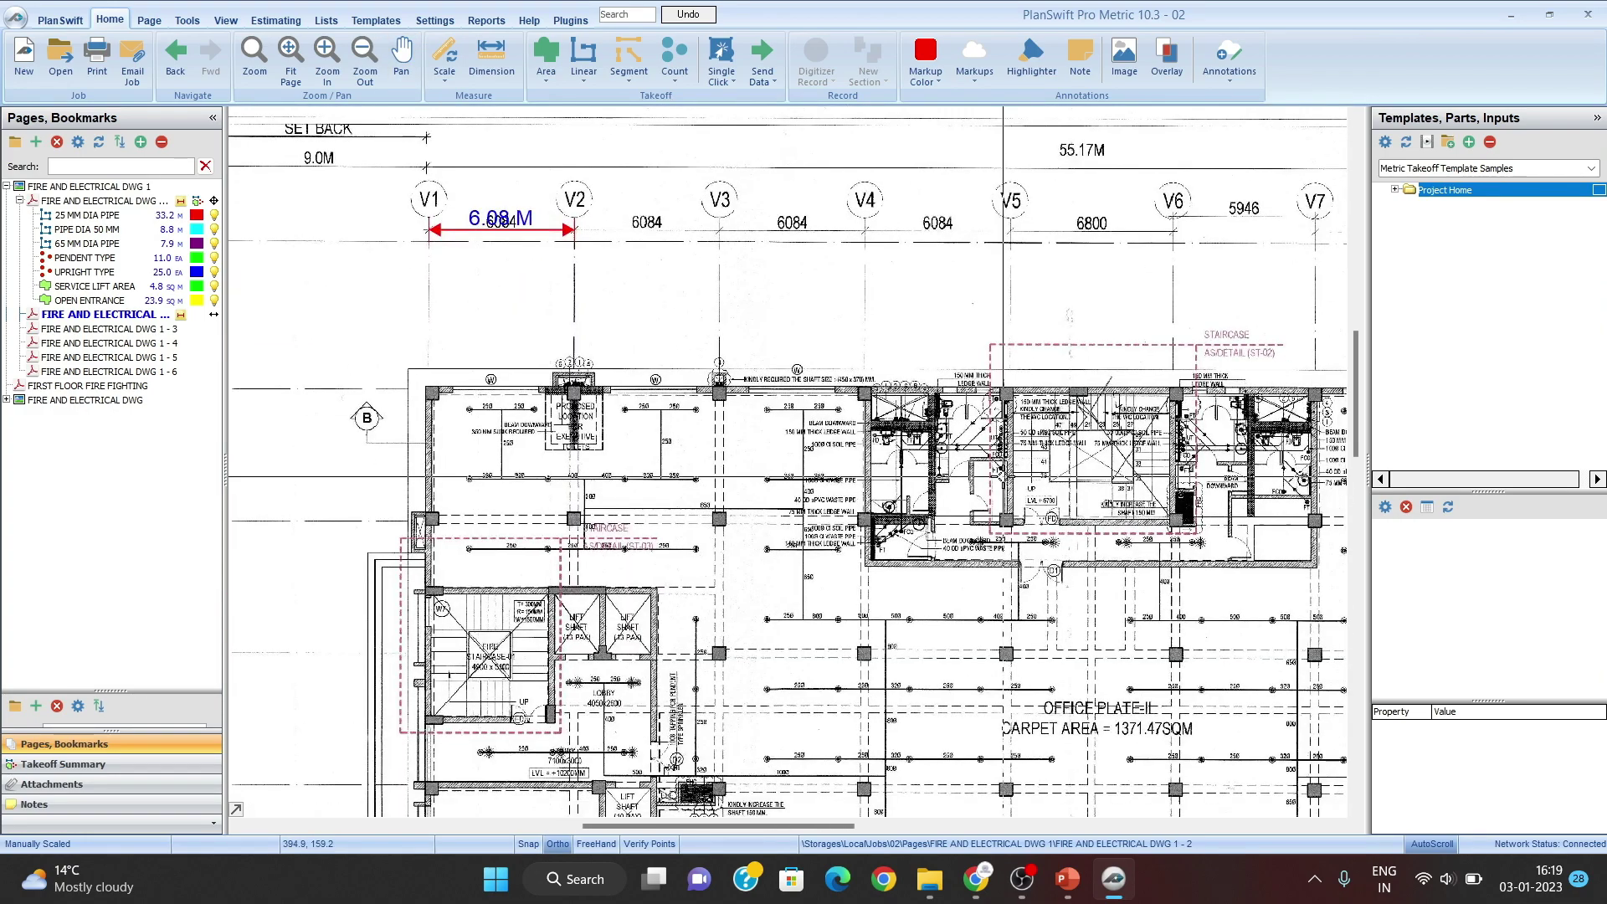
pyautogui.scroll(2, 616, 416)
pyautogui.moveTo(1306, 674); pyautogui.dragTo(698, 379)
pyautogui.scroll(-2, 715, 385)
pyautogui.moveTo(1146, 644); pyautogui.dragTo(745, 348)
pyautogui.moveTo(1198, 689); pyautogui.dragTo(1178, 665)
pyautogui.scroll(2, 1155, 667)
pyautogui.moveTo(1088, 603)
pyautogui.mouseDown()
pyautogui.moveTo(778, 427)
pyautogui.moveTo(664, 337)
pyautogui.mouseUp()
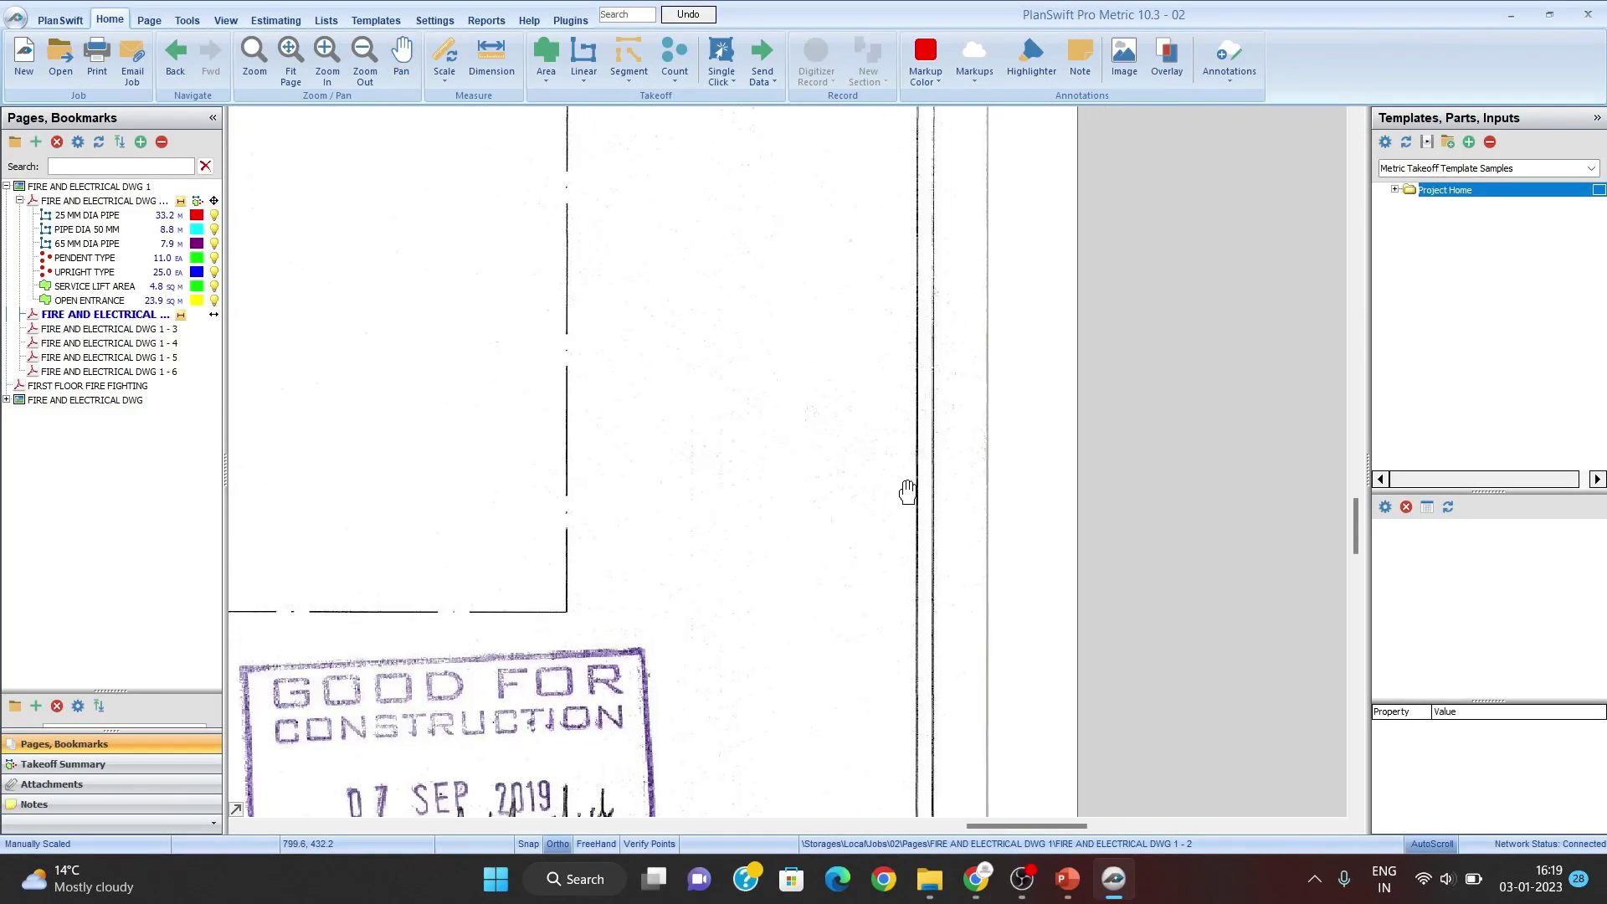
pyautogui.scroll(-1, 907, 494)
pyautogui.scroll(-1, 1001, 644)
pyautogui.moveTo(947, 526); pyautogui.dragTo(879, 352)
pyautogui.scroll(2, 712, 656)
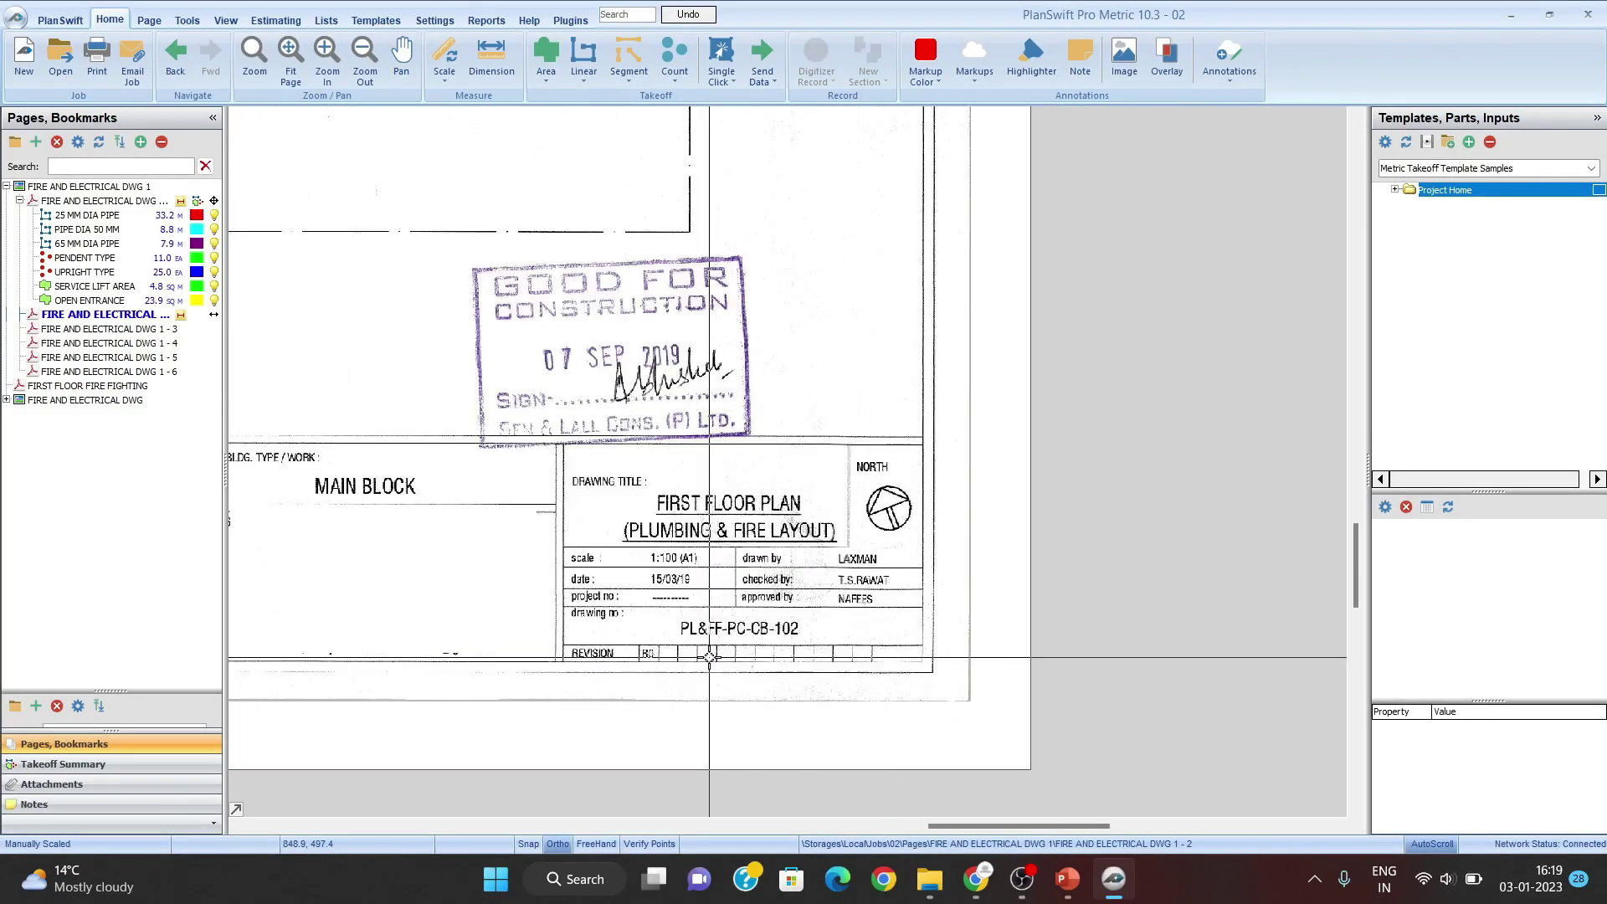
pyautogui.moveTo(801, 603); pyautogui.dragTo(890, 595)
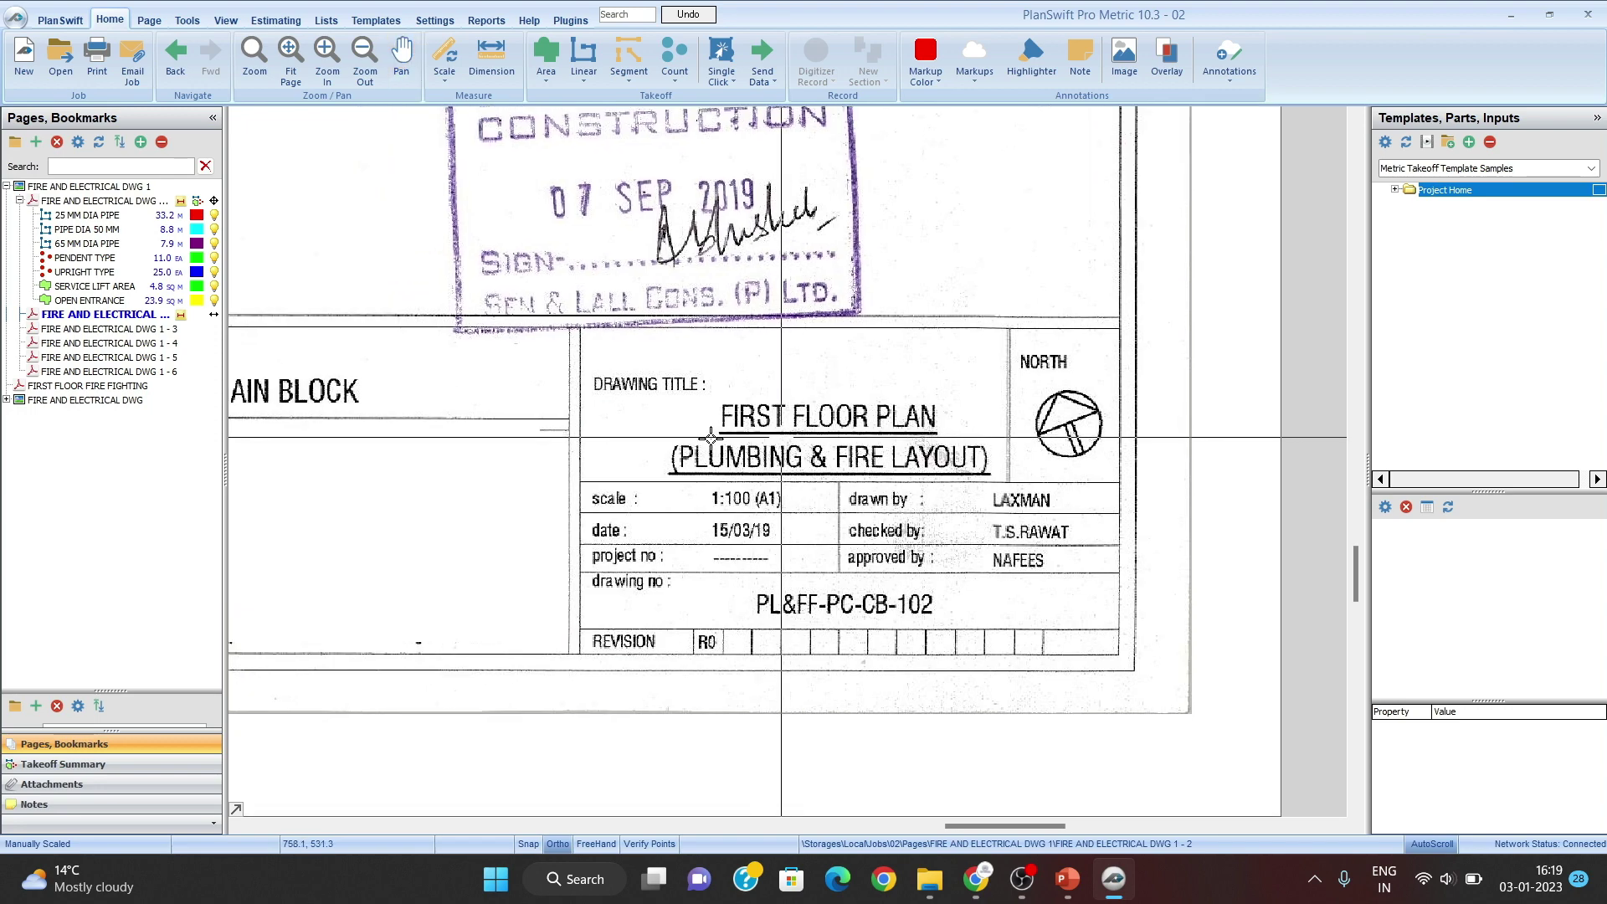
# Step: Create a blue, solid linear takeoff item named PIPE DIA 25 MM in the folder 1ST FL
pyautogui.scroll(-2, 896, 395)
pyautogui.moveTo(879, 398); pyautogui.dragTo(1126, 569)
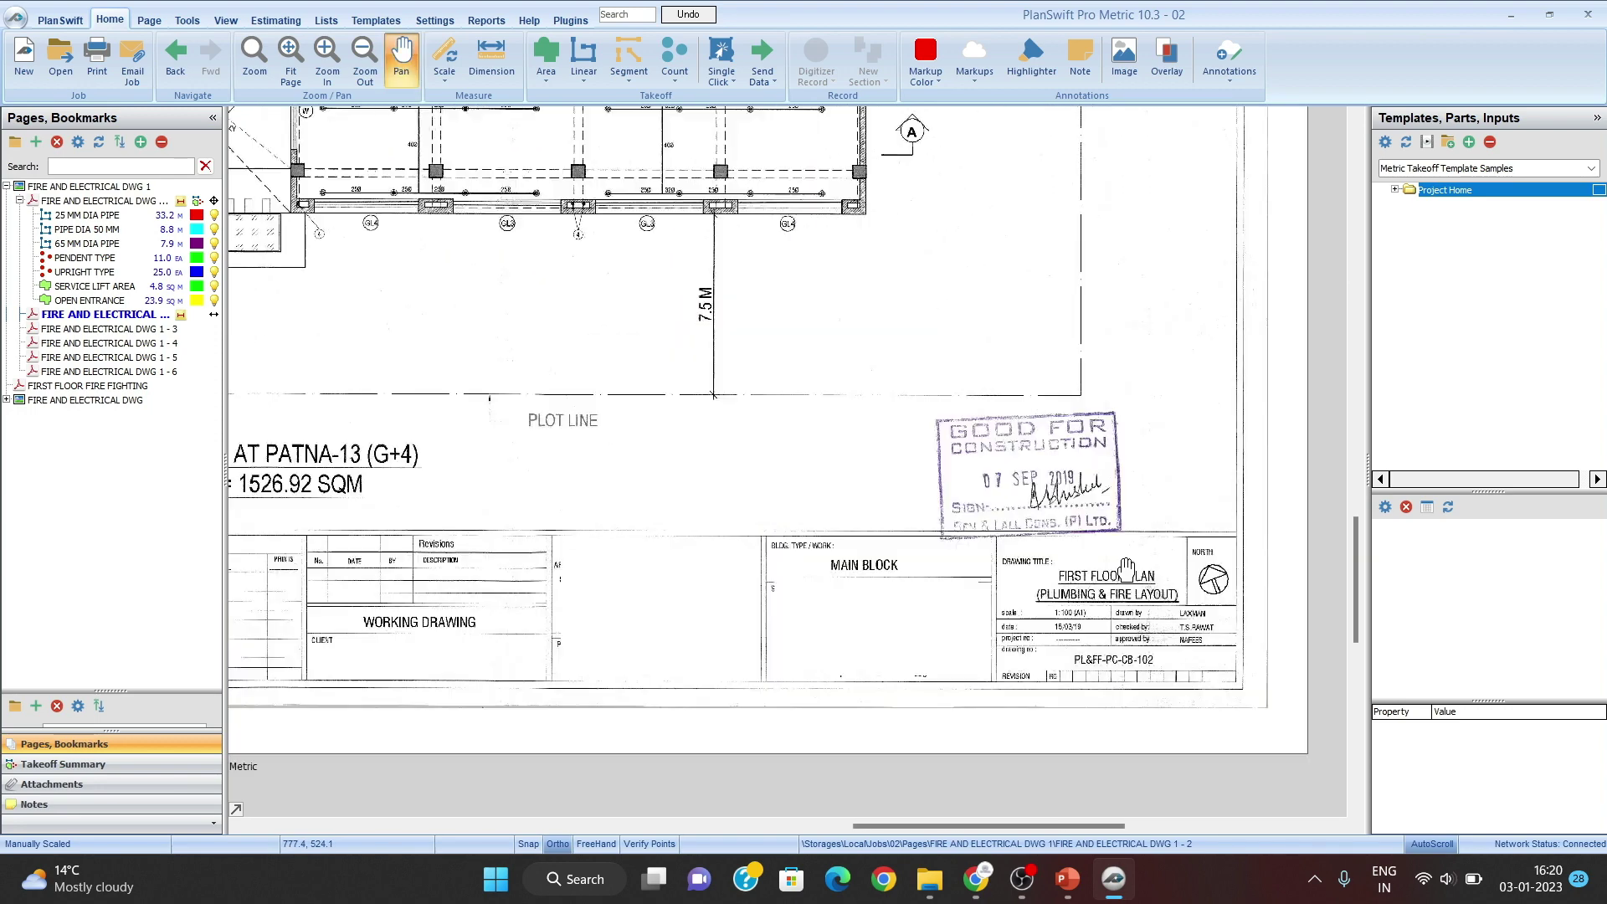
pyautogui.moveTo(523, 152)
pyautogui.mouseDown()
pyautogui.moveTo(665, 280)
pyautogui.moveTo(835, 606)
pyautogui.mouseUp()
pyautogui.scroll(1, 757, 299)
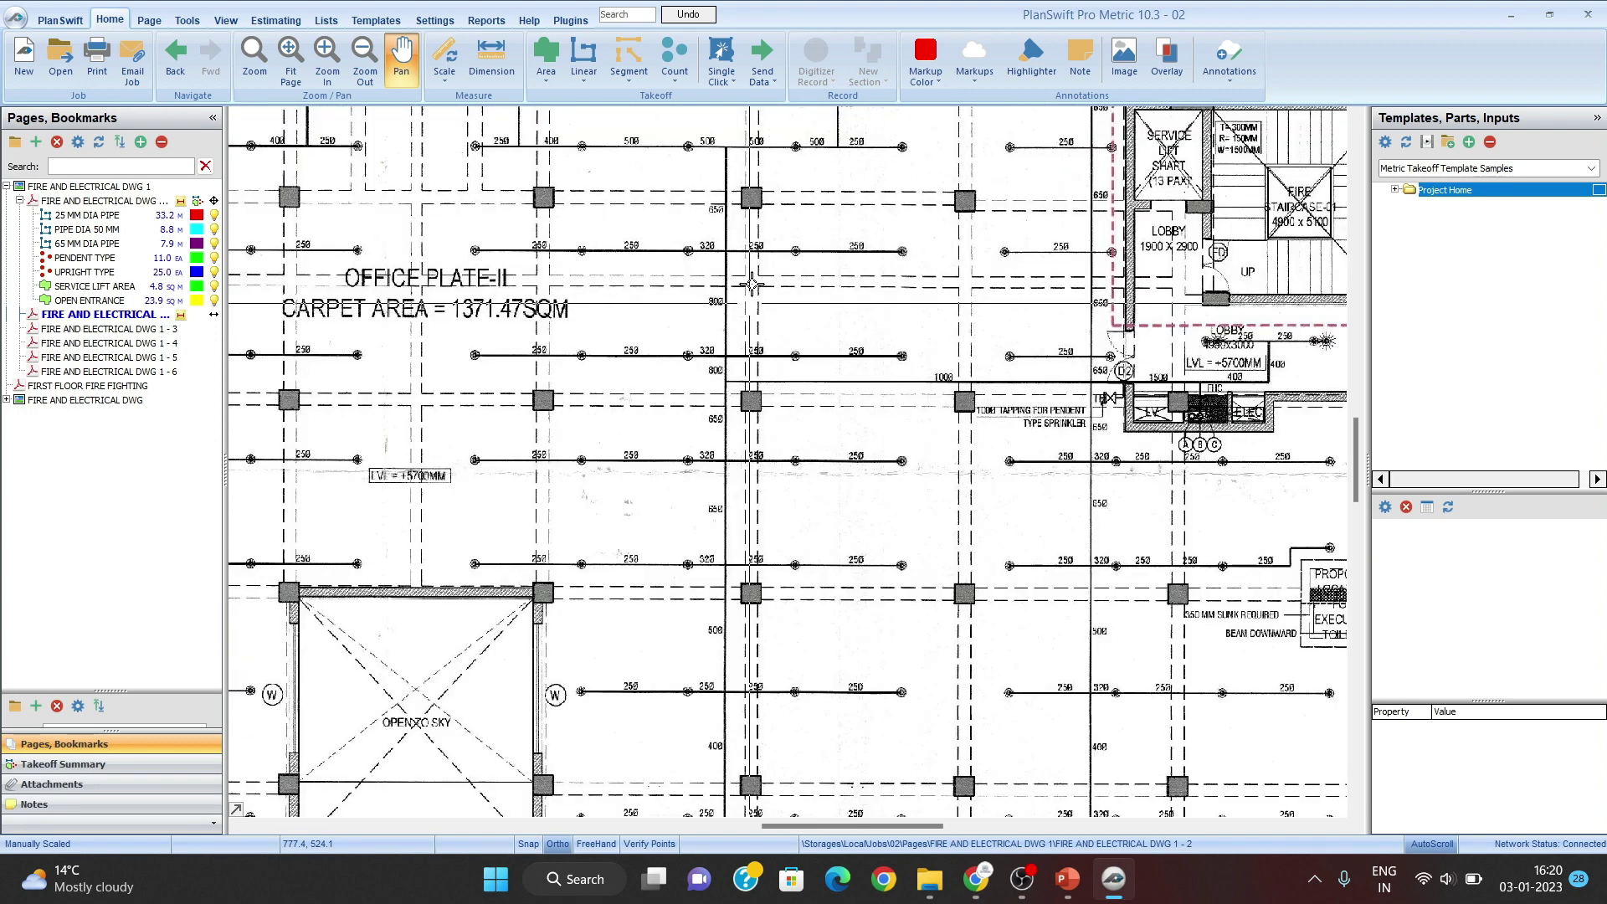
pyautogui.moveTo(725, 273); pyautogui.dragTo(716, 348)
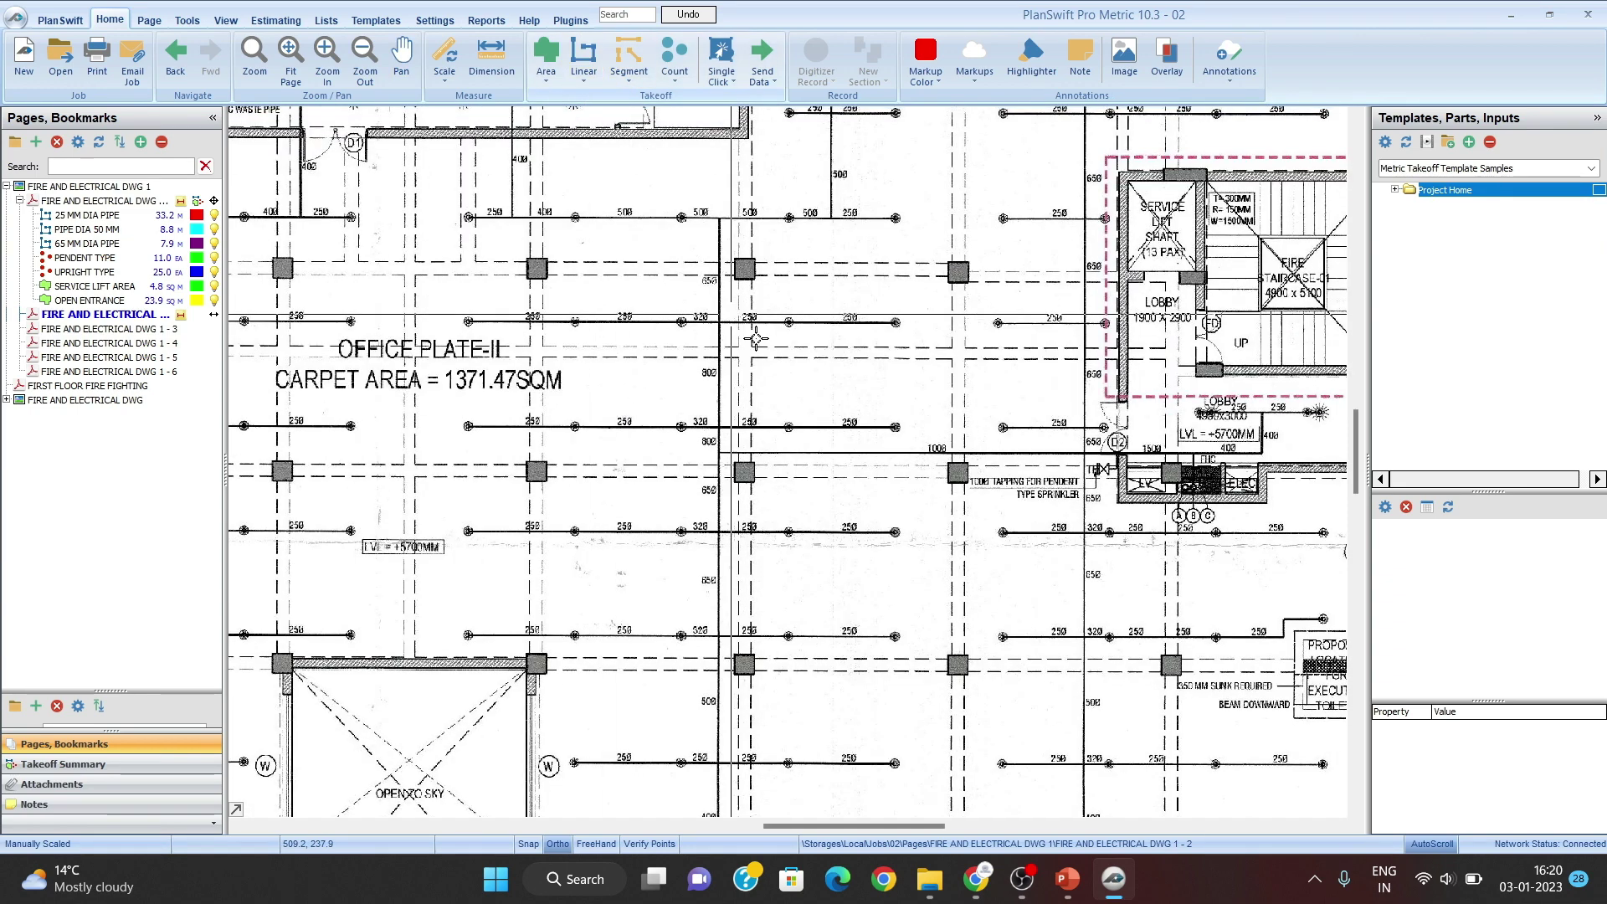
pyautogui.moveTo(735, 570); pyautogui.dragTo(676, 889)
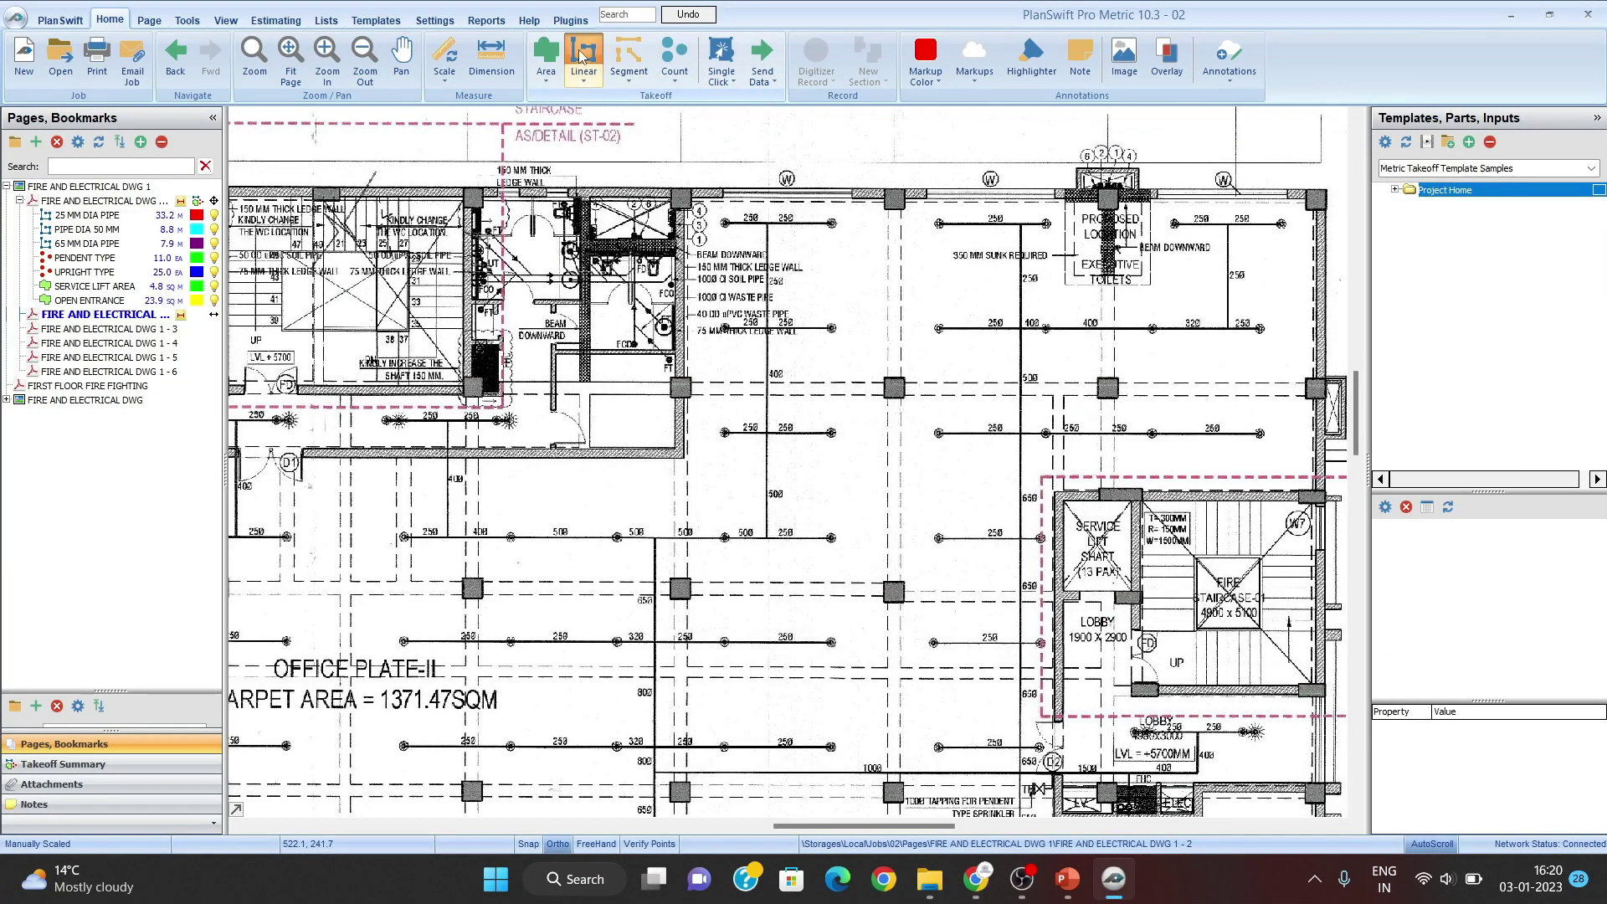
pyautogui.click(582, 55)
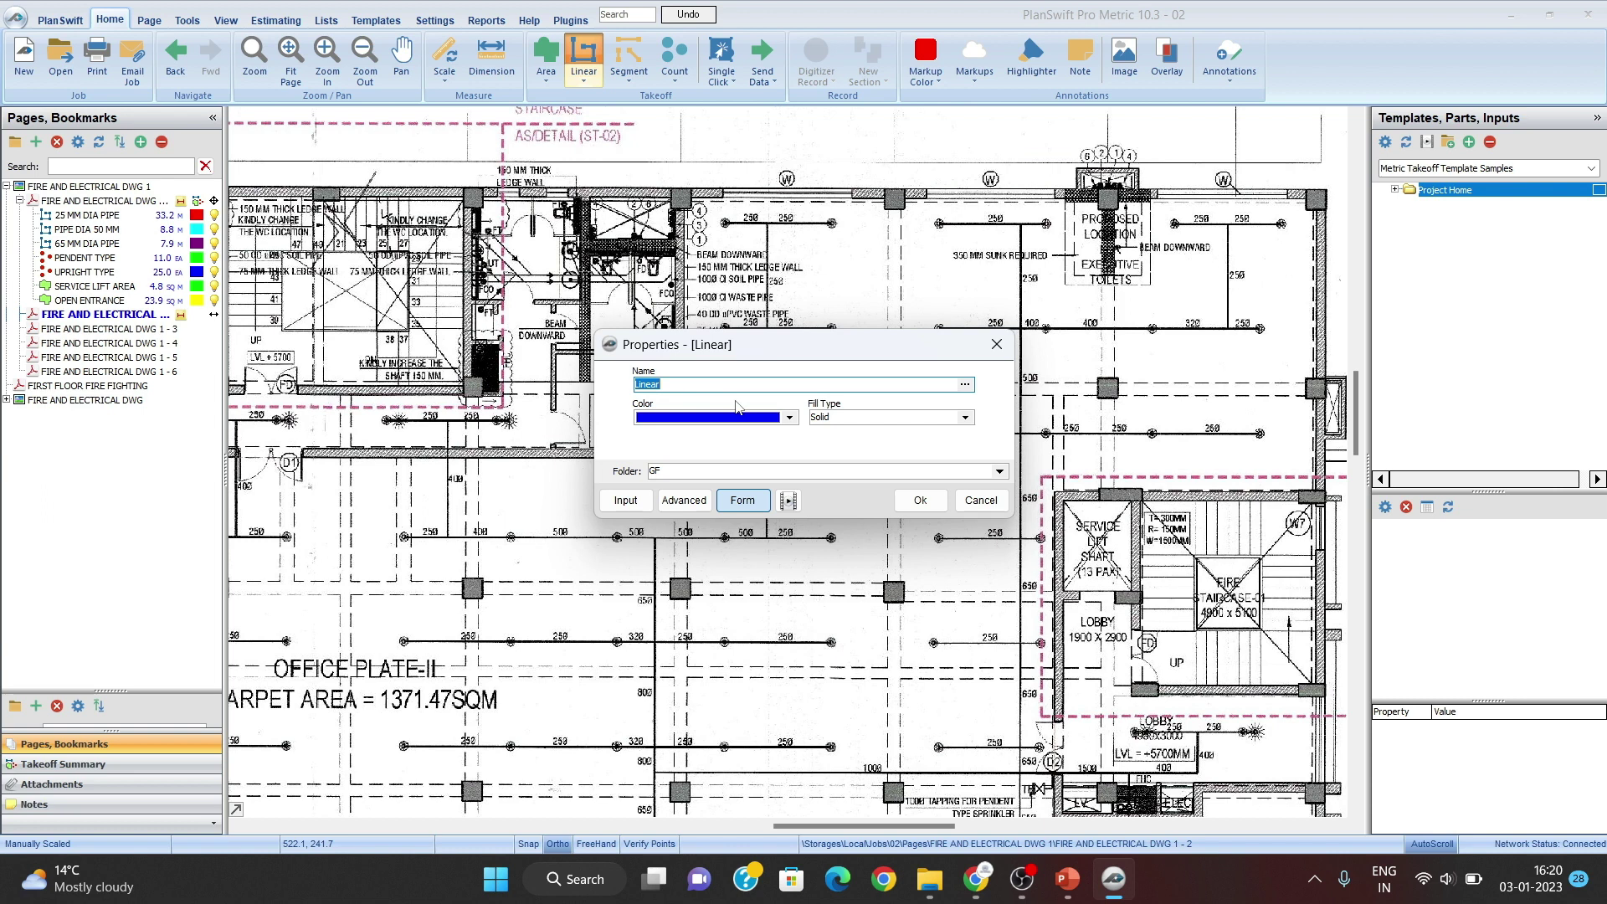
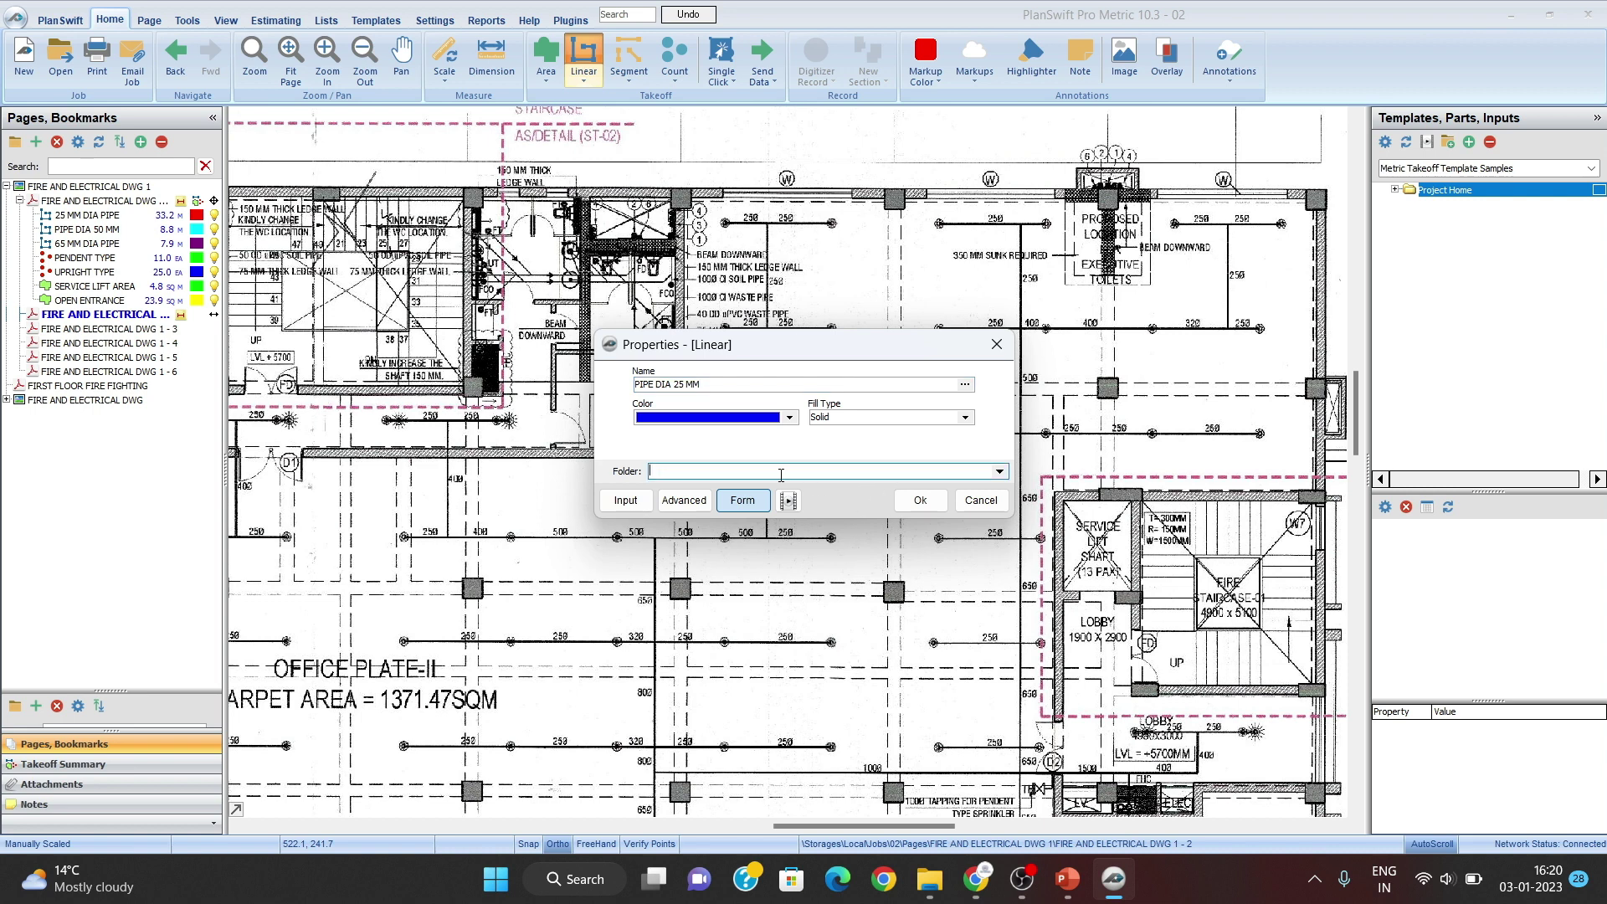
pyautogui.write('1ST')
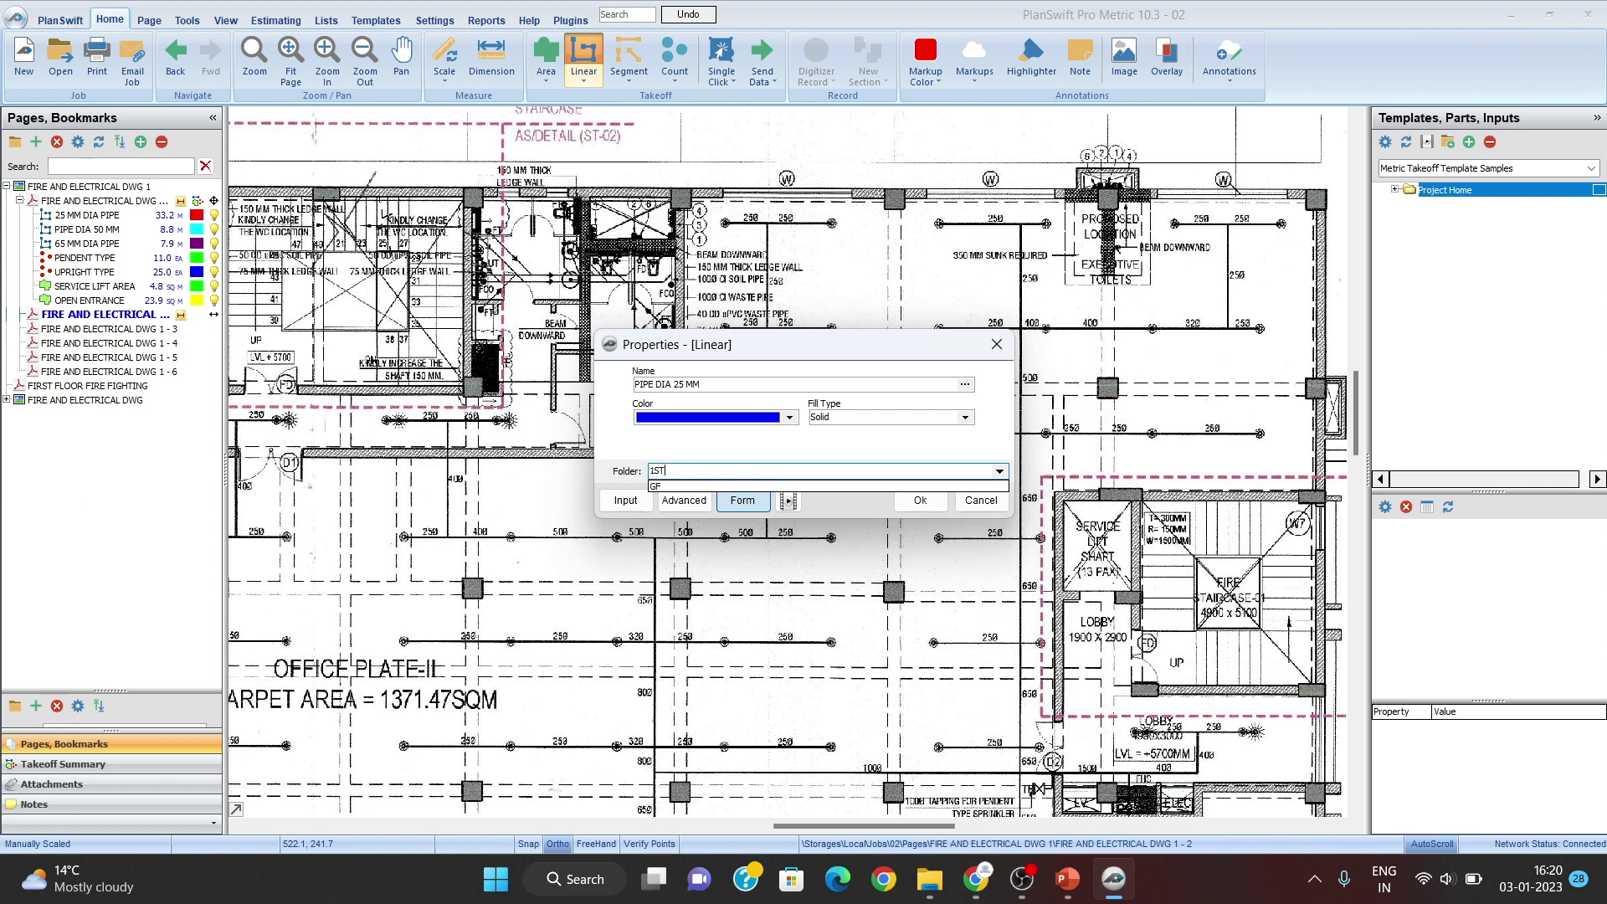
pyautogui.write(' FL')
pyautogui.click(780, 475)
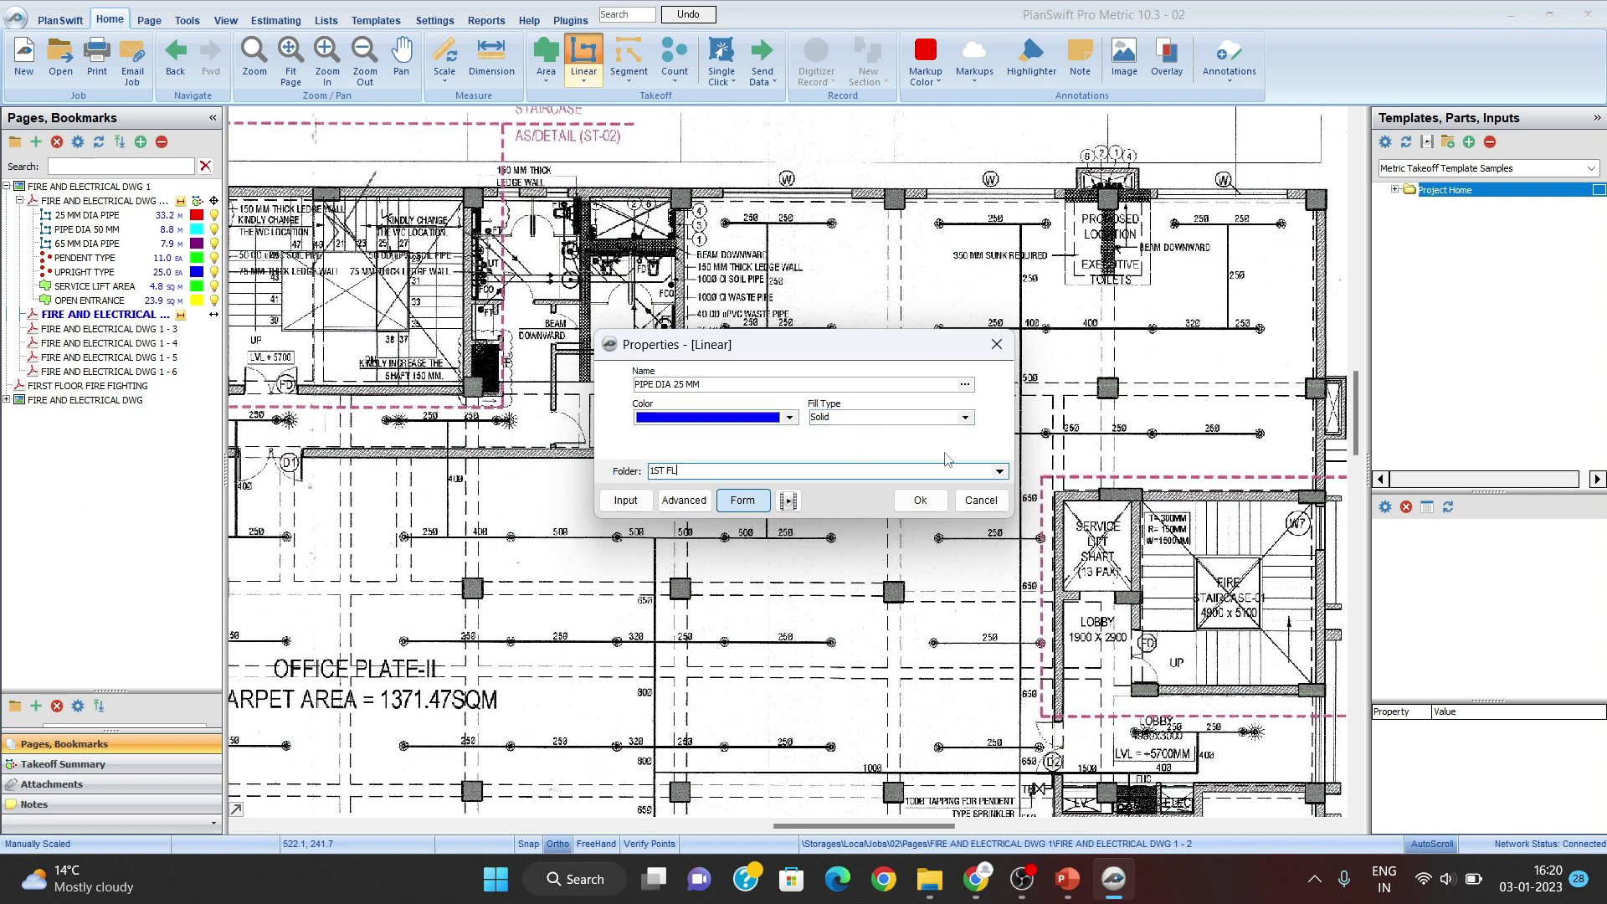
pyautogui.click(918, 501)
# Step: Trace the uppermost 250 branch beside the toilets from the vertical pipe to its right sprinkler, and start a new section
pyautogui.scroll(3, 855, 240)
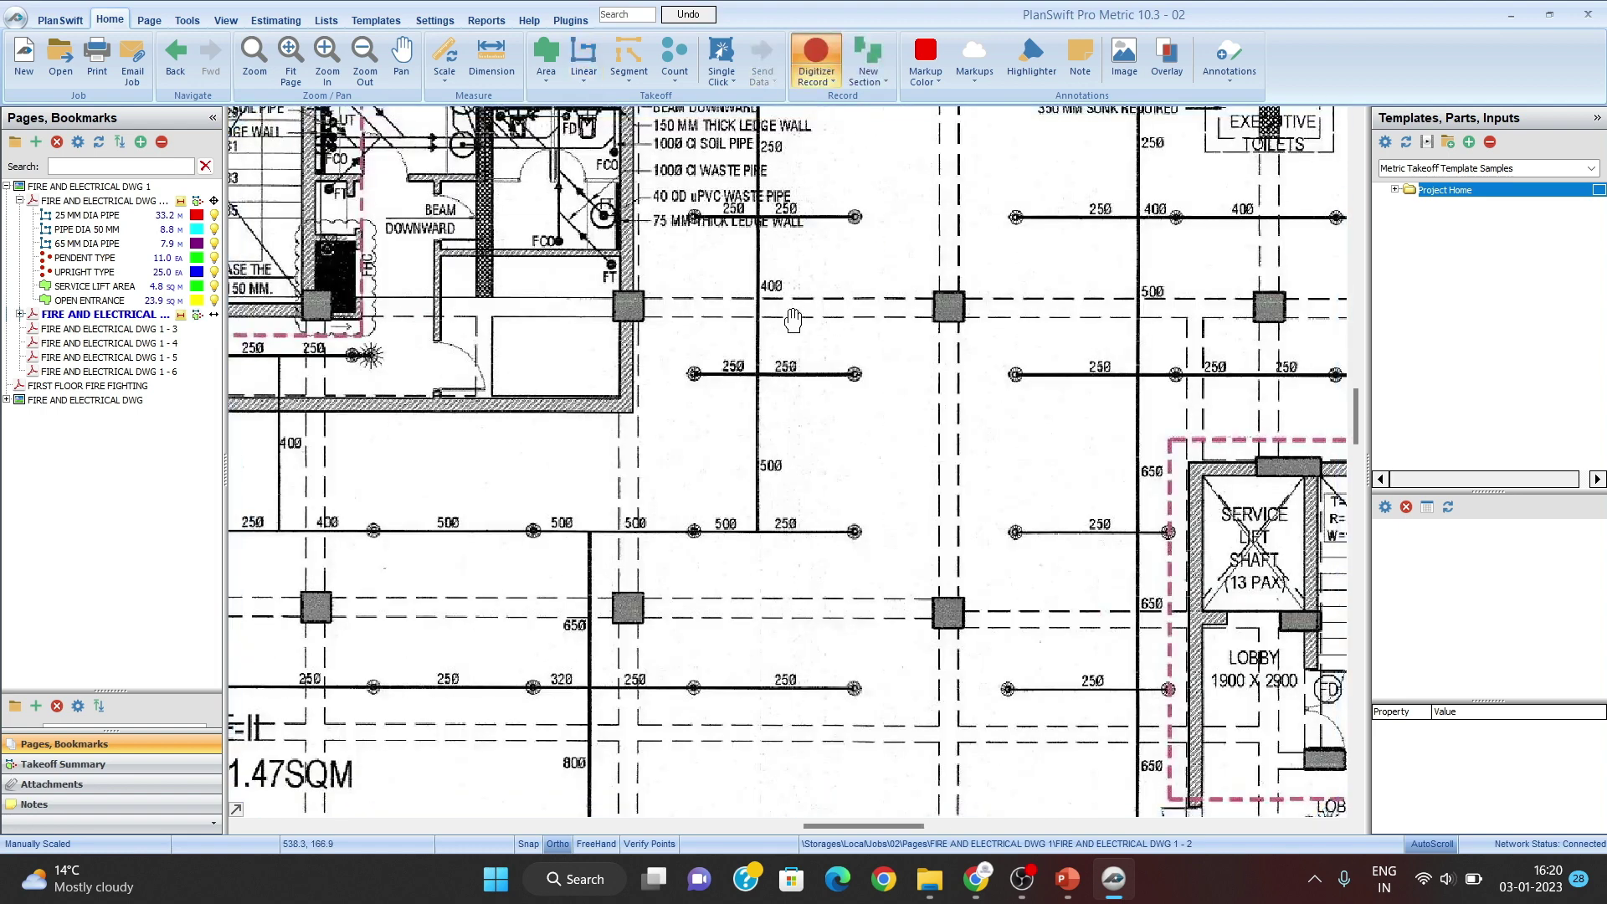
pyautogui.scroll(2, 832, 316)
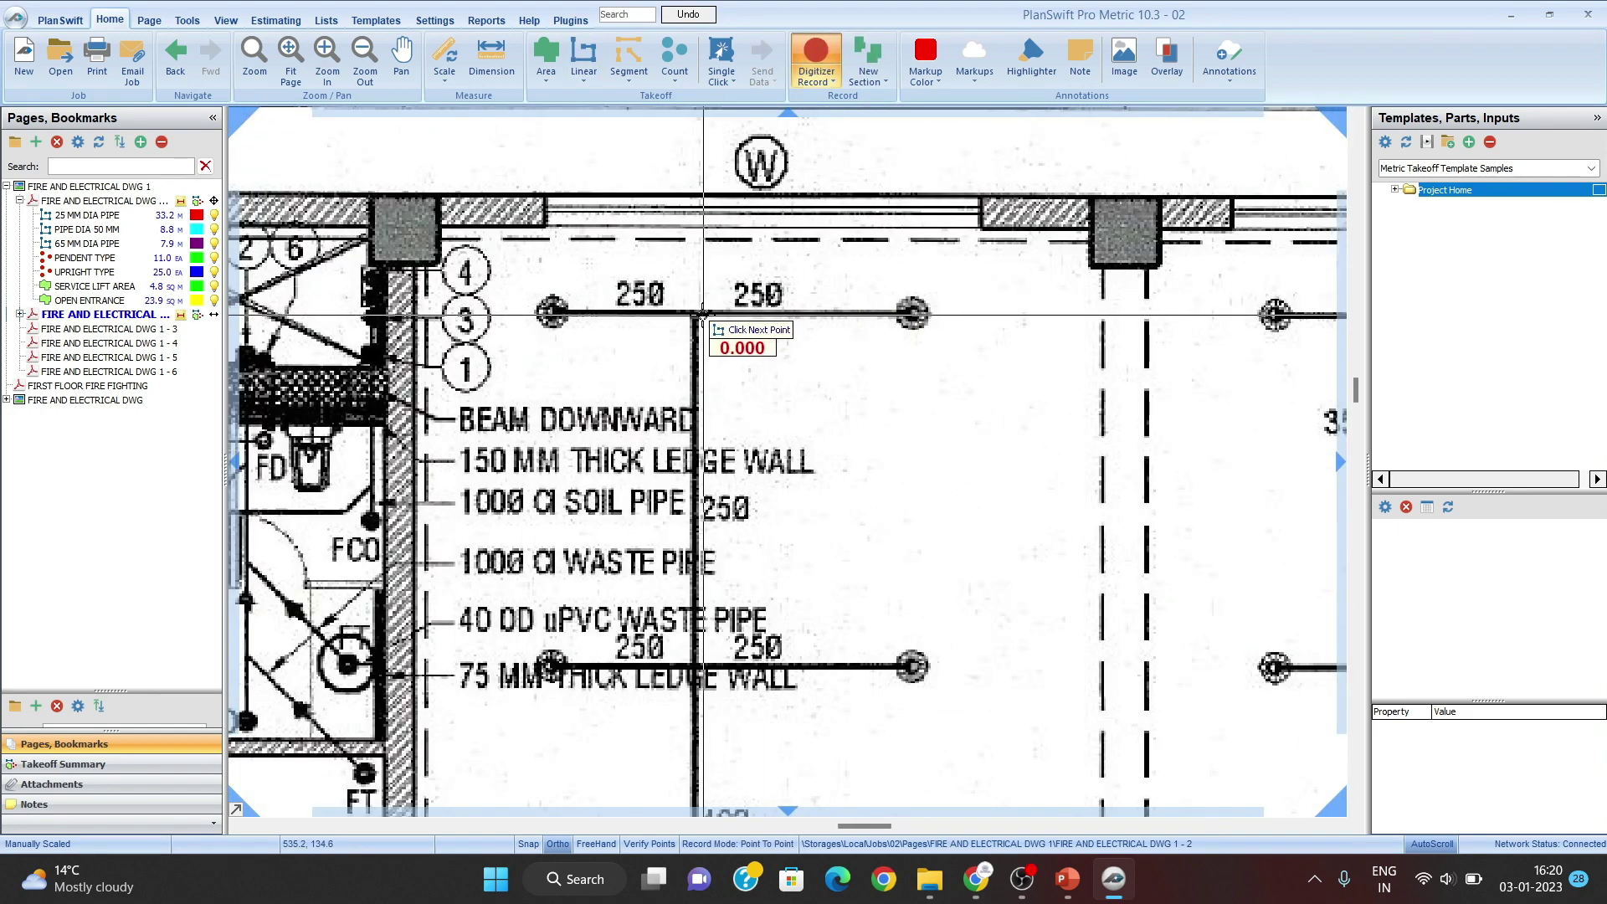
pyautogui.click(698, 316)
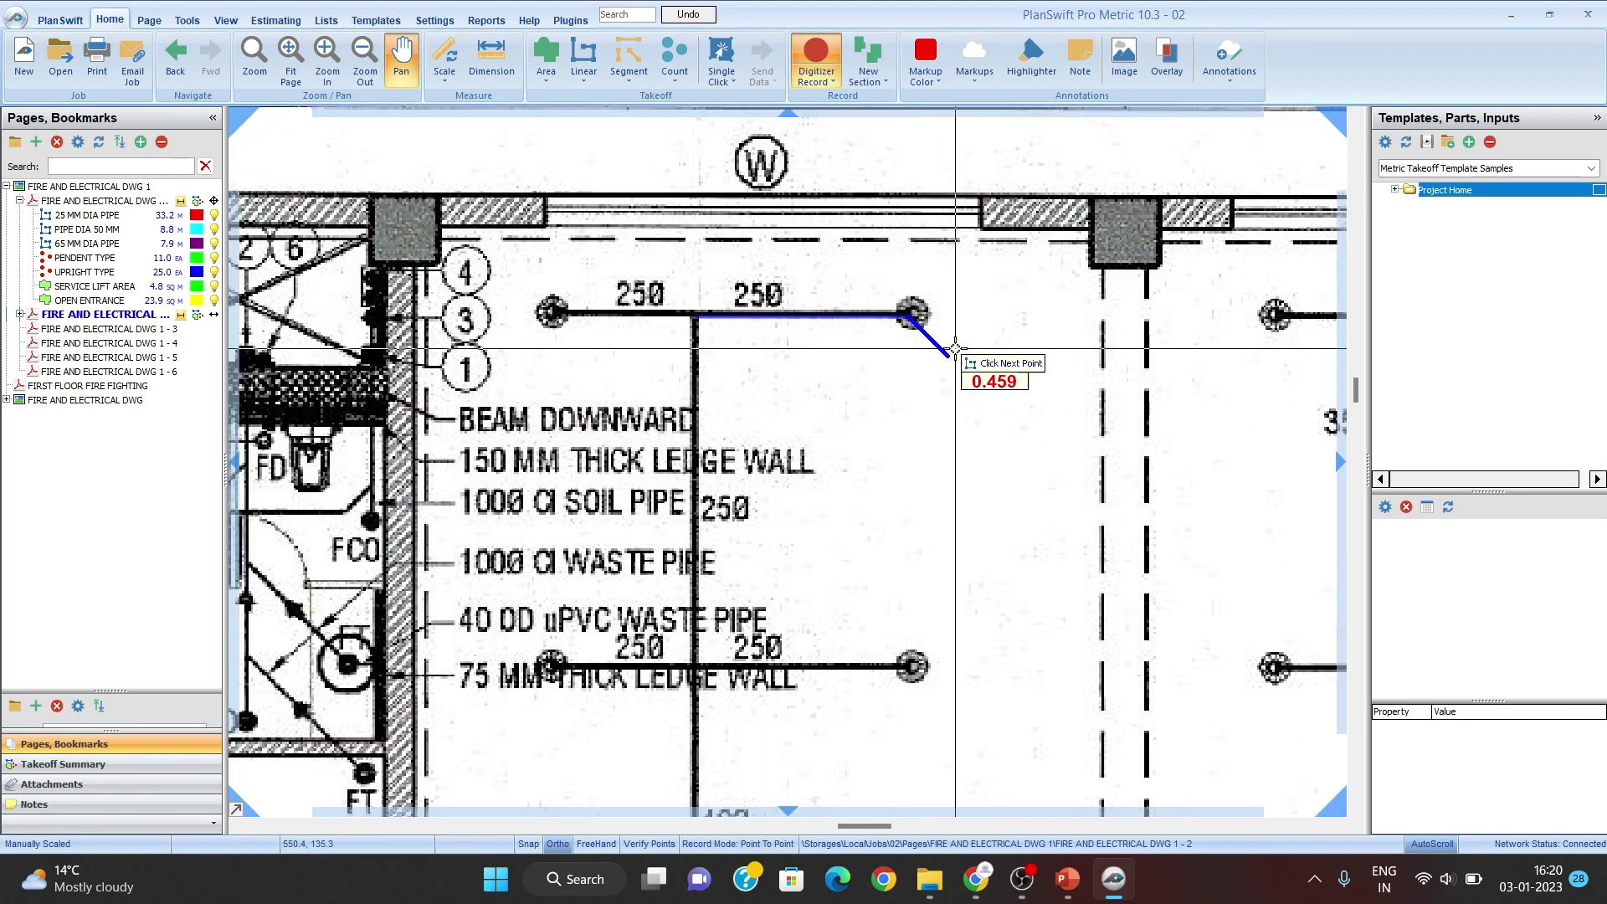
pyautogui.click(906, 316)
pyautogui.rightClick(907, 316)
pyautogui.click(950, 334)
# Step: Trace the second-row 250 branch from its right sprinkler back to the vertical pipe, and start a new section
pyautogui.scroll(-4, 904, 350)
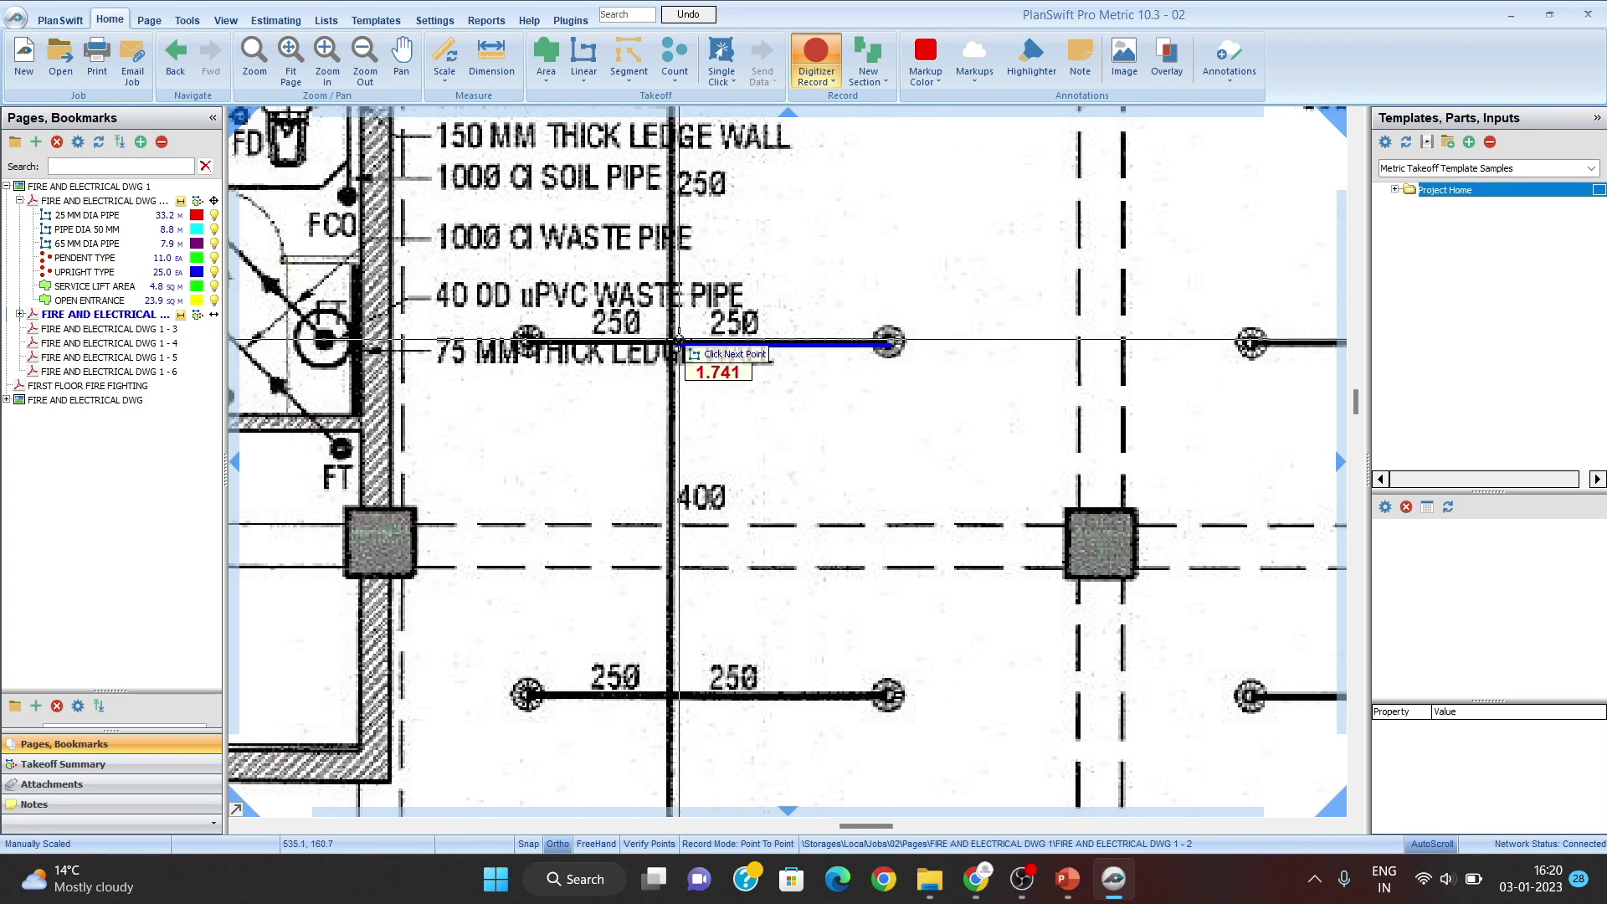
pyautogui.rightClick(679, 342)
pyautogui.click(747, 354)
pyautogui.scroll(-3, 833, 252)
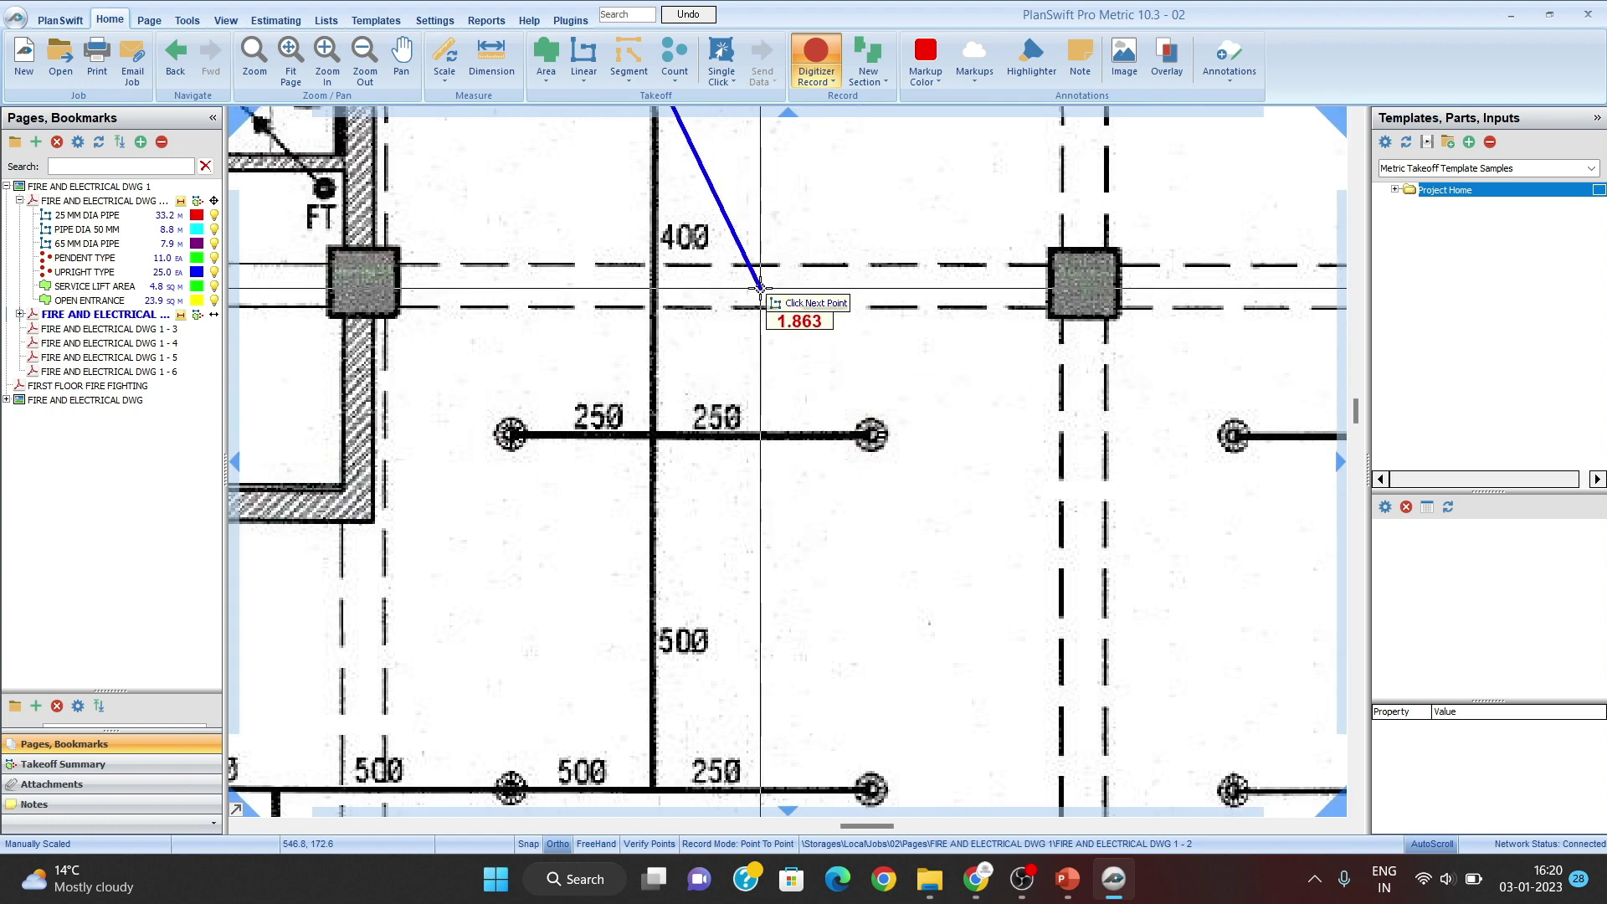
pyautogui.scroll(3, 753, 301)
pyautogui.rightClick(733, 333)
pyautogui.click(782, 344)
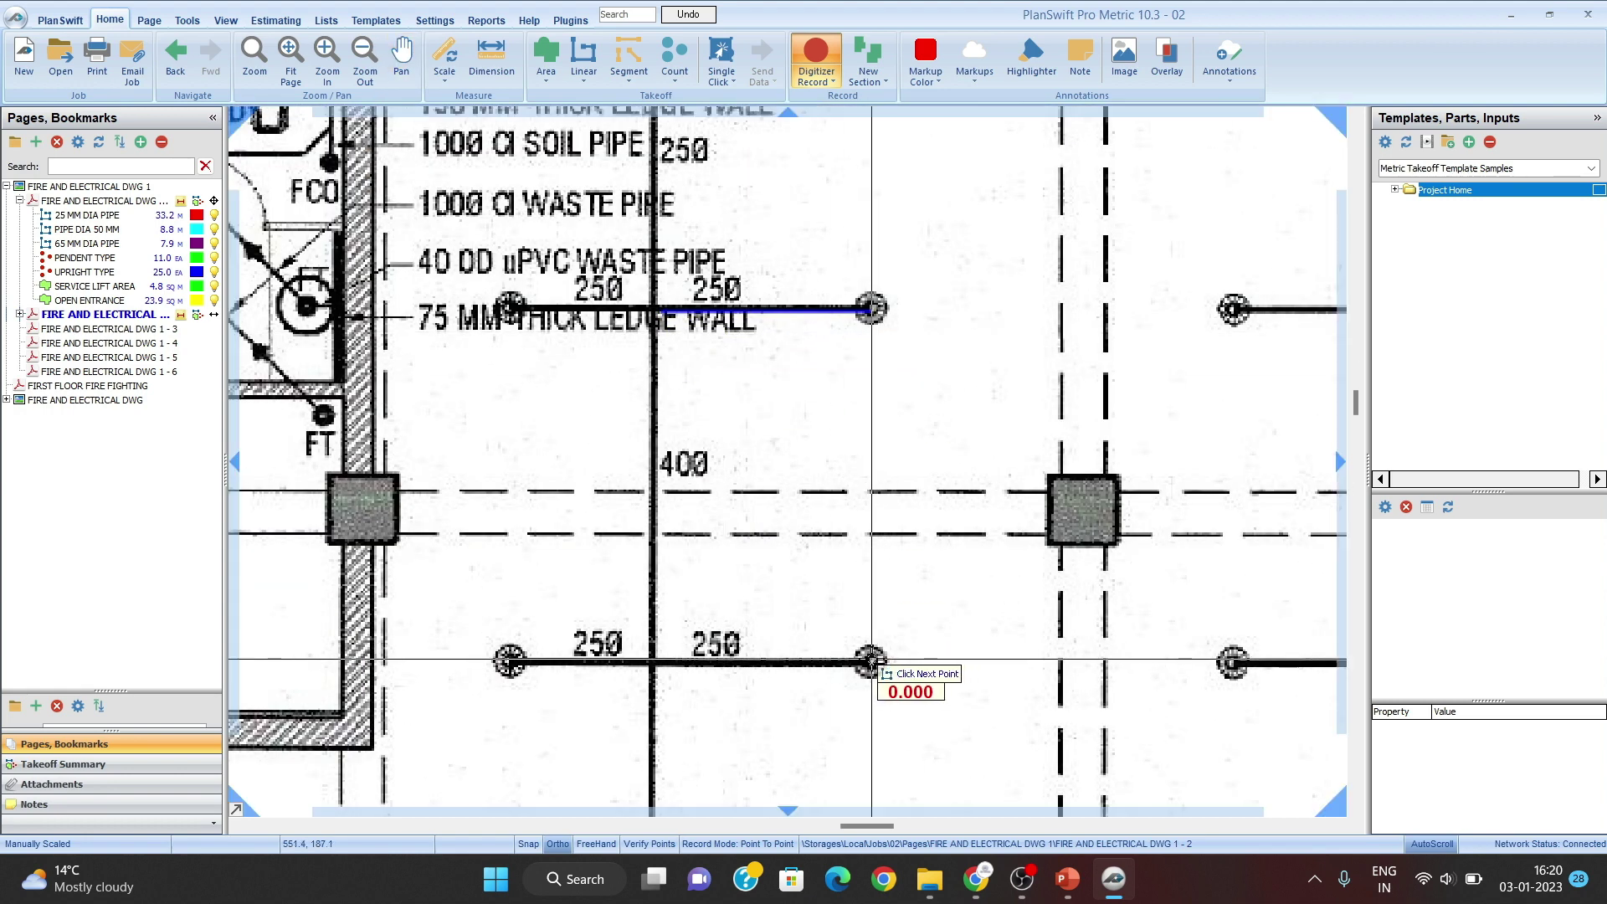
# Step: Trace the third-row 250 branch from its right sprinkler to the vertical pipe as its own section
pyautogui.click(871, 662)
pyautogui.rightClick(645, 667)
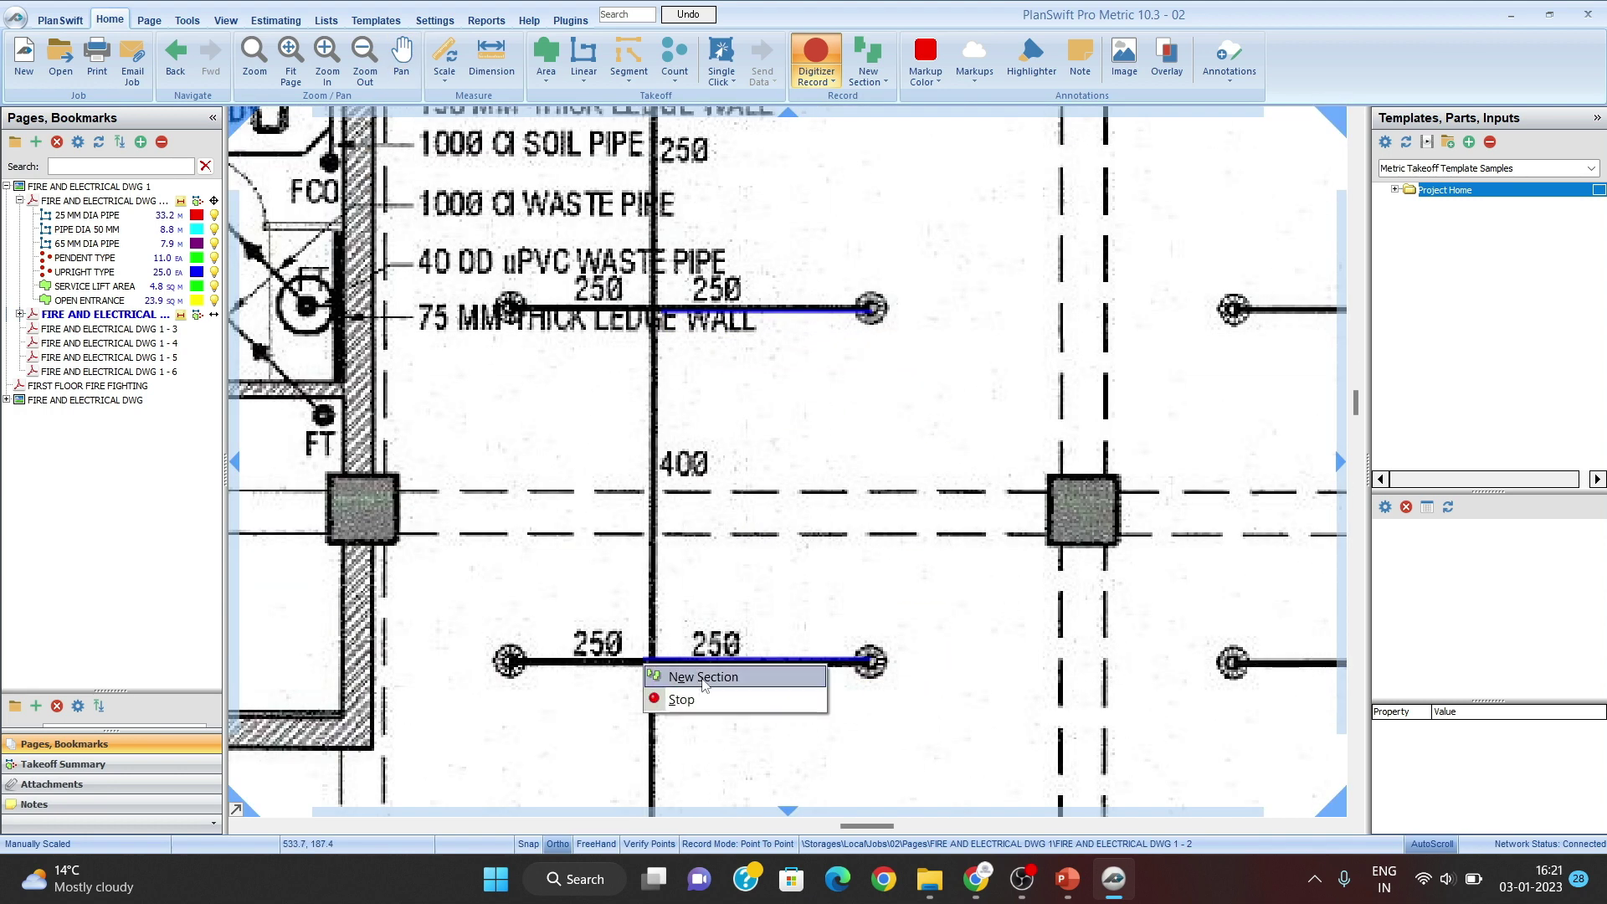
pyautogui.click(682, 672)
# Step: Trace the second-row 250 branch in the next bay from its left sprinkler to the vertical pipe, end recording, and expand the page's takeoff items
pyautogui.moveTo(837, 505); pyautogui.dragTo(243, 525)
pyautogui.scroll(-2, 816, 417)
pyautogui.scroll(2, 770, 368)
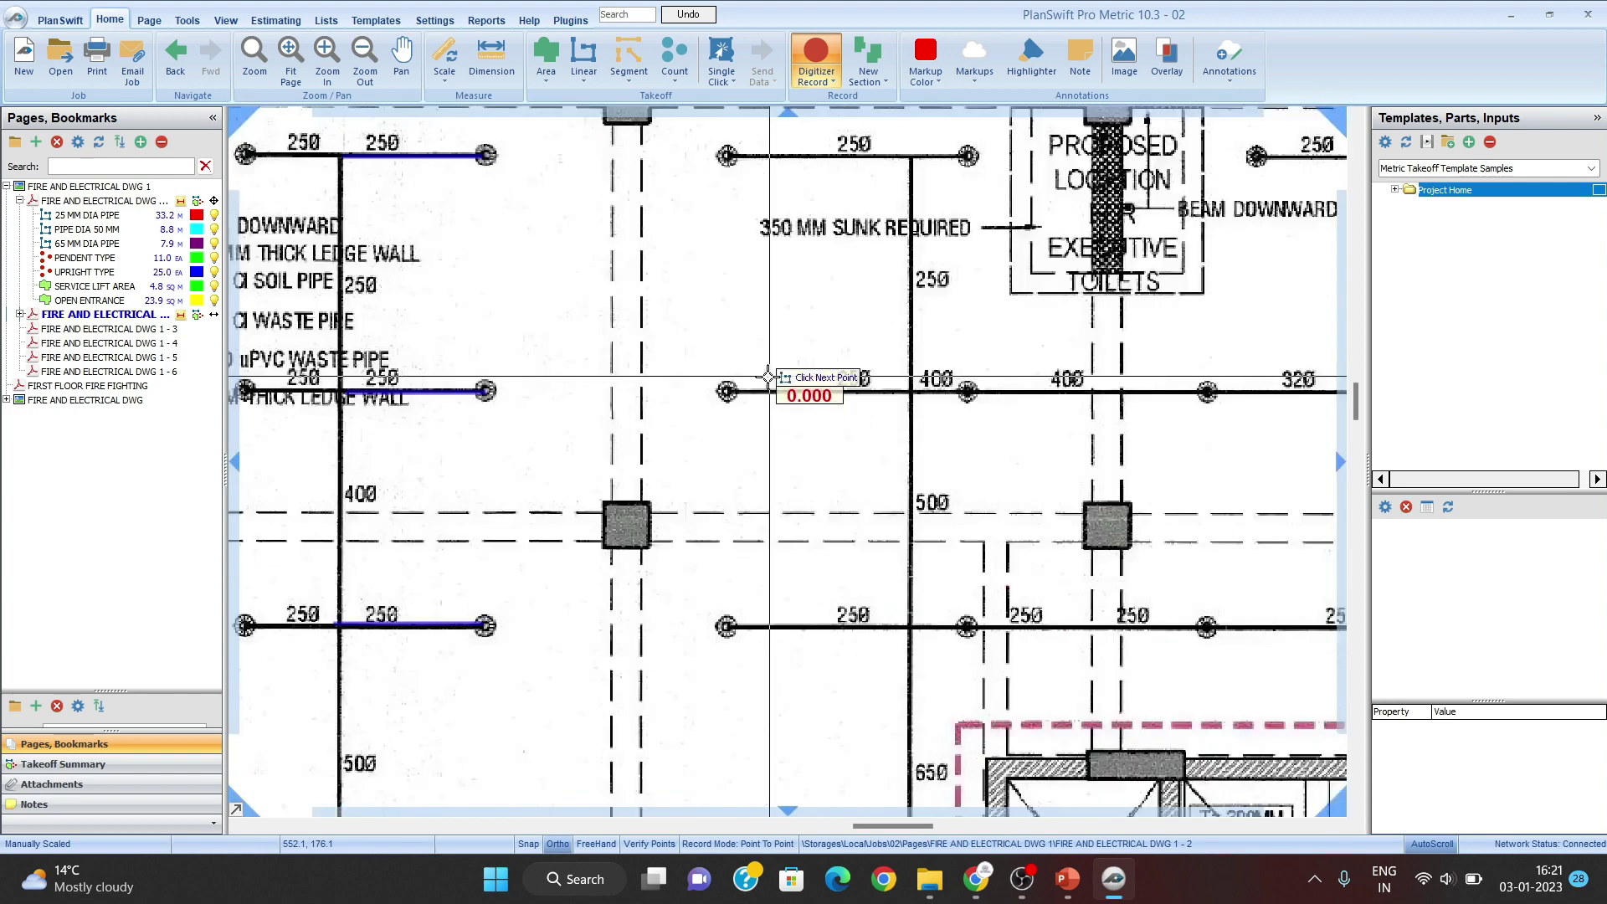
pyautogui.click(711, 406)
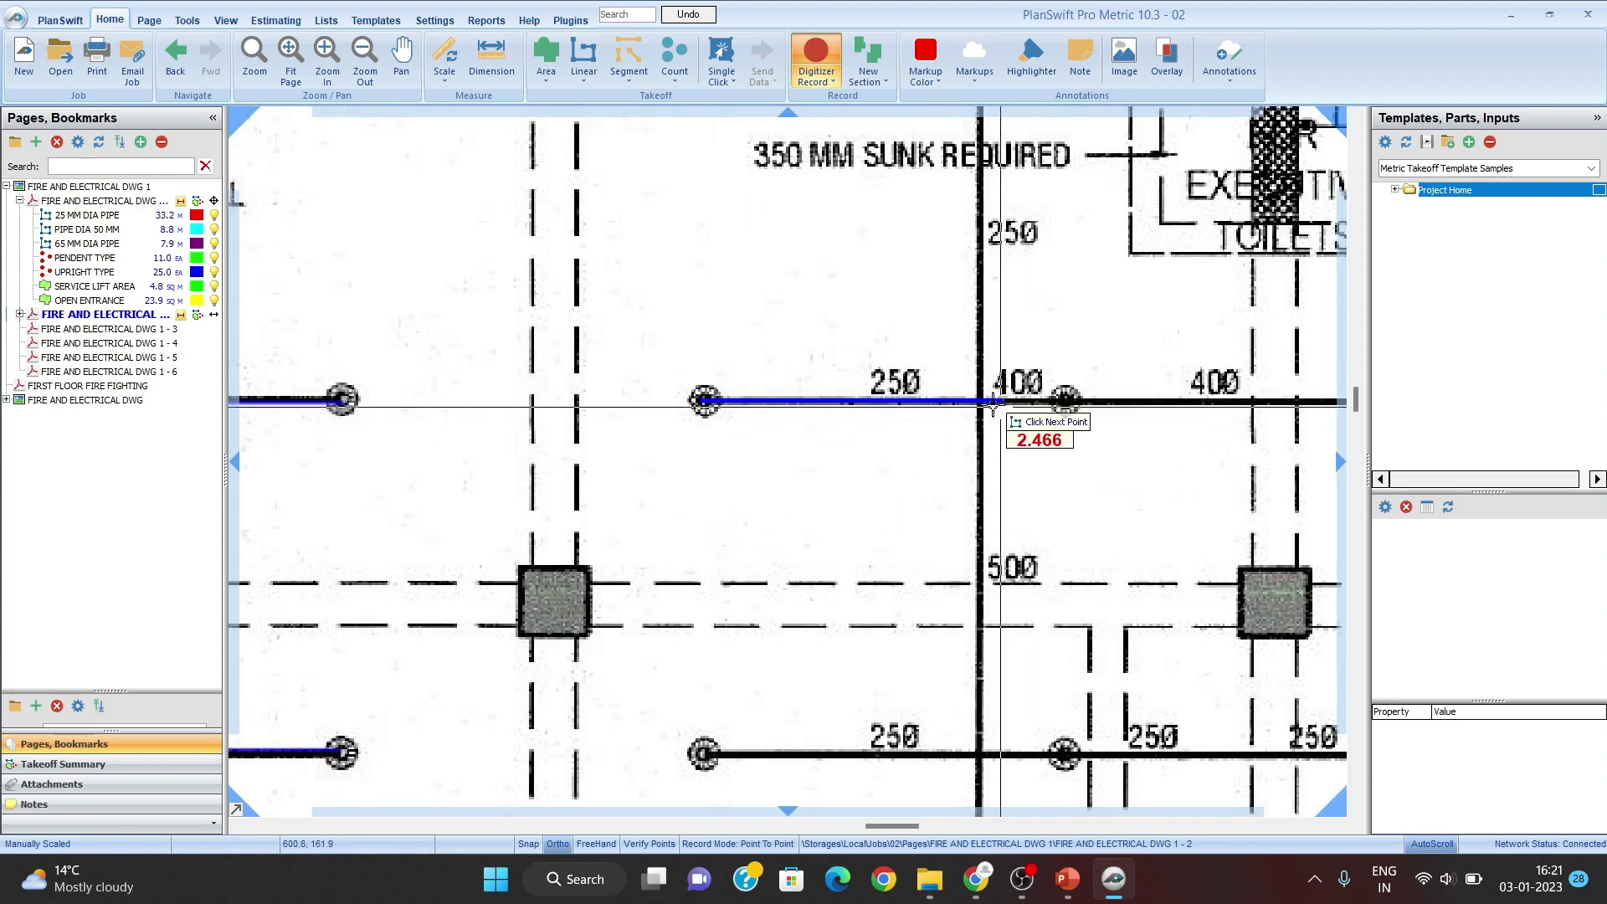
pyautogui.click(983, 402)
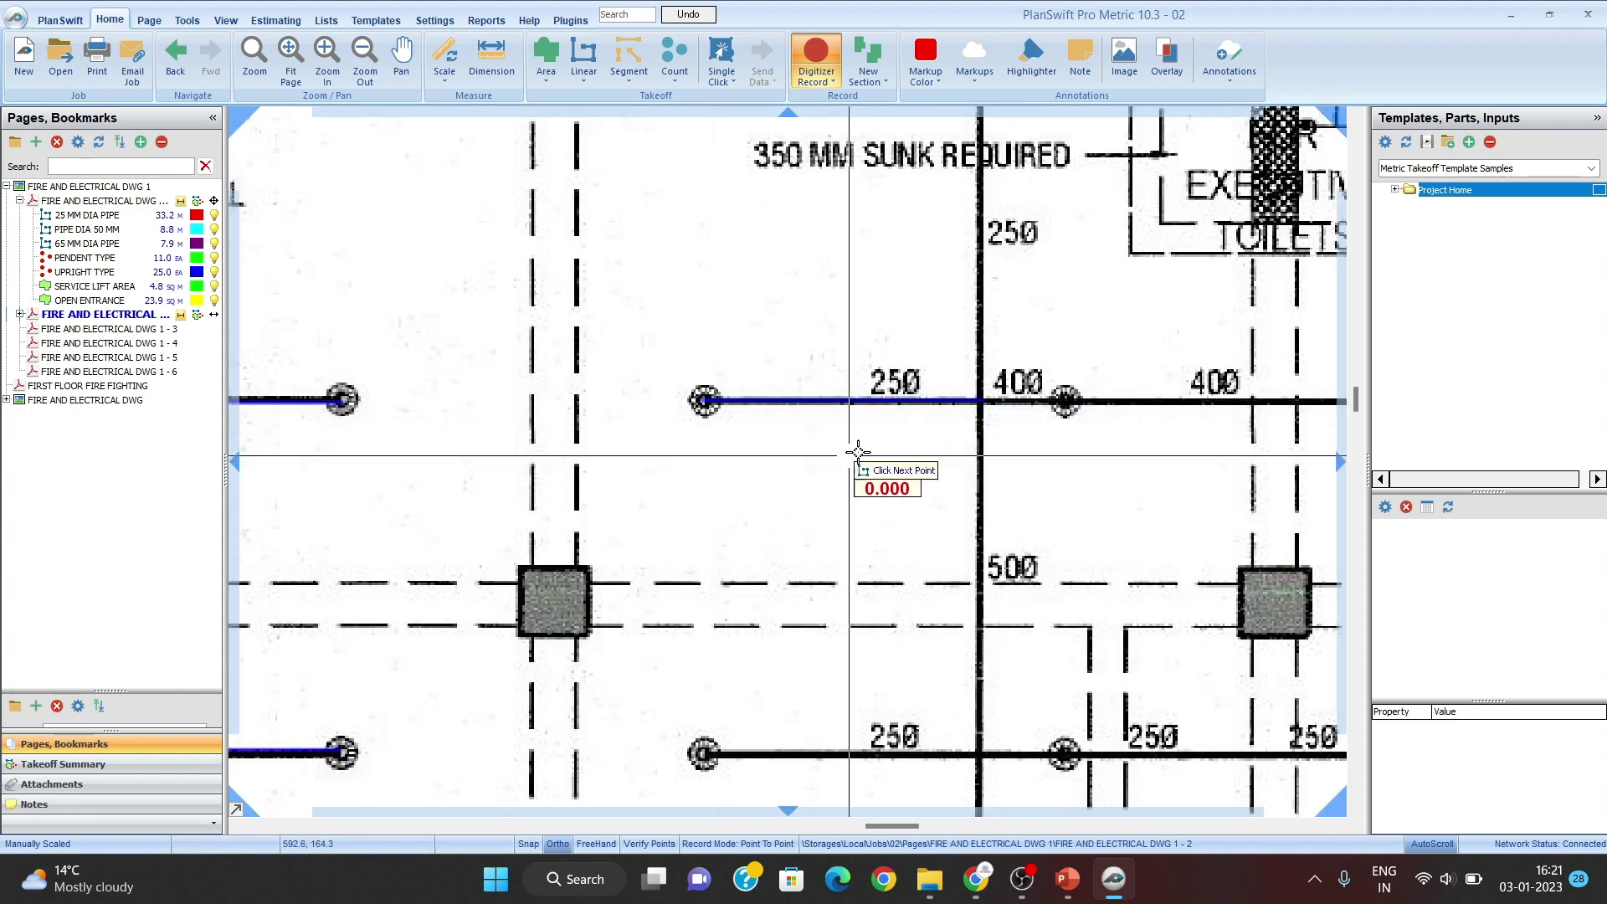
pyautogui.press('Escape')
pyautogui.scroll(-3, 861, 450)
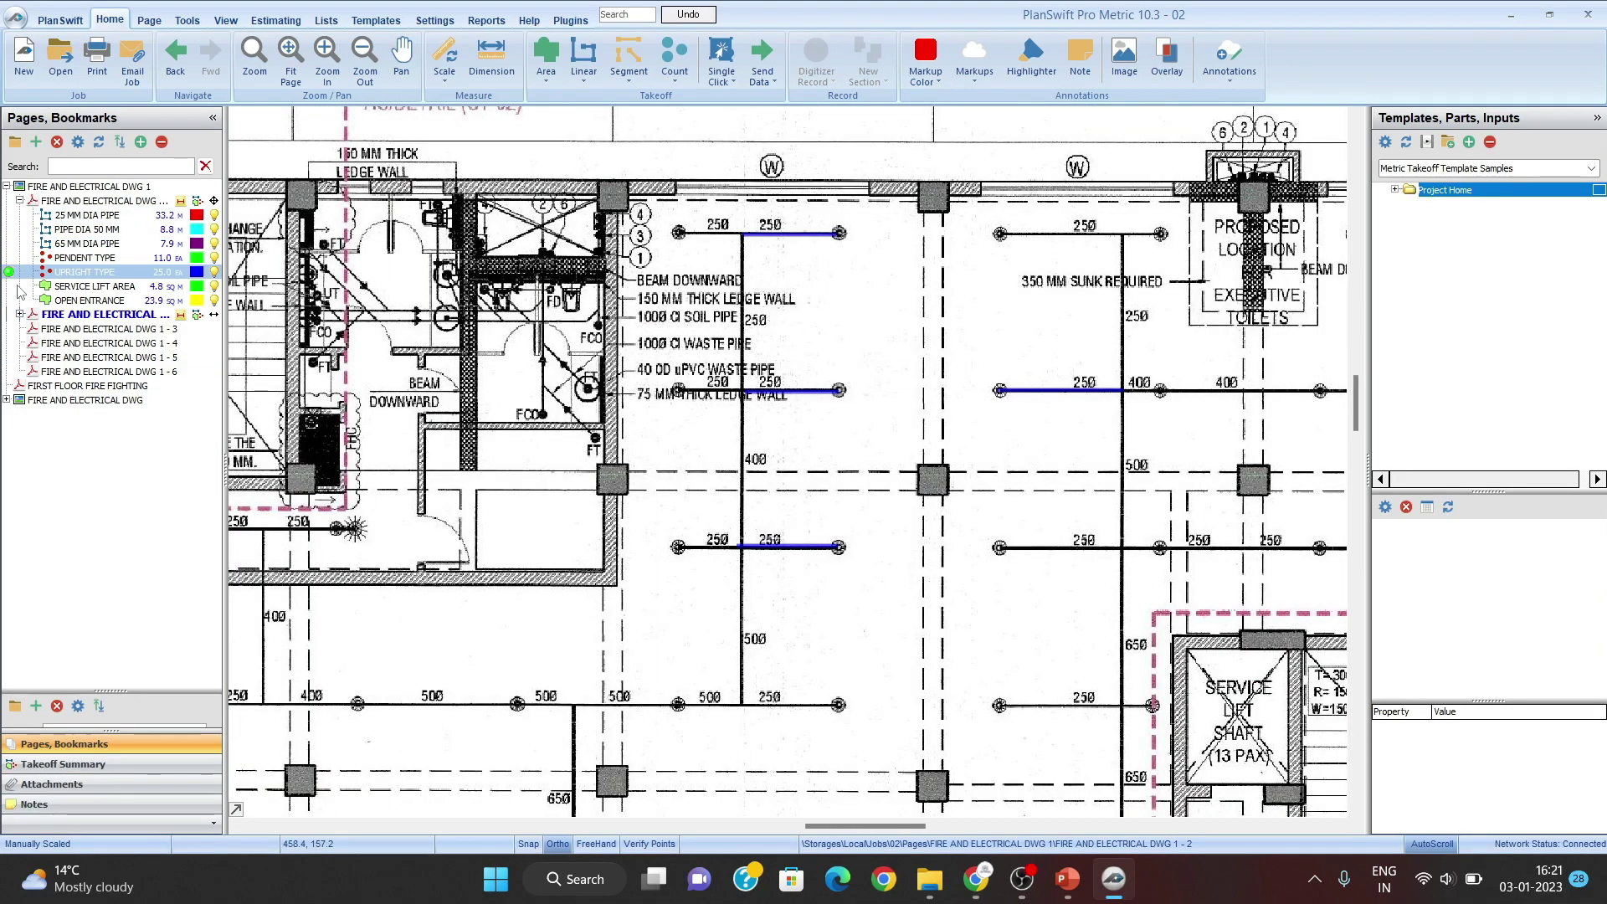
pyautogui.click(18, 315)
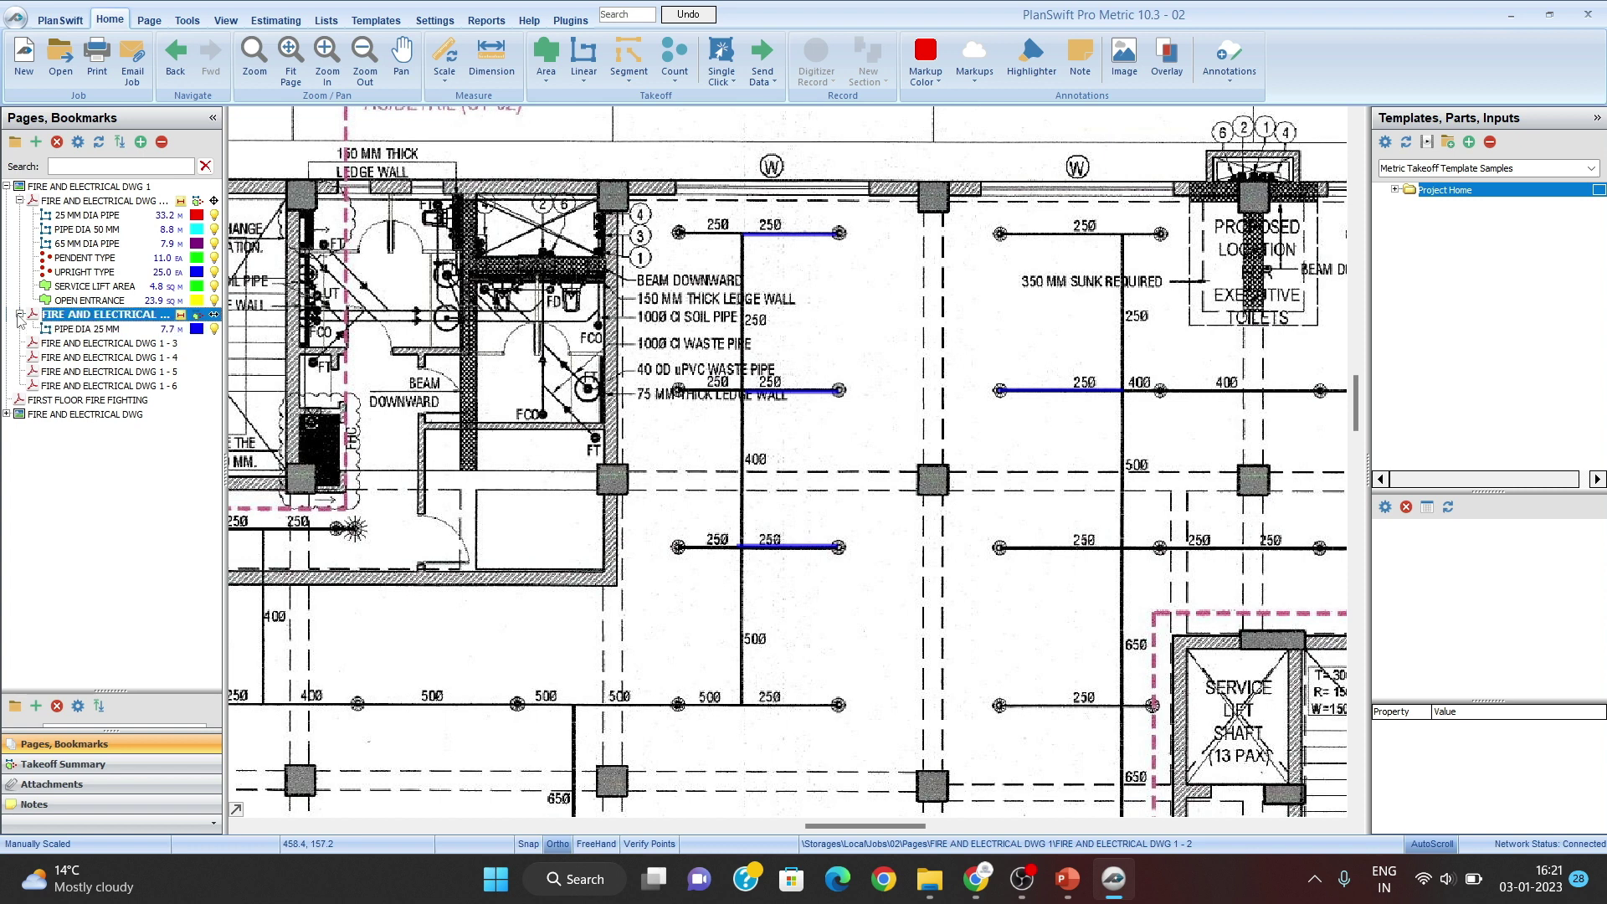
# Step: Review the 25 mm pipe takeoffs on the ground floor sheet and the first floor sheet
pyautogui.click(101, 330)
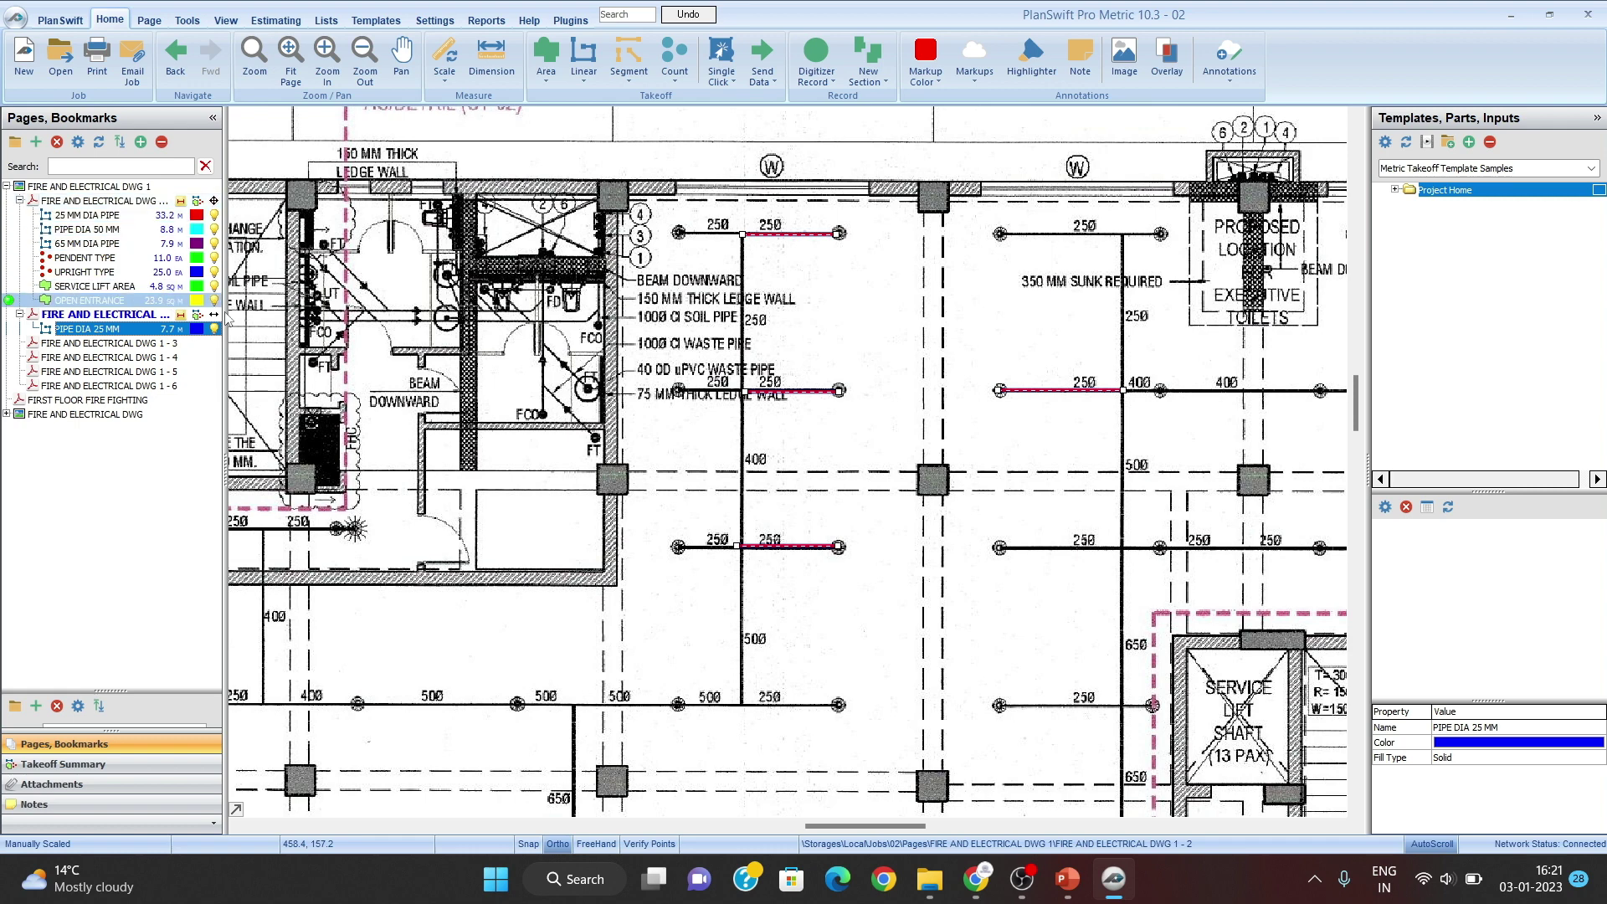
pyautogui.click(115, 217)
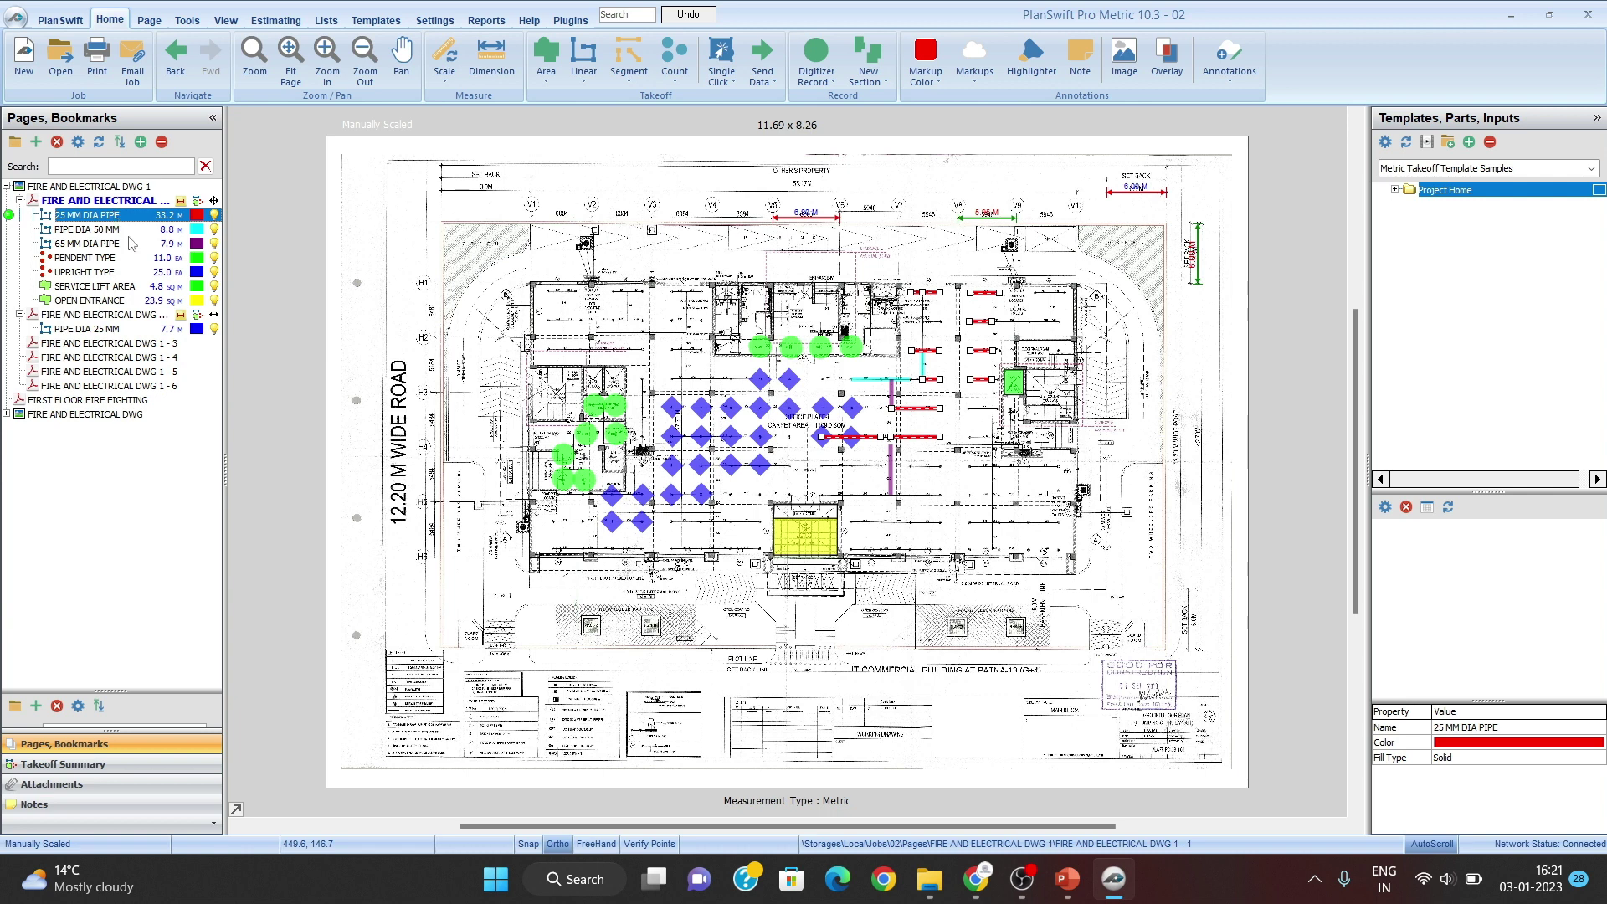
pyautogui.click(126, 315)
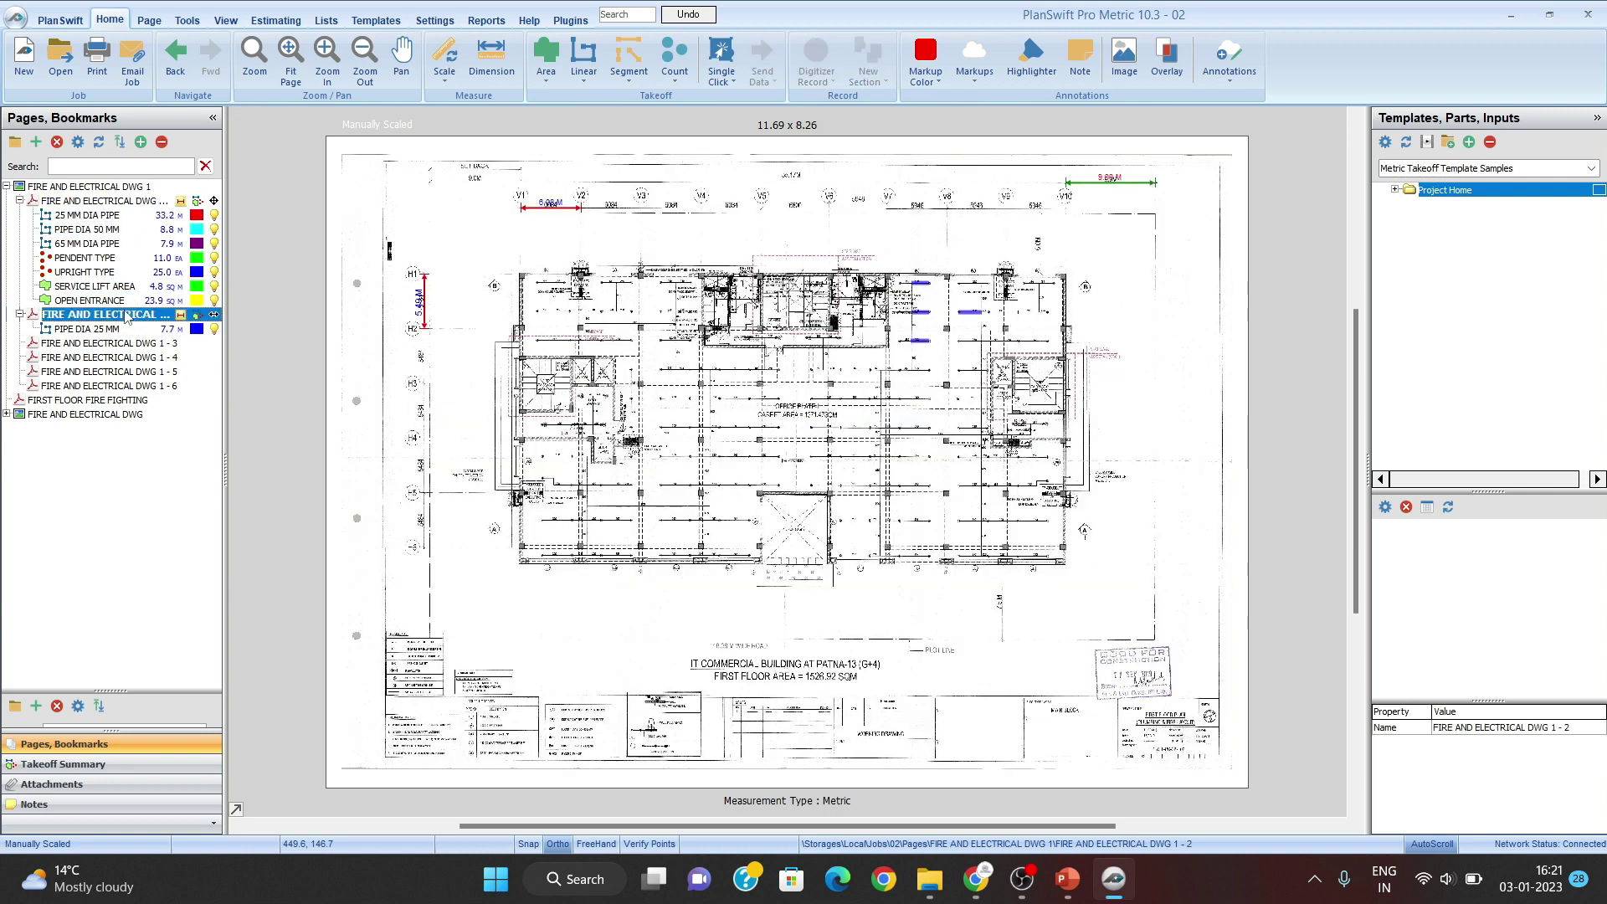
pyautogui.click(69, 329)
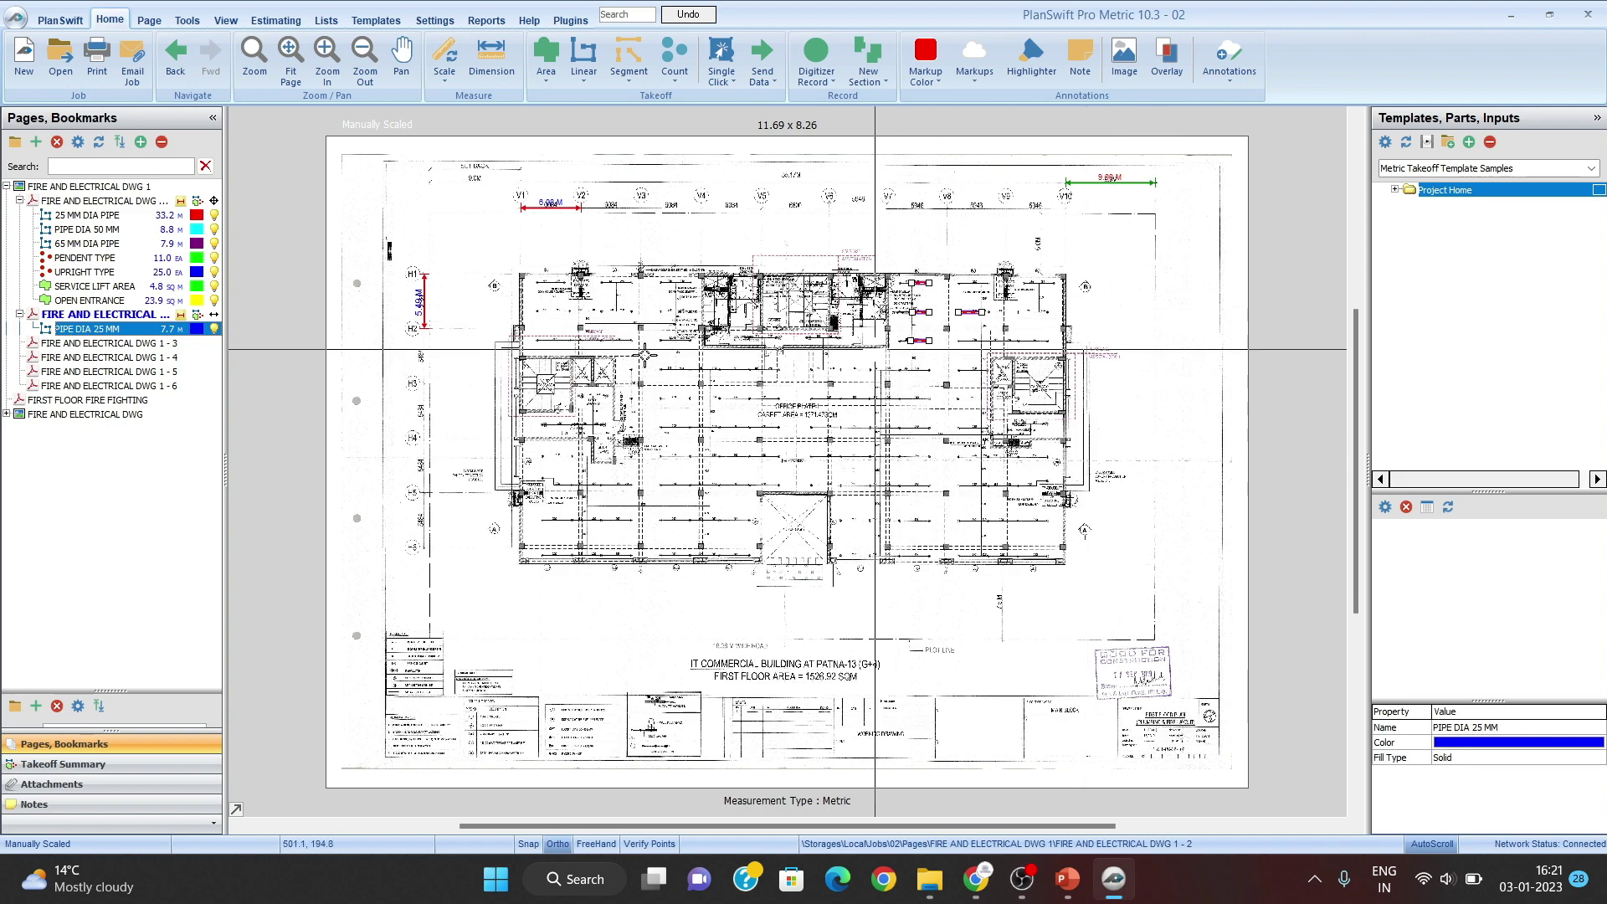
pyautogui.scroll(6, 980, 403)
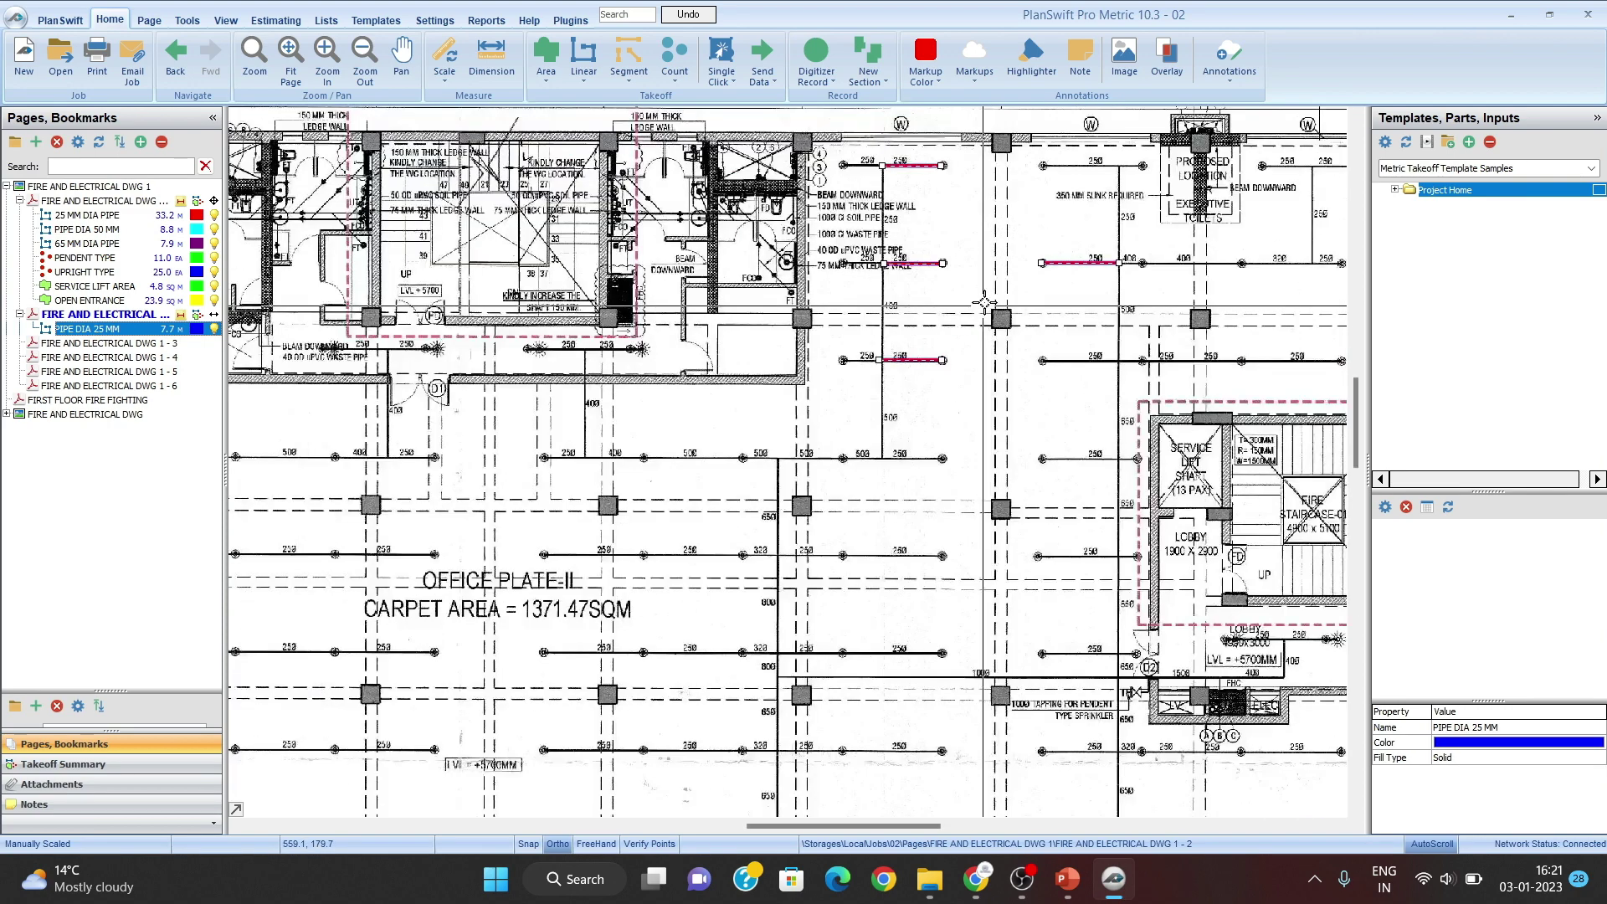
pyautogui.click(125, 315)
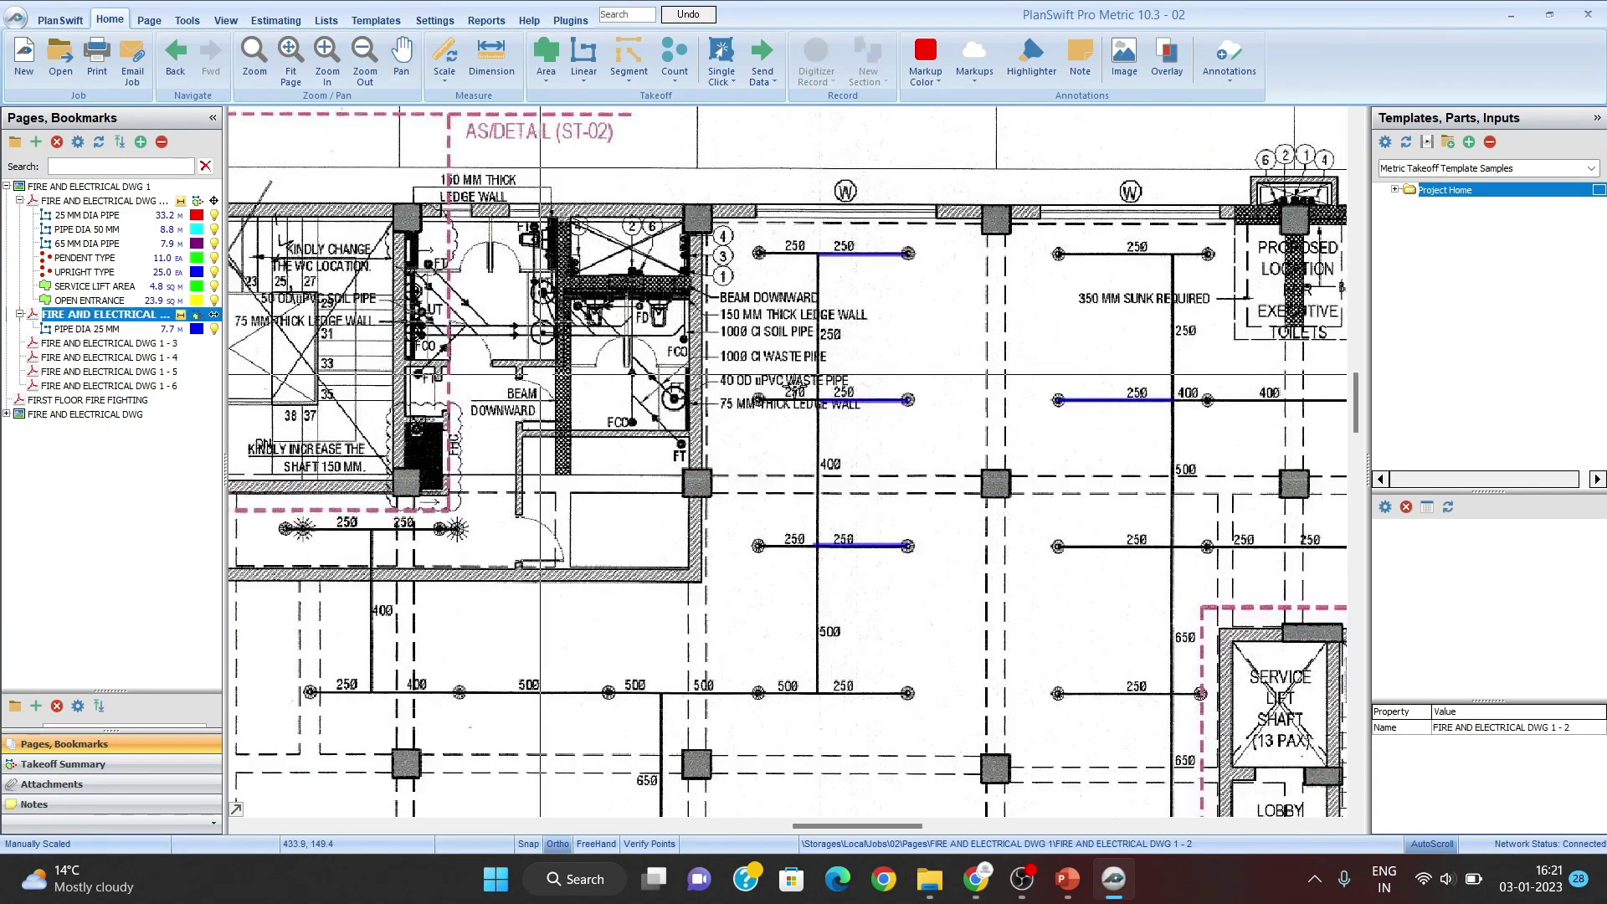
# Step: Delete all PIPE DIA 25 MM sections on the first floor sheet, together with the emptied takeoff item
pyautogui.click(112, 330)
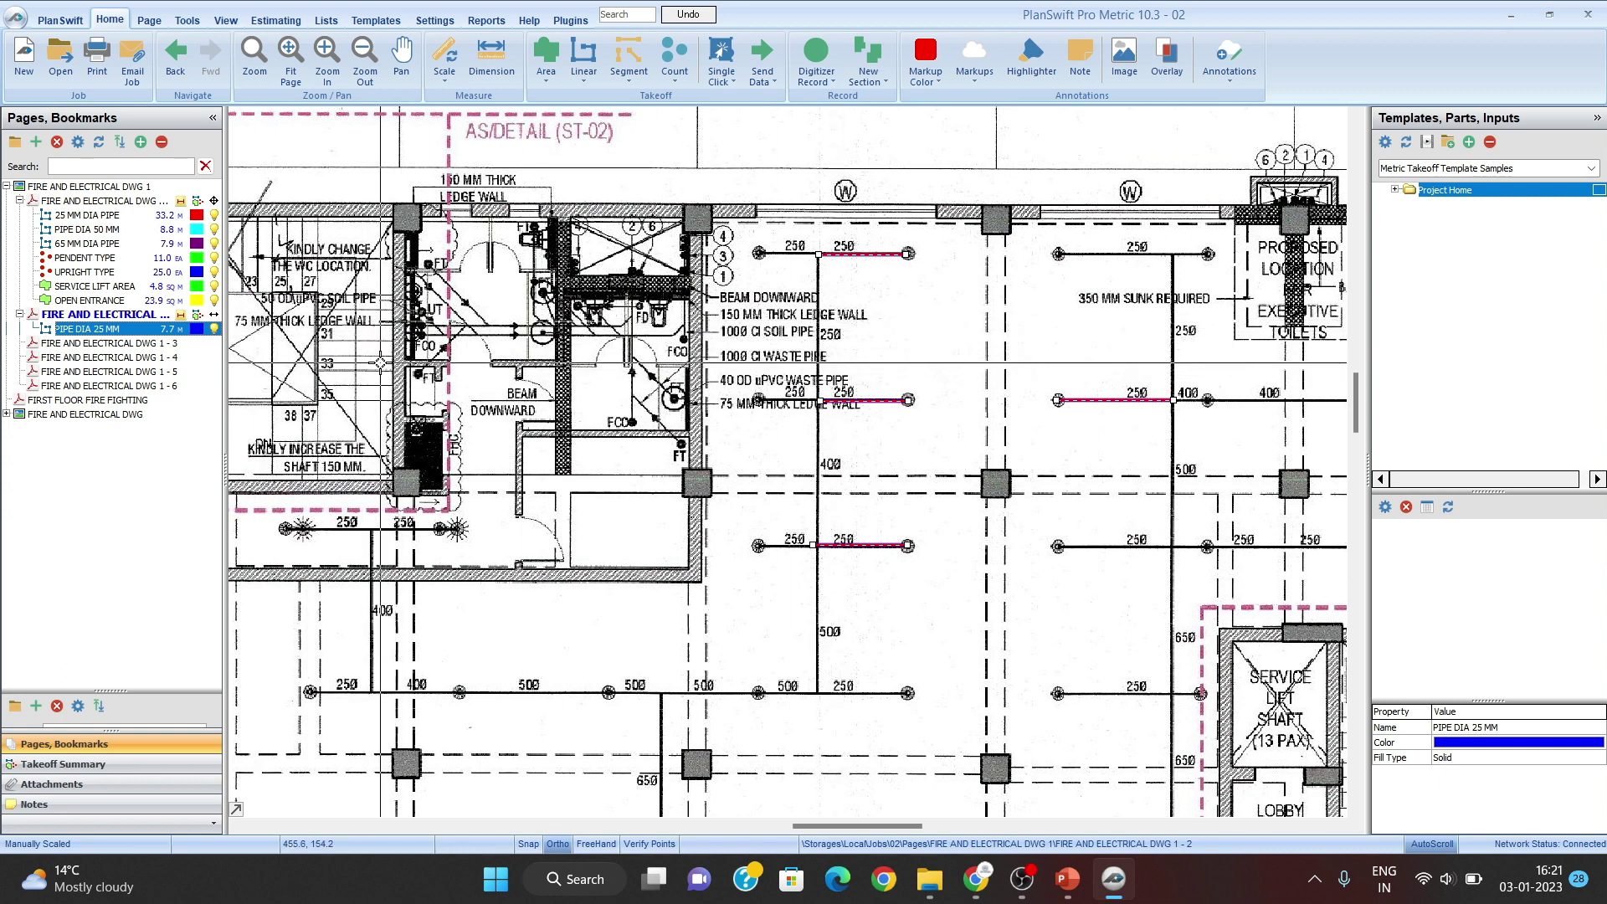
pyautogui.press('Delete')
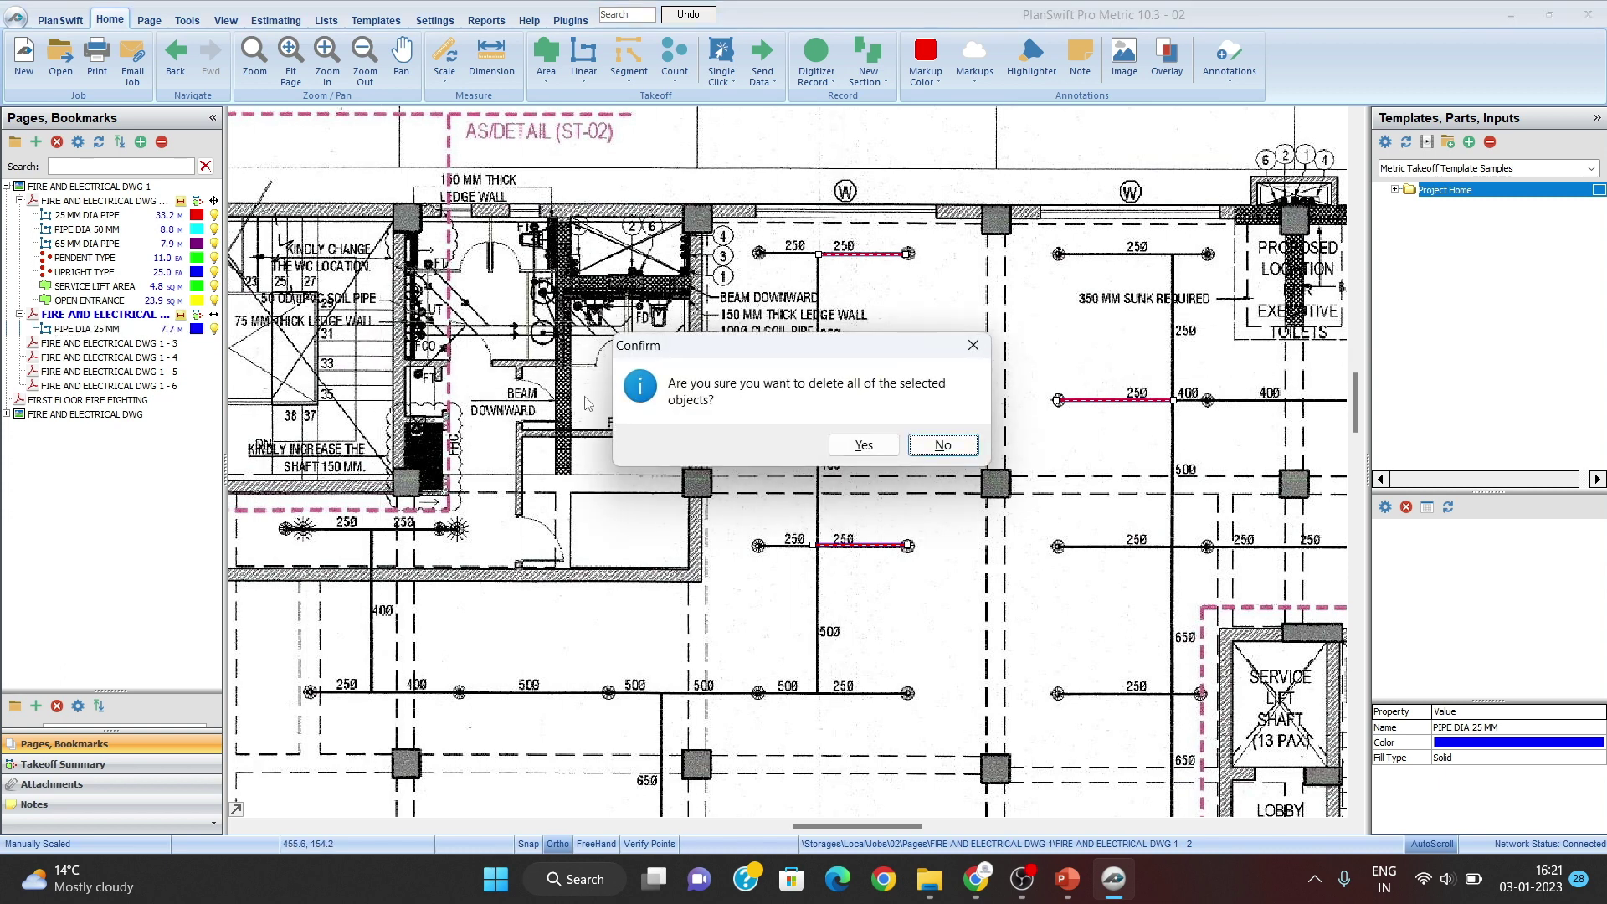
pyautogui.click(863, 446)
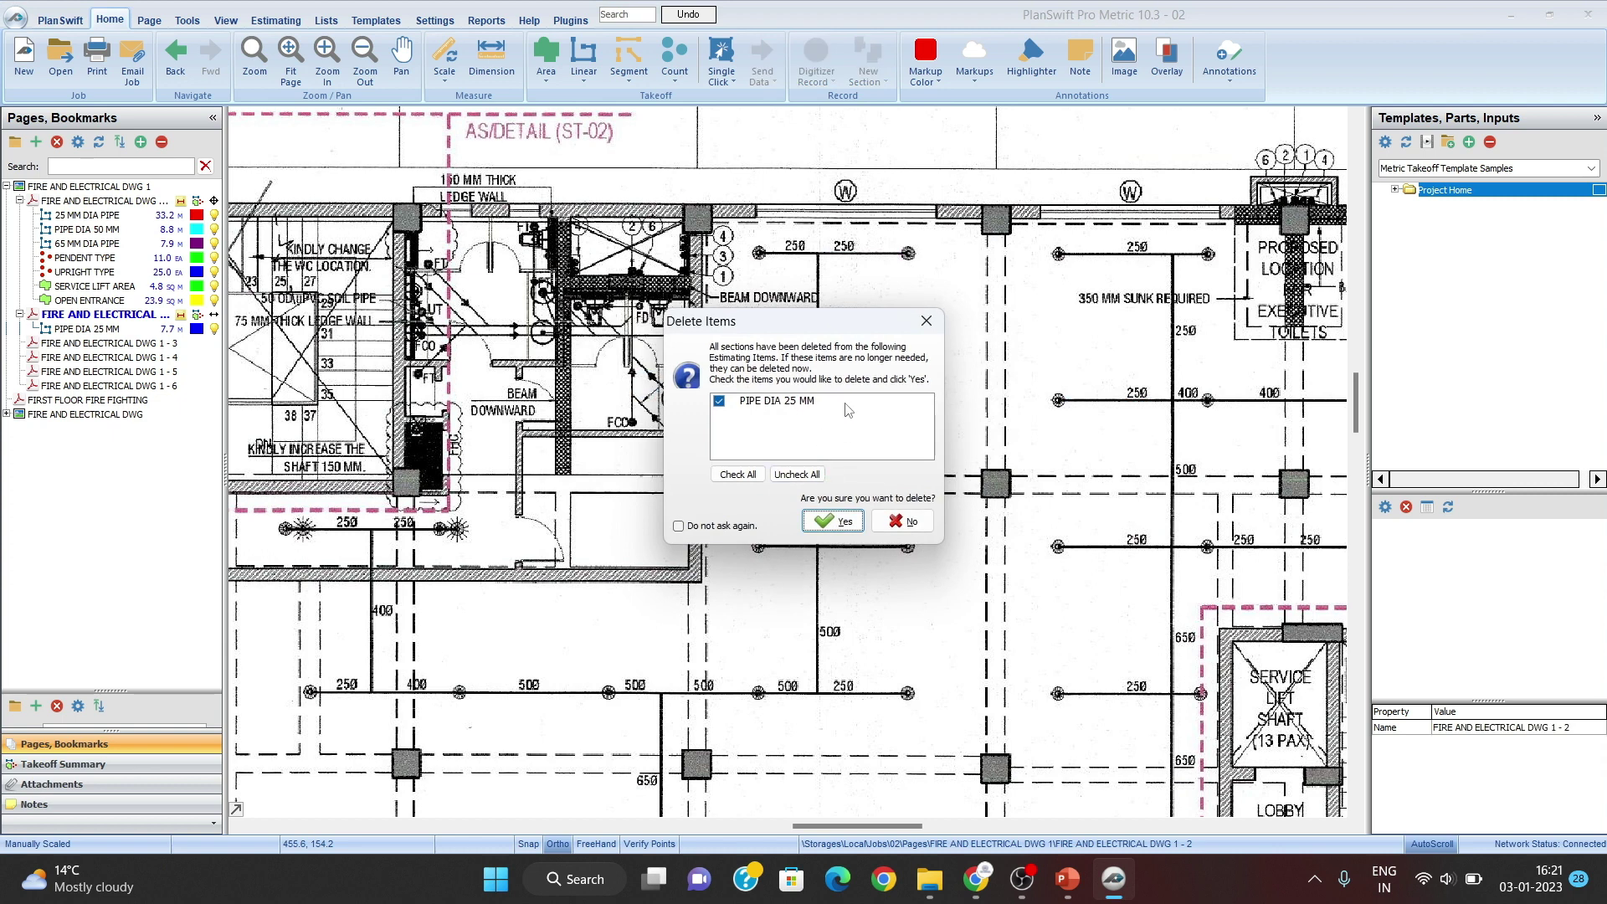
pyautogui.click(831, 527)
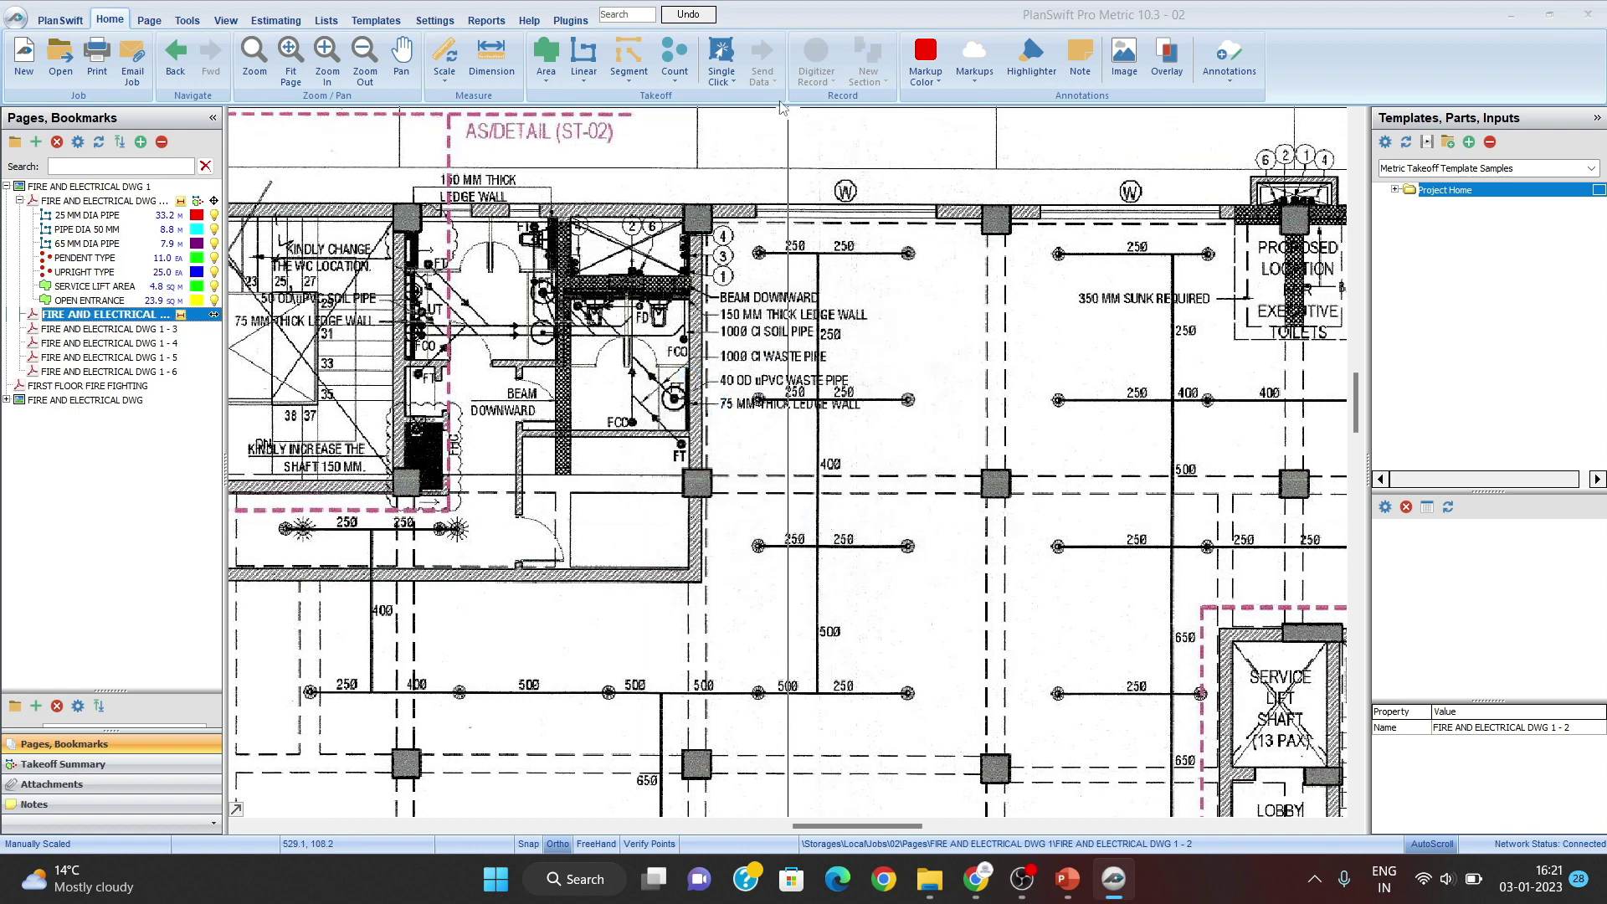
# Step: Create a magenta linear takeoff named PIPE DIA 50 MM with solid fill in the 1ST FL folder
pyautogui.scroll(4, 839, 548)
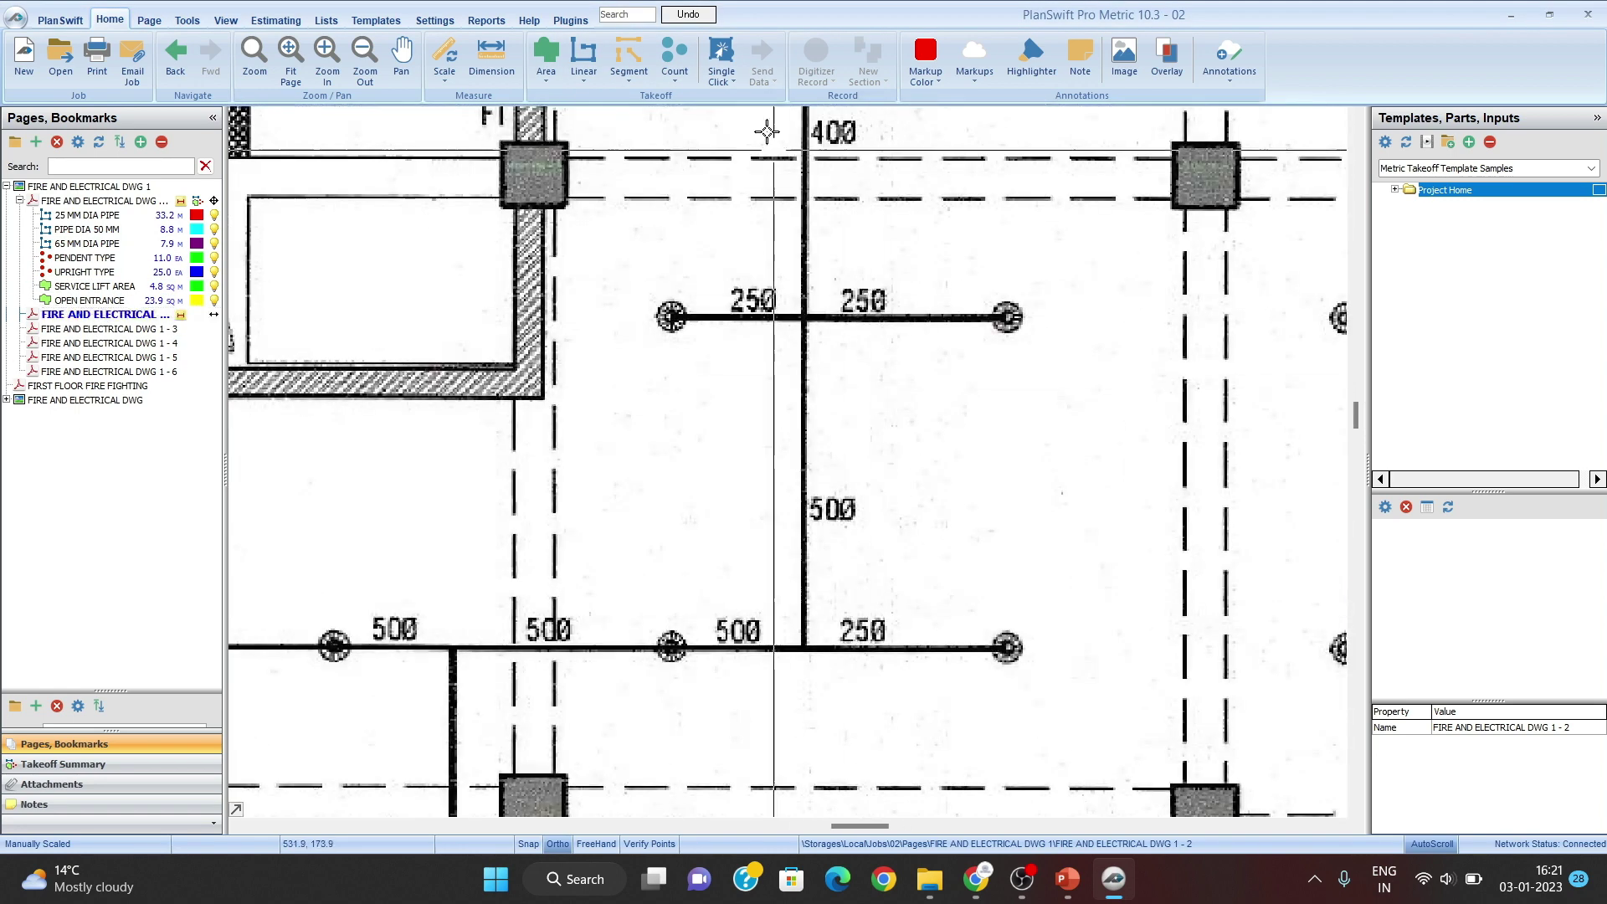
pyautogui.click(599, 54)
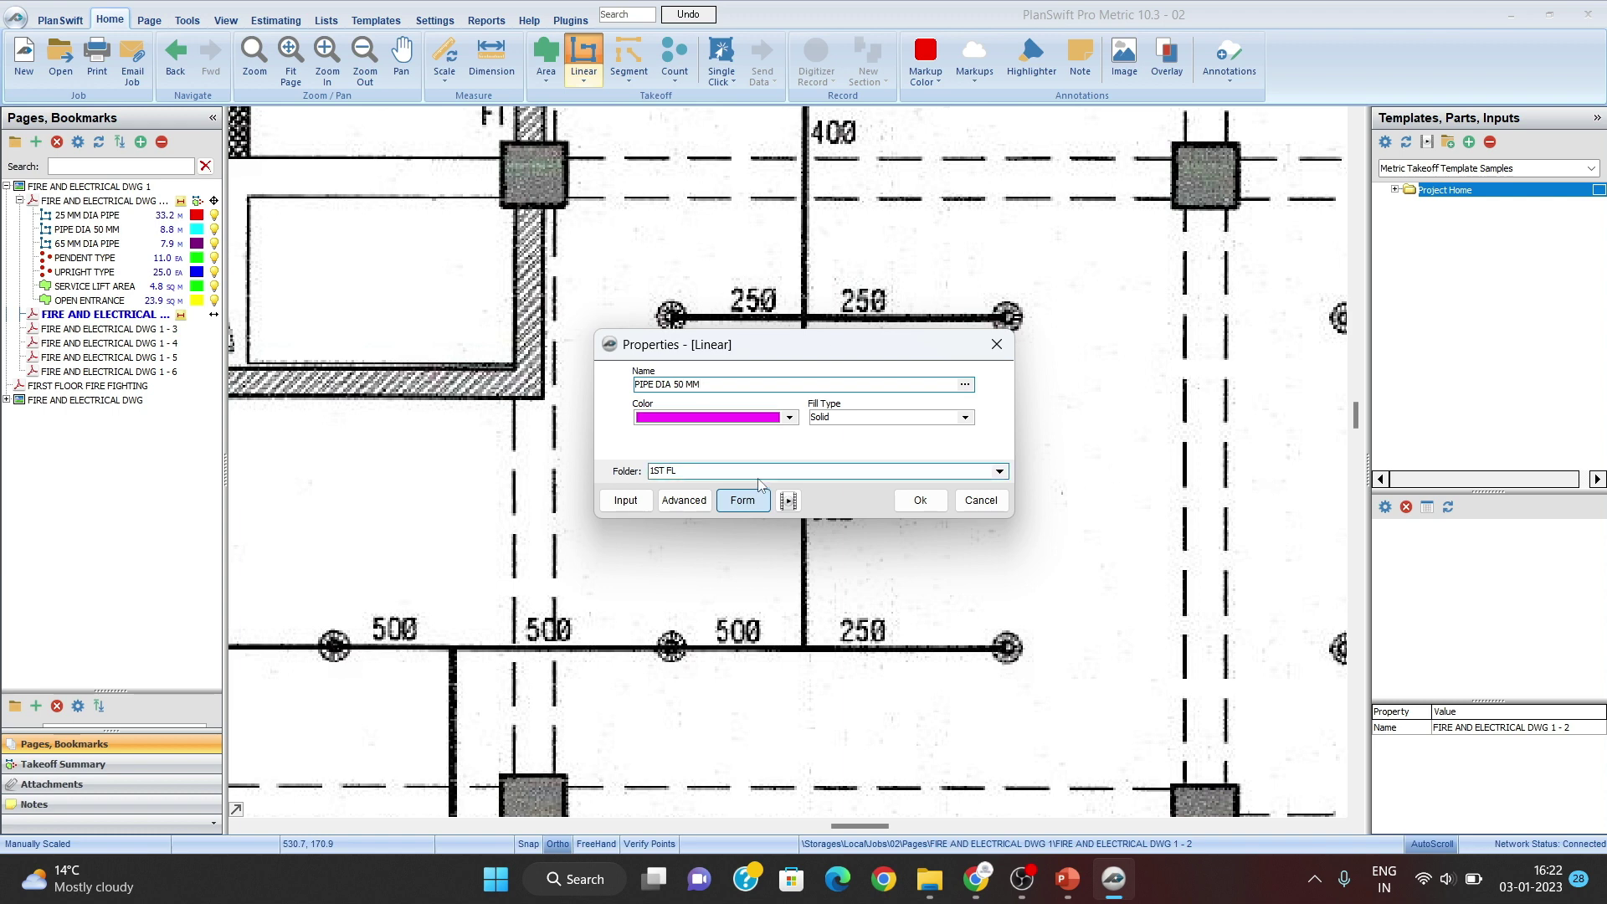
pyautogui.click(919, 500)
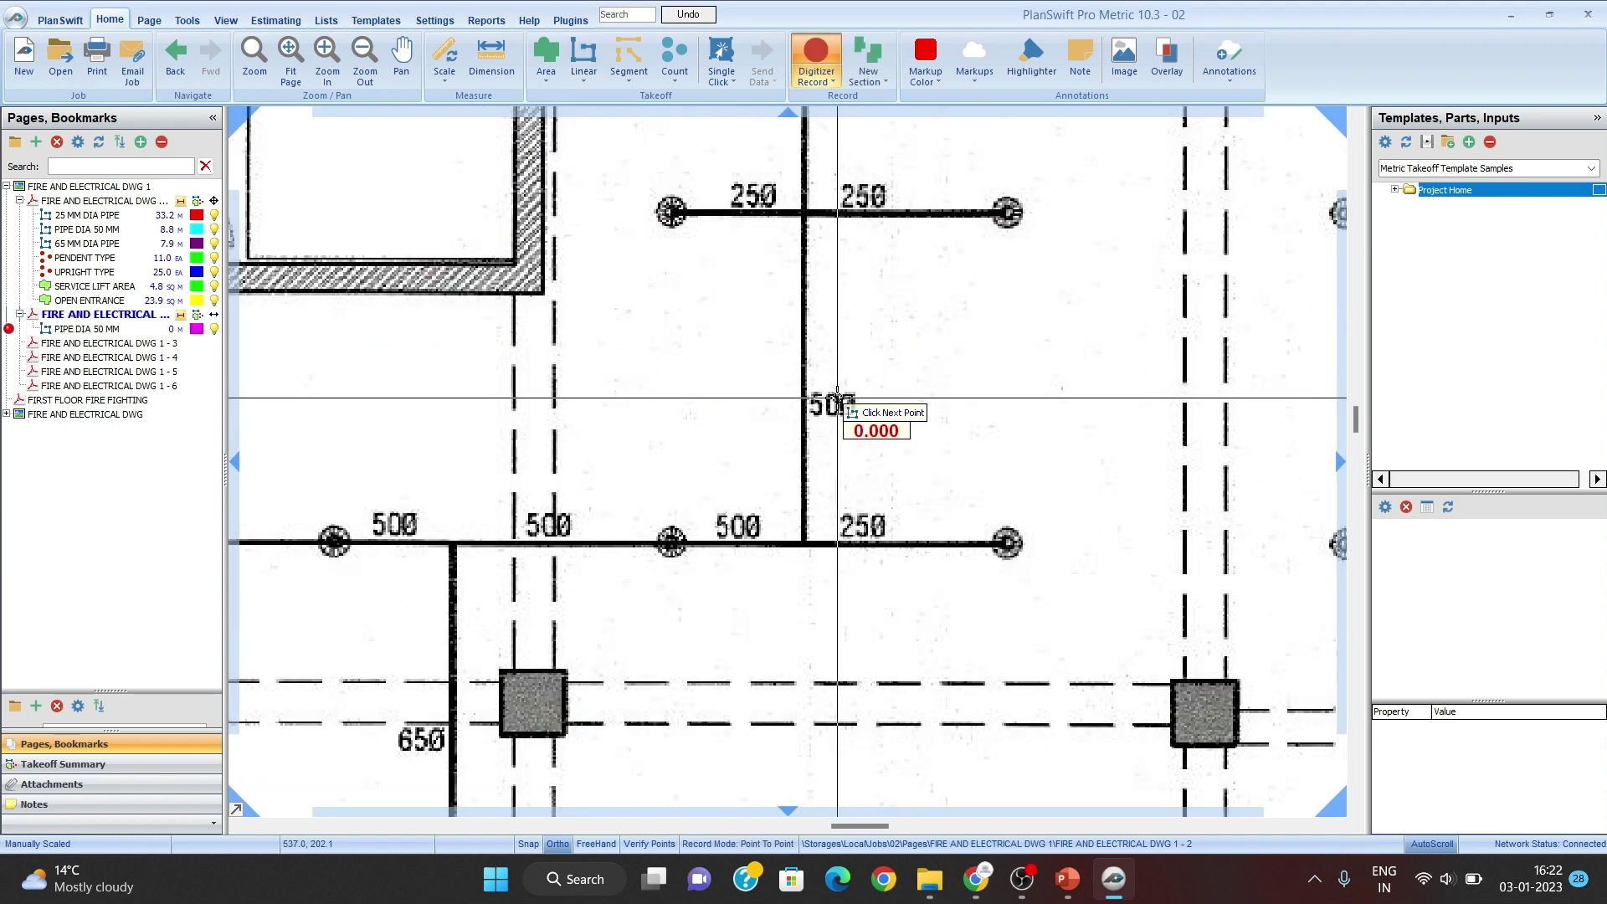
# Step: Trace the vertical 500 pipe and the adjoining horizontal 500 run up to the 400 segment's sprinkler as separate sections, and end recording
pyautogui.click(802, 554)
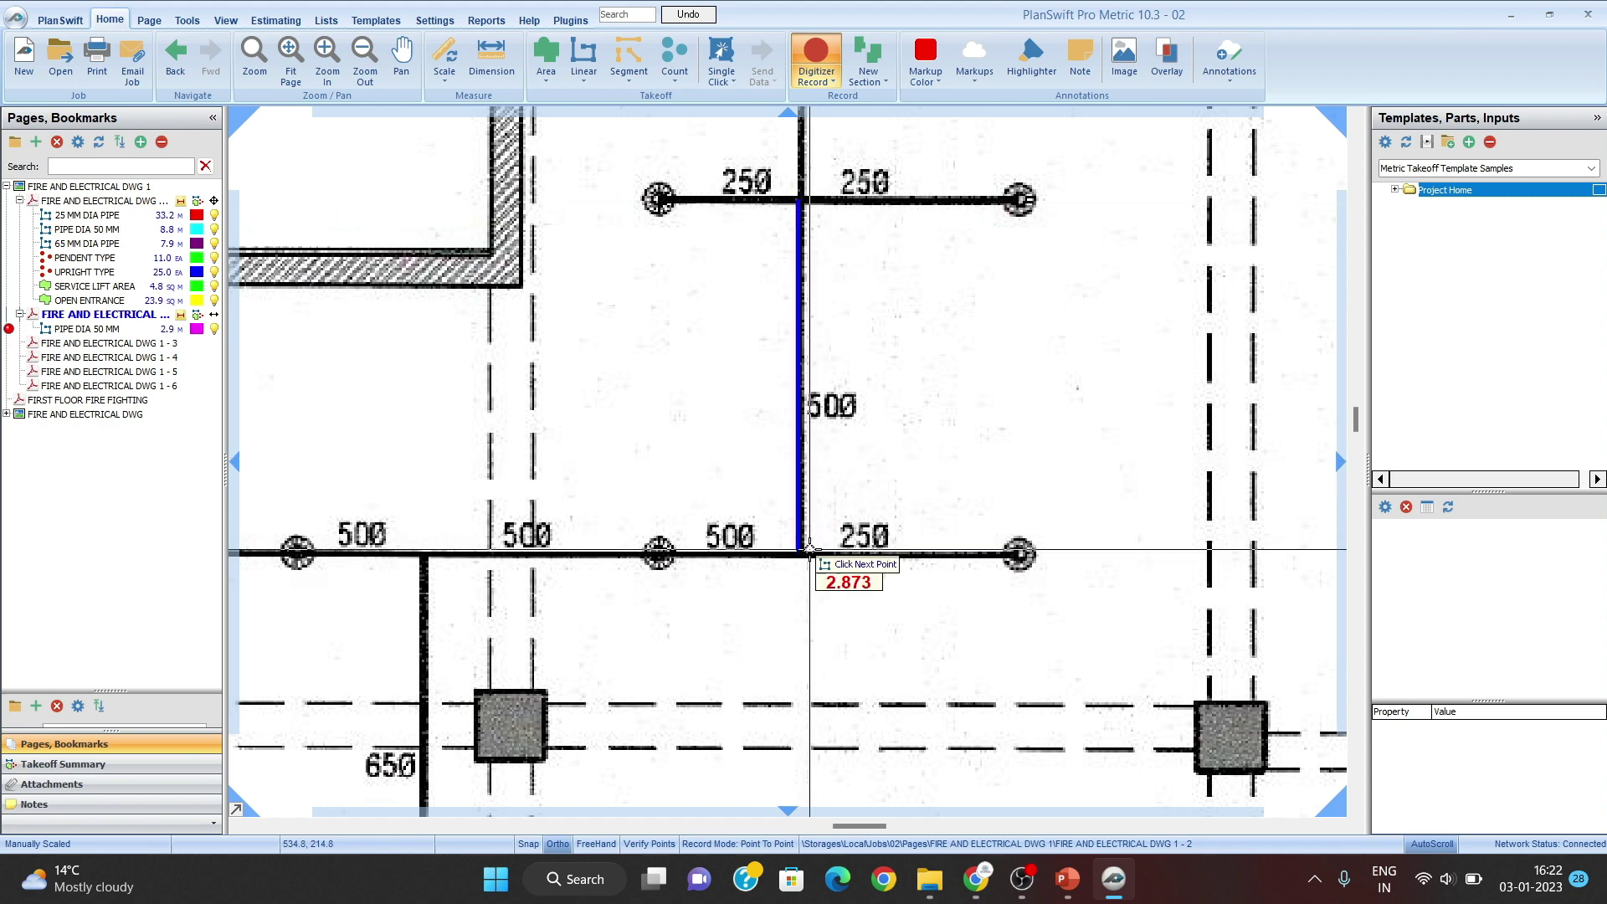
pyautogui.rightClick(808, 555)
pyautogui.click(868, 567)
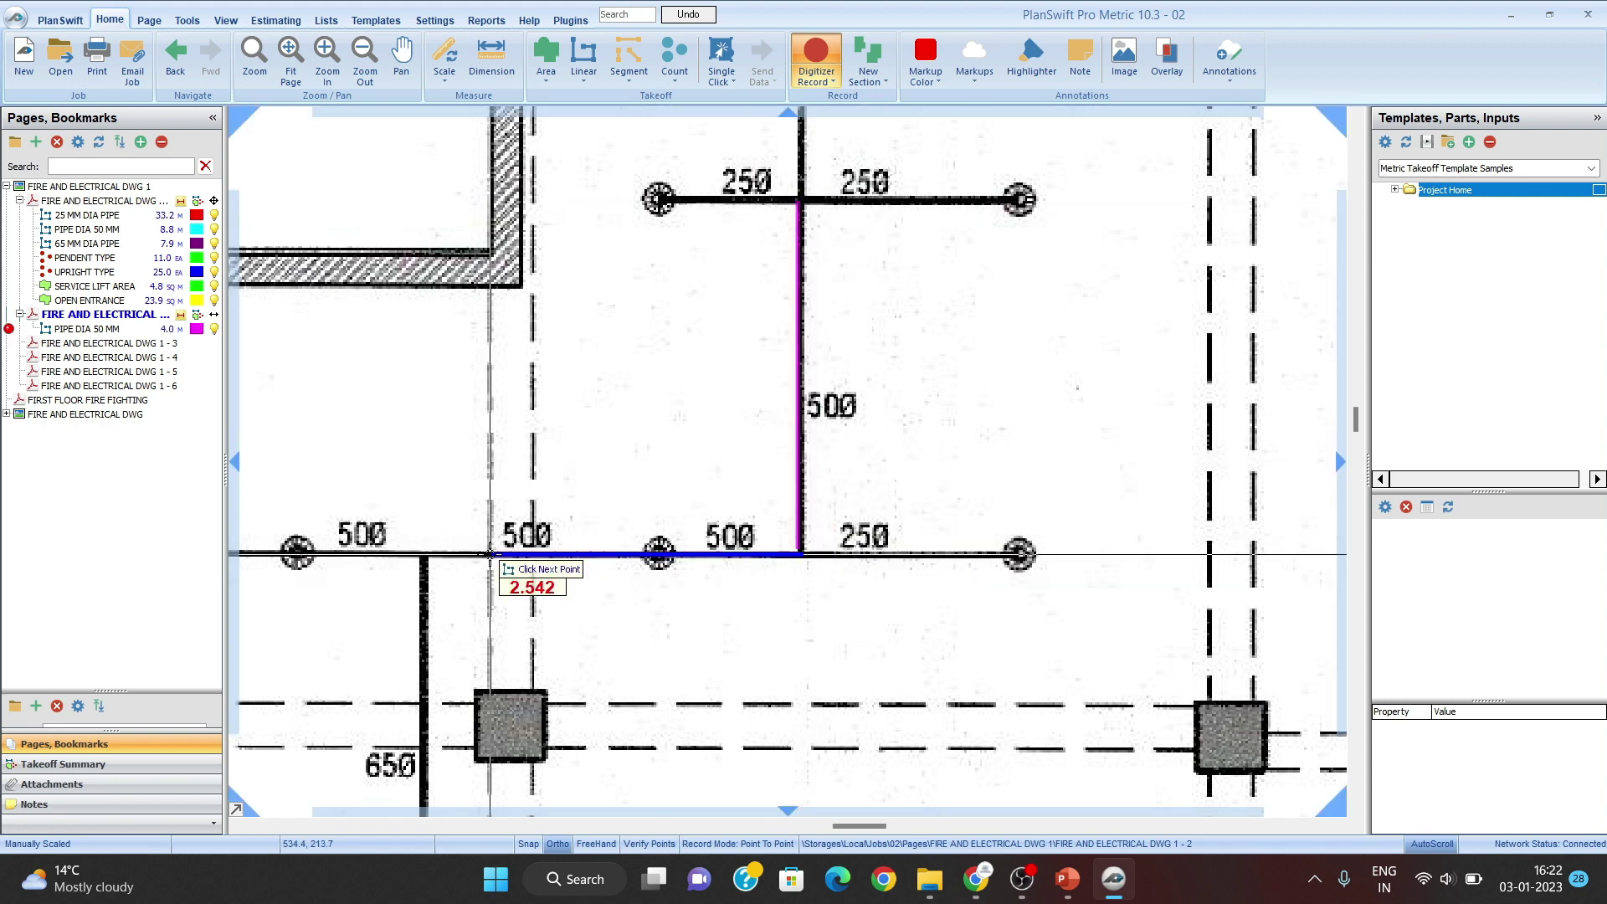
pyautogui.rightClick(768, 548)
pyautogui.click(808, 576)
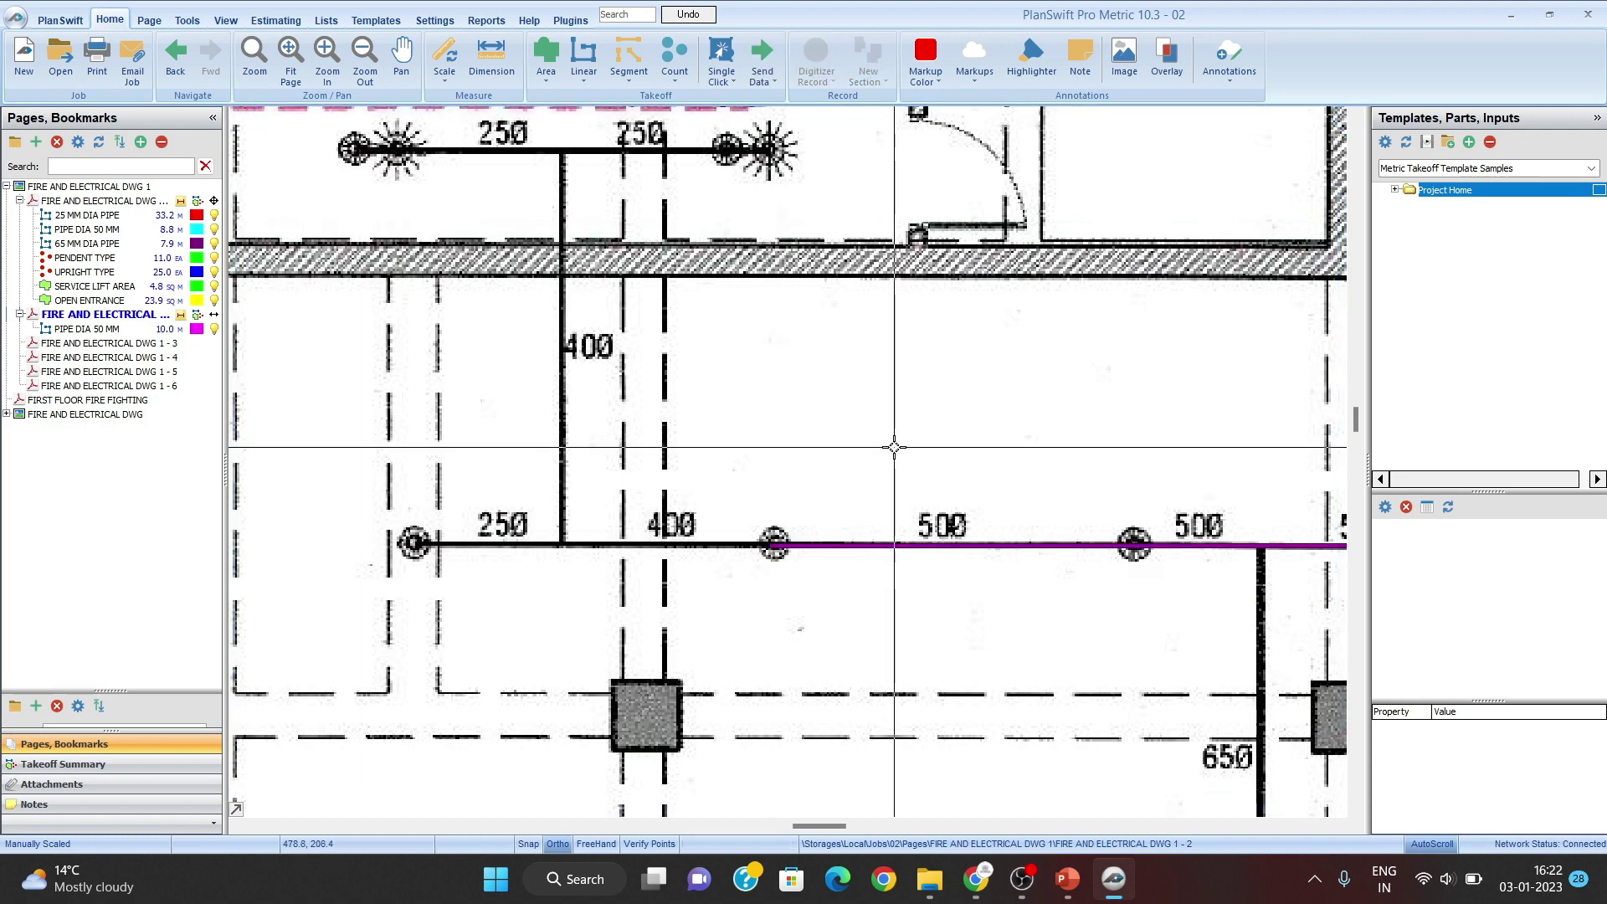
# Step: Delete the vertical 500 section from the PIPE DIA 50 MM takeoff
pyautogui.hscroll(5, 698, 421)
pyautogui.scroll(-3, 698, 420)
pyautogui.scroll(3, 896, 480)
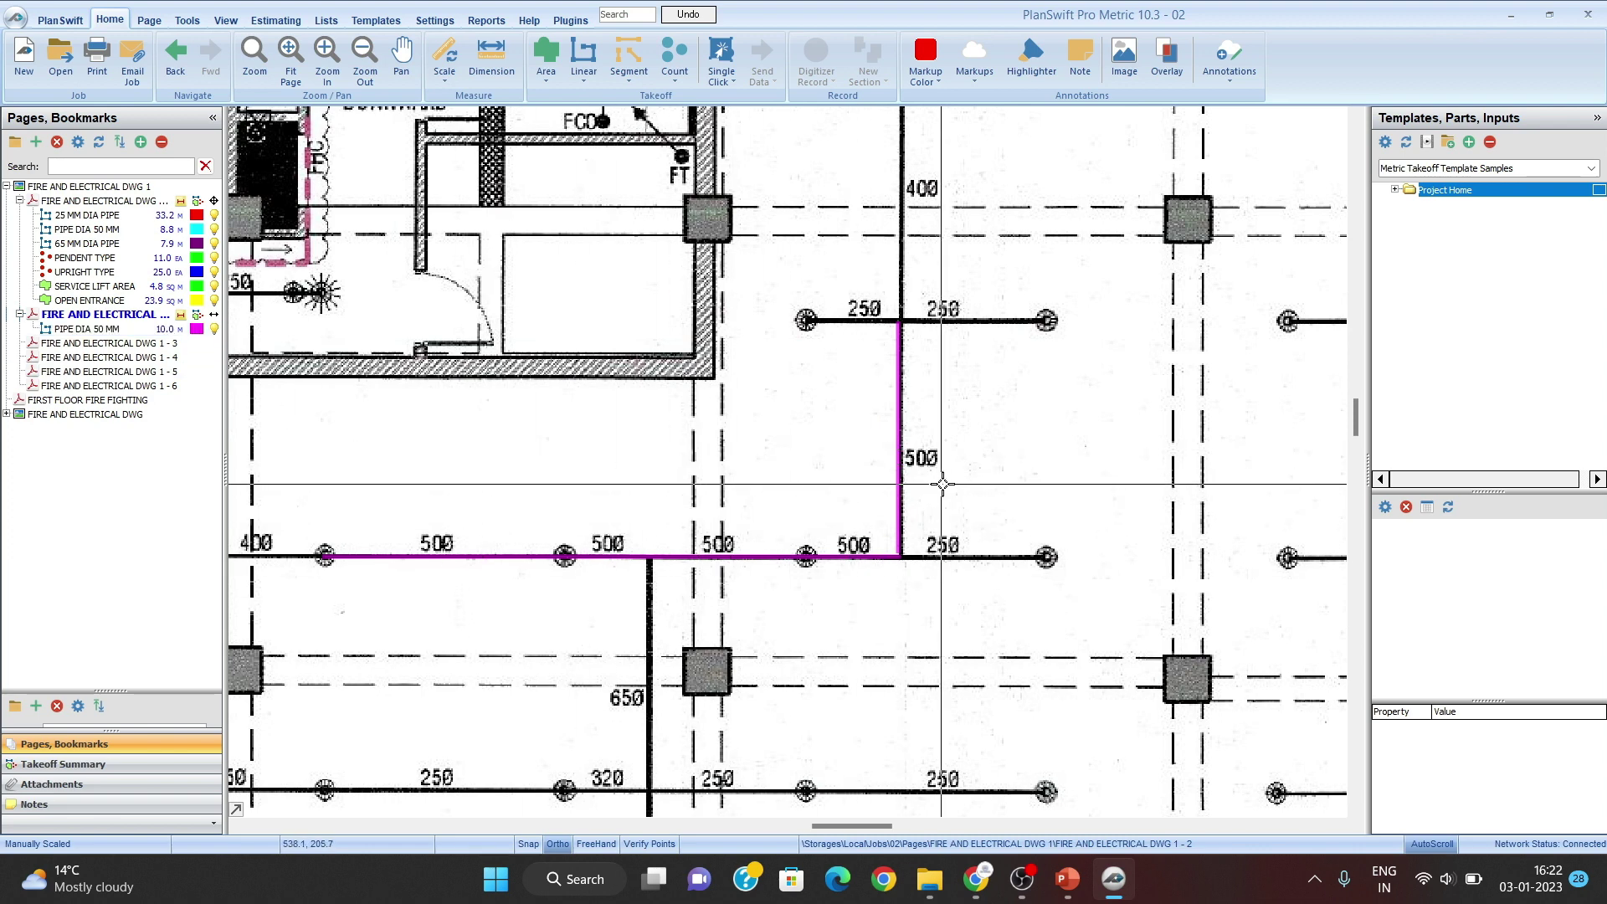
pyautogui.click(900, 399)
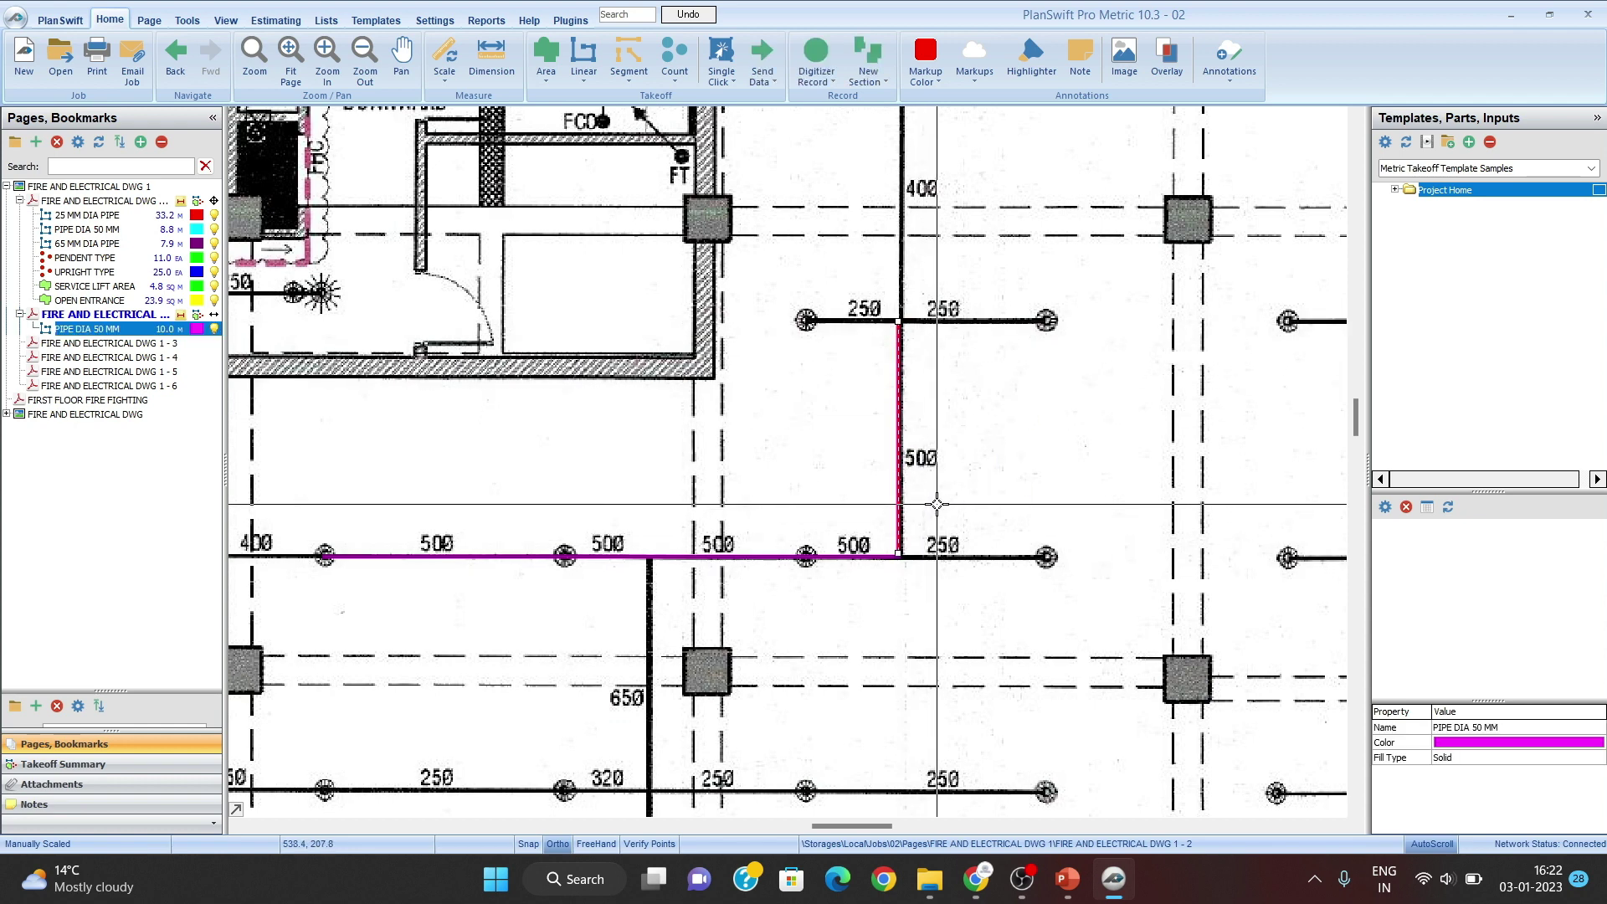
pyautogui.press('Delete')
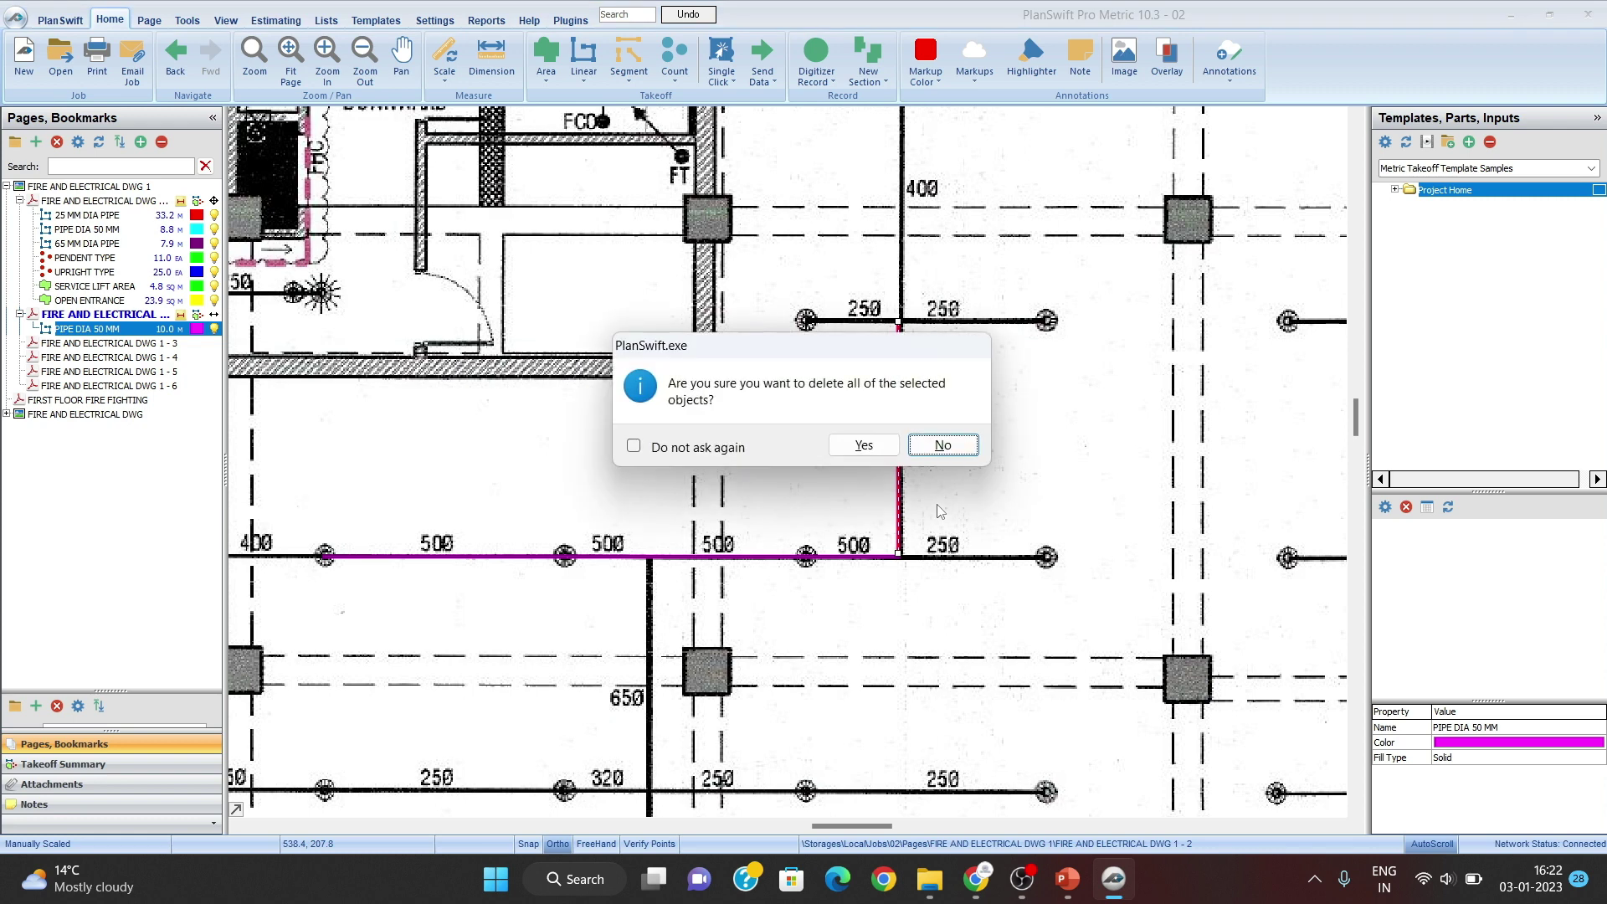
pyautogui.click(863, 446)
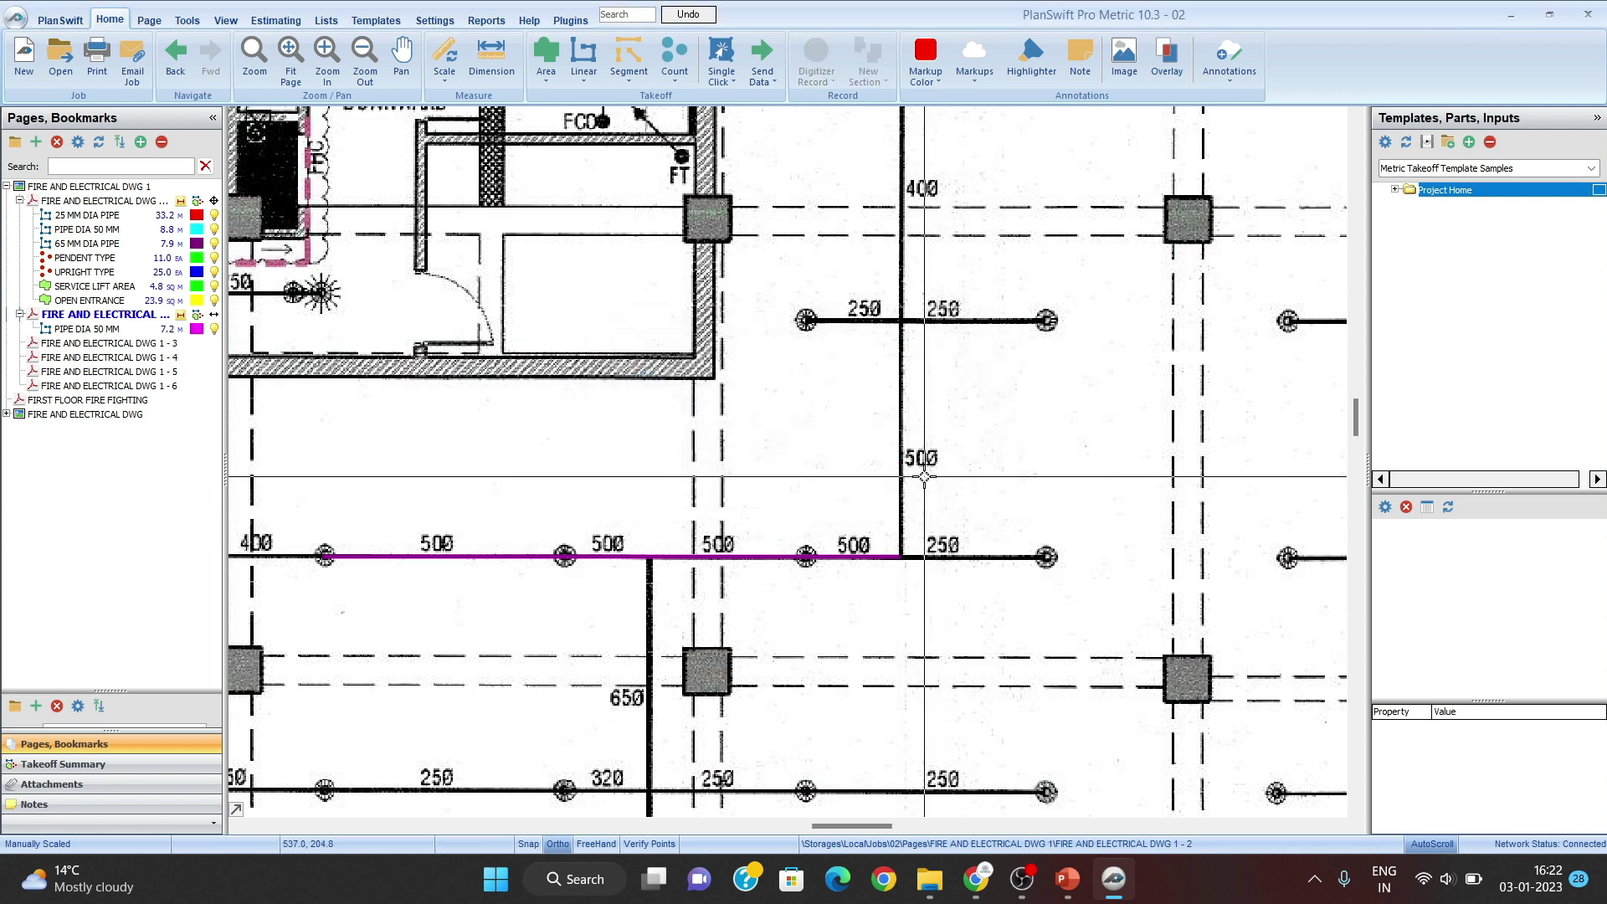
# Step: Create a cyan circle count takeoff named PENDENT TYPE with solid fill in the 1ST FL folder
pyautogui.moveTo(562, 470)
pyautogui.mouseDown()
pyautogui.moveTo(631, 419)
pyautogui.moveTo(621, 401)
pyautogui.moveTo(506, 475)
pyautogui.mouseUp()
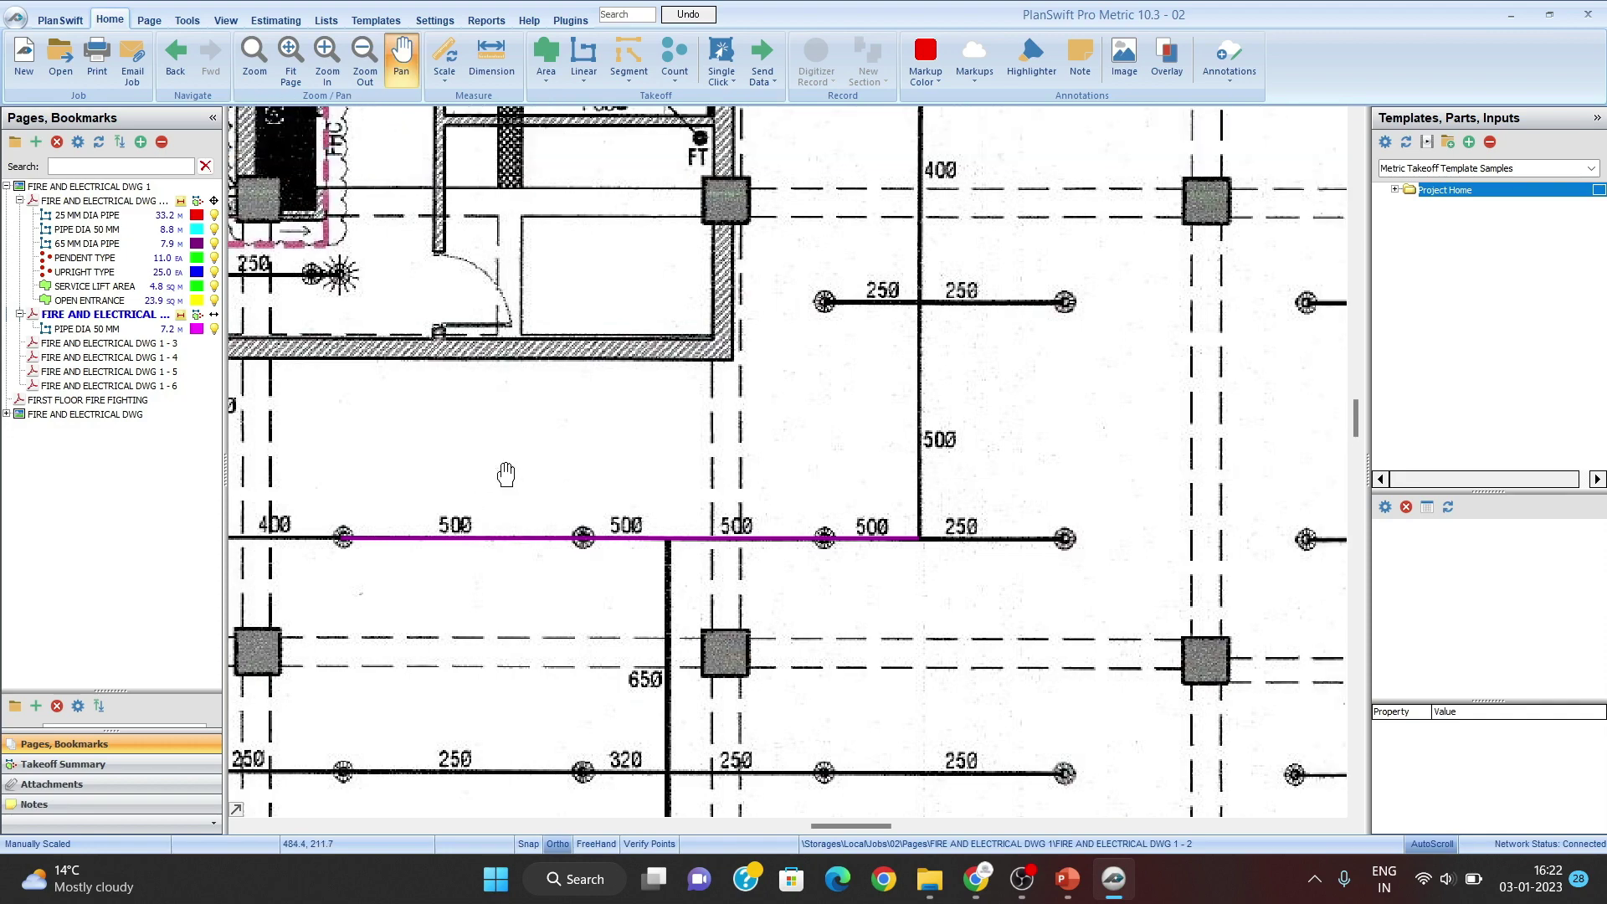
pyautogui.moveTo(685, 413); pyautogui.dragTo(676, 511)
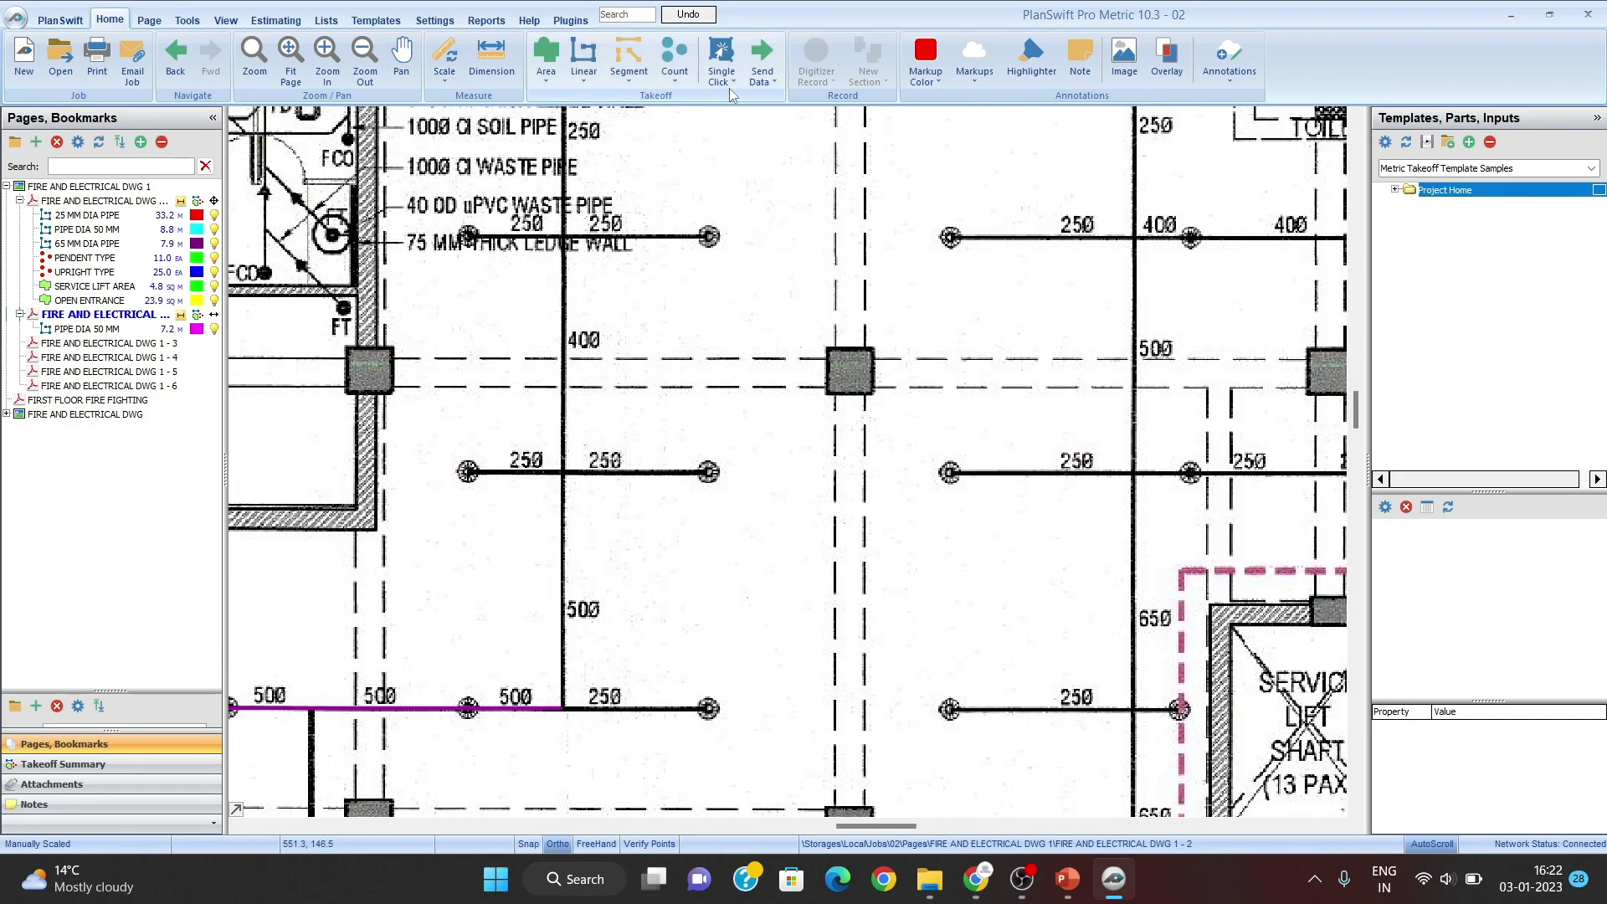
pyautogui.click(695, 72)
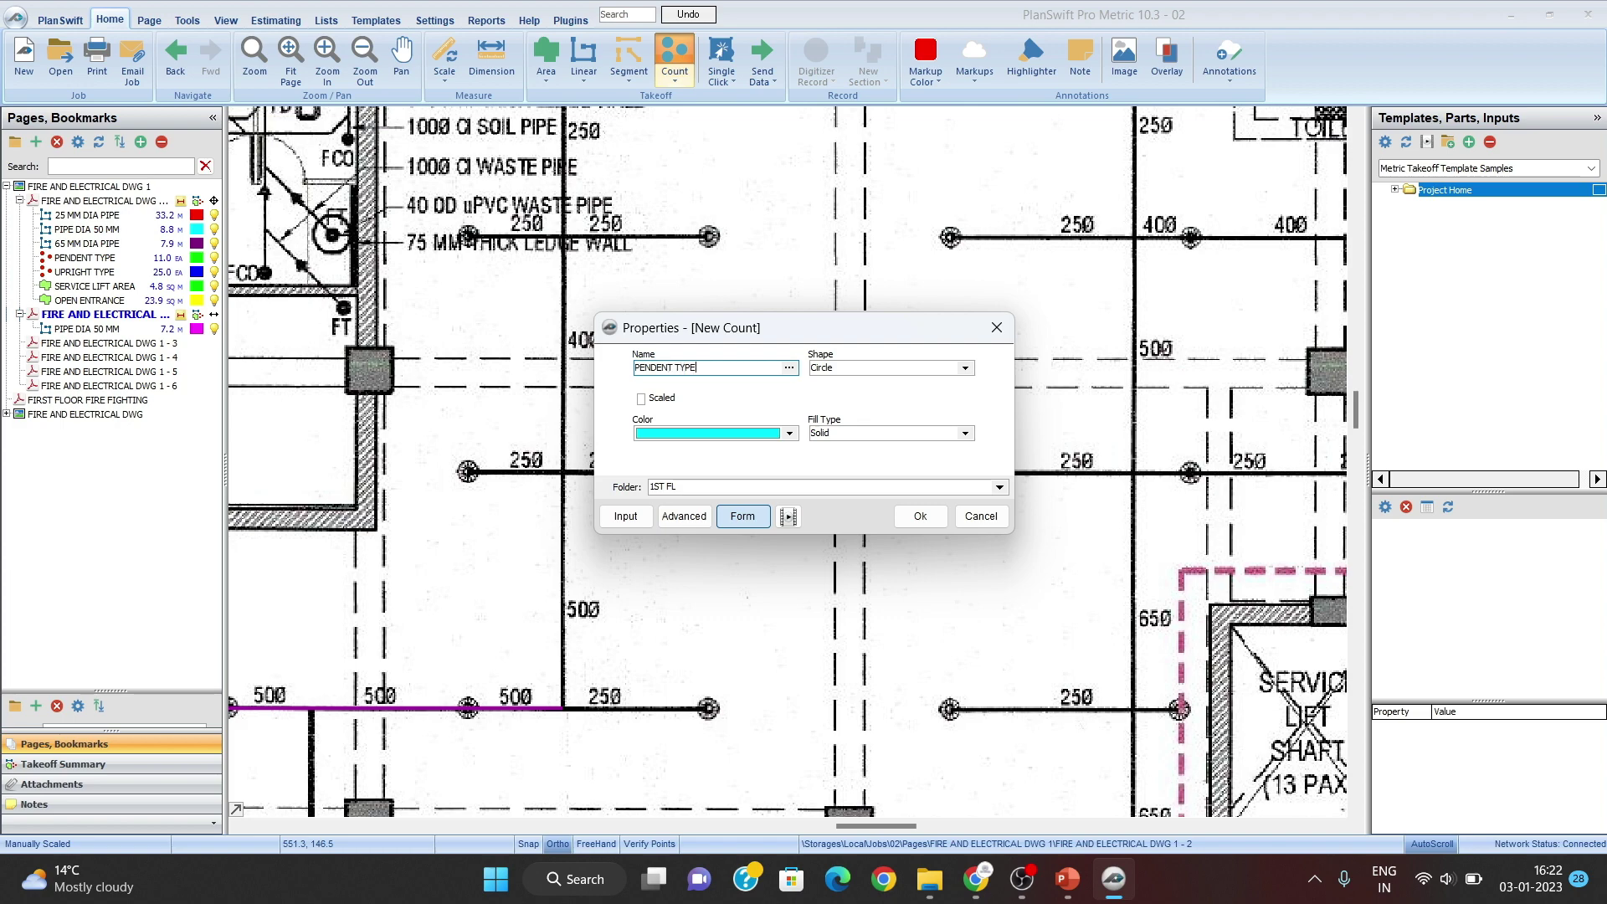
pyautogui.click(919, 516)
# Step: Examine the first floor sprinkler layout to locate the pendent type sprinklers
pyautogui.scroll(-6, 902, 503)
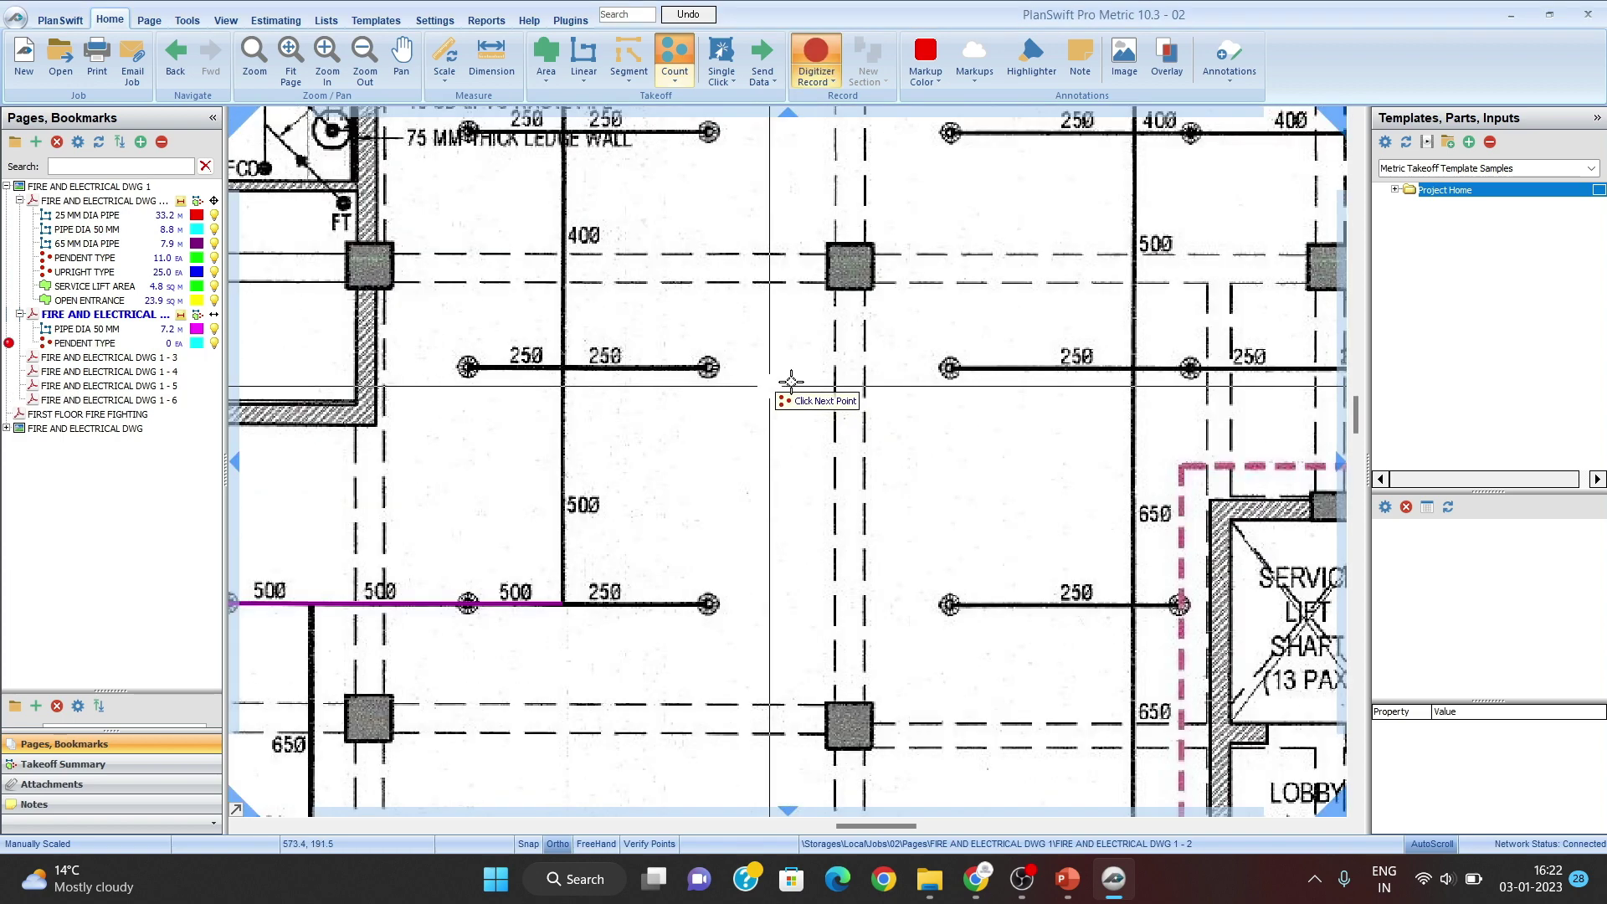
pyautogui.moveTo(438, 616)
pyautogui.mouseDown()
pyautogui.moveTo(843, 273)
pyautogui.moveTo(862, 225)
pyautogui.mouseUp()
pyautogui.moveTo(427, 513)
pyautogui.mouseDown()
pyautogui.moveTo(1002, 491)
pyautogui.moveTo(983, 485)
pyautogui.mouseUp()
pyautogui.moveTo(781, 616); pyautogui.dragTo(694, 216)
pyautogui.scroll(2, 350, 504)
pyautogui.scroll(2, 361, 514)
pyautogui.moveTo(397, 615)
pyautogui.mouseDown()
pyautogui.moveTo(403, 581)
pyautogui.moveTo(537, 527)
pyautogui.mouseUp()
pyautogui.scroll(-1, 541, 528)
pyautogui.moveTo(791, 315); pyautogui.dragTo(288, 741)
pyautogui.moveTo(614, 567); pyautogui.dragTo(423, 747)
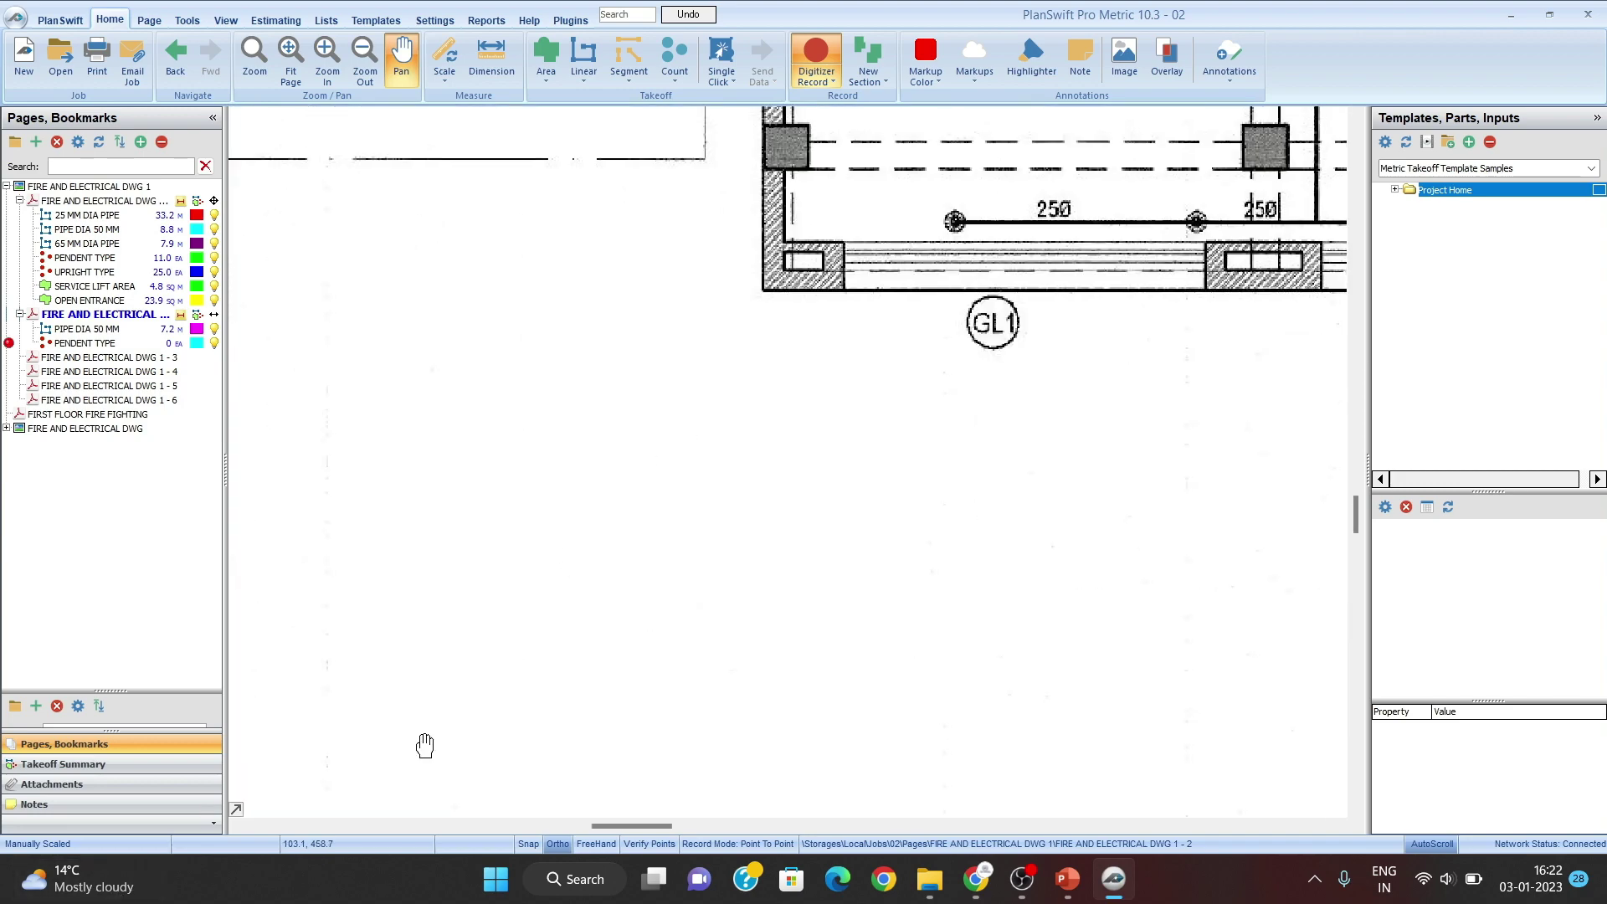
pyautogui.moveTo(999, 201)
pyautogui.mouseDown()
pyautogui.moveTo(650, 578)
pyautogui.moveTo(370, 718)
pyautogui.mouseUp()
pyautogui.moveTo(1027, 222)
pyautogui.mouseDown()
pyautogui.moveTo(864, 563)
pyautogui.moveTo(530, 774)
pyautogui.mouseUp()
pyautogui.scroll(-3, 1039, 431)
pyautogui.scroll(3, 1162, 237)
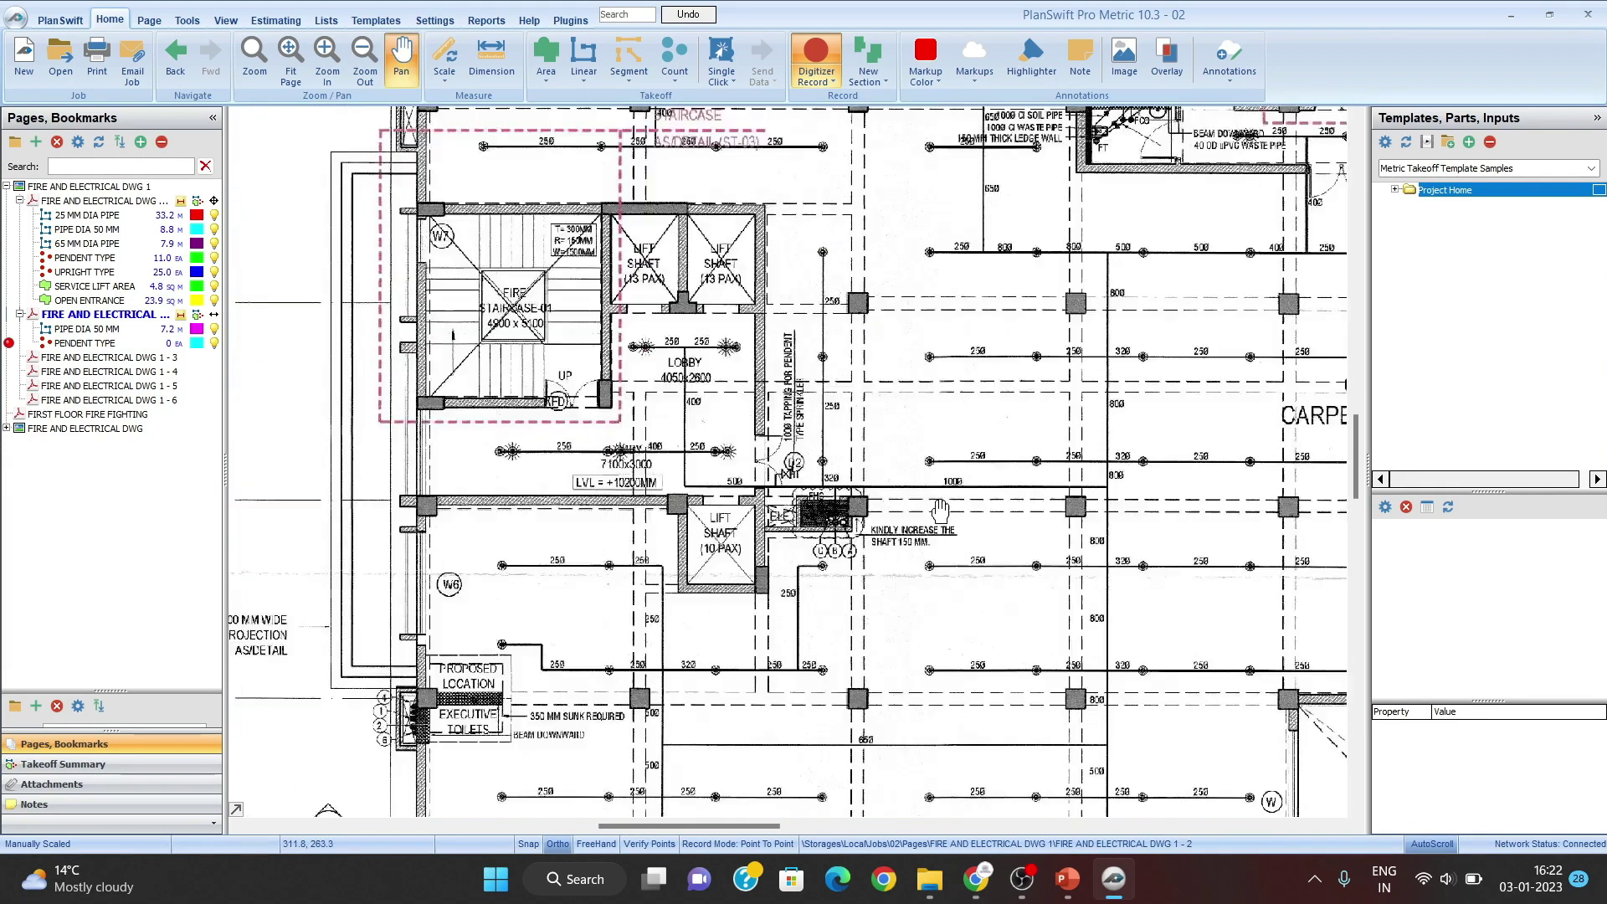
# Step: Count the four pendent sprinklers along the corridor between the central staircase and door D1, and end recording
pyautogui.moveTo(1162, 237); pyautogui.dragTo(810, 393)
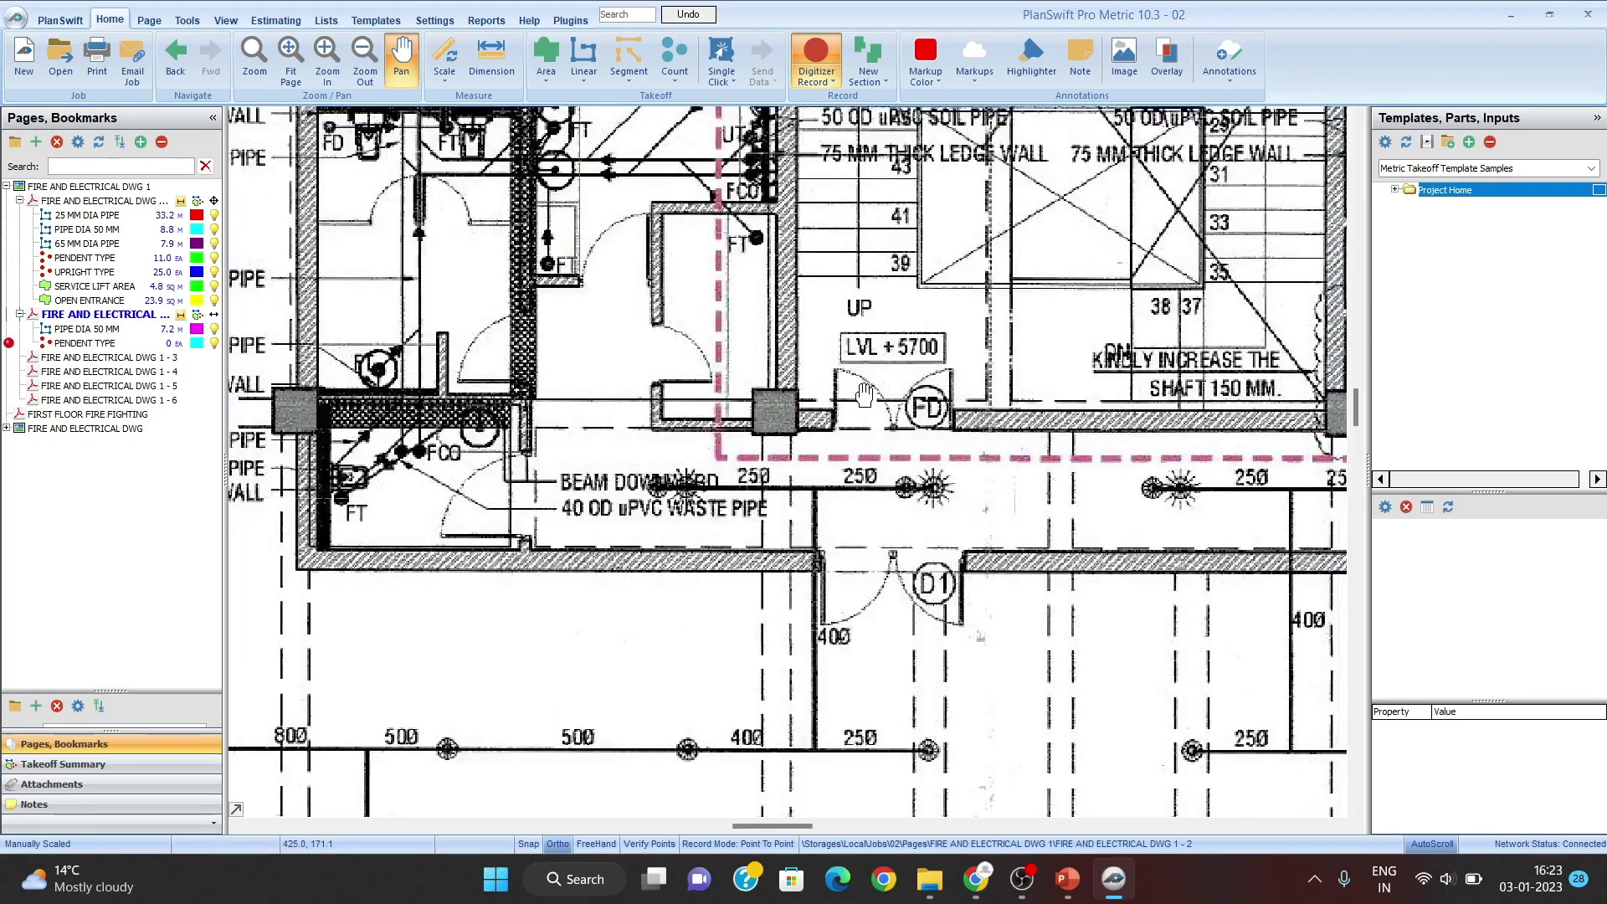
pyautogui.moveTo(1215, 390)
pyautogui.mouseDown()
pyautogui.moveTo(1014, 414)
pyautogui.moveTo(949, 371)
pyautogui.mouseUp()
pyautogui.scroll(3, 810, 423)
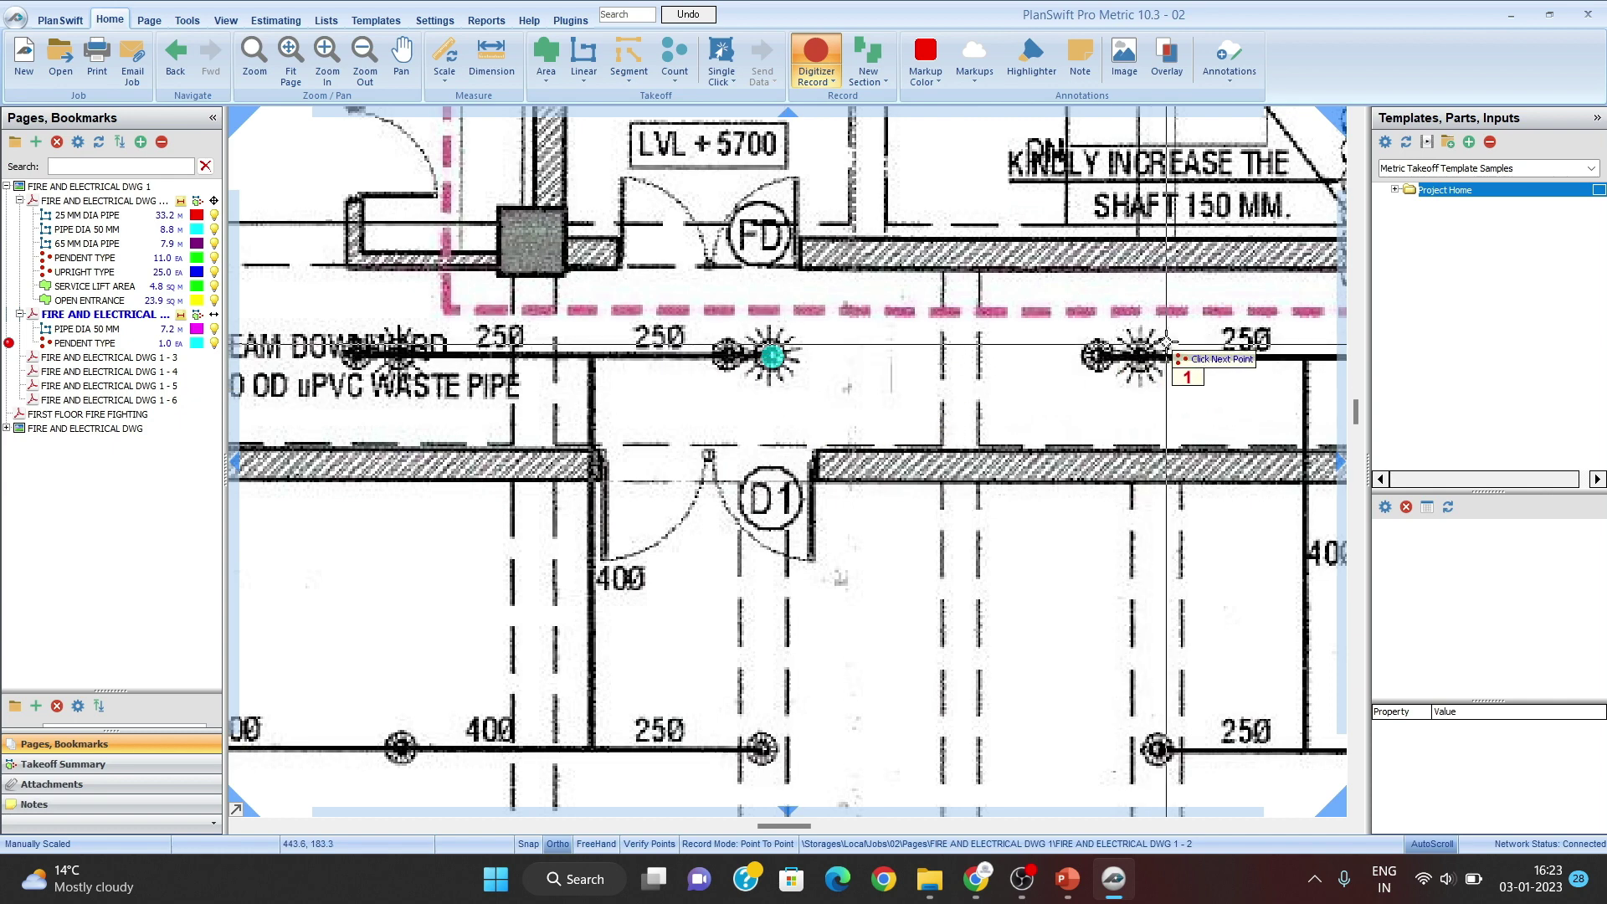
pyautogui.click(1145, 360)
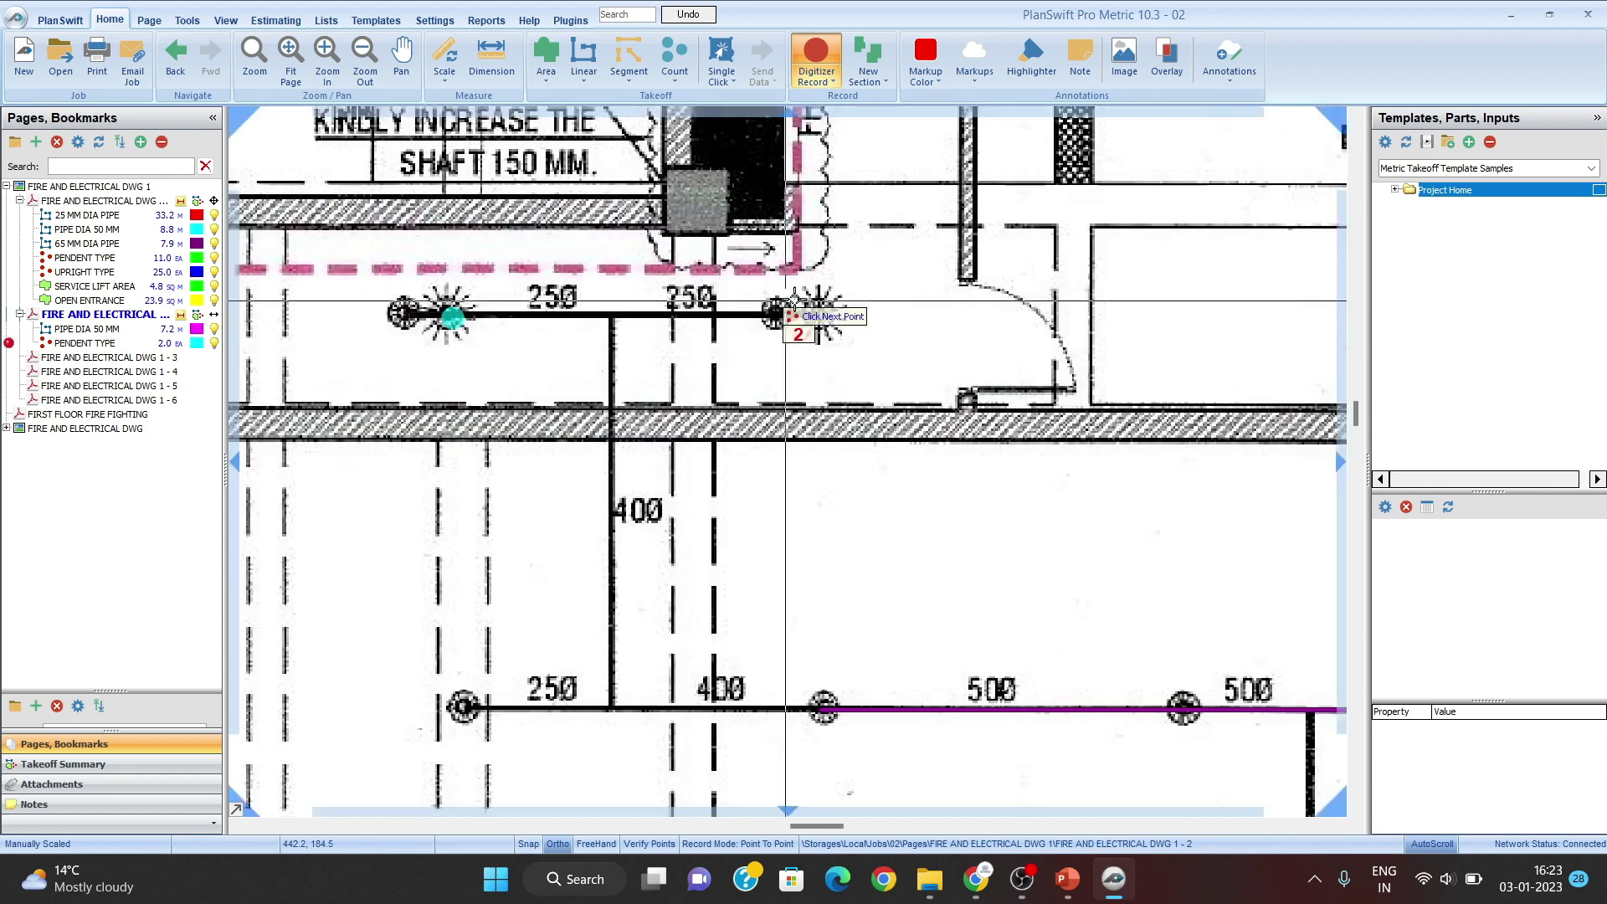
pyautogui.scroll(-5, 922, 325)
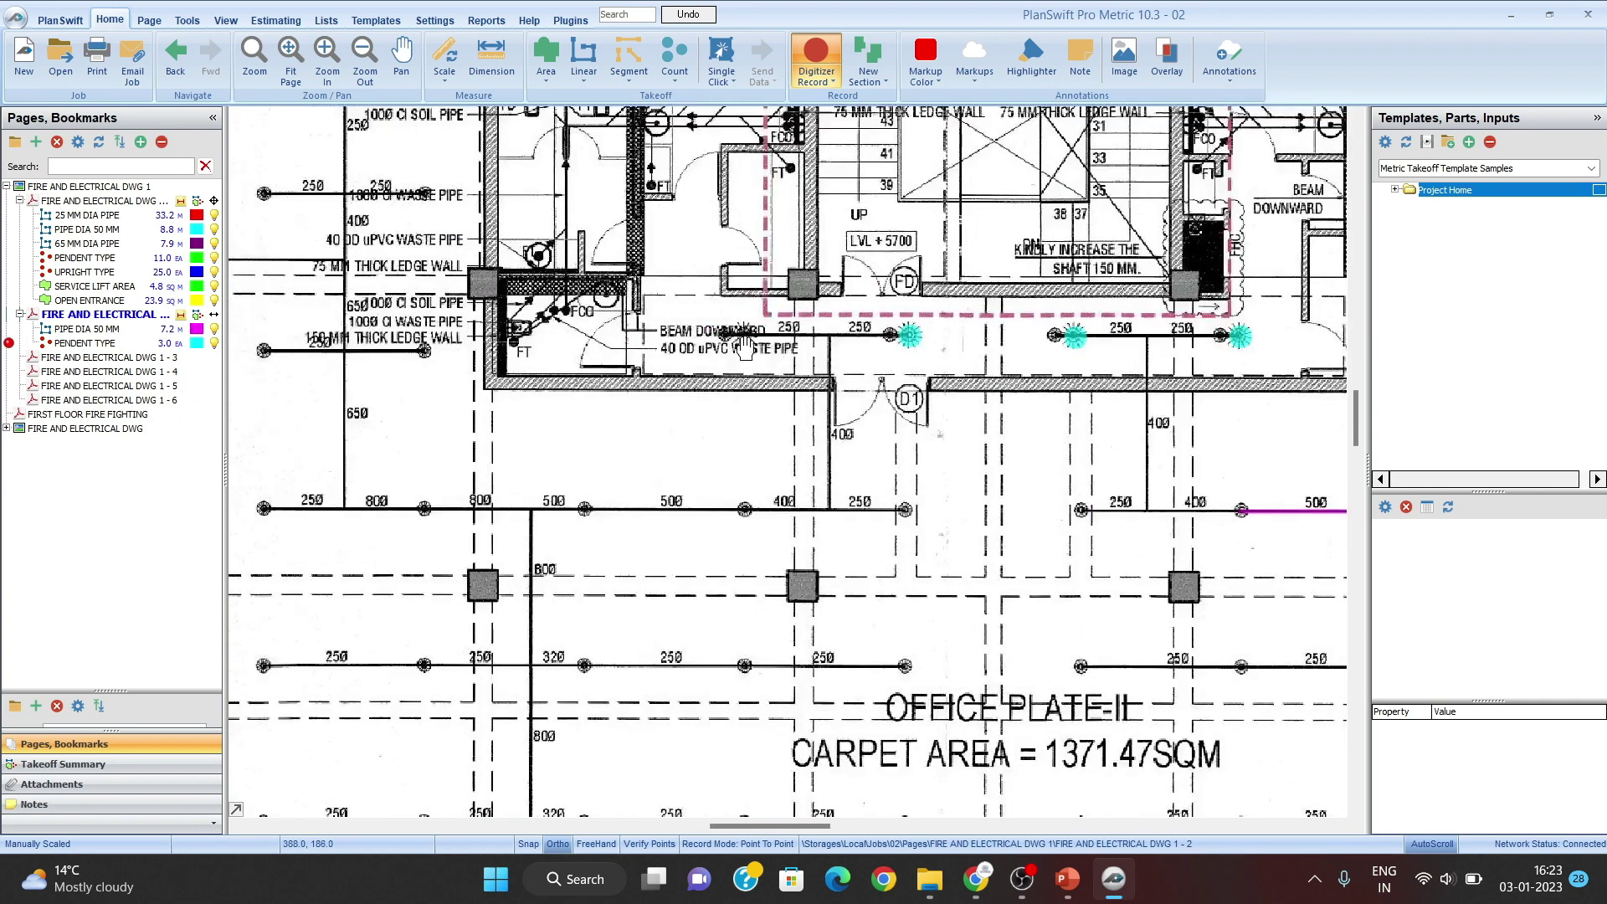
pyautogui.moveTo(787, 428); pyautogui.dragTo(754, 615)
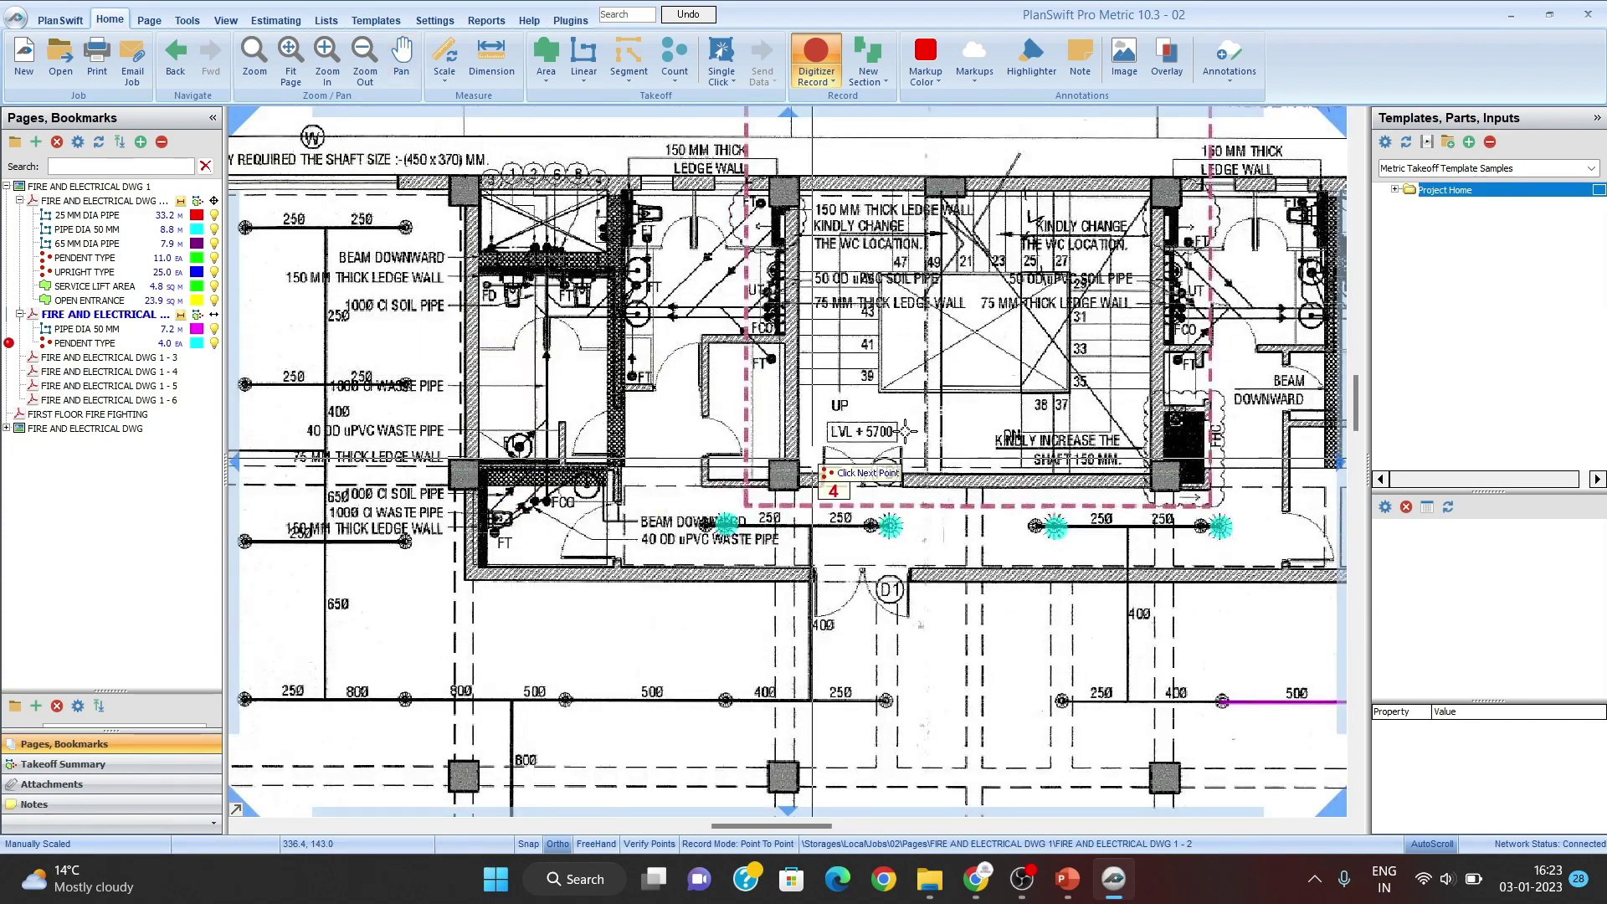
pyautogui.moveTo(825, 463); pyautogui.dragTo(370, 459)
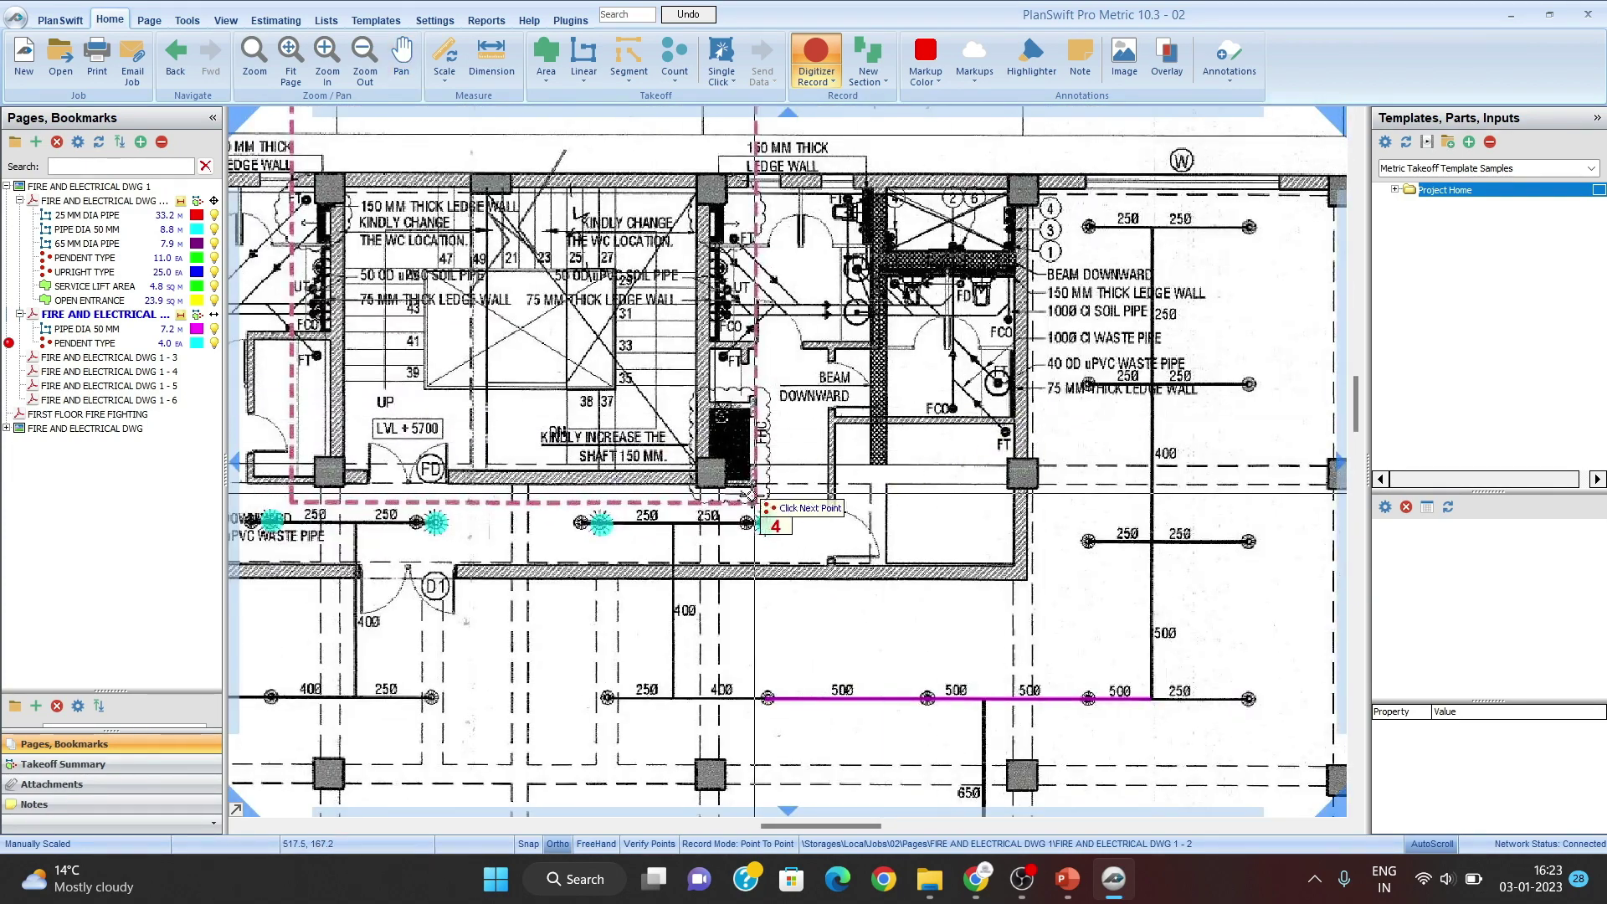
pyautogui.moveTo(757, 490)
pyautogui.mouseDown()
pyautogui.moveTo(869, 421)
pyautogui.moveTo(884, 454)
pyautogui.mouseUp()
pyautogui.press('Escape')
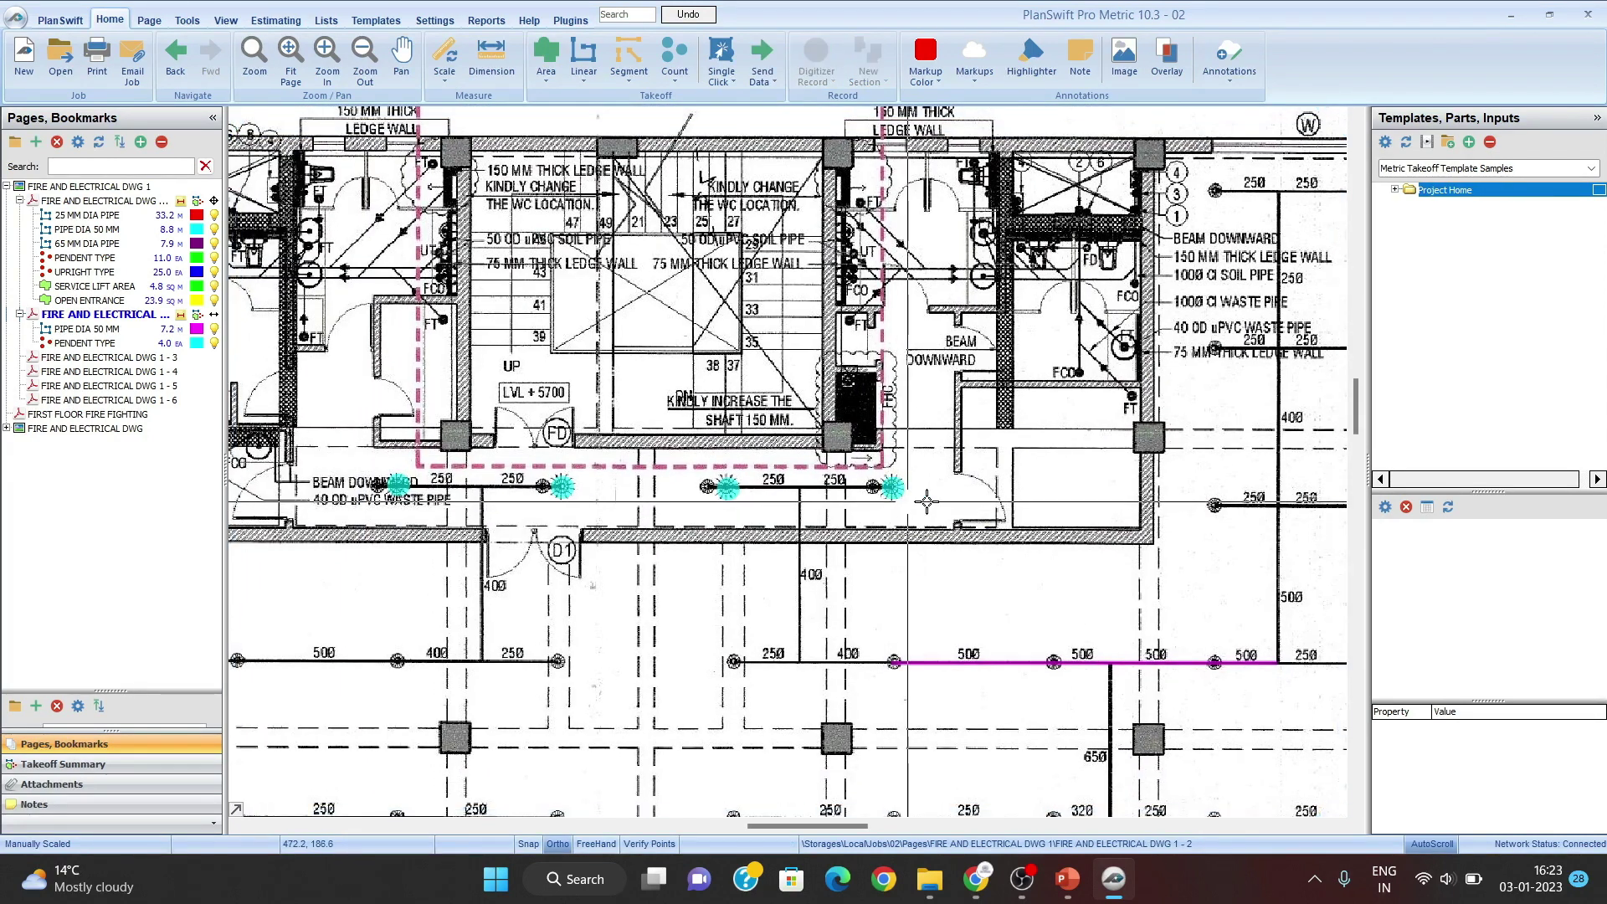
# Step: Remove the PENDENT TYPE count mark from the corridor sprinkler just below the FHC shaft
pyautogui.scroll(4, 885, 530)
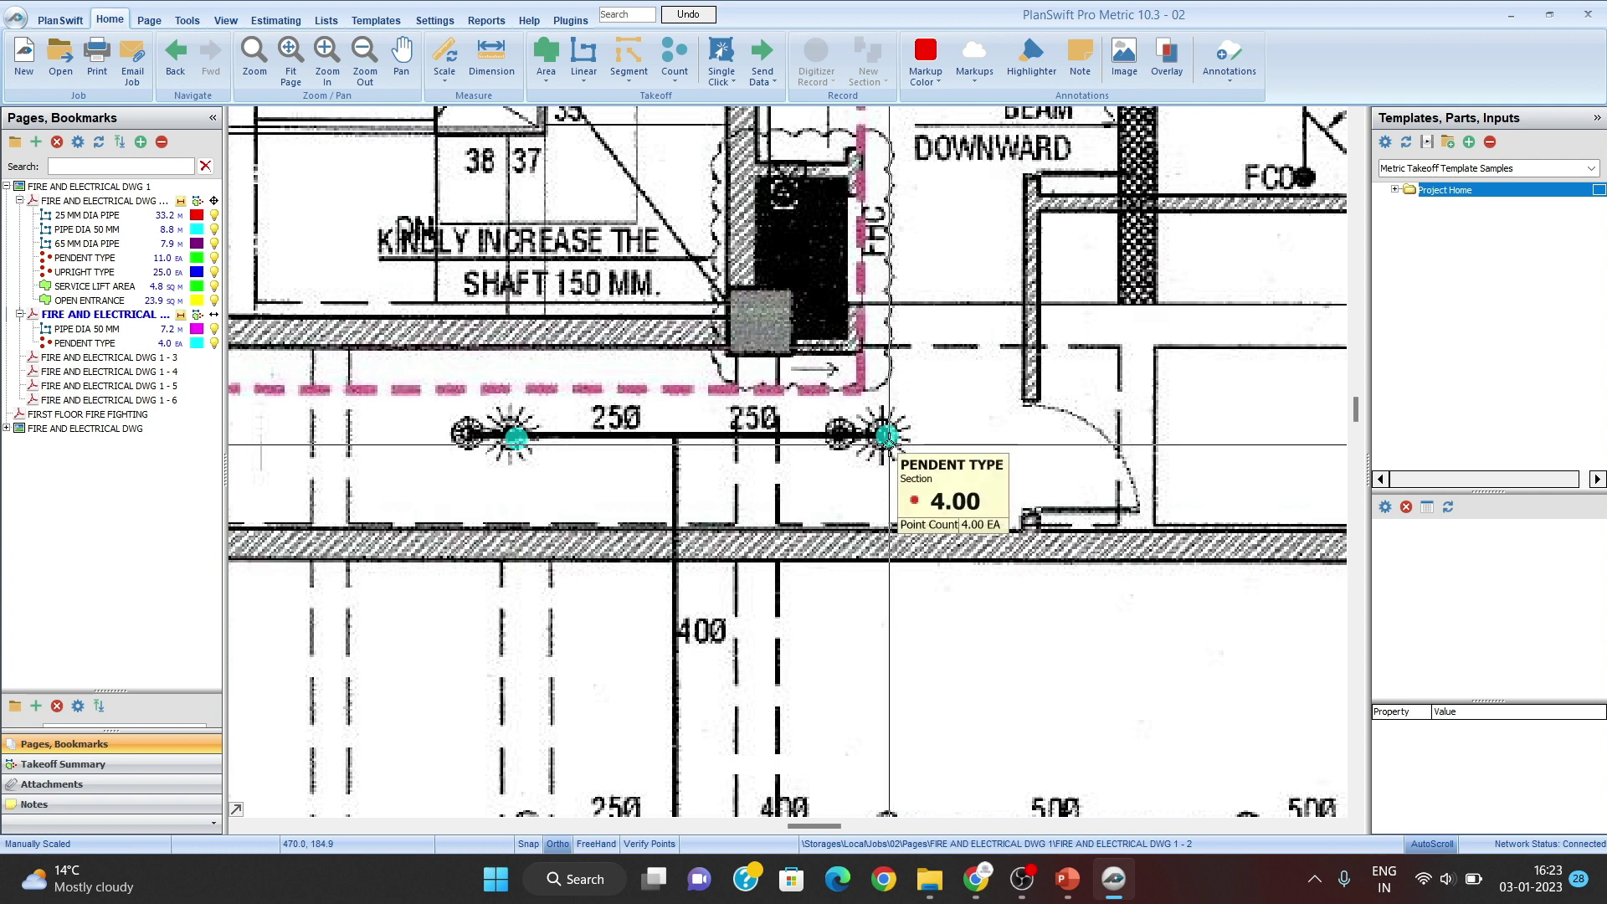
pyautogui.click(888, 436)
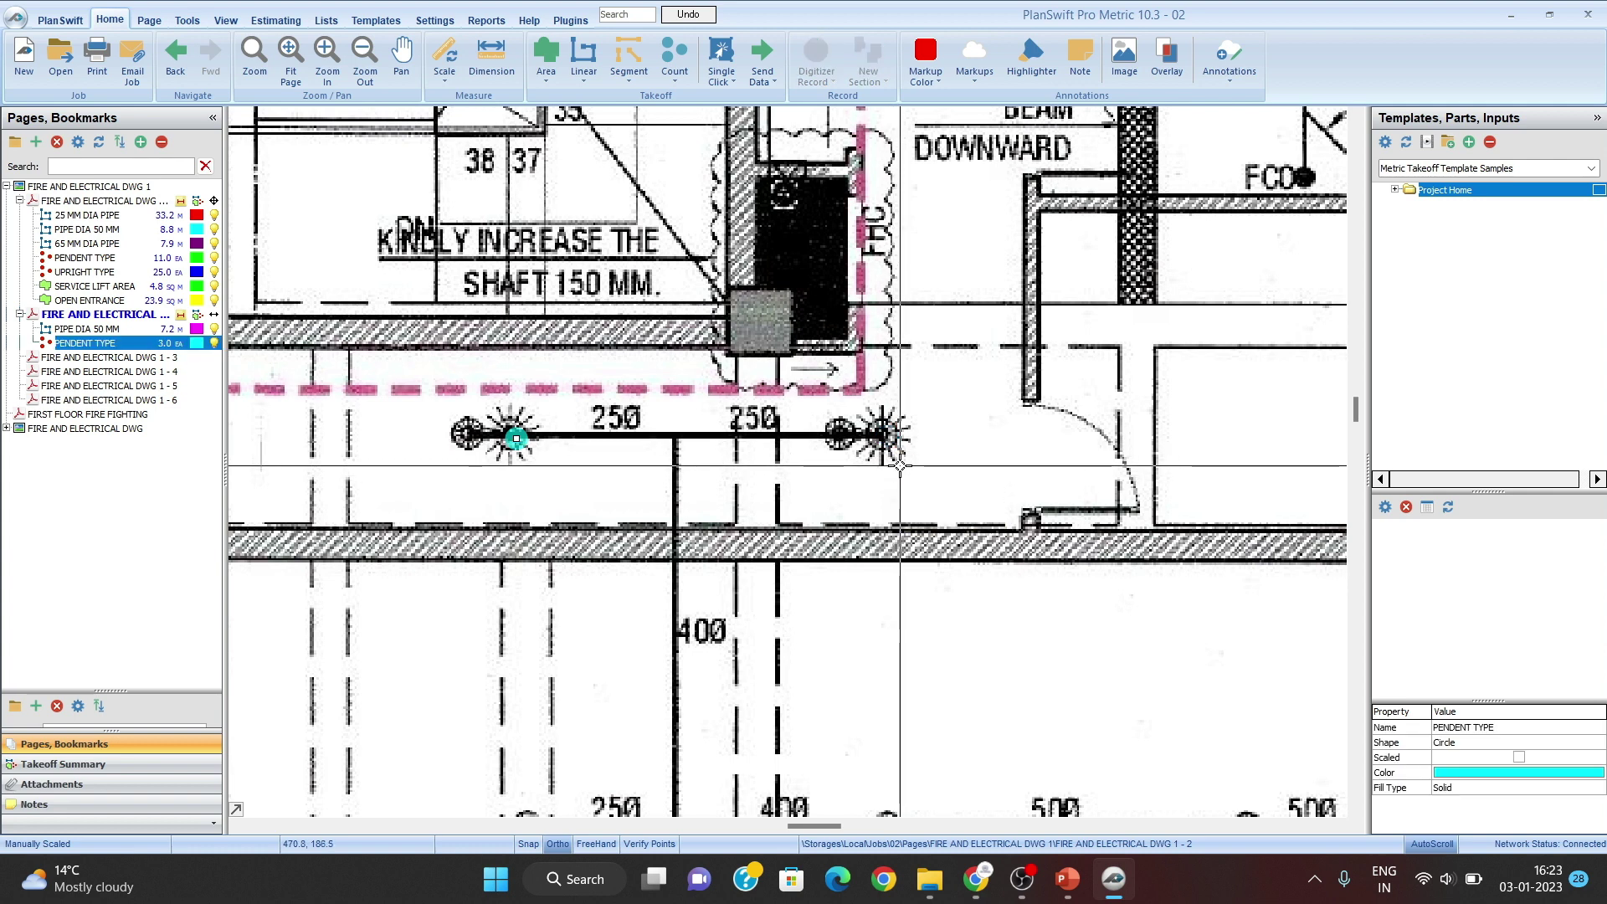
# Step: Remove the PENDENT TYPE count marks from the second corridor sprinkler left of the FHC shaft and the one above door D1
pyautogui.click(517, 438)
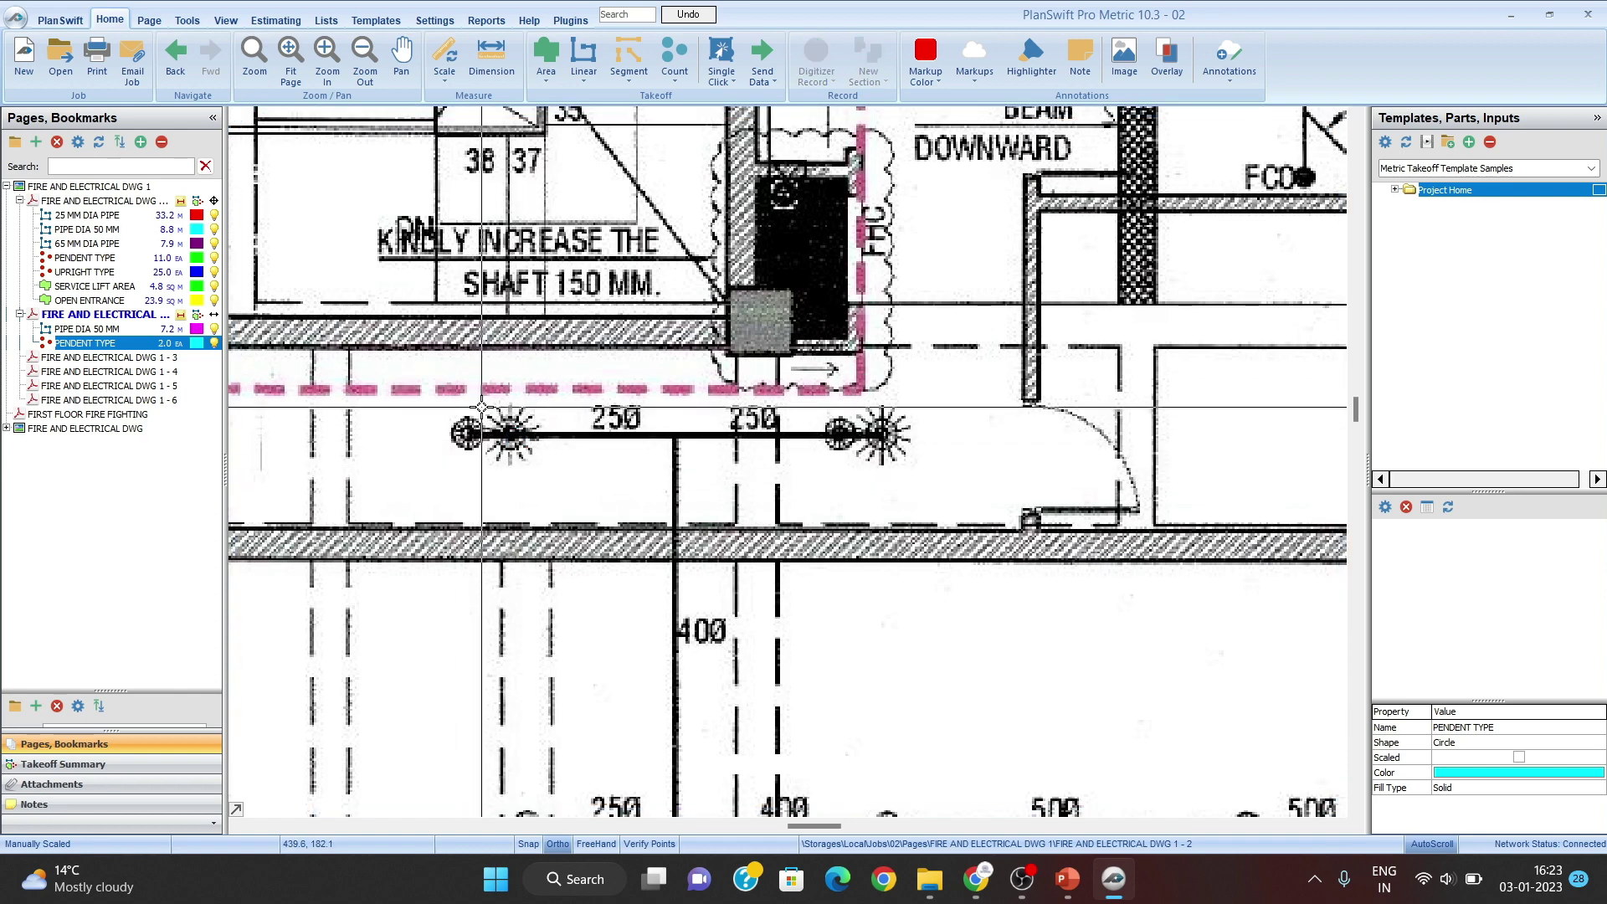
pyautogui.moveTo(616, 409); pyautogui.dragTo(1102, 357)
pyautogui.click(699, 382)
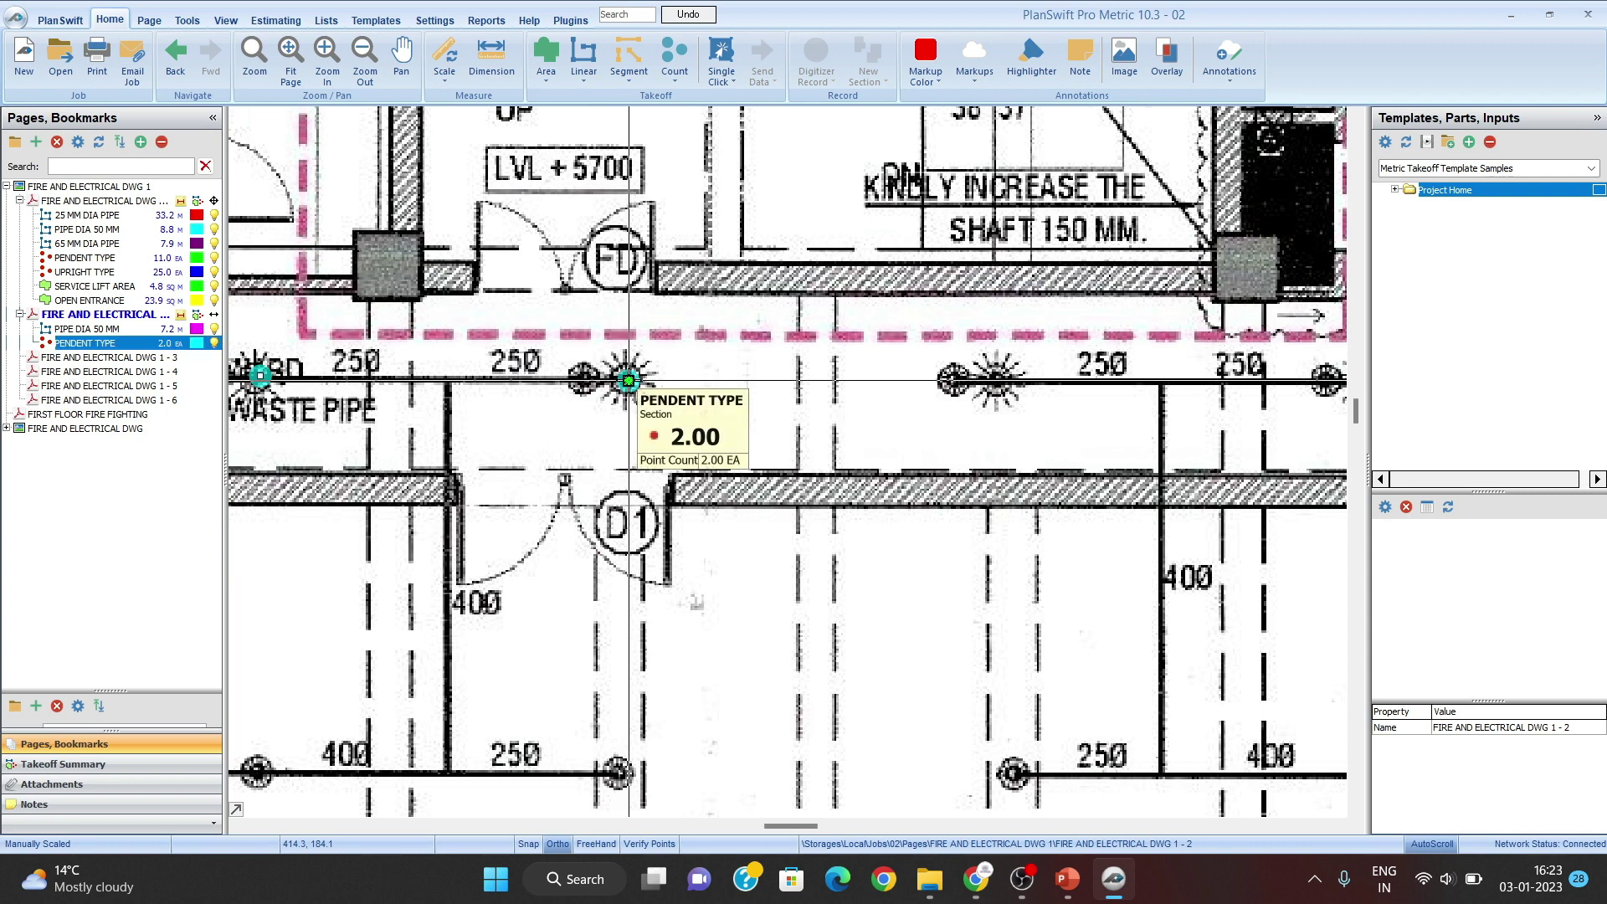
pyautogui.press('Delete')
pyautogui.moveTo(572, 441); pyautogui.dragTo(712, 430)
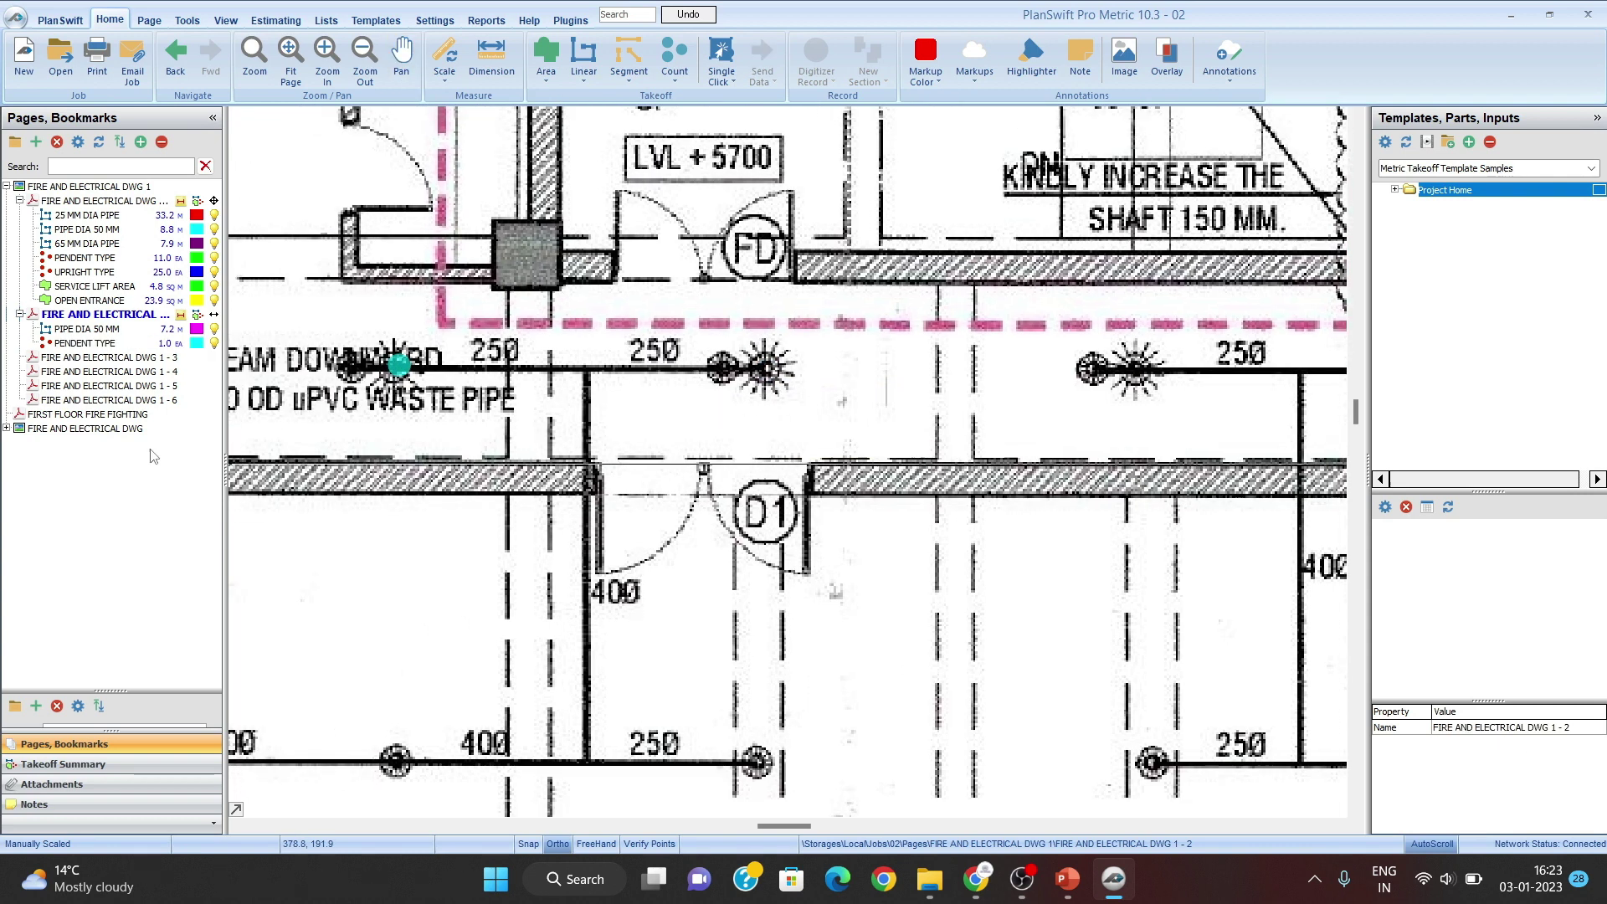
# Step: Resume the PENDENT TYPE count and re-mark the three corridor sprinklers from above door D1 to below the FHC shaft, ending recording
pyautogui.click(103, 344)
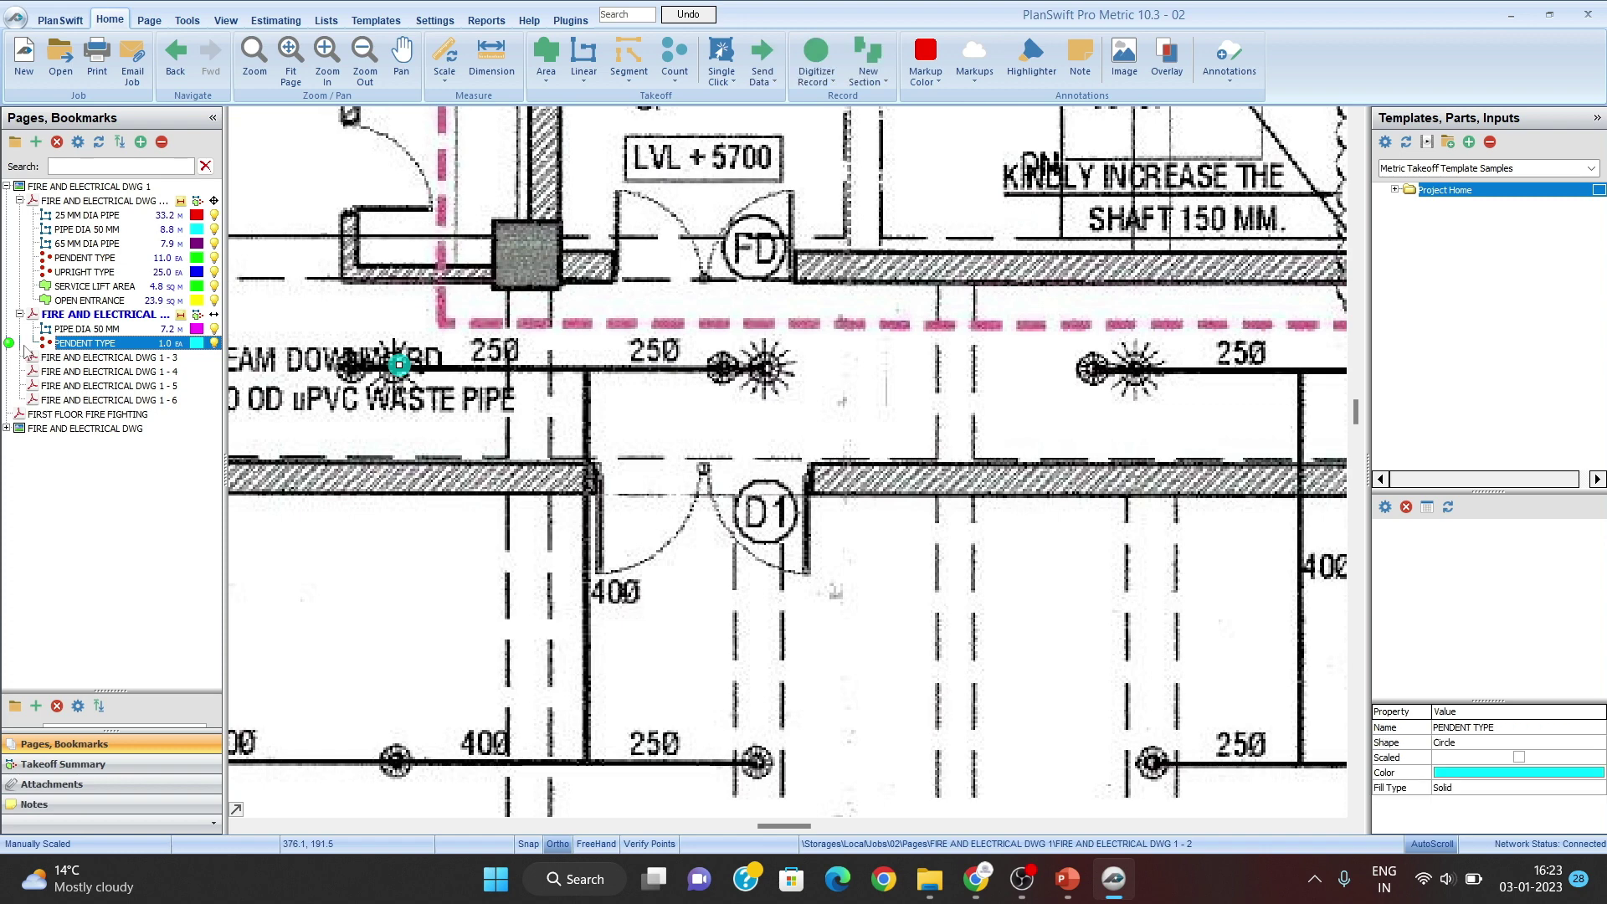
pyautogui.click(777, 368)
pyautogui.moveTo(863, 415); pyautogui.dragTo(465, 426)
pyautogui.click(743, 381)
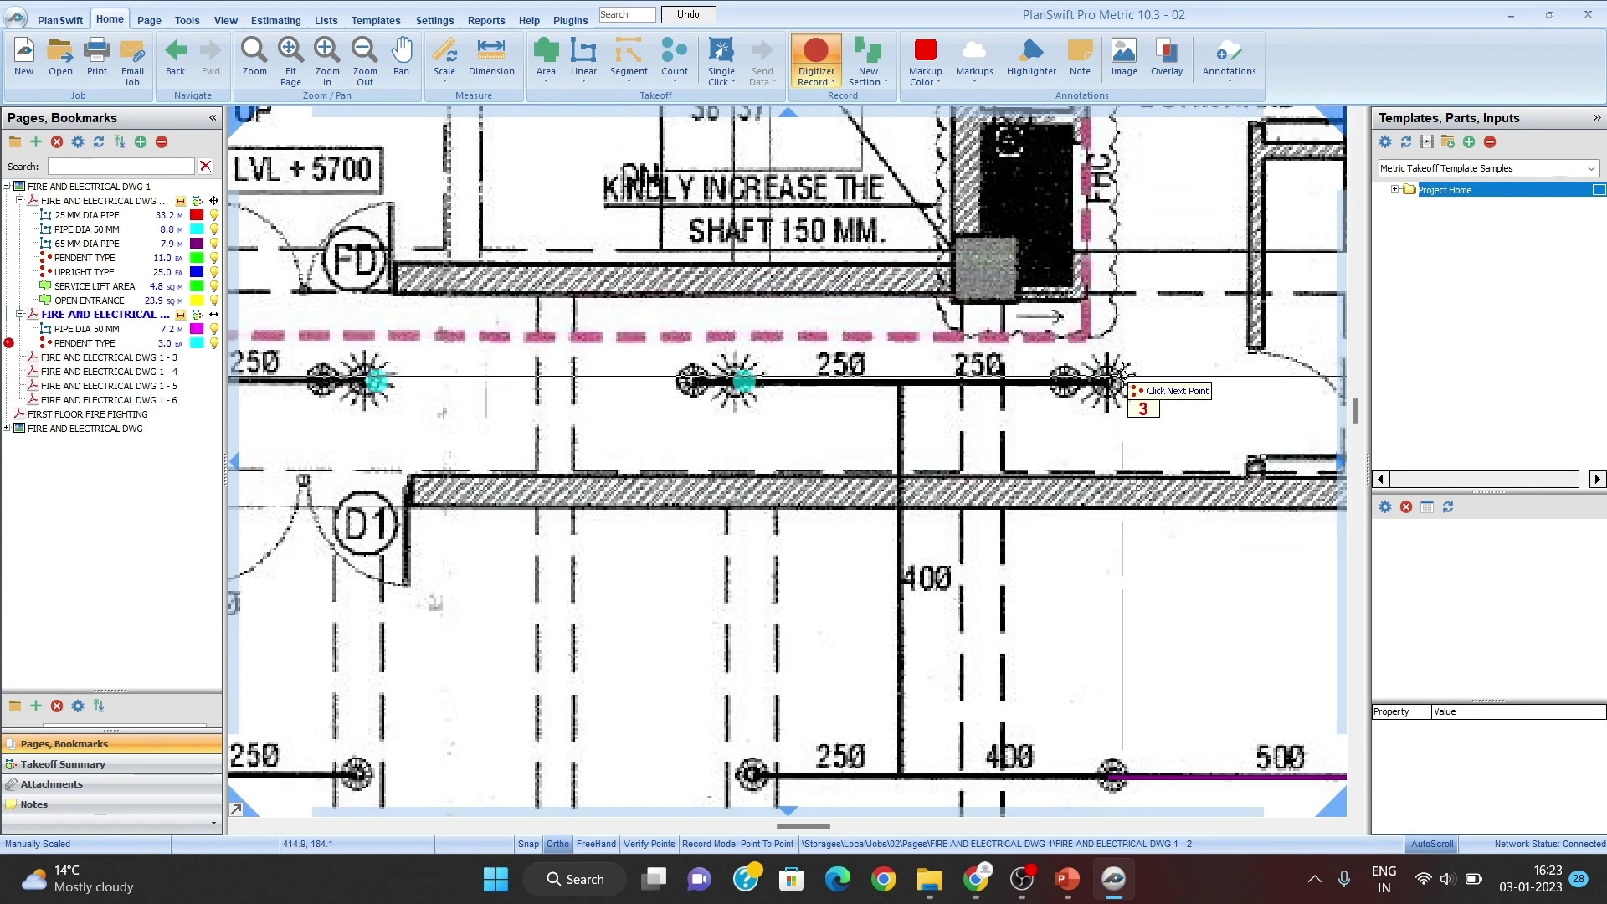
pyautogui.click(1112, 384)
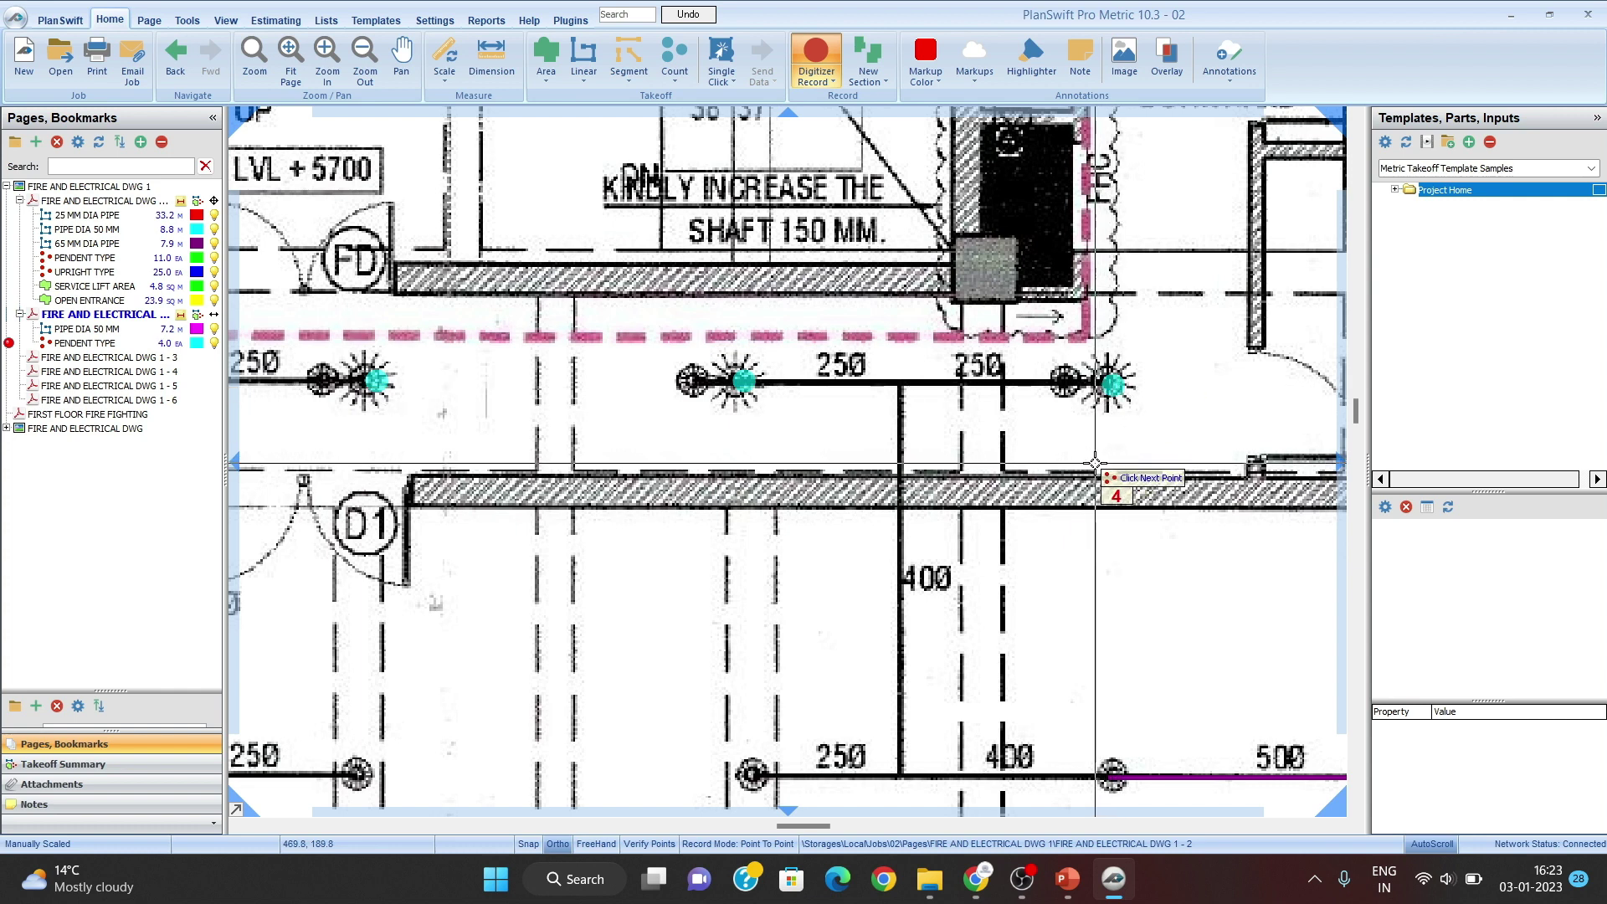
pyautogui.press('Escape')
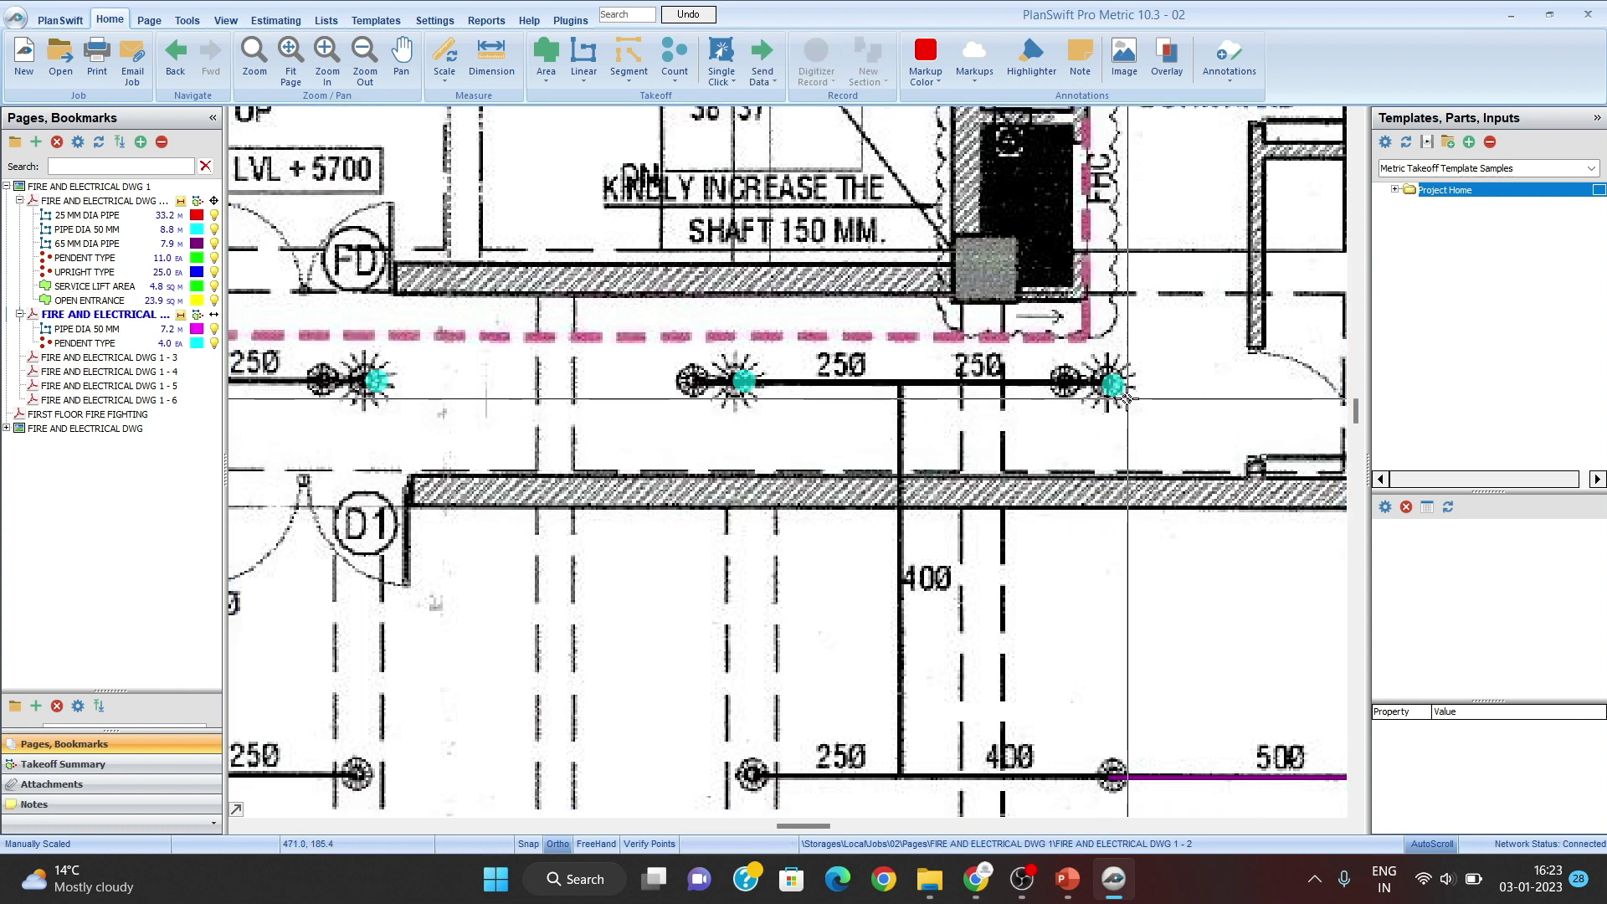
# Step: Delete the PENDENT TYPE marks from the two corridor sprinklers nearest the FHC shaft
pyautogui.press('Delete')
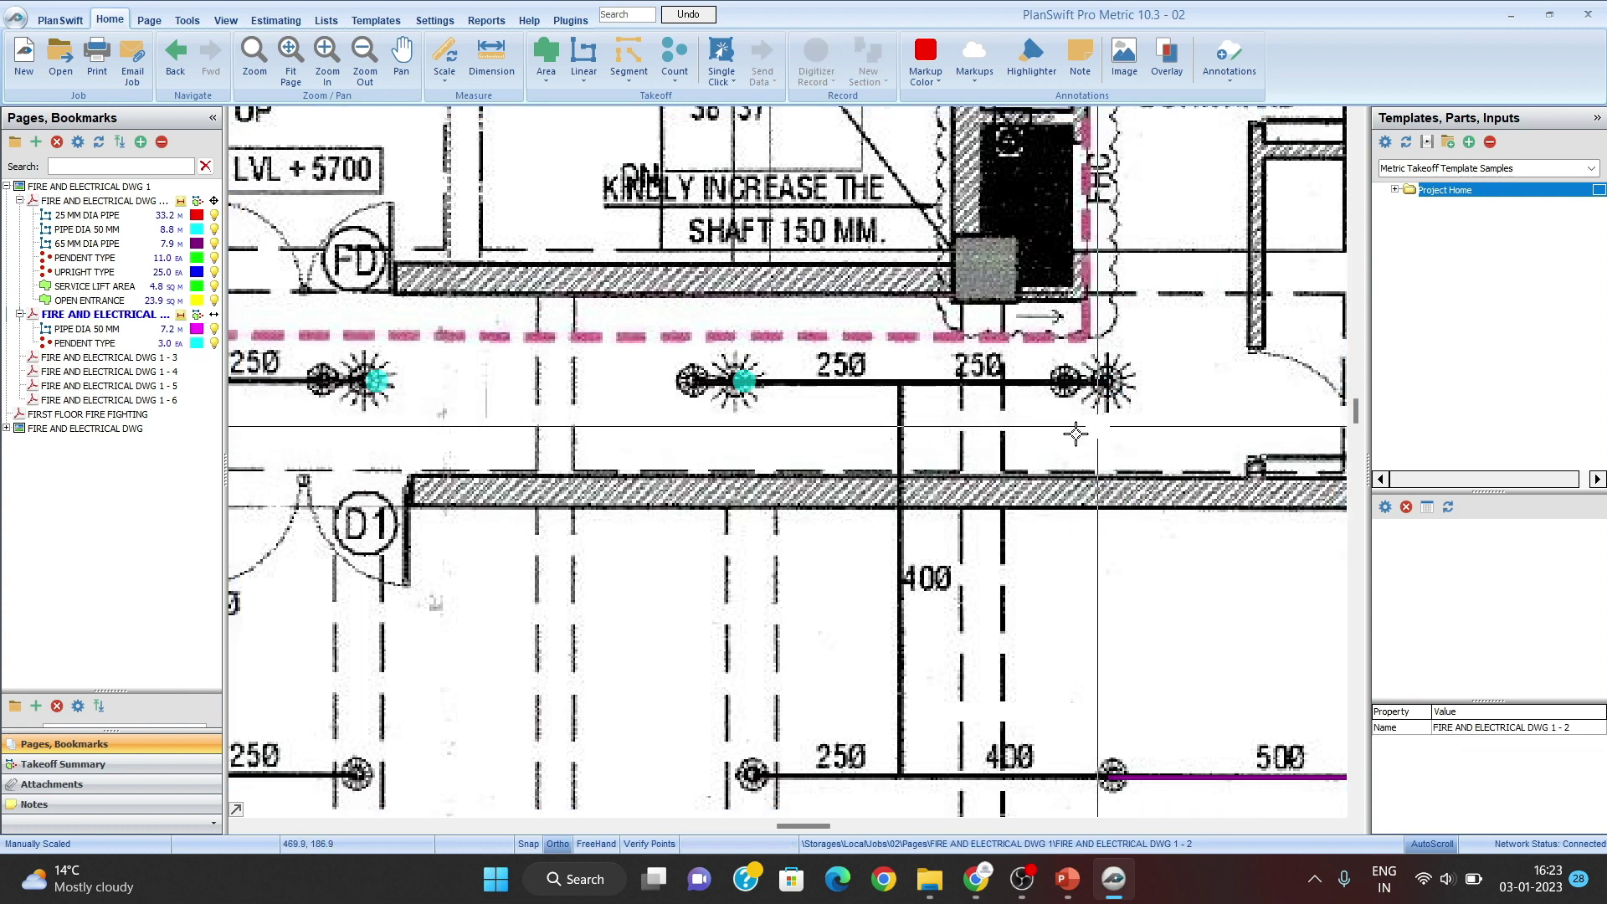
pyautogui.press('Delete')
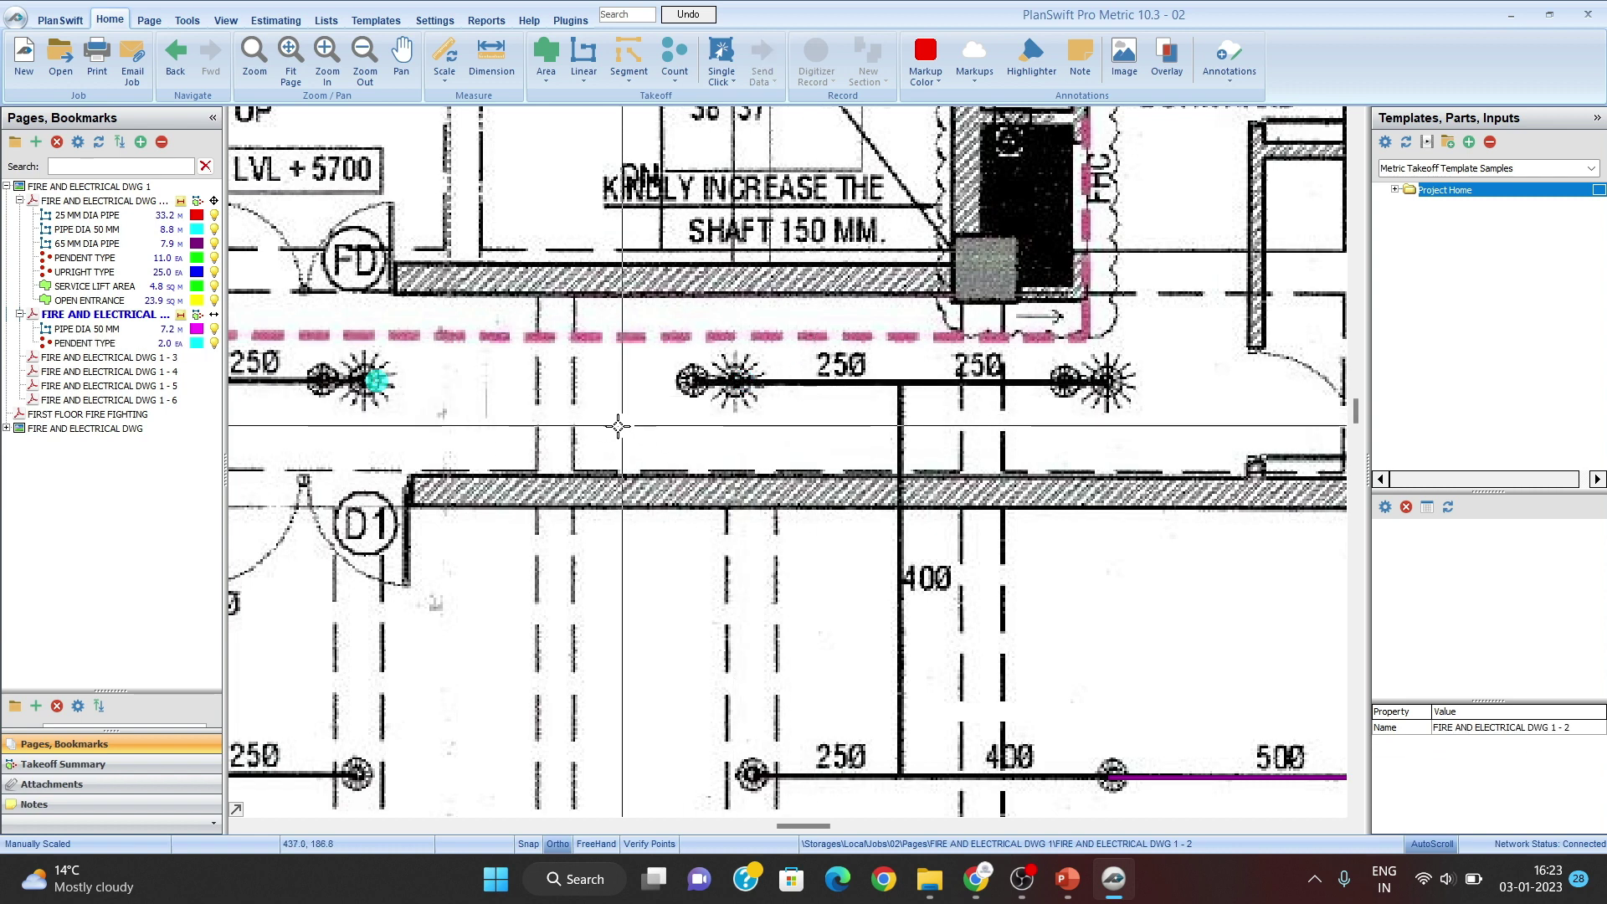
pyautogui.moveTo(621, 425); pyautogui.dragTo(706, 423)
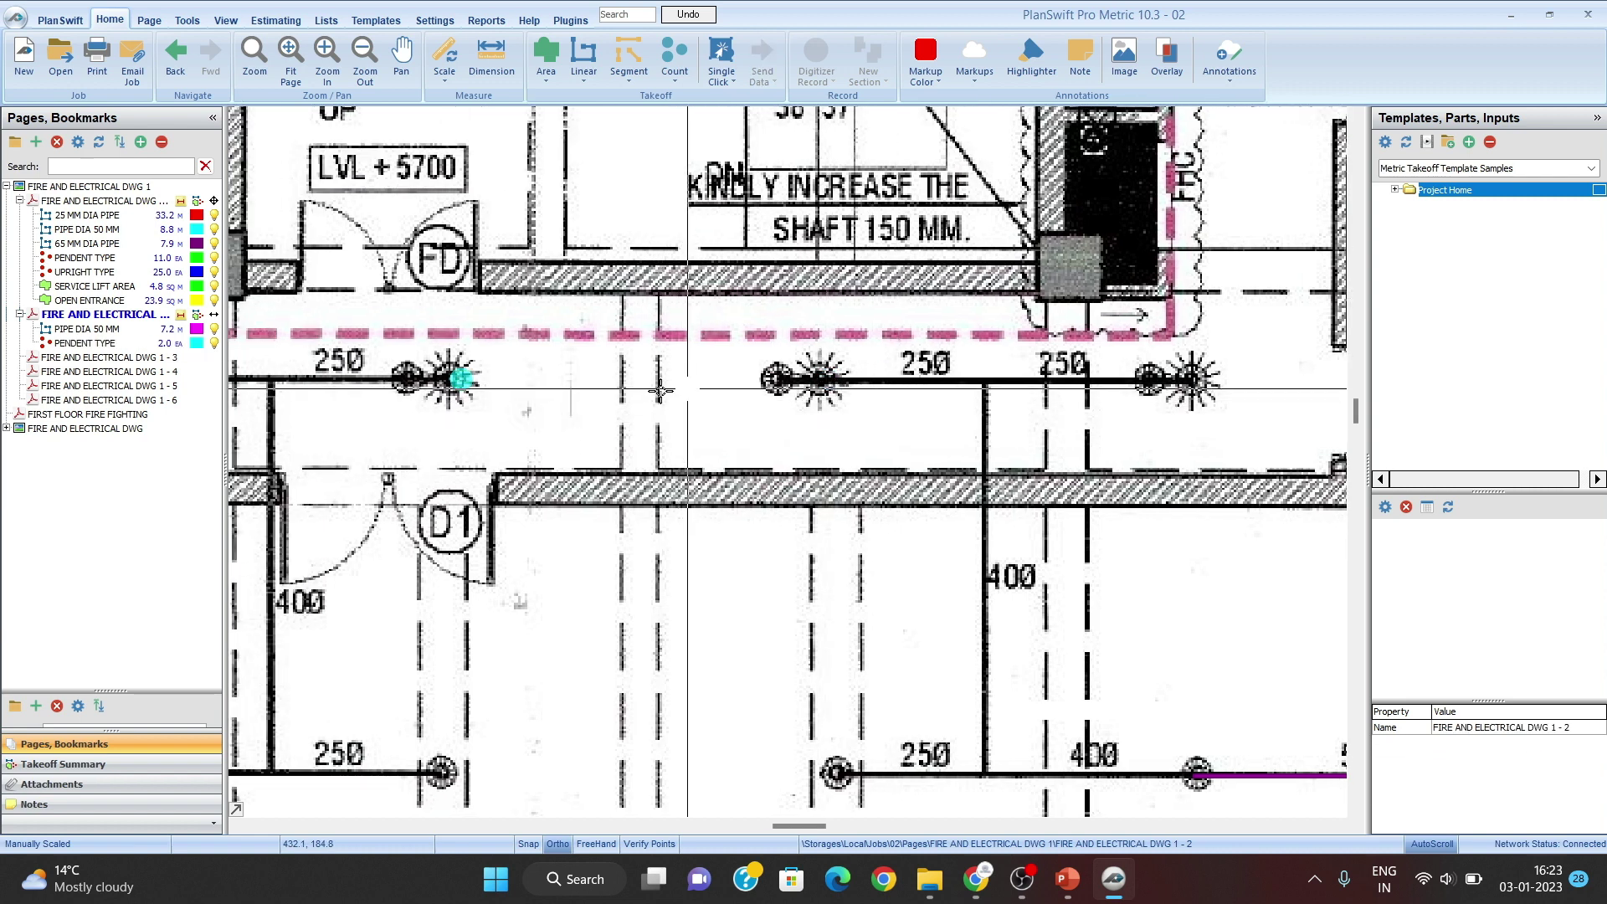
# Step: Resume recording PENDENT TYPE and count the two unmarked corridor sprinklers nearest the FHC shaft, ending recording
pyautogui.click(104, 345)
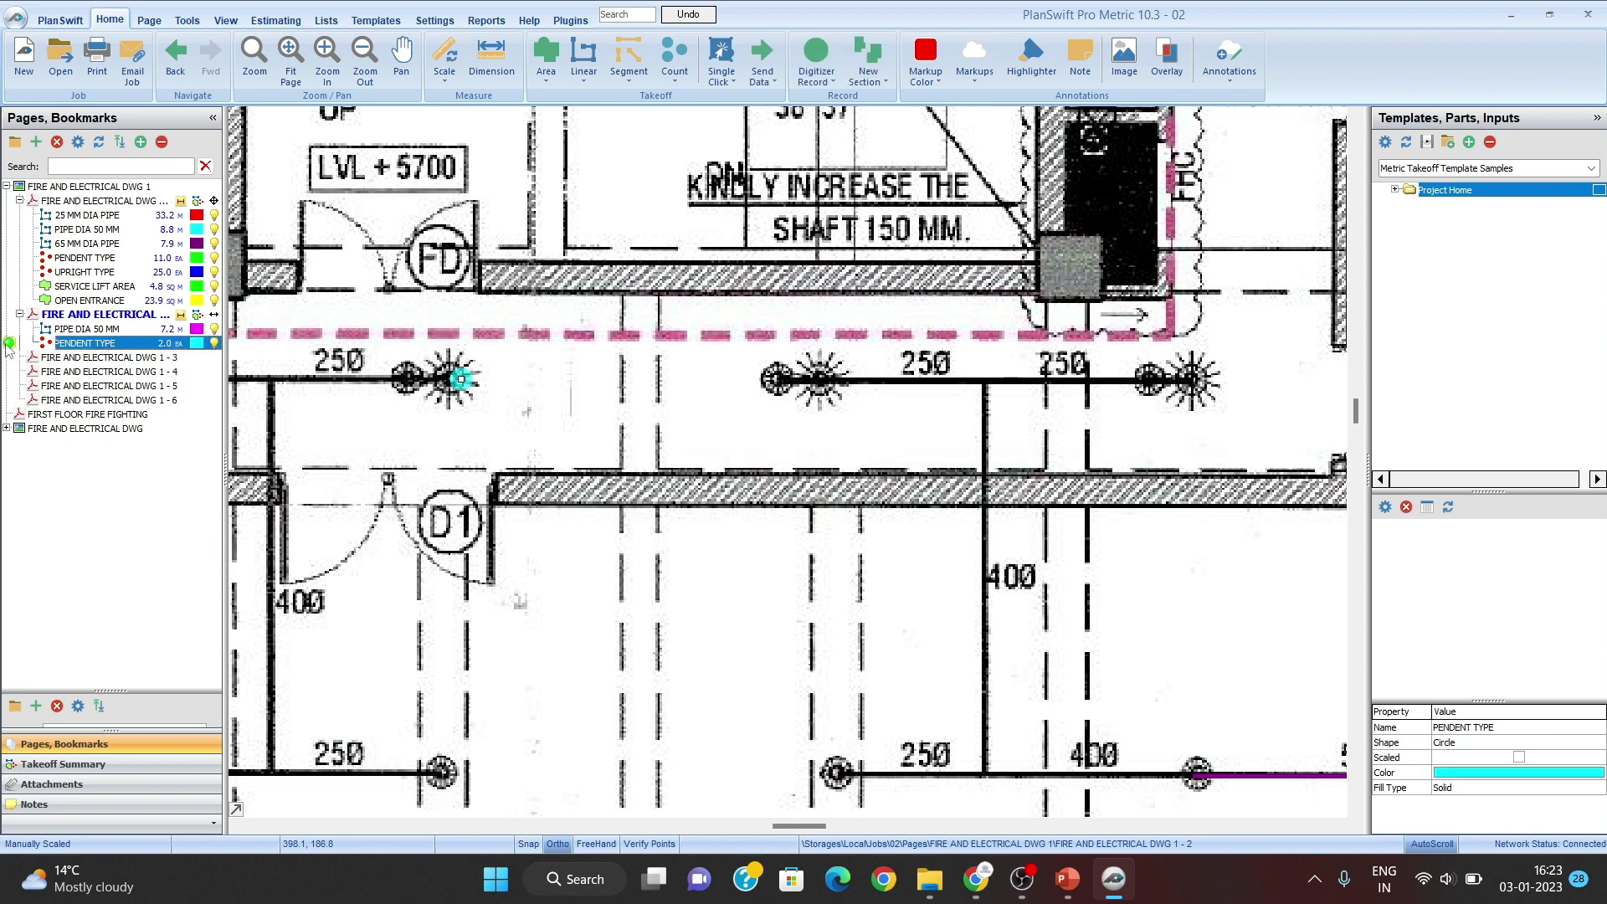
pyautogui.click(9, 344)
pyautogui.click(821, 381)
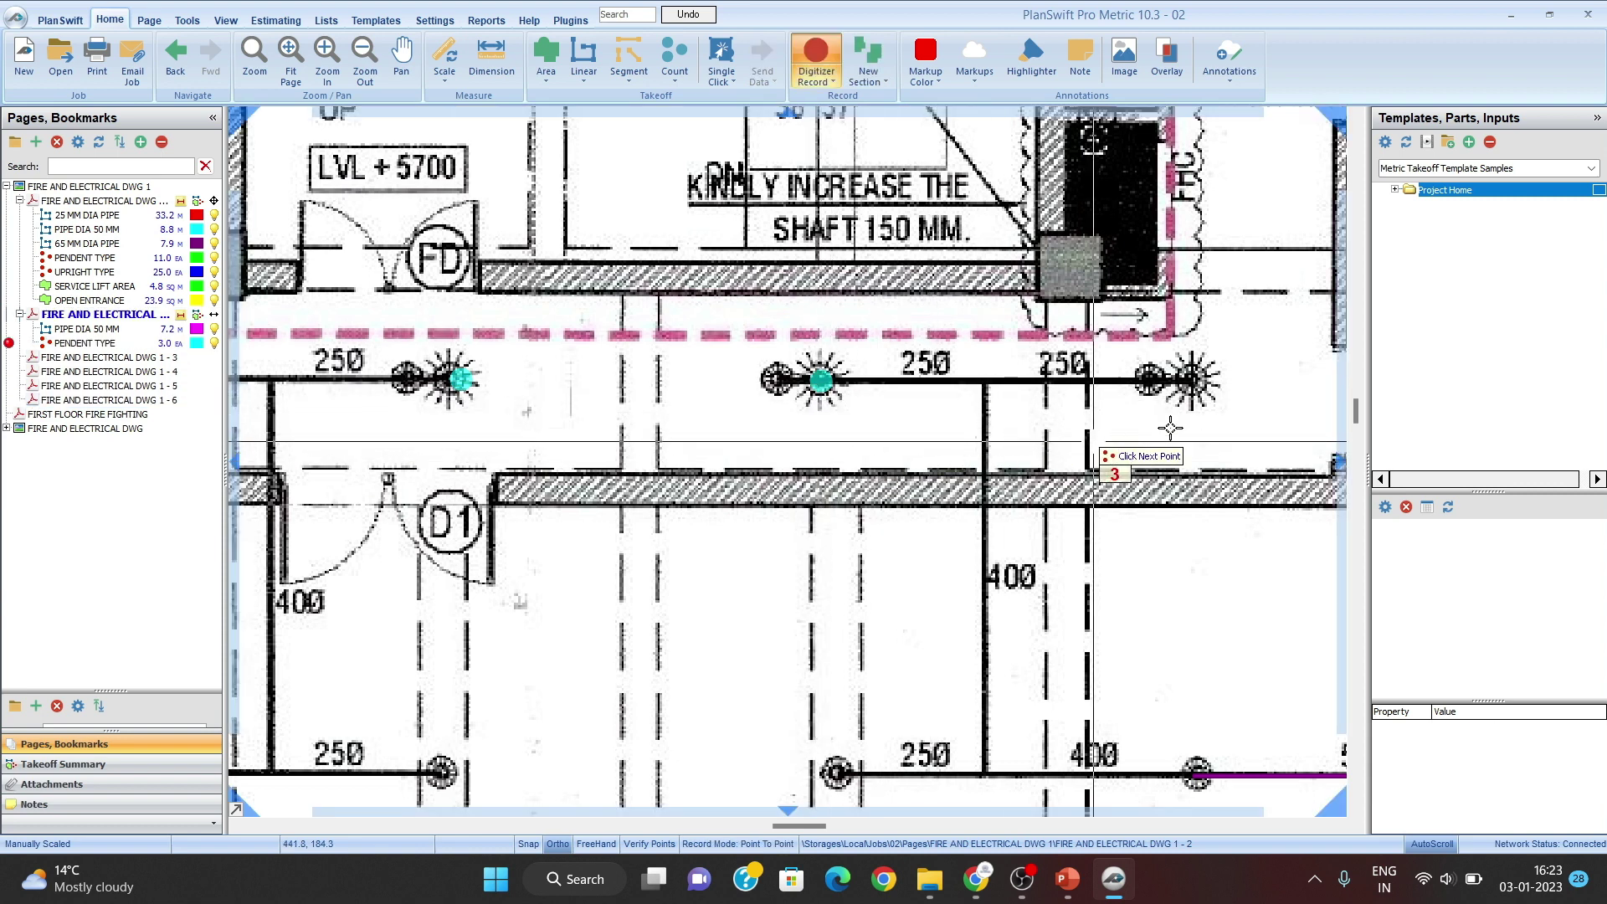
pyautogui.click(1204, 387)
pyautogui.press('Escape')
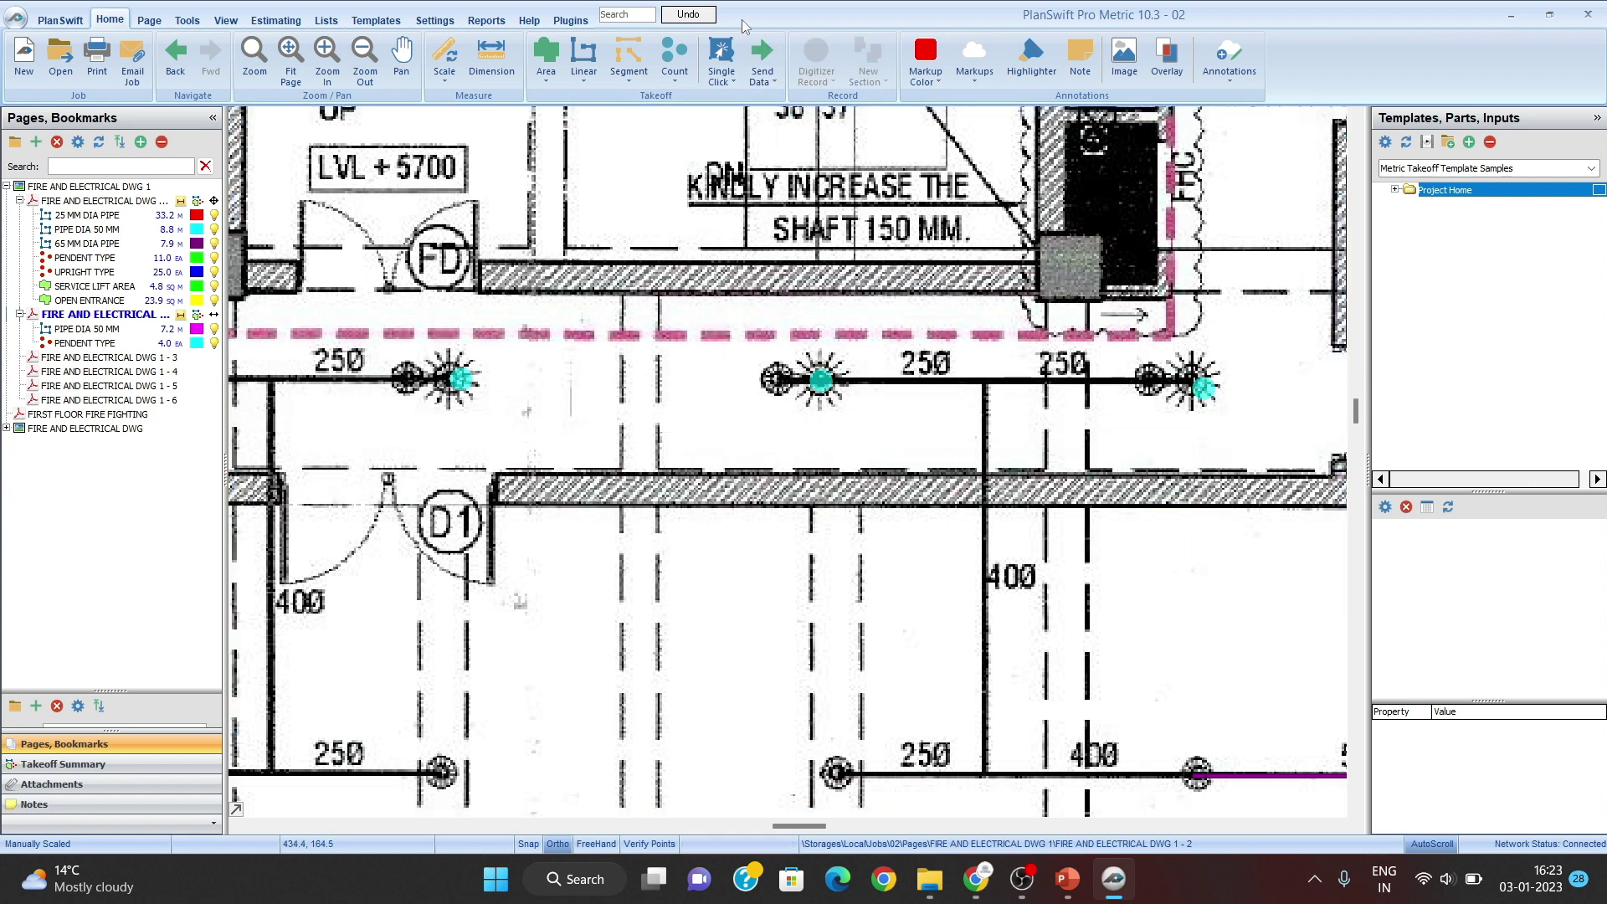
# Step: Create a dark red circle count takeoff named UPRIGHT with solid fill in the 1ST FL folder
pyautogui.click(676, 56)
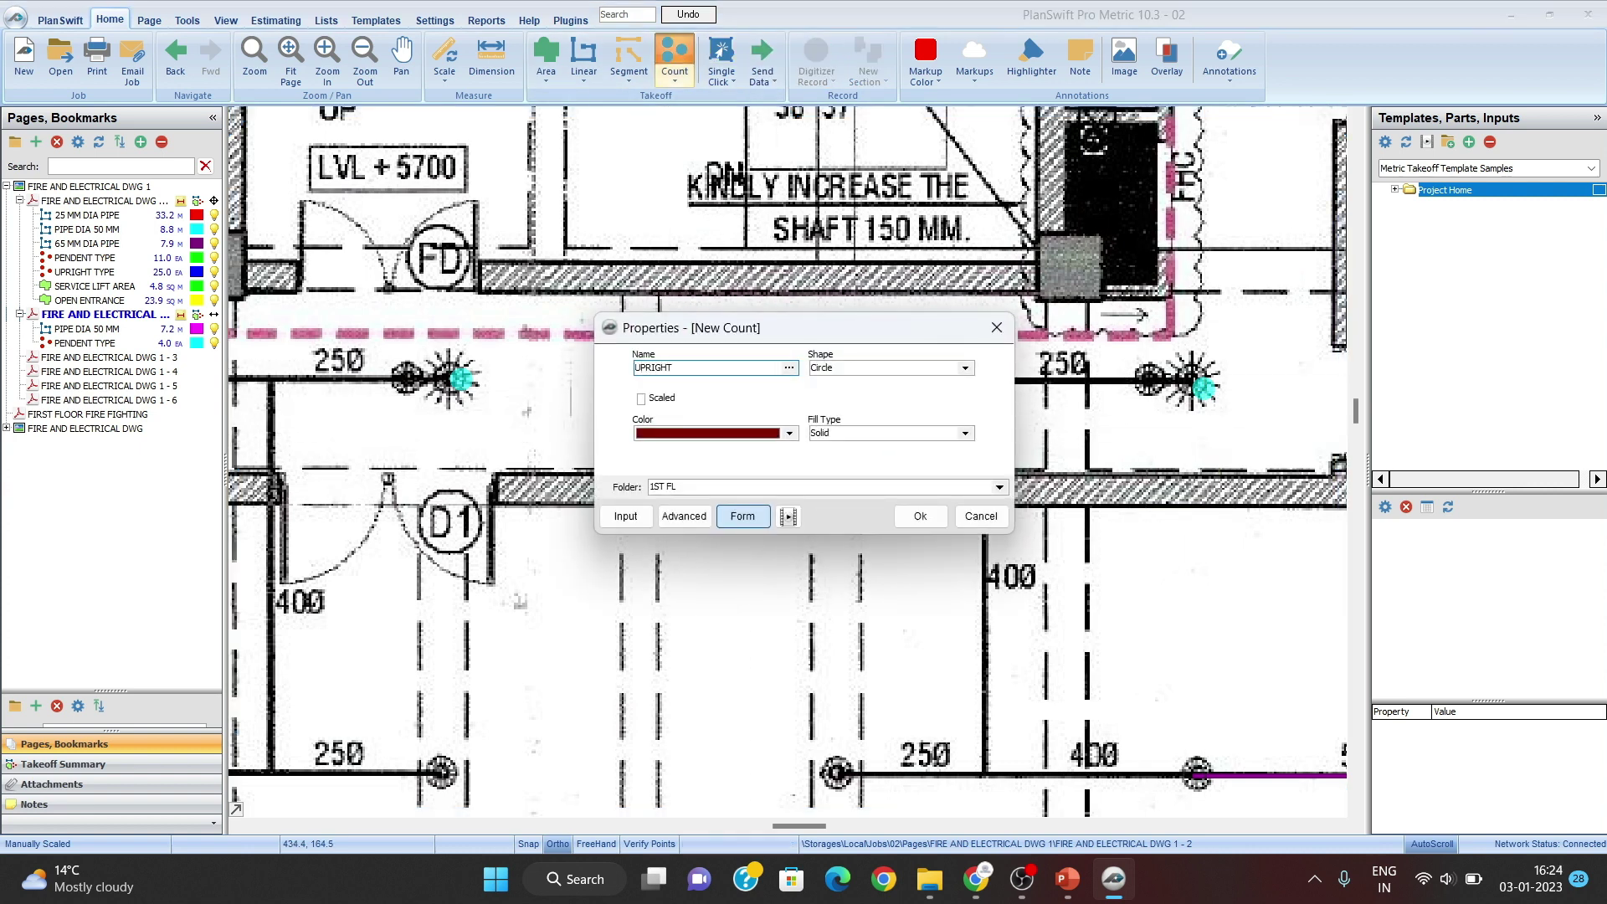
pyautogui.click(921, 516)
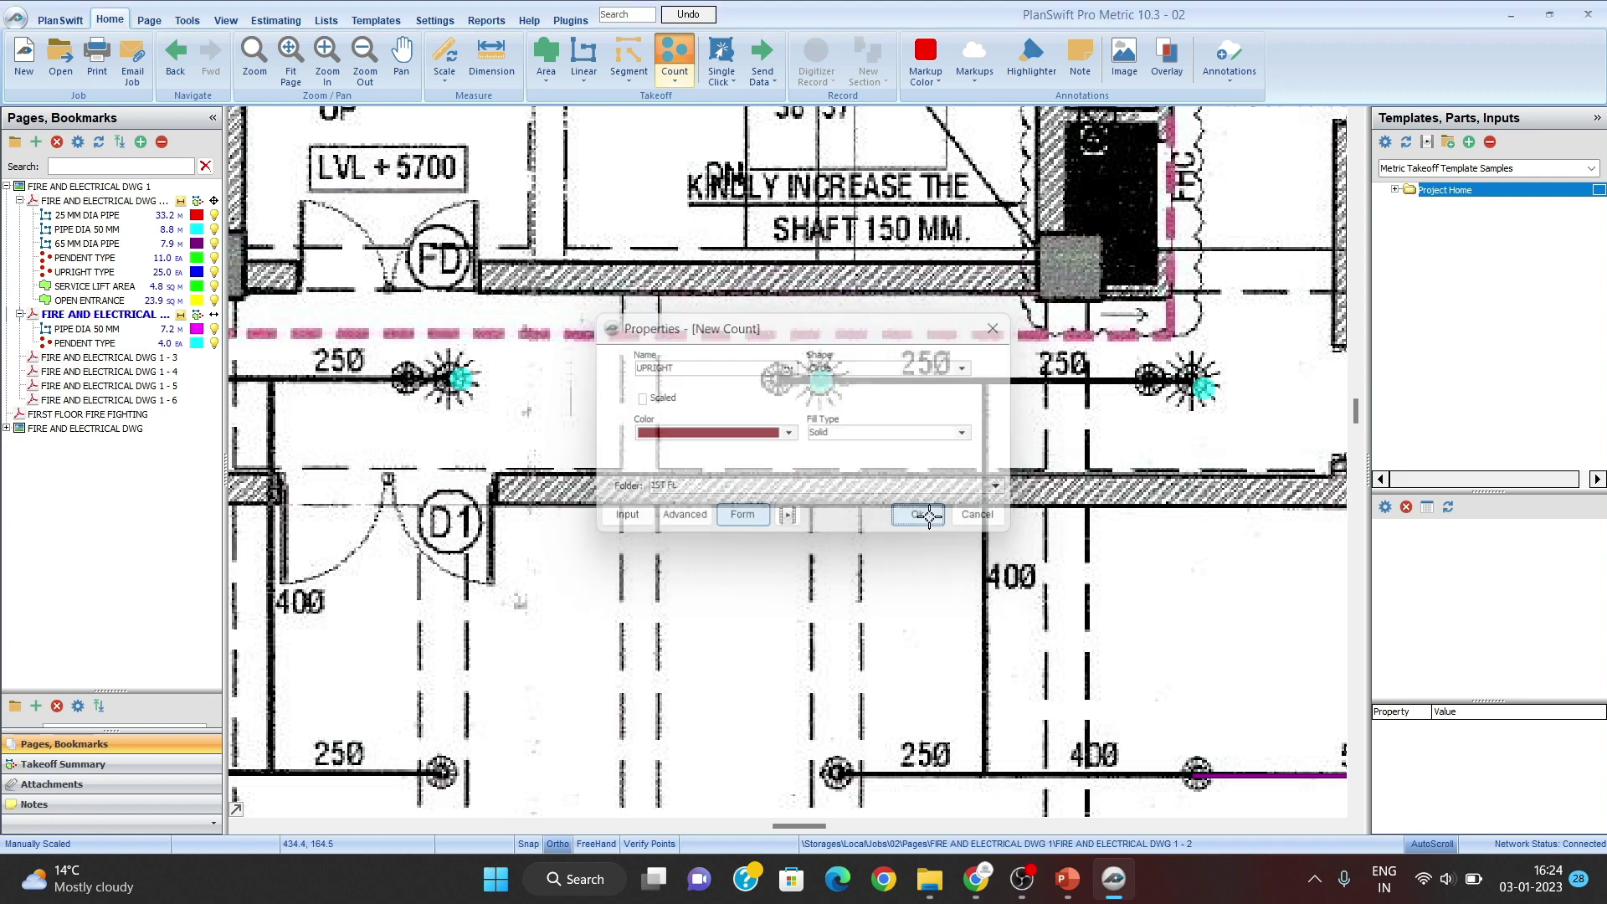
# Step: Count nine UPRIGHT sprinklers in three rows across the OFFICE PLATE-II area below door D1, and end recording
pyautogui.scroll(-3, 843, 542)
pyautogui.scroll(-2, 843, 542)
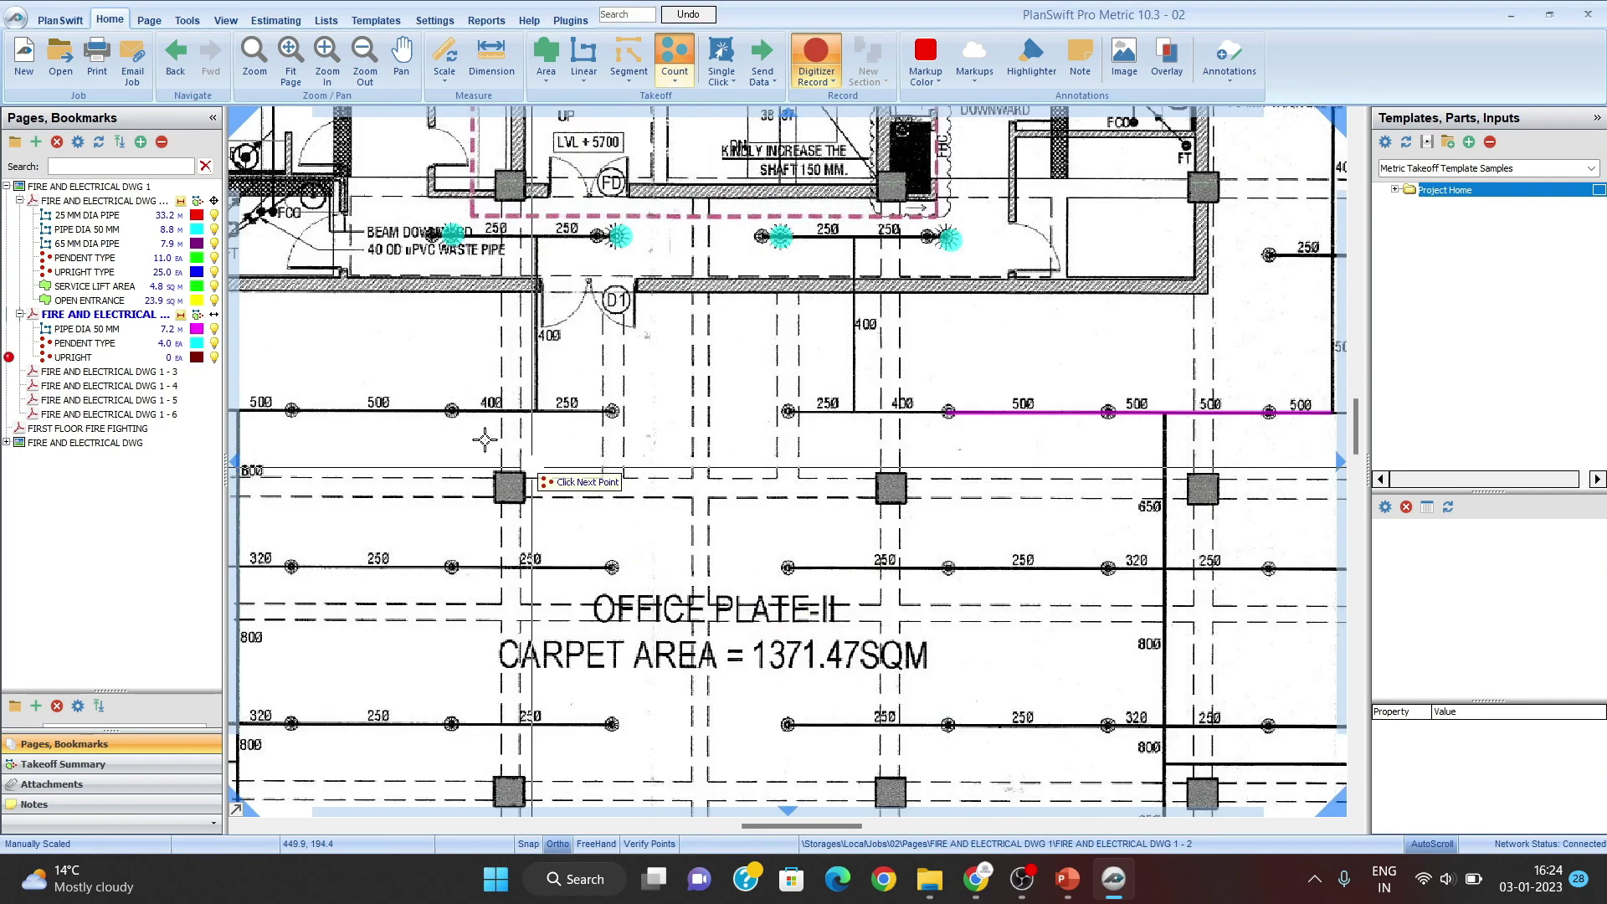
pyautogui.click(454, 410)
pyautogui.click(454, 571)
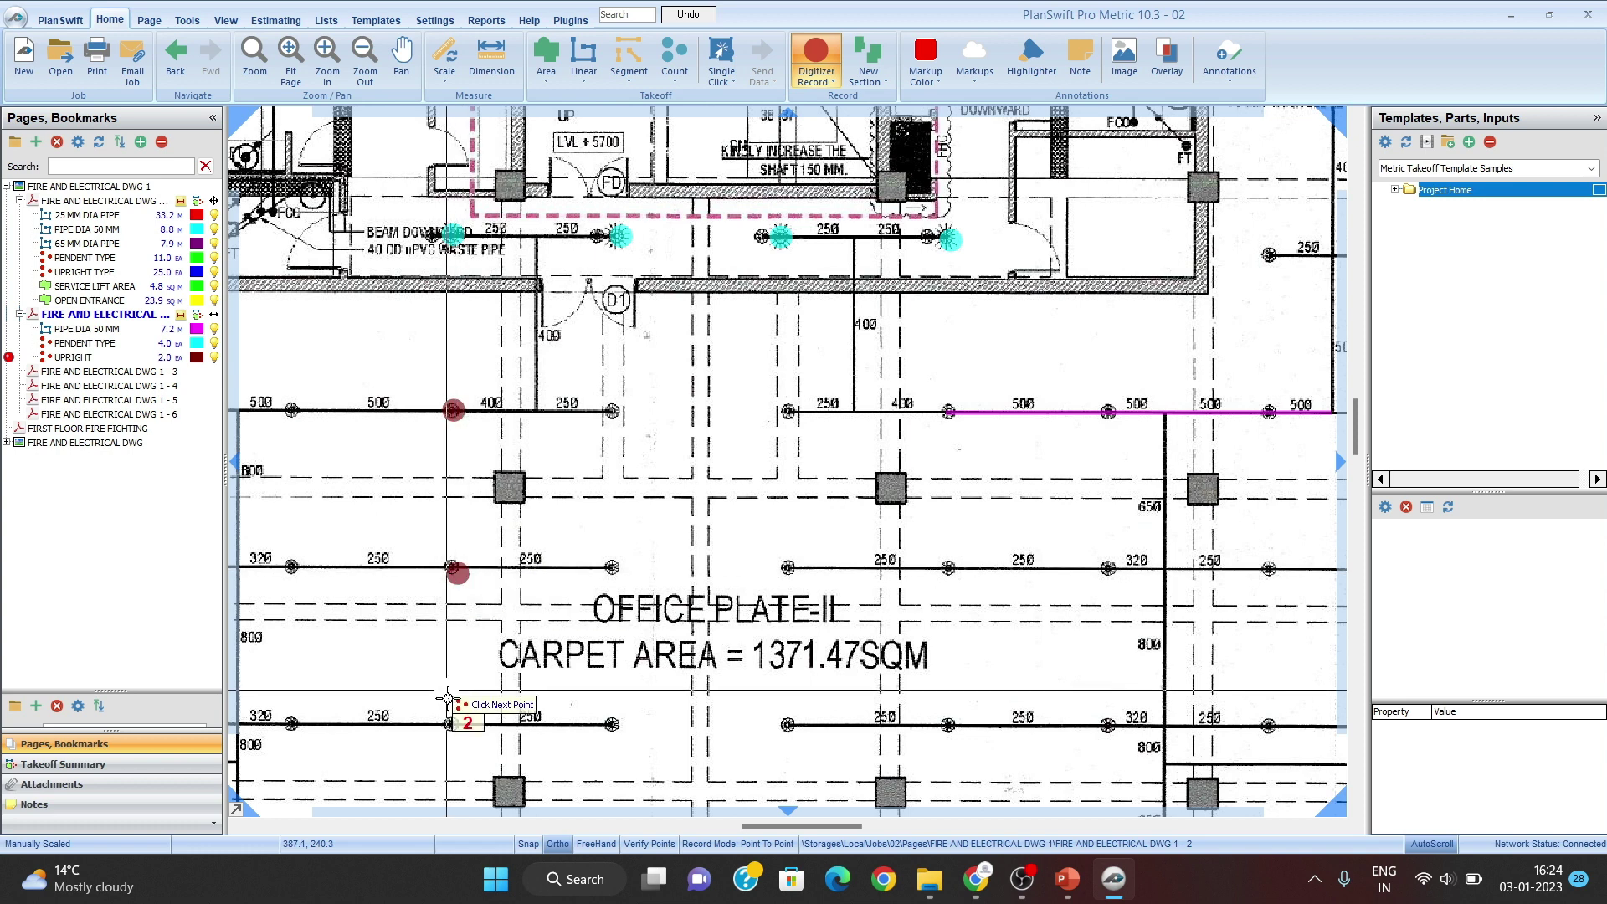
pyautogui.click(452, 725)
pyautogui.click(614, 721)
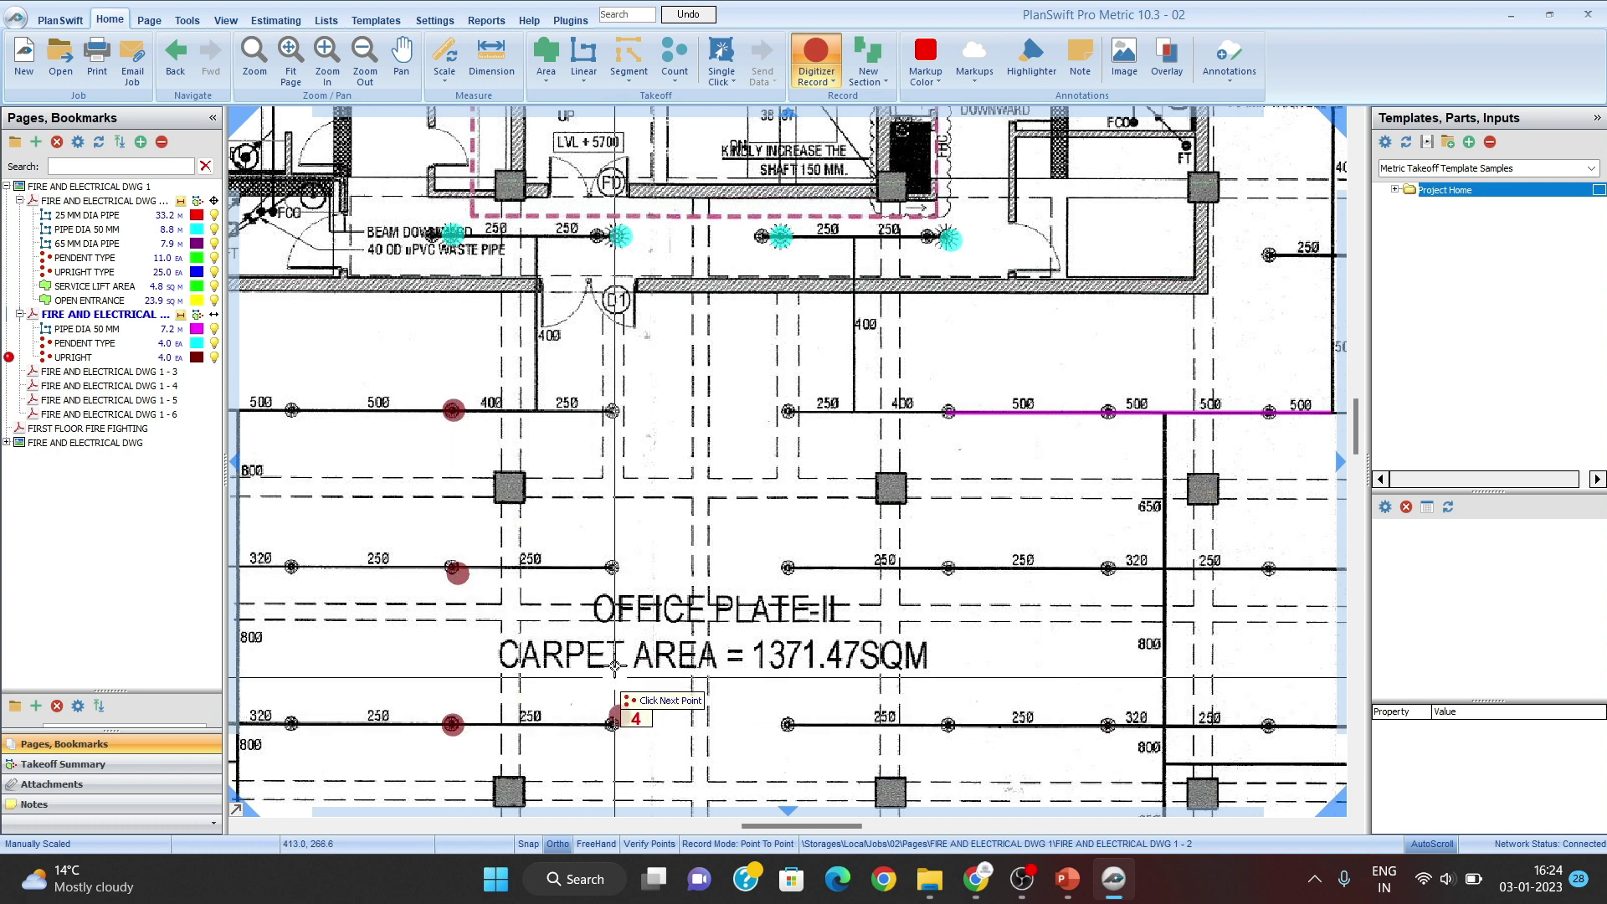
pyautogui.click(607, 564)
pyautogui.click(611, 411)
pyautogui.click(788, 413)
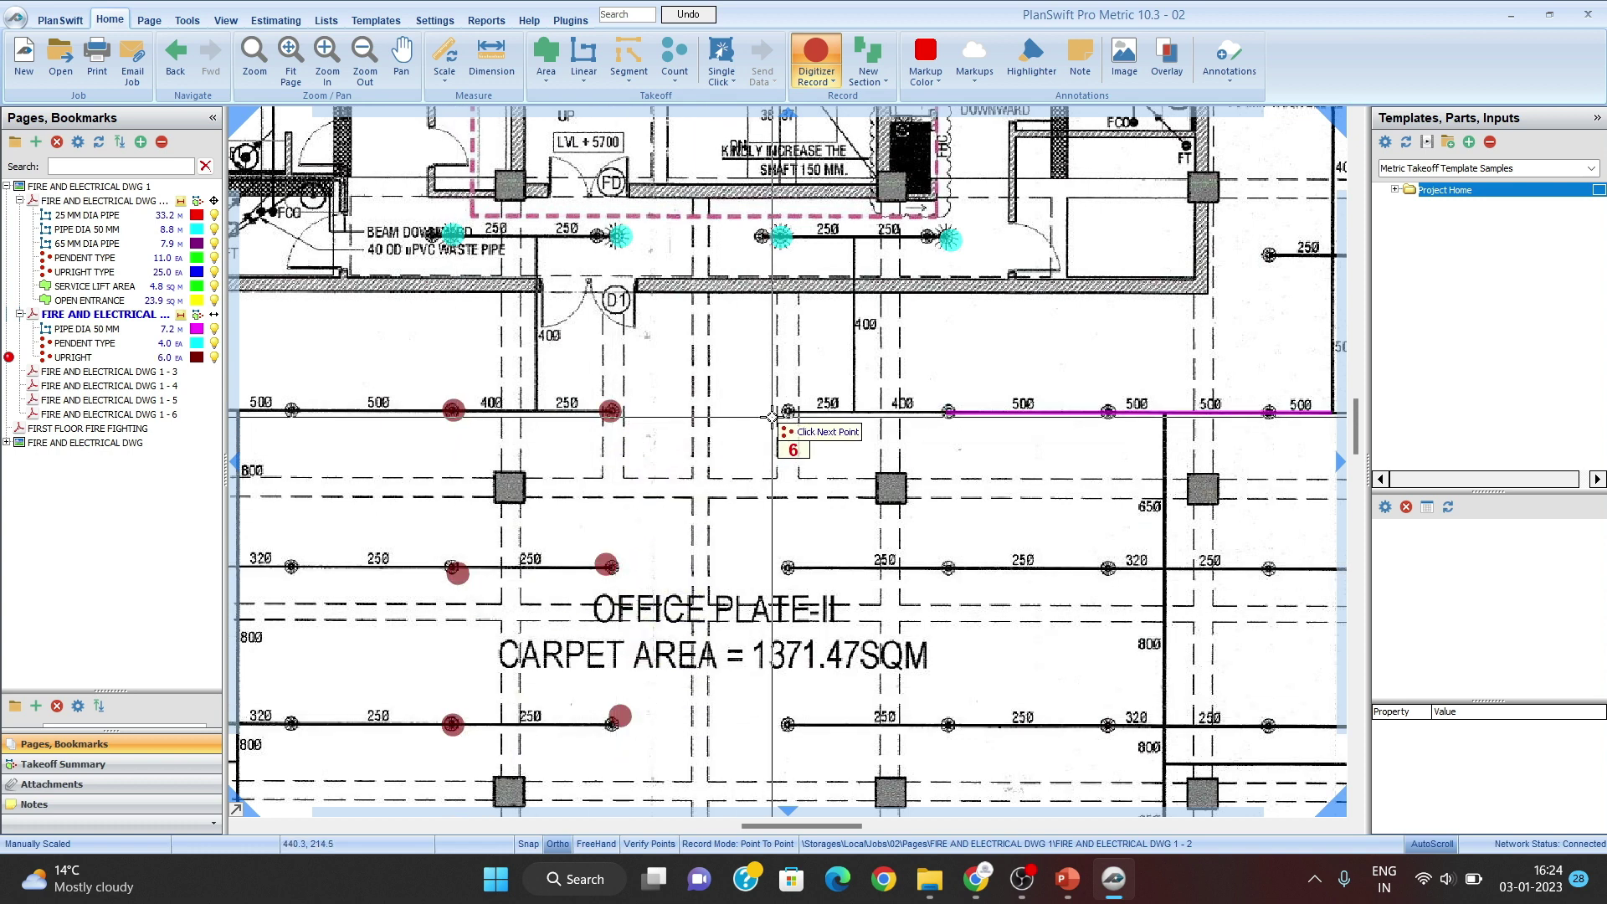
pyautogui.click(790, 570)
pyautogui.click(792, 719)
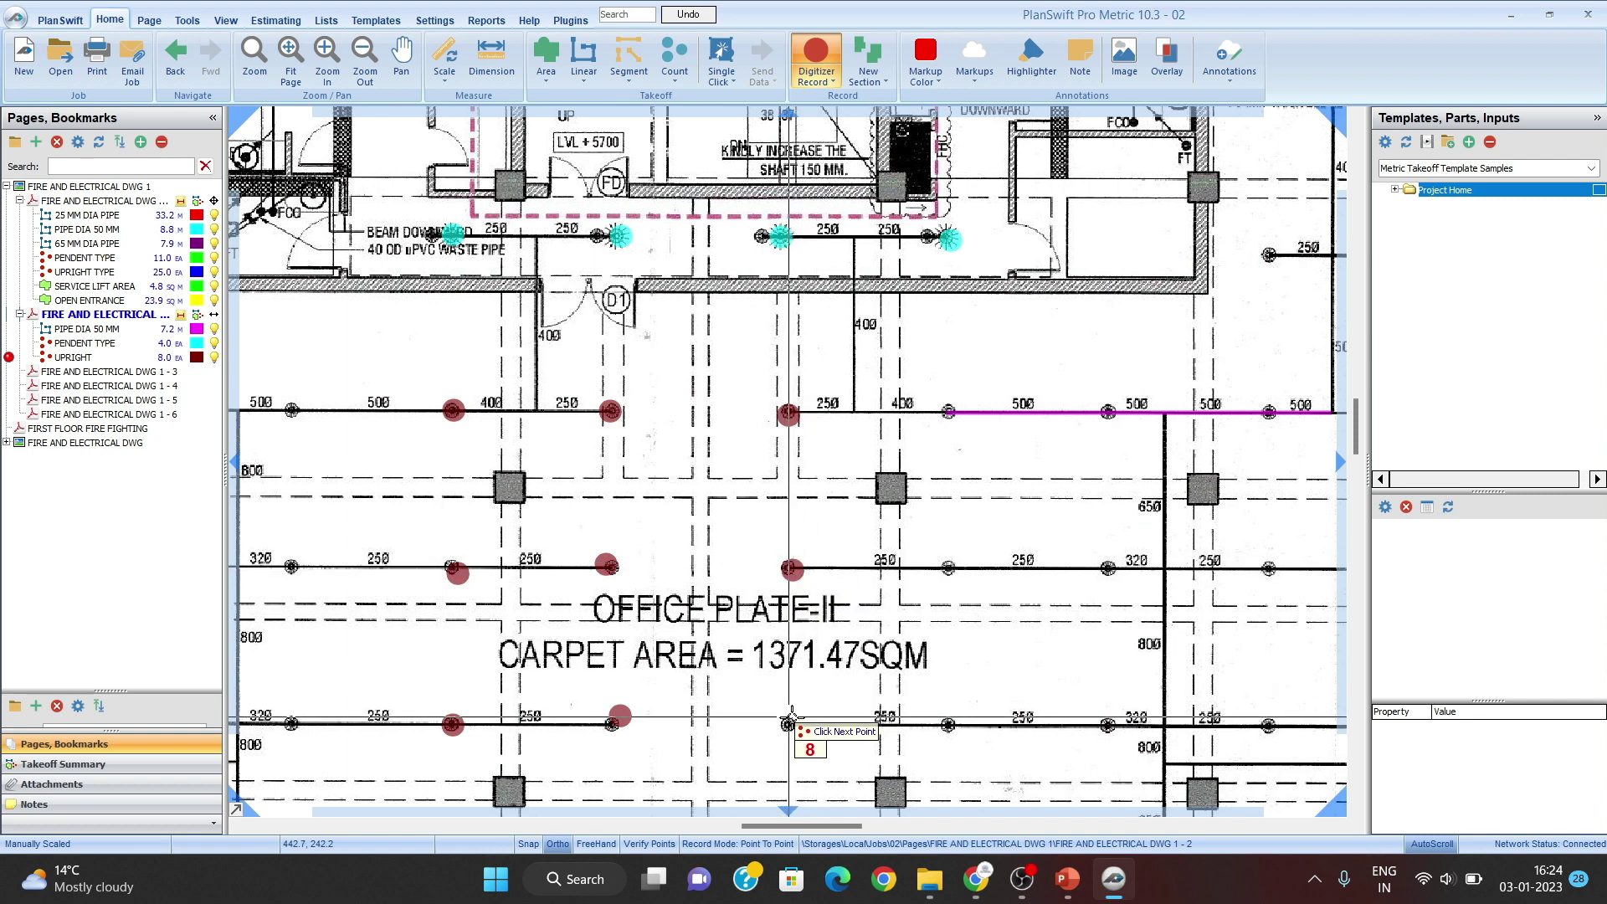
pyautogui.press('Escape')
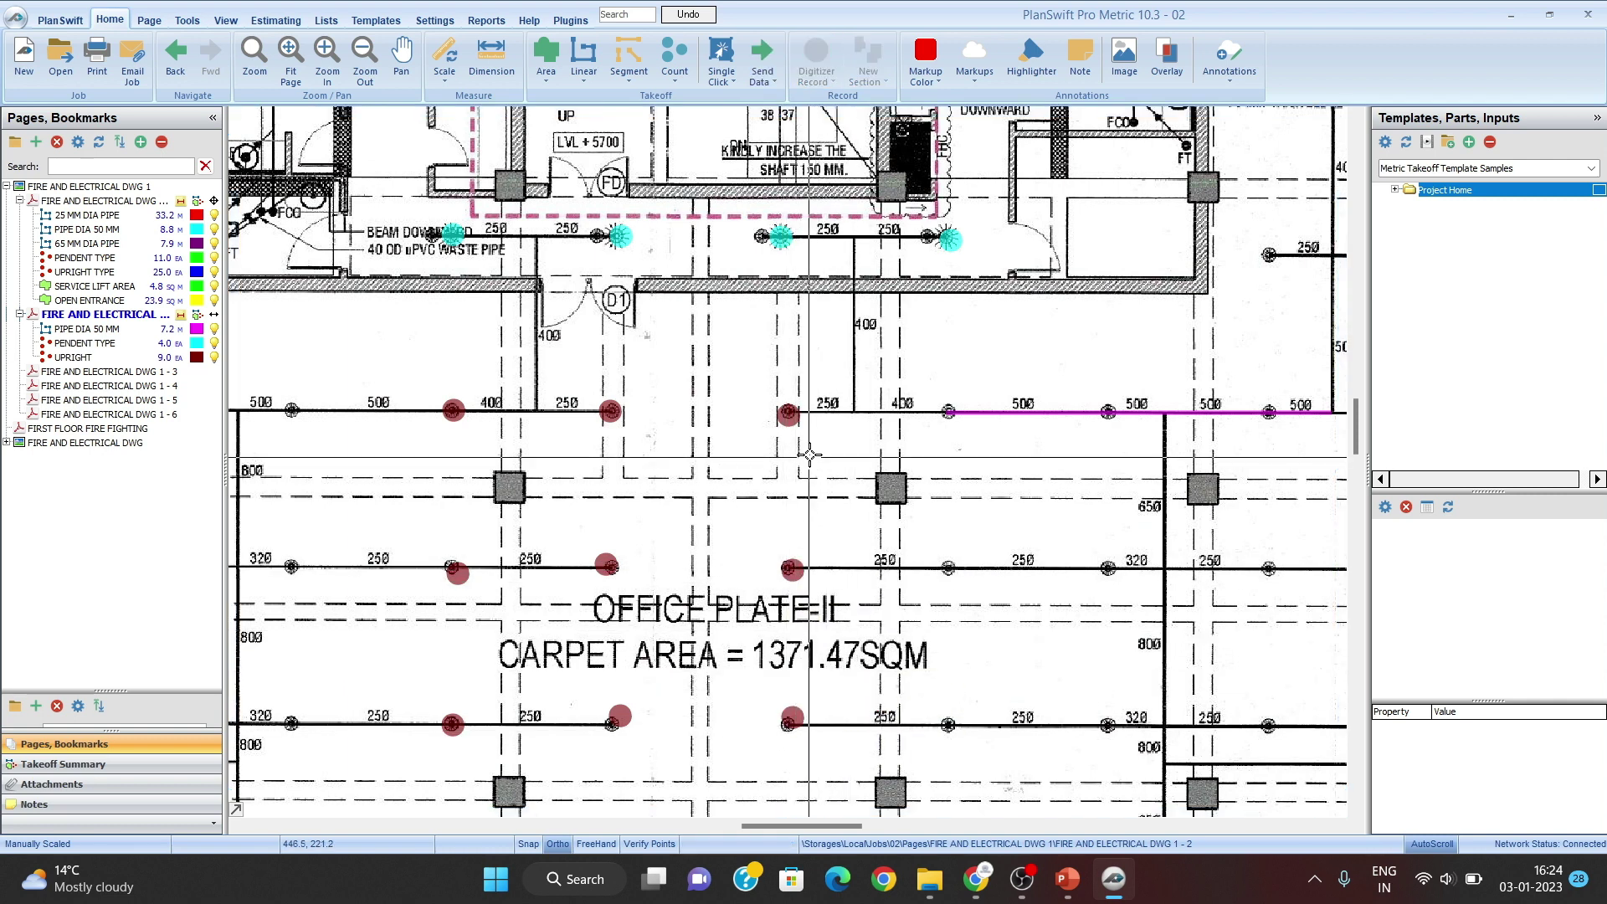
# Step: Delete the UPRIGHT marks from the upper two sprinklers in the rightmost counted column
pyautogui.click(789, 413)
pyautogui.press('Delete')
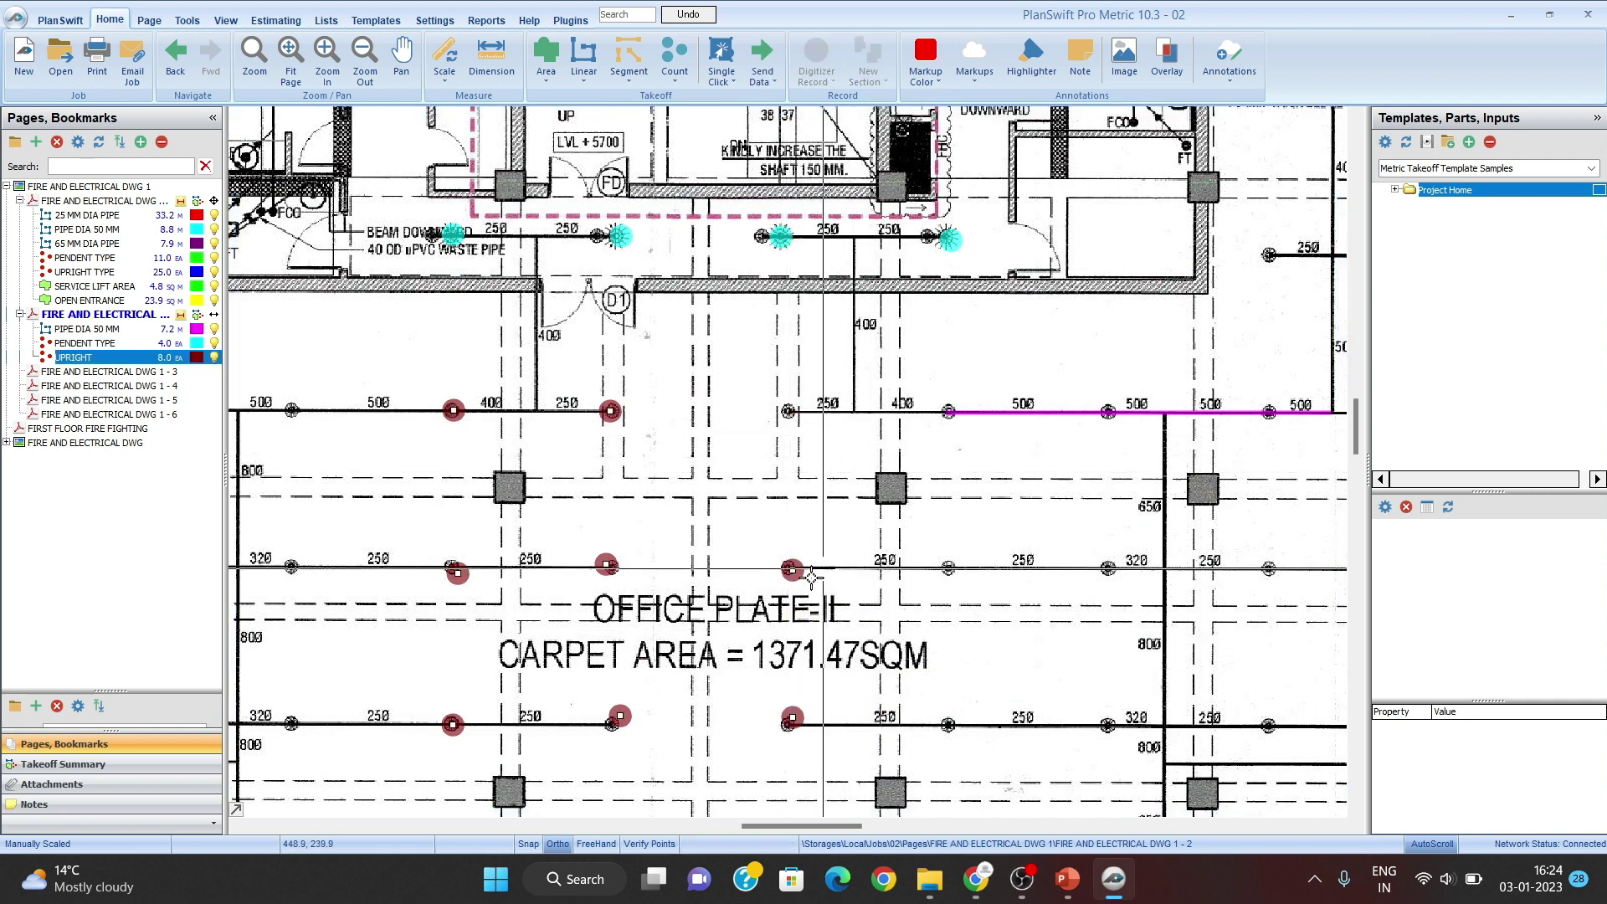
pyautogui.click(792, 568)
pyautogui.press('Delete')
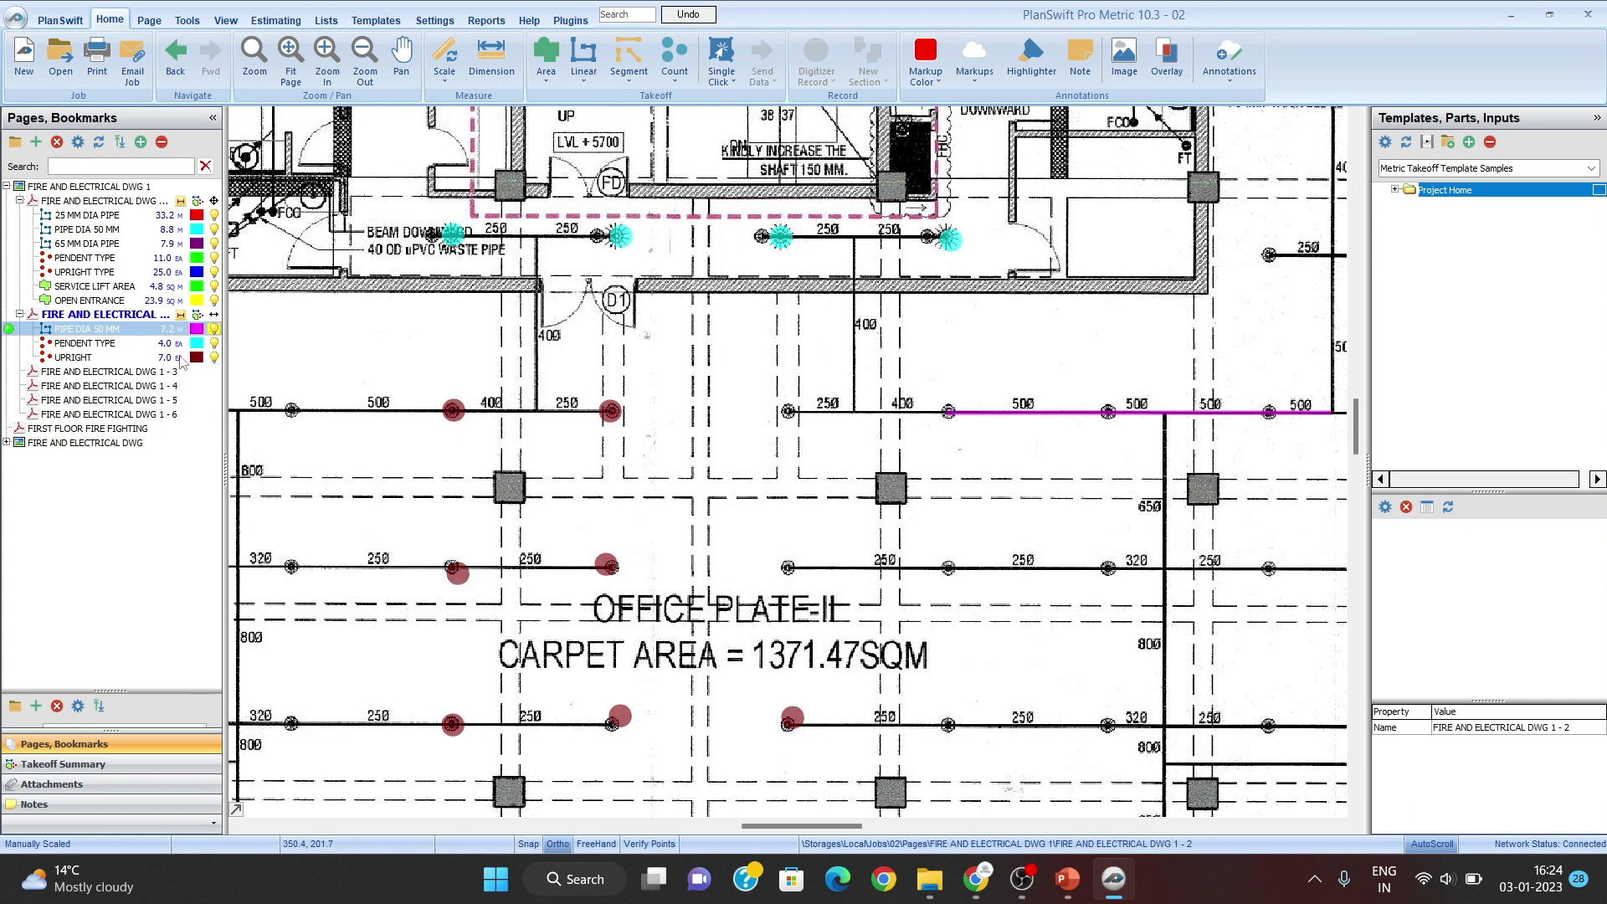
# Step: Delete the entire UPRIGHT takeoff from the first floor page, including its estimating item
pyautogui.click(181, 345)
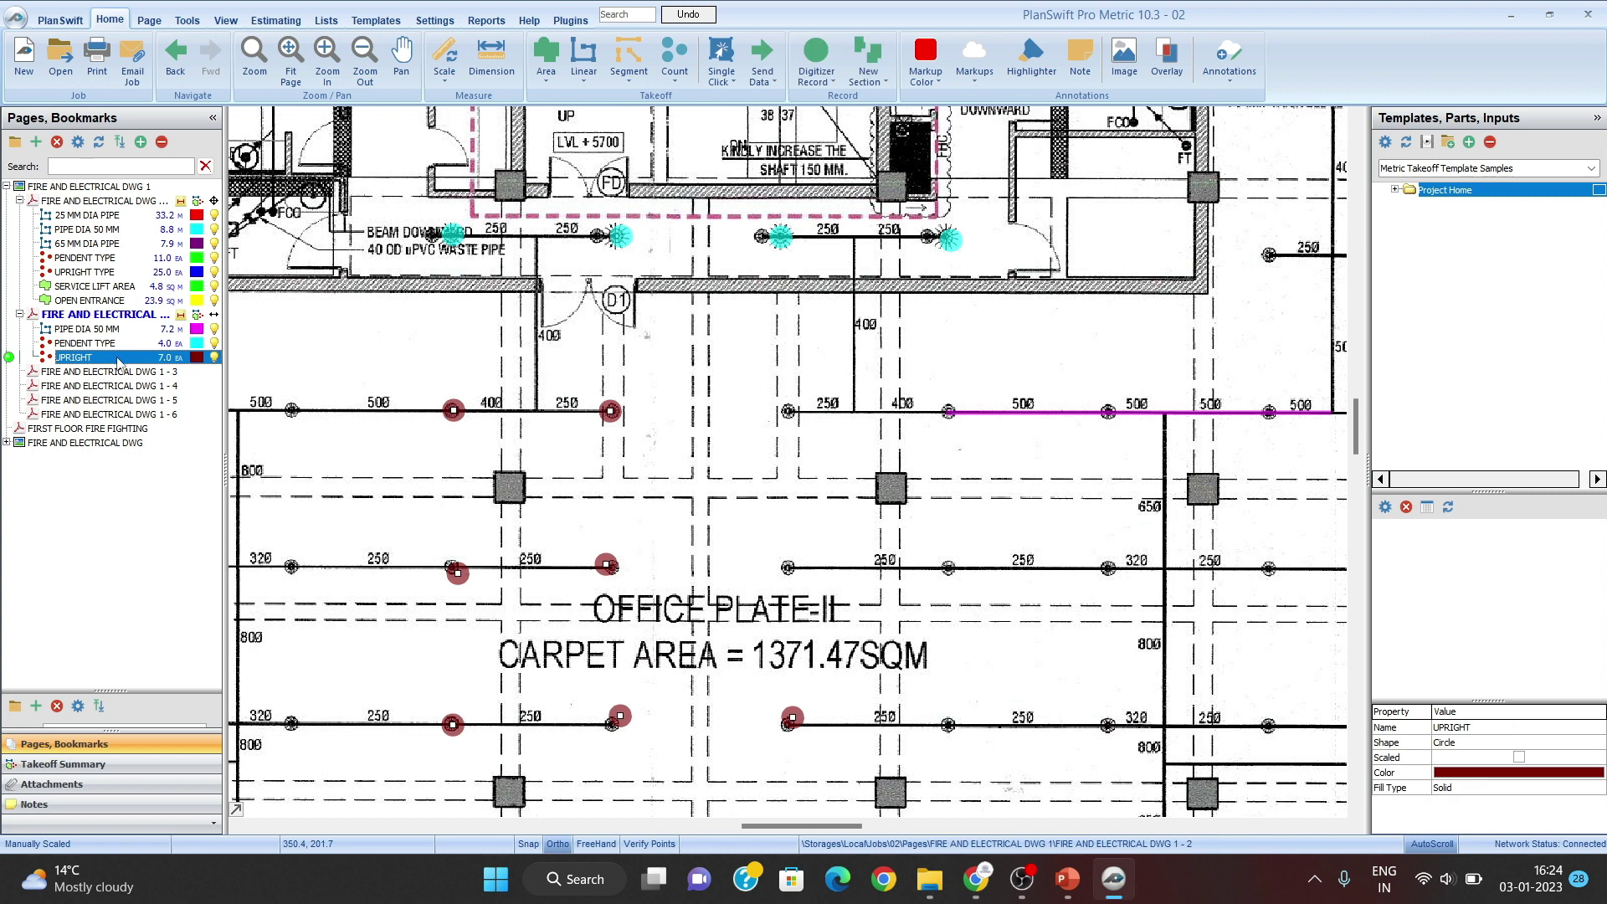
pyautogui.press('Delete')
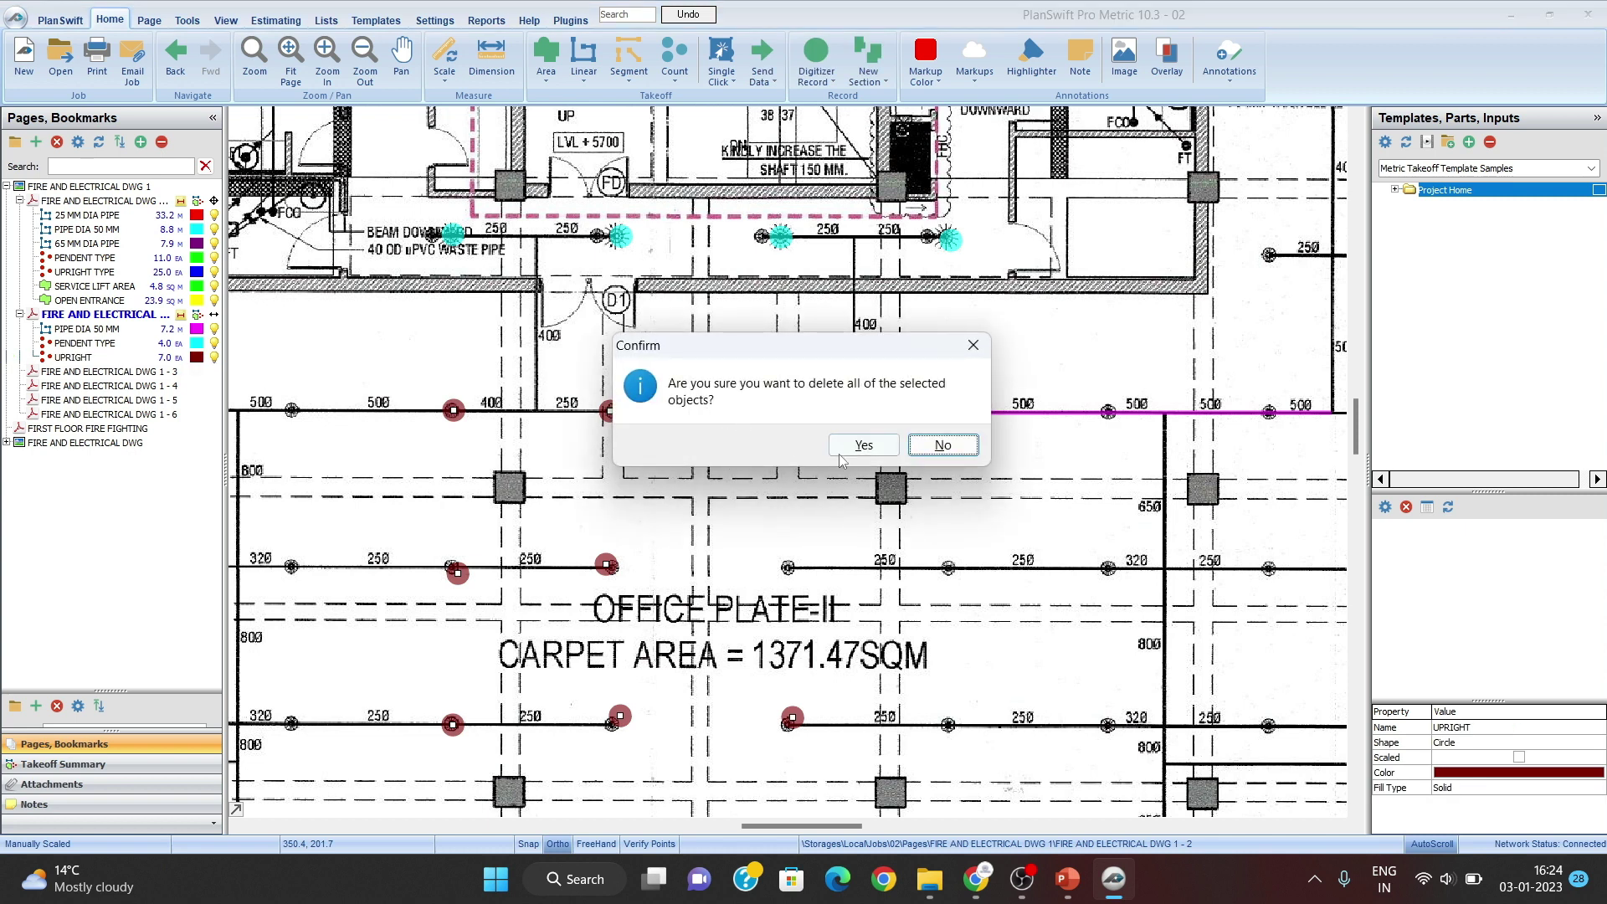
pyautogui.click(864, 446)
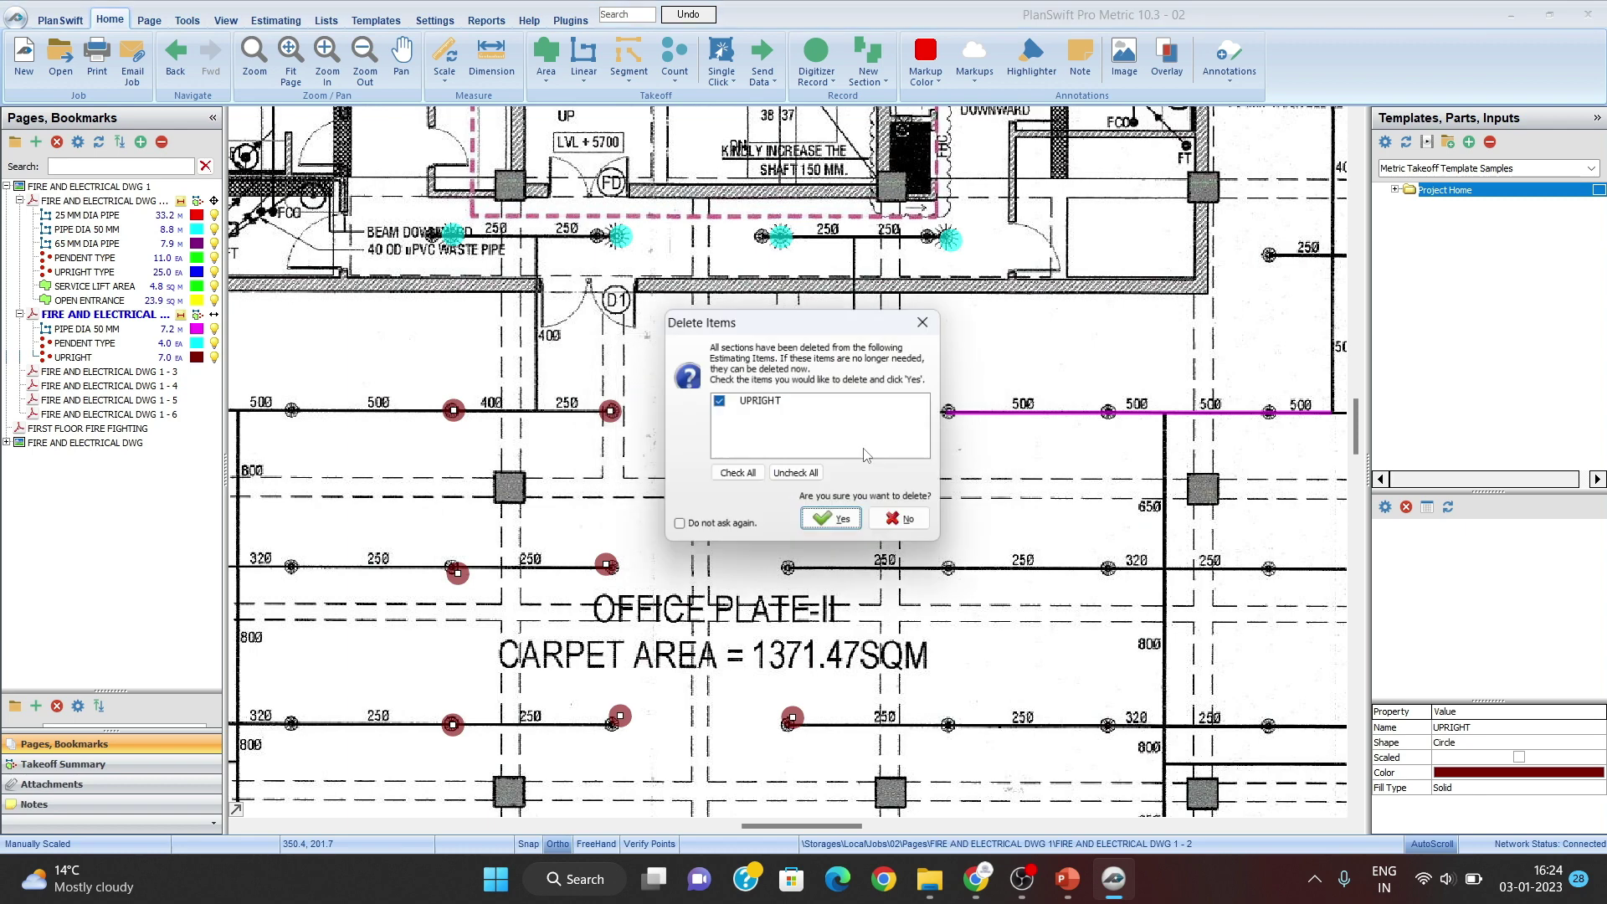
pyautogui.click(839, 522)
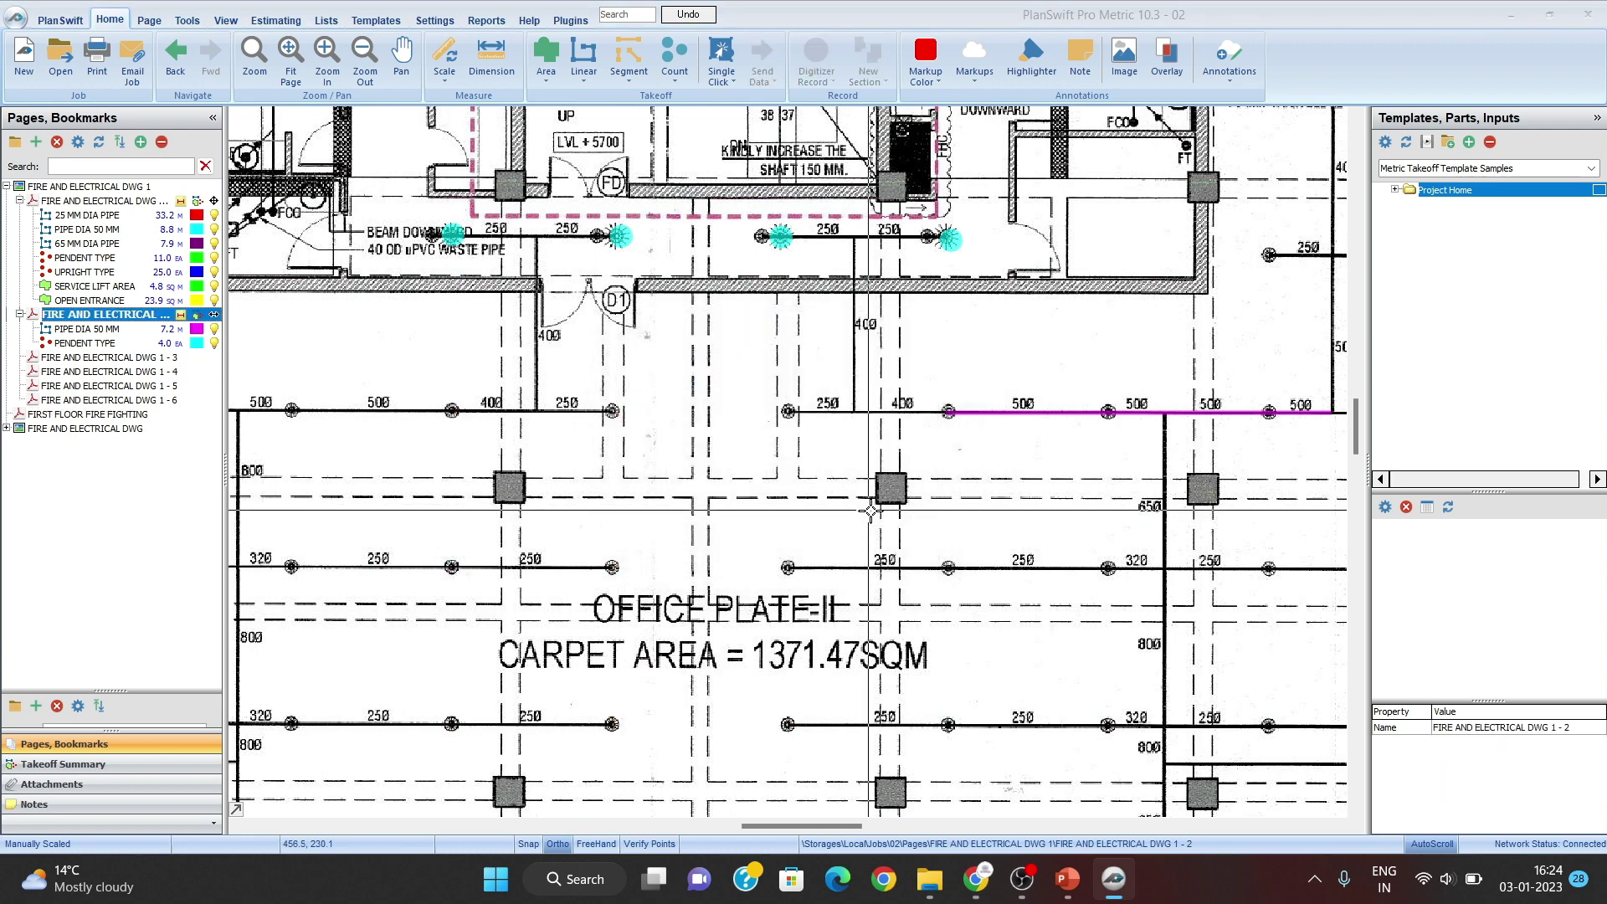
# Step: Examine the whole first floor fire-fighting plan with its remaining pipe and pendent takeoffs
pyautogui.scroll(-2, 865, 509)
pyautogui.moveTo(876, 457); pyautogui.dragTo(736, 308)
pyautogui.scroll(-2, 775, 359)
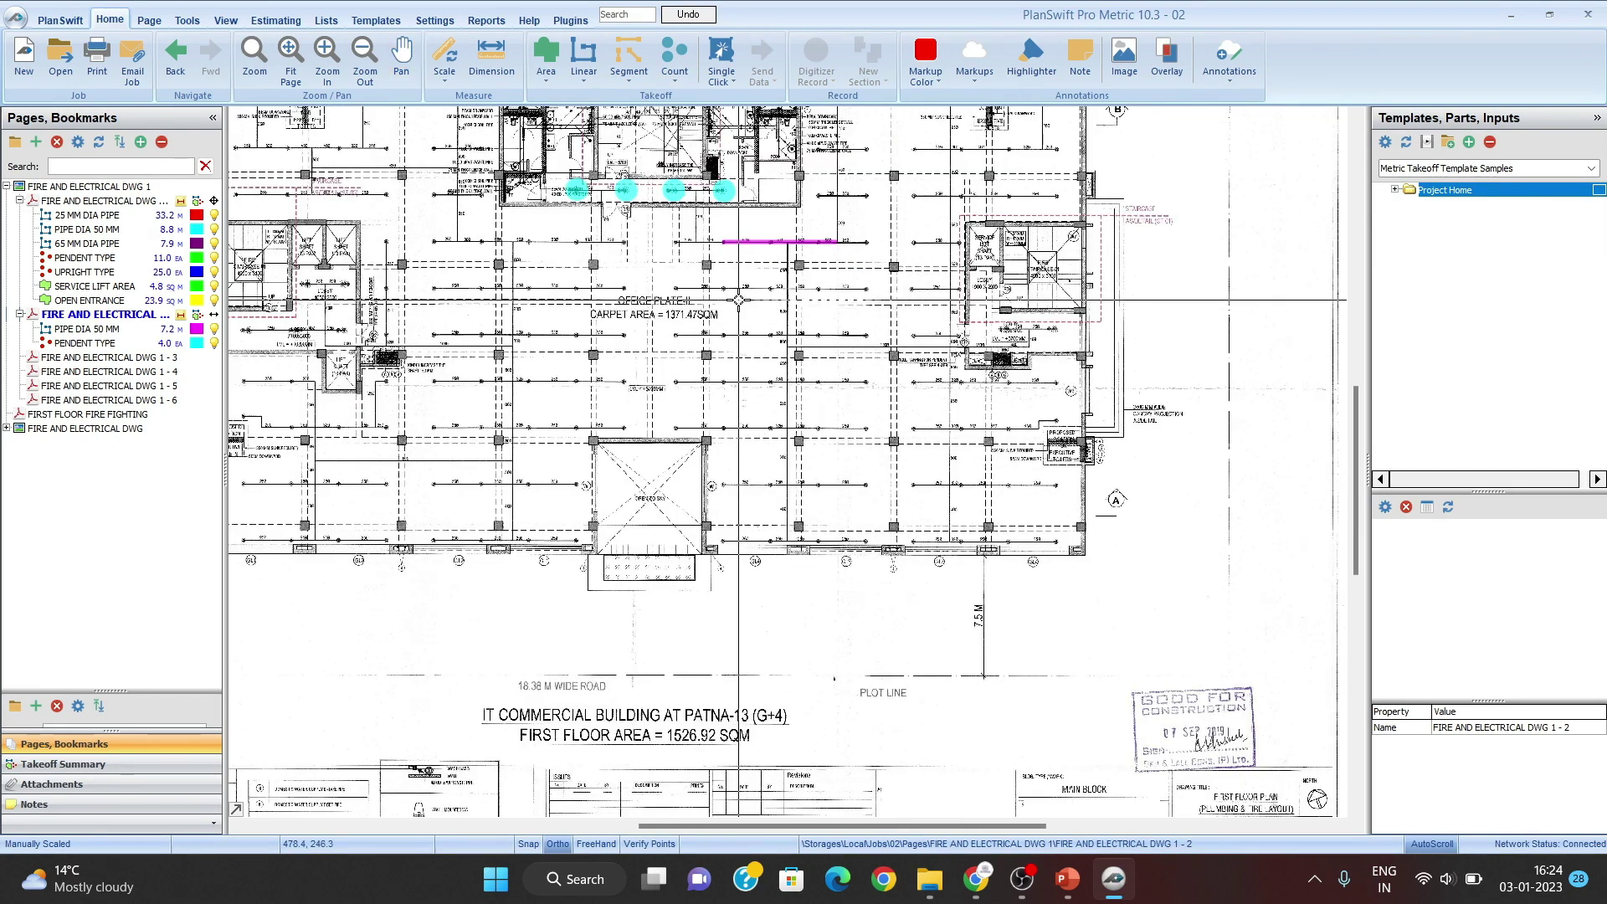
pyautogui.moveTo(849, 397); pyautogui.dragTo(952, 502)
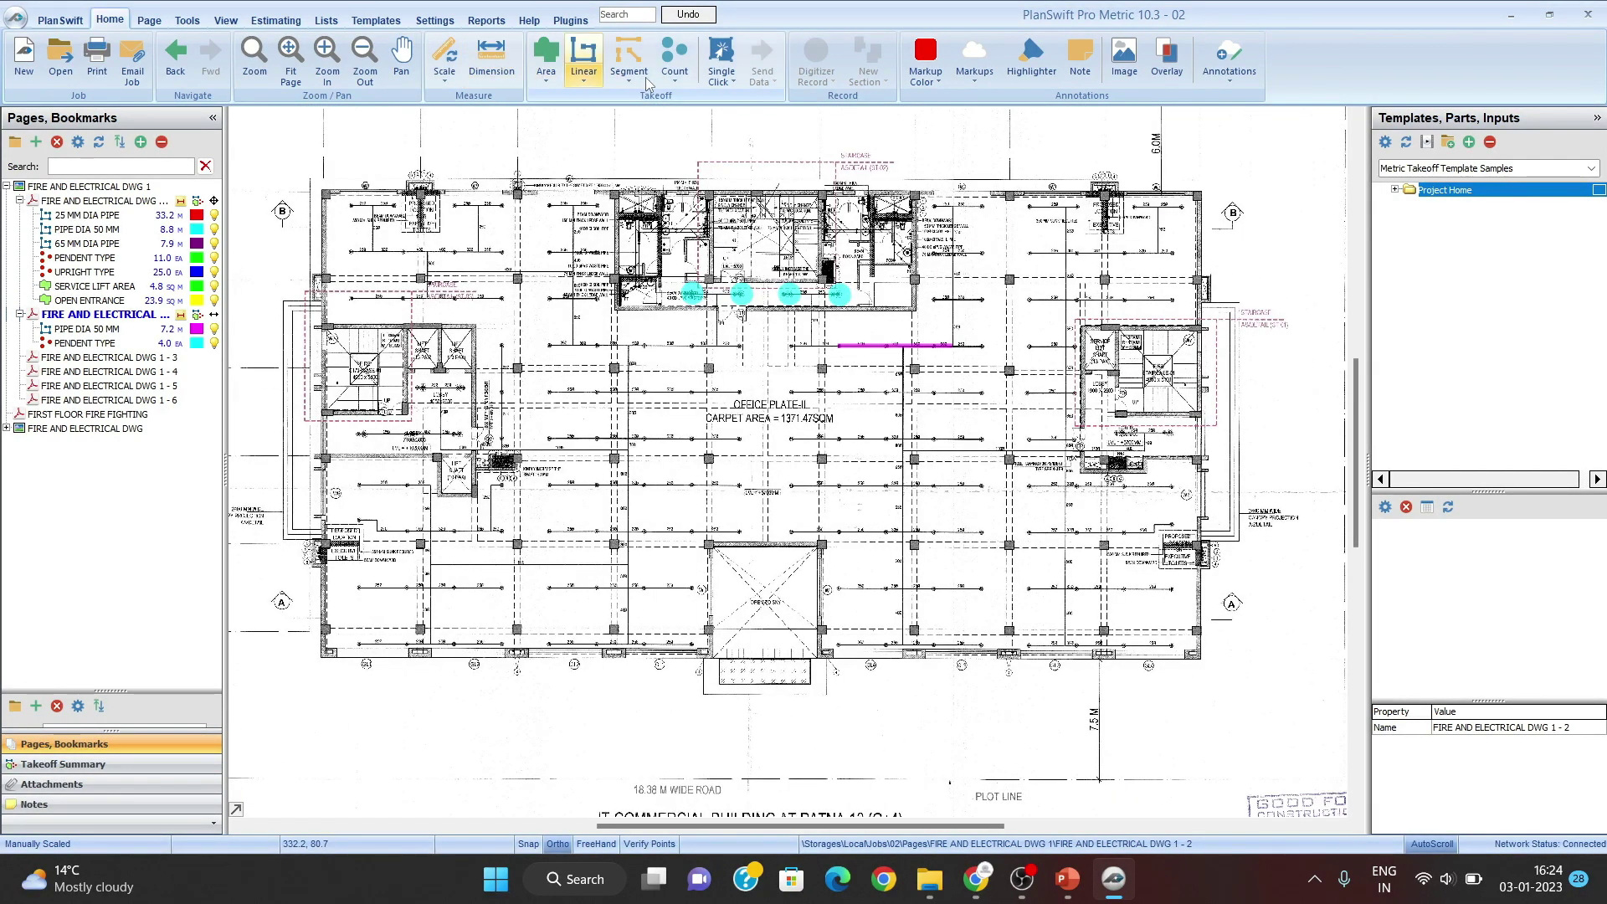
pyautogui.moveTo(820, 357); pyautogui.dragTo(844, 396)
pyautogui.scroll(-2, 782, 447)
pyautogui.scroll(-1, 781, 447)
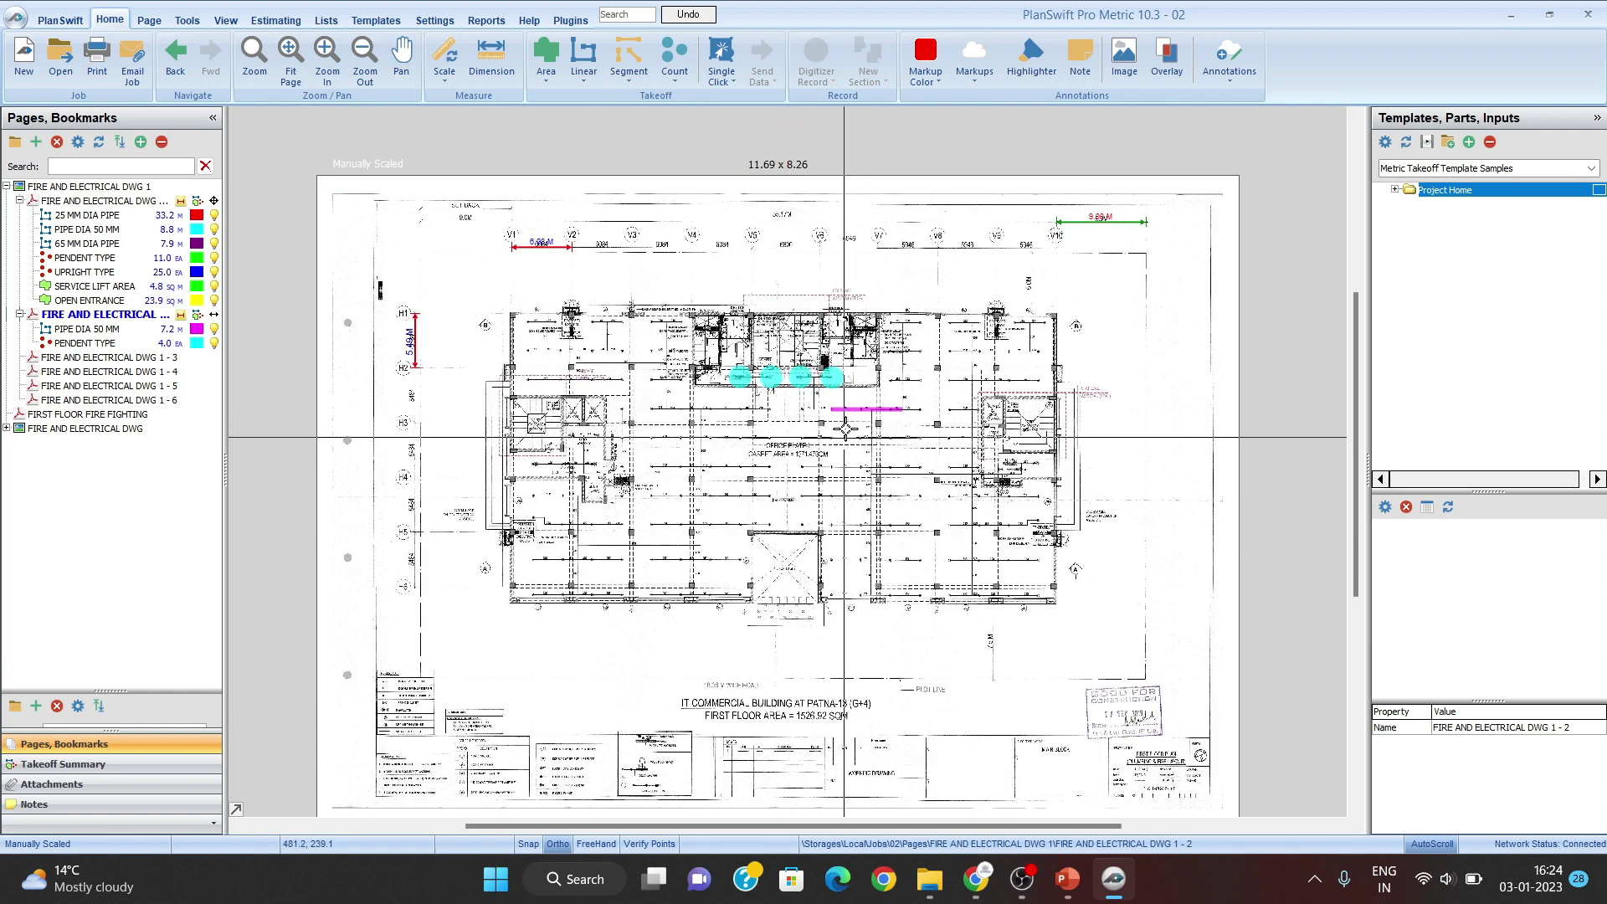
pyautogui.scroll(2, 737, 358)
pyautogui.moveTo(736, 358)
pyautogui.mouseDown()
pyautogui.moveTo(770, 366)
pyautogui.moveTo(691, 387)
pyautogui.mouseUp()
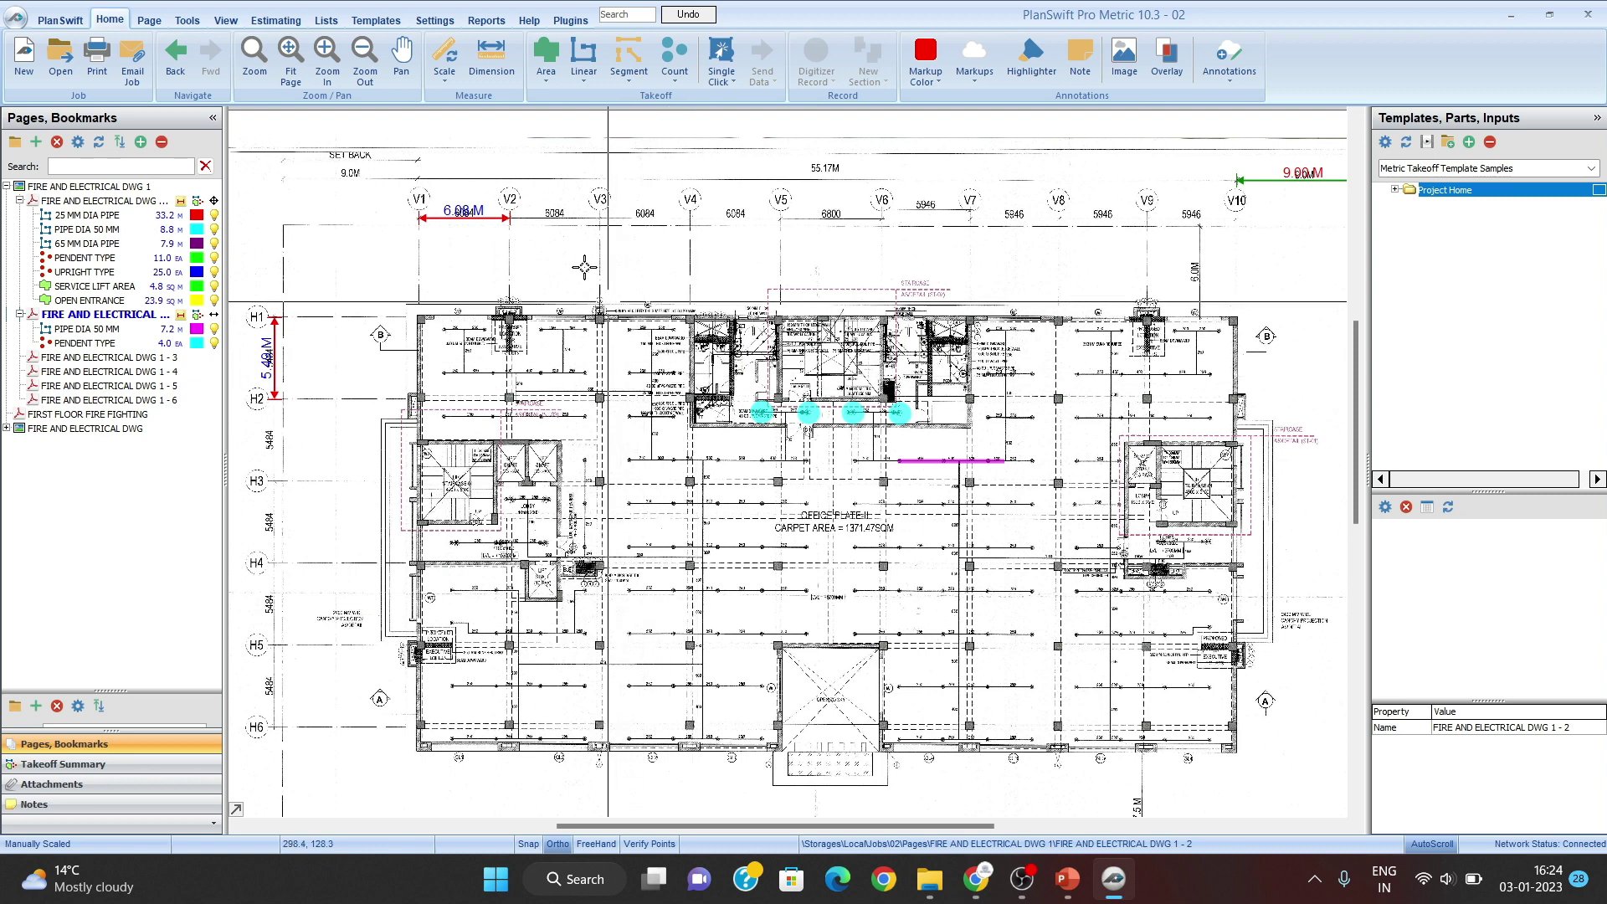
# Step: Open the estimating view and select the GF and 1ST FL folders in the Default layout
pyautogui.click(284, 21)
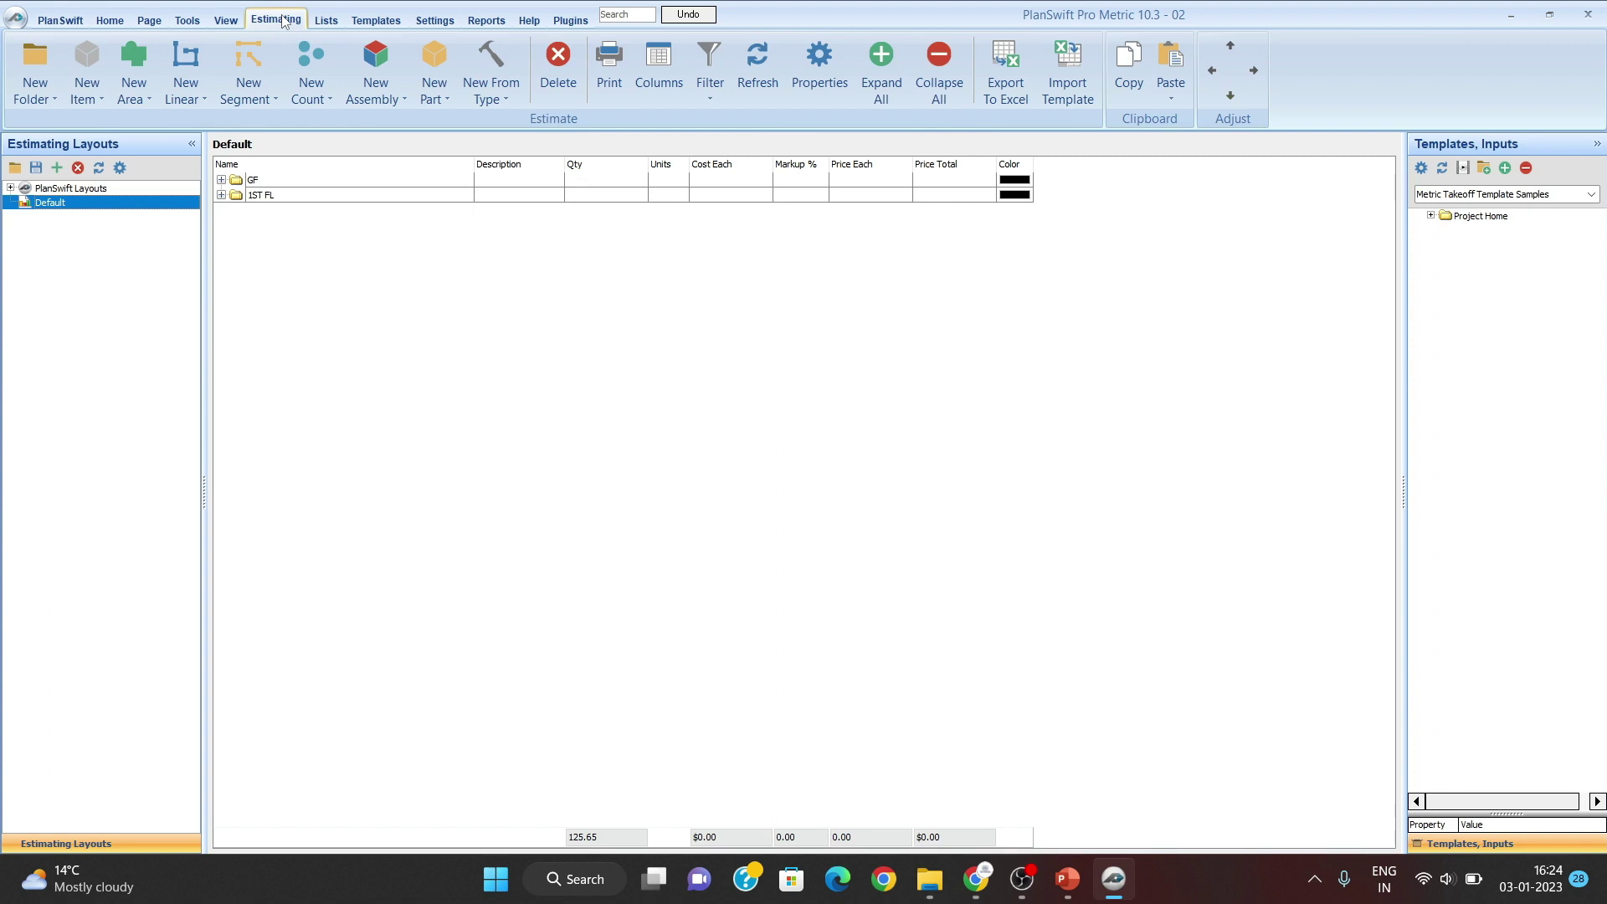
pyautogui.click(276, 195)
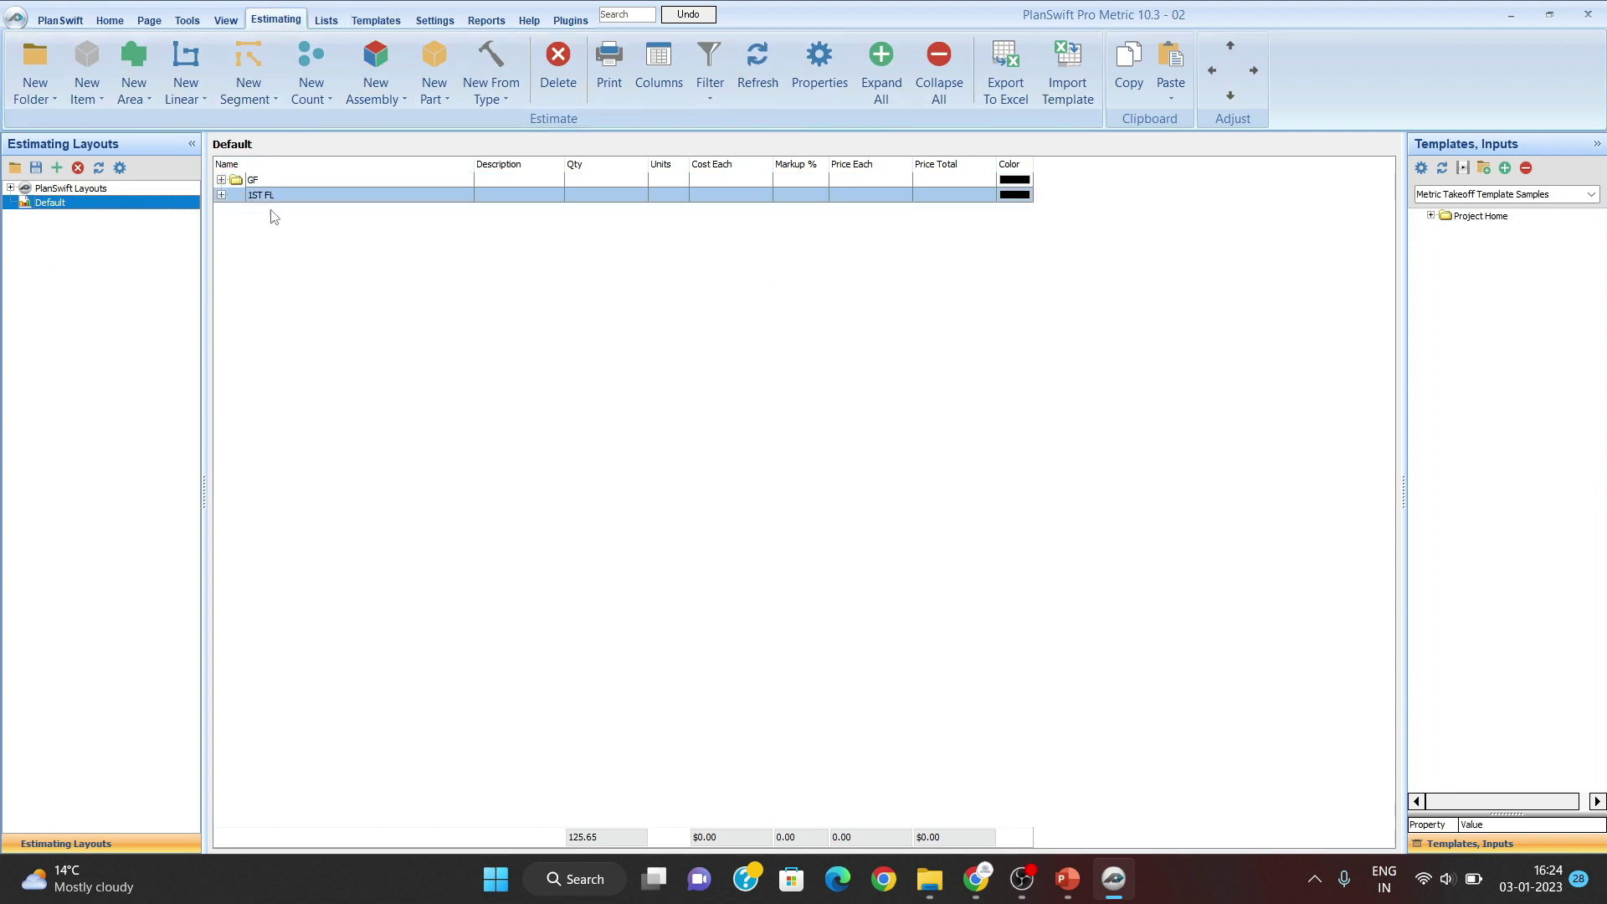
pyautogui.click(281, 182)
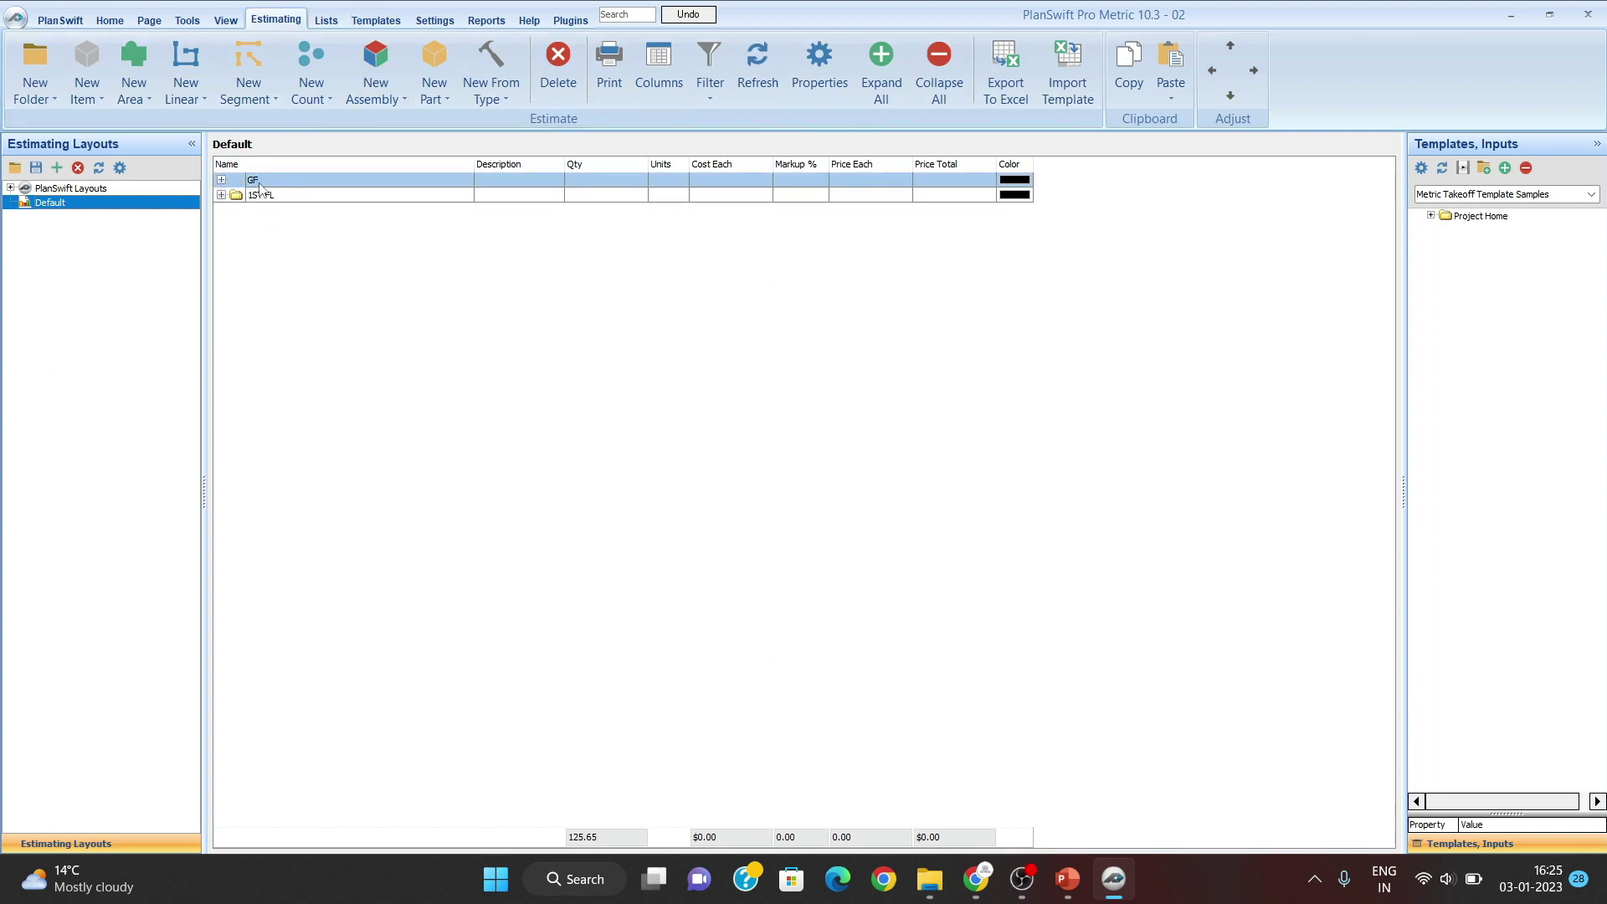
pyautogui.click(278, 196)
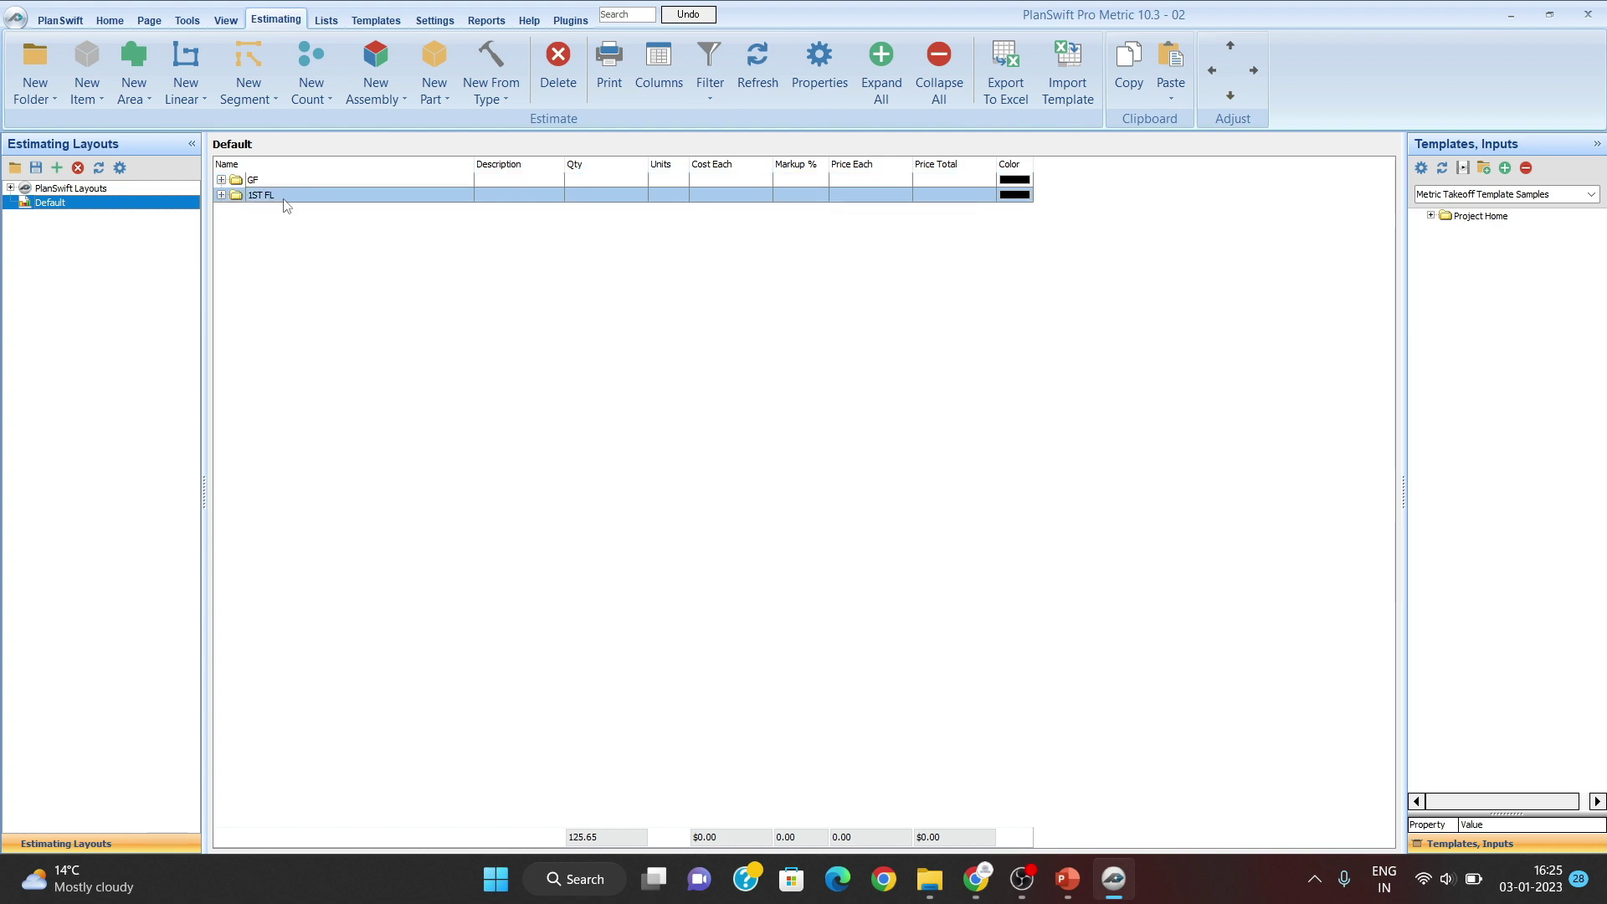
# Step: Expand the GF and 1ST FL folders in the estimate and export the listing to Excel, showing the exported workbook full screen
pyautogui.click(221, 180)
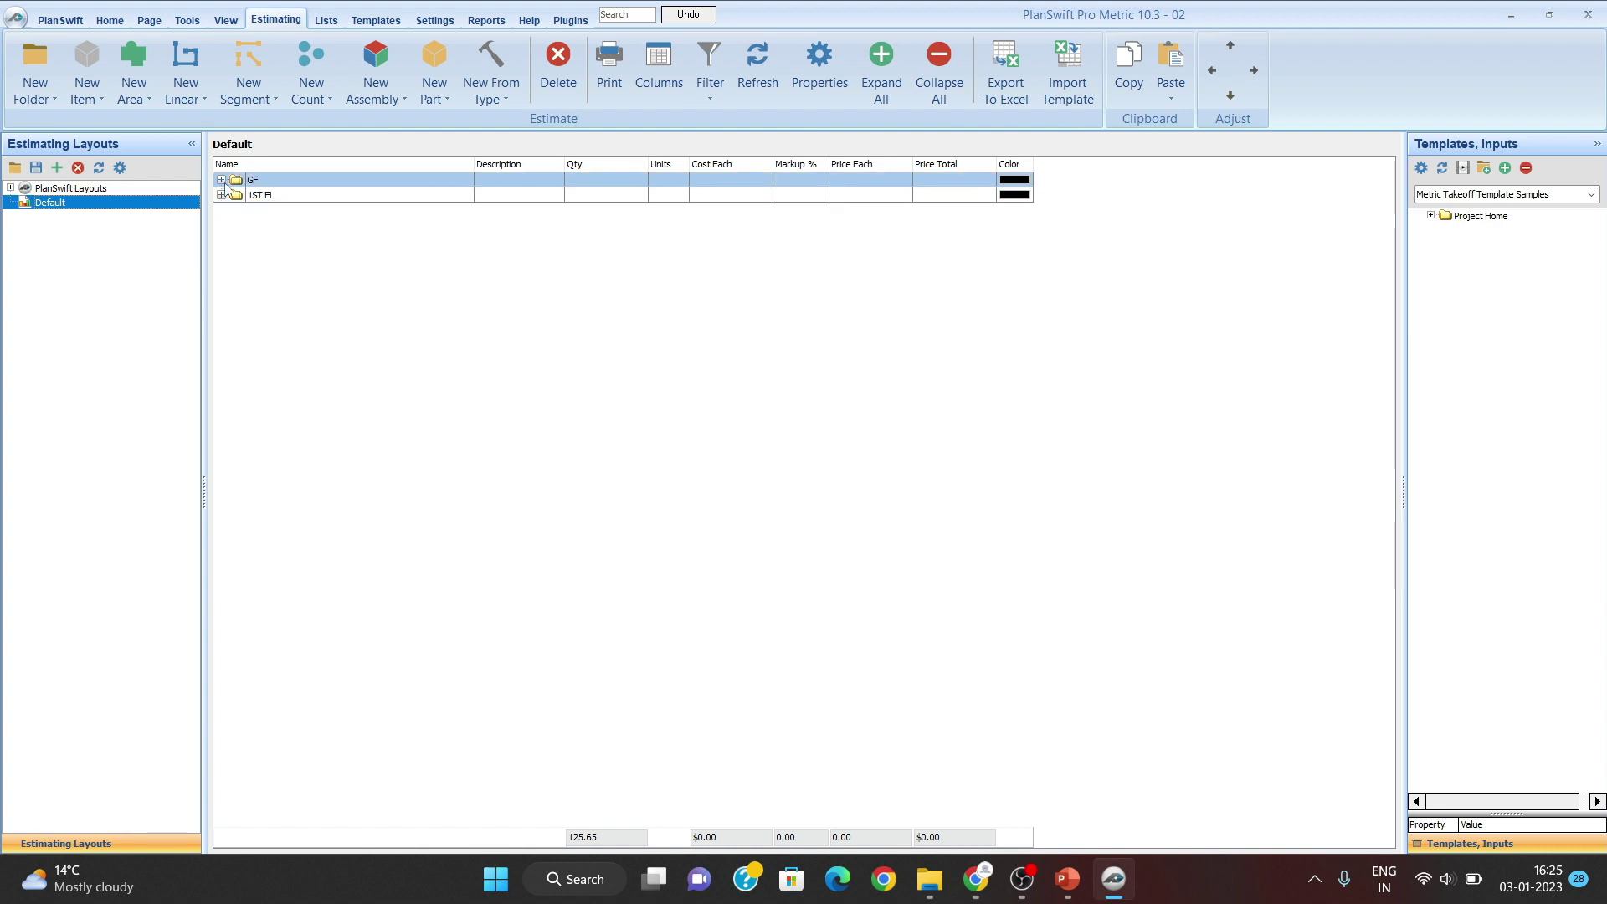
pyautogui.click(221, 301)
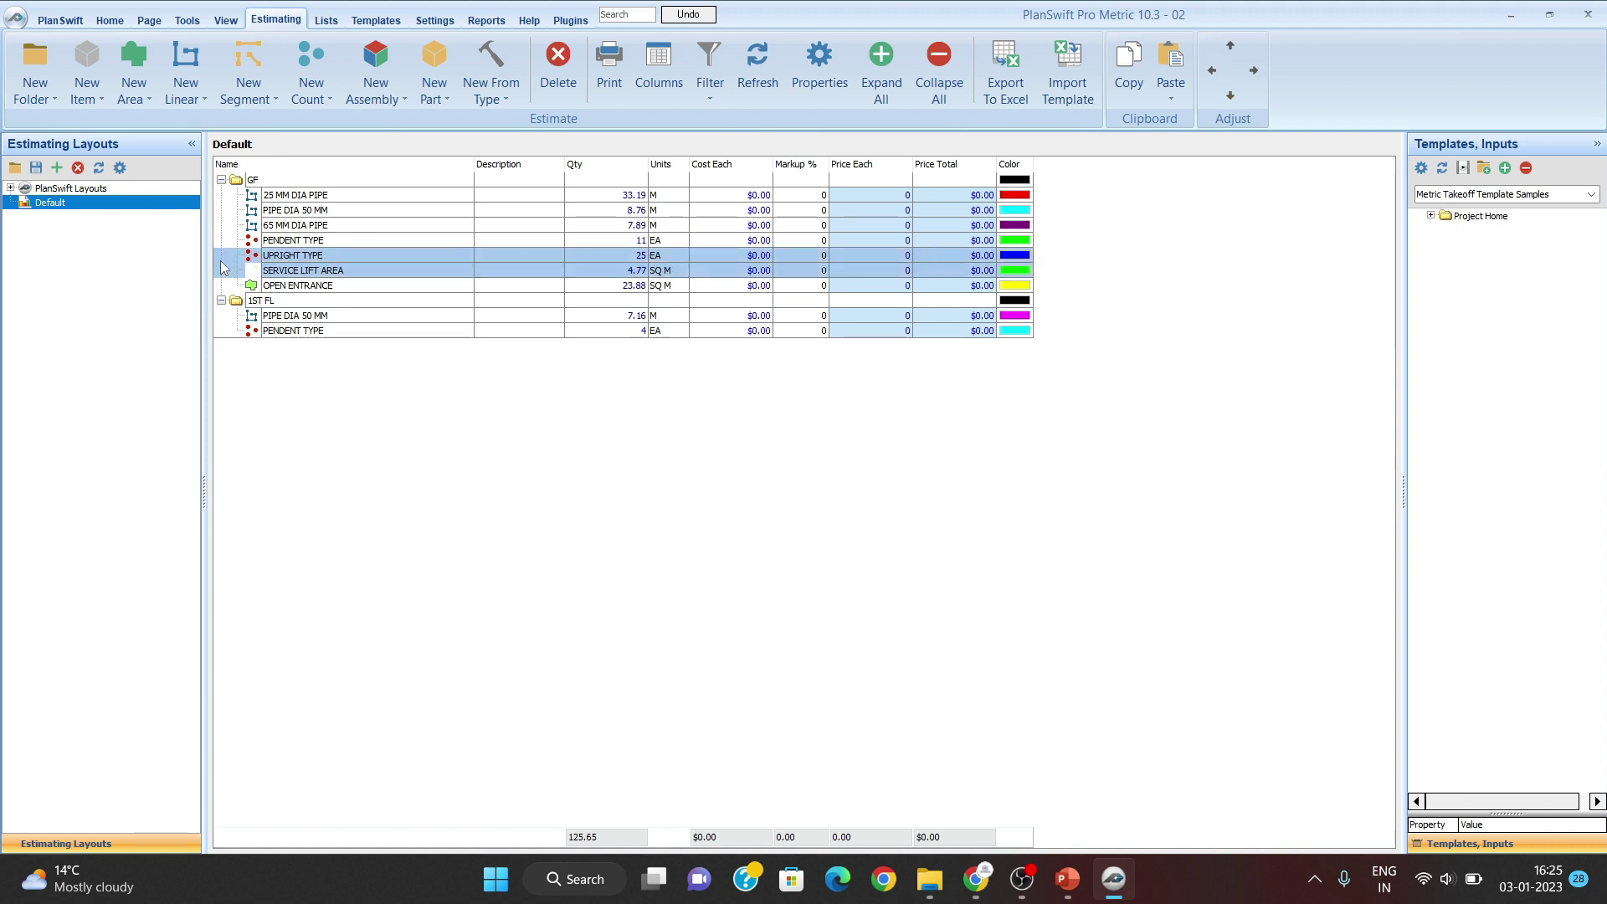
pyautogui.click(1011, 72)
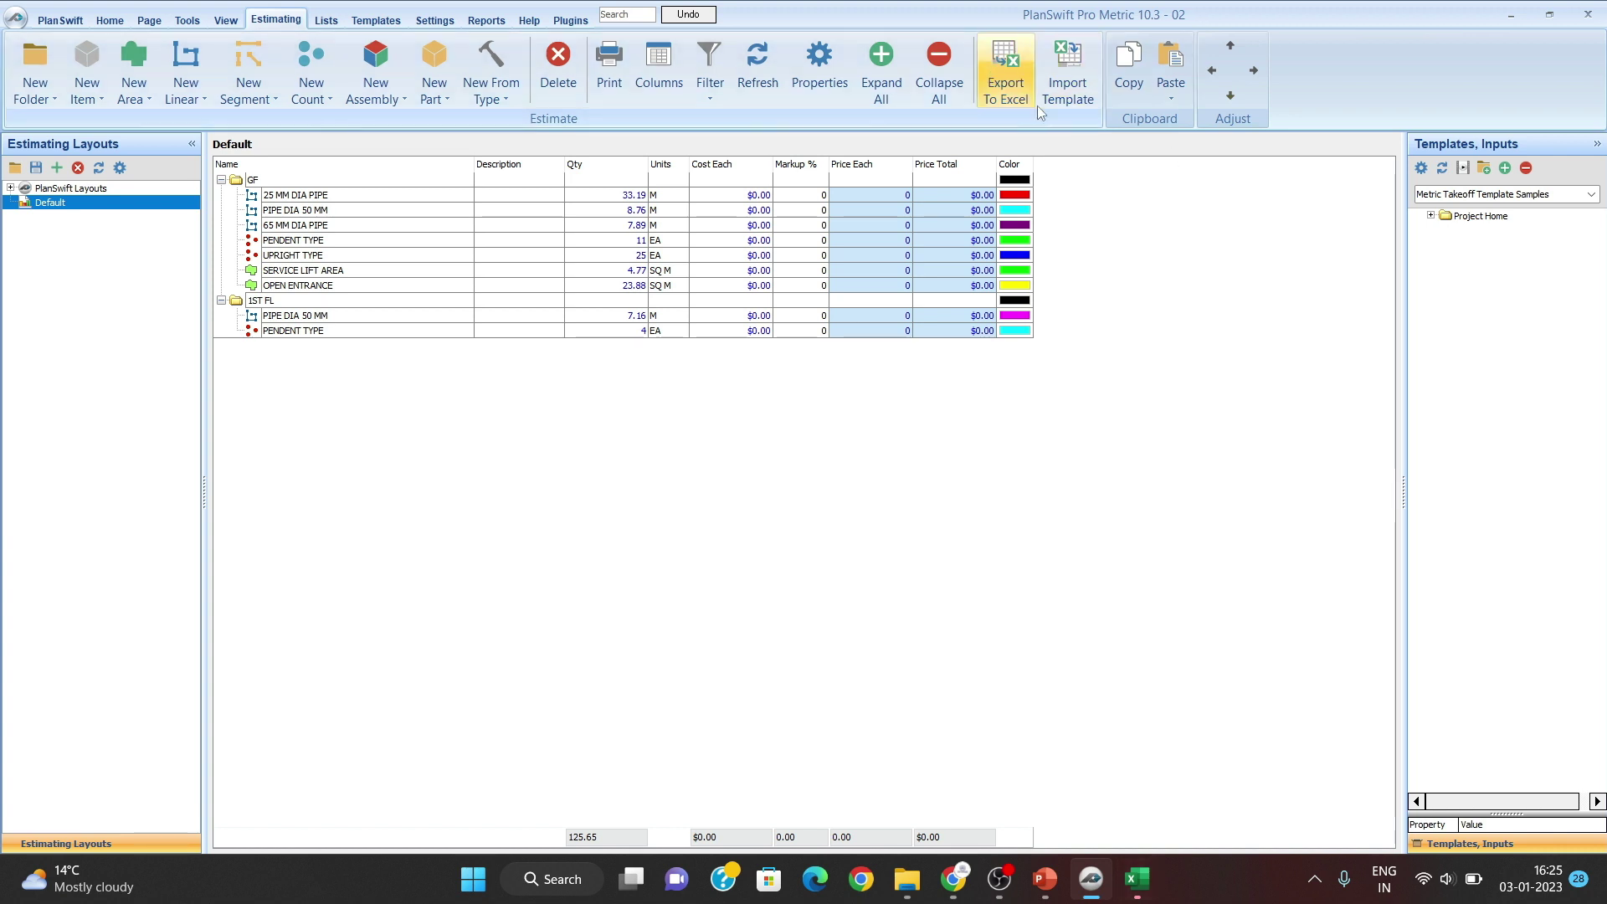
pyautogui.click(1155, 885)
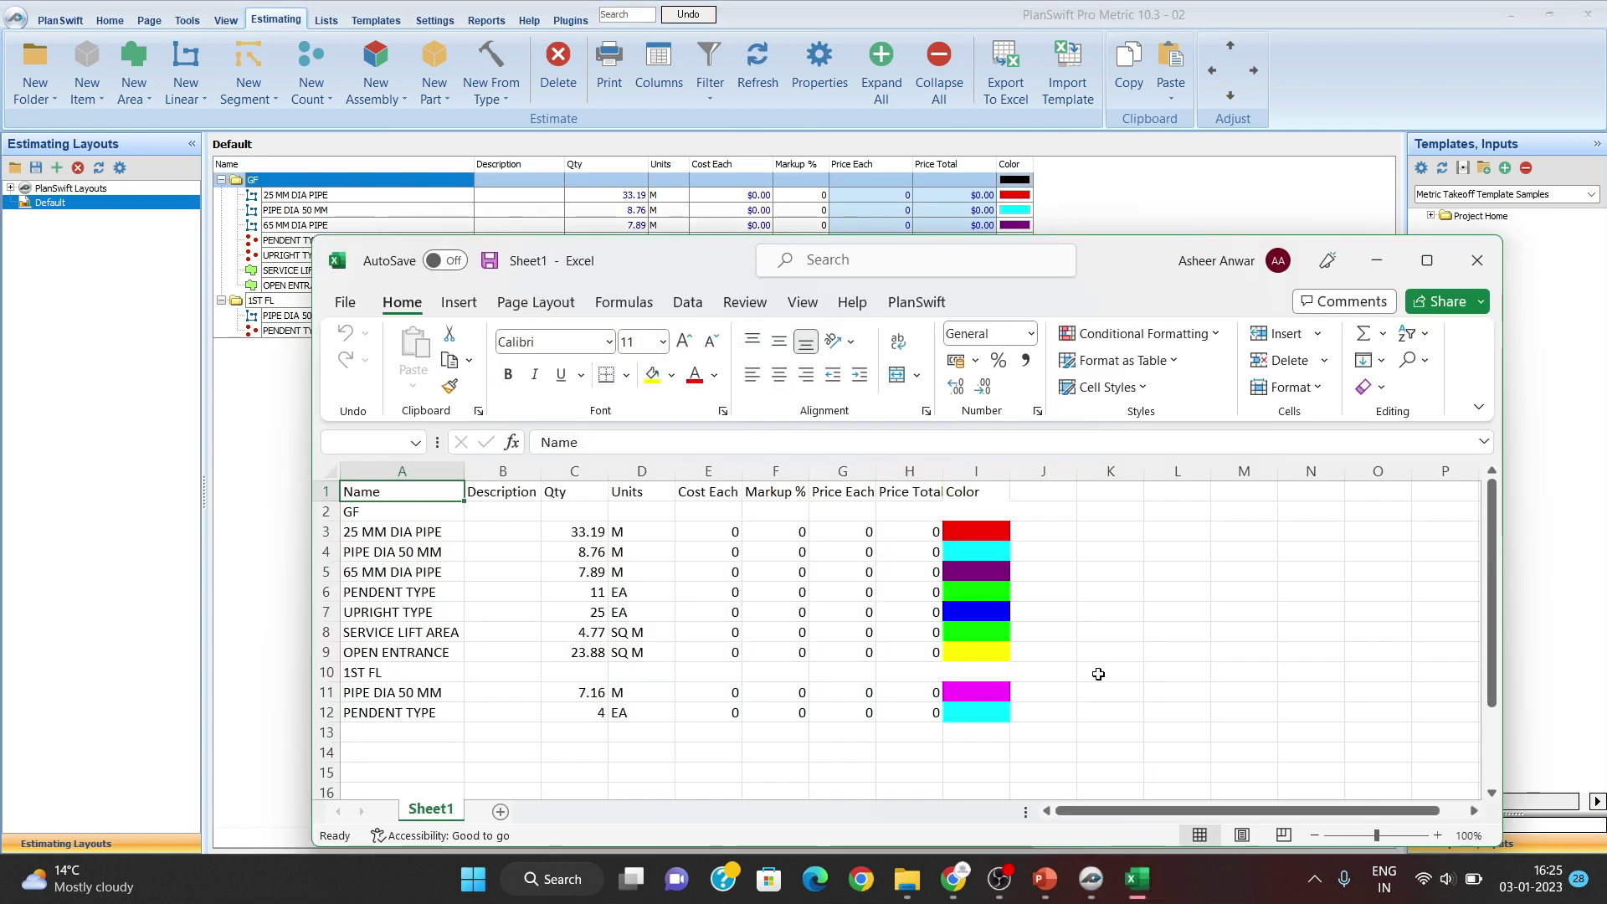
pyautogui.click(1427, 261)
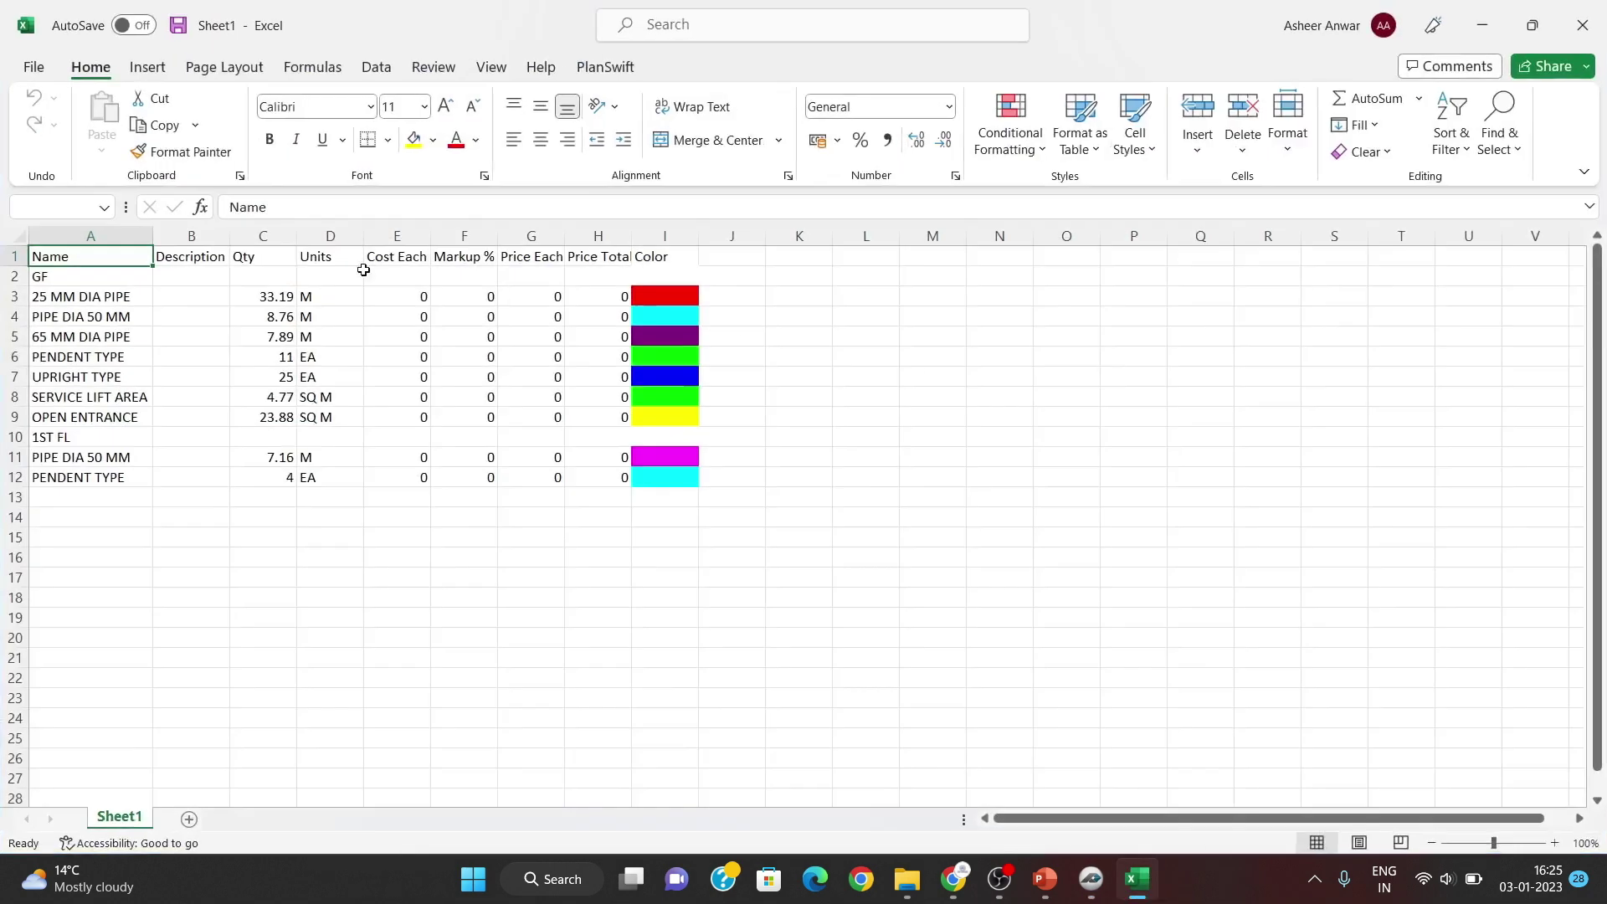
# Step: Delete the Cost Each, Markup %, Price Each, Price Total and Color columns from the exported sheet
pyautogui.moveTo(390, 236); pyautogui.dragTo(646, 236)
pyautogui.rightClick(645, 236)
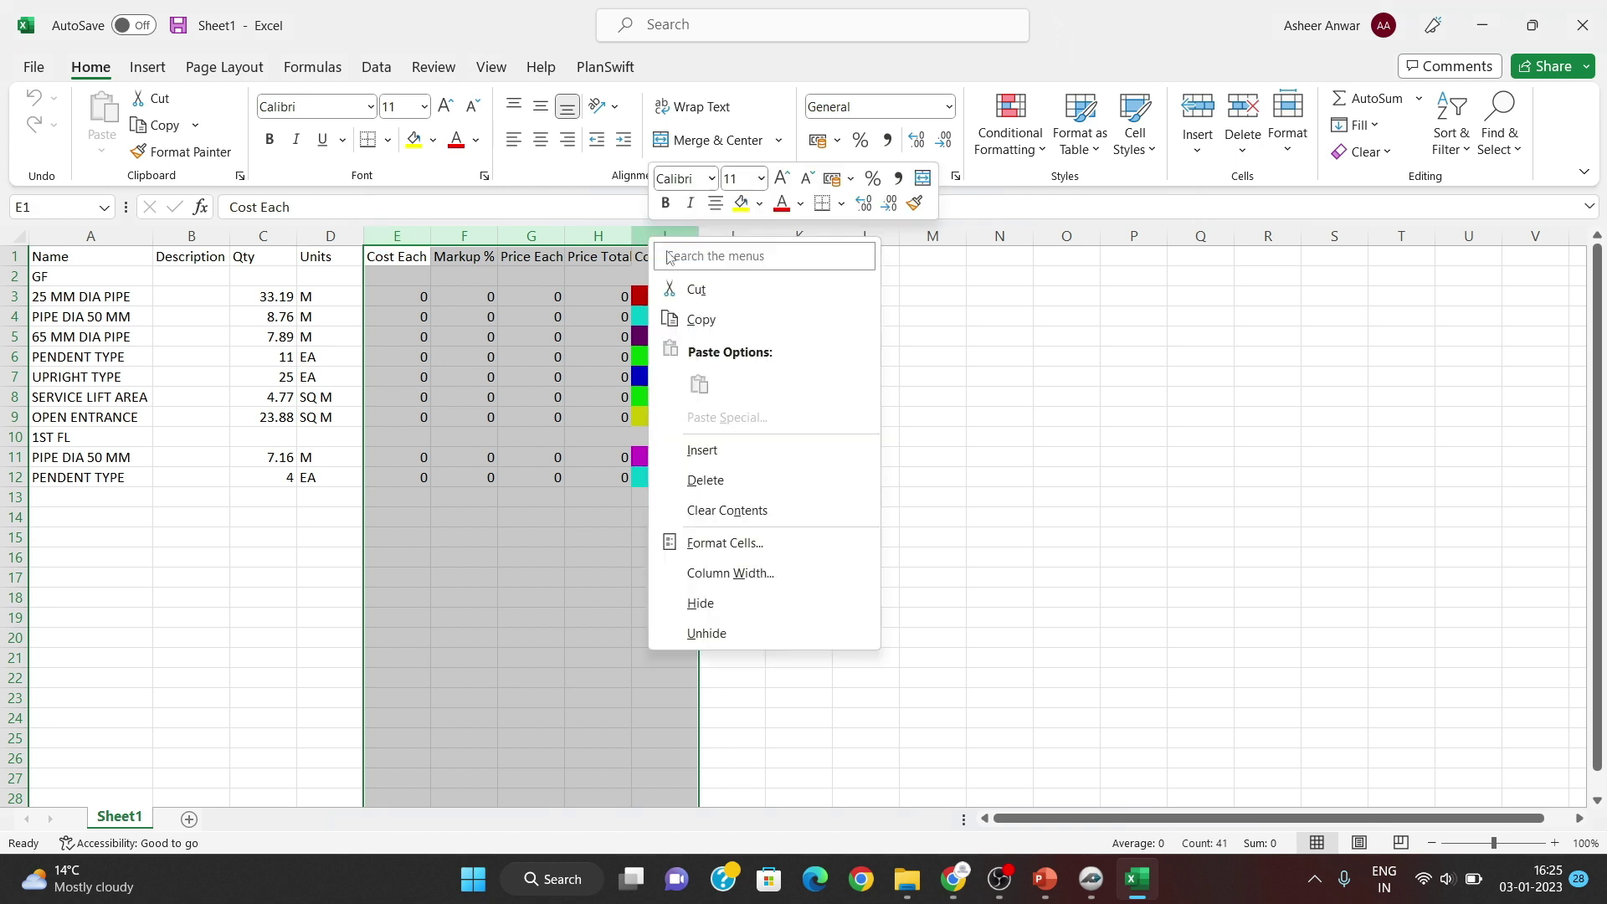
pyautogui.click(737, 472)
pyautogui.click(261, 599)
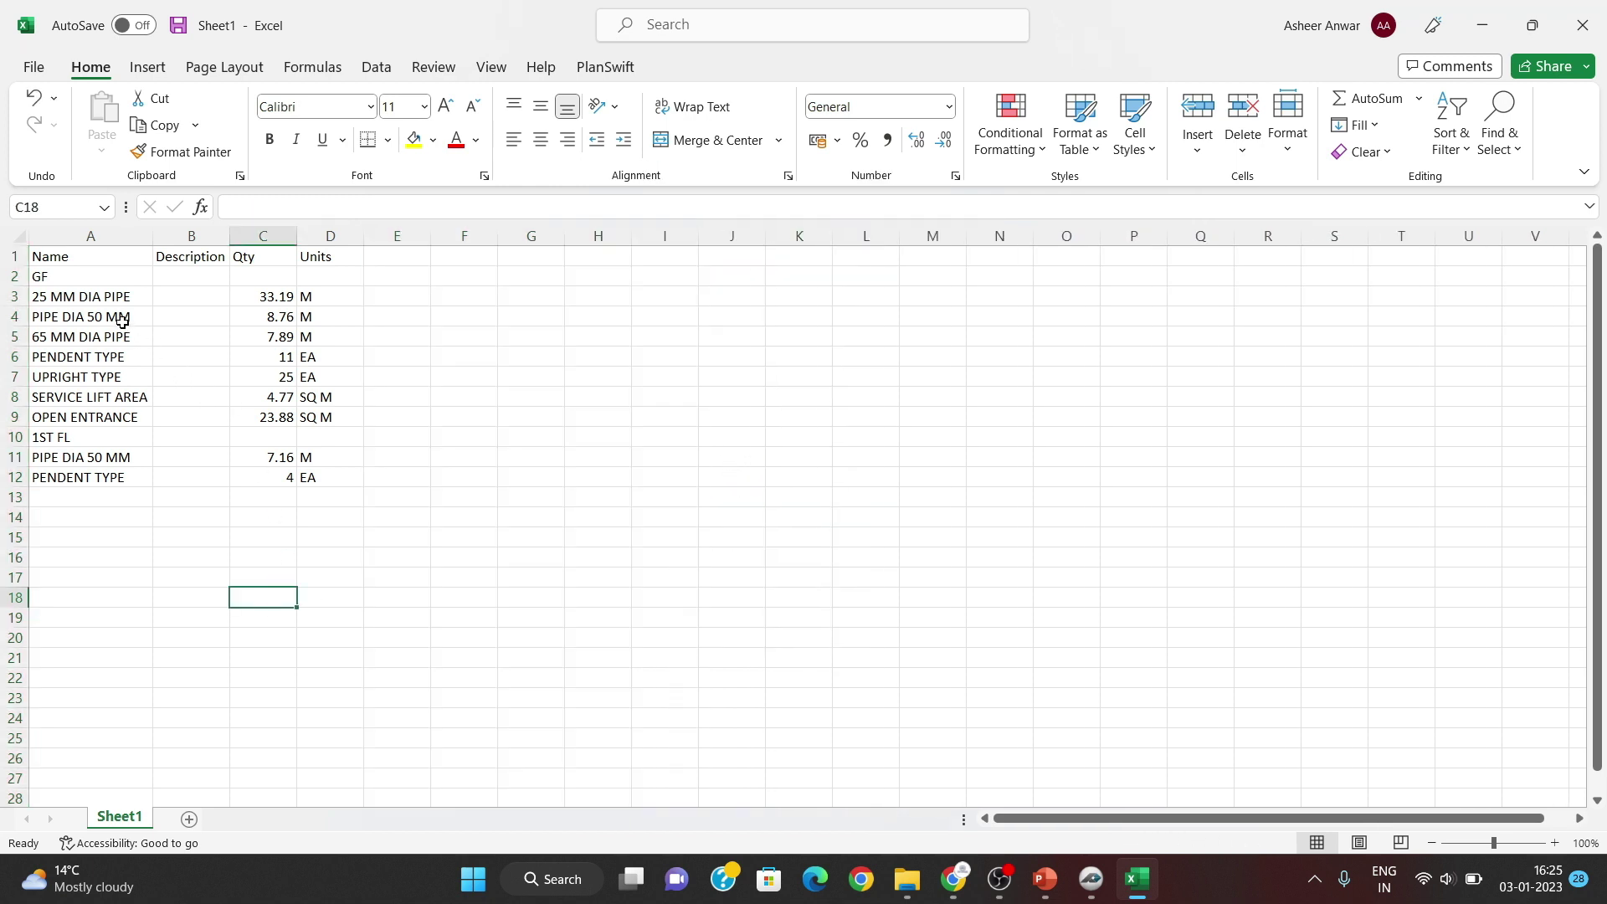
# Step: Review the exported pipe, sprinkler and area quantities for the GF and 1ST FL groups in the sheet
pyautogui.click(118, 311)
pyautogui.click(120, 298)
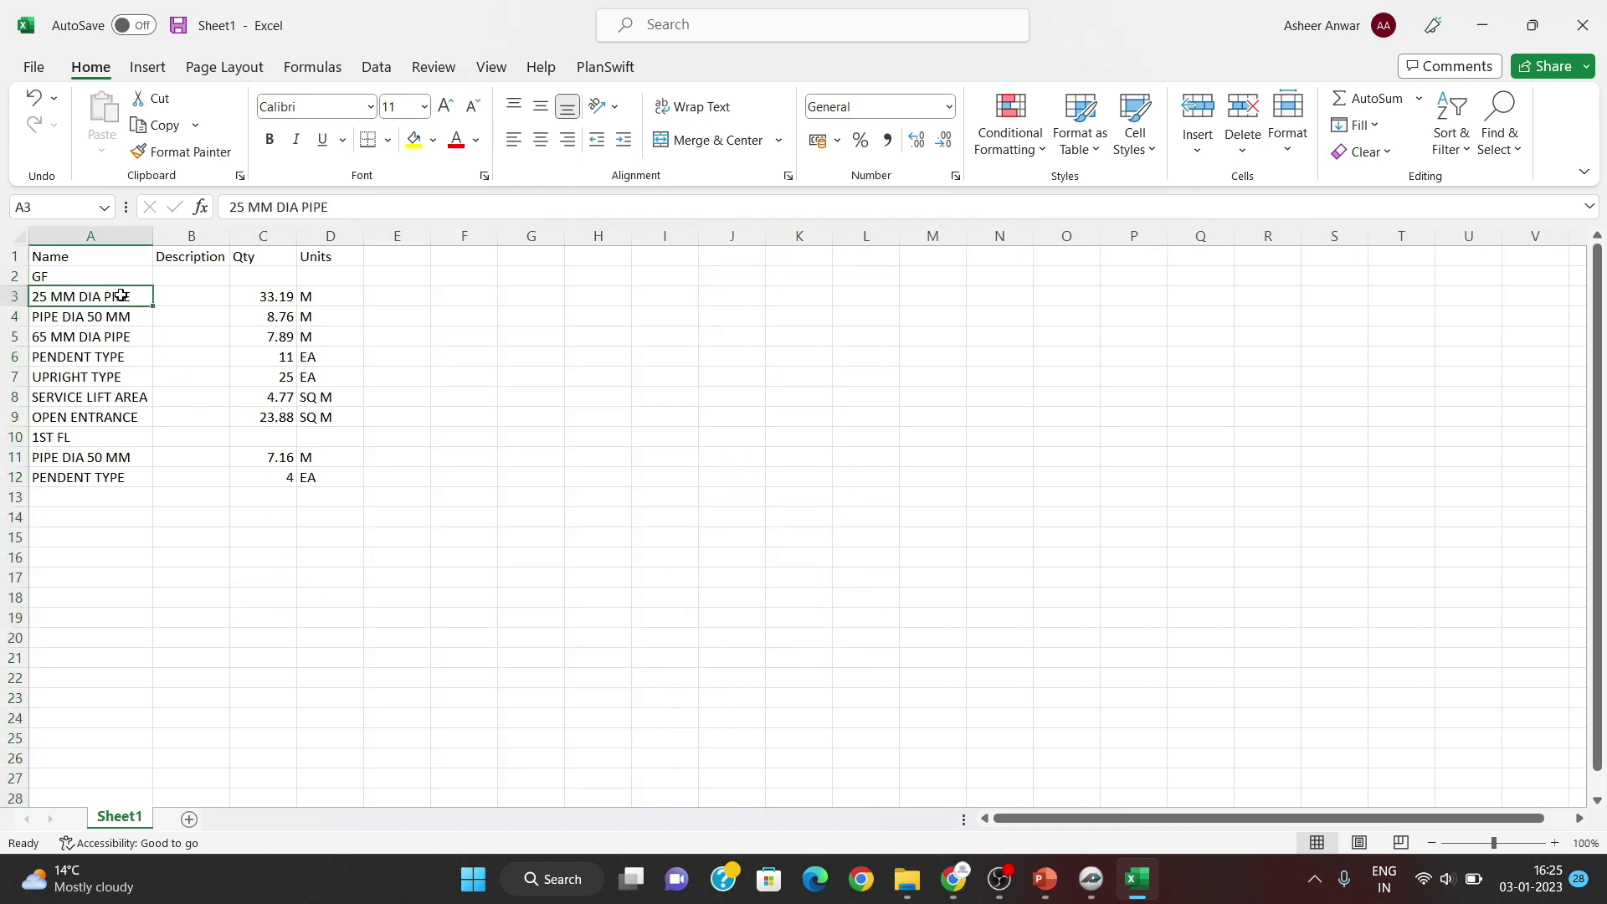
pyautogui.click(272, 300)
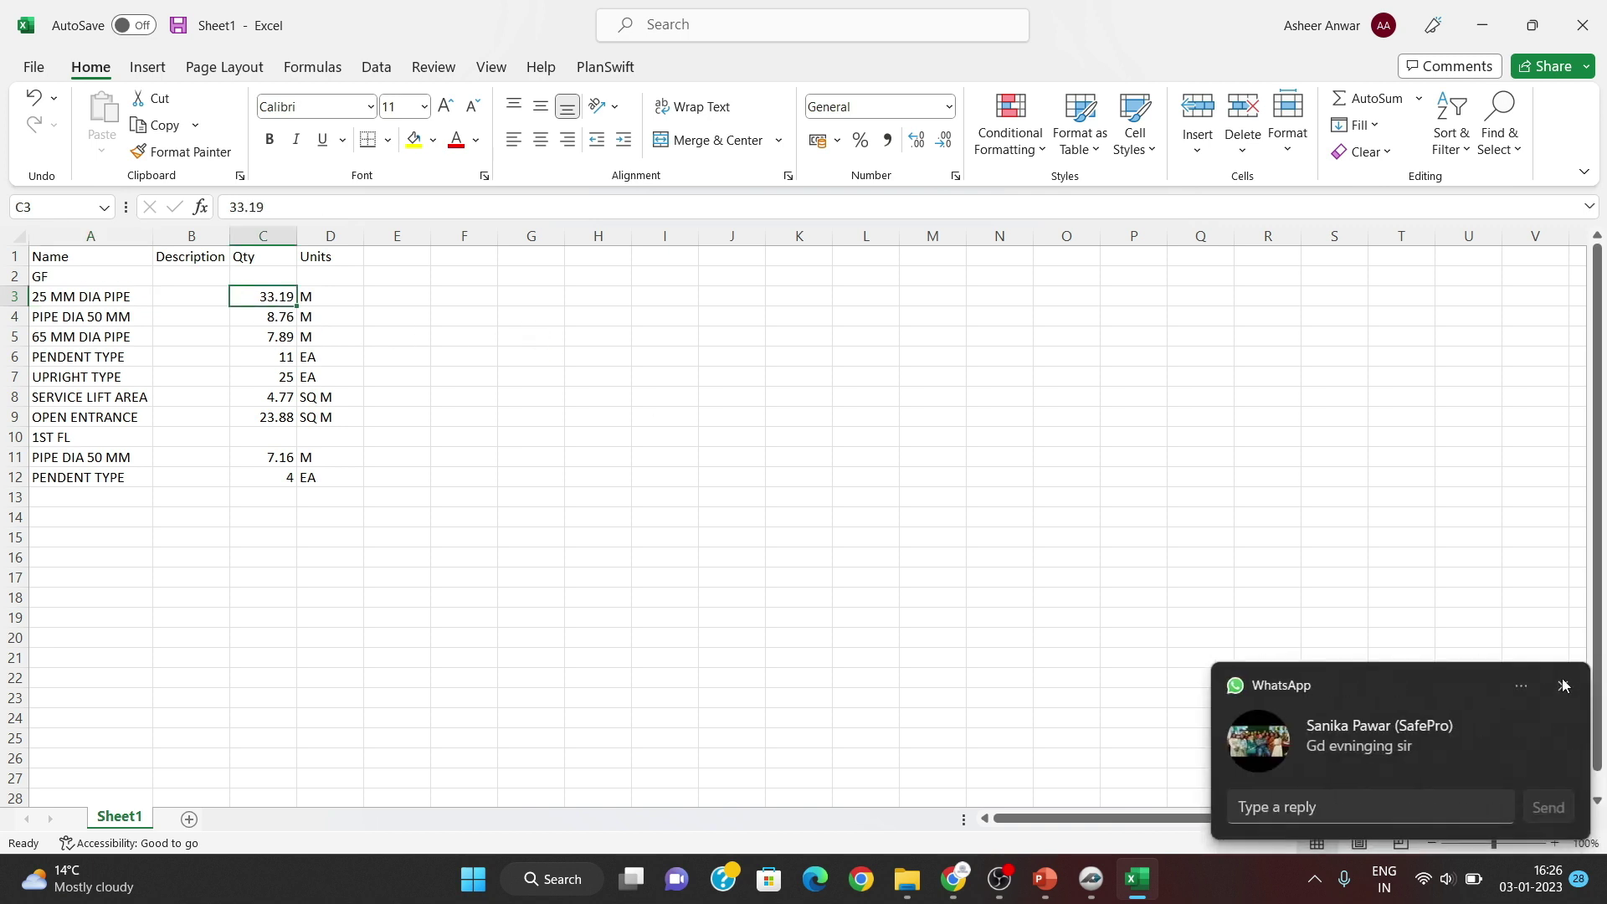
pyautogui.click(1563, 685)
pyautogui.click(117, 336)
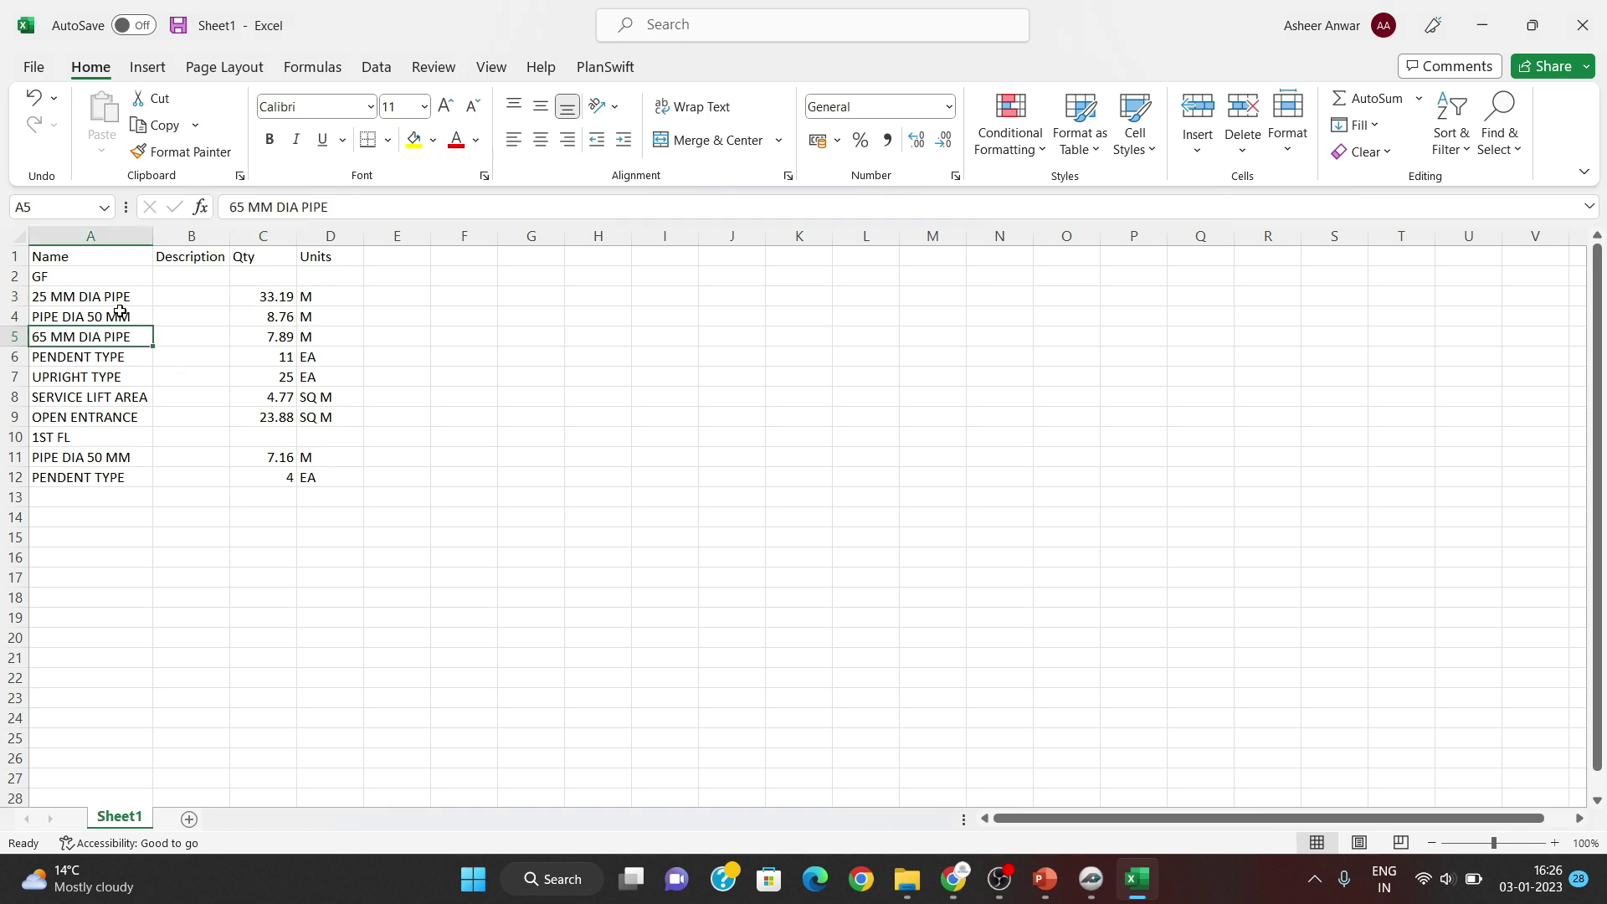
pyautogui.click(120, 313)
pyautogui.click(127, 335)
pyautogui.click(79, 280)
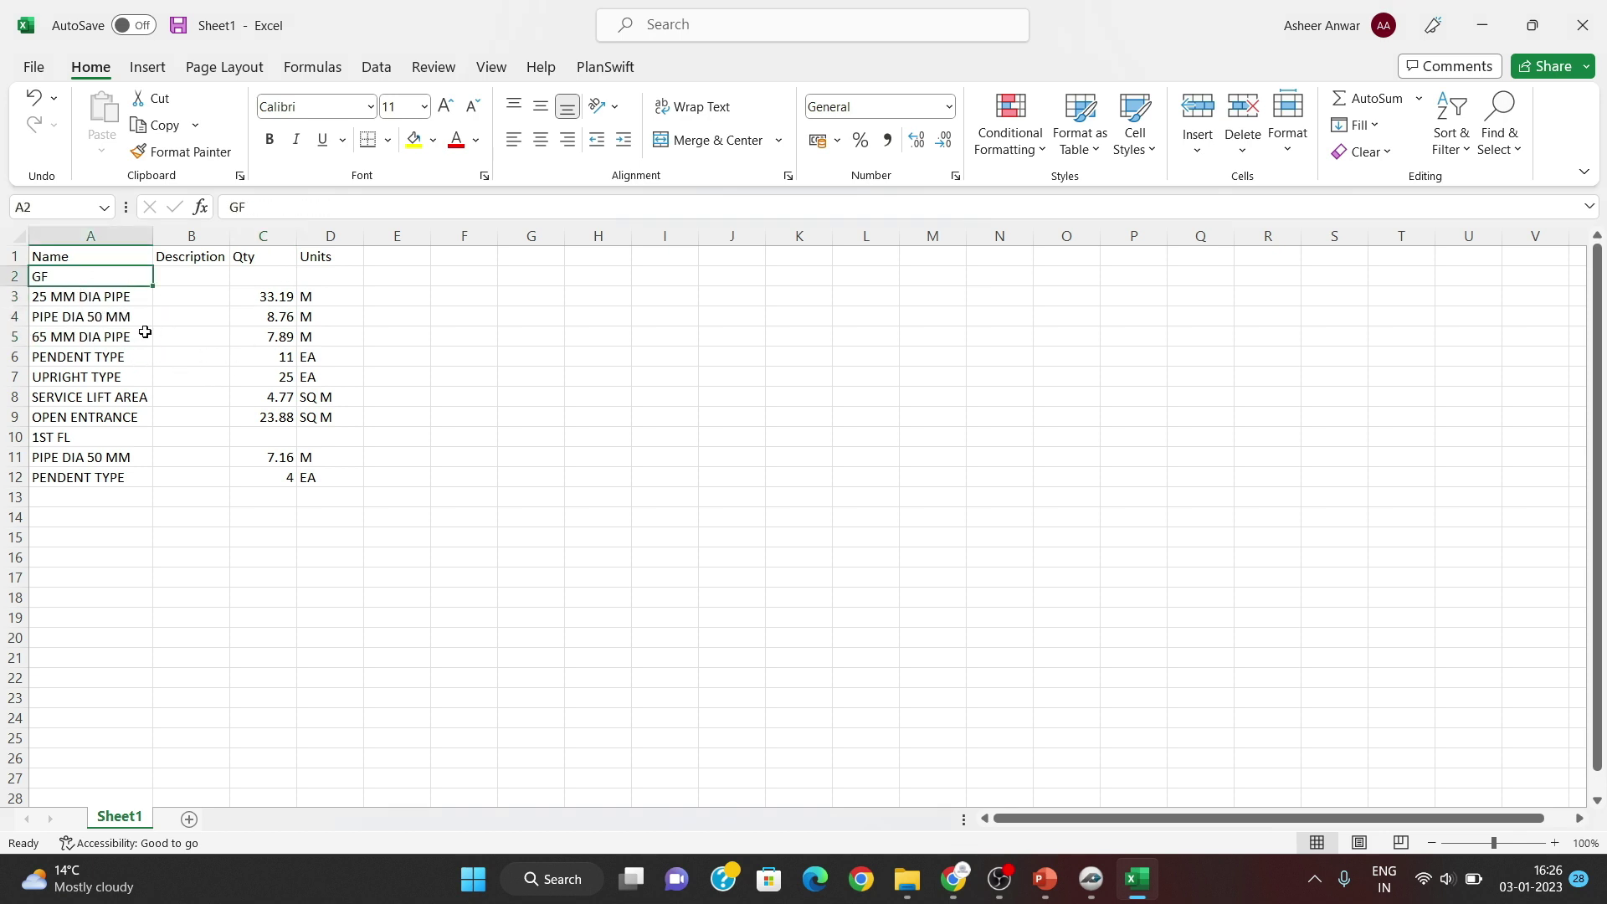
pyautogui.moveTo(115, 276); pyautogui.dragTo(333, 422)
pyautogui.moveTo(100, 439); pyautogui.dragTo(313, 502)
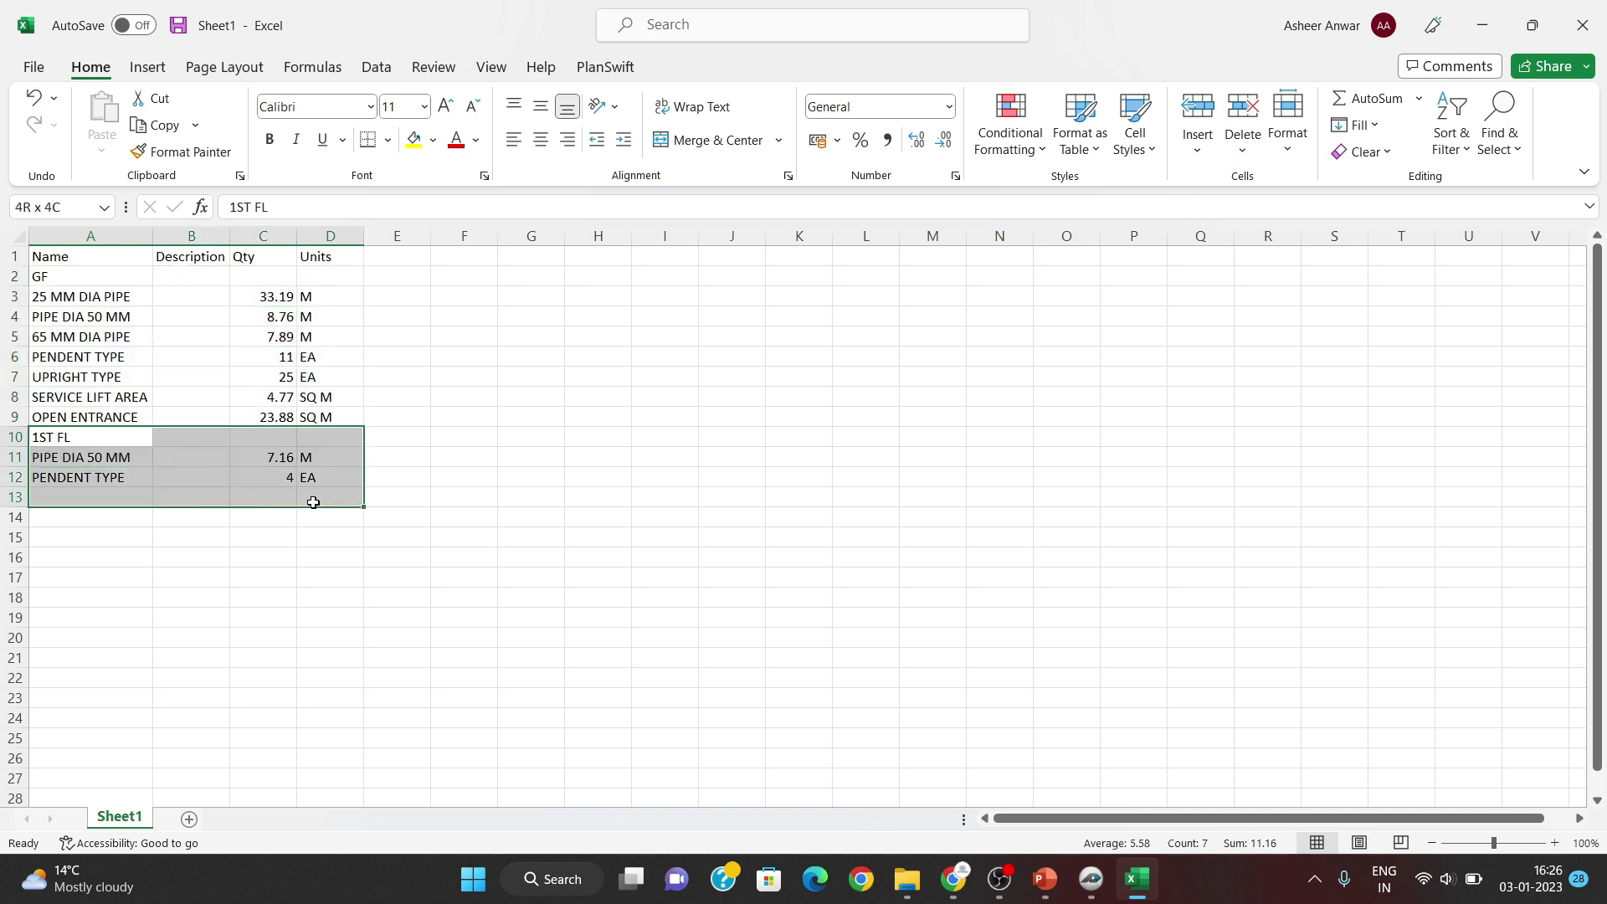
pyautogui.click(251, 580)
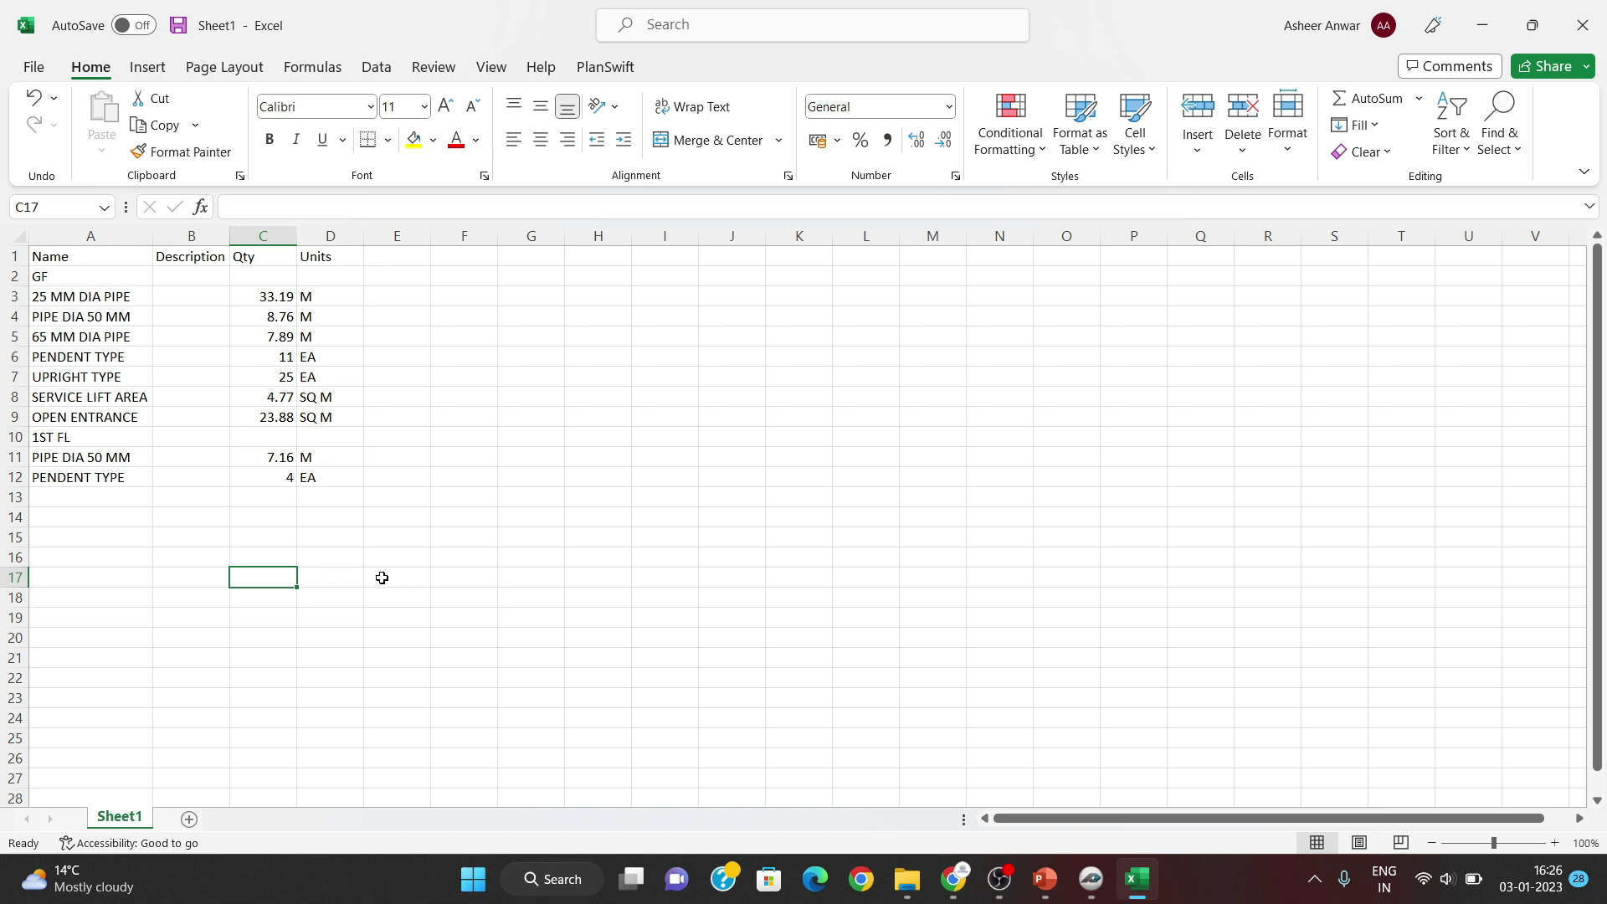
# Step: Switch back to PlanSwift and examine the first floor plan page with its pipe and pendent takeoffs
pyautogui.click(1482, 25)
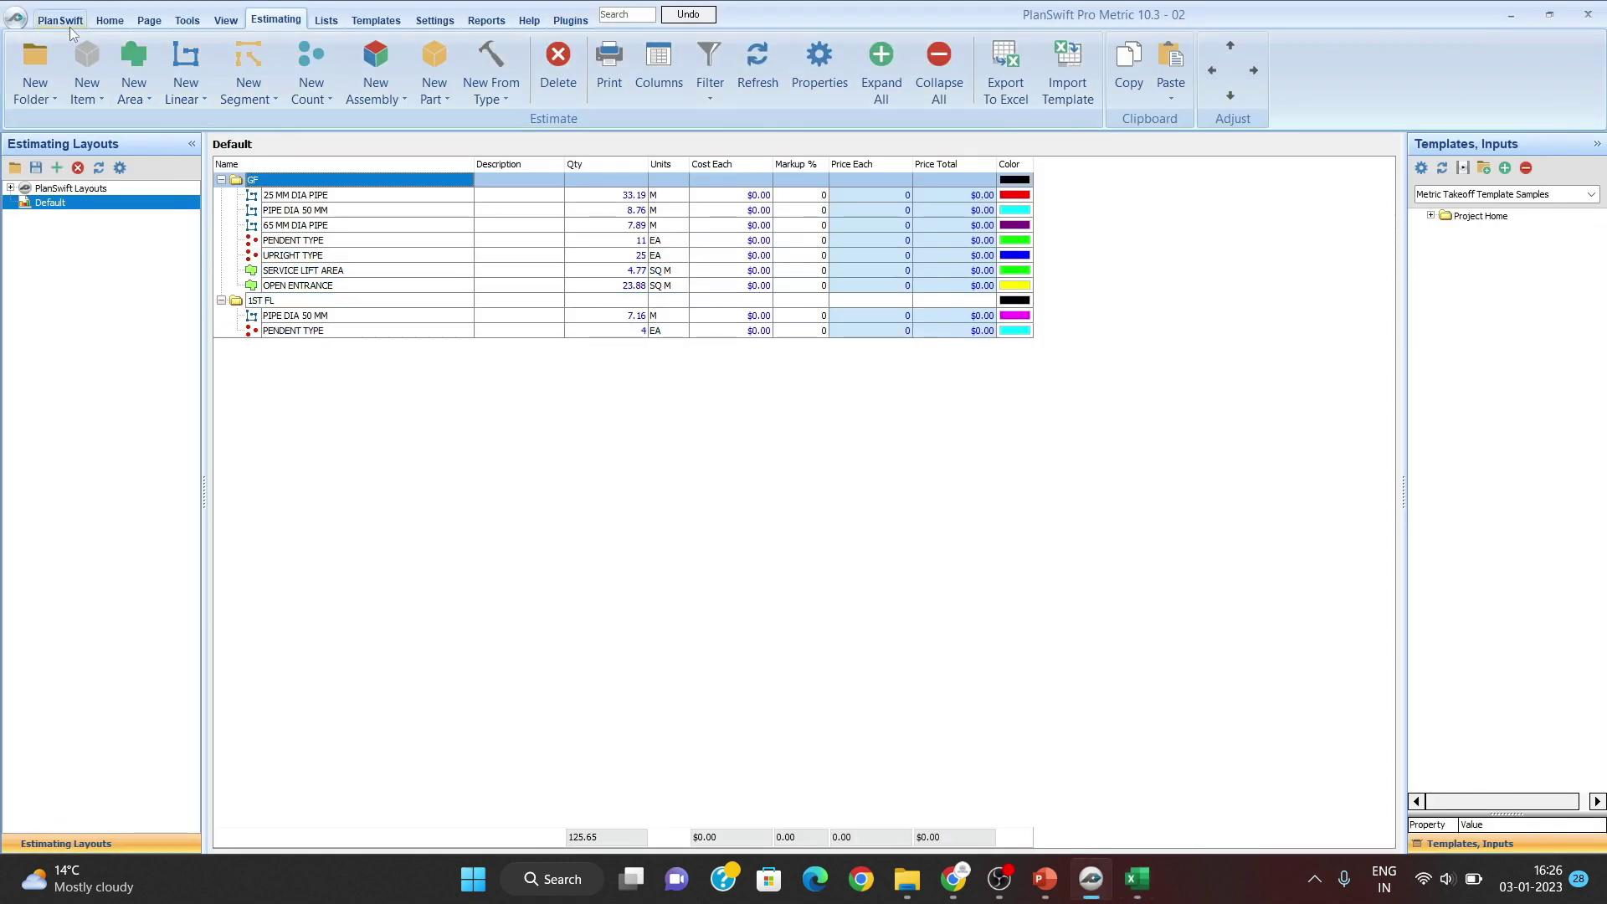
pyautogui.click(109, 20)
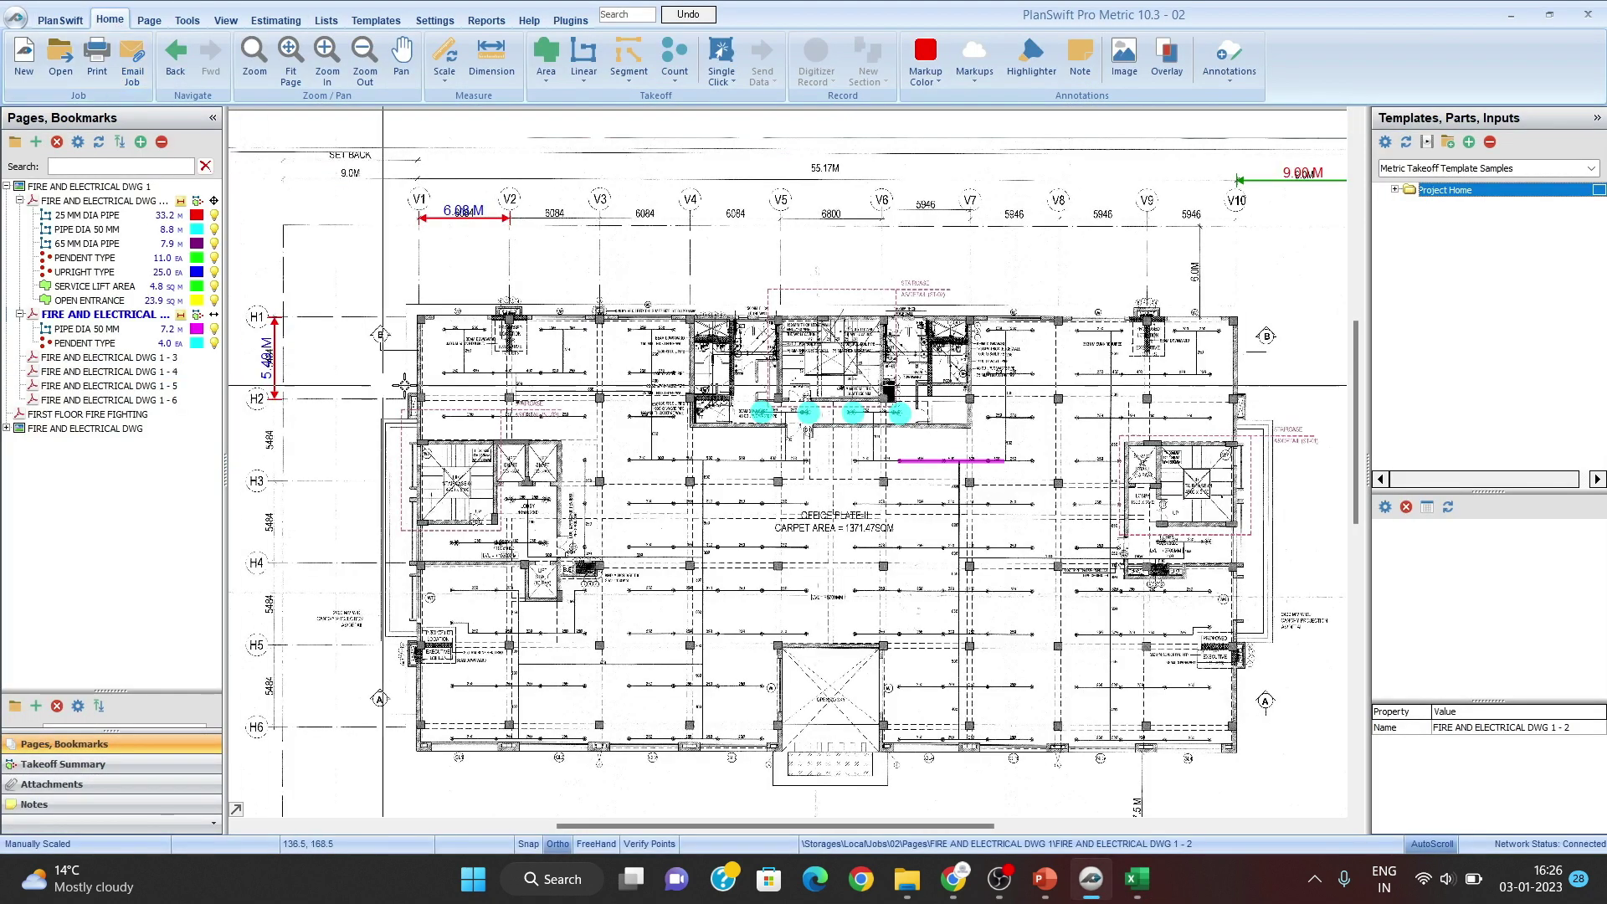
pyautogui.scroll(2, 492, 403)
pyautogui.moveTo(916, 374); pyautogui.dragTo(743, 363)
pyautogui.scroll(-1, 743, 363)
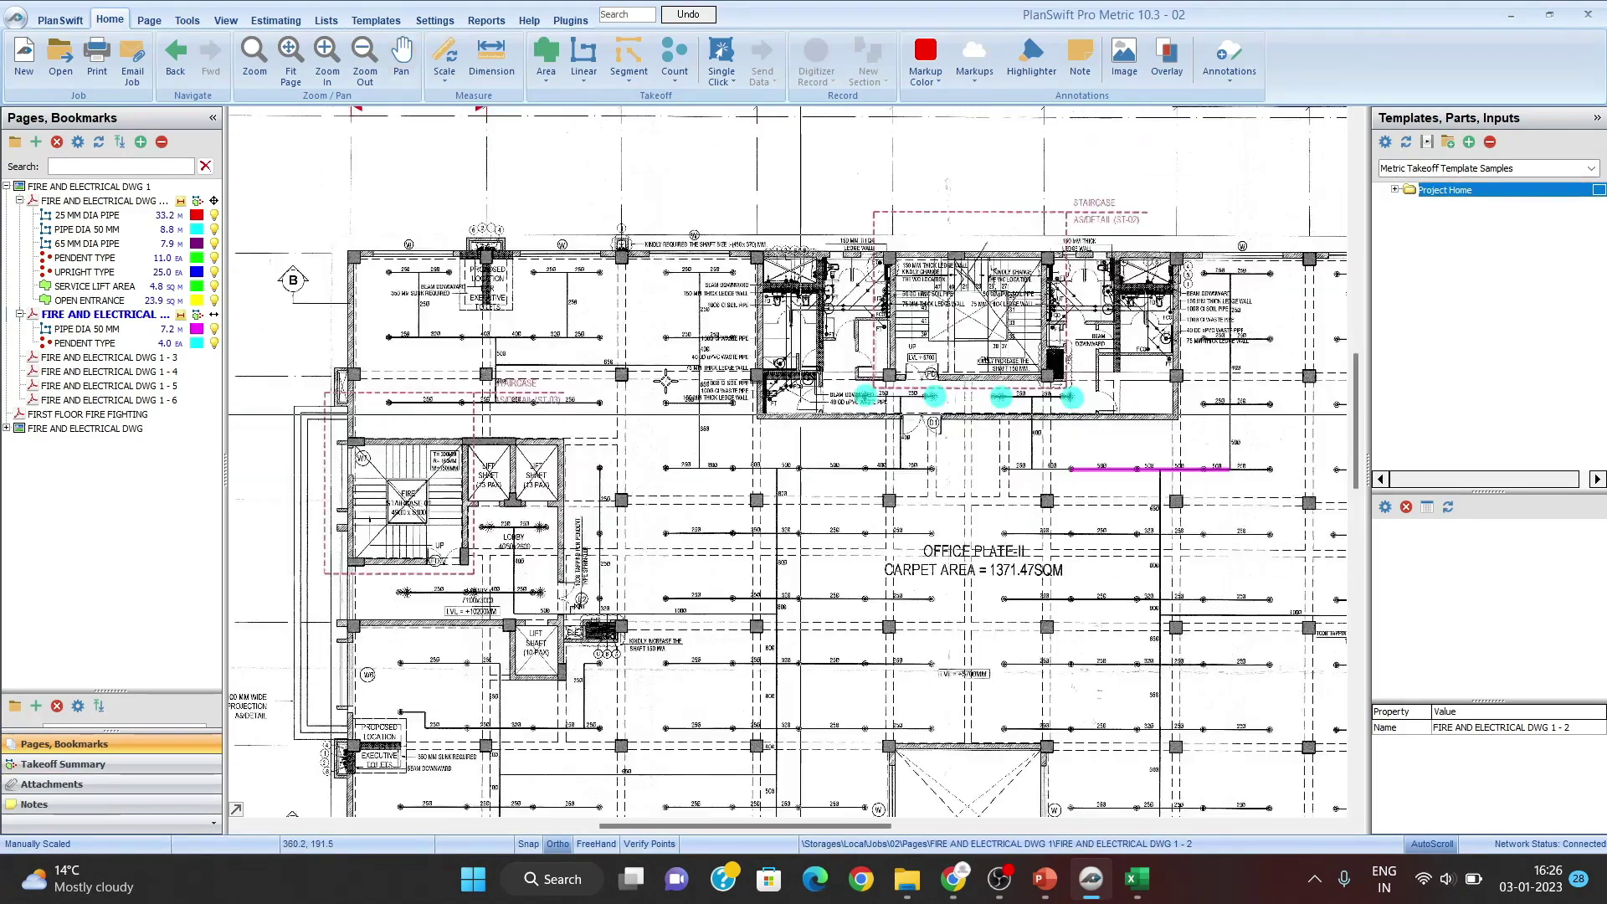
pyautogui.scroll(-1, 665, 381)
pyautogui.scroll(-1, 908, 436)
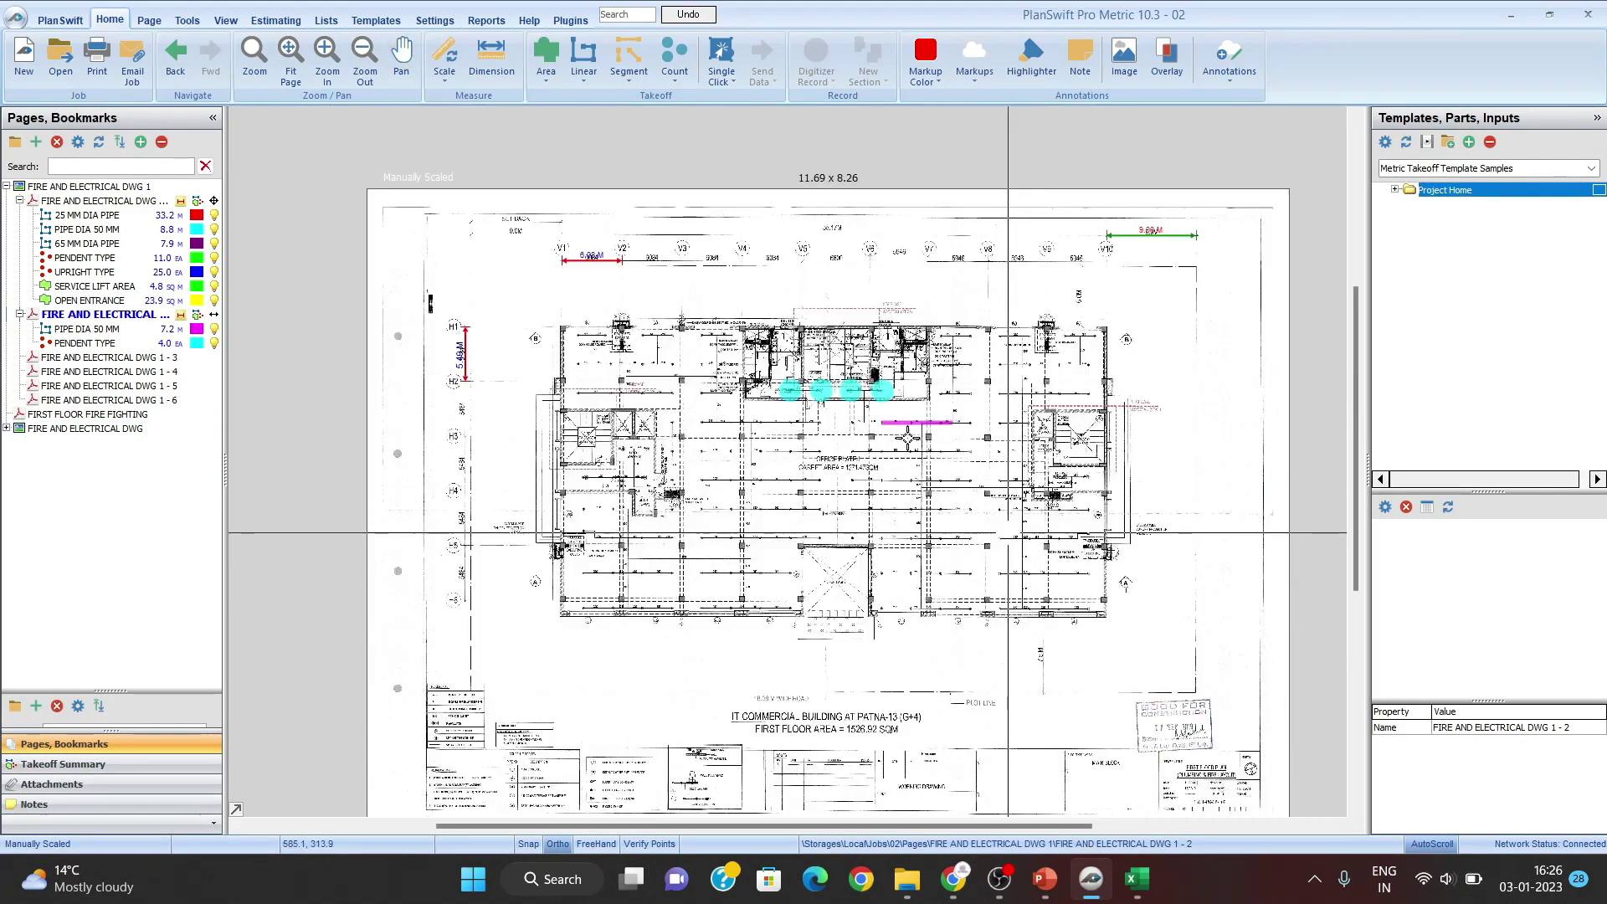
pyautogui.moveTo(571, 584); pyautogui.dragTo(407, 438)
pyautogui.moveTo(866, 479); pyautogui.dragTo(748, 316)
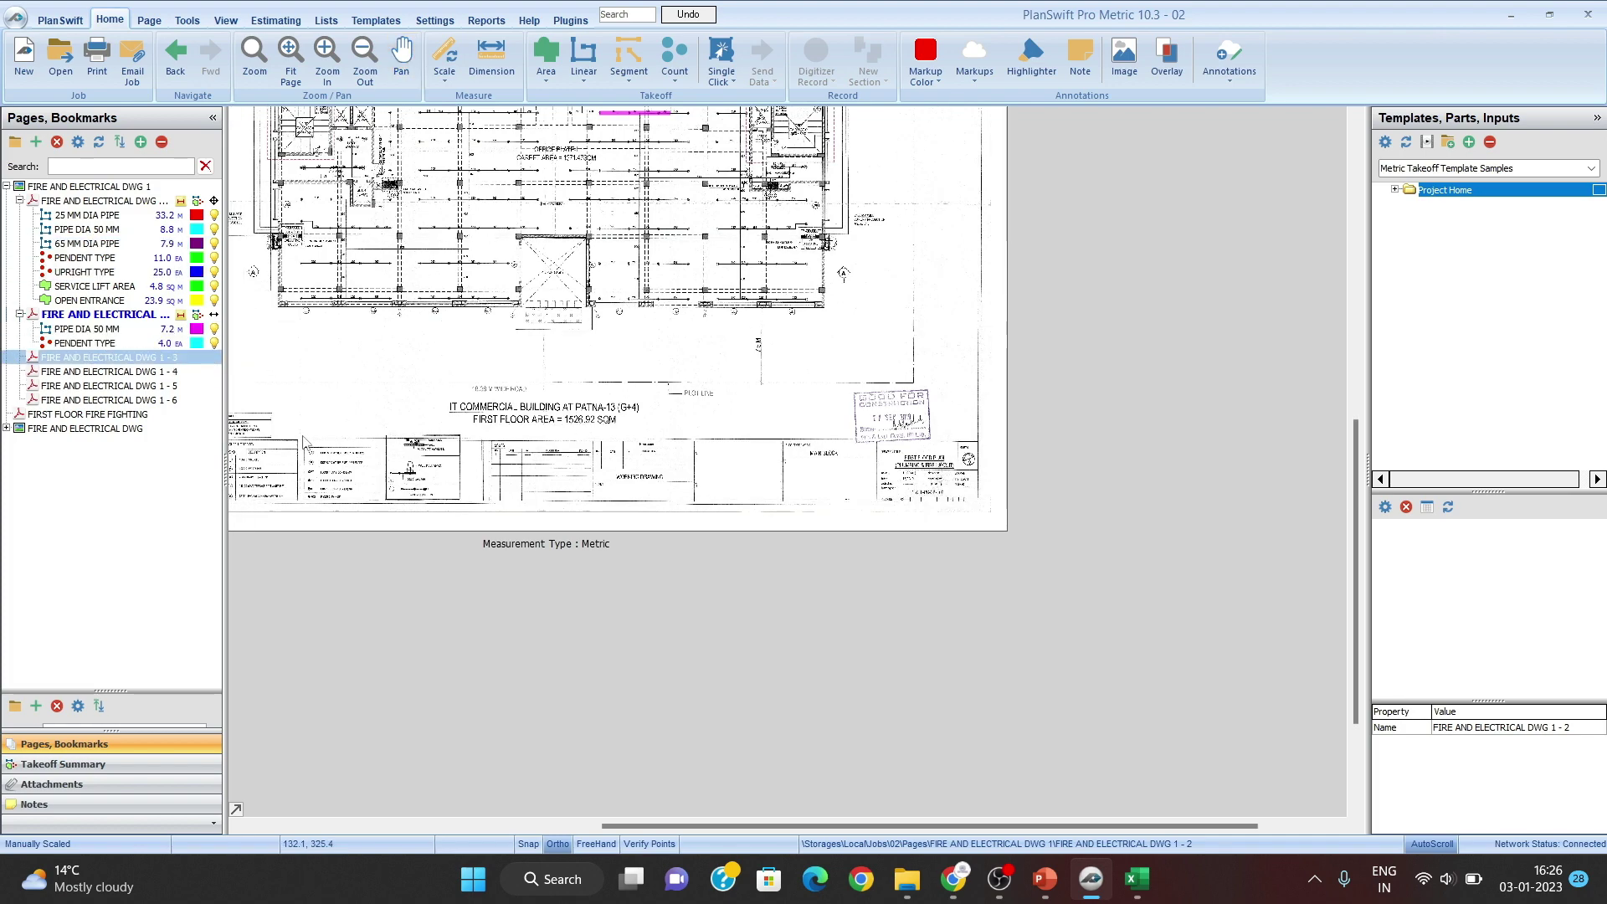
# Step: Open page FIRE AND ELECTRICAL DWG 1 - 3 and read the drawing title in its title block
pyautogui.click(109, 358)
pyautogui.scroll(3, 1171, 735)
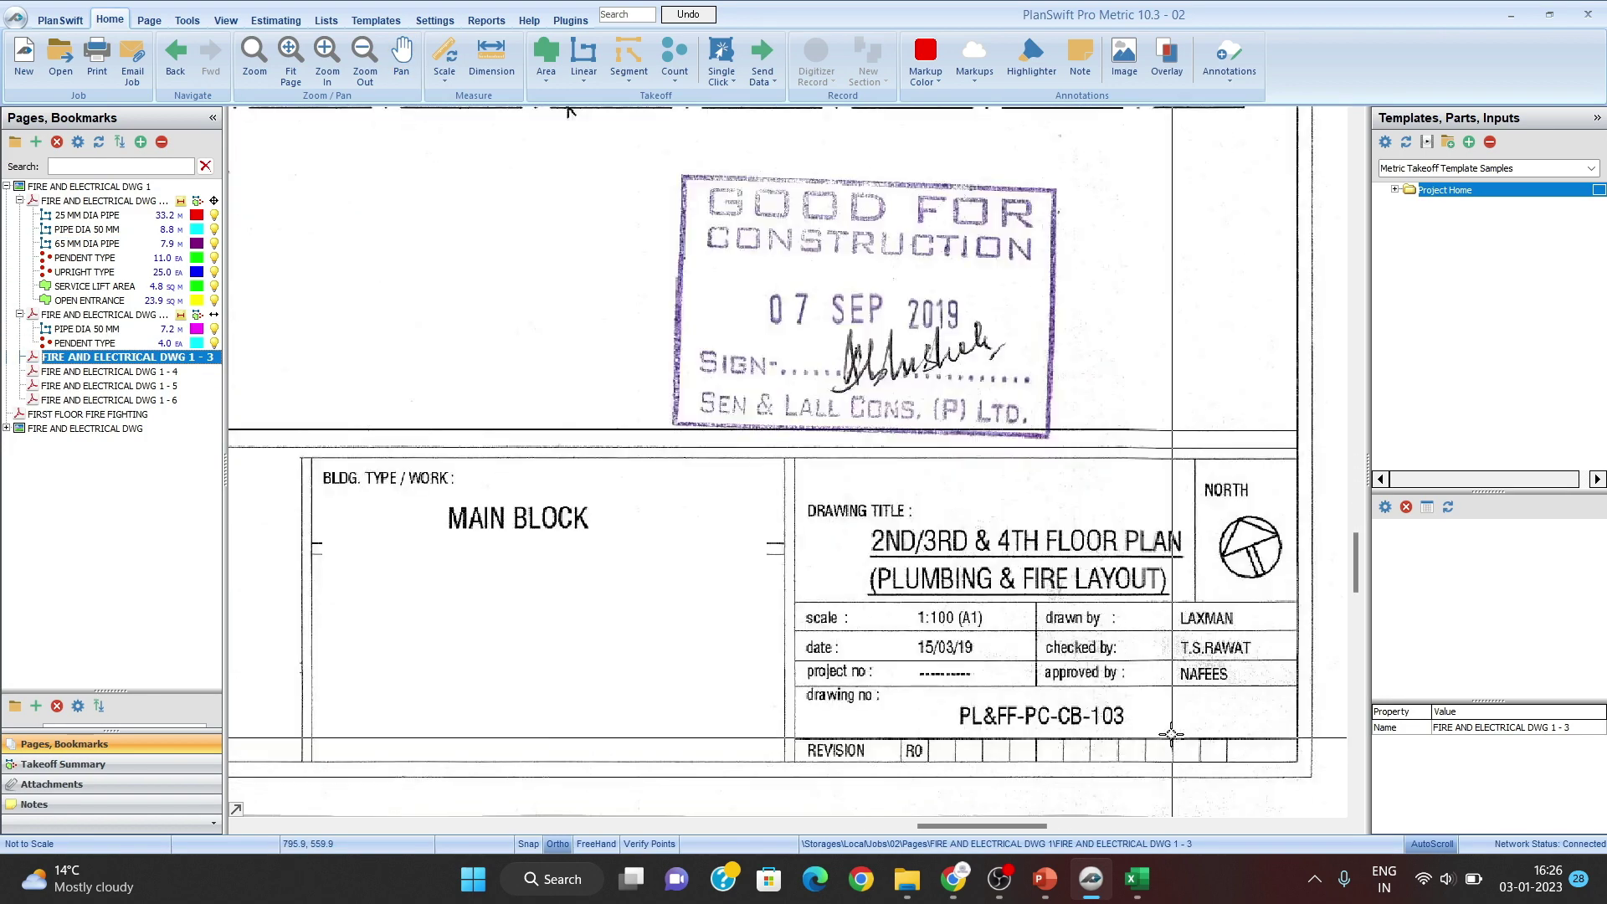
pyautogui.scroll(2, 1171, 735)
pyautogui.moveTo(1116, 678); pyautogui.dragTo(1066, 625)
pyautogui.scroll(-1, 688, 343)
pyautogui.click(547, 260)
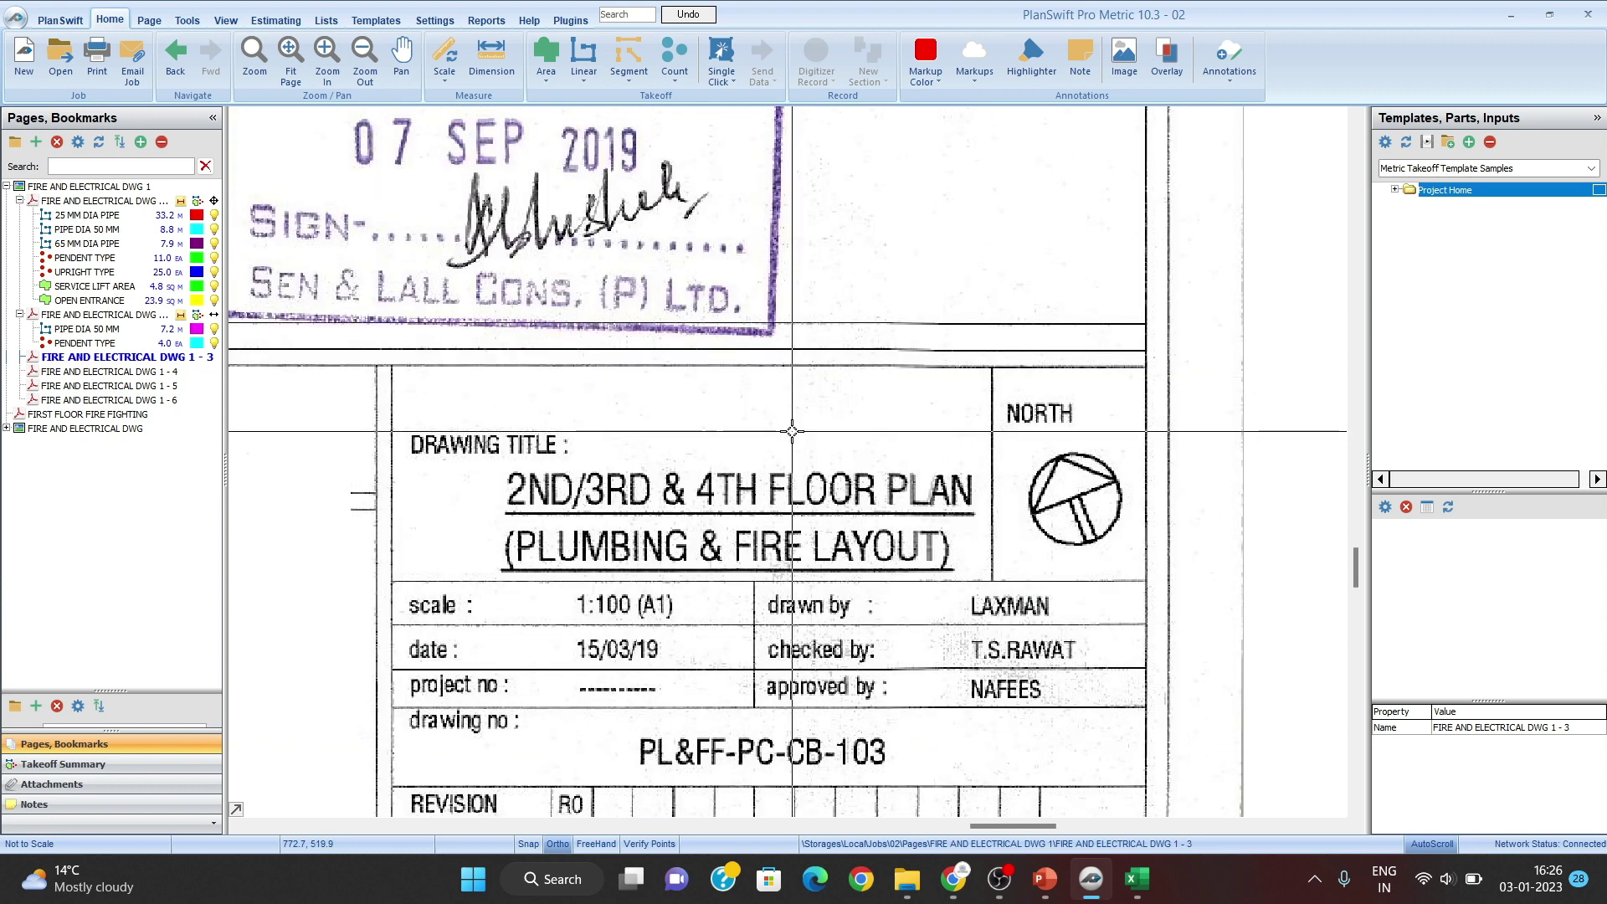
pyautogui.click(583, 57)
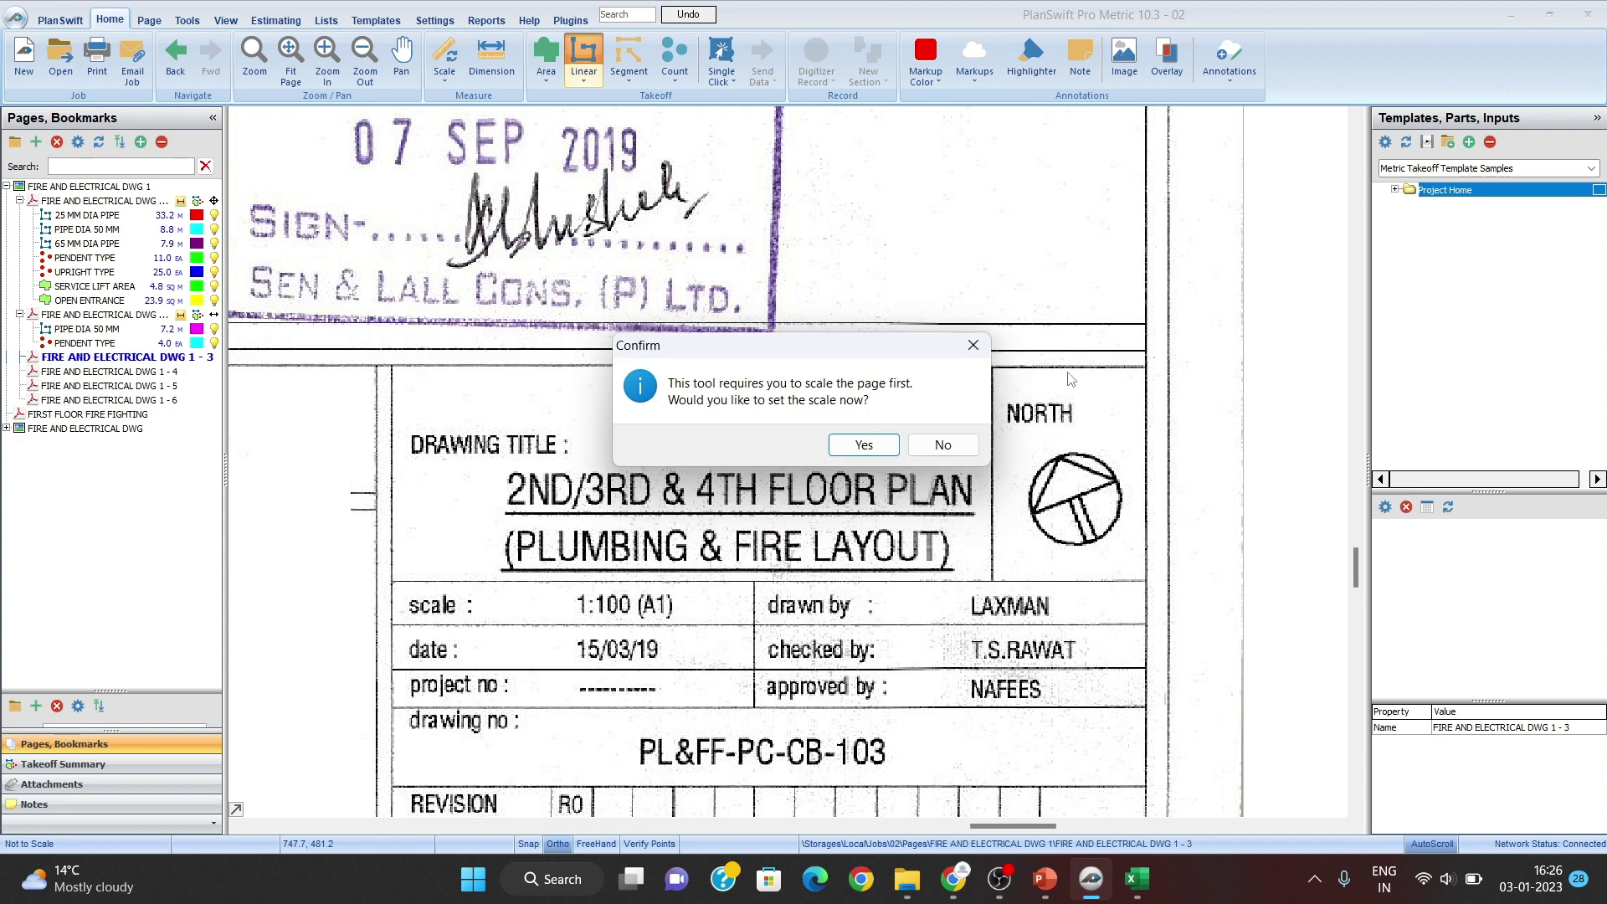
pyautogui.click(973, 345)
# Step: Scale the 2nd/3rd and 4th floor plan by setting the dimension between grid lines V7 and V8 to 5.946 M
pyautogui.scroll(-3, 922, 374)
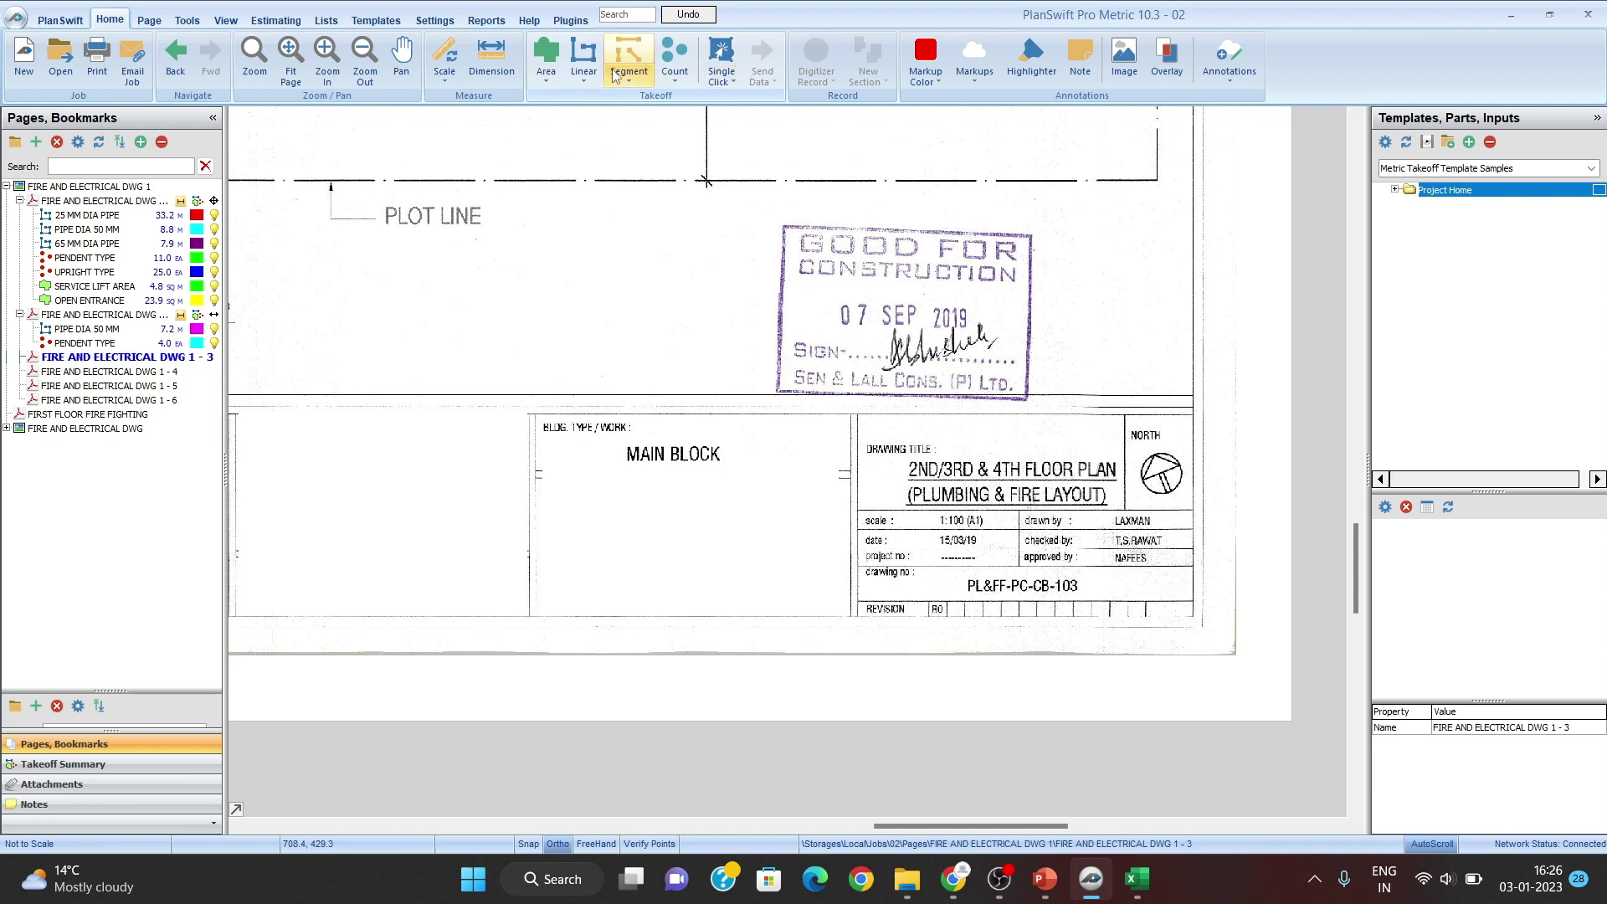
pyautogui.moveTo(708, 174)
pyautogui.mouseDown()
pyautogui.moveTo(847, 348)
pyautogui.moveTo(826, 329)
pyautogui.mouseUp()
pyautogui.scroll(-1, 826, 329)
pyautogui.moveTo(617, 315); pyautogui.dragTo(778, 567)
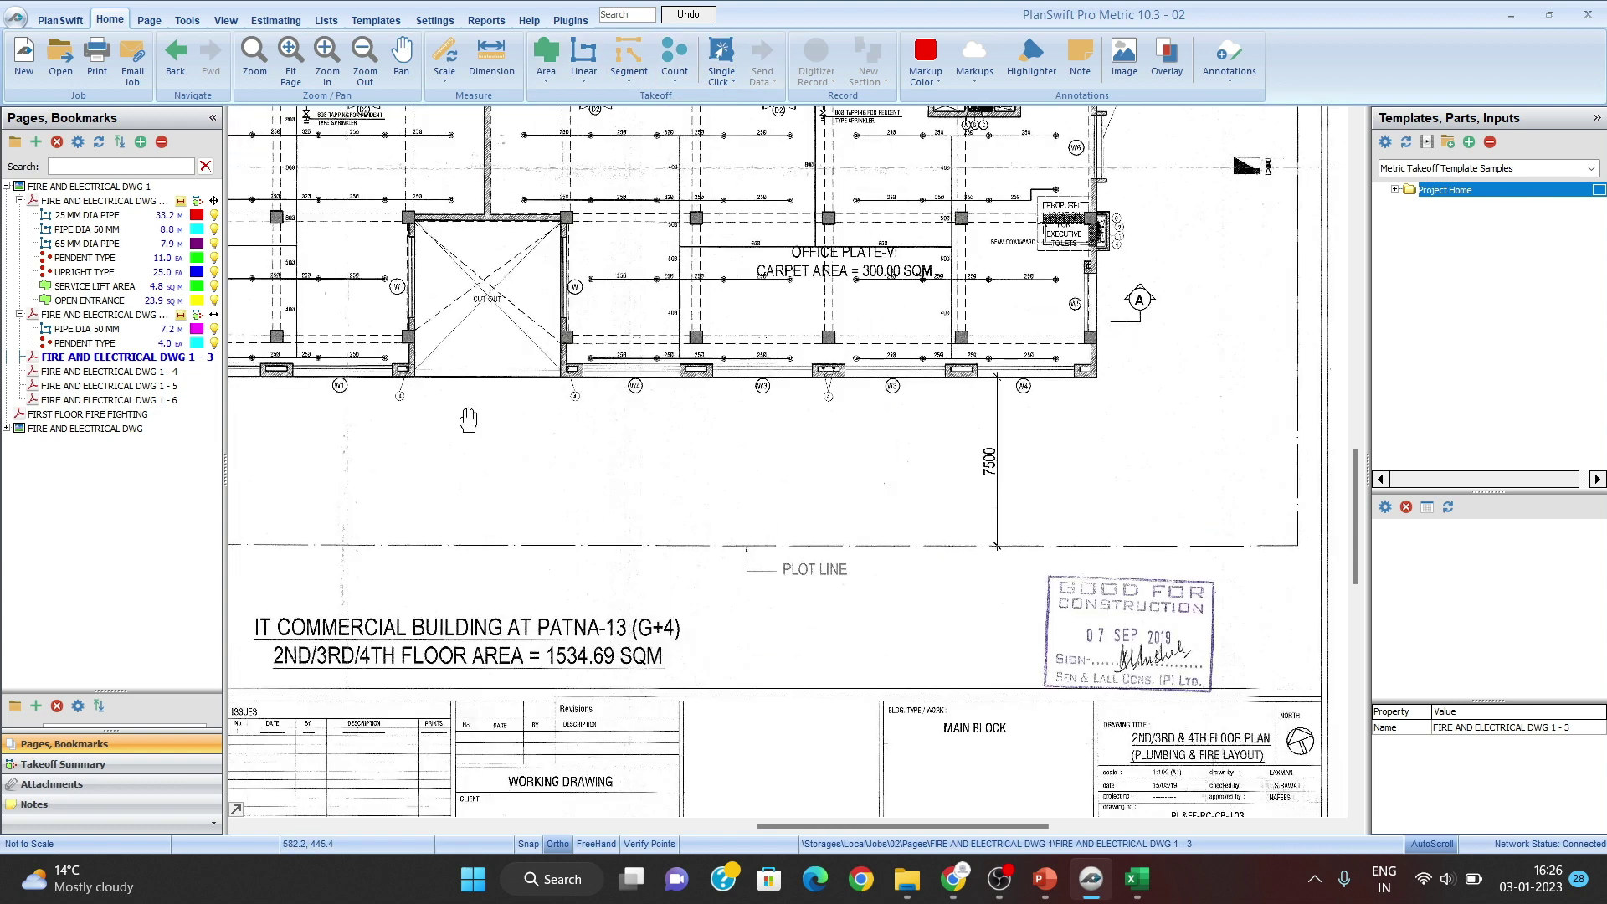
pyautogui.moveTo(535, 284)
pyautogui.mouseDown()
pyautogui.moveTo(610, 479)
pyautogui.moveTo(622, 565)
pyautogui.mouseUp()
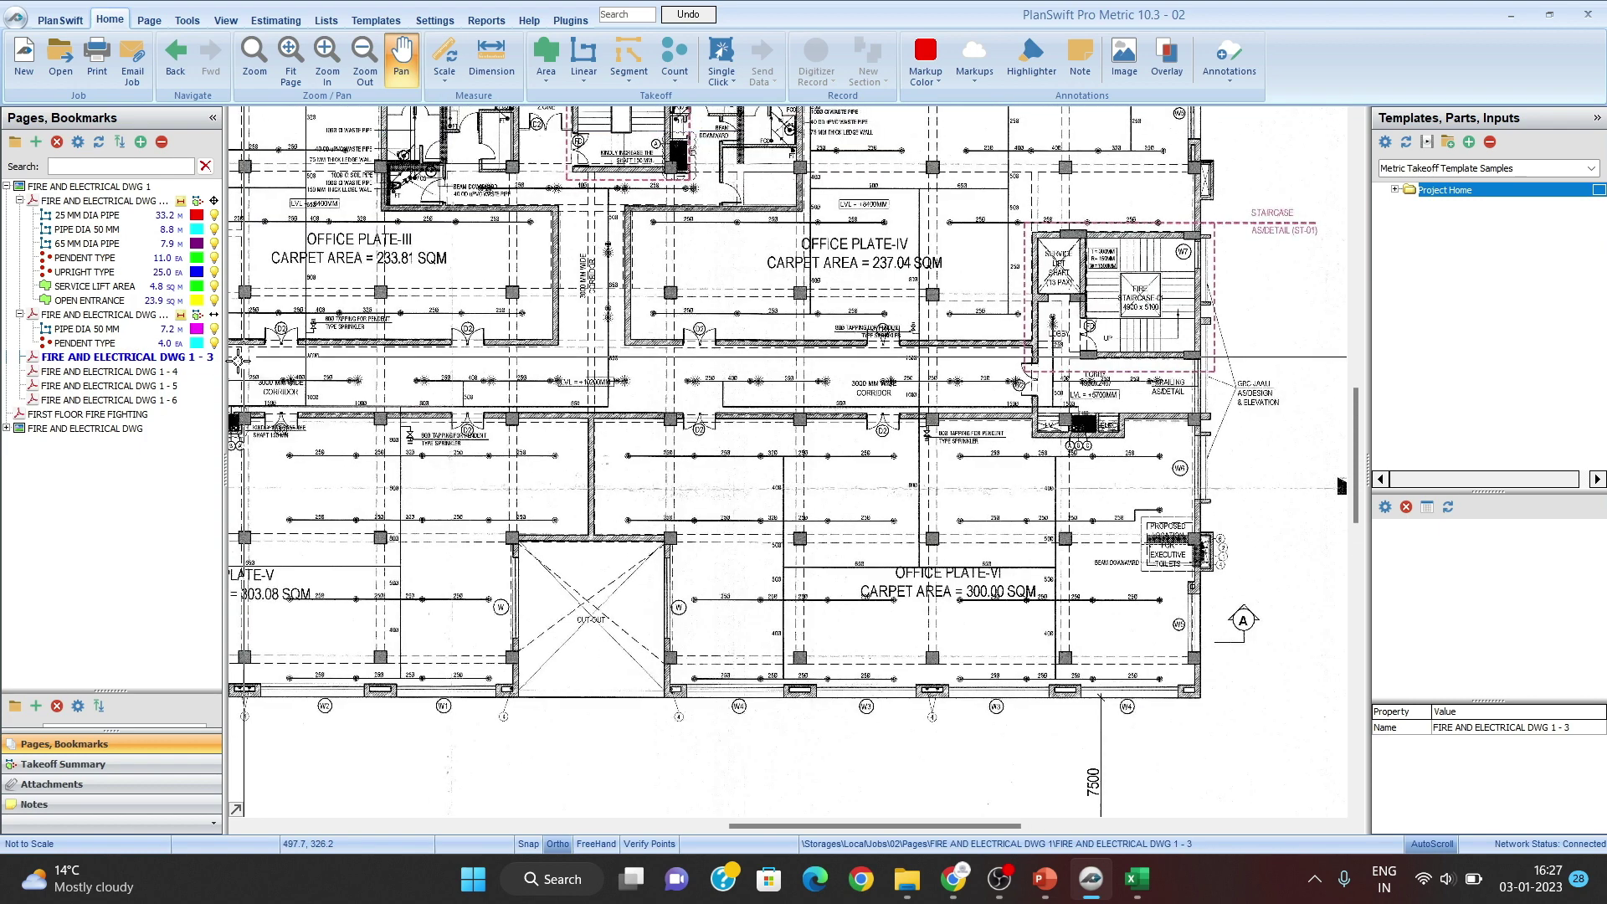
pyautogui.moveTo(621, 314); pyautogui.dragTo(593, 704)
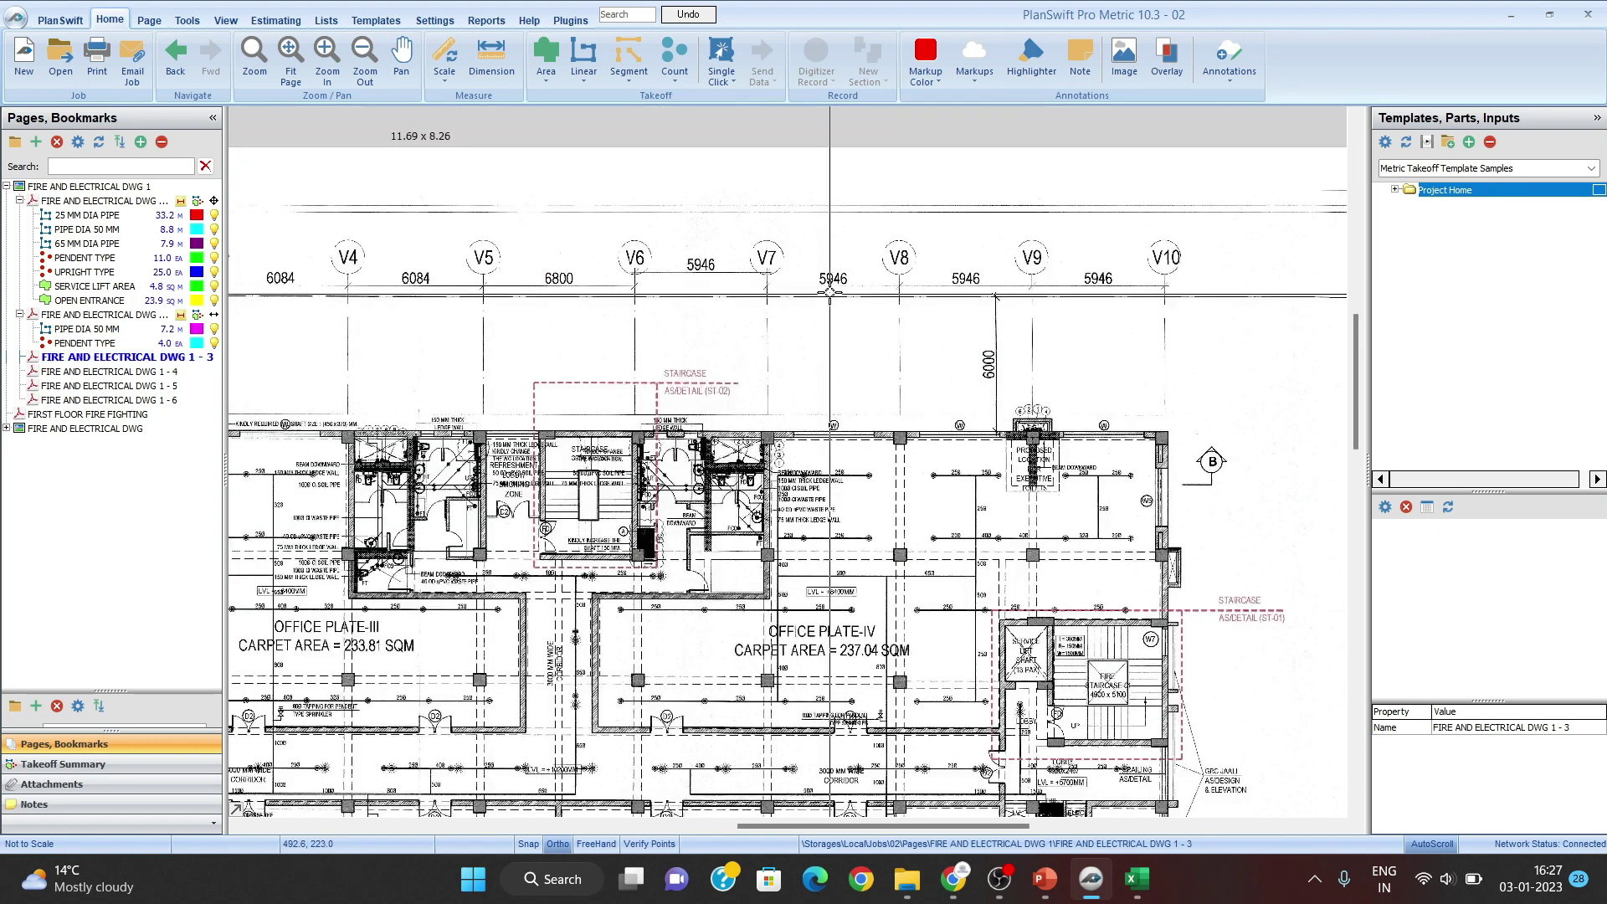
pyautogui.scroll(2, 838, 291)
pyautogui.moveTo(927, 300); pyautogui.dragTo(749, 334)
pyautogui.click(445, 59)
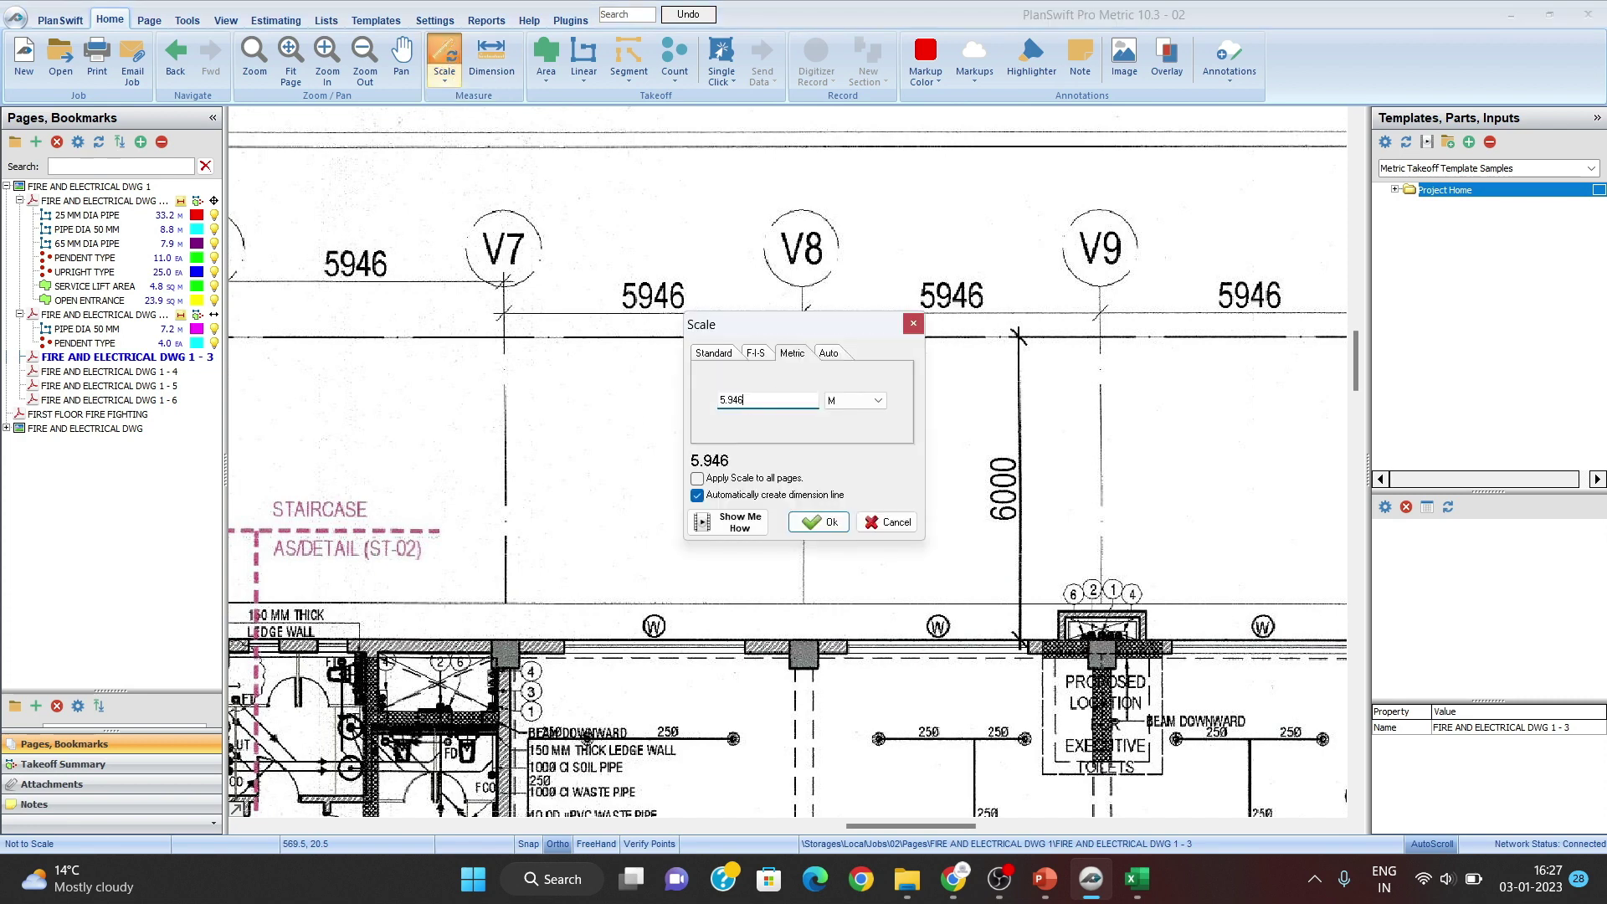
pyautogui.click(816, 521)
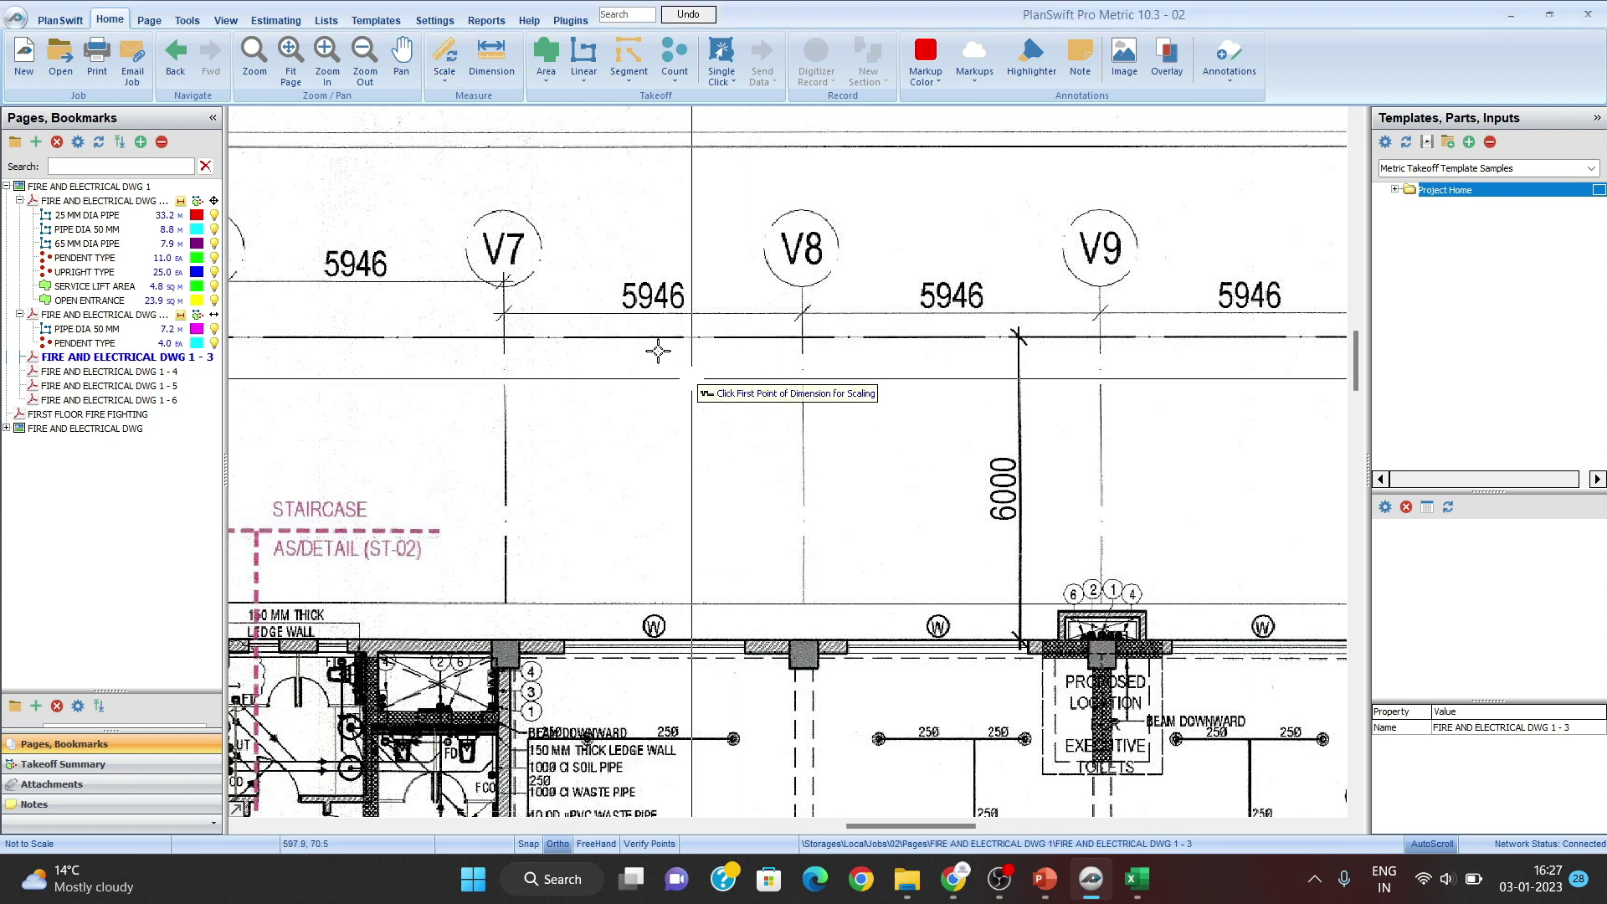
pyautogui.scroll(2, 505, 333)
pyautogui.scroll(1, 504, 333)
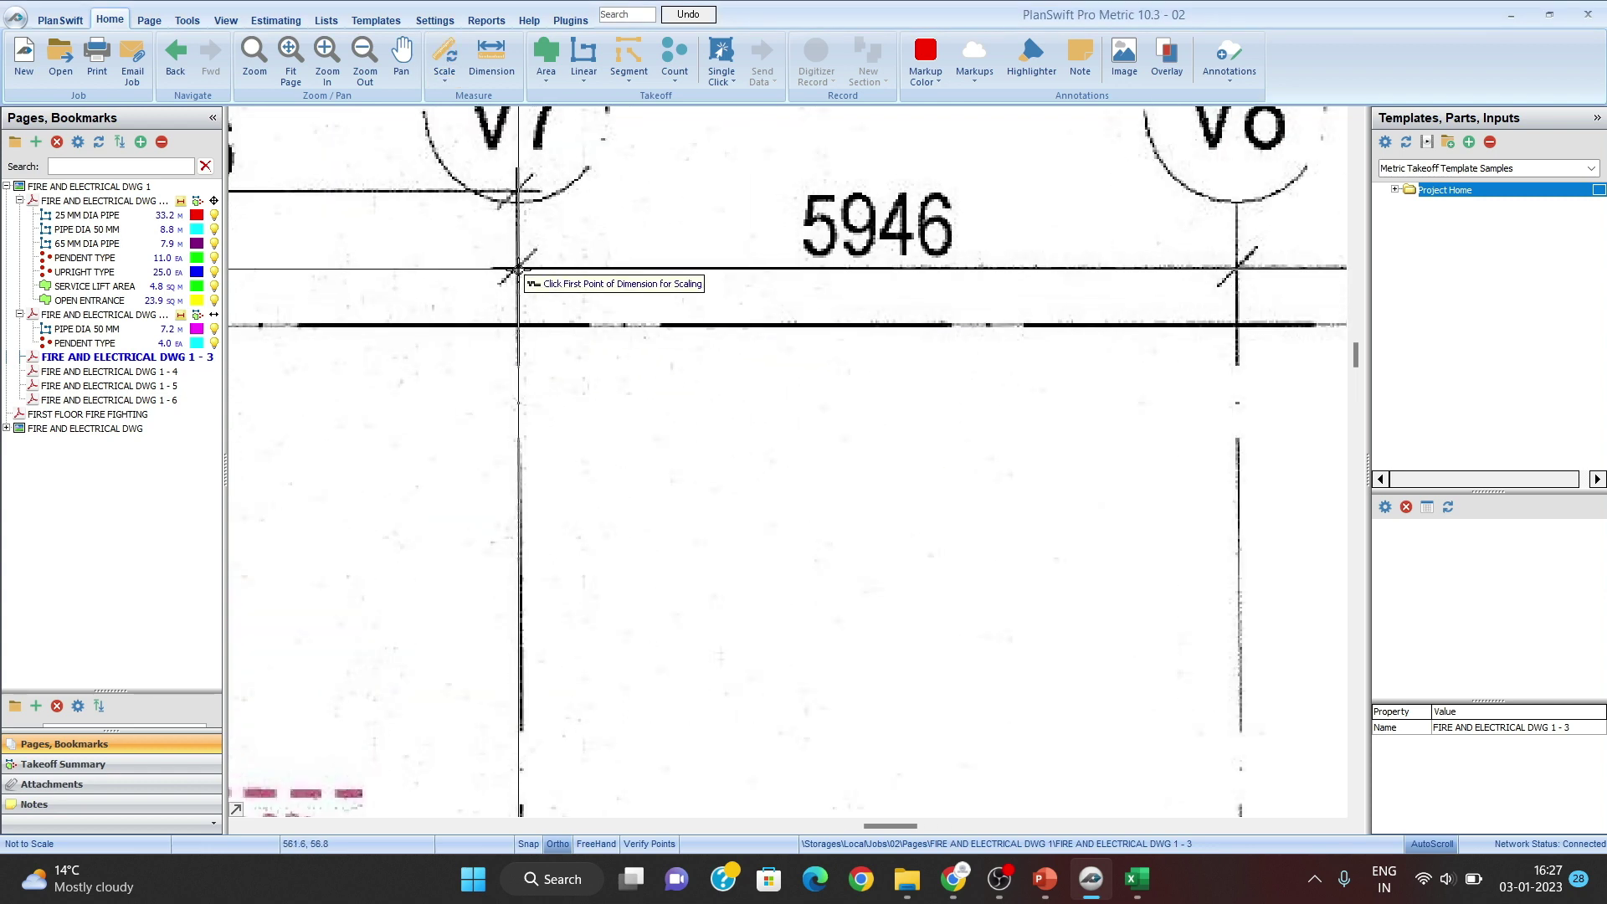
pyautogui.moveTo(518, 270); pyautogui.dragTo(519, 268)
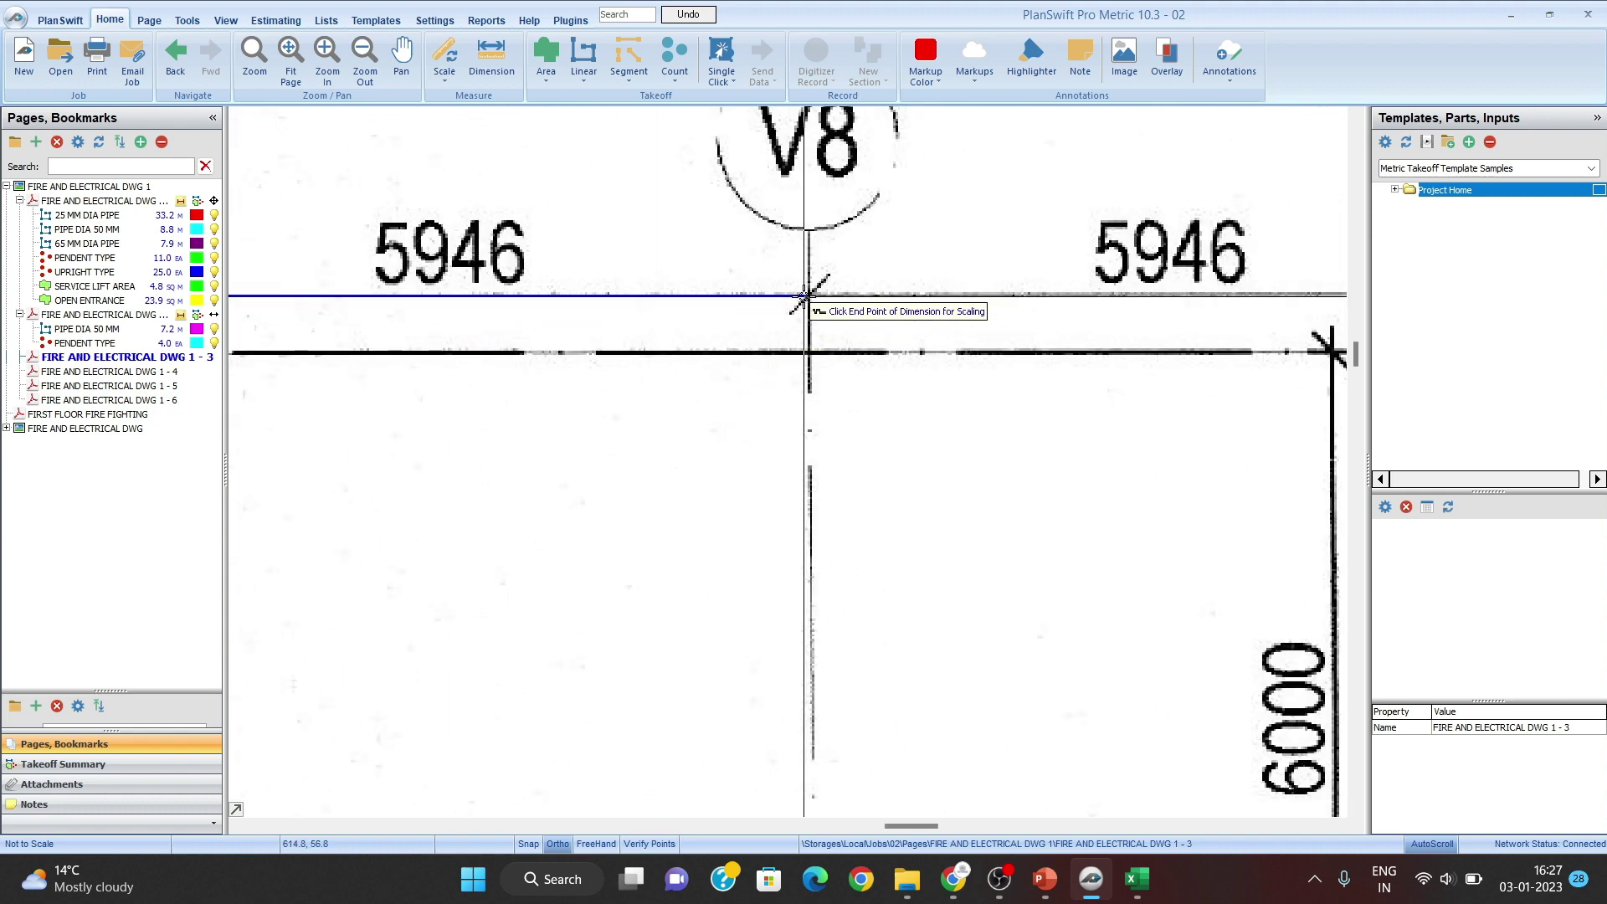
pyautogui.moveTo(808, 293); pyautogui.dragTo(808, 294)
pyautogui.scroll(-3, 779, 352)
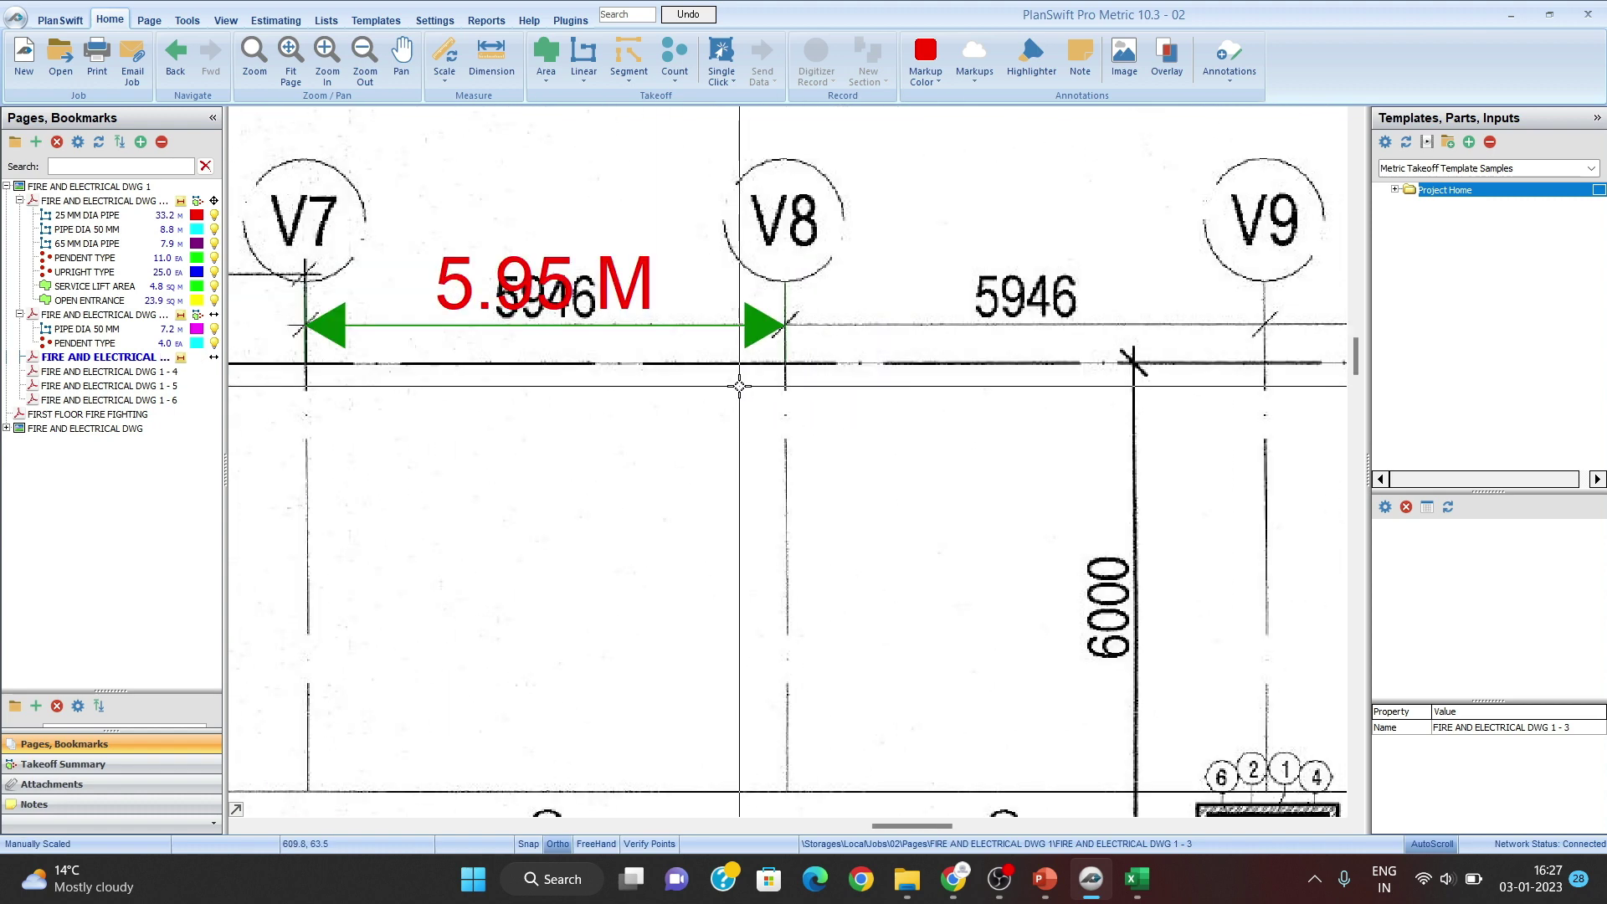
# Step: Create a linear takeoff named PIPE DIA 25 MM in a new folder called 2ND,3RD & 4TH
pyautogui.moveTo(790, 576); pyautogui.dragTo(638, 245)
pyautogui.scroll(2, 795, 490)
pyautogui.moveTo(851, 513); pyautogui.dragTo(700, 420)
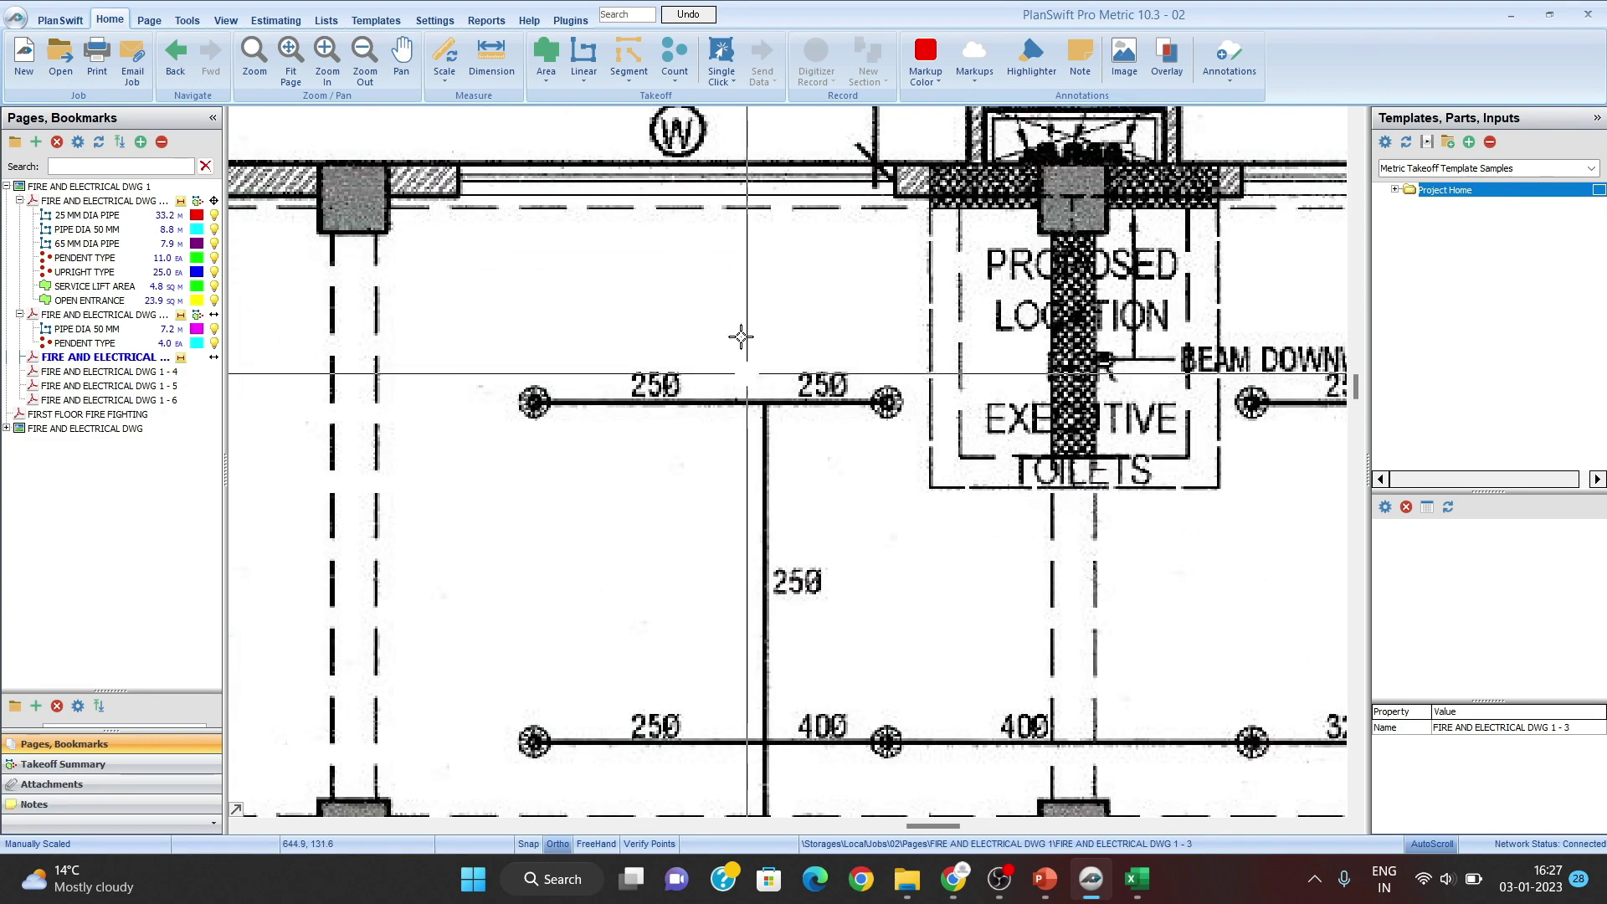
pyautogui.click(583, 56)
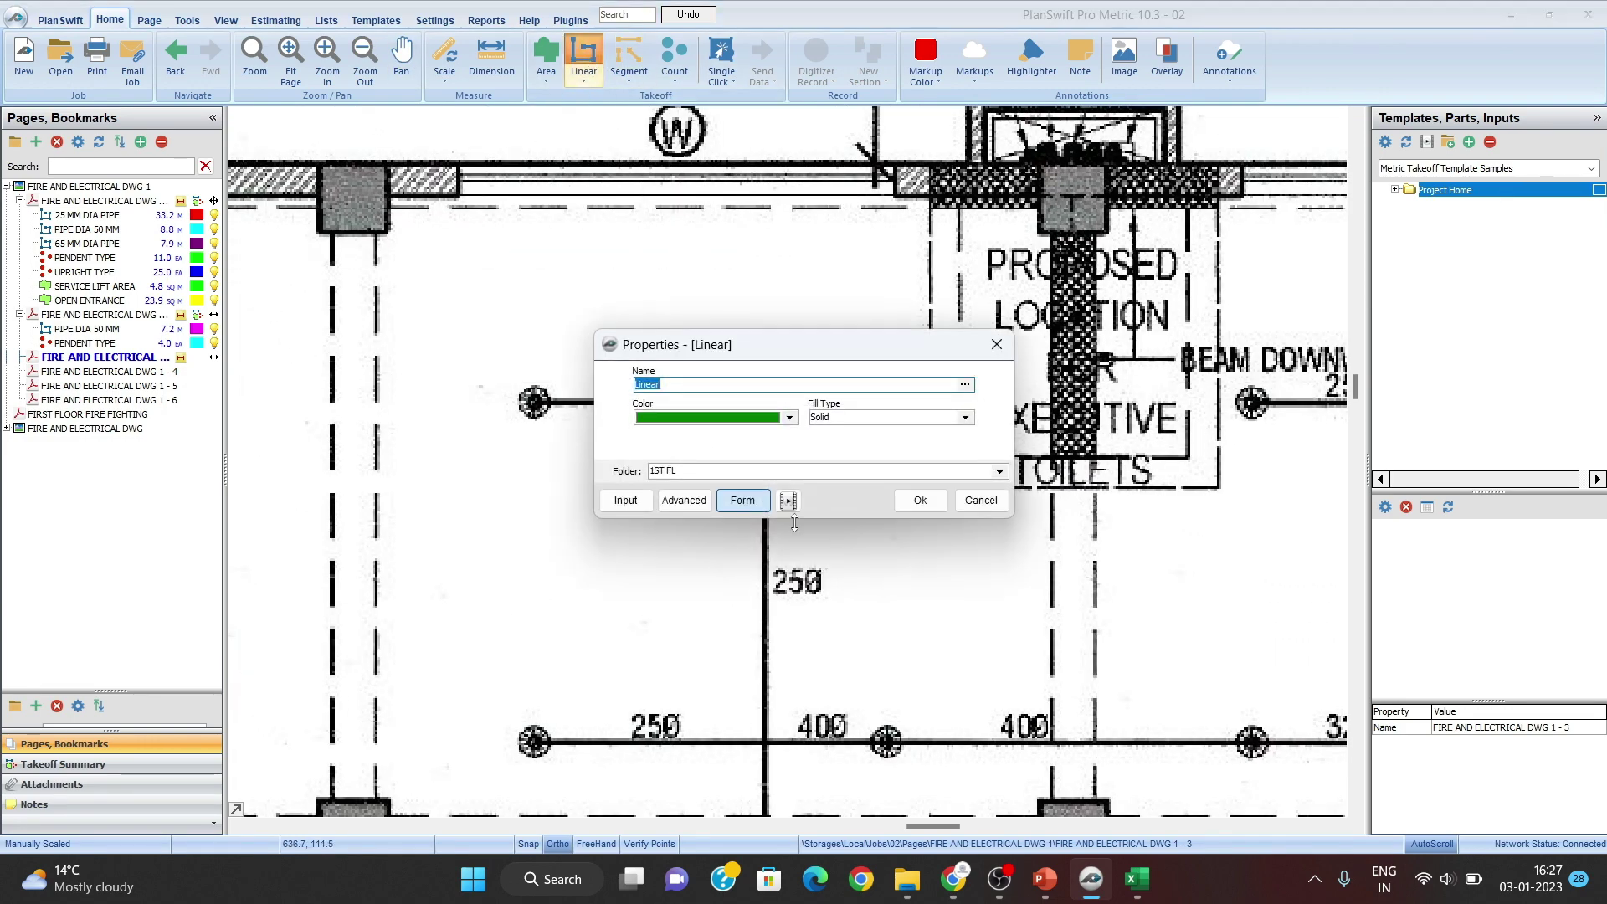
pyautogui.click(710, 474)
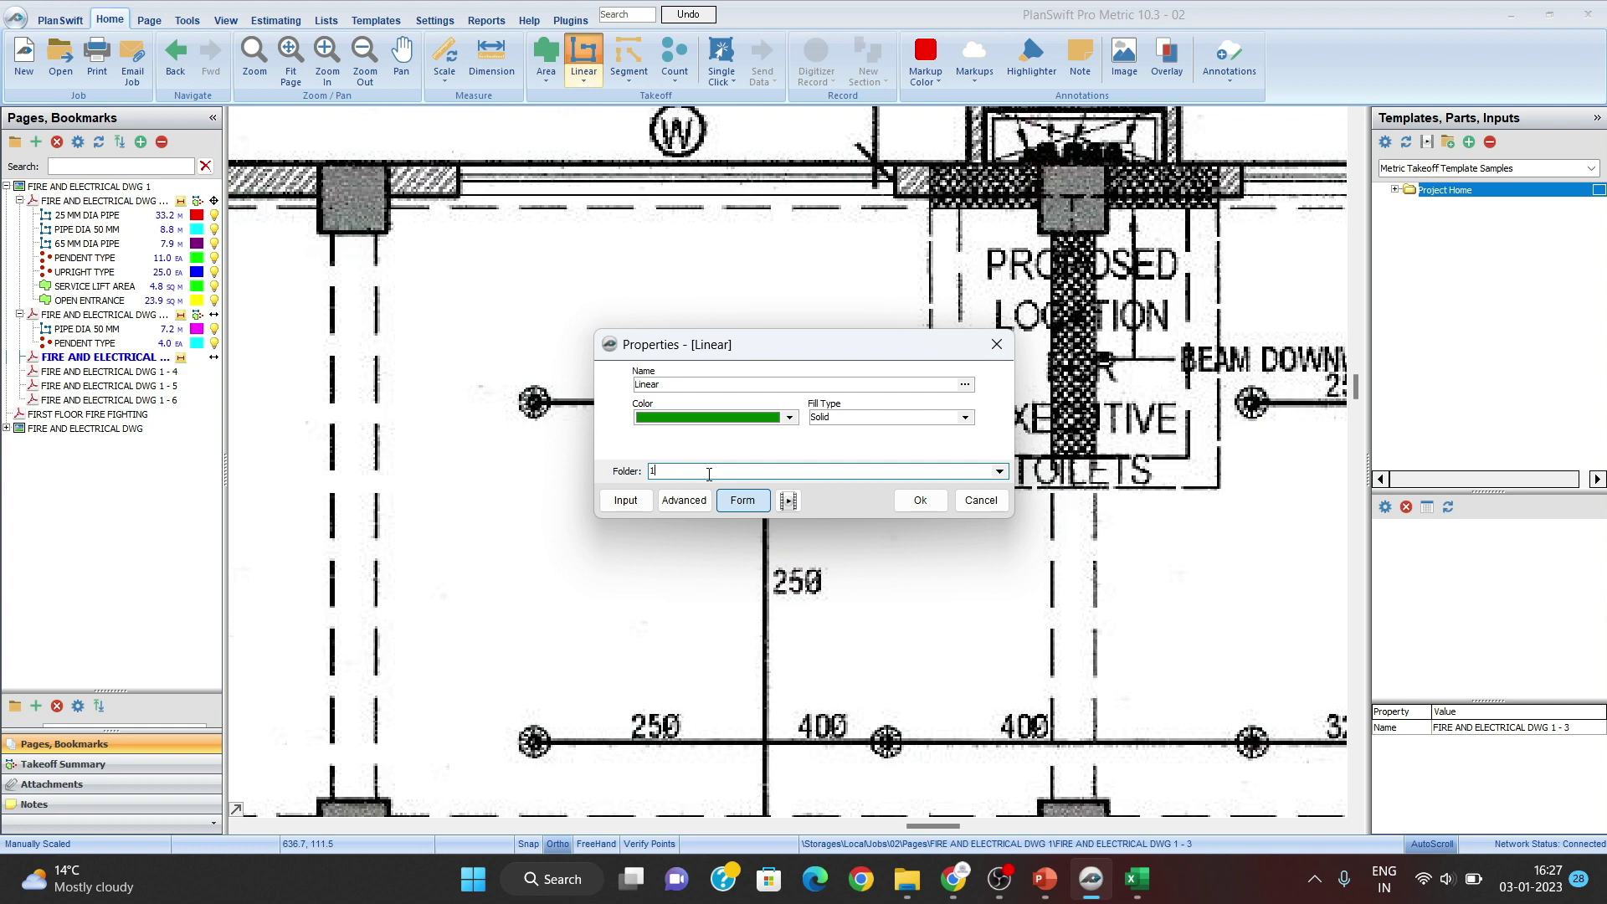
pyautogui.write('2ND,3RD & 4TH')
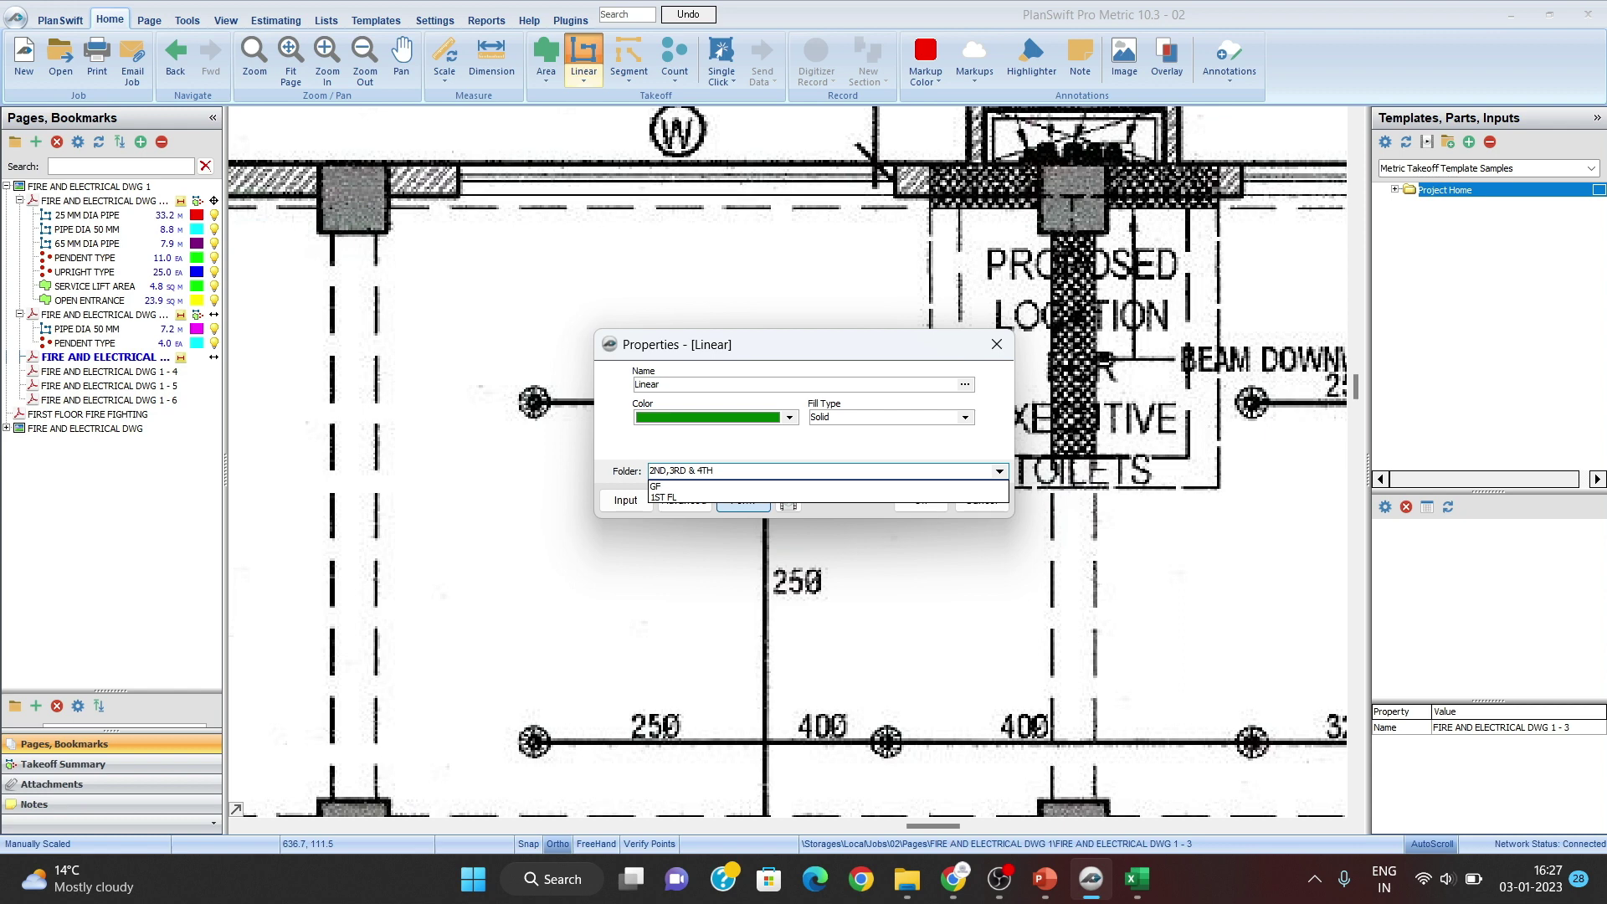
pyautogui.click(733, 473)
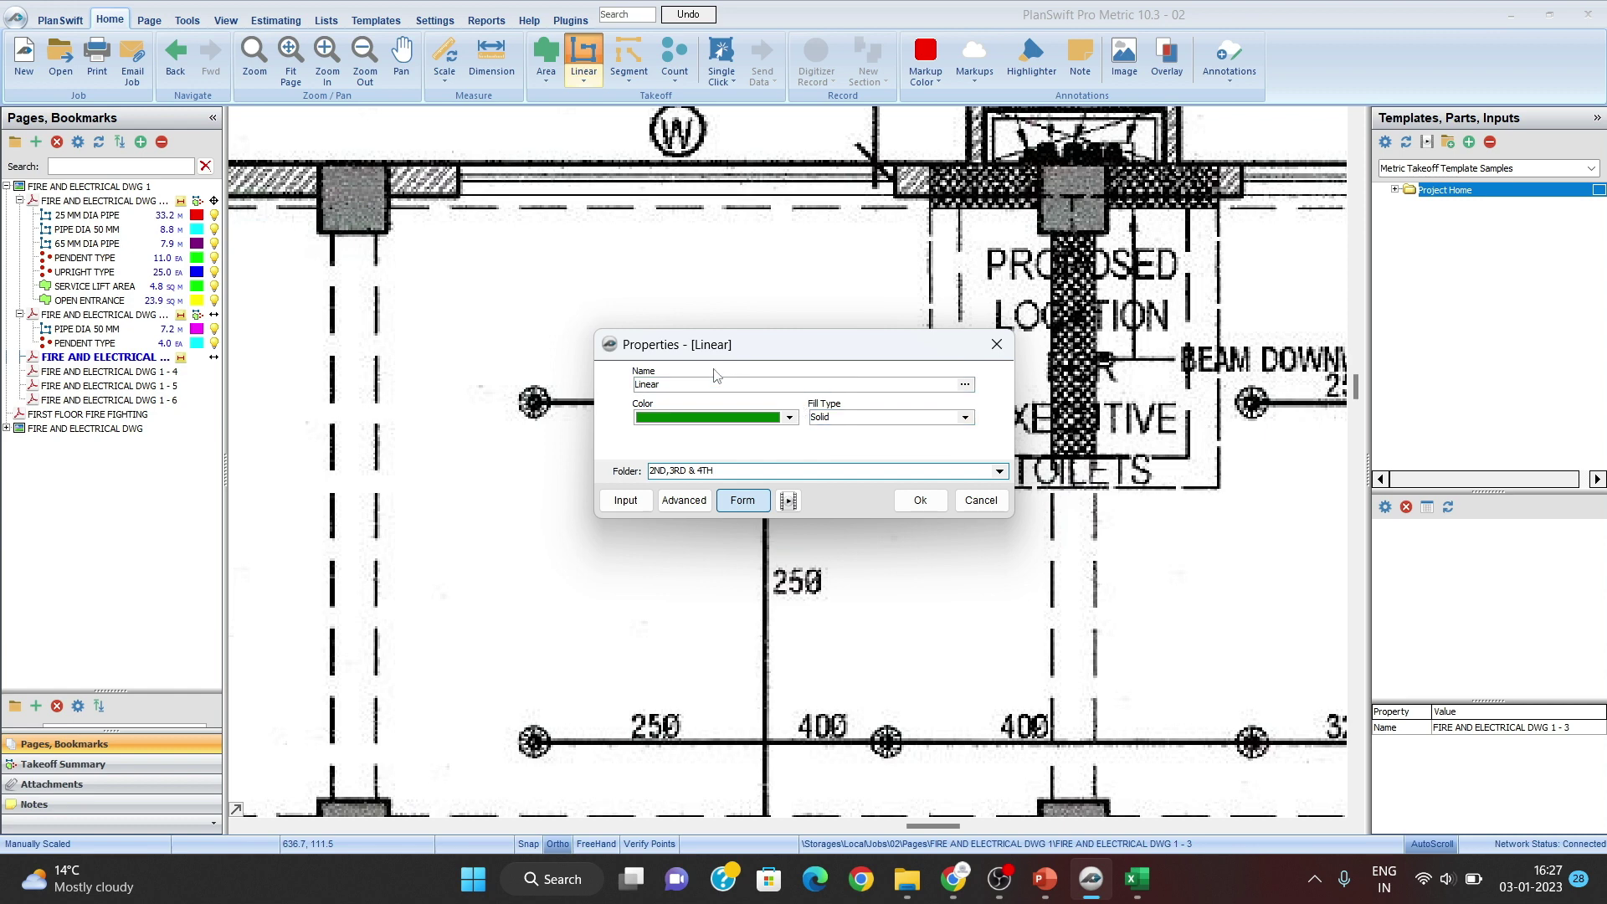
pyautogui.click(680, 383)
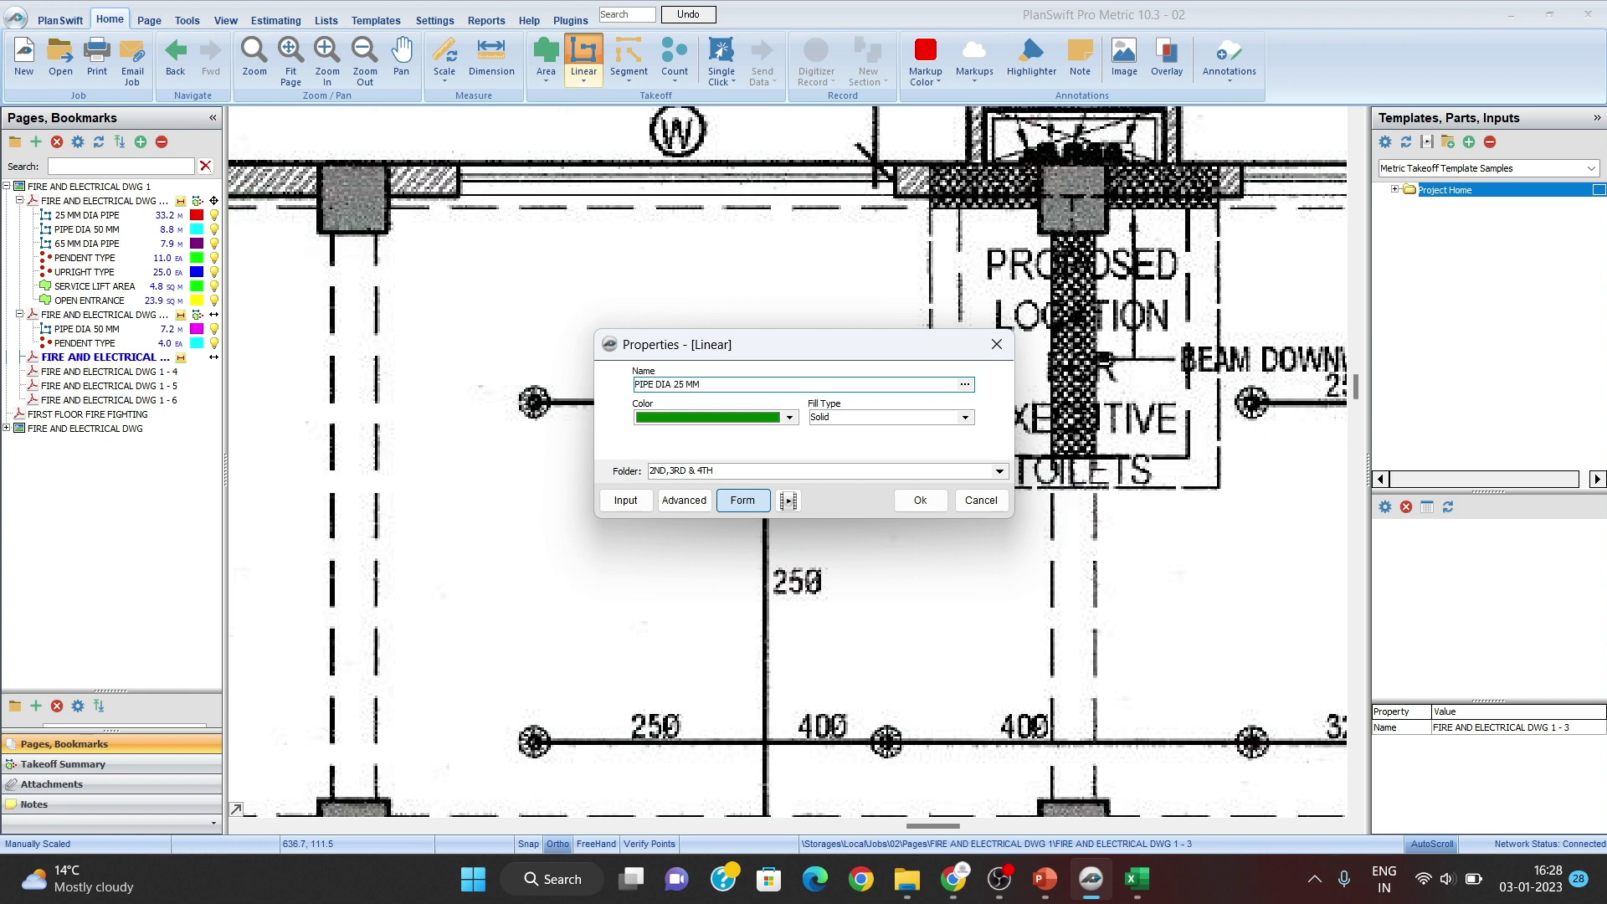
pyautogui.click(941, 492)
# Step: Trace the vertical 250-labelled pipe between the two sprinkler branches, about 2.8 m long, and select its takeoff under the page
pyautogui.scroll(-1, 760, 269)
pyautogui.click(761, 300)
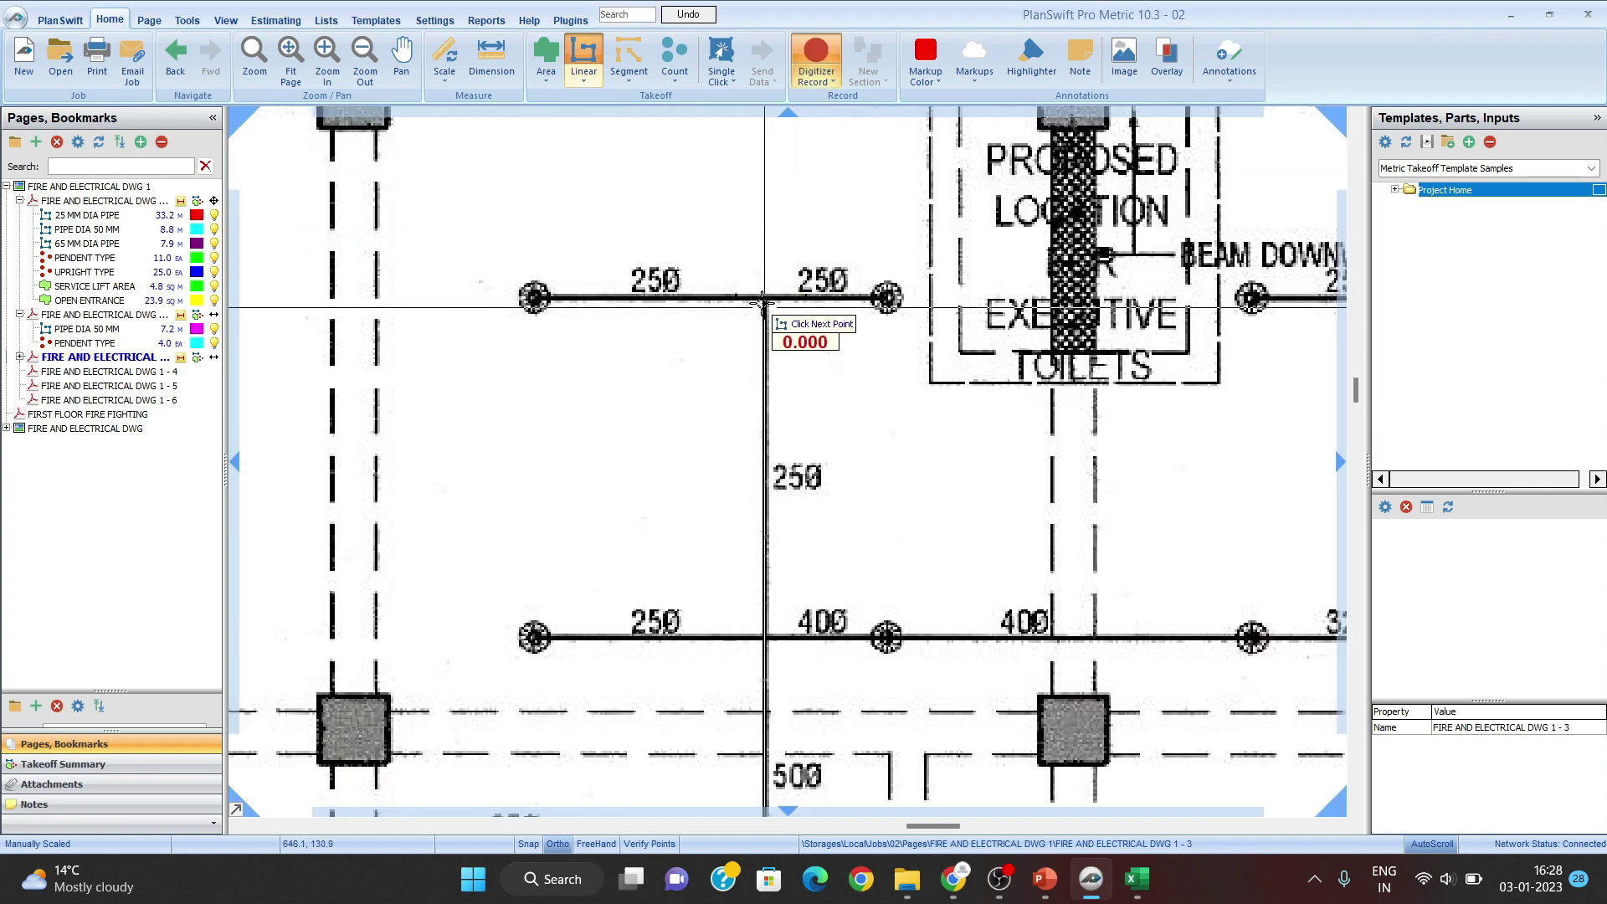
pyautogui.click(763, 638)
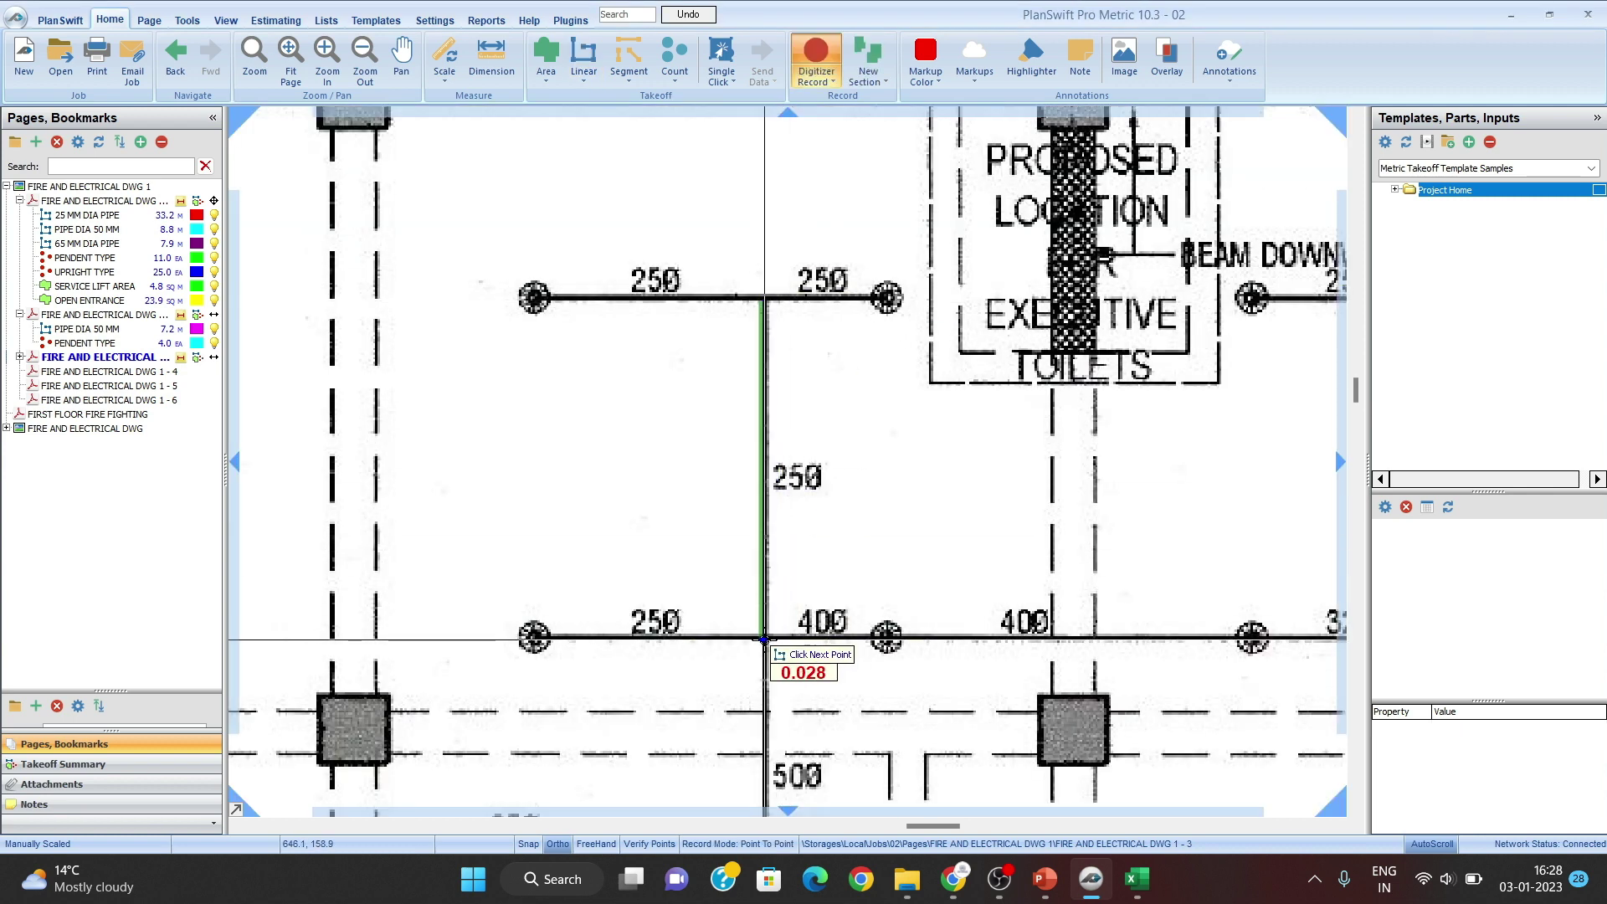
pyautogui.rightClick(764, 641)
pyautogui.click(837, 677)
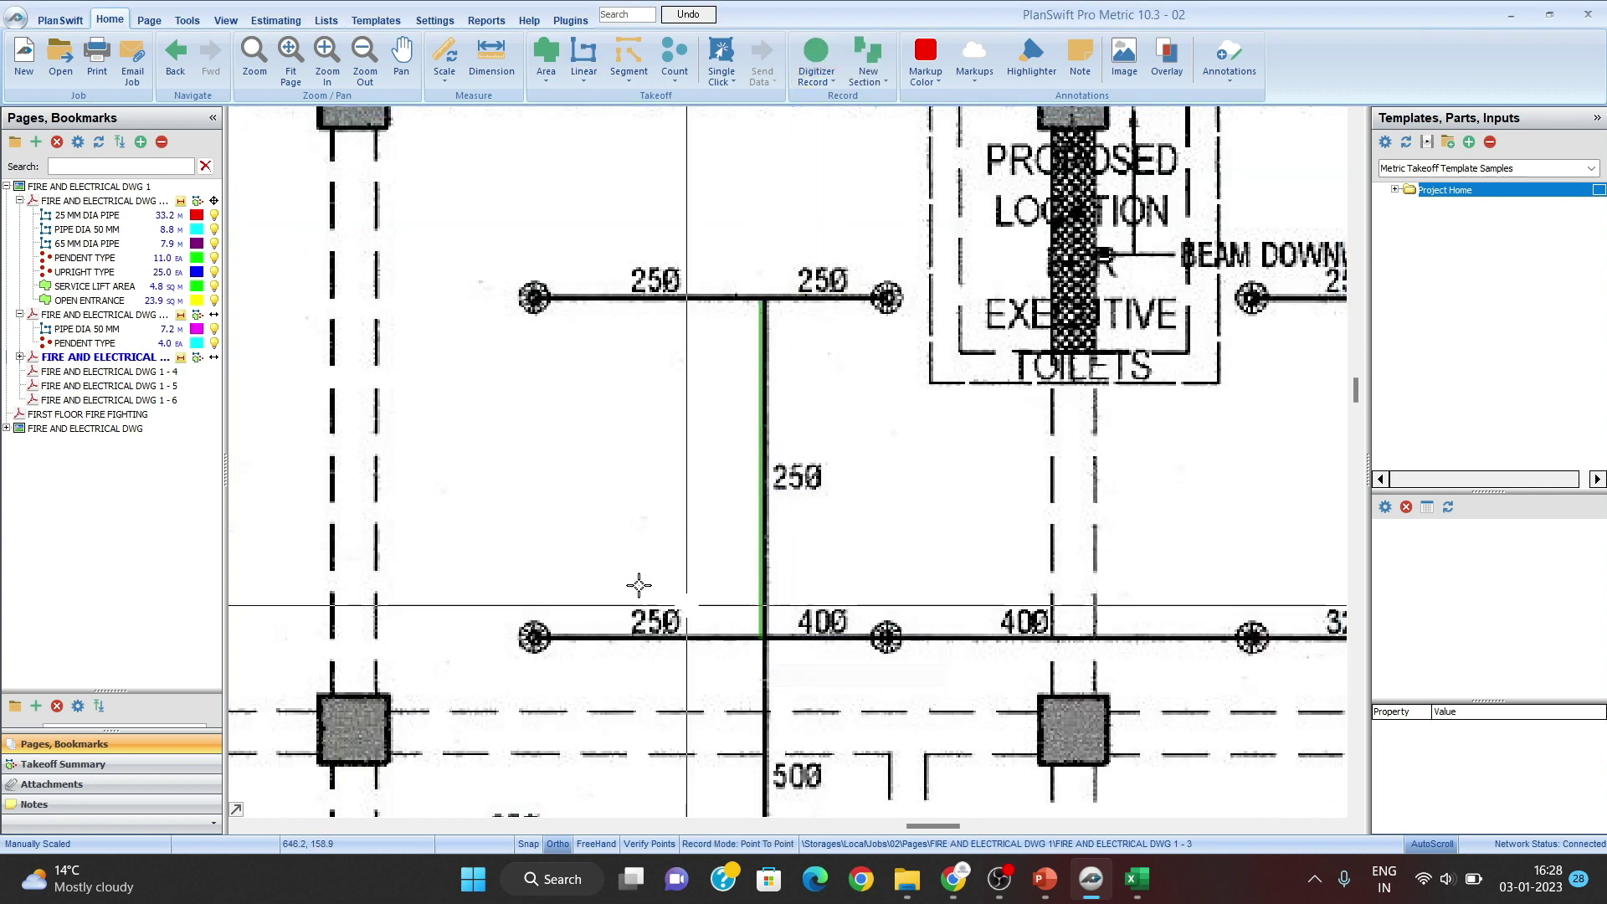
pyautogui.click(22, 360)
pyautogui.click(104, 372)
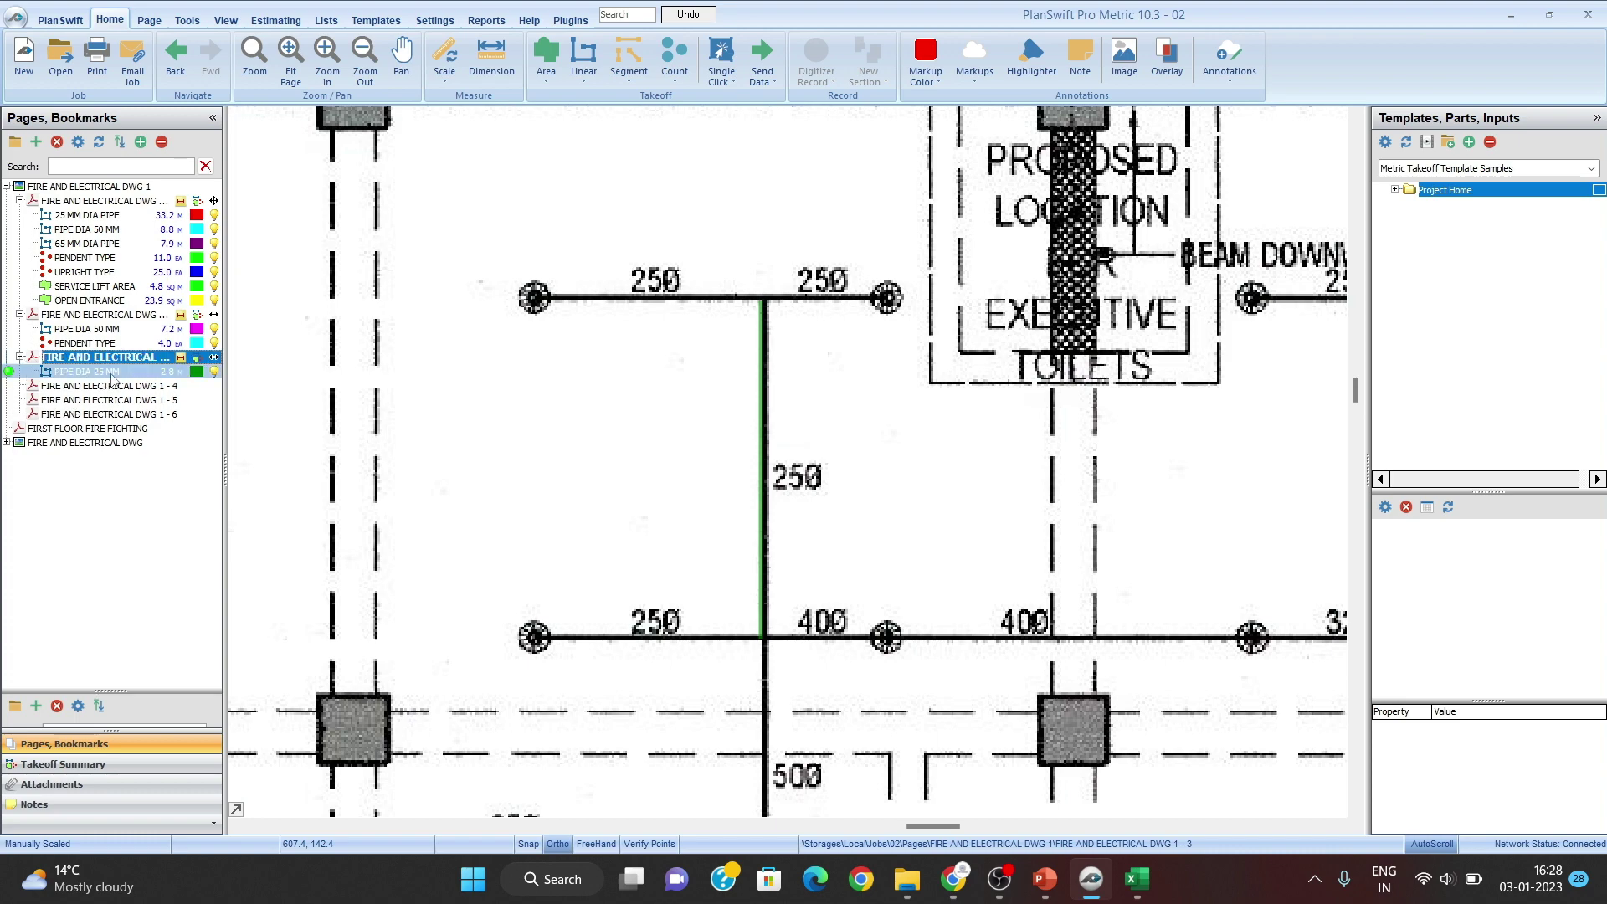
# Step: Open ground floor page FIRE AND ELECTRICAL DWG 1 - 1 and locate the branch pipes labelled 320 above grid mark GL3
pyautogui.scroll(-4, 847, 394)
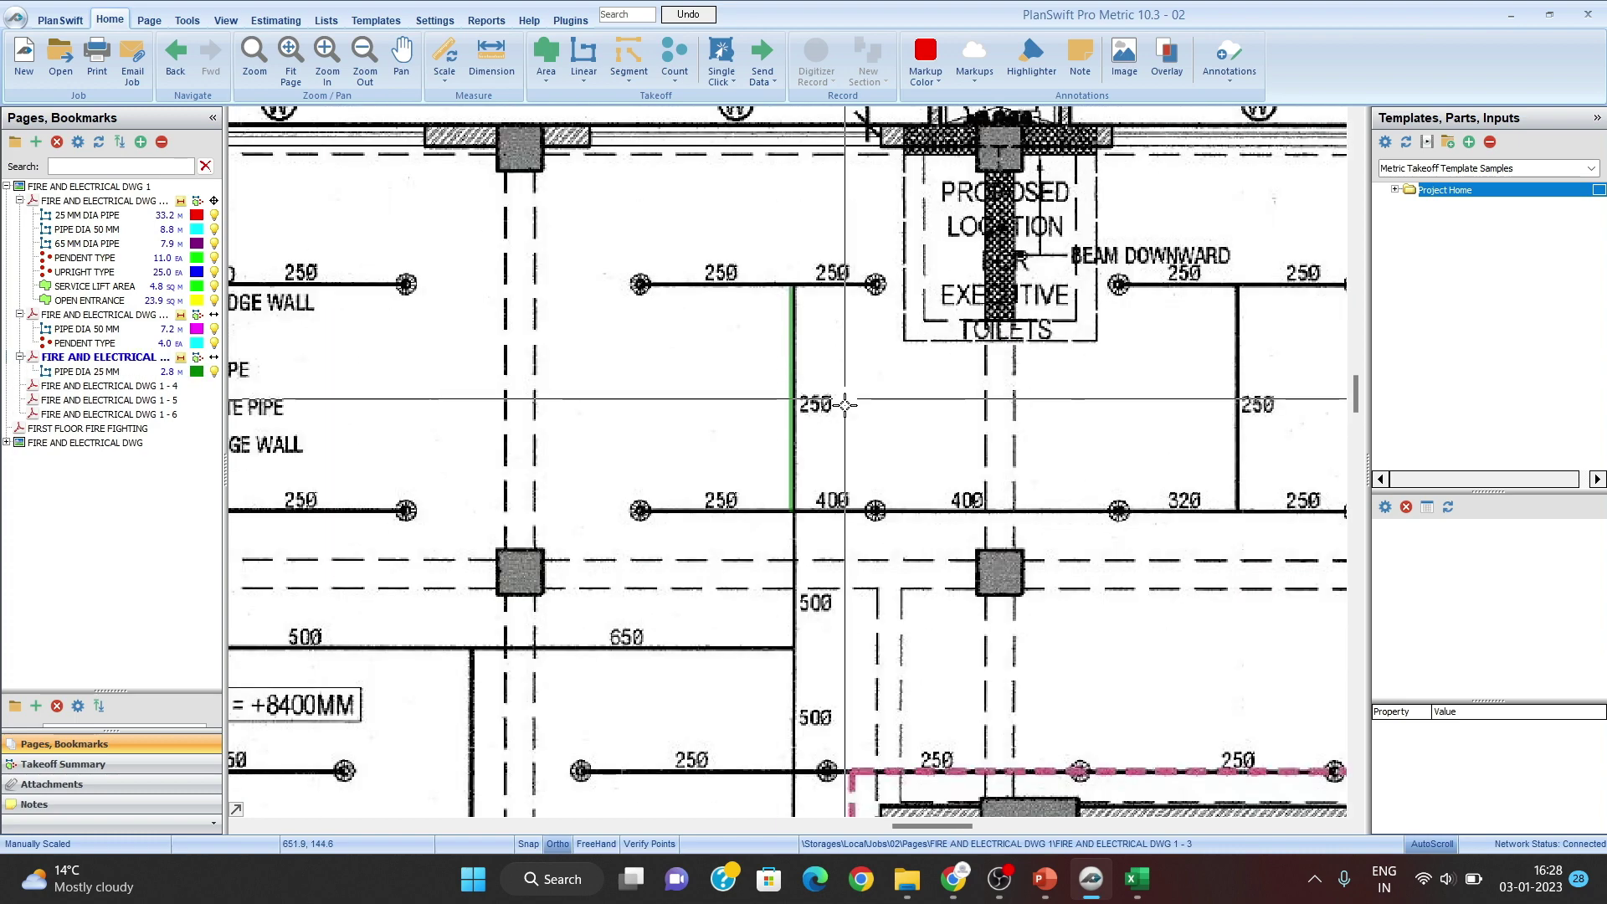
pyautogui.scroll(-4, 848, 410)
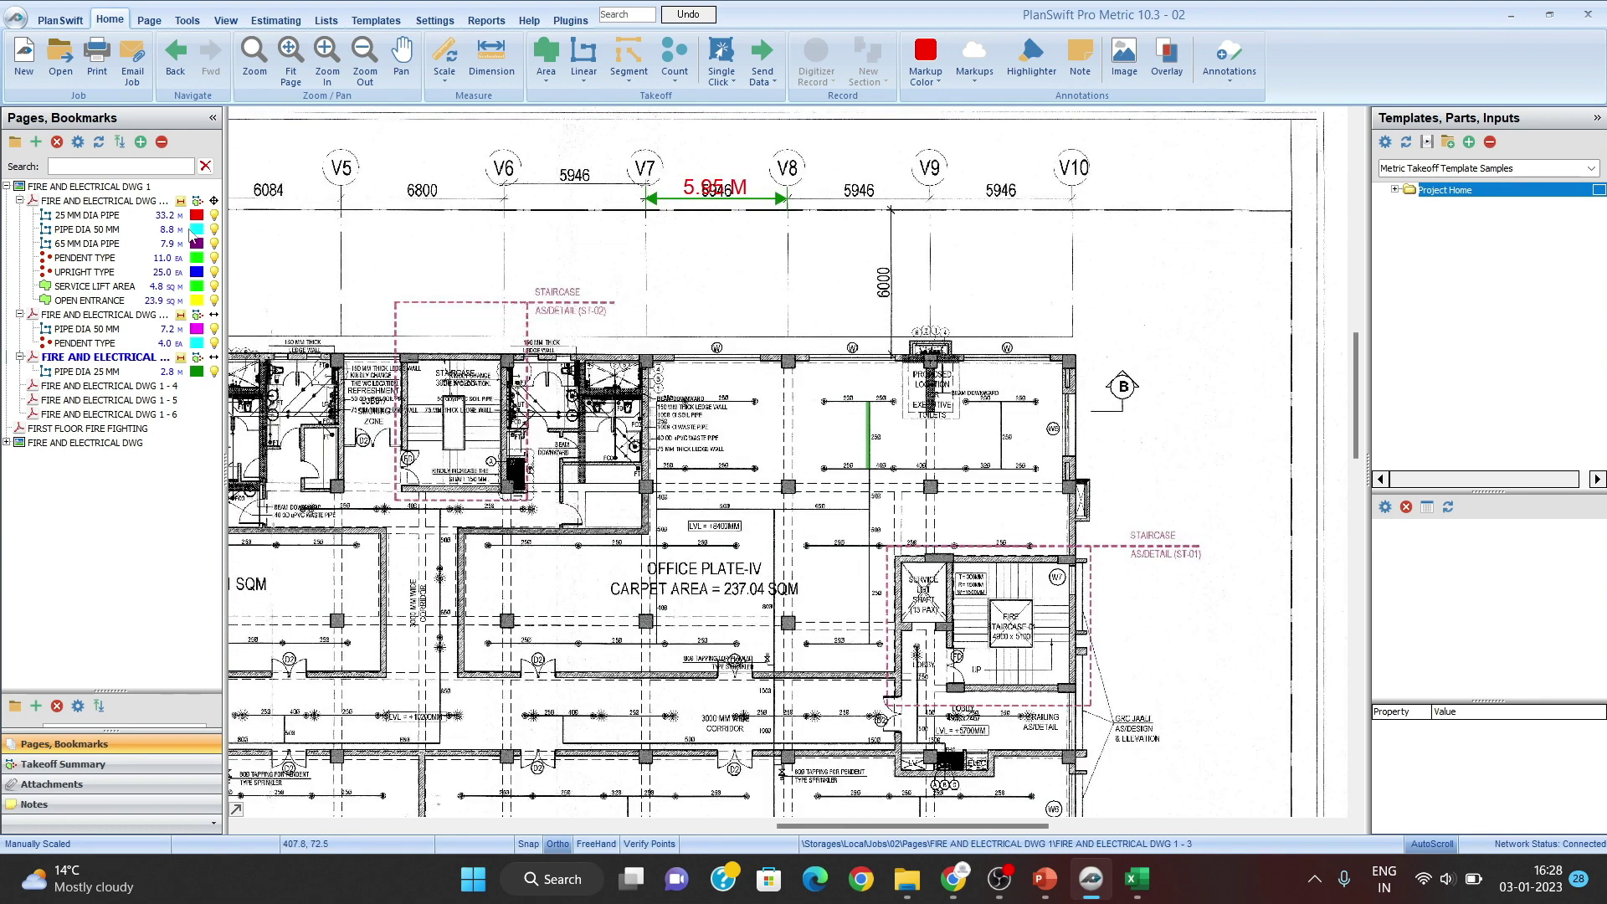
pyautogui.click(146, 212)
pyautogui.click(131, 202)
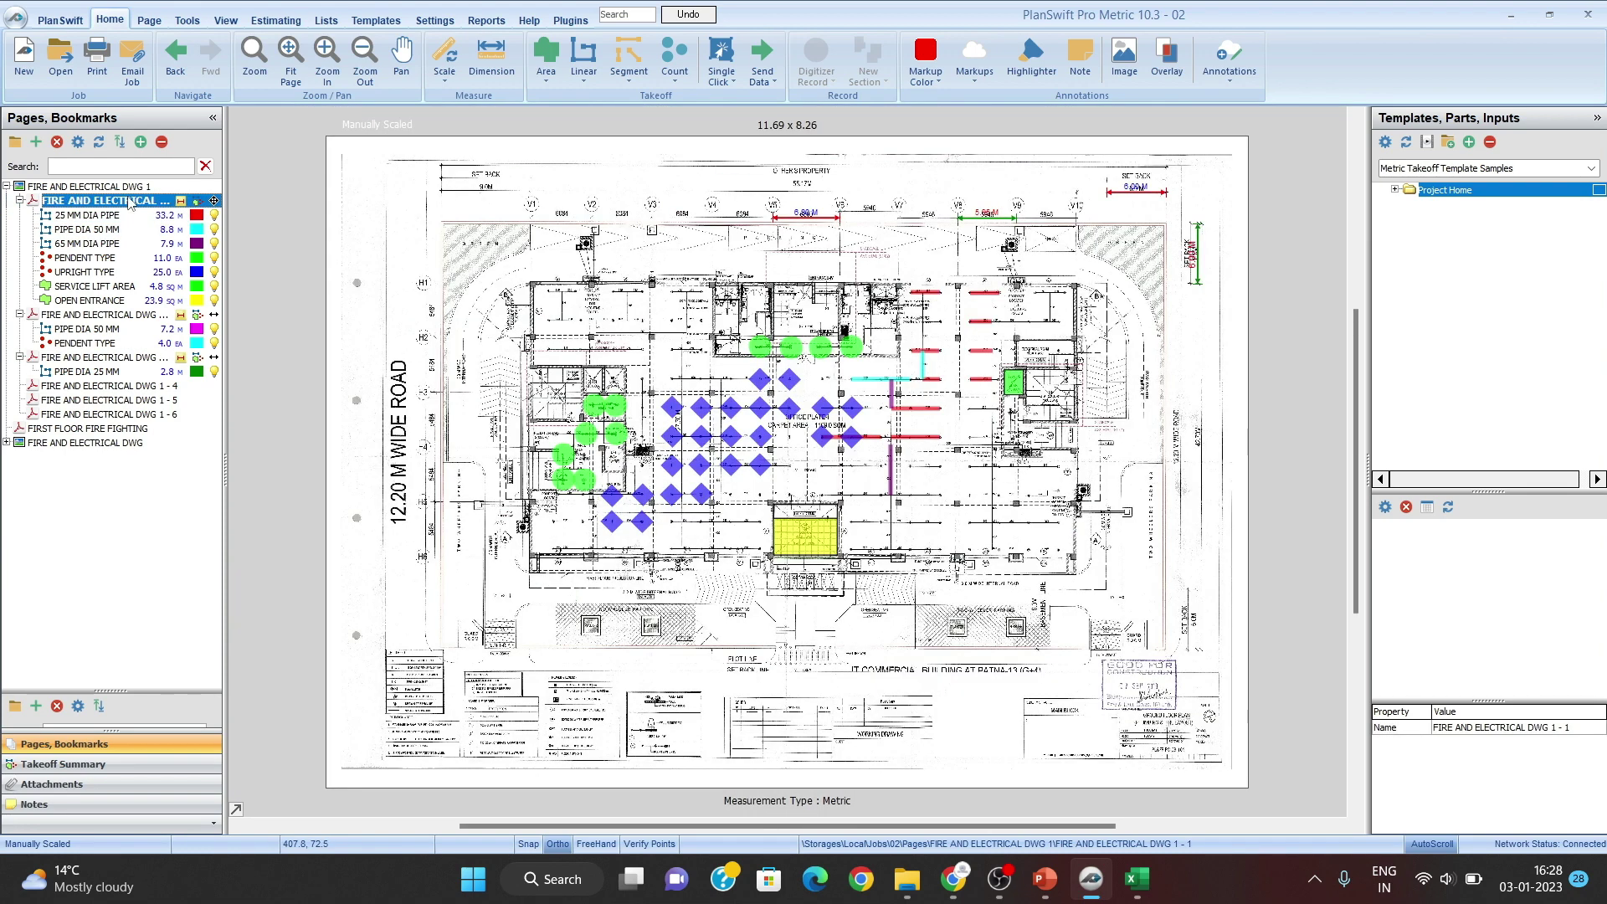
pyautogui.scroll(5, 993, 474)
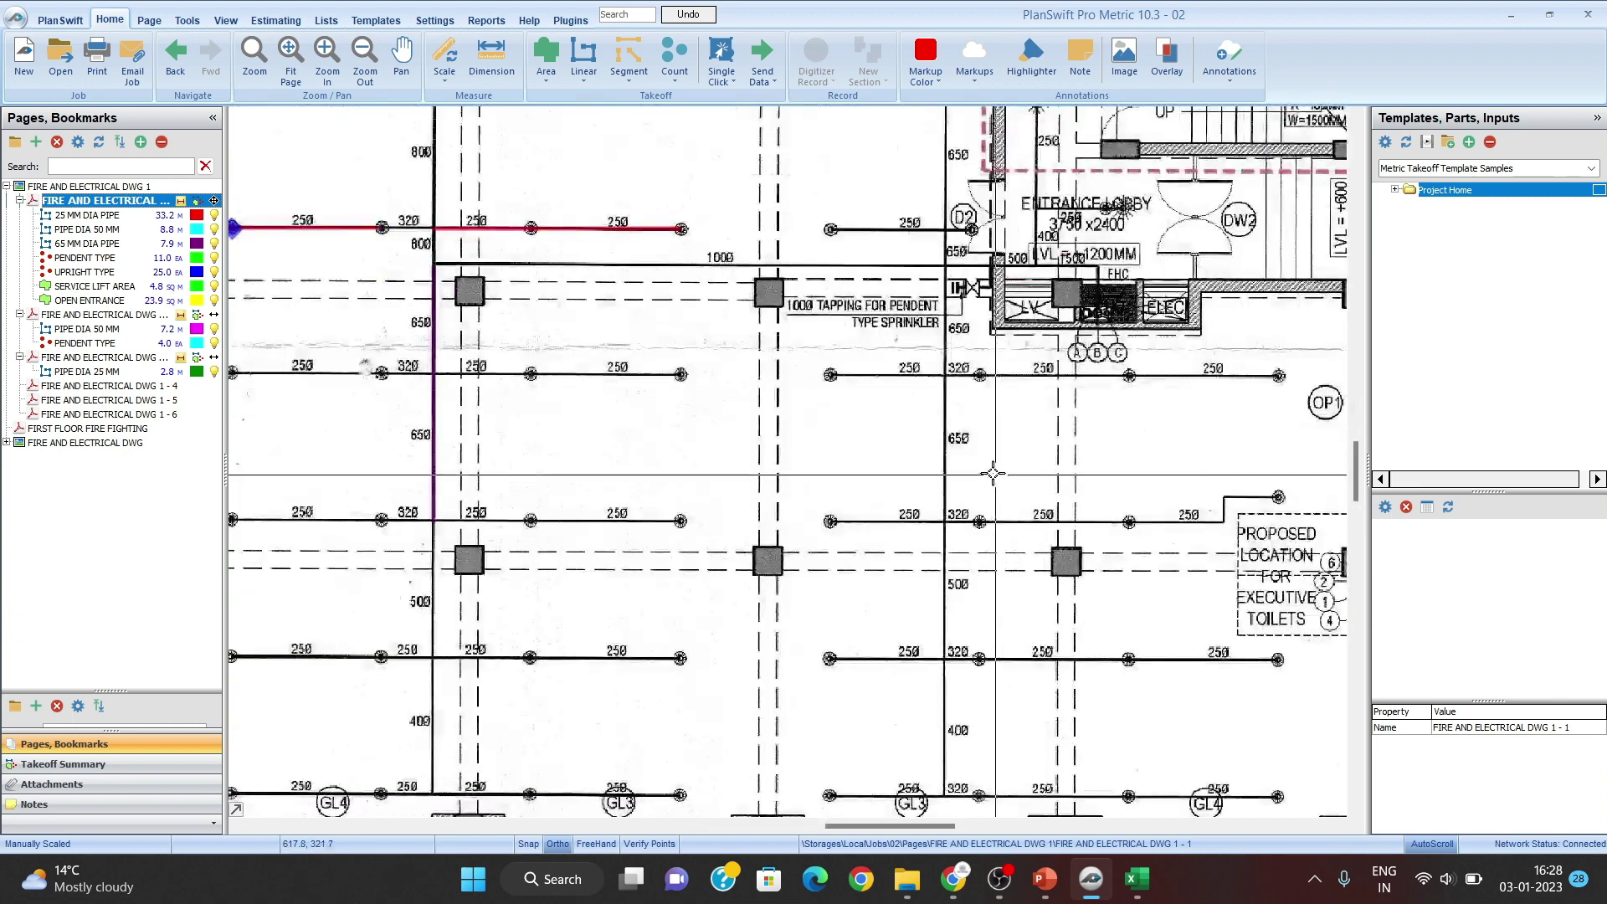
pyautogui.scroll(3, 926, 495)
pyautogui.moveTo(968, 423); pyautogui.dragTo(720, 285)
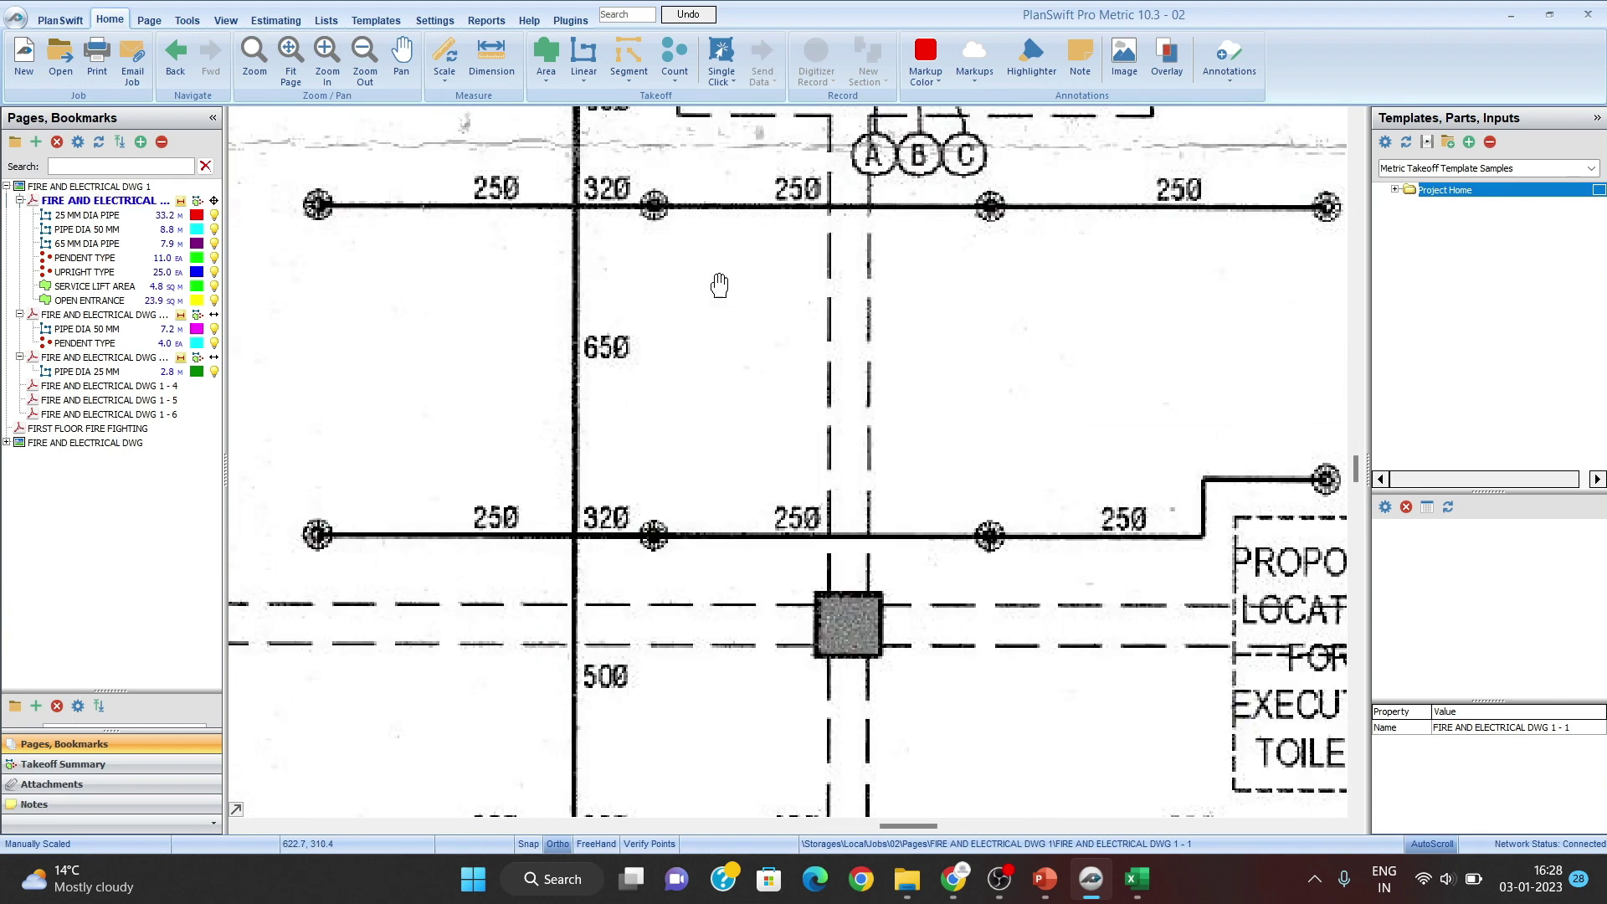
pyautogui.moveTo(660, 523); pyautogui.dragTo(779, 344)
pyautogui.moveTo(710, 459); pyautogui.dragTo(835, 425)
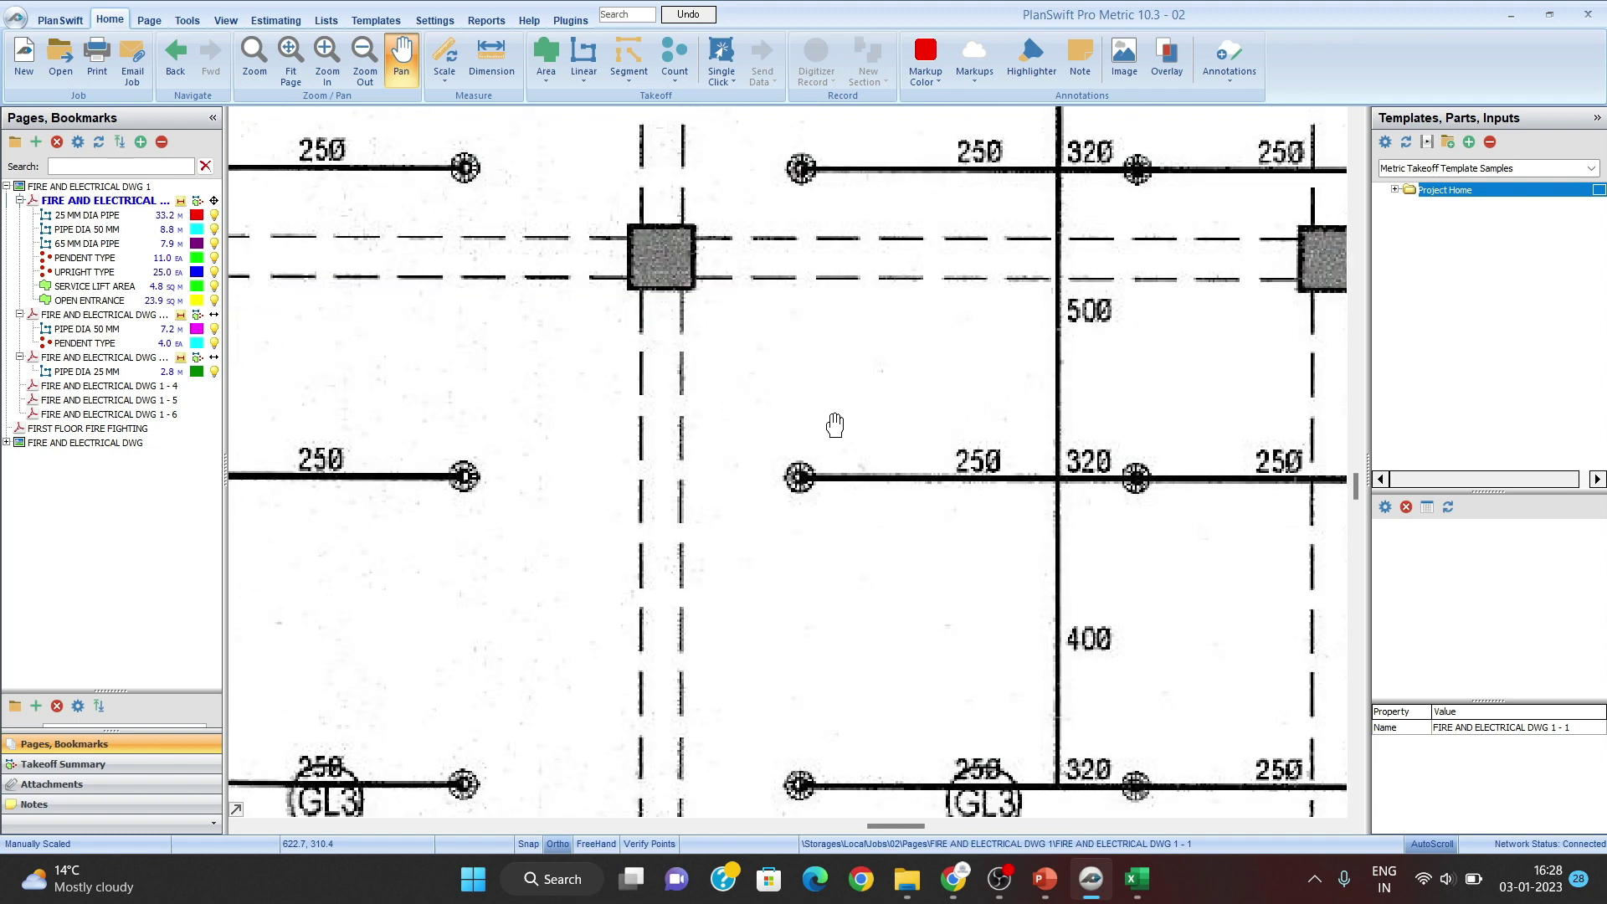
pyautogui.scroll(1, 1084, 492)
pyautogui.moveTo(1087, 492); pyautogui.dragTo(917, 498)
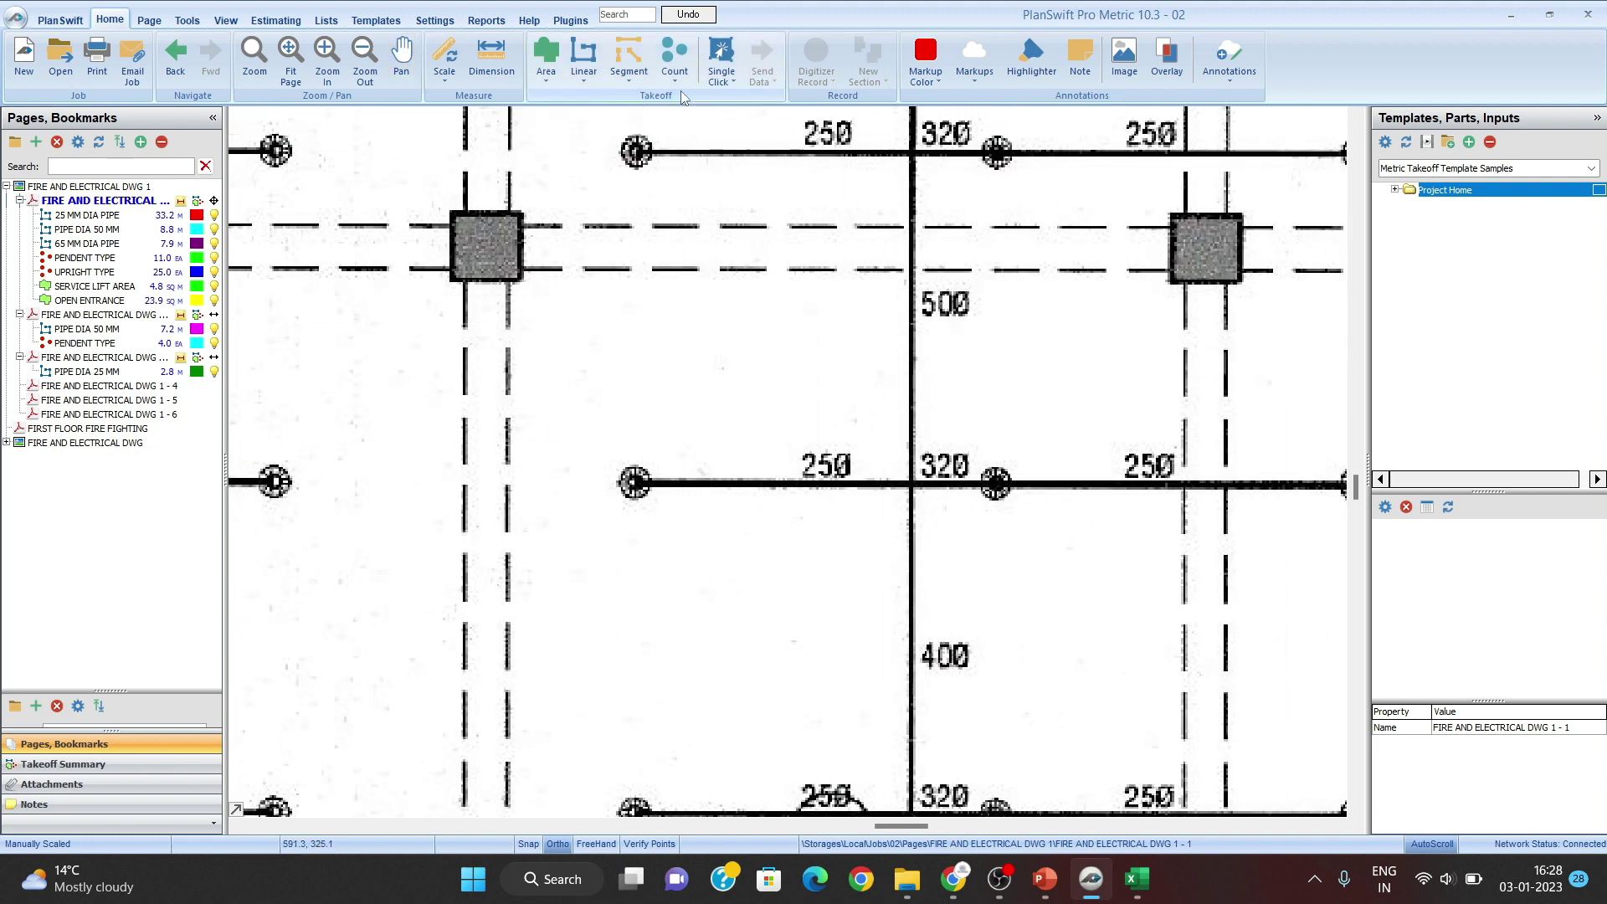
# Step: Create a linear takeoff named PIPE DIA 32 MM in the existing GF folder
pyautogui.click(584, 57)
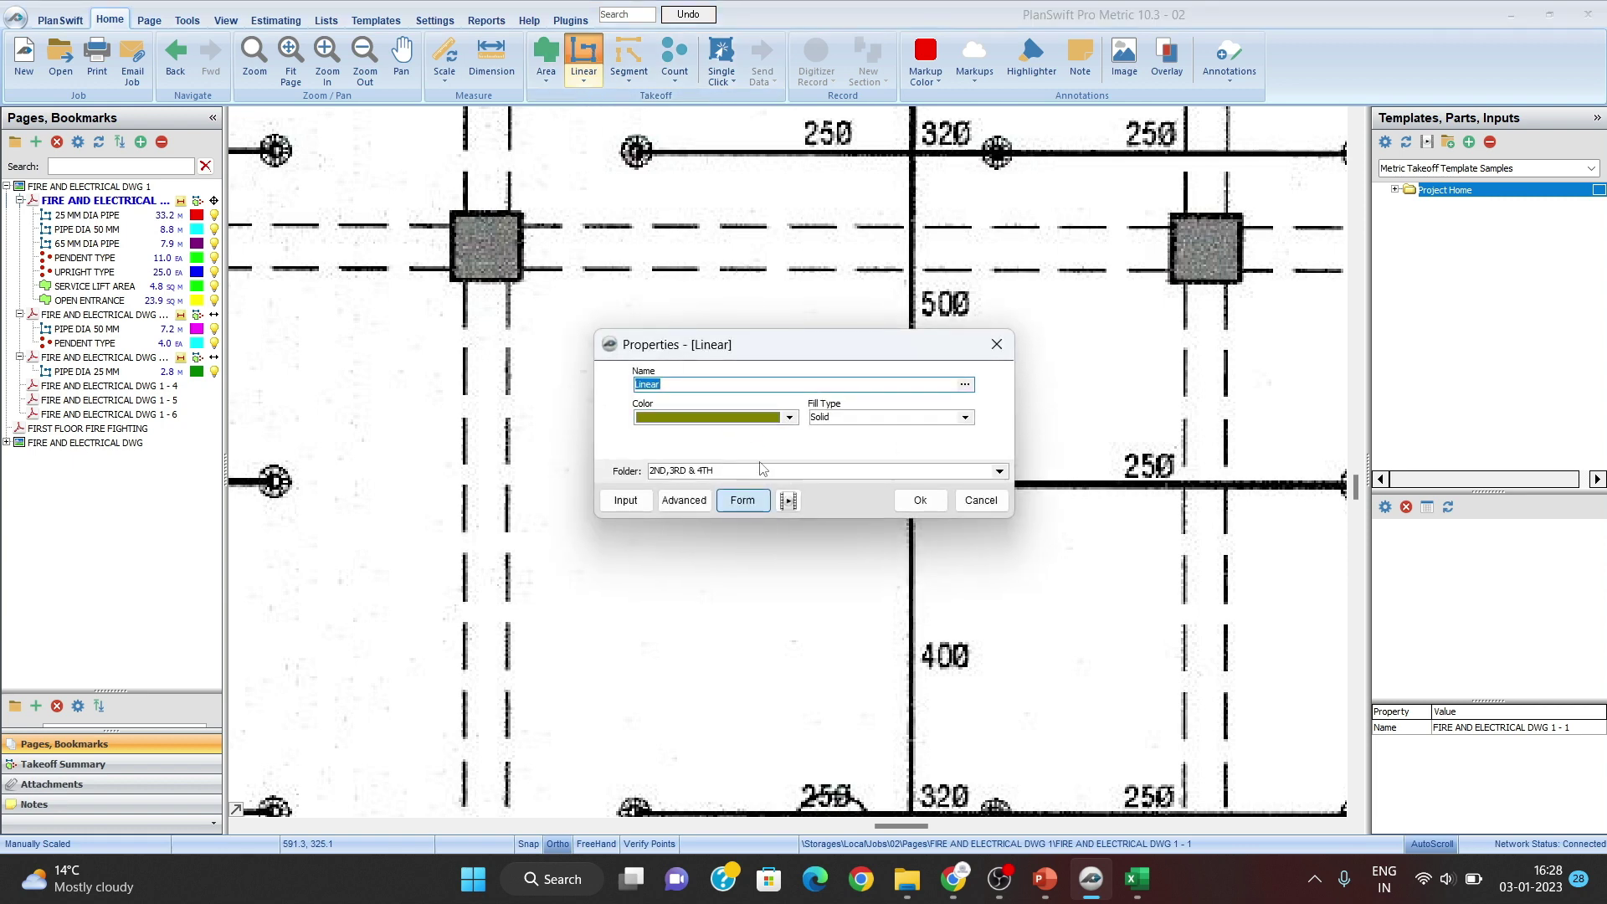
pyautogui.click(999, 471)
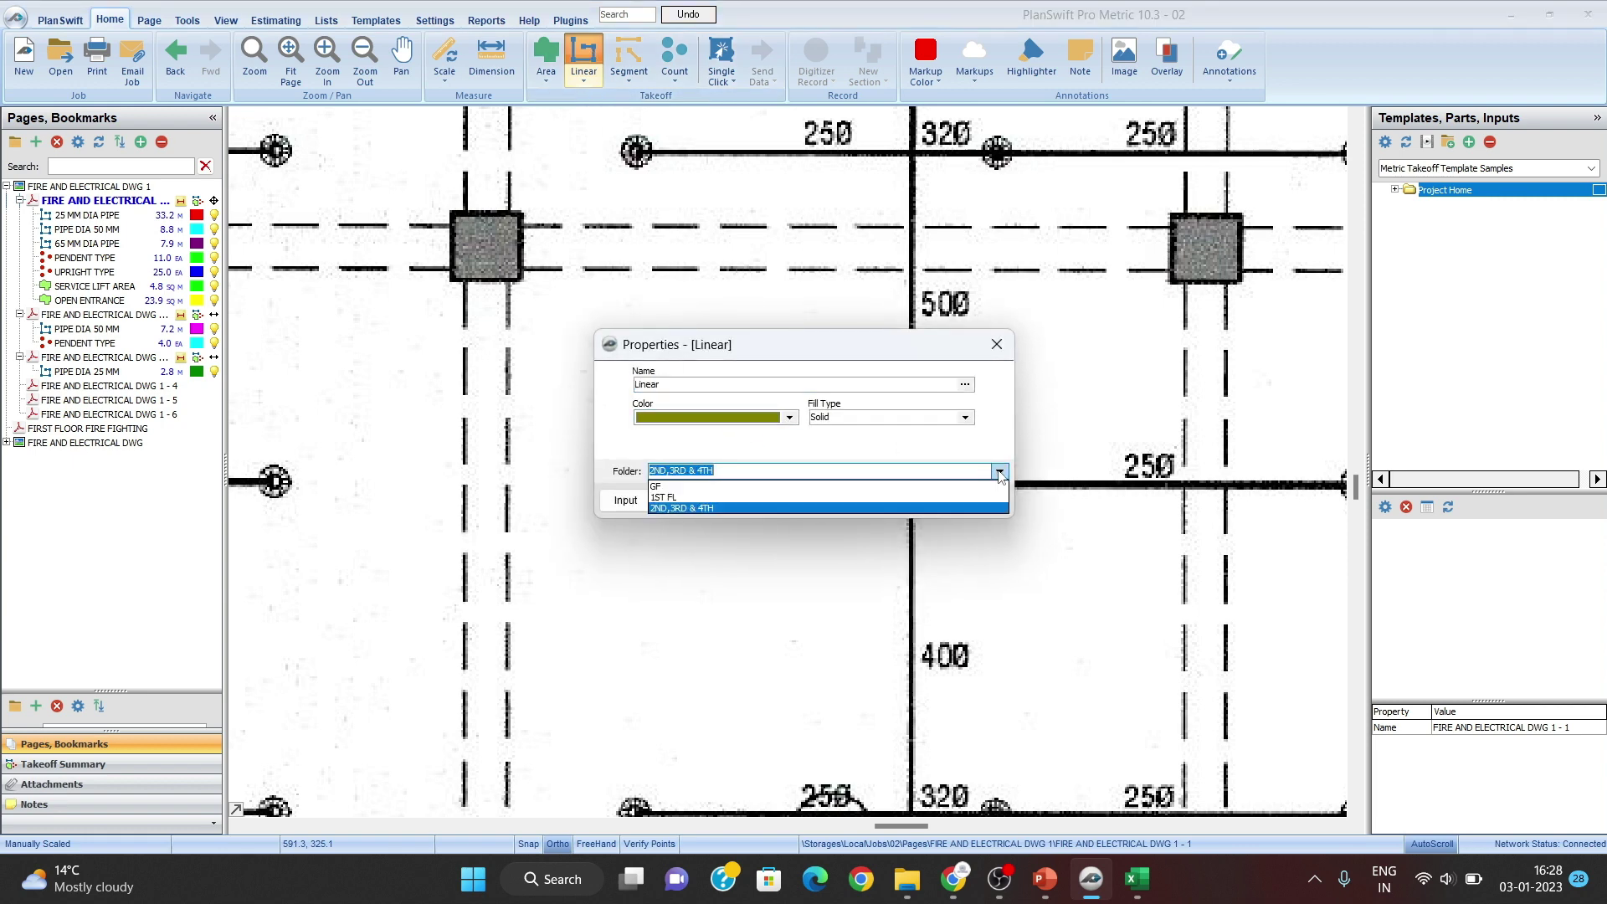
pyautogui.click(718, 492)
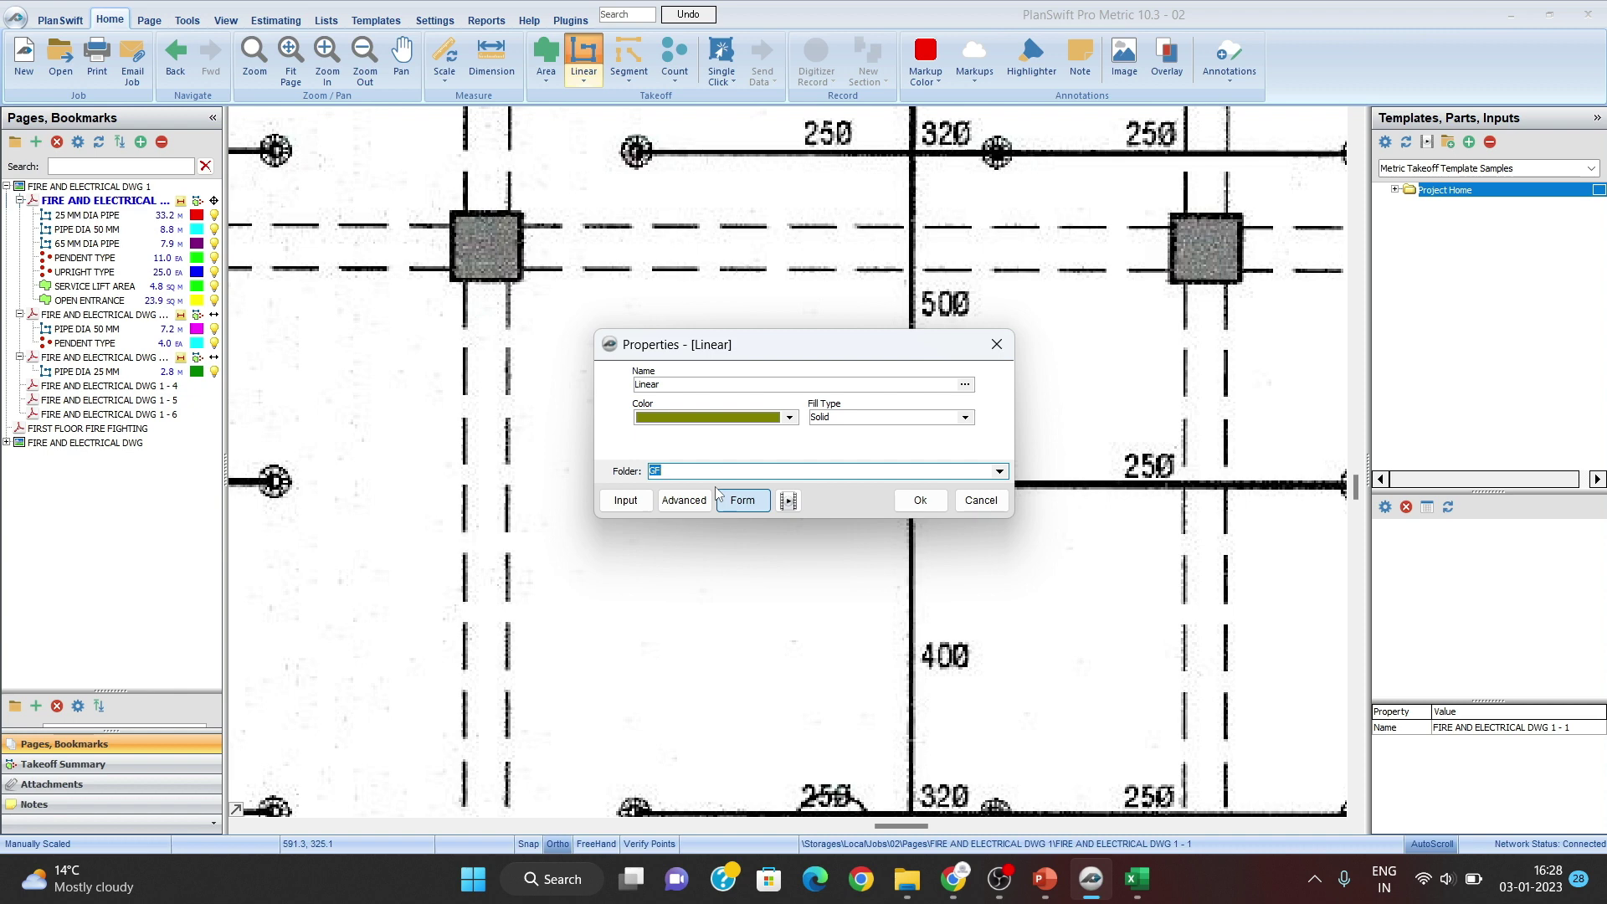
pyautogui.click(999, 472)
pyautogui.click(868, 519)
pyautogui.click(999, 472)
pyautogui.click(810, 505)
pyautogui.click(1001, 473)
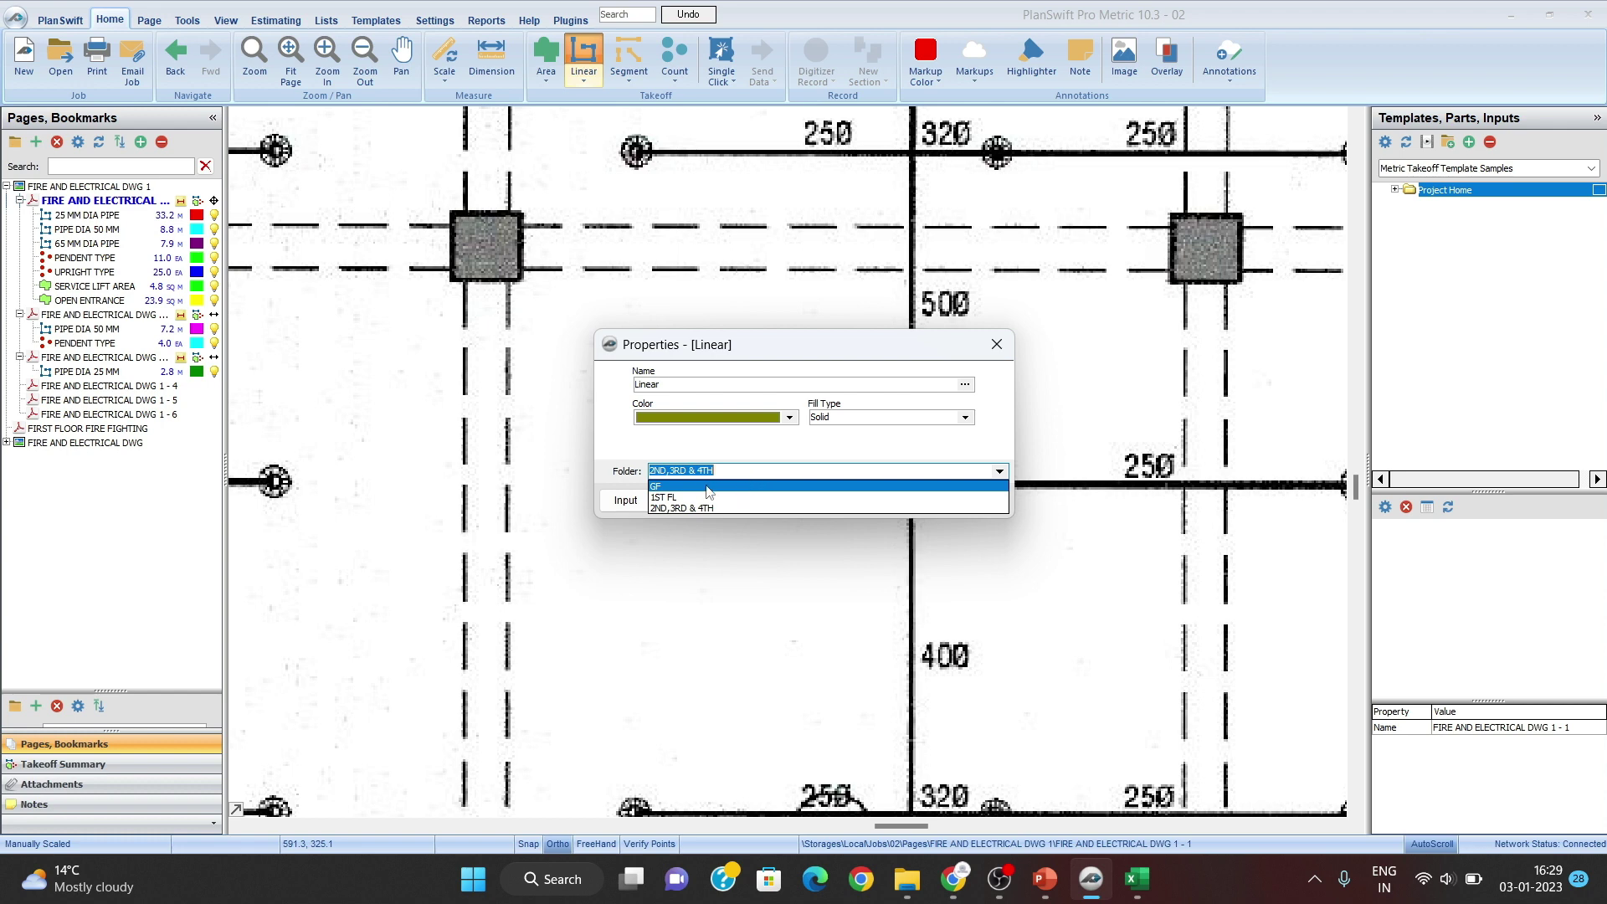
pyautogui.click(674, 485)
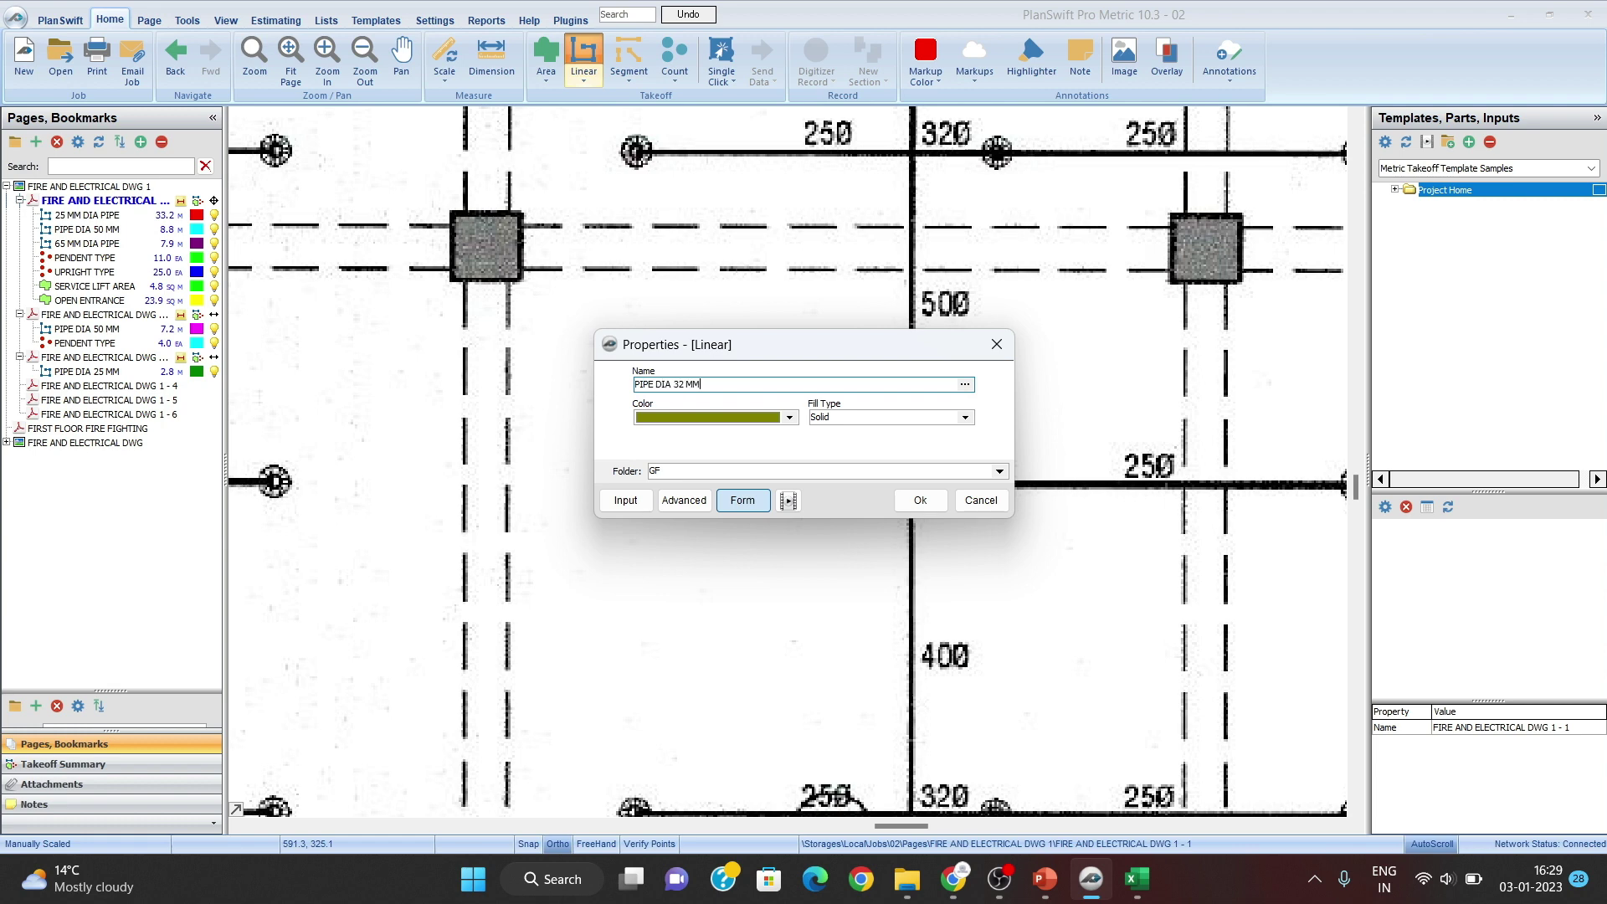
pyautogui.click(921, 500)
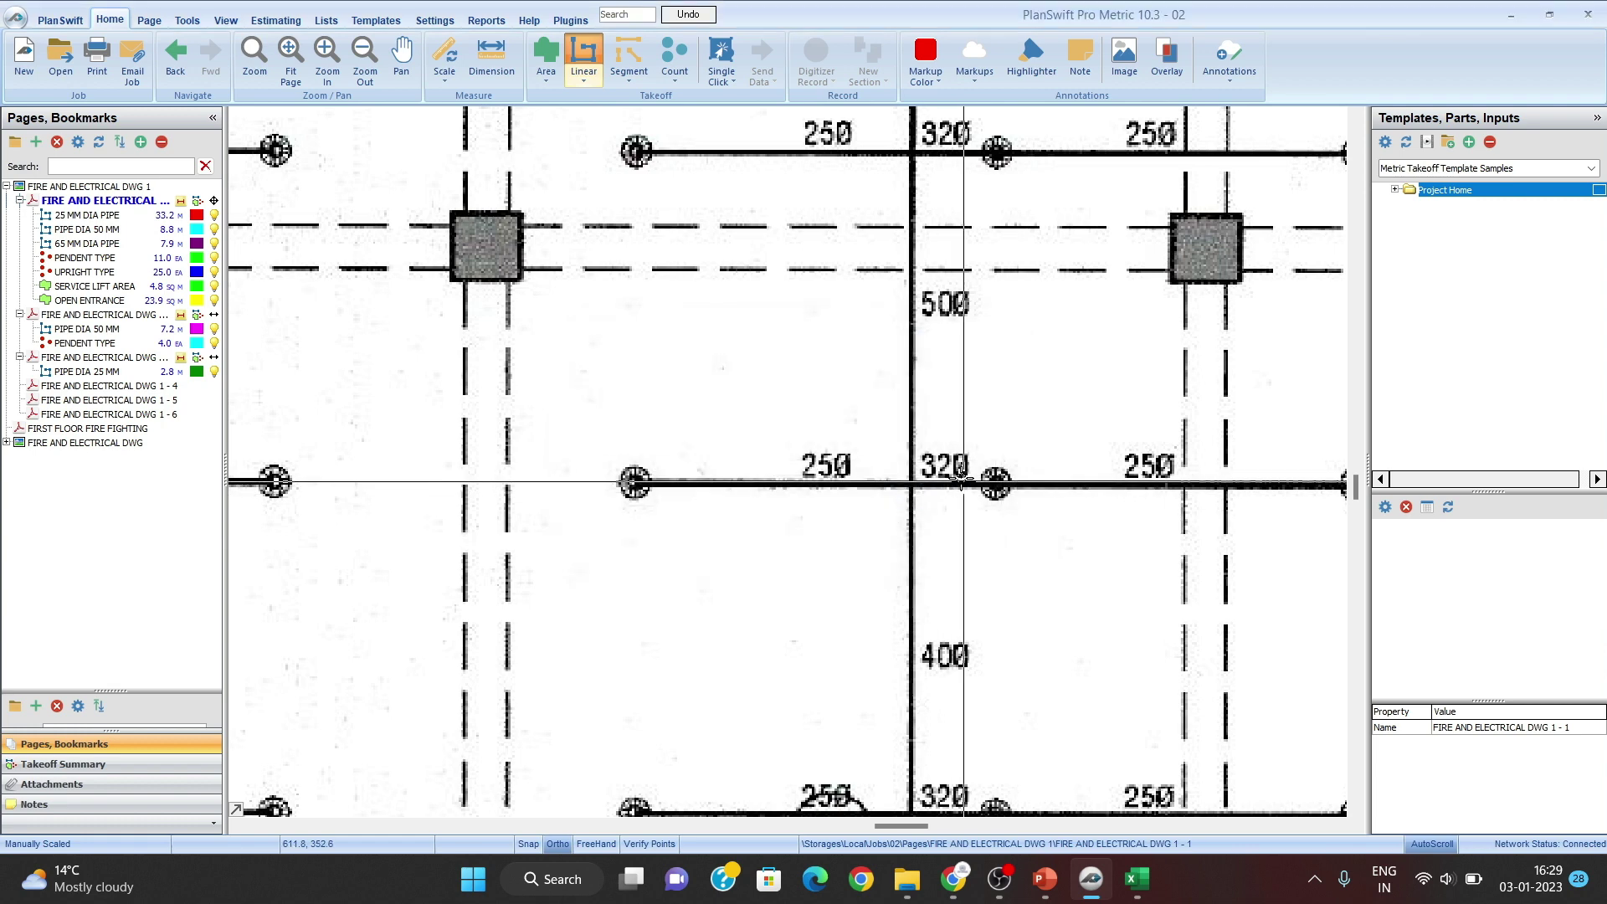
# Step: Trace the 320-labelled branch segment from the vertical main to the adjacent sprinkler, about 0.75 m long
pyautogui.scroll(-2, 912, 466)
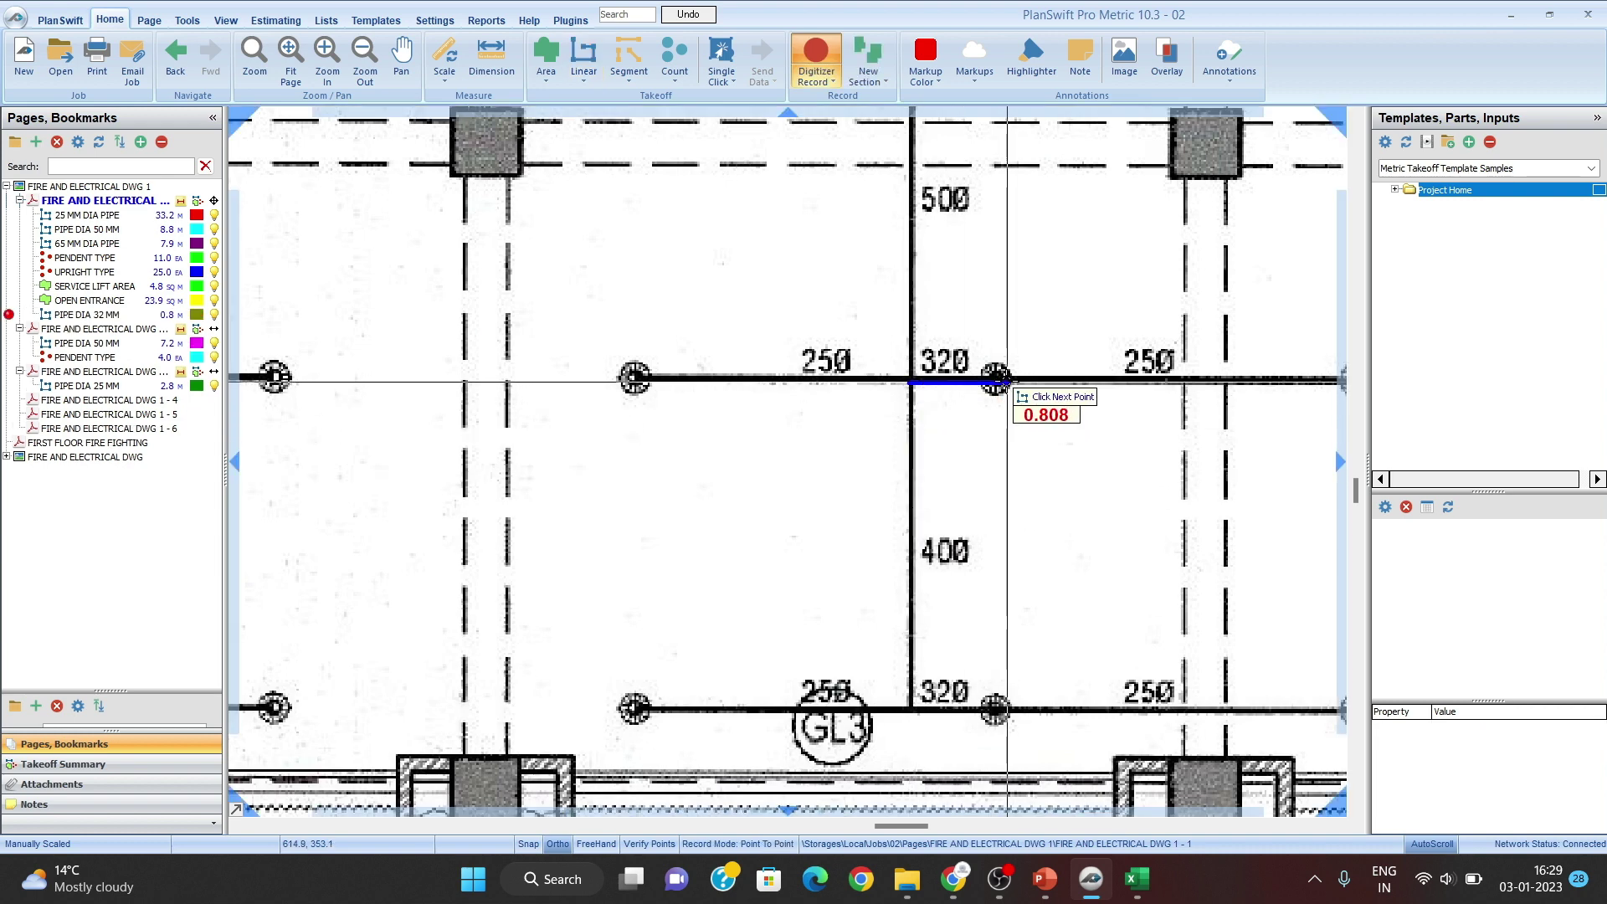
pyautogui.click(999, 383)
pyautogui.rightClick(999, 382)
pyautogui.click(1036, 417)
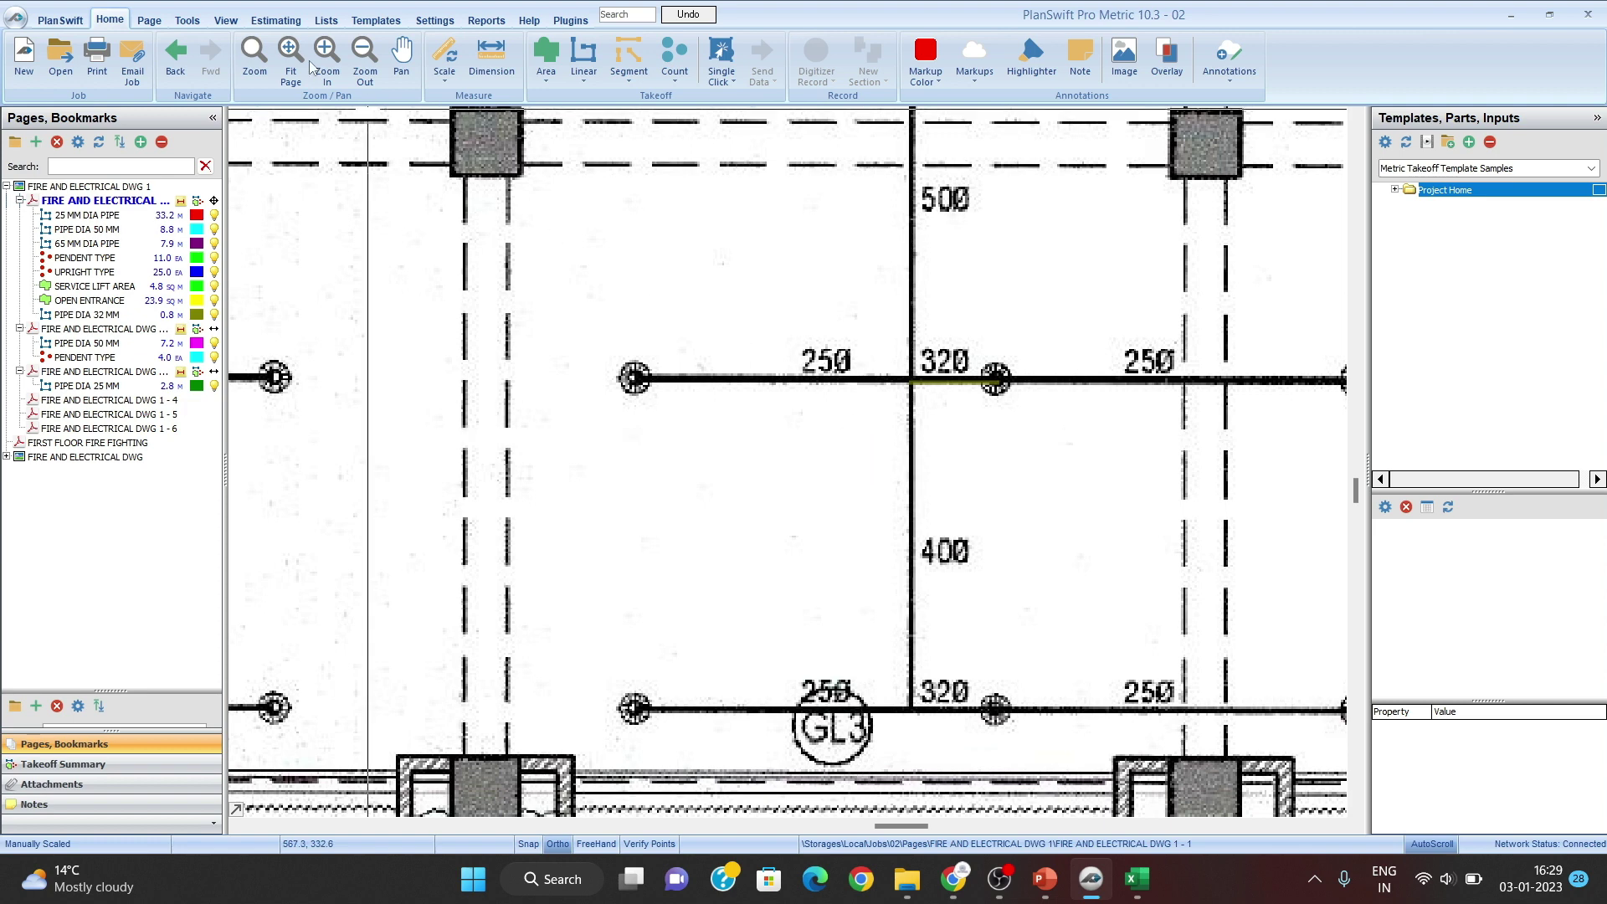
# Step: Check the PIPE DIA 32 MM entry in the estimate list and expand the 2ND,3RD & 4TH group
pyautogui.click(276, 19)
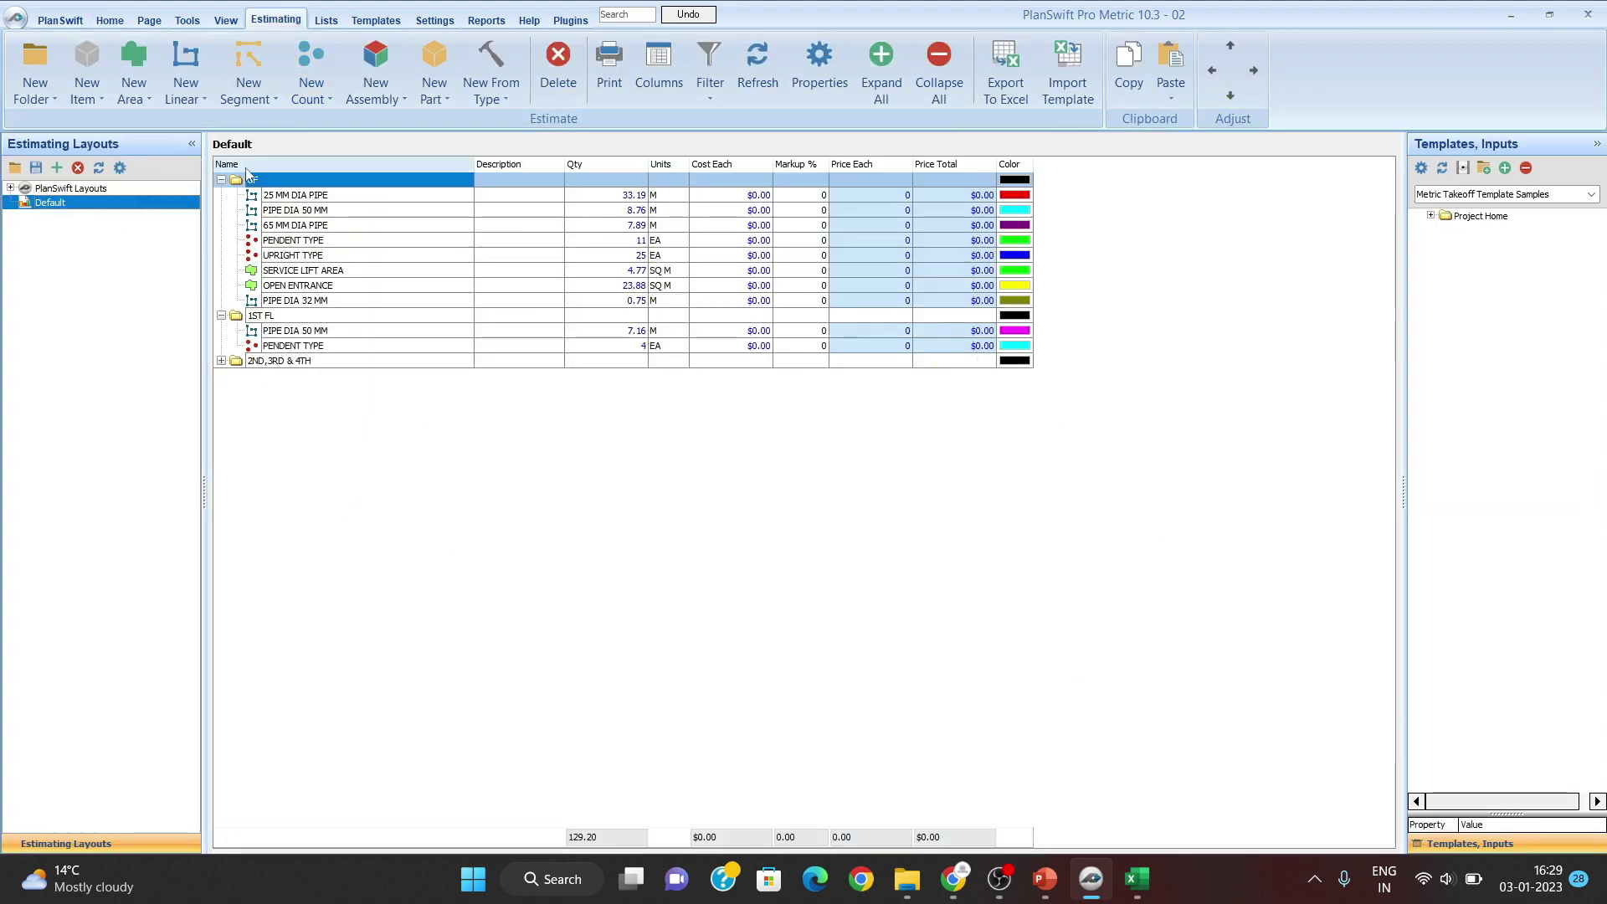
pyautogui.click(321, 302)
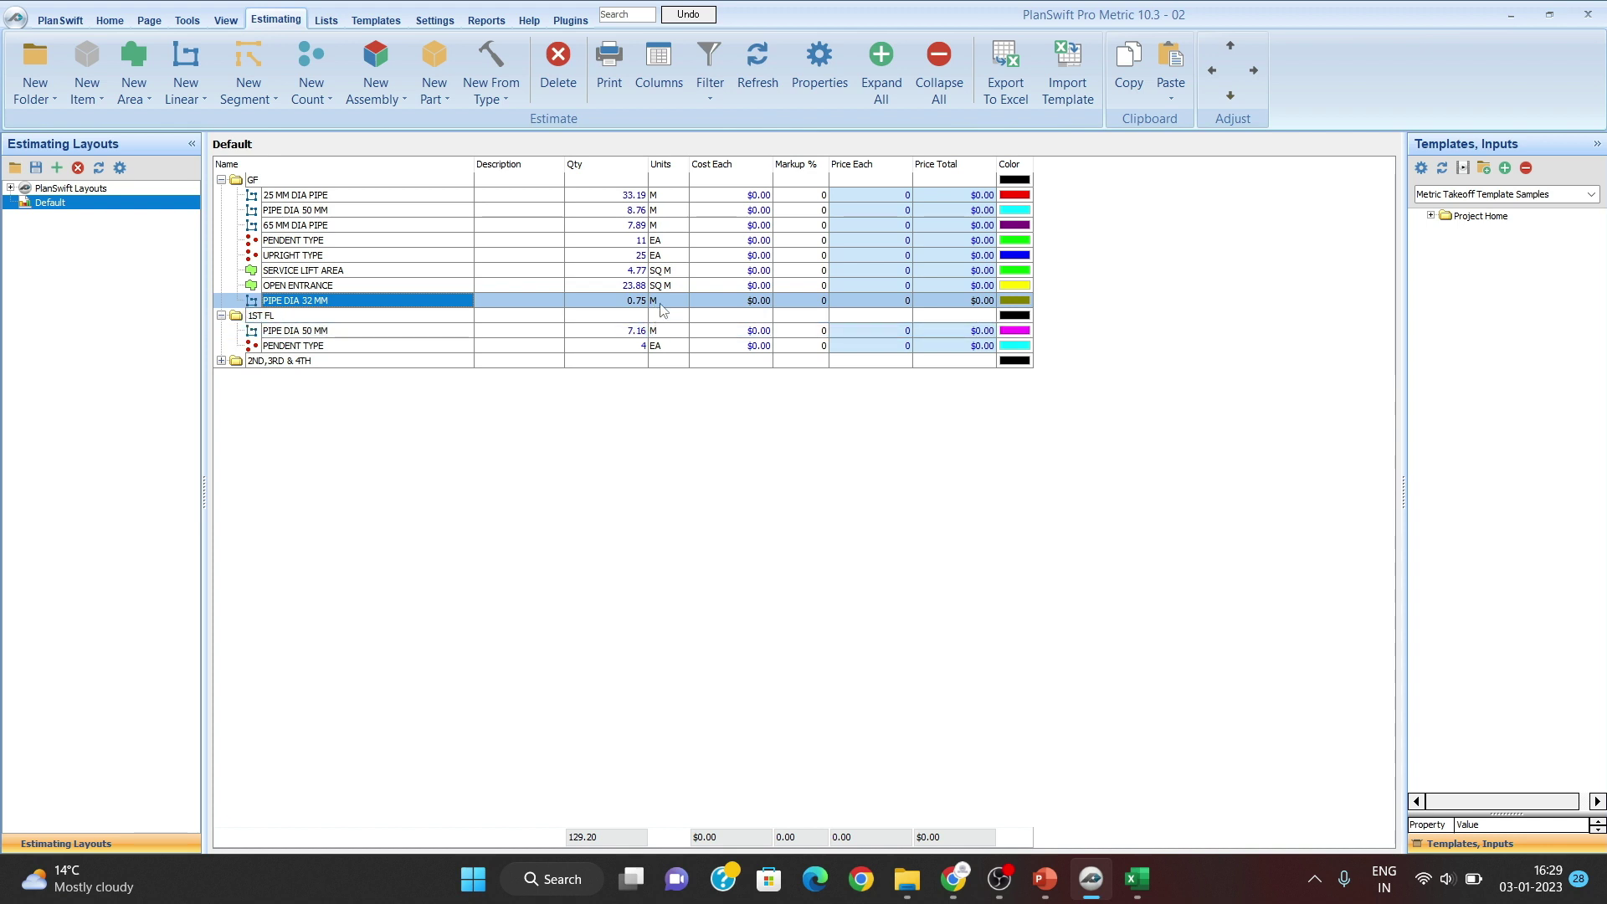
pyautogui.click(221, 361)
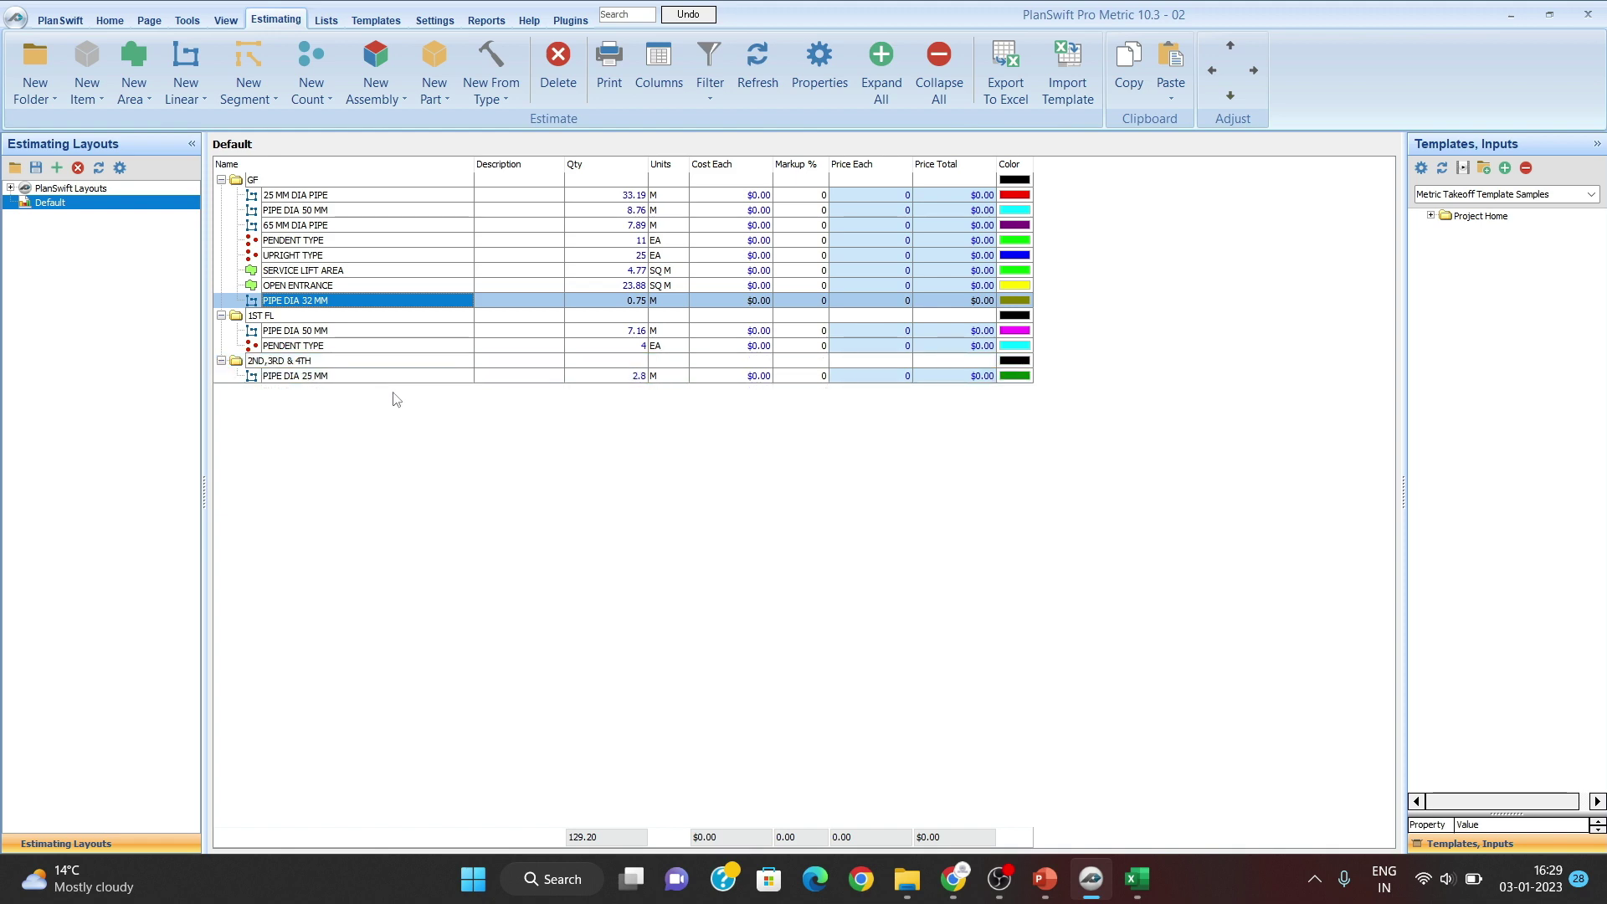
# Step: Examine the ground floor plan's pipe, sprinkler and area takeoffs around the open entrance and Office Plate-I, and reopen the estimate list
pyautogui.click(136, 21)
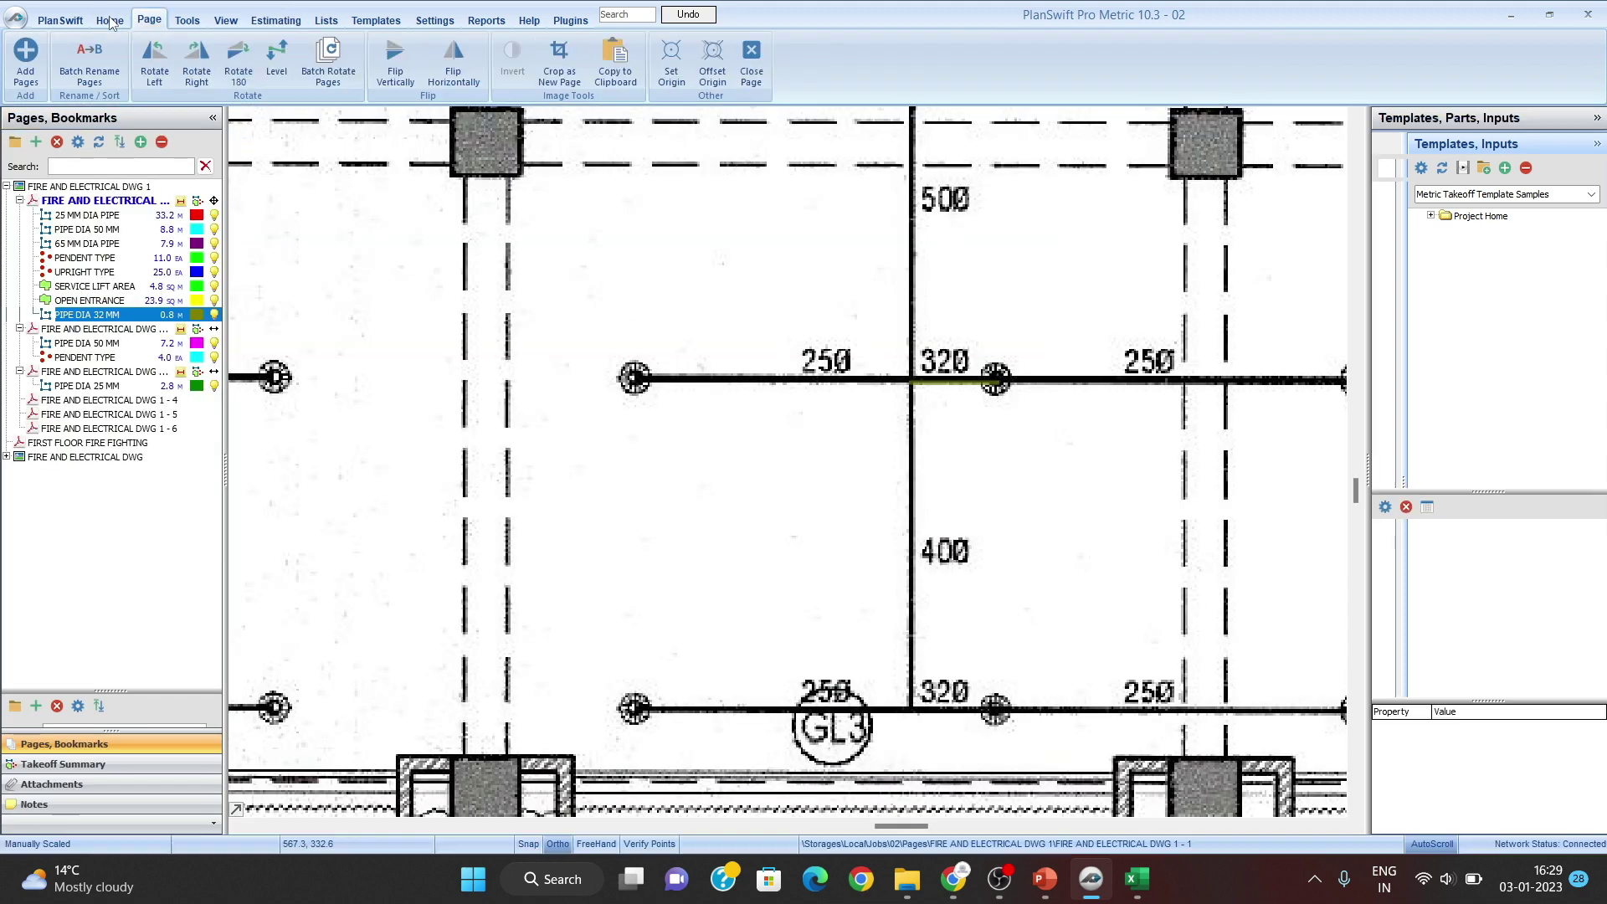
pyautogui.click(109, 20)
pyautogui.scroll(-5, 764, 327)
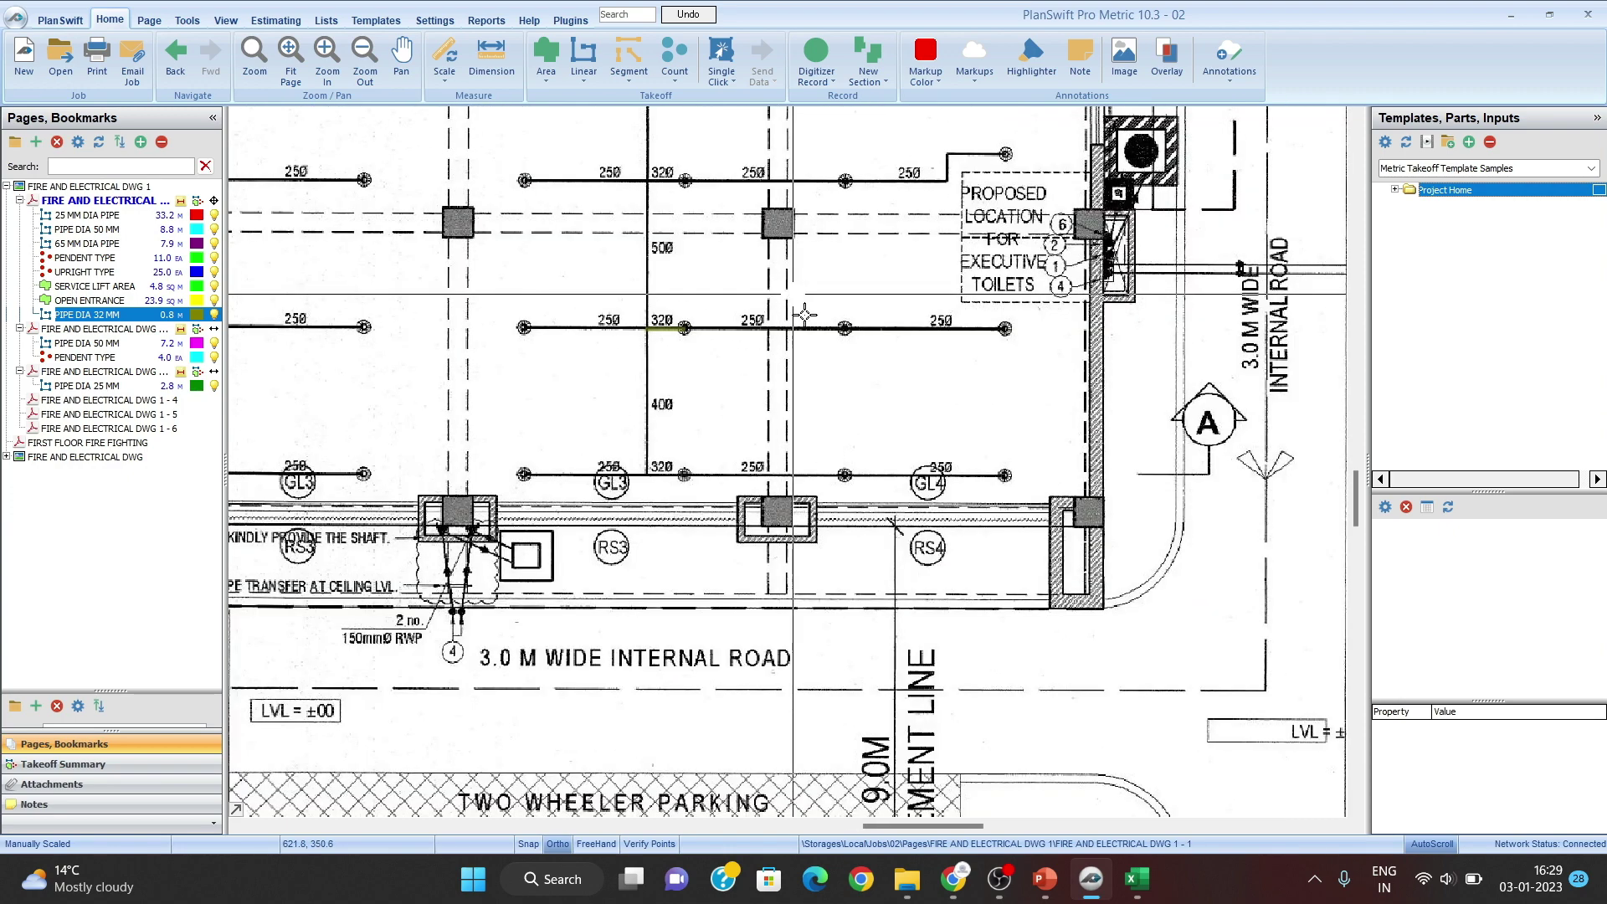
pyautogui.scroll(-2, 778, 288)
pyautogui.scroll(3, 608, 328)
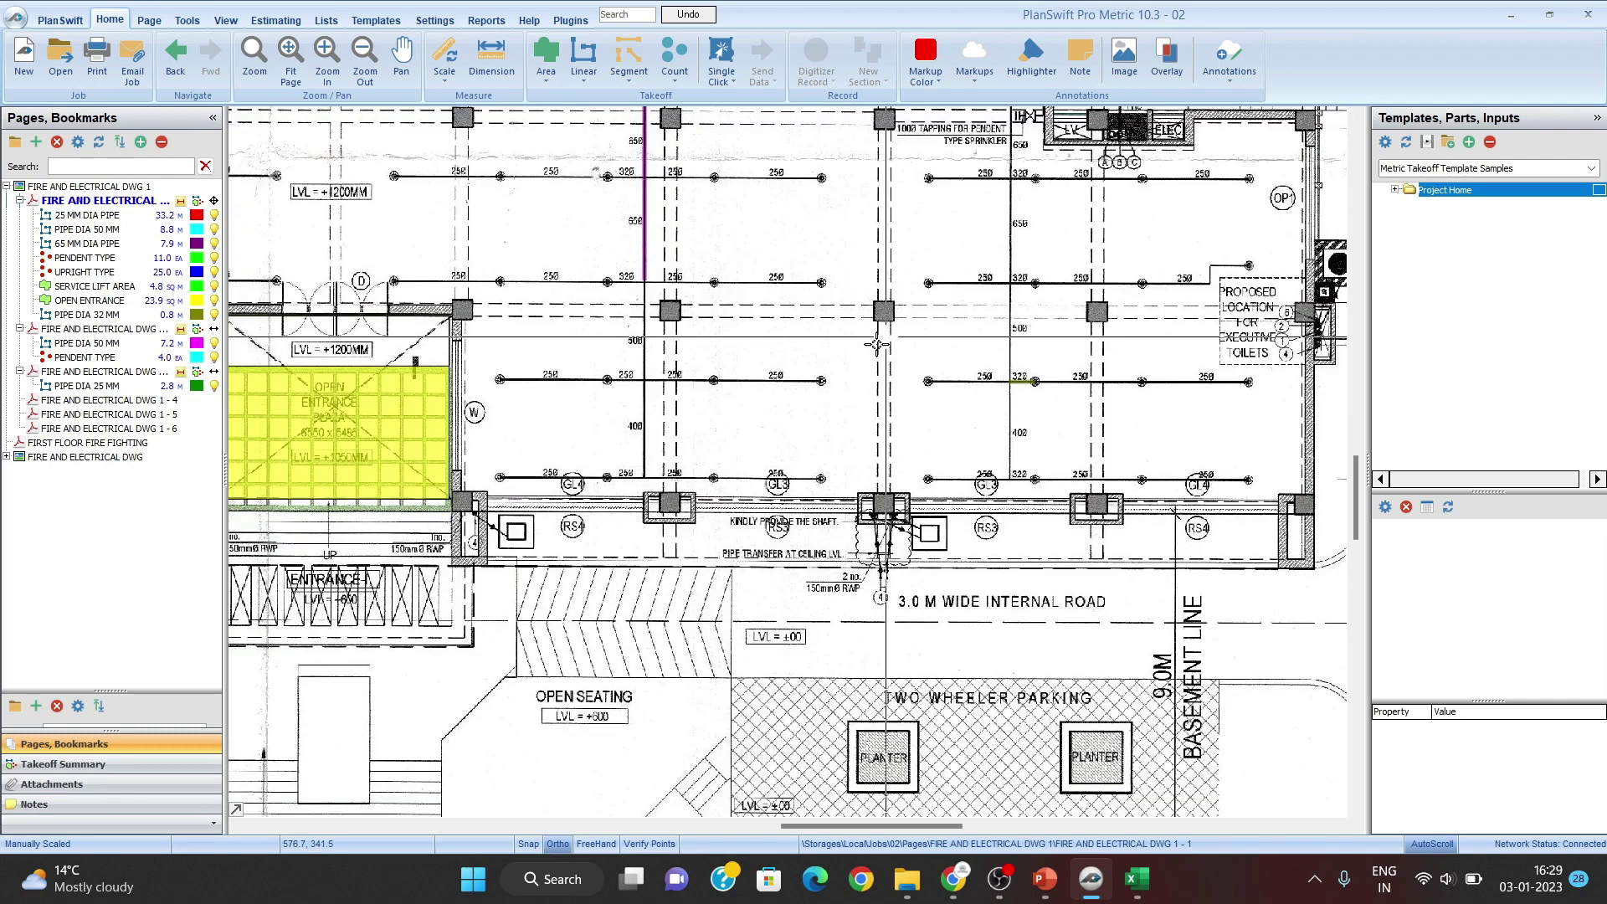
pyautogui.scroll(-3, 884, 335)
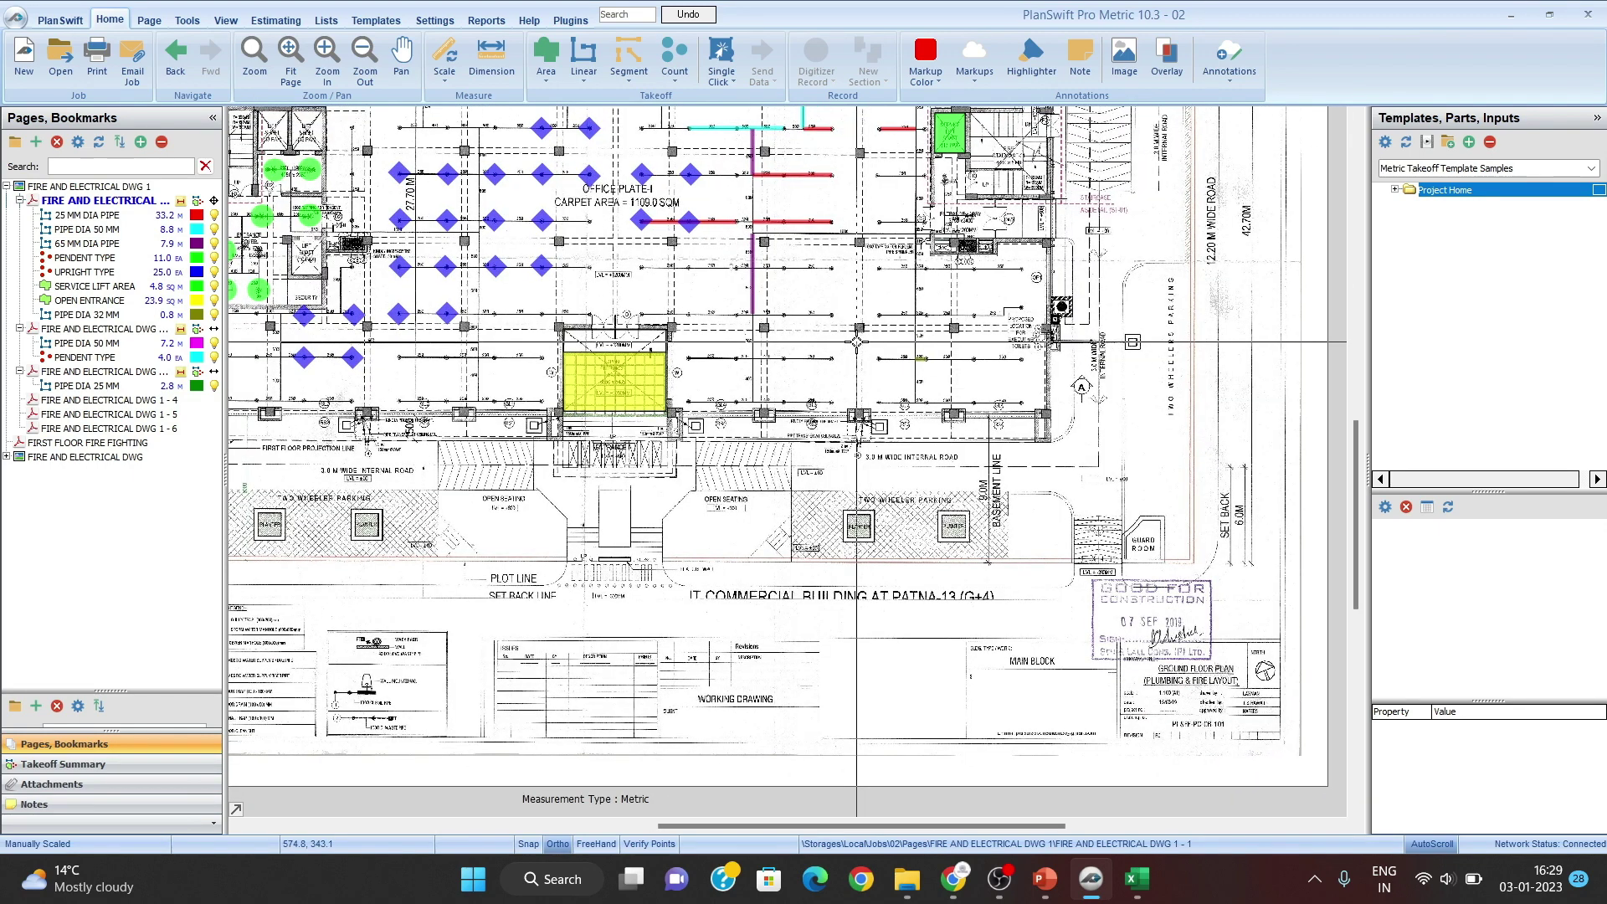
pyautogui.scroll(5, 709, 280)
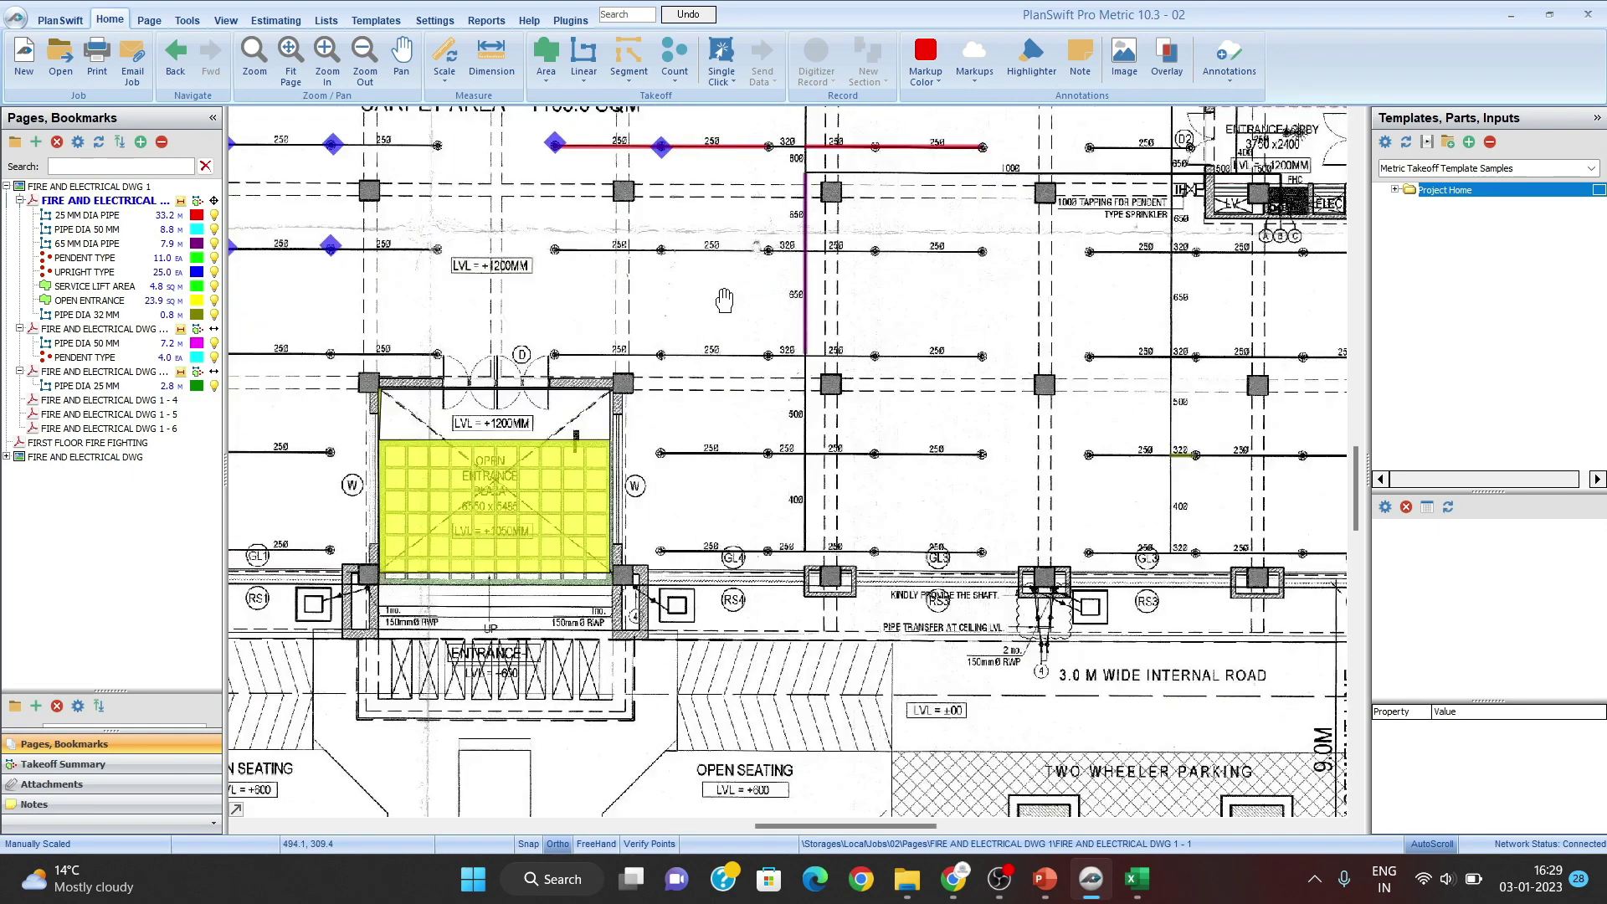
pyautogui.scroll(-3, 791, 389)
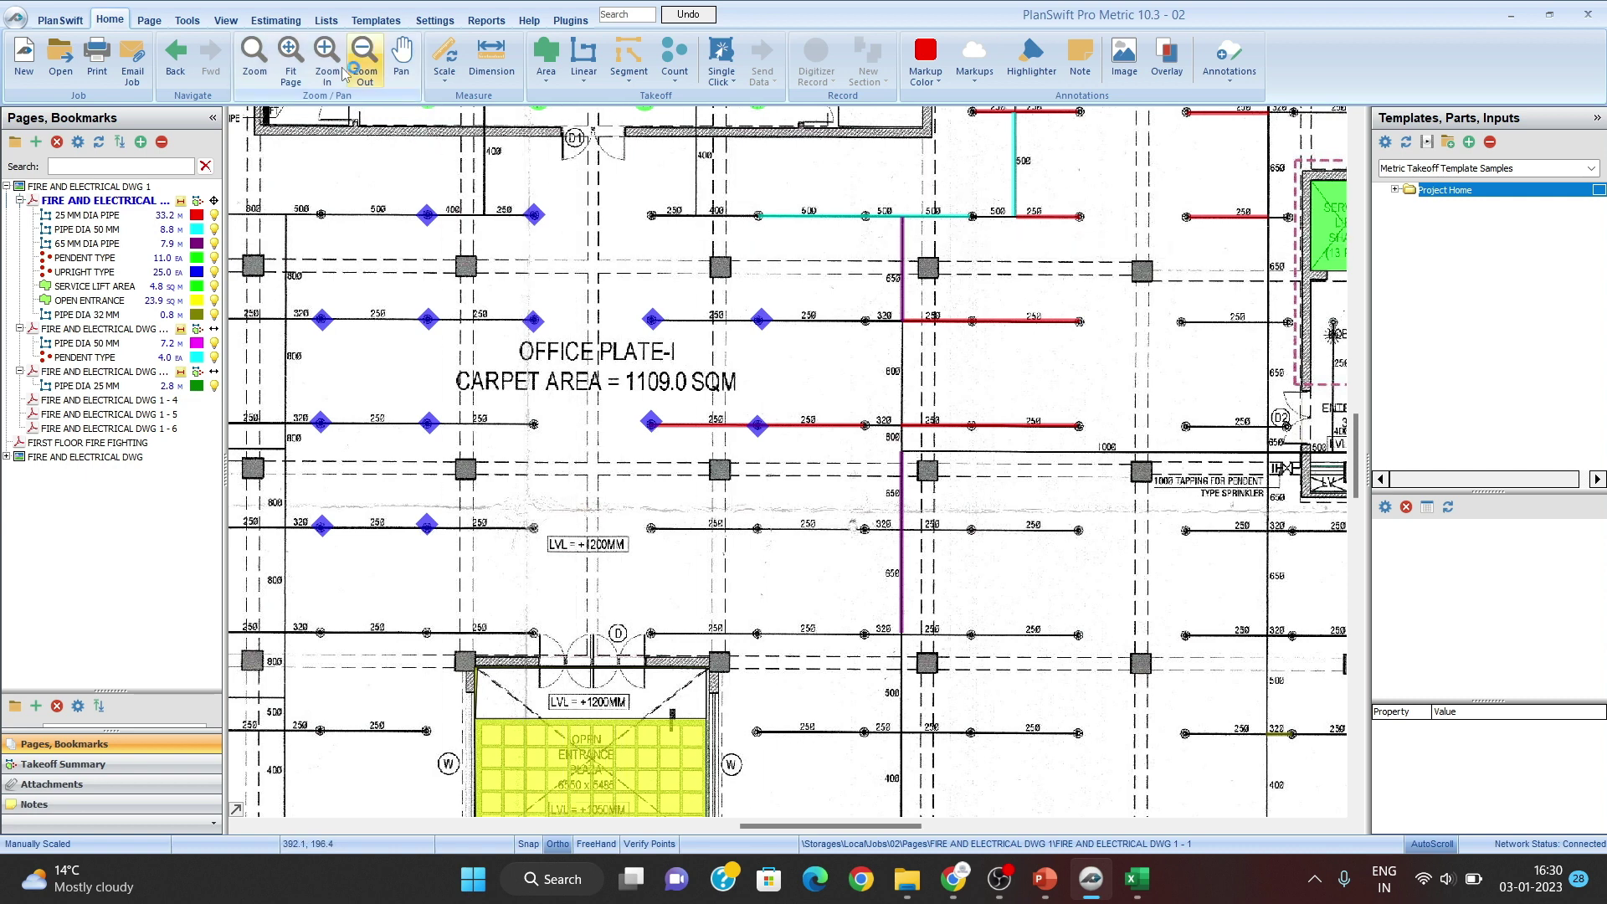
pyautogui.click(280, 20)
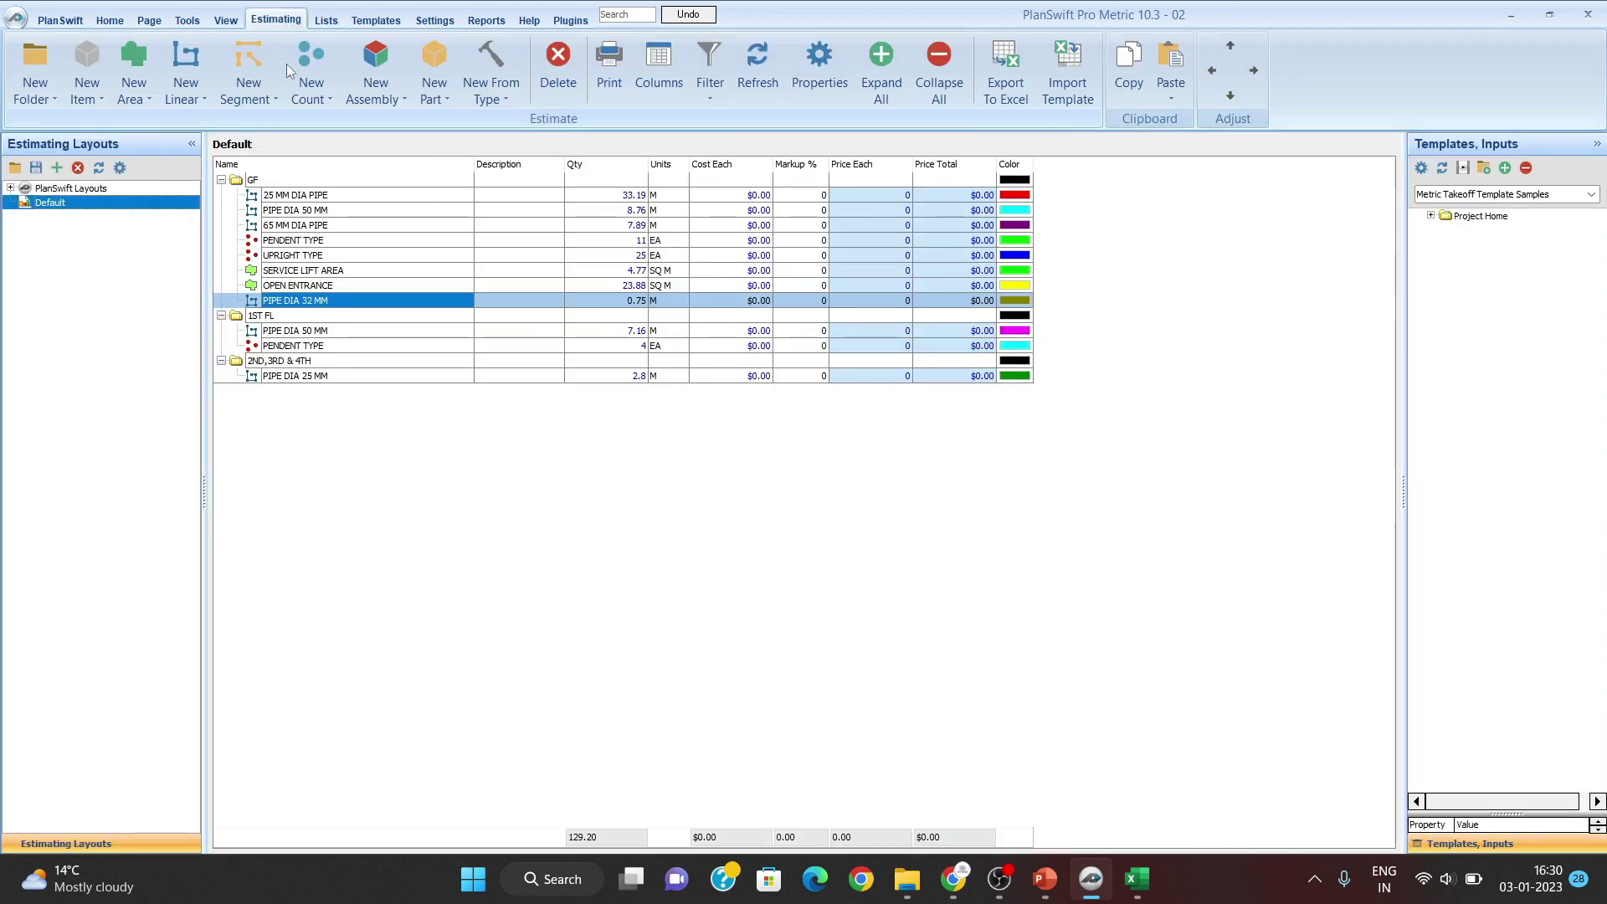
# Step: Delete the PIPE DIA 32 MM takeoff from the GF folder in the estimate and confirm the deletion
pyautogui.rightClick(319, 303)
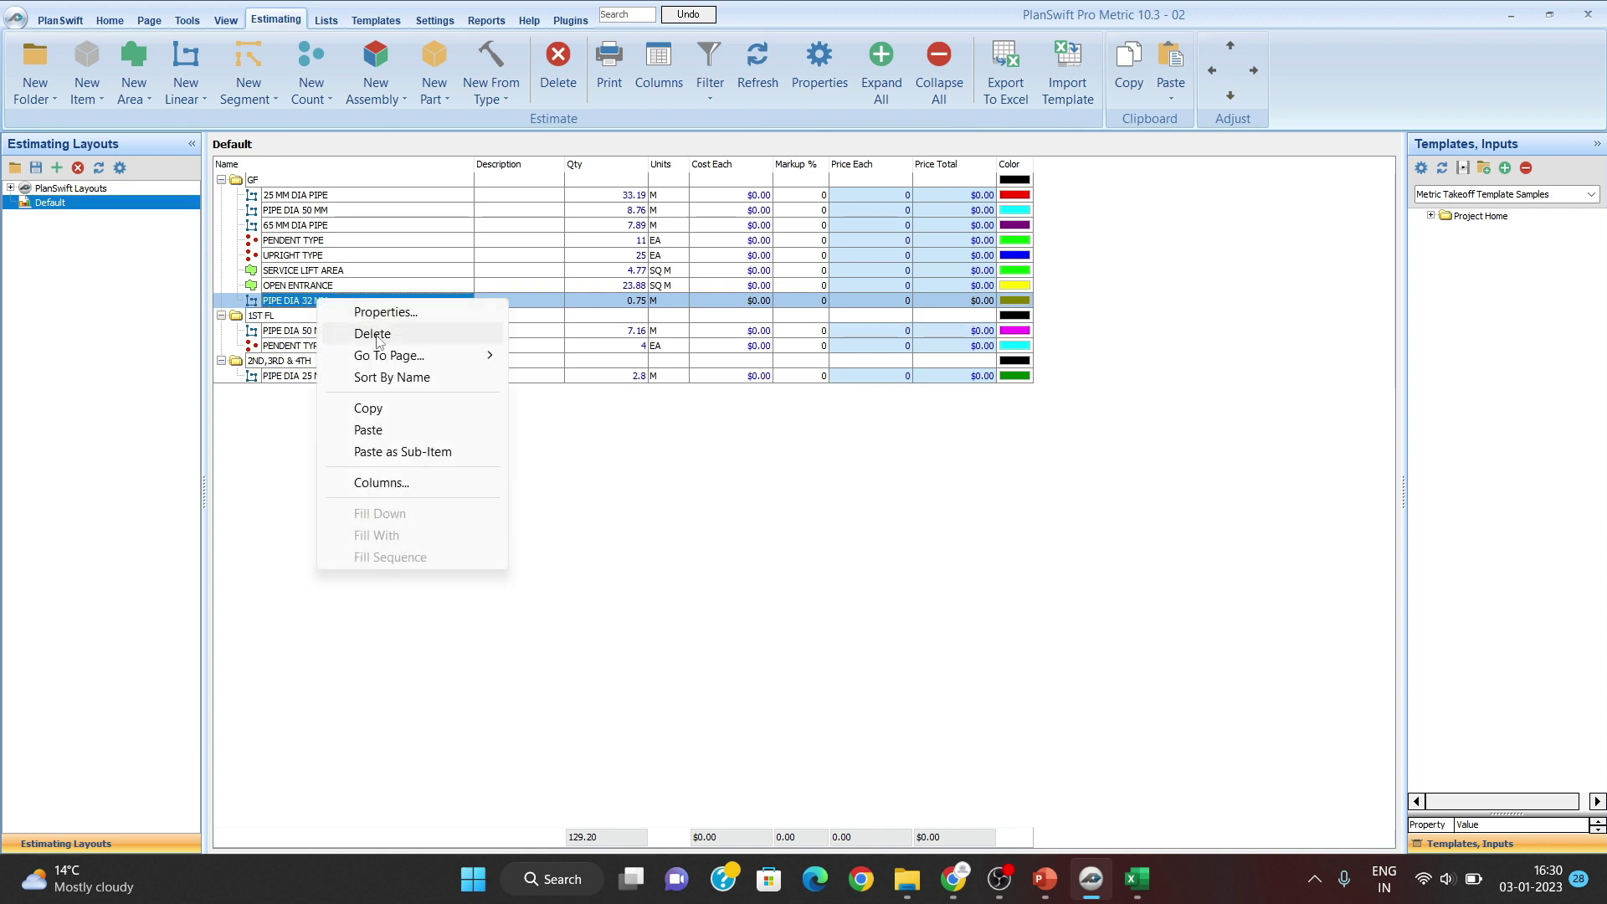
pyautogui.click(459, 338)
pyautogui.click(867, 452)
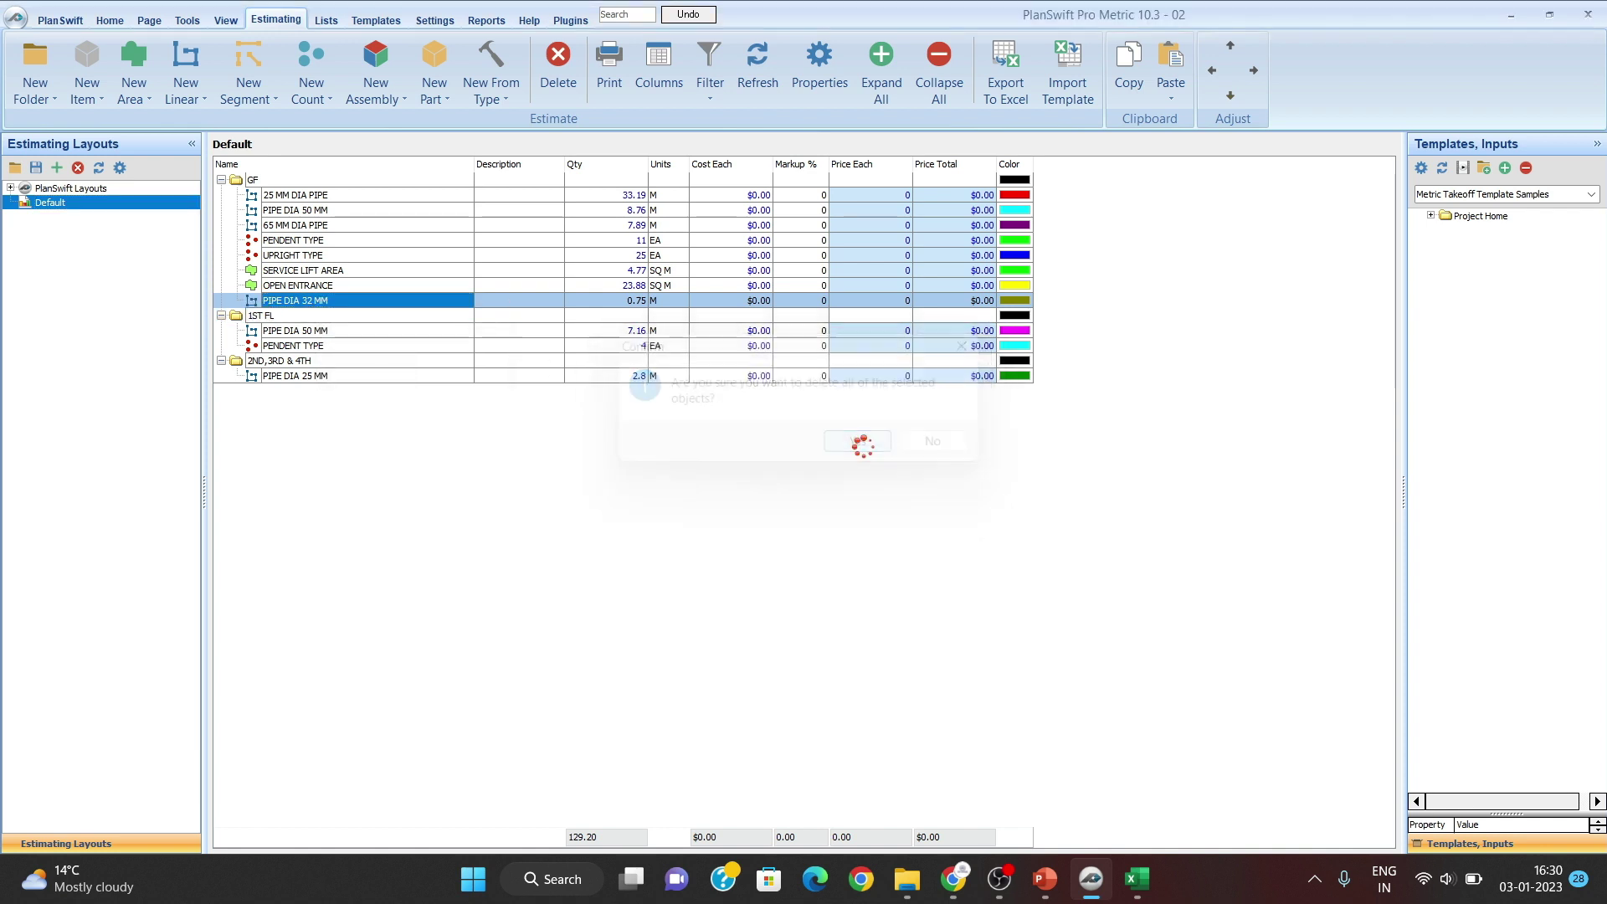
# Step: Return to the ground floor plan and examine the sprinkler branches beside the open entrance, followed by the takeoffs across the whole sheet
pyautogui.click(109, 20)
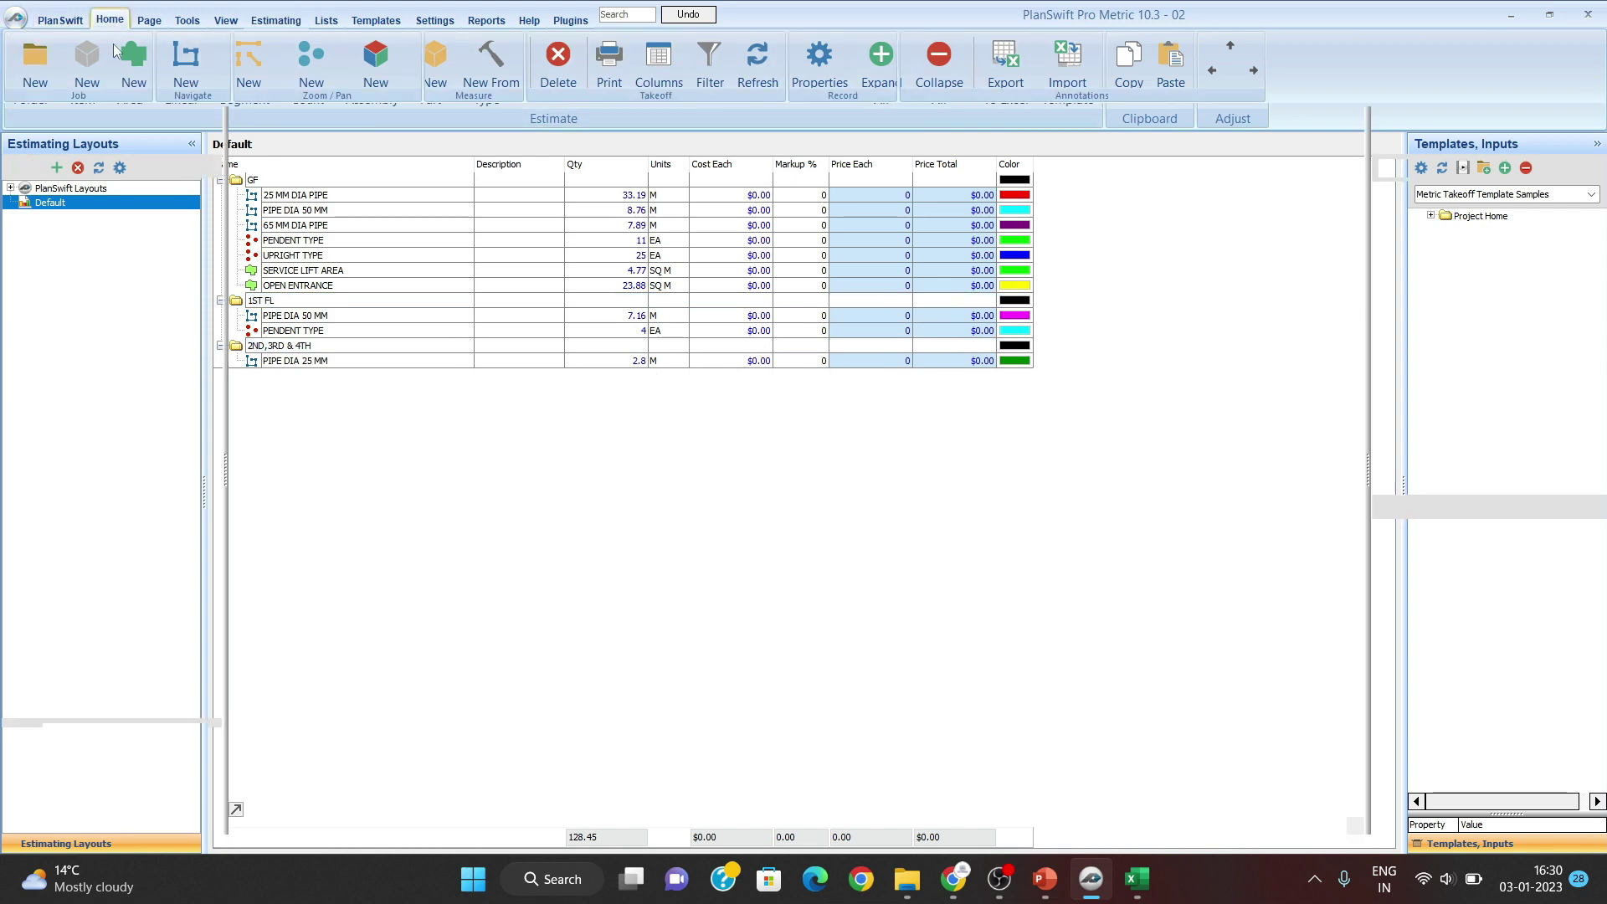
pyautogui.scroll(2, 1089, 711)
pyautogui.moveTo(1089, 712)
pyautogui.mouseDown()
pyautogui.moveTo(771, 424)
pyautogui.moveTo(534, 333)
pyautogui.mouseUp()
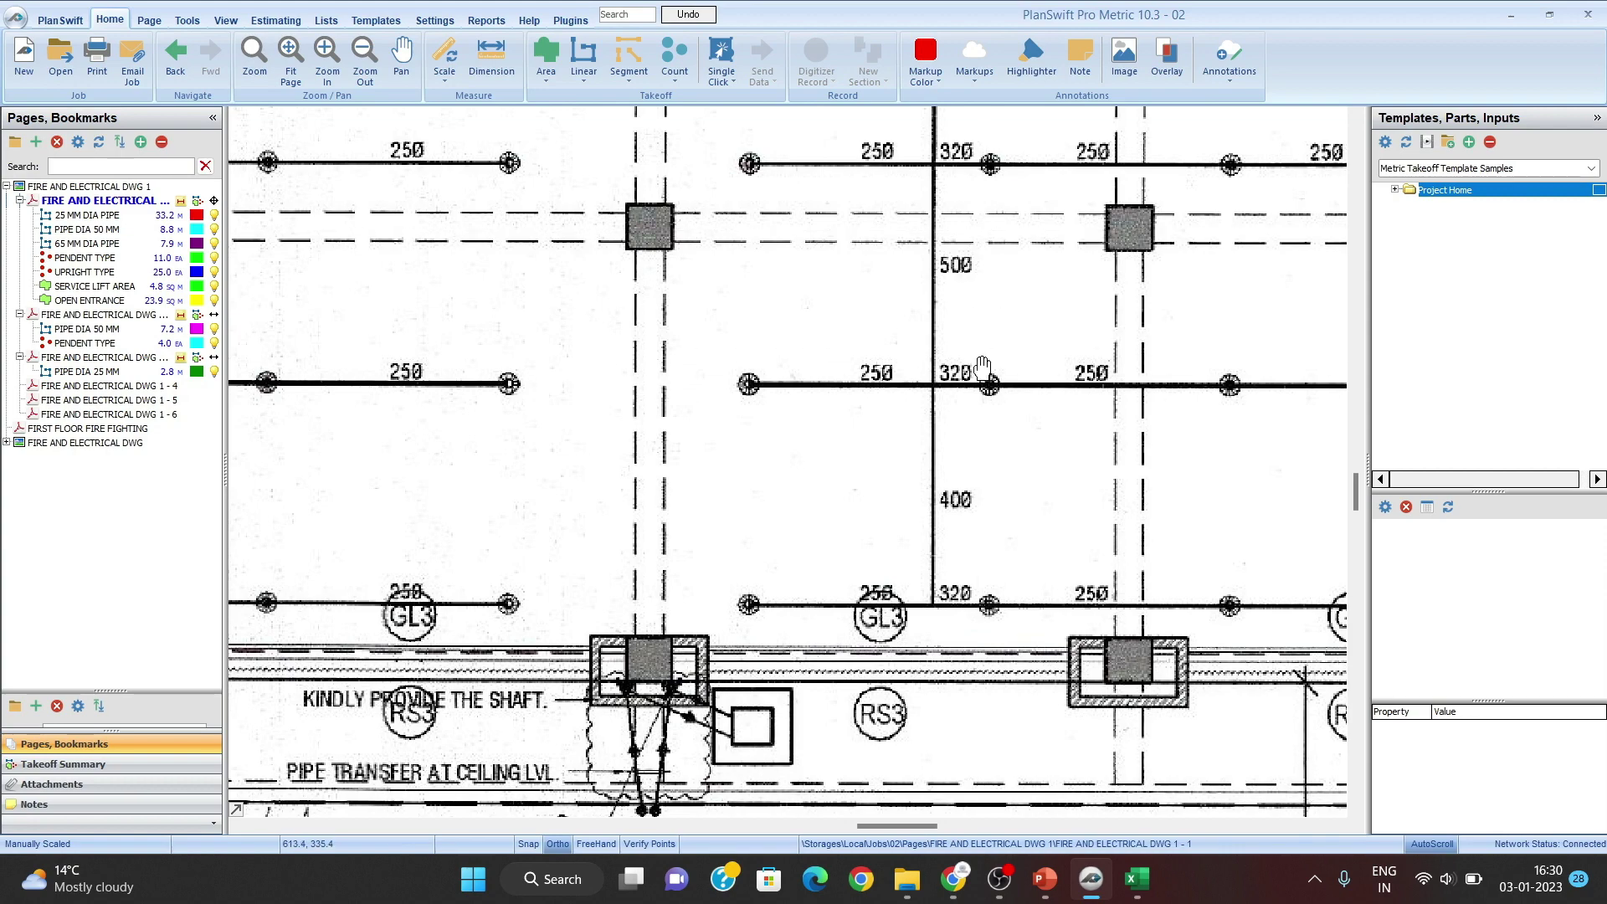
pyautogui.moveTo(989, 386); pyautogui.dragTo(987, 552)
pyautogui.scroll(-2, 965, 412)
pyautogui.moveTo(965, 412); pyautogui.dragTo(966, 528)
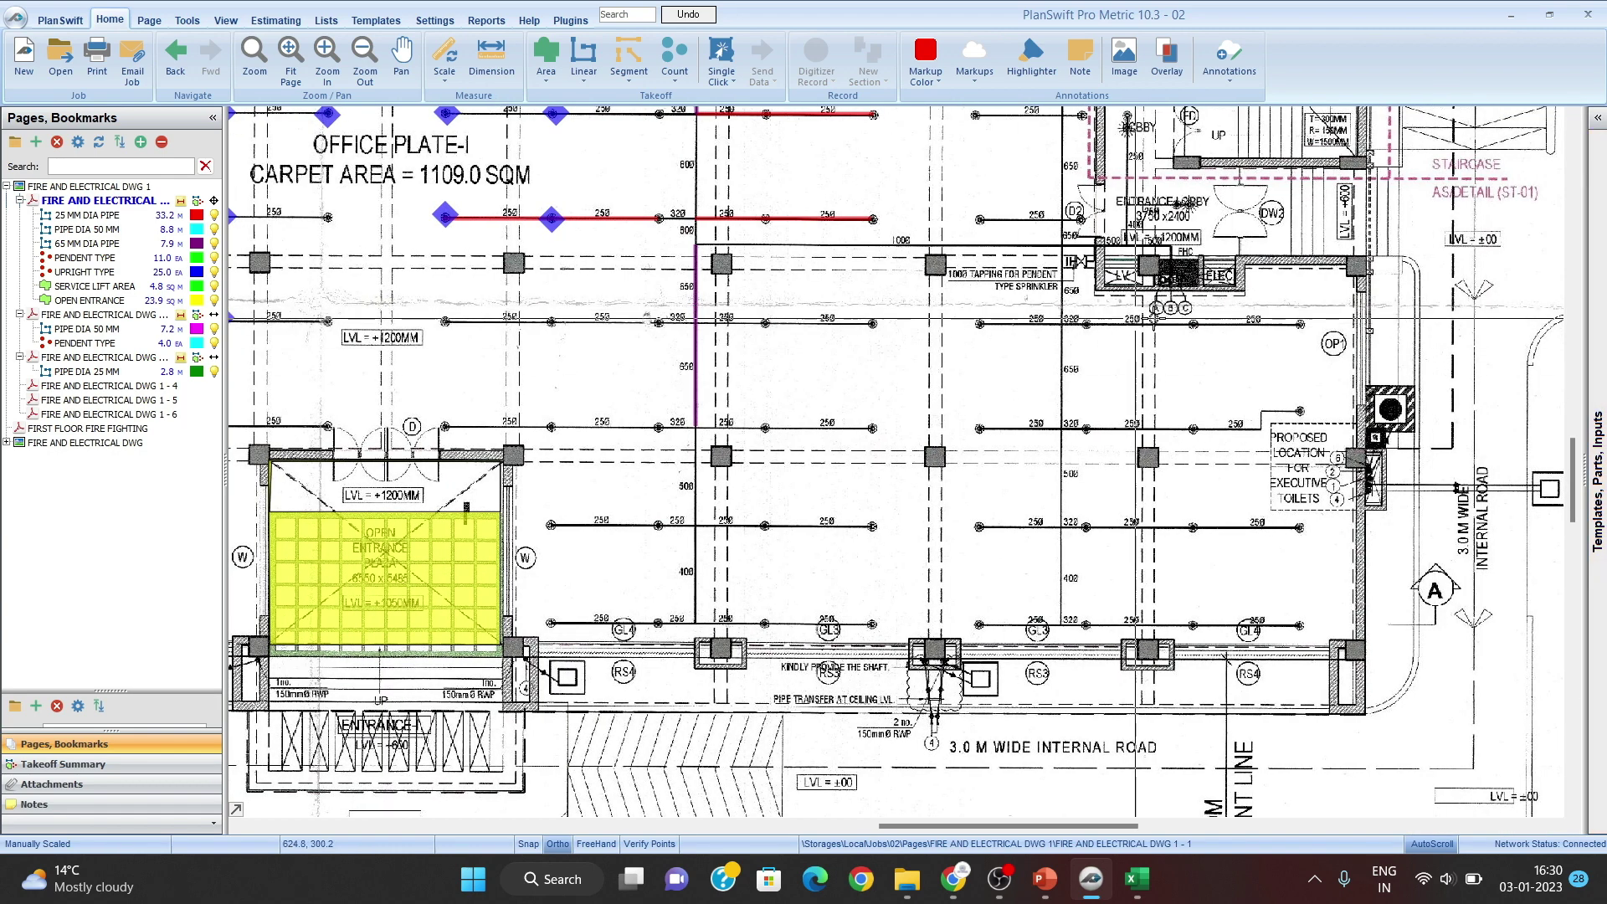
pyautogui.moveTo(976, 231); pyautogui.dragTo(938, 407)
pyautogui.scroll(-4, 704, 329)
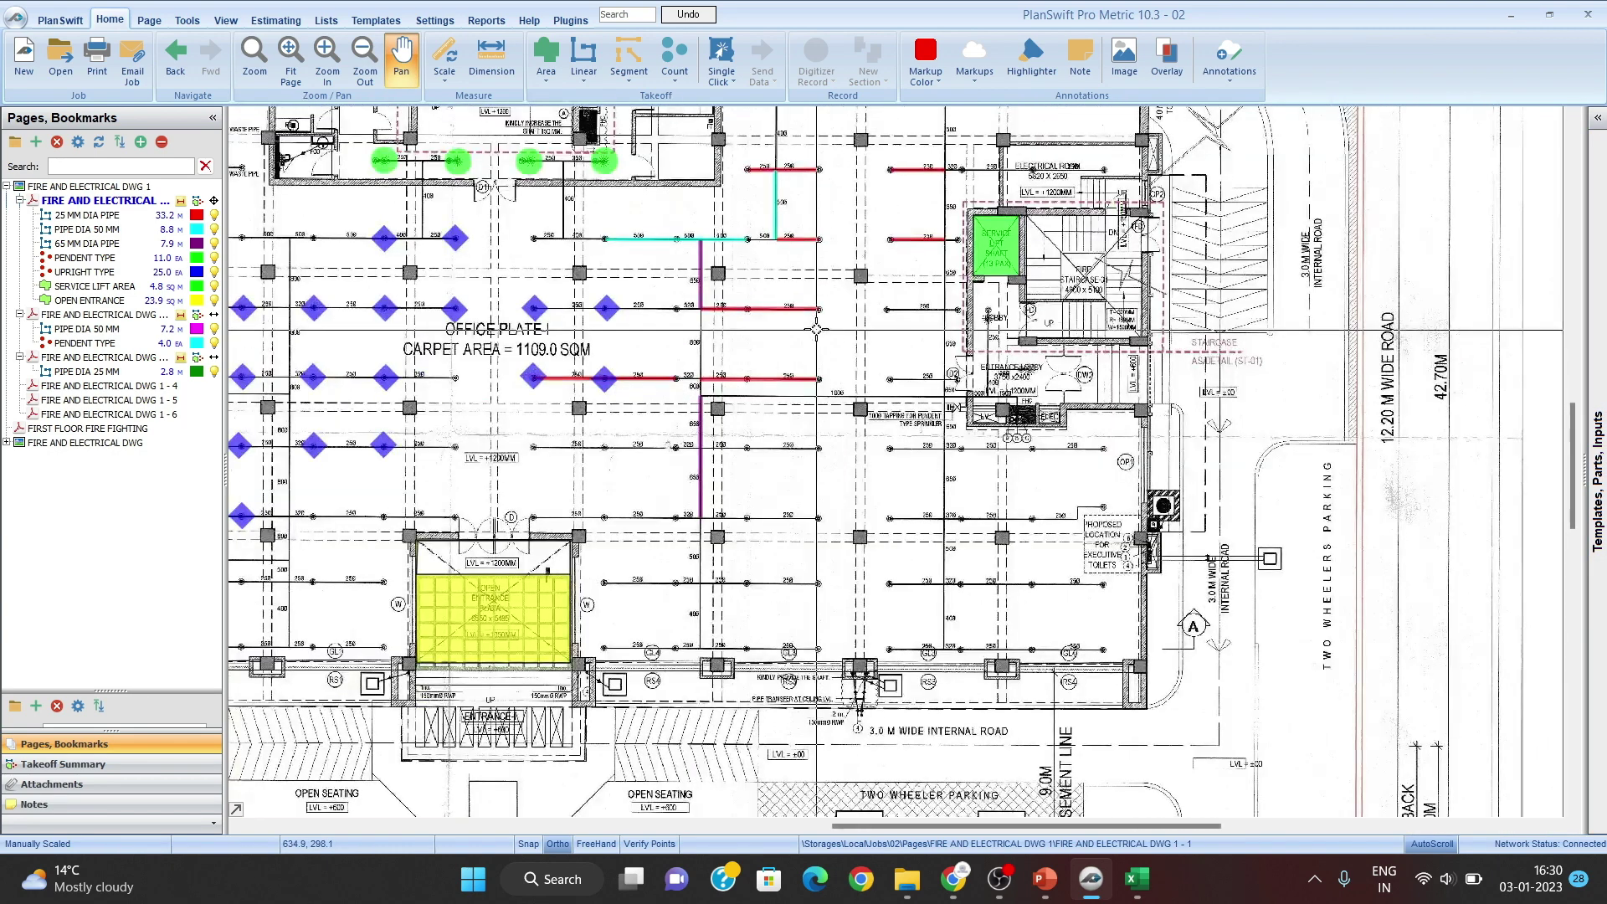
pyautogui.scroll(-4, 704, 329)
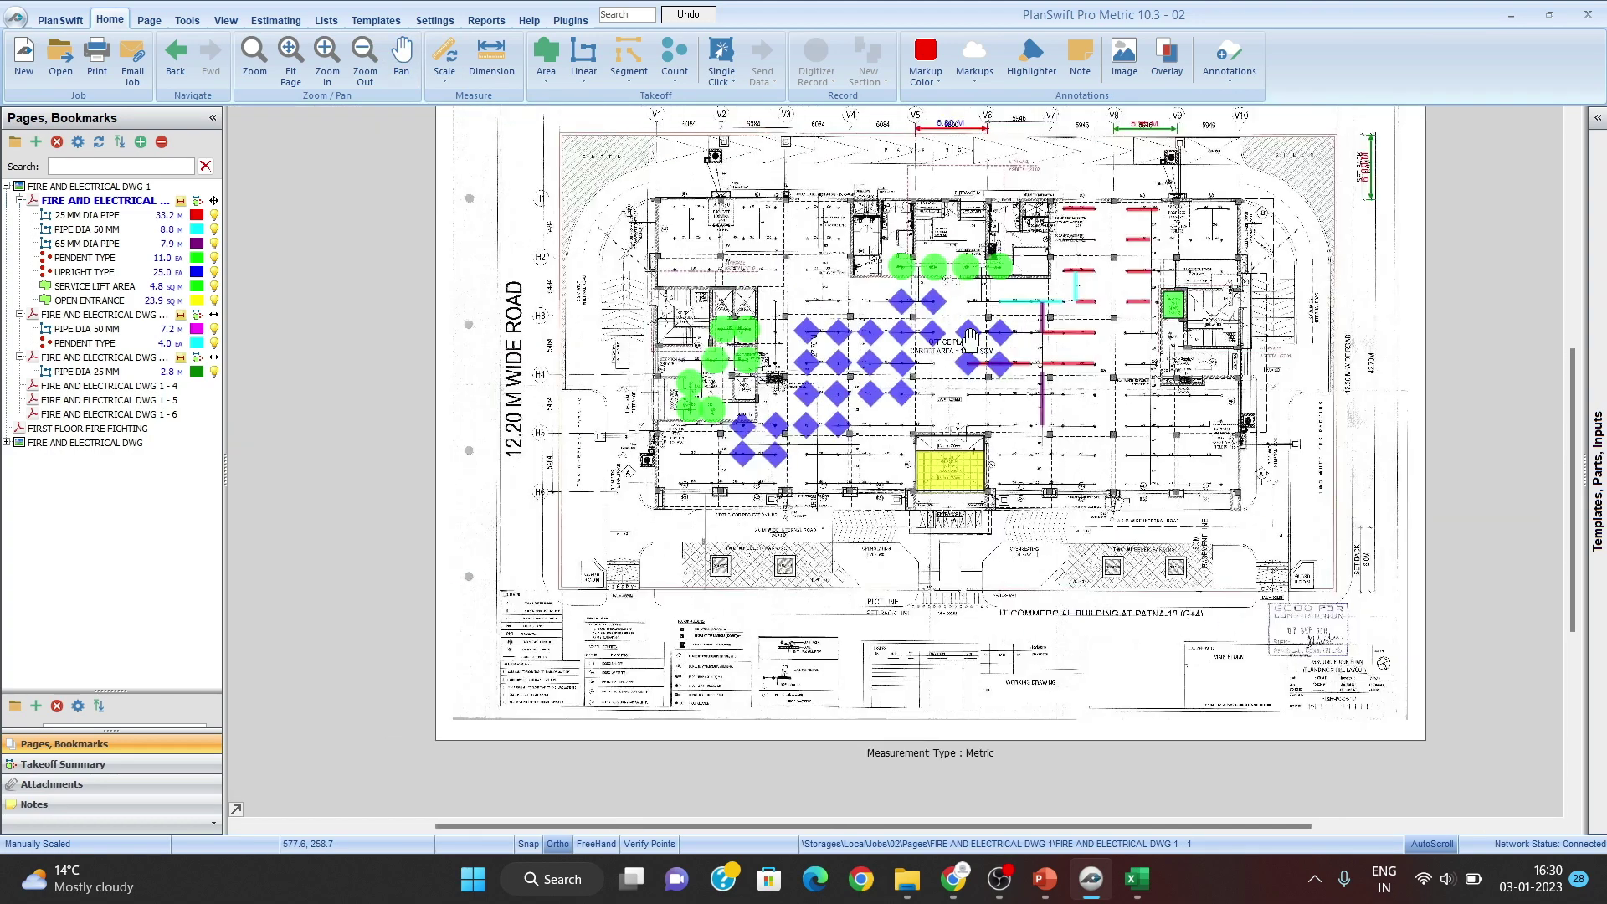
# Step: Examine the pipe and sprinkler takeoffs around Office Plate-I, Entrance-IV and the service lift shaft, ending on the overall building plan
pyautogui.scroll(5, 1080, 360)
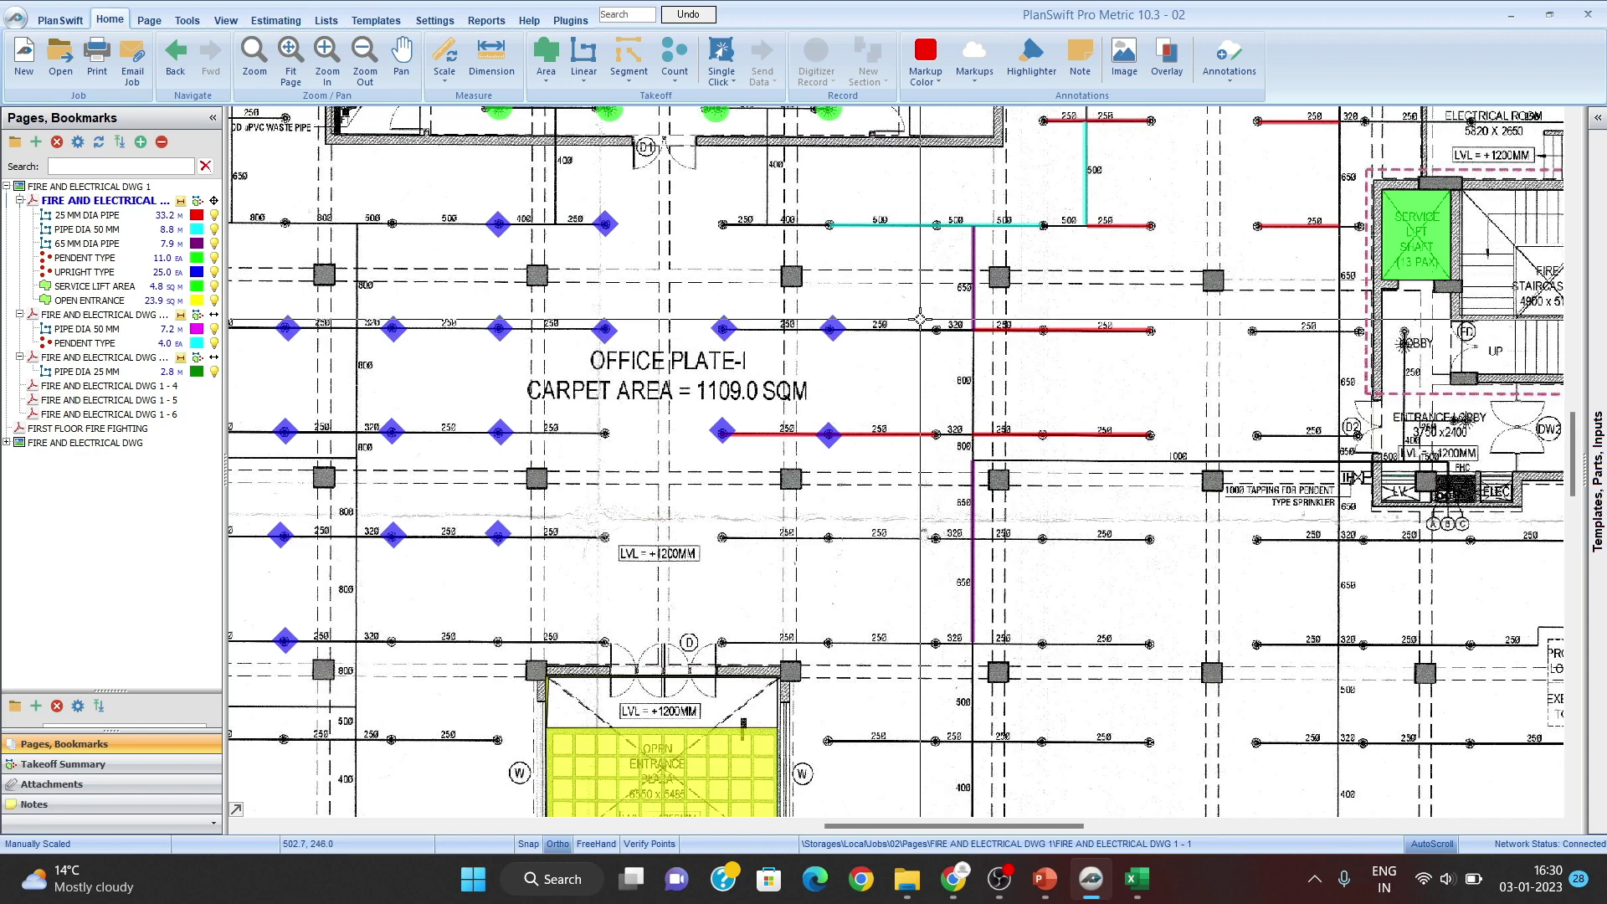
pyautogui.scroll(-2, 948, 339)
pyautogui.moveTo(826, 309); pyautogui.dragTo(848, 389)
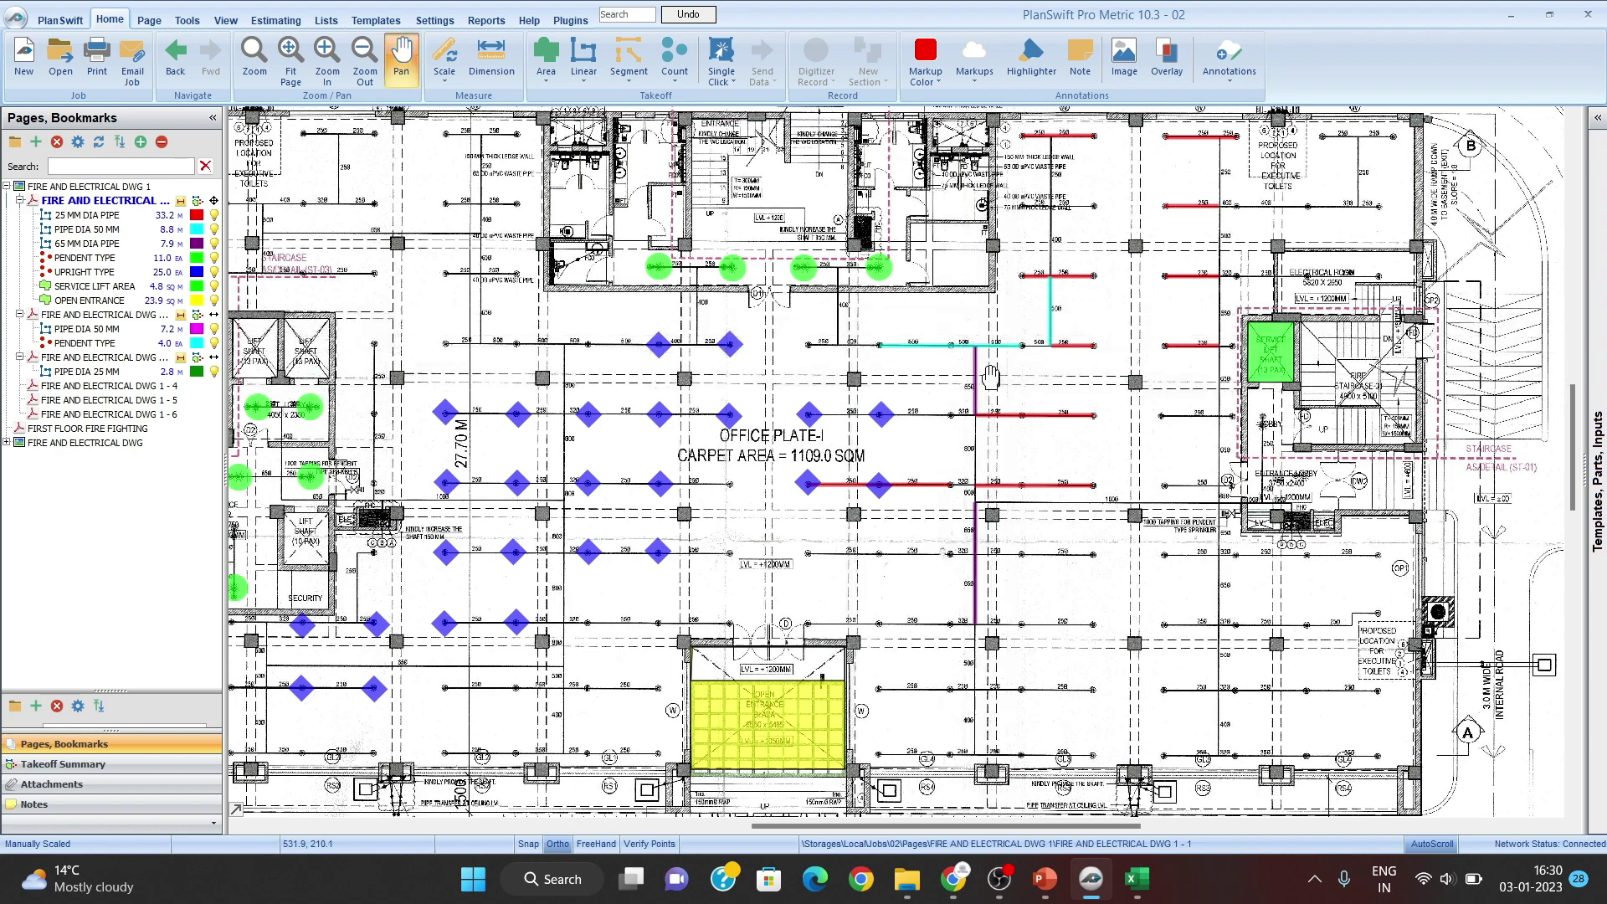
pyautogui.moveTo(1018, 336); pyautogui.dragTo(996, 456)
pyautogui.scroll(3, 1010, 308)
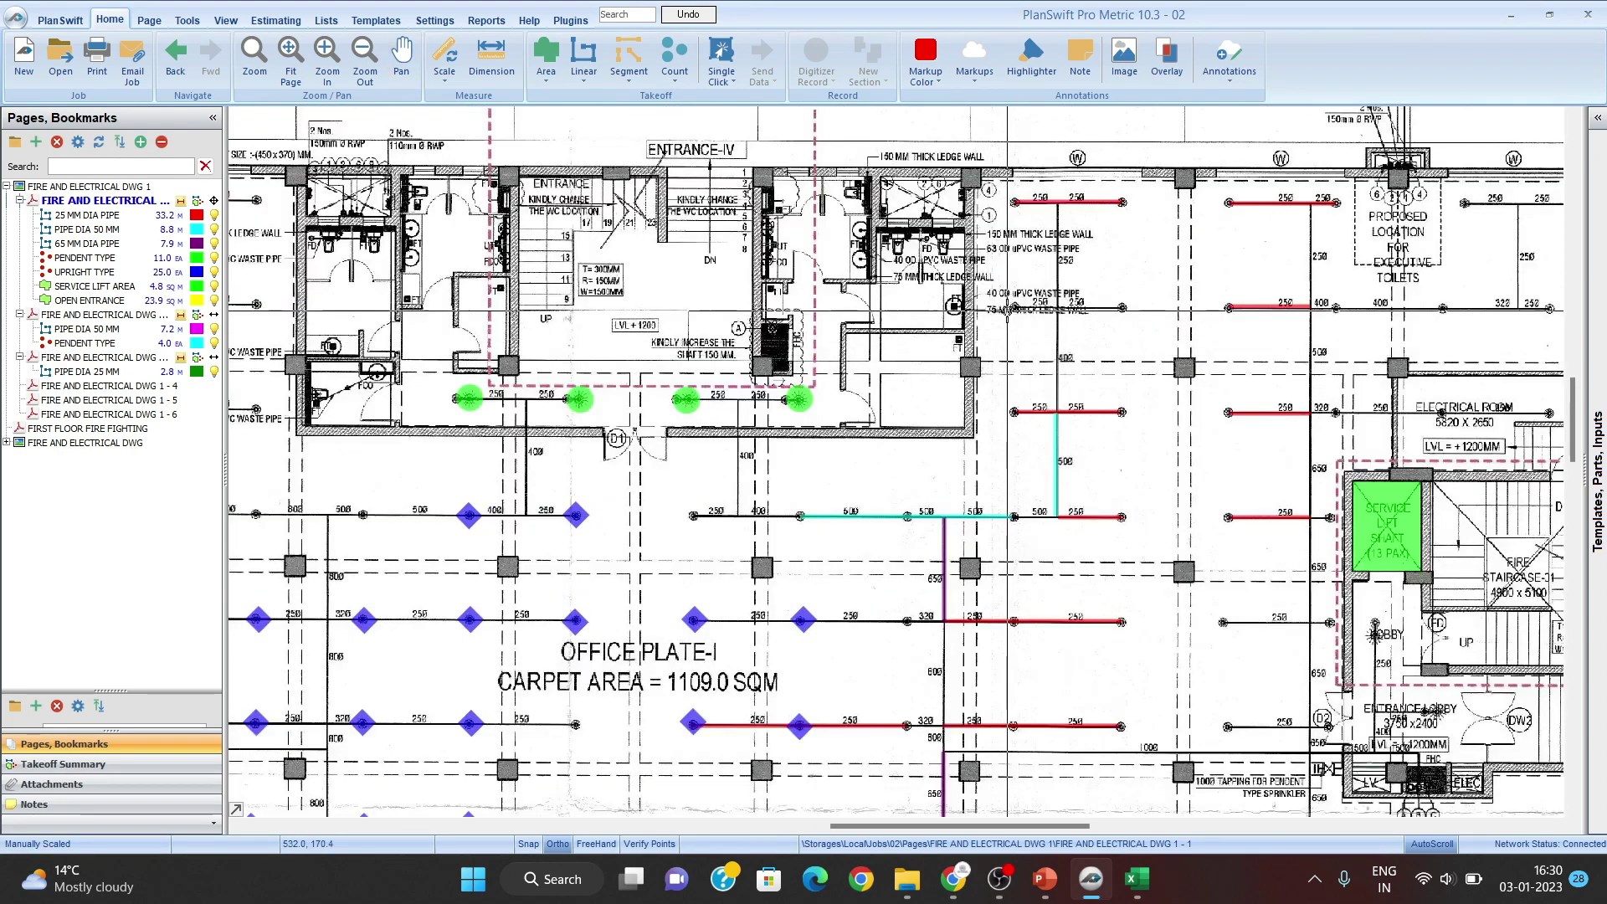
pyautogui.scroll(-4, 1010, 308)
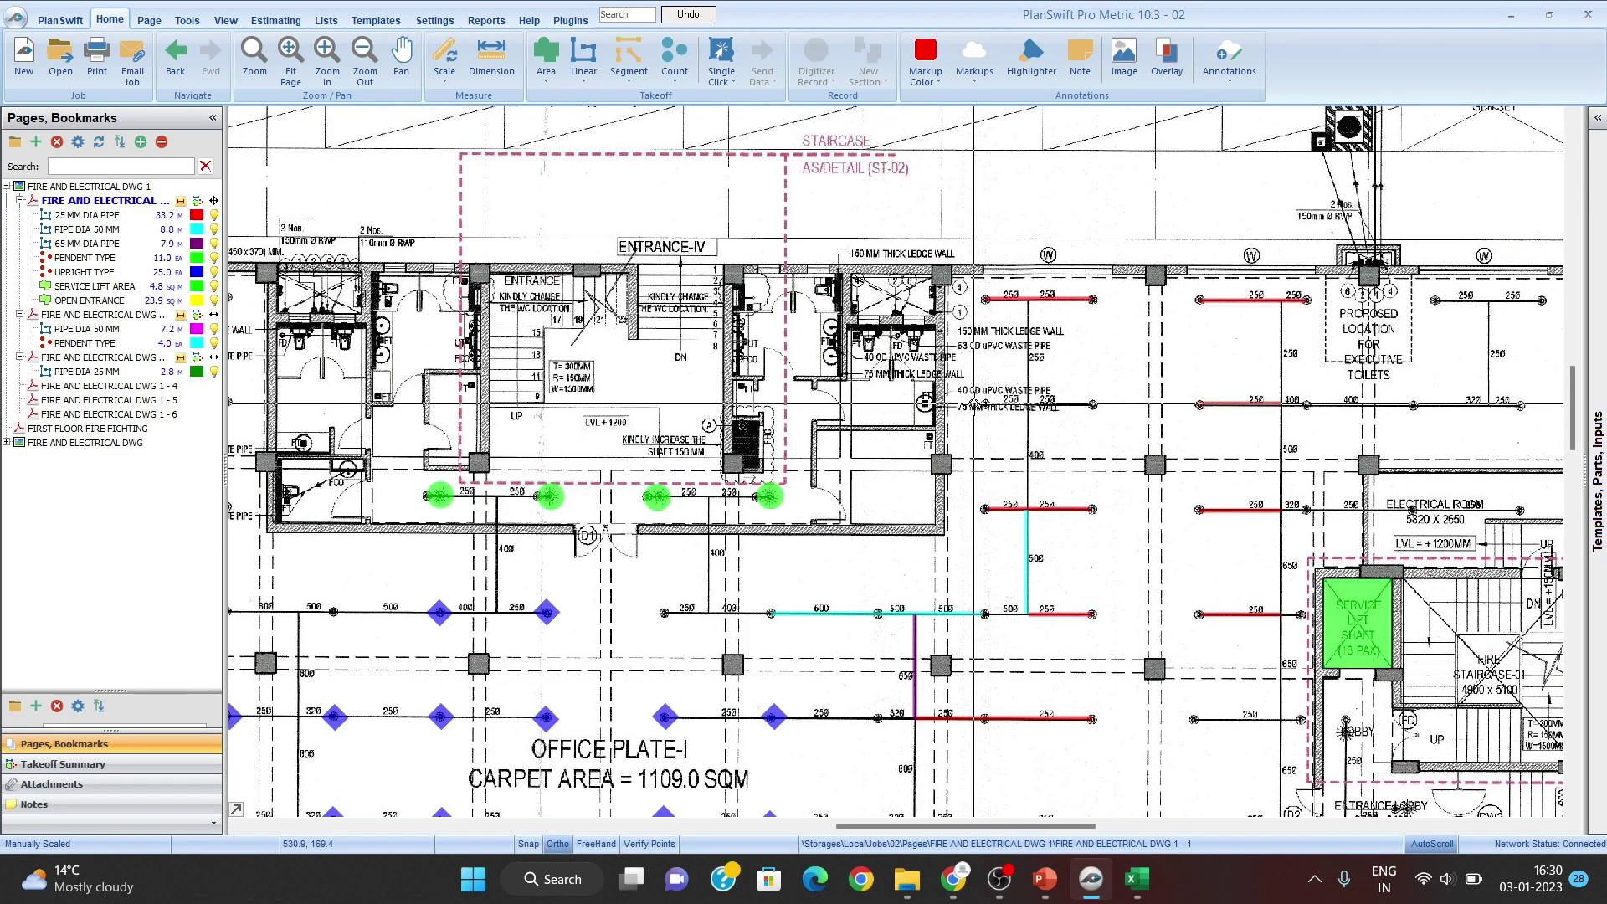
pyautogui.moveTo(1049, 409)
pyautogui.mouseDown()
pyautogui.moveTo(924, 391)
pyautogui.moveTo(869, 356)
pyautogui.mouseUp()
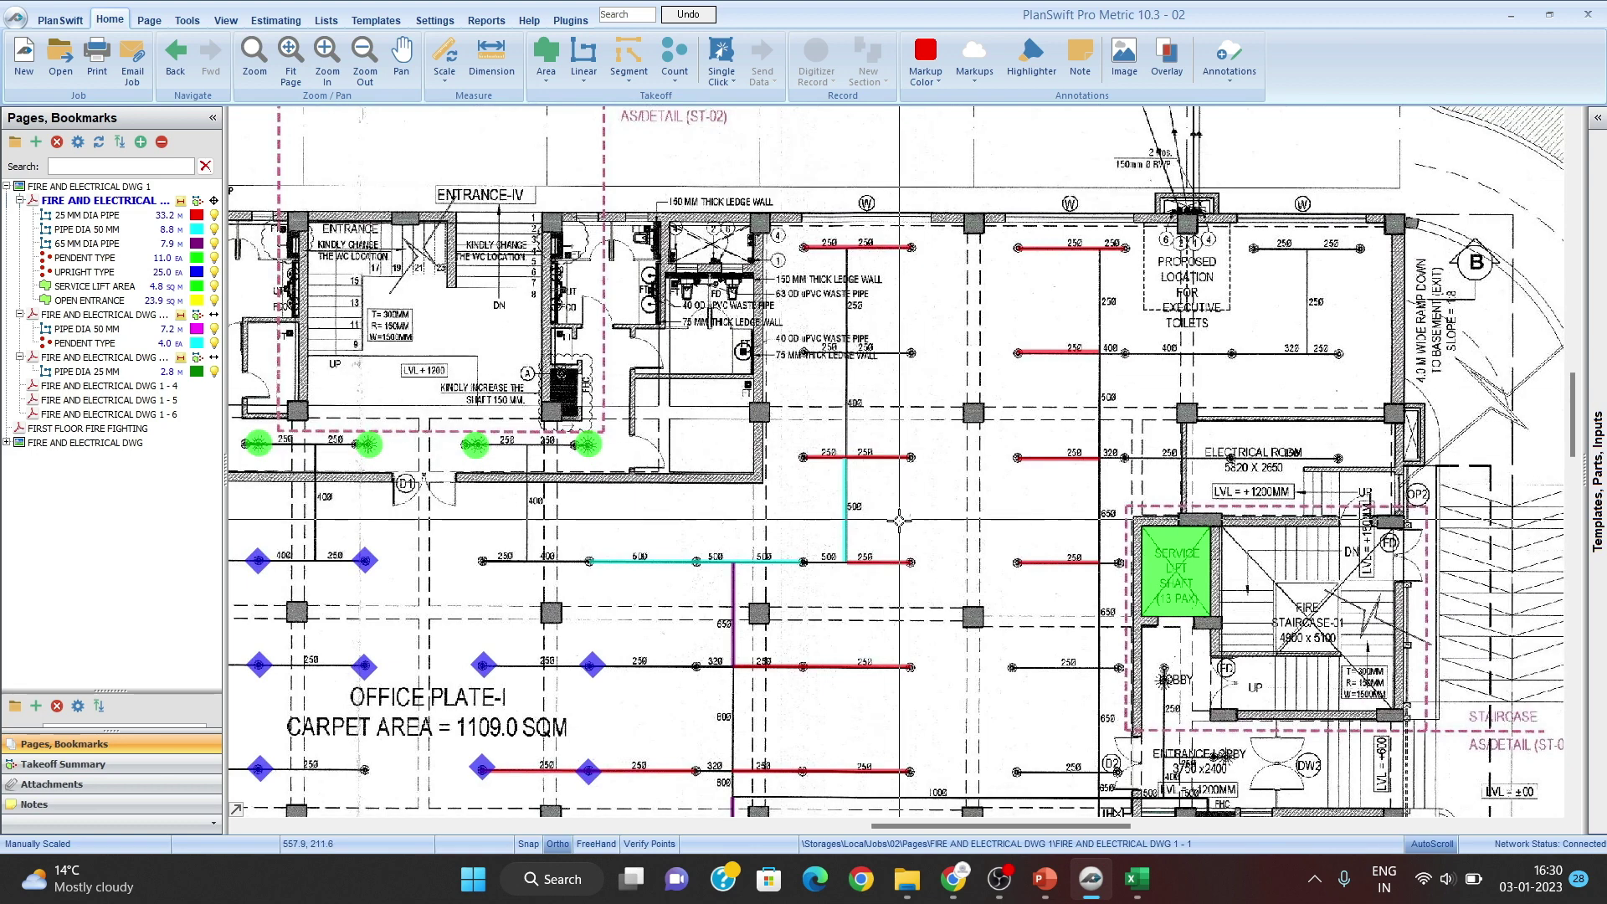
pyautogui.moveTo(900, 521); pyautogui.dragTo(899, 417)
pyautogui.moveTo(788, 500); pyautogui.dragTo(860, 381)
pyautogui.moveTo(811, 449); pyautogui.dragTo(803, 383)
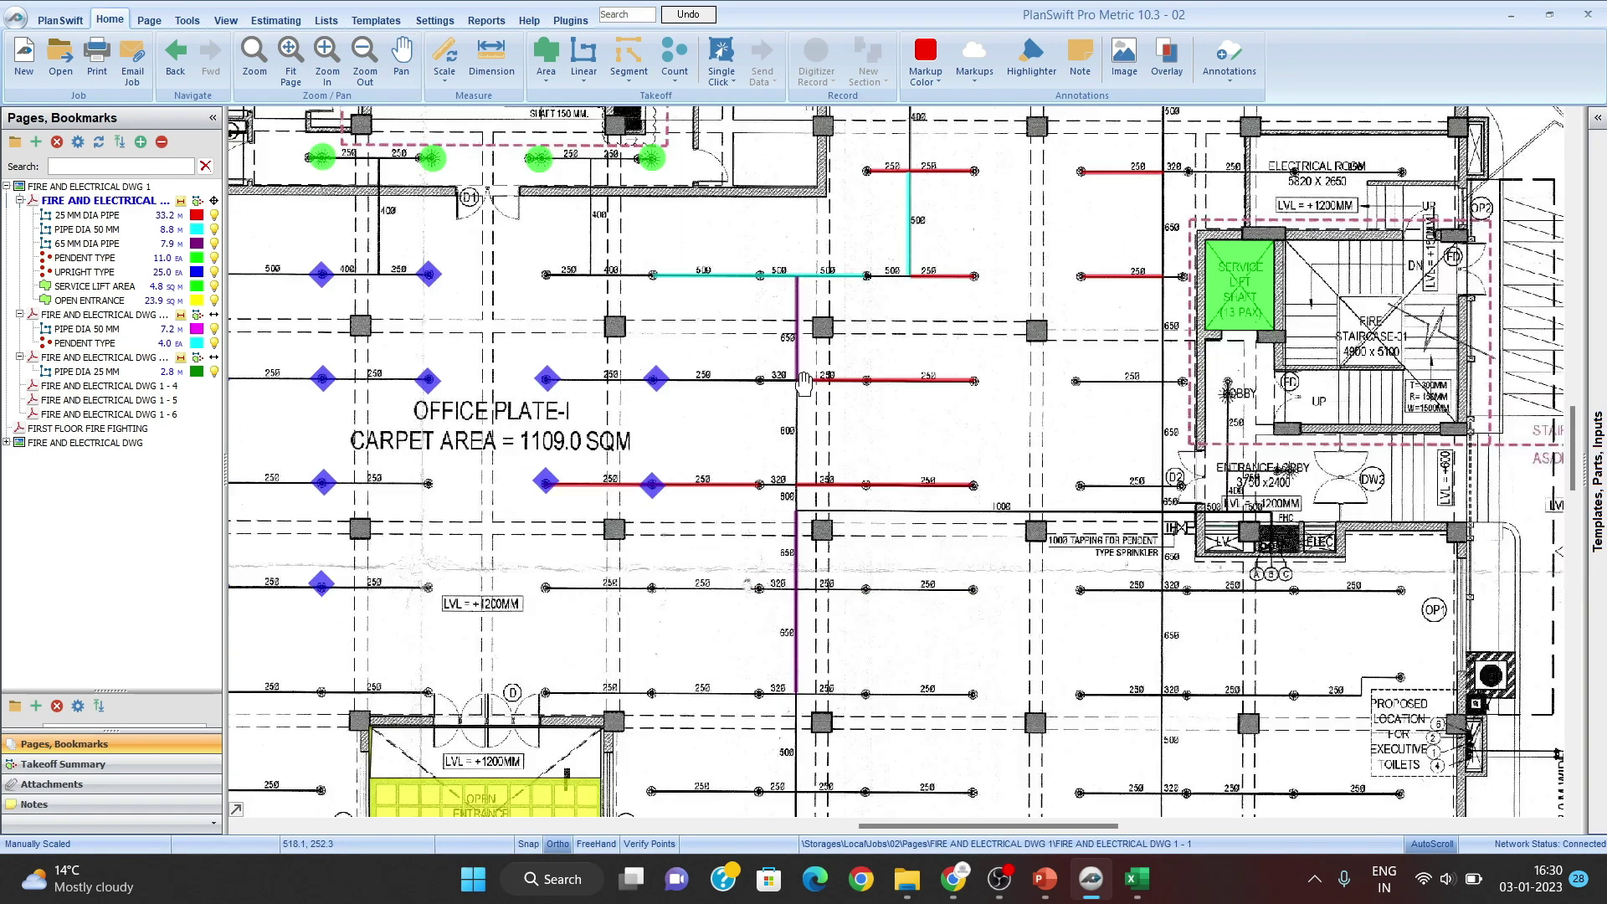
pyautogui.scroll(-5, 804, 383)
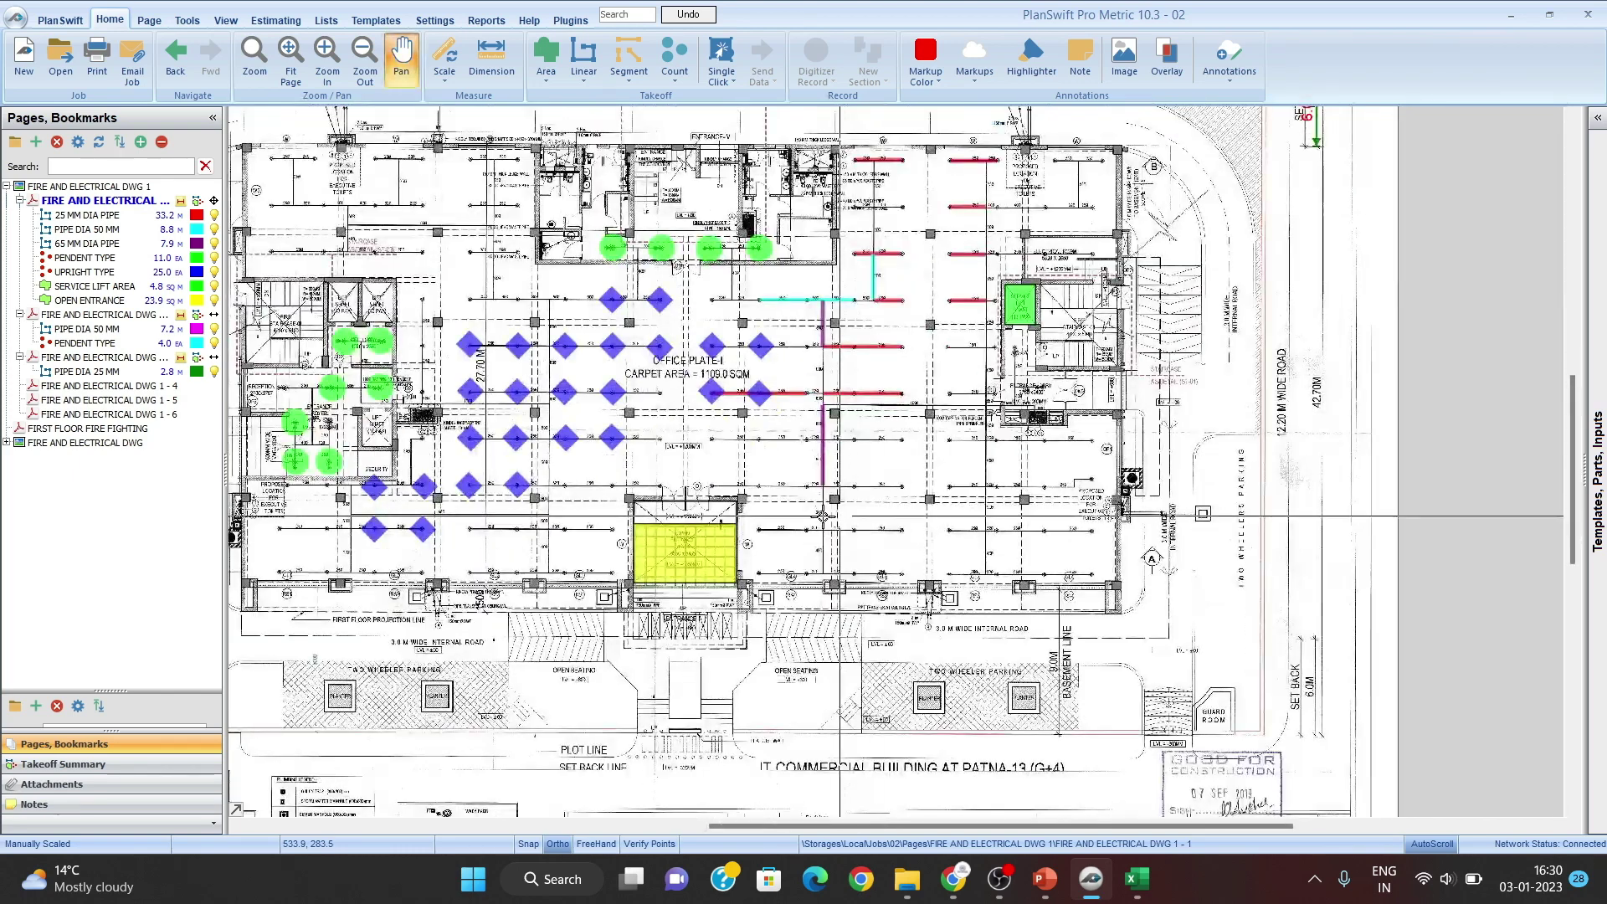
pyautogui.moveTo(656, 385); pyautogui.dragTo(771, 394)
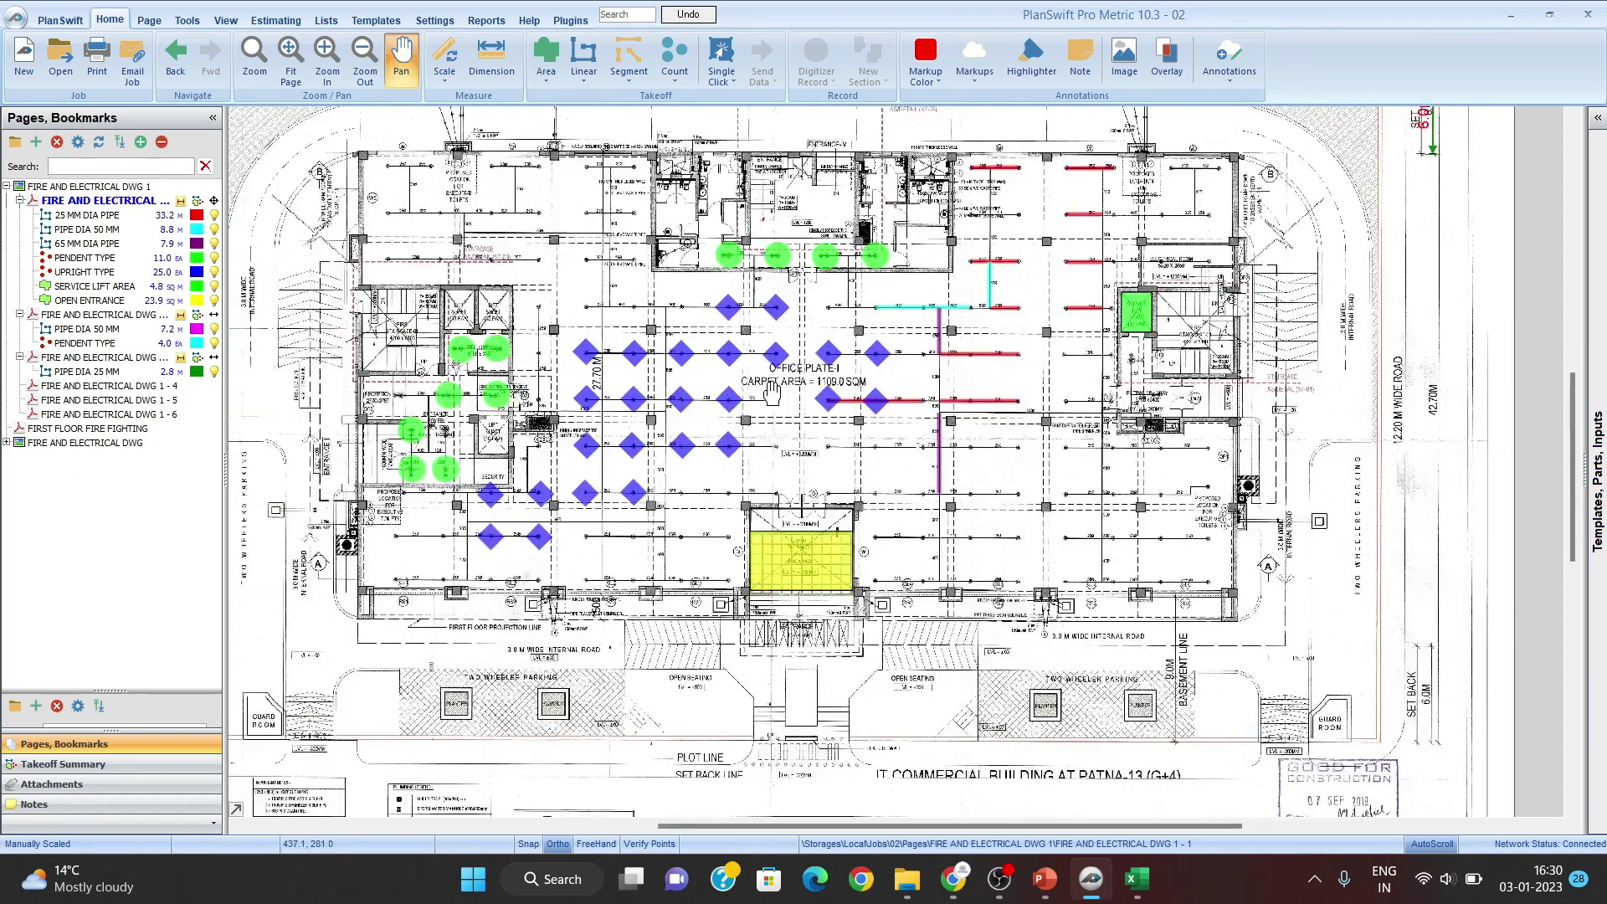
pyautogui.press('Escape')
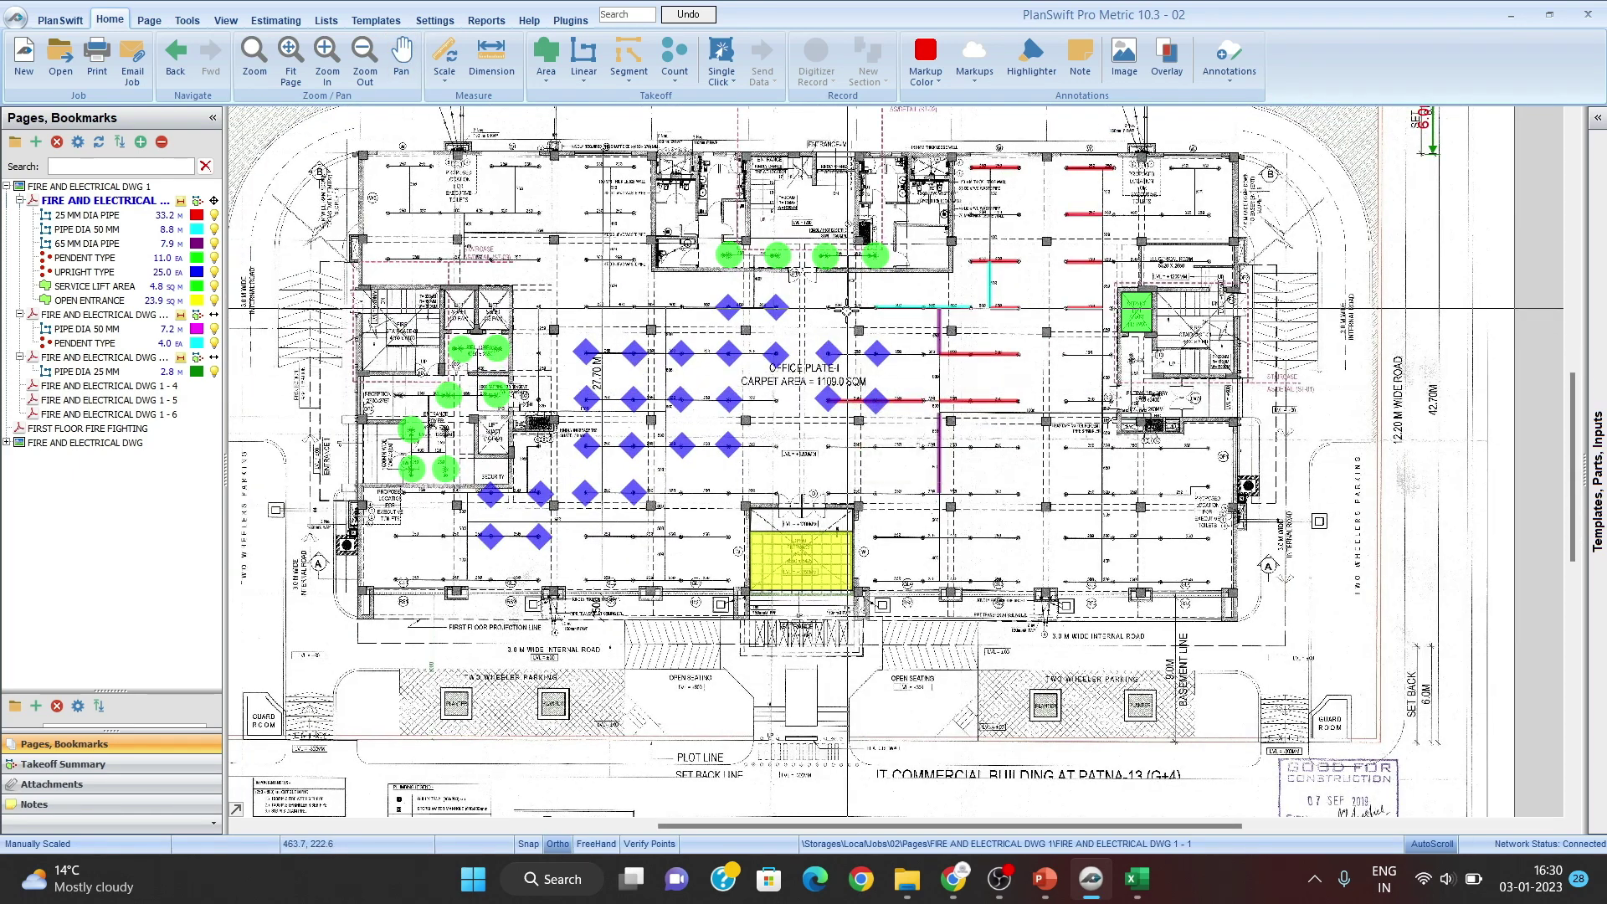
pyautogui.moveTo(818, 308); pyautogui.dragTo(813, 325)
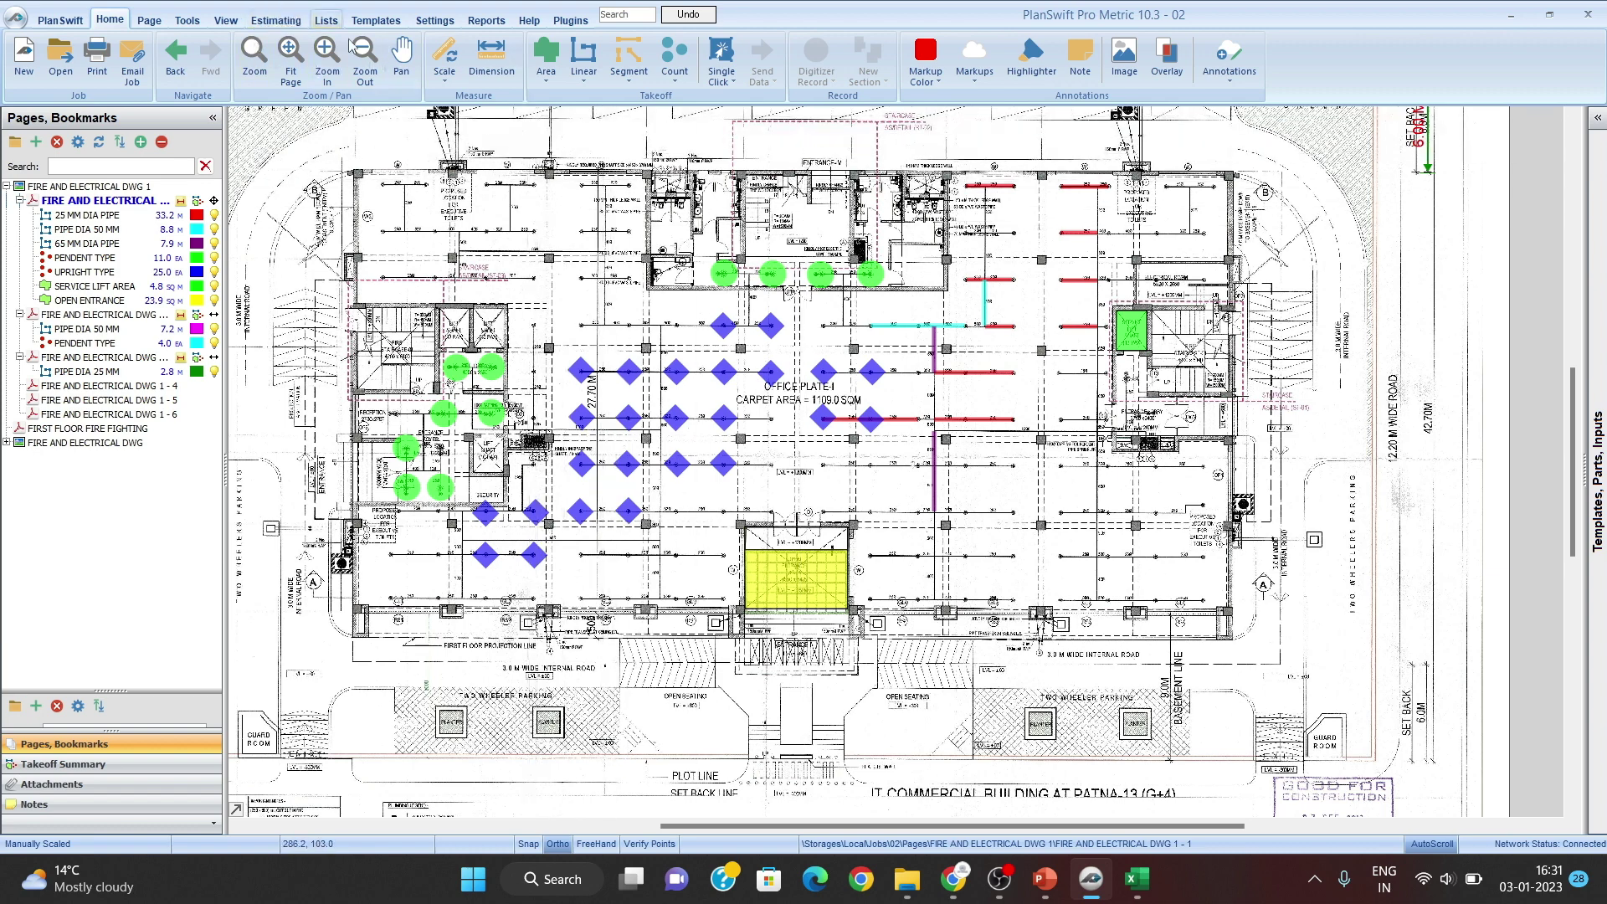
# Step: Switch to Excel to review the exported GF and 1ST FL quantities, and return to the ground floor plan in PlanSwift
pyautogui.click(1138, 879)
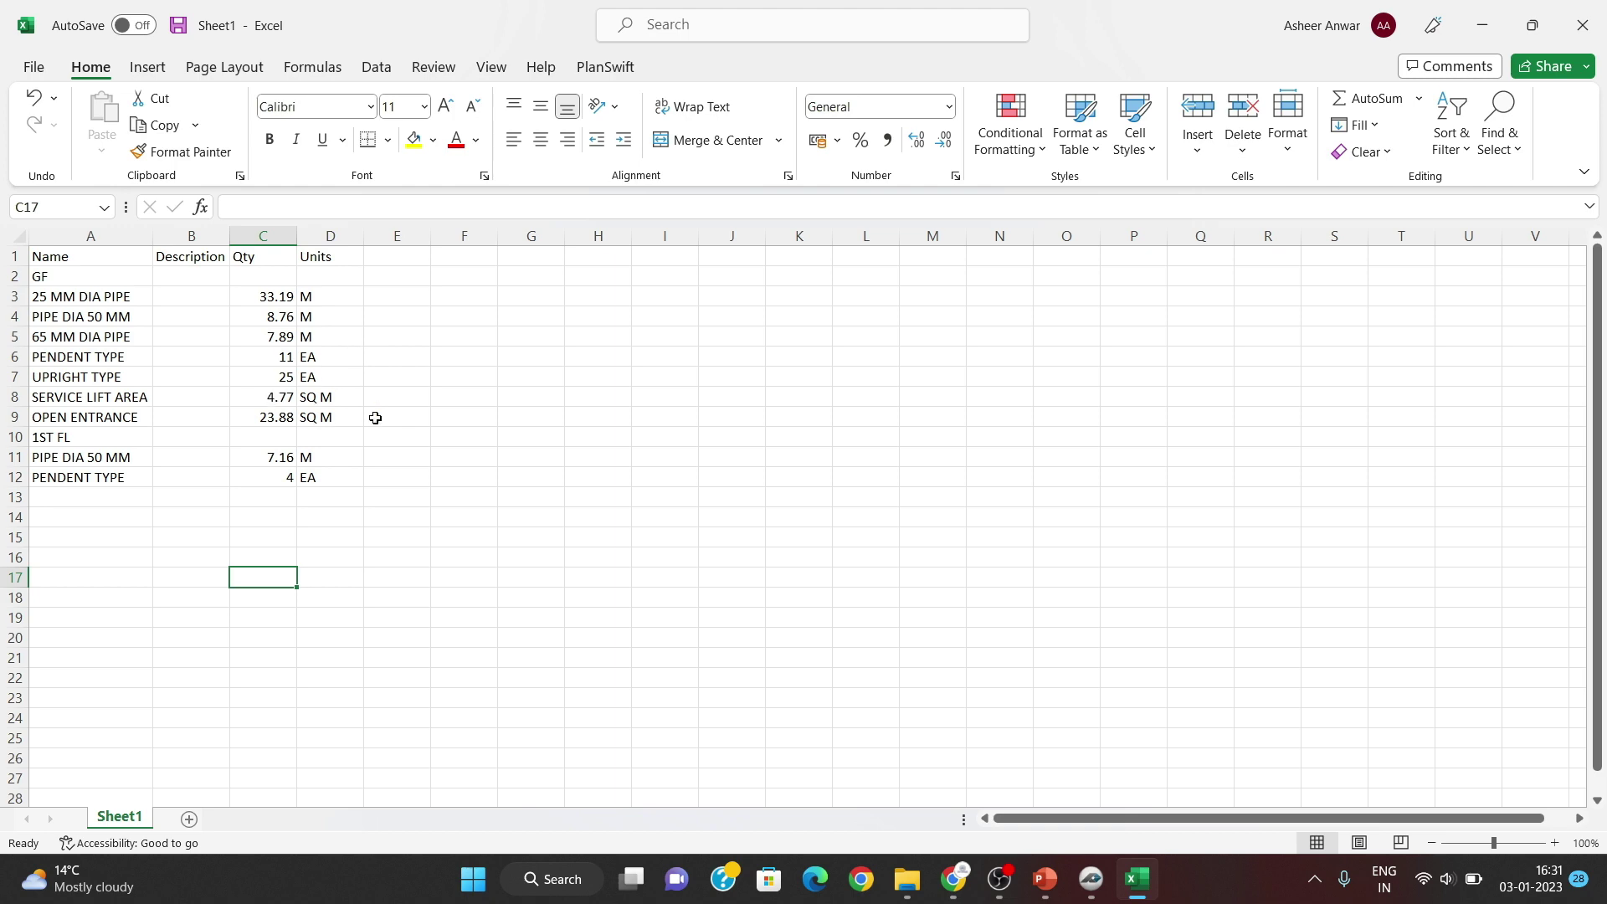
pyautogui.click(1482, 25)
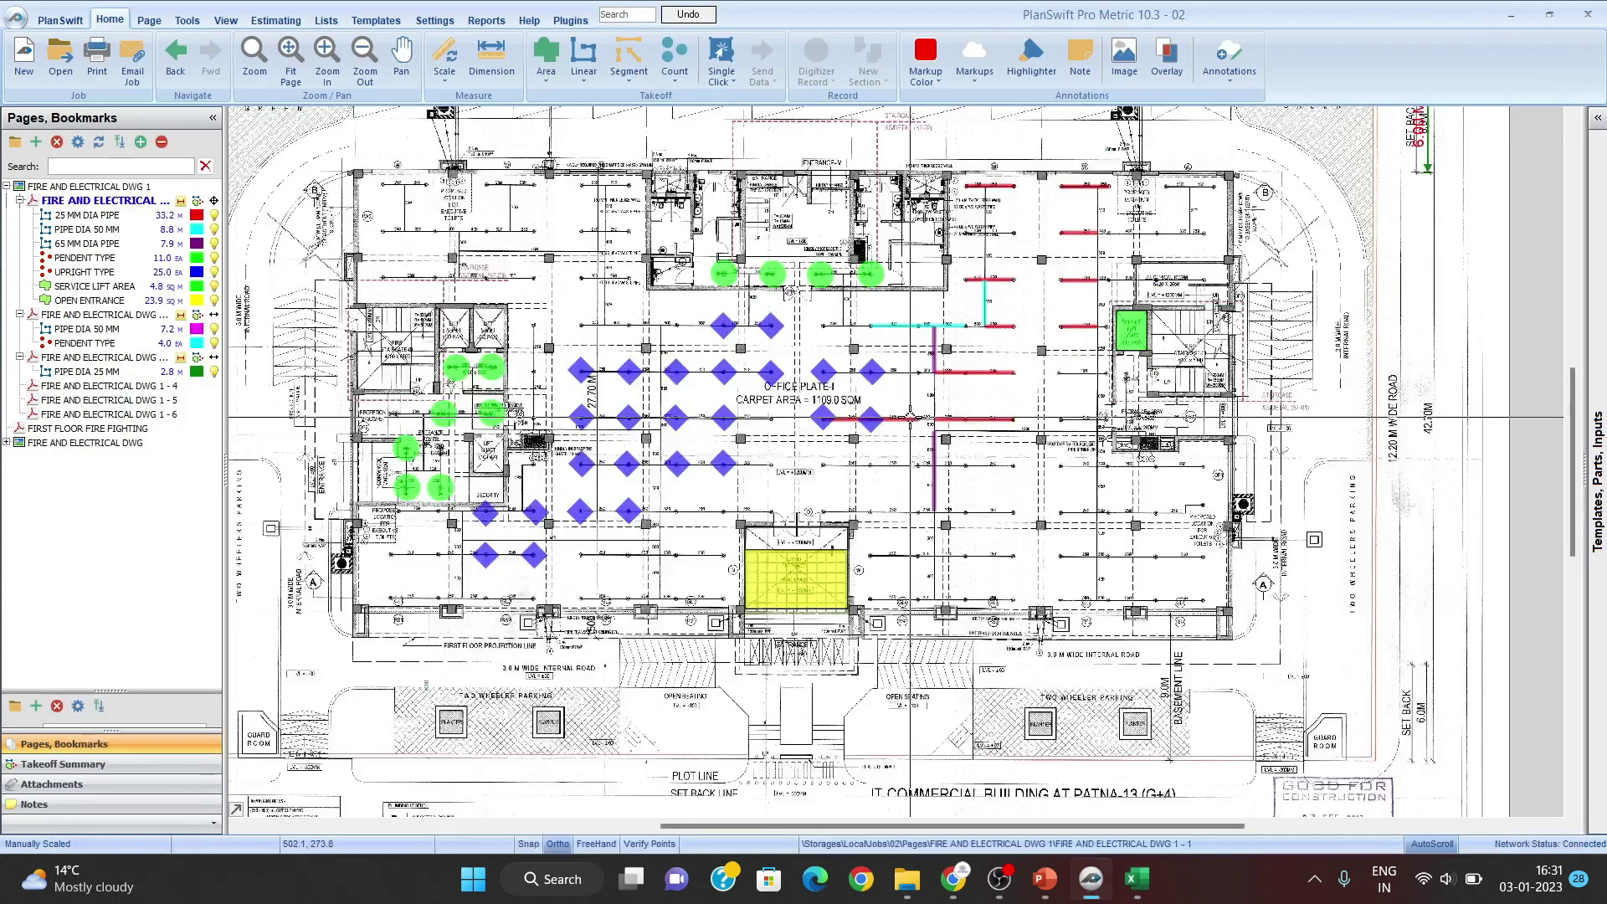
pyautogui.moveTo(895, 374); pyautogui.dragTo(889, 339)
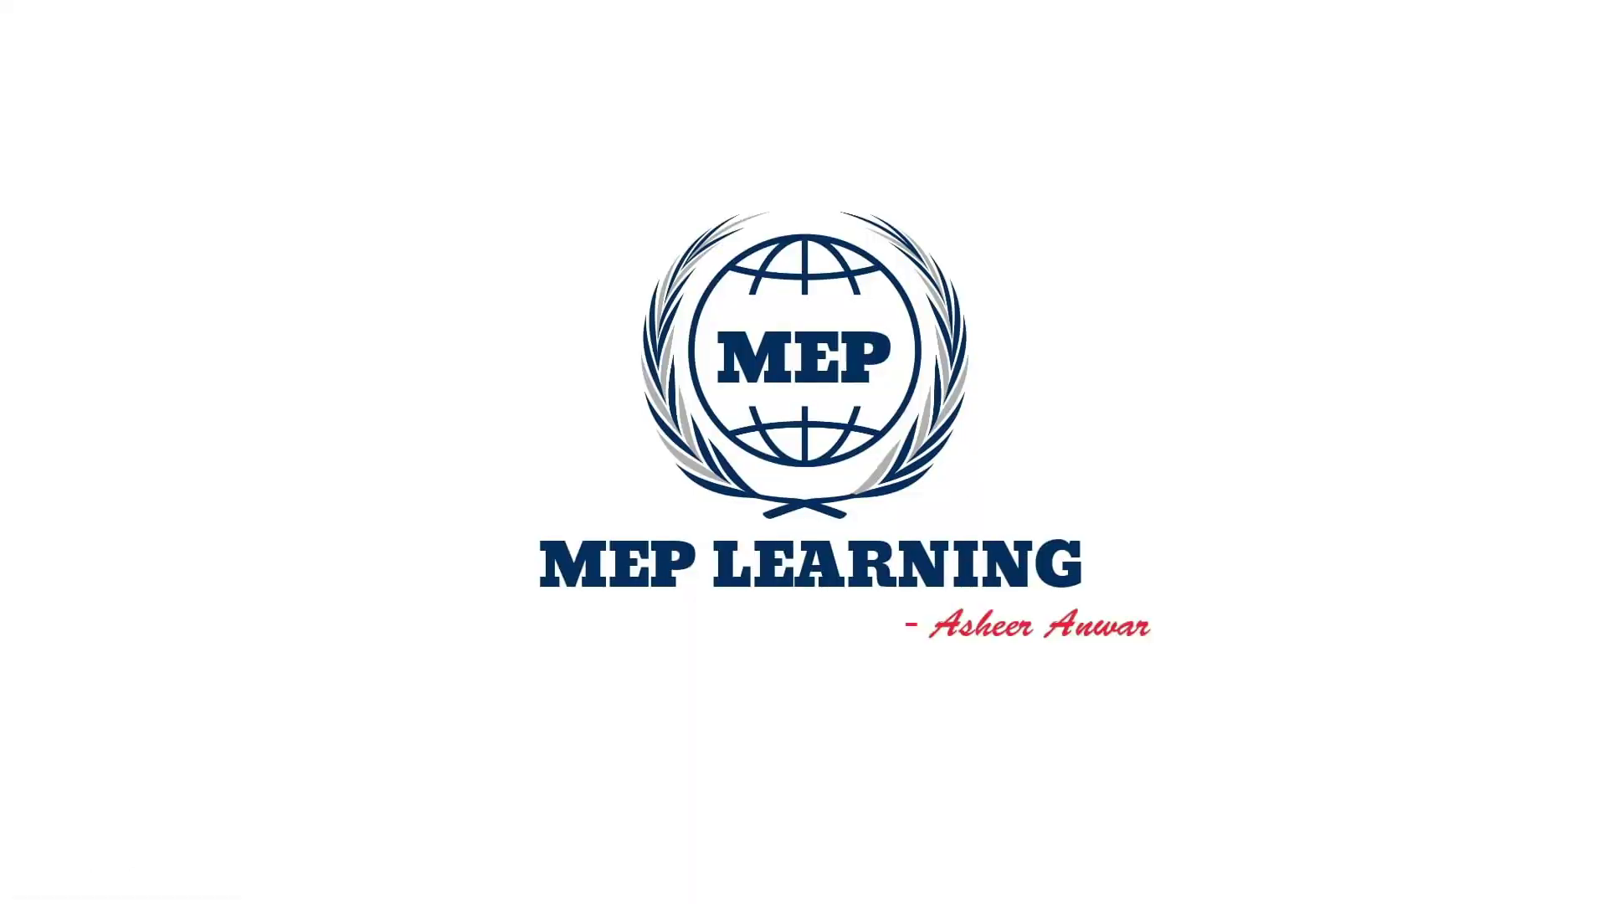